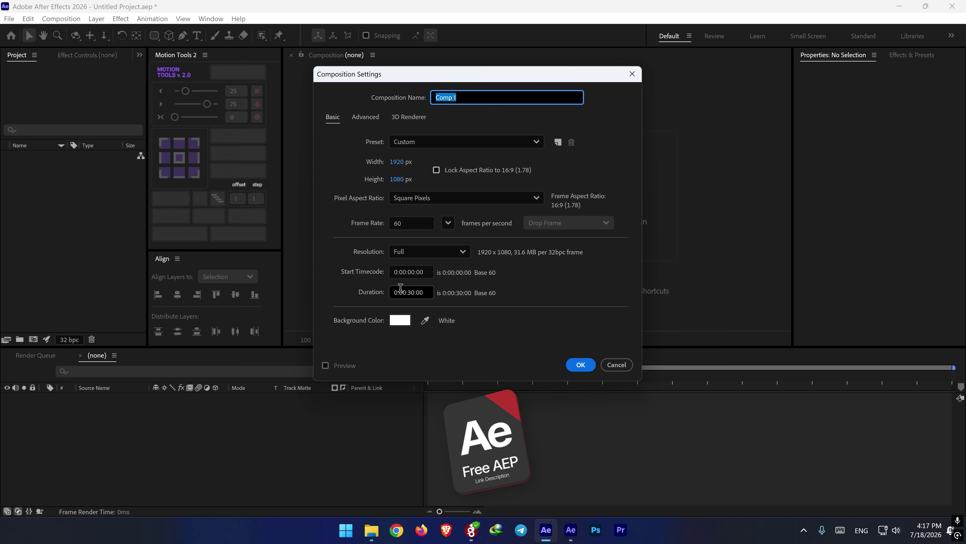
- Create the 1920 × 1080, 60 fps, 30-second composition and add a locked black solid named bg
{"action": "left_click", "coordinate": [582, 366]}
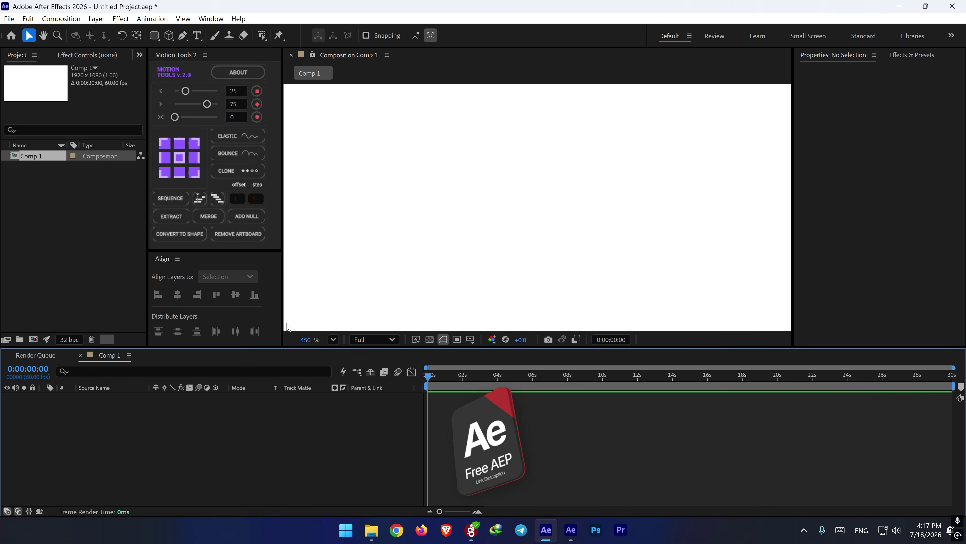
{"action": "right_click", "coordinate": [269, 423]}
{"action": "mouse_move", "coordinate": [330, 297]}
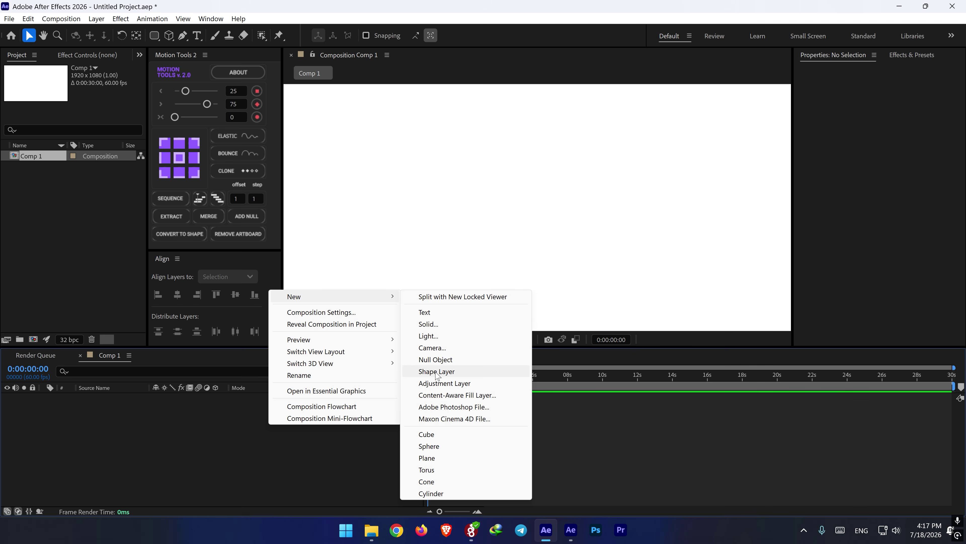
{"action": "left_click", "coordinate": [429, 324]}
{"action": "type", "text": "bg"}
{"action": "left_click", "coordinate": [557, 368]}
{"action": "left_click", "coordinate": [33, 397]}
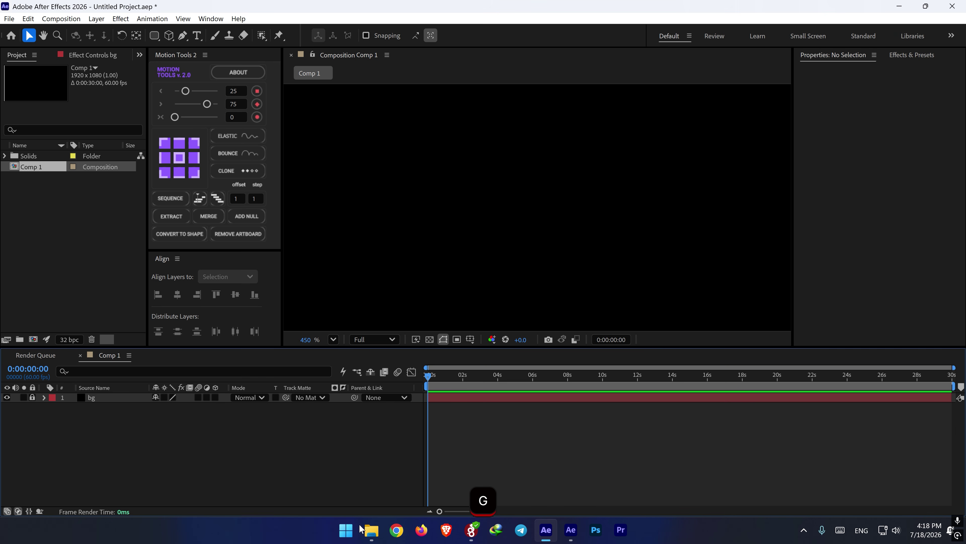
- Place the upscaled chat screenshot PNG in the composition and shift it so the green "That's my rye bread" bubble is in view
{"action": "left_click_drag", "start_coordinate": [0, 459], "coordinate": [460, 254]}
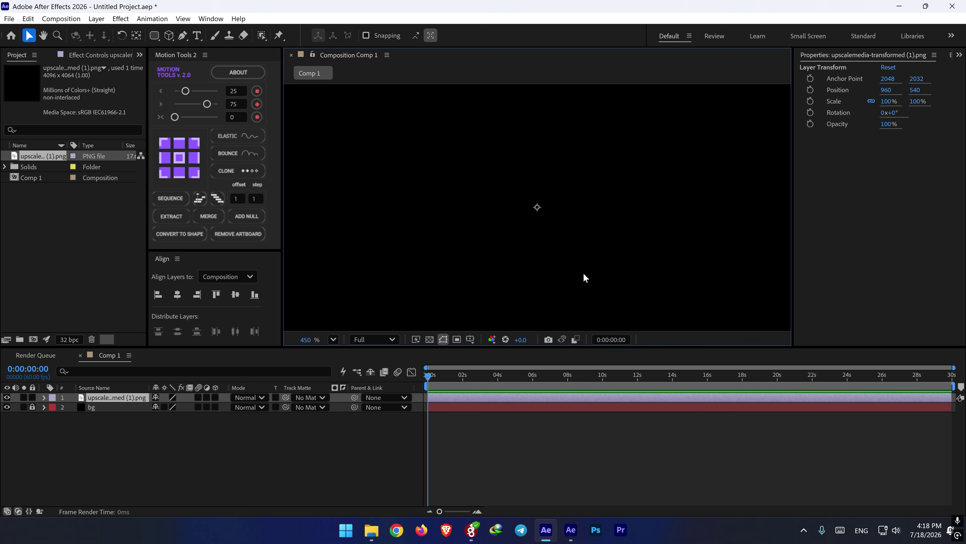
{"action": "scroll", "coordinate": [609, 262], "scroll_direction": "down", "scroll_amount": 6}
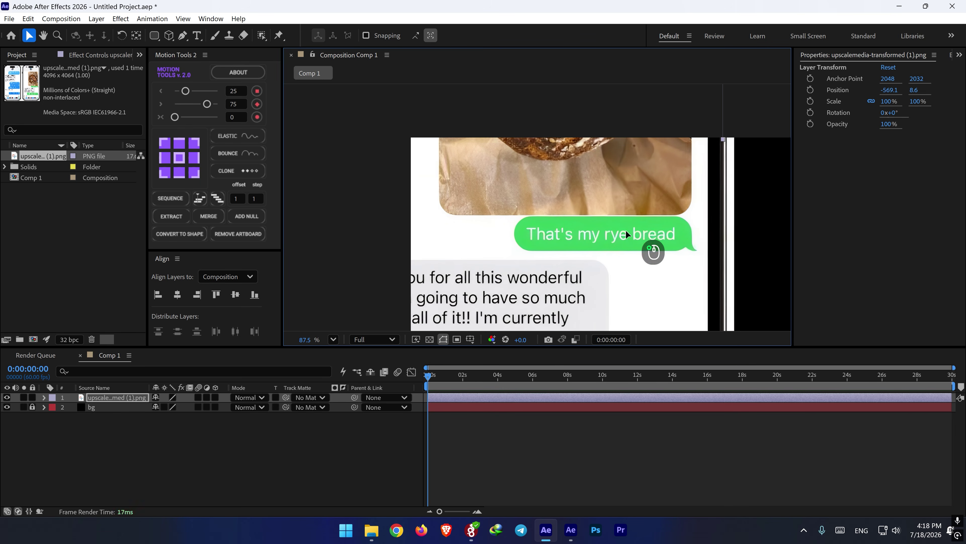
{"action": "scroll", "coordinate": [655, 251], "scroll_direction": "up", "scroll_amount": 2}
{"action": "left_click_drag", "start_coordinate": [590, 275], "coordinate": [772, 188]}
{"action": "left_click_drag", "start_coordinate": [599, 255], "coordinate": [433, 300]}
{"action": "left_click_drag", "start_coordinate": [610, 220], "coordinate": [555, 273]}
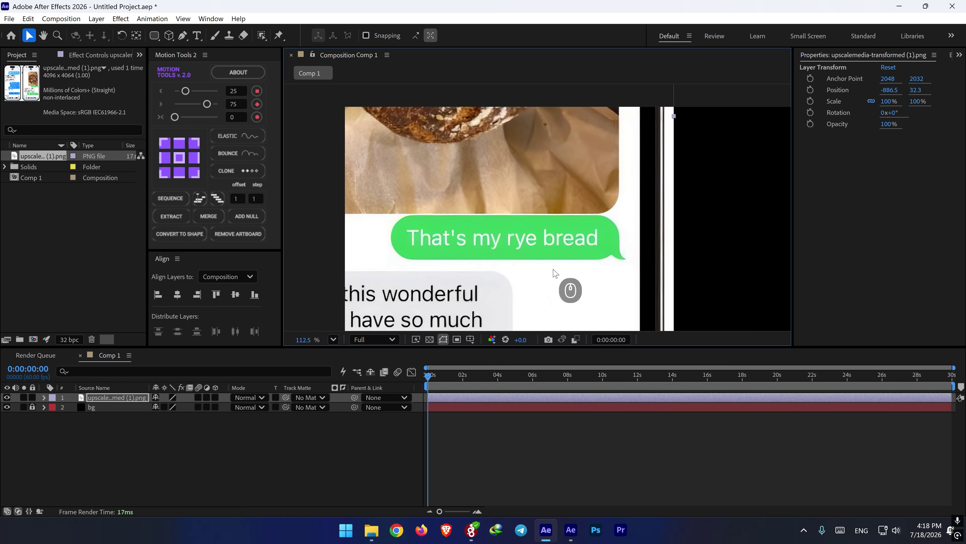
{"action": "scroll", "coordinate": [624, 244], "scroll_direction": "up", "scroll_amount": 3}
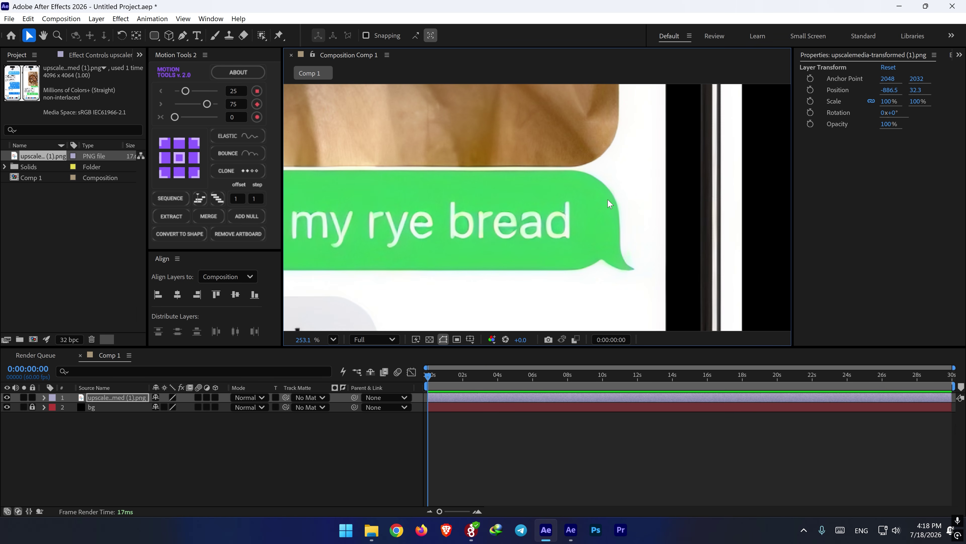
- Draw a closed three-point Pen shape over the green bubble's tail, starting at the tail's tip
{"action": "left_click", "coordinate": [183, 35]}
{"action": "left_click", "coordinate": [340, 432]}
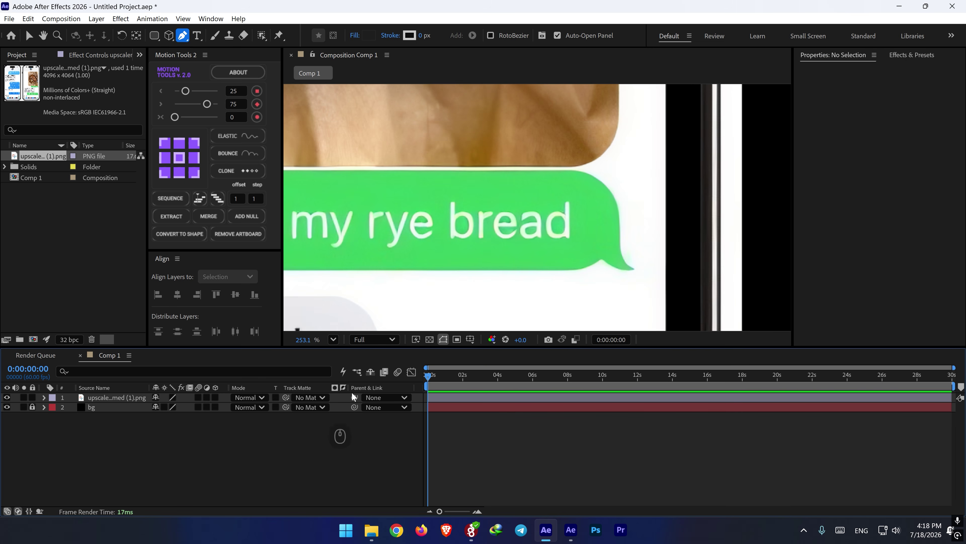
{"action": "scroll", "coordinate": [625, 263], "scroll_direction": "up", "scroll_amount": 2}
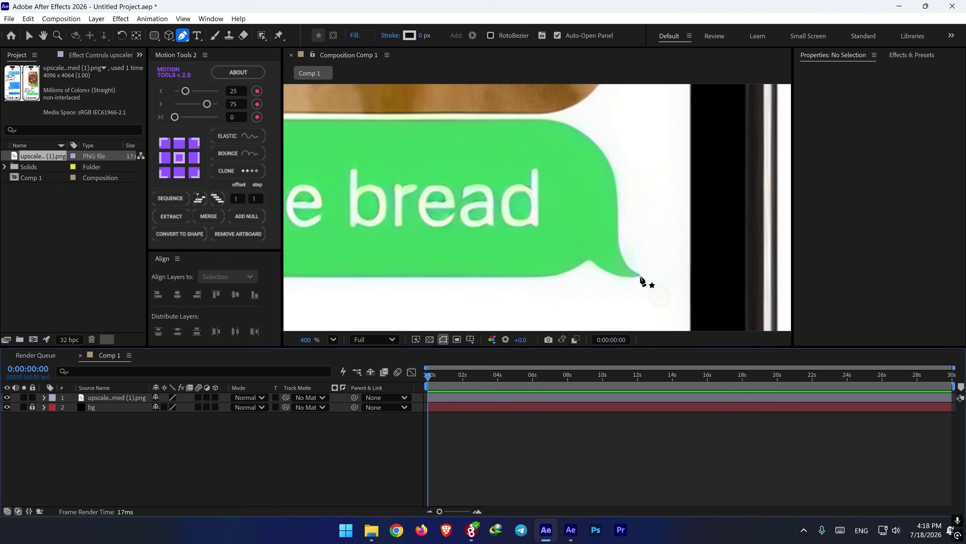
{"action": "left_click", "coordinate": [641, 275]}
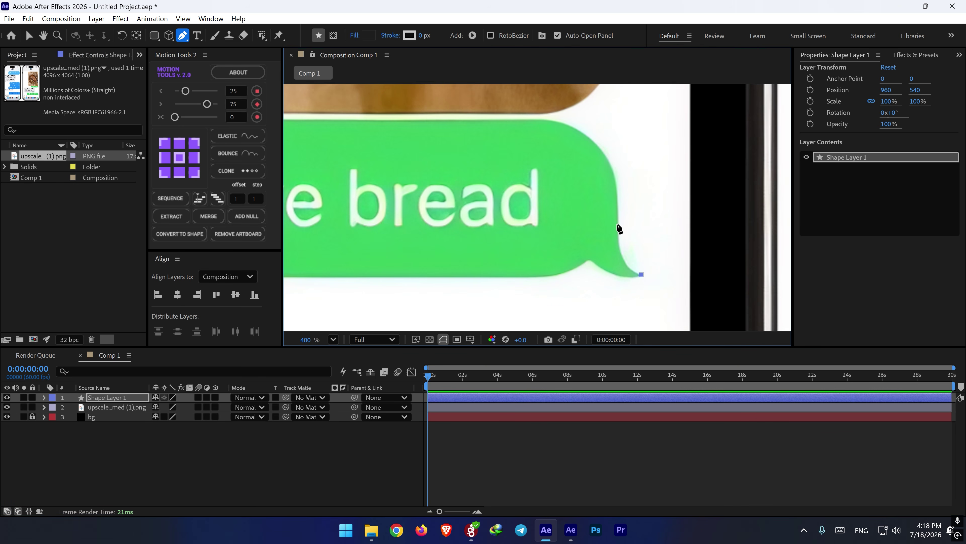
{"action": "left_click", "coordinate": [618, 215]}
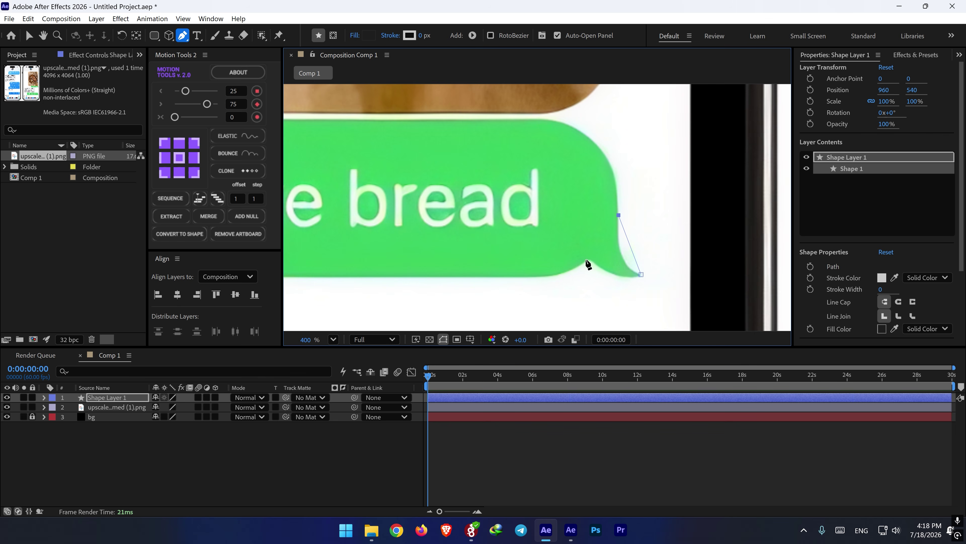
{"action": "left_click", "coordinate": [577, 249]}
{"action": "left_click", "coordinate": [641, 275]}
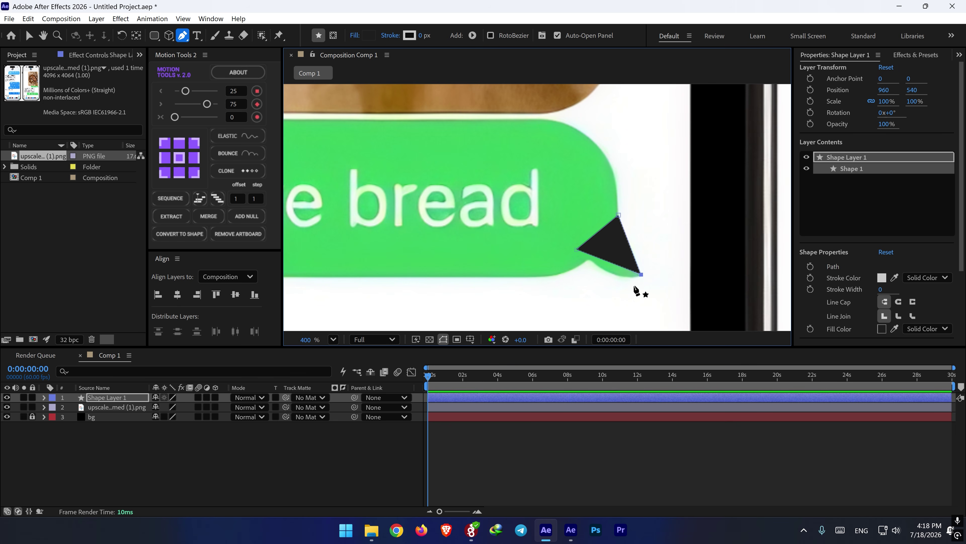
- Curve both sides of the traced shape at its tip vertex to follow the outline of the reference tail
{"action": "left_click_drag", "start_coordinate": [641, 275], "coordinate": [619, 289]}
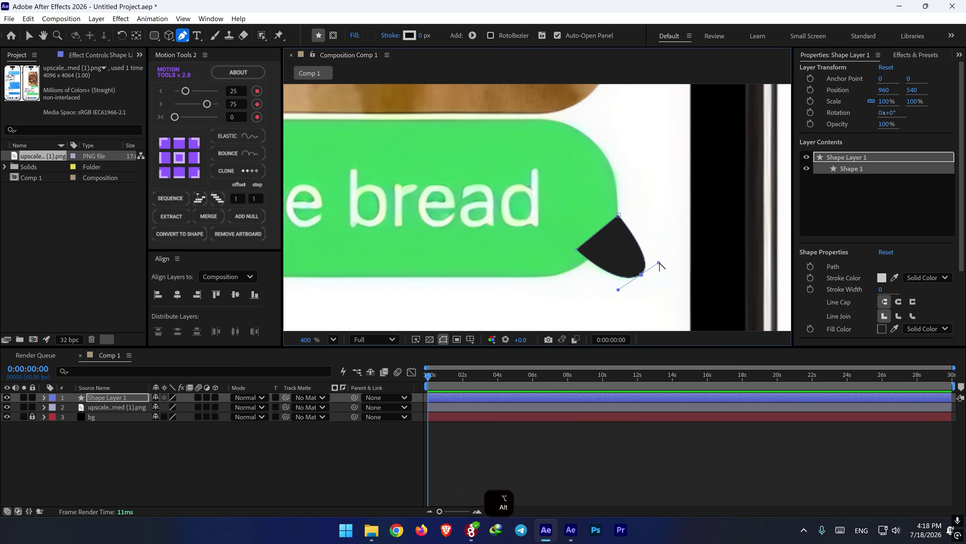
{"action": "left_click_drag", "start_coordinate": [659, 262], "coordinate": [597, 277]}
{"action": "scroll", "coordinate": [626, 250], "scroll_direction": "up", "scroll_amount": 5}
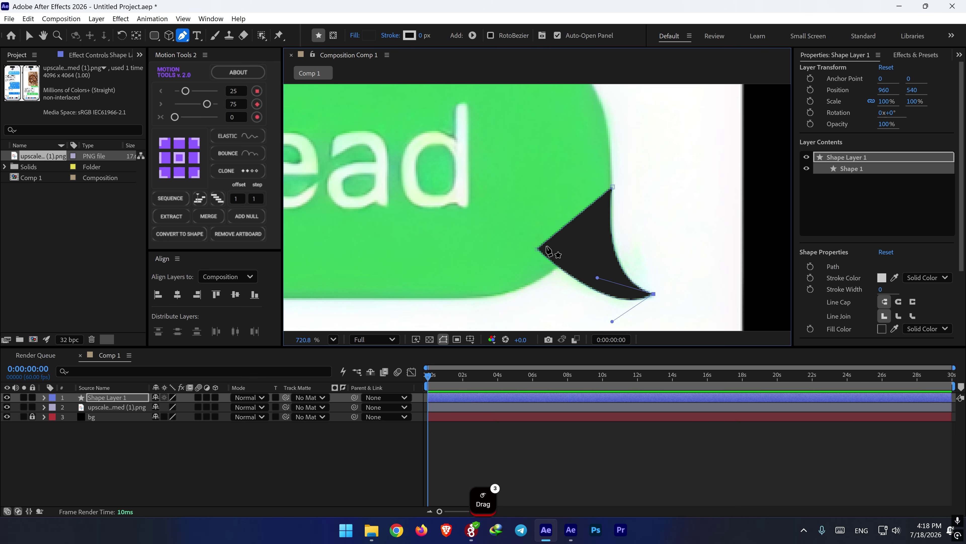
{"action": "scroll", "coordinate": [574, 274], "scroll_direction": "down", "scroll_amount": 3}
{"action": "left_click", "coordinate": [457, 414]}
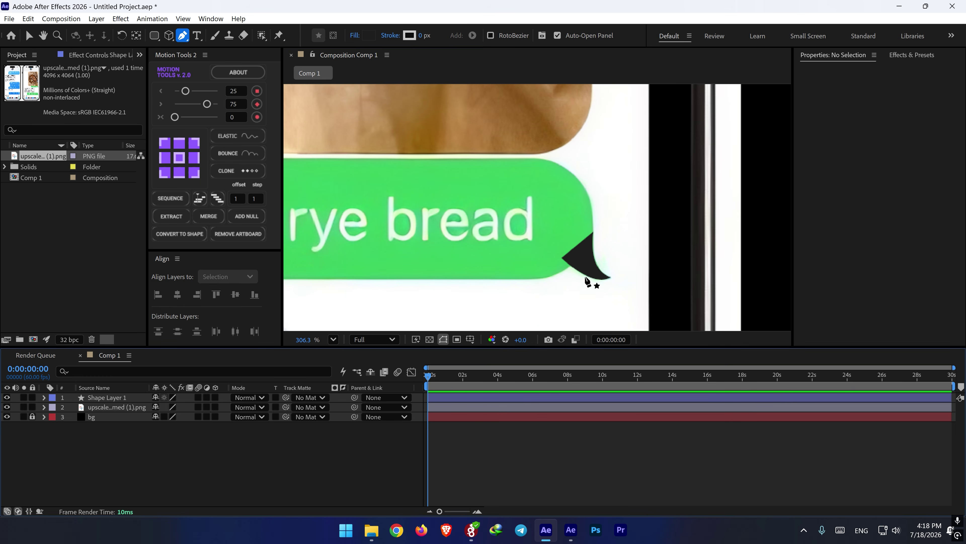
- Center the anchor point of the tail shape layer and delete the reference screenshot layer from the composition
{"action": "left_click", "coordinate": [113, 400]}
{"action": "key", "text": "ctrl+alt+Home"}
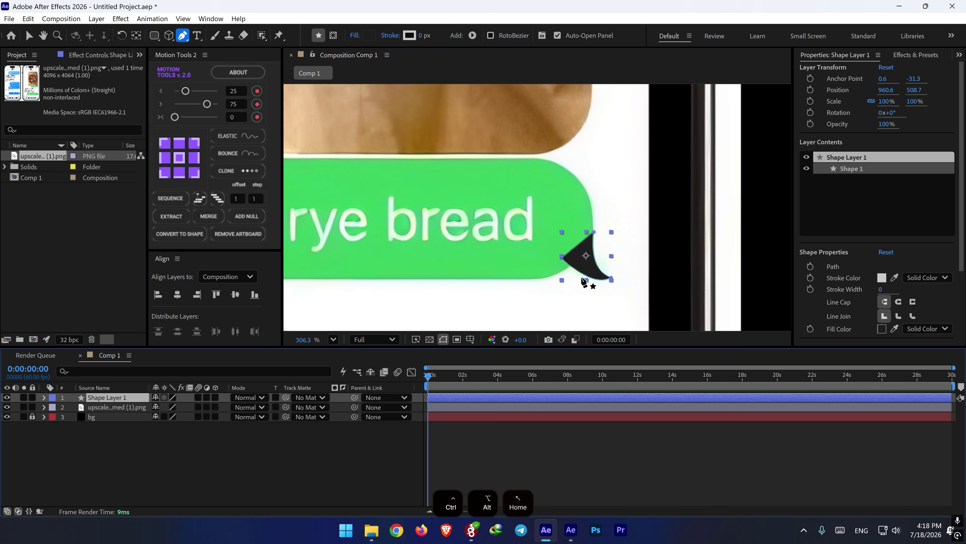
{"action": "left_click", "coordinate": [121, 449]}
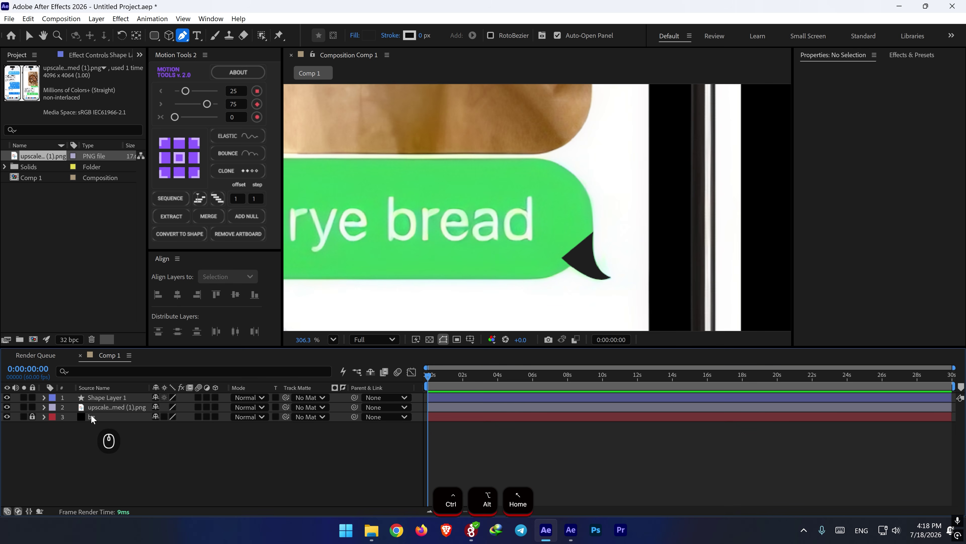
{"action": "left_click", "coordinate": [101, 406]}
{"action": "key", "text": "Delete"}
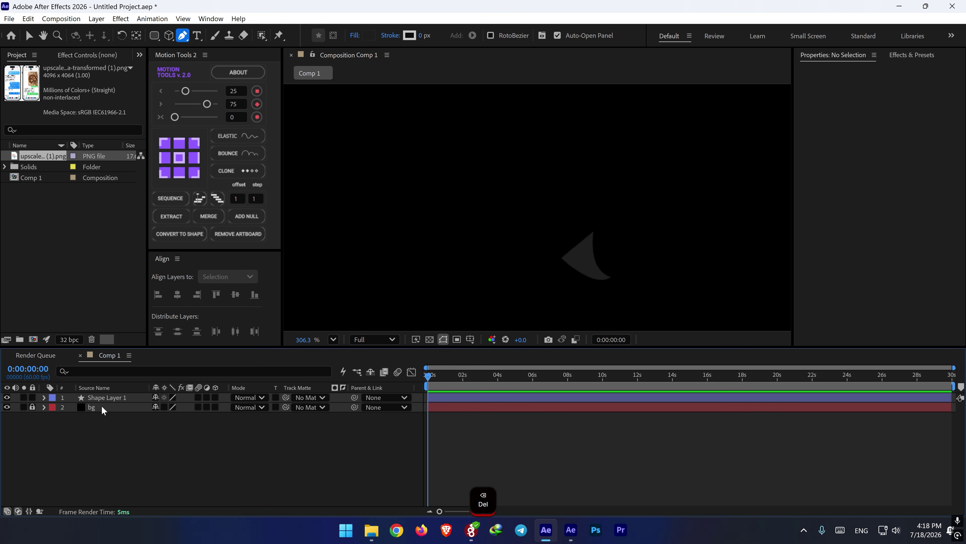
- Draw a rounded rectangle about 393 × 69 px on a new shape layer, extending left from the tail
{"action": "left_click", "coordinate": [155, 35]}
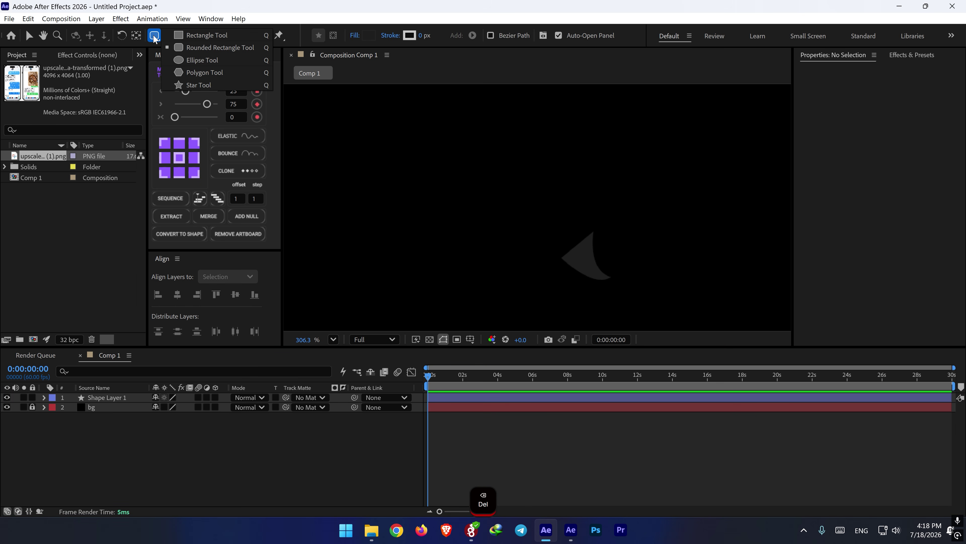
{"action": "left_click", "coordinate": [201, 49]}
{"action": "scroll", "coordinate": [593, 267], "scroll_direction": "down", "scroll_amount": 2}
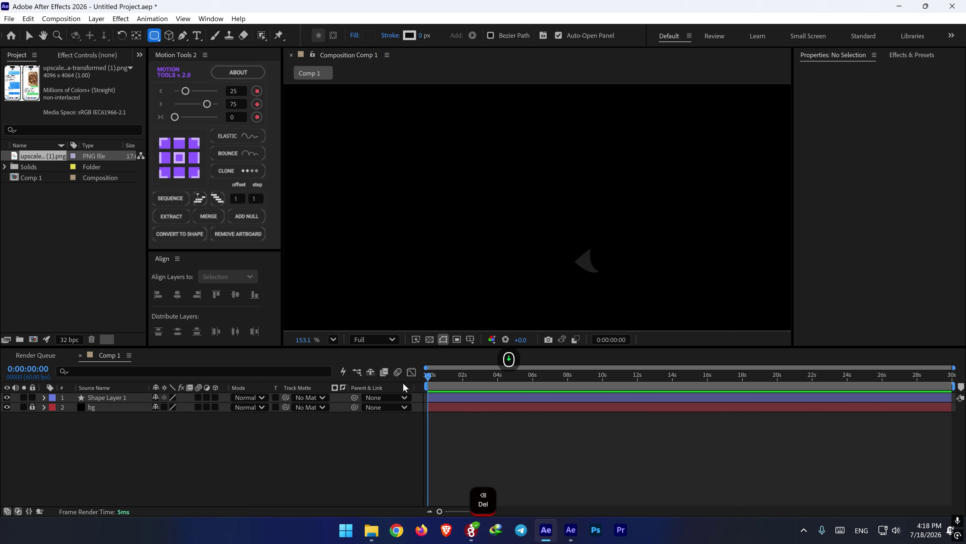
{"action": "left_click", "coordinate": [202, 434]}
{"action": "left_click_drag", "start_coordinate": [588, 234], "coordinate": [436, 273]}
{"action": "key", "text": "space"}
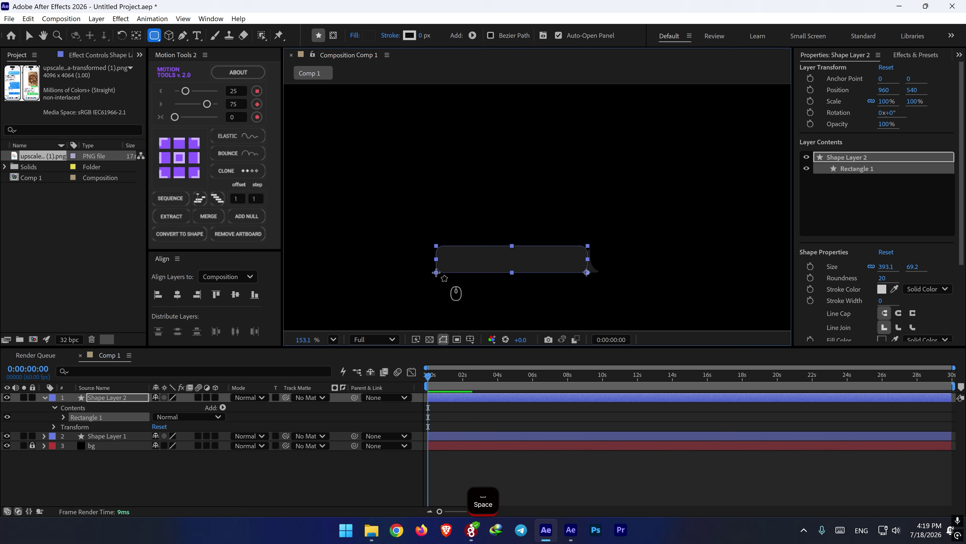
- Set the rectangle's roundness to 92 for fully rounded ends
{"action": "left_click_drag", "start_coordinate": [883, 279], "coordinate": [909, 278]}
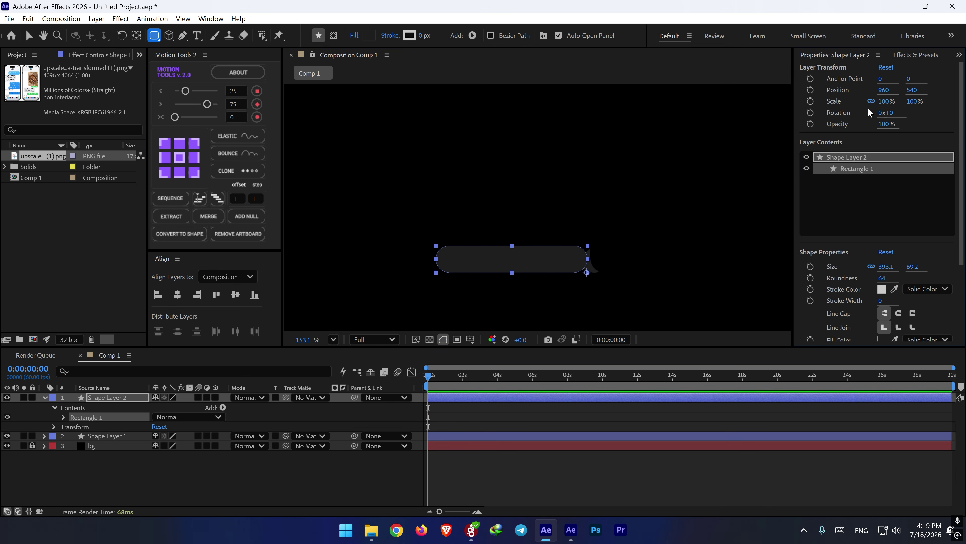
{"action": "left_click", "coordinate": [63, 417]}
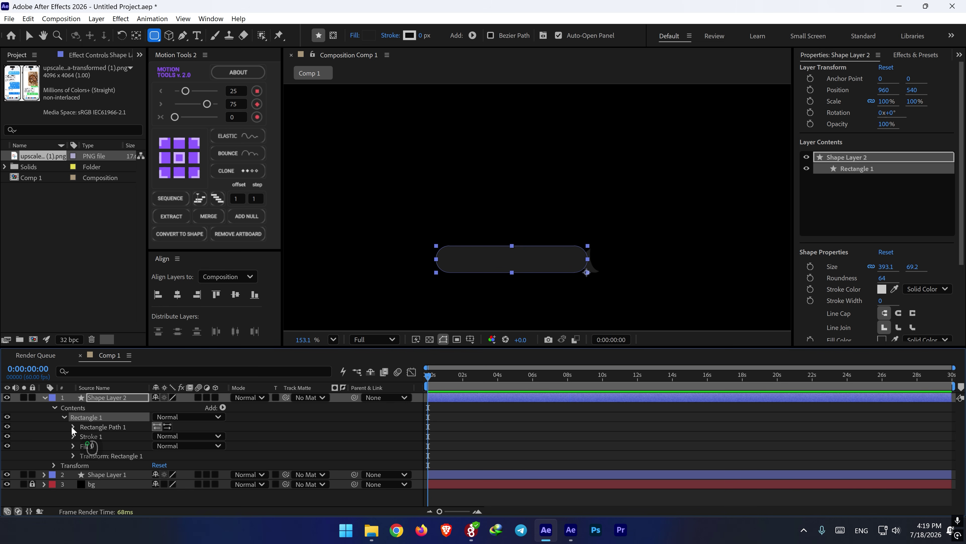
{"action": "left_click", "coordinate": [73, 426]}
{"action": "mouse_move", "coordinate": [154, 456]}
{"action": "left_mouse_down"}
{"action": "mouse_move", "coordinate": [123, 456]}
{"action": "mouse_move", "coordinate": [164, 456]}
{"action": "left_mouse_up"}
{"action": "left_click", "coordinate": [46, 397]}
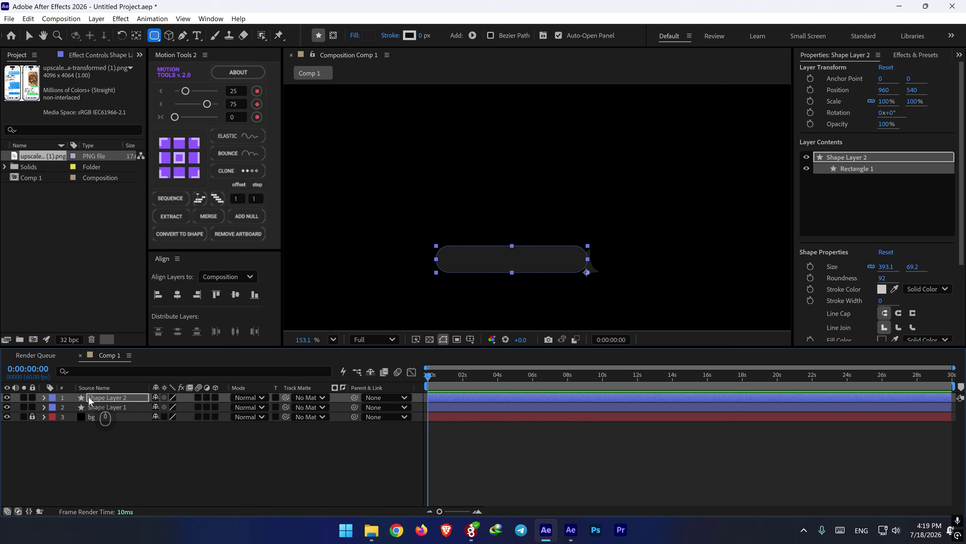
- Place a horizontal ruler guide along the bubble's lower edge and move the tail shape onto it, against the bubble's right end
{"action": "scroll", "coordinate": [558, 253], "scroll_direction": "up", "scroll_amount": 3}
{"action": "key", "text": "ctrl+r"}
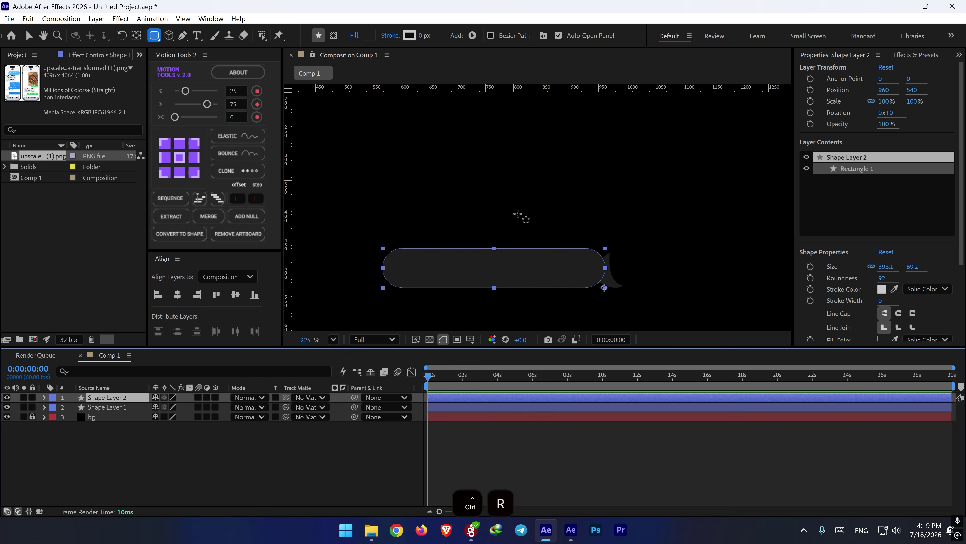
{"action": "left_click_drag", "start_coordinate": [517, 87], "coordinate": [533, 289]}
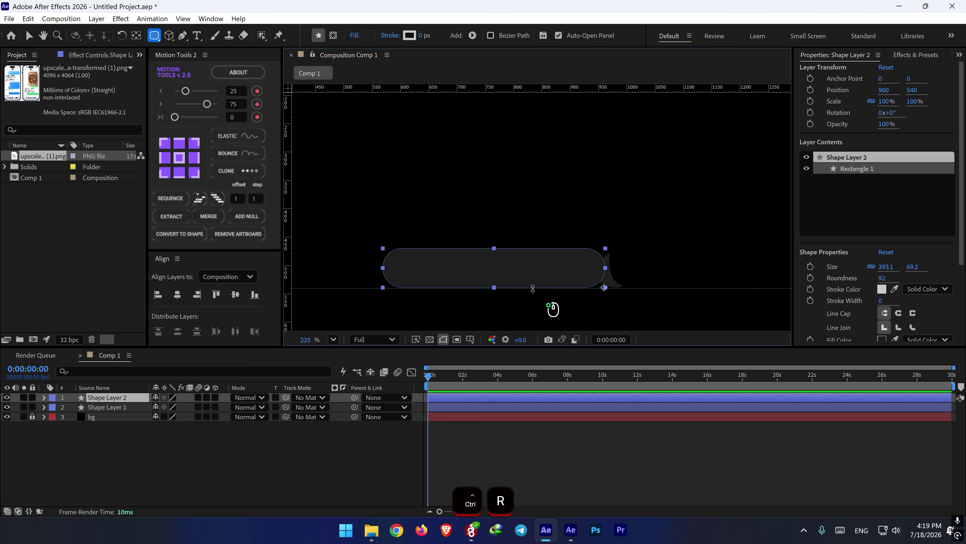
{"action": "scroll", "coordinate": [607, 286], "scroll_direction": "up", "scroll_amount": 4}
{"action": "key", "text": "v"}
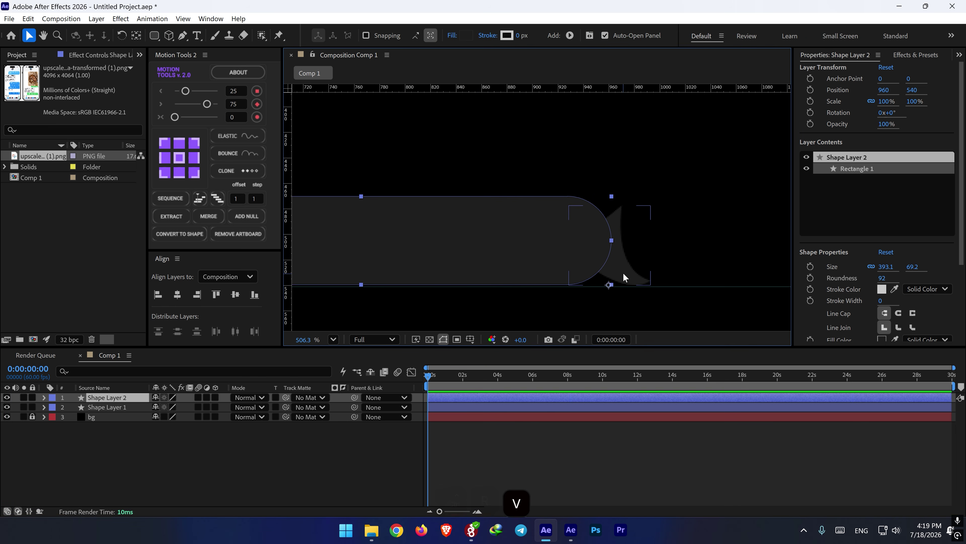
{"action": "left_click_drag", "start_coordinate": [577, 286], "coordinate": [608, 271]}
{"action": "left_click", "coordinate": [351, 460]}
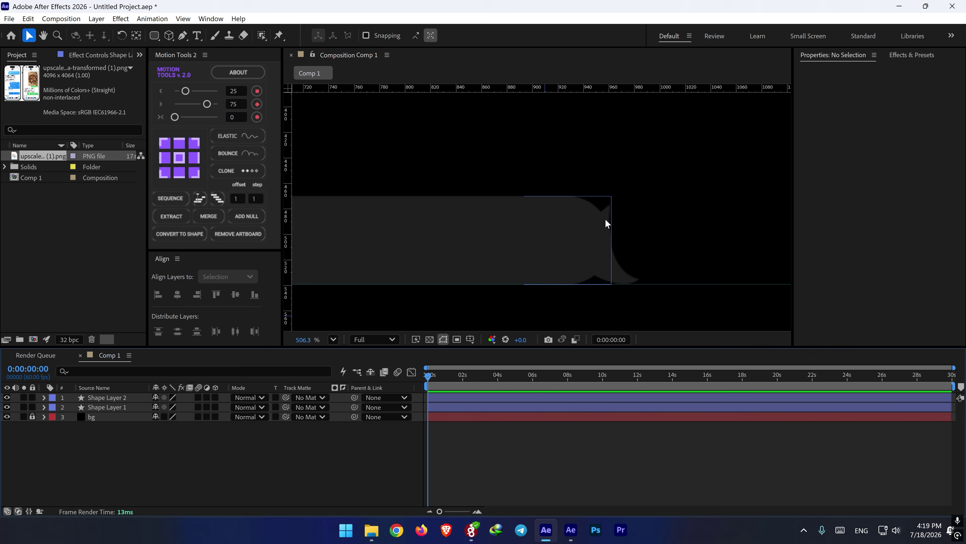
- Edit the tail's path, moving its upper vertex down so the tail blends into the bubble's rounded right edge
{"action": "left_click", "coordinate": [44, 407]}
{"action": "left_click", "coordinate": [52, 418]}
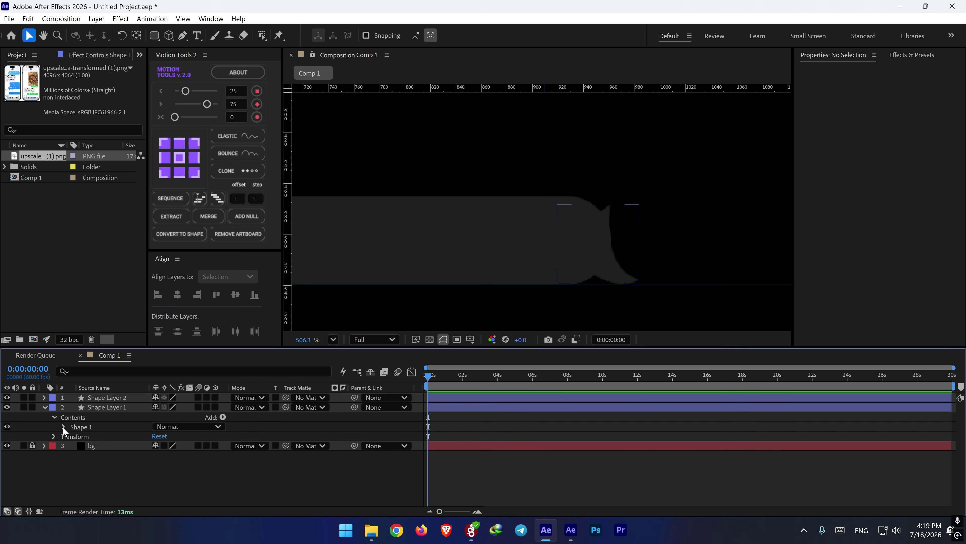
{"action": "left_click", "coordinate": [63, 427]}
{"action": "left_click", "coordinate": [84, 438]}
{"action": "left_click_drag", "start_coordinate": [640, 195], "coordinate": [604, 213]}
{"action": "left_click_drag", "start_coordinate": [610, 205], "coordinate": [610, 232]}
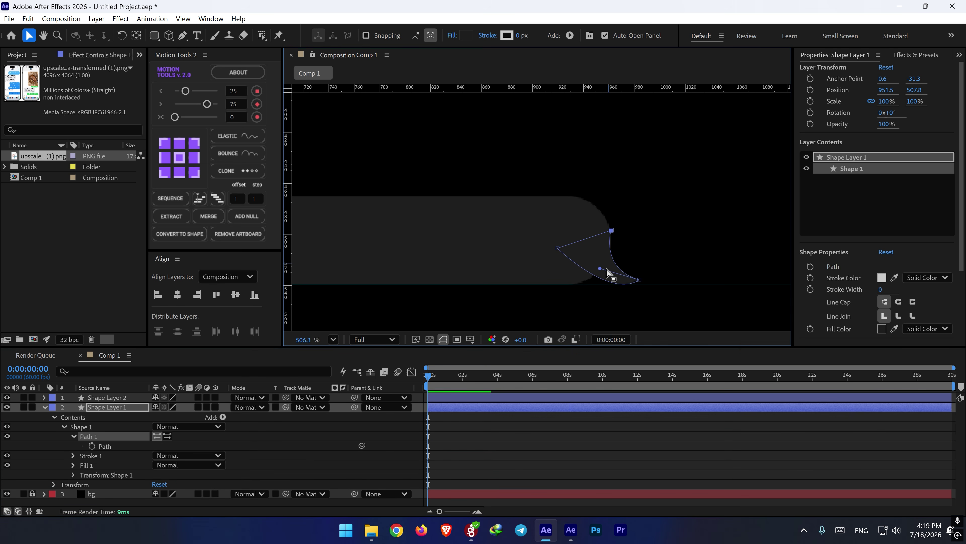
{"action": "left_click_drag", "start_coordinate": [605, 271], "coordinate": [600, 269]}
{"action": "left_click", "coordinate": [459, 439]}
{"action": "left_click", "coordinate": [619, 274]}
{"action": "left_click", "coordinate": [543, 437]}
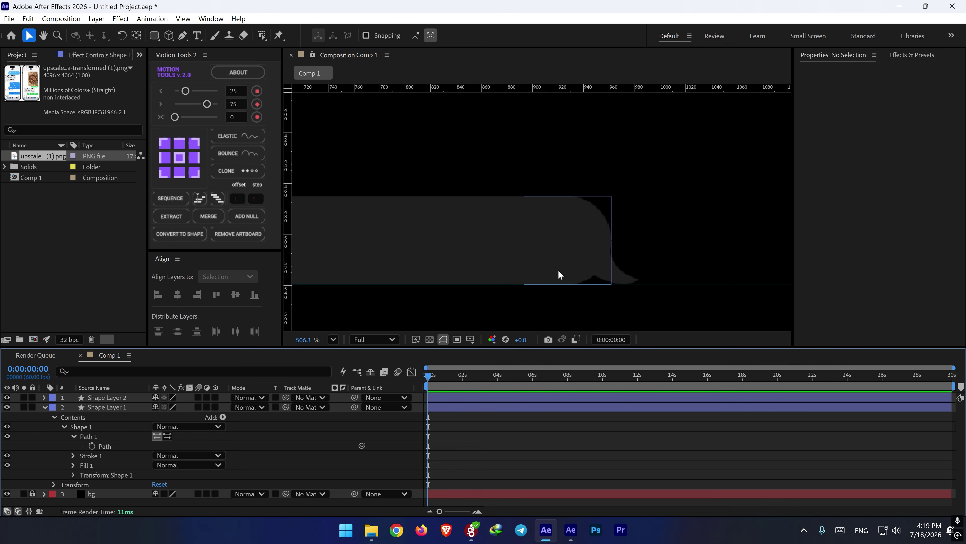
- Flip the tail shape layer horizontally by unlinking its scale and setting the horizontal scale to -100%
{"action": "scroll", "coordinate": [469, 233], "scroll_direction": "down", "scroll_amount": 10}
{"action": "left_click_drag", "start_coordinate": [469, 233], "coordinate": [595, 234]}
{"action": "left_click", "coordinate": [666, 255]}
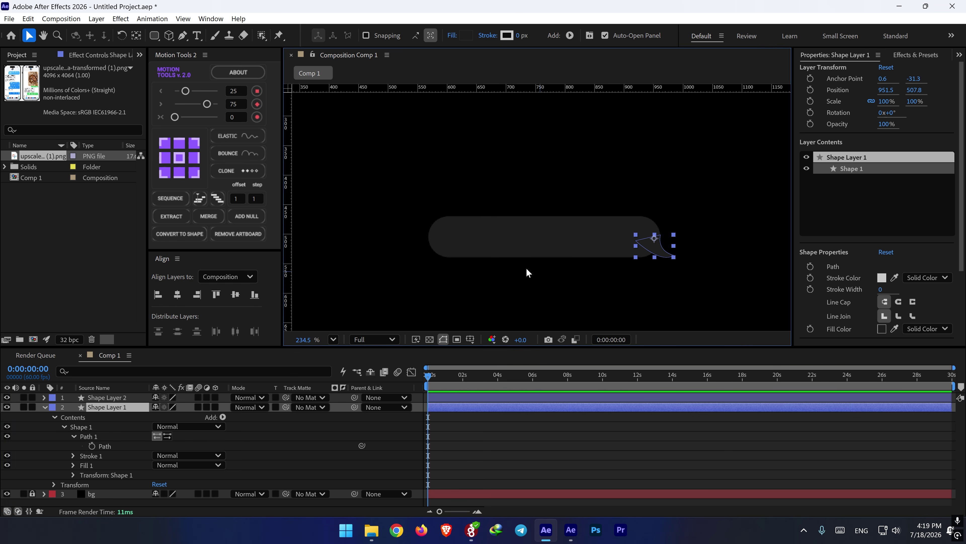
{"action": "key", "text": "s"}
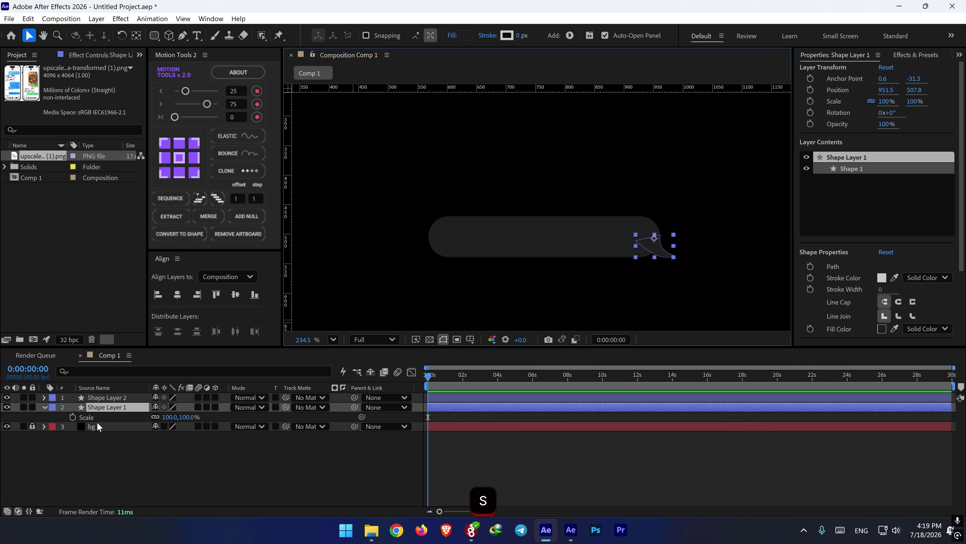
{"action": "left_click", "coordinate": [155, 416]}
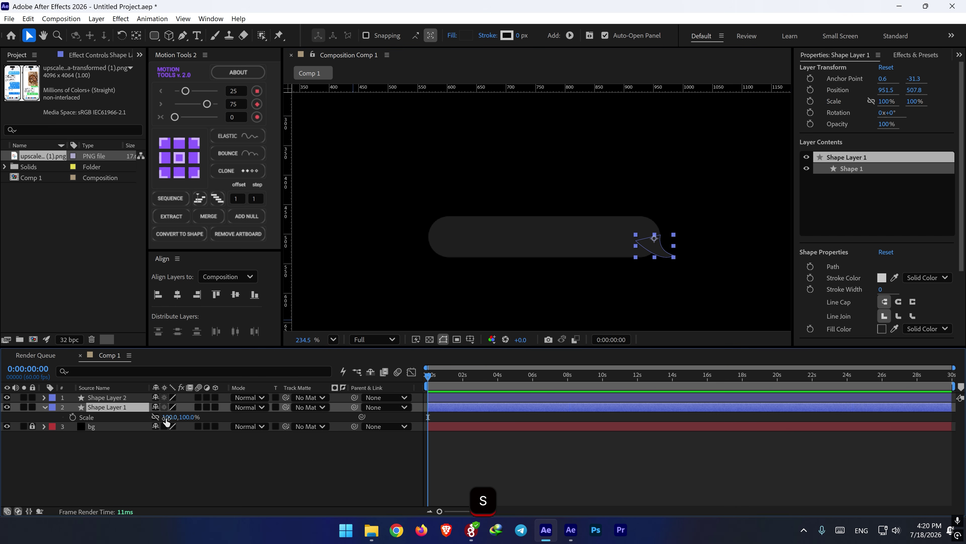
{"action": "left_click", "coordinate": [167, 417]}
{"action": "type", "text": "-100"}
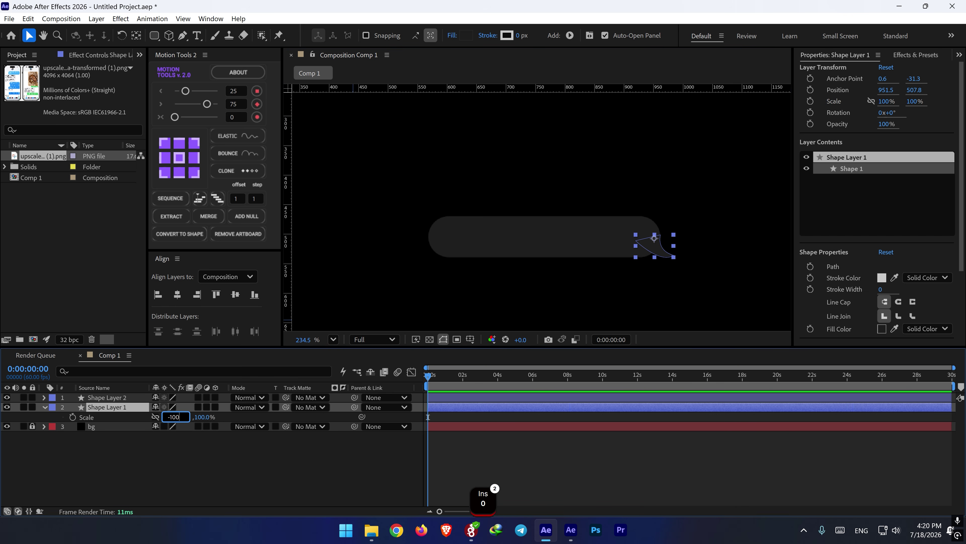
{"action": "key", "text": "Return"}
- Move the flipped tail to the bubble's left end and nudge it into line with the rounded edge
{"action": "left_click_drag", "start_coordinate": [662, 245], "coordinate": [442, 250]}
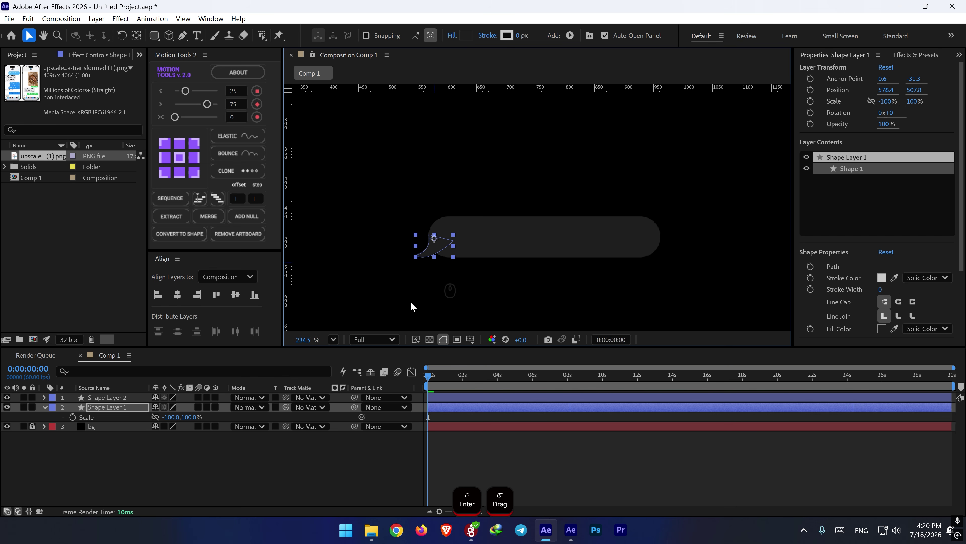
{"action": "left_click", "coordinate": [445, 453]}
{"action": "scroll", "coordinate": [425, 247], "scroll_direction": "up", "scroll_amount": 5}
{"action": "left_click", "coordinate": [430, 255]}
{"action": "key", "text": "Up"}
{"action": "left_click", "coordinate": [377, 460]}
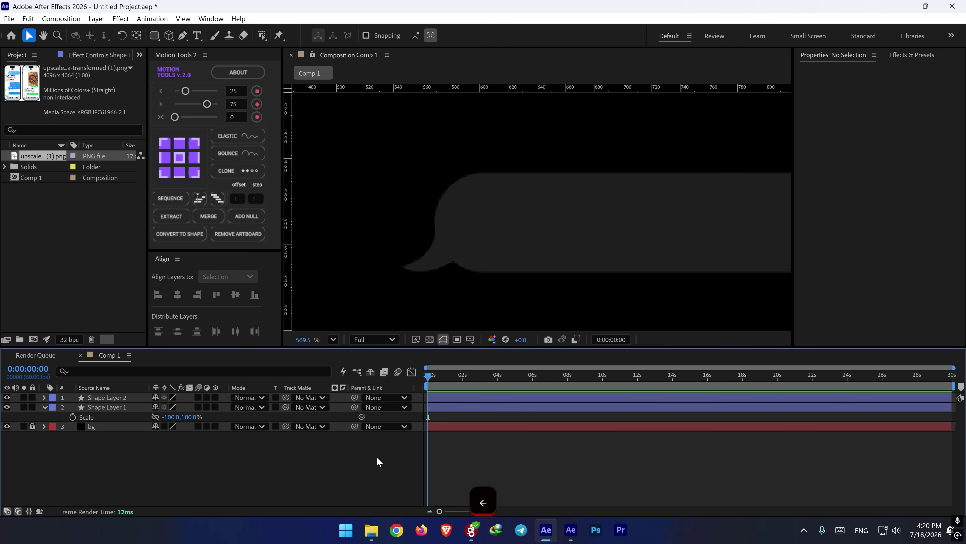
{"action": "left_click", "coordinate": [550, 229]}
{"action": "key", "text": "Up"}
{"action": "left_click", "coordinate": [403, 456]}
{"action": "scroll", "coordinate": [522, 282], "scroll_direction": "down", "scroll_amount": 3}
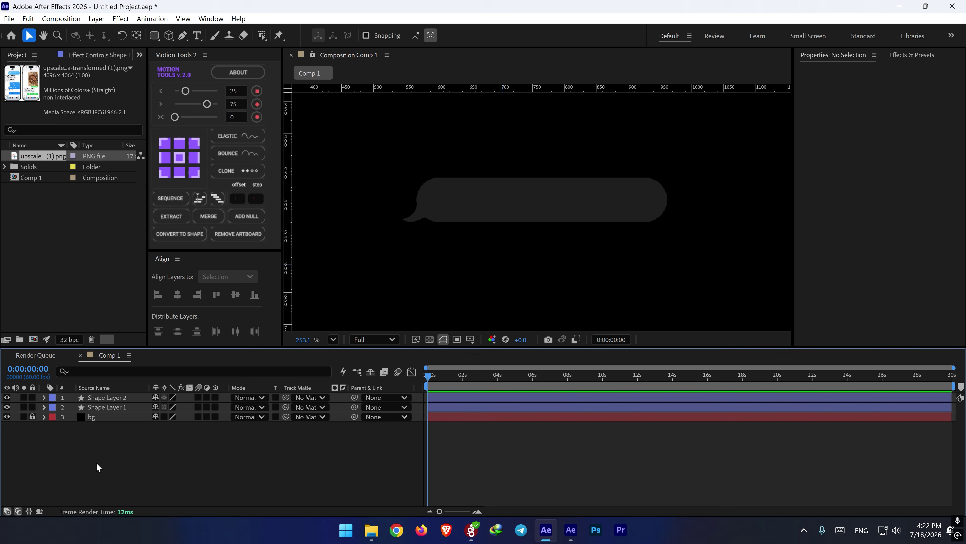
- Convert the rounded rectangle's parametric path on Shape Layer 2 to a Bezier path
{"action": "left_click", "coordinate": [43, 398]}
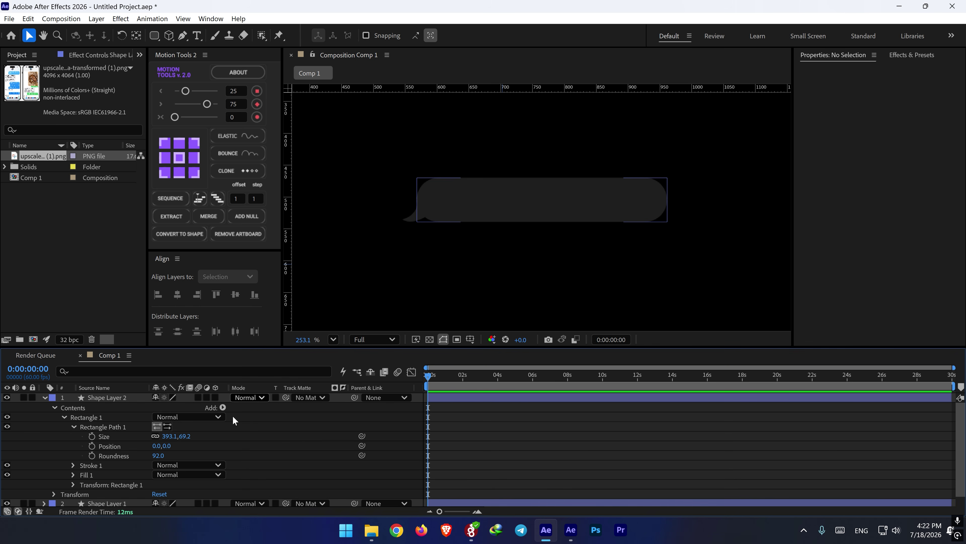
{"action": "left_click", "coordinate": [90, 427]}
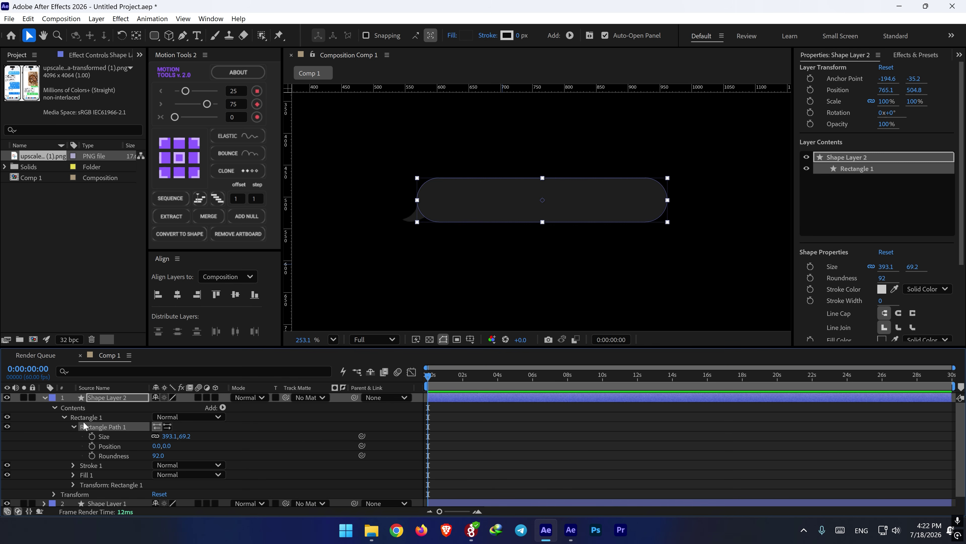
{"action": "left_click", "coordinate": [79, 417]}
{"action": "left_click", "coordinate": [87, 427]}
{"action": "right_click", "coordinate": [105, 428]}
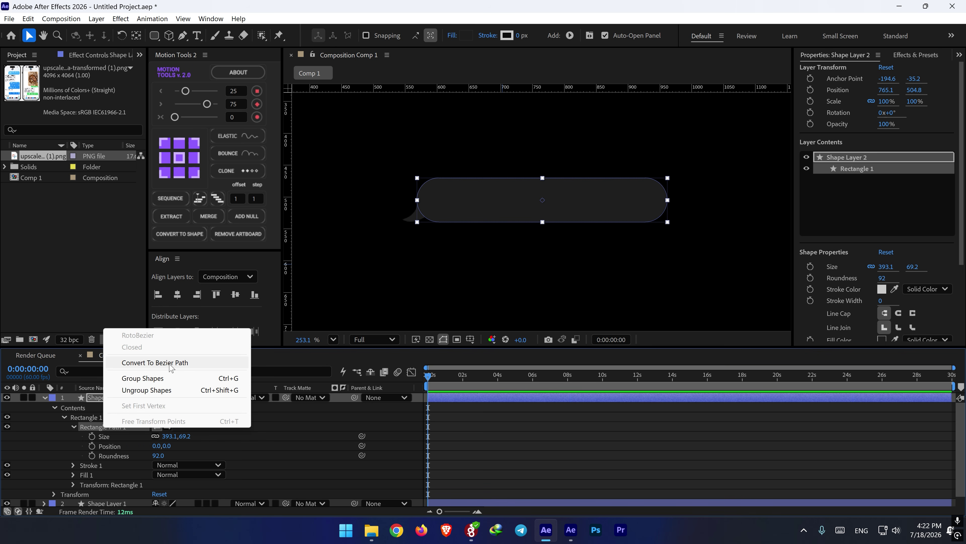
{"action": "left_click", "coordinate": [182, 366]}
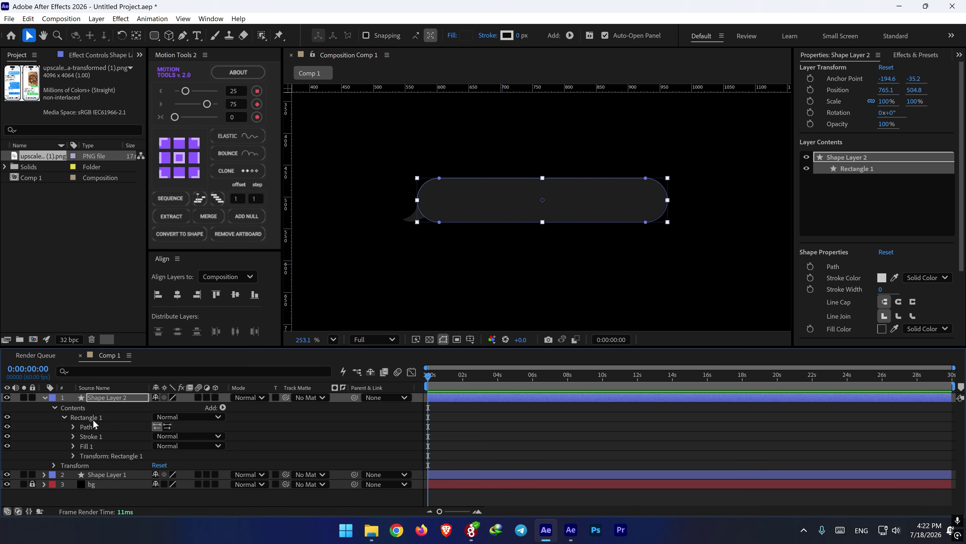
- Create nulls that control the bubble's path points with Points Follow Nulls from the Create Nulls From Paths script
{"action": "left_click", "coordinate": [84, 426]}
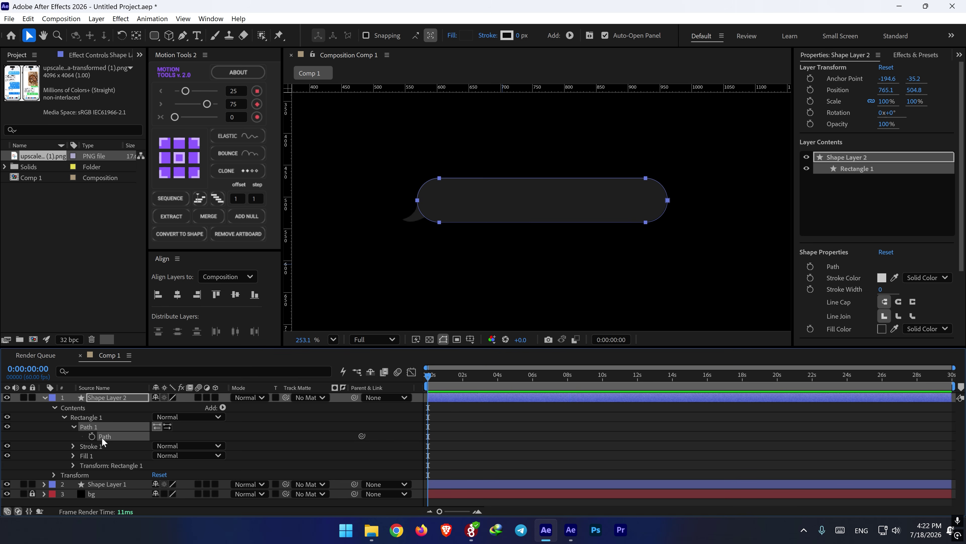
{"action": "left_click", "coordinate": [211, 18]}
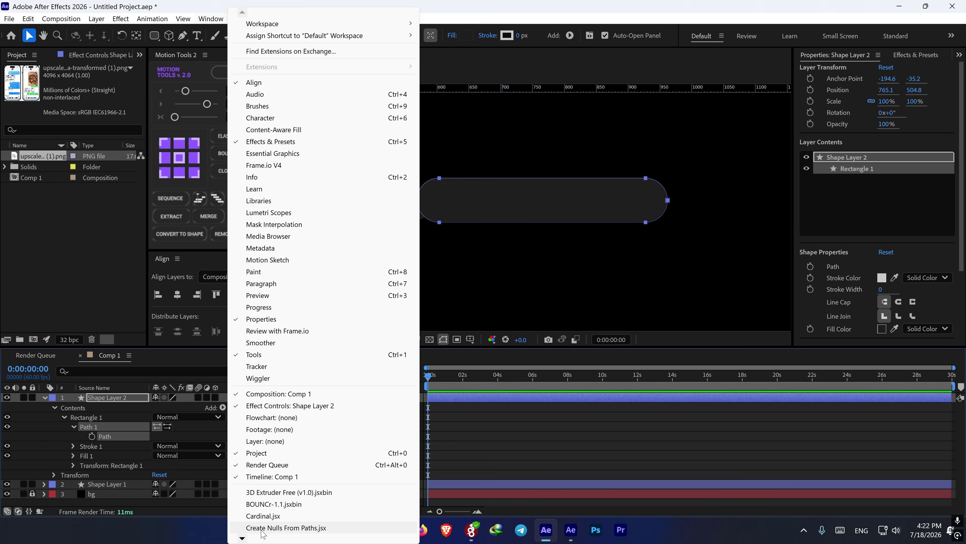
{"action": "left_click", "coordinate": [301, 533]}
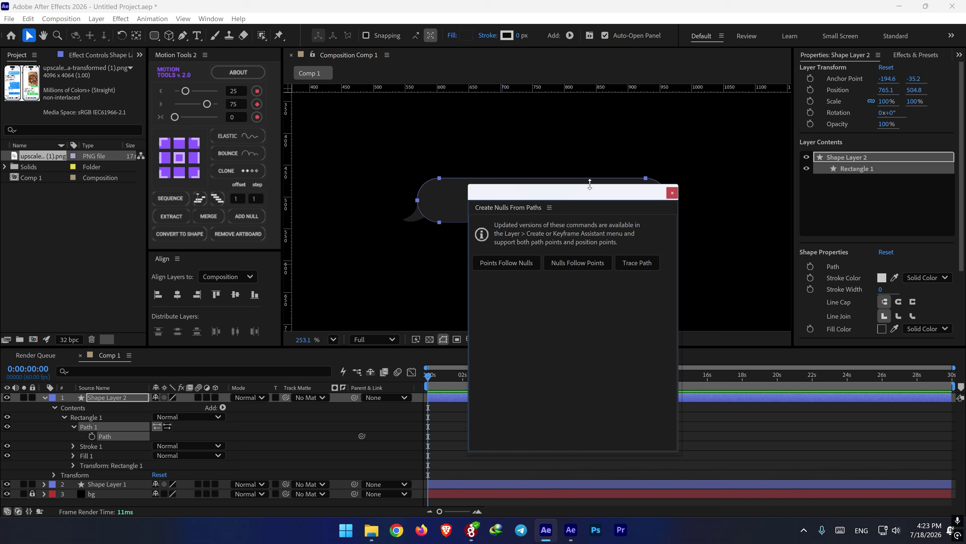
{"action": "left_click_drag", "start_coordinate": [591, 184], "coordinate": [257, 155]}
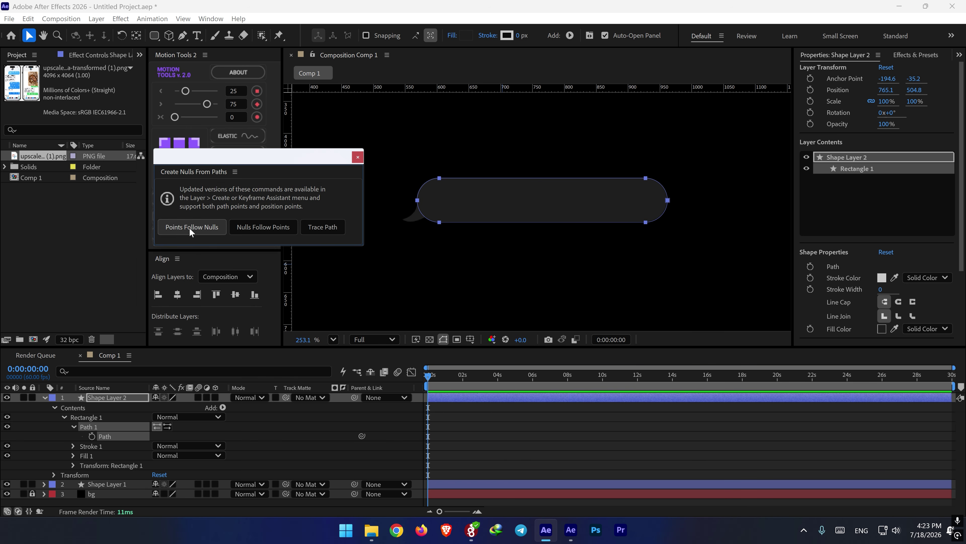
{"action": "left_click", "coordinate": [192, 228]}
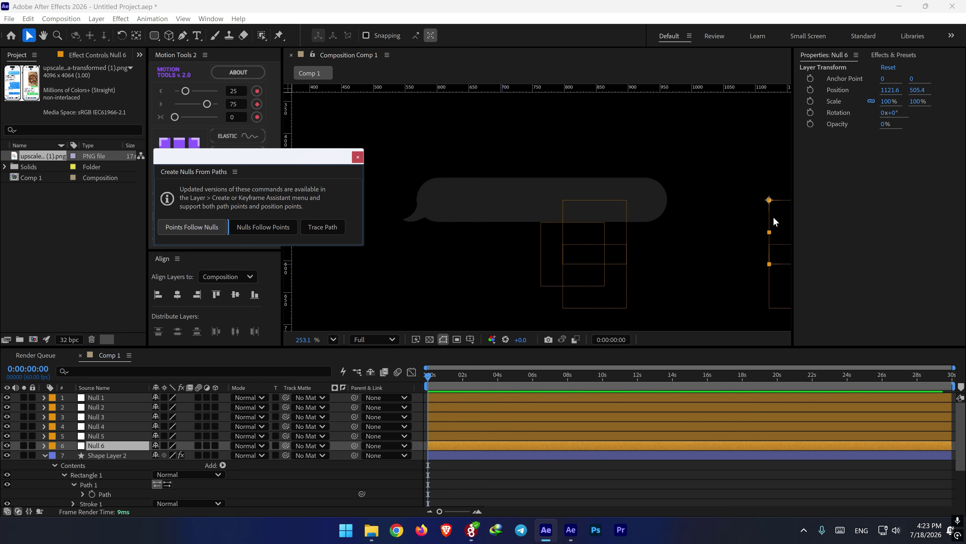
- Try moving the control nulls at the right to test the path, and undo both moves
{"action": "left_click_drag", "start_coordinate": [768, 211], "coordinate": [686, 181]}
{"action": "left_click_drag", "start_coordinate": [769, 271], "coordinate": [687, 267]}
{"action": "key", "text": "ctrl+z"}
{"action": "key", "text": "ctrl+z"}
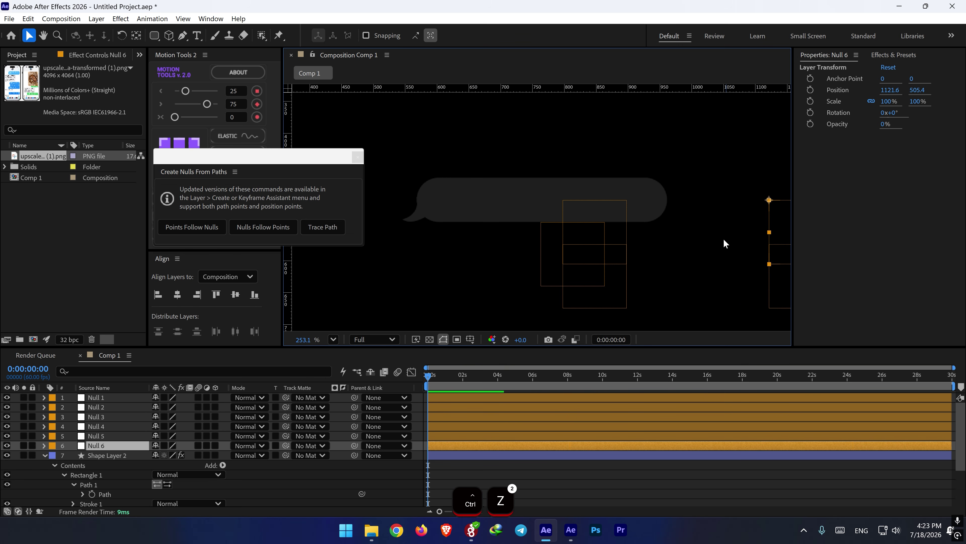
- Reset the Position in Shape Layer 2's Rectangle 1 group transform so the shape aligns with its control nulls
{"action": "scroll", "coordinate": [650, 239], "scroll_direction": "down", "scroll_amount": 3}
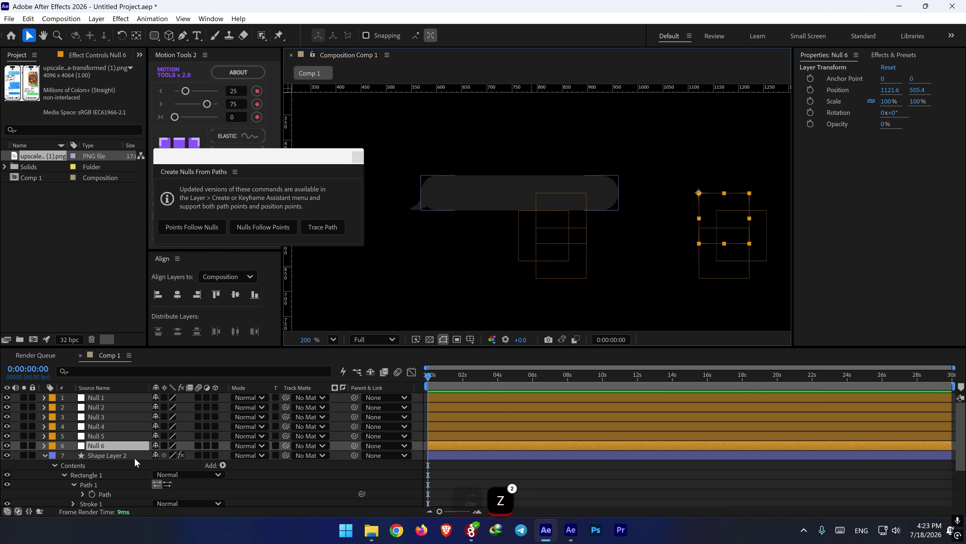
{"action": "left_click", "coordinate": [107, 455]}
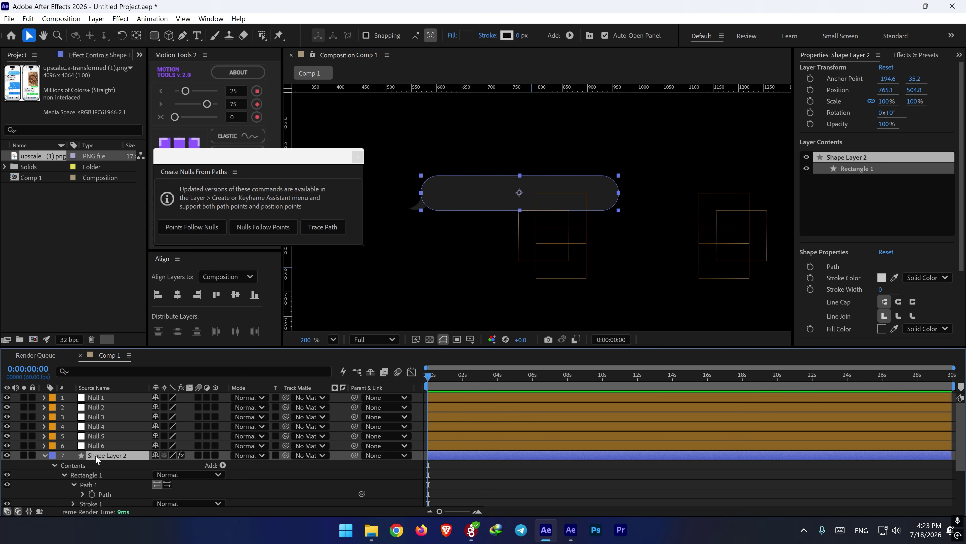
{"action": "scroll", "coordinate": [95, 457], "scroll_direction": "down", "scroll_amount": 3}
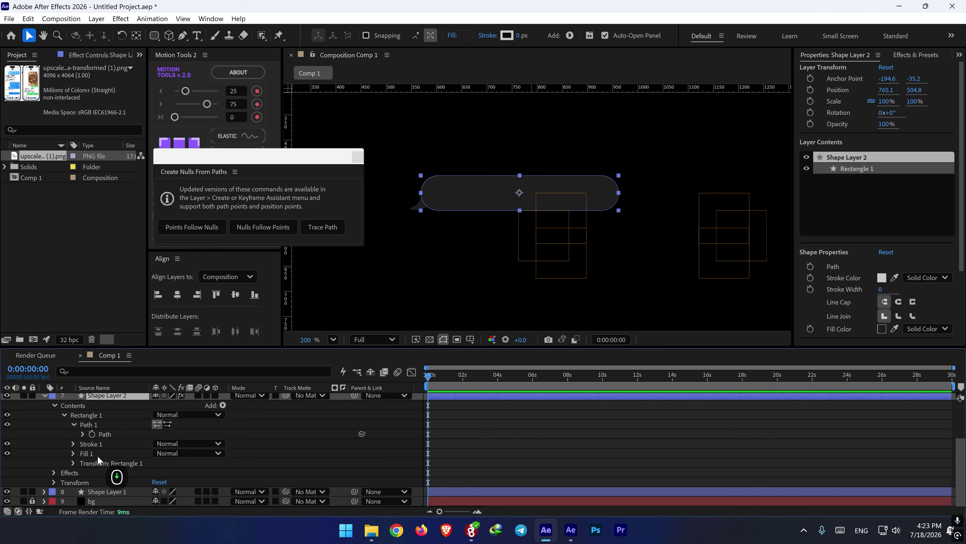
{"action": "left_click", "coordinate": [73, 462]}
{"action": "scroll", "coordinate": [108, 460], "scroll_direction": "down", "scroll_amount": 2}
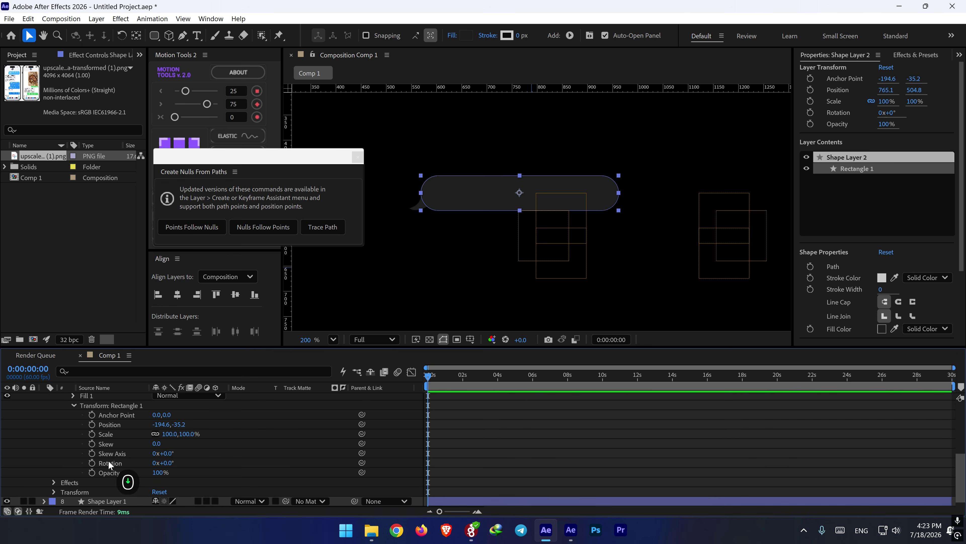
{"action": "left_click", "coordinate": [108, 423]}
{"action": "right_click", "coordinate": [107, 423]}
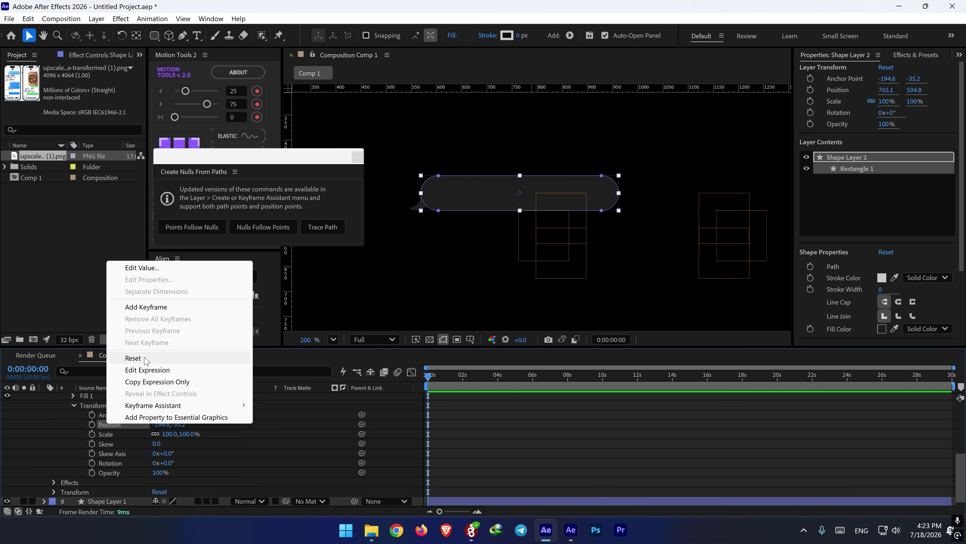
{"action": "left_click", "coordinate": [134, 358]}
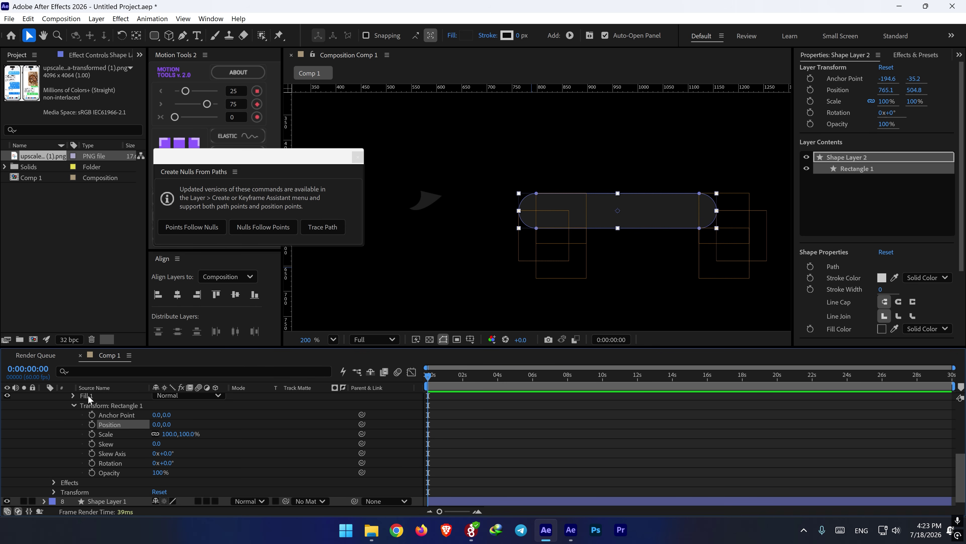
- Test the bubble's stretch by moving first one and then all three right-end nulls, undoing each move
{"action": "scroll", "coordinate": [59, 408], "scroll_direction": "up", "scroll_amount": 2}
{"action": "mouse_move", "coordinate": [731, 199]}
{"action": "left_mouse_down"}
{"action": "mouse_move", "coordinate": [717, 185]}
{"action": "mouse_move", "coordinate": [725, 206]}
{"action": "left_mouse_up"}
{"action": "key", "text": "ctrl+z"}
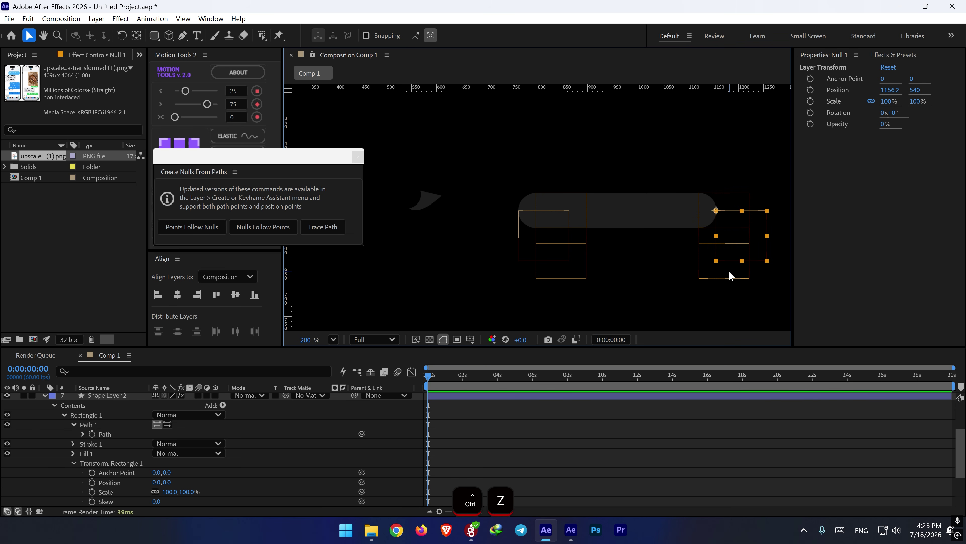
{"action": "left_click", "coordinate": [742, 279]}
{"action": "left_click_drag", "start_coordinate": [736, 197], "coordinate": [737, 197]}
{"action": "mouse_move", "coordinate": [731, 236]}
{"action": "left_mouse_down"}
{"action": "mouse_move", "coordinate": [594, 242]}
{"action": "mouse_move", "coordinate": [722, 244]}
{"action": "left_mouse_up"}
{"action": "key", "text": "ctrl+z"}
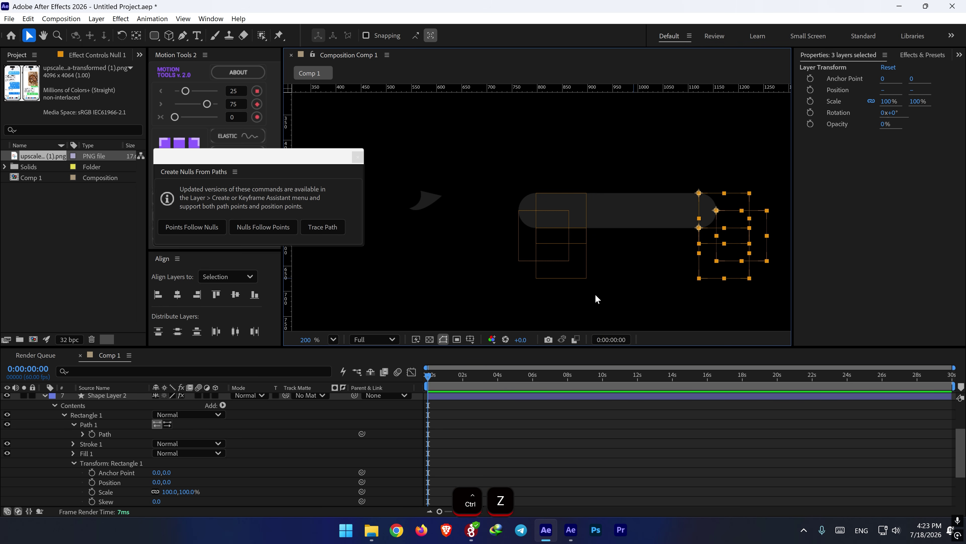
- Move the tail on Shape Layer 1 to the lower left end of the repositioned bubble
{"action": "left_click", "coordinate": [45, 396]}
{"action": "left_click", "coordinate": [95, 468]}
{"action": "scroll", "coordinate": [481, 208], "scroll_direction": "up", "scroll_amount": 3}
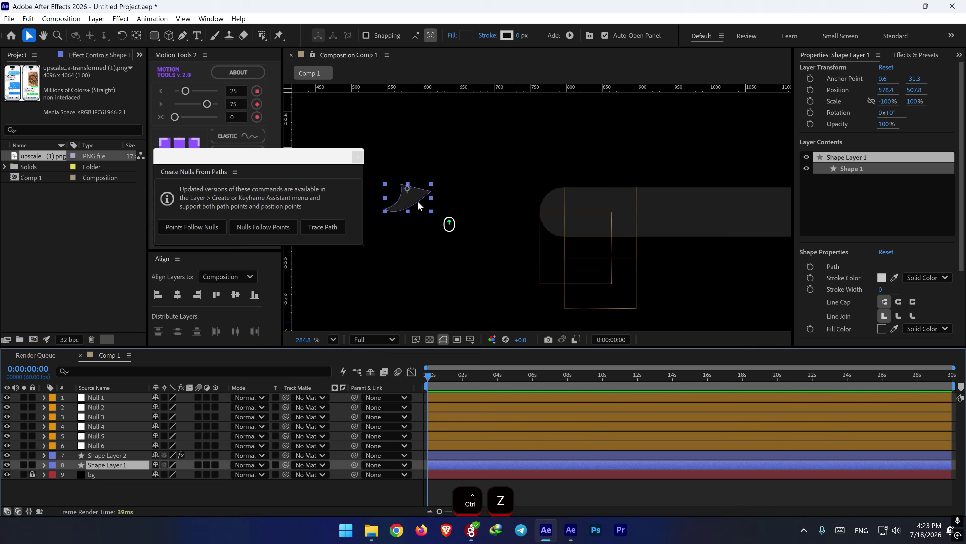
{"action": "left_click_drag", "start_coordinate": [412, 199], "coordinate": [551, 220]}
- Align the tail with the bubble's lower edge using a temporary horizontal guide, and close the Create Nulls From Paths panel
{"action": "left_click_drag", "start_coordinate": [540, 89], "coordinate": [554, 236]}
{"action": "scroll", "coordinate": [542, 235], "scroll_direction": "up", "scroll_amount": 3}
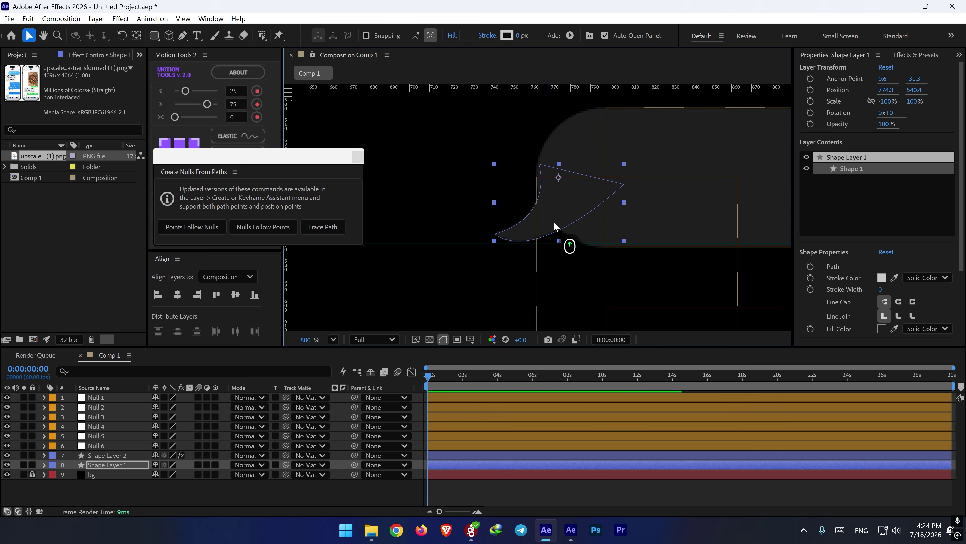
{"action": "left_click_drag", "start_coordinate": [557, 225], "coordinate": [558, 222]}
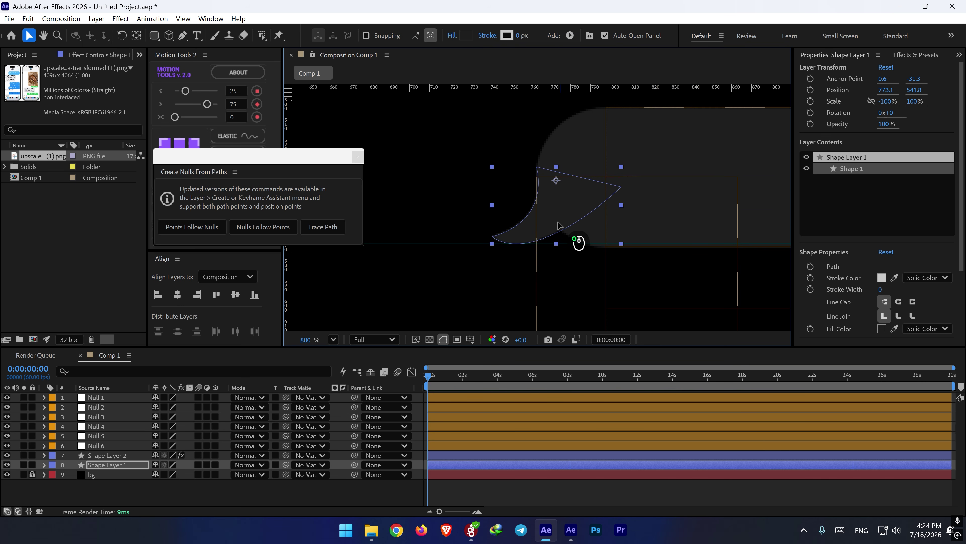
{"action": "left_click", "coordinate": [467, 247]}
{"action": "left_click_drag", "start_coordinate": [466, 244], "coordinate": [467, 246]}
{"action": "left_click_drag", "start_coordinate": [515, 231], "coordinate": [445, 89]}
{"action": "left_click_drag", "start_coordinate": [276, 160], "coordinate": [400, 136]}
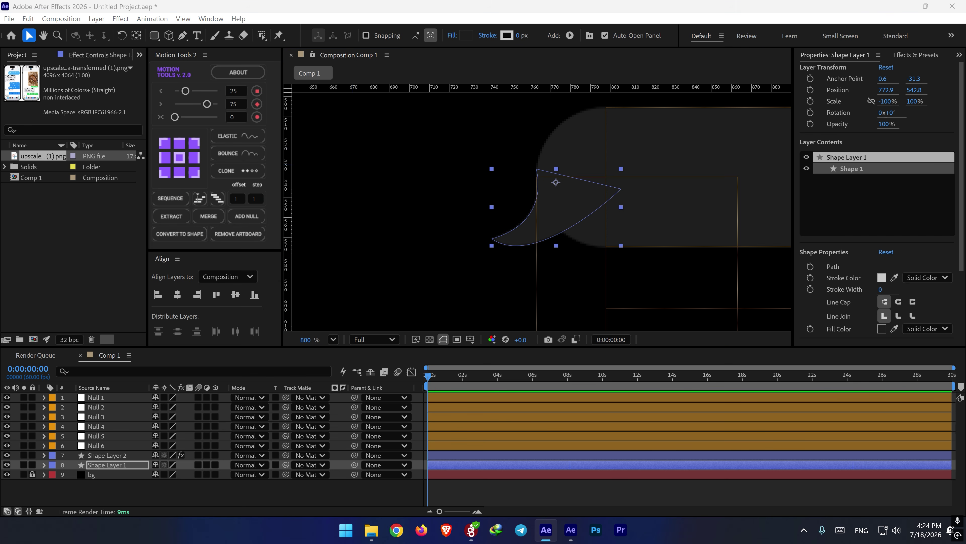
- Add a new null object and place it at the tail's tip, at about 745.5, 570.5
{"action": "scroll", "coordinate": [611, 272], "scroll_direction": "down", "scroll_amount": 3}
{"action": "scroll", "coordinate": [552, 252], "scroll_direction": "down", "scroll_amount": 6}
{"action": "key", "text": "shift+/"}
{"action": "left_click", "coordinate": [253, 498], "text": "shift"}
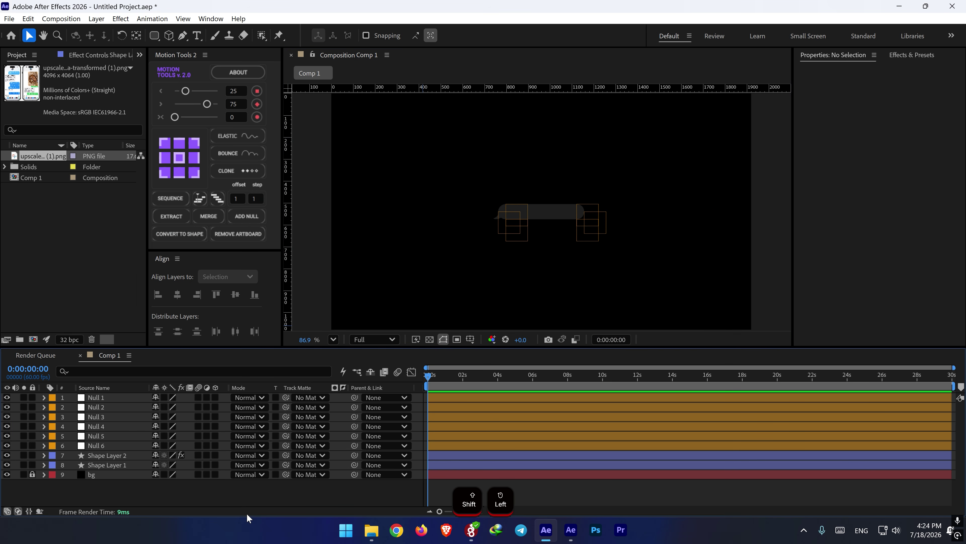
{"action": "right_click", "coordinate": [247, 480]}
{"action": "left_click", "coordinate": [270, 352]}
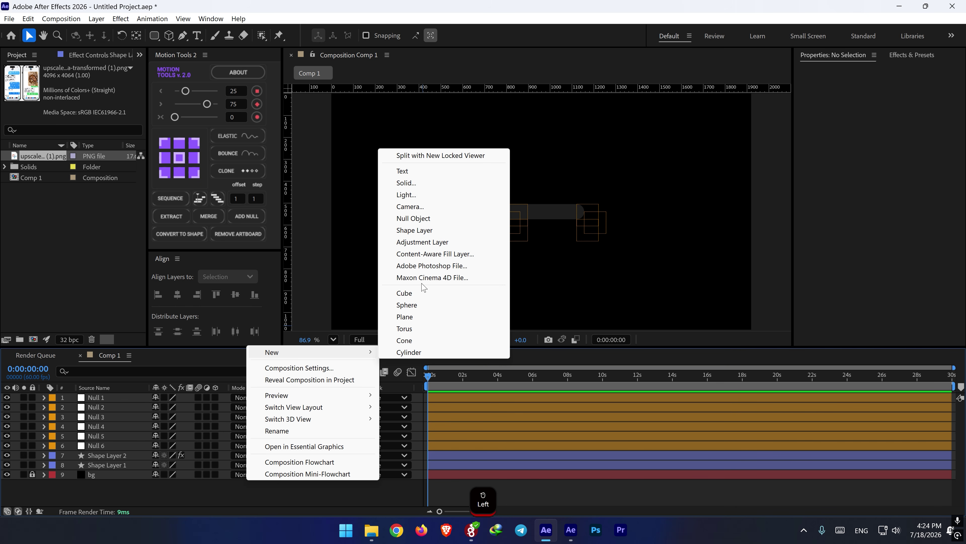
{"action": "left_click", "coordinate": [418, 219]}
{"action": "scroll", "coordinate": [548, 229], "scroll_direction": "up", "scroll_amount": 3}
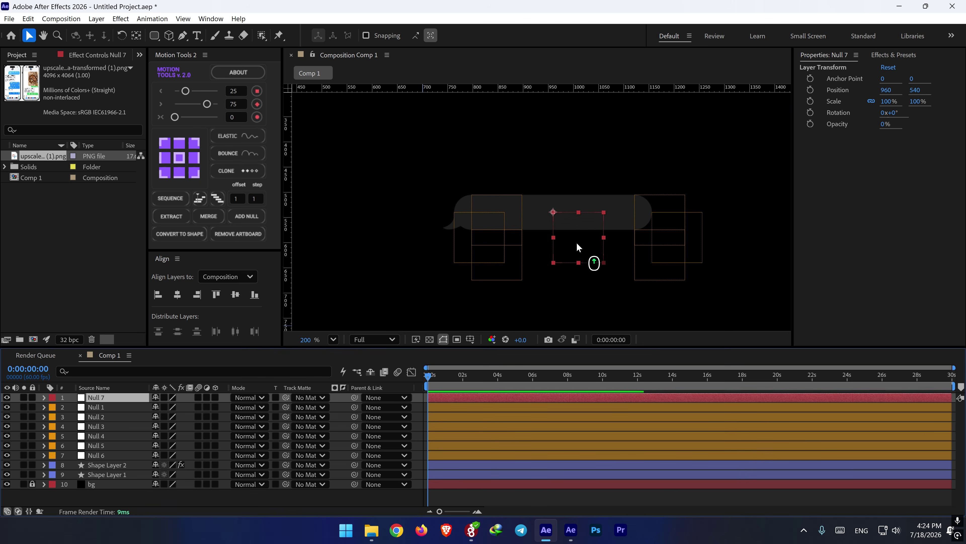
{"action": "left_click_drag", "start_coordinate": [577, 248], "coordinate": [467, 260]}
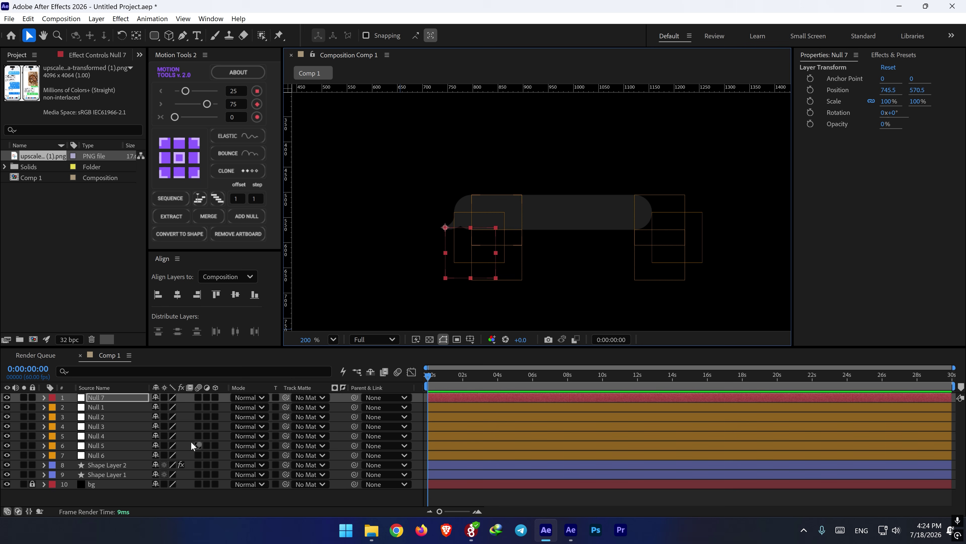
- Parent the six path-control nulls and both shape layers to the new null at the tail's tip
{"action": "left_click", "coordinate": [110, 406]}
{"action": "left_click", "coordinate": [114, 474], "text": "shift"}
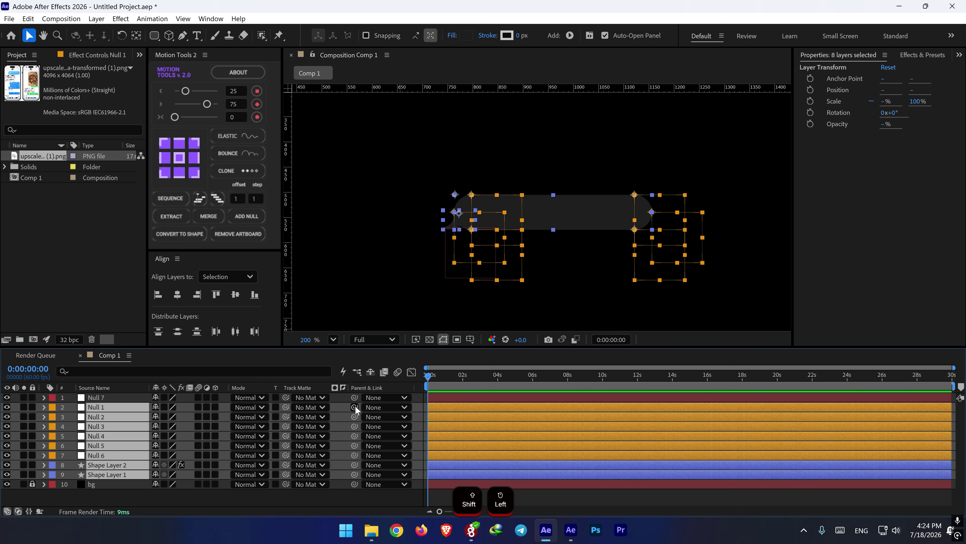
{"action": "left_click_drag", "start_coordinate": [355, 407], "coordinate": [95, 398]}
- Scale Null 7 to 248% and move it with the whole bubble to about 226.4, 592.1
{"action": "key", "text": "s"}
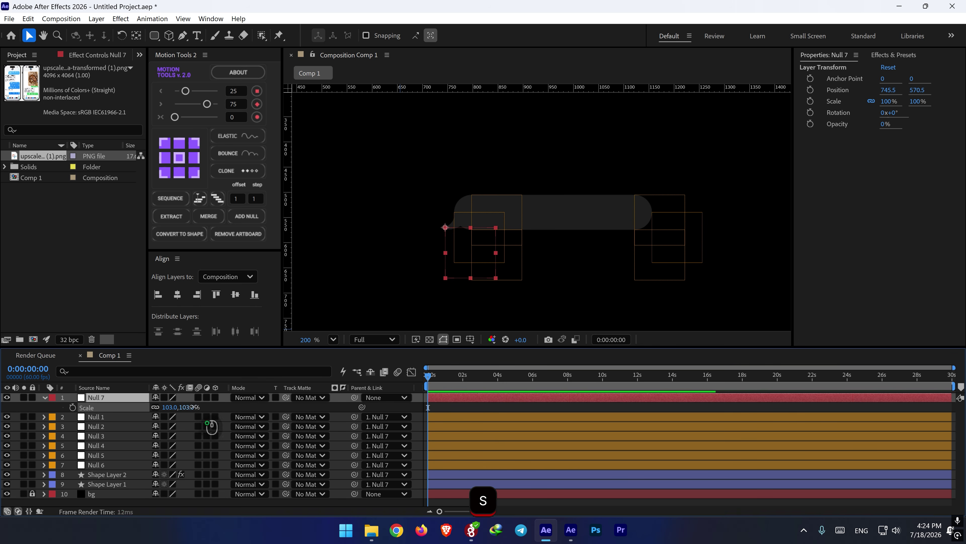
{"action": "left_click_drag", "start_coordinate": [192, 407], "coordinate": [266, 400]}
{"action": "scroll", "coordinate": [565, 255], "scroll_direction": "down", "scroll_amount": 5}
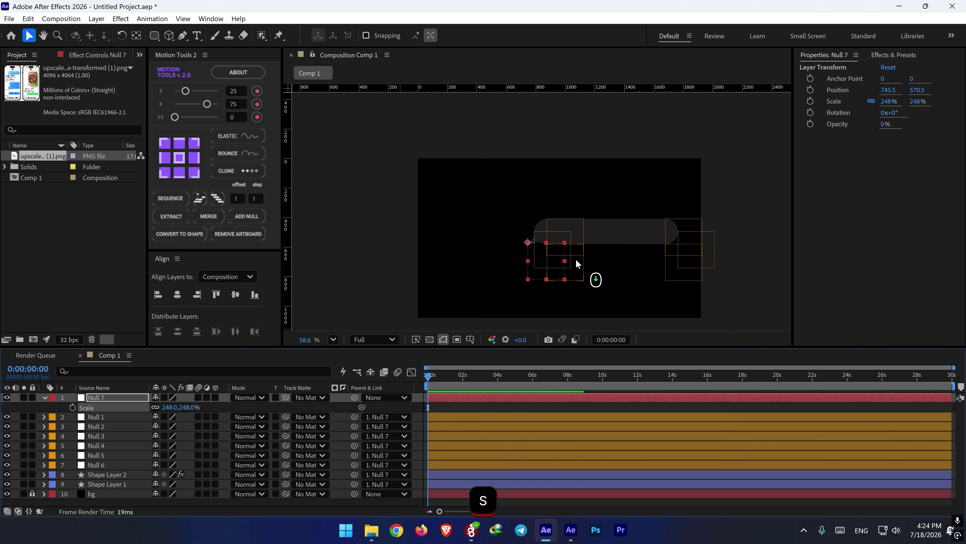
{"action": "scroll", "coordinate": [568, 259], "scroll_direction": "up", "scroll_amount": 2}
{"action": "scroll", "coordinate": [567, 263], "scroll_direction": "down", "scroll_amount": 1}
{"action": "left_click_drag", "start_coordinate": [520, 268], "coordinate": [444, 277]}
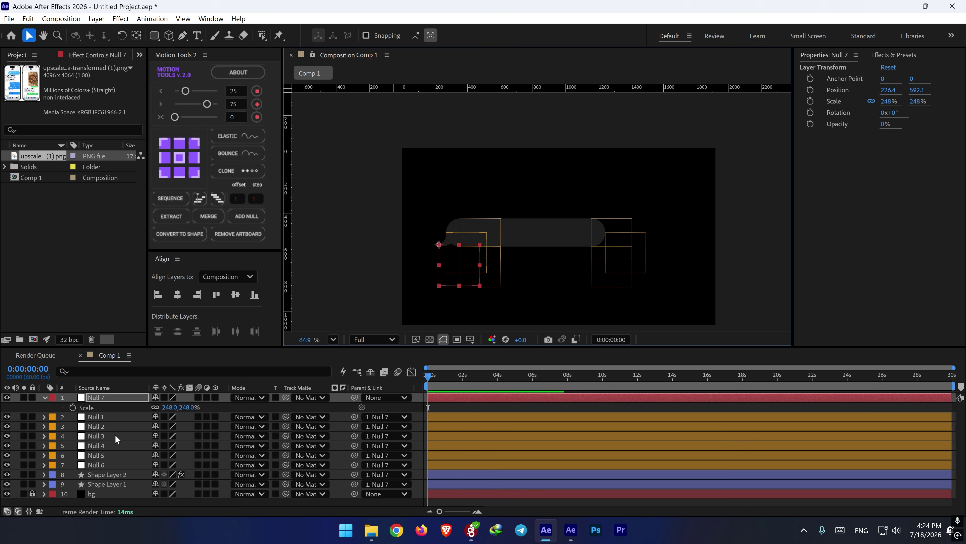
- Reduce Null 7's scale to 225% and shift the bubble slightly to the right, to about 238.7, 592.1
{"action": "mouse_move", "coordinate": [167, 407]}
{"action": "left_mouse_down"}
{"action": "mouse_move", "coordinate": [185, 424]}
{"action": "mouse_move", "coordinate": [174, 425]}
{"action": "mouse_move", "coordinate": [173, 408]}
{"action": "left_mouse_up"}
{"action": "left_click", "coordinate": [454, 271]}
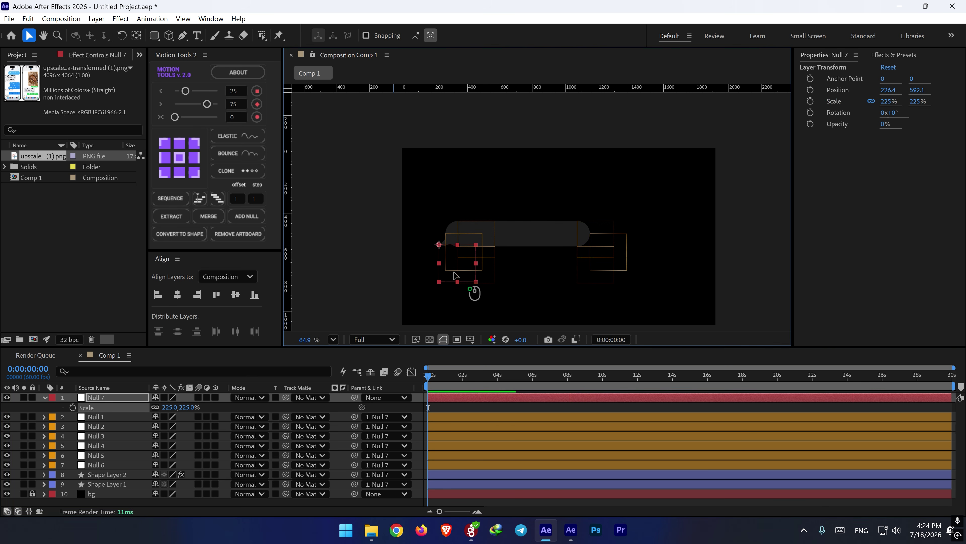
{"action": "left_click_drag", "start_coordinate": [456, 274], "coordinate": [458, 275]}
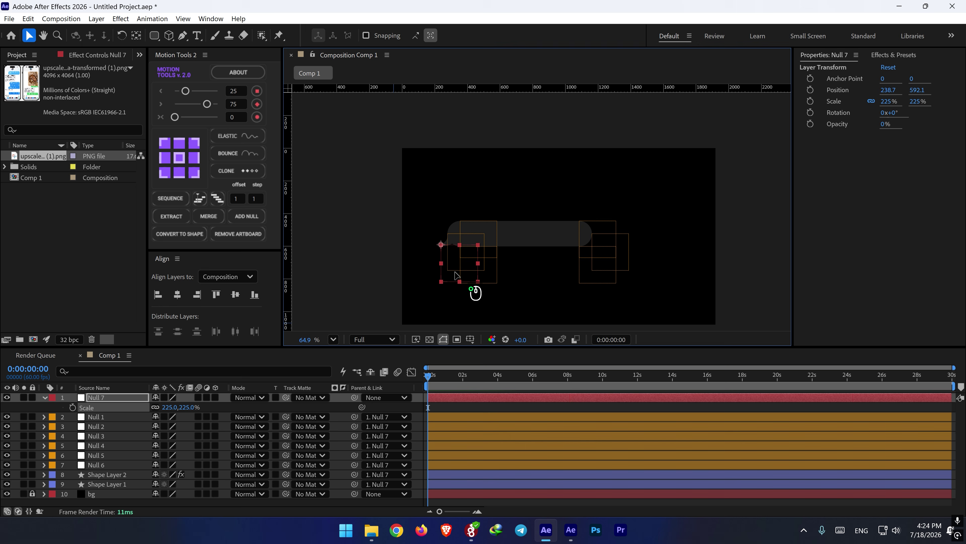
{"action": "left_click", "coordinate": [44, 397]}
- Add the white text "Yo, wanna hang out tonight?" above the bubble in SF Pro Display Light at 79 px
{"action": "left_click", "coordinate": [196, 36]}
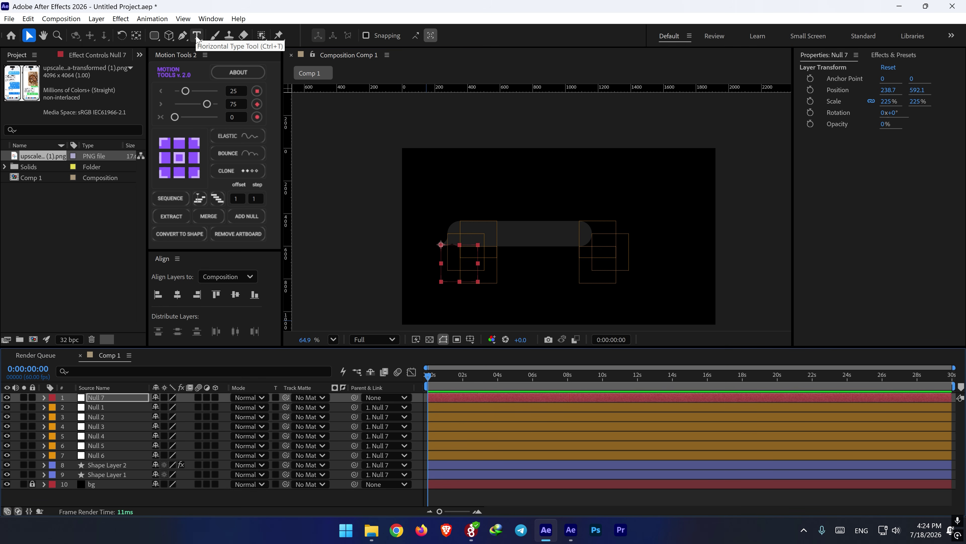
{"action": "left_click", "coordinate": [522, 249]}
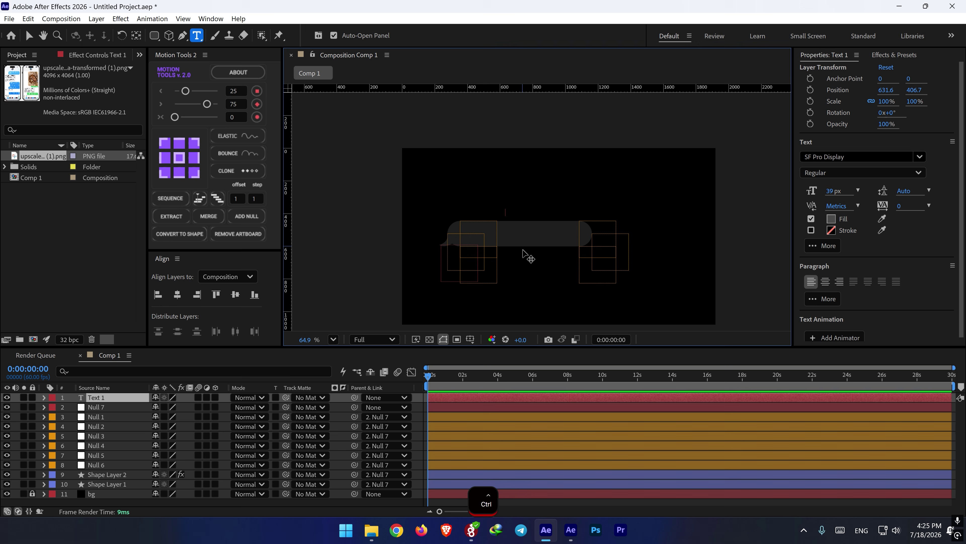
{"action": "type", "text": "Yo, wanna hang out tonight?"}
{"action": "key", "text": "ctrl+a"}
{"action": "left_click_drag", "start_coordinate": [832, 191], "coordinate": [842, 191]}
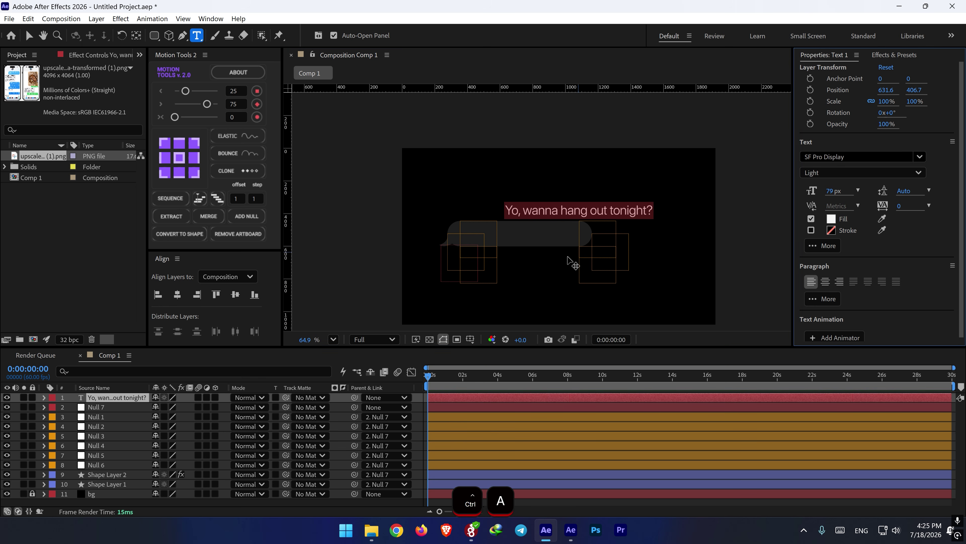
- Set the message text size to 65 px and place it inside the bubble, at about 347.6, 544.1
{"action": "left_click_drag", "start_coordinate": [566, 247], "coordinate": [510, 268]}
{"action": "scroll", "coordinate": [509, 256], "scroll_direction": "up", "scroll_amount": 3}
{"action": "key", "text": "ctrl+z"}
{"action": "left_click_drag", "start_coordinate": [833, 191], "coordinate": [827, 191]}
{"action": "left_click_drag", "start_coordinate": [564, 267], "coordinate": [578, 268]}
- Parent the message text layer to Null 7 and change Null 7's label colour to pink
{"action": "left_click", "coordinate": [111, 399]}
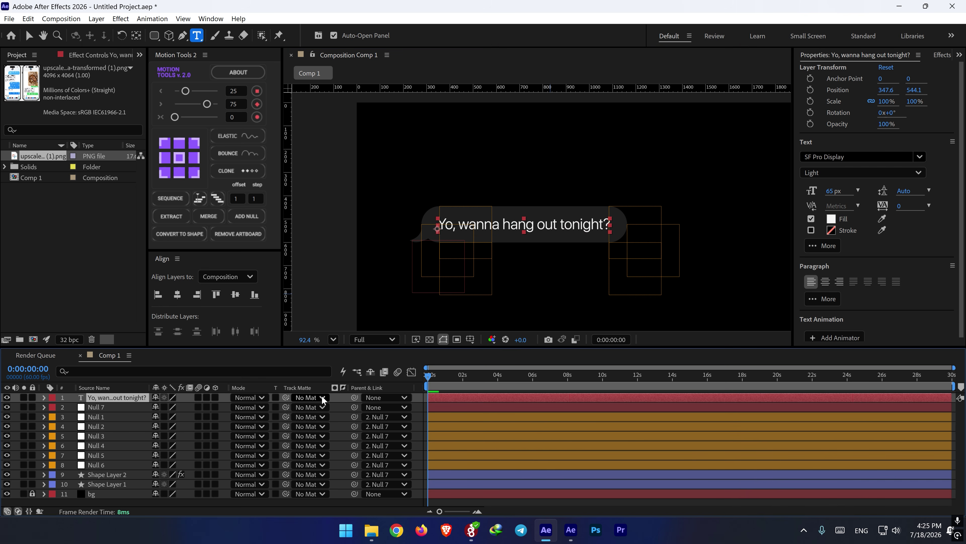
{"action": "left_click_drag", "start_coordinate": [354, 397], "coordinate": [106, 407]}
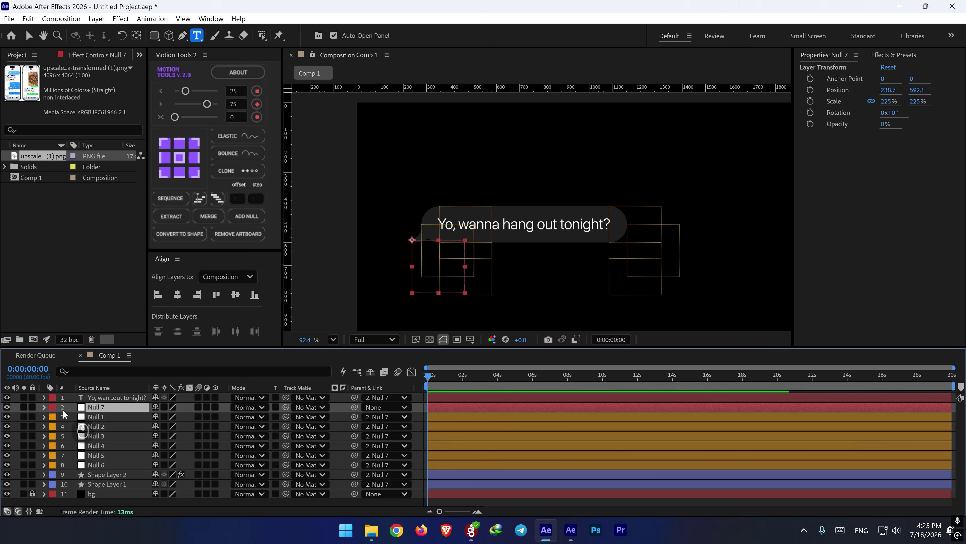
{"action": "left_click", "coordinate": [53, 407]}
{"action": "left_click", "coordinate": [78, 354]}
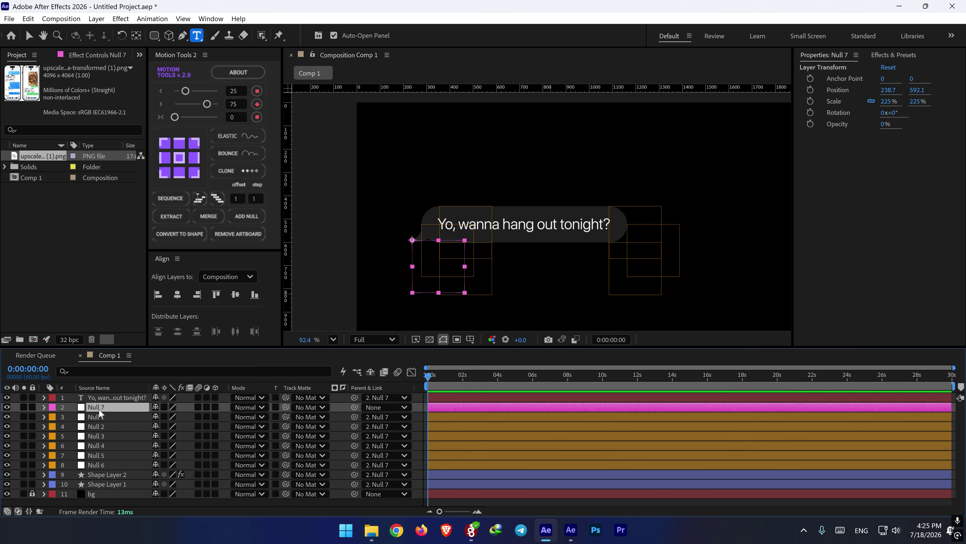
- Give the text layer, Null 1 to Null 6 and both shape layers the same teal label colour
{"action": "left_click", "coordinate": [101, 416]}
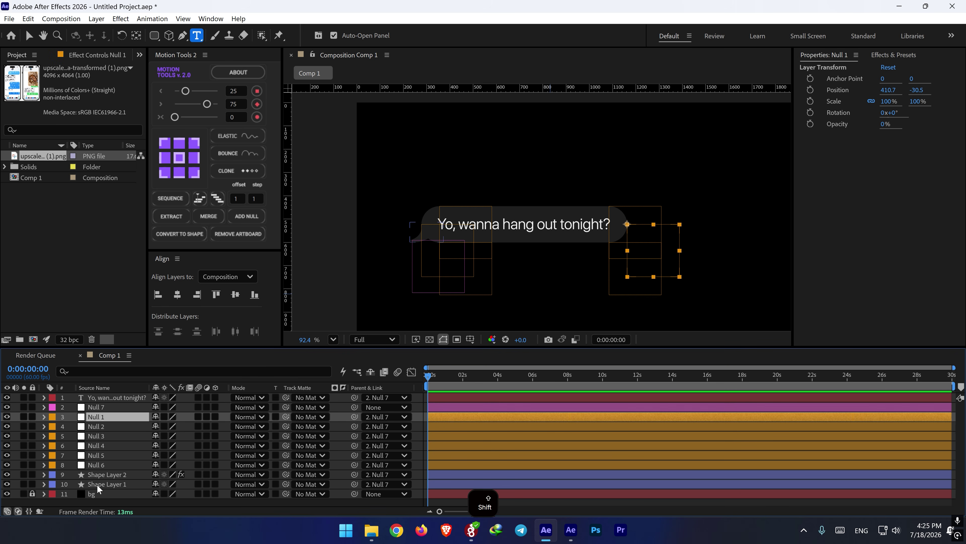
{"action": "left_click", "coordinate": [97, 484], "text": "shift"}
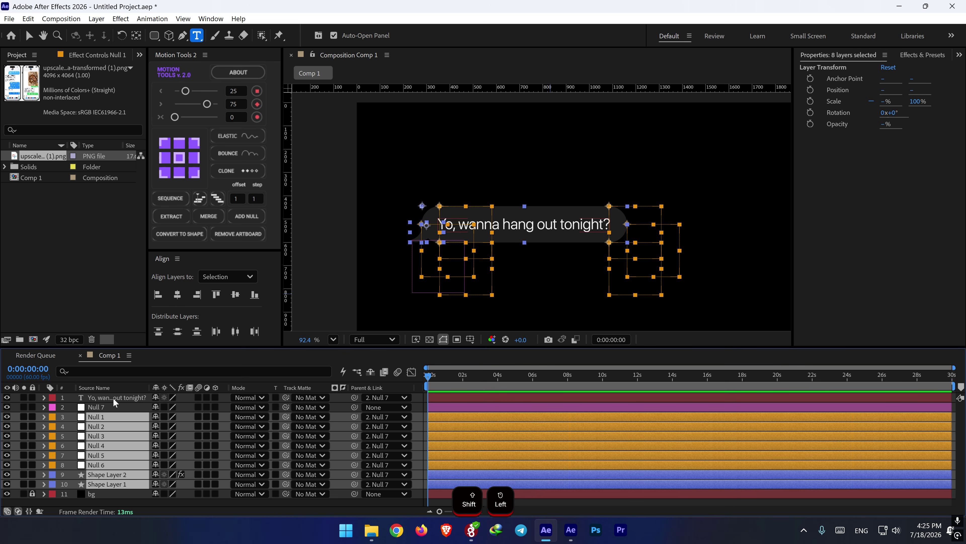
{"action": "left_click", "coordinate": [114, 397]}
{"action": "left_click", "coordinate": [99, 417], "text": "ctrl"}
{"action": "left_click", "coordinate": [98, 435], "text": "ctrl"}
{"action": "left_click", "coordinate": [100, 426], "text": "ctrl"}
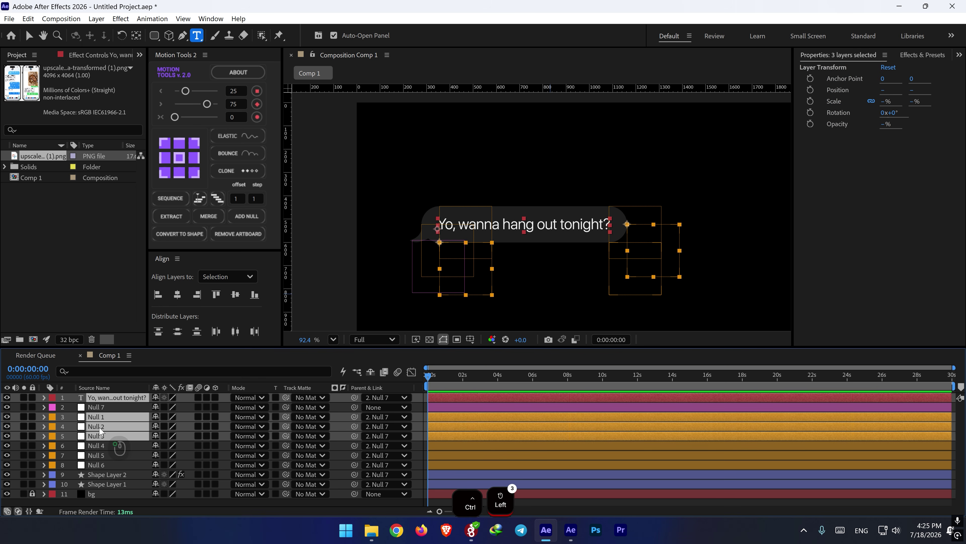
{"action": "left_click", "coordinate": [114, 446], "text": "ctrl"}
{"action": "left_click", "coordinate": [114, 455], "text": "ctrl"}
{"action": "left_click", "coordinate": [114, 464], "text": "ctrl"}
{"action": "left_click", "coordinate": [115, 474], "text": "ctrl"}
{"action": "left_click", "coordinate": [114, 484], "text": "ctrl"}
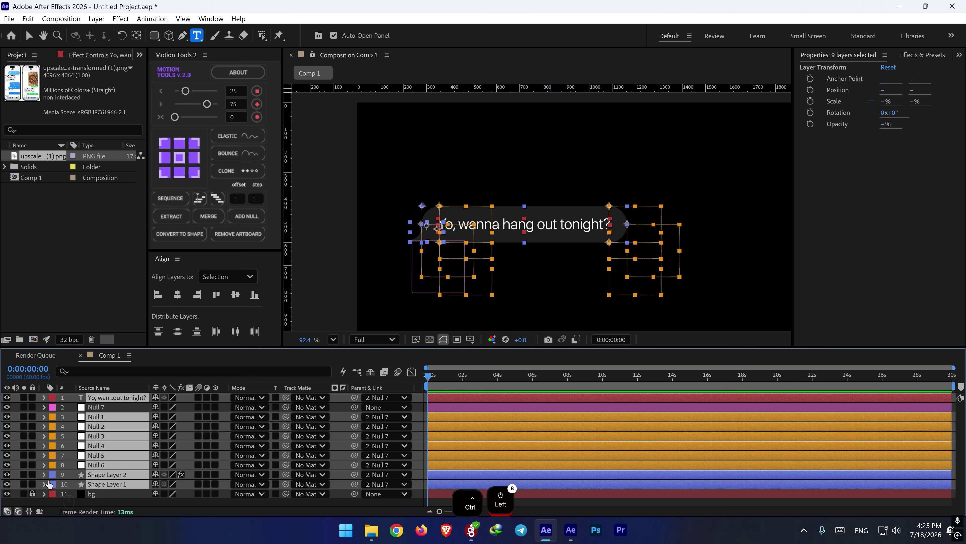
{"action": "left_click", "coordinate": [48, 483]}
{"action": "left_click", "coordinate": [71, 448]}
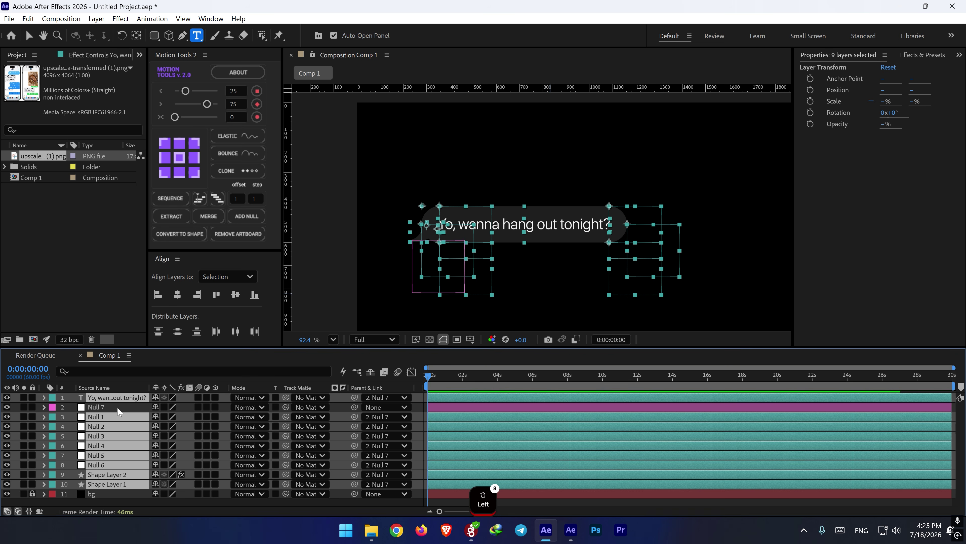
- Move Null 7 to the top of the layer stack and start scale and rotation keyframes at the first frame
{"action": "left_click_drag", "start_coordinate": [117, 407], "coordinate": [117, 399]}
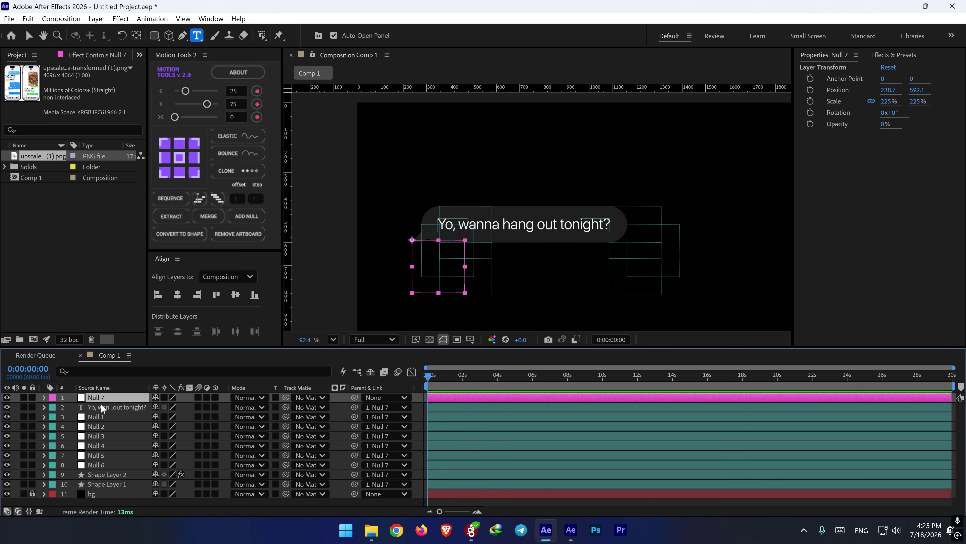
{"action": "key", "text": "r"}
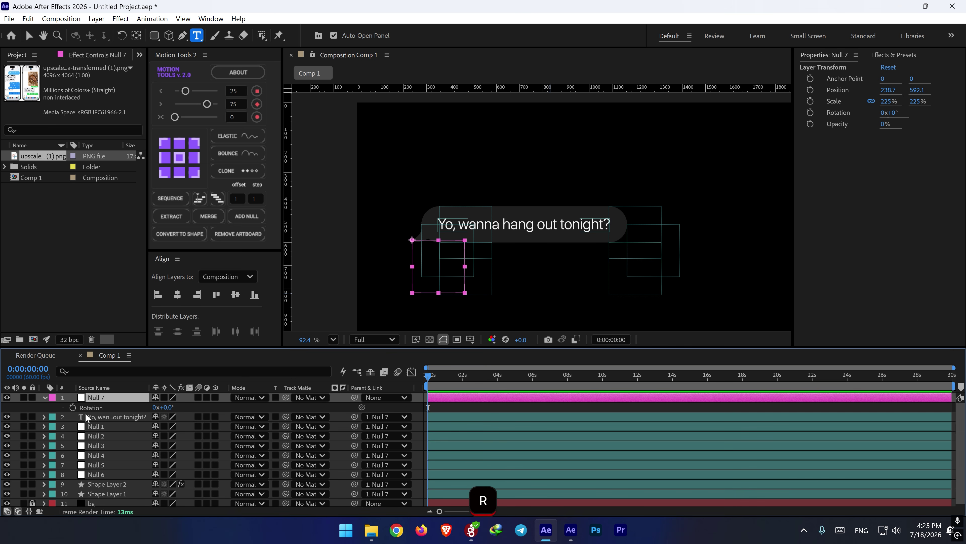
{"action": "key", "text": "shift+s"}
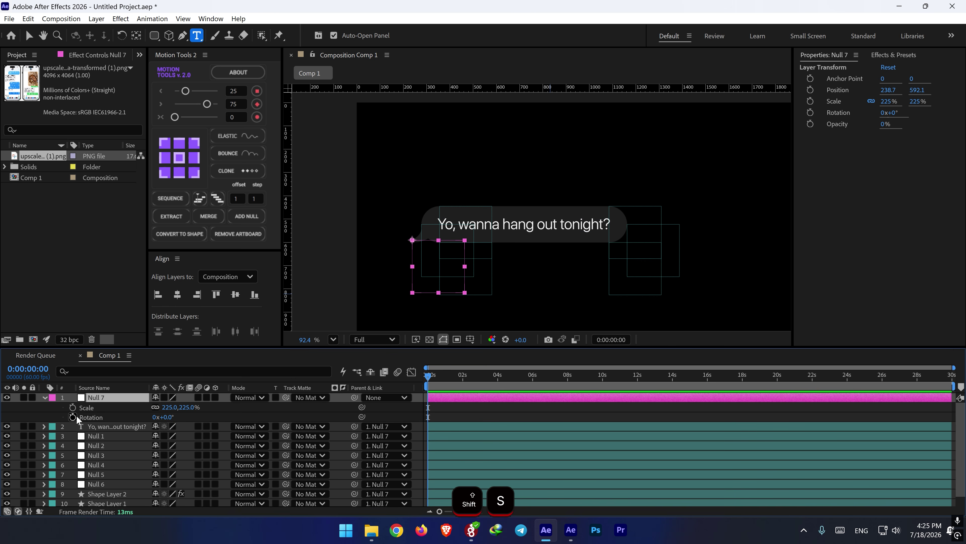
{"action": "left_click", "coordinate": [73, 408]}
{"action": "left_click", "coordinate": [73, 416]}
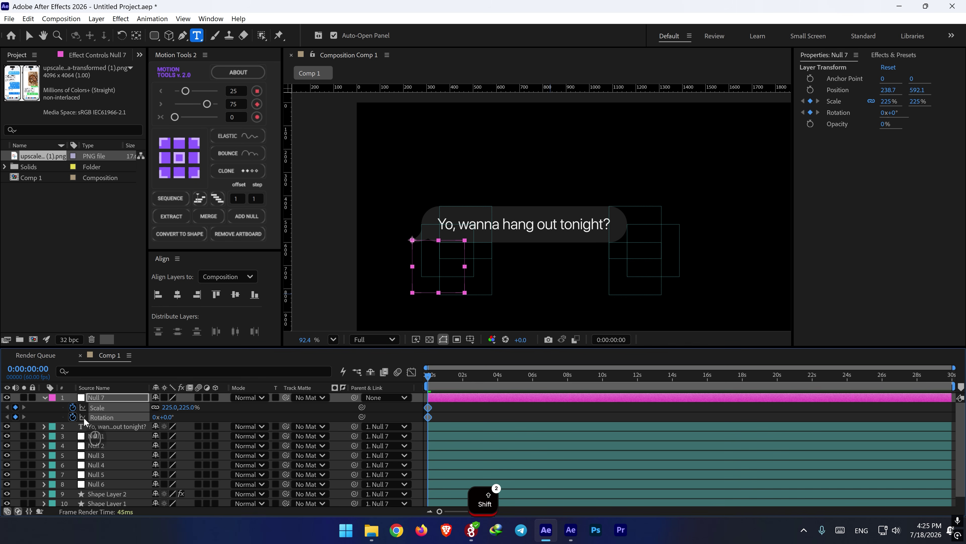
- At frame 20, set Null 7's rotation to 82° and its scale to 0%
{"action": "key", "text": "shift+Page_Down"}
{"action": "key", "text": "shift+Page_Down"}
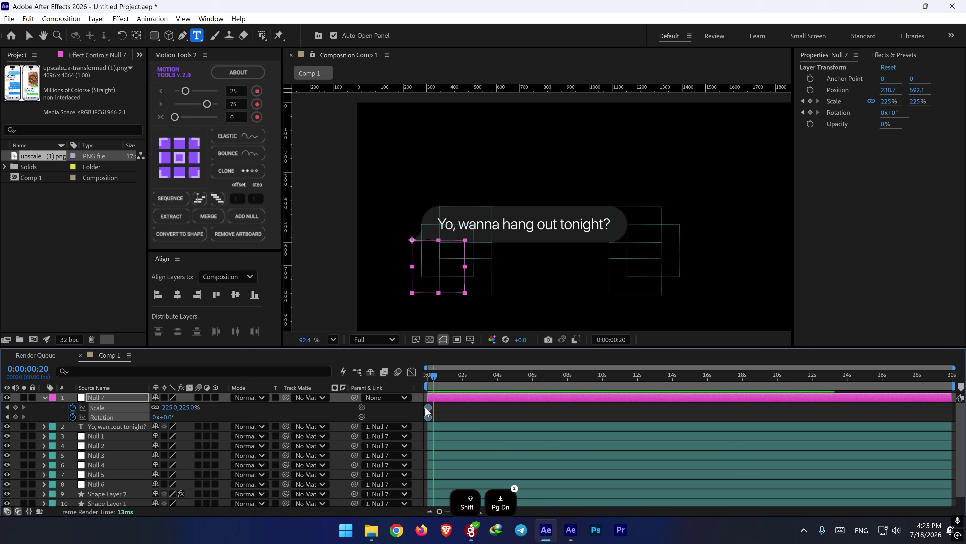
{"action": "scroll", "coordinate": [434, 415], "scroll_direction": "up", "scroll_amount": 2}
{"action": "left_click_drag", "start_coordinate": [434, 419], "coordinate": [548, 416]}
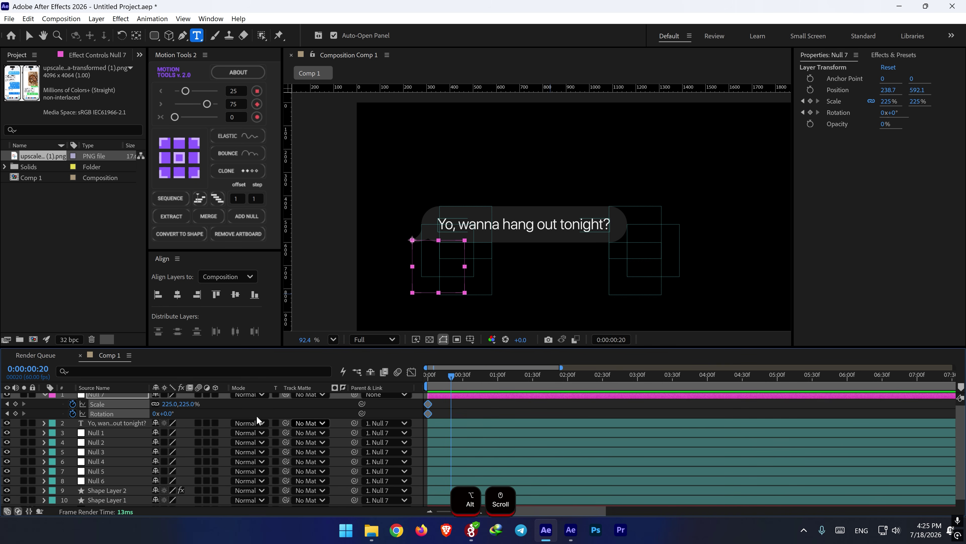
{"action": "scroll", "coordinate": [210, 423], "scroll_direction": "up", "scroll_amount": 2}
{"action": "left_click_drag", "start_coordinate": [166, 417], "coordinate": [216, 417]}
{"action": "left_click", "coordinate": [186, 407]}
{"action": "type", "text": "0"}
{"action": "key", "text": "Return"}
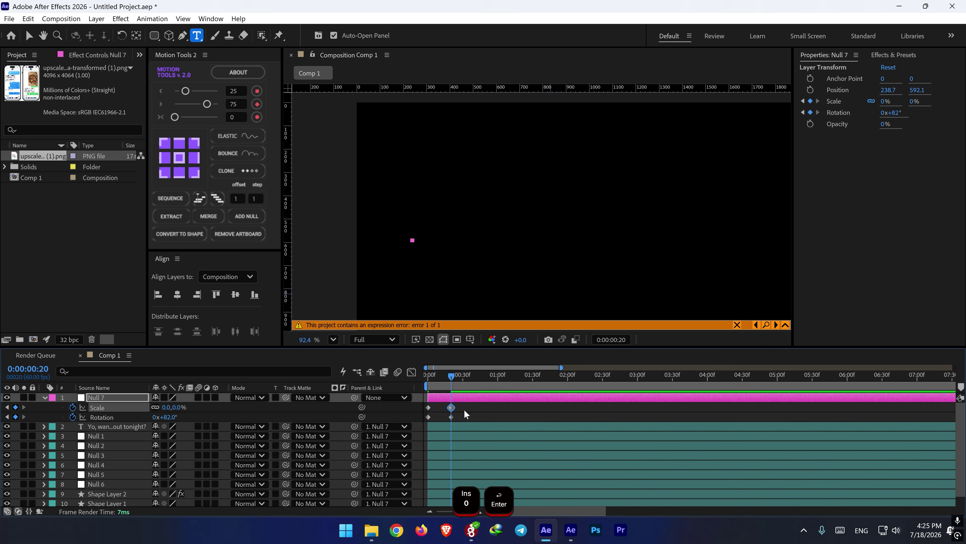
- Time-reverse Null 7's scale and rotation keyframes and preview the bubble's entrance animation
{"action": "right_click", "coordinate": [427, 416]}
{"action": "left_click", "coordinate": [484, 411]}
{"action": "left_click", "coordinate": [594, 411]}
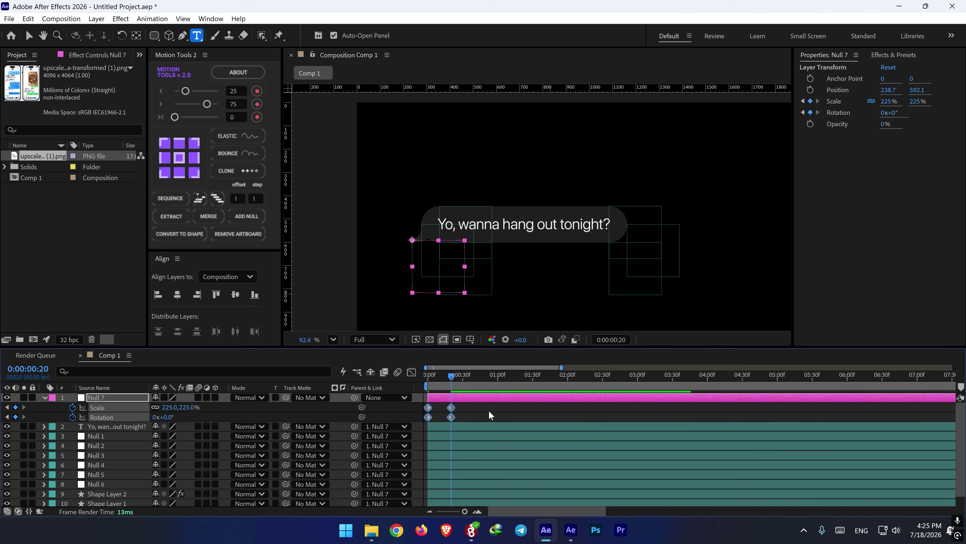
{"action": "left_click_drag", "start_coordinate": [443, 384], "coordinate": [421, 383]}
{"action": "key", "text": "space"}
{"action": "key", "text": "space"}
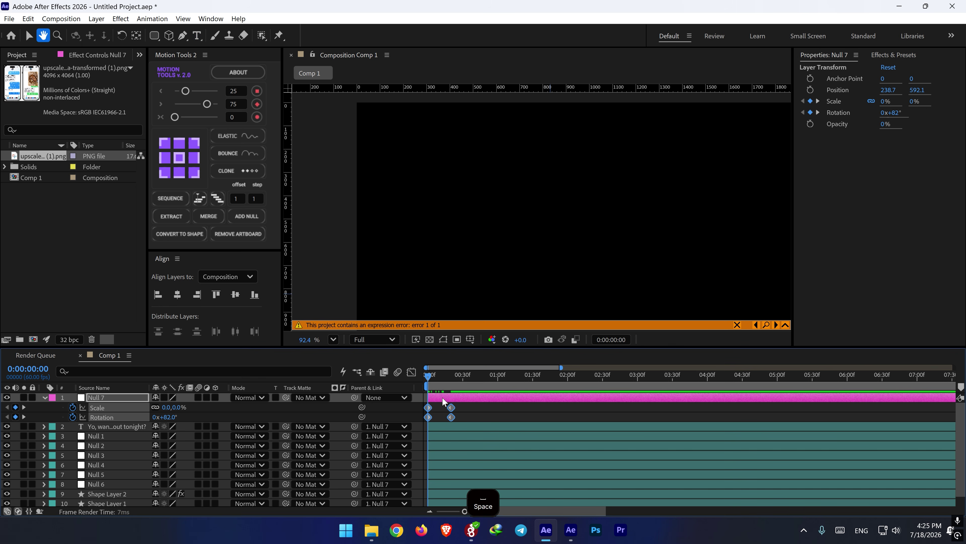
- Apply the Motion Tools Elastic effect to all of Null 7's scale and rotation keyframes
{"action": "mouse_move", "coordinate": [443, 387]}
{"action": "left_mouse_down"}
{"action": "mouse_move", "coordinate": [409, 386]}
{"action": "mouse_move", "coordinate": [448, 377]}
{"action": "left_mouse_up"}
{"action": "left_click", "coordinate": [438, 408]}
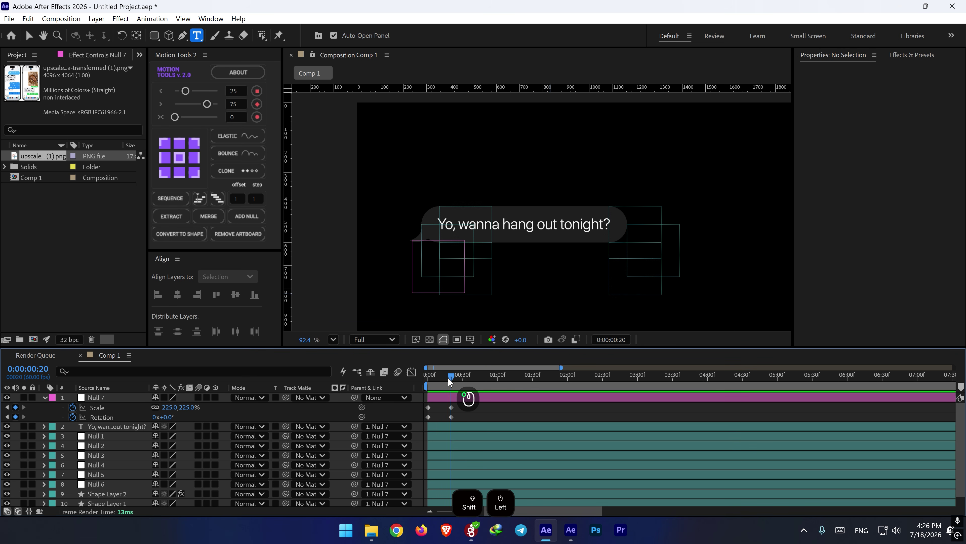
{"action": "left_click", "coordinate": [457, 404], "text": "shift"}
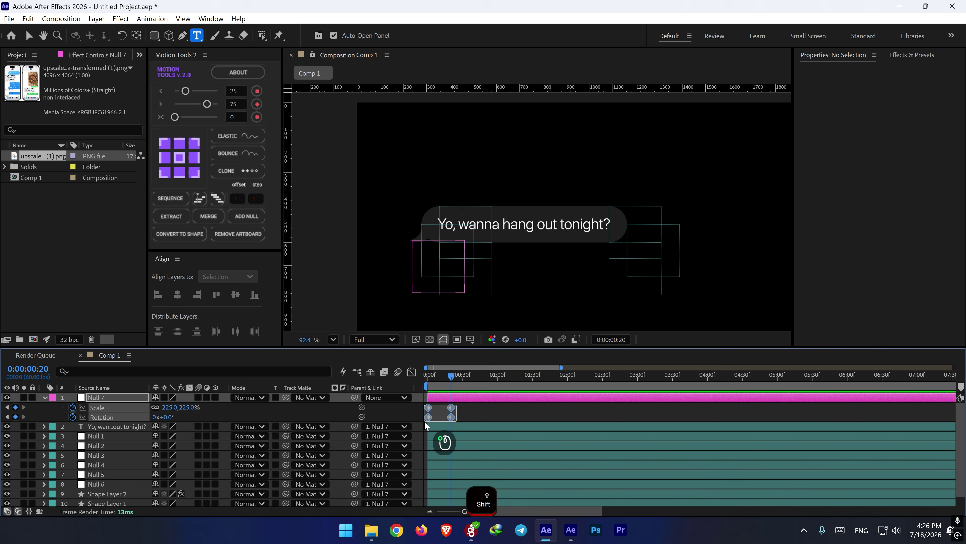
{"action": "left_click", "coordinate": [236, 132]}
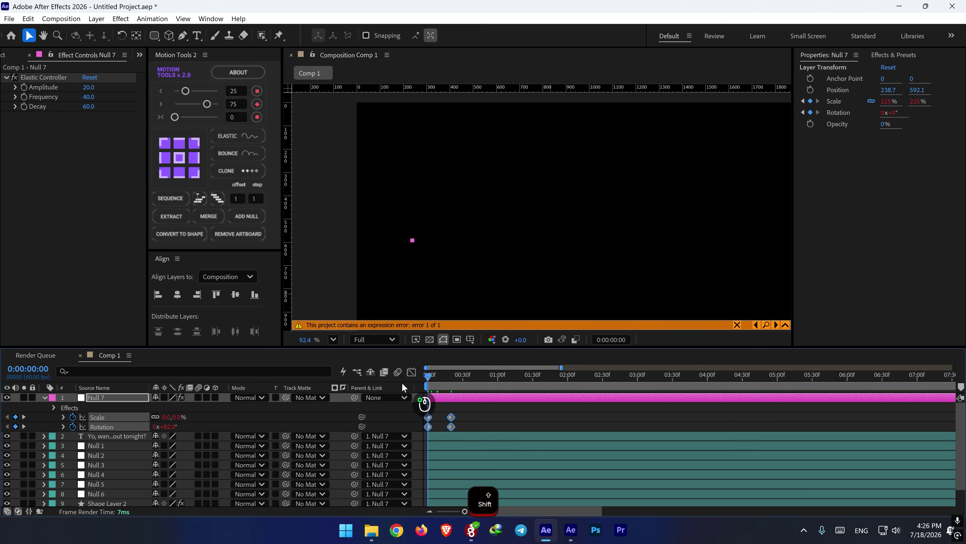
- Play back the elastic entrance animation of the bubble from the first frame
{"action": "key", "text": "space"}
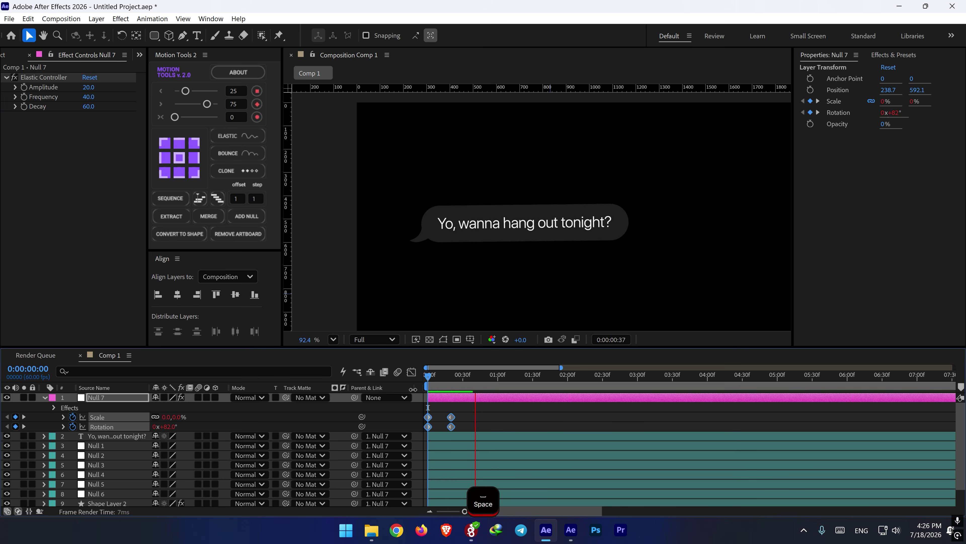
{"action": "key", "text": "space"}
{"action": "key", "text": "shift+/"}
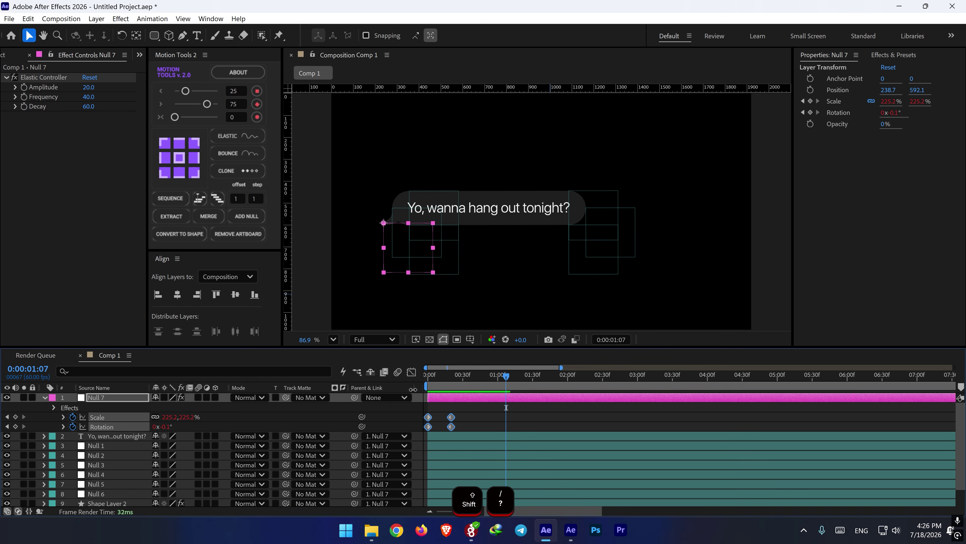
{"action": "left_click_drag", "start_coordinate": [457, 376], "coordinate": [402, 381]}
{"action": "key", "text": "space"}
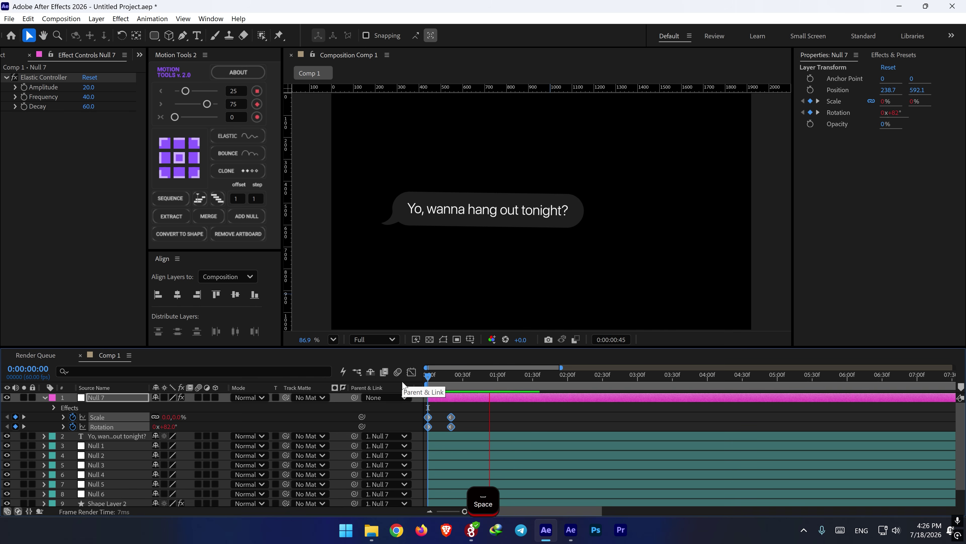
{"action": "key", "text": "space"}
- At frame 14, select the three nulls at the bubble's far end and group Null 6 directly below Null 1 and Null 2 in the layer stack
{"action": "left_click", "coordinate": [445, 385]}
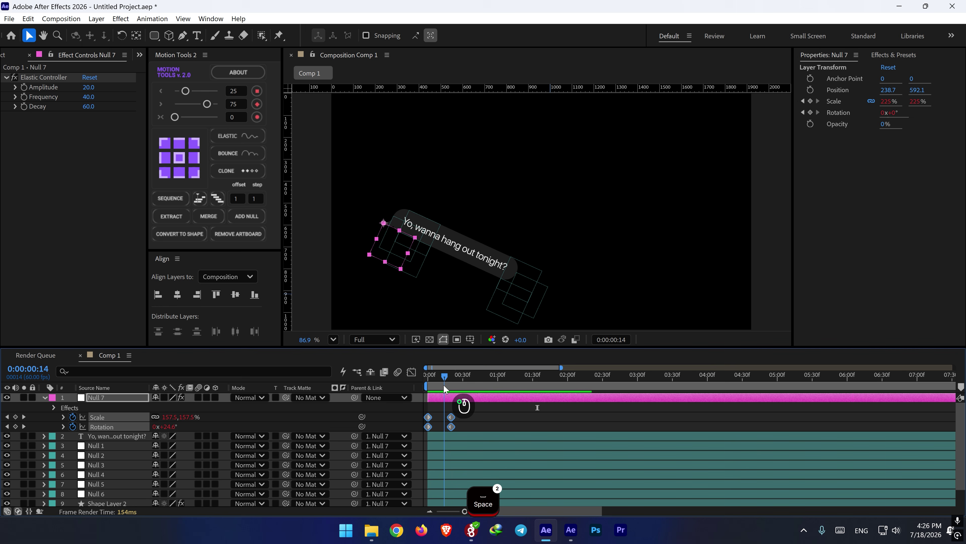
{"action": "scroll", "coordinate": [469, 430], "scroll_direction": "down", "scroll_amount": 2}
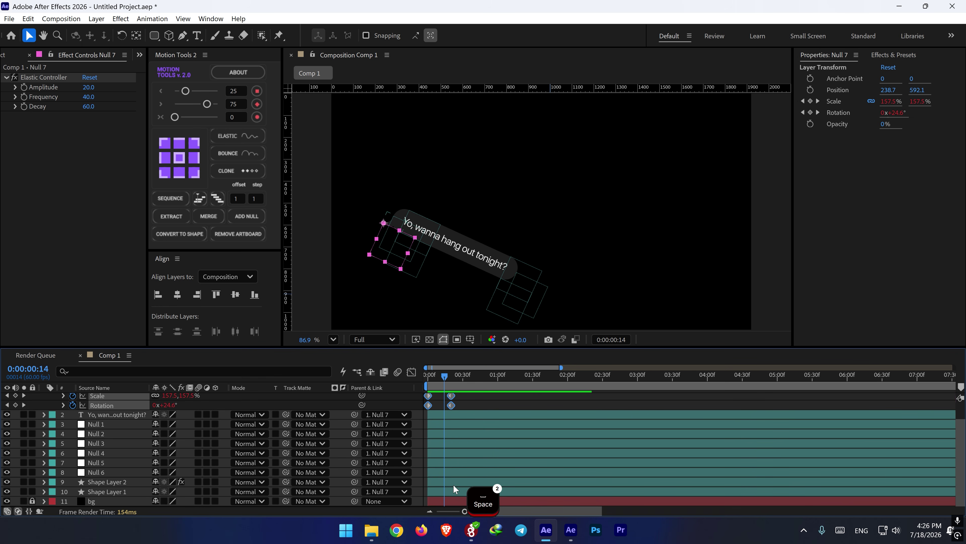
{"action": "left_click", "coordinate": [534, 283]}
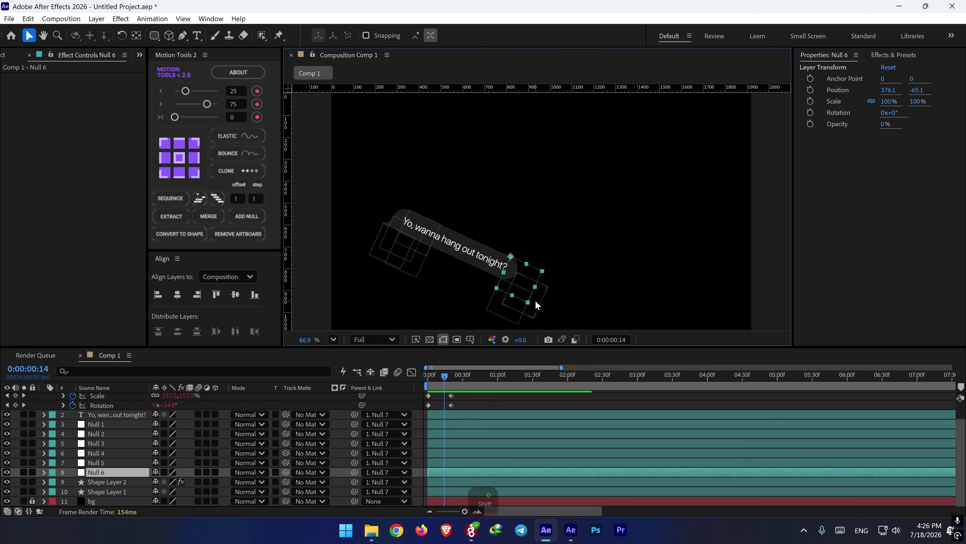
{"action": "left_click", "coordinate": [537, 309], "text": "shift"}
{"action": "left_click", "coordinate": [508, 320], "text": "shift"}
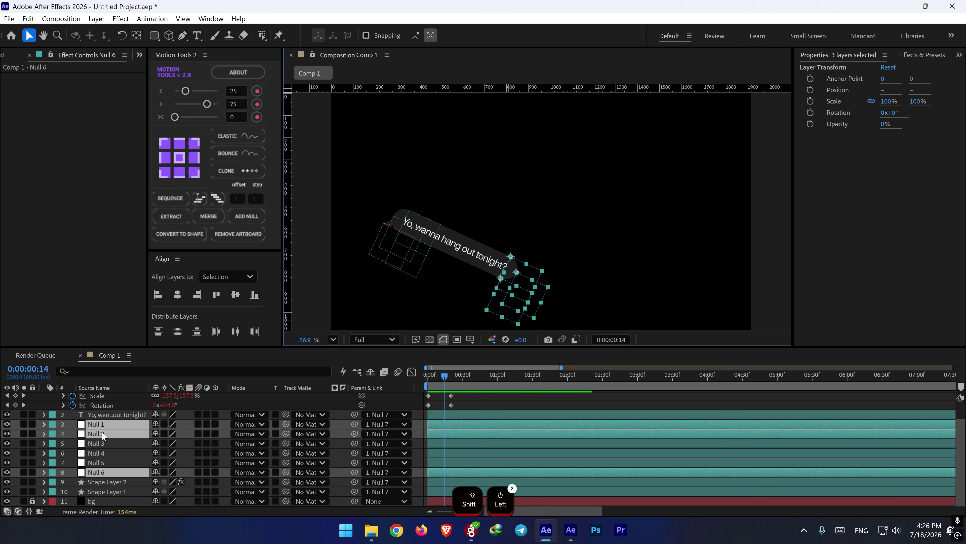
{"action": "left_click_drag", "start_coordinate": [103, 435], "coordinate": [100, 418]}
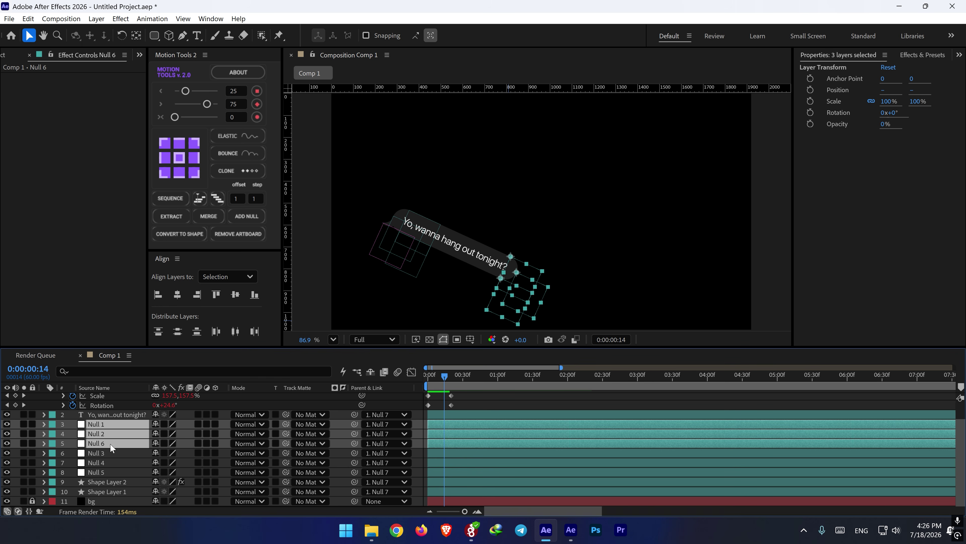
- Keyframe the positions of Null 1, Null 2 and Null 6 at frame 14, and at frame 50 shift their X values to 361.7, 327.1 and 327.1
{"action": "key", "text": "alt+shift+p"}
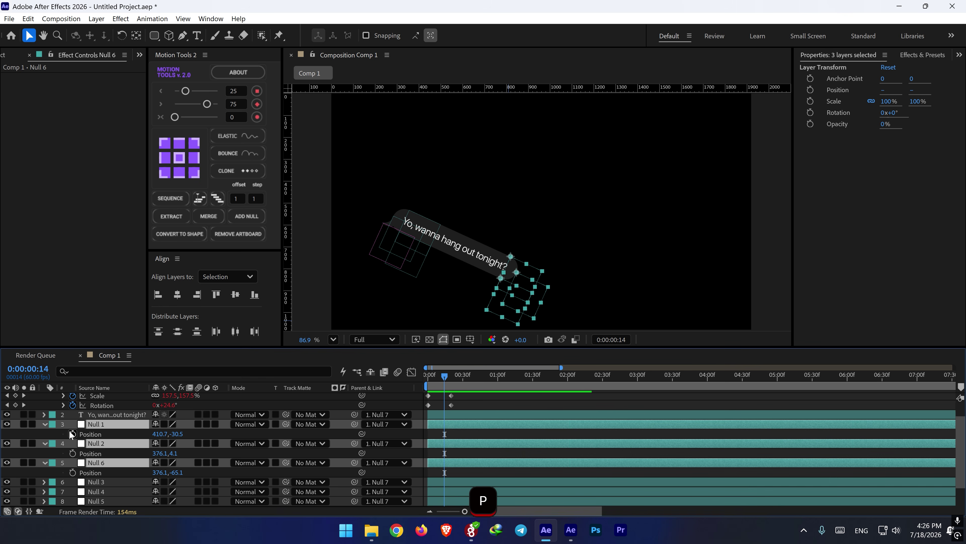
{"action": "left_click_drag", "start_coordinate": [451, 378], "coordinate": [486, 378]}
{"action": "left_click_drag", "start_coordinate": [159, 434], "coordinate": [131, 435]}
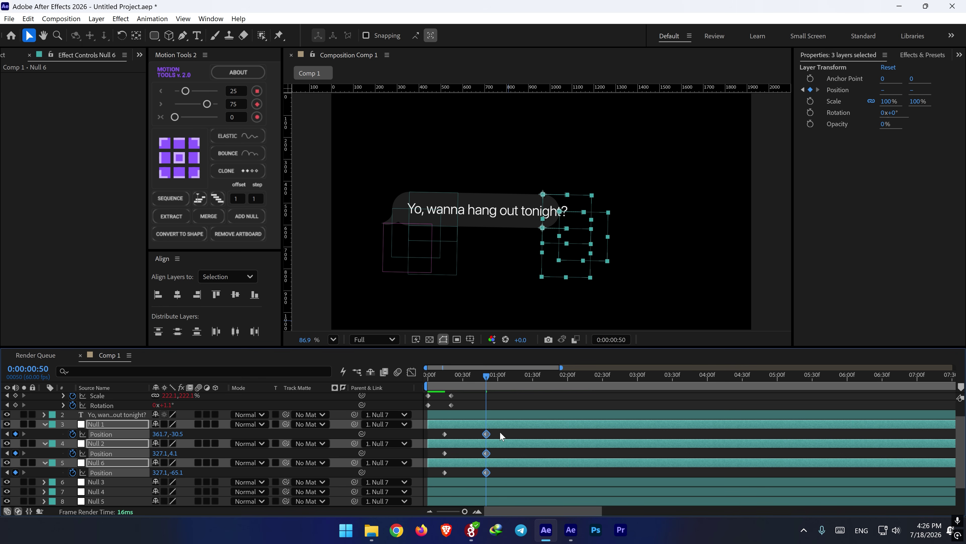
- Time-reverse the position keyframes of Null 1, Null 2 and Null 6 and compress their spacing so they end at frame 27
{"action": "left_click_drag", "start_coordinate": [499, 430], "coordinate": [432, 475]}
{"action": "right_click", "coordinate": [444, 473]}
{"action": "mouse_move", "coordinate": [523, 468]}
{"action": "left_click", "coordinate": [608, 469]}
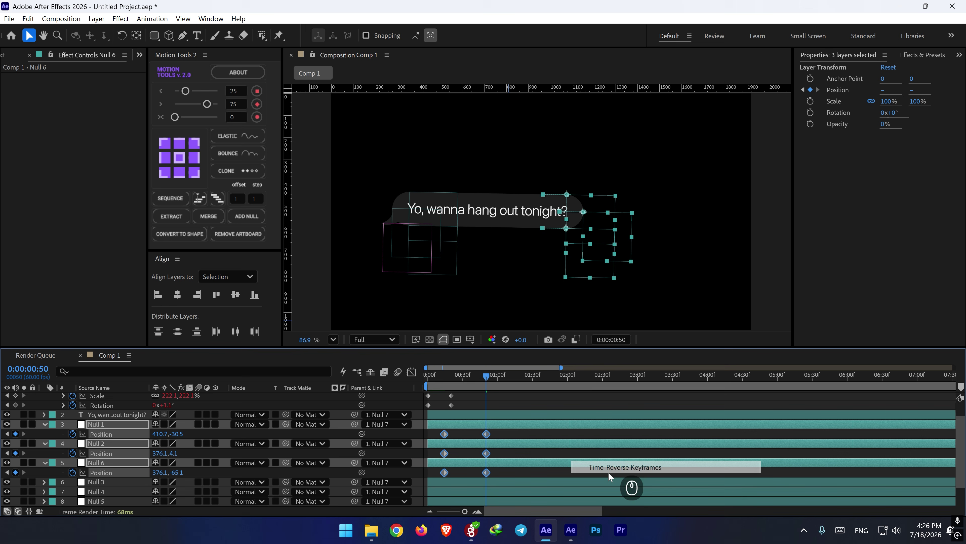
{"action": "left_click_drag", "start_coordinate": [487, 435], "coordinate": [461, 435]}
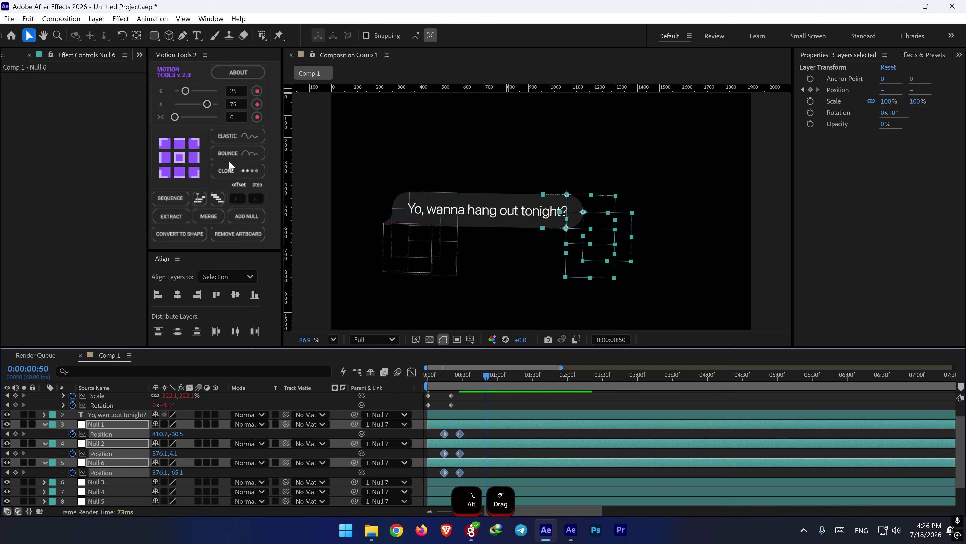
- Apply the Motion Tools Elastic effect to the three nulls' position keyframes and play the animation from the first frame
{"action": "left_click", "coordinate": [238, 135]}
{"action": "left_click_drag", "start_coordinate": [444, 374], "coordinate": [423, 386]}
{"action": "key", "text": "space"}
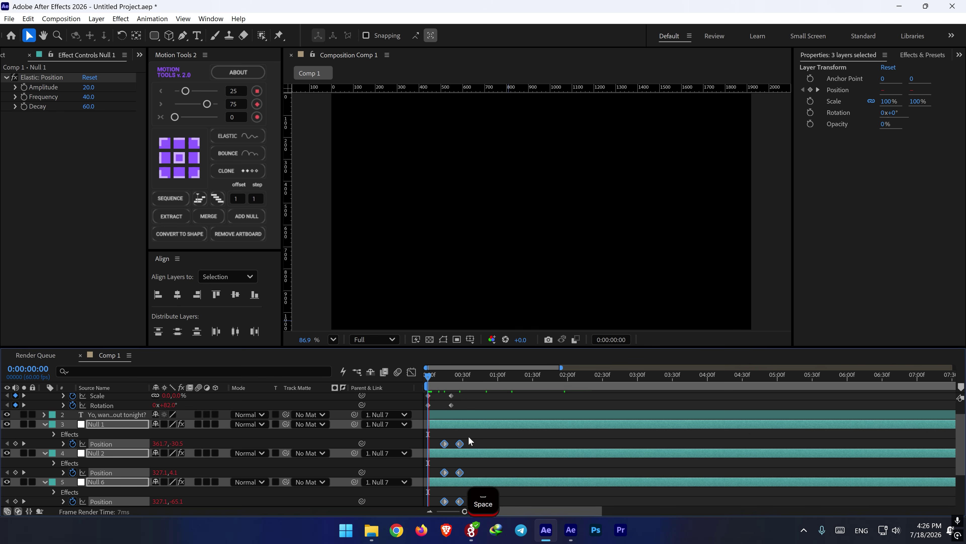
{"action": "key", "text": "space"}
- Scrub and play back the bubble's elastic stretch to check its timing against the pop-in
{"action": "left_click", "coordinate": [449, 382]}
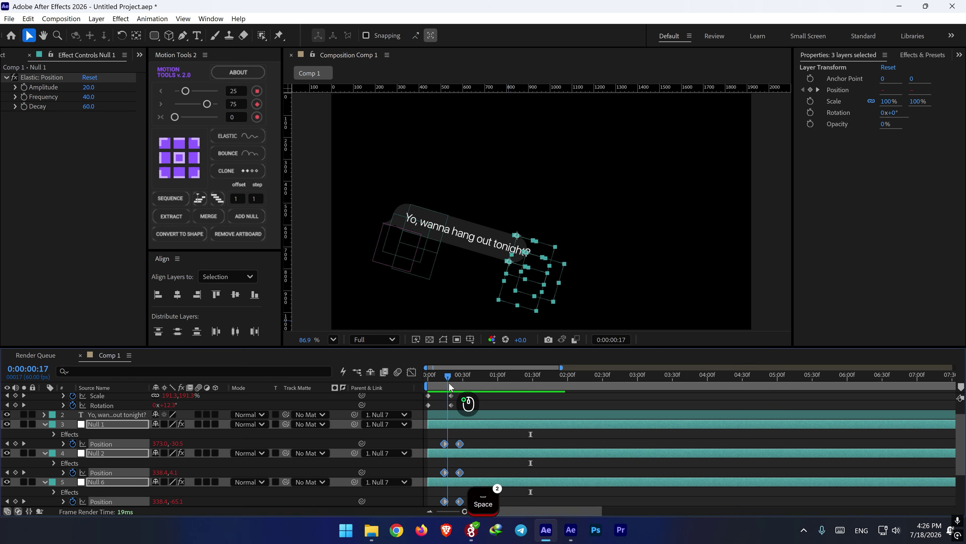
{"action": "left_click_drag", "start_coordinate": [449, 382], "coordinate": [479, 379]}
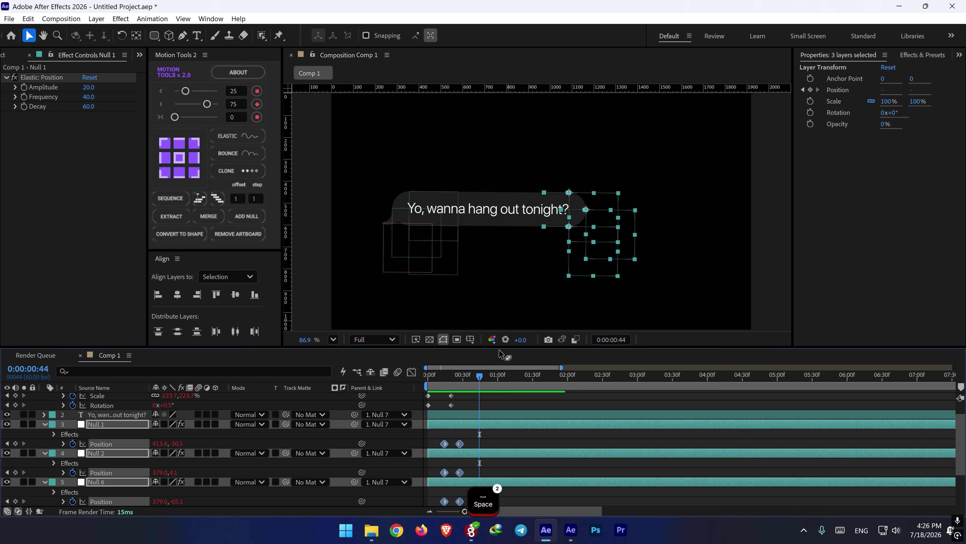
{"action": "key", "text": "space"}
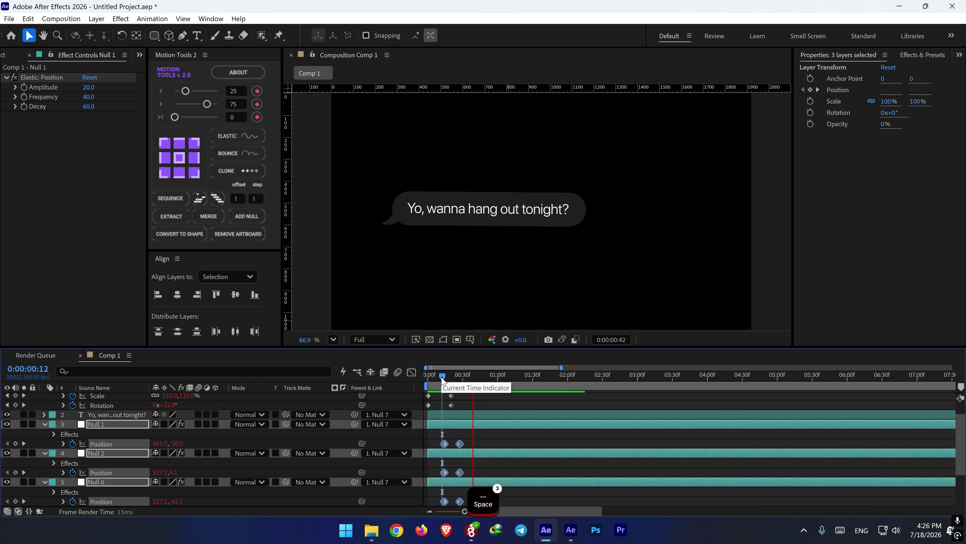
{"action": "key", "text": "space"}
{"action": "left_click_drag", "start_coordinate": [443, 378], "coordinate": [463, 382]}
{"action": "key", "text": "space"}
{"action": "key", "text": "space"}
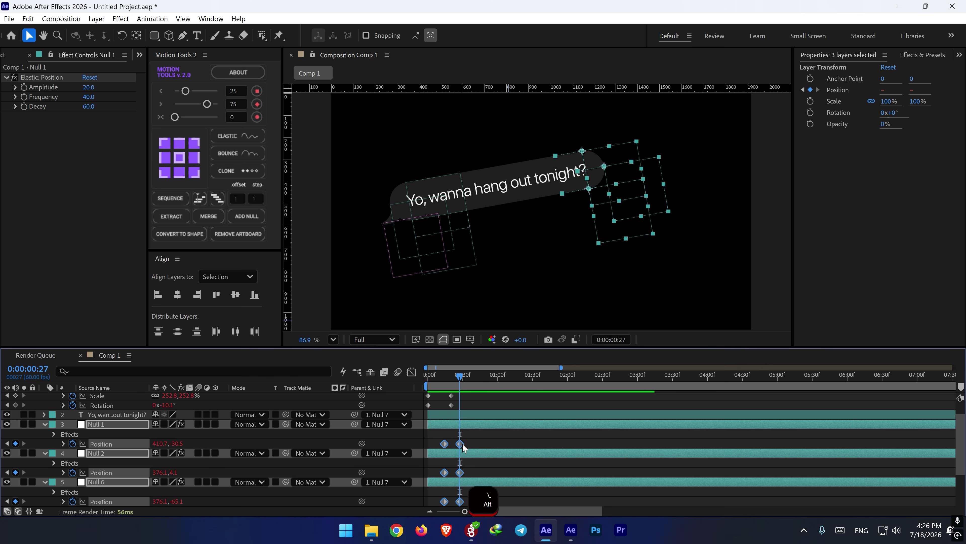
- Tighten the gap between the position keyframes of Null 1, Null 2 and Null 6 by starting them slightly later, and preview from frame 10
{"action": "left_click_drag", "start_coordinate": [445, 444], "coordinate": [458, 443]}
{"action": "left_click_drag", "start_coordinate": [454, 376], "coordinate": [440, 375]}
{"action": "key", "text": "space"}
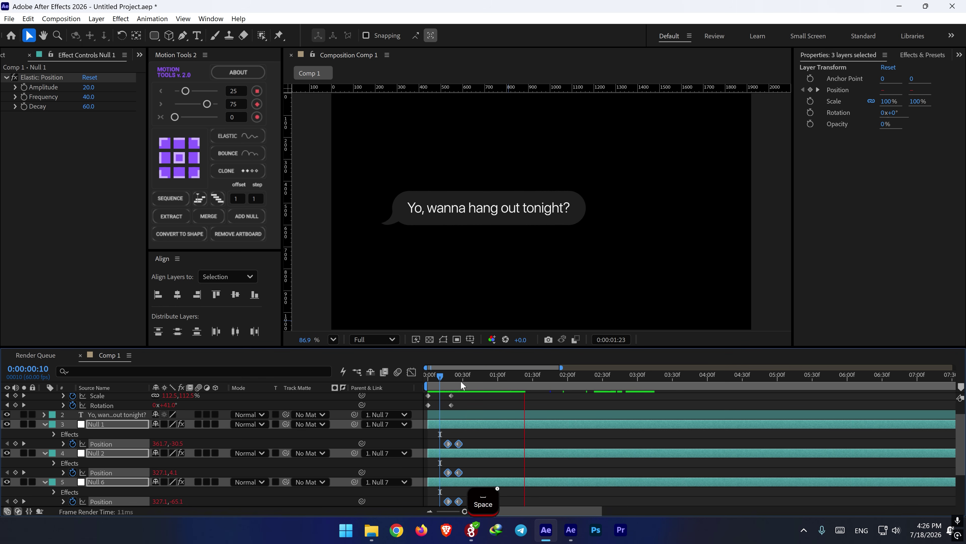
{"action": "key", "text": "space"}
{"action": "left_click", "coordinate": [440, 380]}
{"action": "key", "text": "space"}
{"action": "key", "text": "space"}
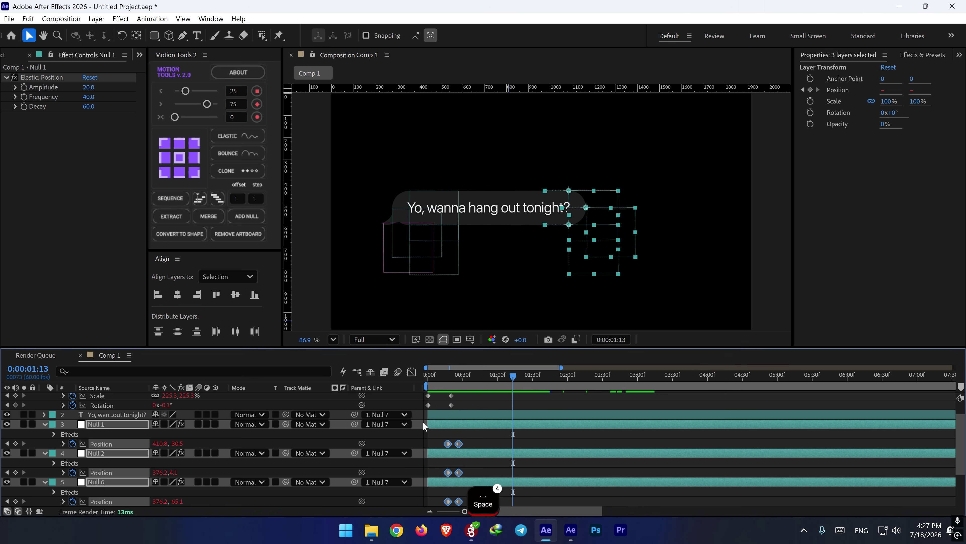
- Collapse the null layers' properties and apply the Apple Cardinal Bounce preset from the Desktop to the message text layer
{"action": "left_click", "coordinate": [45, 425]}
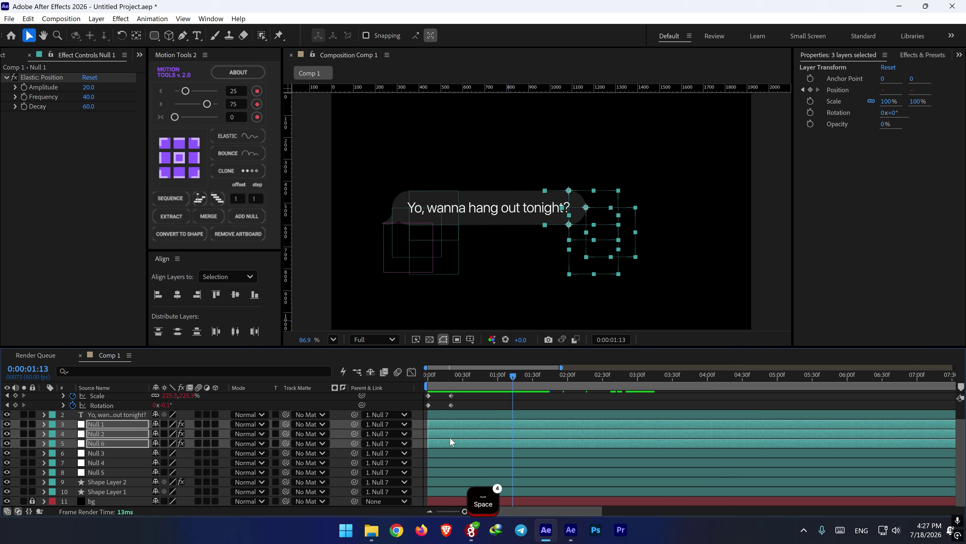
{"action": "left_click", "coordinate": [503, 210]}
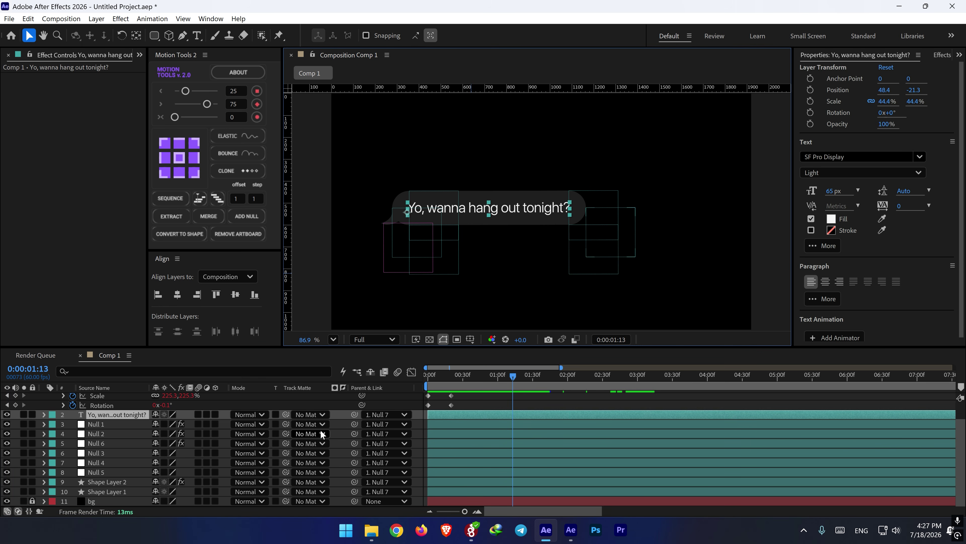
{"action": "scroll", "coordinate": [463, 499], "scroll_direction": "up", "scroll_amount": 2}
{"action": "left_click", "coordinate": [159, 19]}
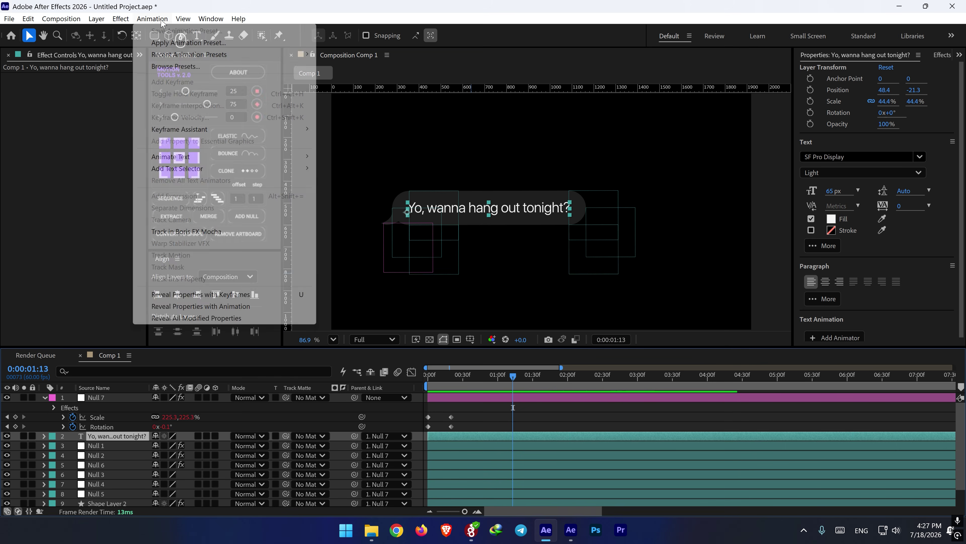
{"action": "left_click", "coordinate": [172, 45]}
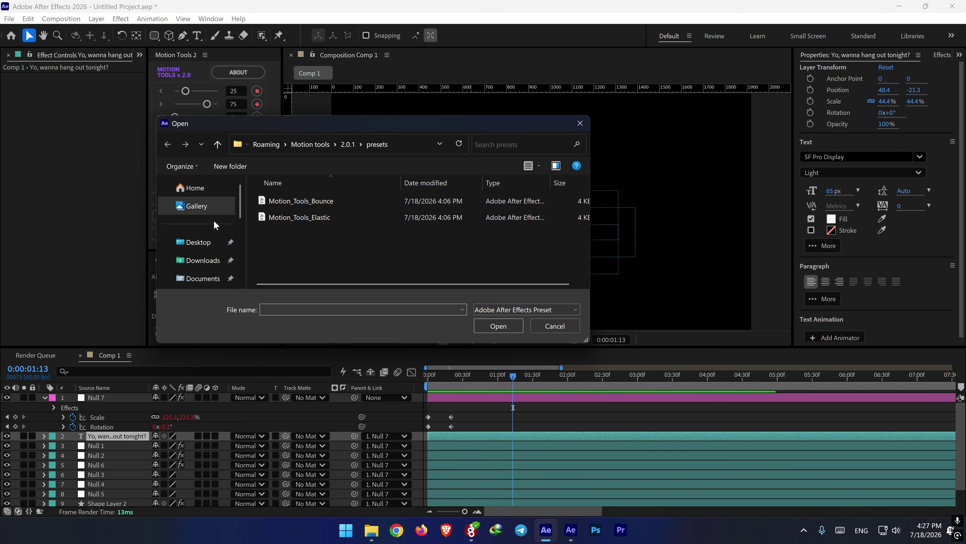
{"action": "left_click", "coordinate": [196, 242]}
{"action": "left_click", "coordinate": [400, 245]}
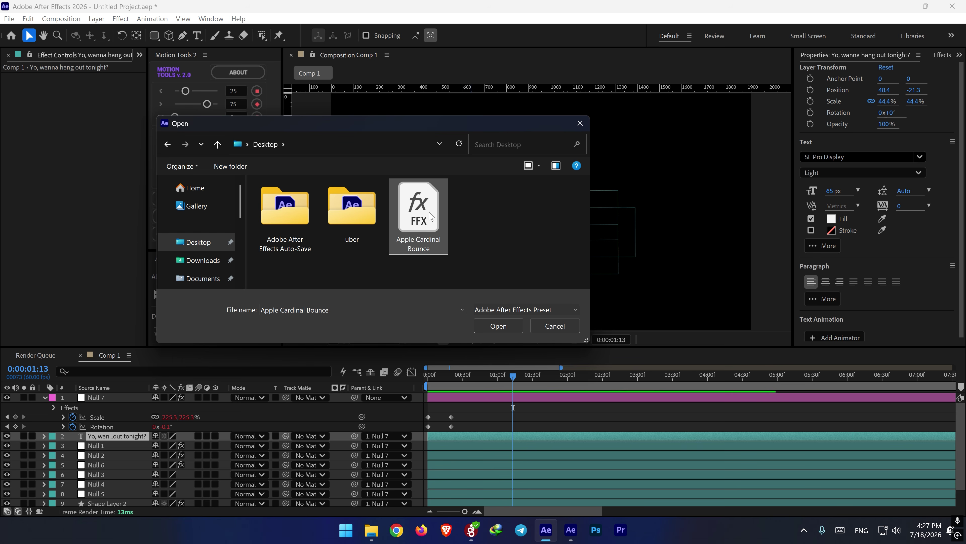
{"action": "left_click", "coordinate": [498, 326]}
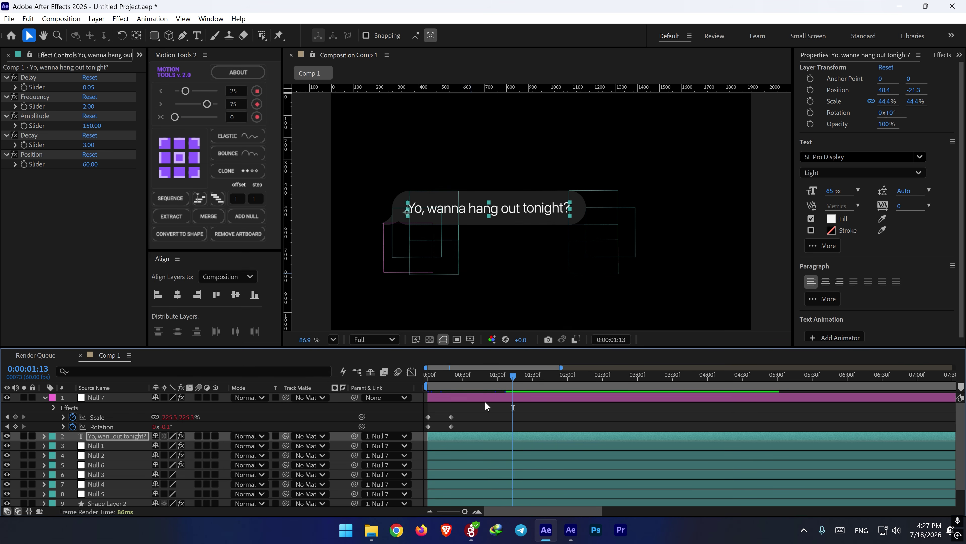
- Offset the message text layer to start a few frames after the bubble and preview its bounce from the first frame
{"action": "left_click_drag", "start_coordinate": [440, 437], "coordinate": [449, 434]}
{"action": "left_click_drag", "start_coordinate": [433, 376], "coordinate": [417, 385]}
{"action": "key", "text": "space"}
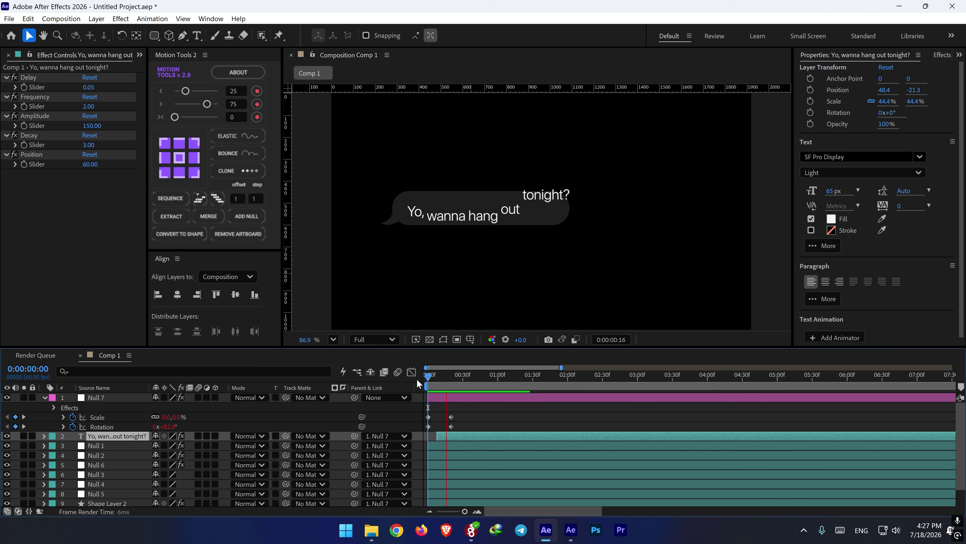
{"action": "key", "text": "space"}
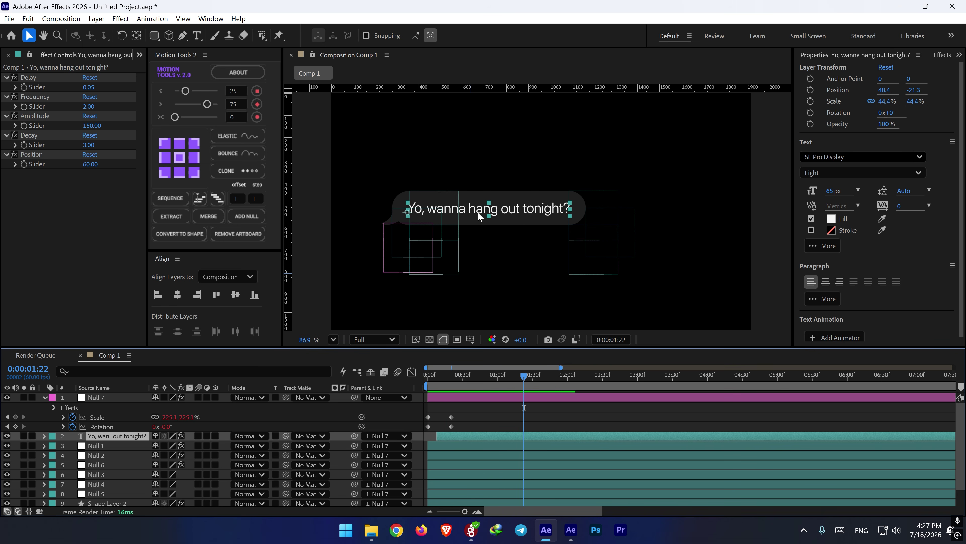
- Set the text bounce's Position slider to 30, play the animation from the start and collapse Null 7's properties
{"action": "left_click", "coordinate": [91, 164]}
{"action": "type", "text": "30"}
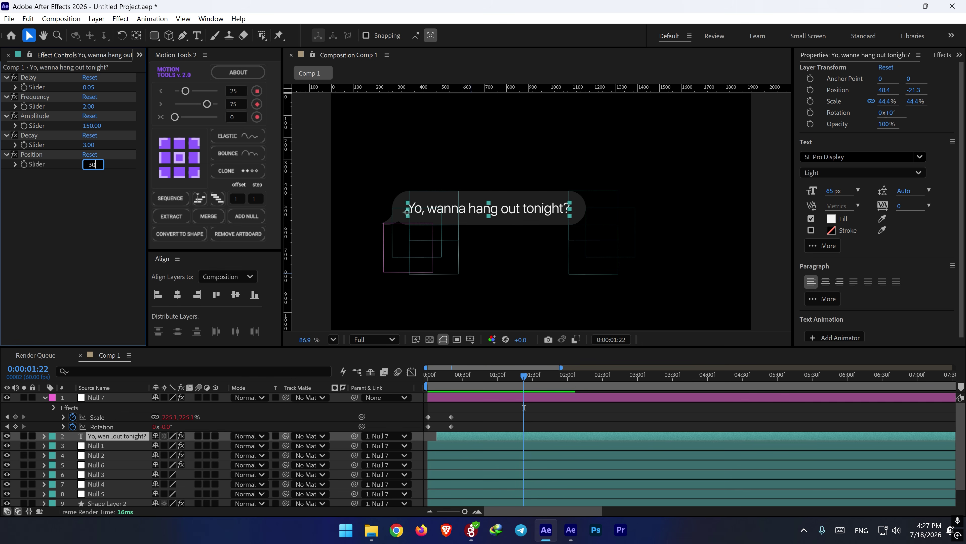
{"action": "key", "text": "Return"}
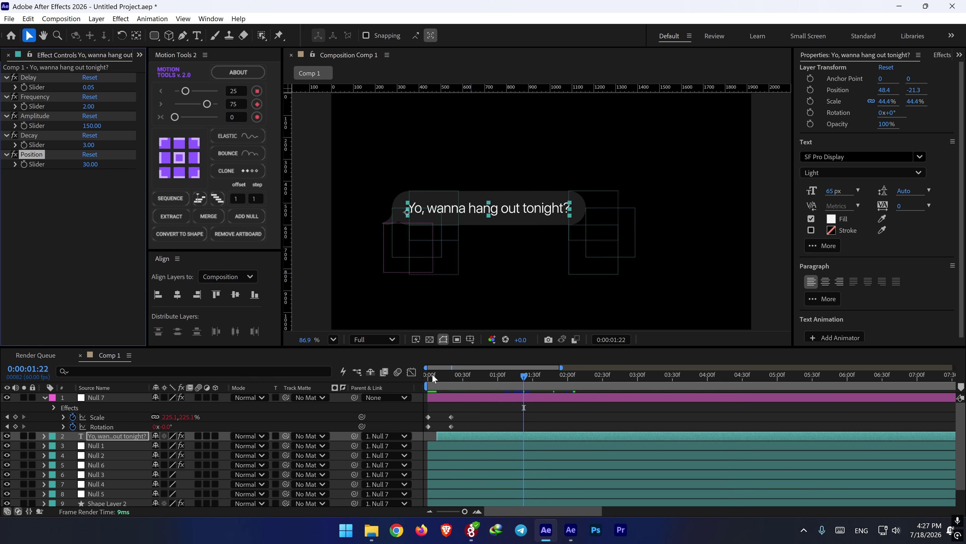
{"action": "left_click", "coordinate": [432, 374]}
{"action": "key", "text": "space"}
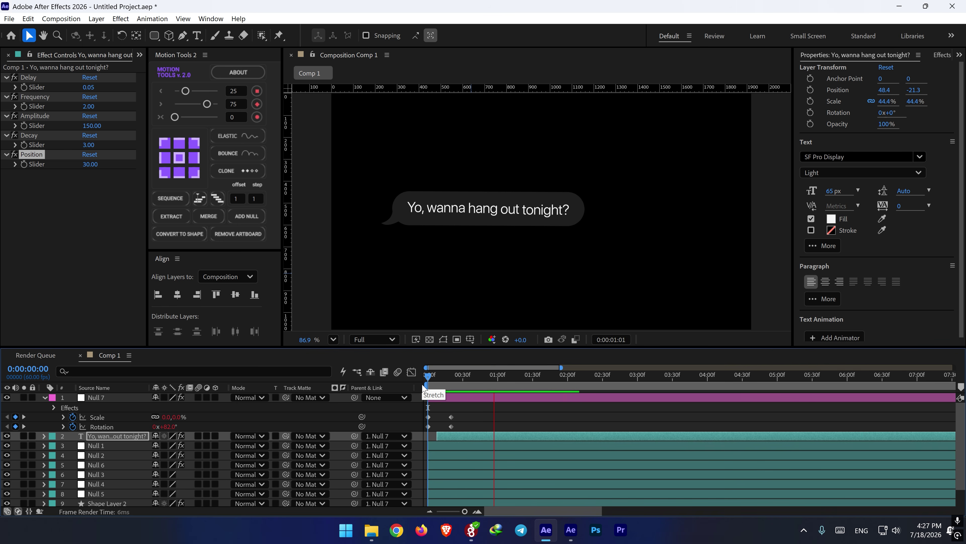
{"action": "left_click", "coordinate": [43, 397]}
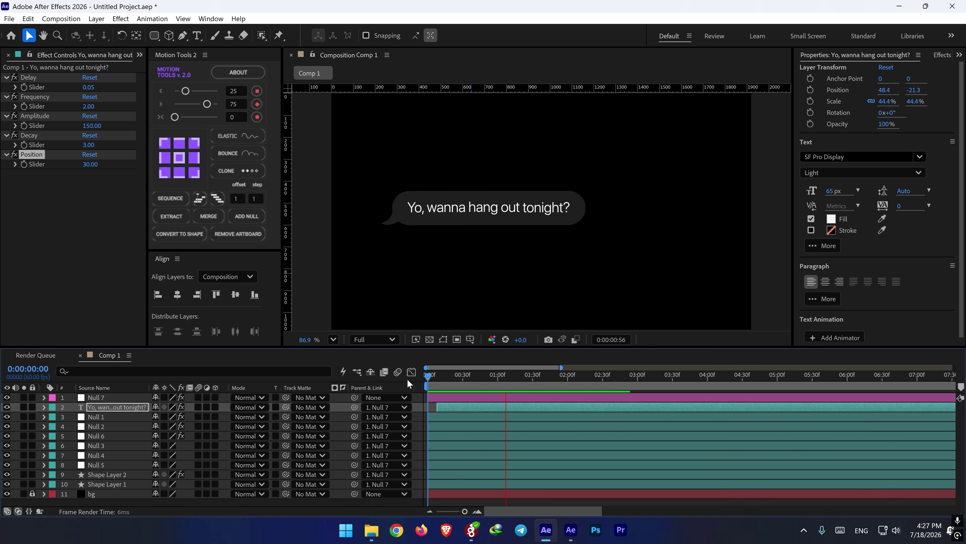
{"action": "key", "text": "space"}
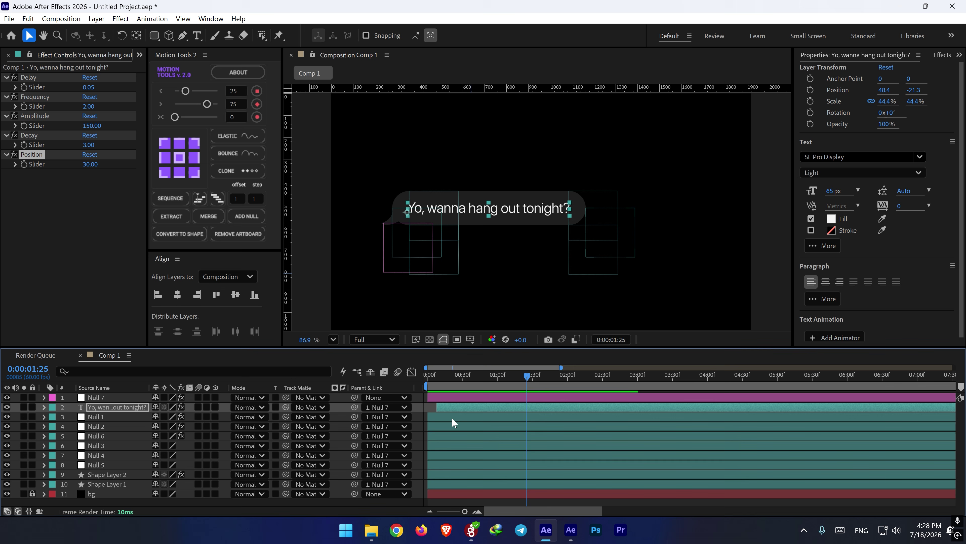
- Hide Null 1 through Null 6 and play back the full bubble animation from the first frame
{"action": "left_click", "coordinate": [452, 479], "text": "shift"}
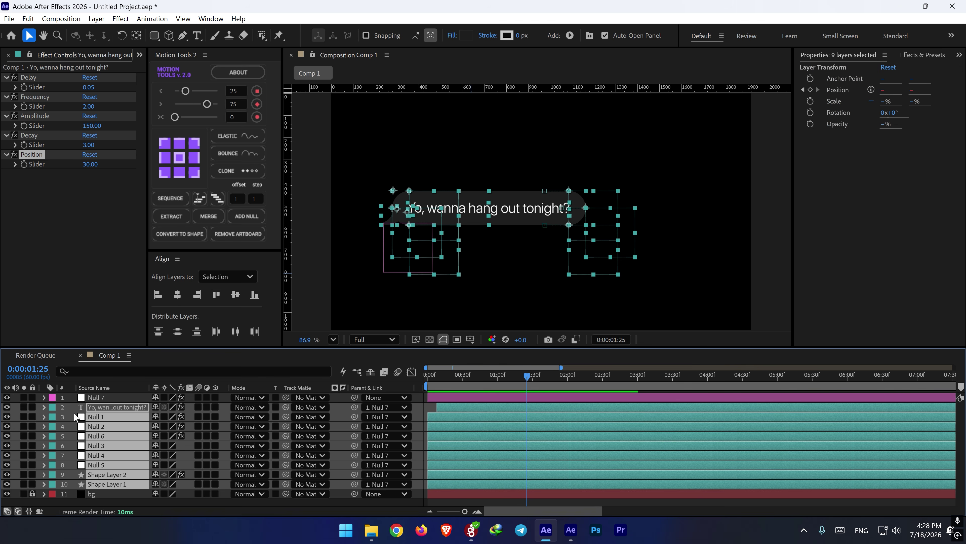
{"action": "left_click", "coordinate": [445, 407], "text": "ctrl"}
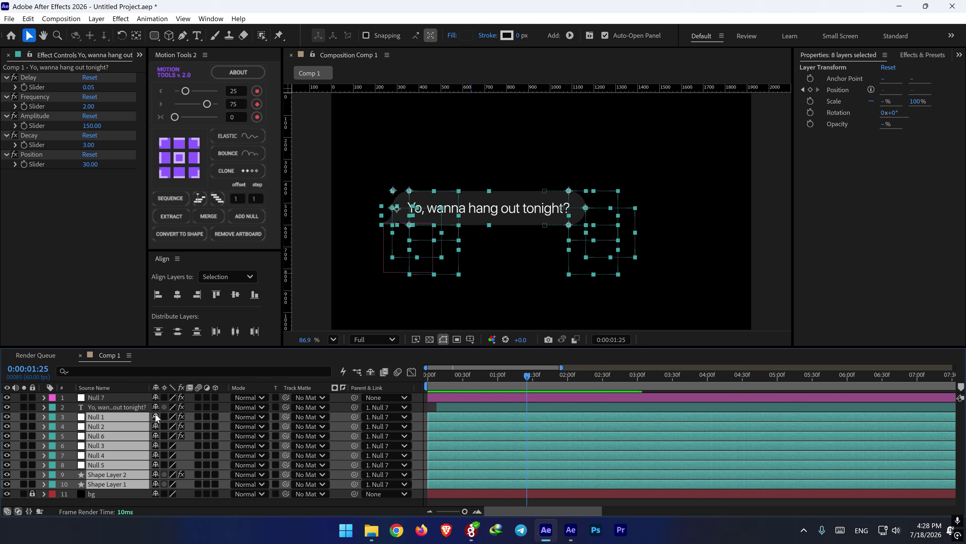
{"action": "left_click", "coordinate": [93, 475], "text": "ctrl"}
{"action": "left_click", "coordinate": [81, 483], "text": "ctrl"}
{"action": "left_click", "coordinate": [7, 465]}
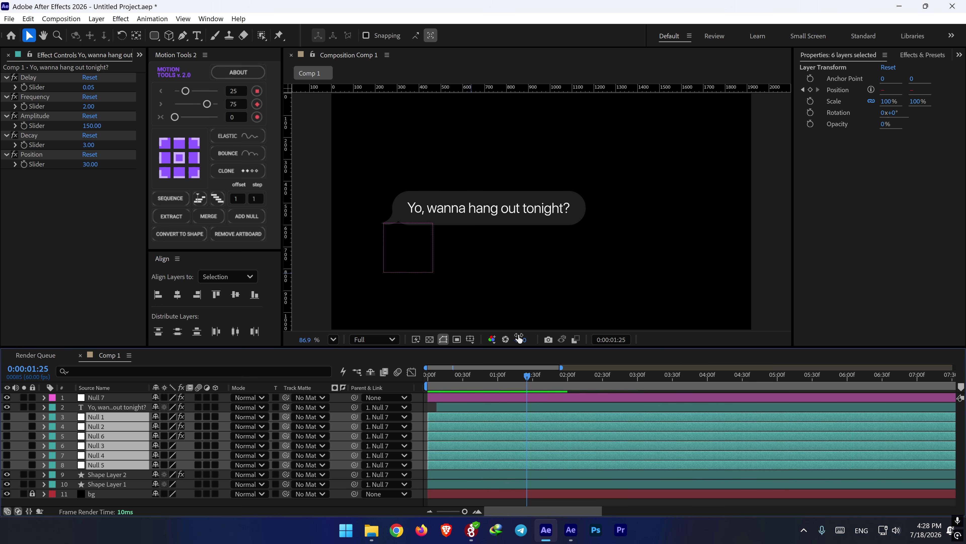
{"action": "left_click_drag", "start_coordinate": [520, 375], "coordinate": [396, 385]}
{"action": "key", "text": "space"}
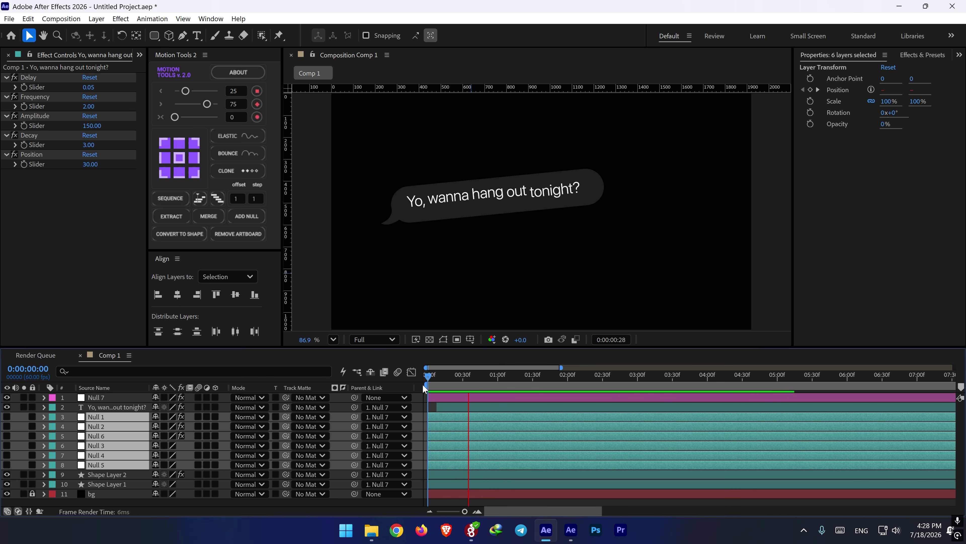
- Duplicate the bubble tail layer Shape Layer 1, move the copy to the top of the layer stack and label it orange
{"action": "left_click", "coordinate": [342, 502]}
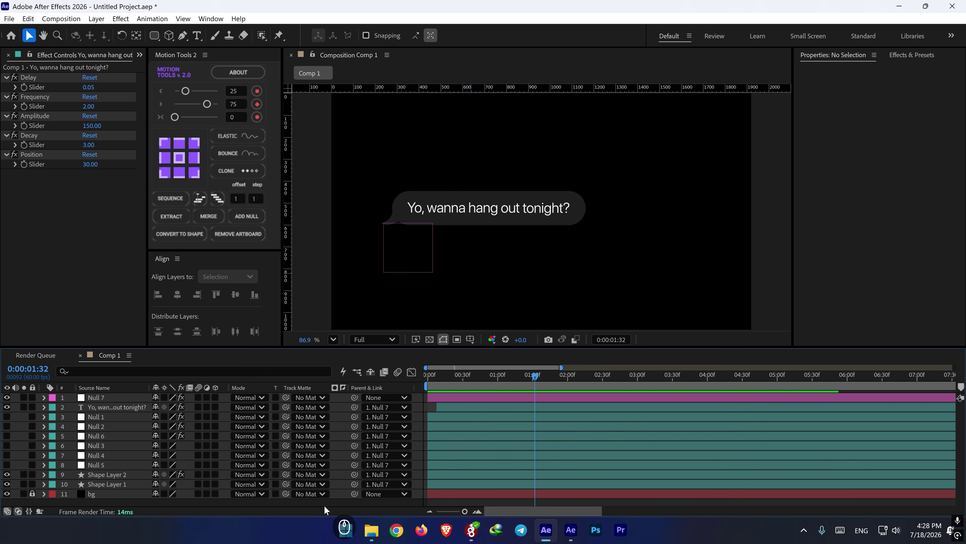
{"action": "left_click", "coordinate": [107, 484]}
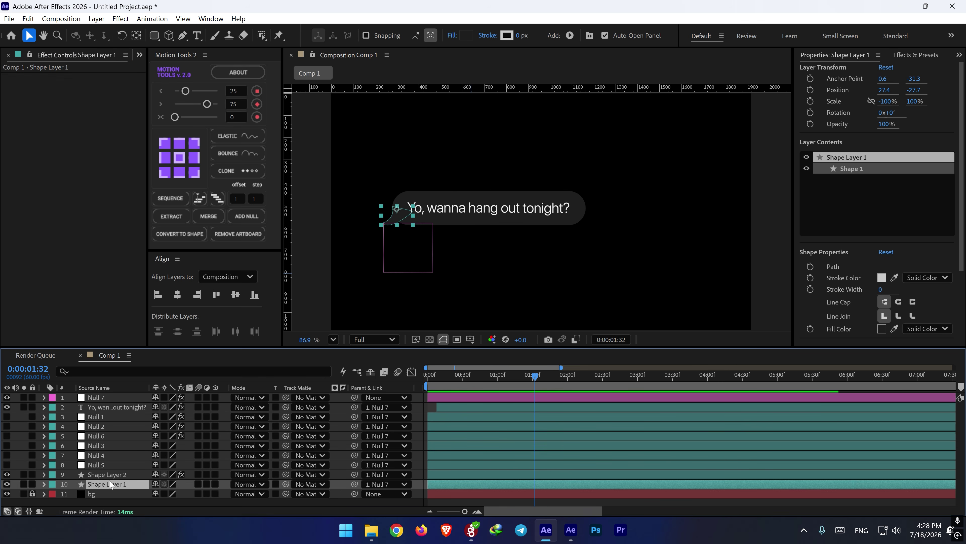
{"action": "key", "text": "ctrl+d"}
{"action": "left_click_drag", "start_coordinate": [128, 485], "coordinate": [121, 394]}
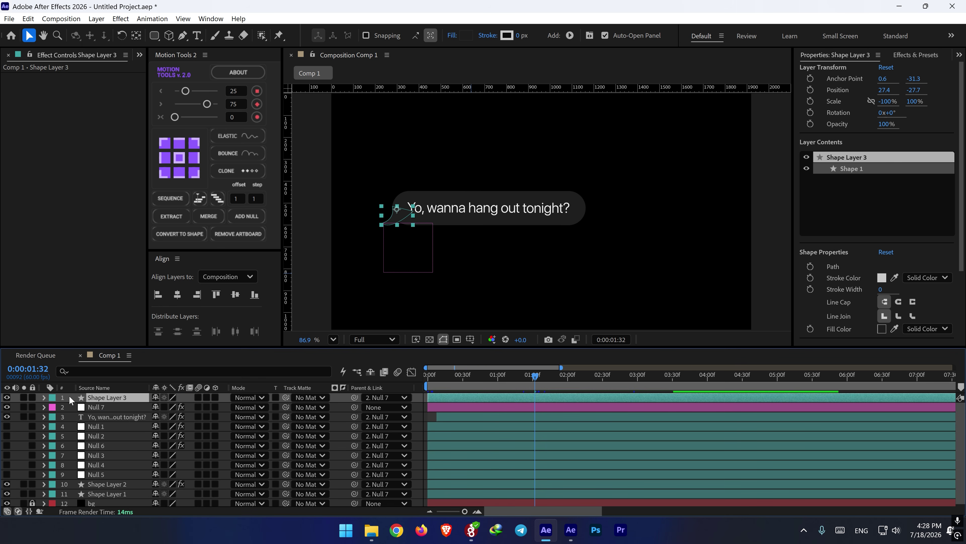
{"action": "left_click", "coordinate": [52, 397]}
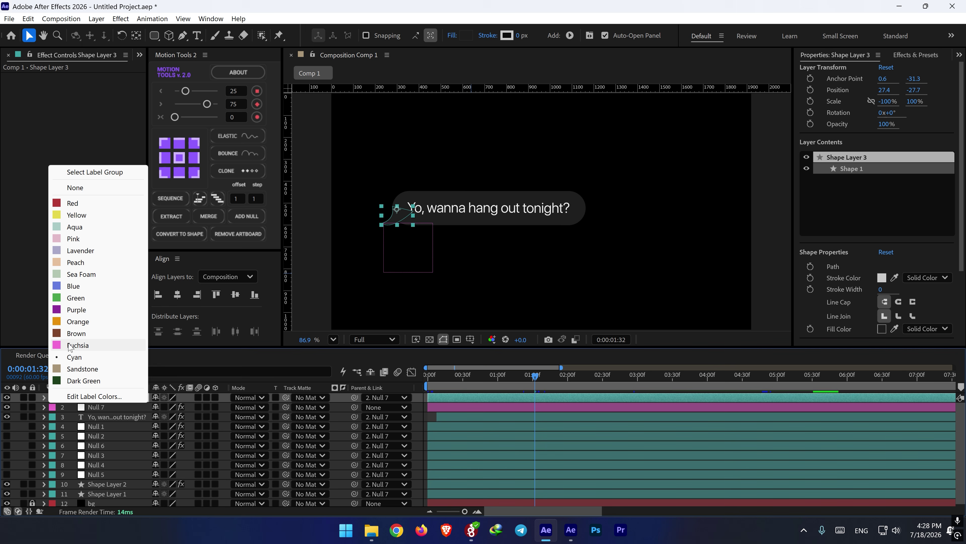
{"action": "left_click", "coordinate": [76, 322]}
- Shift the copied tail layer to start about half a second in and flip it by setting its horizontal scale to 100%
{"action": "left_click_drag", "start_coordinate": [449, 395], "coordinate": [481, 394]}
{"action": "key", "text": "s"}
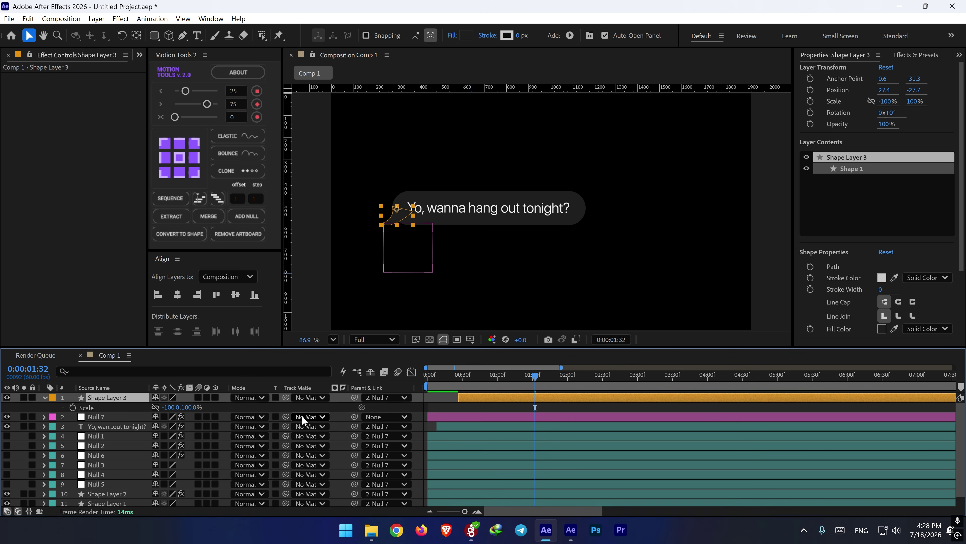
{"action": "left_click", "coordinate": [165, 407]}
{"action": "type", "text": "100"}
{"action": "key", "text": "Return"}
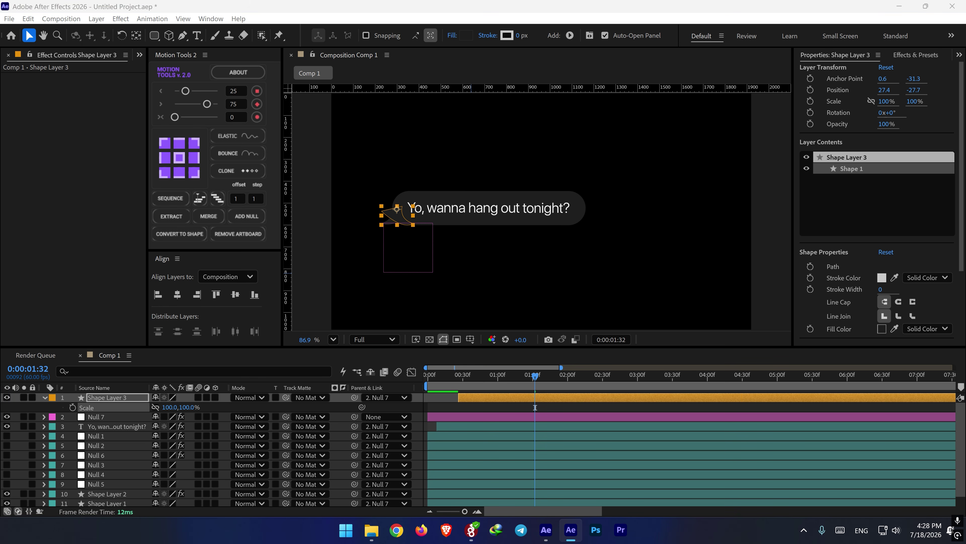
- Fill the copied tail with blue 0240F8 and move it below and well to the right of the grey message bubble
{"action": "left_click", "coordinate": [881, 328]}
{"action": "key", "text": "ctrl+v"}
{"action": "left_click", "coordinate": [592, 296]}
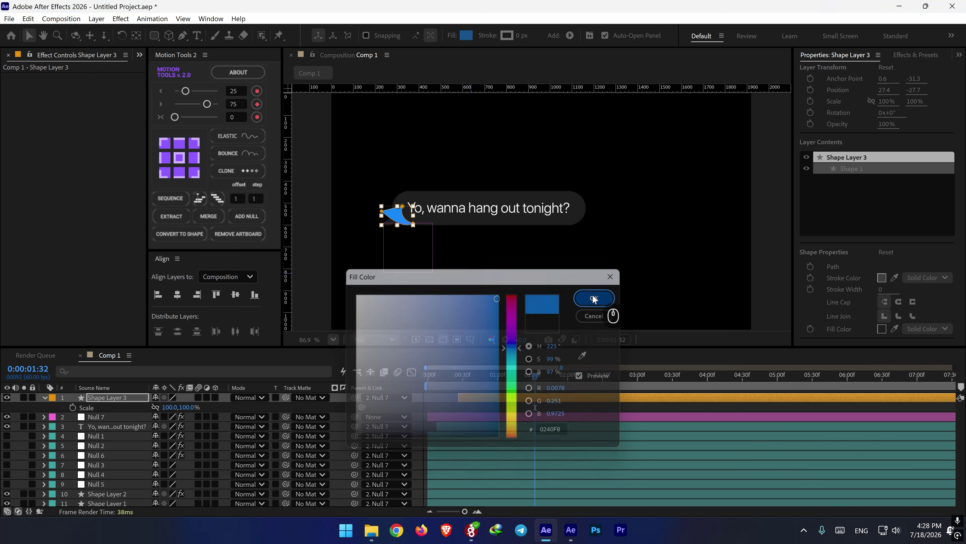
{"action": "left_click_drag", "start_coordinate": [404, 223], "coordinate": [610, 234]}
{"action": "key", "text": "ctrl+z"}
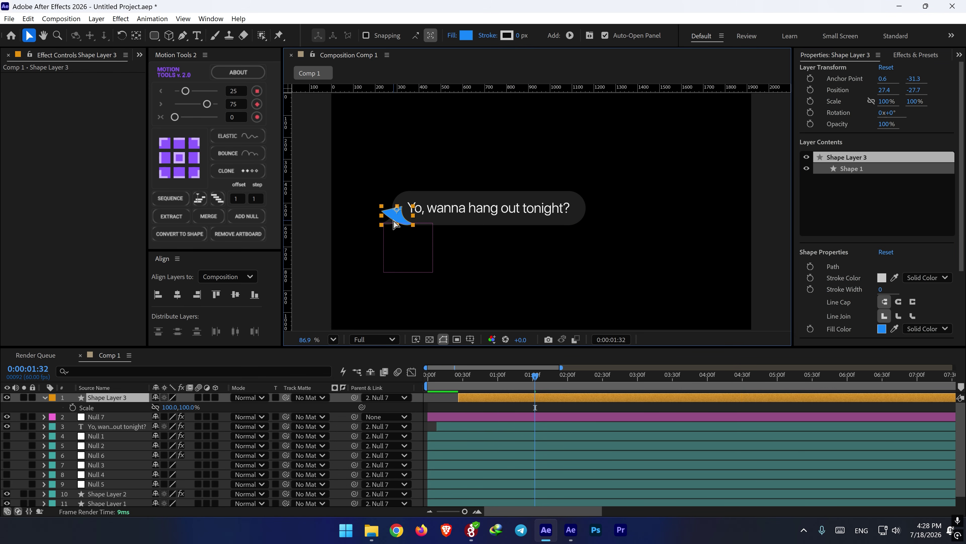
{"action": "left_click_drag", "start_coordinate": [402, 218], "coordinate": [683, 240]}
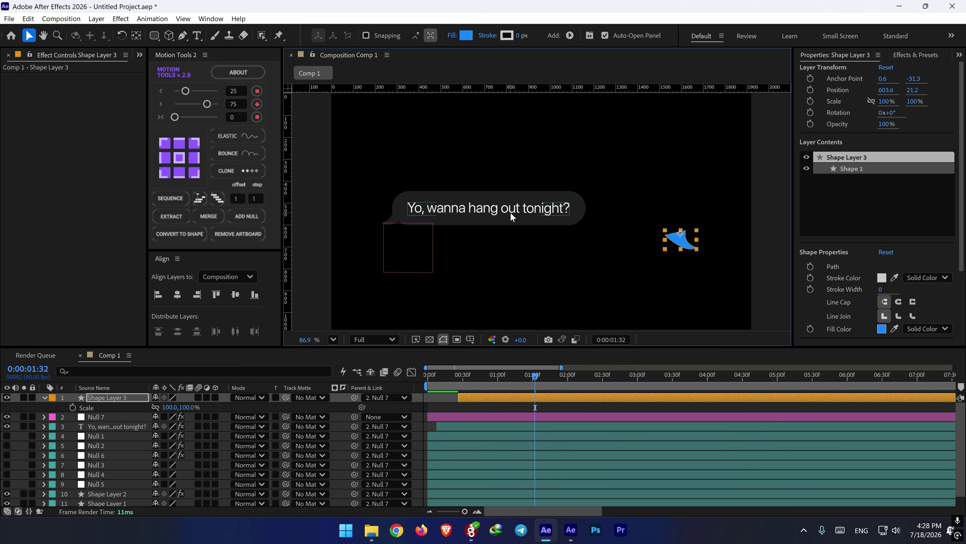
- Draw a blue rounded rectangle about 447 by 116 px beside the tail on its own layer, with roundness 85
{"action": "left_click", "coordinate": [153, 35]}
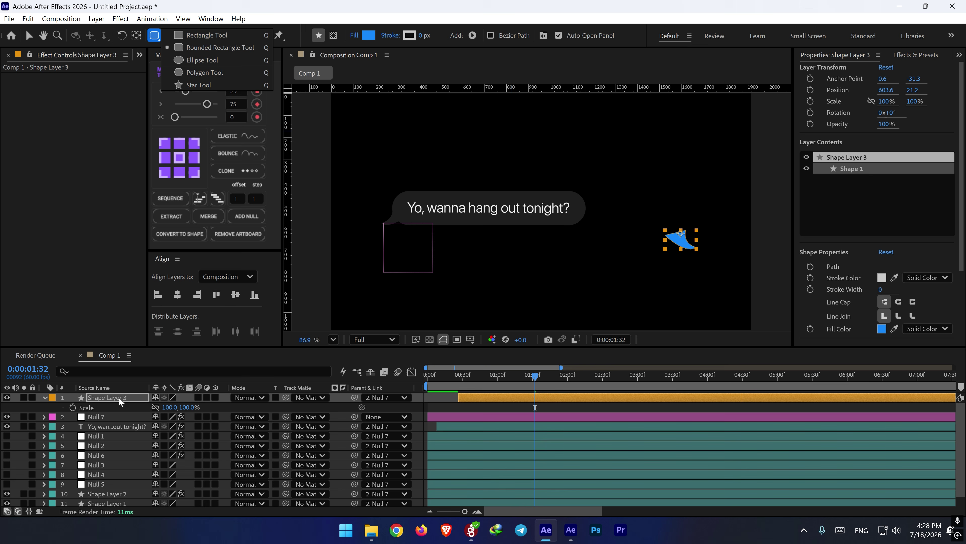
{"action": "left_click", "coordinate": [309, 410]}
{"action": "mouse_move", "coordinate": [686, 216]}
{"action": "left_mouse_down"}
{"action": "mouse_move", "coordinate": [655, 238]}
{"action": "mouse_move", "coordinate": [573, 241]}
{"action": "mouse_move", "coordinate": [587, 247]}
{"action": "left_mouse_up"}
{"action": "left_click_drag", "start_coordinate": [883, 279], "coordinate": [917, 276]}
- Place a horizontal guide along the blue bubble's bottom edge and move the tail shape to line up with it
{"action": "scroll", "coordinate": [679, 228], "scroll_direction": "up", "scroll_amount": 3}
{"action": "scroll", "coordinate": [679, 228], "scroll_direction": "up", "scroll_amount": 3}
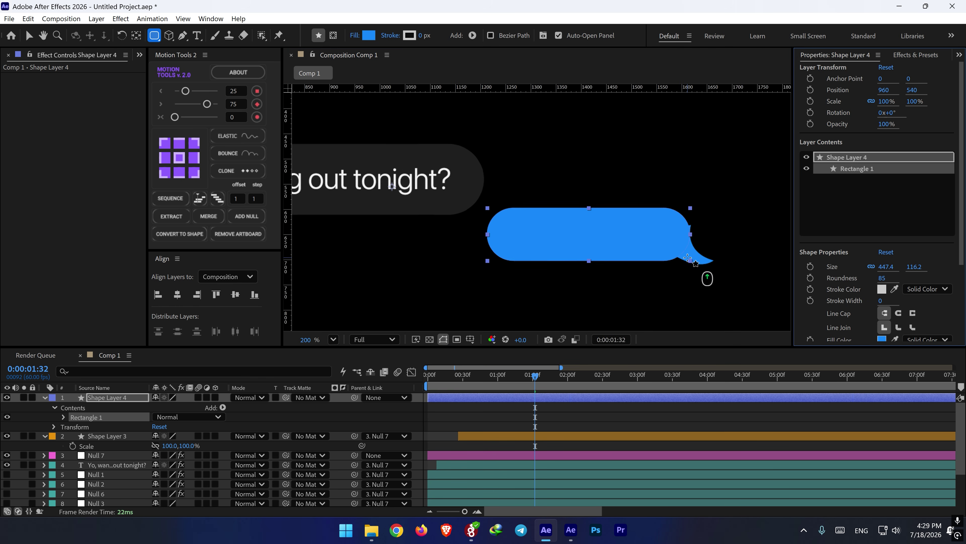
{"action": "key", "text": "v"}
{"action": "left_click", "coordinate": [699, 262]}
{"action": "left_click_drag", "start_coordinate": [698, 260], "coordinate": [697, 260]}
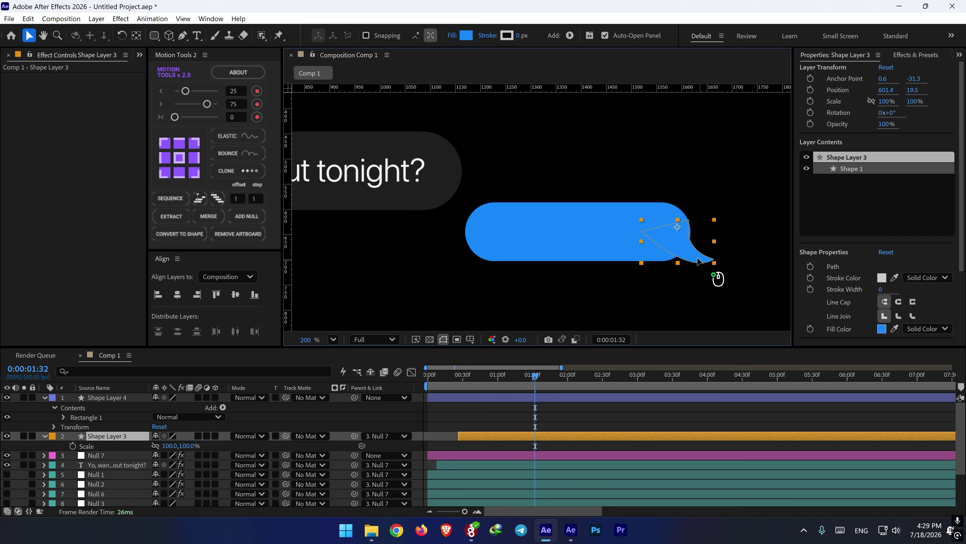
{"action": "left_click_drag", "start_coordinate": [519, 84], "coordinate": [538, 261]}
{"action": "left_click_drag", "start_coordinate": [692, 253], "coordinate": [694, 256]}
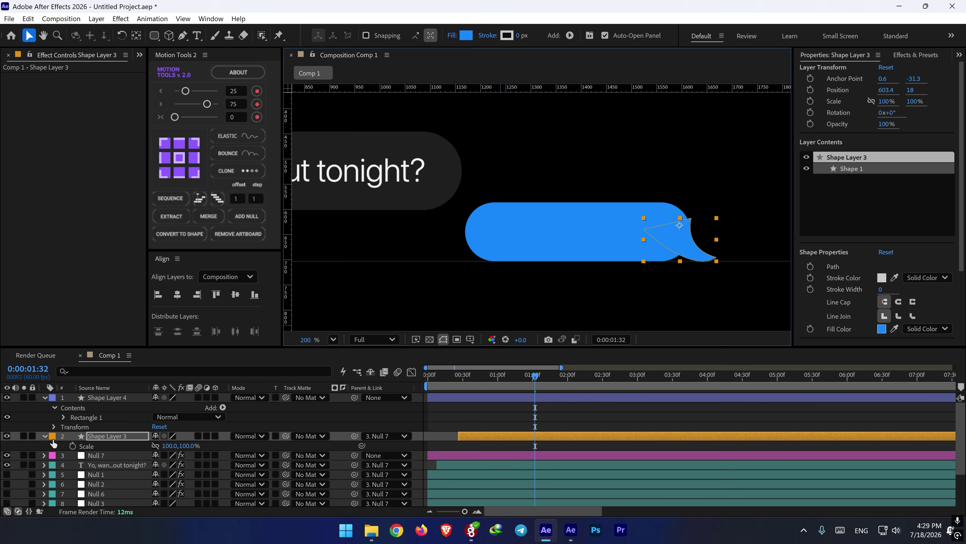
- Reshape the blue tail's path by converting a vertex so it leaves the bubble's lower-right edge in a slimmer curve
{"action": "left_click", "coordinate": [44, 437]}
{"action": "left_click", "coordinate": [44, 436]}
{"action": "left_click", "coordinate": [54, 443]}
{"action": "left_click", "coordinate": [64, 454]}
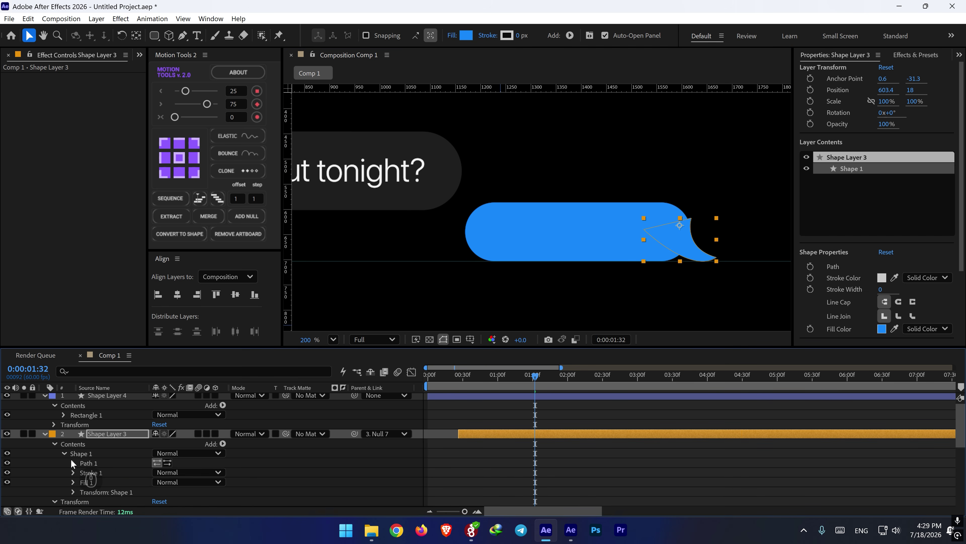
{"action": "left_click", "coordinate": [73, 463]}
{"action": "left_click", "coordinate": [108, 471]}
{"action": "left_click_drag", "start_coordinate": [710, 204], "coordinate": [642, 252]}
{"action": "key", "text": "g"}
{"action": "scroll", "coordinate": [689, 226], "scroll_direction": "up", "scroll_amount": 4}
{"action": "left_click", "coordinate": [640, 226], "text": "alt"}
{"action": "key", "text": "v"}
{"action": "left_click", "coordinate": [646, 286]}
{"action": "left_click", "coordinate": [646, 286]}
- Remove the horizontal guide from the composition and hide the blue tail layer Shape Layer 3
{"action": "scroll", "coordinate": [523, 280], "scroll_direction": "down", "scroll_amount": 7}
{"action": "left_click_drag", "start_coordinate": [447, 285], "coordinate": [587, 279]}
{"action": "left_click_drag", "start_coordinate": [503, 272], "coordinate": [501, 66]}
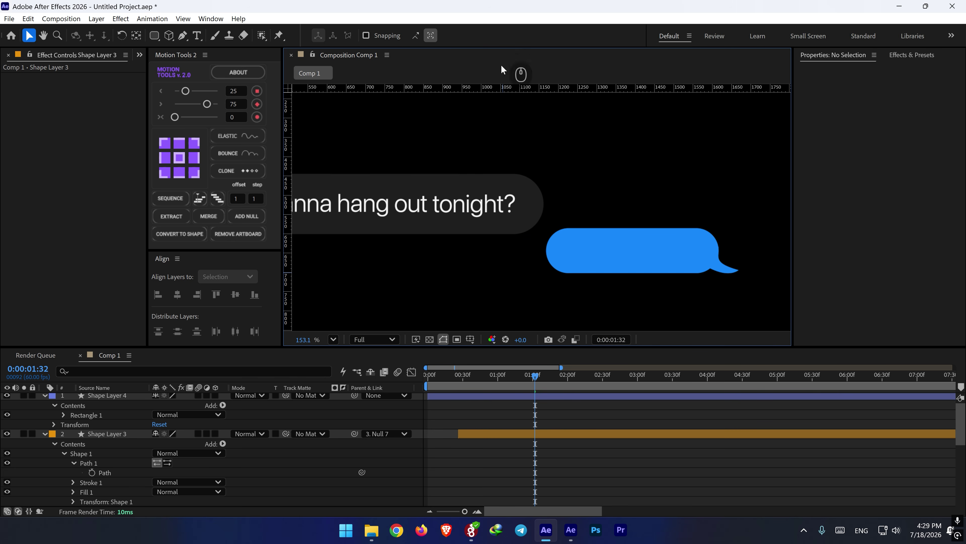
{"action": "scroll", "coordinate": [516, 206], "scroll_direction": "down", "scroll_amount": 5}
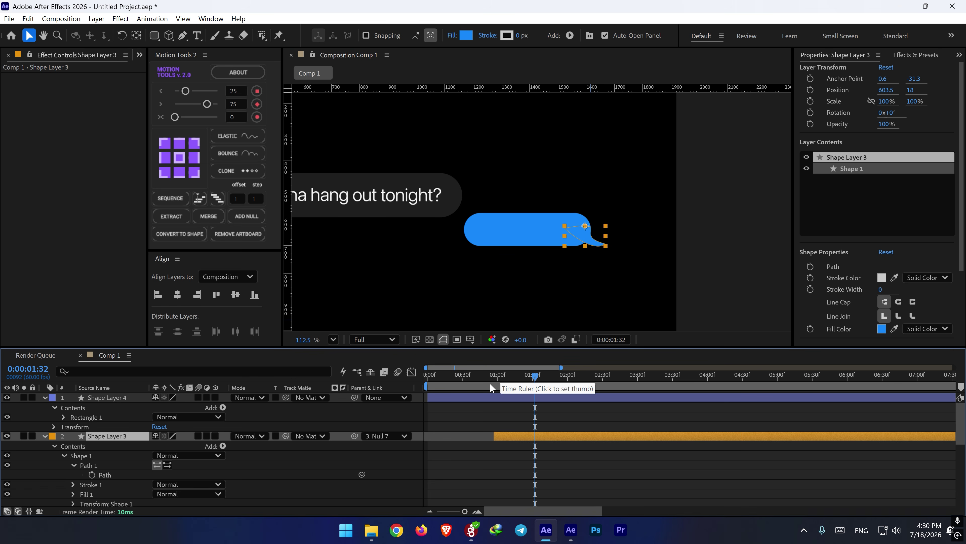
{"action": "left_click", "coordinate": [494, 417]}
{"action": "scroll", "coordinate": [600, 248], "scroll_direction": "up", "scroll_amount": 3}
{"action": "left_click", "coordinate": [610, 254]}
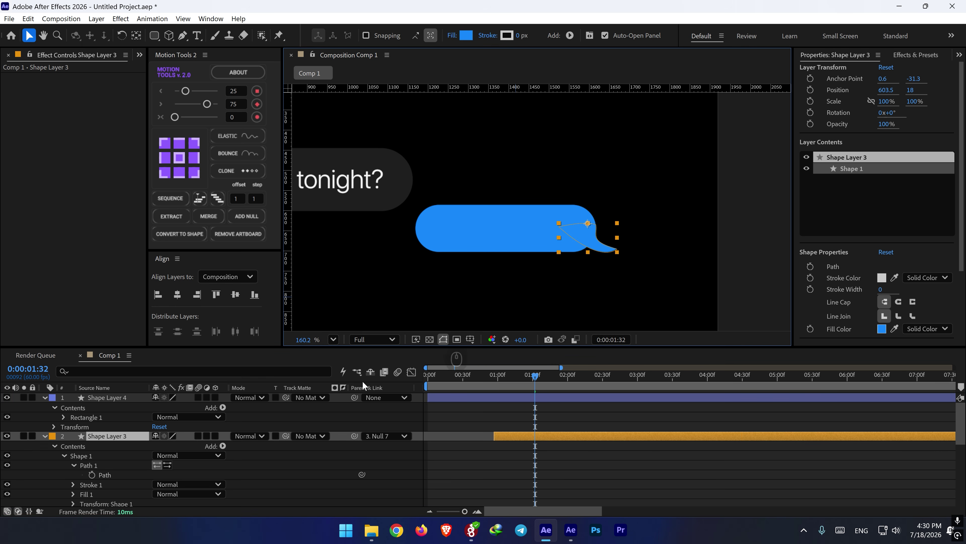
{"action": "left_click", "coordinate": [7, 435]}
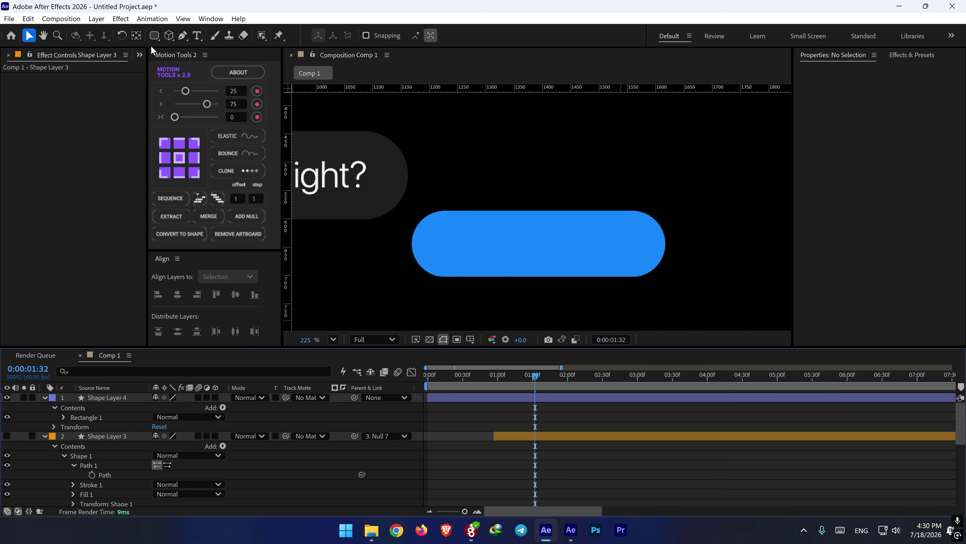
- Draw a blue circle about 34 px across on the bubble's lower-right edge in a new layer and nudge it slightly outward
{"action": "left_click_drag", "start_coordinate": [154, 36], "coordinate": [182, 60]}
{"action": "mouse_move", "coordinate": [663, 276]}
{"action": "left_mouse_down"}
{"action": "mouse_move", "coordinate": [577, 273]}
{"action": "mouse_move", "coordinate": [567, 252]}
{"action": "mouse_move", "coordinate": [581, 262]}
{"action": "left_mouse_up"}
{"action": "key", "text": "space"}
{"action": "left_click", "coordinate": [570, 412]}
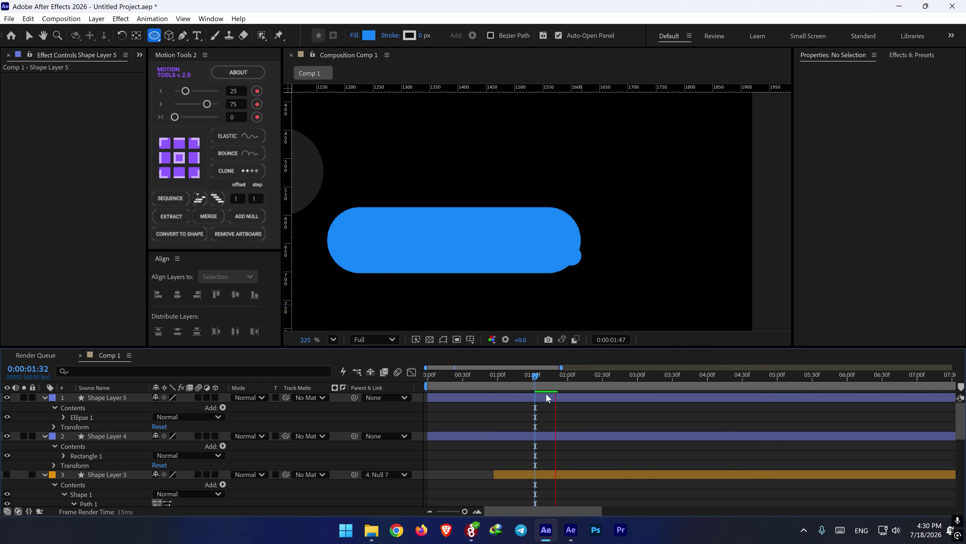
{"action": "left_click", "coordinate": [543, 380]}
{"action": "key", "text": "v"}
{"action": "left_click", "coordinate": [577, 263]}
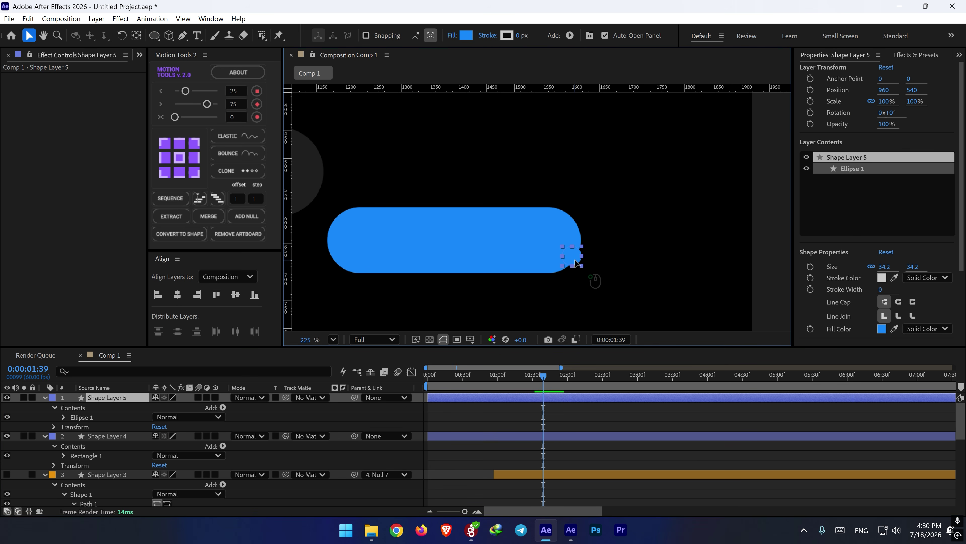
{"action": "key", "text": "Return"}
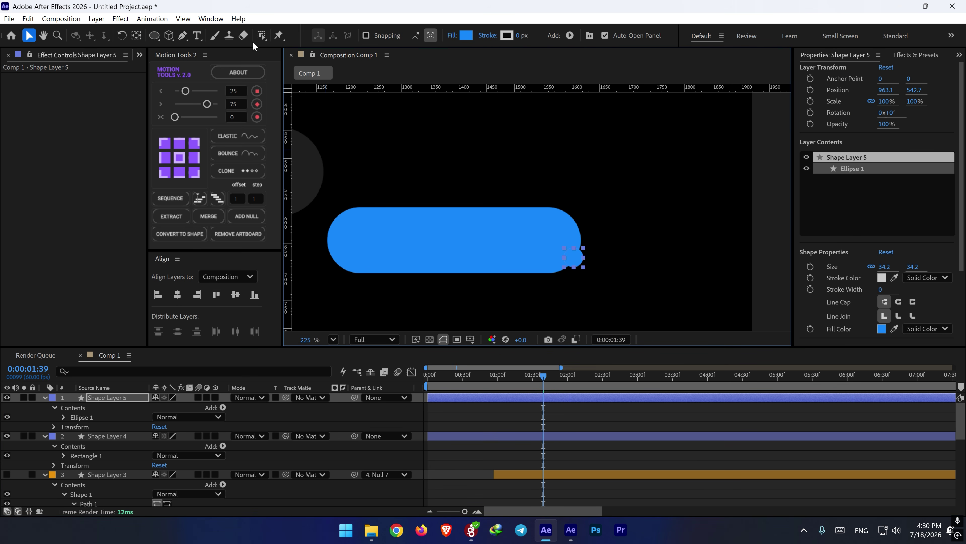
- Add a second, smaller circle about 11 px across to Shape Layer 5, diagonally below the first circle
{"action": "left_click", "coordinate": [154, 36]}
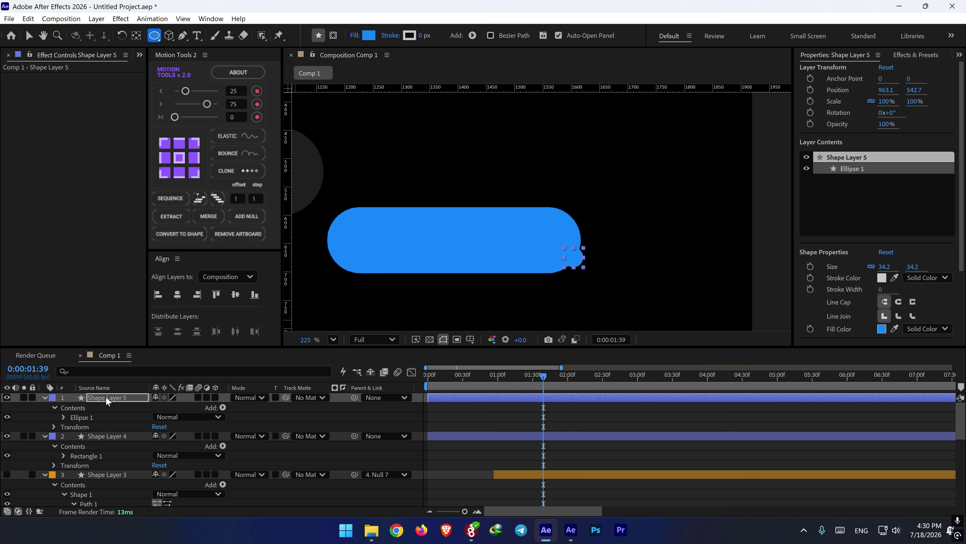
{"action": "left_click", "coordinate": [138, 395]}
{"action": "scroll", "coordinate": [588, 273], "scroll_direction": "up", "scroll_amount": 2}
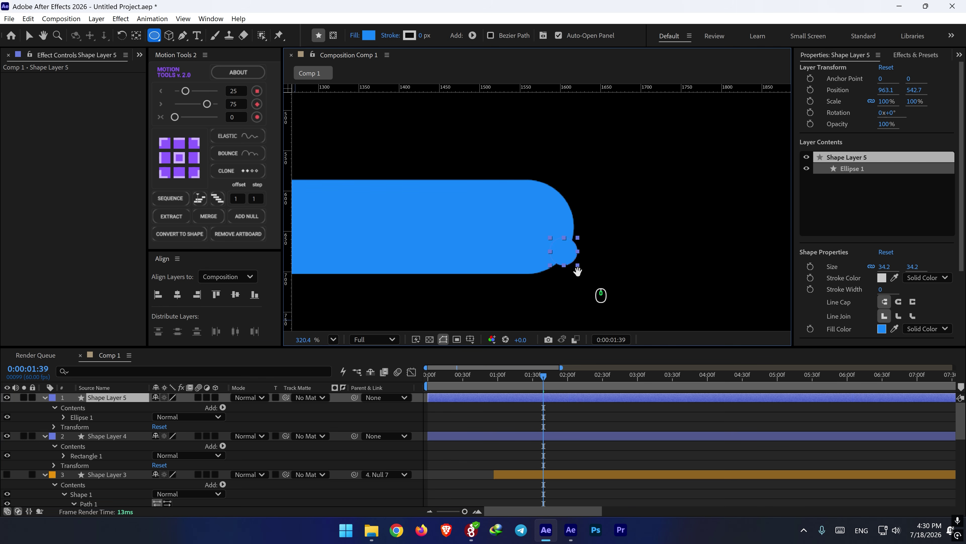
{"action": "scroll", "coordinate": [571, 262], "scroll_direction": "up", "scroll_amount": 2}
{"action": "left_click_drag", "start_coordinate": [559, 249], "coordinate": [568, 254]}
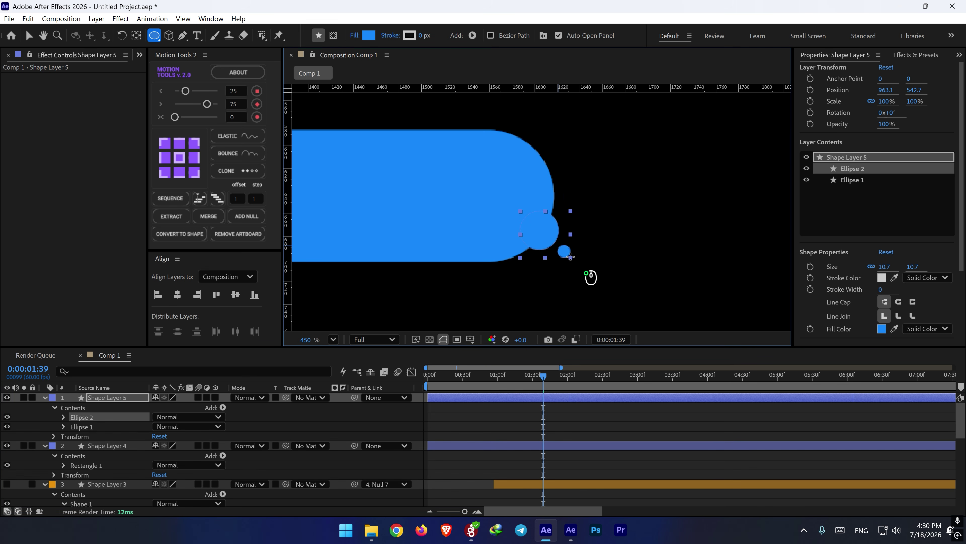
- Collapse the two new shape layers and move the rounded rectangle's Shape Layer 4 above the circles' Shape Layer 5
{"action": "left_click_drag", "start_coordinate": [535, 377], "coordinate": [531, 376]}
{"action": "left_click", "coordinate": [44, 397]}
{"action": "left_click", "coordinate": [45, 407]}
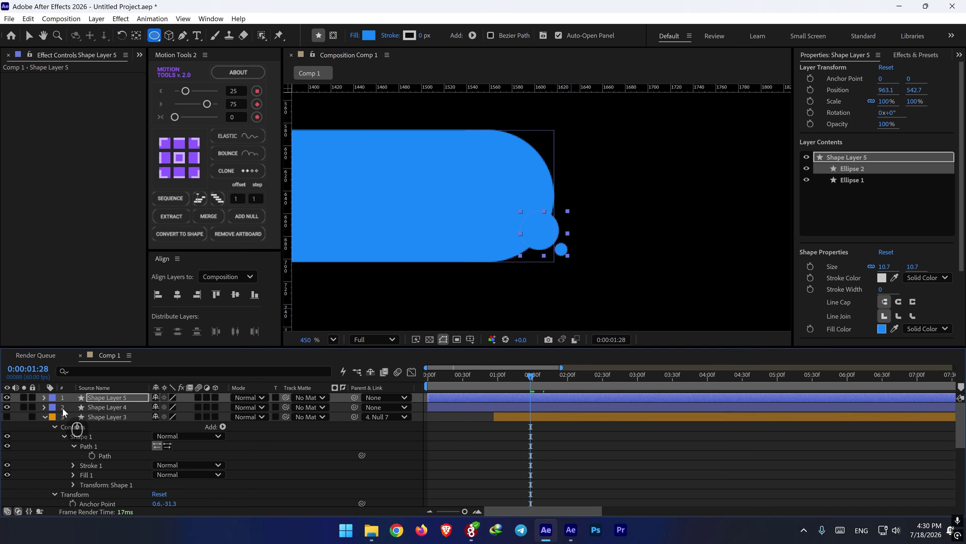
{"action": "key", "text": "v"}
{"action": "scroll", "coordinate": [490, 284], "scroll_direction": "down", "scroll_amount": 3}
{"action": "left_click_drag", "start_coordinate": [486, 284], "coordinate": [596, 284]}
{"action": "left_click", "coordinate": [582, 456]}
{"action": "scroll", "coordinate": [609, 284], "scroll_direction": "down", "scroll_amount": 4}
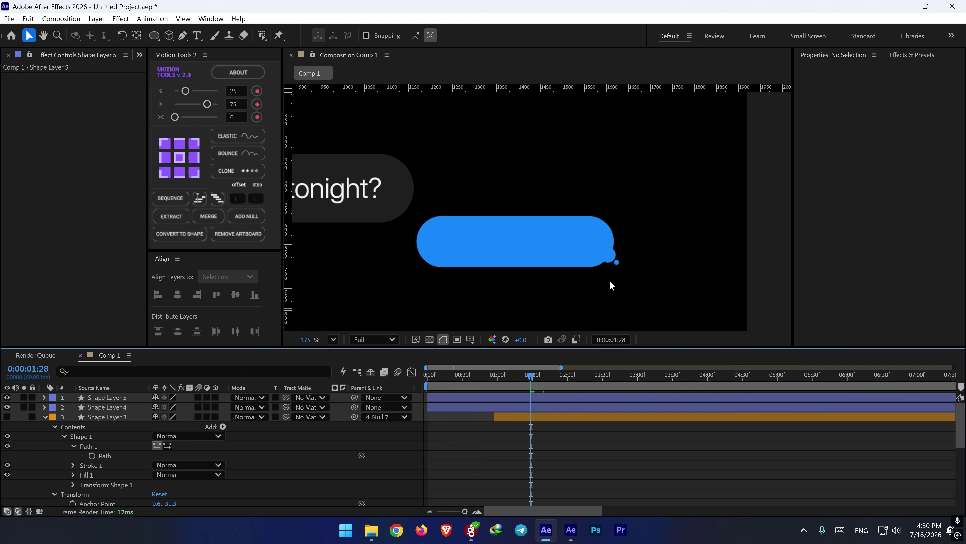
{"action": "left_click_drag", "start_coordinate": [533, 294], "coordinate": [563, 297]}
{"action": "left_click", "coordinate": [580, 250]}
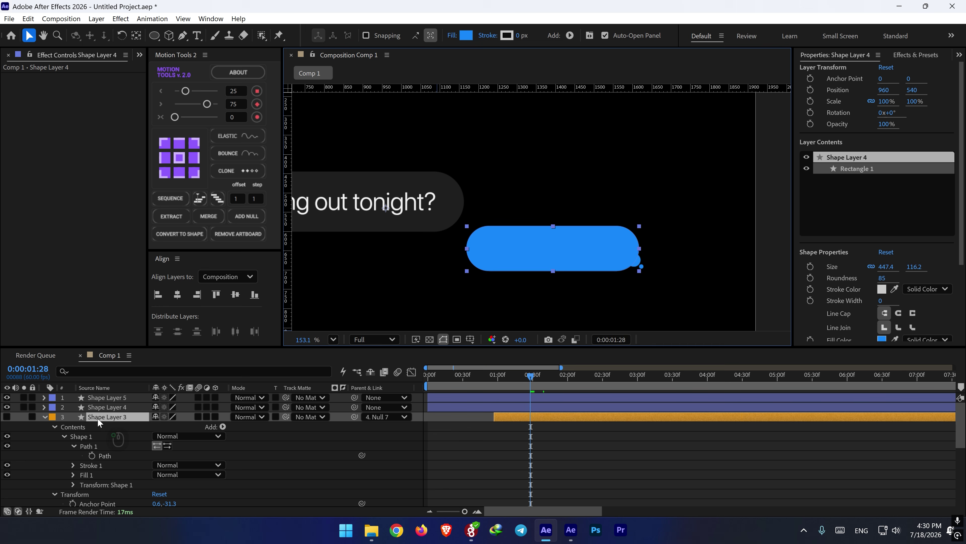
{"action": "left_click_drag", "start_coordinate": [98, 418], "coordinate": [98, 394]}
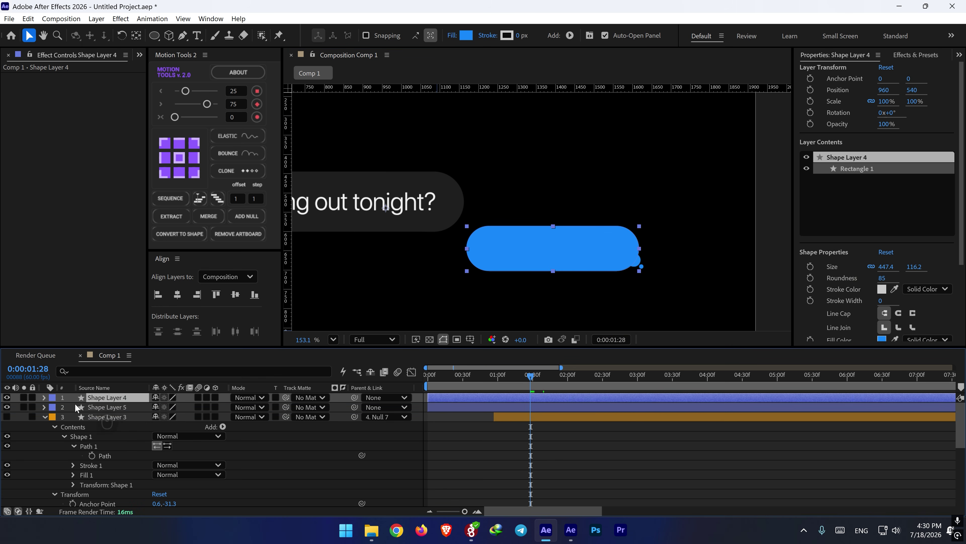
- Label Shape Layer 4 and Shape Layer 5 orange and collapse Shape Layer 3's properties
{"action": "left_click", "coordinate": [50, 398]}
{"action": "left_click", "coordinate": [98, 406]}
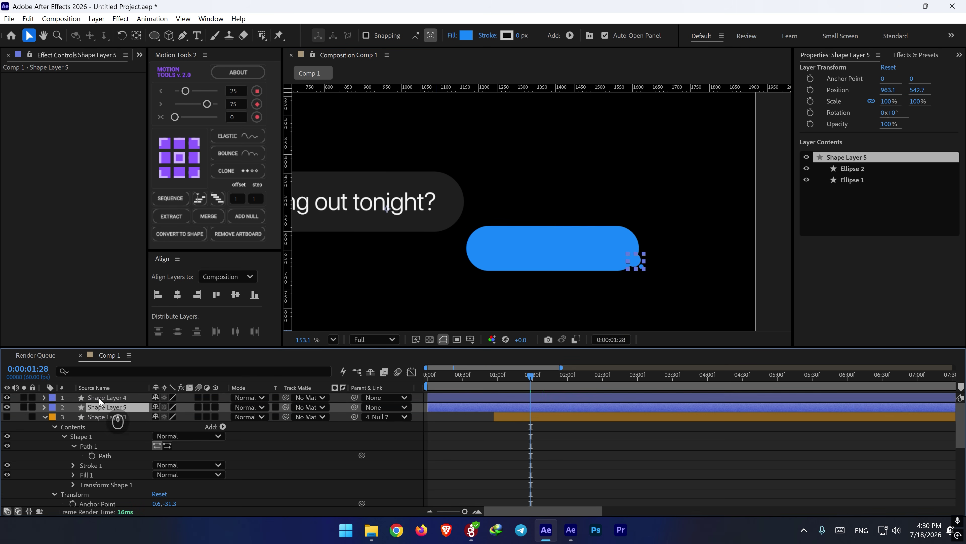
{"action": "left_click", "coordinate": [99, 398], "text": "shift"}
{"action": "left_click", "coordinate": [53, 406]}
{"action": "left_click", "coordinate": [75, 323]}
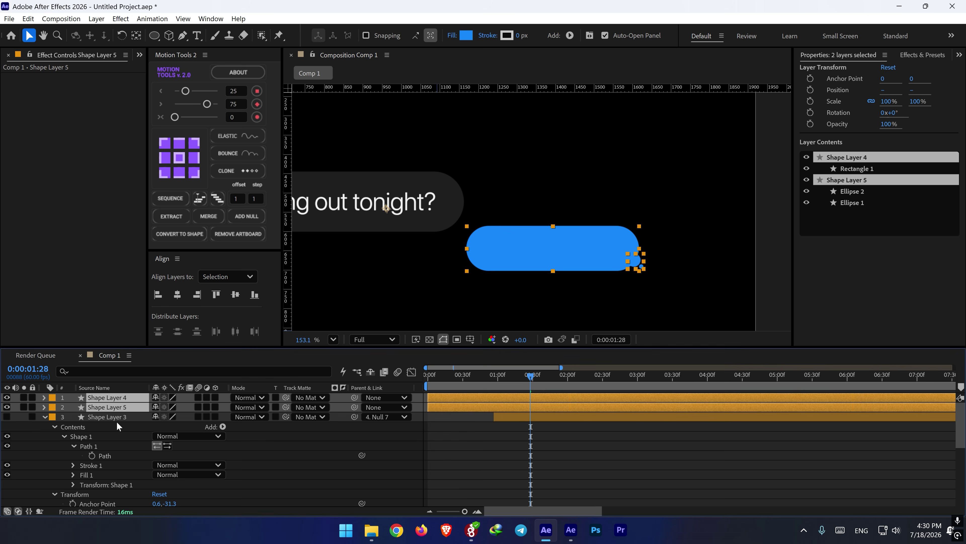
{"action": "left_click", "coordinate": [45, 416]}
- Convert the rectangle path in Shape Layer 4 to a Bezier path
{"action": "left_click", "coordinate": [116, 417]}
{"action": "left_click", "coordinate": [106, 405]}
{"action": "left_click", "coordinate": [107, 398]}
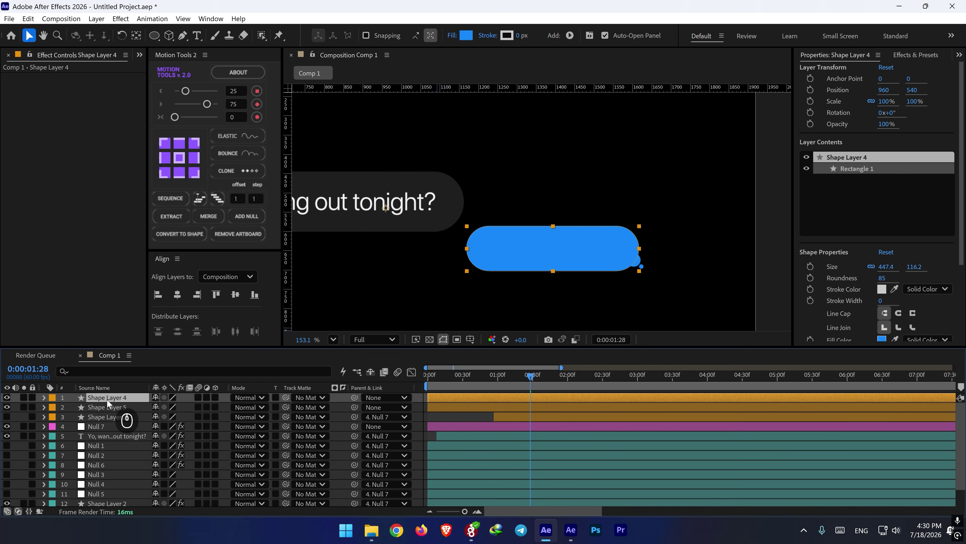
{"action": "left_click", "coordinate": [44, 398]}
{"action": "left_click", "coordinate": [63, 417]}
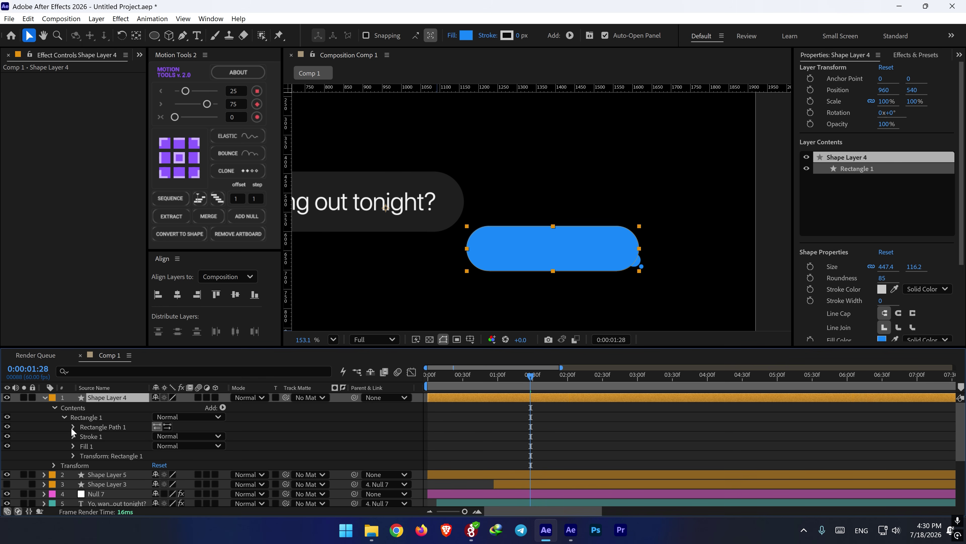
{"action": "left_click", "coordinate": [73, 426]}
{"action": "right_click", "coordinate": [109, 425]}
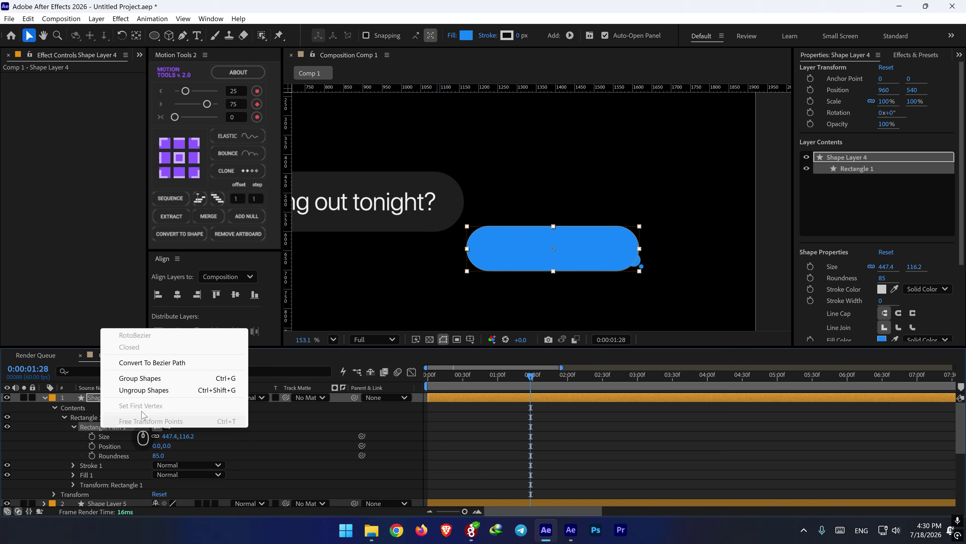
{"action": "left_click", "coordinate": [181, 363]}
- Create nulls from Shape Layer 4's rectangle path with Points Follow Nulls and close the Create Nulls From Paths window
{"action": "left_click", "coordinate": [73, 426]}
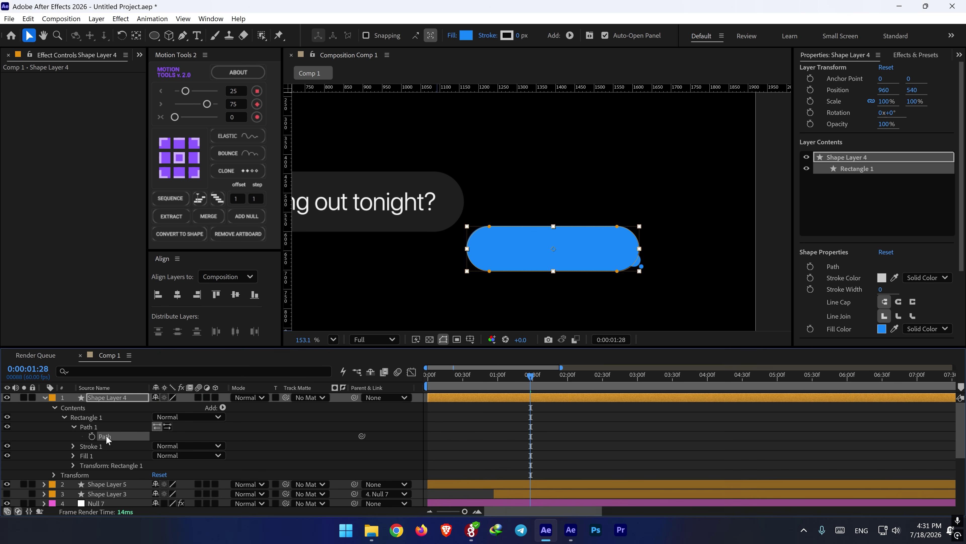
{"action": "left_click_drag", "start_coordinate": [311, 274], "coordinate": [585, 117]}
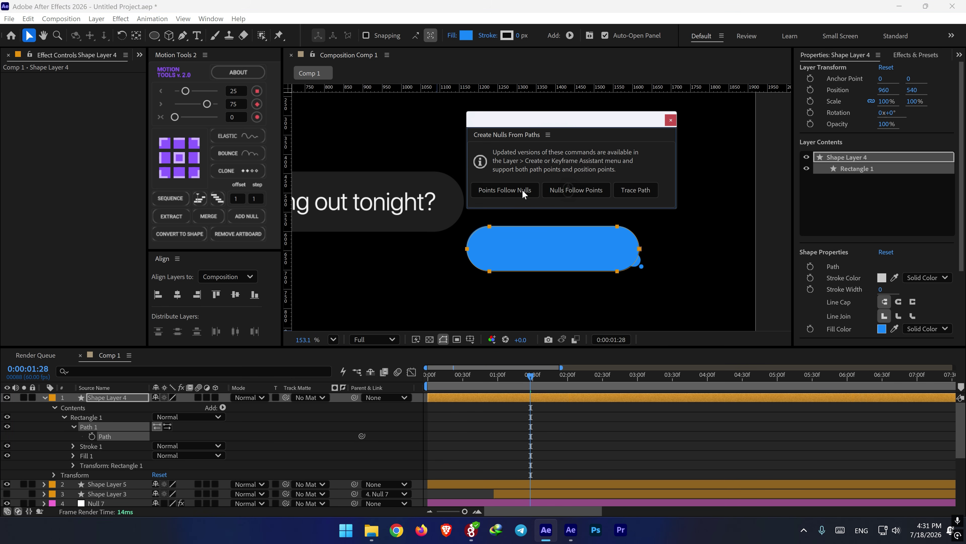
{"action": "left_click", "coordinate": [496, 189]}
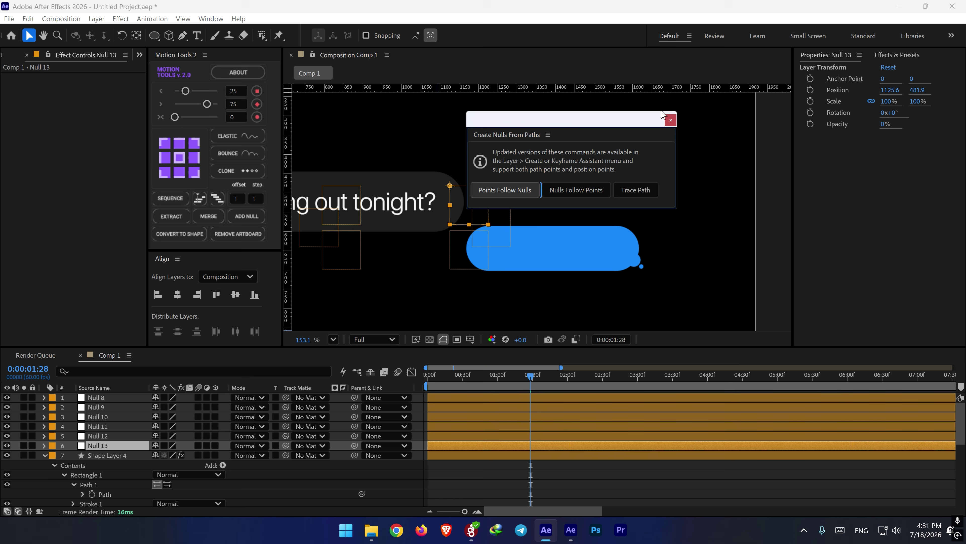
{"action": "left_click", "coordinate": [670, 120]}
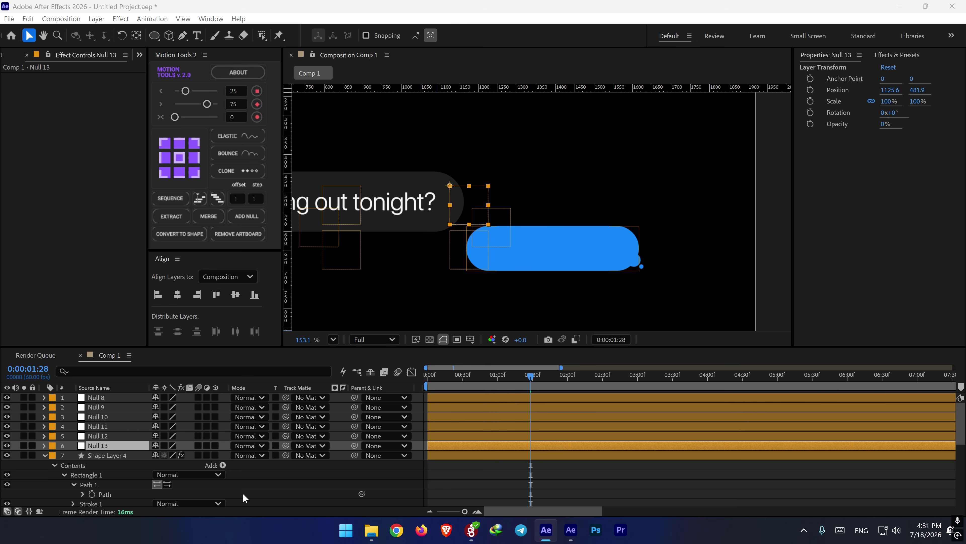
- Reset the Position of Rectangle 1's group transform in Shape Layer 4 to 0,0
{"action": "left_click", "coordinate": [100, 455]}
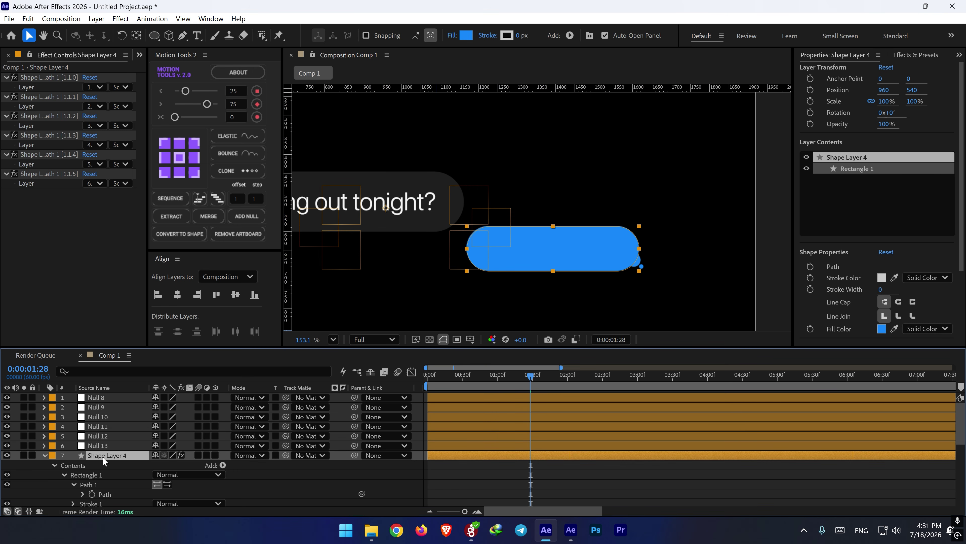
{"action": "left_click", "coordinate": [45, 455]}
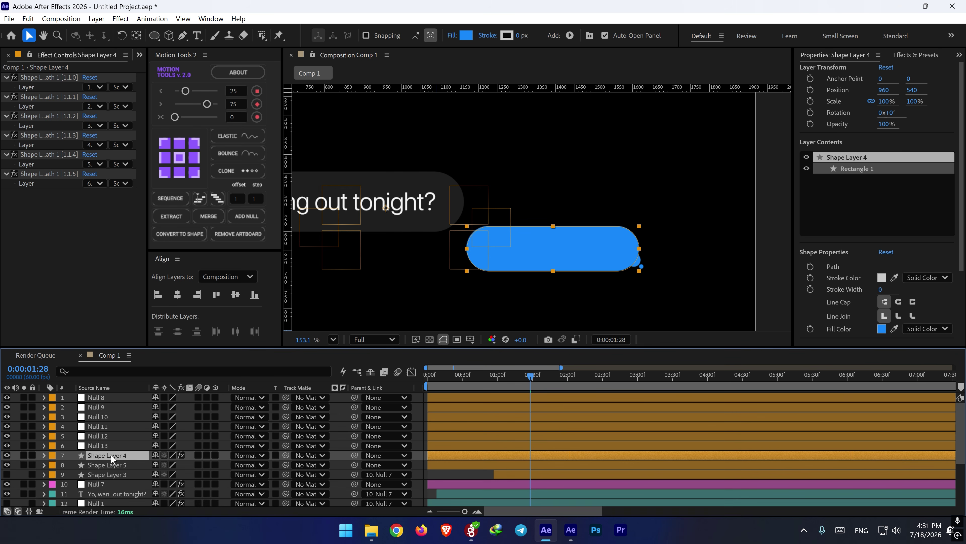
{"action": "left_click", "coordinate": [41, 455]}
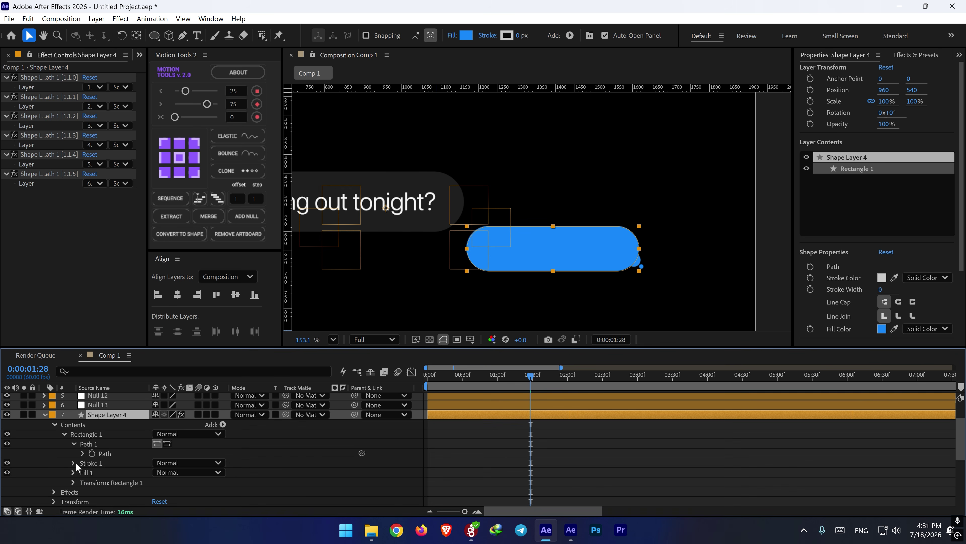
{"action": "left_click", "coordinate": [73, 482]}
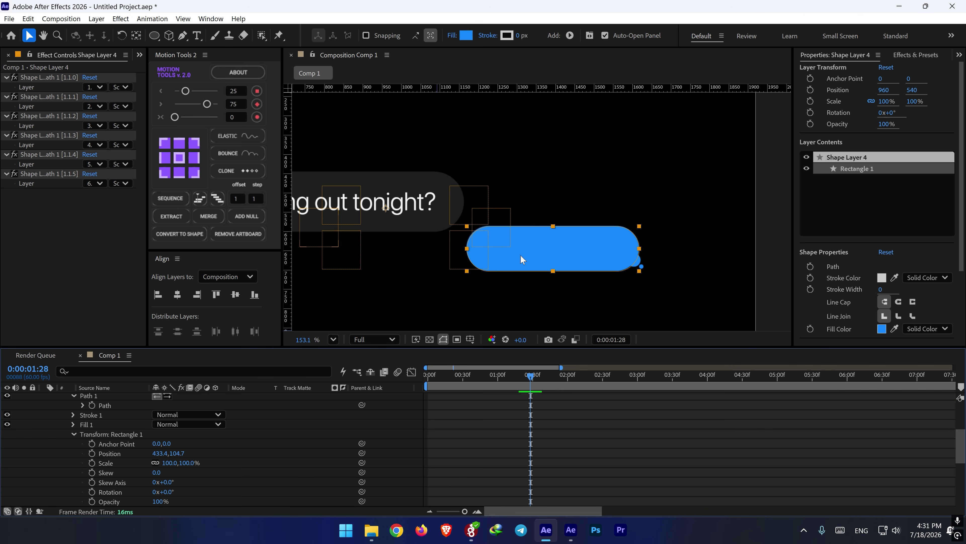
{"action": "right_click", "coordinate": [106, 455]}
{"action": "left_click", "coordinate": [133, 388]}
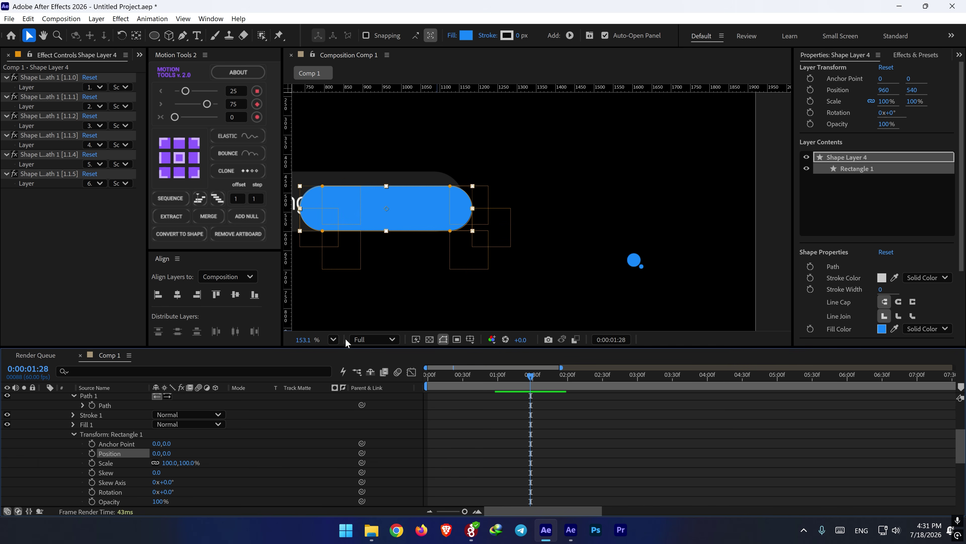
- Move Shape Layer 4 together with Null 8 through Null 13 so the blue bubble sits over its tail circles again
{"action": "scroll", "coordinate": [95, 408], "scroll_direction": "up", "scroll_amount": 3}
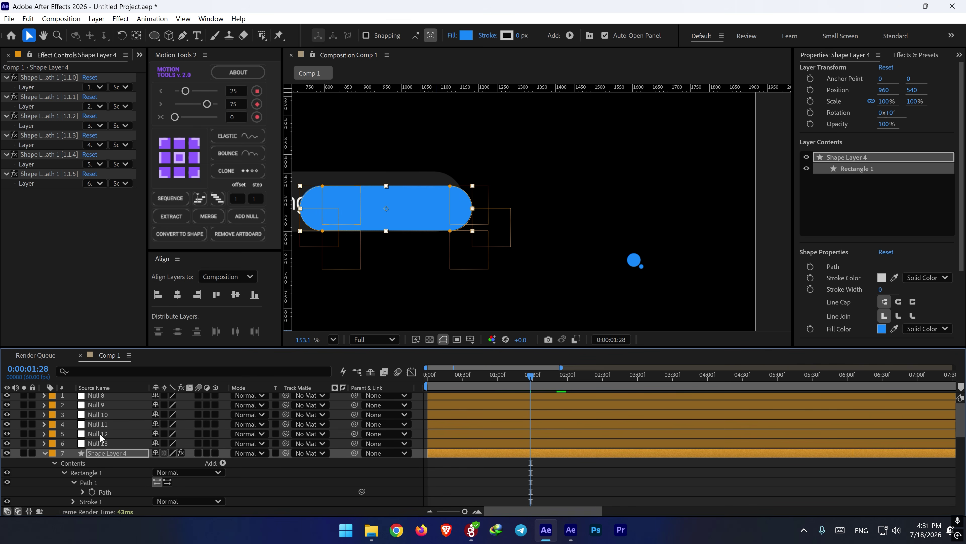
{"action": "scroll", "coordinate": [99, 434], "scroll_direction": "up", "scroll_amount": 1}
{"action": "left_click", "coordinate": [105, 400], "text": "shift"}
{"action": "left_click_drag", "start_coordinate": [469, 225], "coordinate": [632, 291]}
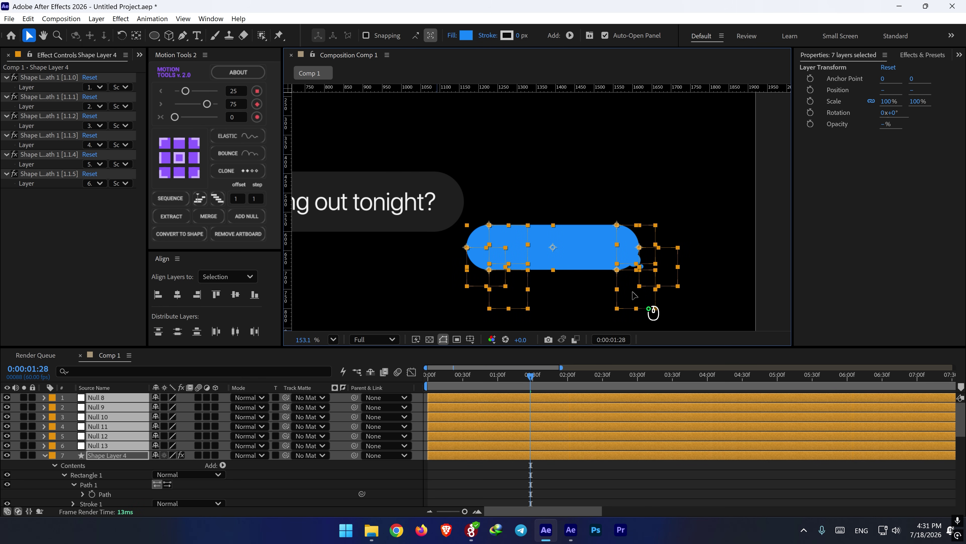
- Collapse Shape Layer 4 and select the three nulls at the blue bubble's left end: Null 10, Null 11 and Null 12
{"action": "key", "text": "u"}
{"action": "left_click", "coordinate": [475, 474]}
{"action": "left_click", "coordinate": [475, 465]}
{"action": "left_click", "coordinate": [483, 456]}
{"action": "left_click", "coordinate": [523, 304]}
{"action": "left_click", "coordinate": [473, 276], "text": "shift"}
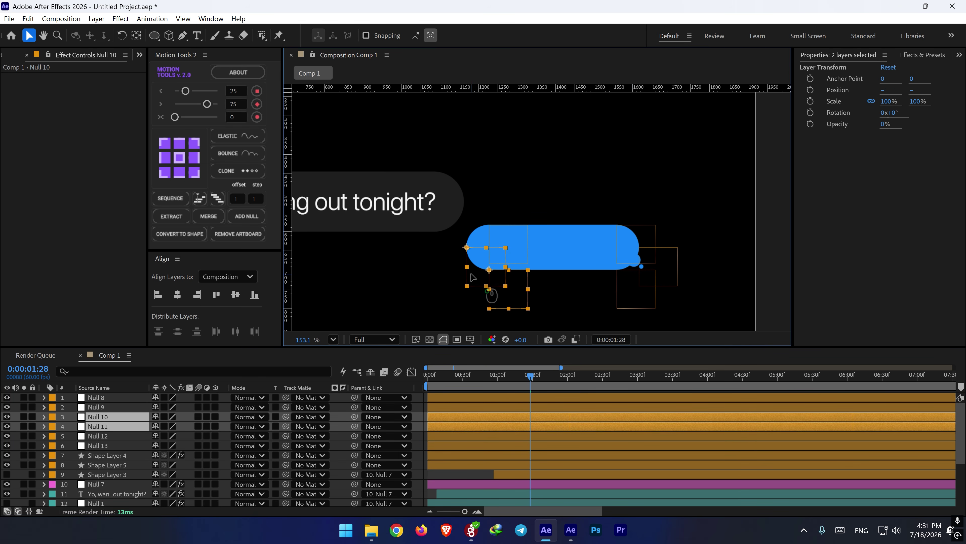
{"action": "left_click", "coordinate": [495, 242], "text": "shift"}
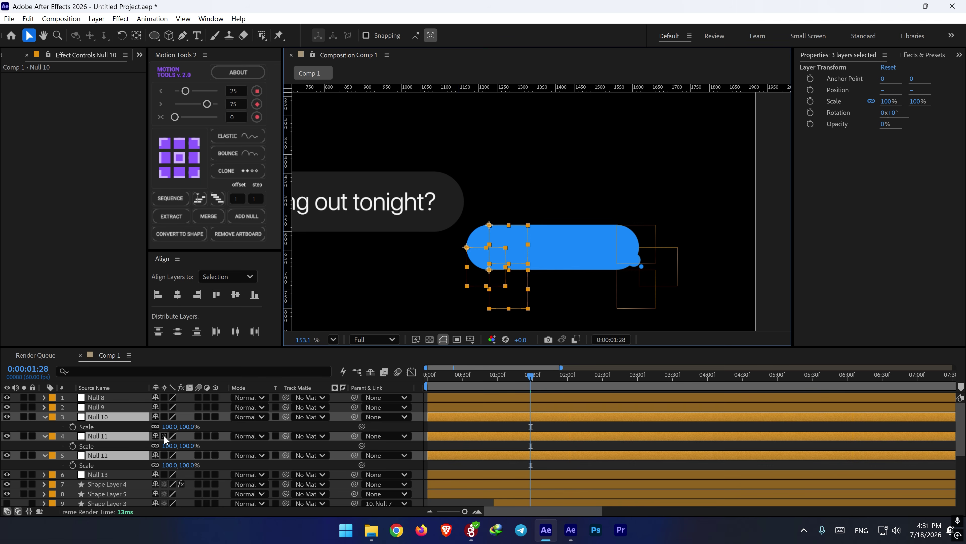
{"action": "key", "text": "s"}
{"action": "left_click_drag", "start_coordinate": [171, 426], "coordinate": [208, 427]}
{"action": "key", "text": "ctrl+z"}
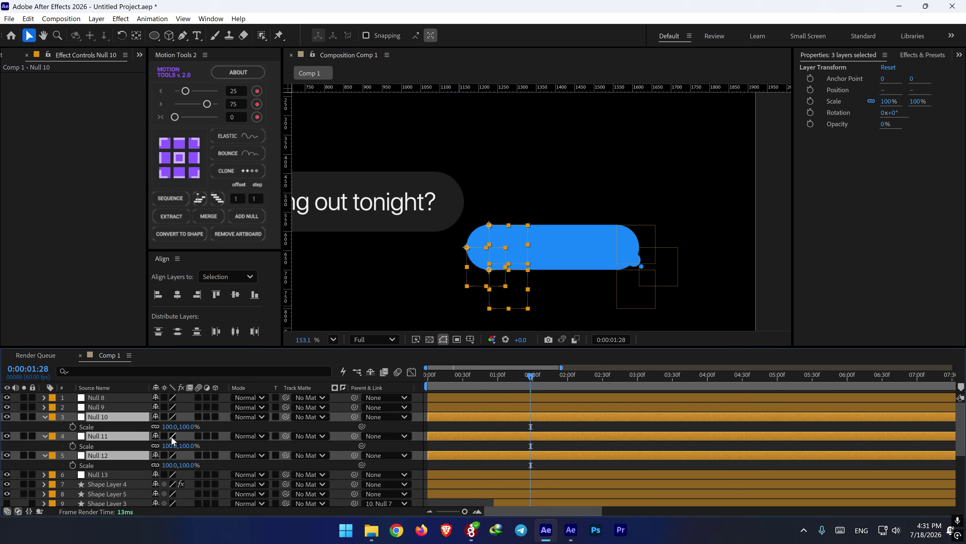
- Shorten the blue bubble by shifting Null 10 and Null 12 to X about 1481 and Null 11 to X about 1423
{"action": "key", "text": "p"}
{"action": "left_click_drag", "start_coordinate": [154, 426], "coordinate": [293, 418]}
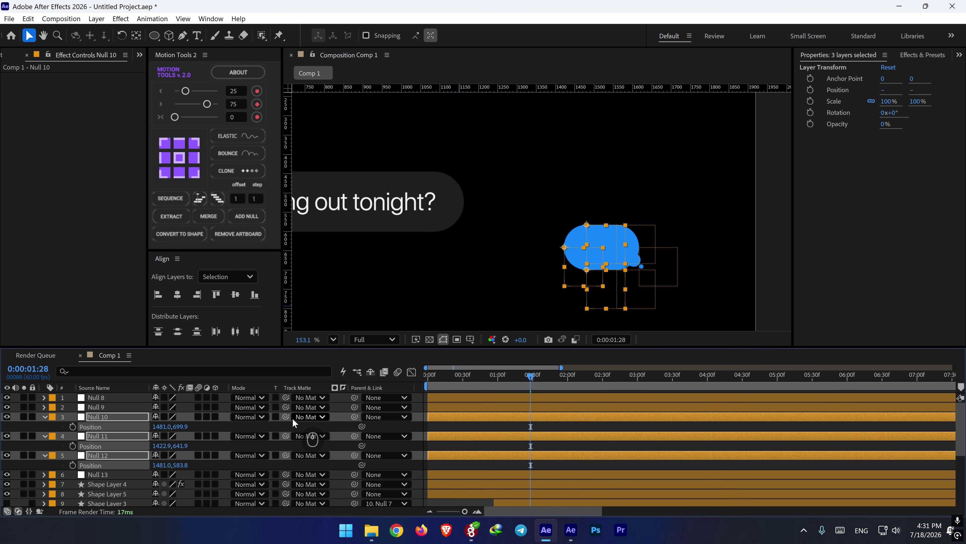
{"action": "left_click", "coordinate": [44, 417]}
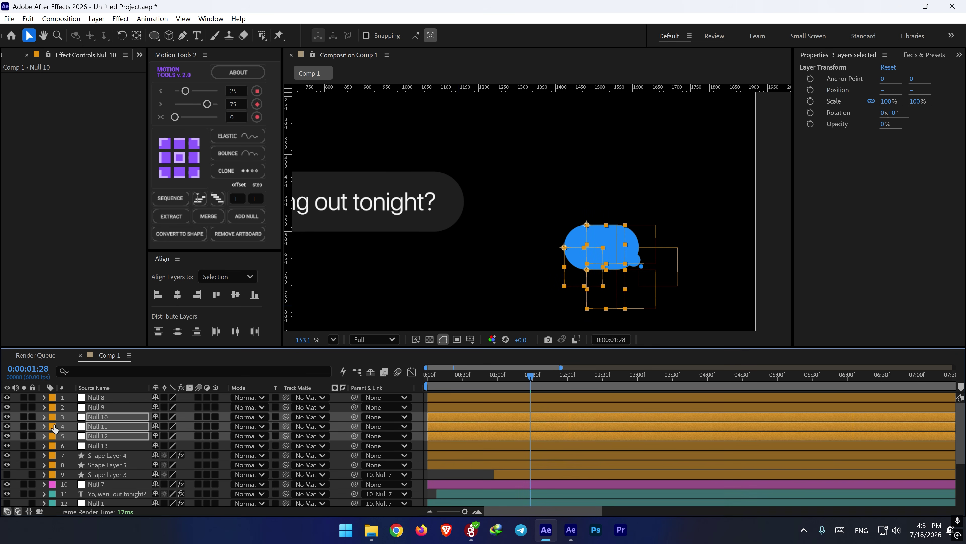
- Create a new null object and place it at the blue bubble's tail, at about 1612, 679
{"action": "left_click", "coordinate": [109, 474]}
{"action": "left_click", "coordinate": [106, 398], "text": "shift"}
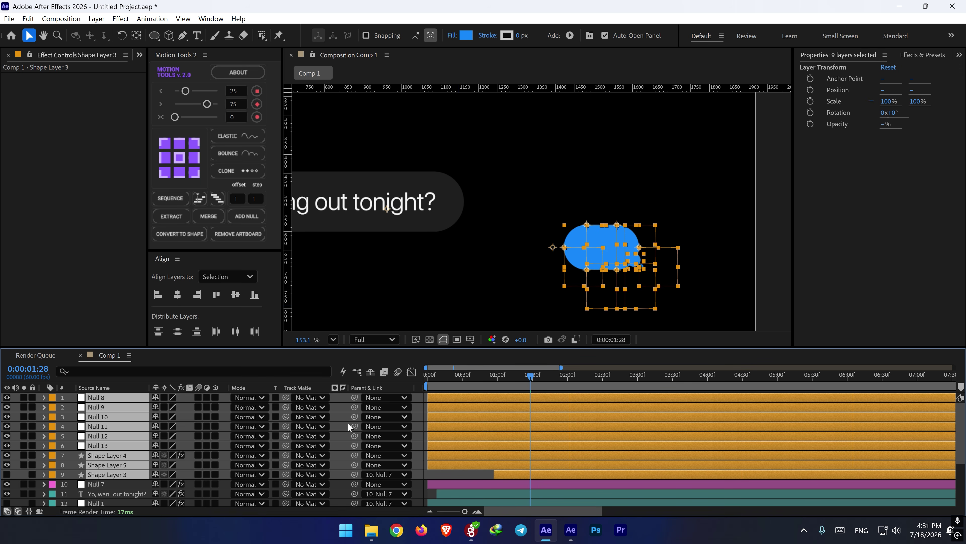
{"action": "right_click", "coordinate": [341, 415]}
{"action": "mouse_move", "coordinate": [372, 284]}
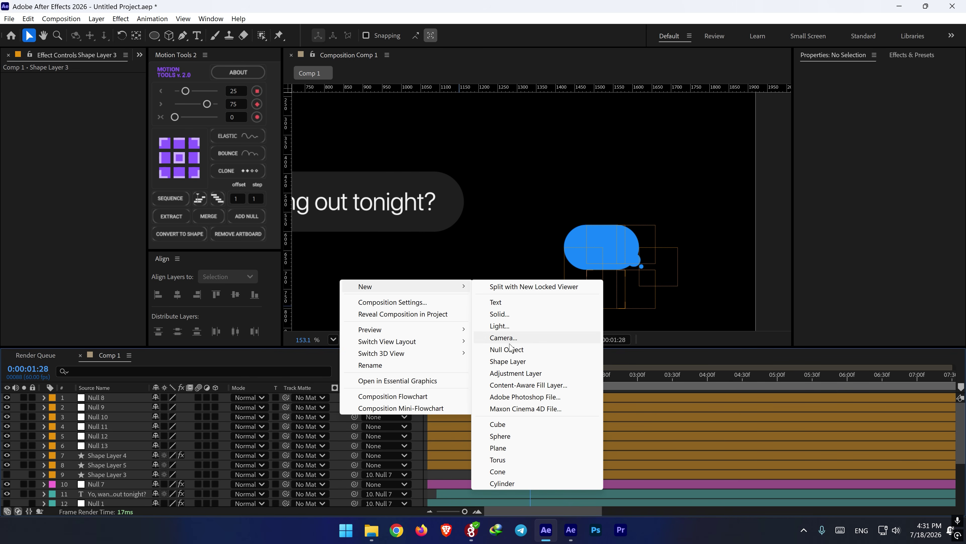
{"action": "left_click", "coordinate": [510, 348]}
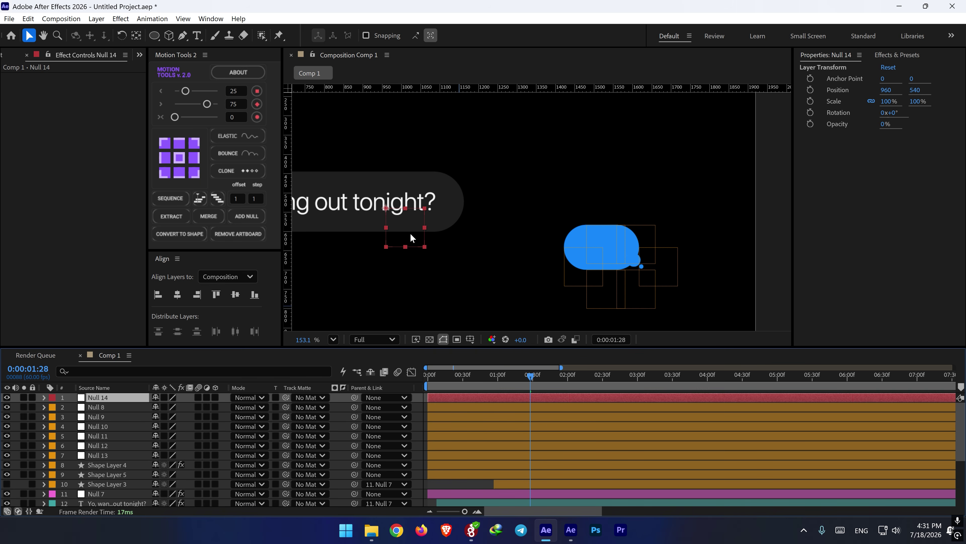
{"action": "left_click_drag", "start_coordinate": [412, 238], "coordinate": [663, 287]}
- Parent Null 8 through Null 13 and Shape Layers 3, 4 and 5 to Null 14, and label Null 14 fuchsia
{"action": "left_click", "coordinate": [105, 408]}
{"action": "left_click", "coordinate": [95, 484], "text": "shift"}
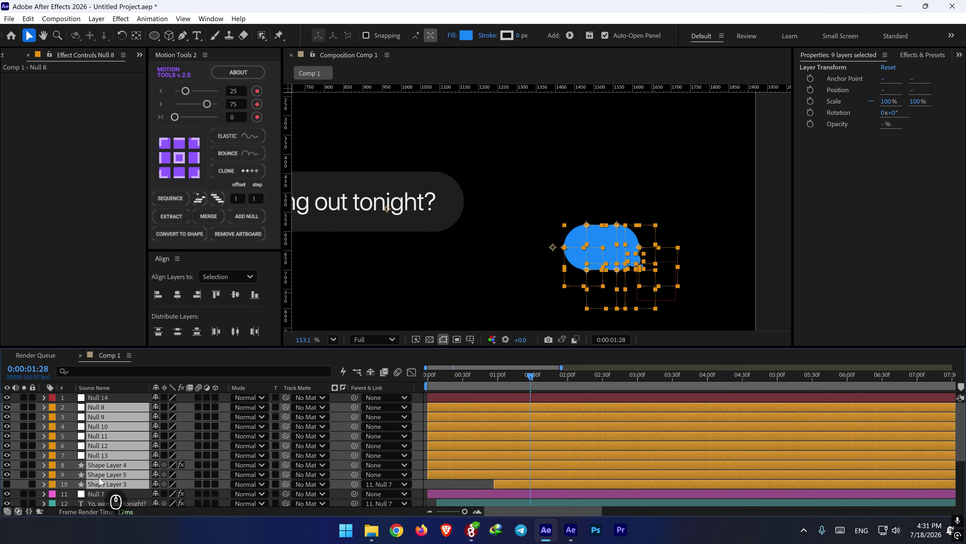
{"action": "left_click_drag", "start_coordinate": [355, 407], "coordinate": [100, 398]}
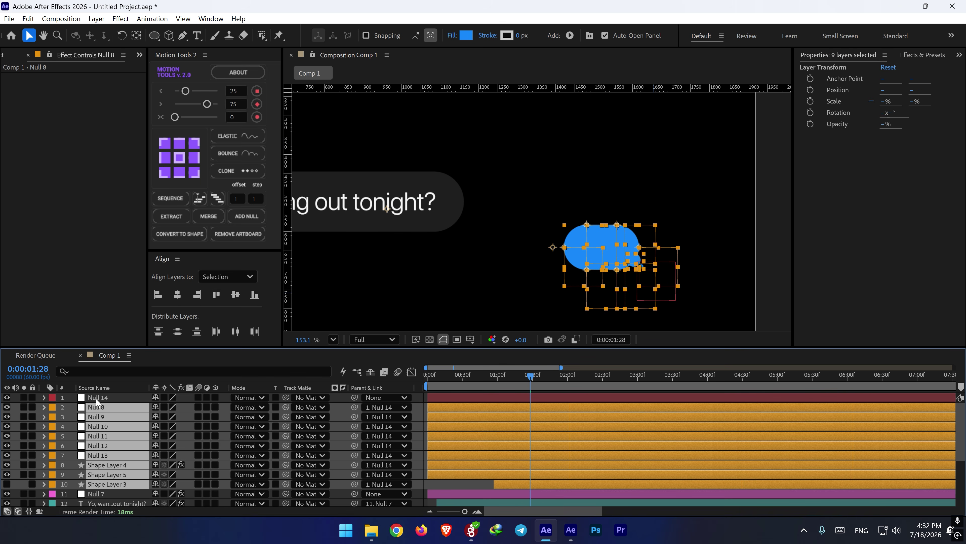
{"action": "left_click", "coordinate": [53, 397]}
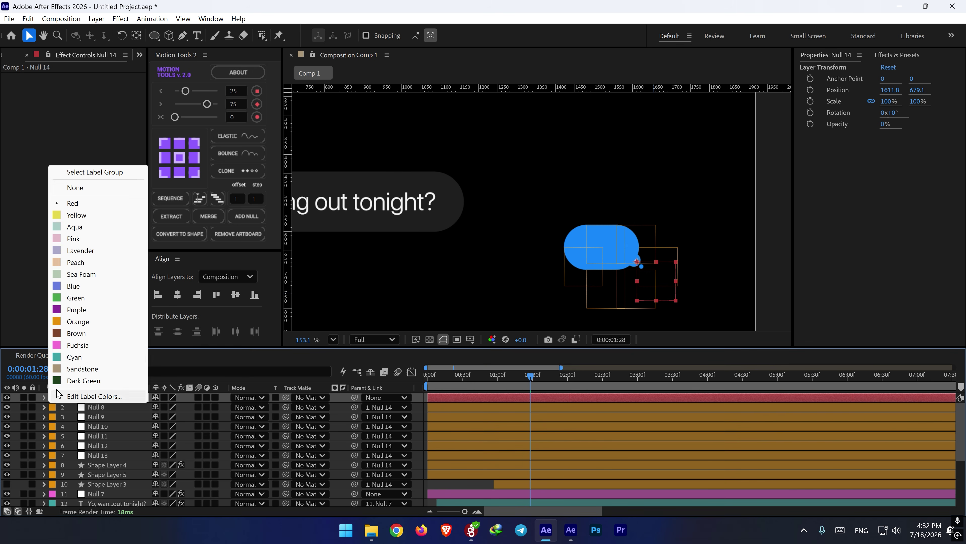
{"action": "left_click", "coordinate": [69, 346]}
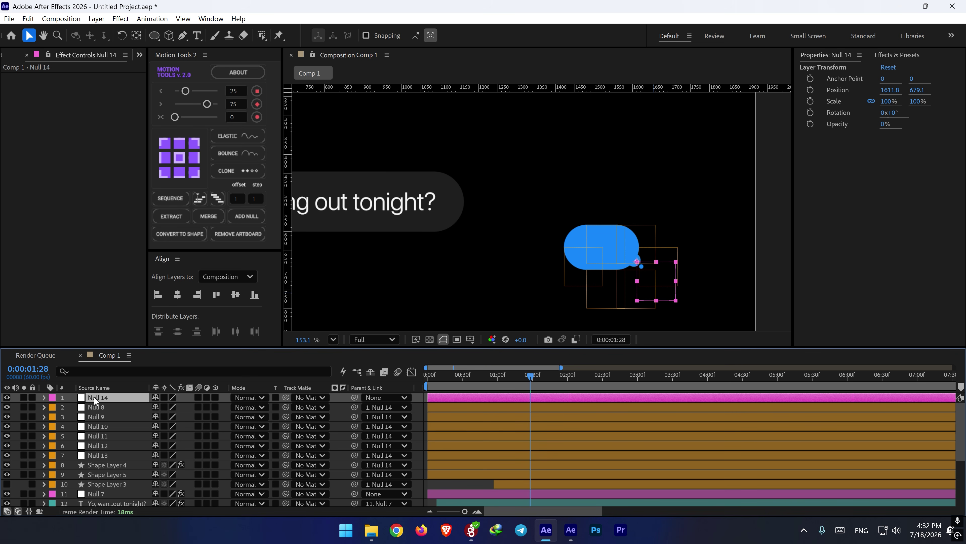
- Scale Null 14 down to 69% to shrink the whole blue bubble
{"action": "key", "text": "s"}
{"action": "mouse_move", "coordinate": [168, 407]}
{"action": "left_mouse_down"}
{"action": "mouse_move", "coordinate": [183, 423]}
{"action": "mouse_move", "coordinate": [153, 406]}
{"action": "left_mouse_up"}
{"action": "left_click", "coordinate": [469, 408]}
- Draw a circle about 14 px across inside the left half of the blue bubble on a new shape layer
{"action": "left_click", "coordinate": [154, 37]}
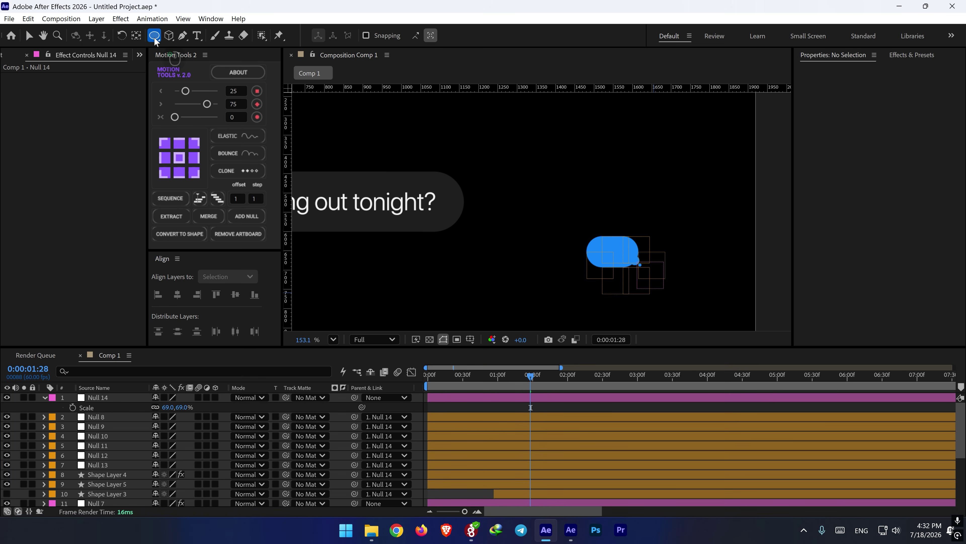
{"action": "left_click", "coordinate": [193, 60]}
{"action": "scroll", "coordinate": [602, 258], "scroll_direction": "up", "scroll_amount": 1}
{"action": "scroll", "coordinate": [602, 259], "scroll_direction": "up", "scroll_amount": 2}
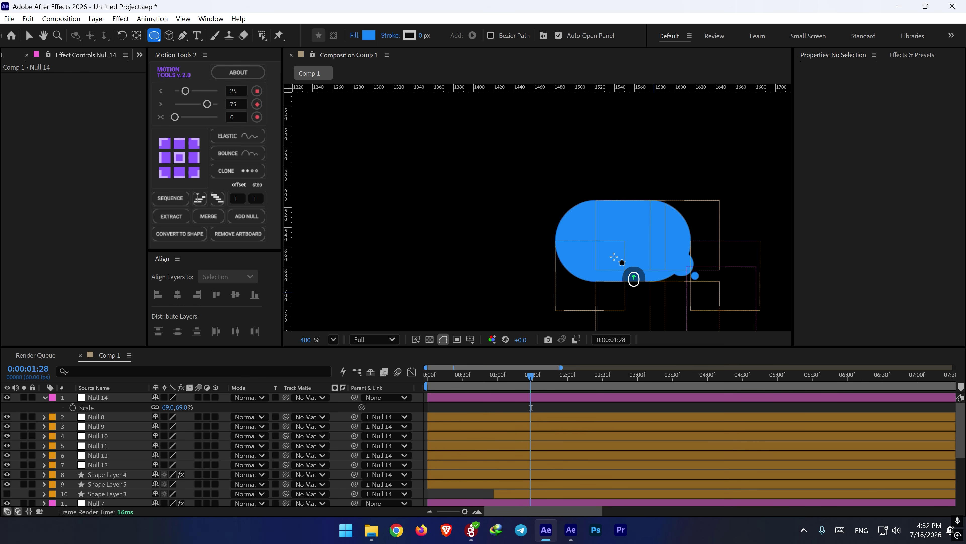
{"action": "left_click_drag", "start_coordinate": [597, 231], "coordinate": [587, 246]}
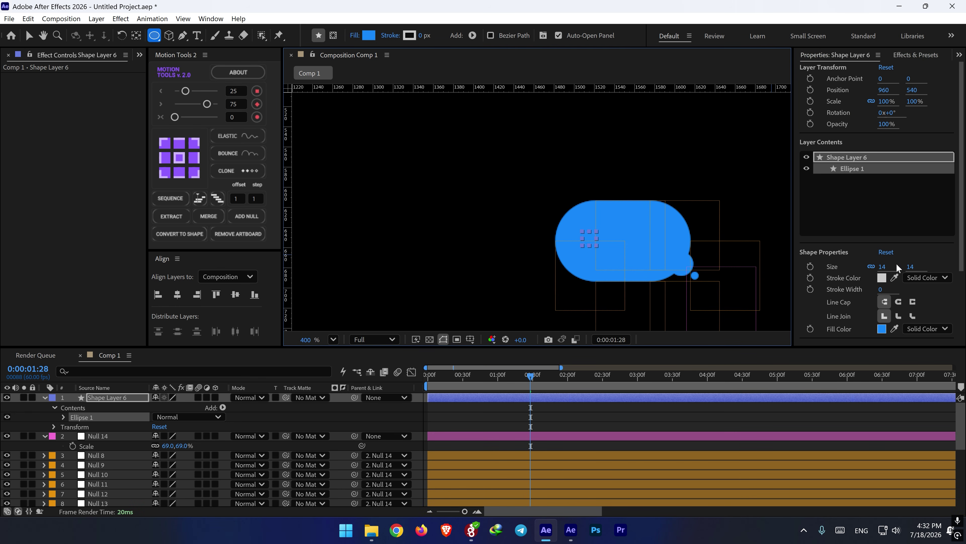
- Set the new circle's fill color to white and select Shape Layer 6
{"action": "left_click", "coordinate": [883, 329]}
{"action": "left_click", "coordinate": [363, 327]}
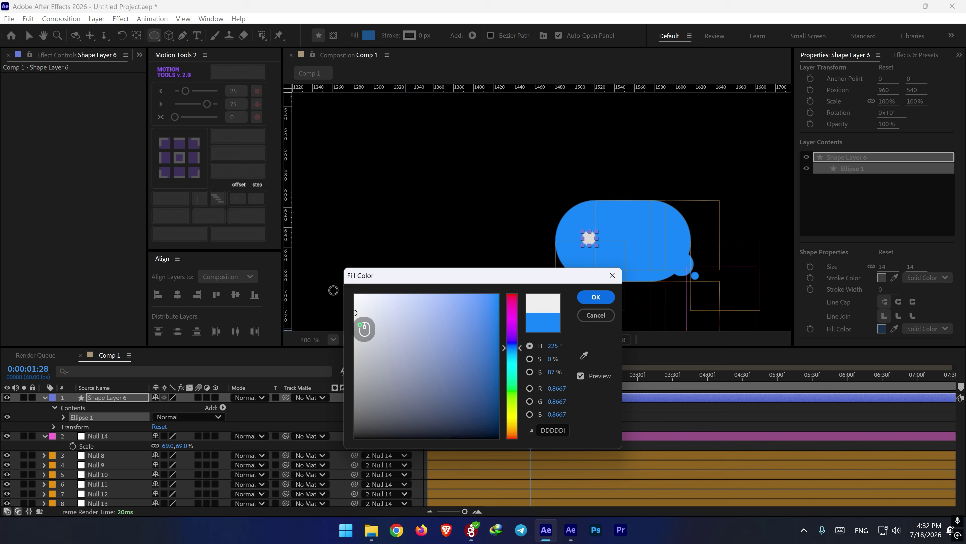
{"action": "left_click", "coordinate": [595, 298]}
{"action": "left_click", "coordinate": [515, 420]}
{"action": "left_click", "coordinate": [520, 398]}
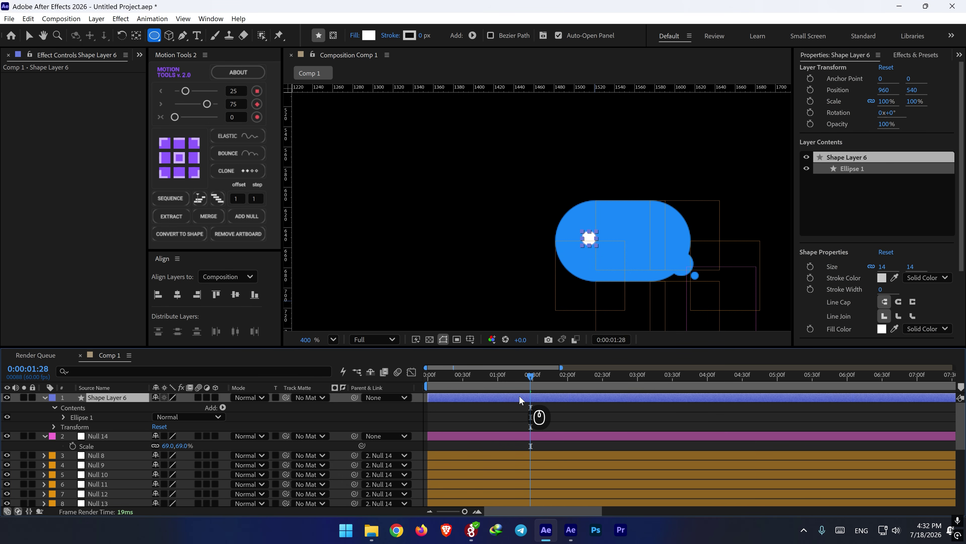
- Duplicate the white circle twice into a horizontal row of three typing dots and center the row inside the blue bubble
{"action": "key", "text": "v"}
{"action": "key", "text": "ctrl+d"}
{"action": "left_click_drag", "start_coordinate": [589, 235], "coordinate": [632, 239]}
{"action": "key", "text": "ctrl+d"}
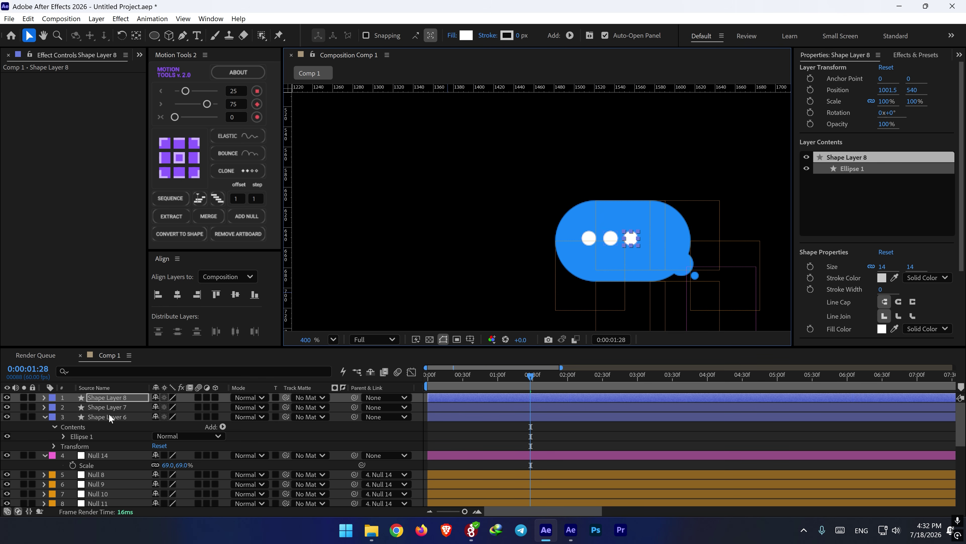
{"action": "left_click", "coordinate": [108, 416], "text": "shift"}
{"action": "left_click_drag", "start_coordinate": [629, 238], "coordinate": [640, 243]}
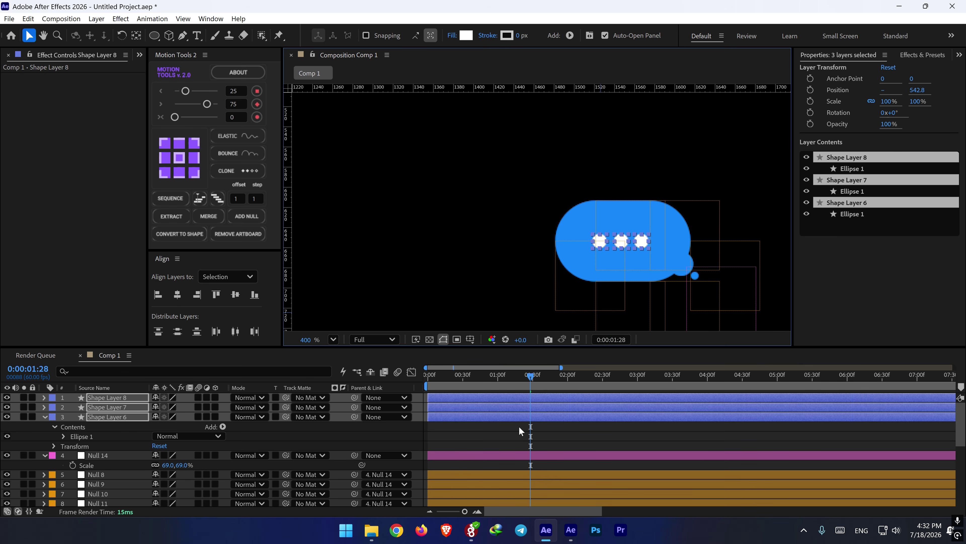
- Keyframe the three dots' opacity at 100% at 0:00:00:43 and 23% at 0:00:00:53
{"action": "key", "text": "t"}
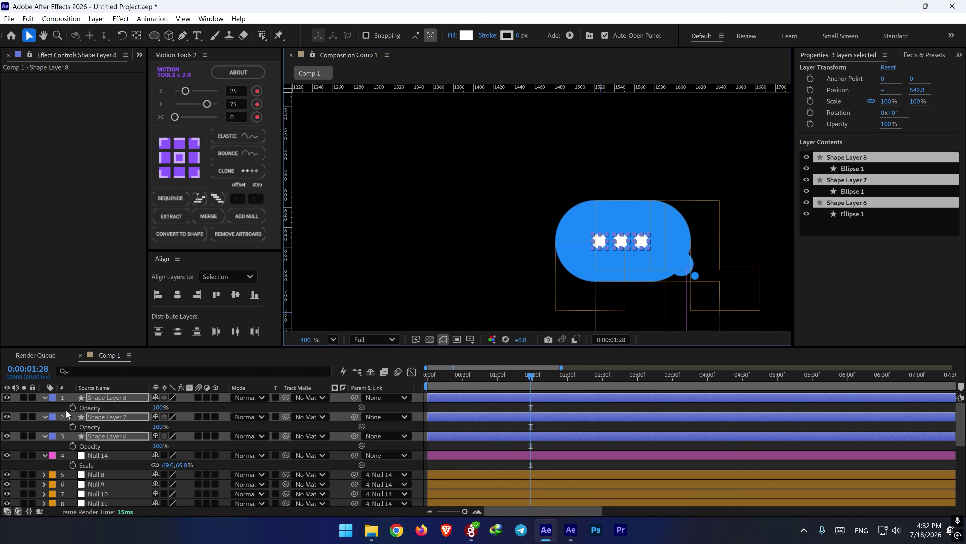
{"action": "left_click", "coordinate": [73, 407]}
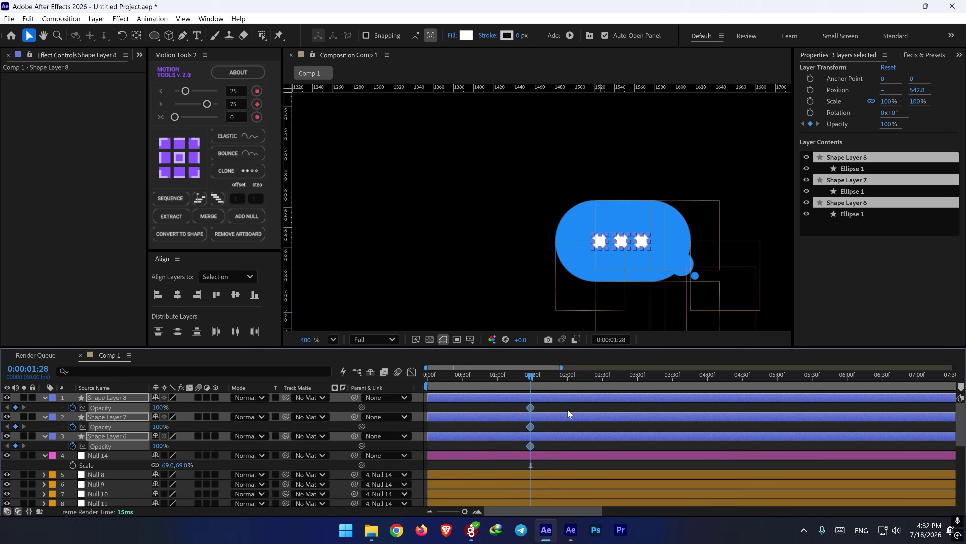
{"action": "left_click_drag", "start_coordinate": [533, 407], "coordinate": [479, 412]}
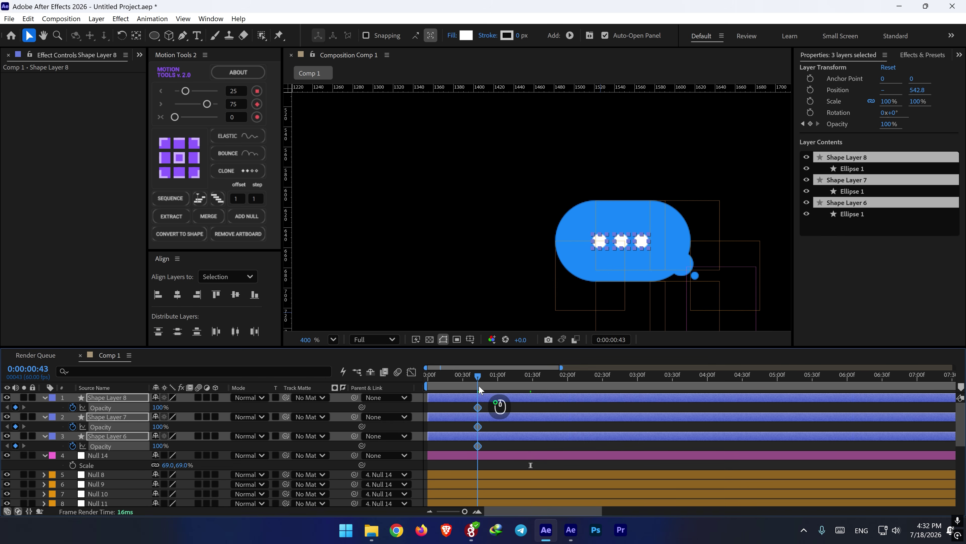
{"action": "key", "text": "shift+Page_Down"}
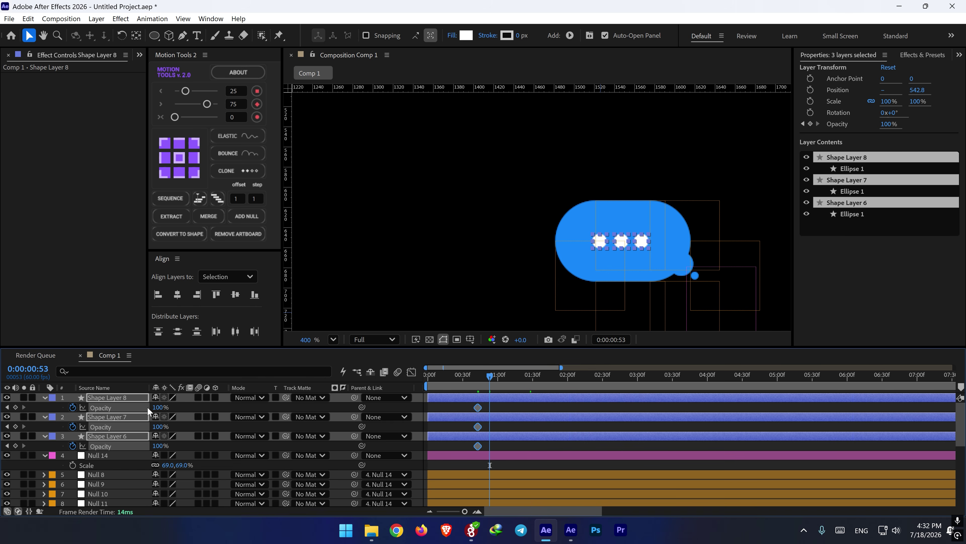
{"action": "left_click_drag", "start_coordinate": [159, 409], "coordinate": [114, 405]}
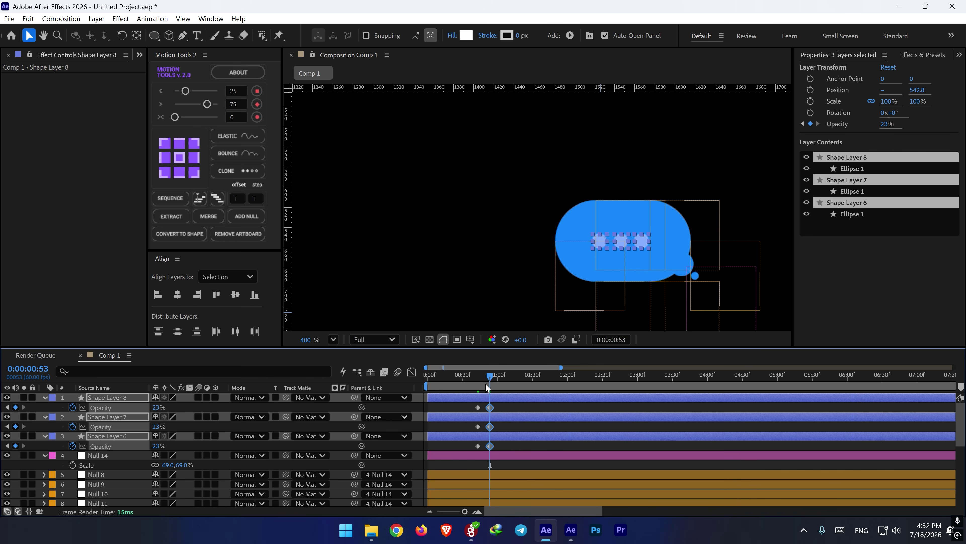
- Set the opacity of all three typing dots to 23% at 0:00:00:43
{"action": "left_click", "coordinate": [476, 384]}
{"action": "left_click", "coordinate": [160, 426]}
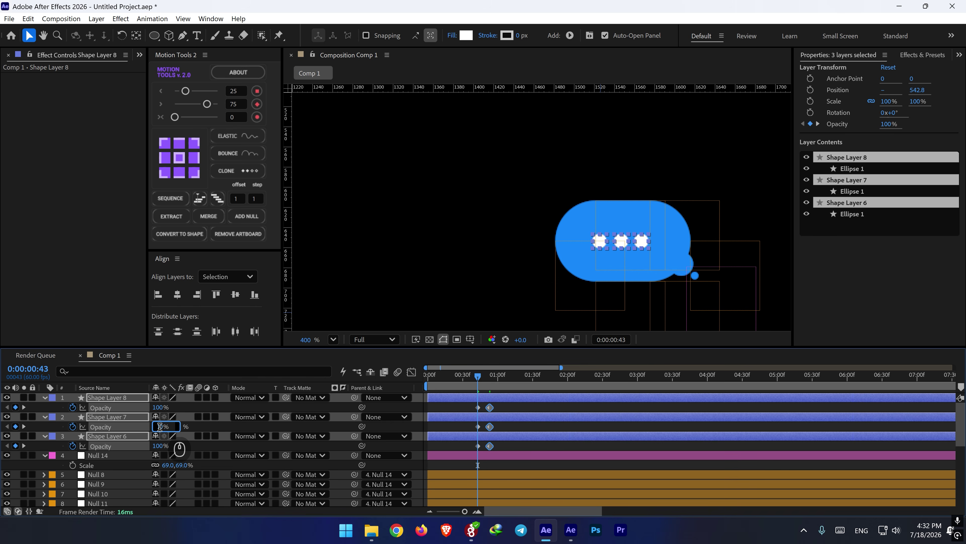
{"action": "type", "text": "23"}
{"action": "key", "text": "Return"}
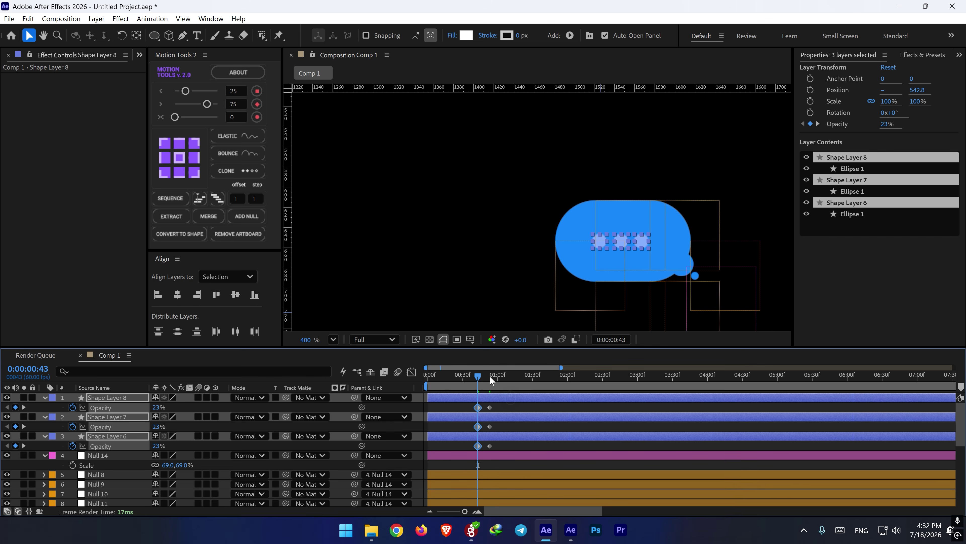
{"action": "left_click", "coordinate": [490, 375]}
{"action": "left_click_drag", "start_coordinate": [480, 383], "coordinate": [478, 382]}
- Set only the middle dot's opacity (Shape Layer 7) to 50% at 0:00:00:43
{"action": "left_click", "coordinate": [472, 428]}
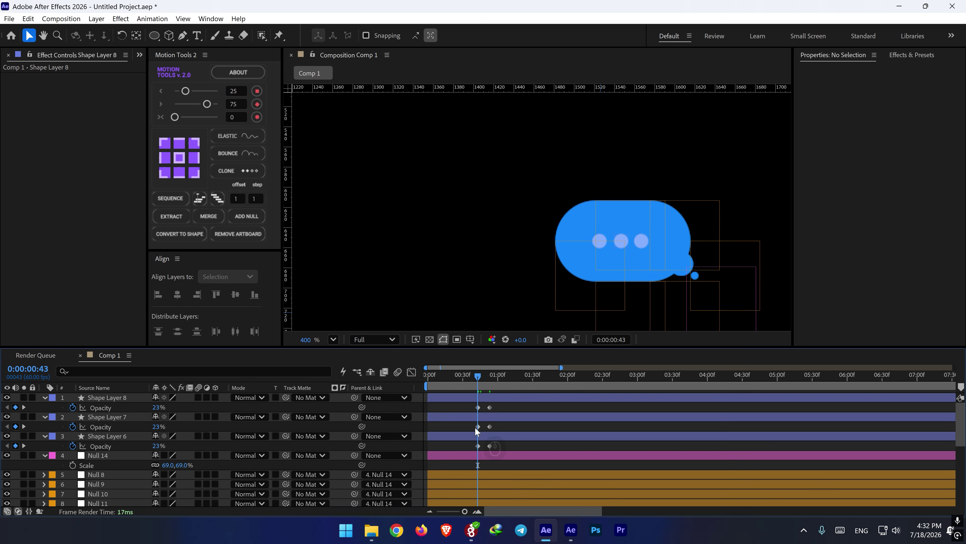
{"action": "left_click", "coordinate": [478, 427]}
{"action": "left_click", "coordinate": [159, 425]}
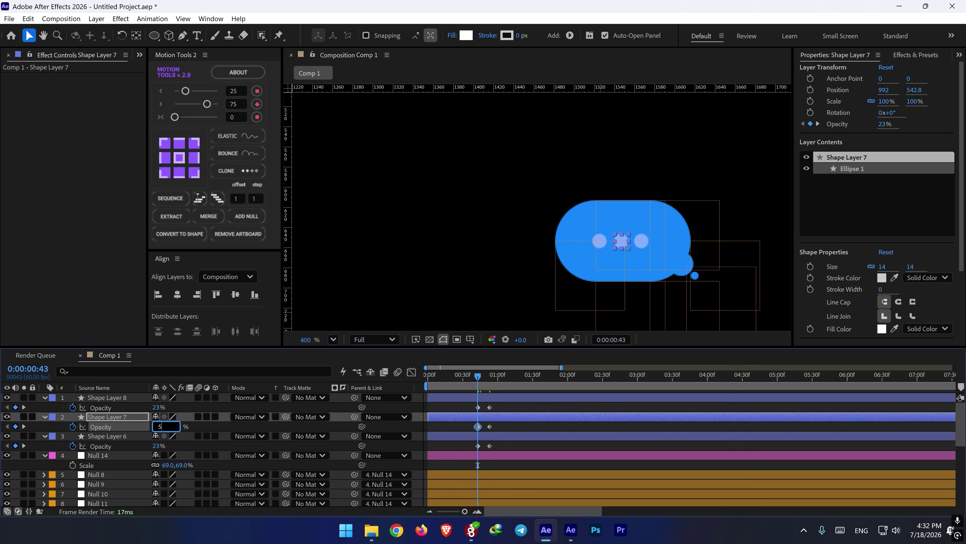
{"action": "left_click", "coordinate": [489, 380]}
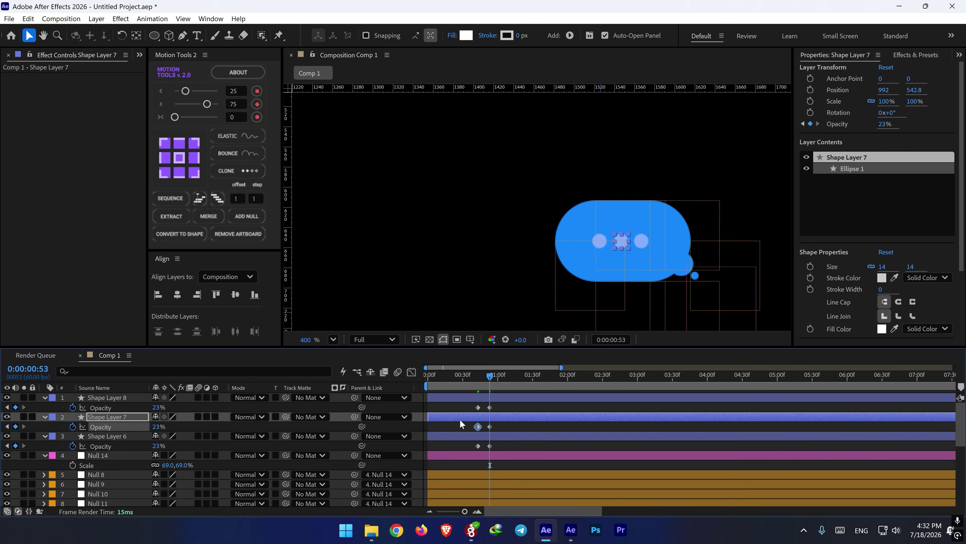
- Set the opacity of the two outer dots, Shape Layers 8 and 6, to 50% at 0:00:00:53
{"action": "left_click", "coordinate": [490, 408]}
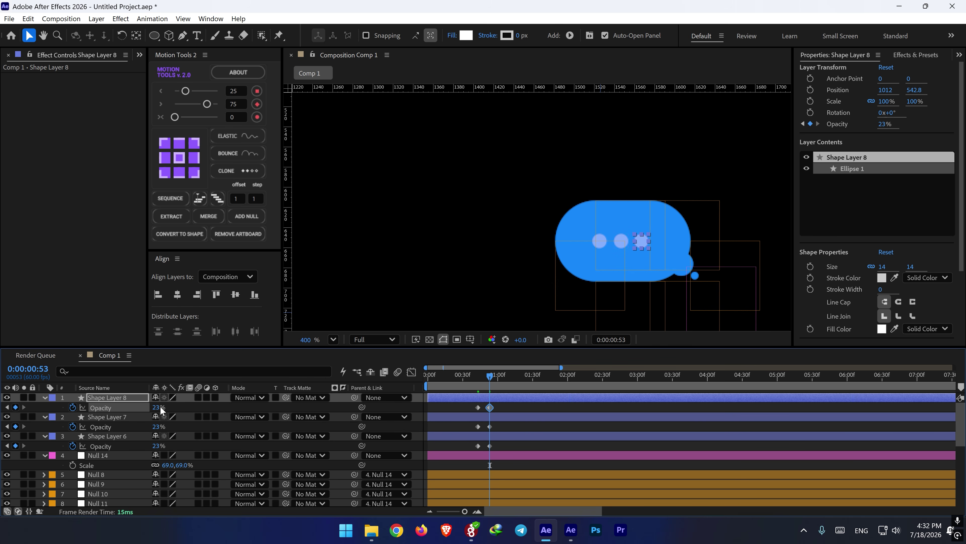
{"action": "left_click", "coordinate": [155, 446]}
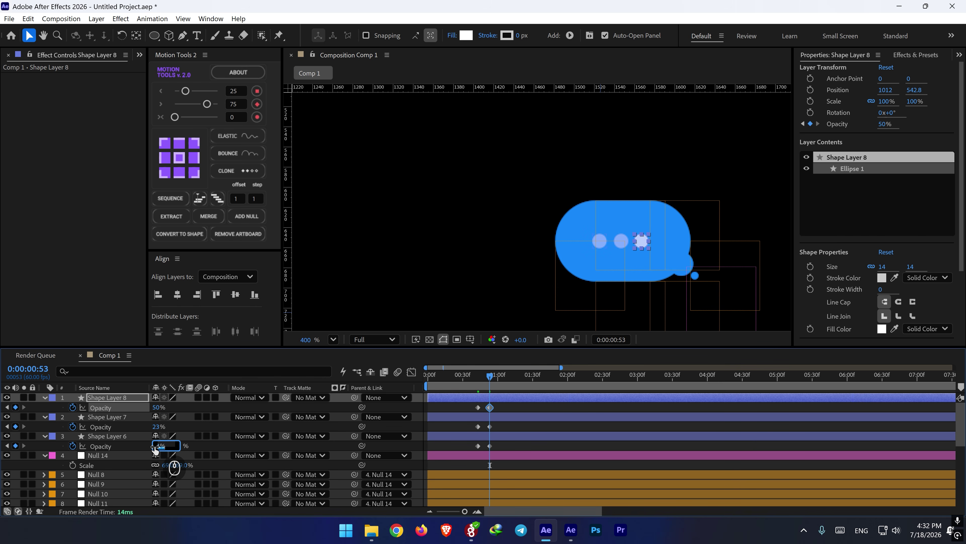
{"action": "type", "text": "50"}
{"action": "key", "text": "Return"}
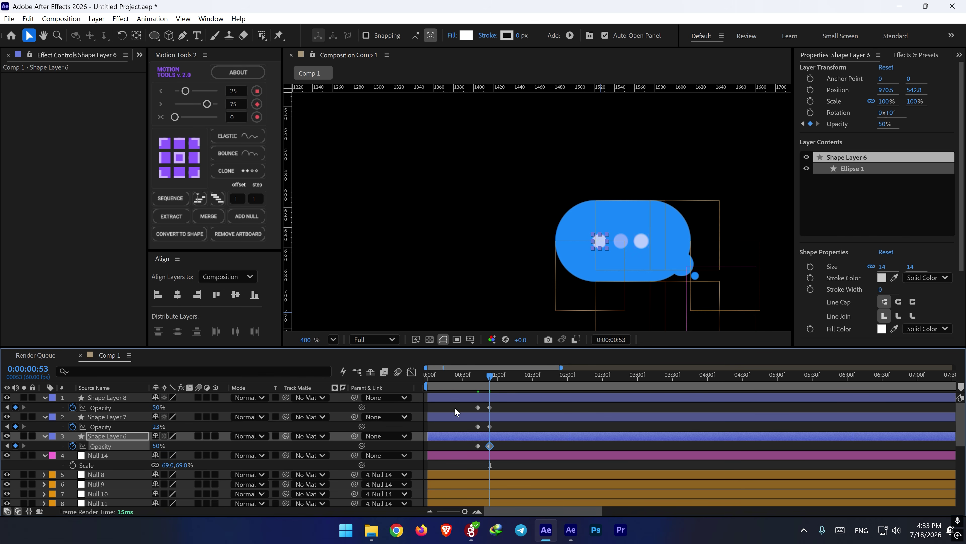
- Repeat the dots' 0:00:00:43 opacity keyframes at 0:00:01:03, then copy the three-keyframe pattern and paste it there
{"action": "left_click_drag", "start_coordinate": [486, 405], "coordinate": [471, 446]}
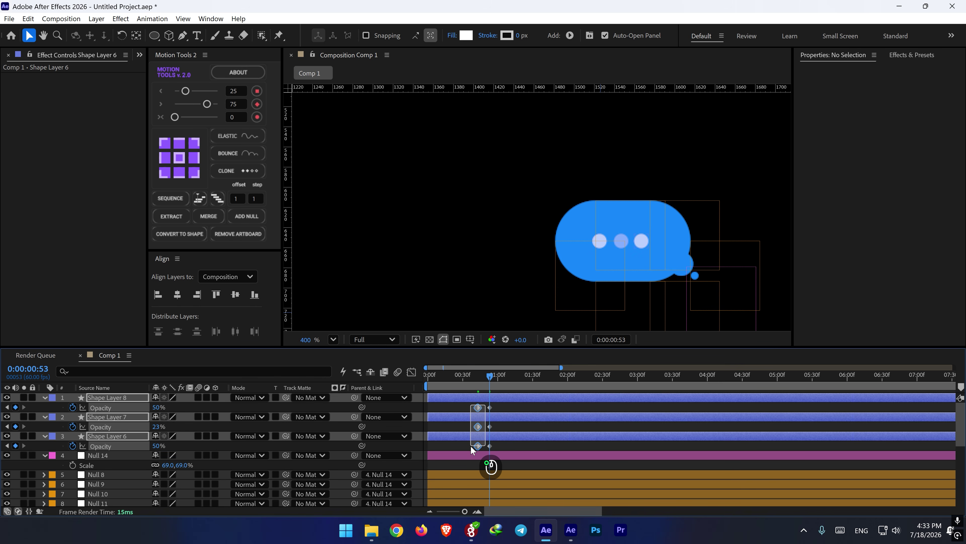
{"action": "left_click", "coordinate": [503, 384]}
{"action": "key", "text": "ctrl+v"}
{"action": "left_click_drag", "start_coordinate": [522, 405], "coordinate": [453, 449]}
{"action": "key", "text": "ctrl+c"}
{"action": "key", "text": "ctrl+v"}
- Paste the copied opacity pattern onto the three dots every 20 frames from 0:00:01:23 through 0:00:03:23
{"action": "left_click", "coordinate": [527, 382]}
{"action": "key", "text": "ctrl+v"}
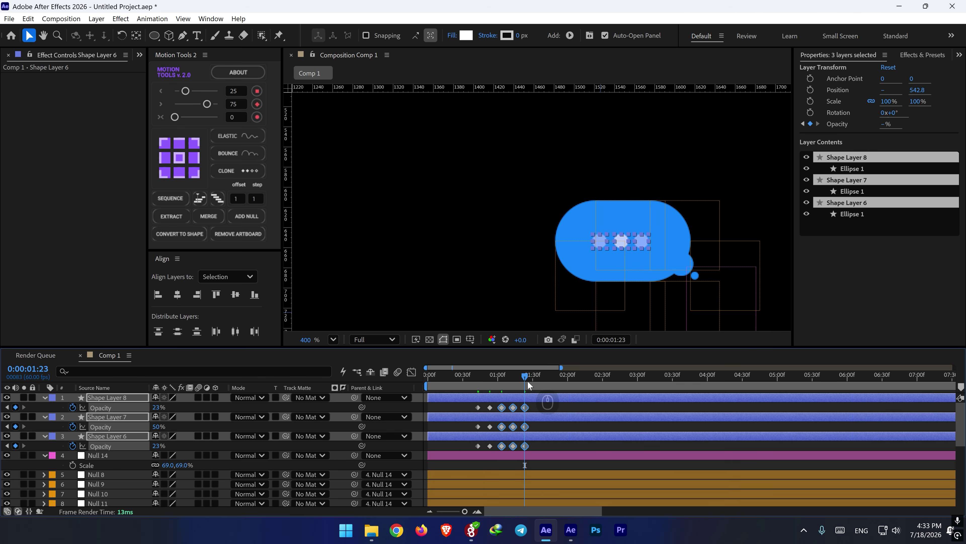
{"action": "left_click", "coordinate": [547, 382]}
{"action": "key", "text": "ctrl+v"}
{"action": "left_click", "coordinate": [571, 382]}
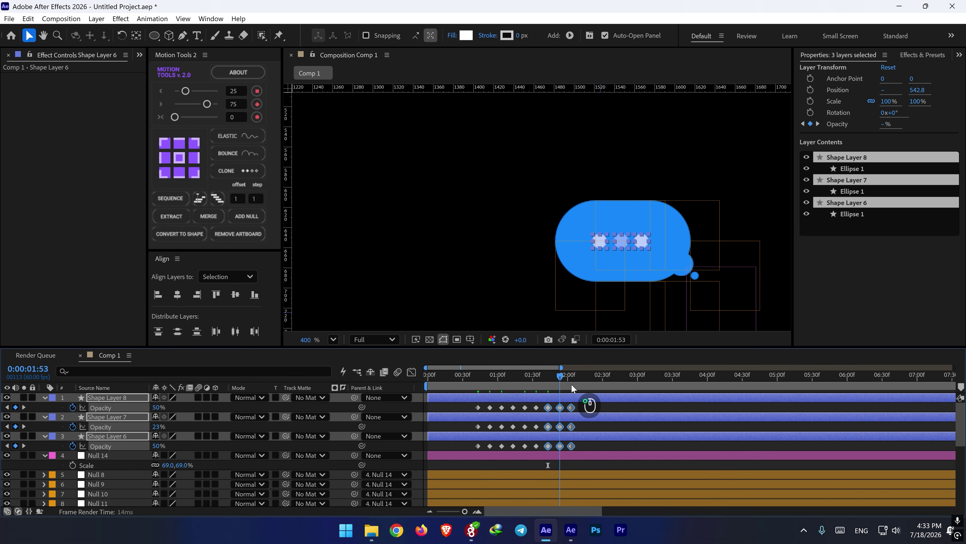
{"action": "key", "text": "ctrl+v"}
{"action": "left_click", "coordinate": [594, 382]}
{"action": "key", "text": "ctrl+v"}
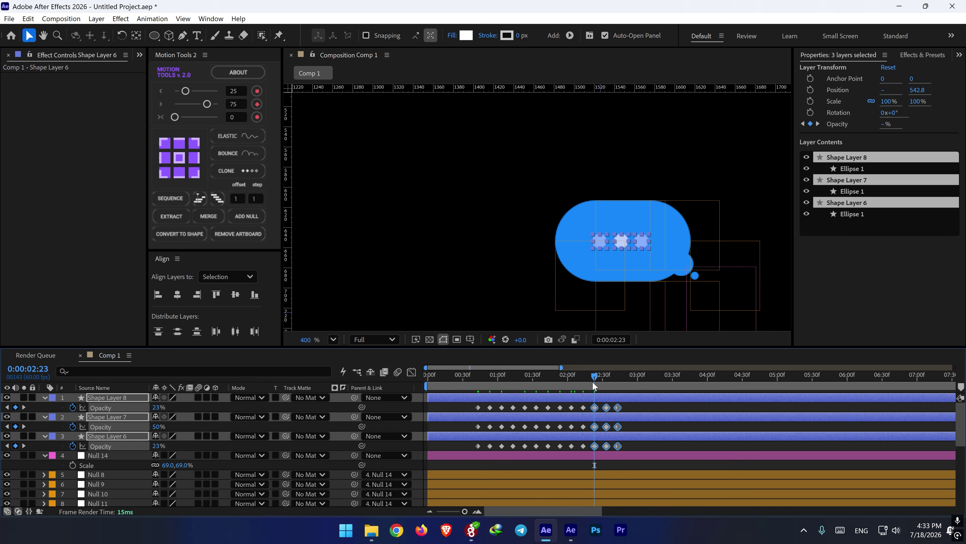
{"action": "left_click", "coordinate": [618, 382]}
{"action": "key", "text": "ctrl+v"}
{"action": "left_click", "coordinate": [641, 382]}
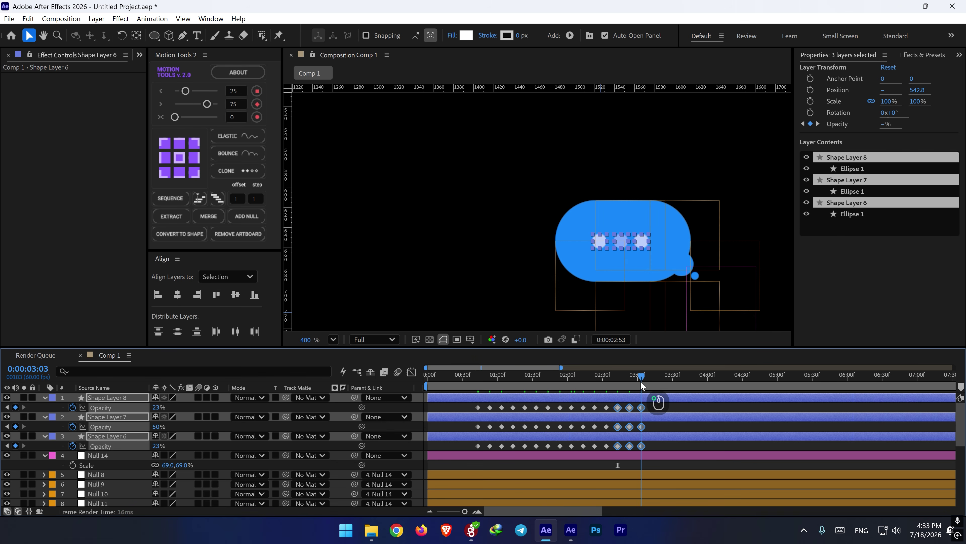
{"action": "key", "text": "ctrl+v"}
{"action": "left_click", "coordinate": [663, 382]}
{"action": "key", "text": "ctrl+v"}
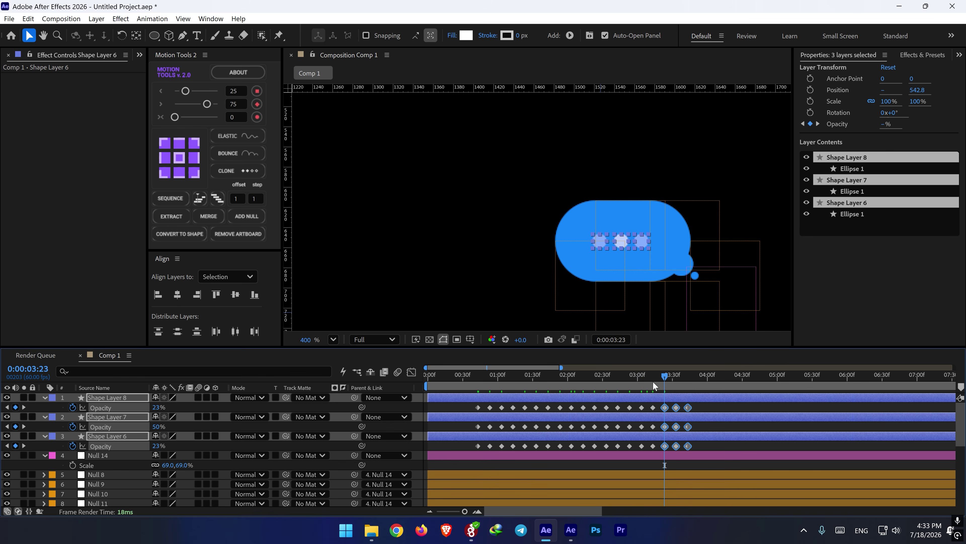
- Play back the typing-dot opacity loop from 0:00:00:41
{"action": "left_click_drag", "start_coordinate": [652, 381], "coordinate": [475, 385]}
{"action": "scroll", "coordinate": [502, 403], "scroll_direction": "down", "scroll_amount": 3}
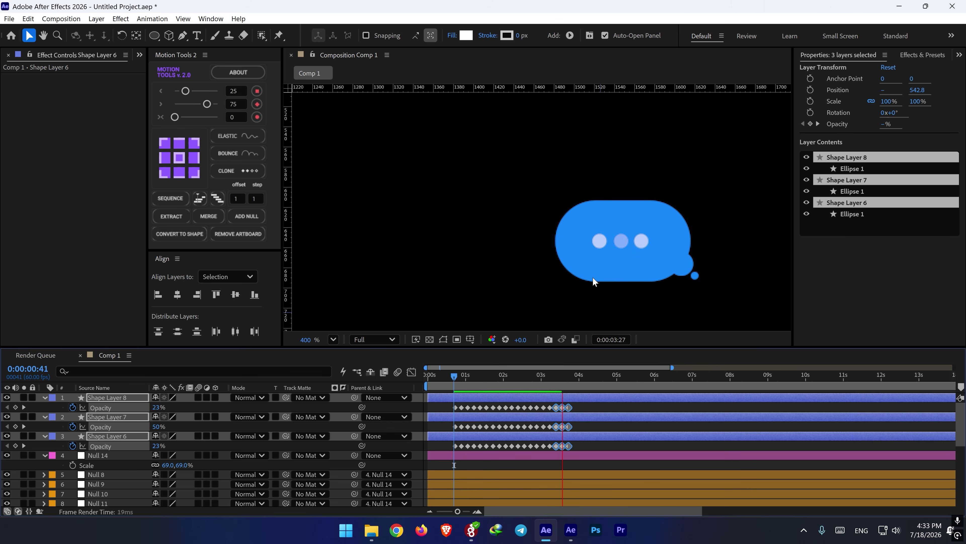
{"action": "key", "text": "space"}
- Give the three dot layers an orange label and collapse their properties
{"action": "left_click", "coordinate": [48, 398]}
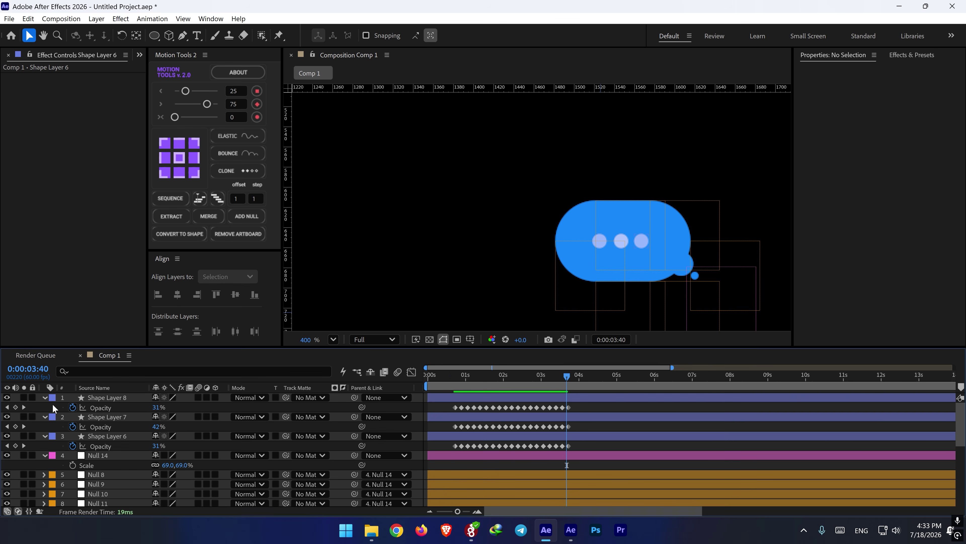
{"action": "left_click", "coordinate": [54, 438], "text": "shift"}
{"action": "left_click", "coordinate": [54, 439]}
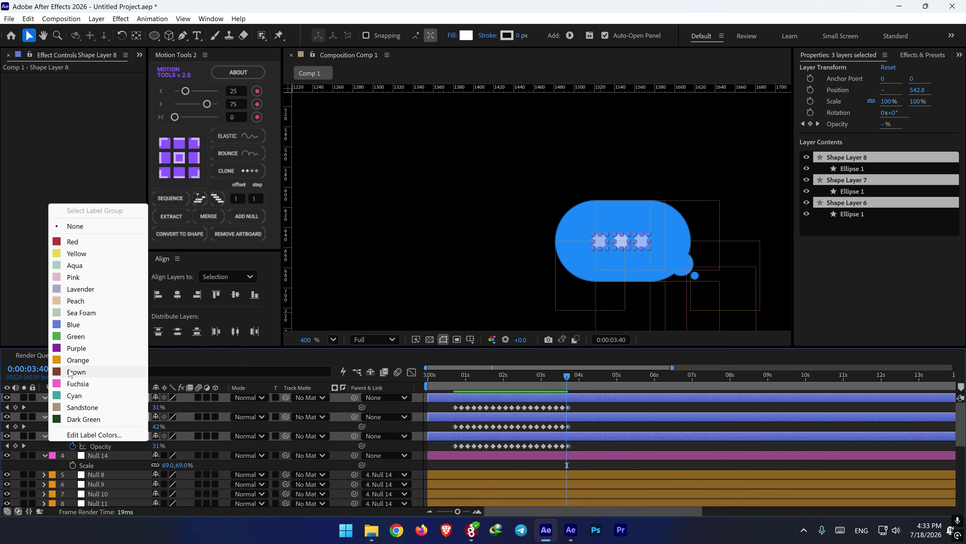
{"action": "left_click", "coordinate": [68, 360]}
{"action": "left_click", "coordinate": [45, 397]}
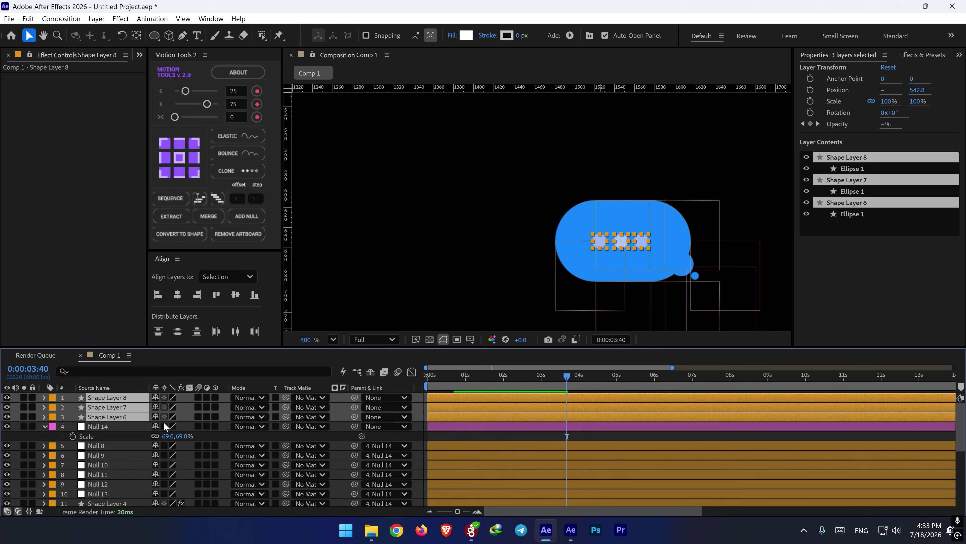
- Parent the three dot layers to Null 14 and show the whole composition
{"action": "mouse_move", "coordinate": [477, 376]}
{"action": "left_mouse_down"}
{"action": "mouse_move", "coordinate": [456, 377]}
{"action": "mouse_move", "coordinate": [468, 376]}
{"action": "left_mouse_up"}
{"action": "left_click_drag", "start_coordinate": [354, 417], "coordinate": [126, 427]}
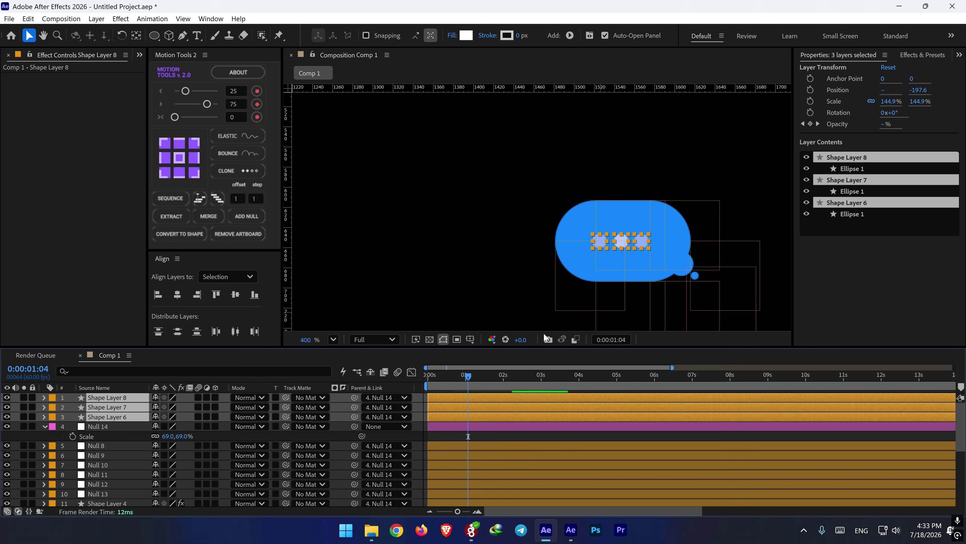
{"action": "key", "text": "slash"}
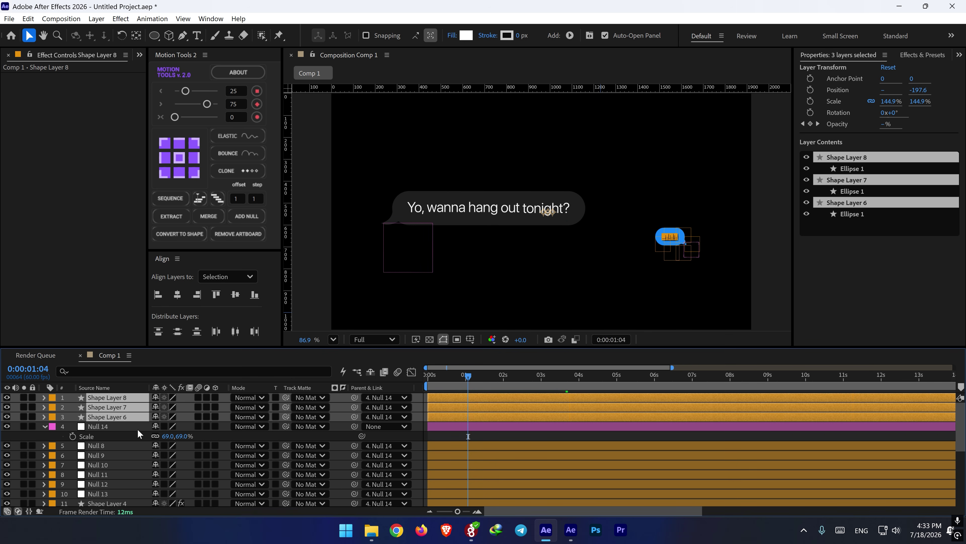
- Move Null 14 to the top of the layer stack and keyframe its scale and rotation at 0:00:01:07
{"action": "left_click_drag", "start_coordinate": [106, 428], "coordinate": [106, 394]}
{"action": "mouse_move", "coordinate": [458, 386]}
{"action": "left_mouse_down"}
{"action": "mouse_move", "coordinate": [447, 387]}
{"action": "mouse_move", "coordinate": [470, 386]}
{"action": "left_mouse_up"}
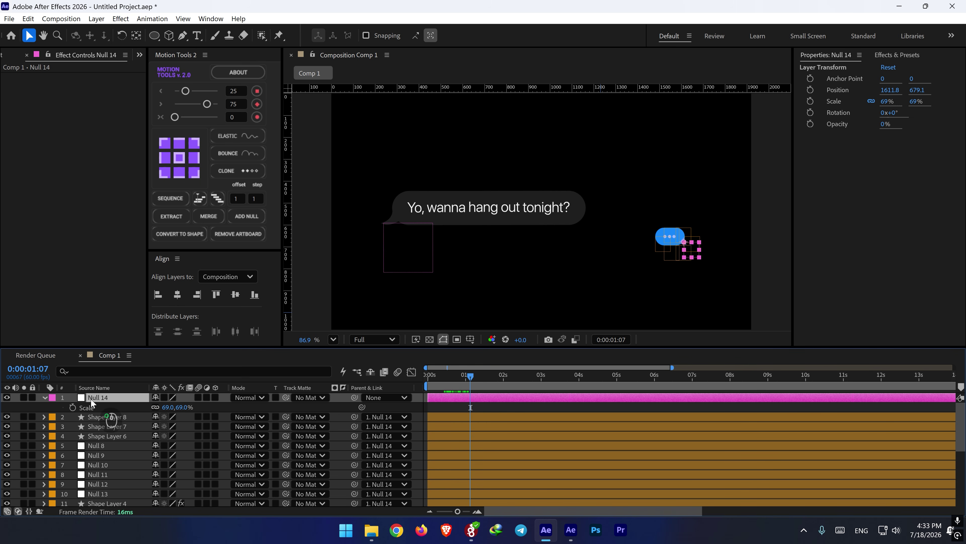
{"action": "left_click", "coordinate": [72, 408]}
{"action": "key", "text": "shift+s"}
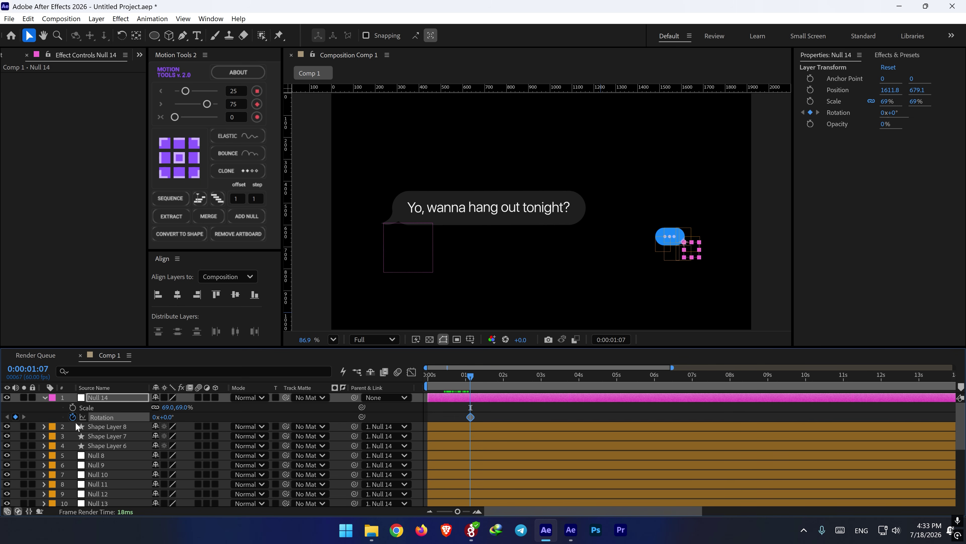
{"action": "left_click", "coordinate": [73, 408]}
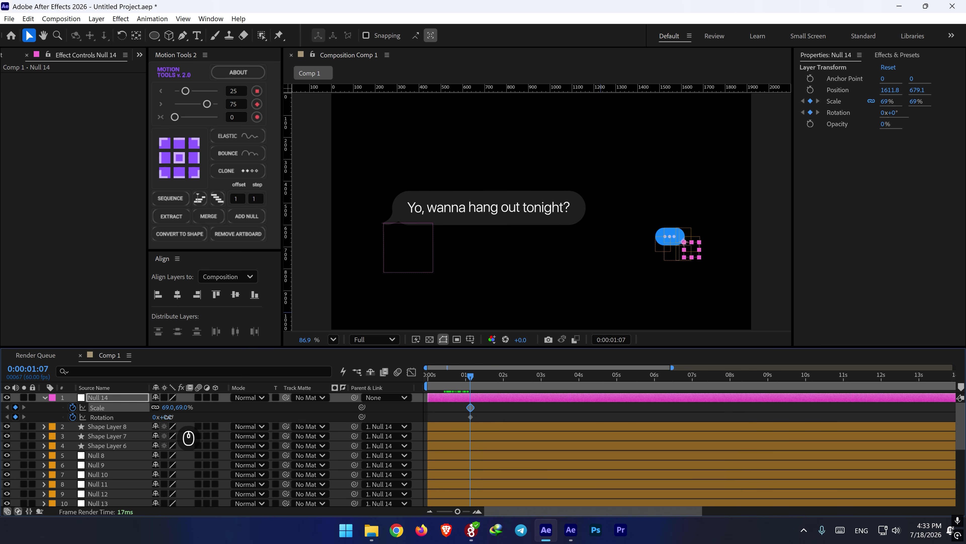
- Shift Null 14's keyframes to about 1.5 seconds, then set rotation to -66° and scale to 0% at 0:00:01:07
{"action": "left_click", "coordinate": [169, 416]}
{"action": "mouse_move", "coordinate": [477, 405]}
{"action": "left_mouse_down"}
{"action": "mouse_move", "coordinate": [467, 417]}
{"action": "mouse_move", "coordinate": [485, 417]}
{"action": "left_mouse_up"}
{"action": "left_click", "coordinate": [478, 407]}
{"action": "left_click", "coordinate": [172, 417]}
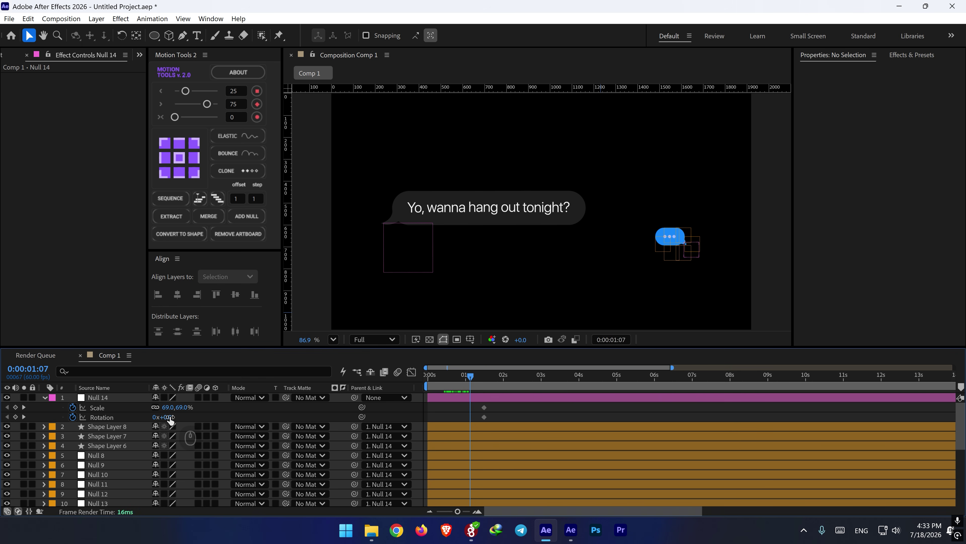
{"action": "left_click_drag", "start_coordinate": [170, 418], "coordinate": [133, 417]}
{"action": "left_click", "coordinate": [183, 407]}
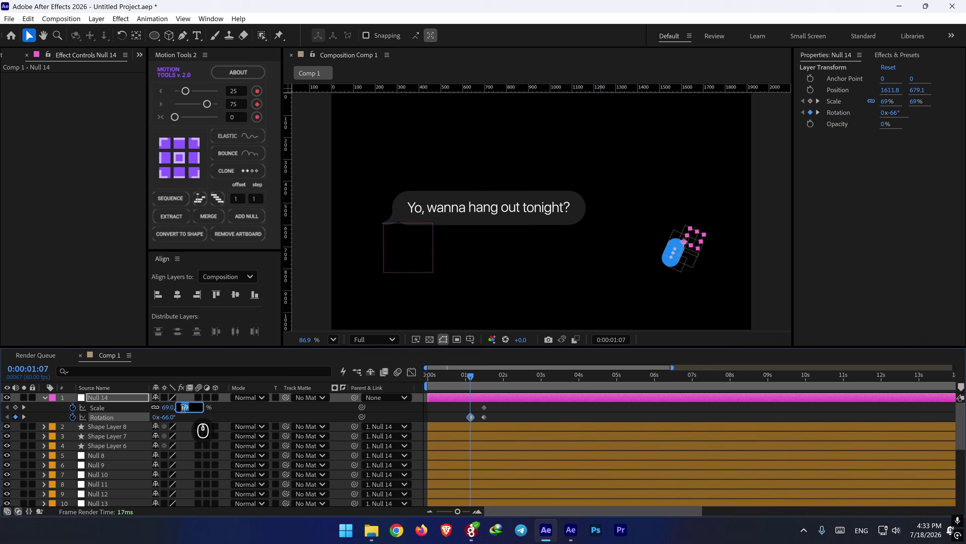
{"action": "type", "text": "0"}
{"action": "key", "text": "Return"}
- Apply the Elastic expression to Null 14's scale and rotation keyframes and preview the blue bubble's pop-in
{"action": "left_click_drag", "start_coordinate": [499, 406], "coordinate": [468, 418]}
{"action": "left_click", "coordinate": [237, 136]}
{"action": "left_click", "coordinate": [466, 379]}
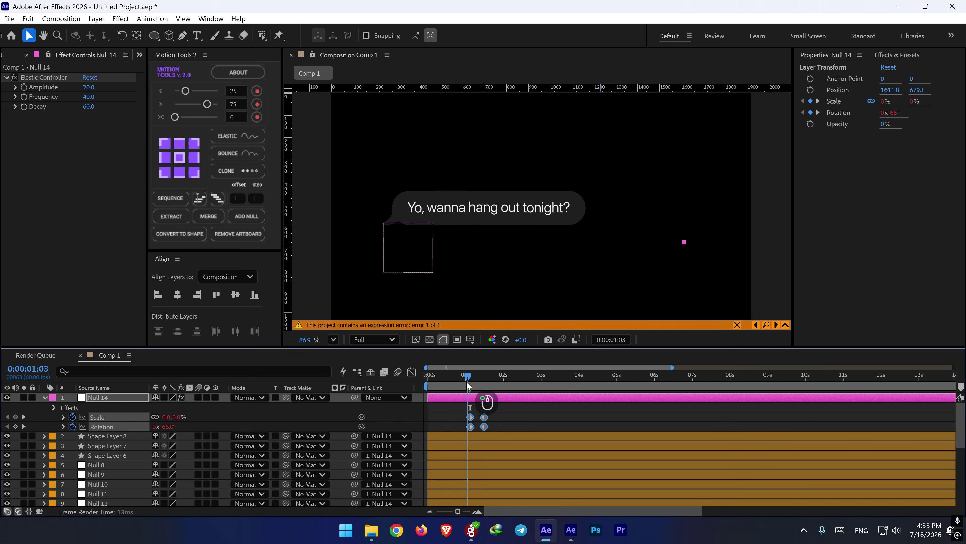
{"action": "key", "text": "space"}
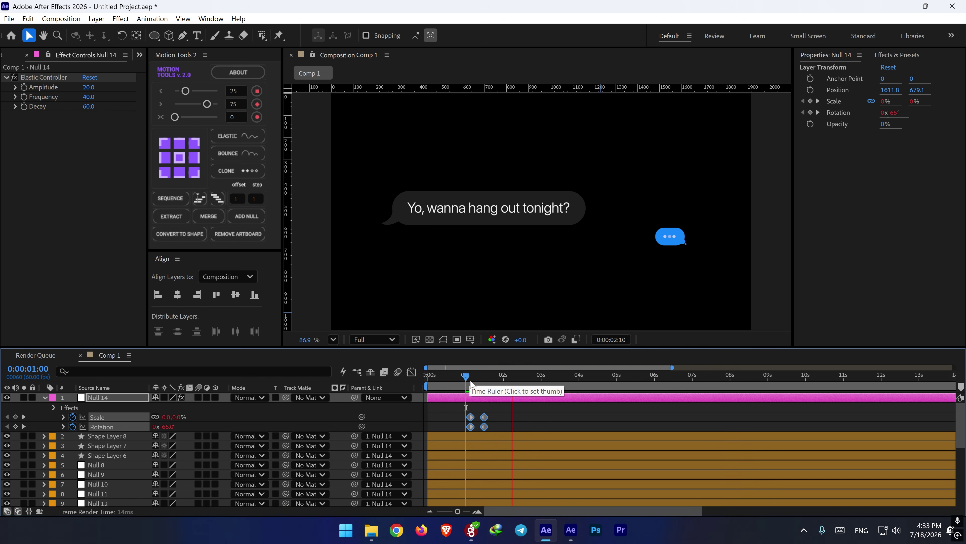
{"action": "key", "text": "space"}
- Play back both chat bubbles' animation from 0:00:00:43 and again from the start of the composition
{"action": "left_click_drag", "start_coordinate": [465, 380], "coordinate": [455, 381]}
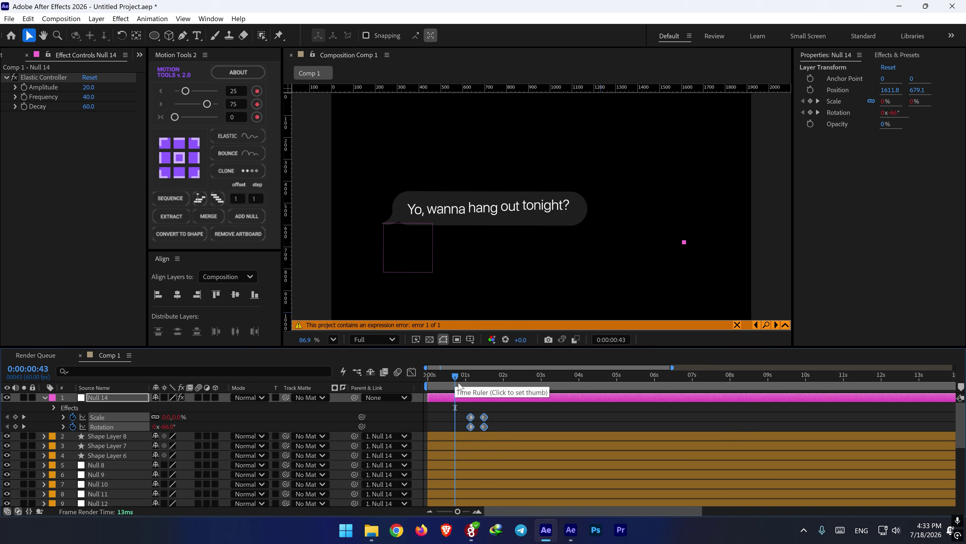
{"action": "key", "text": "space"}
{"action": "key", "text": "space"}
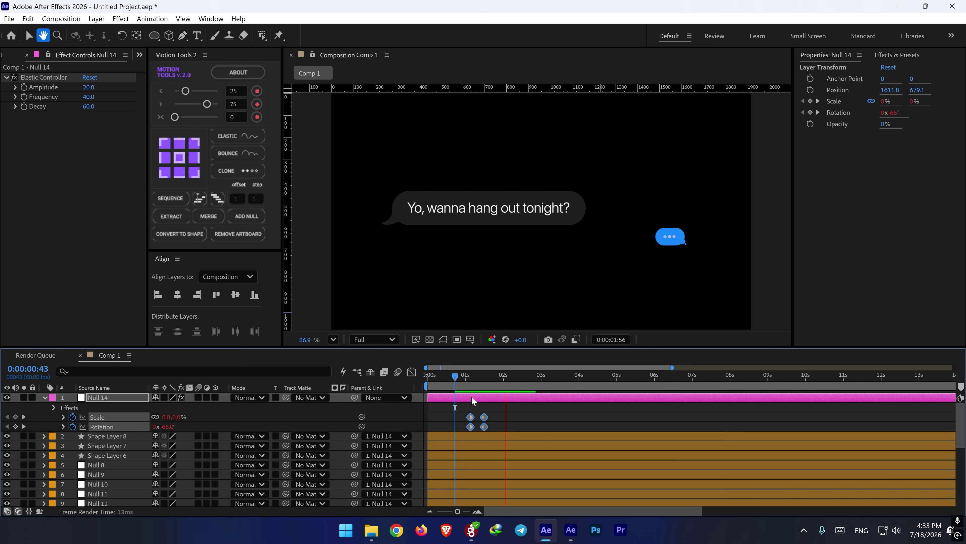
{"action": "left_click_drag", "start_coordinate": [443, 380], "coordinate": [425, 380]}
{"action": "key", "text": "space"}
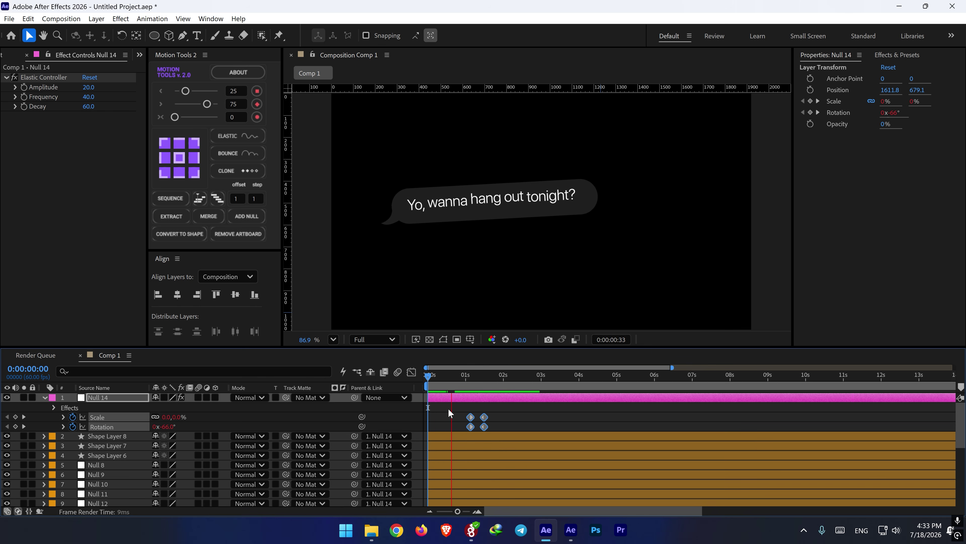
{"action": "key", "text": "space"}
- Move Null 14's ending scale and rotation keyframes slightly earlier to shorten the pop-in, and play it back
{"action": "left_click_drag", "start_coordinate": [455, 381], "coordinate": [459, 382]}
{"action": "left_click_drag", "start_coordinate": [482, 415], "coordinate": [480, 415]}
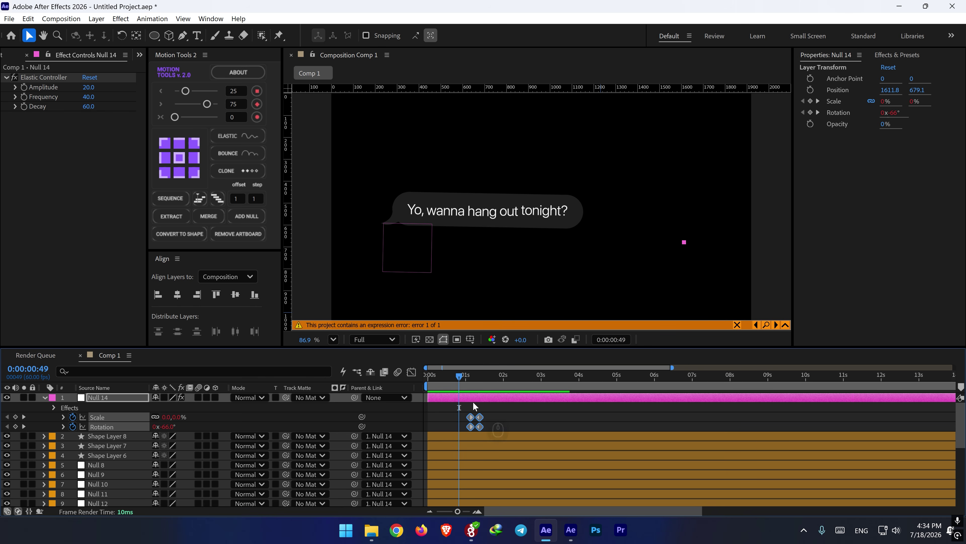
{"action": "mouse_move", "coordinate": [454, 376]}
{"action": "left_mouse_down"}
{"action": "mouse_move", "coordinate": [521, 381]}
{"action": "mouse_move", "coordinate": [454, 379]}
{"action": "left_mouse_up"}
{"action": "key", "text": "space"}
{"action": "key", "text": "space"}
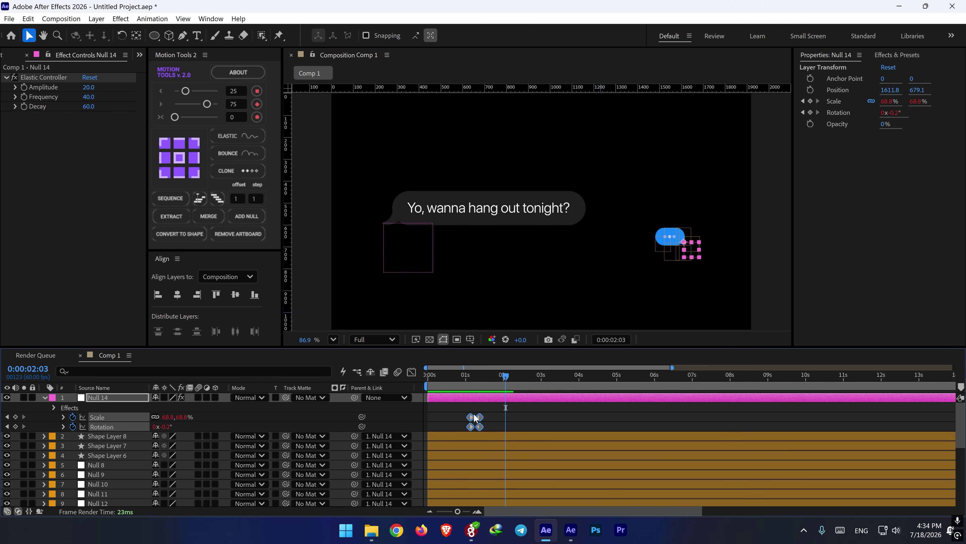
- Shift all of Null 14's scale and rotation keyframes earlier, starting just before the 1-second mark, and preview the timing
{"action": "left_click_drag", "start_coordinate": [475, 418], "coordinate": [467, 417]}
{"action": "left_click", "coordinate": [447, 380]}
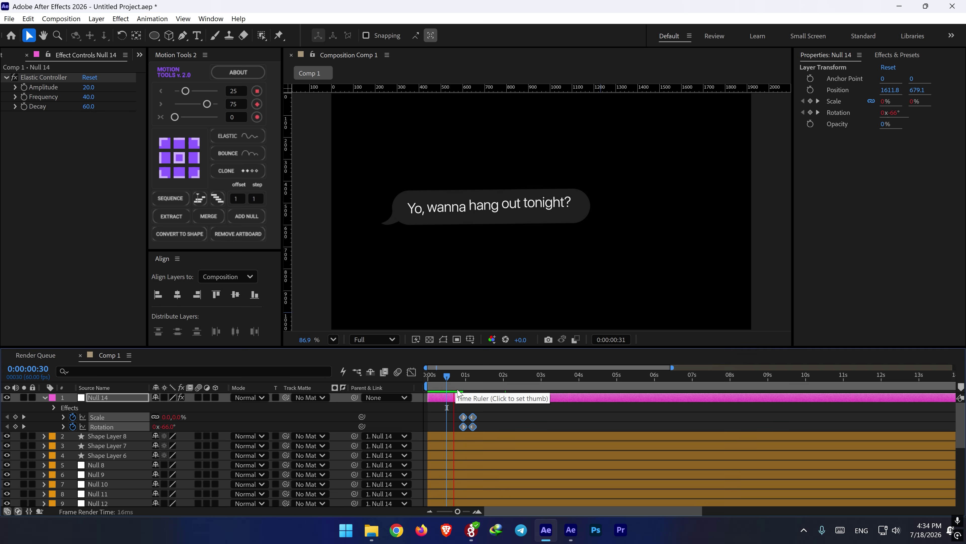
{"action": "left_click", "coordinate": [452, 380]}
{"action": "key", "text": "space"}
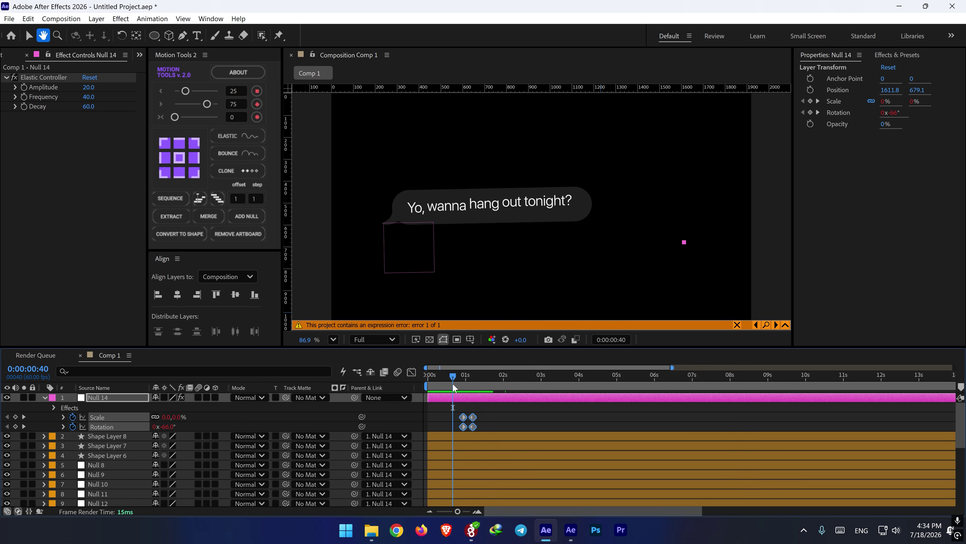
{"action": "left_click", "coordinate": [459, 406]}
{"action": "key", "text": "space"}
{"action": "left_click_drag", "start_coordinate": [490, 380], "coordinate": [491, 380]}
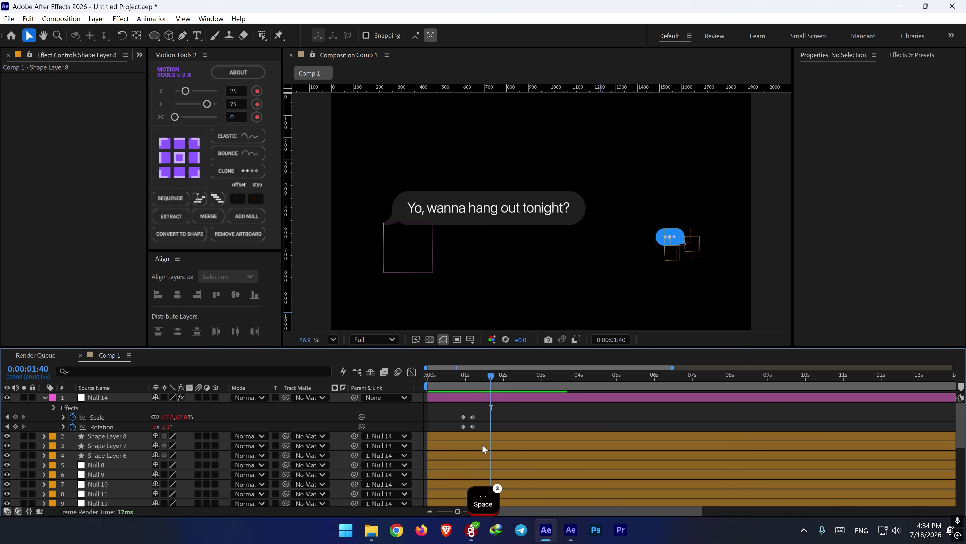
- Add a scale keyframe to Null 14 at 0:00:01:40 and set its scale to 100% at 0:00:01:50
{"action": "left_click", "coordinate": [490, 435]}
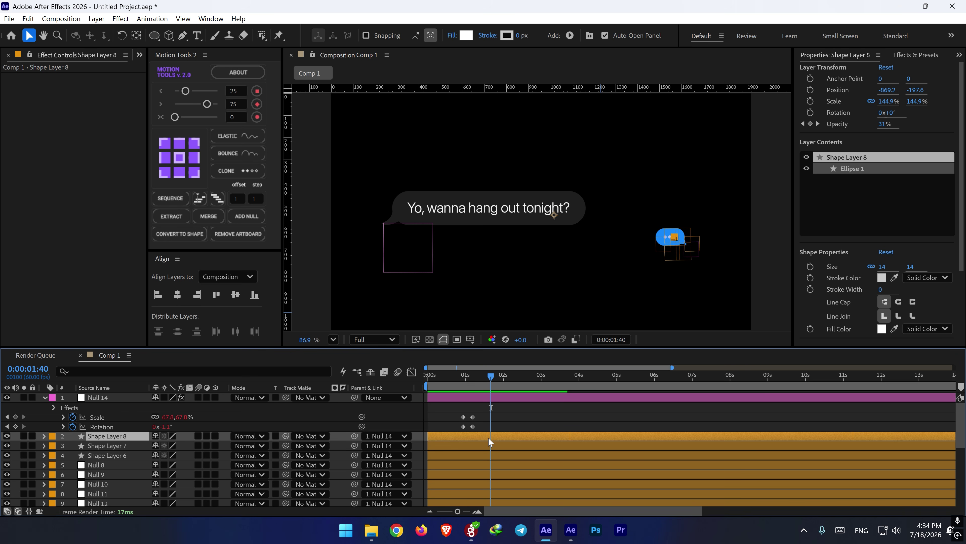
{"action": "left_click", "coordinate": [15, 417]}
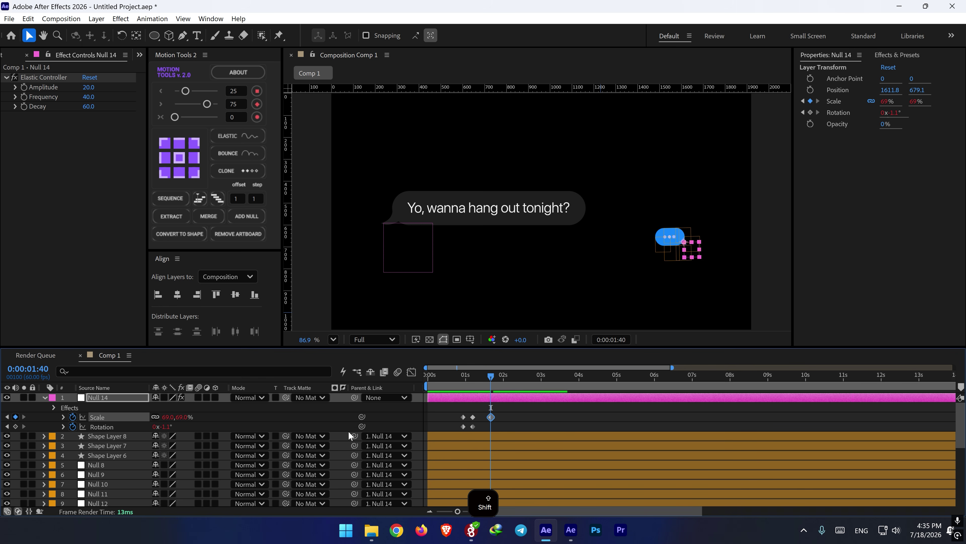
{"action": "key", "text": "shift+Page_Down"}
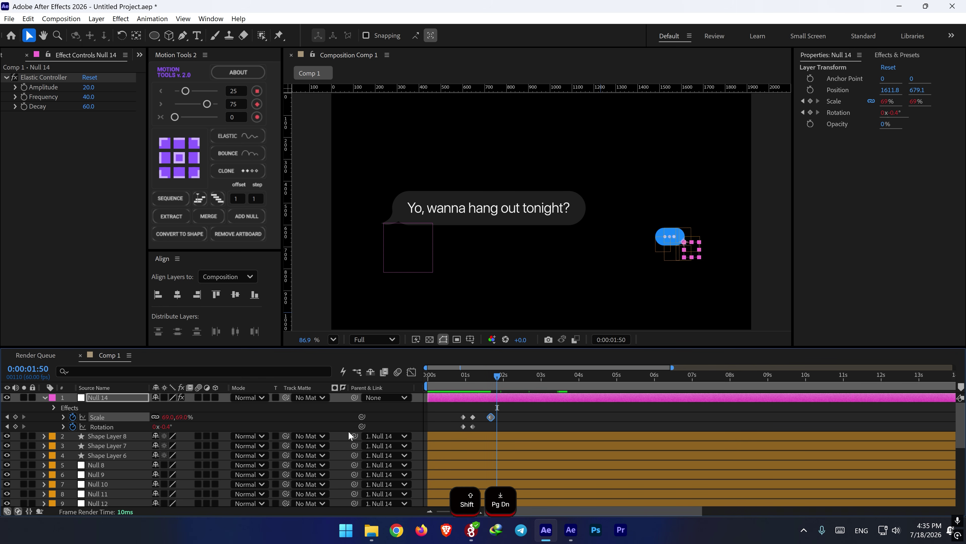
{"action": "left_click", "coordinate": [183, 417]}
{"action": "type", "text": "100"}
{"action": "key", "text": "Return"}
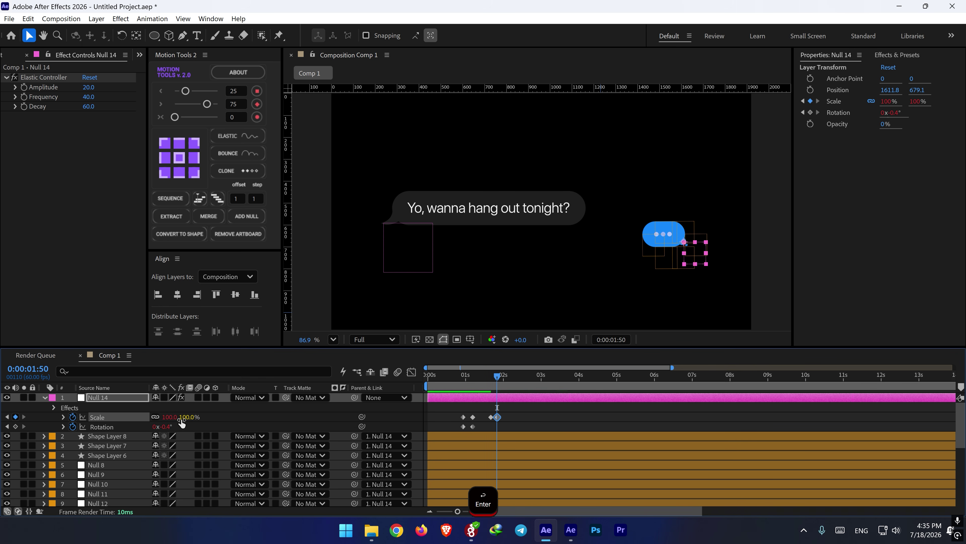
- Keyframe the positions of Null 10, Null 11 and Null 12 at 0:00:01:40, and shift them left at 0:00:01:50 to stretch the blue bubble
{"action": "left_click", "coordinate": [491, 438]}
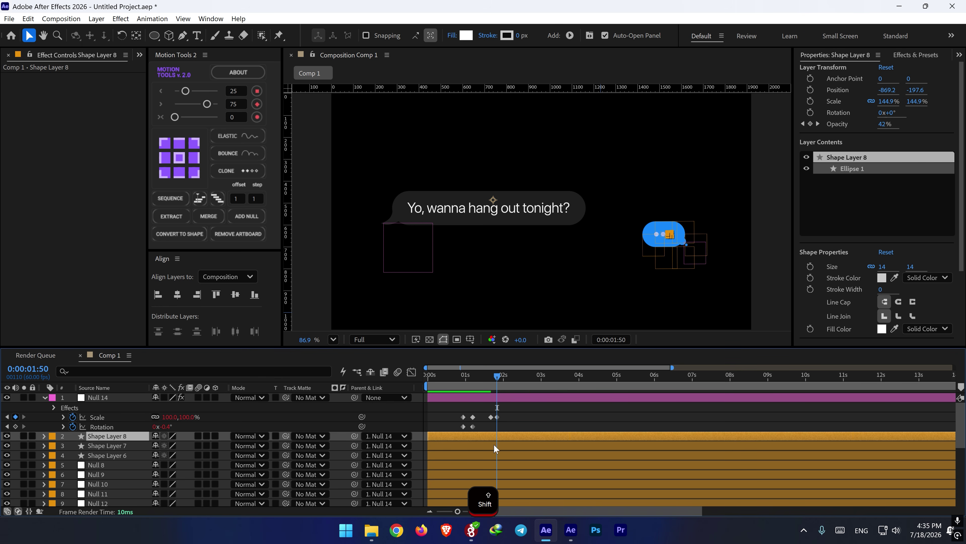
{"action": "left_click", "coordinate": [493, 464]}
{"action": "scroll", "coordinate": [648, 243], "scroll_direction": "up", "scroll_amount": 1}
{"action": "left_click", "coordinate": [657, 218]}
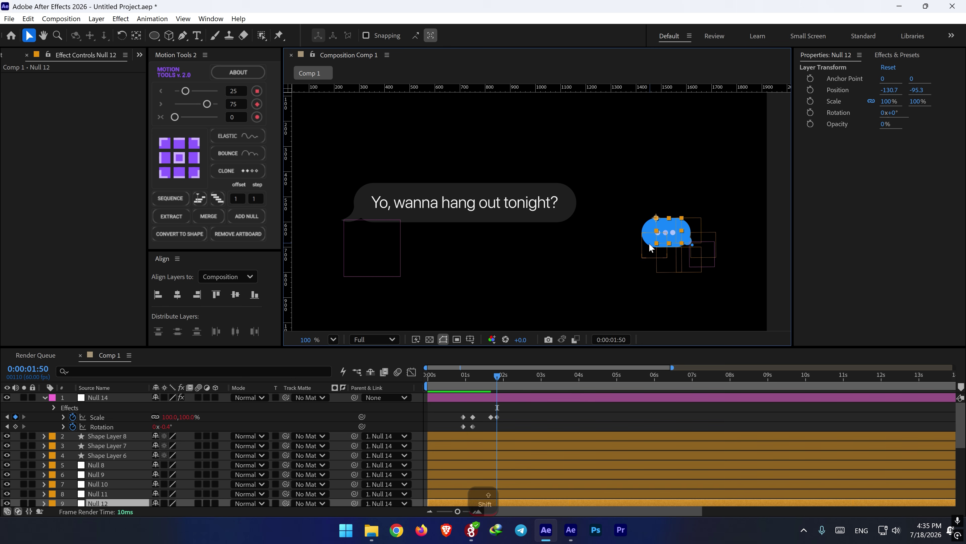
{"action": "left_click", "coordinate": [642, 233], "text": "shift"}
{"action": "left_click", "coordinate": [656, 248], "text": "shift"}
{"action": "scroll", "coordinate": [482, 432], "scroll_direction": "down", "scroll_amount": 2}
{"action": "scroll", "coordinate": [482, 432], "scroll_direction": "up", "scroll_amount": 2}
{"action": "left_click", "coordinate": [490, 381]}
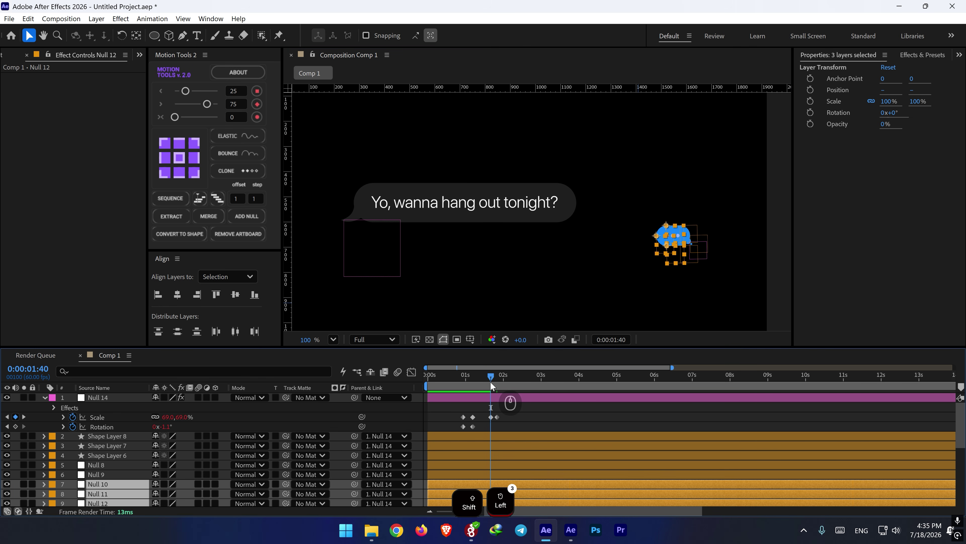
{"action": "key", "text": "p"}
{"action": "left_click", "coordinate": [73, 473]}
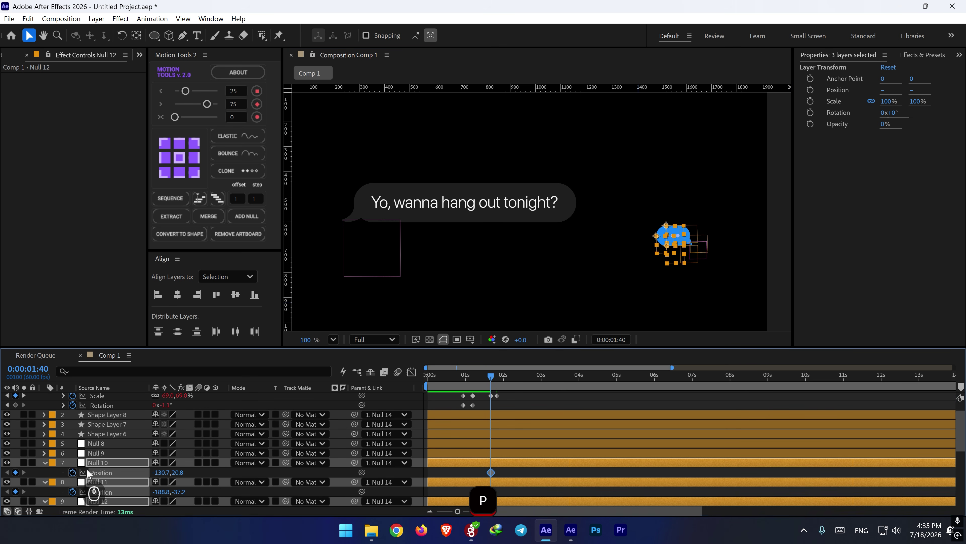
{"action": "left_click", "coordinate": [500, 380], "text": "shift"}
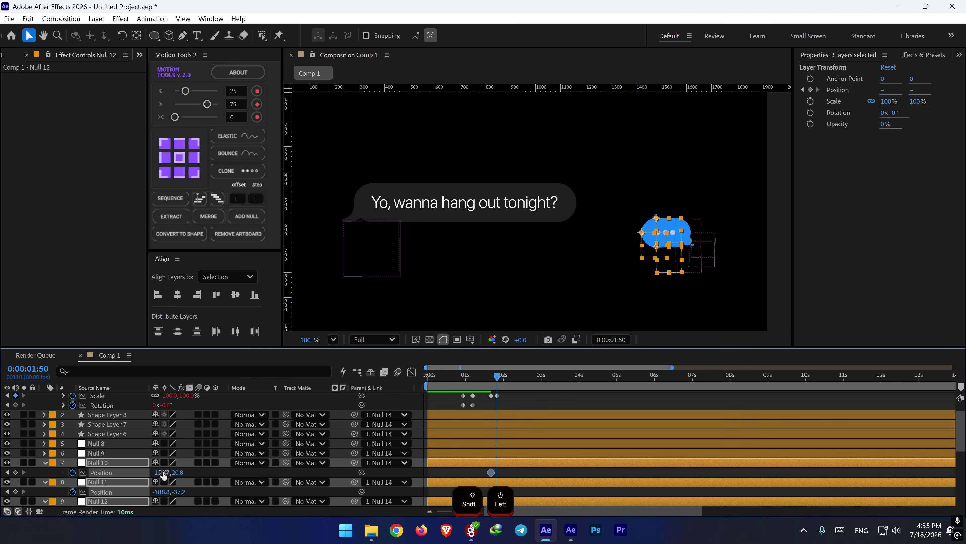
{"action": "left_click_drag", "start_coordinate": [162, 472], "coordinate": [1, 491]}
- Add the copied text "Yeah, why not?" as a new text layer and place it over the blue bubble at 1225, 658
{"action": "key", "text": "alt+Tab"}
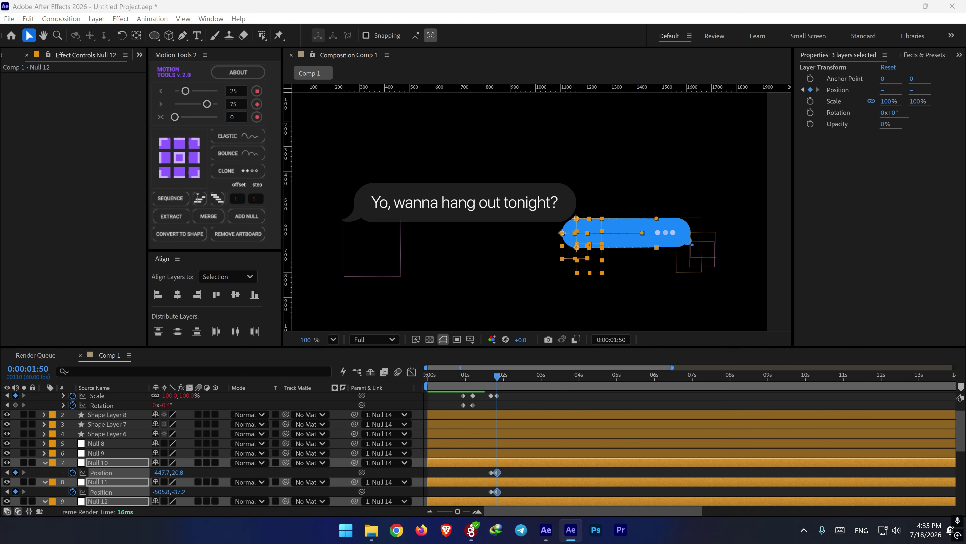
{"action": "key", "text": "ctrl+c"}
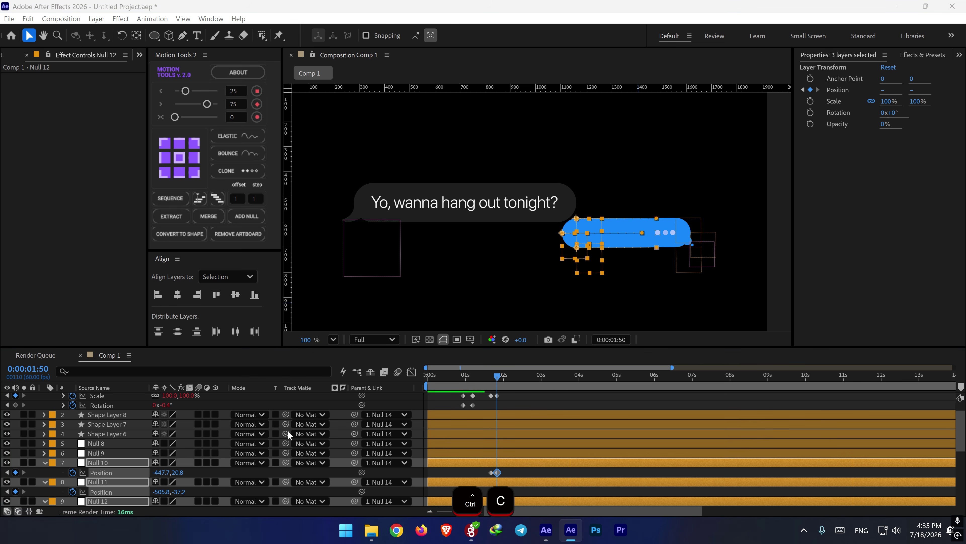
{"action": "left_click", "coordinate": [515, 399]}
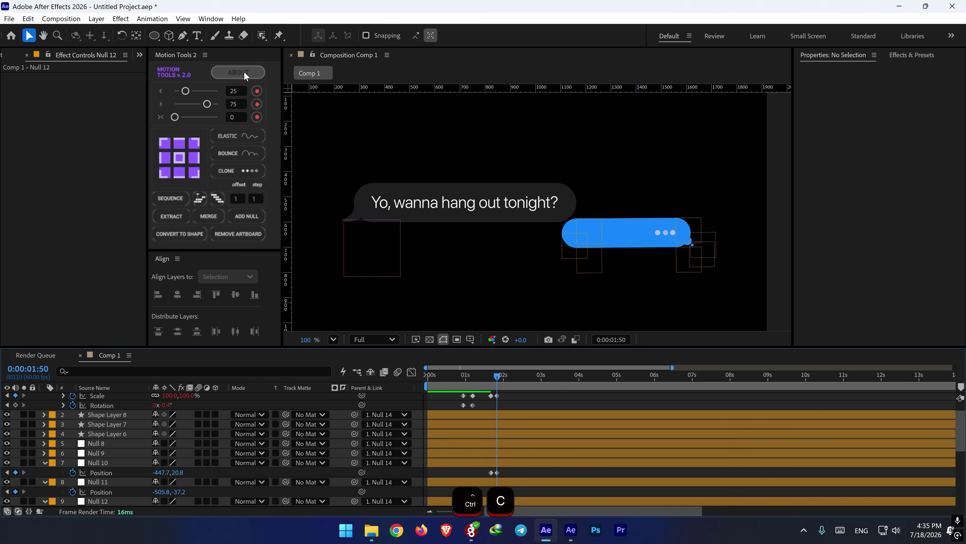
{"action": "left_click", "coordinate": [196, 36]}
{"action": "left_click", "coordinate": [595, 230]}
{"action": "key", "text": "ctrl+v"}
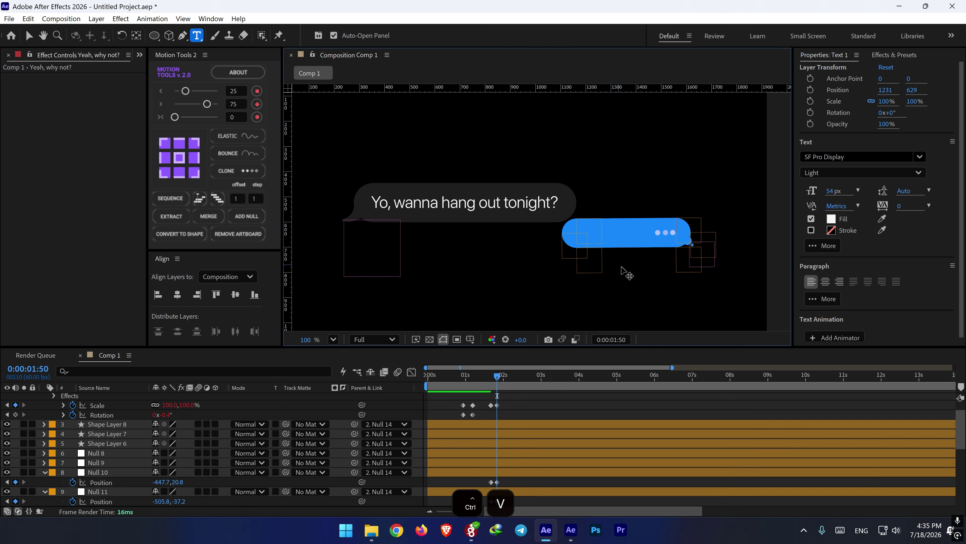
{"action": "mouse_move", "coordinate": [640, 258]}
{"action": "left_mouse_down"}
{"action": "mouse_move", "coordinate": [629, 268]}
{"action": "mouse_move", "coordinate": [640, 268]}
{"action": "left_mouse_up"}
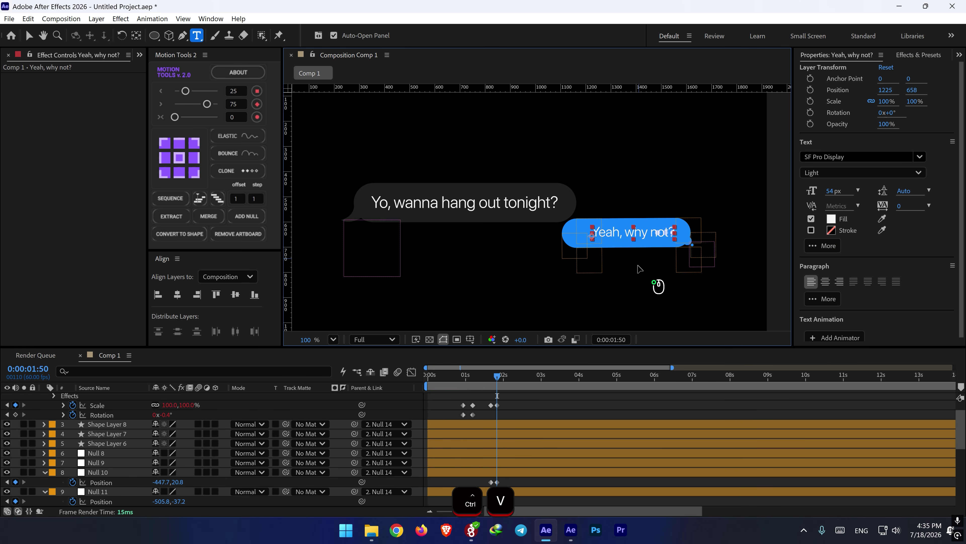
- Shorten the stretched bubble by moving Nulls 10–12 right at 0:00:01:50, Null 10 to -375.7, 20.8, and apply Elastic to their position keyframes
{"action": "scroll", "coordinate": [507, 479], "scroll_direction": "down", "scroll_amount": 2}
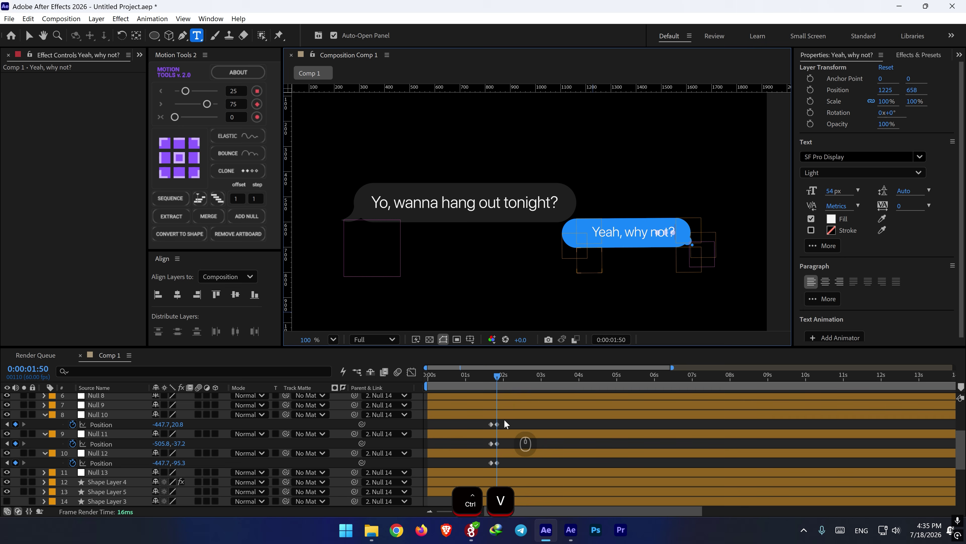
{"action": "left_click_drag", "start_coordinate": [502, 416], "coordinate": [499, 461]}
{"action": "key", "text": "ctrl+z"}
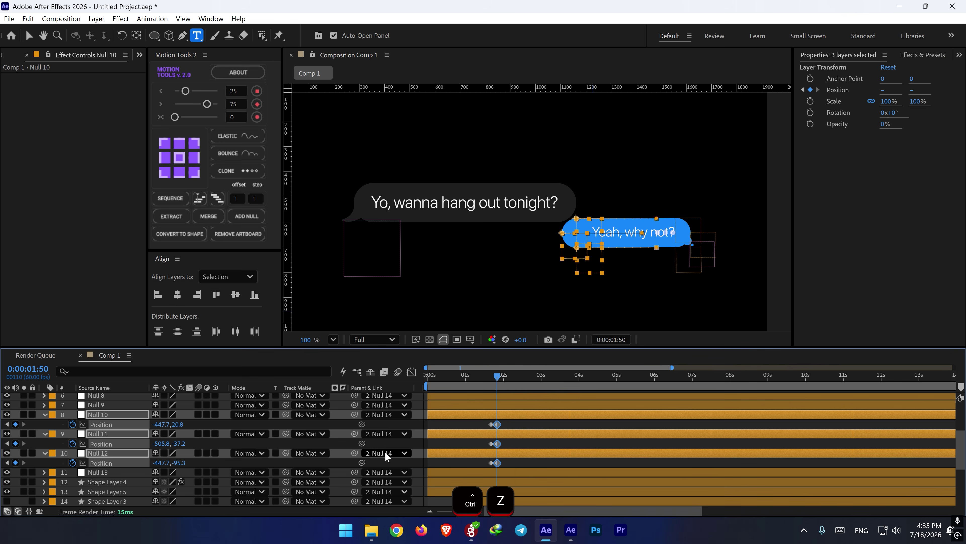
{"action": "left_click_drag", "start_coordinate": [162, 426], "coordinate": [203, 425]}
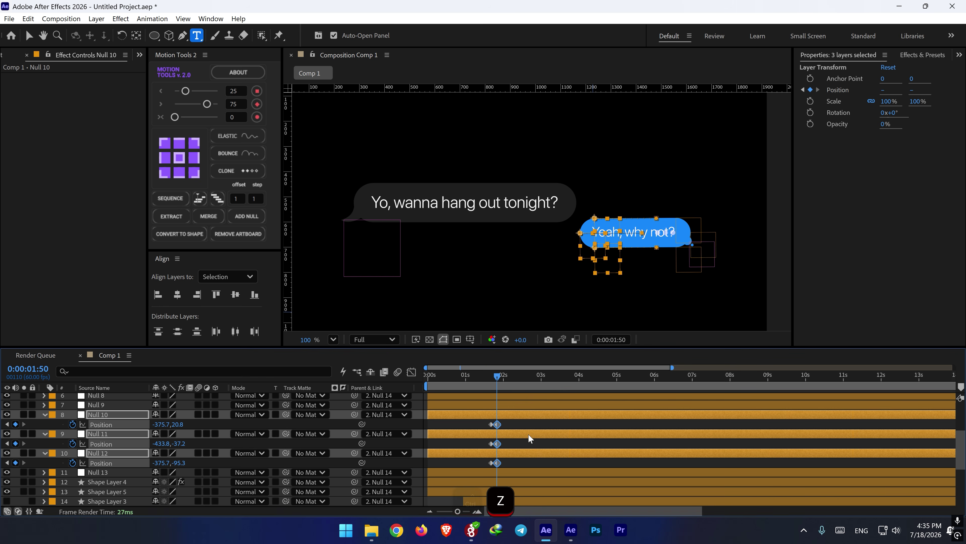
{"action": "left_click_drag", "start_coordinate": [511, 423], "coordinate": [482, 463]}
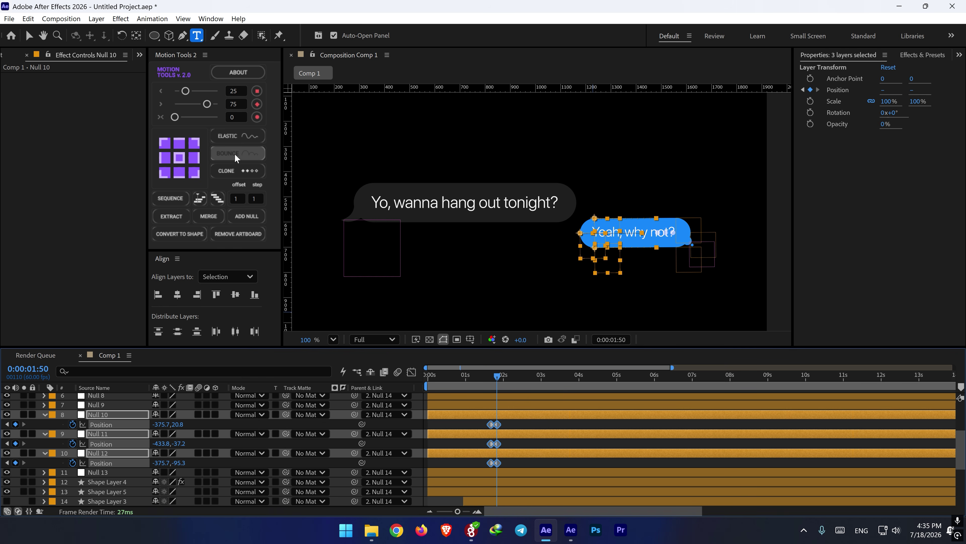
{"action": "left_click", "coordinate": [238, 136]}
- Hide the "Yeah, why not?" text layer
{"action": "scroll", "coordinate": [152, 411], "scroll_direction": "up", "scroll_amount": 3}
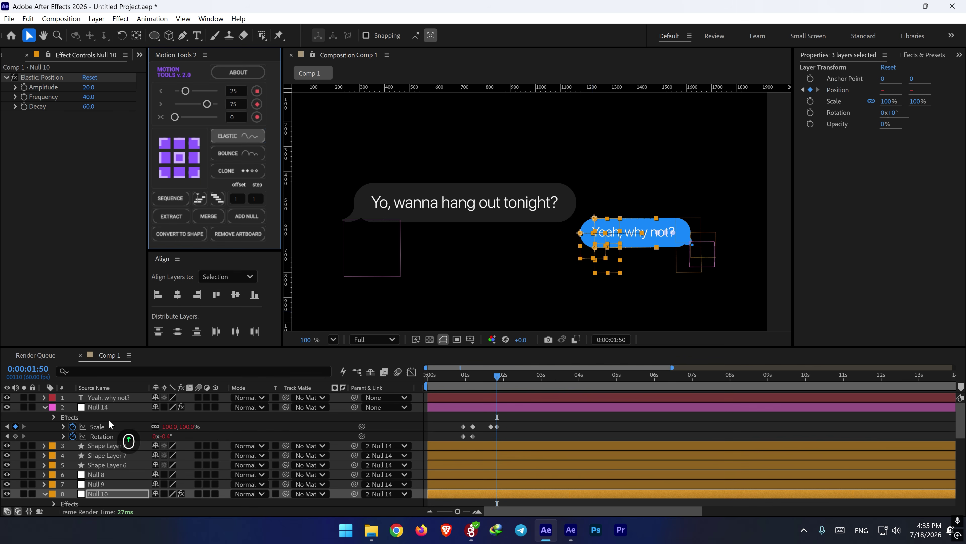
{"action": "left_click", "coordinate": [96, 398]}
{"action": "key", "text": "v"}
{"action": "left_click", "coordinate": [7, 397]}
- Play back the blue bubble's stretch animation from 0:00:01:28 and again from 0:00:01:40
{"action": "left_click", "coordinate": [484, 386]}
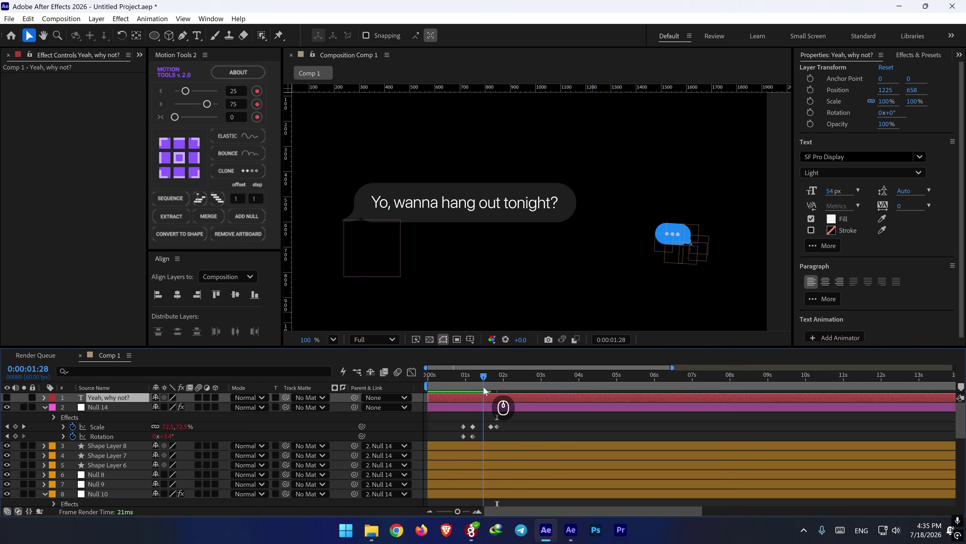
{"action": "key", "text": "space"}
{"action": "key", "text": "space"}
{"action": "key", "text": "space"}
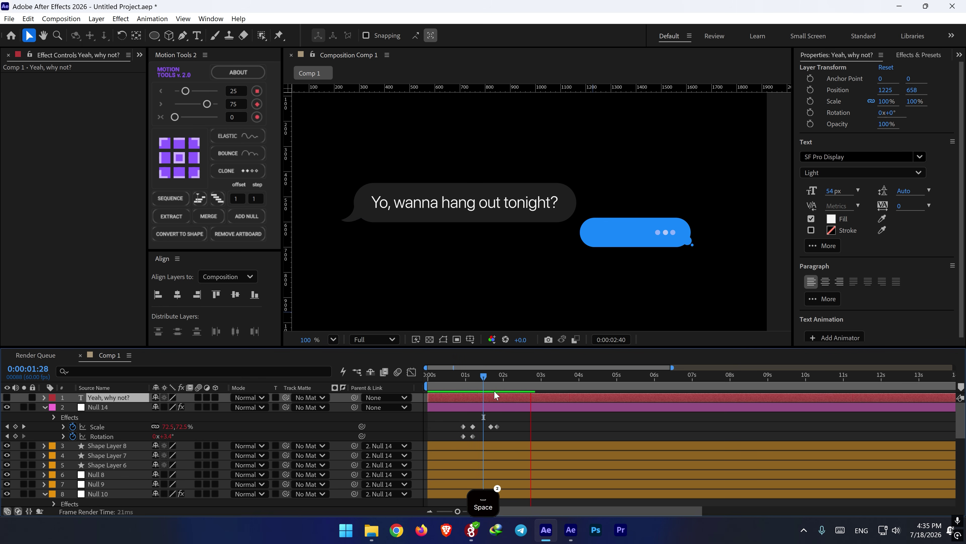
{"action": "left_click", "coordinate": [490, 381]}
{"action": "key", "text": "space"}
{"action": "key", "text": "space"}
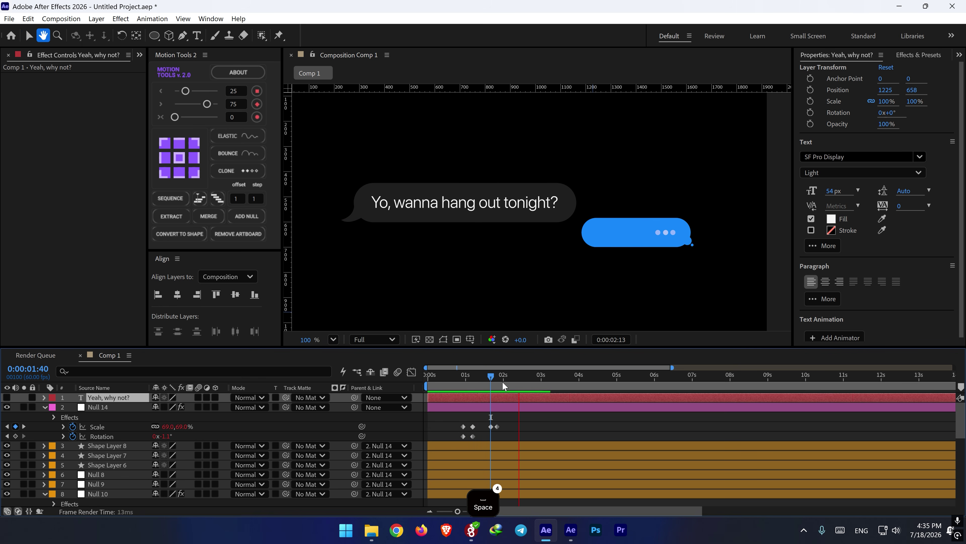
{"action": "left_click_drag", "start_coordinate": [490, 383], "coordinate": [492, 382]}
{"action": "left_click", "coordinate": [492, 382]}
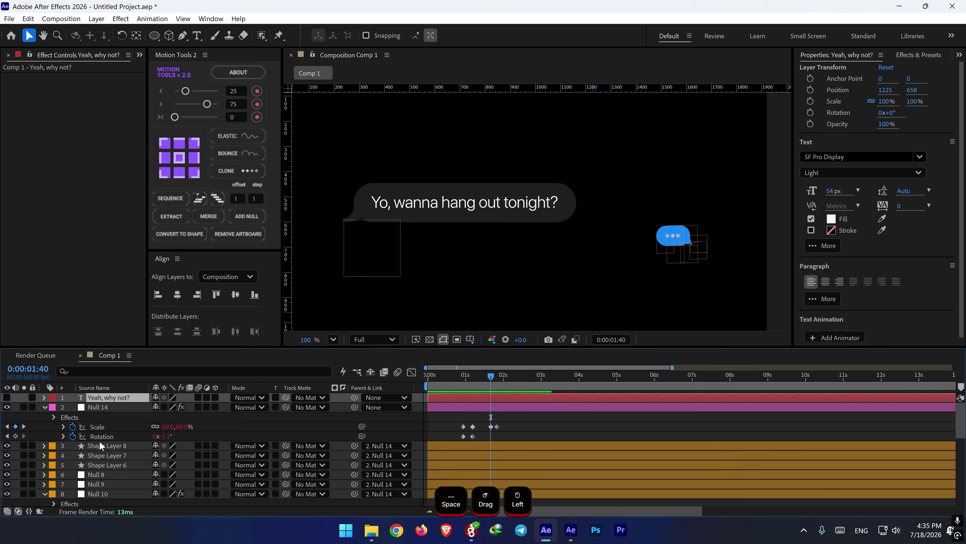
- Keyframe a tilt in Null 14's rotation: 0° at 0:00:01:40, -7° at 0:00:01:45 and 0° again at 0:00:01:50
{"action": "left_click", "coordinate": [15, 437]}
{"action": "scroll", "coordinate": [495, 439], "scroll_direction": "up", "scroll_amount": 2}
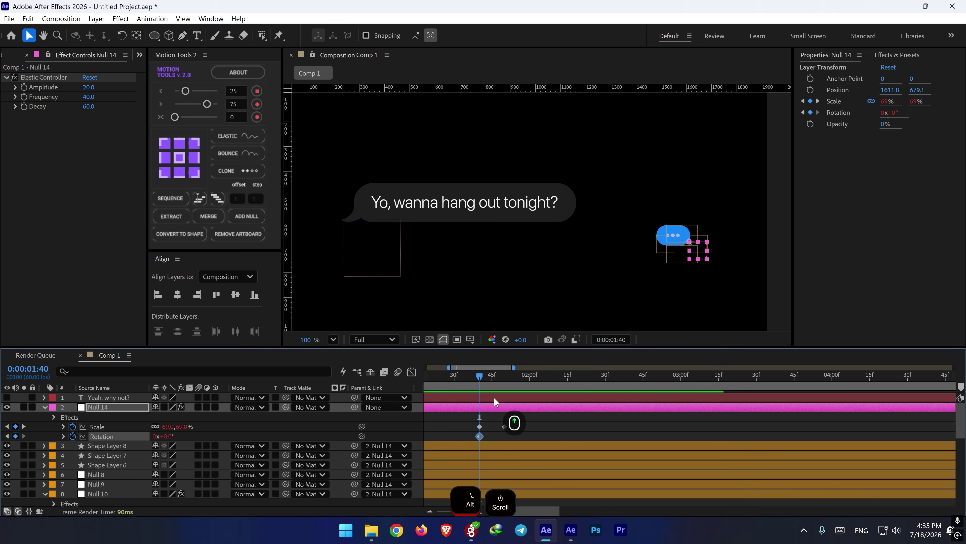
{"action": "left_click", "coordinate": [498, 383], "text": "shift"}
{"action": "left_click", "coordinate": [490, 383], "text": "shift"}
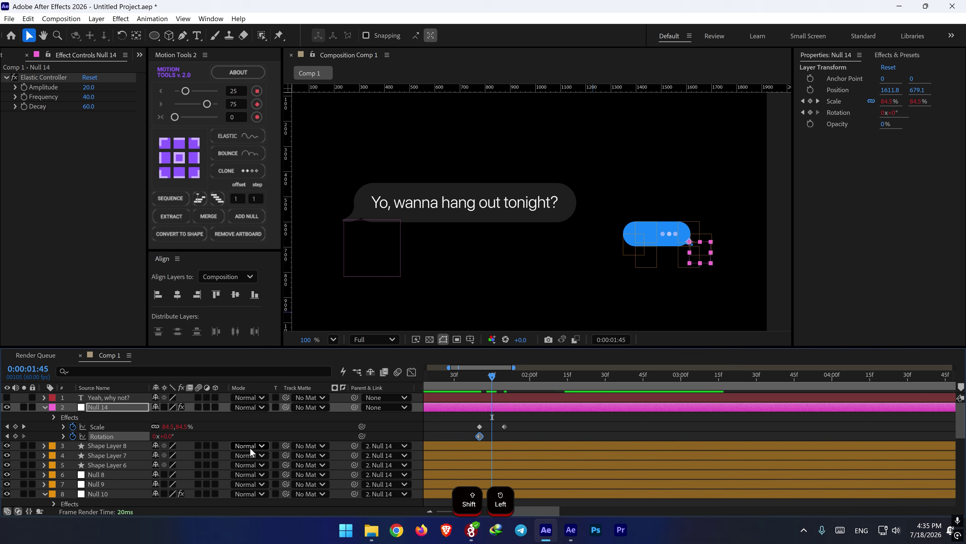
{"action": "left_click_drag", "start_coordinate": [167, 437], "coordinate": [164, 438]}
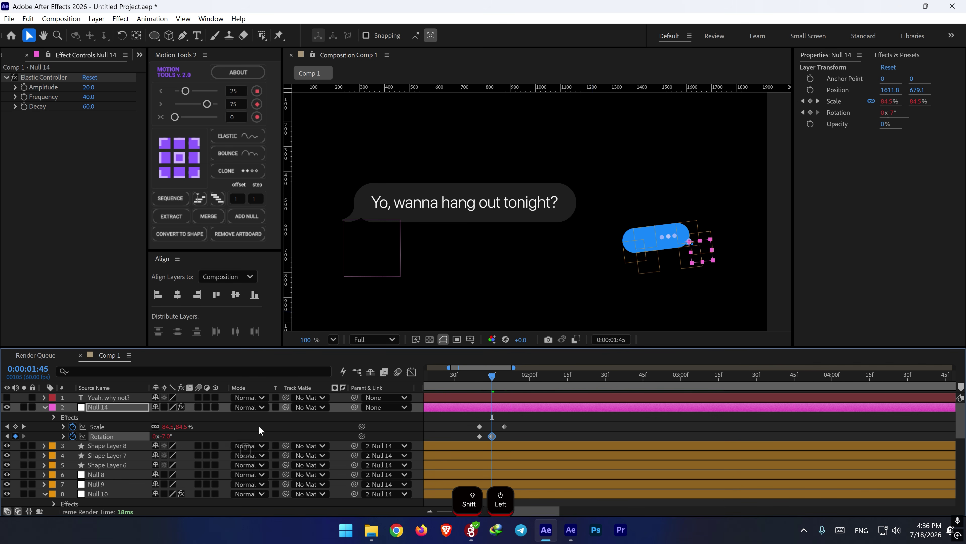
{"action": "left_click", "coordinate": [500, 381], "text": "shift"}
{"action": "left_click", "coordinate": [480, 436]}
{"action": "key", "text": "ctrl+c"}
{"action": "key", "text": "ctrl+v"}
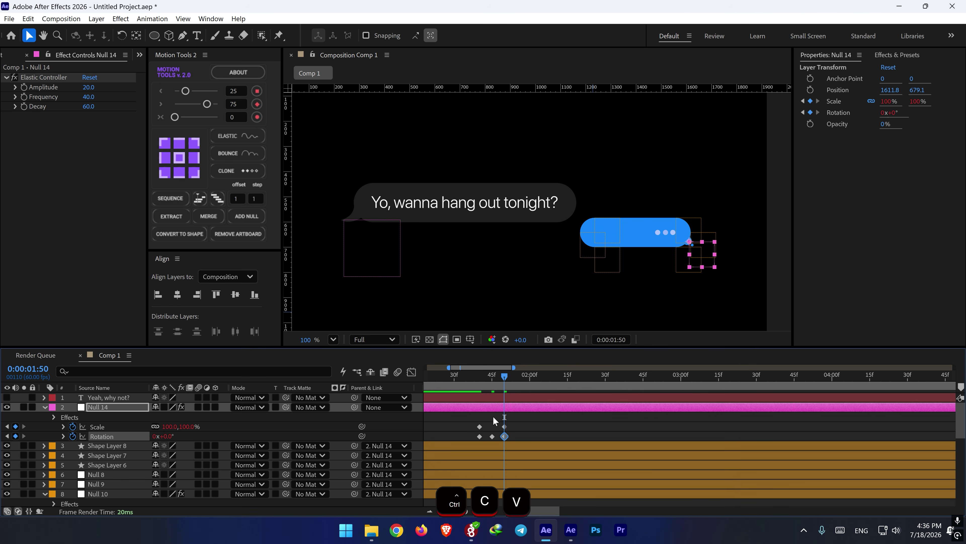
- Play back the blue bubble's tilt and stretch from 0:00:01:36
{"action": "left_click_drag", "start_coordinate": [480, 382], "coordinate": [471, 386]}
{"action": "key", "text": "space"}
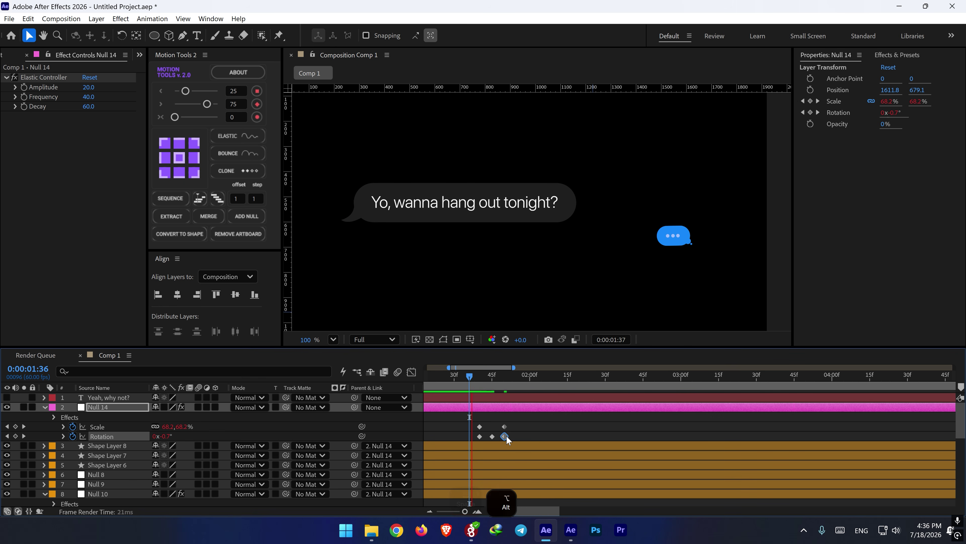
{"action": "scroll", "coordinate": [506, 436], "scroll_direction": "down", "scroll_amount": 2}
{"action": "key", "text": "space"}
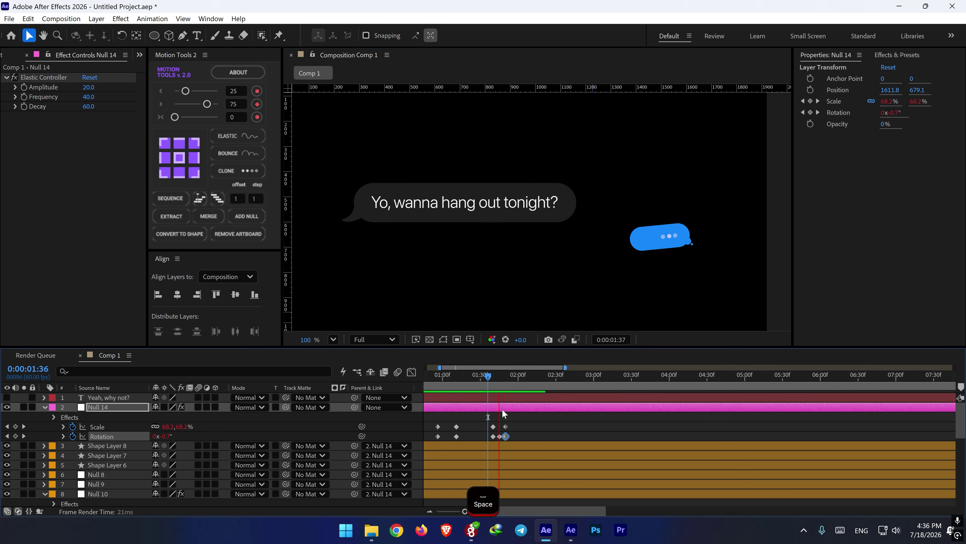
{"action": "key", "text": "space"}
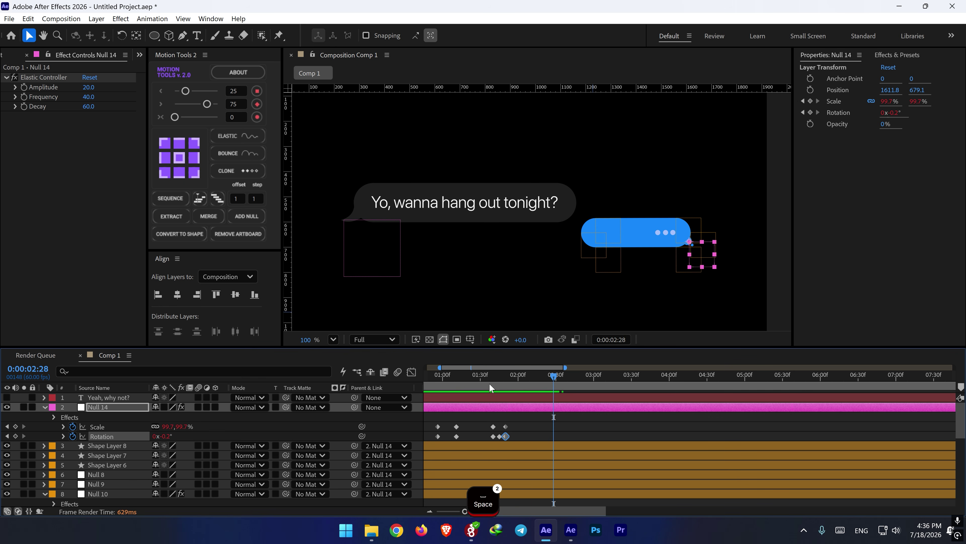
{"action": "key", "text": "space"}
{"action": "key", "text": "space"}
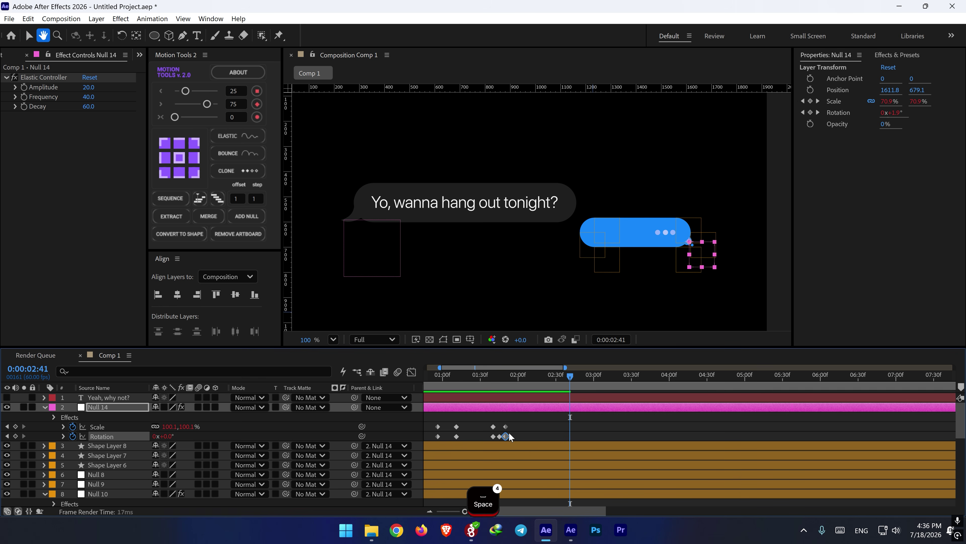
- Spread Null 14's last three rotation keyframes slightly further apart and preview the bubble's tilt from 0:00:01:28
{"action": "scroll", "coordinate": [512, 441], "scroll_direction": "down", "scroll_amount": 1}
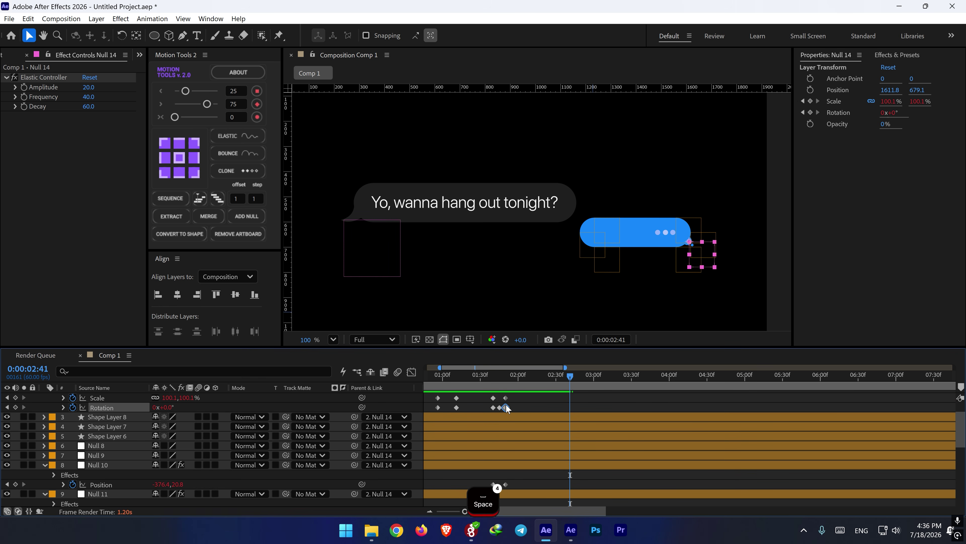
{"action": "left_click_drag", "start_coordinate": [512, 405], "coordinate": [489, 408]}
{"action": "left_click", "coordinate": [517, 406]}
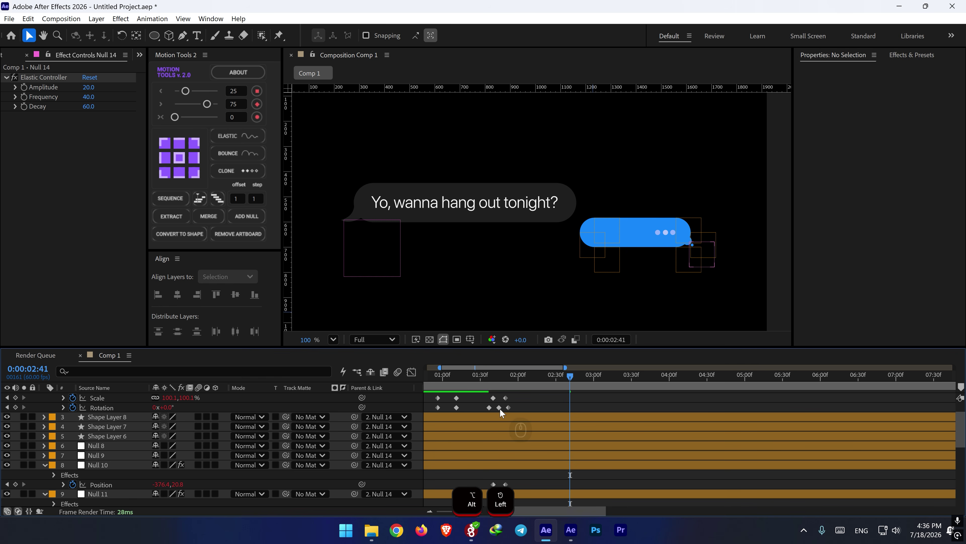
{"action": "left_click", "coordinate": [498, 407]}
{"action": "left_click", "coordinate": [478, 377]}
{"action": "key", "text": "space"}
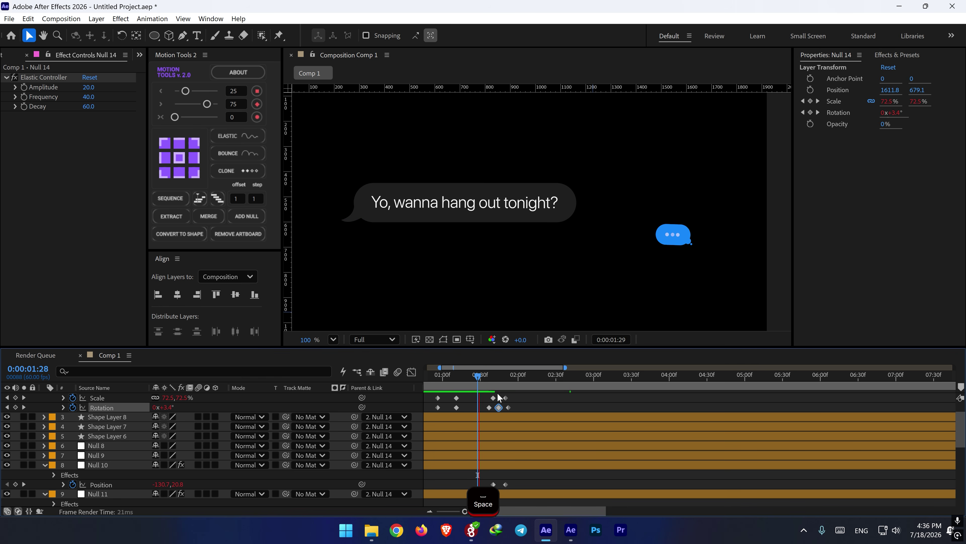
{"action": "key", "text": "space"}
{"action": "left_click", "coordinate": [480, 379]}
{"action": "key", "text": "space"}
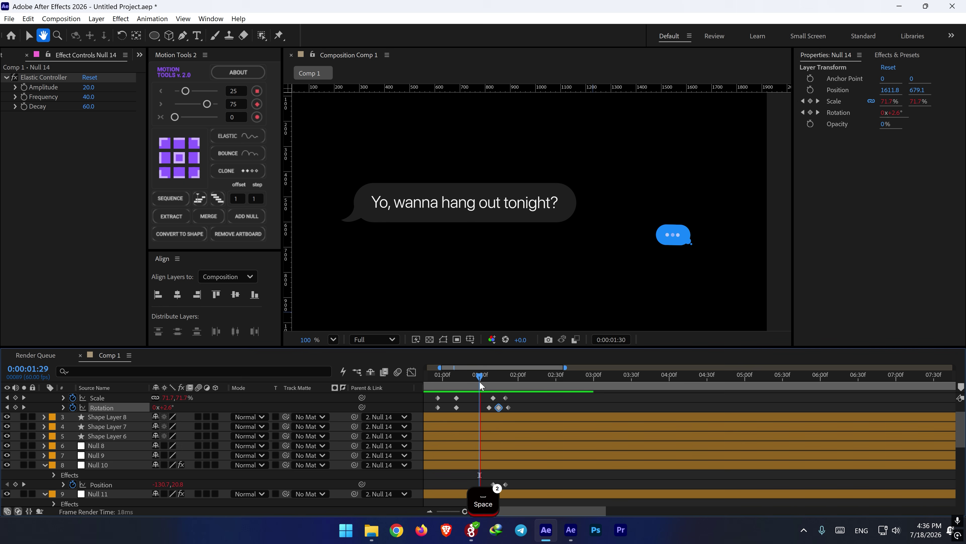
- Trim Shape Layer 5, the bubble's small tail circles, so that it ends at 0:00:01:42
{"action": "key", "text": "space"}
{"action": "left_click_drag", "start_coordinate": [489, 380], "coordinate": [496, 379]}
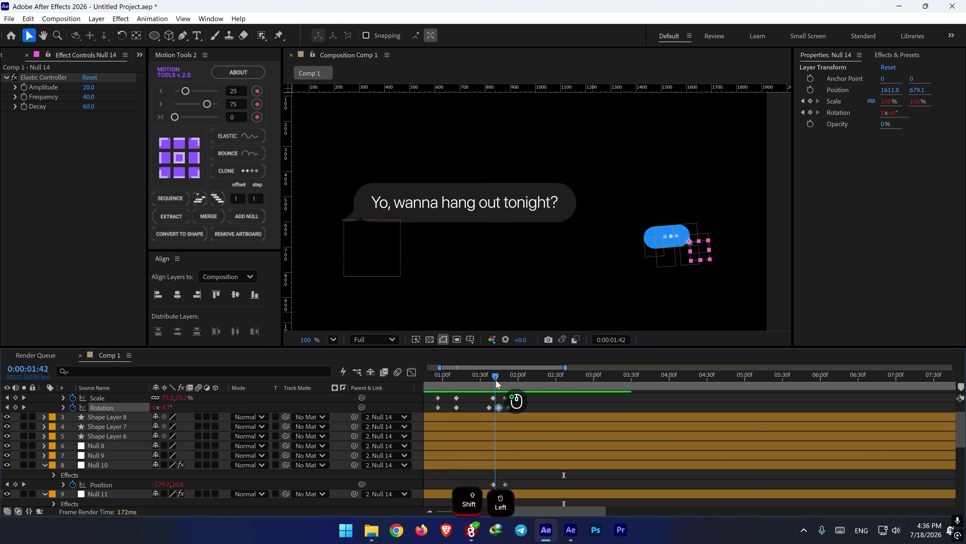
{"action": "left_click", "coordinate": [523, 404]}
{"action": "scroll", "coordinate": [508, 457], "scroll_direction": "down", "scroll_amount": 4}
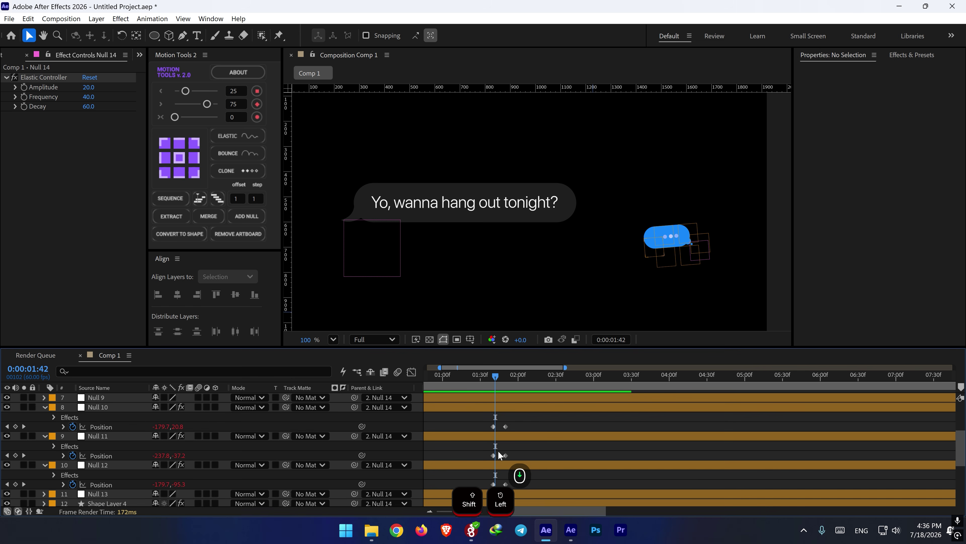
{"action": "left_click", "coordinate": [495, 456]}
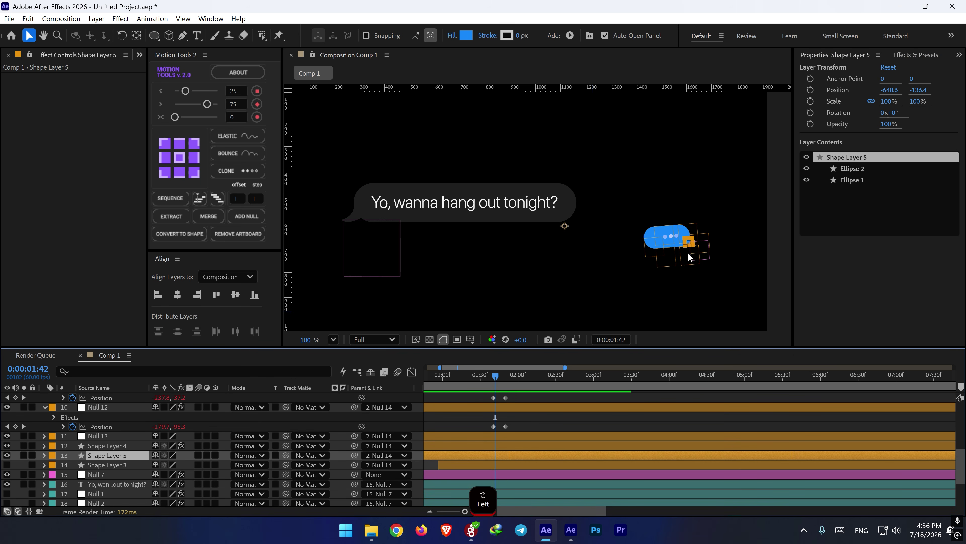
{"action": "scroll", "coordinate": [693, 254], "scroll_direction": "up", "scroll_amount": 5}
{"action": "scroll", "coordinate": [696, 243], "scroll_direction": "up", "scroll_amount": 3}
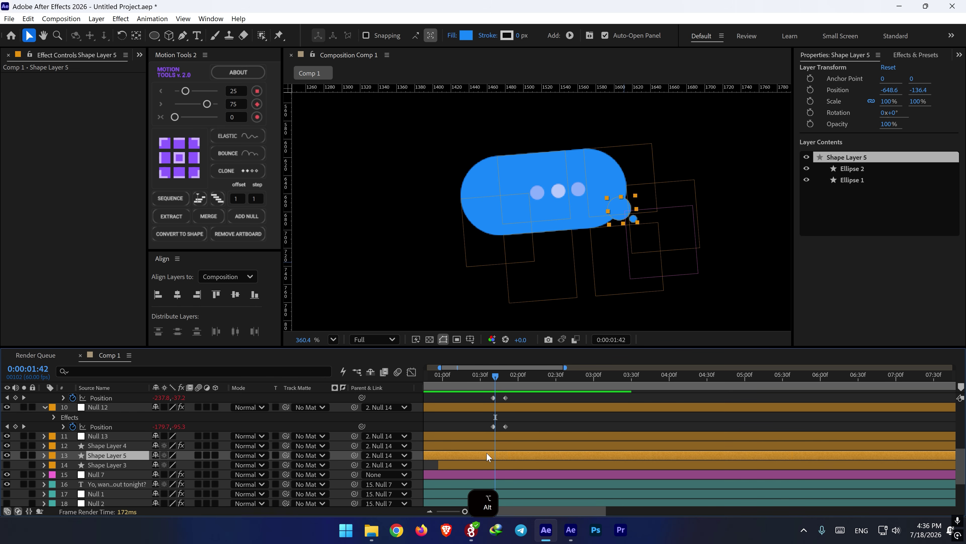
{"action": "key", "text": "alt+bracketright"}
- Make Shape Layer 3, the curved bubble tail, visible and trim it to start at 0:00:01:42
{"action": "left_click", "coordinate": [458, 466]}
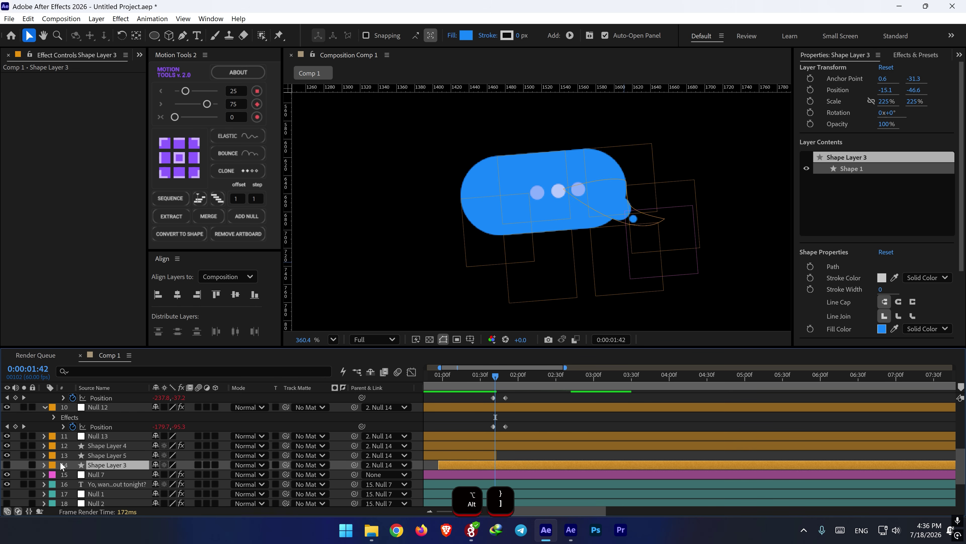
{"action": "left_click", "coordinate": [8, 465]}
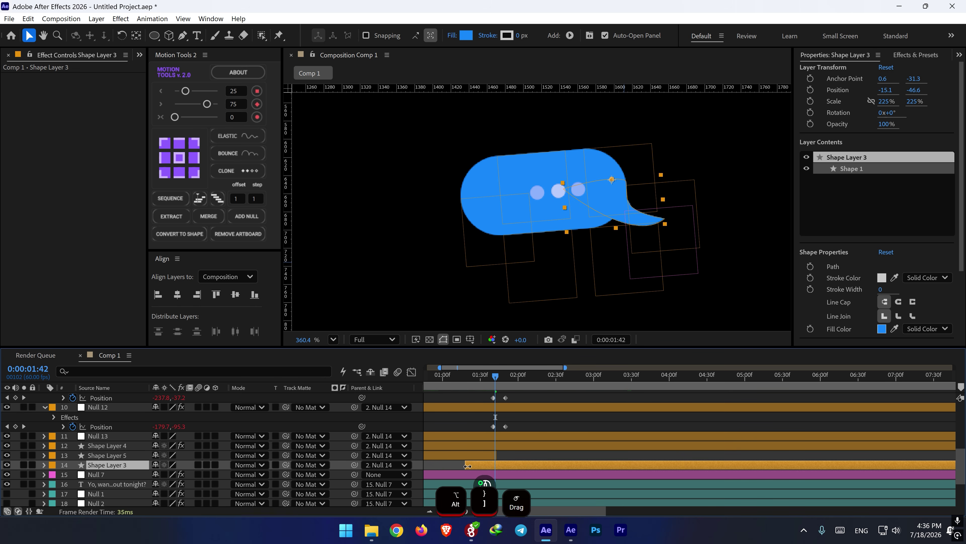
{"action": "left_click_drag", "start_coordinate": [436, 465], "coordinate": [495, 465]}
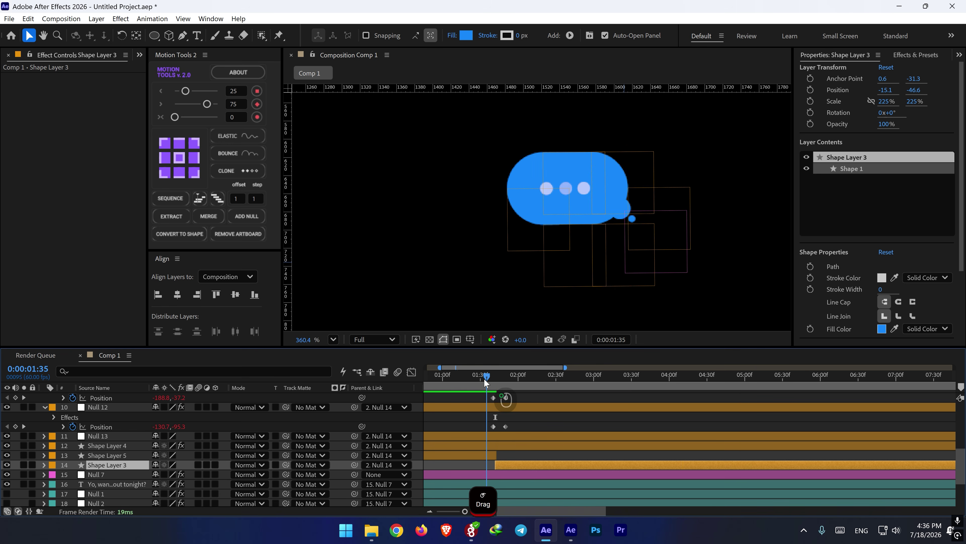
- Play back the bubble's tail swap from 0:00:01:26, and the whole blue bubble from 0:00:01:08 and 0:00:01:14
{"action": "left_click_drag", "start_coordinate": [484, 379], "coordinate": [475, 379]}
{"action": "key", "text": "space"}
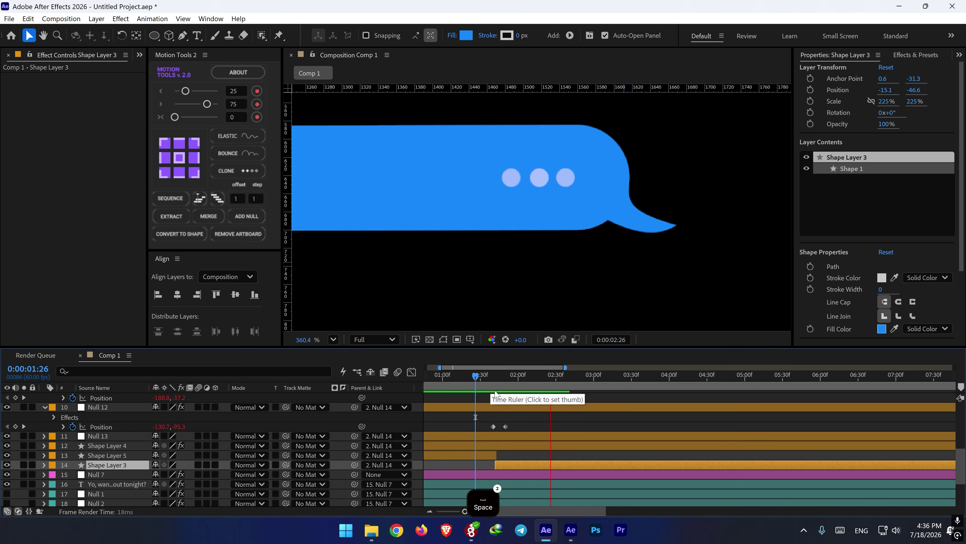
{"action": "key", "text": "space"}
{"action": "scroll", "coordinate": [489, 416], "scroll_direction": "down", "scroll_amount": 6}
{"action": "left_click_drag", "start_coordinate": [462, 416], "coordinate": [523, 450]}
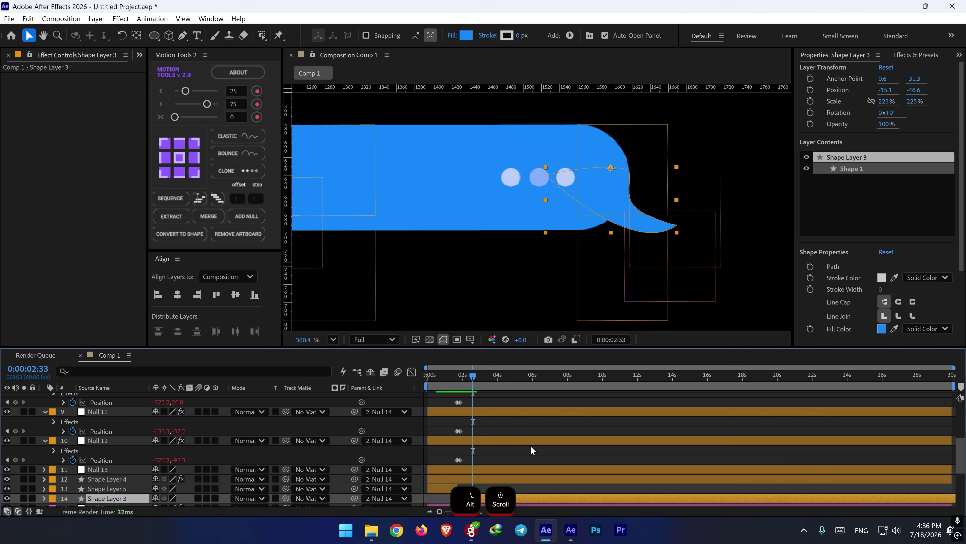
{"action": "key", "text": "shift+slash"}
{"action": "left_click", "coordinate": [448, 384]}
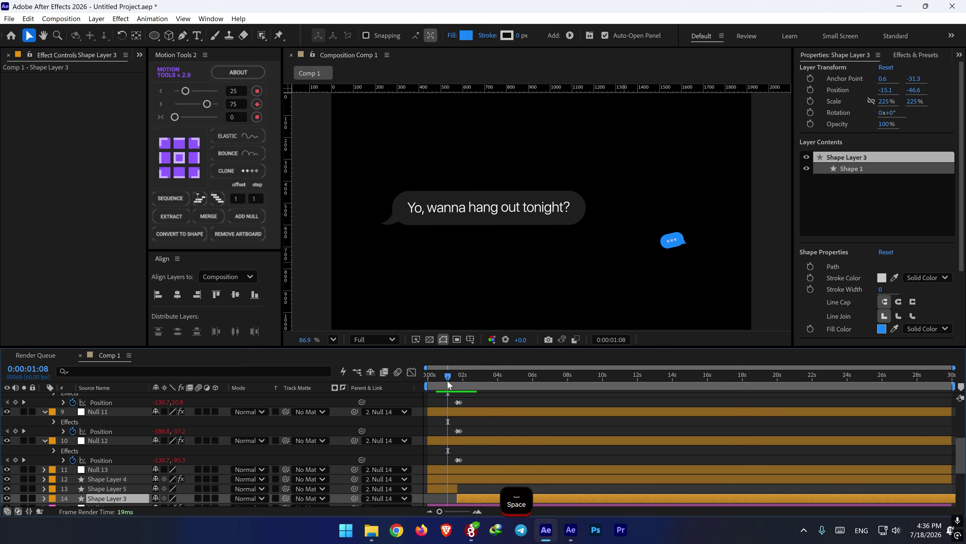
{"action": "key", "text": "space"}
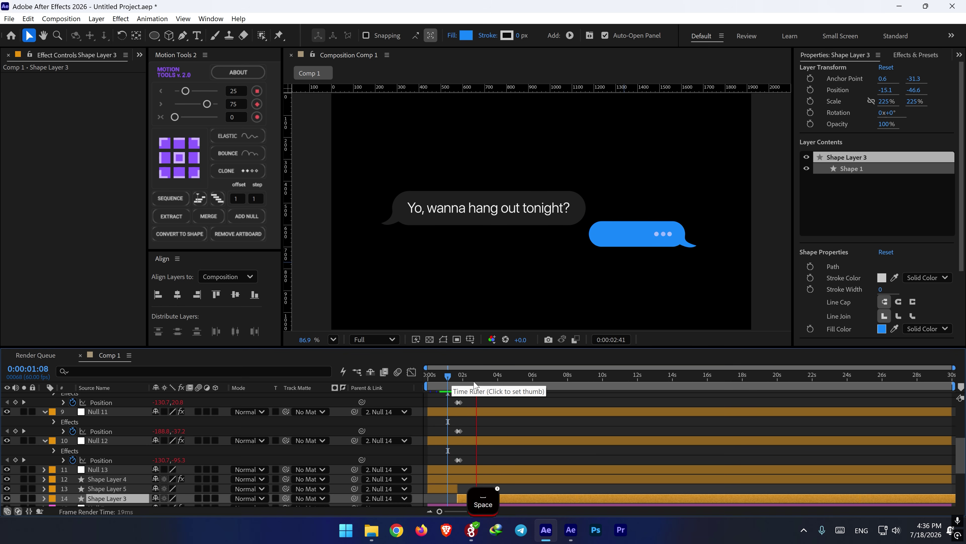
{"action": "key", "text": "space"}
{"action": "left_click", "coordinate": [450, 380]}
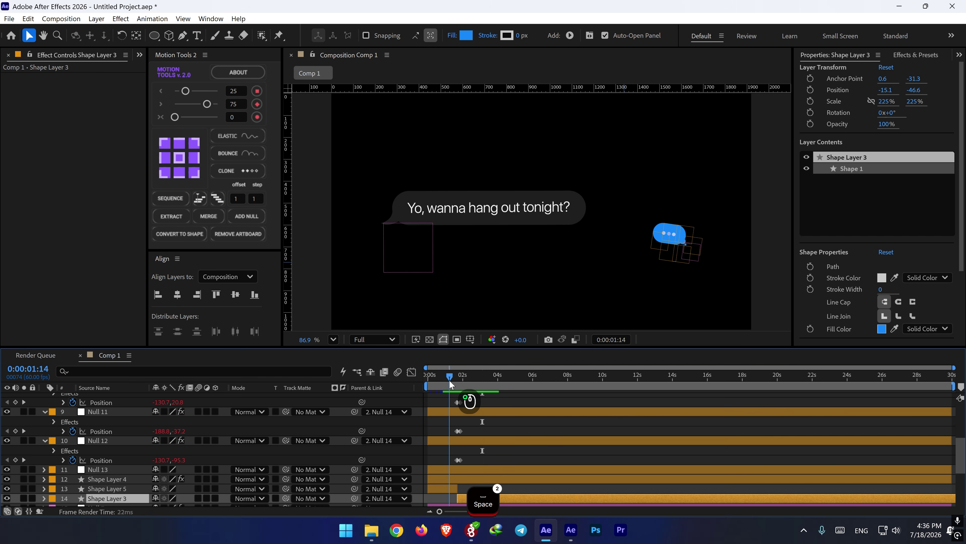
{"action": "key", "text": "space"}
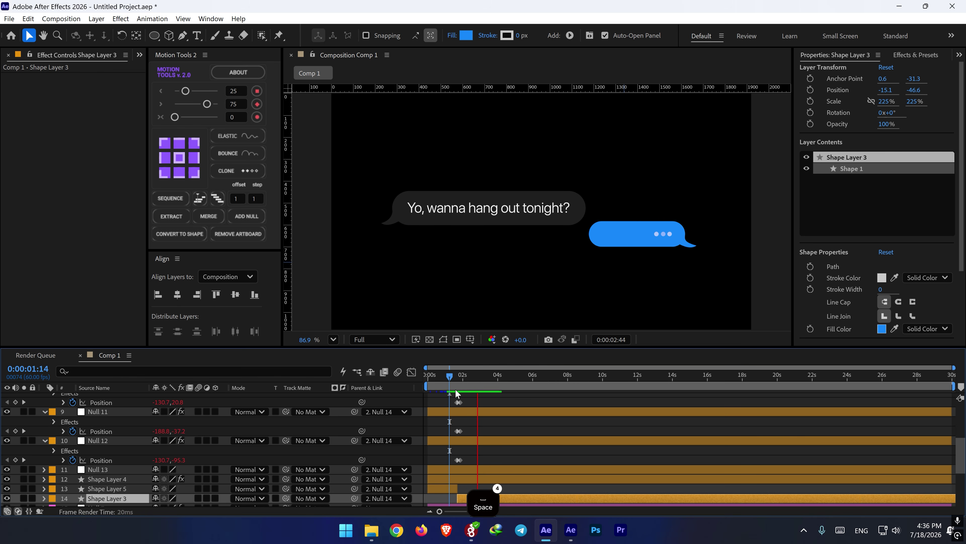
- Reveal the opacity keyframes of the three typing-dot layers, Shape Layers 6, 7 and 8
{"action": "scroll", "coordinate": [452, 411], "scroll_direction": "up", "scroll_amount": 3, "text": "alt"}
{"action": "scroll", "coordinate": [502, 419], "scroll_direction": "up", "scroll_amount": 5}
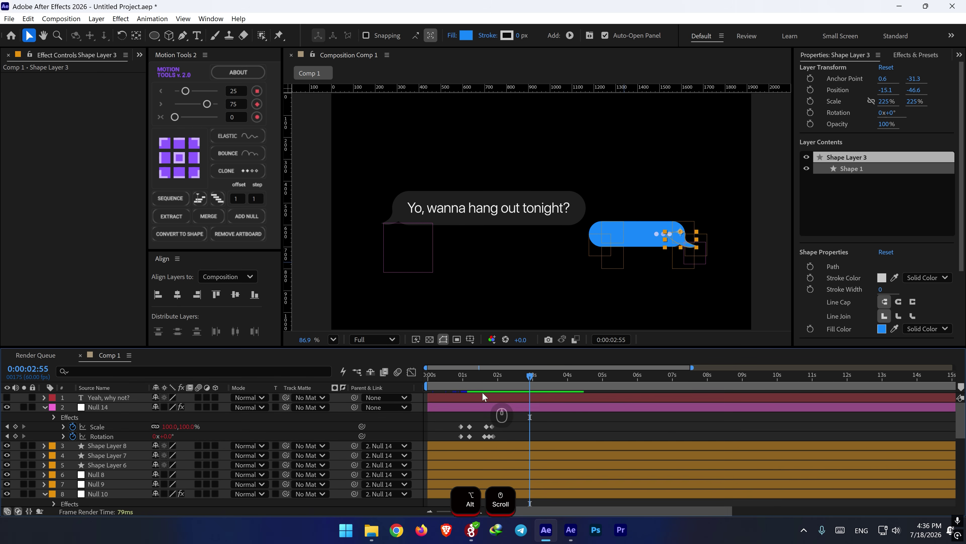
{"action": "left_click", "coordinate": [481, 449]}
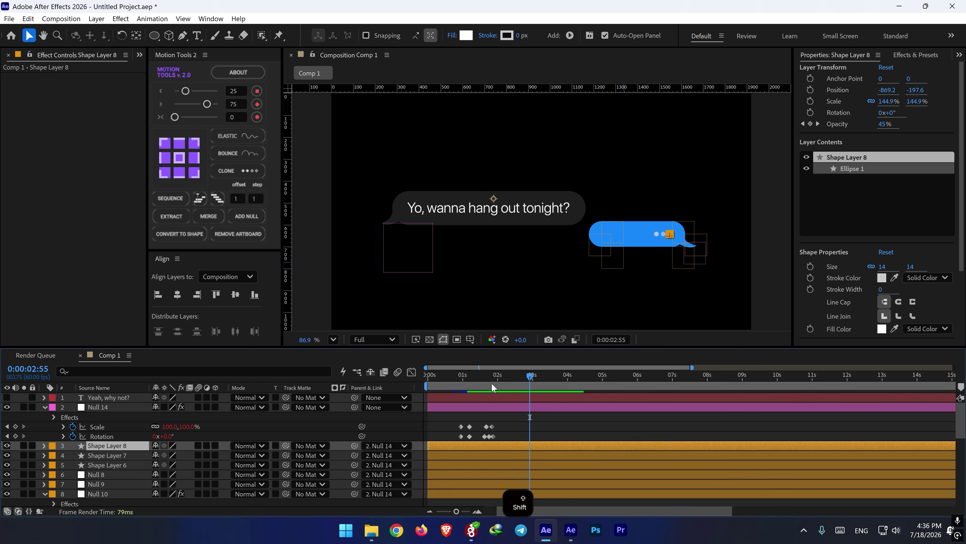
{"action": "left_click_drag", "start_coordinate": [490, 383], "coordinate": [484, 381]}
{"action": "scroll", "coordinate": [487, 422], "scroll_direction": "down", "scroll_amount": 3}
{"action": "scroll", "coordinate": [487, 422], "scroll_direction": "up", "scroll_amount": 3}
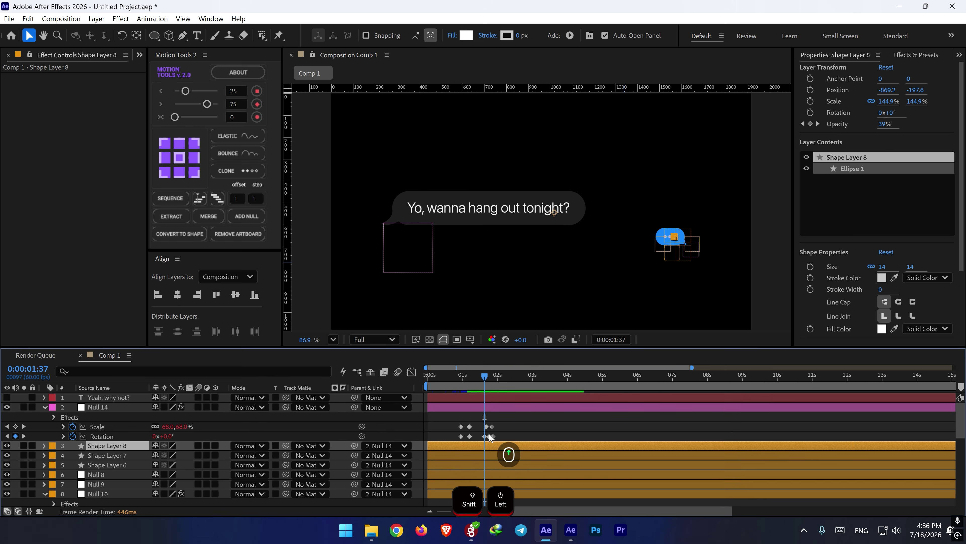
{"action": "left_click", "coordinate": [486, 461], "text": "shift"}
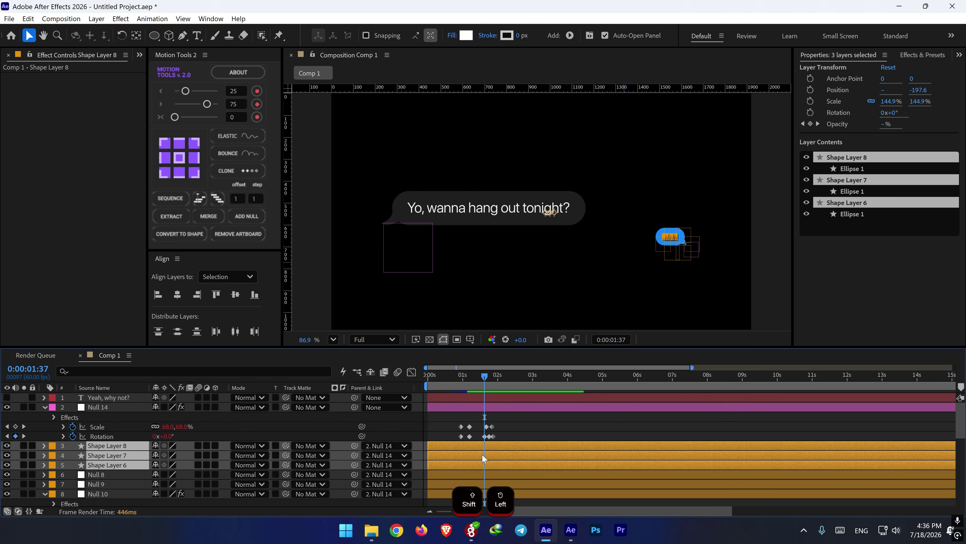
{"action": "key", "text": "t"}
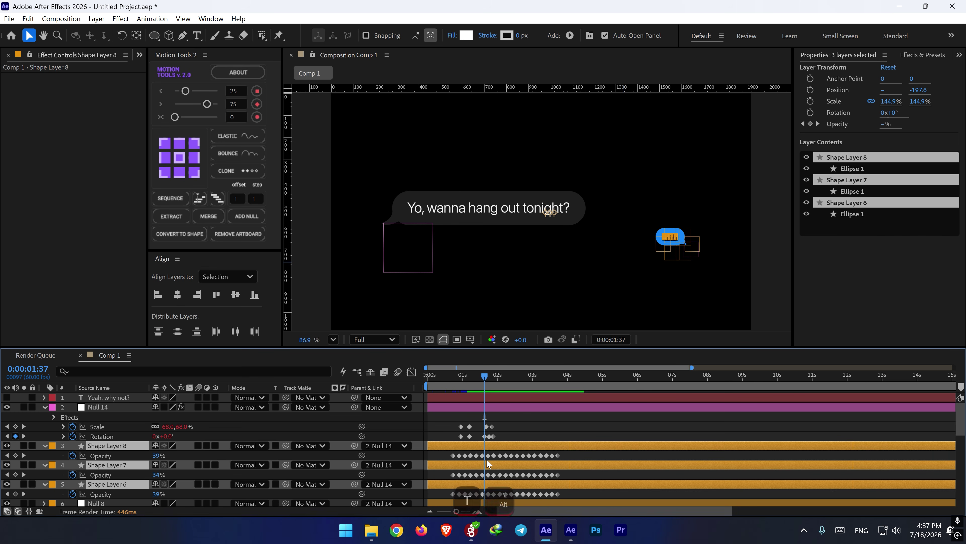
- Delete all opacity keyframes after 0:00:01:43 on Shape Layers 6, 7 and 8
{"action": "scroll", "coordinate": [486, 459], "scroll_direction": "up", "scroll_amount": 2, "text": "alt"}
{"action": "left_click_drag", "start_coordinate": [484, 378], "coordinate": [489, 381]}
{"action": "scroll", "coordinate": [585, 447], "scroll_direction": "down", "scroll_amount": 2}
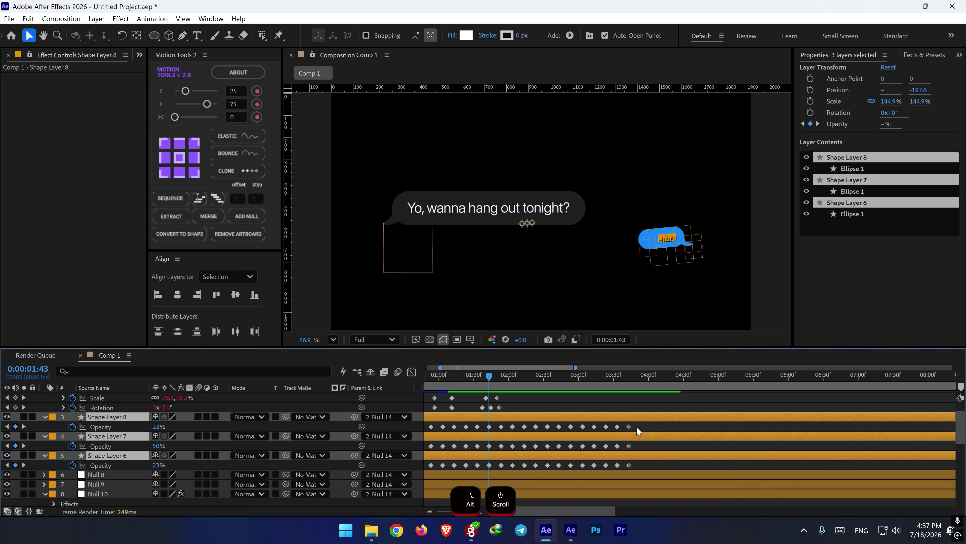
{"action": "mouse_move", "coordinate": [636, 426]}
{"action": "left_mouse_down"}
{"action": "mouse_move", "coordinate": [529, 482]}
{"action": "mouse_move", "coordinate": [499, 480]}
{"action": "left_mouse_up"}
{"action": "key", "text": "Delete"}
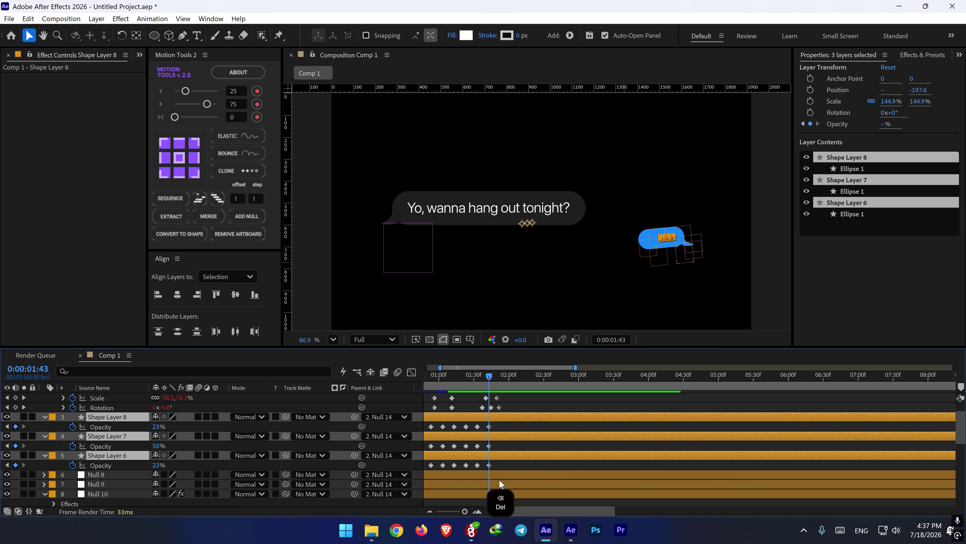
- Set the opacity of Shape Layers 8, 7 and 6 to 0% at their last keyframes, at 0:00:01:43
{"action": "left_click", "coordinate": [481, 427]}
{"action": "left_click", "coordinate": [490, 426]}
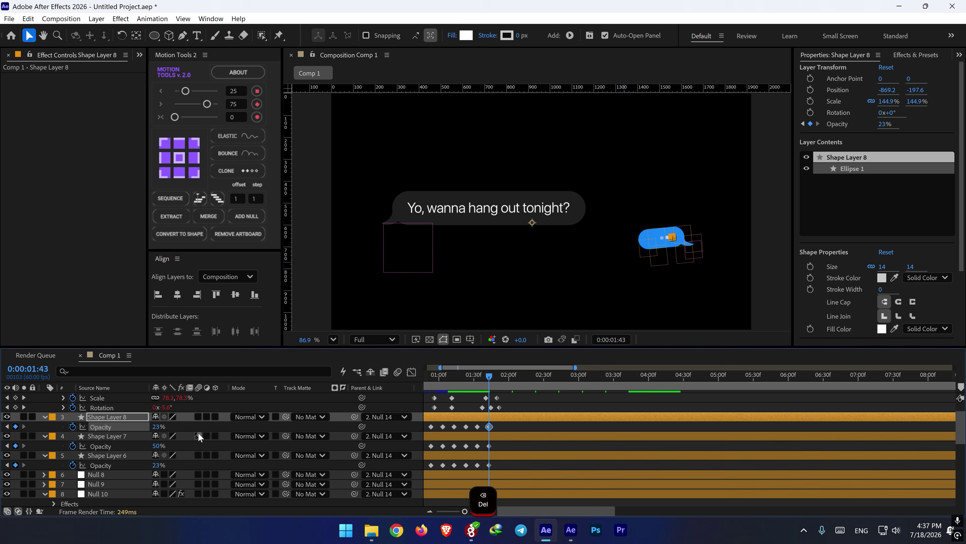
{"action": "left_click", "coordinate": [157, 426]}
{"action": "type", "text": "0"}
{"action": "key", "text": "Tab"}
{"action": "type", "text": "0"}
{"action": "key", "text": "Tab"}
{"action": "type", "text": "0"}
{"action": "key", "text": "Return"}
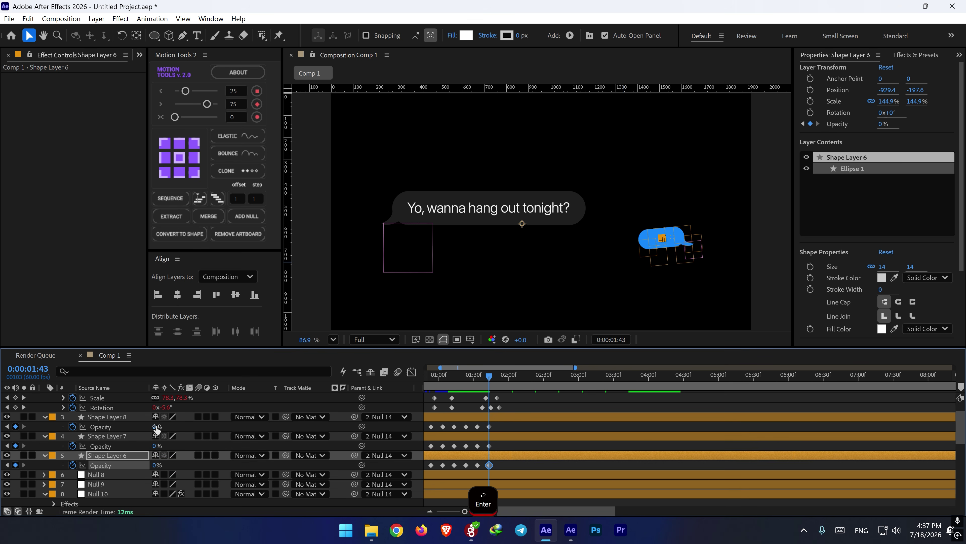
- Play back the blue bubble from 0:00:01:12 to check how the typing dots fade out
{"action": "left_click", "coordinate": [531, 424]}
{"action": "scroll", "coordinate": [485, 427], "scroll_direction": "down", "scroll_amount": 4}
{"action": "left_click", "coordinate": [450, 378]}
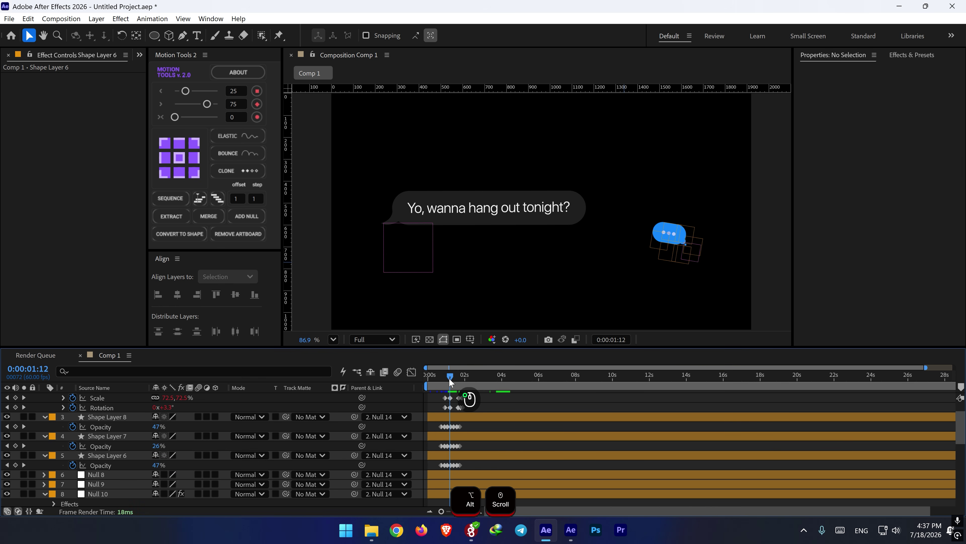
{"action": "key", "text": "space"}
{"action": "scroll", "coordinate": [471, 423], "scroll_direction": "up", "scroll_amount": 1}
{"action": "key", "text": "space"}
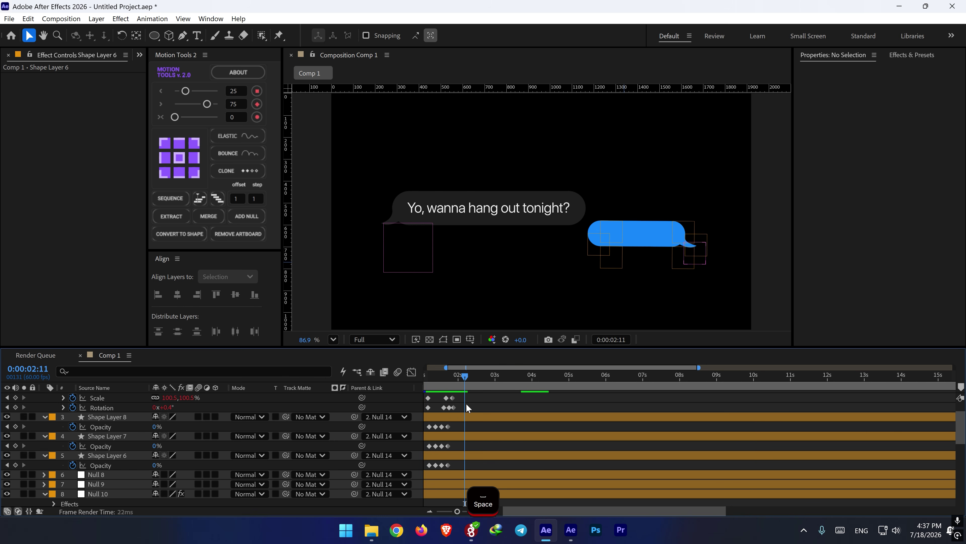
- Try parenting the "Yeah, why not?" text layer to Null 14 at 0:00:03:28 and nudging it inside the bubble
{"action": "scroll", "coordinate": [453, 420], "scroll_direction": "up", "scroll_amount": 1}
{"action": "left_click_drag", "start_coordinate": [481, 426], "coordinate": [592, 454]}
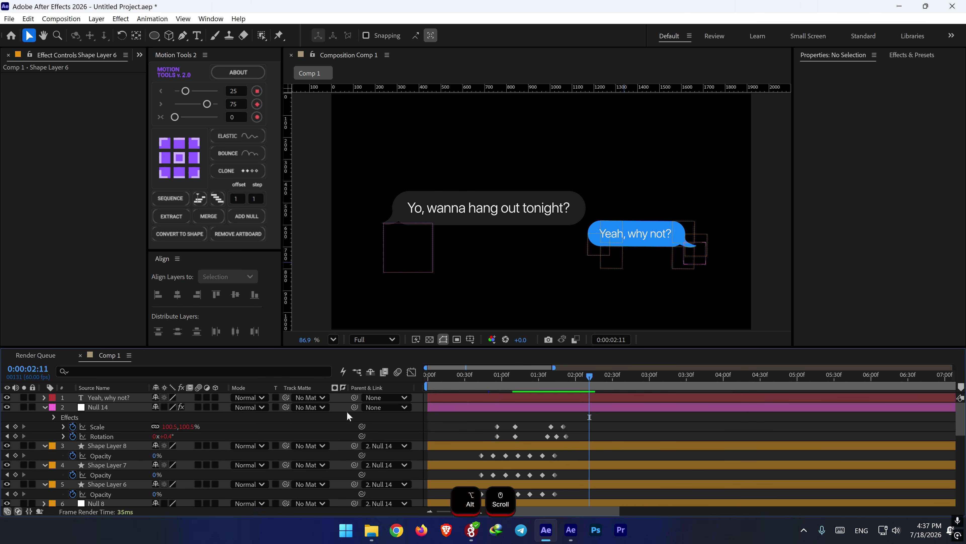
{"action": "left_click_drag", "start_coordinate": [590, 384], "coordinate": [684, 384]}
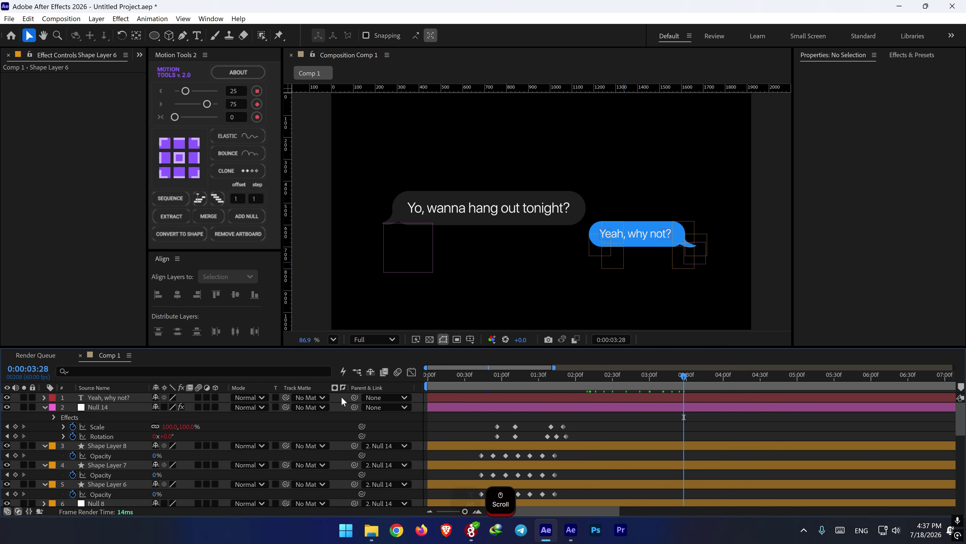
{"action": "left_click_drag", "start_coordinate": [354, 397], "coordinate": [110, 407]}
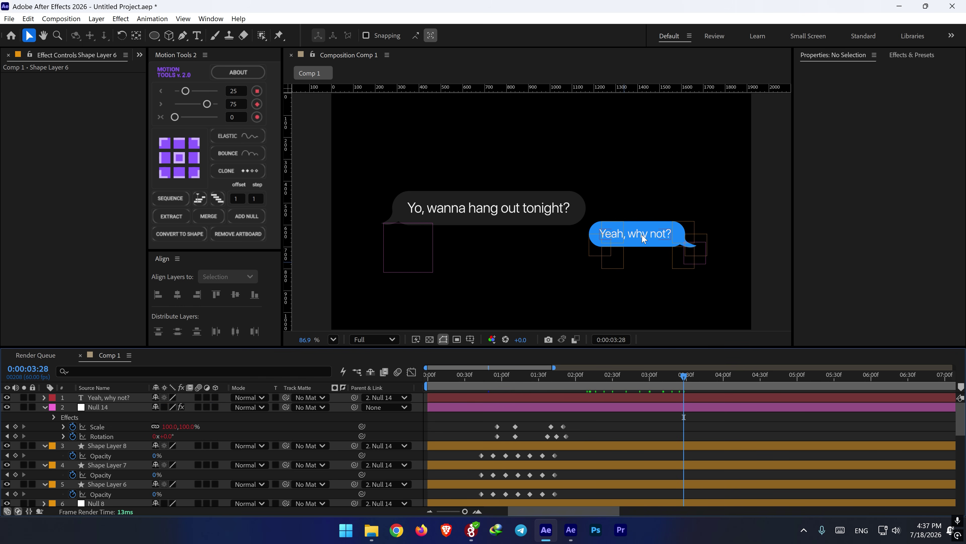
{"action": "left_click_drag", "start_coordinate": [642, 234], "coordinate": [644, 235]}
{"action": "left_click_drag", "start_coordinate": [685, 379], "coordinate": [563, 394]}
{"action": "key", "text": "ctrl+z"}
{"action": "key", "text": "ctrl+z"}
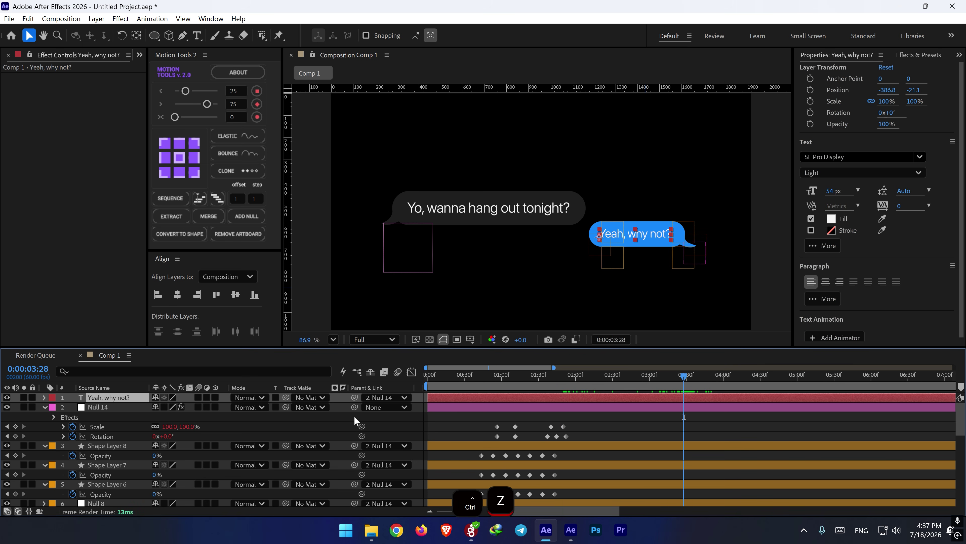
- Try the reply text's parenting to Null 14 once more, scrub through the result and undo it
{"action": "left_click_drag", "start_coordinate": [598, 388], "coordinate": [561, 384]}
{"action": "left_click_drag", "start_coordinate": [354, 397], "coordinate": [114, 408]}
{"action": "left_click_drag", "start_coordinate": [577, 376], "coordinate": [717, 376]}
{"action": "key", "text": "ctrl+z"}
{"action": "key", "text": "ctrl+z"}
- Show the "Yeah, why not?" text parented to Null 14 and trim its start to the dots' last opacity keyframe
{"action": "left_click", "coordinate": [7, 397]}
{"action": "left_click_drag", "start_coordinate": [353, 398], "coordinate": [87, 410]}
{"action": "left_click_drag", "start_coordinate": [637, 390], "coordinate": [581, 384]}
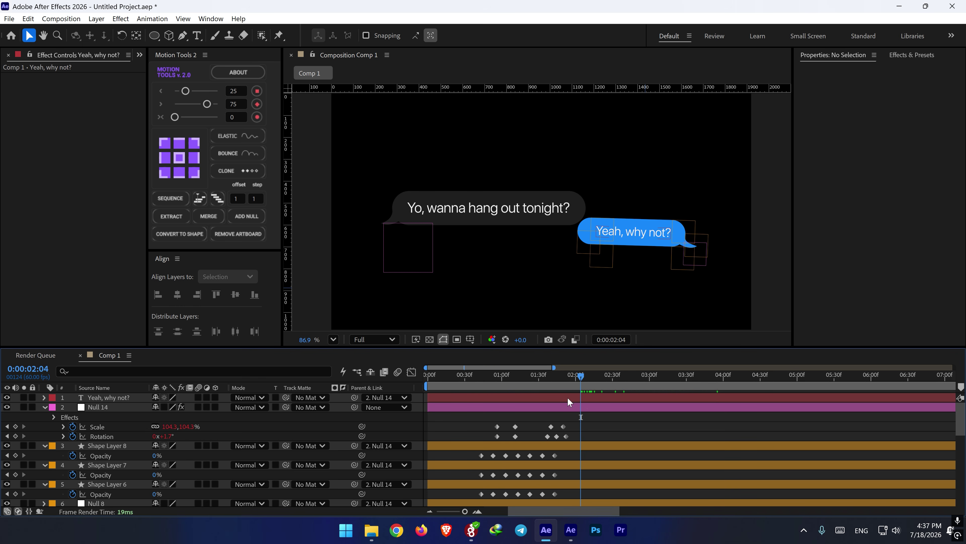
{"action": "left_click", "coordinate": [559, 398]}
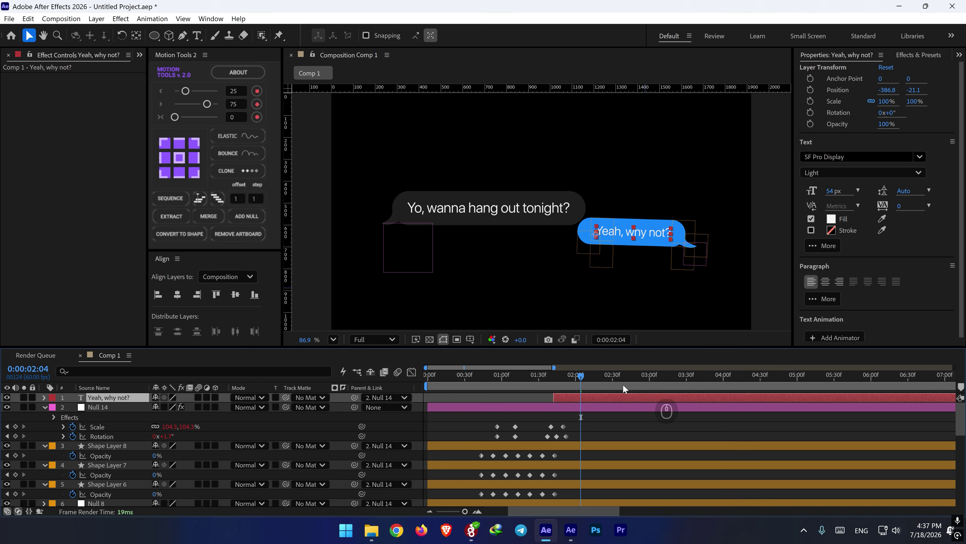
- Apply the Apple Cardinal Bounce animation preset from the Desktop to the "Yeah, why not?" text layer
{"action": "left_click", "coordinate": [152, 18]}
{"action": "left_click", "coordinate": [167, 37]}
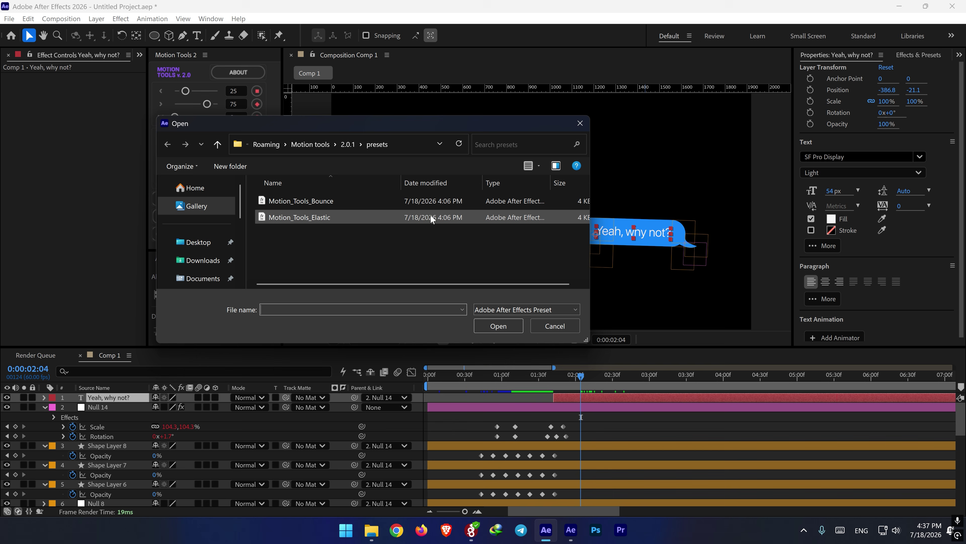
{"action": "left_click", "coordinate": [198, 242]}
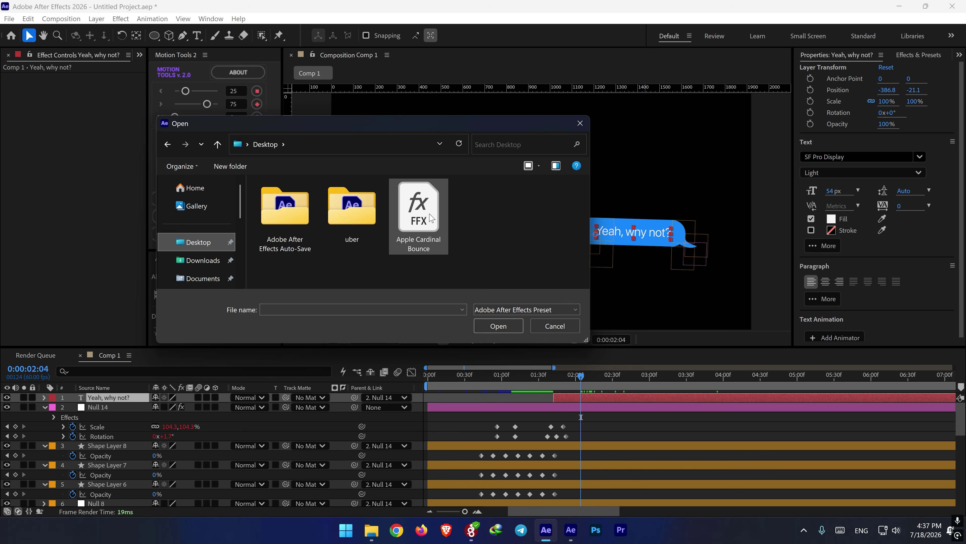
{"action": "left_click", "coordinate": [437, 232]}
{"action": "double_click", "coordinate": [421, 213]}
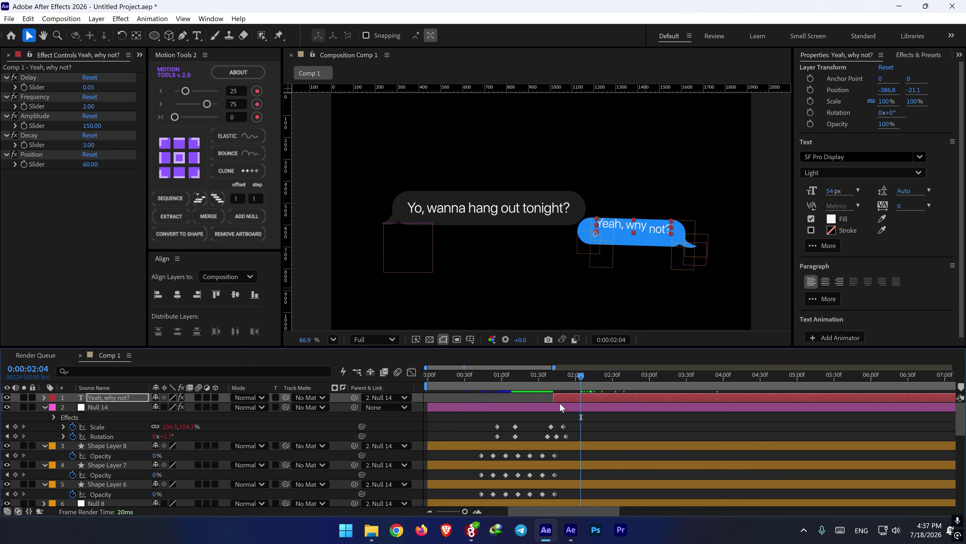
- Set the text preset's Position slider to 30 and preview the reply animation from 0:00:01:31
{"action": "left_click", "coordinate": [88, 164]}
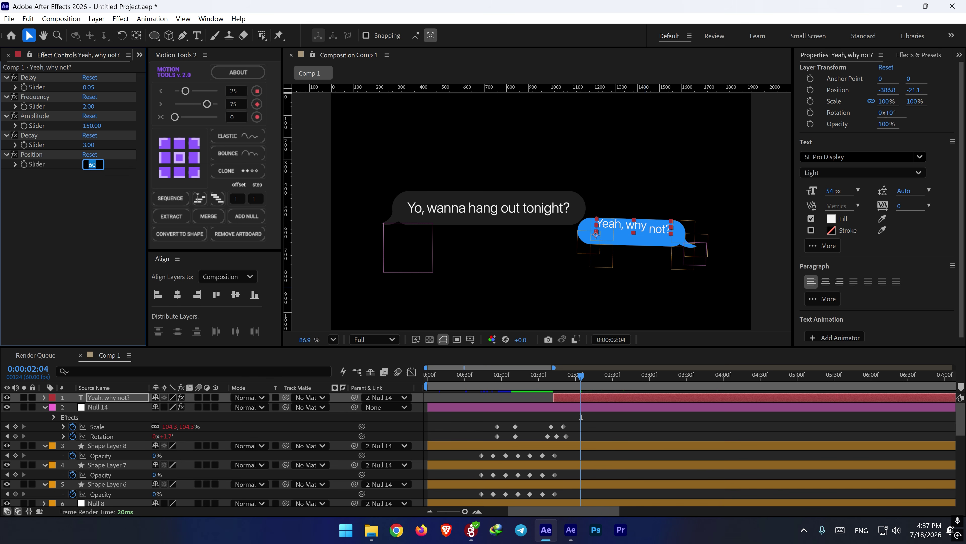
{"action": "type", "text": "30"}
{"action": "key", "text": "Return"}
{"action": "left_click", "coordinate": [540, 374]}
{"action": "key", "text": "space"}
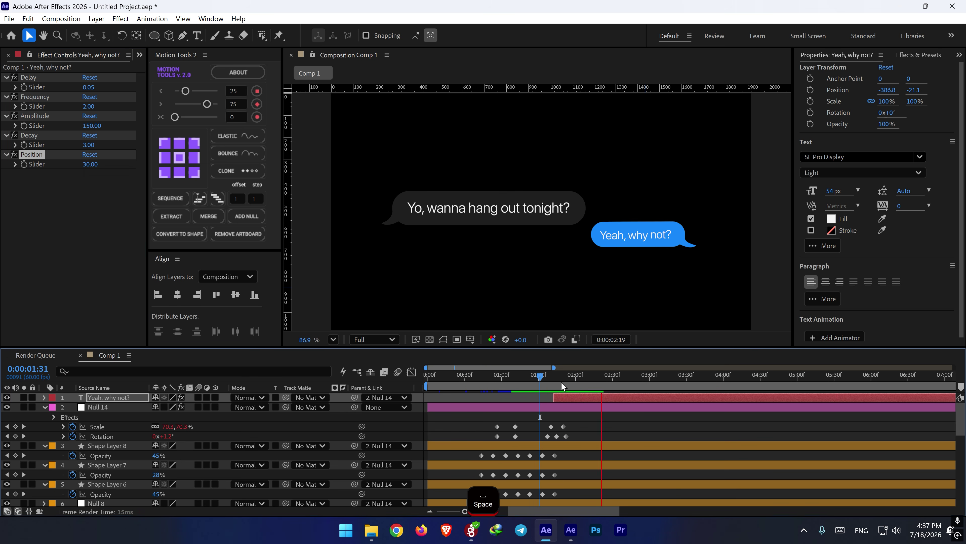
- Preview the reply bubble's bounce several times, starting from around 0:00:01:35 to 0:00:01:40
{"action": "key", "text": "space"}
{"action": "left_click", "coordinate": [548, 379]}
{"action": "key", "text": "space"}
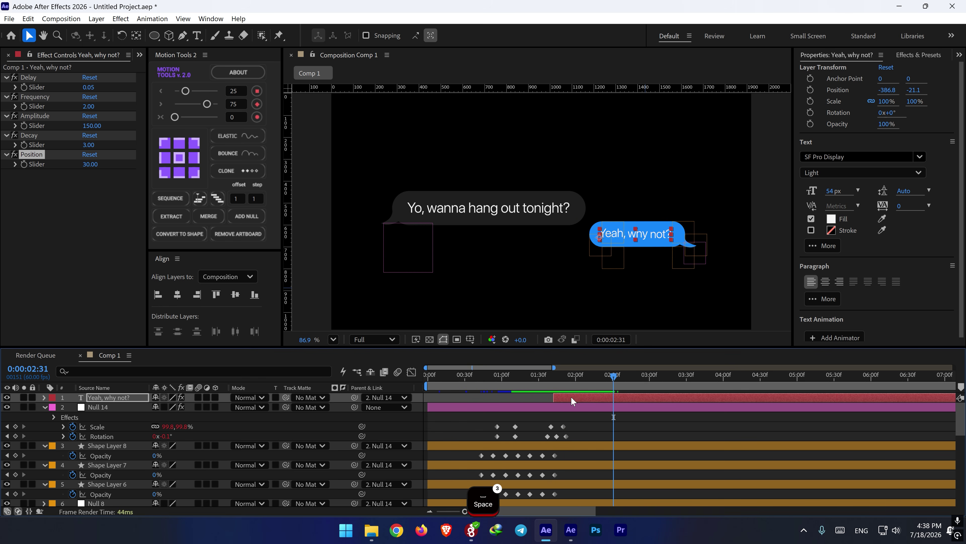
{"action": "left_click", "coordinate": [550, 379]}
{"action": "key", "text": "space"}
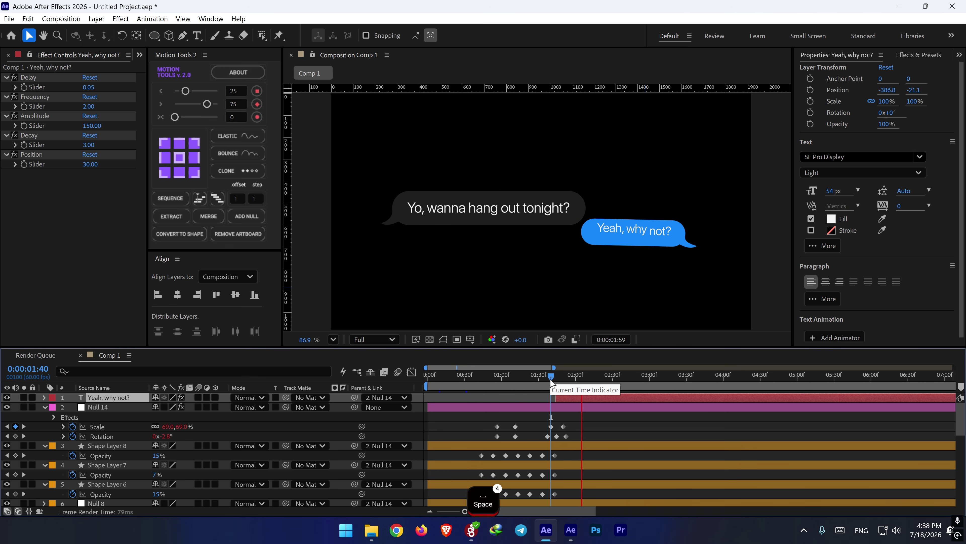
{"action": "left_click", "coordinate": [548, 380]}
{"action": "key", "text": "space"}
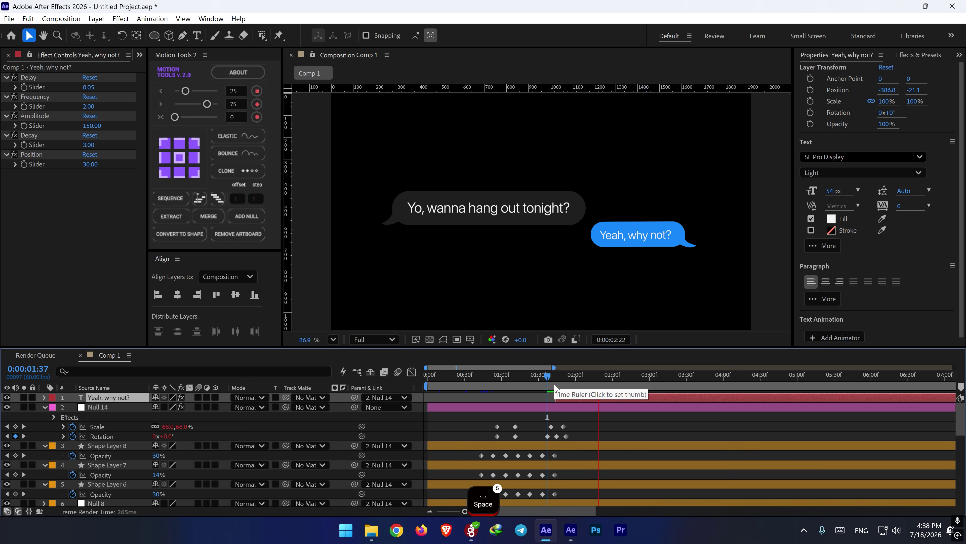
{"action": "key", "text": "space"}
{"action": "left_click", "coordinate": [553, 378]}
{"action": "key", "text": "space"}
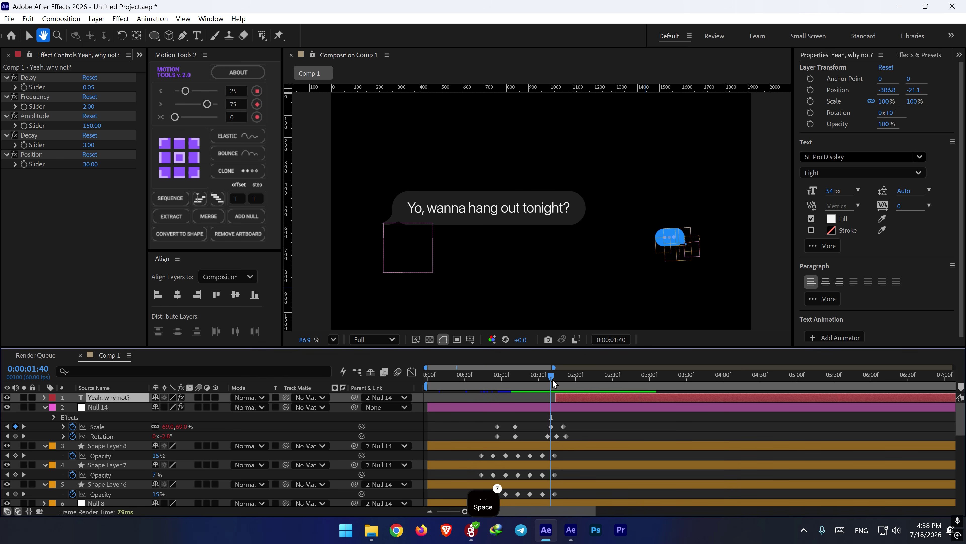
{"action": "key", "text": "space"}
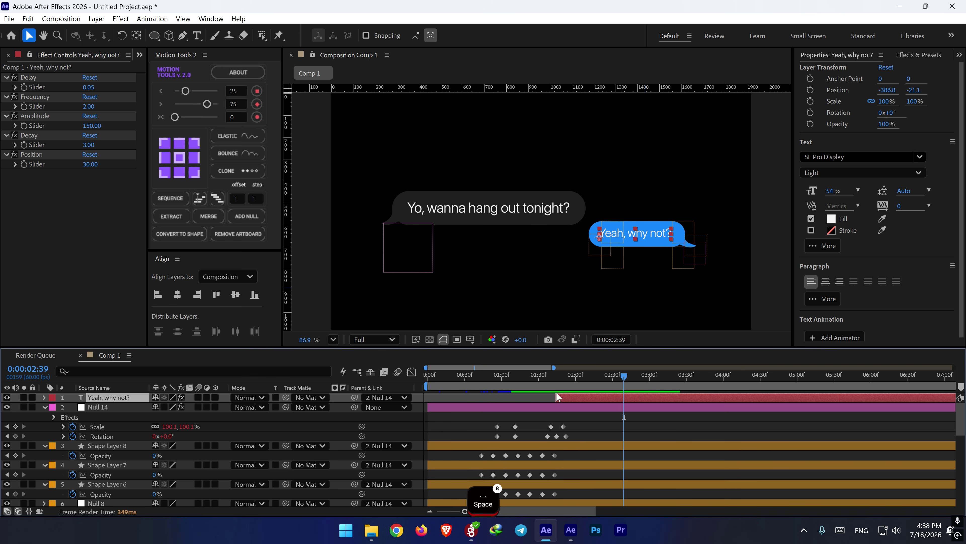
- Animate Null 14's Position from 0:00:01:40 up to Y 614.1 at 0:00:01:50 and apply Motion Tools' Elastic to both keyframes
{"action": "left_click", "coordinate": [552, 406]}
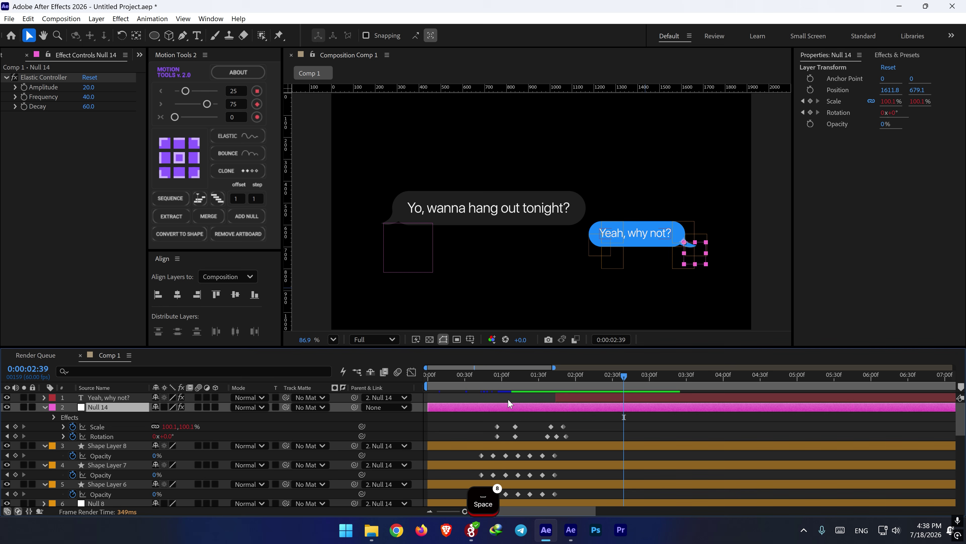
{"action": "key", "text": "shift+p"}
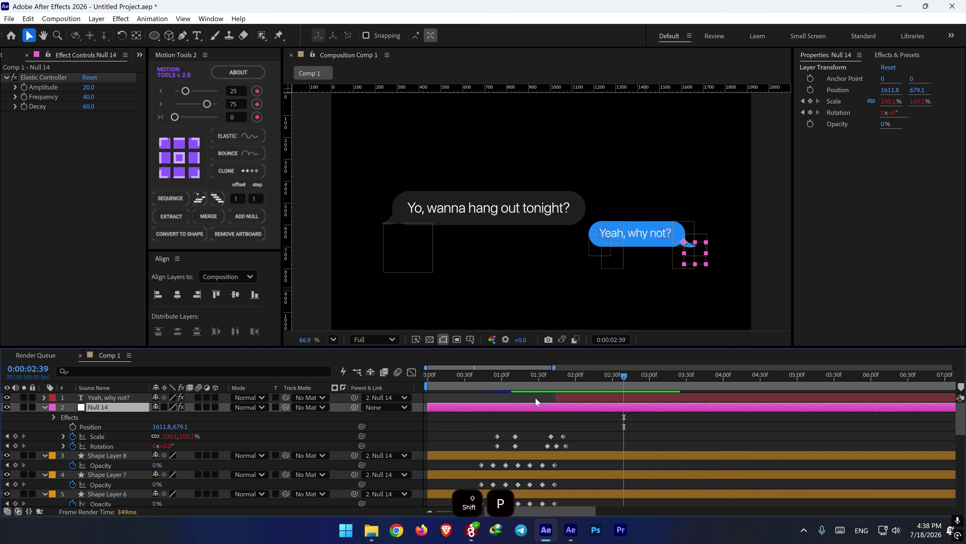
{"action": "left_click", "coordinate": [551, 378]}
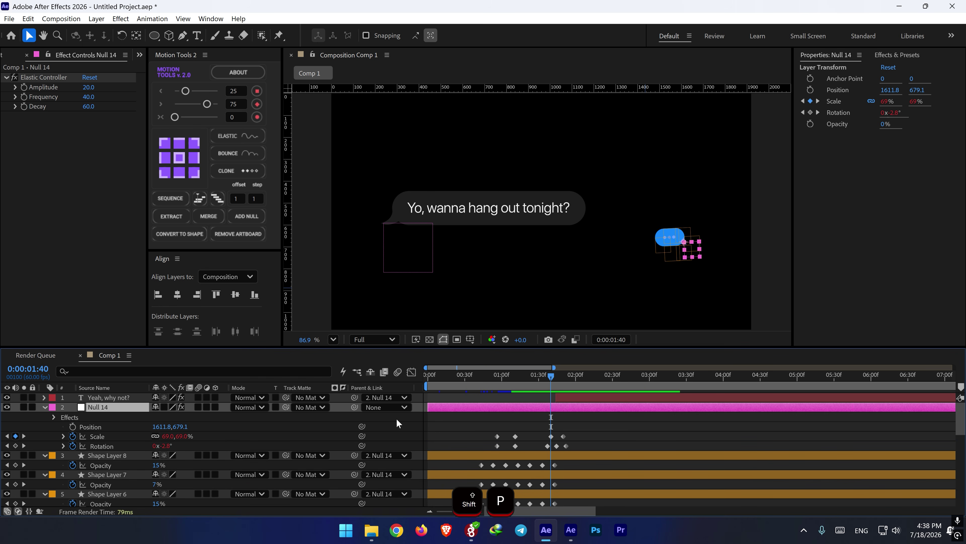
{"action": "left_click", "coordinate": [72, 426]}
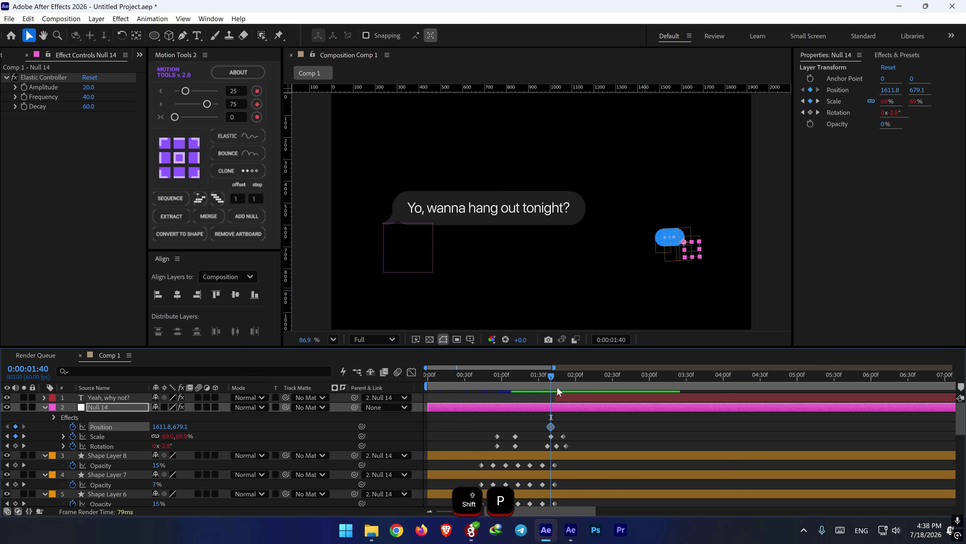
{"action": "left_click", "coordinate": [564, 378], "text": "shift"}
{"action": "left_click_drag", "start_coordinate": [179, 426], "coordinate": [155, 427]}
{"action": "left_click_drag", "start_coordinate": [583, 421], "coordinate": [544, 434]}
{"action": "left_click", "coordinate": [238, 138]}
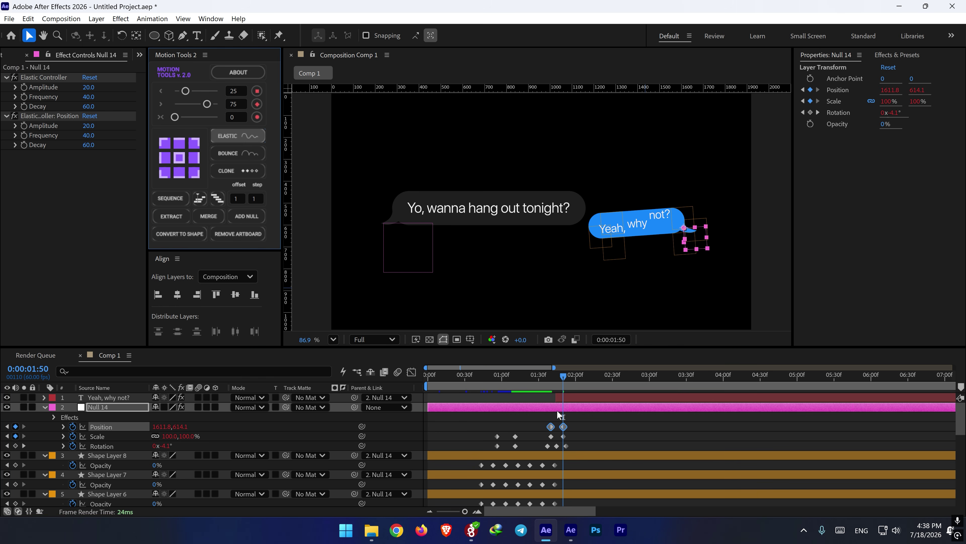
- Add a Position keyframe to Null 7 at 0:00:01:40
{"action": "left_click", "coordinate": [554, 379], "text": "shift"}
{"action": "scroll", "coordinate": [553, 461], "scroll_direction": "down", "scroll_amount": 6}
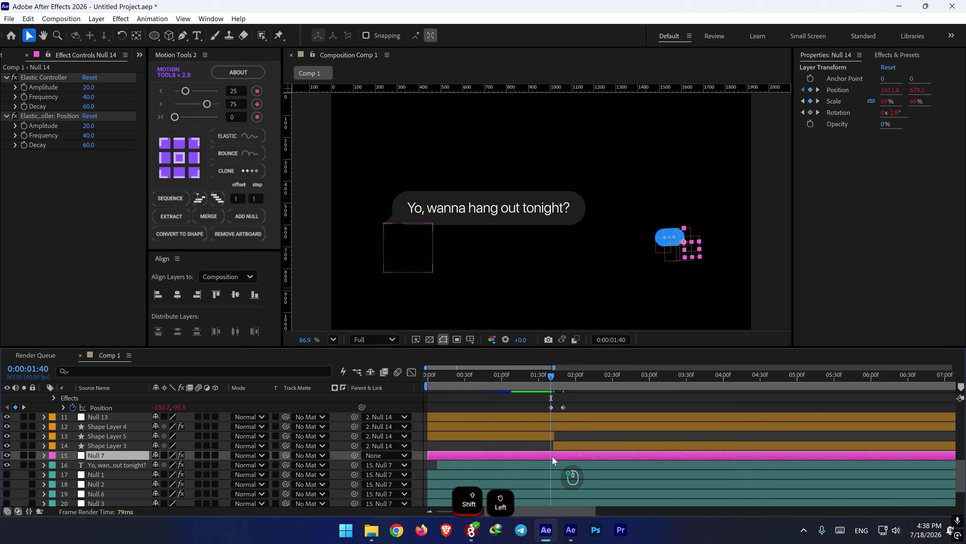
{"action": "left_click", "coordinate": [551, 454]}
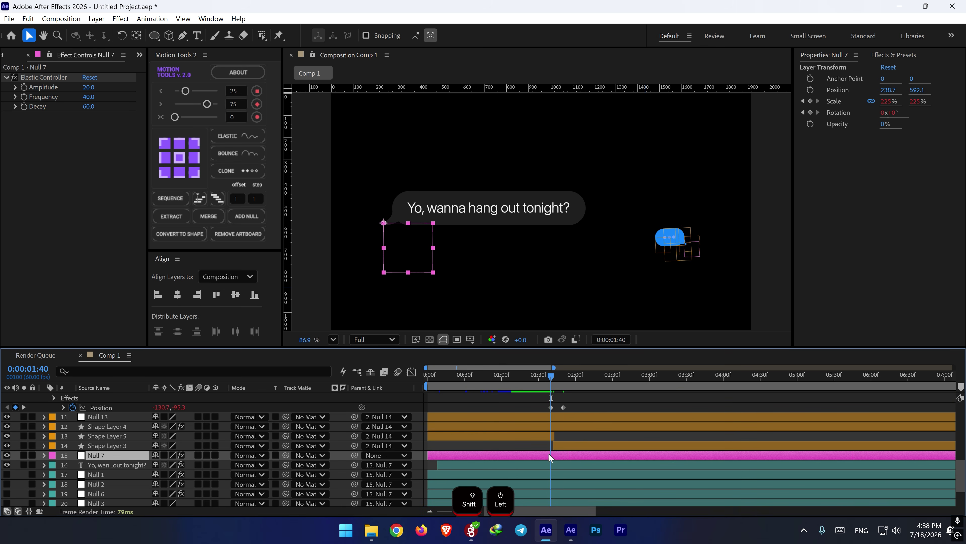
{"action": "key", "text": "p"}
{"action": "scroll", "coordinate": [551, 438], "scroll_direction": "up", "scroll_amount": 5}
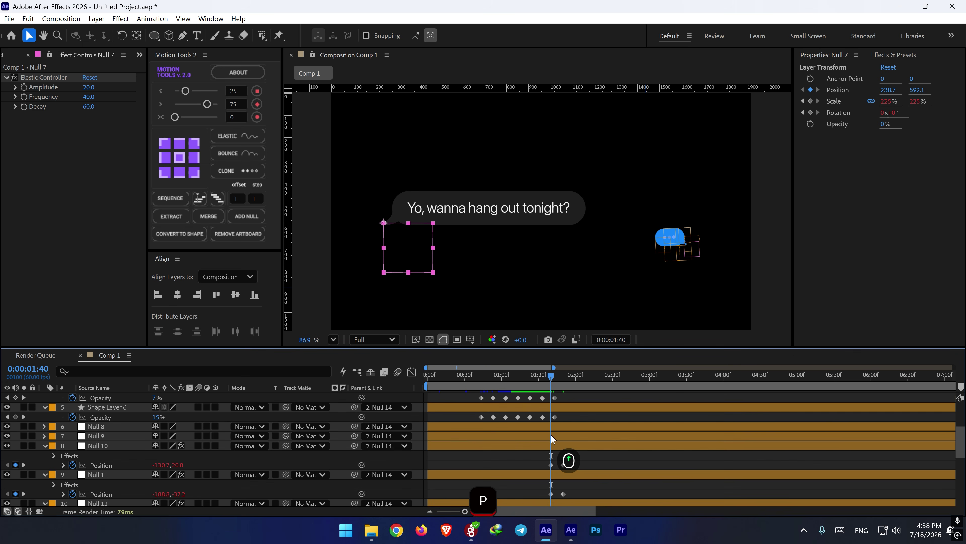
- Set Null 7's Y position to 452.1 at 0:00:01:50 and apply Motion Tools' Elastic to its Position keyframes
{"action": "scroll", "coordinate": [554, 421], "scroll_direction": "up", "scroll_amount": 3}
{"action": "left_click", "coordinate": [562, 381]}
{"action": "scroll", "coordinate": [507, 449], "scroll_direction": "down", "scroll_amount": 4}
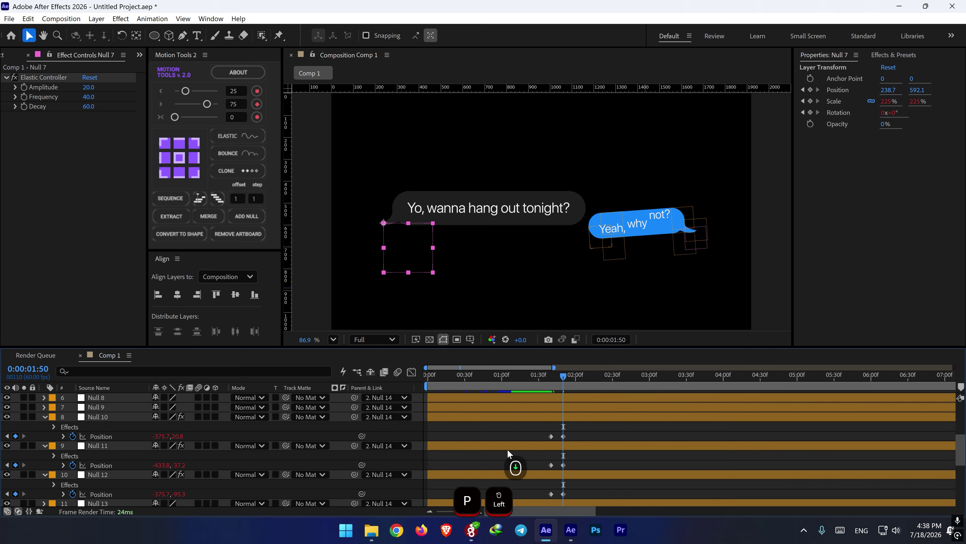
{"action": "scroll", "coordinate": [508, 449], "scroll_direction": "down", "scroll_amount": 5}
{"action": "left_click_drag", "start_coordinate": [179, 436], "coordinate": [138, 437]}
{"action": "mouse_move", "coordinate": [556, 374]}
{"action": "left_mouse_down"}
{"action": "mouse_move", "coordinate": [602, 372]}
{"action": "mouse_move", "coordinate": [563, 375]}
{"action": "left_mouse_up"}
{"action": "left_click_drag", "start_coordinate": [175, 436], "coordinate": [161, 436]}
{"action": "left_click_drag", "start_coordinate": [588, 433], "coordinate": [537, 435]}
{"action": "left_click", "coordinate": [243, 138]}
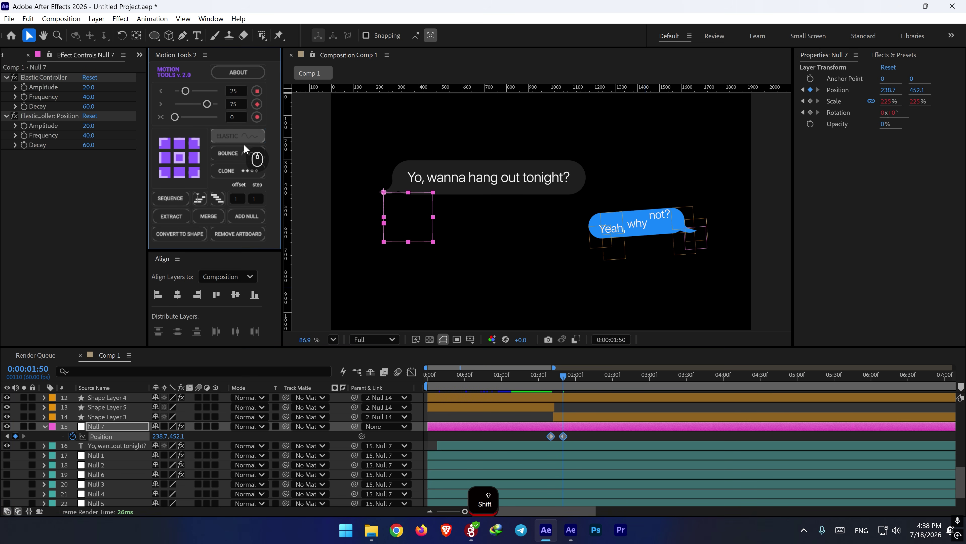
- Preview both bubbles moving upward from about 0:00:01:33
{"action": "left_click_drag", "start_coordinate": [549, 377], "coordinate": [542, 376]}
{"action": "key", "text": "space"}
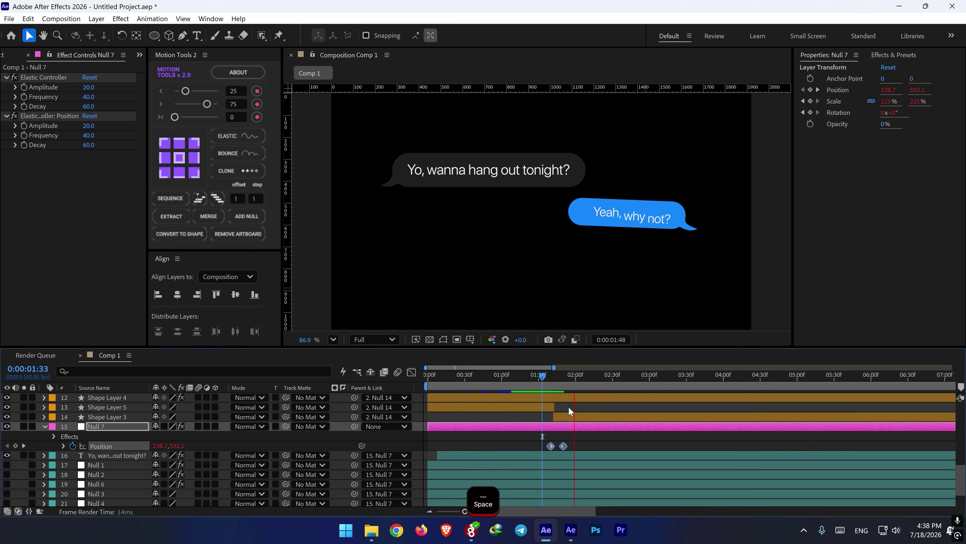
{"action": "left_click", "coordinate": [544, 376]}
{"action": "key", "text": "space"}
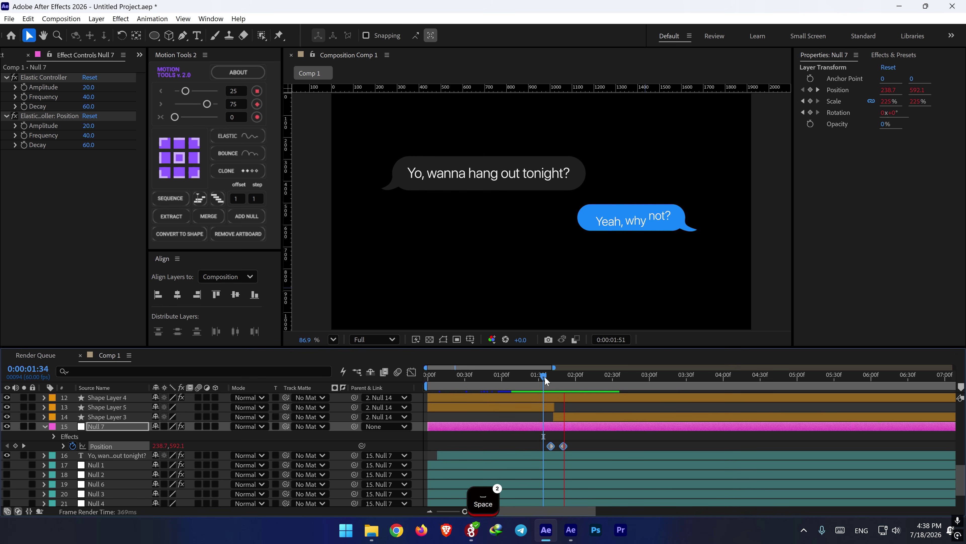
{"action": "key", "text": "space"}
- Add a level Rotation keyframe to Null 7 at about 0:00:01:38 and a clockwise tilt at about 0:00:01:45
{"action": "left_click", "coordinate": [551, 376]}
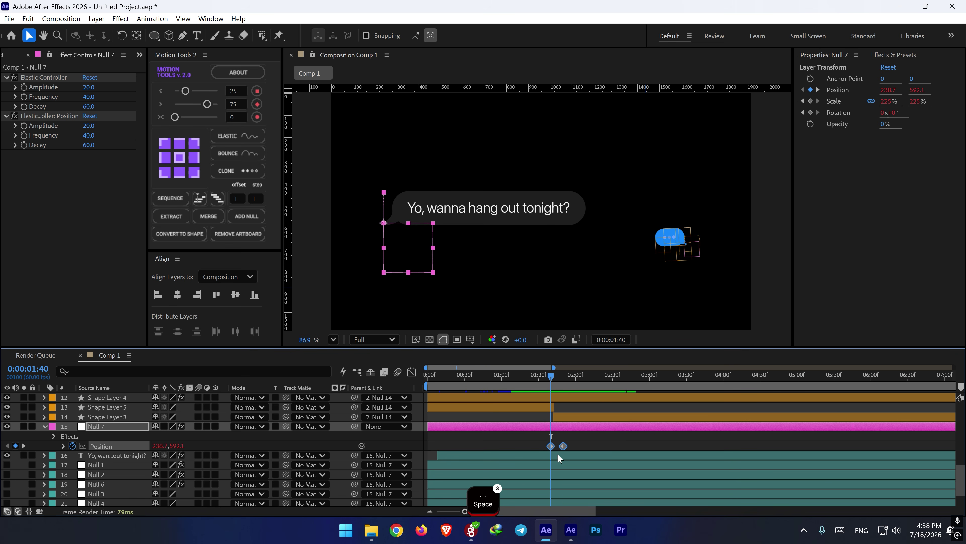
{"action": "key", "text": "shift+r"}
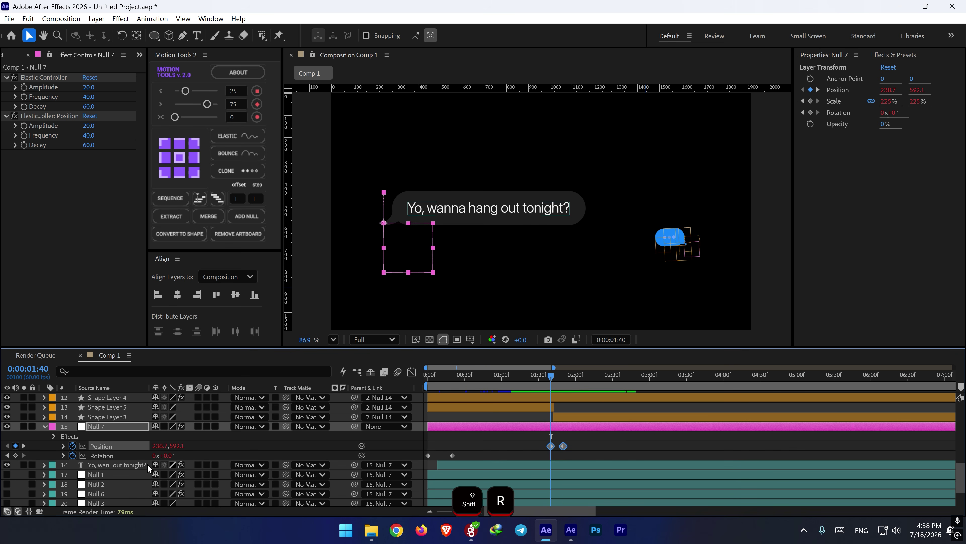
{"action": "left_click", "coordinate": [16, 455]}
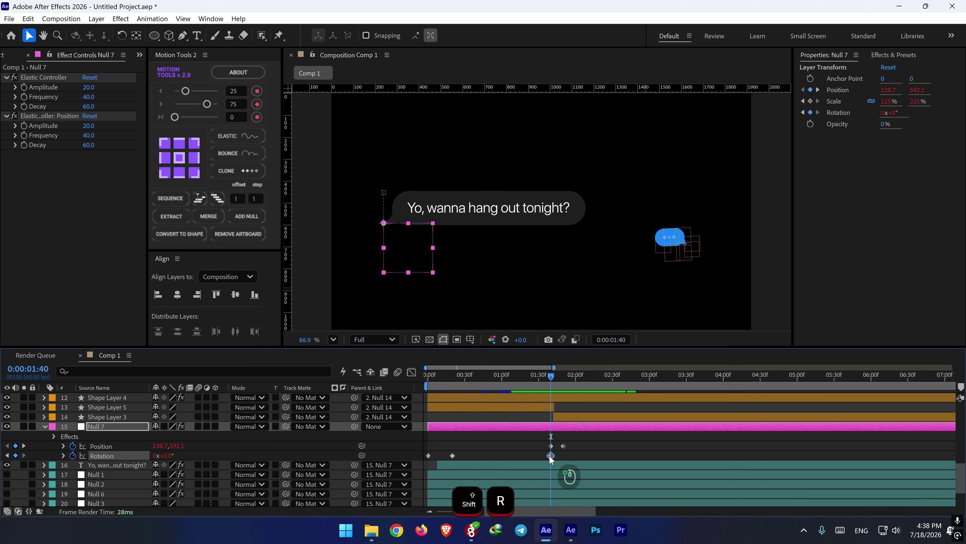
{"action": "left_click_drag", "start_coordinate": [551, 458], "coordinate": [548, 458]}
{"action": "left_click_drag", "start_coordinate": [168, 456], "coordinate": [171, 456]}
{"action": "scroll", "coordinate": [557, 458], "scroll_direction": "up", "scroll_amount": 1}
{"action": "scroll", "coordinate": [557, 458], "scroll_direction": "up", "scroll_amount": 1}
{"action": "left_click_drag", "start_coordinate": [529, 456], "coordinate": [553, 456]}
- Copy Null 7's level Rotation keyframe from about 0:00:01:38 to 0:00:01:54
{"action": "left_click_drag", "start_coordinate": [579, 376], "coordinate": [599, 378]}
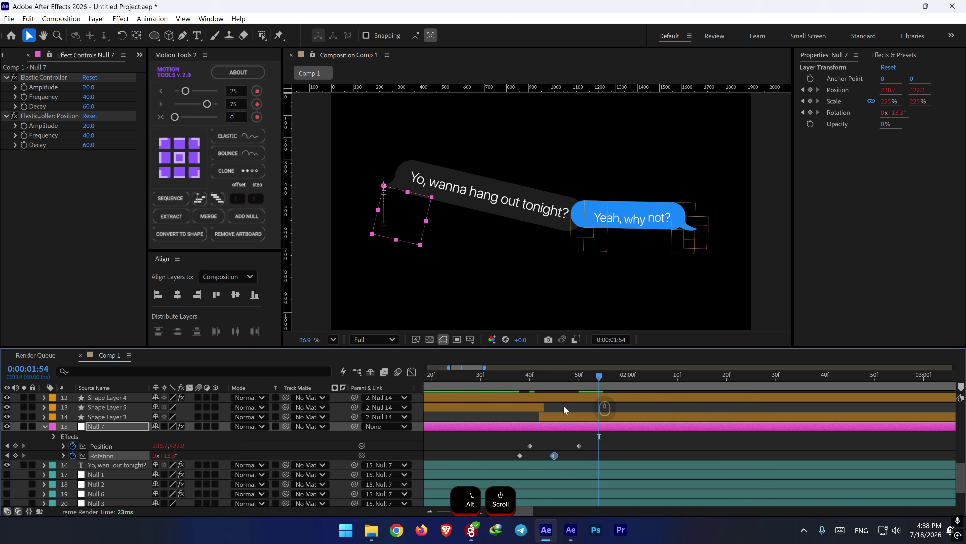
{"action": "left_click_drag", "start_coordinate": [527, 453], "coordinate": [517, 458]}
{"action": "key", "text": "ctrl+c"}
{"action": "key", "text": "ctrl+v"}
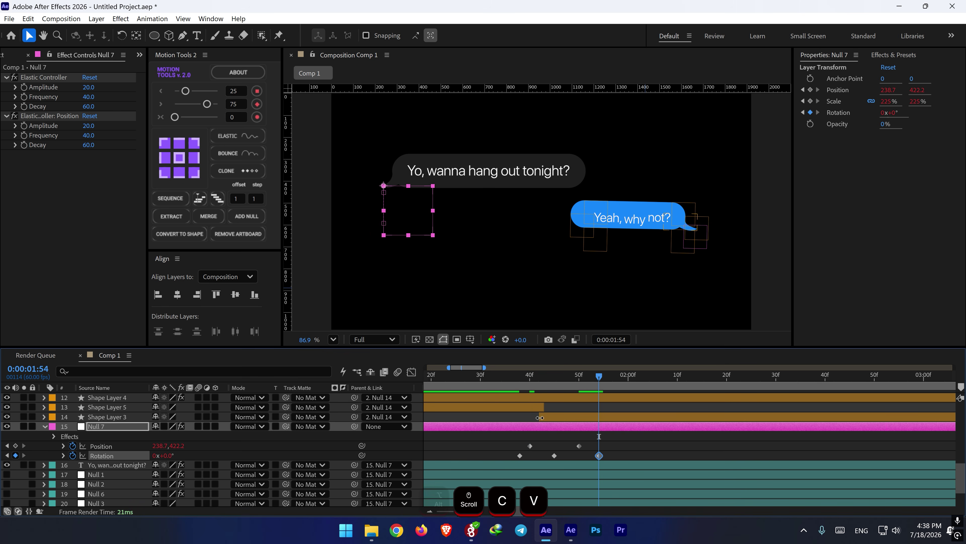
- Preview the first bubble's tilt as the reply appears, from 0:00:01:23 and 0:00:01:30
{"action": "scroll", "coordinate": [525, 442], "scroll_direction": "down", "scroll_amount": 3}
{"action": "left_click", "coordinate": [513, 384]}
{"action": "key", "text": "space"}
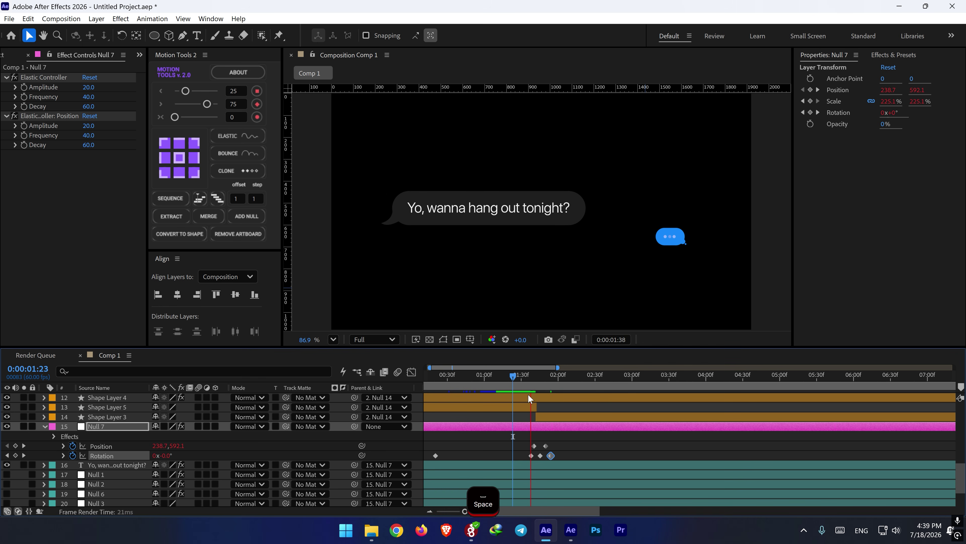
{"action": "left_click", "coordinate": [522, 380]}
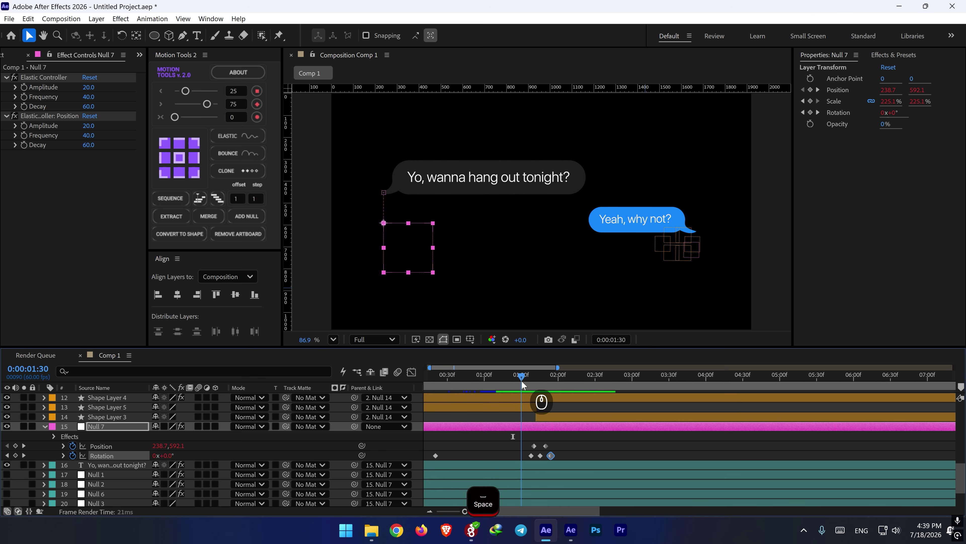
{"action": "key", "text": "space"}
{"action": "key", "text": "space"}
- Key the Position of Null 1, Null 2 and Null 6 at about 0:00:01:38, then shift them 27 px left at 0:00:01:44
{"action": "left_click_drag", "start_coordinate": [541, 381], "coordinate": [534, 381]}
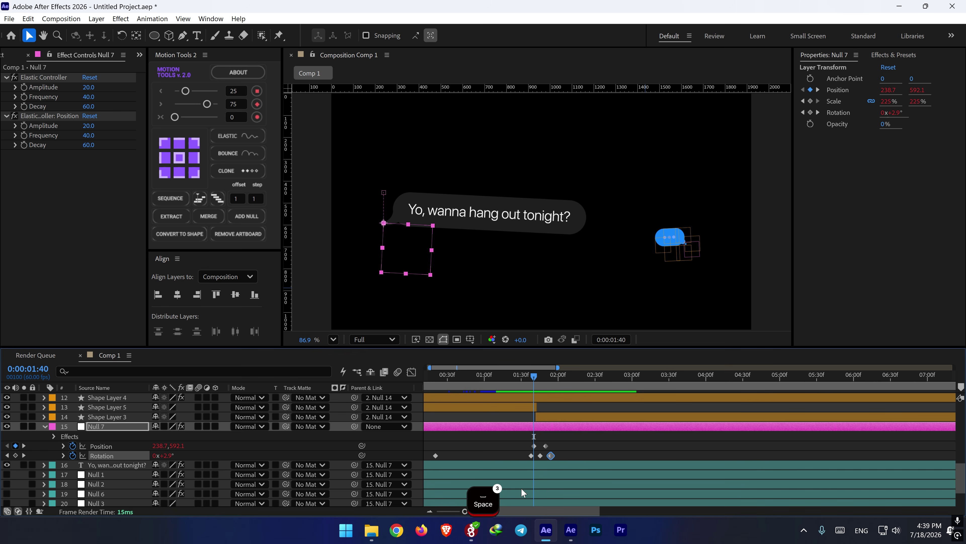
{"action": "left_click", "coordinate": [540, 465]}
{"action": "left_click", "coordinate": [539, 472], "text": "ctrl"}
{"action": "left_click", "coordinate": [539, 482]}
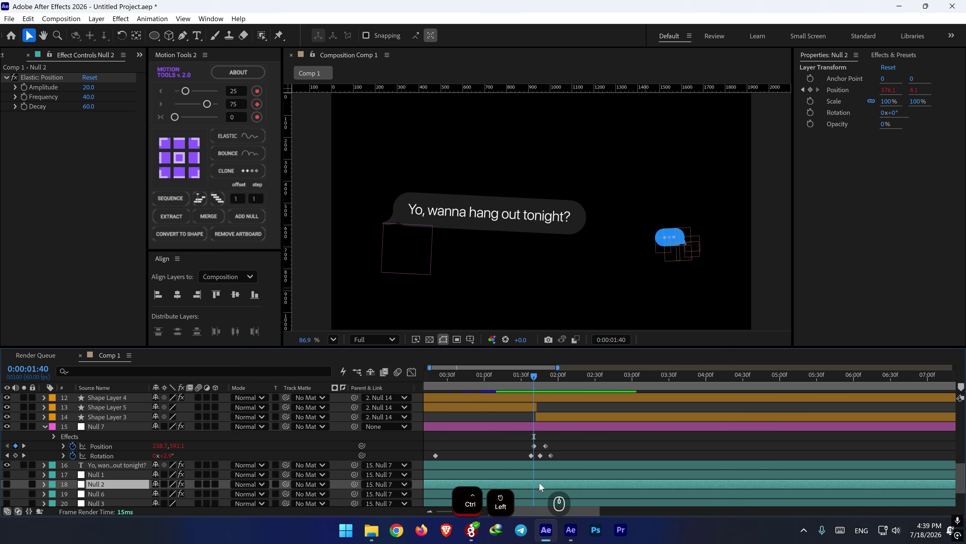
{"action": "scroll", "coordinate": [538, 485], "scroll_direction": "down", "scroll_amount": 1}
{"action": "left_click", "coordinate": [547, 448]}
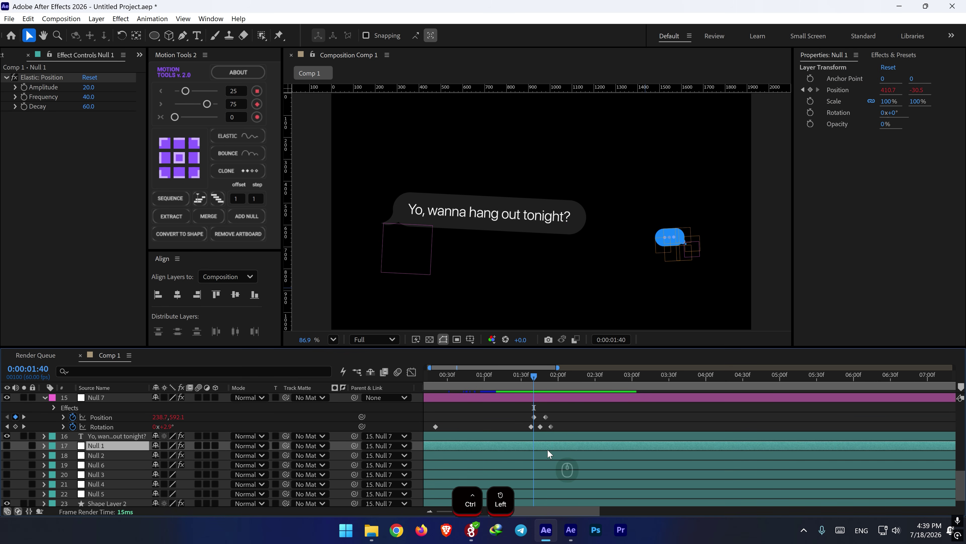
{"action": "left_click", "coordinate": [539, 457], "text": "ctrl"}
{"action": "left_click", "coordinate": [539, 463], "text": "ctrl"}
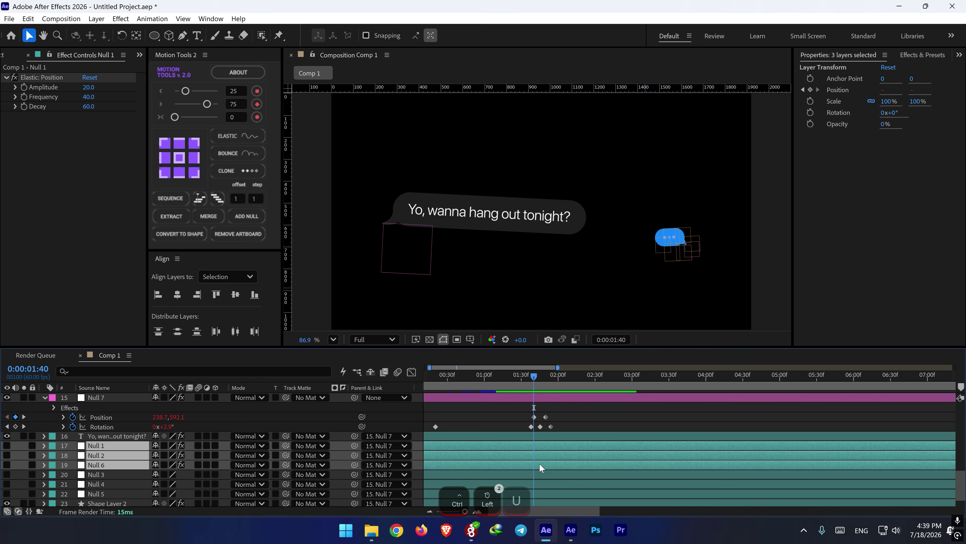
{"action": "key", "text": "u"}
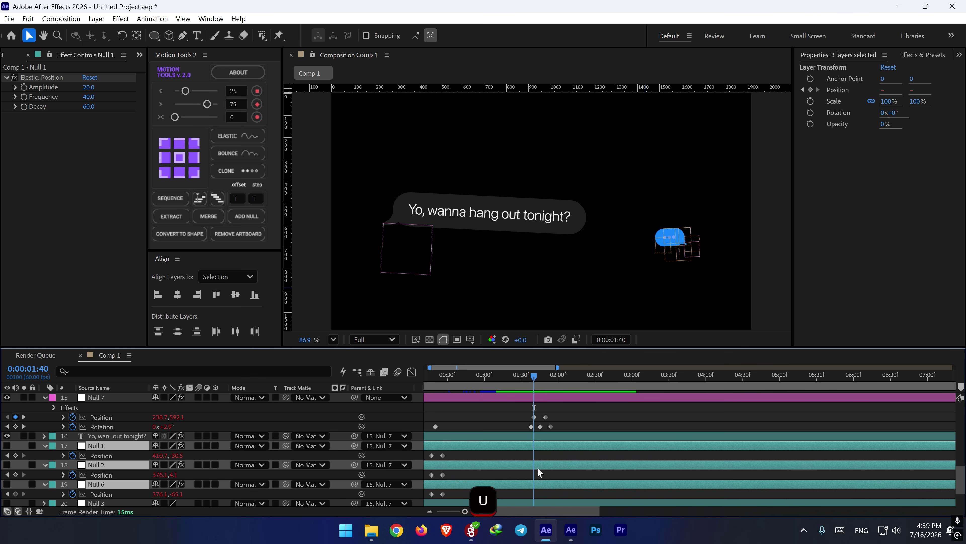
{"action": "left_click", "coordinate": [15, 455]}
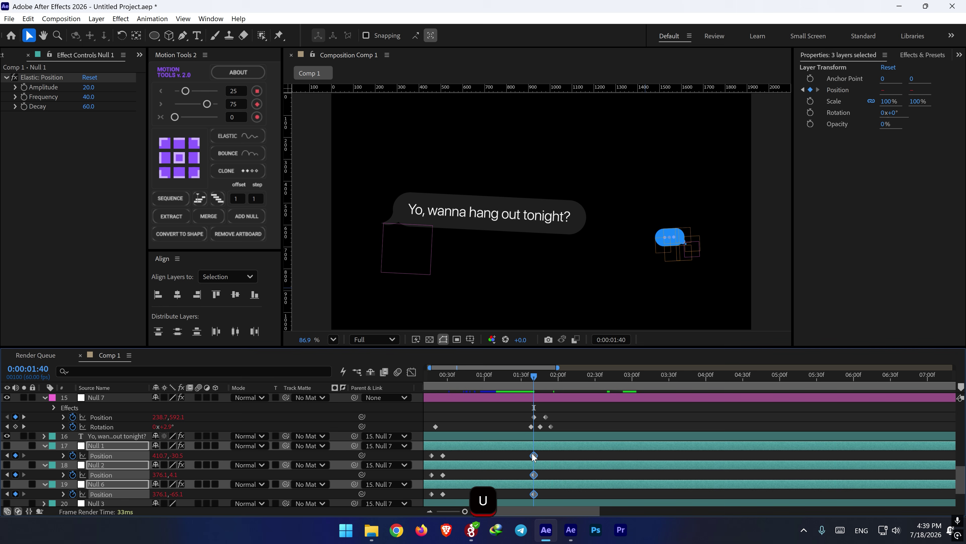
{"action": "left_click_drag", "start_coordinate": [534, 457], "coordinate": [531, 456]}
{"action": "left_click_drag", "start_coordinate": [535, 375], "coordinate": [538, 379]}
{"action": "left_click_drag", "start_coordinate": [153, 456], "coordinate": [138, 453]}
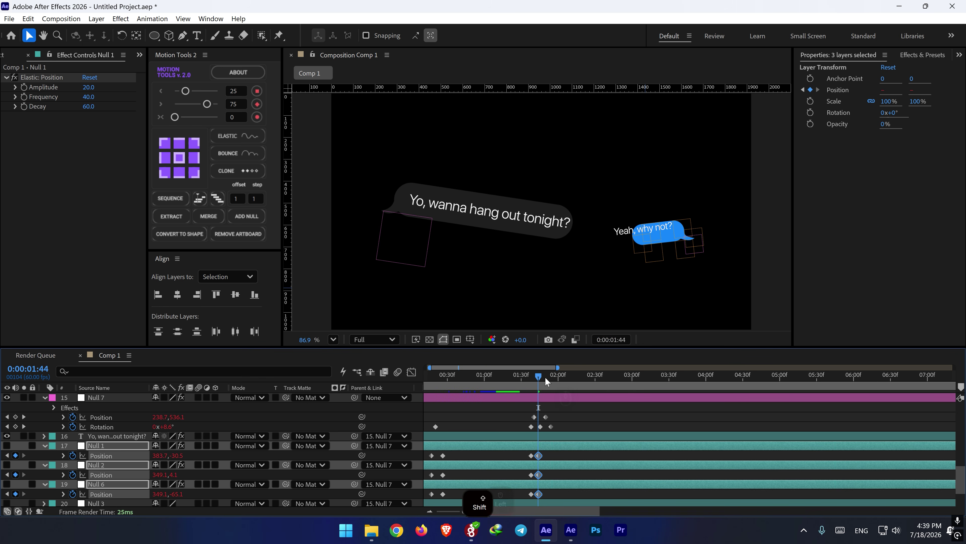
- Copy the three nulls' unshifted Position keyframes to 0:00:01:54, align the shifted keyframes with Null 7's tilt keyframe, and preview
{"action": "left_click_drag", "start_coordinate": [547, 377], "coordinate": [549, 379]}
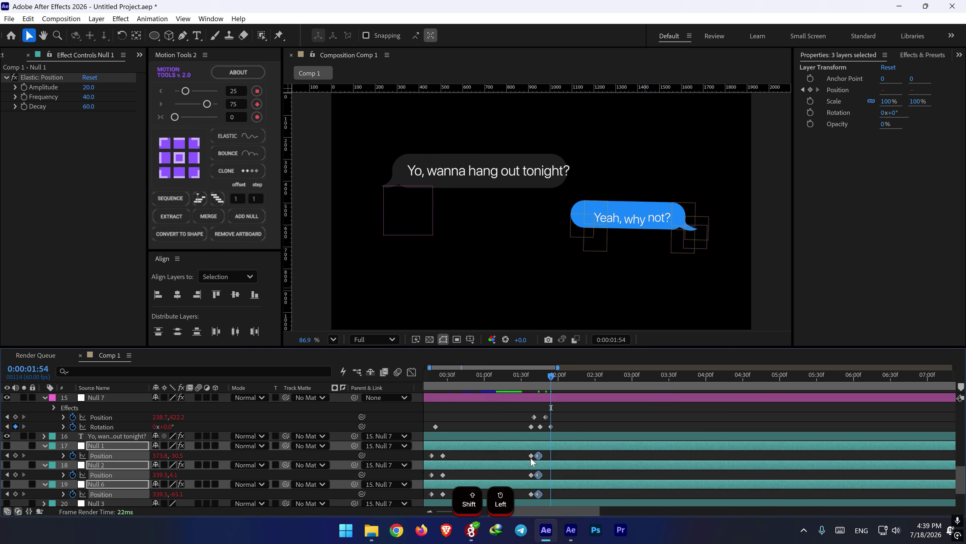
{"action": "left_click_drag", "start_coordinate": [526, 453], "coordinate": [533, 498]}
{"action": "key", "text": "ctrl+c"}
{"action": "key", "text": "ctrl+v"}
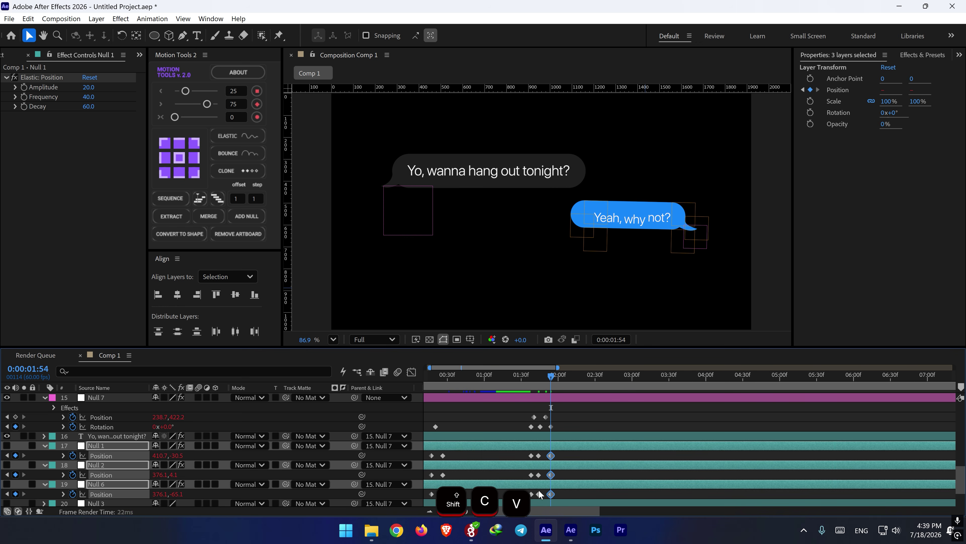
{"action": "left_click_drag", "start_coordinate": [542, 453], "coordinate": [540, 494]}
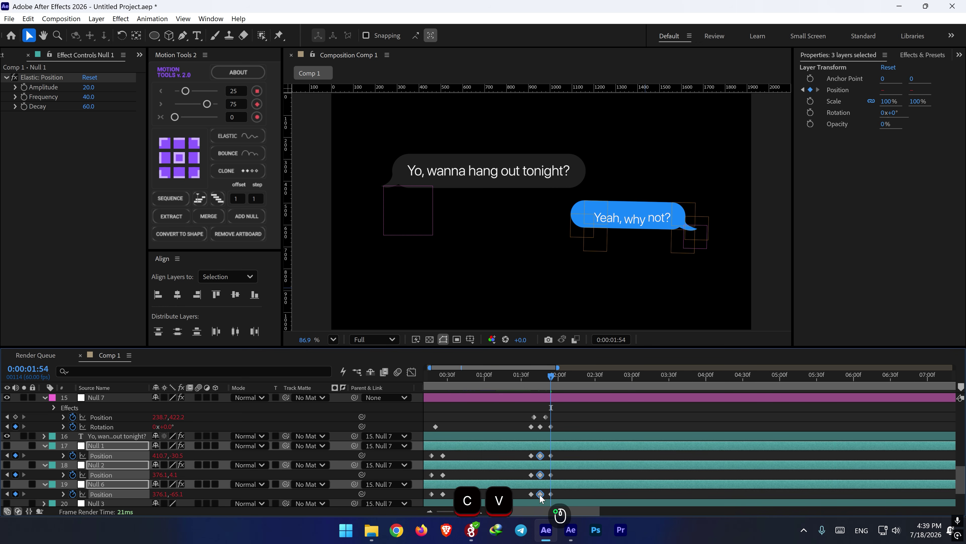
{"action": "key", "text": "space"}
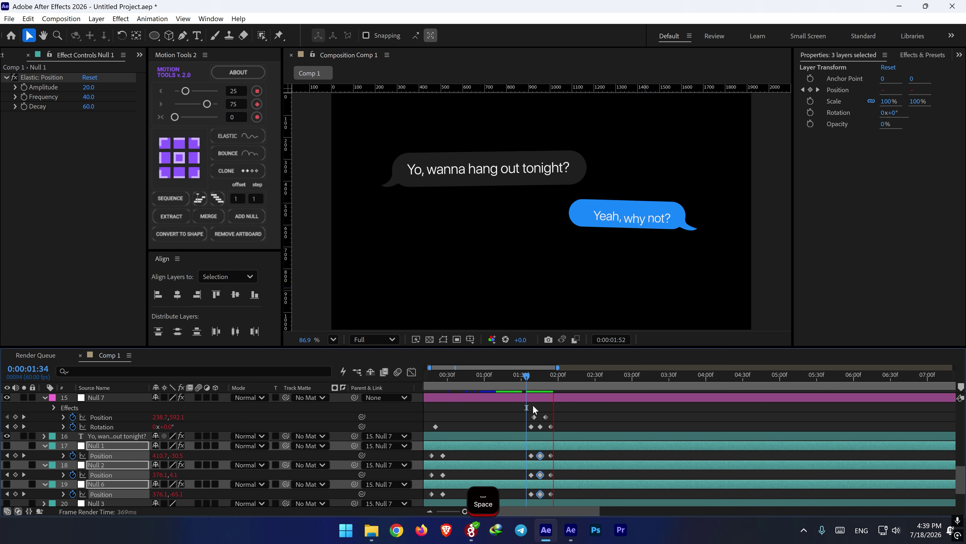
- Preview the first bubble's reaction to the reply, starting from 0:00:01:35 and from 0:00:01:32
{"action": "left_click", "coordinate": [528, 379]}
{"action": "key", "text": "space"}
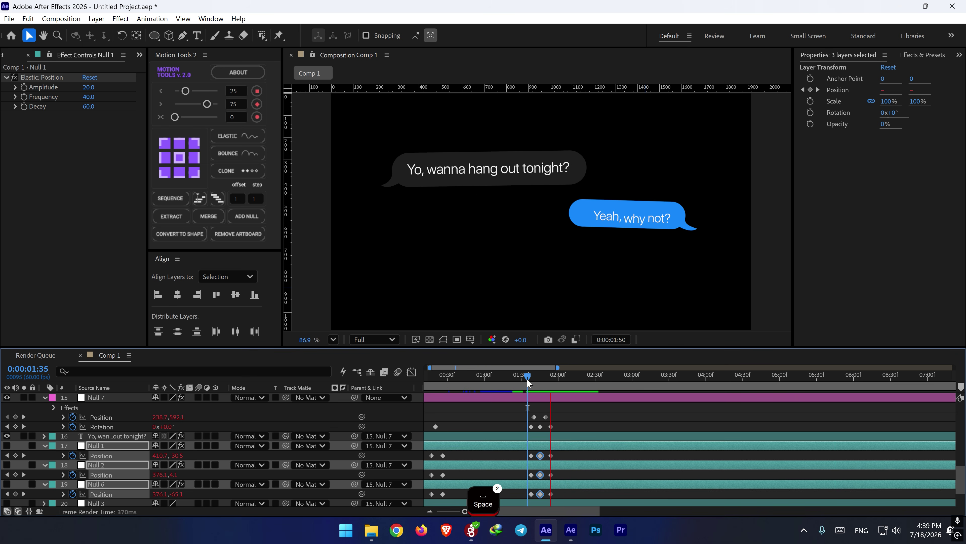
{"action": "left_click_drag", "start_coordinate": [528, 379], "coordinate": [524, 380]}
{"action": "key", "text": "space"}
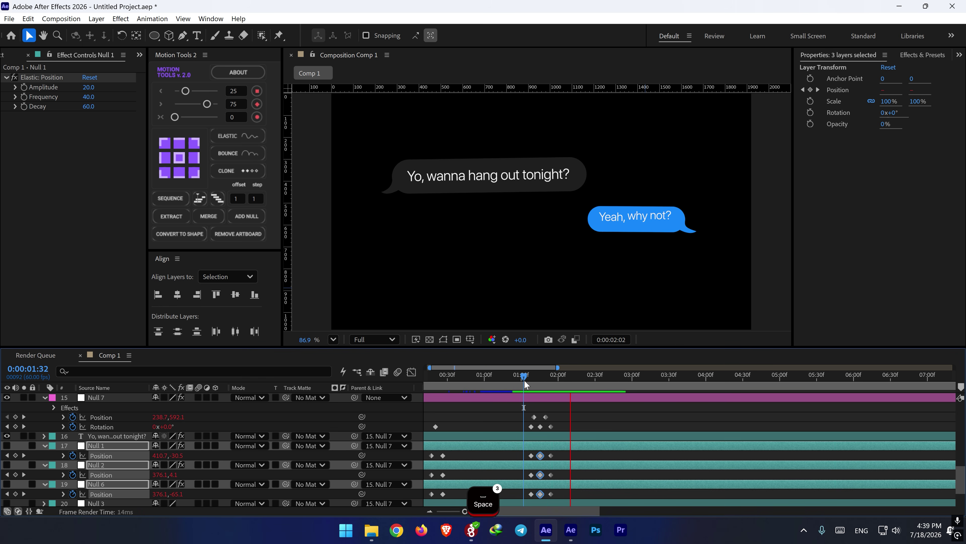
{"action": "key", "text": "space"}
- Select all unlocked layers in Comp 1 and collapse their expanded properties
{"action": "key", "text": "shift+slash"}
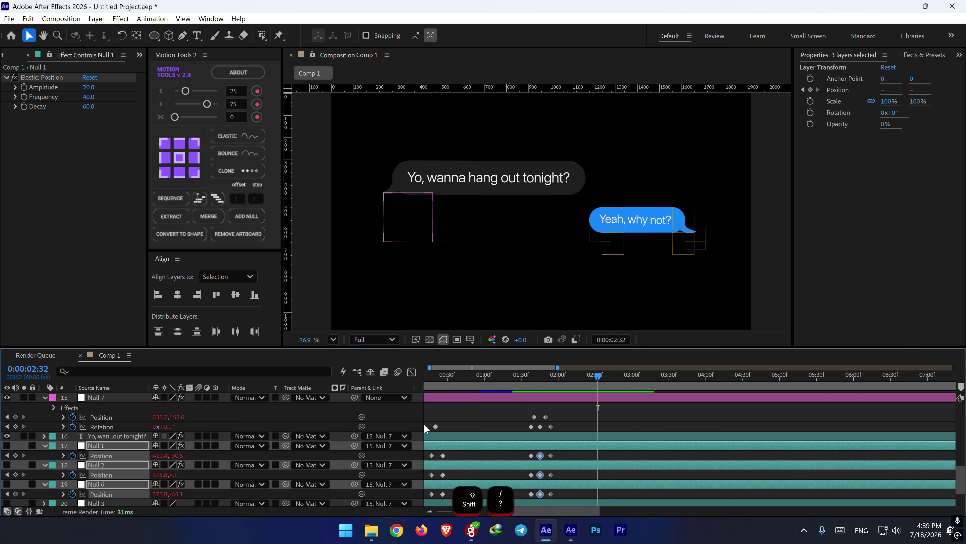
{"action": "left_click", "coordinate": [45, 446]}
{"action": "scroll", "coordinate": [430, 471], "scroll_direction": "up", "scroll_amount": 4}
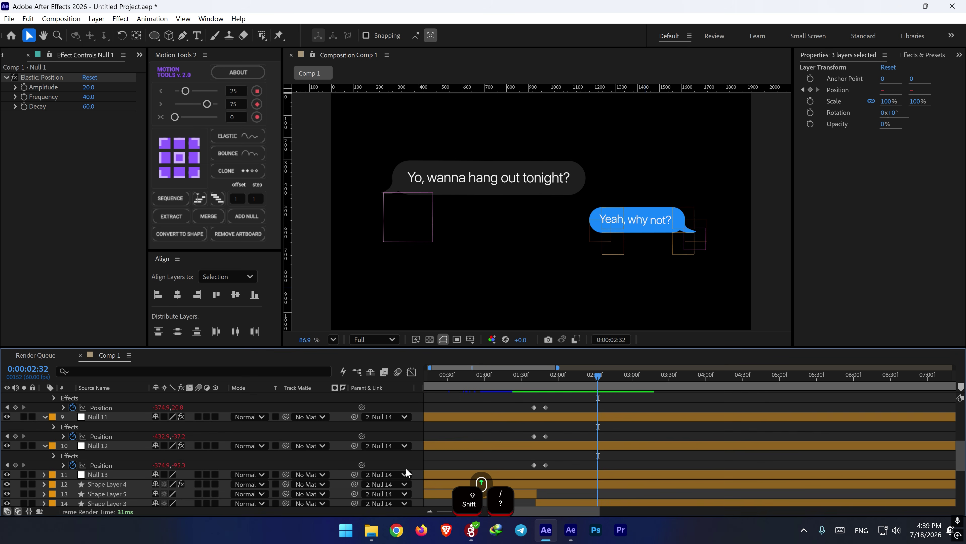
{"action": "key", "text": "ctrl+a"}
{"action": "scroll", "coordinate": [478, 436], "scroll_direction": "down", "scroll_amount": 4}
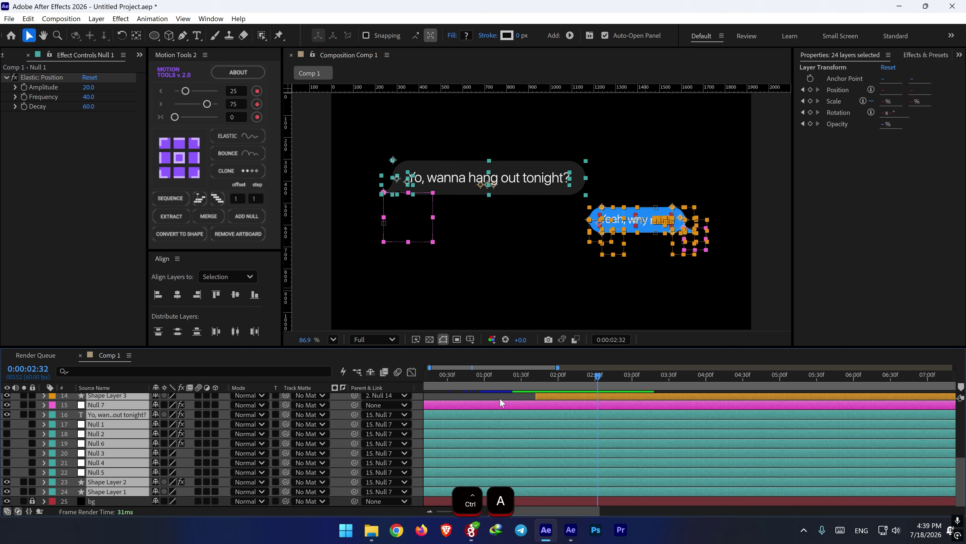
{"action": "scroll", "coordinate": [502, 402], "scroll_direction": "up", "scroll_amount": 4}
- Preview the whole chat animation from the start and from about 0:00:01:15, leaving all layers deselected
{"action": "key", "text": "space"}
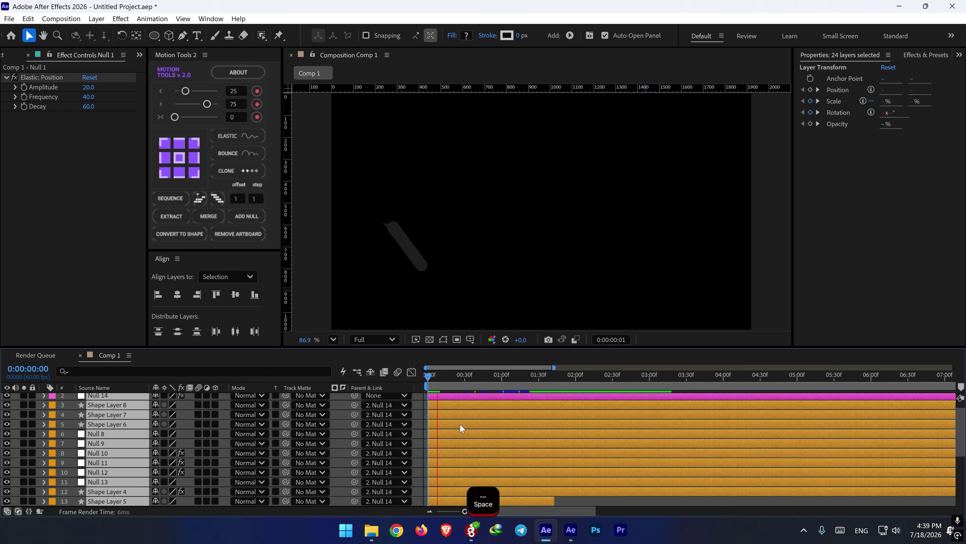
{"action": "left_click", "coordinate": [520, 377]}
{"action": "key", "text": "space"}
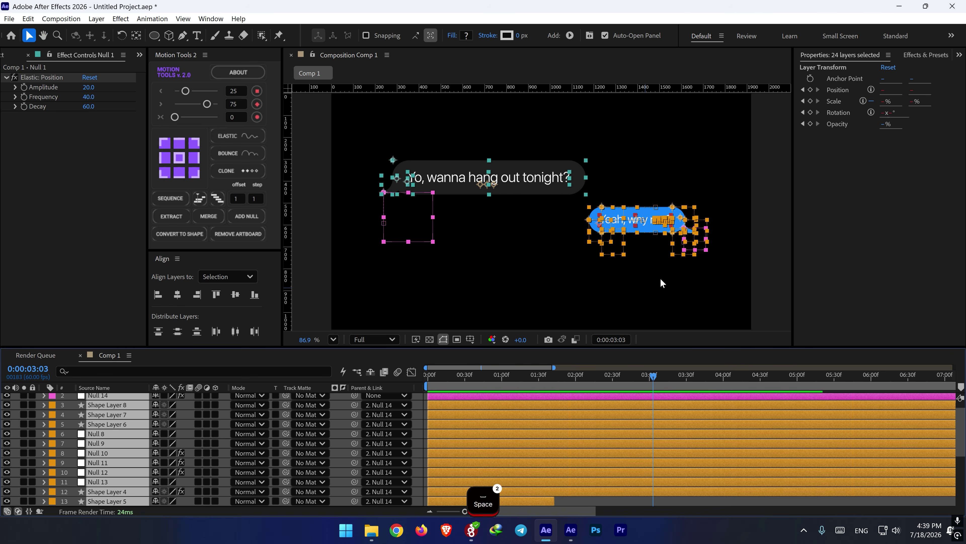
{"action": "scroll", "coordinate": [446, 451], "scroll_direction": "up", "scroll_amount": 1}
{"action": "left_click", "coordinate": [416, 433]}
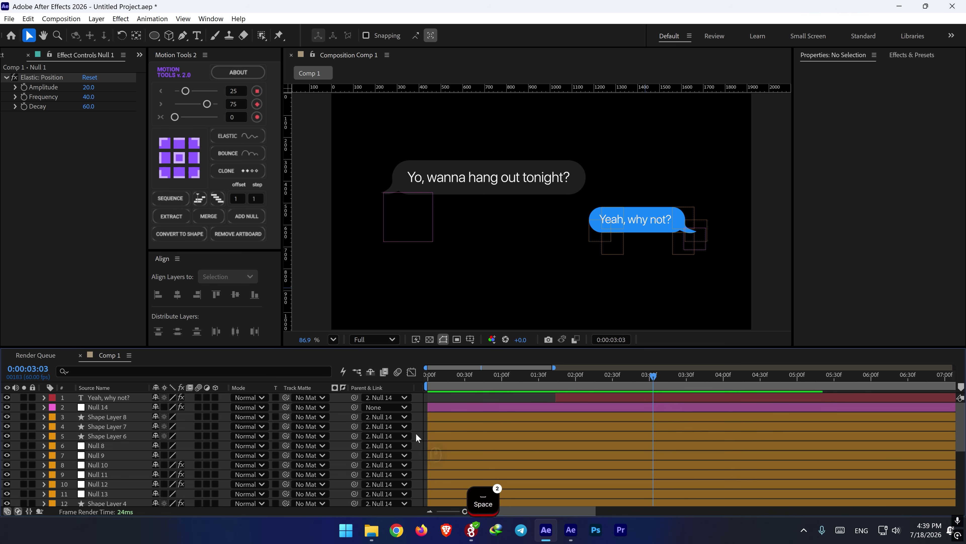
- Set the "Yeah, why not?" text layer's label color to Orange and move Null 14 to the top of the layer stack
{"action": "left_click", "coordinate": [102, 397]}
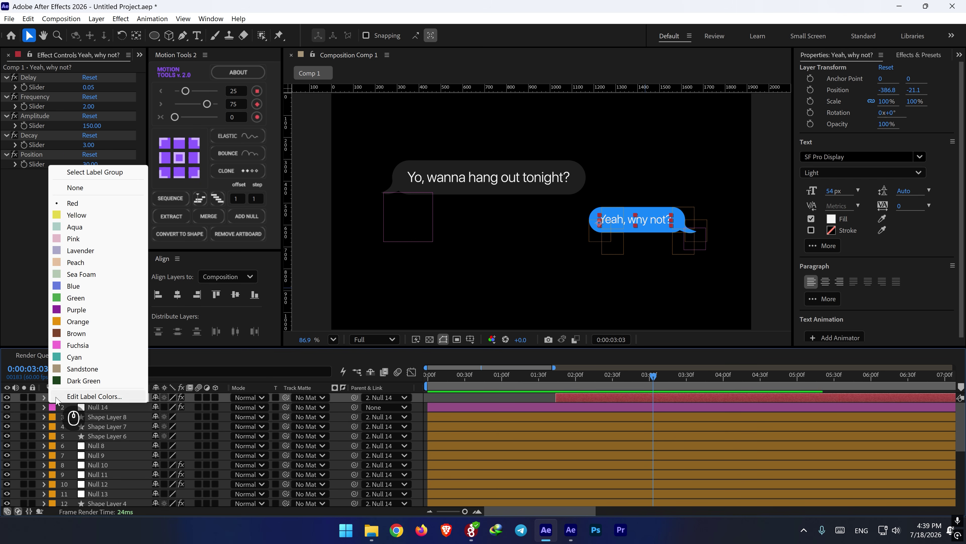
{"action": "left_click", "coordinate": [77, 321]}
{"action": "left_click_drag", "start_coordinate": [96, 406], "coordinate": [101, 395]}
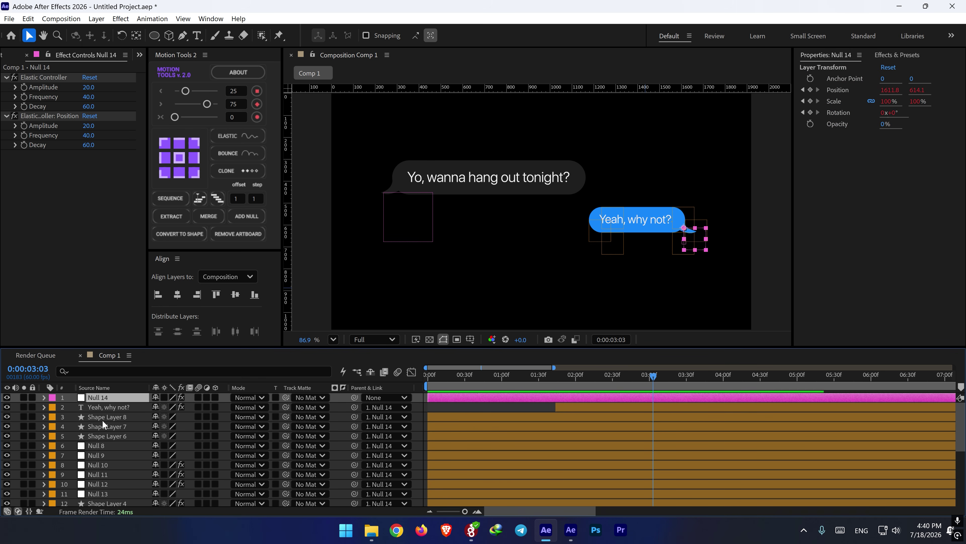
- Pre-compose the reply bubble's layers, from Null 14 through Shape Layer 3, into a new composition named "user box 1"
{"action": "scroll", "coordinate": [102, 433], "scroll_direction": "down", "scroll_amount": 3}
{"action": "left_click", "coordinate": [96, 465], "text": "shift"}
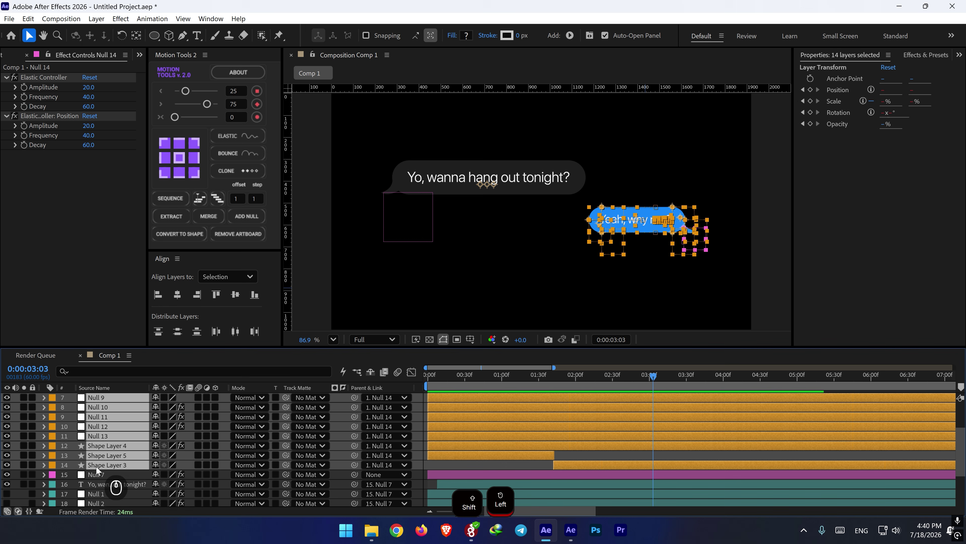
{"action": "right_click", "coordinate": [107, 465]}
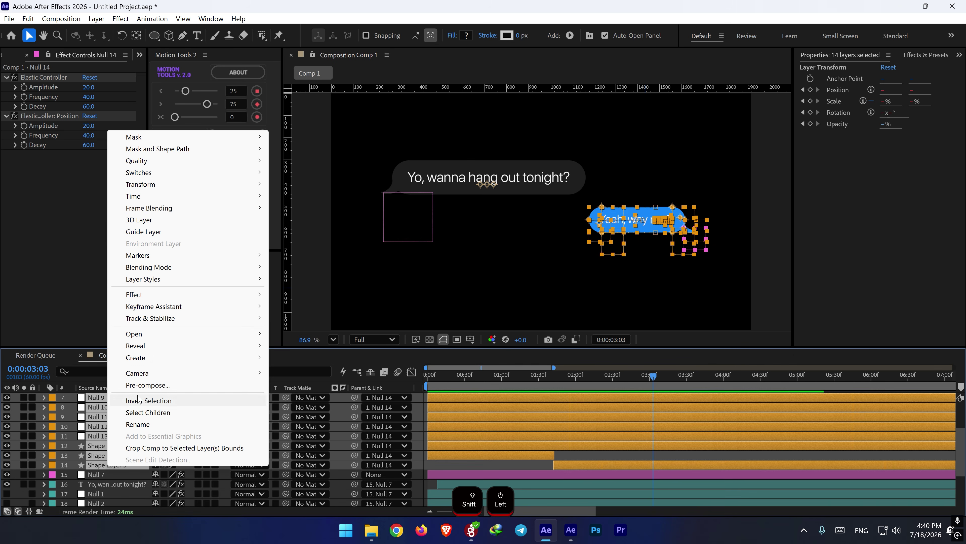
{"action": "left_click", "coordinate": [129, 385]}
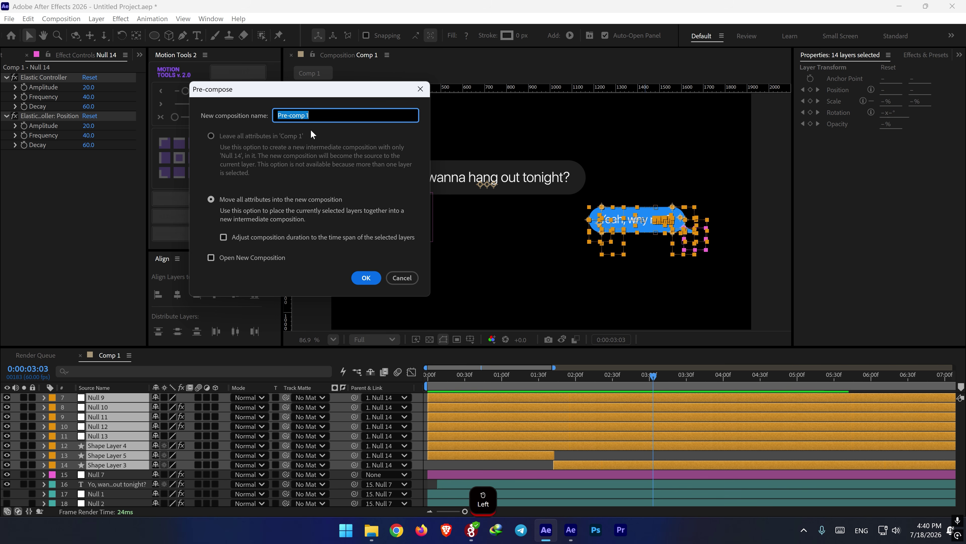
{"action": "type", "text": "user box 1"}
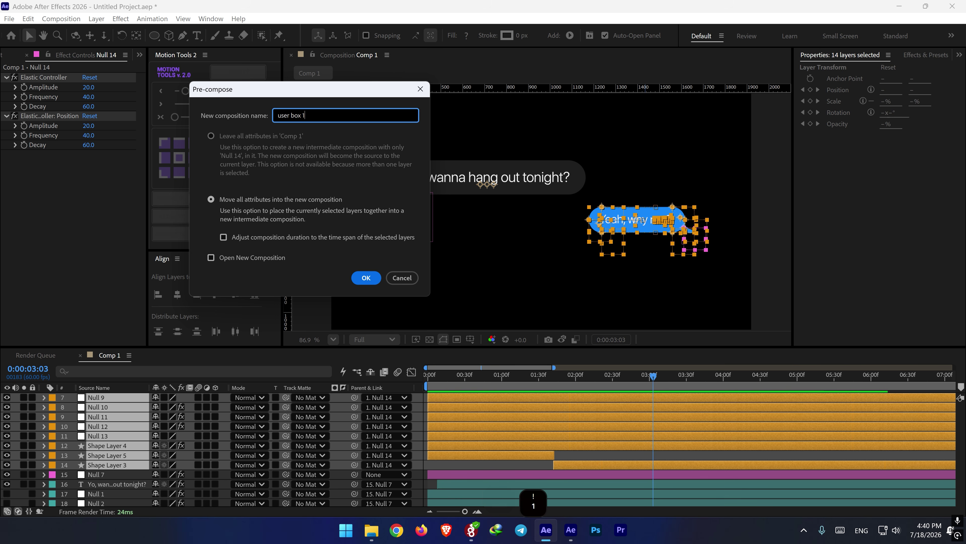
{"action": "key", "text": "Return"}
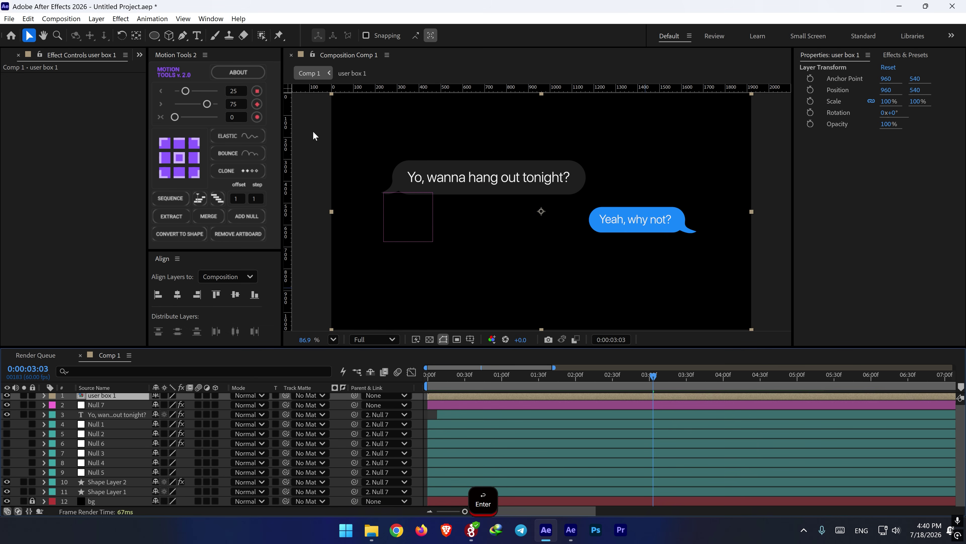
- Preview the animation with the pre-composed reply from 0:00:00:10 and from 0:00:01:22
{"action": "scroll", "coordinate": [533, 392], "scroll_direction": "up", "scroll_amount": 1}
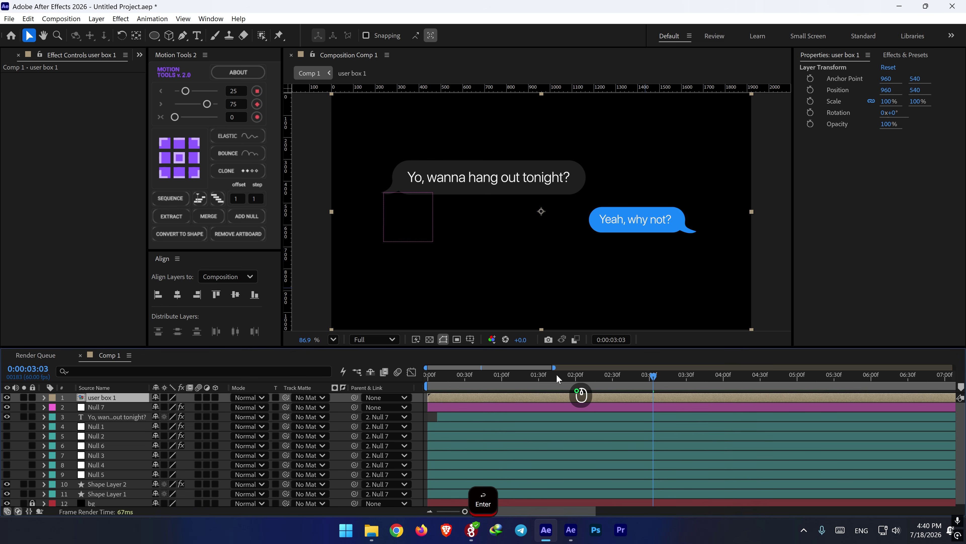
{"action": "left_click", "coordinate": [441, 377]}
{"action": "key", "text": "space"}
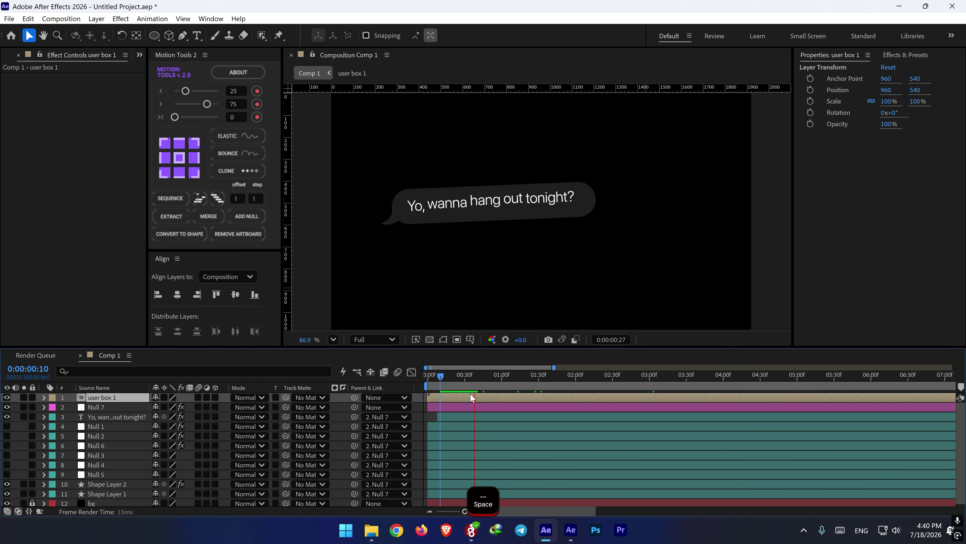
{"action": "left_click", "coordinate": [529, 380]}
{"action": "key", "text": "space"}
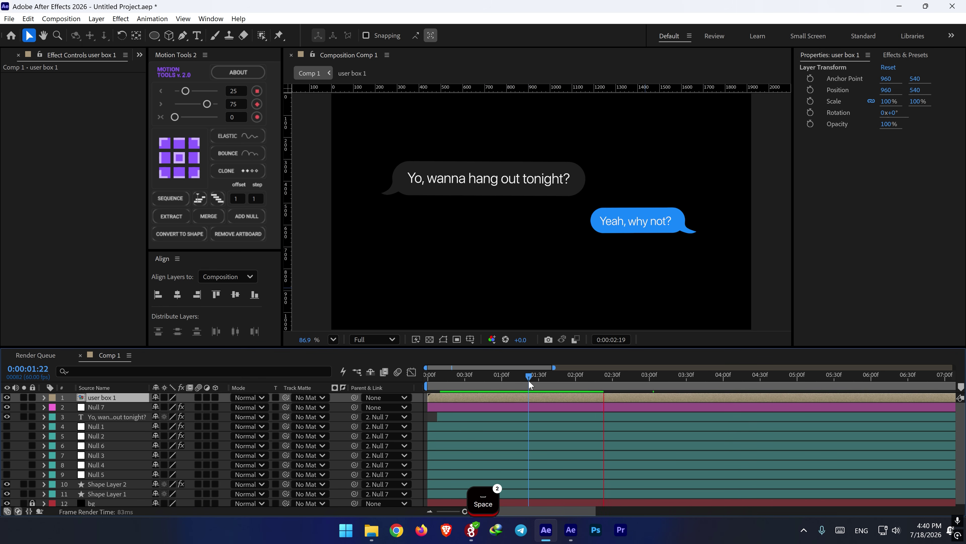
{"action": "key", "text": "space"}
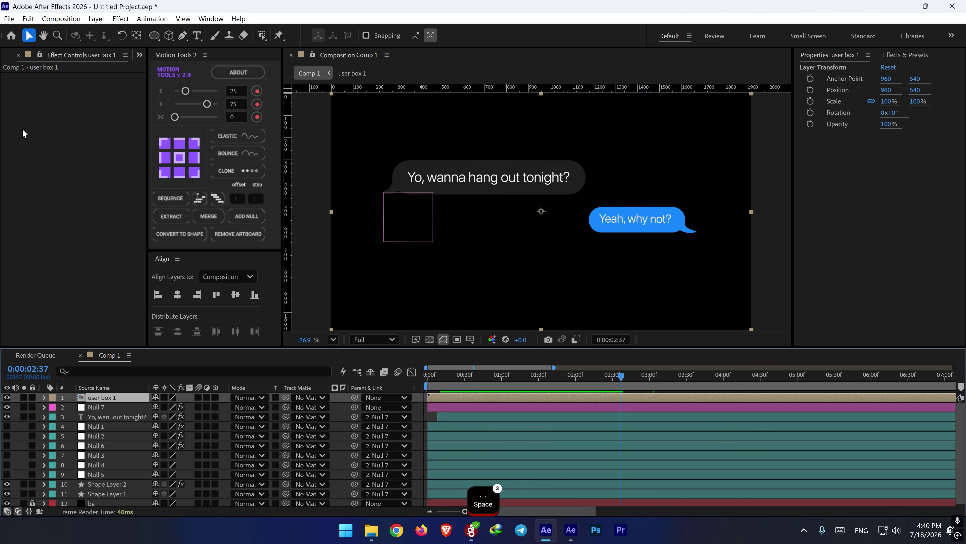
- Duplicate the user box 1 composition in the project
{"action": "left_click", "coordinate": [17, 56]}
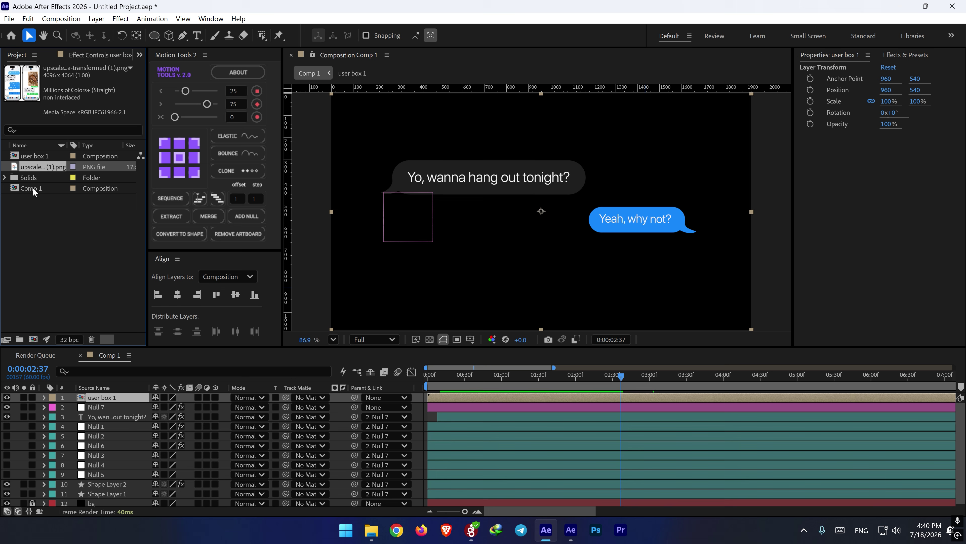
{"action": "left_click", "coordinate": [34, 157]}
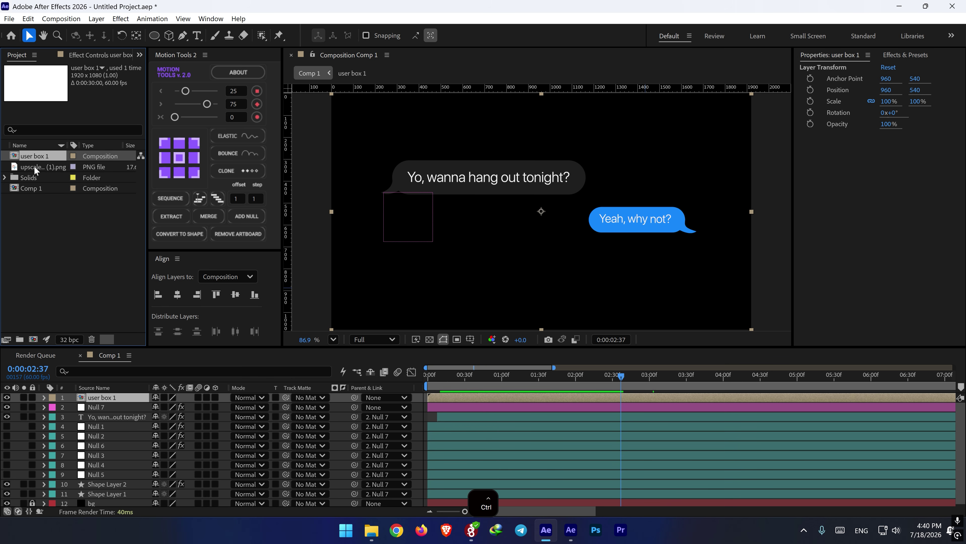
{"action": "left_click", "coordinate": [28, 19]}
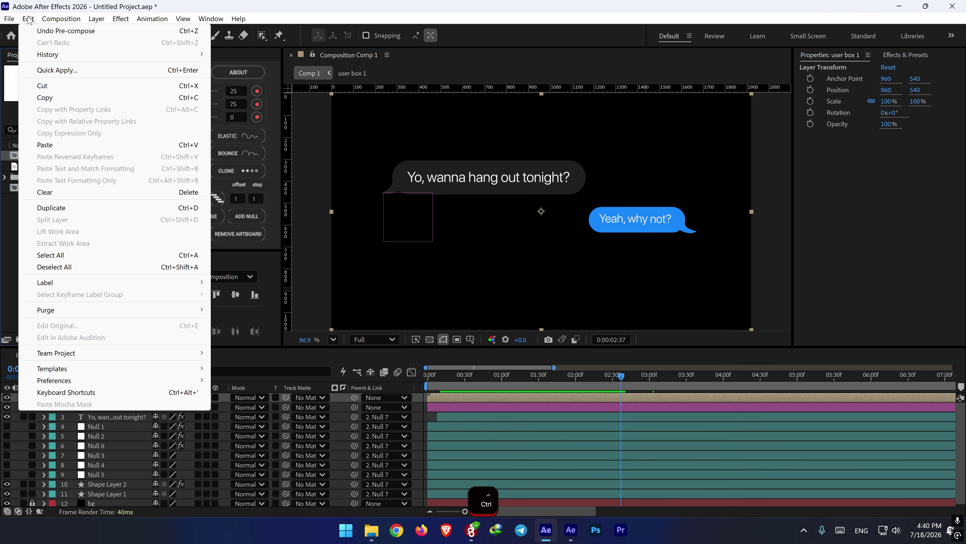
{"action": "left_click", "coordinate": [62, 208]}
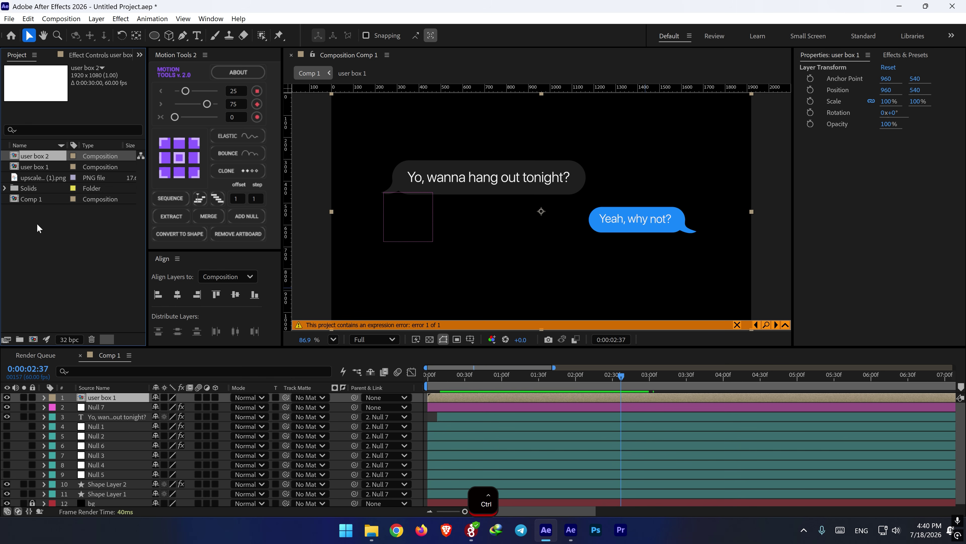
- Add user box 2 above user box 1 in Comp 1, start it at about 0:00:01:07, and lower its Position to 960, 647
{"action": "left_click_drag", "start_coordinate": [26, 157], "coordinate": [79, 397]}
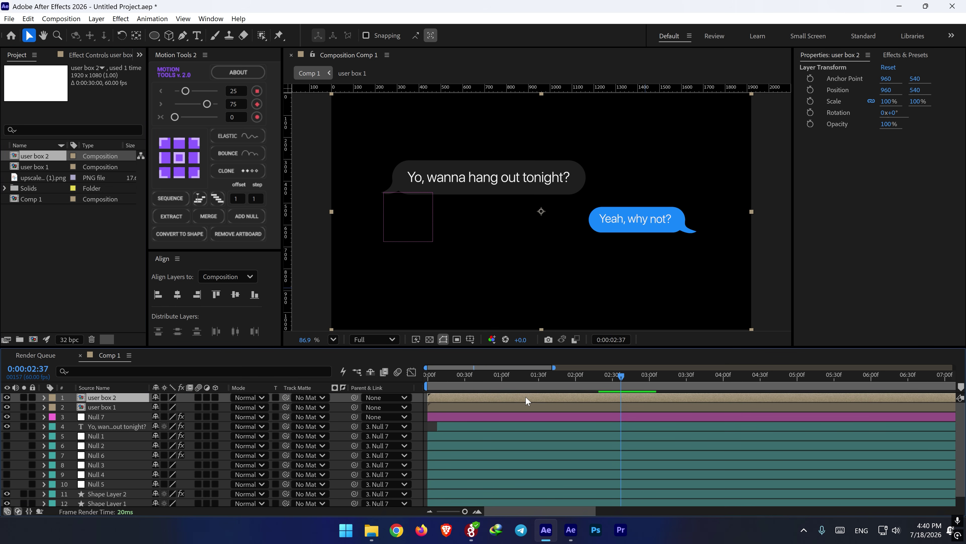
{"action": "left_click_drag", "start_coordinate": [530, 397], "coordinate": [588, 398]}
{"action": "left_click_drag", "start_coordinate": [662, 232], "coordinate": [666, 257]}
{"action": "left_click_drag", "start_coordinate": [544, 398], "coordinate": [564, 398]}
- Preview the two replies in sequence and delay the user box 2 layer's start to about 0:00:01:14
{"action": "left_click", "coordinate": [495, 375]}
{"action": "key", "text": "space"}
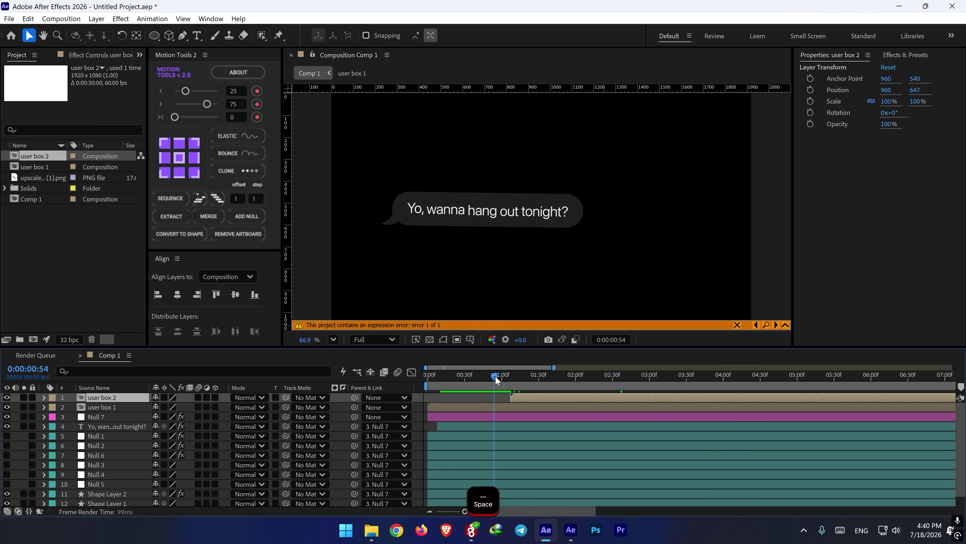
{"action": "key", "text": "space"}
{"action": "left_click", "coordinate": [502, 377]}
{"action": "key", "text": "space"}
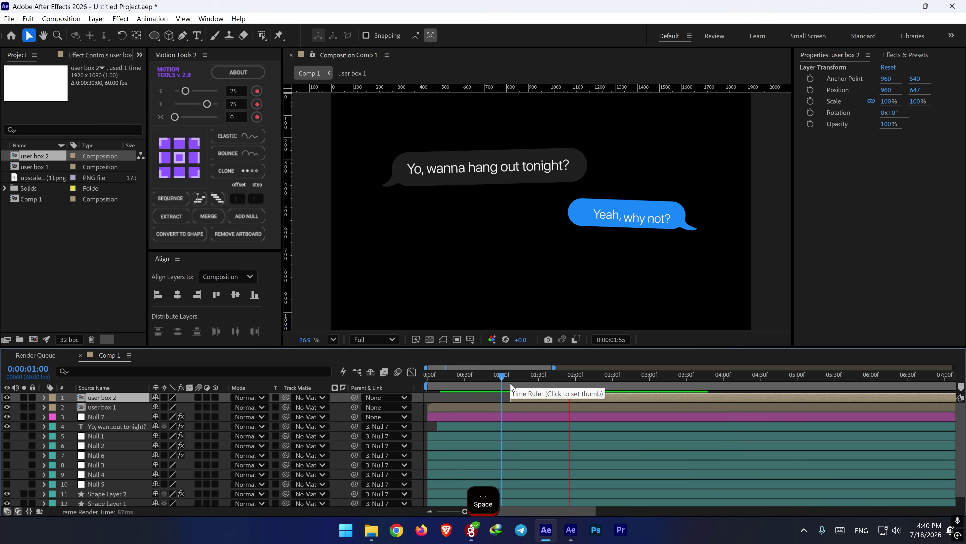
{"action": "left_click_drag", "start_coordinate": [529, 397], "coordinate": [537, 398]}
{"action": "left_click", "coordinate": [509, 381]}
{"action": "key", "text": "space"}
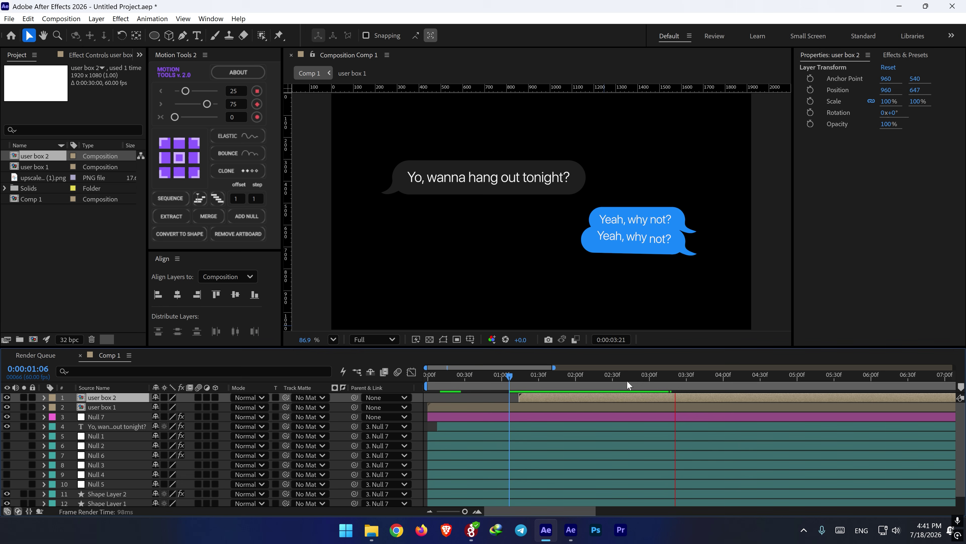
- Shift the user box 2 layer in Comp 1 to start at about 0:00:01:22 and preview the timing
{"action": "key", "text": "space"}
{"action": "left_click", "coordinate": [523, 381]}
{"action": "key", "text": "space"}
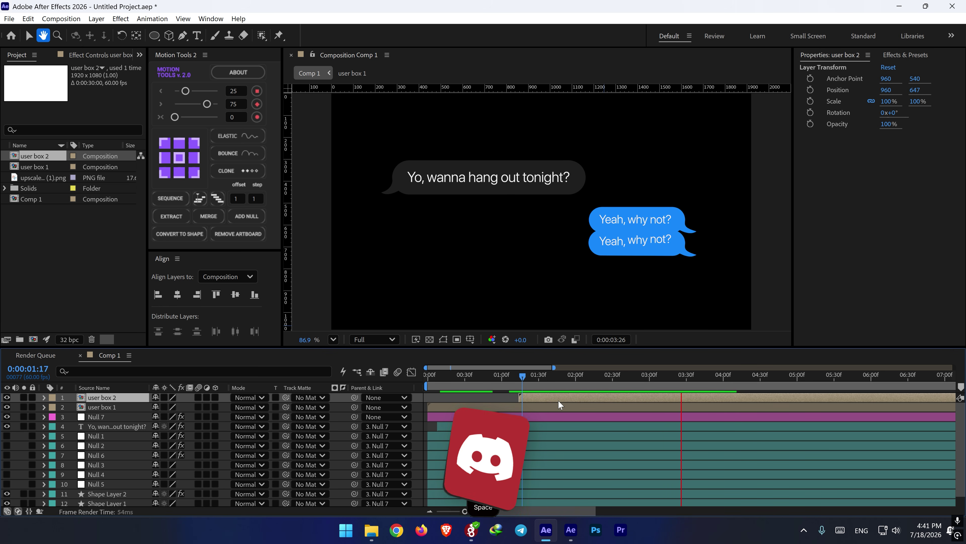
{"action": "key", "text": "space"}
{"action": "left_click_drag", "start_coordinate": [560, 399], "coordinate": [570, 399]}
{"action": "left_click", "coordinate": [529, 381]}
{"action": "key", "text": "space"}
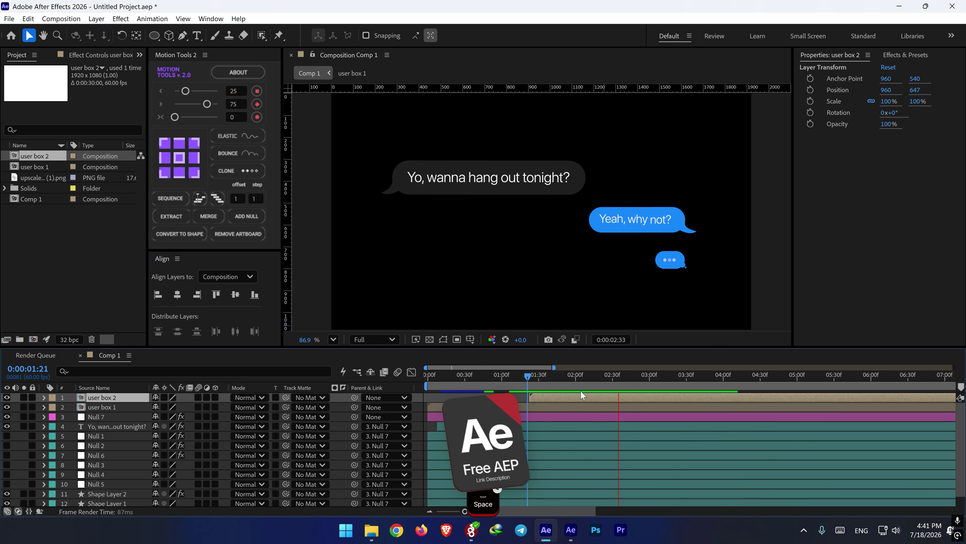
- In the user box 2 composition, replace the bubble text with "Can you pick me up?" and shift it left to X -483.4
{"action": "double_click", "coordinate": [599, 395]}
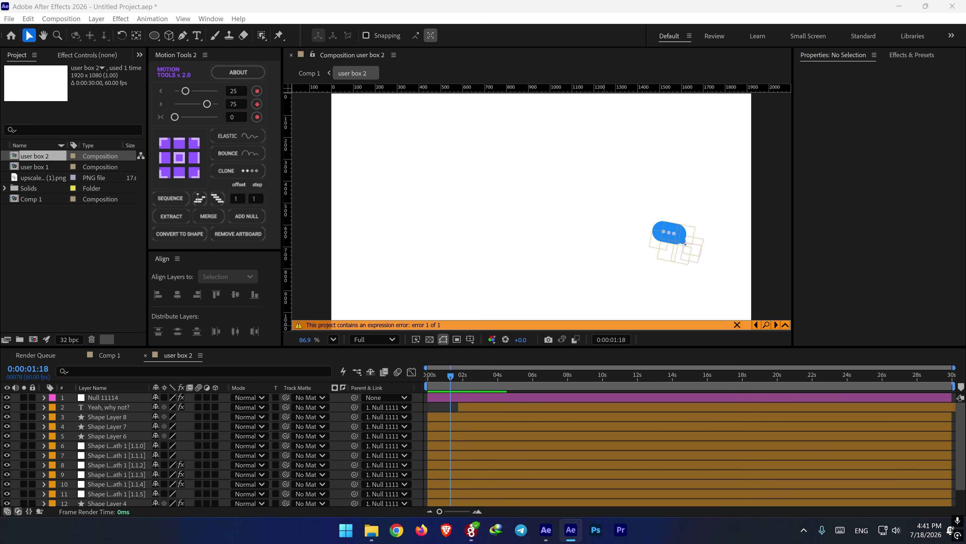
{"action": "key", "text": "ctrl+c"}
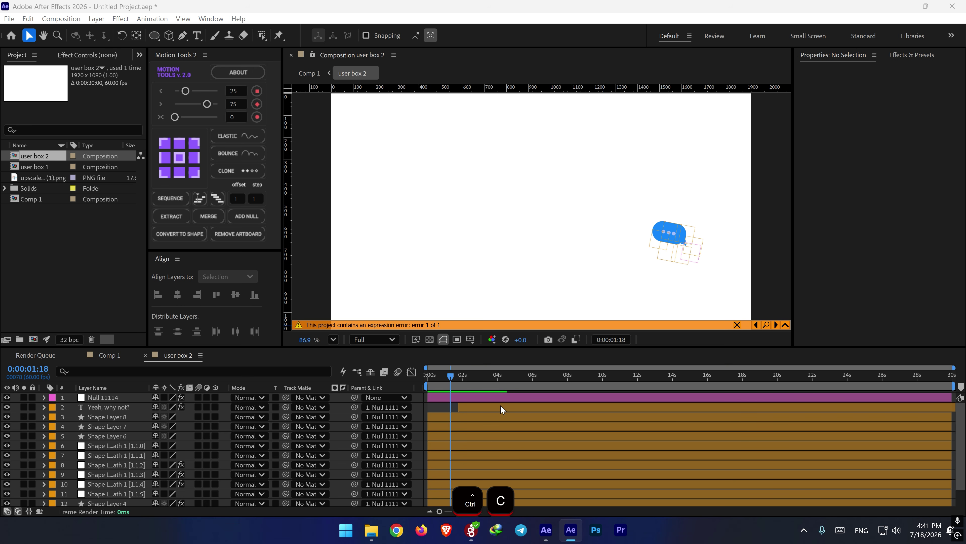
{"action": "left_click_drag", "start_coordinate": [464, 385], "coordinate": [483, 381]}
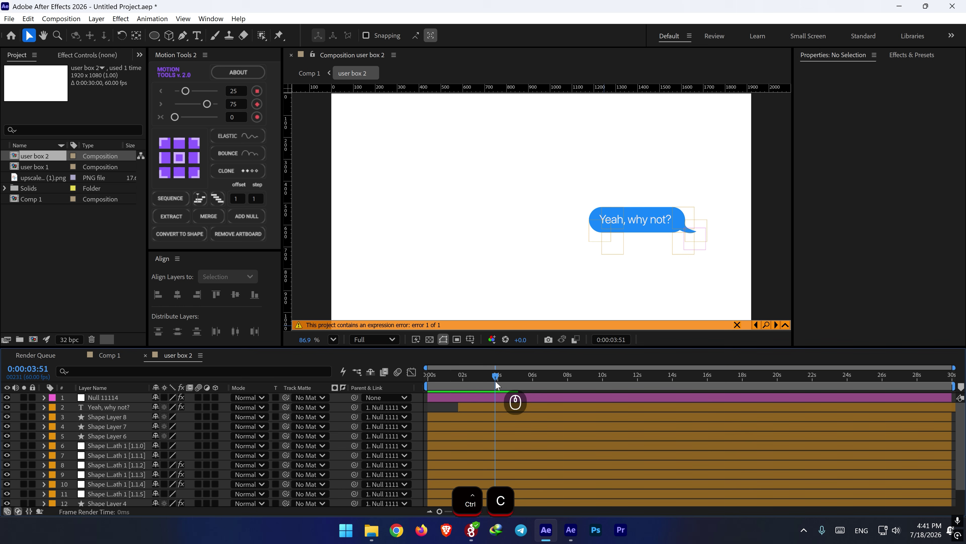
{"action": "double_click", "coordinate": [642, 229]}
{"action": "key", "text": "ctrl+v"}
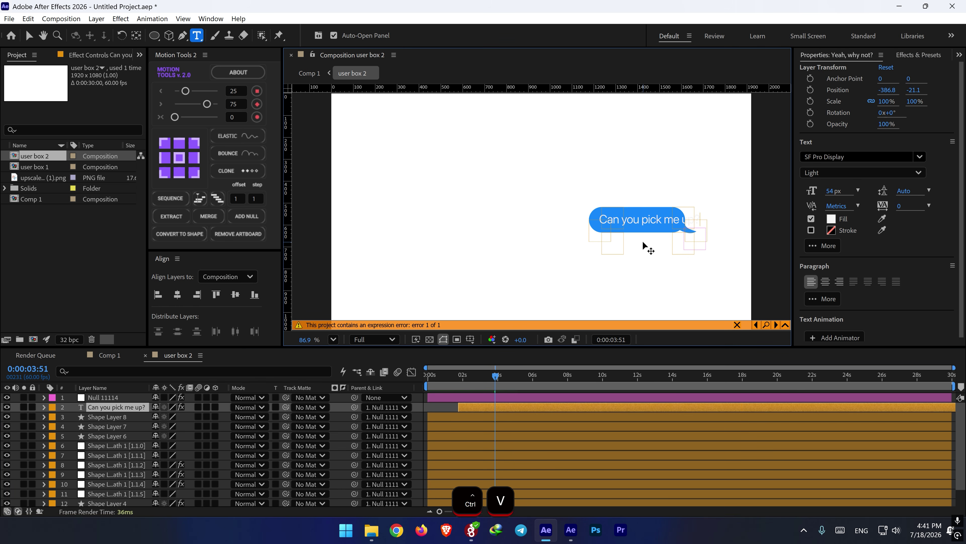
{"action": "left_click_drag", "start_coordinate": [656, 247], "coordinate": [635, 244]}
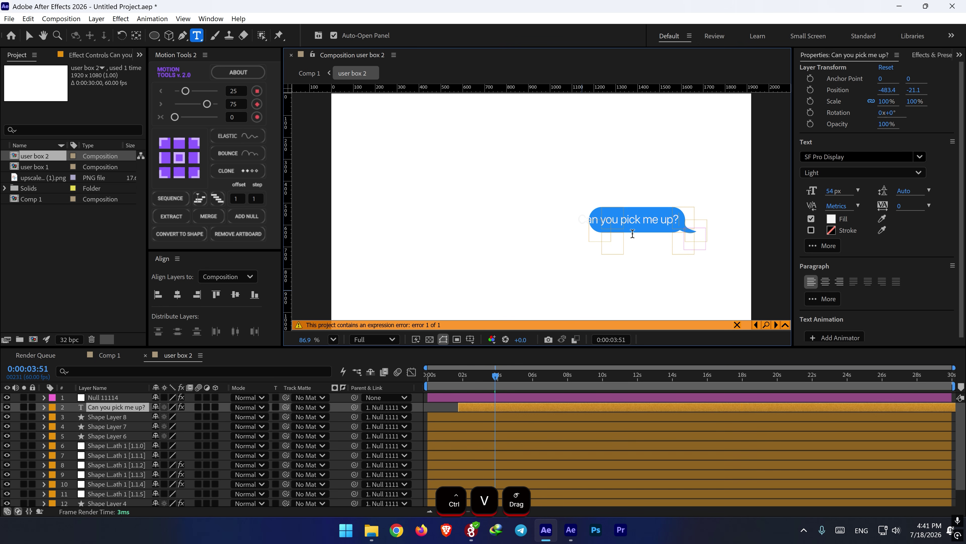
- Reveal the Position keyframes of the Shape Layer 4 path nulls [1.1.2], [1.1.3] and [1.1.4]
{"action": "left_click", "coordinate": [492, 417]}
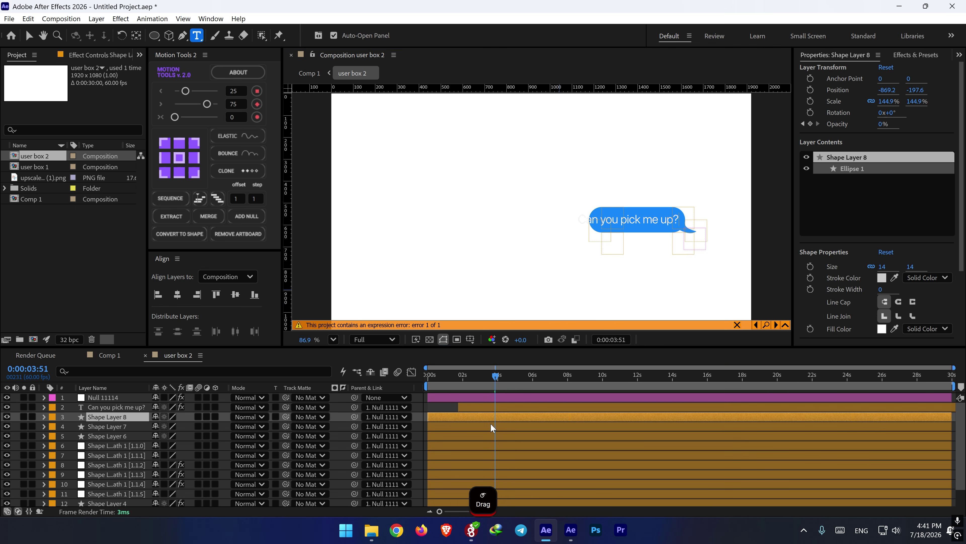
{"action": "left_click", "coordinate": [480, 445]}
{"action": "left_click", "coordinate": [486, 437]}
{"action": "left_click", "coordinate": [485, 448]}
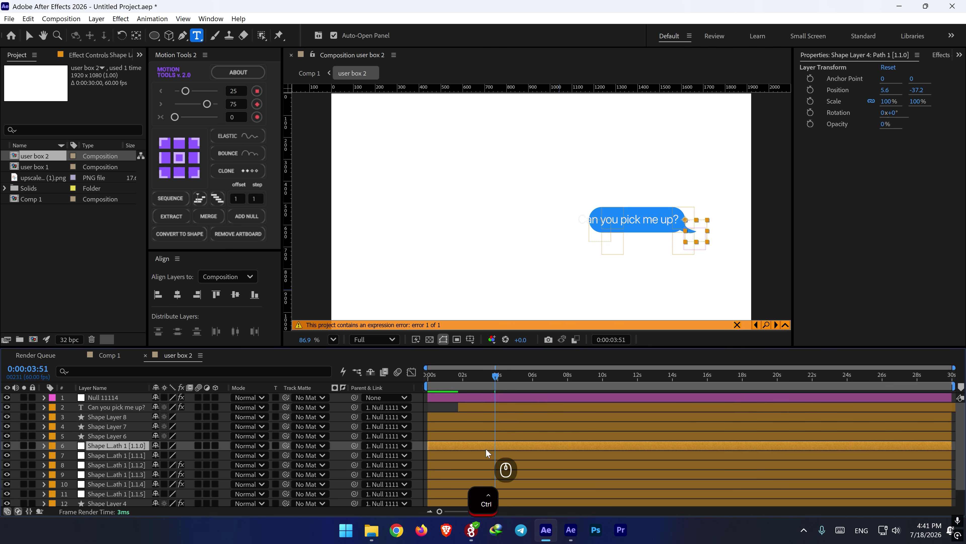
{"action": "left_click", "coordinate": [485, 456], "text": "ctrl"}
{"action": "left_click", "coordinate": [485, 463], "text": "ctrl"}
{"action": "key", "text": "u"}
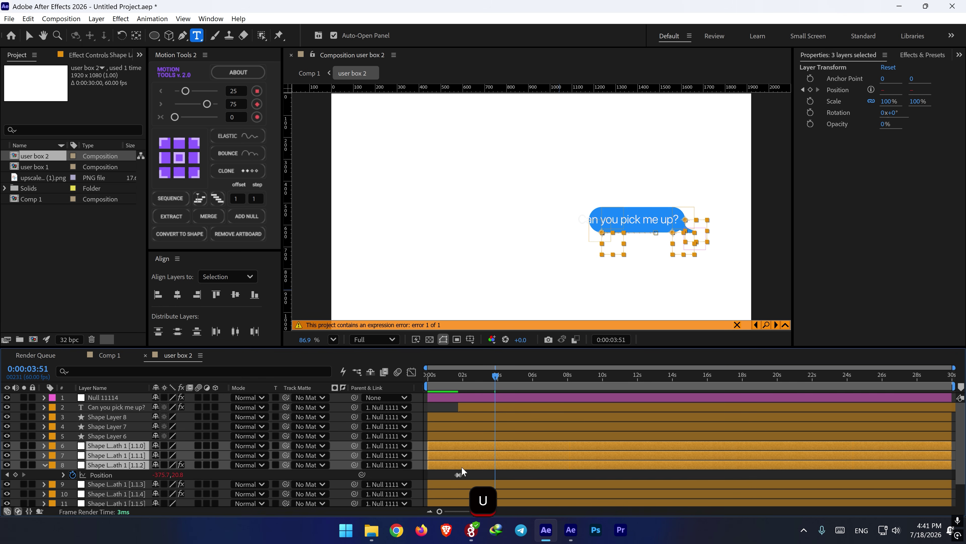
{"action": "scroll", "coordinate": [456, 472], "scroll_direction": "down", "scroll_amount": 1}
{"action": "left_click", "coordinate": [468, 454]}
{"action": "key", "text": "u"}
{"action": "left_click", "coordinate": [468, 475]}
{"action": "key", "text": "u"}
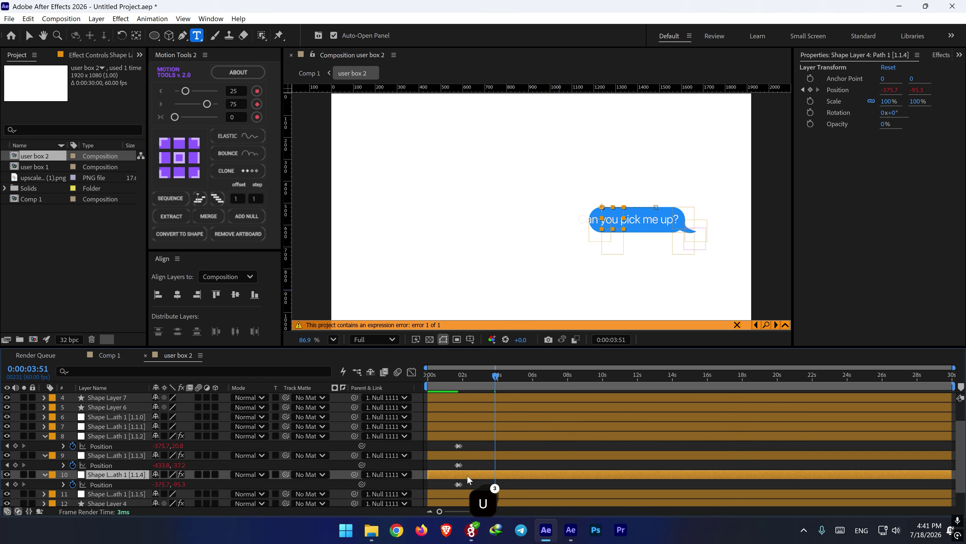
- Widen the bubble leftward by setting the three path nulls' second Position keyframes at 0:00:01:50 to X about -473, -531 and -473
{"action": "scroll", "coordinate": [467, 475], "scroll_direction": "down", "scroll_amount": 2}
{"action": "scroll", "coordinate": [467, 453], "scroll_direction": "up", "scroll_amount": 3, "text": "alt"}
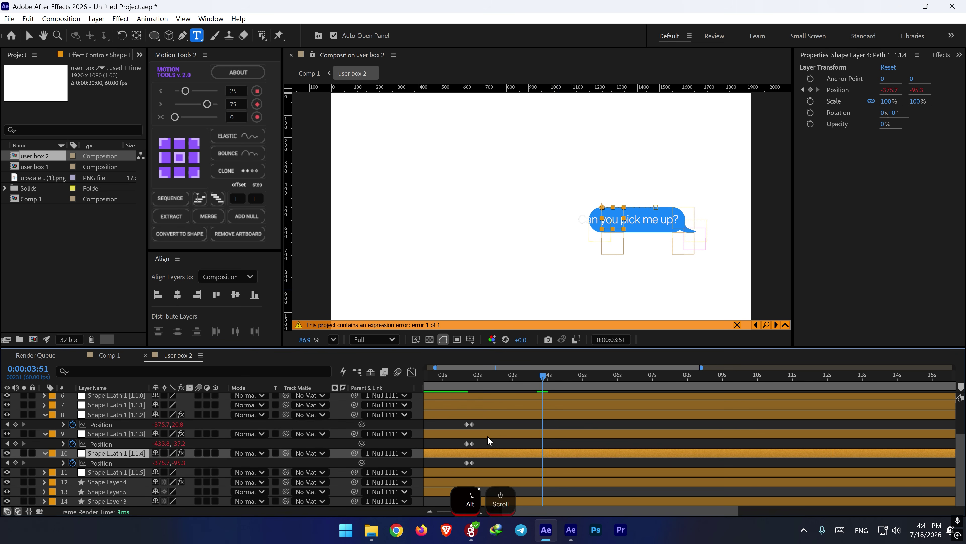
{"action": "scroll", "coordinate": [481, 440], "scroll_direction": "up", "scroll_amount": 3, "text": "alt"}
{"action": "left_click_drag", "start_coordinate": [461, 446], "coordinate": [543, 465]}
{"action": "left_click", "coordinate": [545, 377], "text": "shift"}
{"action": "left_click_drag", "start_coordinate": [161, 425], "coordinate": [128, 448]}
{"action": "left_click_drag", "start_coordinate": [565, 379], "coordinate": [777, 378]}
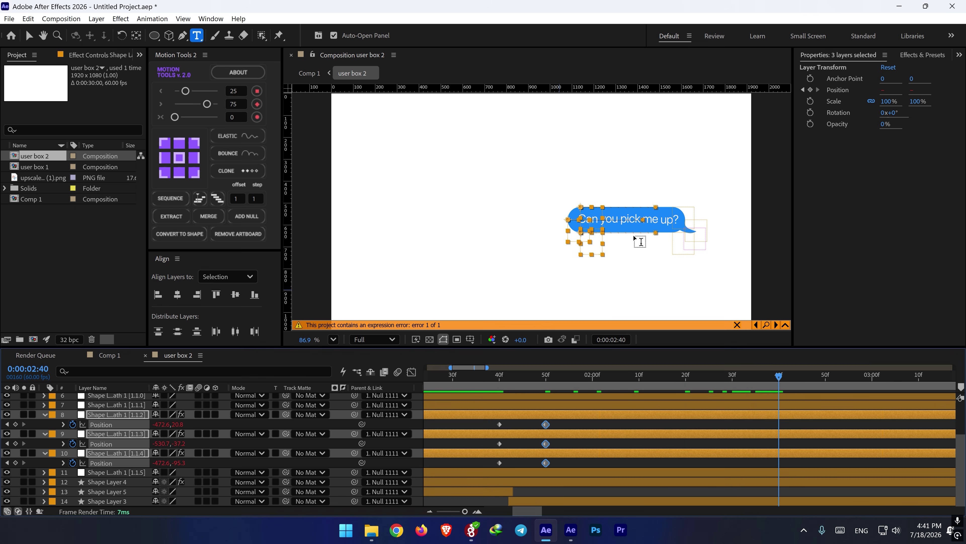
- Move the "Can you pick me up?" text further left inside the bubble to X -504.1
{"action": "key", "text": "v"}
{"action": "scroll", "coordinate": [608, 412], "scroll_direction": "up", "scroll_amount": 5}
{"action": "left_click", "coordinate": [614, 398]}
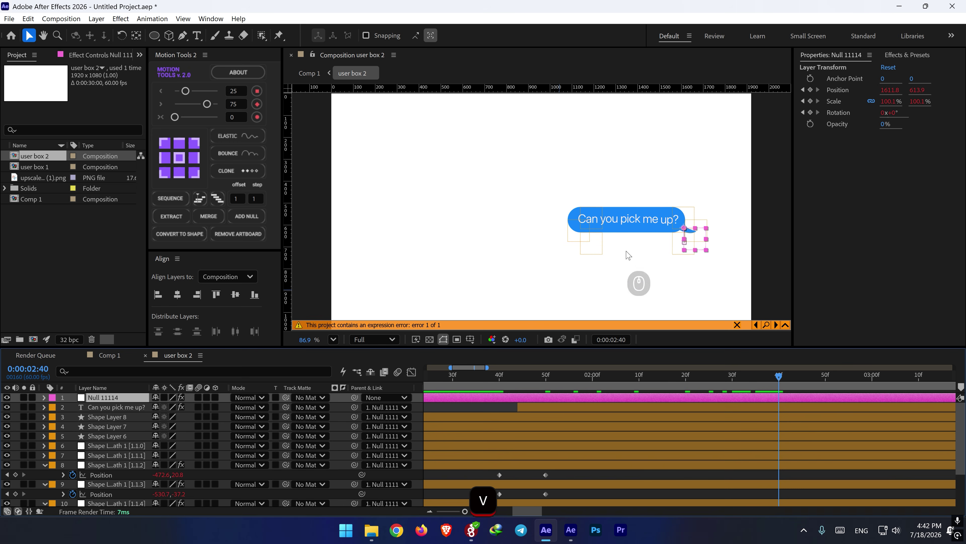
{"action": "left_click", "coordinate": [568, 407]}
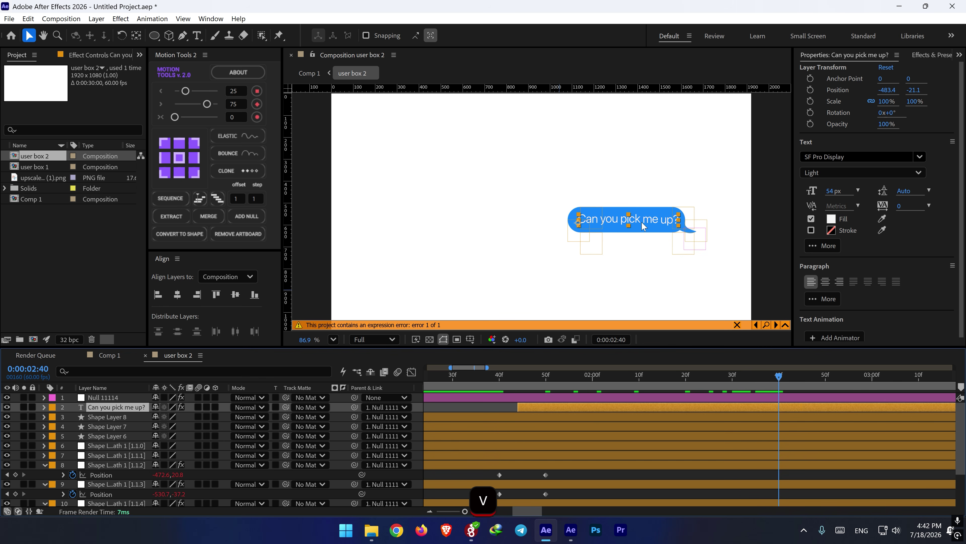
{"action": "left_click_drag", "start_coordinate": [644, 220], "coordinate": [640, 220]}
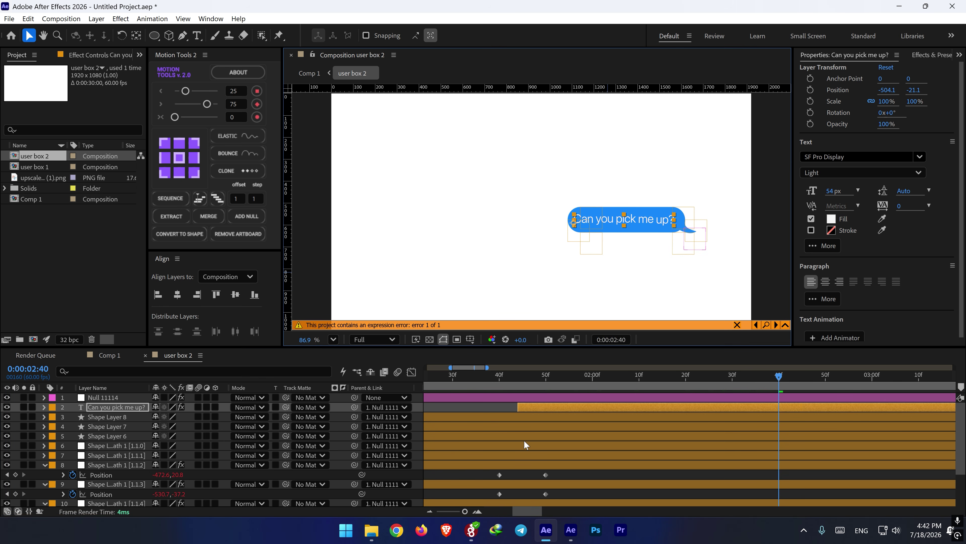
- Extend the bubble further left at 0:00:01:50 by setting the three path nulls' X positions to about -510, -568 and -510
{"action": "left_click", "coordinate": [547, 378], "text": "shift"}
{"action": "scroll", "coordinate": [539, 484], "scroll_direction": "down", "scroll_amount": 3}
{"action": "left_click_drag", "start_coordinate": [554, 422], "coordinate": [536, 466]}
{"action": "left_click_drag", "start_coordinate": [160, 424], "coordinate": [135, 424]}
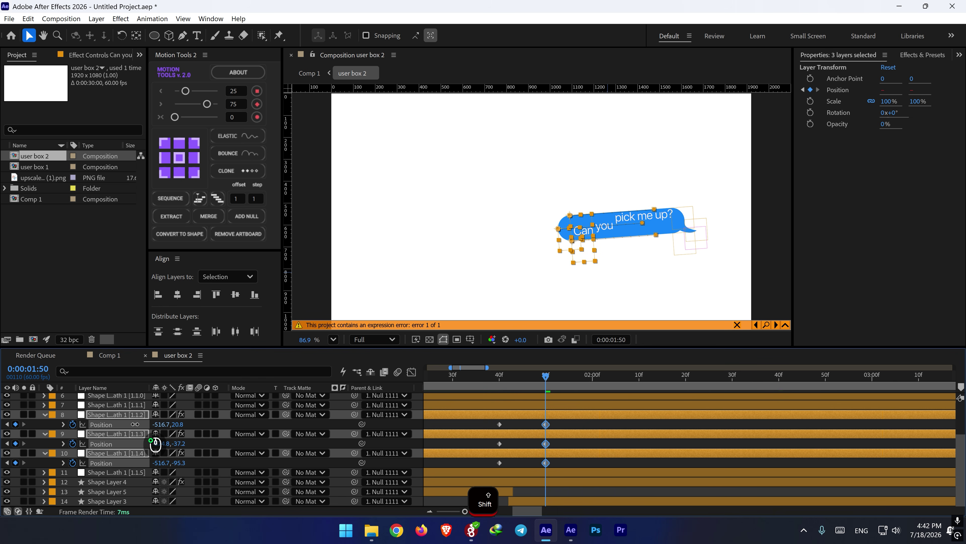
- Scrub through Comp 1 to check how the second blue bubble expands and overlaps the first one
{"action": "left_click", "coordinate": [114, 355]}
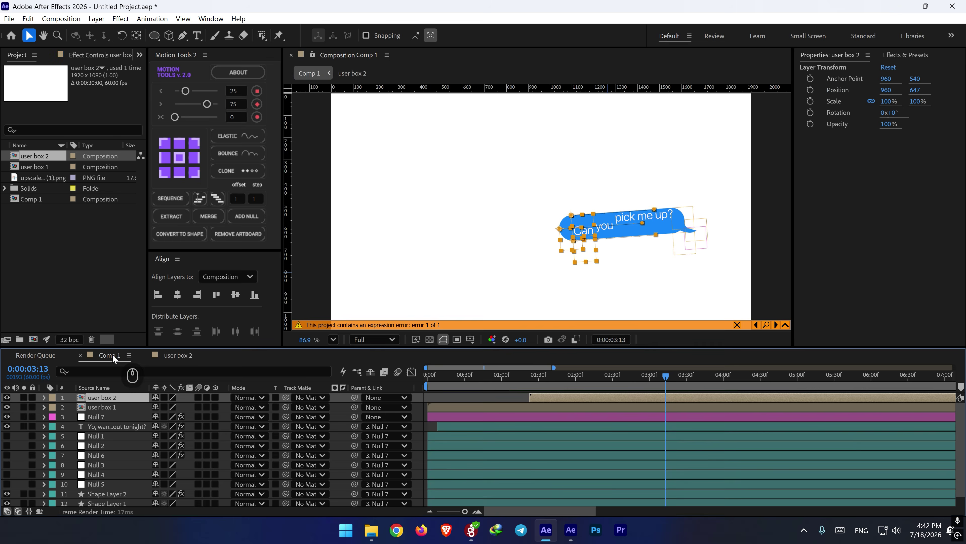
{"action": "left_click_drag", "start_coordinate": [668, 377], "coordinate": [714, 374]}
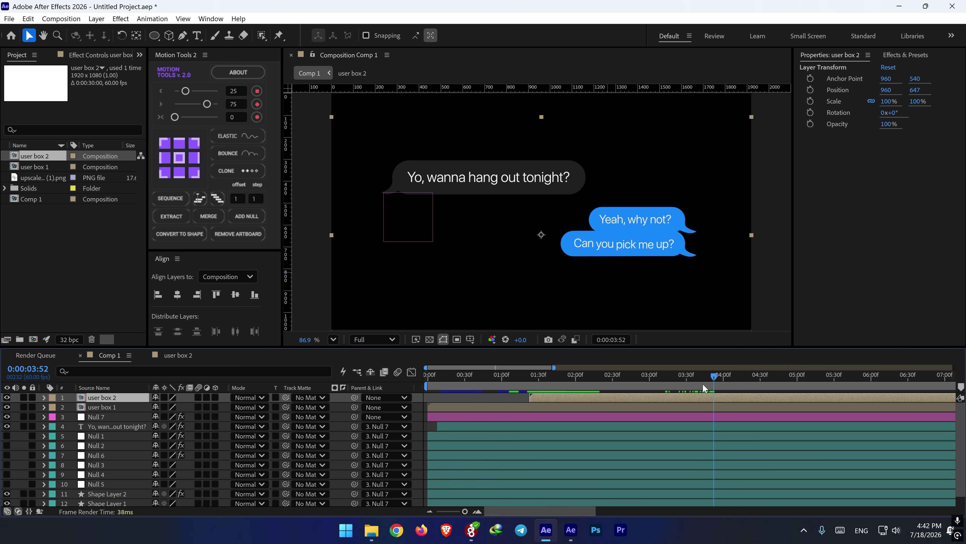
{"action": "left_click", "coordinate": [640, 381]}
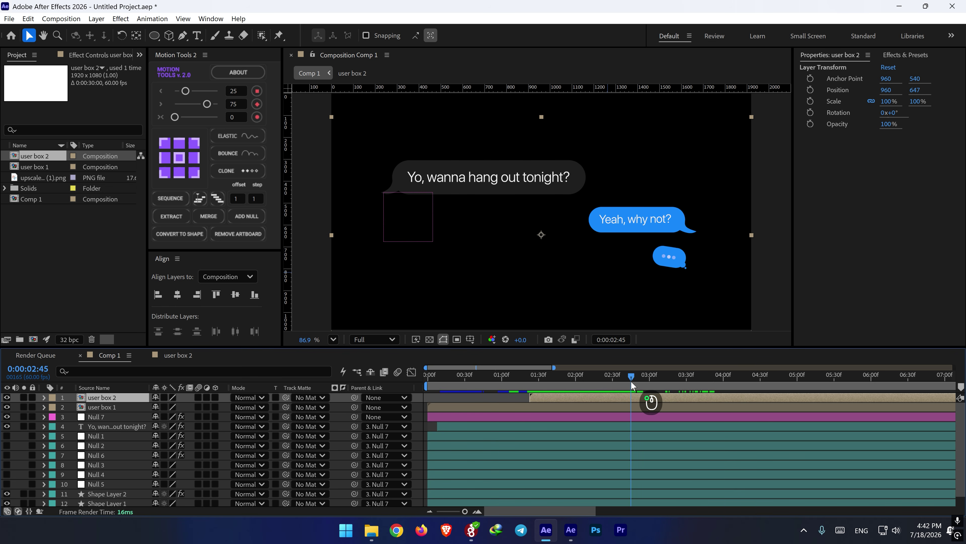
{"action": "left_click_drag", "start_coordinate": [644, 380], "coordinate": [655, 407]}
- Find the bubble's expansion start at 0:00:01:40 in user box 2 and keyframe that layer's Position in Comp 1 at 0:00:03:03
{"action": "double_click", "coordinate": [659, 400]}
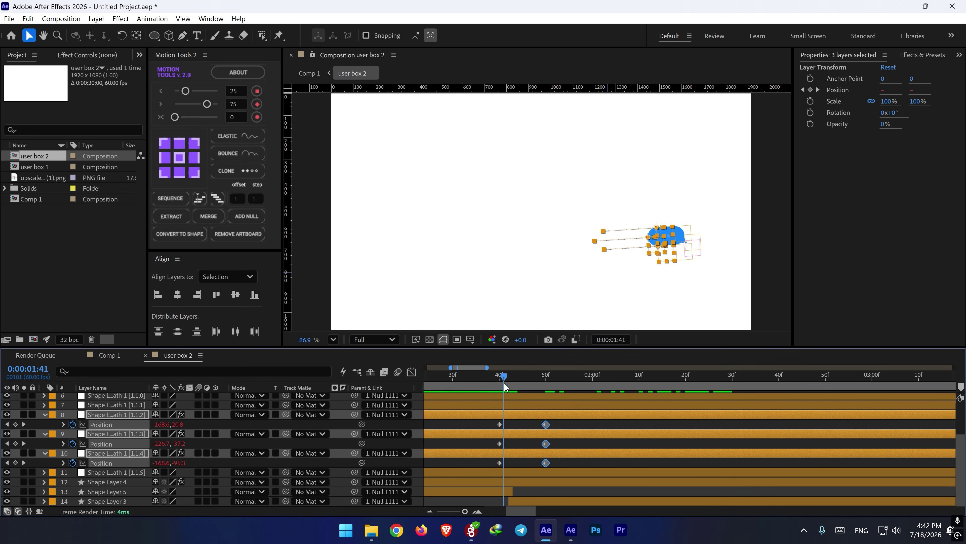
{"action": "left_click_drag", "start_coordinate": [505, 387], "coordinate": [500, 386]}
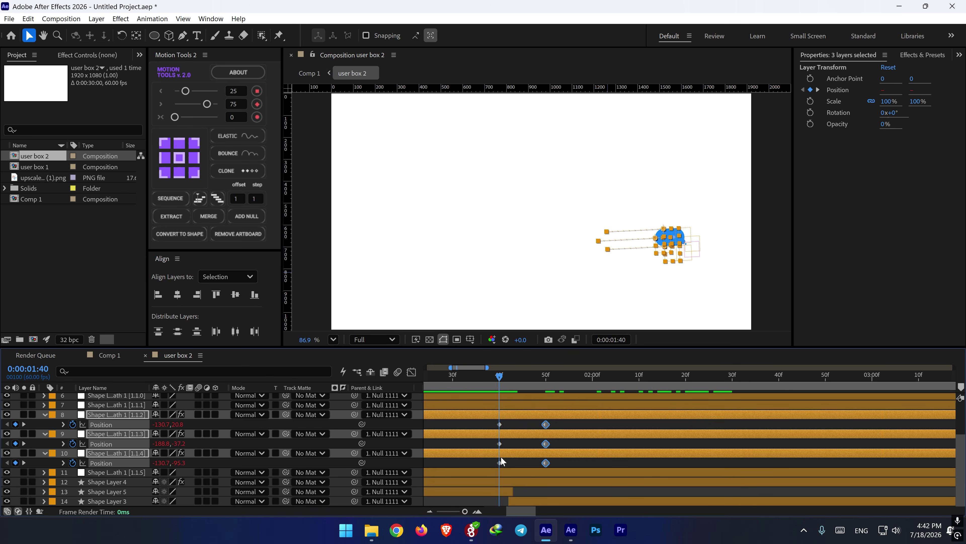
{"action": "left_click", "coordinate": [105, 356]}
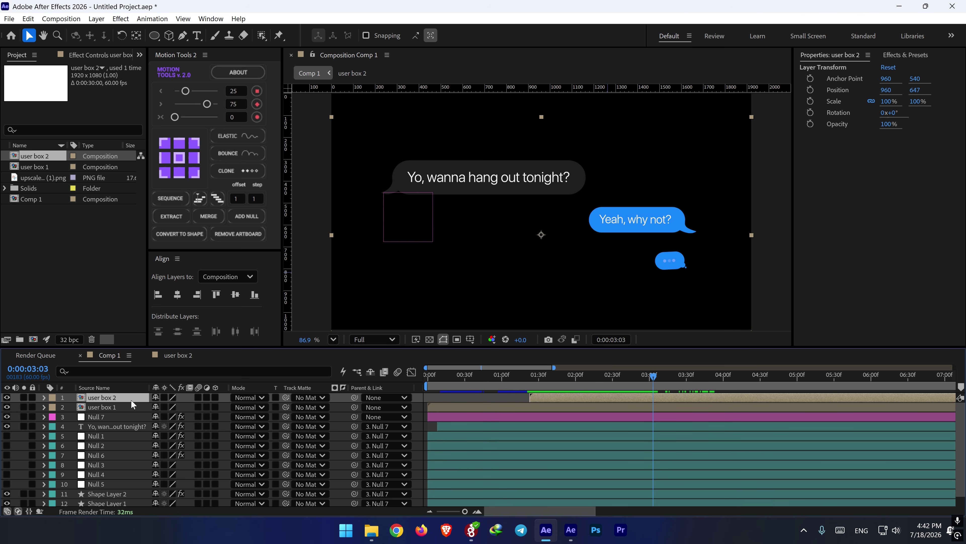
{"action": "key", "text": "p"}
{"action": "left_click", "coordinate": [72, 407]}
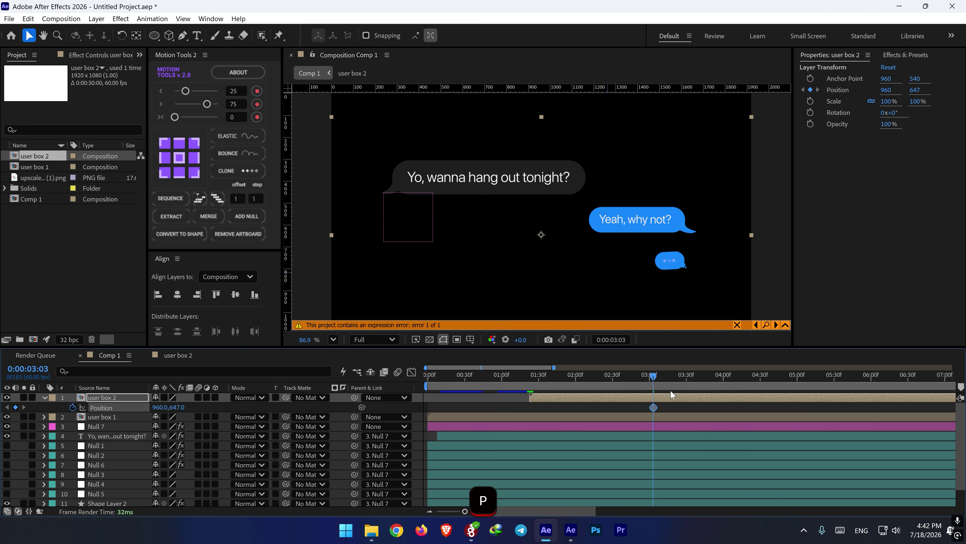
- Match Comp 1 to the bubble's expansion end at 0:00:01:50 and add a second user box 2 Position keyframe at 0:00:03:13
{"action": "left_click", "coordinate": [182, 356]}
{"action": "left_click", "coordinate": [545, 377], "text": "shift"}
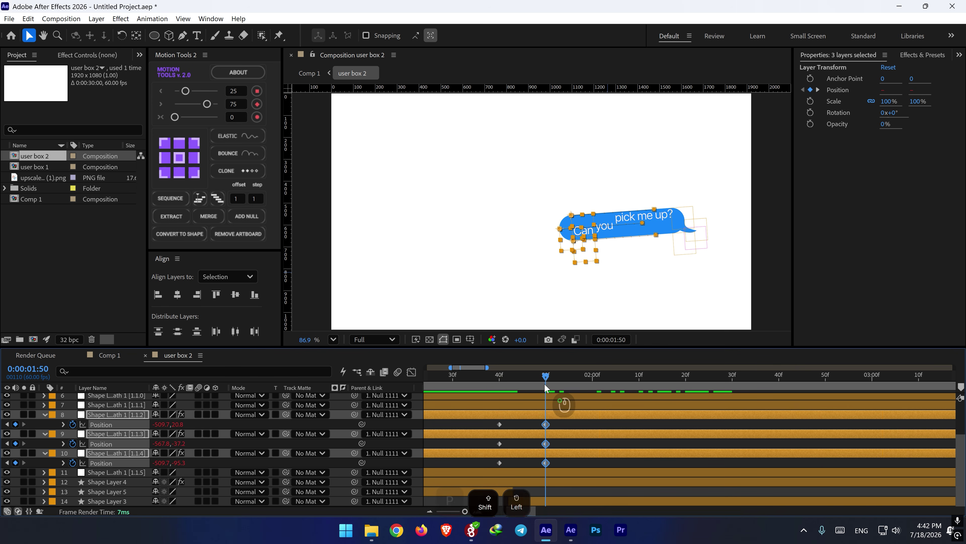
{"action": "left_click", "coordinate": [110, 355]}
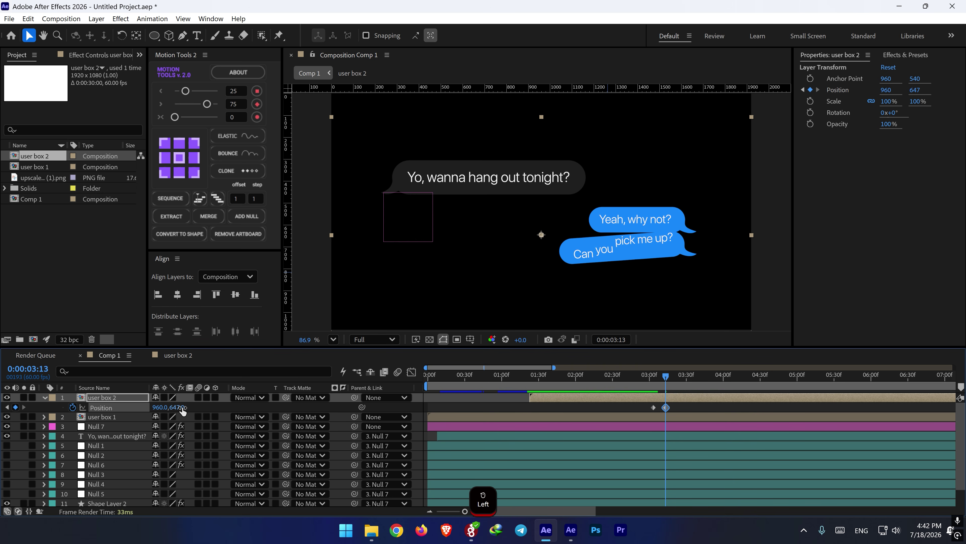
- Add Position keyframes to the user box 1 layer at 0:00:03:03 and 0:00:03:13
{"action": "left_click", "coordinate": [658, 418]}
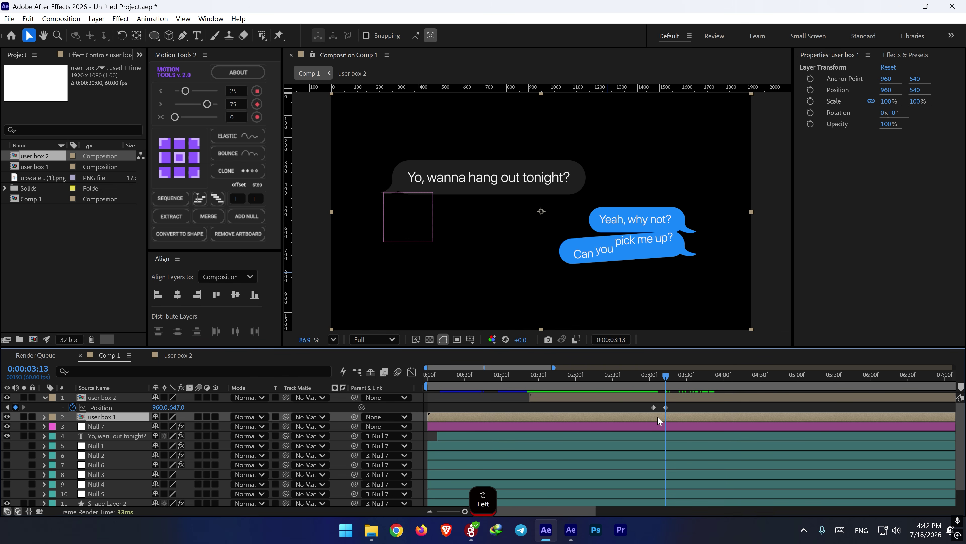
{"action": "key", "text": "p"}
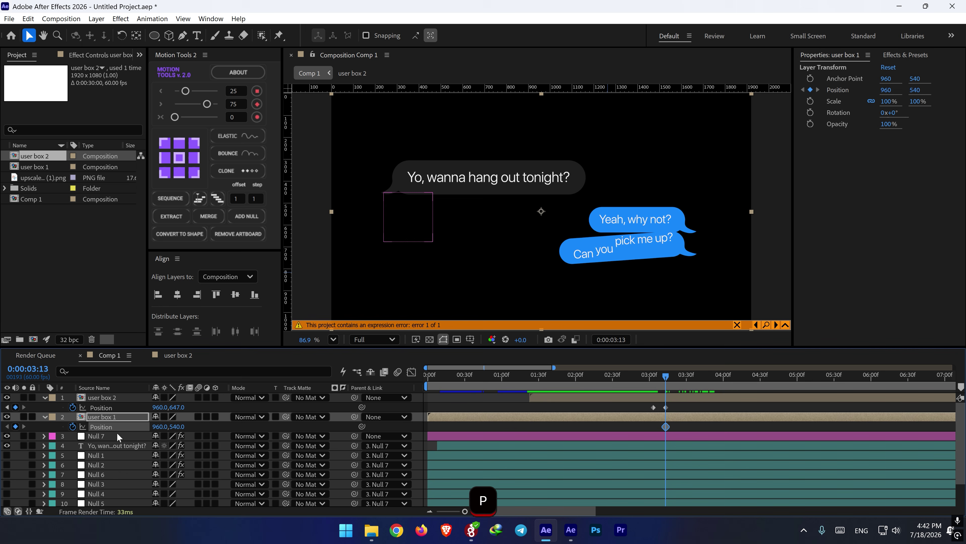
{"action": "left_click_drag", "start_coordinate": [665, 427], "coordinate": [654, 427]}
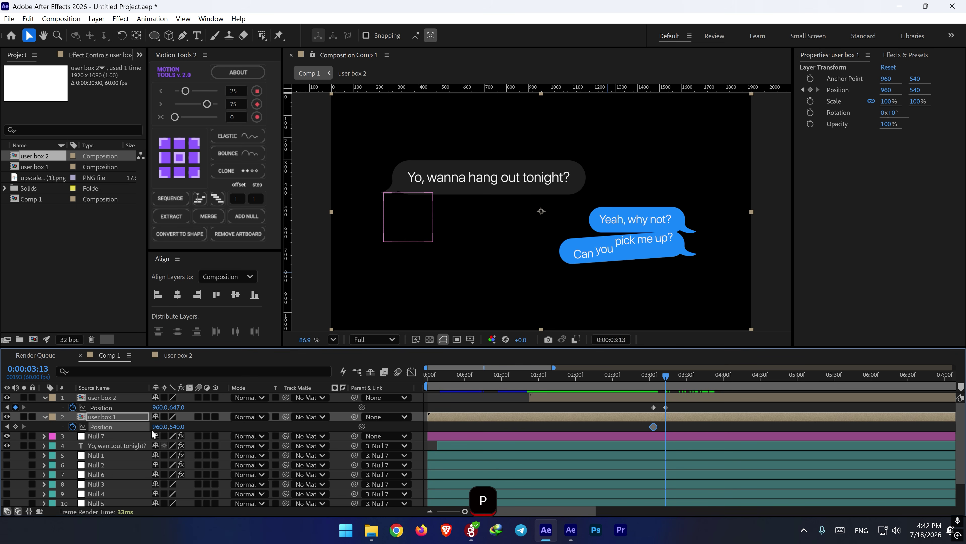
{"action": "scroll", "coordinate": [618, 447], "scroll_direction": "down", "scroll_amount": 2}
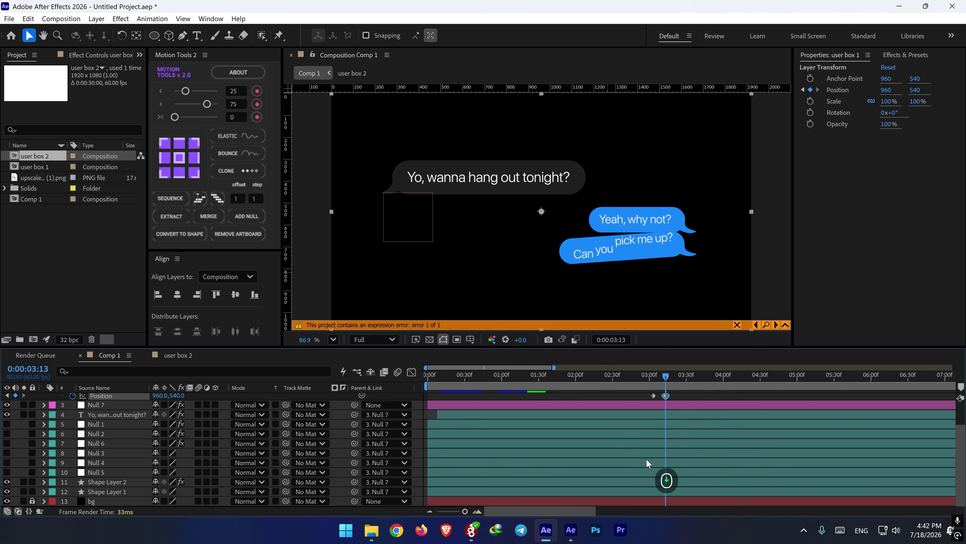
- Add Position keyframes to the Null 7 layer at 0:00:03:03 and 0:00:03:13
{"action": "left_click", "coordinate": [660, 406]}
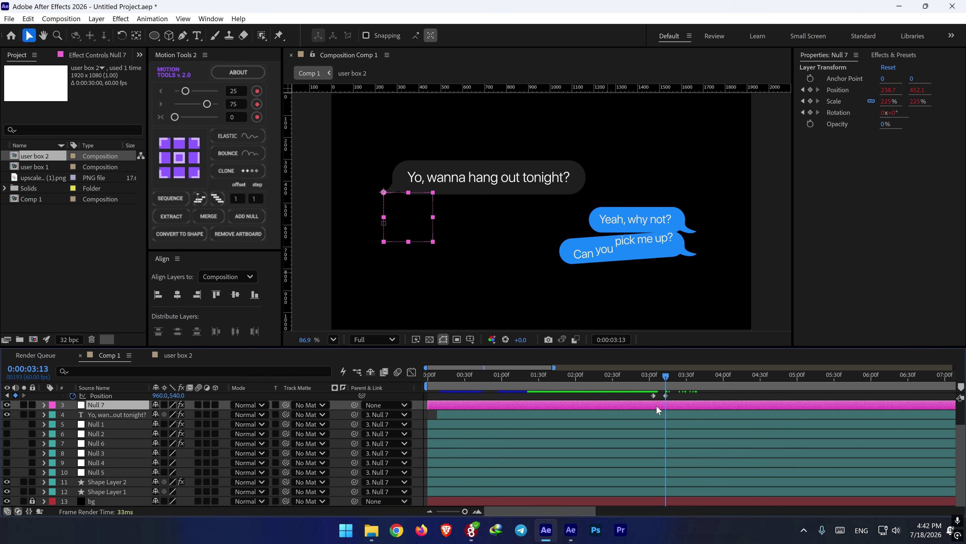
{"action": "key", "text": "p"}
{"action": "left_click", "coordinate": [16, 415]}
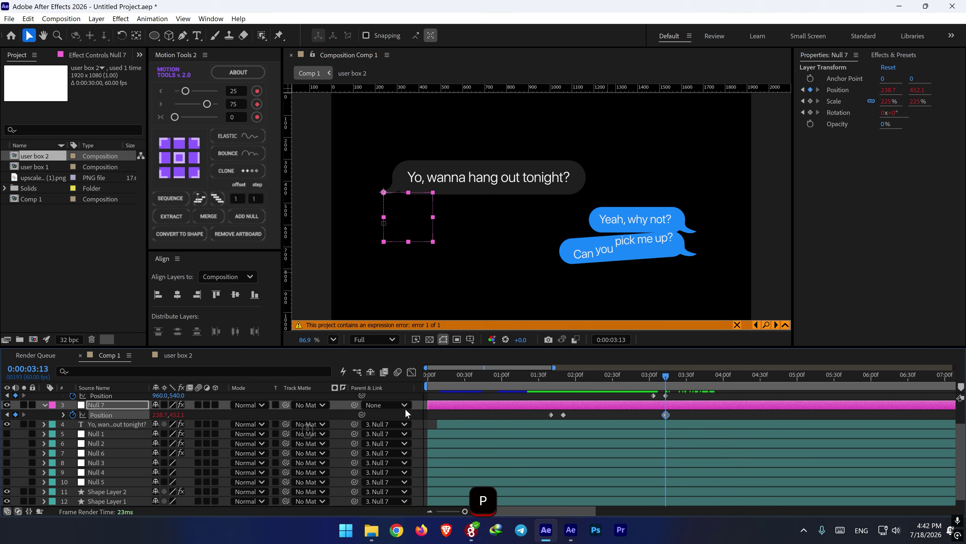
{"action": "left_click_drag", "start_coordinate": [665, 414], "coordinate": [653, 414]}
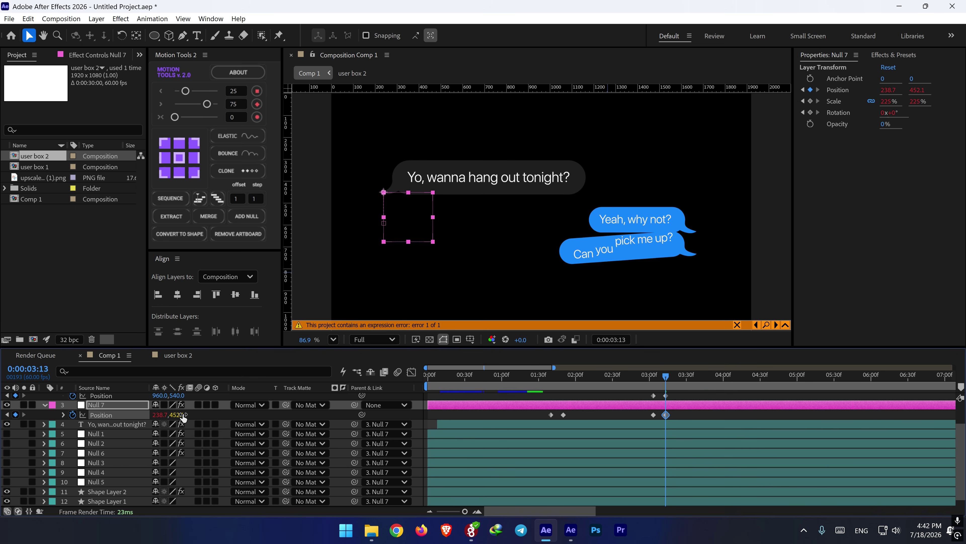
- Raise the earlier messages at 0:00:03:13 by setting Null 7's Y position to about 353 and user box 1's to 432
{"action": "left_click_drag", "start_coordinate": [176, 415], "coordinate": [127, 415]}
{"action": "scroll", "coordinate": [169, 417], "scroll_direction": "up", "scroll_amount": 1}
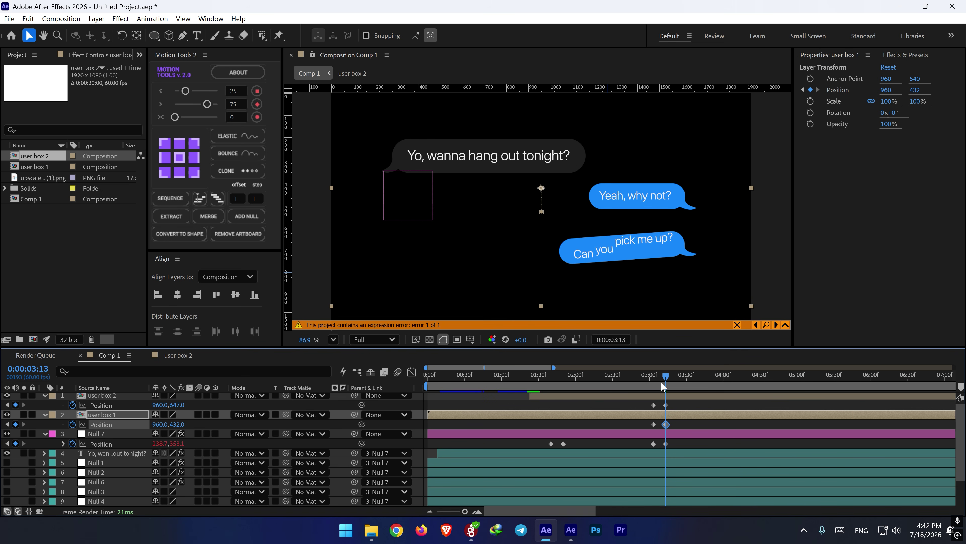
{"action": "mouse_move", "coordinate": [667, 377]}
{"action": "left_mouse_down"}
{"action": "mouse_move", "coordinate": [699, 379]}
{"action": "mouse_move", "coordinate": [672, 383]}
{"action": "left_mouse_up"}
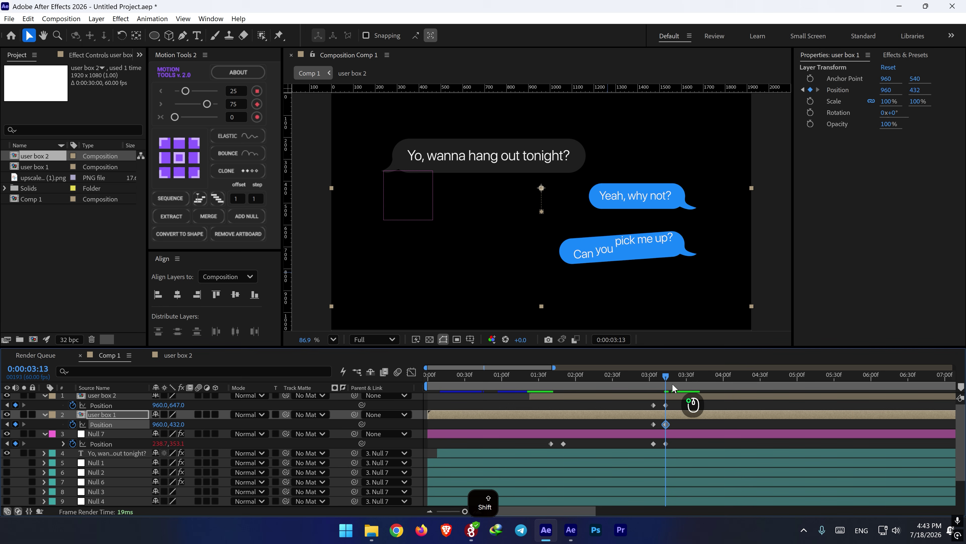
- Set user box 2's Y position to 596 at 0:00:03:13 and apply Elastic to the new Position keyframes of user box 2, user box 1 and Null 7
{"action": "left_click_drag", "start_coordinate": [180, 406], "coordinate": [157, 400]}
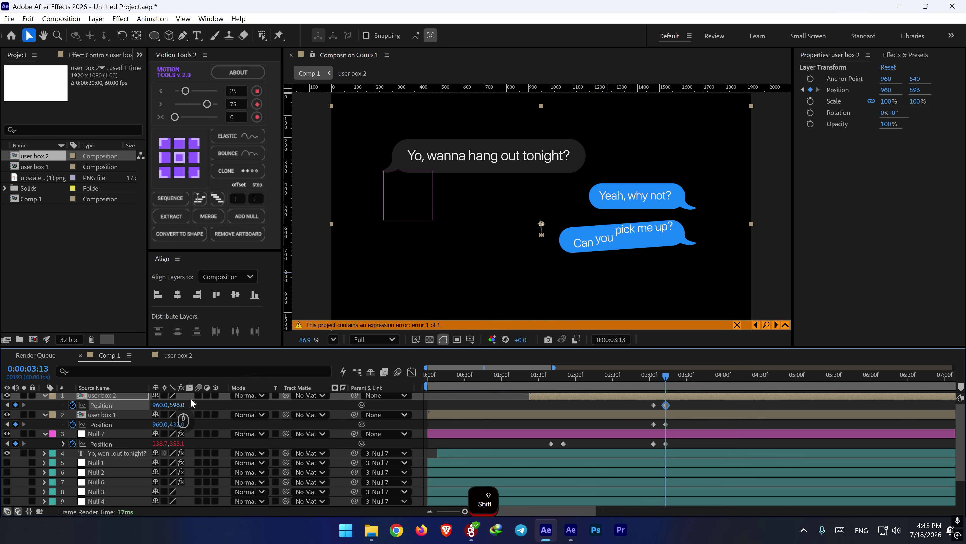
{"action": "left_click_drag", "start_coordinate": [670, 380], "coordinate": [648, 445]}
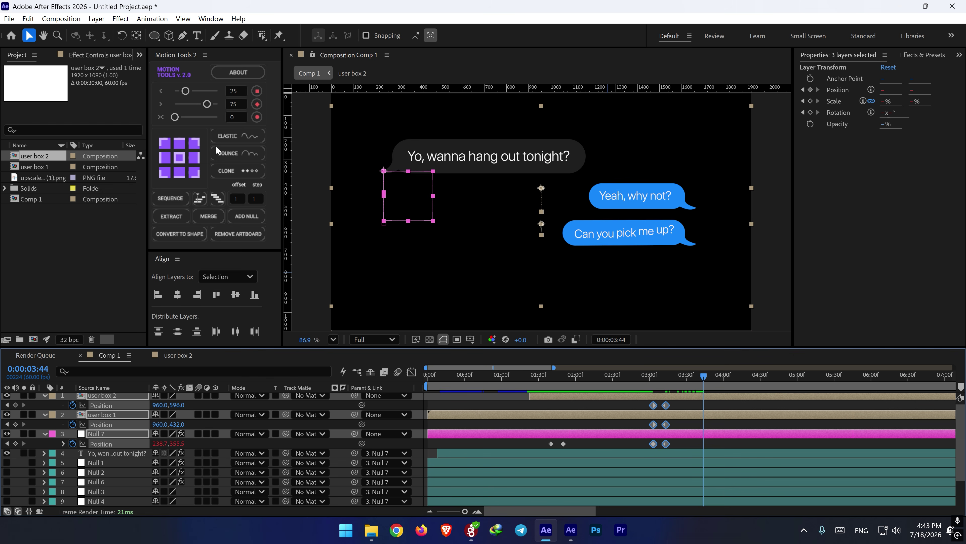
{"action": "left_click", "coordinate": [235, 137]}
- Preview the elastic upward push of the messages repeatedly from around 0:00:03:00
{"action": "left_click_drag", "start_coordinate": [658, 382], "coordinate": [645, 380]}
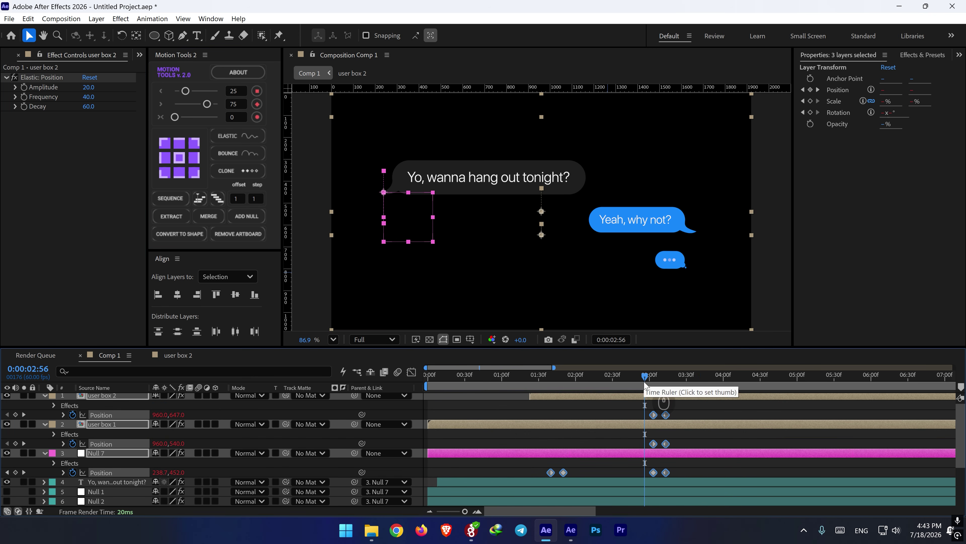
{"action": "key", "text": "space"}
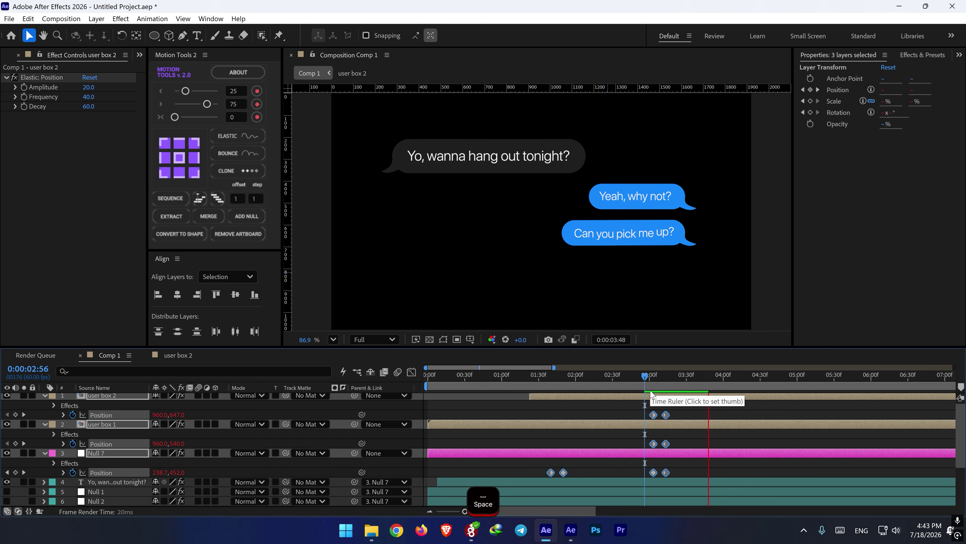
{"action": "left_click", "coordinate": [647, 384]}
{"action": "key", "text": "space"}
{"action": "key", "text": "space"}
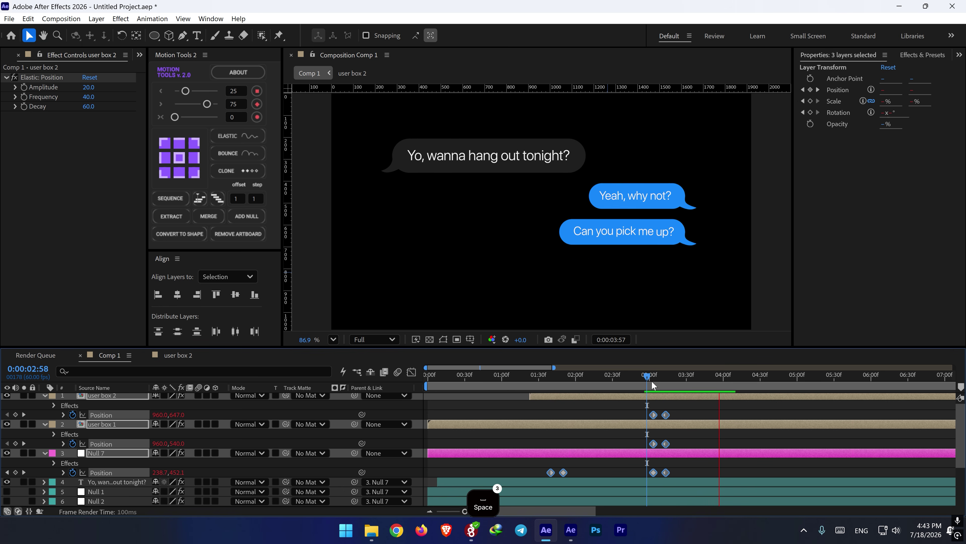
{"action": "key", "text": "space"}
{"action": "left_click", "coordinate": [648, 381]}
{"action": "key", "text": "space"}
{"action": "key", "text": "space"}
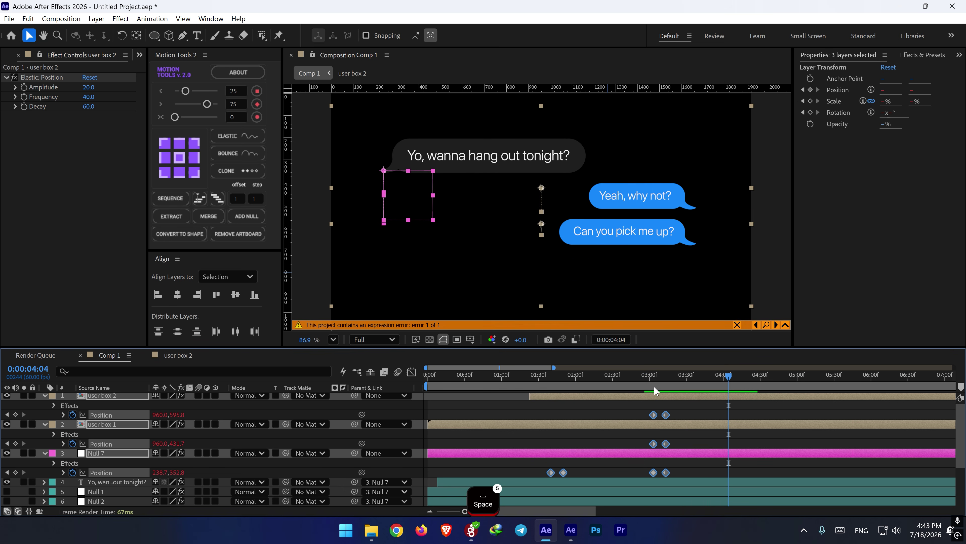
{"action": "left_click", "coordinate": [650, 383], "text": "shift"}
{"action": "key", "text": "space"}
{"action": "key", "text": "space"}
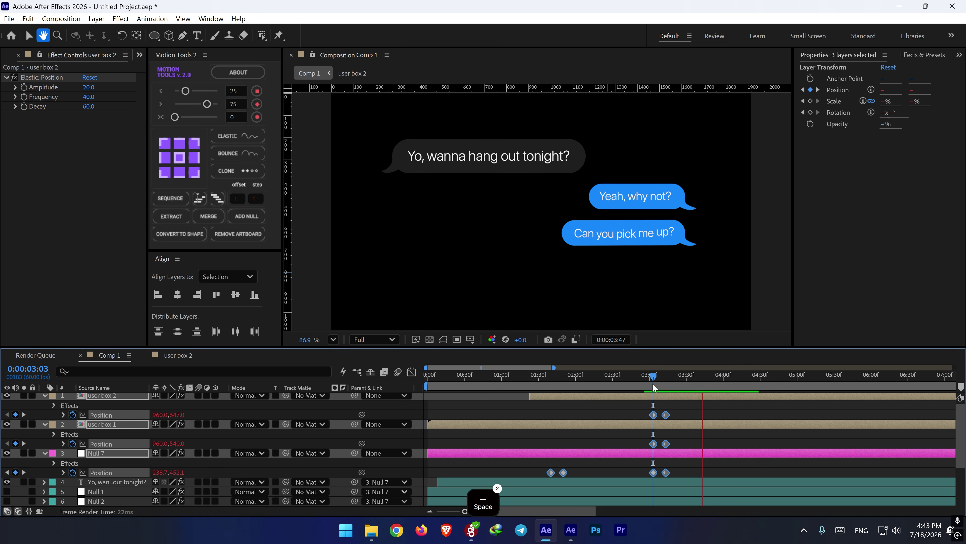
{"action": "left_click", "coordinate": [676, 409]}
{"action": "left_click", "coordinate": [654, 381]}
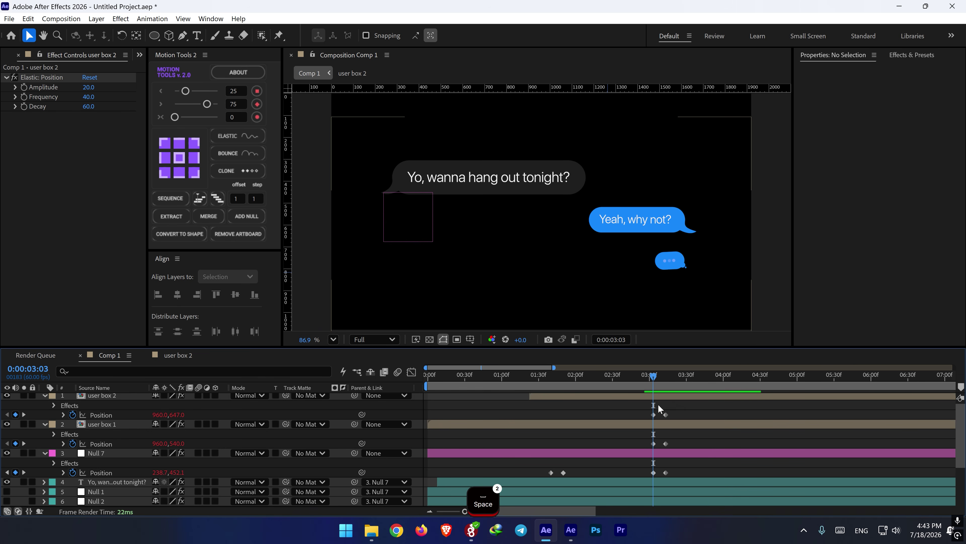
- Reveal Rotation on user box 1 and Null 7, and add a 0° Rotation keyframe to Null 7 at about 0:00:03:00
{"action": "left_click", "coordinate": [660, 421]}
{"action": "key", "text": "shift+r"}
{"action": "left_click", "coordinate": [661, 463]}
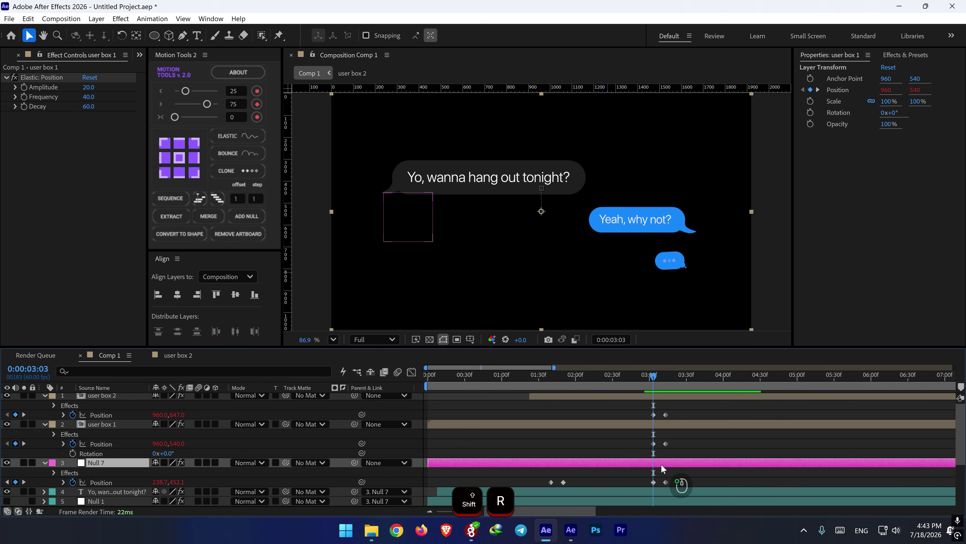
{"action": "key", "text": "shift+r"}
{"action": "scroll", "coordinate": [656, 468], "scroll_direction": "down", "scroll_amount": 1}
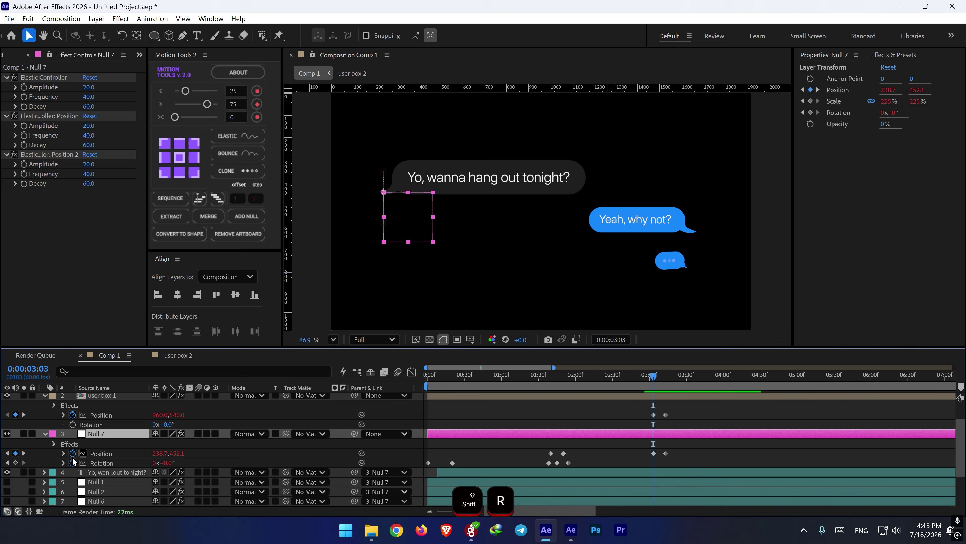
{"action": "left_click", "coordinate": [15, 463]}
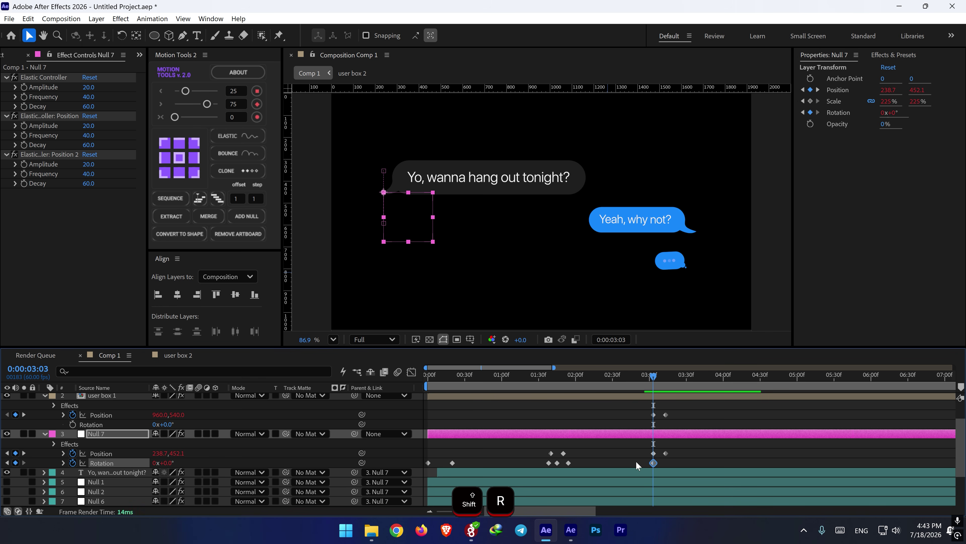
{"action": "left_click_drag", "start_coordinate": [651, 464], "coordinate": [647, 463]}
- Keyframe Null 7's Rotation to 8° at 0:00:03:08 and copy its starting 0° keyframe to about 0:00:03:17
{"action": "left_click", "coordinate": [660, 384]}
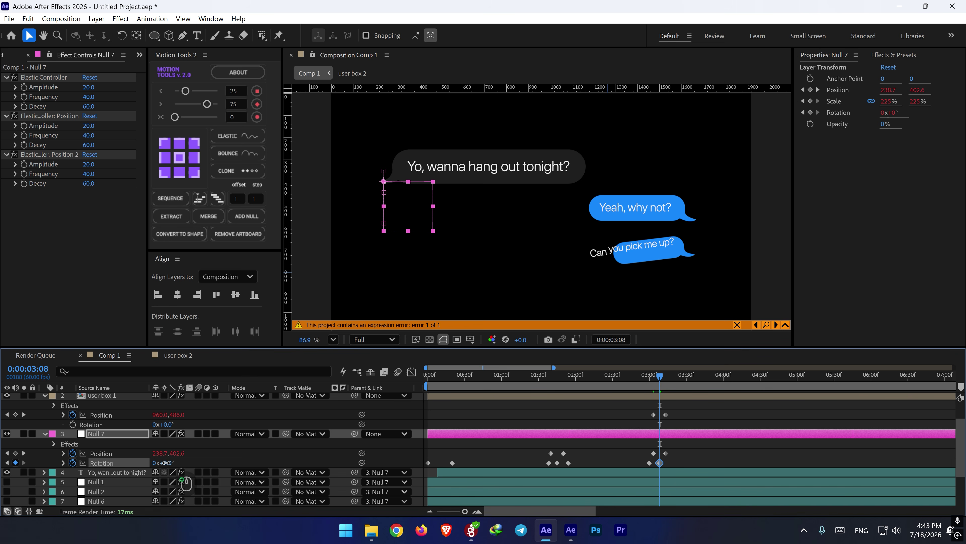
{"action": "left_click_drag", "start_coordinate": [167, 462], "coordinate": [169, 463]}
{"action": "mouse_move", "coordinate": [667, 383]}
{"action": "left_mouse_down"}
{"action": "mouse_move", "coordinate": [648, 385]}
{"action": "mouse_move", "coordinate": [658, 381]}
{"action": "left_mouse_up"}
{"action": "left_click", "coordinate": [650, 462]}
{"action": "key", "text": "ctrl+c"}
{"action": "key", "text": "ctrl+v"}
- Try to tilt user box 1 by 6° at 0:00:03:08 with Rotation keyframes
{"action": "left_click", "coordinate": [72, 425]}
{"action": "left_click_drag", "start_coordinate": [168, 423], "coordinate": [169, 423]}
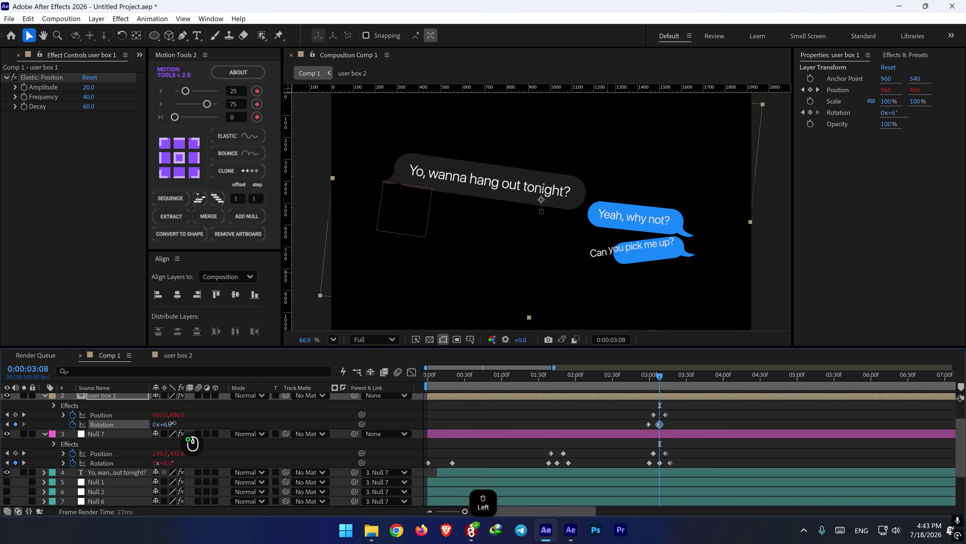
{"action": "key", "text": "ctrl+z"}
{"action": "key", "text": "ctrl+z"}
{"action": "key", "text": "ctrl+z"}
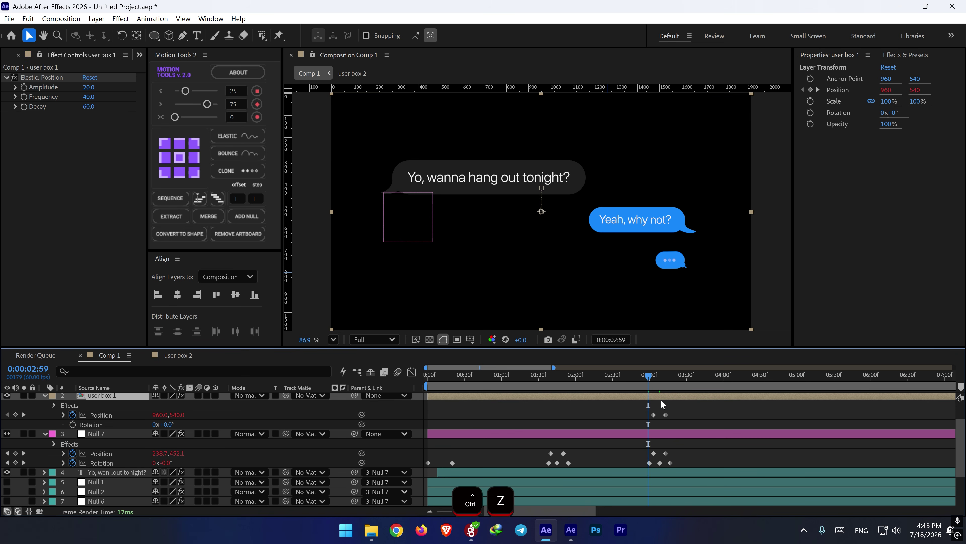
- Delete user box 1's Position keyframes and move its anchor point to the bubble's tail tip, at about 1659, 633
{"action": "left_click_drag", "start_coordinate": [673, 412], "coordinate": [648, 417]}
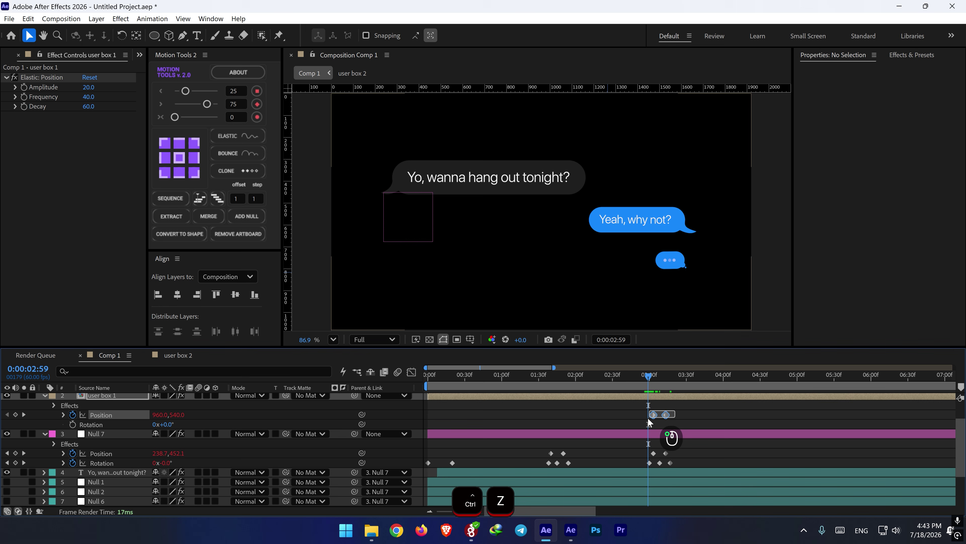
{"action": "key", "text": "Delete"}
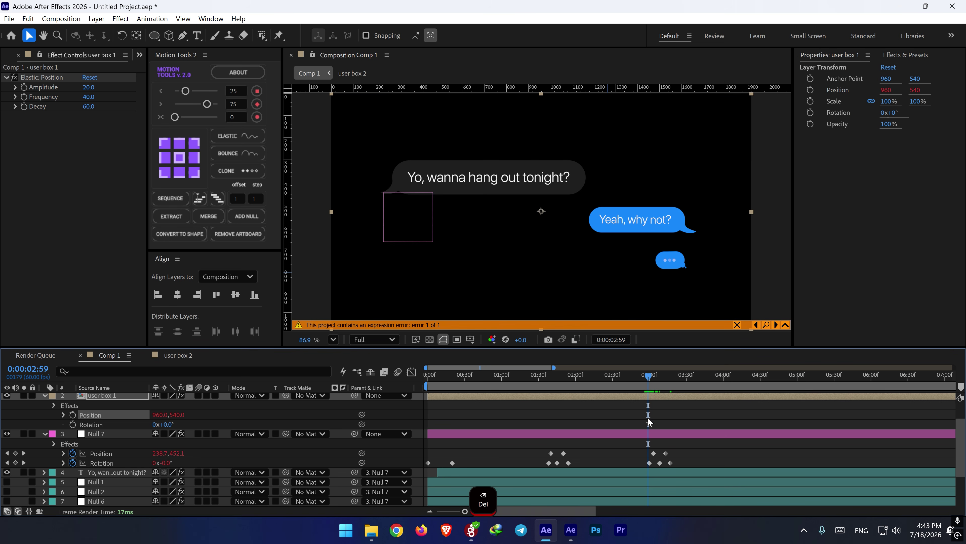
{"action": "left_click", "coordinate": [137, 37]}
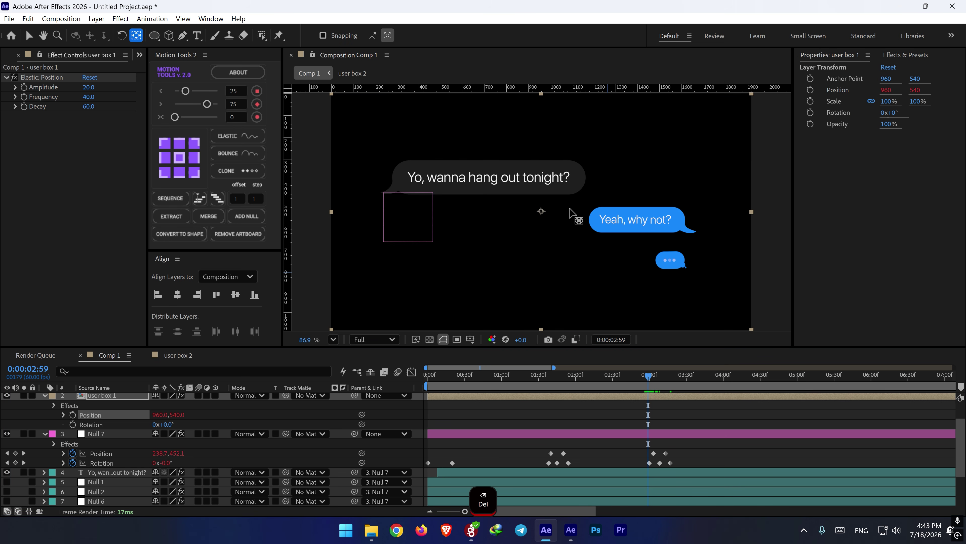
{"action": "left_click_drag", "start_coordinate": [542, 210], "coordinate": [684, 231]}
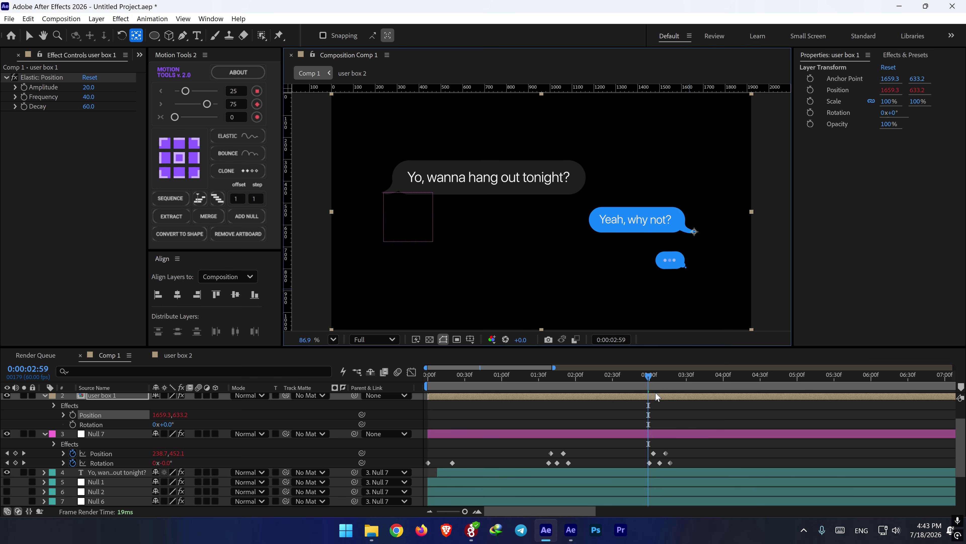
- Add user box 1 Position keyframes at 0:00:03:03 and 0:00:03:13, raising the layer to Y 519.2 at the second one
{"action": "left_click", "coordinate": [652, 377], "text": "shift"}
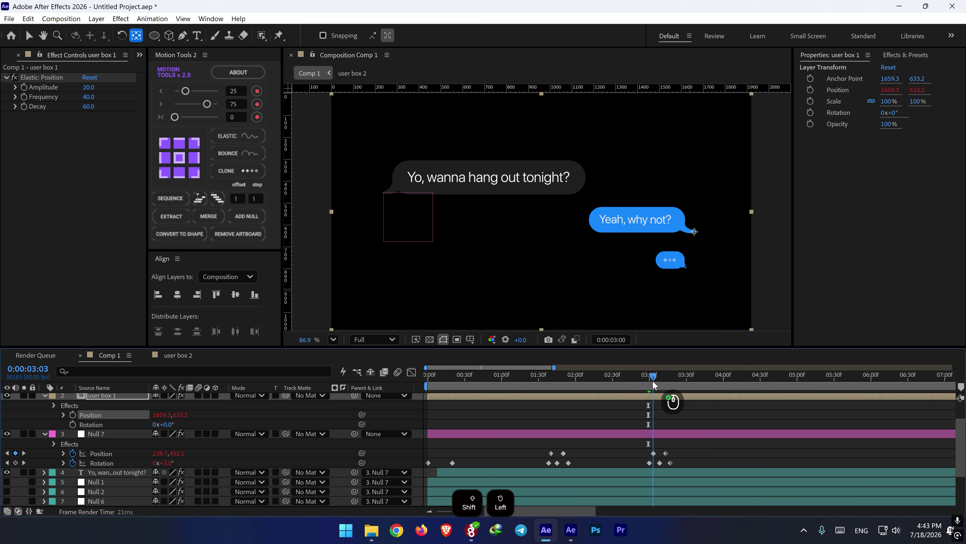
{"action": "left_click", "coordinate": [72, 415]}
{"action": "left_click_drag", "start_coordinate": [669, 378], "coordinate": [666, 377]}
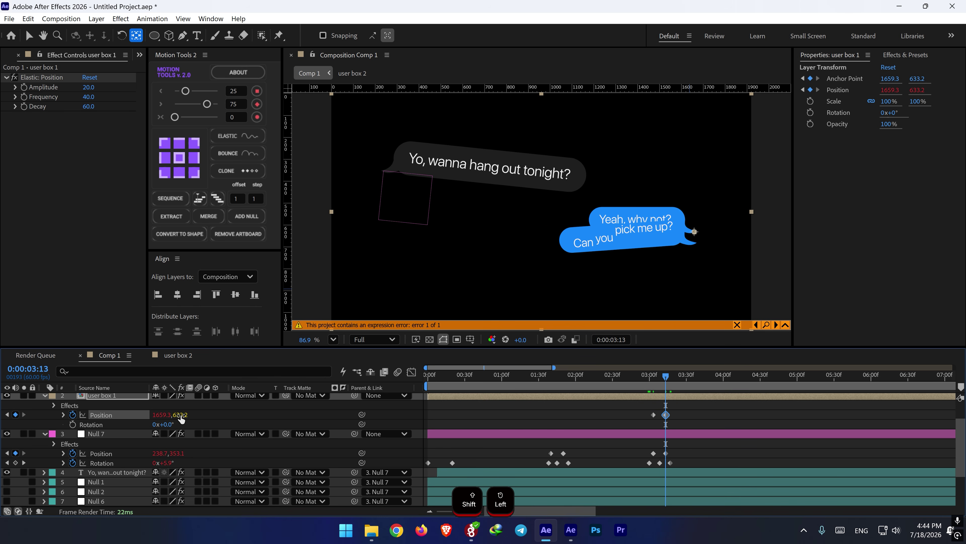
{"action": "left_click_drag", "start_coordinate": [181, 419], "coordinate": [156, 426]}
{"action": "left_click", "coordinate": [733, 385], "text": "shift"}
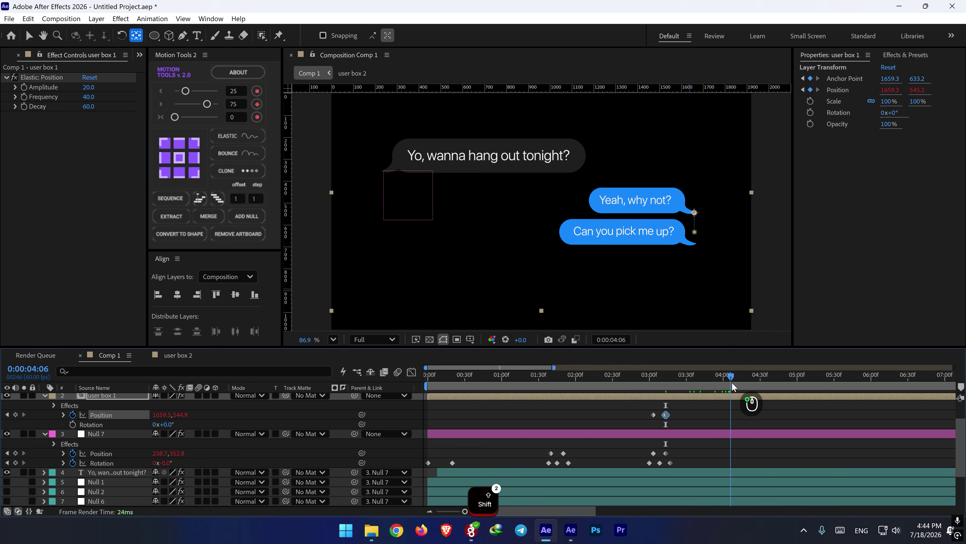
{"action": "left_click_drag", "start_coordinate": [733, 386], "coordinate": [690, 401]}
{"action": "left_click_drag", "start_coordinate": [177, 416], "coordinate": [158, 418]}
{"action": "left_click_drag", "start_coordinate": [689, 380], "coordinate": [665, 382]}
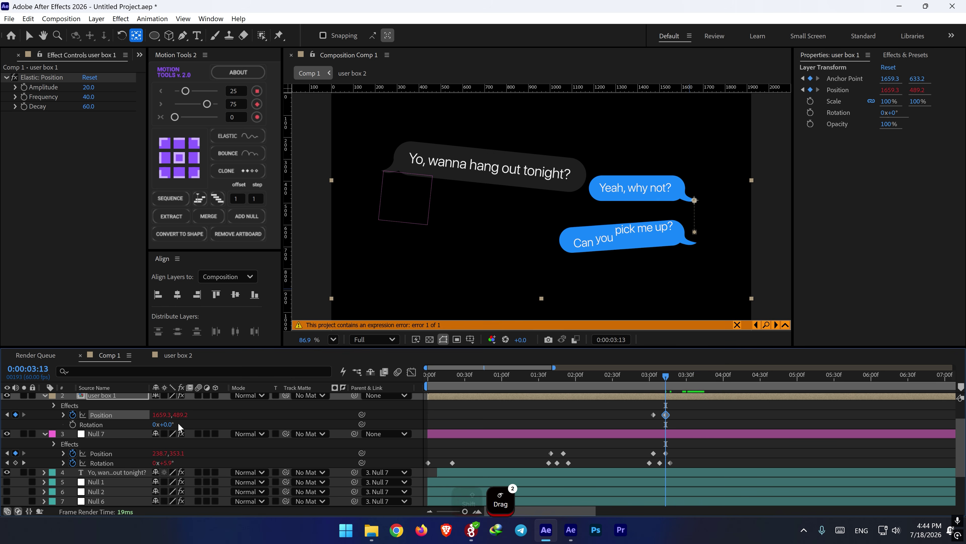
{"action": "left_click_drag", "start_coordinate": [183, 415], "coordinate": [191, 416]}
- Keyframe user box 1's Rotation at 0° near 0:00:02:59, -8° near 0:00:03:08 and 0° at 0:00:03:17
{"action": "left_click", "coordinate": [72, 424]}
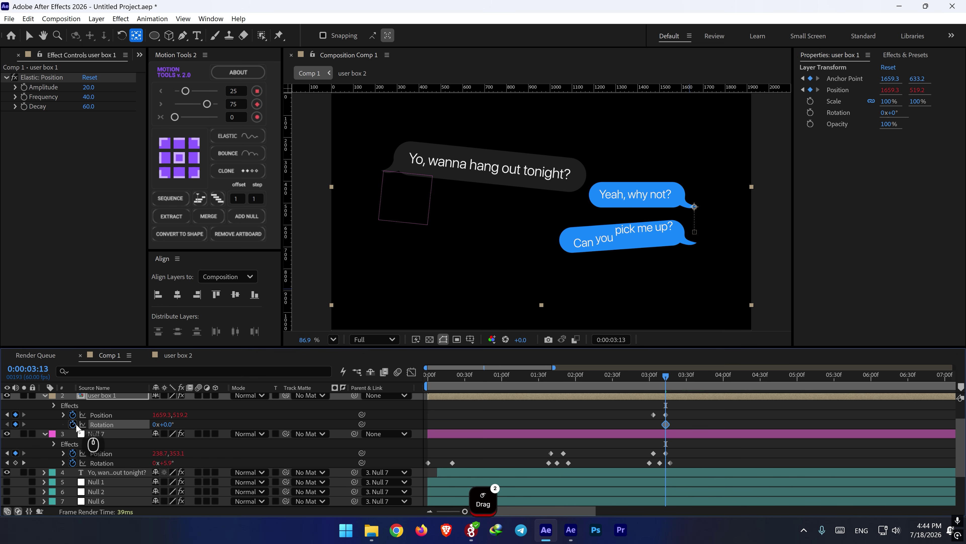
{"action": "left_click_drag", "start_coordinate": [666, 424], "coordinate": [654, 425]}
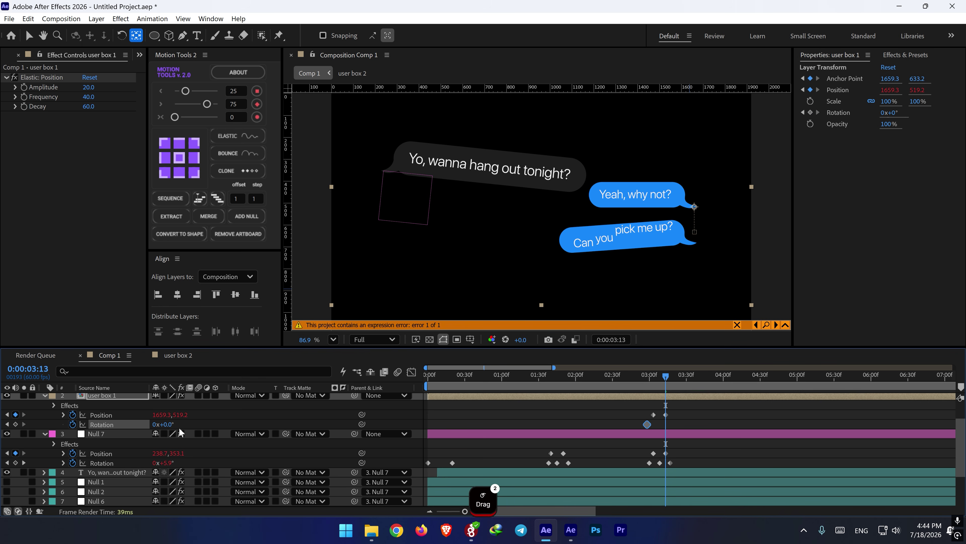
{"action": "left_click_drag", "start_coordinate": [166, 424], "coordinate": [162, 424]}
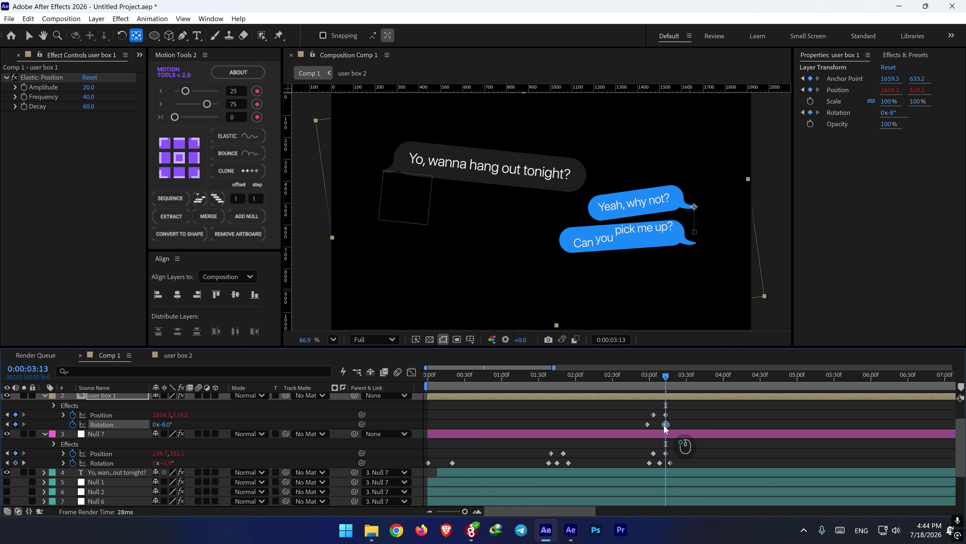
{"action": "left_click_drag", "start_coordinate": [665, 424], "coordinate": [660, 424]}
{"action": "left_click", "coordinate": [670, 384]}
{"action": "left_click_drag", "start_coordinate": [669, 381], "coordinate": [671, 382]}
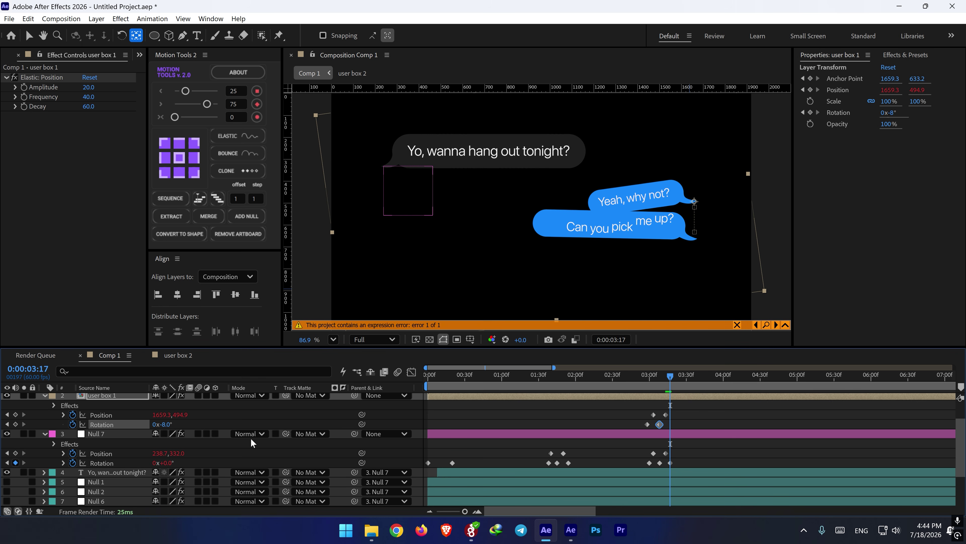
{"action": "left_click", "coordinate": [166, 424]}
{"action": "type", "text": "0"}
{"action": "key", "text": "Return"}
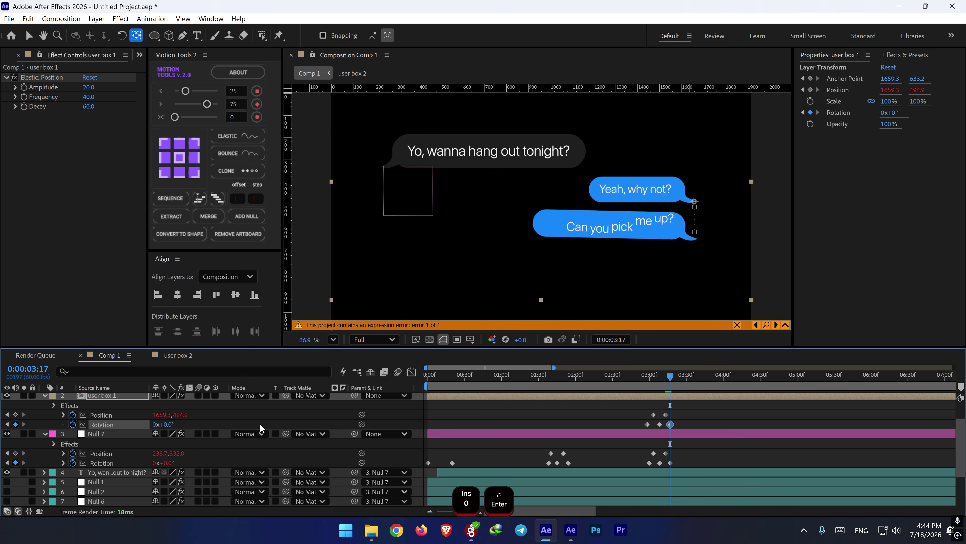
- Apply Elastic to user box 1's three Rotation keyframes and preview the tilting messages from about 0:00:02:50
{"action": "left_click_drag", "start_coordinate": [647, 424], "coordinate": [637, 428]}
{"action": "left_click", "coordinate": [238, 135]}
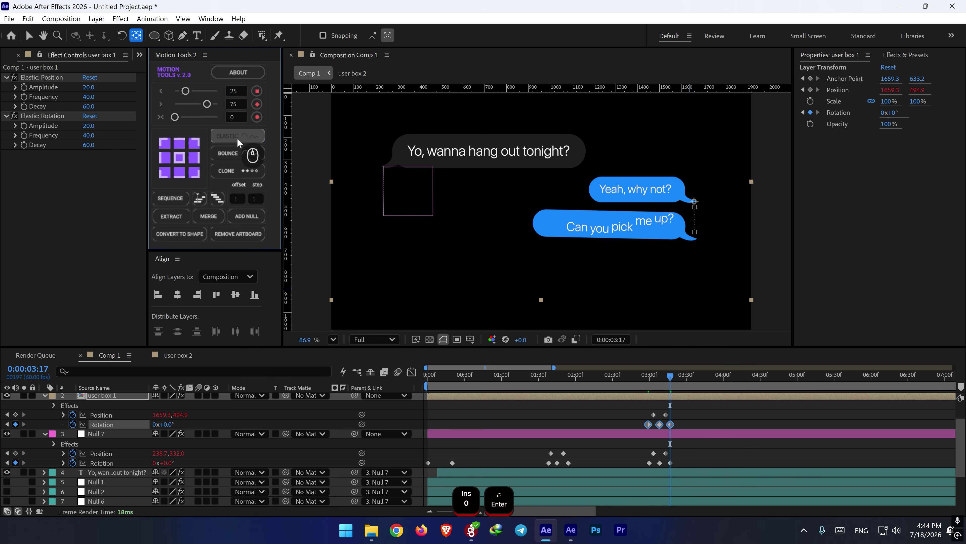
{"action": "key", "text": "space"}
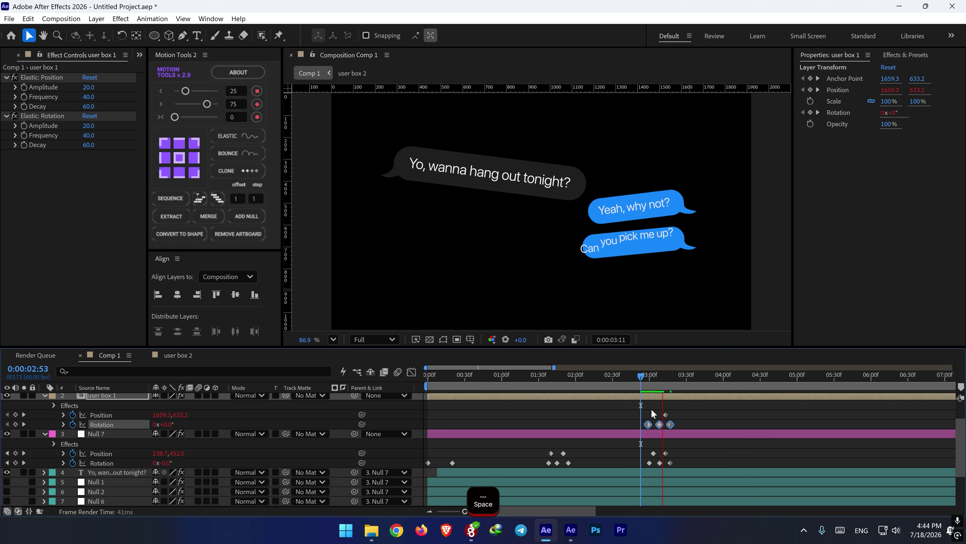
{"action": "left_click", "coordinate": [638, 380]}
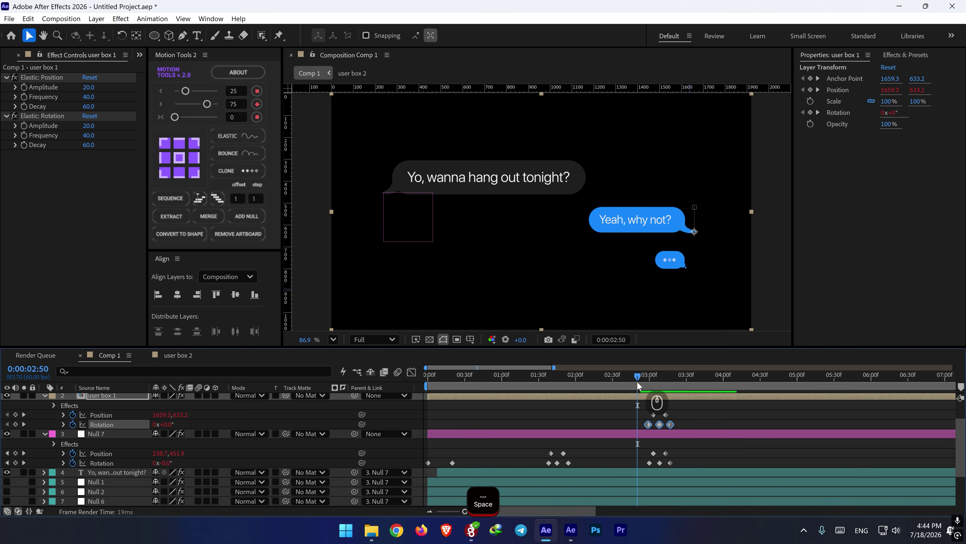
{"action": "key", "text": "space"}
{"action": "key", "text": "space"}
{"action": "scroll", "coordinate": [669, 409], "scroll_direction": "up", "scroll_amount": 2}
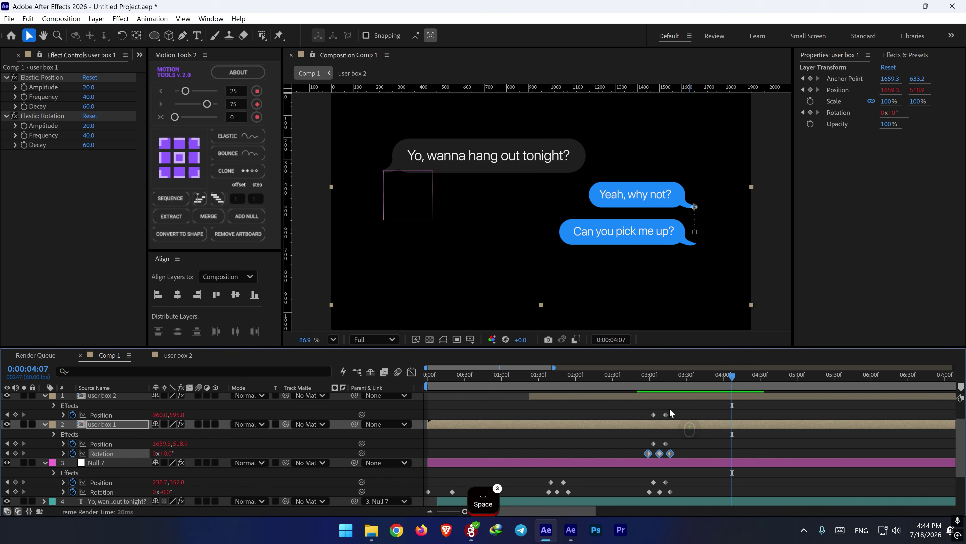
- Delete user box 2's Position keyframes and move its anchor point to the small typing bubble's tail, at about 1620, 685
{"action": "left_click", "coordinate": [660, 396]}
{"action": "left_click_drag", "start_coordinate": [671, 409], "coordinate": [651, 418]}
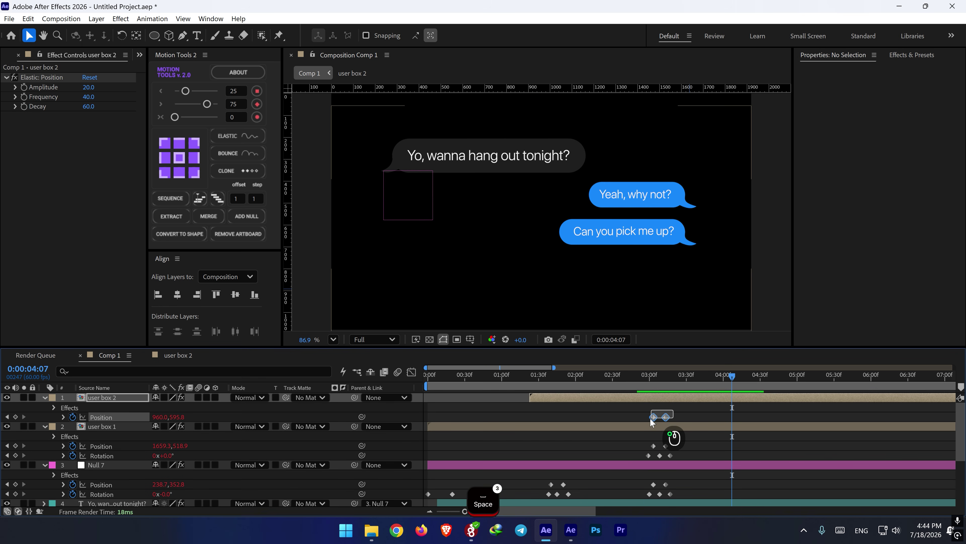
{"action": "left_click", "coordinate": [653, 383], "text": "shift"}
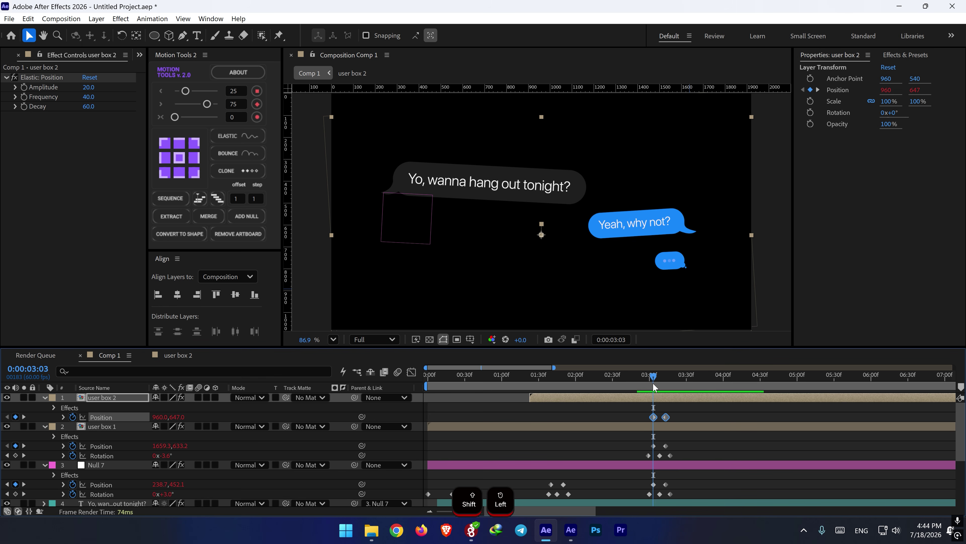
{"action": "key", "text": "Delete"}
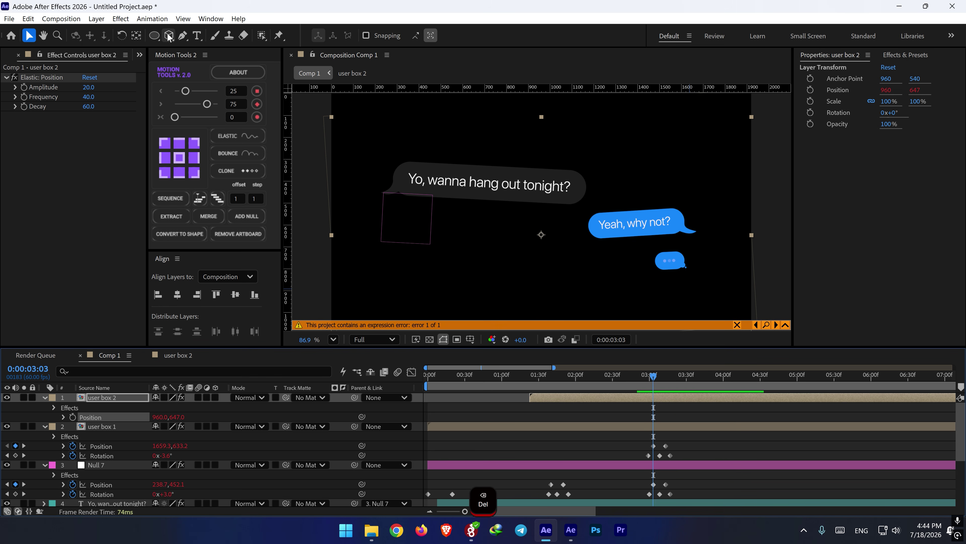
{"action": "left_click", "coordinate": [136, 35]}
{"action": "left_click_drag", "start_coordinate": [542, 236], "coordinate": [685, 264]}
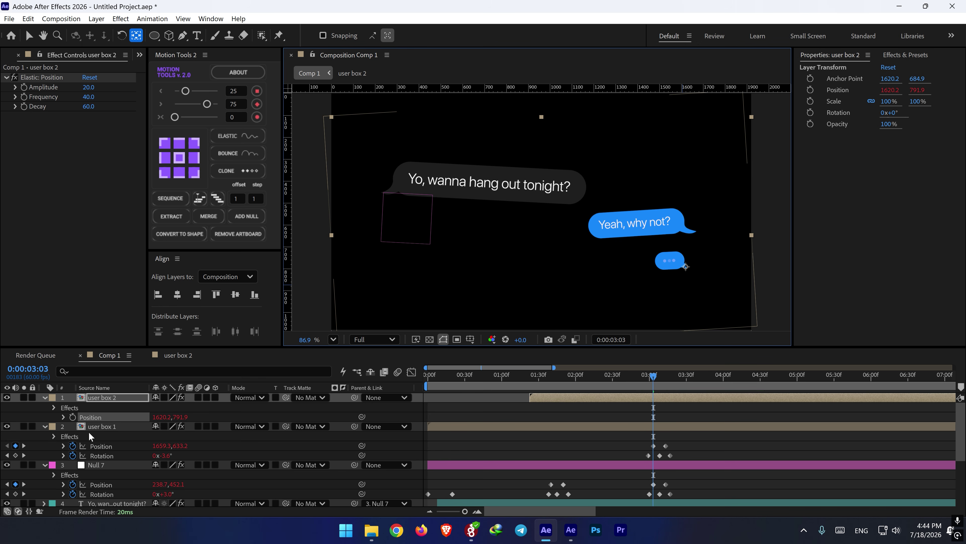
- Add user box 2 Position keyframes at 0:00:03:03 and 0:00:03:13, raising the layer to Y 735.9 at the second one
{"action": "left_click", "coordinate": [73, 416]}
{"action": "left_click_drag", "start_coordinate": [654, 378], "coordinate": [664, 384]}
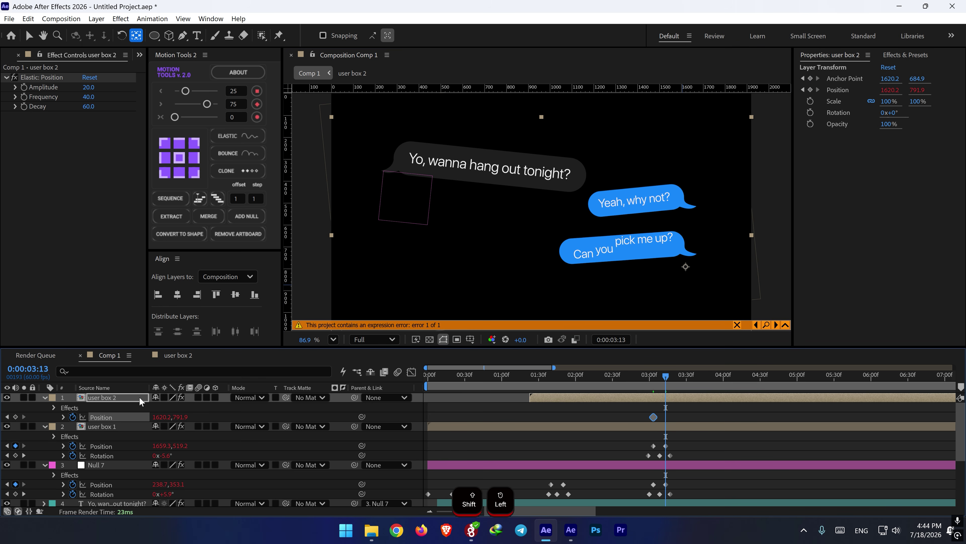
{"action": "left_click_drag", "start_coordinate": [182, 419], "coordinate": [160, 414]}
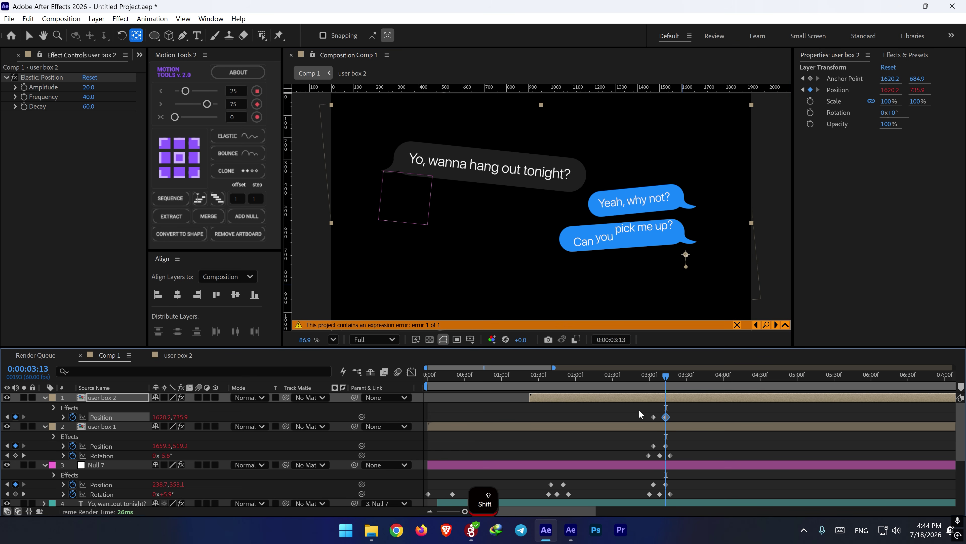
{"action": "left_click_drag", "start_coordinate": [666, 377], "coordinate": [694, 384]}
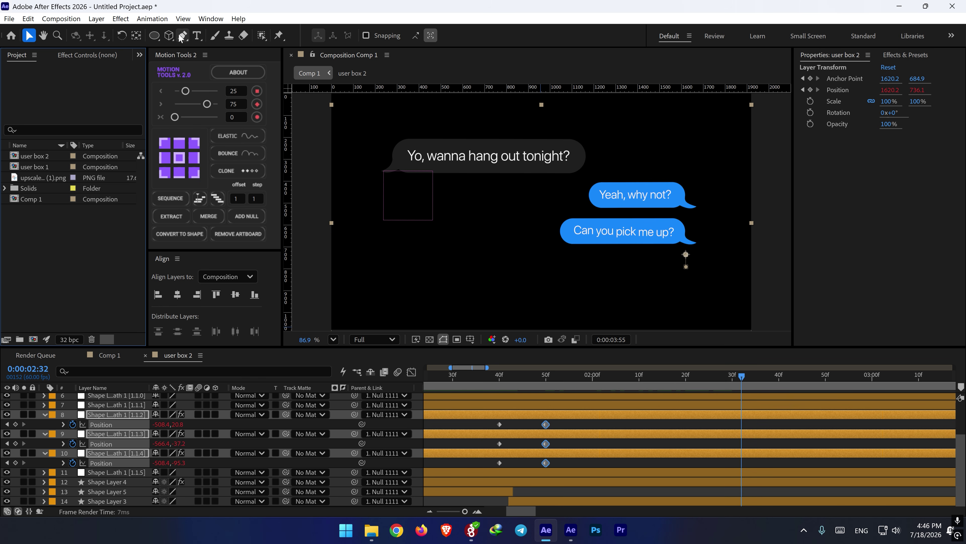
- Duplicate the gray bubble's Shape Layer 2 and Shape Layer 1 in Comp 1 and move the copies above all other layers
{"action": "left_click", "coordinate": [570, 168]}
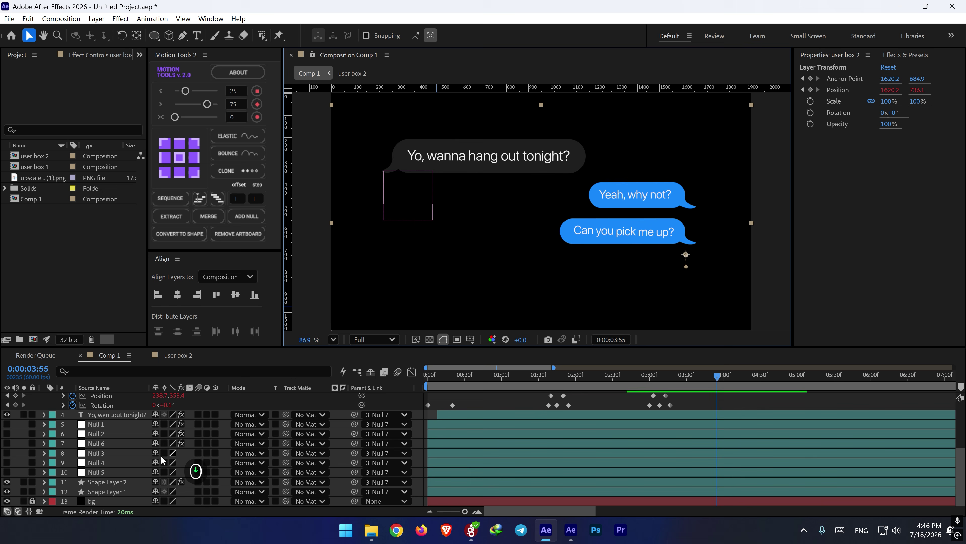
{"action": "left_click", "coordinate": [104, 482]}
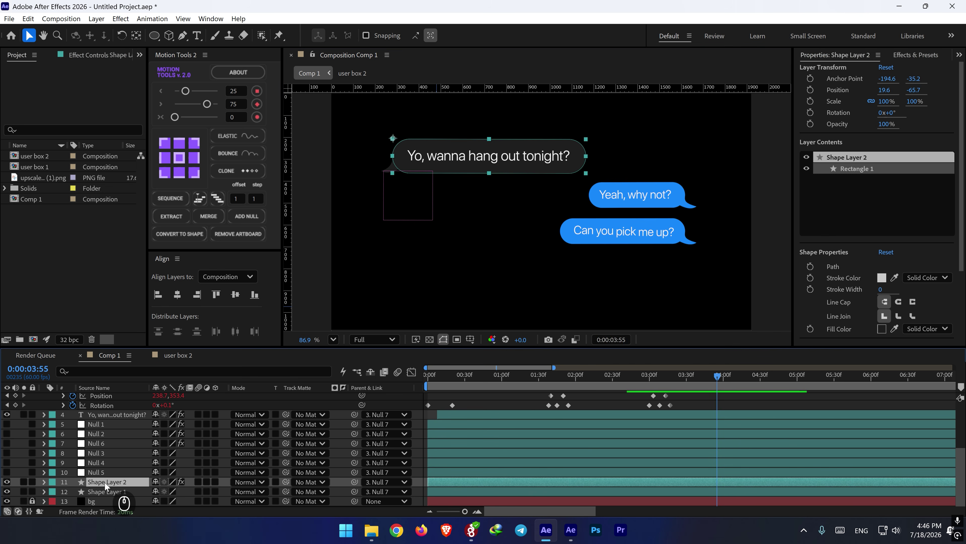
{"action": "left_click", "coordinate": [105, 492], "text": "ctrl"}
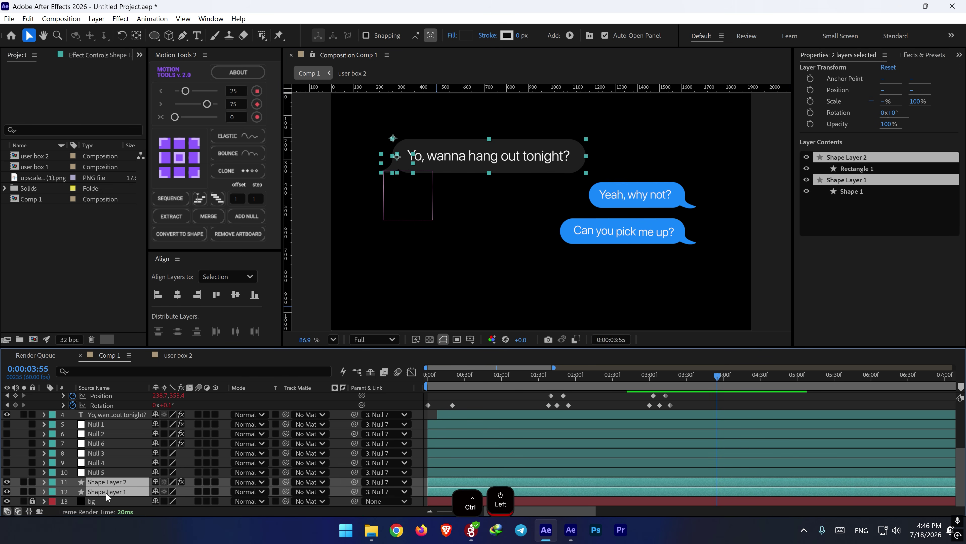
{"action": "key", "text": "ctrl+d"}
{"action": "left_click_drag", "start_coordinate": [105, 482], "coordinate": [113, 398]}
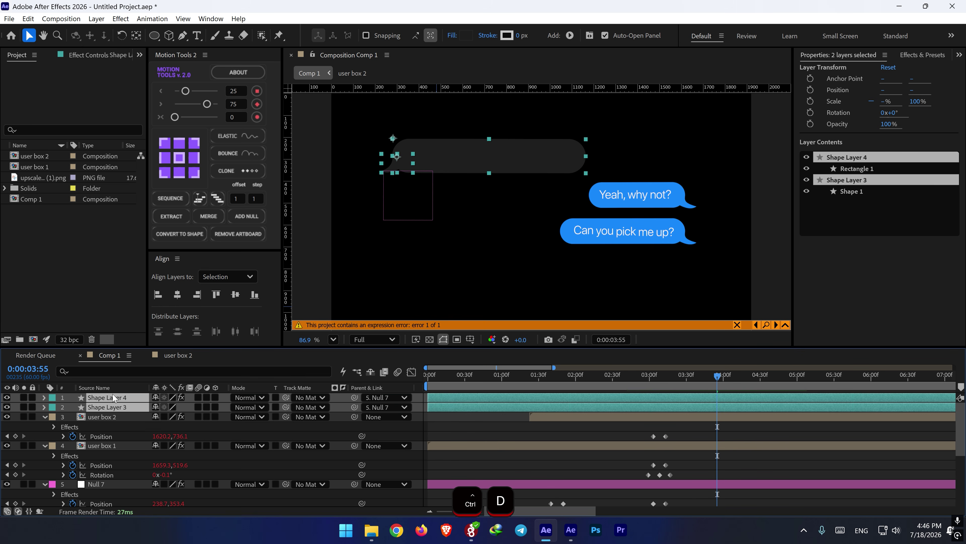
- Remove all six path point effects from the duplicated bubble body, Shape Layer 4
{"action": "left_click", "coordinate": [117, 406], "text": "ctrl"}
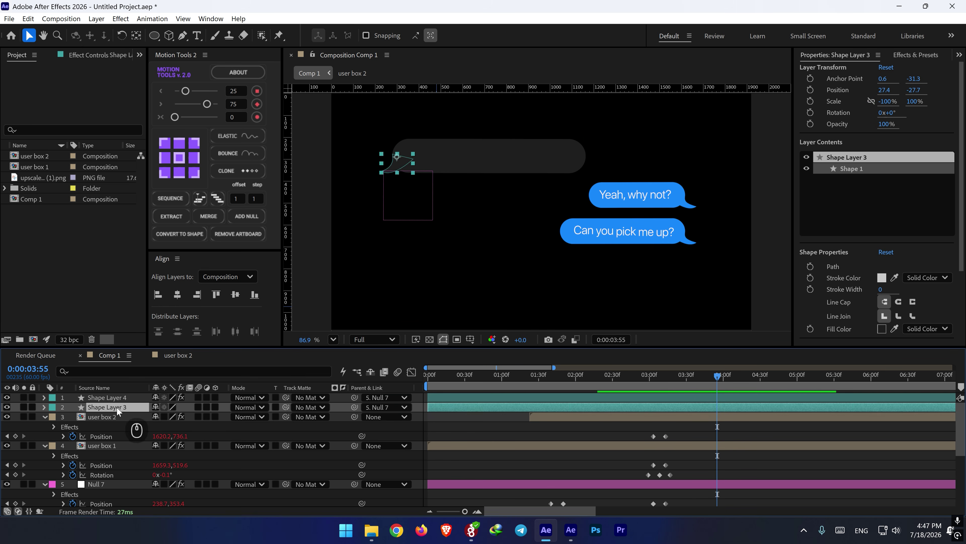
{"action": "left_click", "coordinate": [91, 53]}
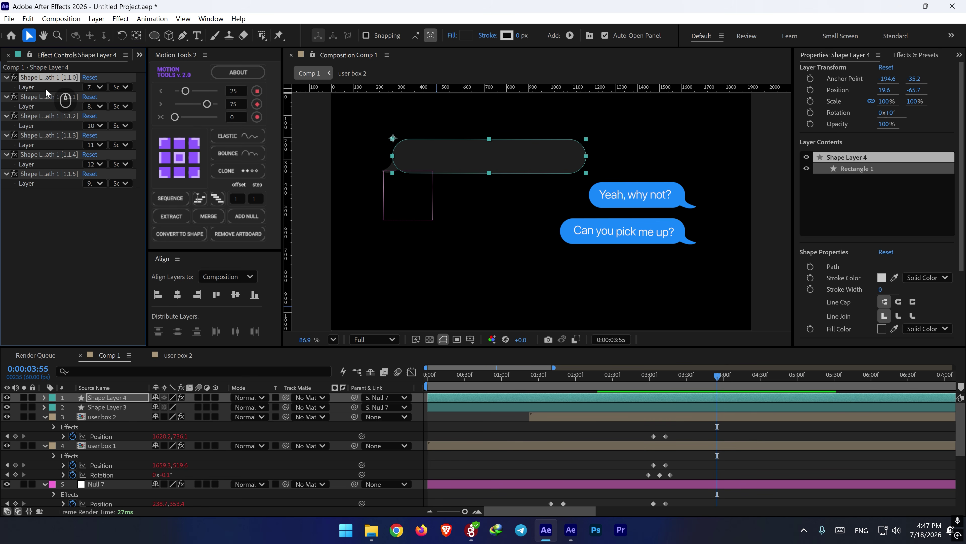
{"action": "left_click", "coordinate": [46, 174], "text": "shift"}
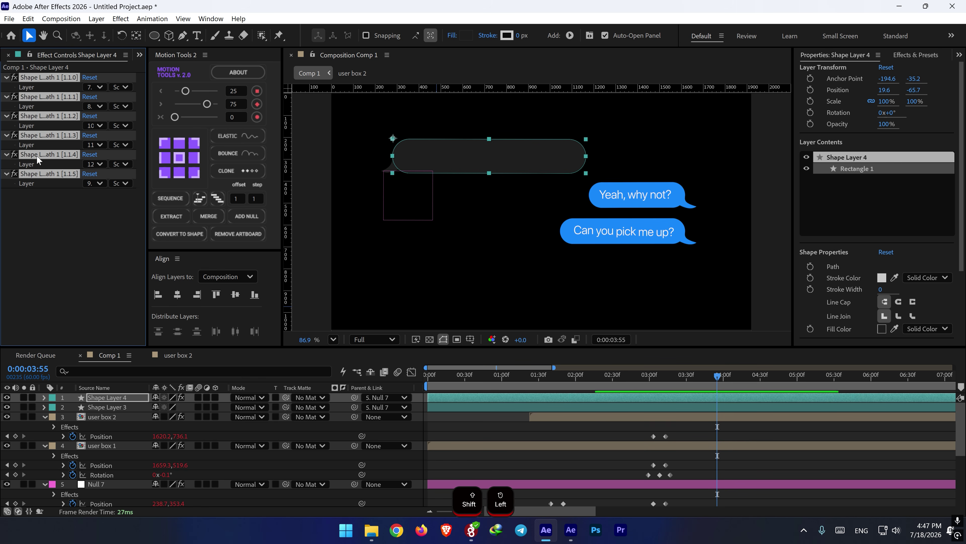
{"action": "key", "text": "Delete"}
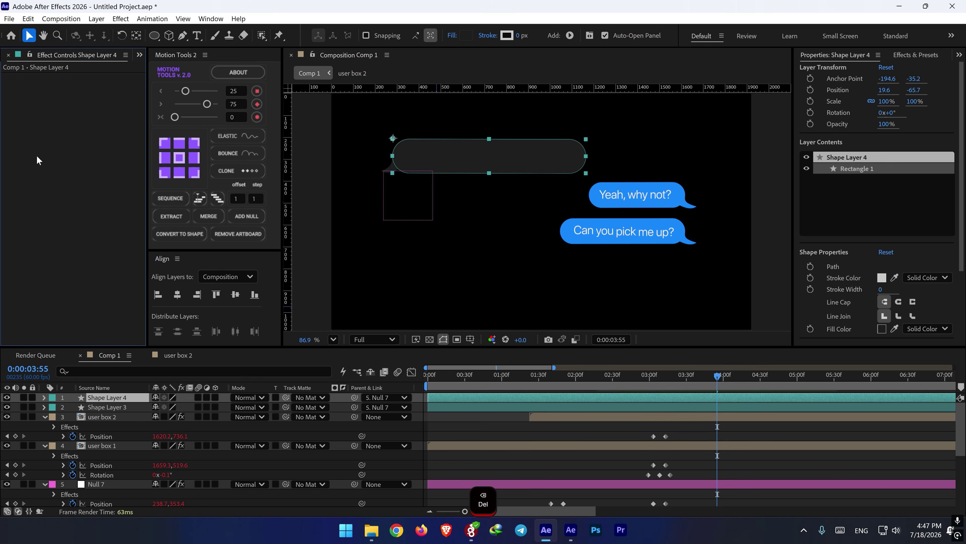
- Move Shape Layer 4 and Shape Layer 3 together straight down, below the blue replies, with Shape Layer 4 at about Y 163.3
{"action": "left_click", "coordinate": [122, 405]}
{"action": "left_click", "coordinate": [120, 399]}
{"action": "left_click", "coordinate": [114, 407], "text": "shift"}
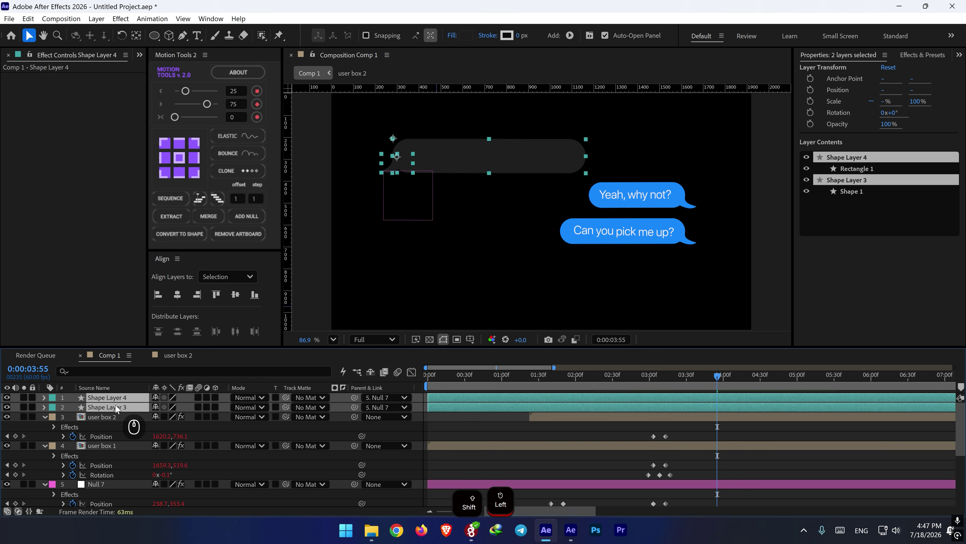
{"action": "left_click_drag", "start_coordinate": [480, 160], "coordinate": [481, 273]}
- Parent the tail, Shape Layer 3, to Shape Layer 4 and set Shape Layer 4's own parent to None
{"action": "left_click", "coordinate": [513, 407]}
{"action": "left_click", "coordinate": [509, 399]}
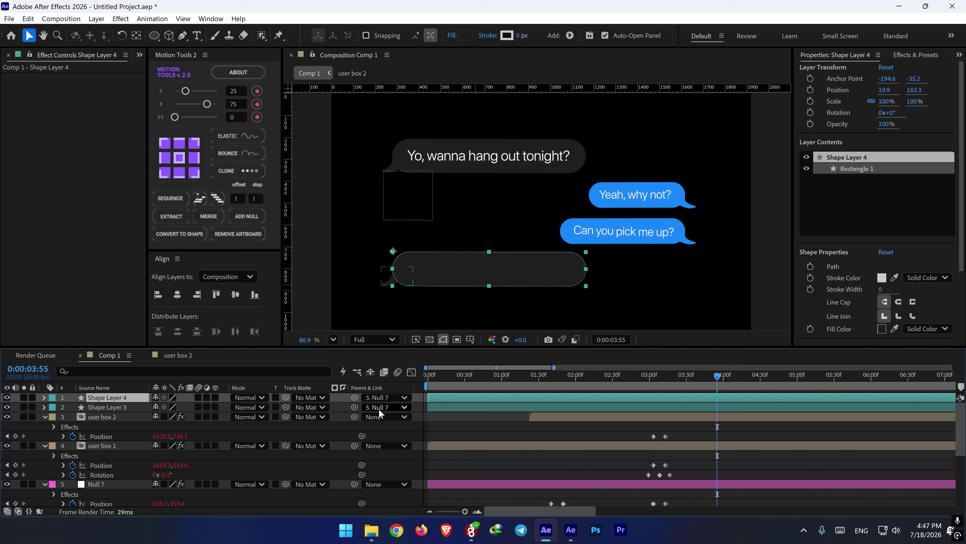
{"action": "left_click_drag", "start_coordinate": [129, 407], "coordinate": [115, 397]}
{"action": "left_click", "coordinate": [385, 397]}
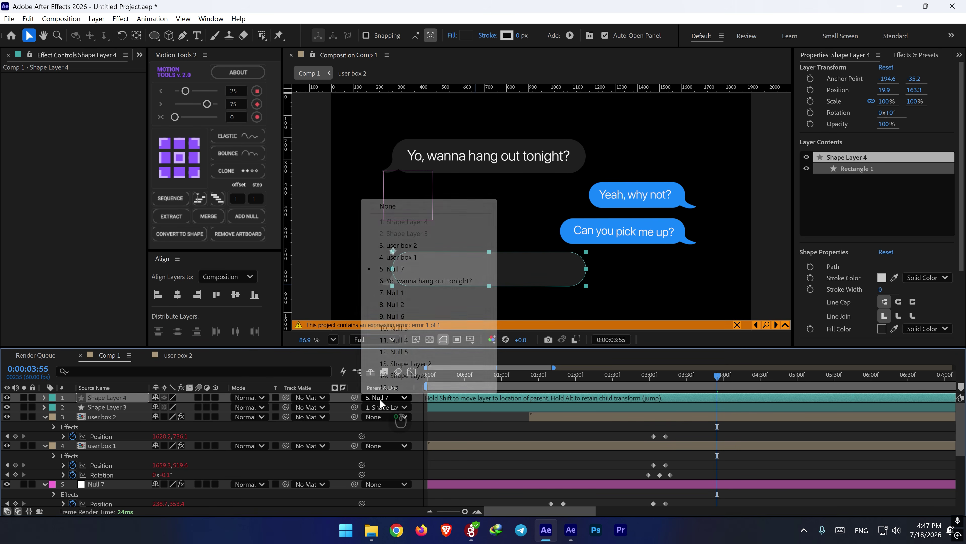
{"action": "left_click", "coordinate": [404, 207]}
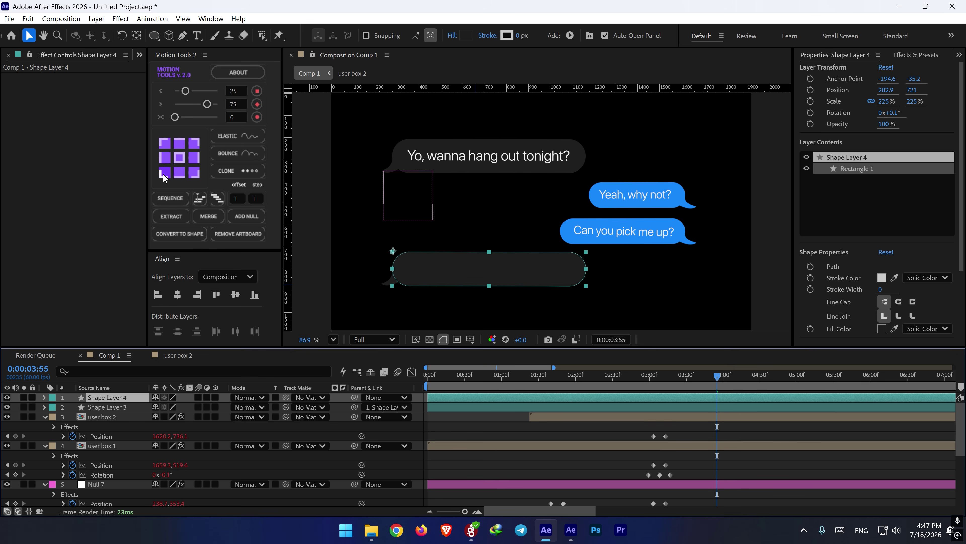
- Move Shape Layer 4's anchor point to its bottom-left corner and scale the layer to 138%
{"action": "left_click", "coordinate": [164, 174]}
{"action": "key", "text": "s"}
{"action": "left_click_drag", "start_coordinate": [169, 407], "coordinate": [154, 426]}
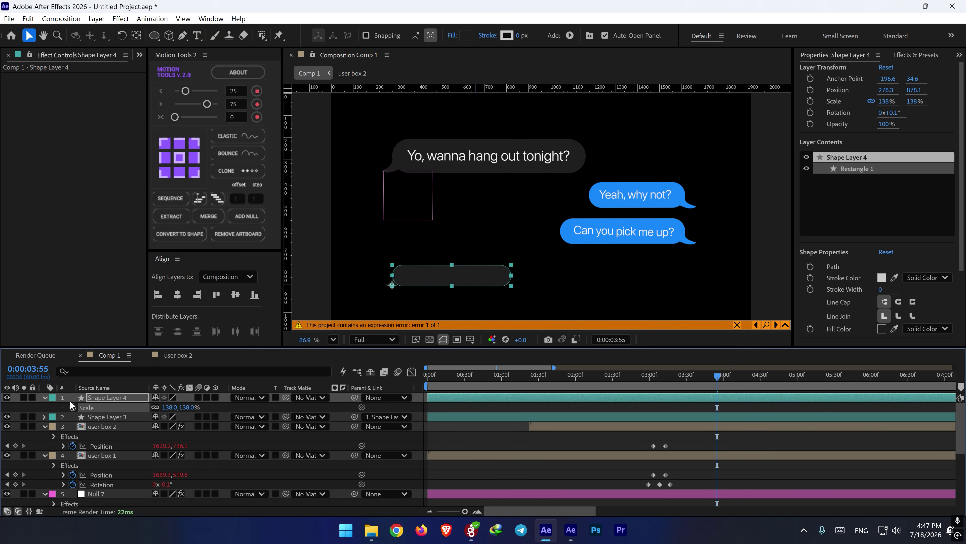
- Create nulls from Shape Layer 4's Rectangle 1 path using Points Follow Nulls, then close the script window
{"action": "double_click", "coordinate": [45, 398]}
{"action": "left_click", "coordinate": [55, 408]}
{"action": "left_click", "coordinate": [74, 427]}
{"action": "left_click", "coordinate": [102, 436]}
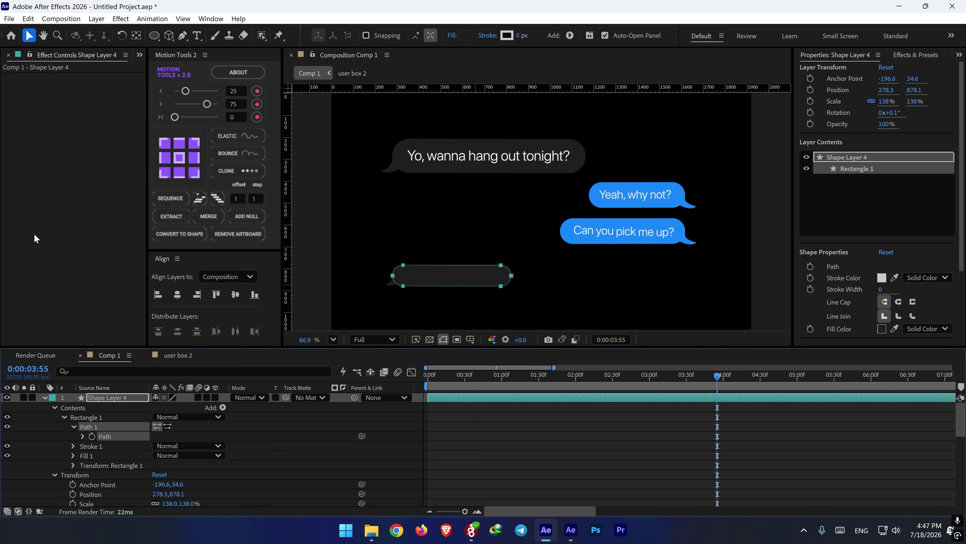
{"action": "left_click_drag", "start_coordinate": [168, 268], "coordinate": [613, 120]}
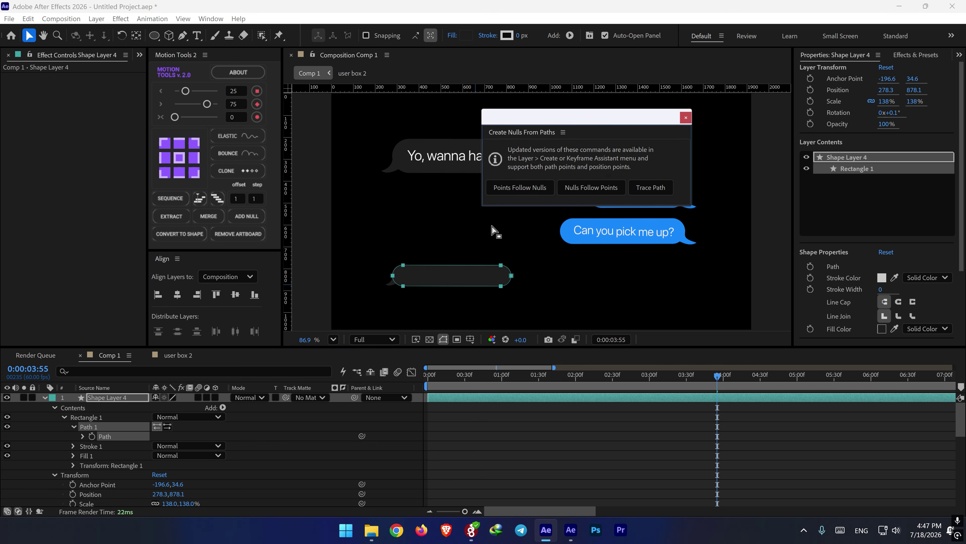
{"action": "left_click", "coordinate": [519, 194]}
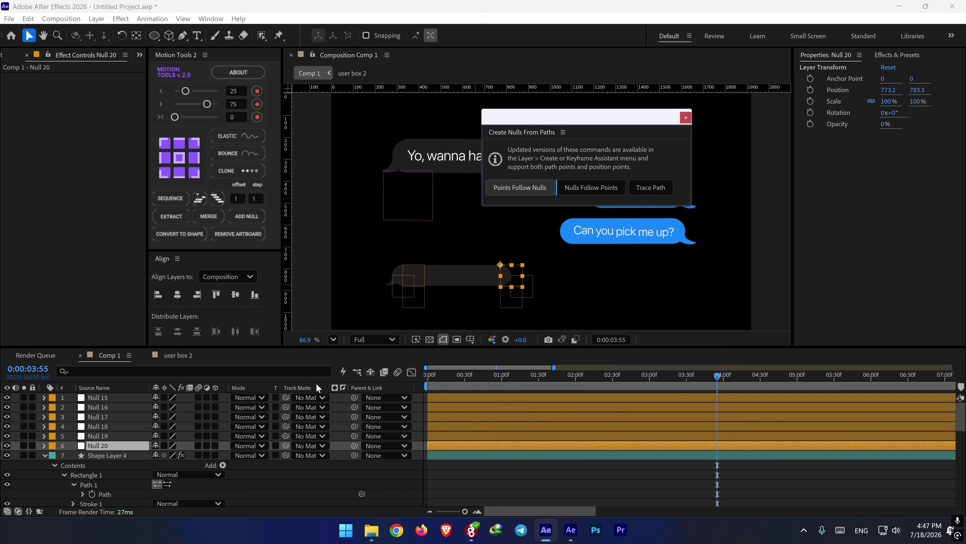
{"action": "left_click", "coordinate": [682, 119]}
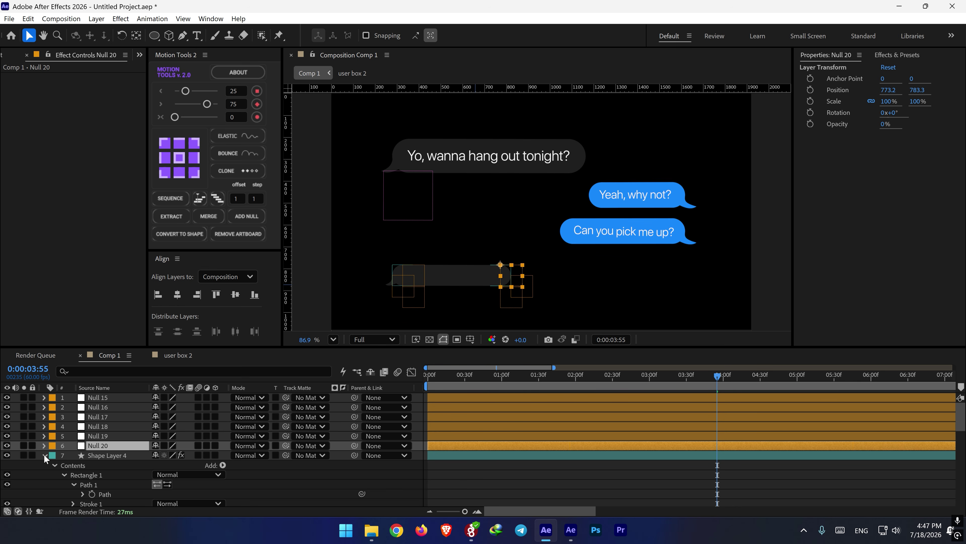
- Set the label color of Shape Layer 4 and its six new nulls to Green
{"action": "left_click", "coordinate": [102, 456]}
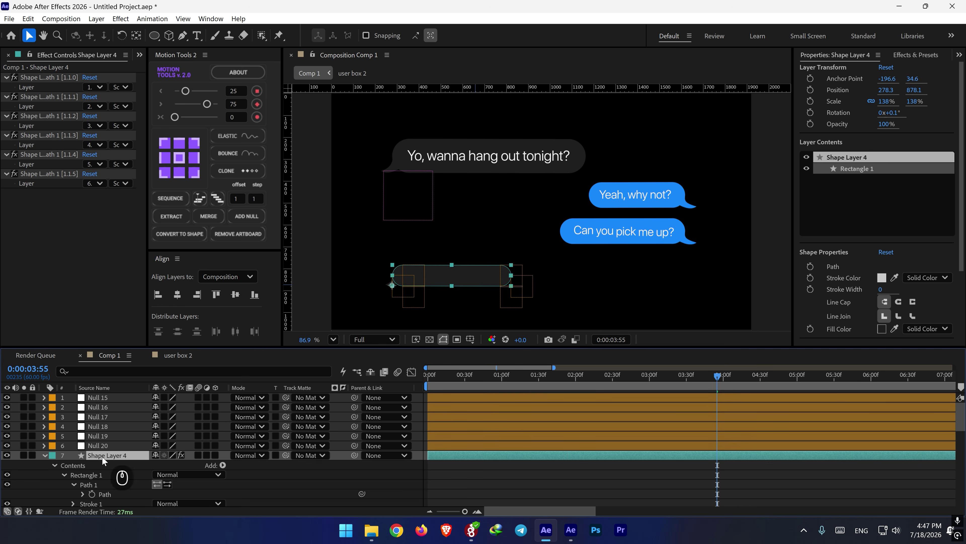
{"action": "left_click", "coordinate": [98, 398], "text": "shift"}
{"action": "left_click", "coordinate": [53, 414]}
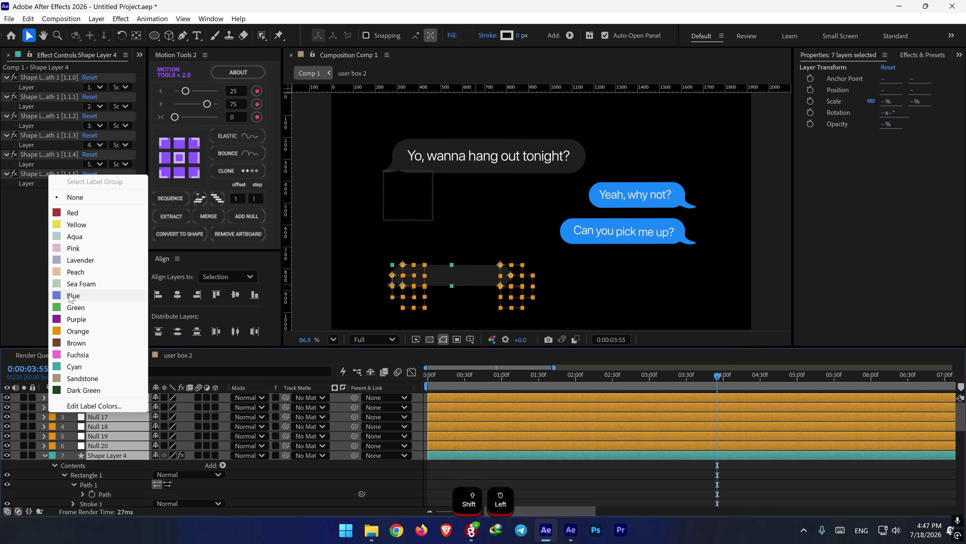
{"action": "left_click", "coordinate": [73, 309]}
{"action": "left_click", "coordinate": [276, 480]}
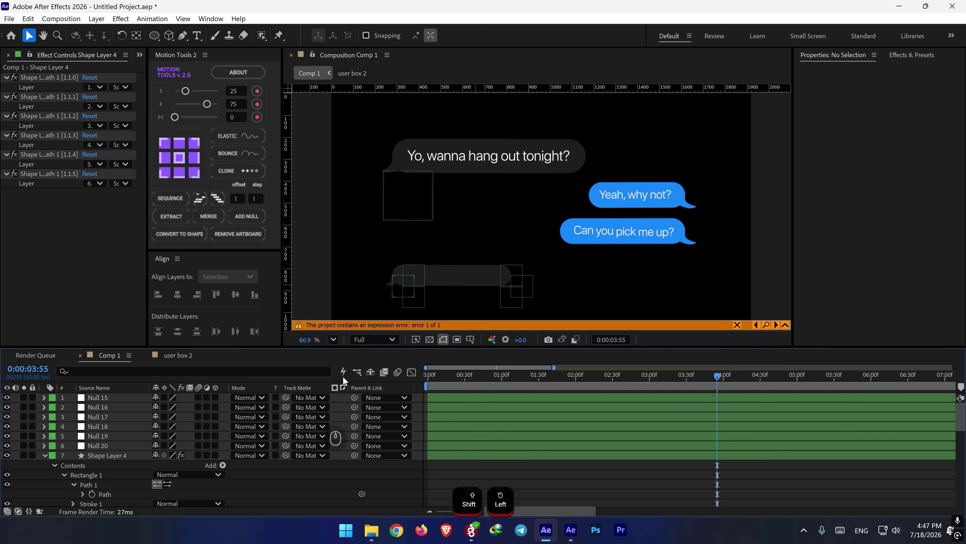
- Shorten the new gray bubble by shifting its three right-end nulls together until Null 15's X position is 448.9
{"action": "scroll", "coordinate": [400, 277], "scroll_direction": "up", "scroll_amount": 4}
{"action": "left_click", "coordinate": [104, 398]}
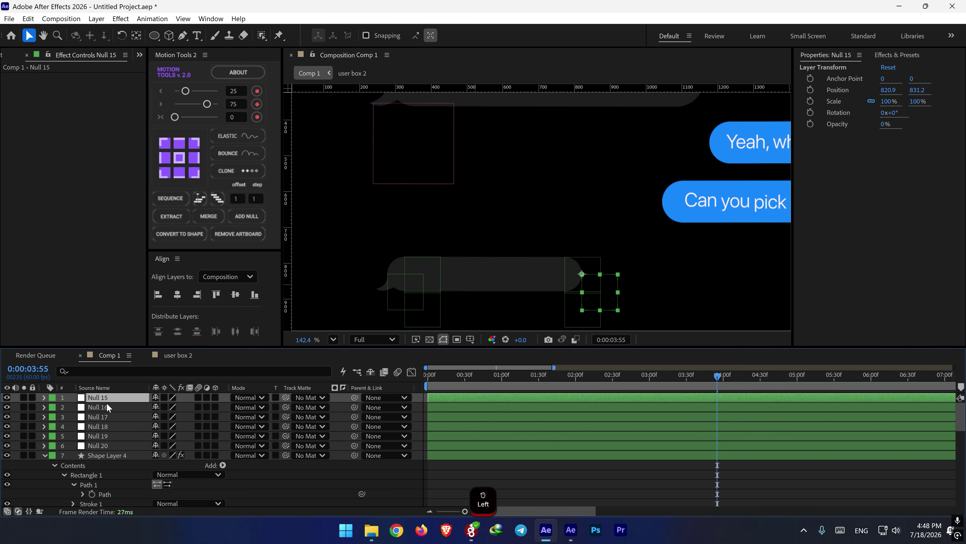
{"action": "left_click", "coordinate": [595, 271]}
{"action": "left_click", "coordinate": [607, 304], "text": "shift"}
{"action": "left_click", "coordinate": [595, 325], "text": "shift"}
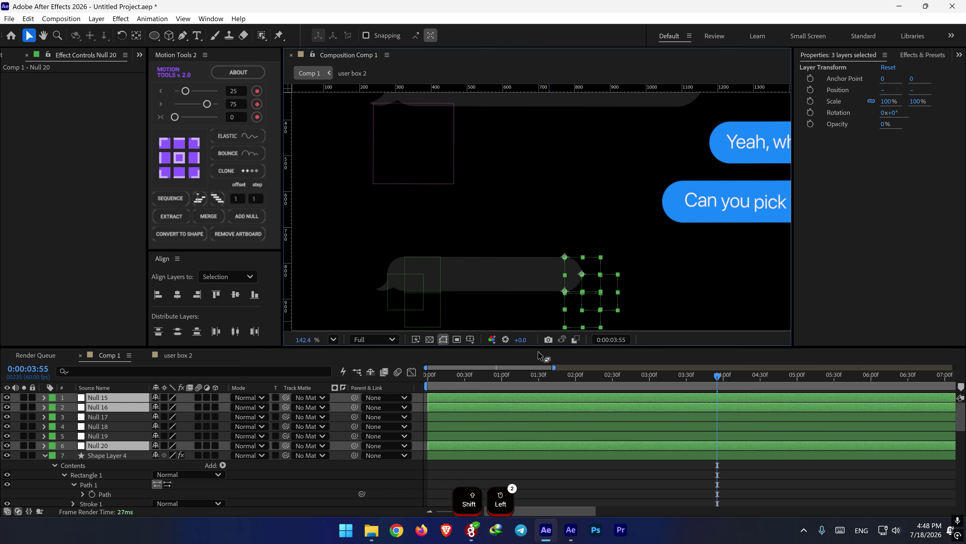
{"action": "mouse_move", "coordinate": [99, 408]}
{"action": "left_mouse_down"}
{"action": "mouse_move", "coordinate": [97, 400]}
{"action": "mouse_move", "coordinate": [98, 412]}
{"action": "left_mouse_up"}
{"action": "key", "text": "p"}
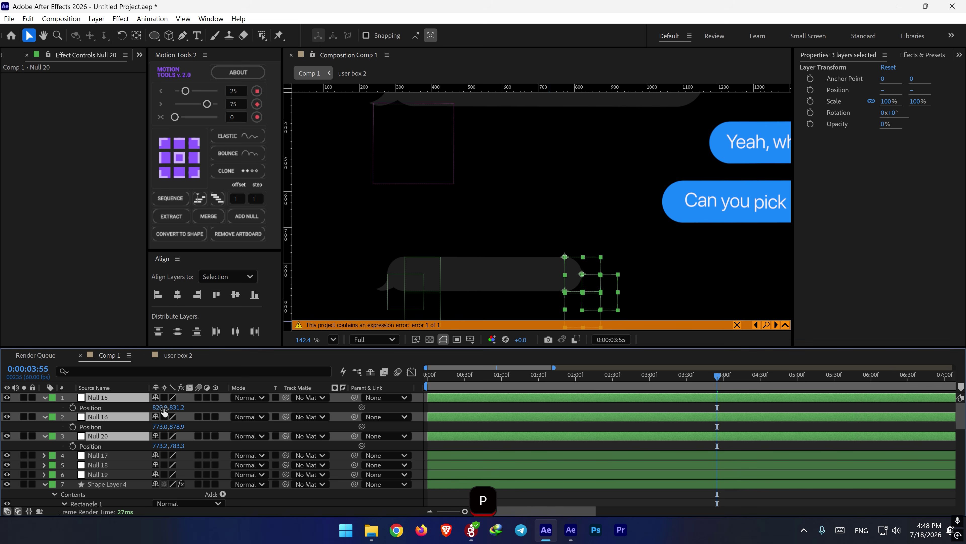
{"action": "left_click_drag", "start_coordinate": [160, 408], "coordinate": [0, 415]}
{"action": "left_click", "coordinate": [382, 288]}
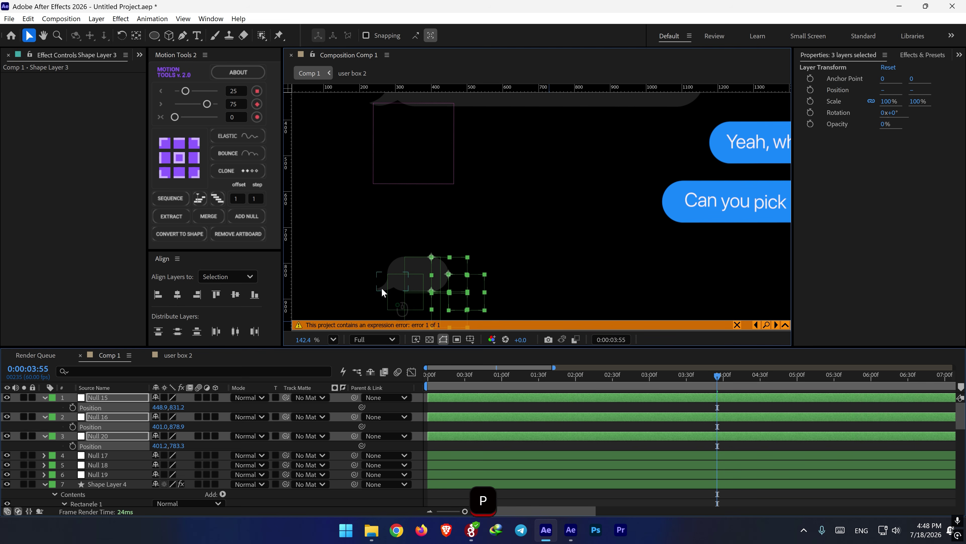
{"action": "scroll", "coordinate": [491, 468], "scroll_direction": "down", "scroll_amount": 2}
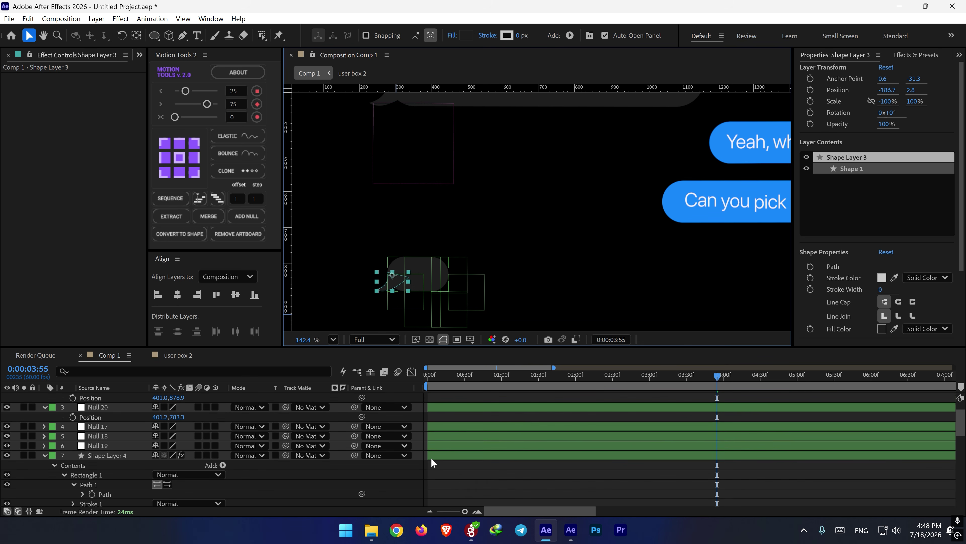
{"action": "left_click_drag", "start_coordinate": [428, 456], "coordinate": [537, 457]}
{"action": "left_click_drag", "start_coordinate": [548, 376], "coordinate": [568, 373]}
{"action": "key", "text": "ctrl+z"}
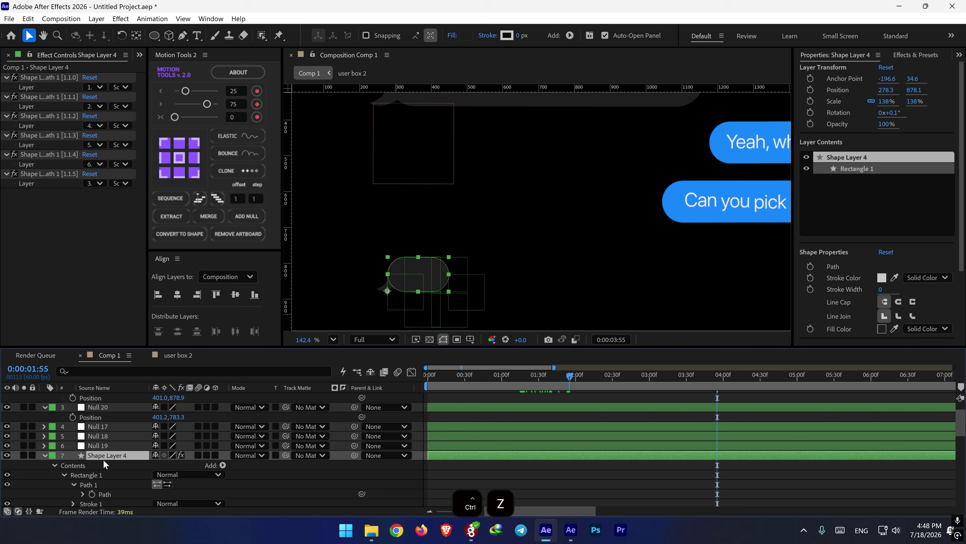
- Set the tail layer Shape Layer 3's label to Green and trim its start to about 0:00:02:30
{"action": "left_click", "coordinate": [45, 456]}
{"action": "left_click", "coordinate": [107, 465]}
{"action": "left_click", "coordinate": [51, 465]}
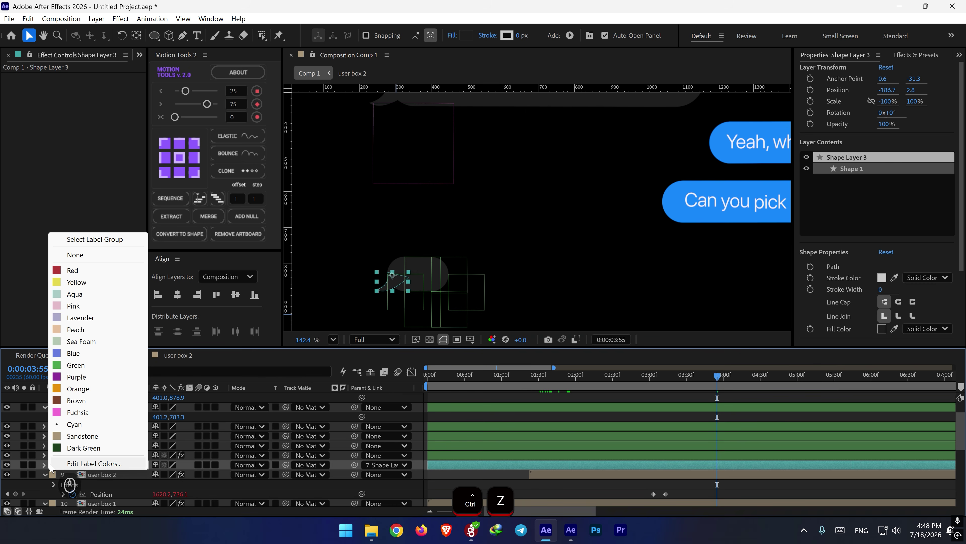
{"action": "left_click", "coordinate": [74, 365]}
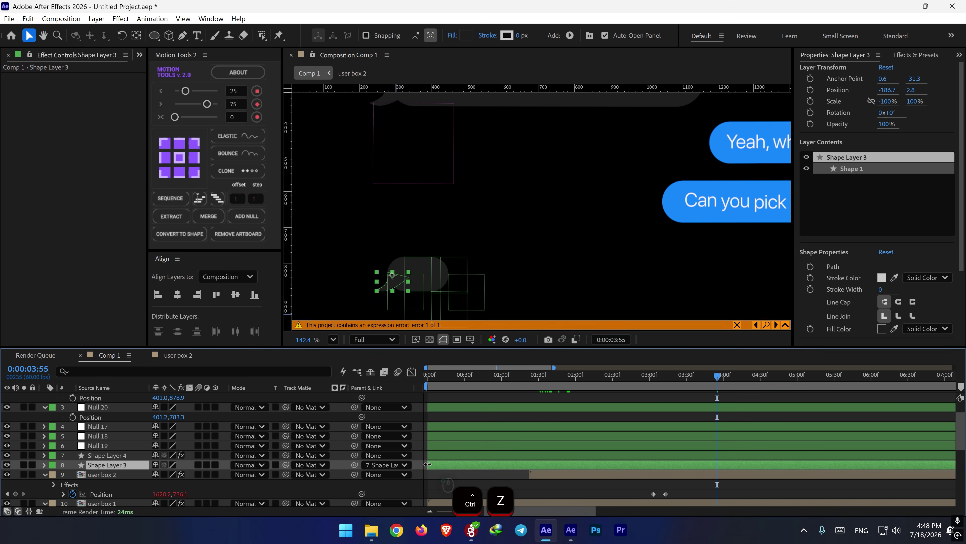
{"action": "left_click_drag", "start_coordinate": [427, 464], "coordinate": [612, 464]}
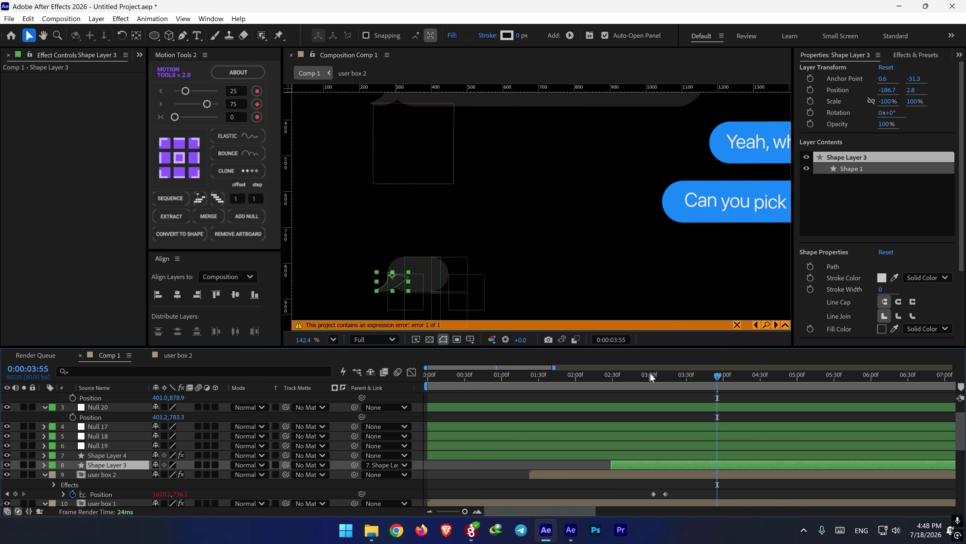
- Copy the three typing-dot layers, Shape Layers 8, 7 and 6, from the user box 2 composition and paste them into Comp 1
{"action": "left_click_drag", "start_coordinate": [651, 376], "coordinate": [543, 379]}
{"action": "key", "text": "shift+slash"}
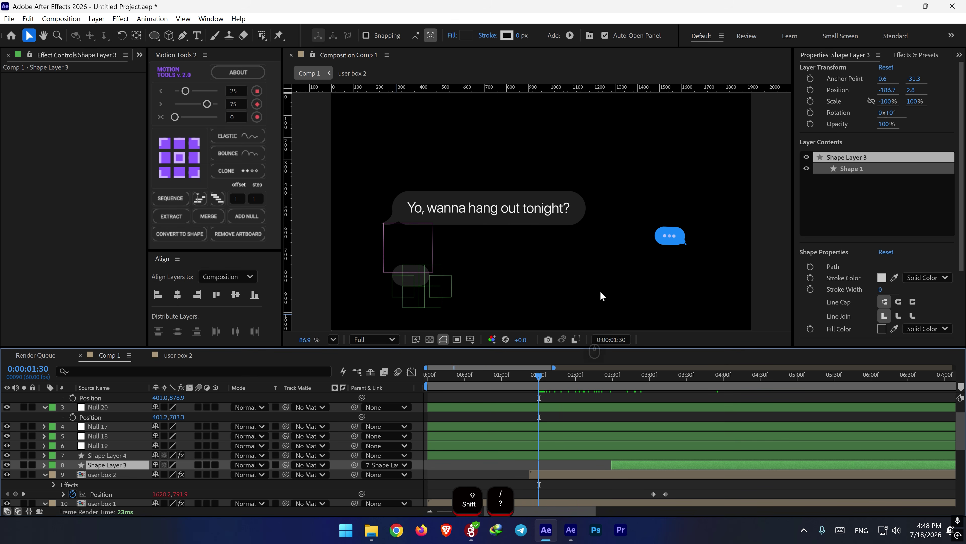
{"action": "double_click", "coordinate": [104, 474]}
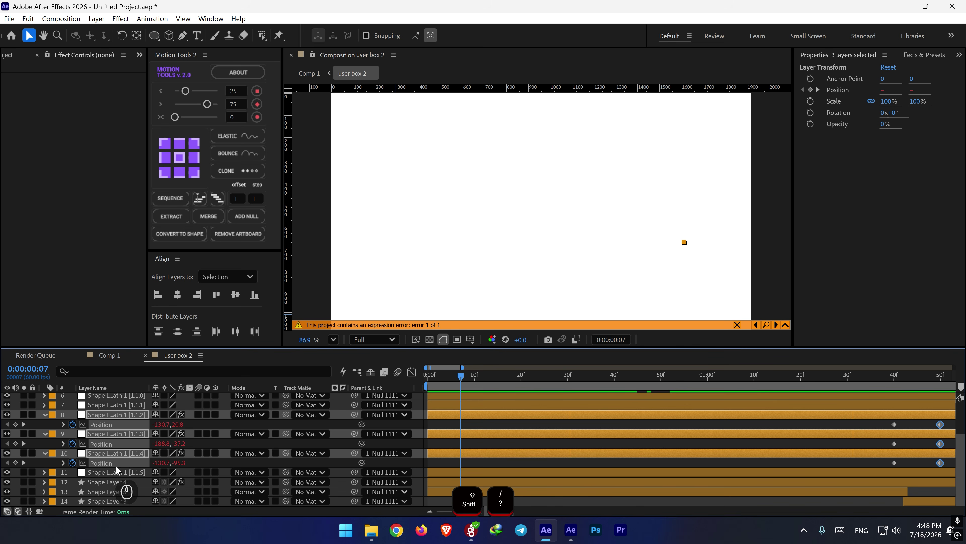
{"action": "left_click", "coordinate": [113, 483]}
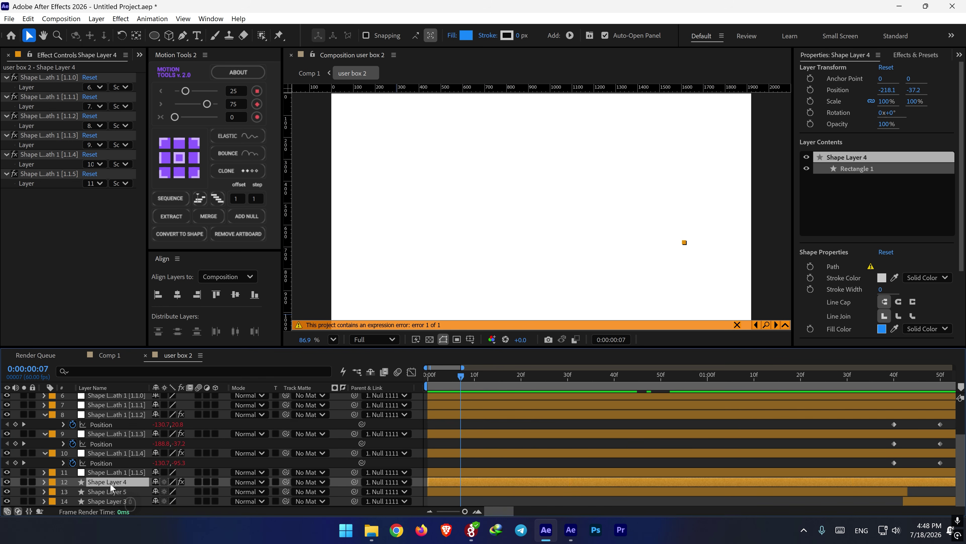
{"action": "scroll", "coordinate": [115, 481], "scroll_direction": "up", "scroll_amount": 3}
{"action": "left_click", "coordinate": [94, 418]}
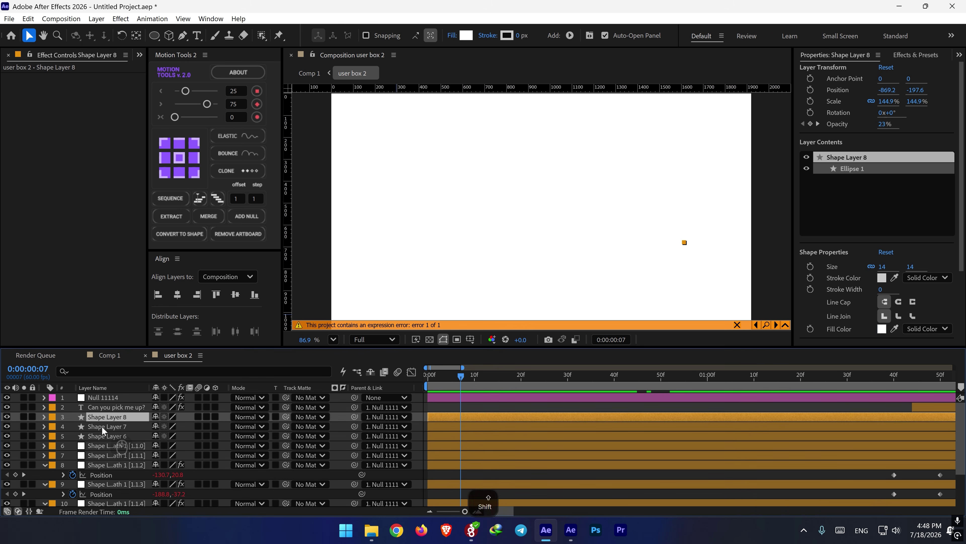
{"action": "left_click", "coordinate": [101, 426], "text": "ctrl"}
{"action": "left_click", "coordinate": [103, 435], "text": "ctrl"}
{"action": "key", "text": "ctrl+c"}
{"action": "left_click", "coordinate": [104, 354]}
{"action": "key", "text": "ctrl+v"}
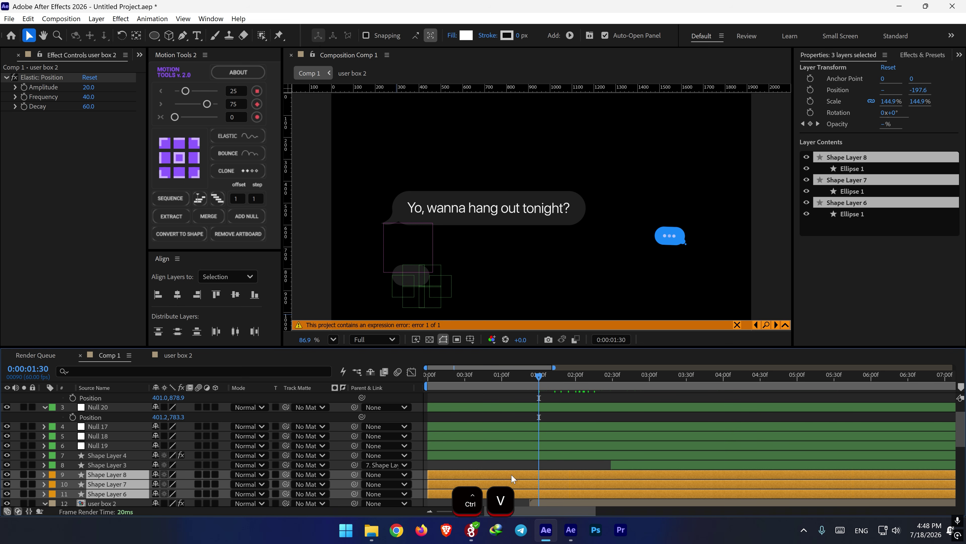
- Move the three pasted dot layers above all other layers and shift them in time so their opacity keyframes begin at about 0:00:01:30
{"action": "left_click_drag", "start_coordinate": [99, 473], "coordinate": [103, 396]}
{"action": "key", "text": "u"}
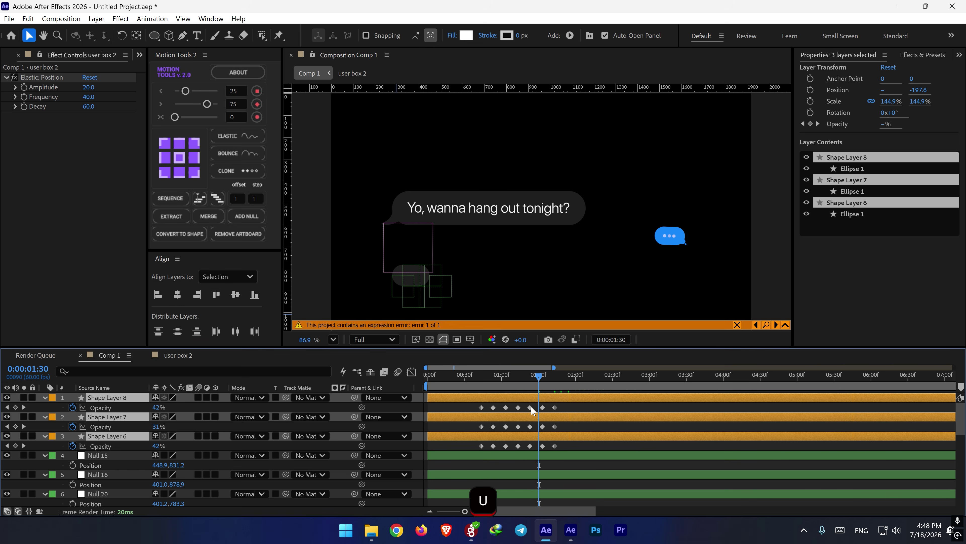
{"action": "left_click_drag", "start_coordinate": [553, 394], "coordinate": [584, 396]}
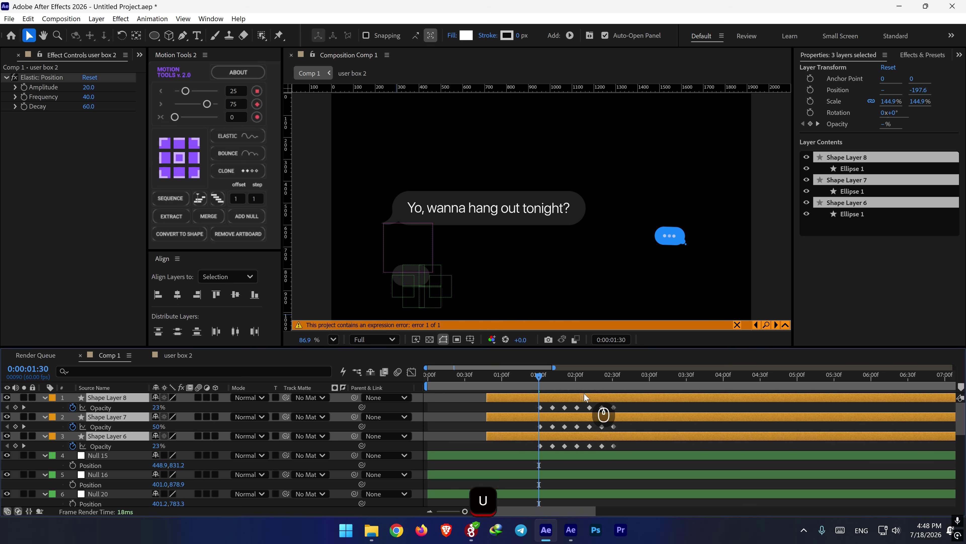
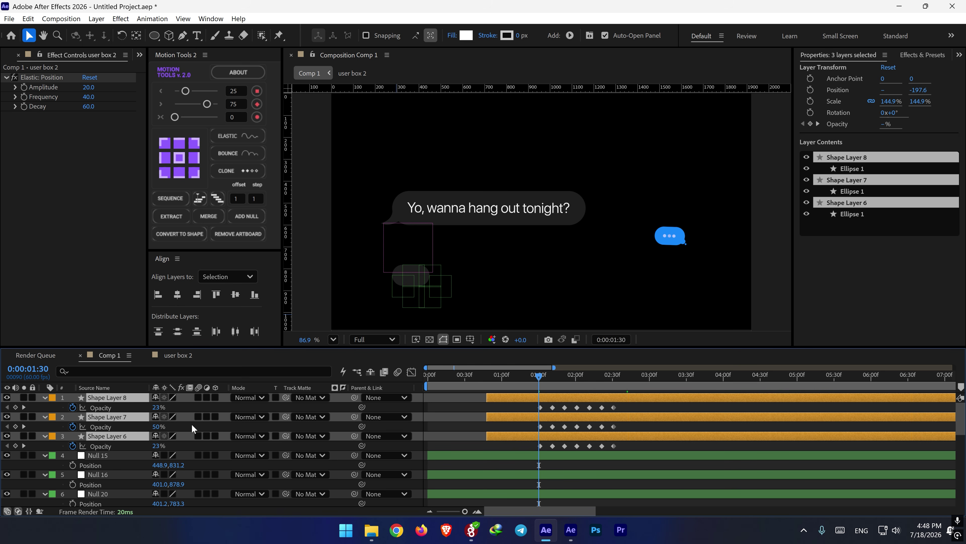
- Center the anchor points of the three dot layers and place the dots inside the small gray bubble at Y 831.7
{"action": "key", "text": "p"}
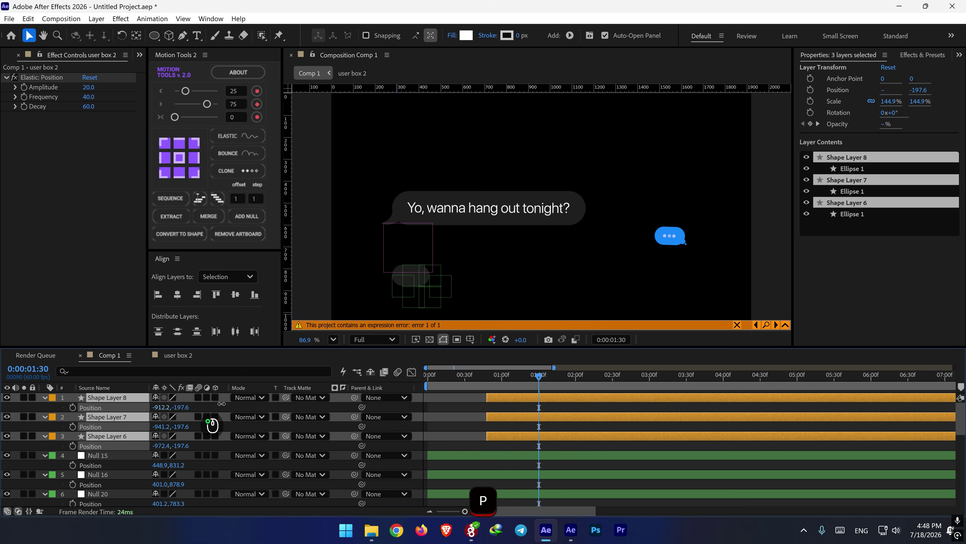
{"action": "scroll", "coordinate": [554, 195], "scroll_direction": "down", "scroll_amount": 3}
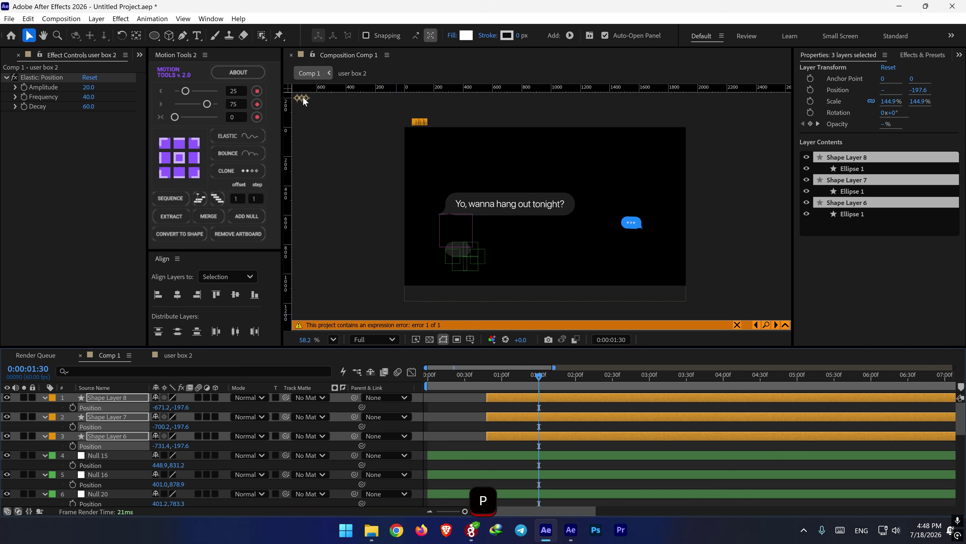
{"action": "key", "text": "ctrl+alt+Home"}
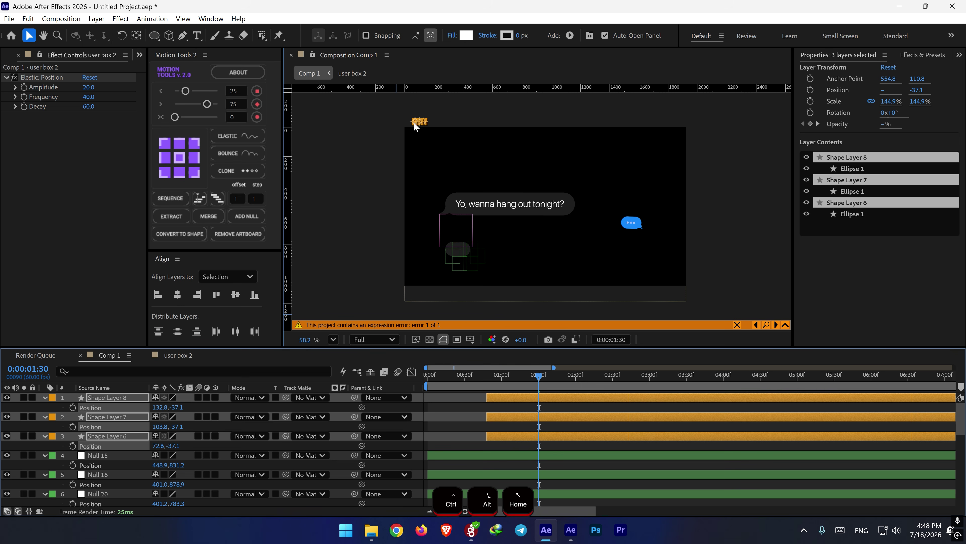
{"action": "left_click_drag", "start_coordinate": [414, 126], "coordinate": [439, 208]}
{"action": "left_click_drag", "start_coordinate": [452, 254], "coordinate": [458, 231]}
{"action": "scroll", "coordinate": [455, 250], "scroll_direction": "up", "scroll_amount": 5}
{"action": "key", "text": "ctrl+z"}
{"action": "key", "text": "ctrl+z"}
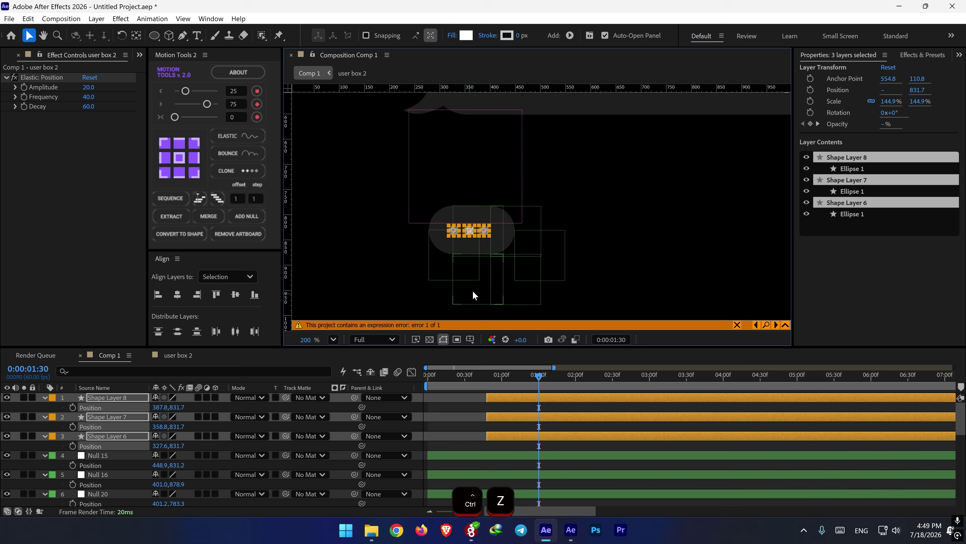
{"action": "key", "text": "shift+slash"}
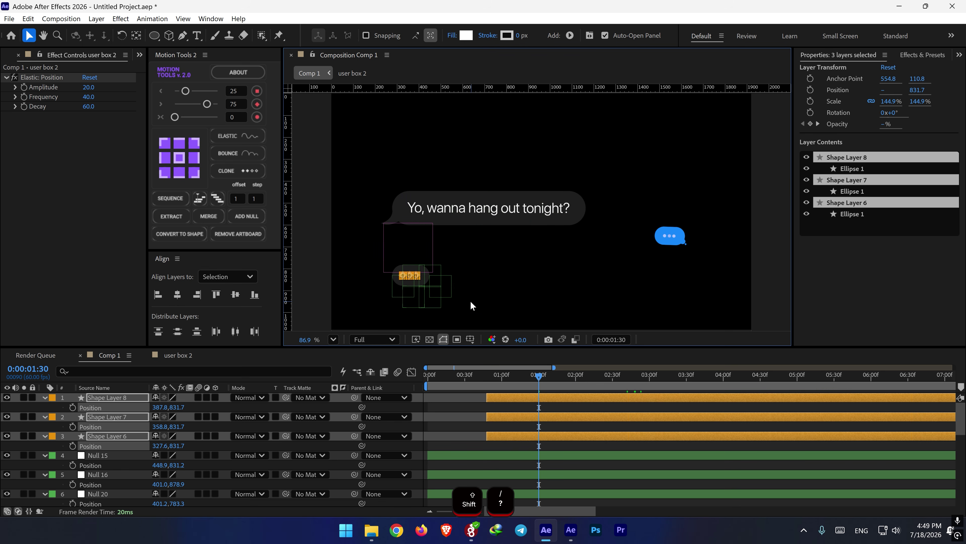
- Preview Comp 1 from 0:00:00:46 to check the typing dots against the blue replies
{"action": "left_click", "coordinate": [486, 382]}
{"action": "key", "text": "space"}
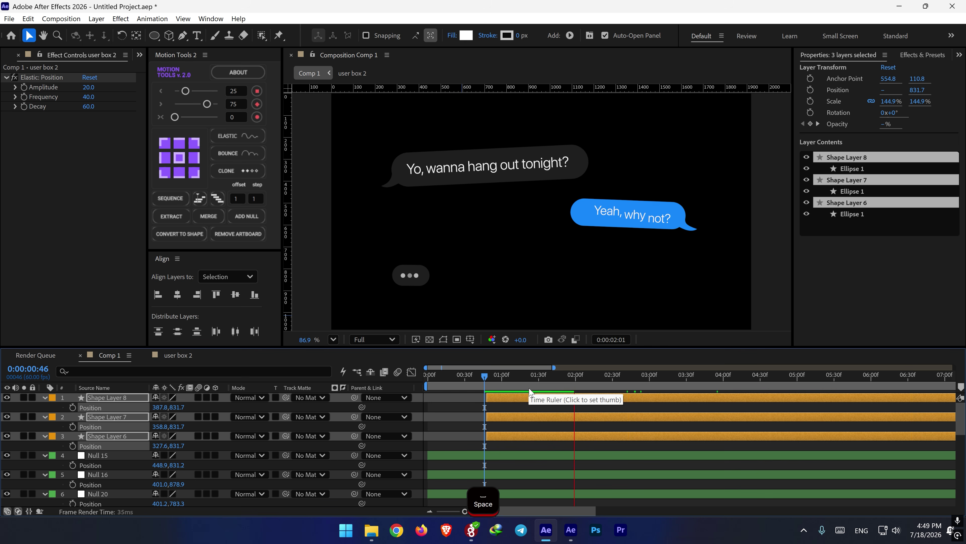
{"action": "scroll", "coordinate": [613, 396], "scroll_direction": "down", "scroll_amount": 2, "text": "alt"}
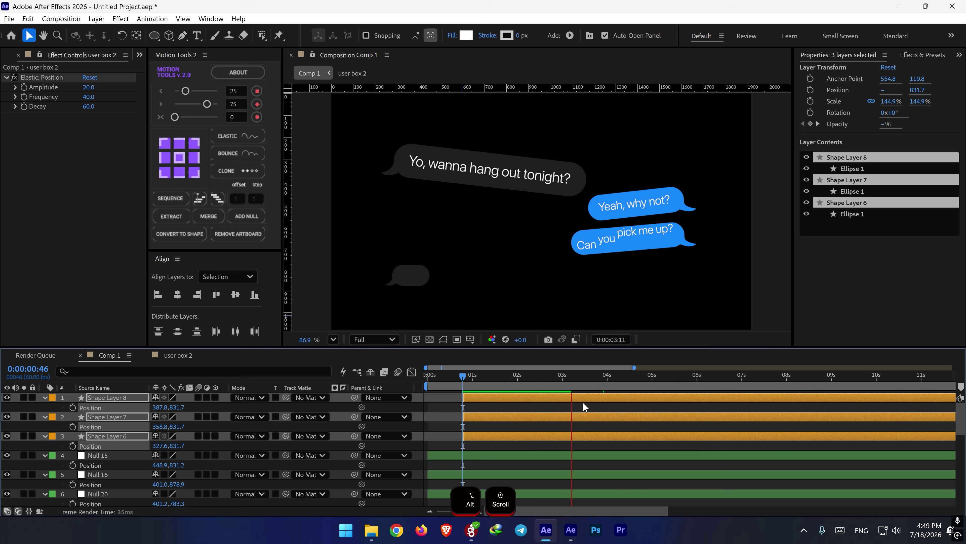
{"action": "key", "text": "space"}
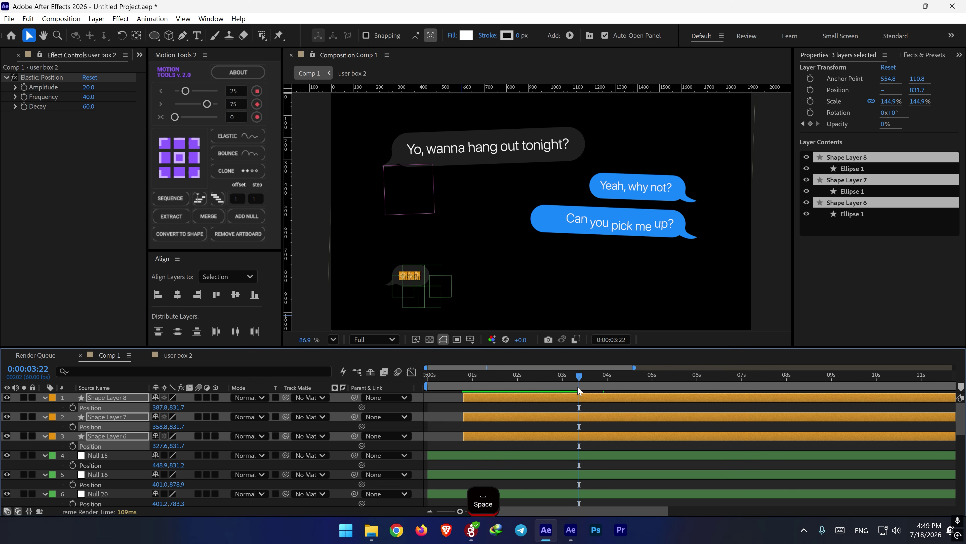
- In the user box 2 composition, start the "Can you pick me up?" text layer at about 0:00:01:47 and preview the reply
{"action": "mouse_move", "coordinate": [577, 379]}
{"action": "left_mouse_down"}
{"action": "mouse_move", "coordinate": [562, 383]}
{"action": "mouse_move", "coordinate": [572, 382]}
{"action": "left_mouse_up"}
{"action": "scroll", "coordinate": [571, 454], "scroll_direction": "down", "scroll_amount": 4}
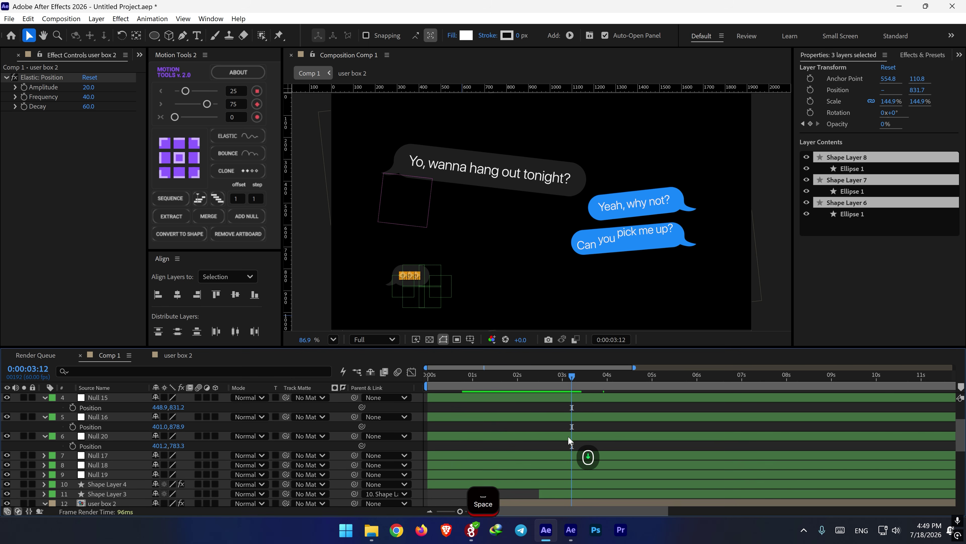
{"action": "double_click", "coordinate": [562, 476]}
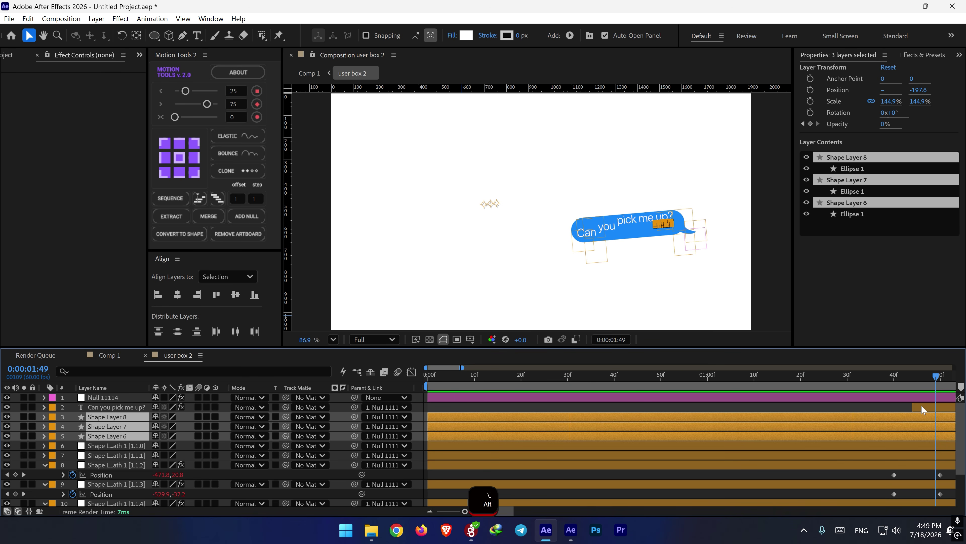
{"action": "left_click_drag", "start_coordinate": [921, 406], "coordinate": [890, 380]}
{"action": "key", "text": "space"}
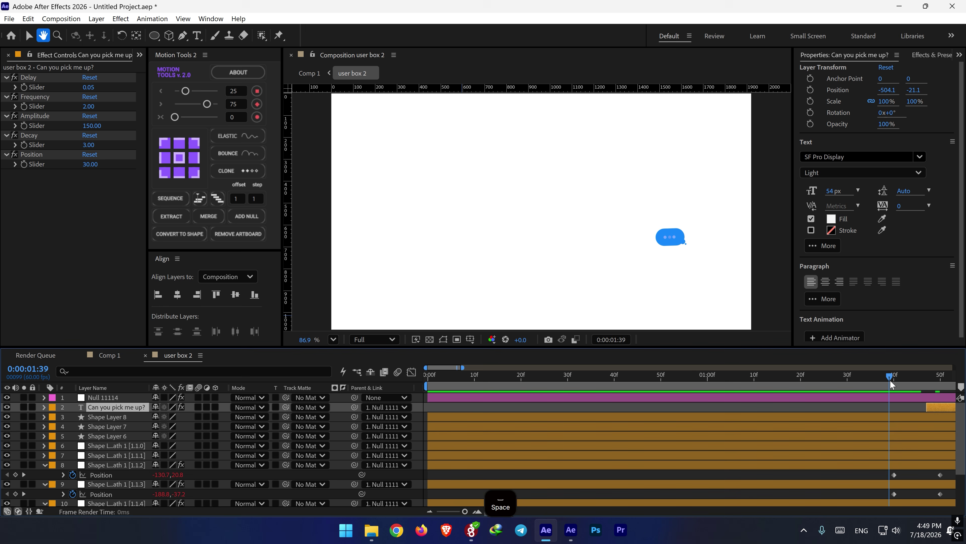
{"action": "key", "text": "space"}
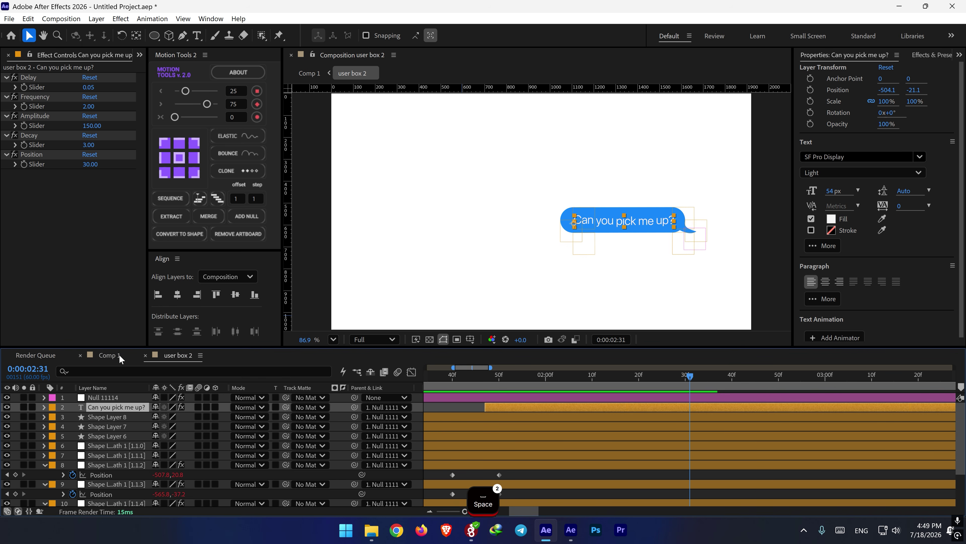
- Back in Comp 1, trim the start of the gray bubble's tail, Shape Layer 3, to 0:00:03:35
{"action": "left_click", "coordinate": [119, 355]}
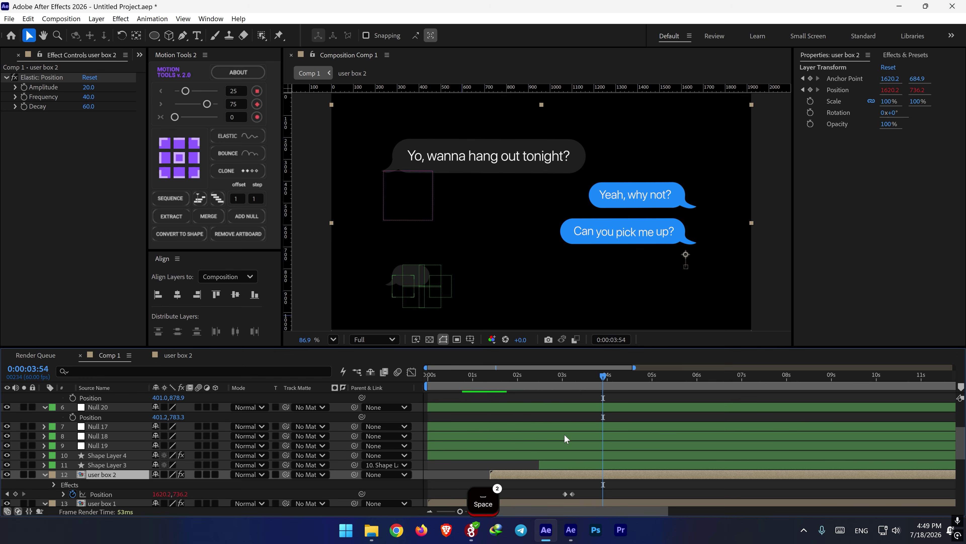
{"action": "mouse_move", "coordinate": [603, 376]}
{"action": "left_mouse_down"}
{"action": "mouse_move", "coordinate": [547, 376]}
{"action": "mouse_move", "coordinate": [589, 376]}
{"action": "left_mouse_up"}
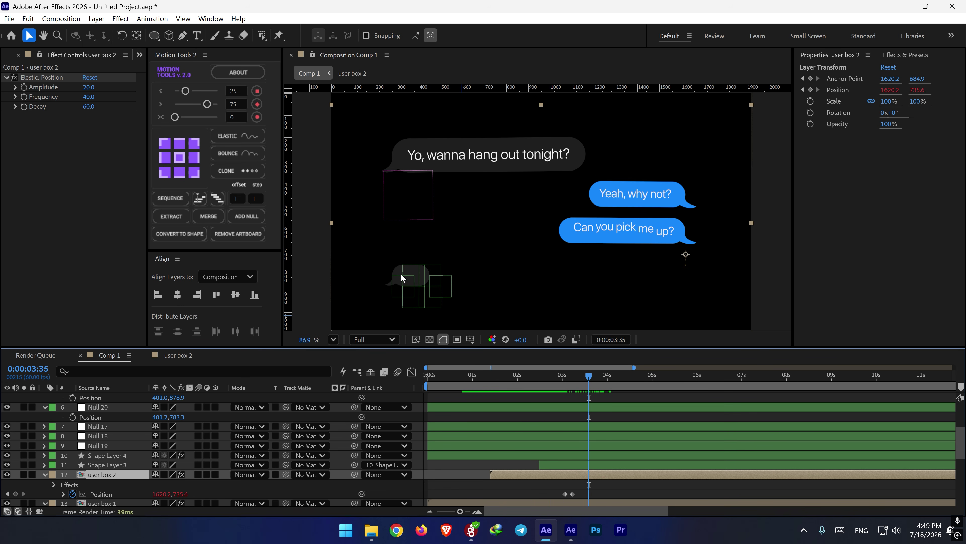
{"action": "left_click", "coordinate": [544, 468]}
{"action": "left_click_drag", "start_coordinate": [549, 465], "coordinate": [589, 465]}
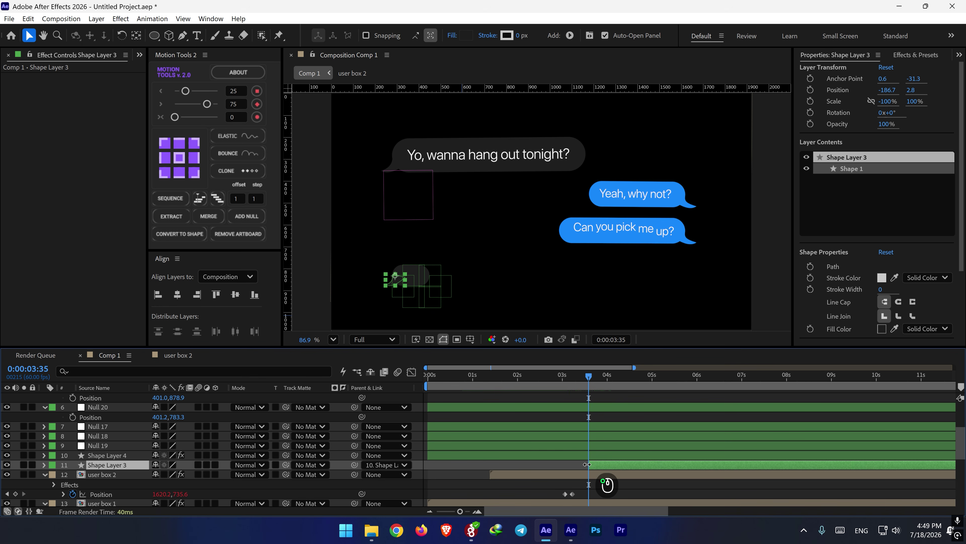
- Add a null object and place it at the gray bubble's lower-left corner, at position 261.9, 873.5
{"action": "left_click", "coordinate": [582, 455]}
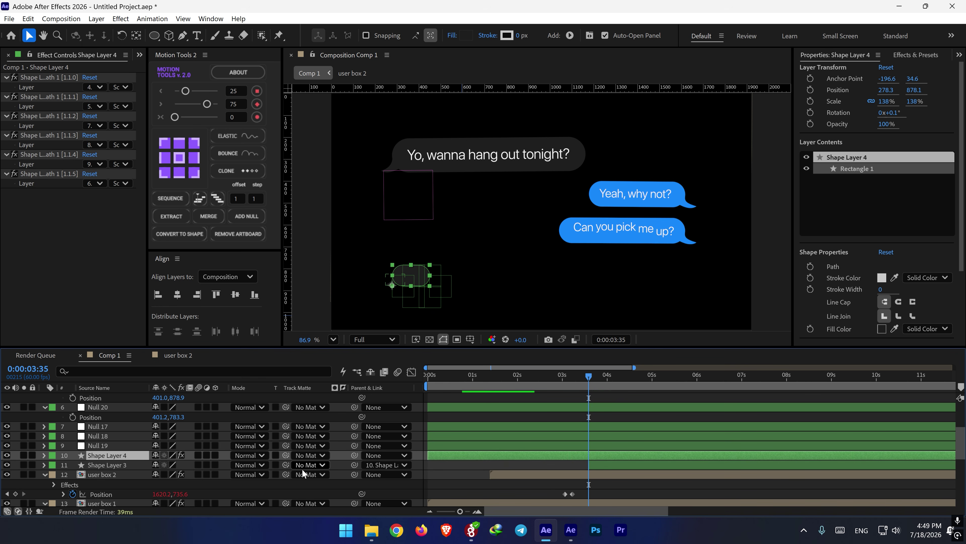
{"action": "left_click", "coordinate": [320, 487]}
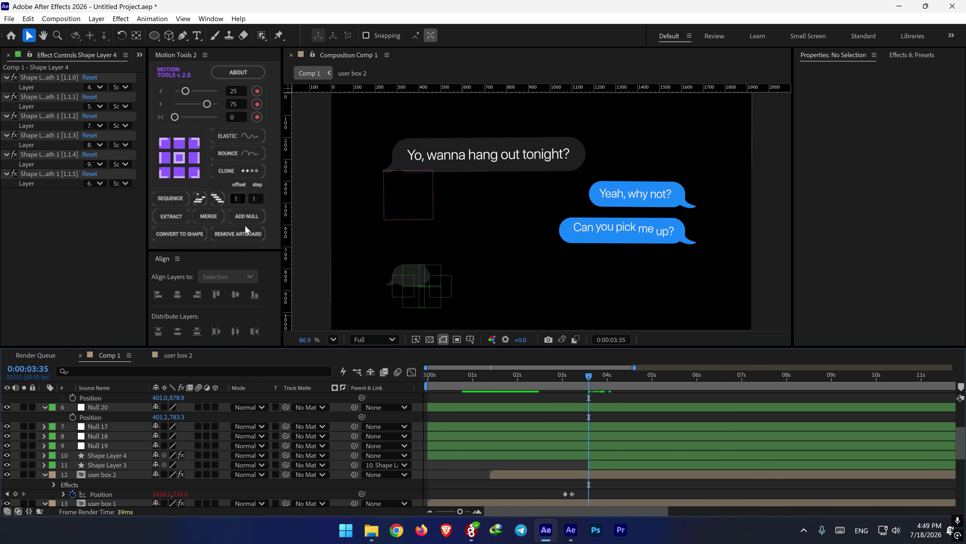
{"action": "right_click", "coordinate": [307, 490]}
{"action": "mouse_move", "coordinate": [335, 358]}
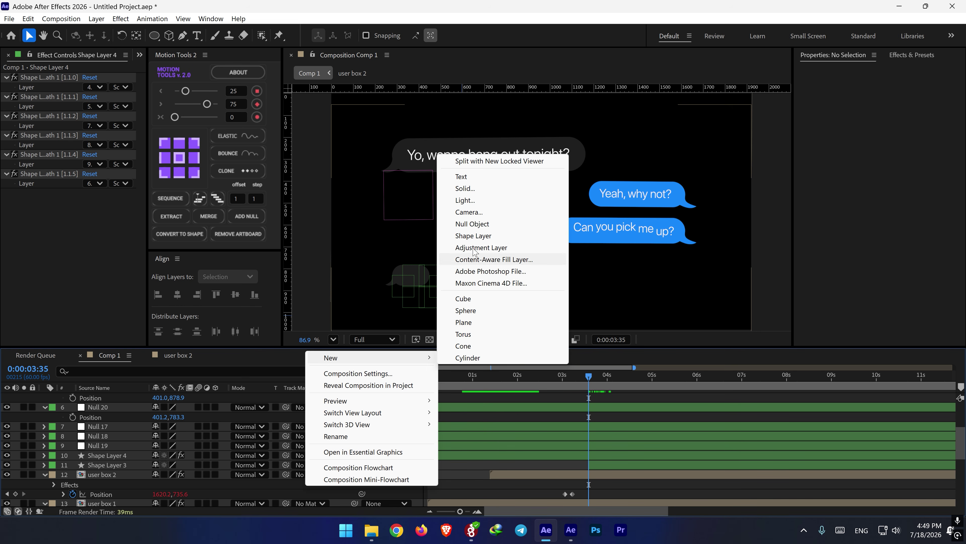
{"action": "left_click", "coordinate": [476, 226]}
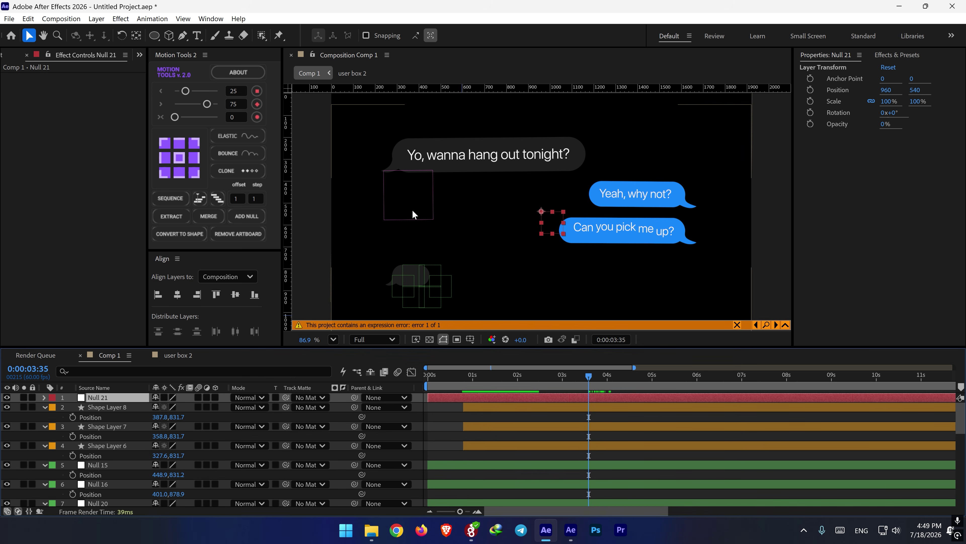
{"action": "left_click_drag", "start_coordinate": [542, 238], "coordinate": [426, 287]}
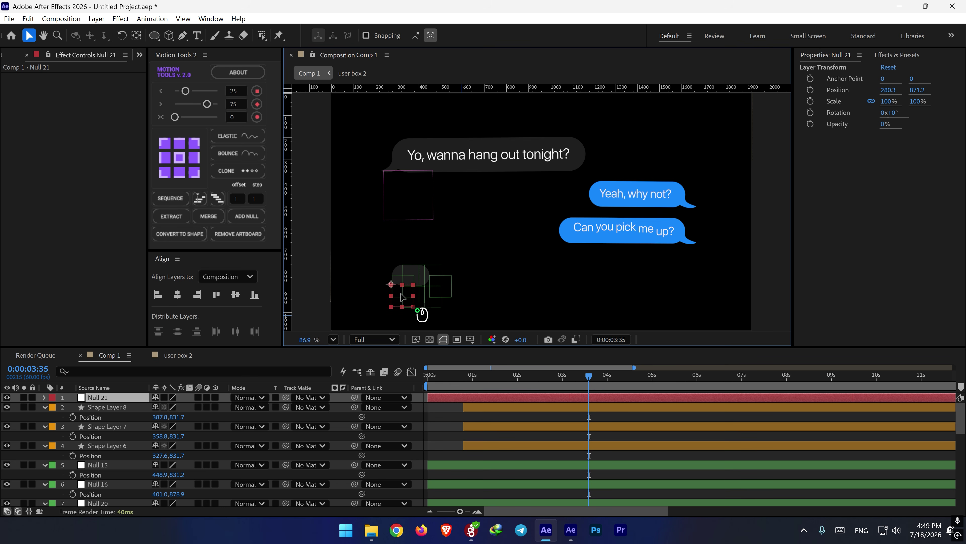
{"action": "left_click_drag", "start_coordinate": [403, 297], "coordinate": [400, 297]}
{"action": "left_click", "coordinate": [106, 407]}
{"action": "scroll", "coordinate": [103, 462], "scroll_direction": "down", "scroll_amount": 2}
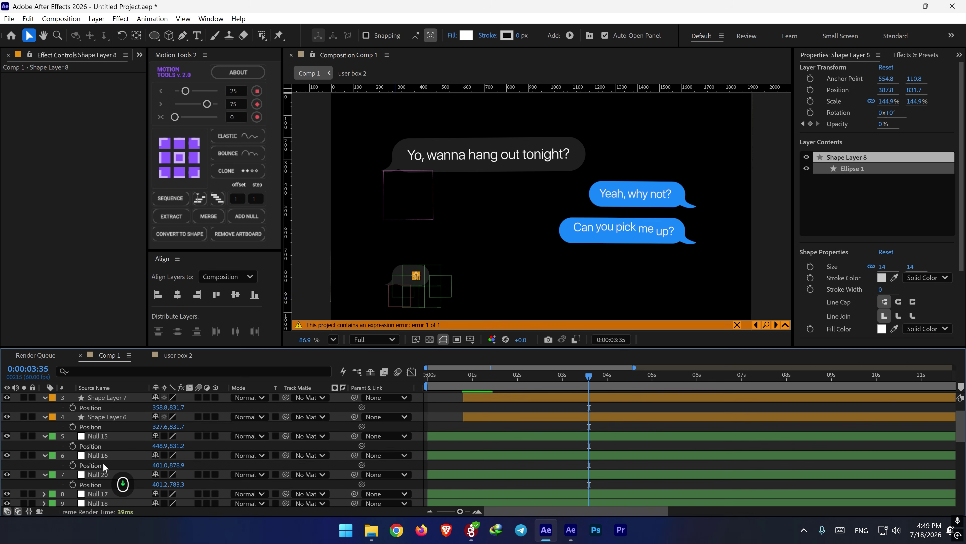
{"action": "scroll", "coordinate": [98, 478], "scroll_direction": "down", "scroll_amount": 1}
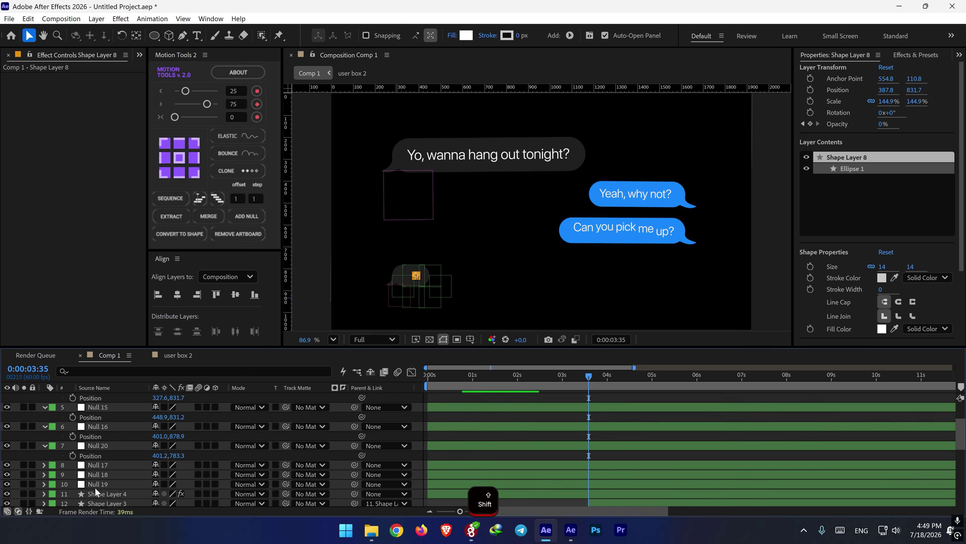
{"action": "scroll", "coordinate": [96, 483], "scroll_direction": "down", "scroll_amount": 1}
{"action": "left_click", "coordinate": [101, 474]}
{"action": "scroll", "coordinate": [100, 475], "scroll_direction": "up", "scroll_amount": 3}
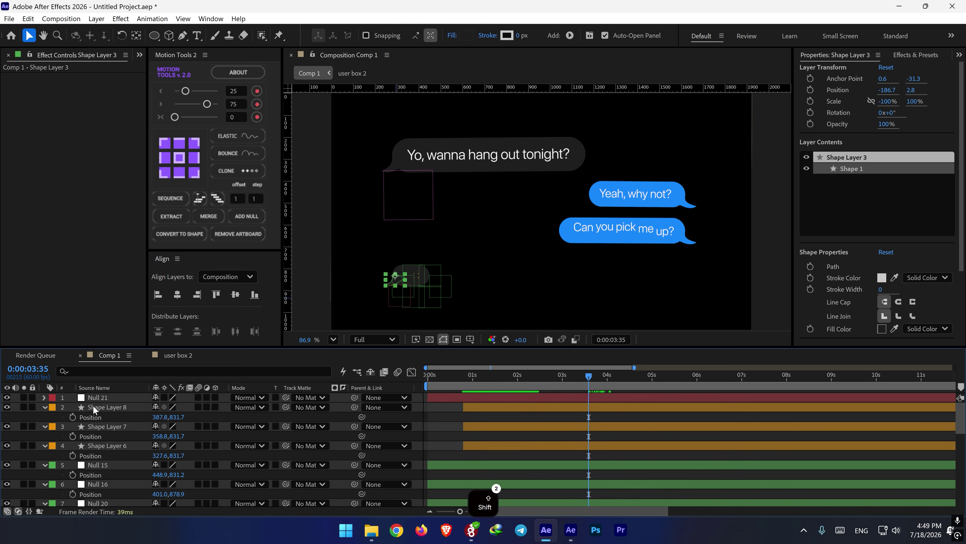
- Set the label color of Null 21 to Fuchsia
{"action": "left_click", "coordinate": [52, 397]}
{"action": "left_click", "coordinate": [67, 345]}
- Set the labels of all layers from Shape Layer 8 down through Shape Layer 3 to Green and parent them to Null 21
{"action": "left_click", "coordinate": [101, 408]}
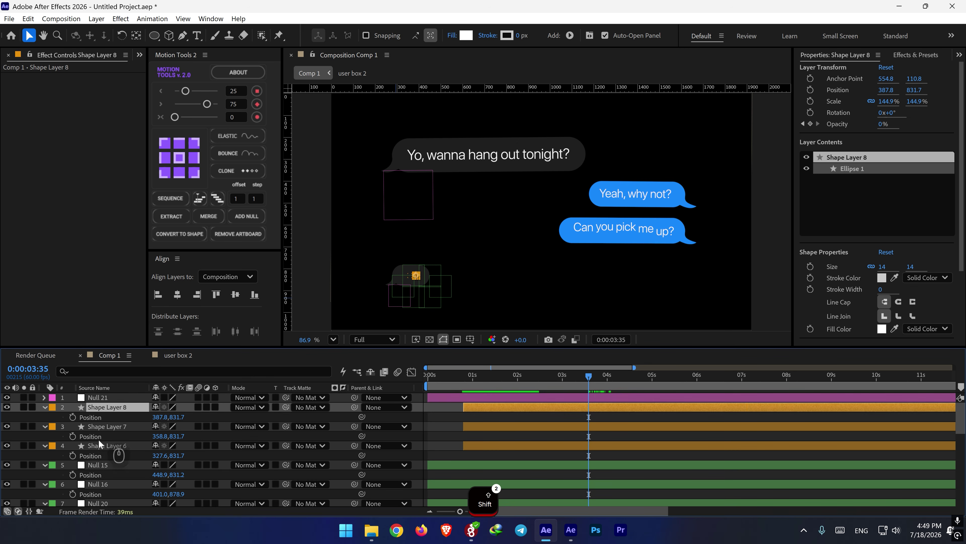
{"action": "scroll", "coordinate": [97, 458], "scroll_direction": "down", "scroll_amount": 4}
{"action": "left_click", "coordinate": [97, 436], "text": "shift"}
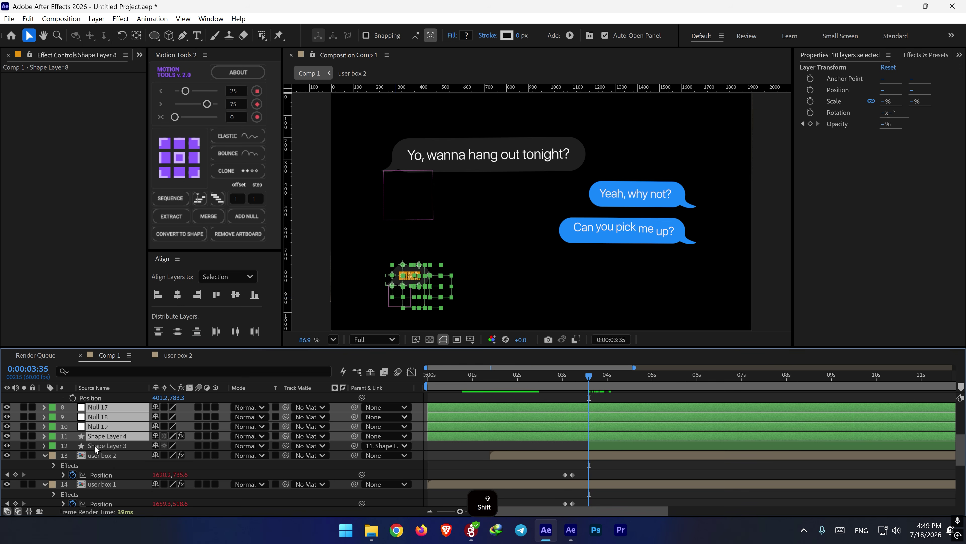
{"action": "left_click", "coordinate": [95, 446], "text": "shift"}
{"action": "left_click", "coordinate": [52, 446]}
{"action": "left_click", "coordinate": [77, 346]}
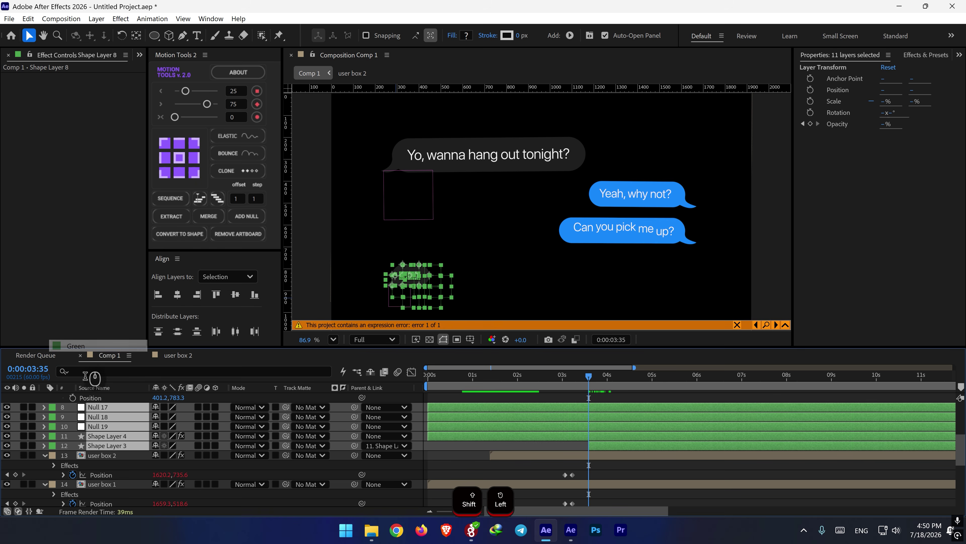
{"action": "scroll", "coordinate": [126, 456], "scroll_direction": "up", "scroll_amount": 4}
{"action": "left_click_drag", "start_coordinate": [354, 407], "coordinate": [105, 399]}
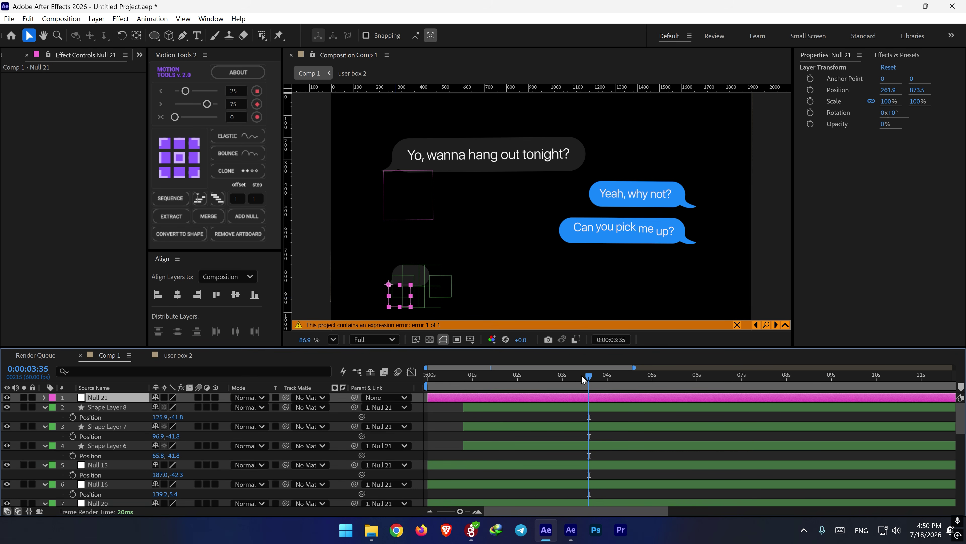
- Keyframe Null 21's scale and rotation, turning it from 84° at 0:00:03:35 to 0° about ten frames on
{"action": "key", "text": "r"}
{"action": "key", "text": "shift+s"}
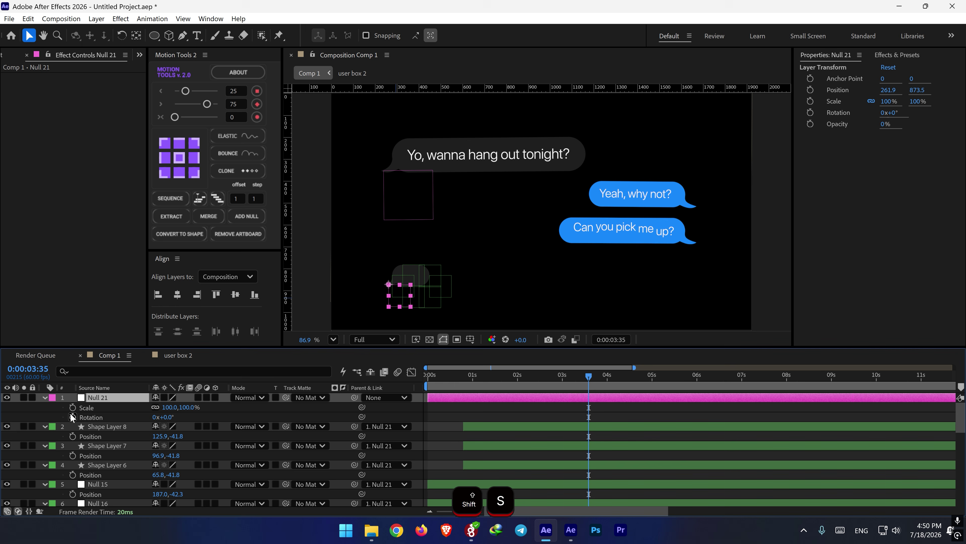
{"action": "left_click_drag", "start_coordinate": [591, 409], "coordinate": [590, 409]}
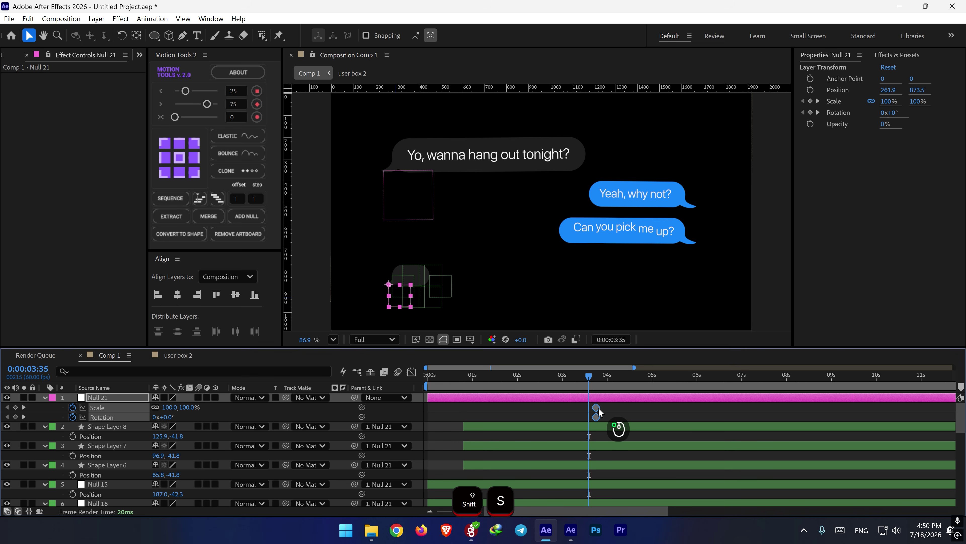
{"action": "left_click_drag", "start_coordinate": [168, 417], "coordinate": [217, 417]}
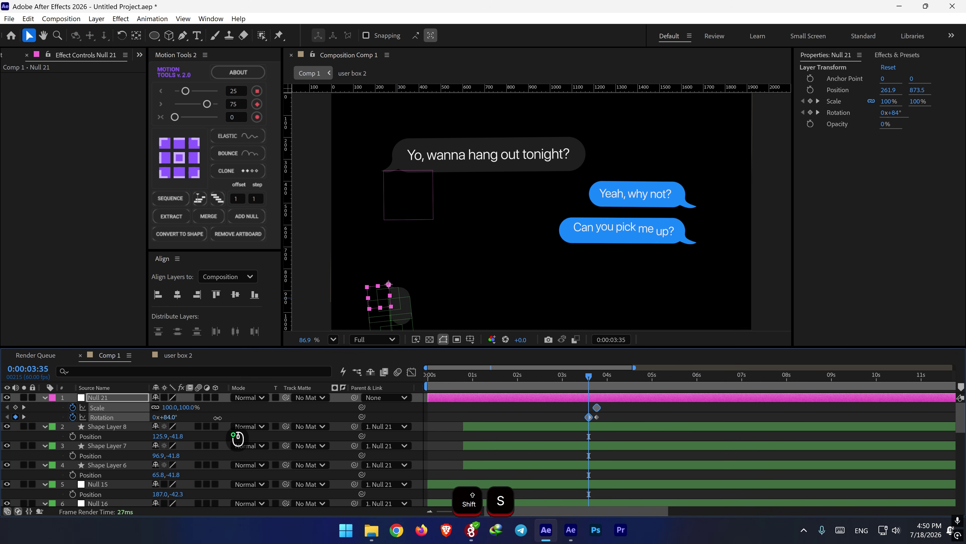
- Set Null 21's scale to 0% at 0:00:03:35 and apply Elastic to its scale and rotation keyframes
{"action": "left_click", "coordinate": [187, 407]}
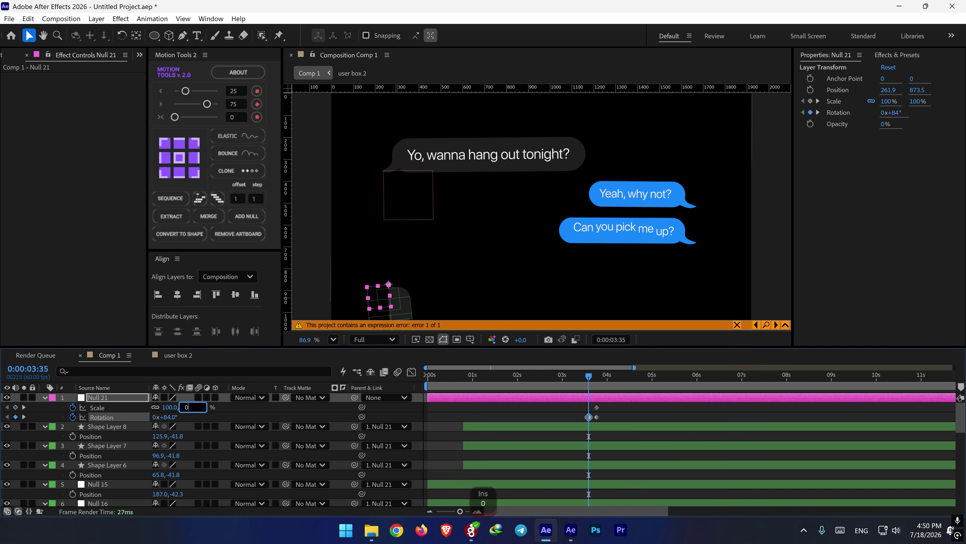
{"action": "type", "text": "0"}
{"action": "key", "text": "Return"}
{"action": "left_click_drag", "start_coordinate": [582, 403], "coordinate": [617, 423]}
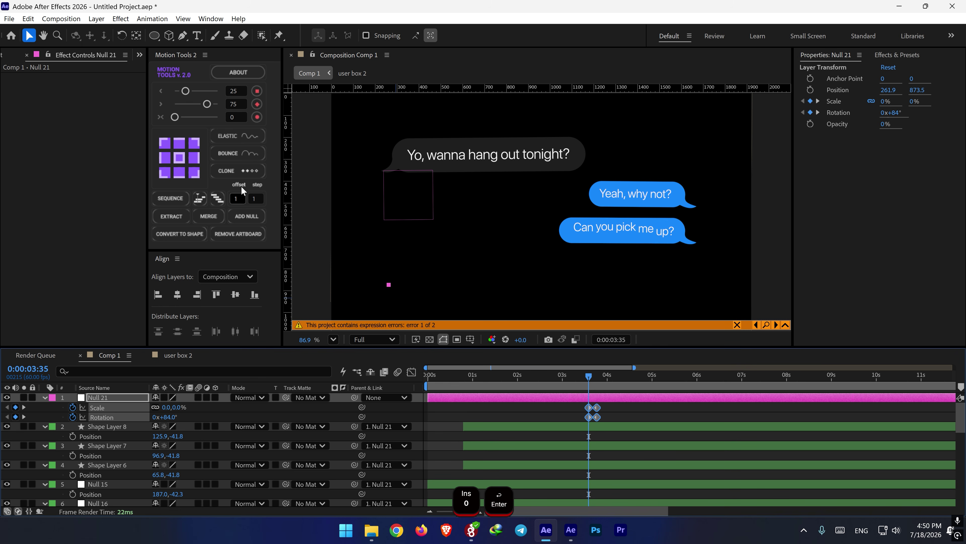
{"action": "left_click", "coordinate": [239, 138]}
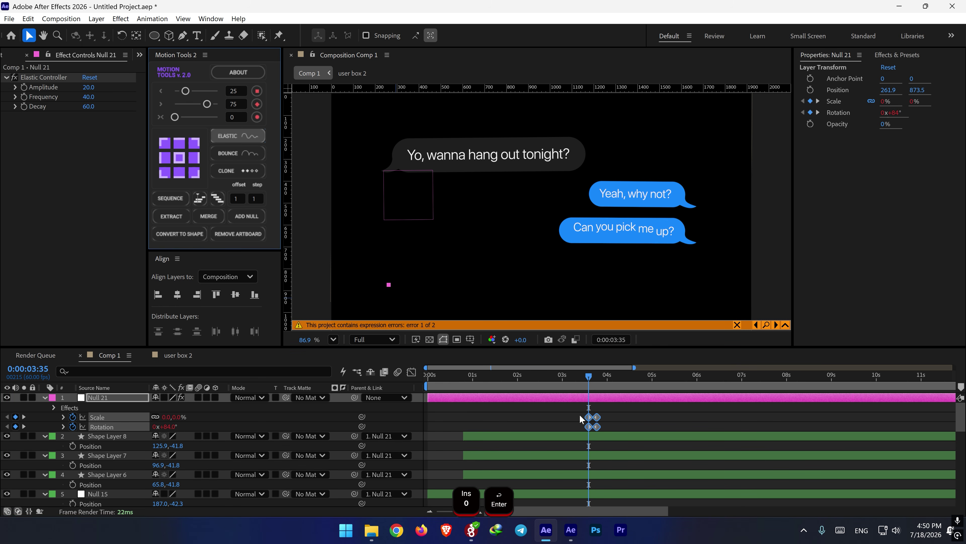
- Delay the start of the bubble's tail, Shape Layer 3, to about 0:00:04:28 and preview the entrance from 0:00:03:35
{"action": "scroll", "coordinate": [578, 429], "scroll_direction": "down", "scroll_amount": 4}
{"action": "left_click", "coordinate": [591, 475]}
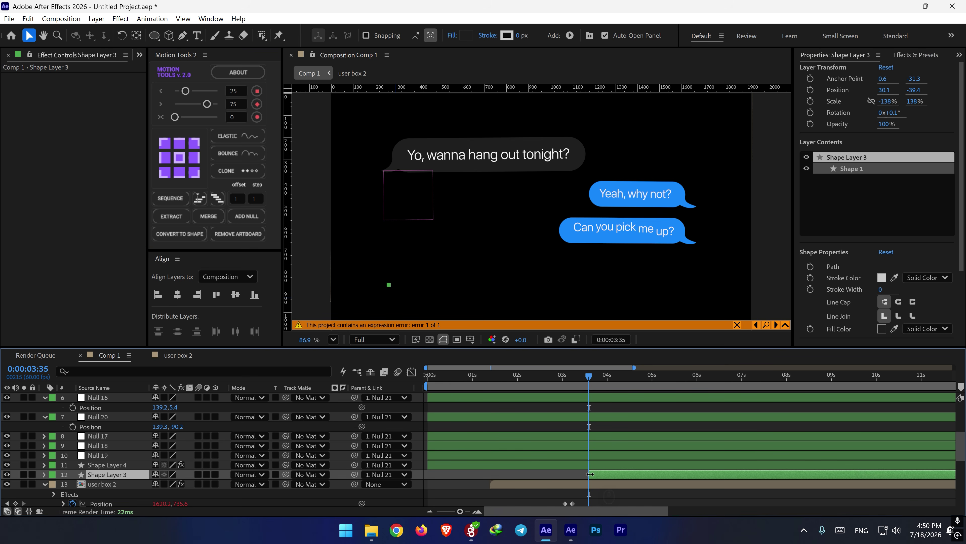
{"action": "left_click_drag", "start_coordinate": [630, 474], "coordinate": [643, 475]}
{"action": "key", "text": "space"}
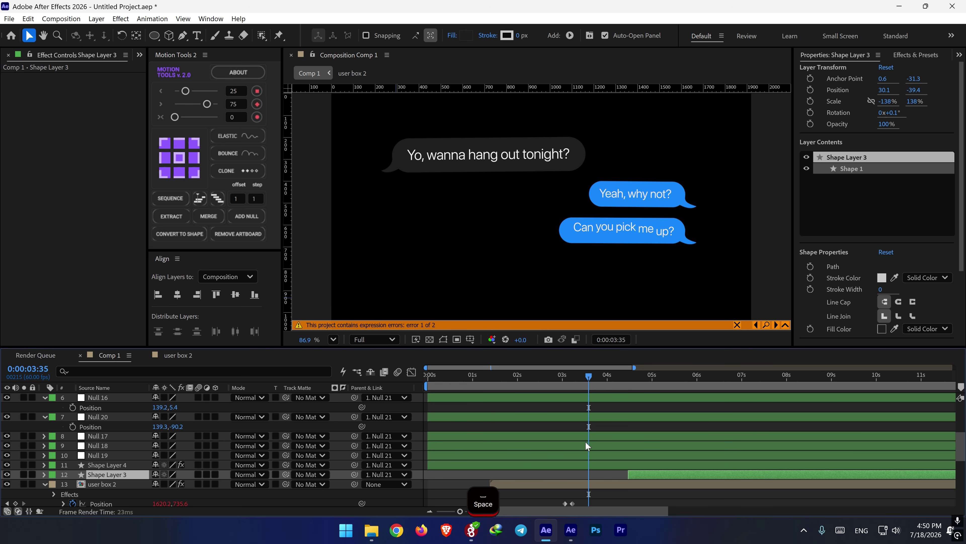
{"action": "key", "text": "space"}
{"action": "scroll", "coordinate": [590, 431], "scroll_direction": "up", "scroll_amount": 4}
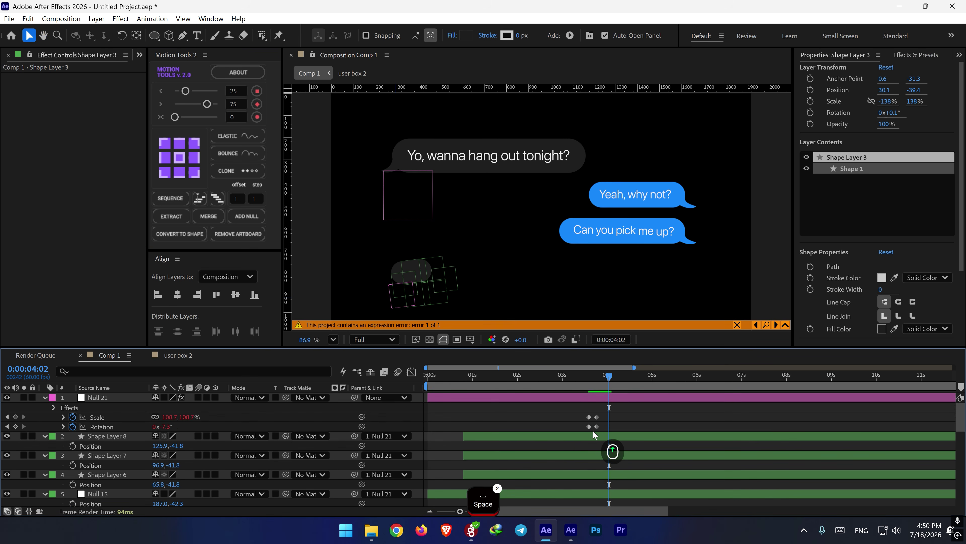
- Slide the three dot layers, Shape Layers 8, 7 and 6, to start at about 0:00:03:24 and preview the typing bubble
{"action": "left_click", "coordinate": [588, 436]}
{"action": "left_click", "coordinate": [562, 454], "text": "shift"}
{"action": "left_click", "coordinate": [547, 474], "text": "shift"}
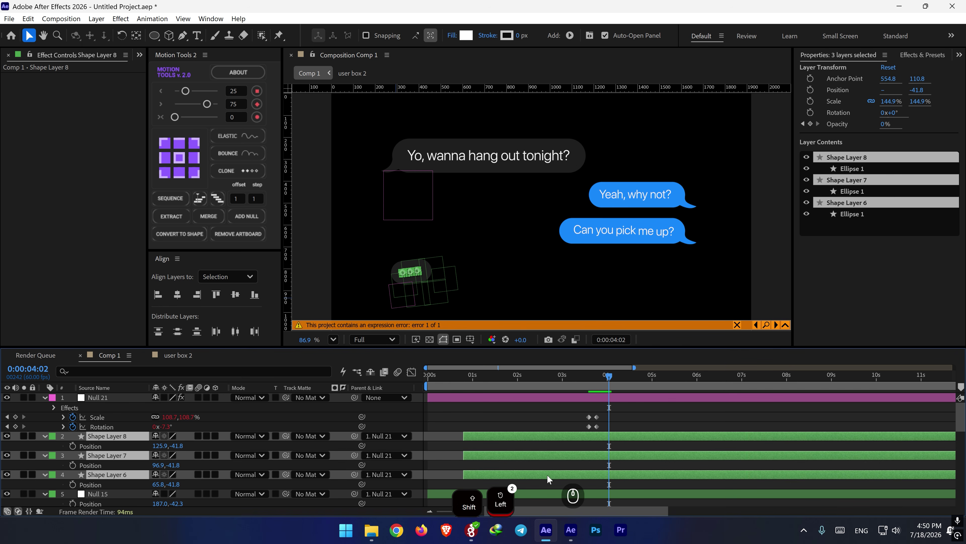
{"action": "left_click_drag", "start_coordinate": [511, 456], "coordinate": [623, 450]}
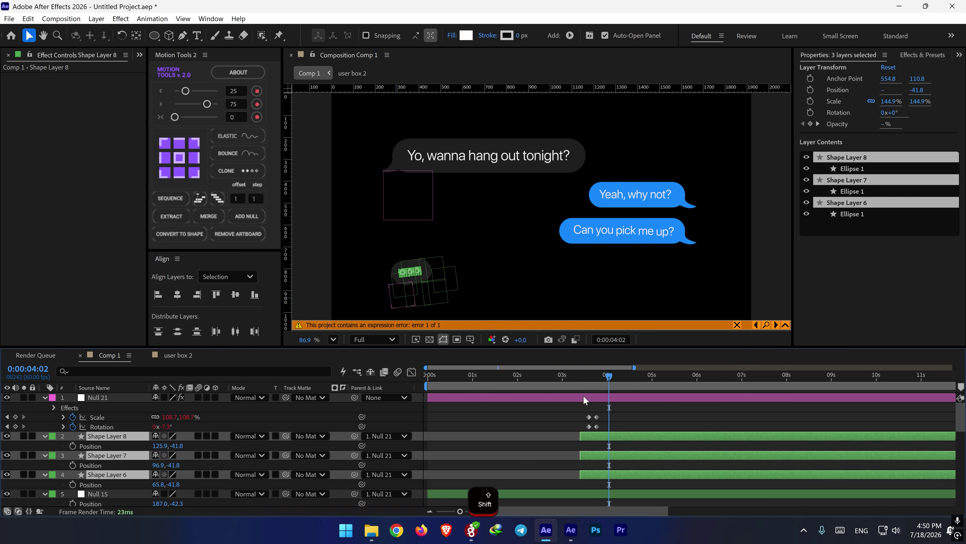
{"action": "left_click", "coordinate": [575, 384]}
{"action": "key", "text": "space"}
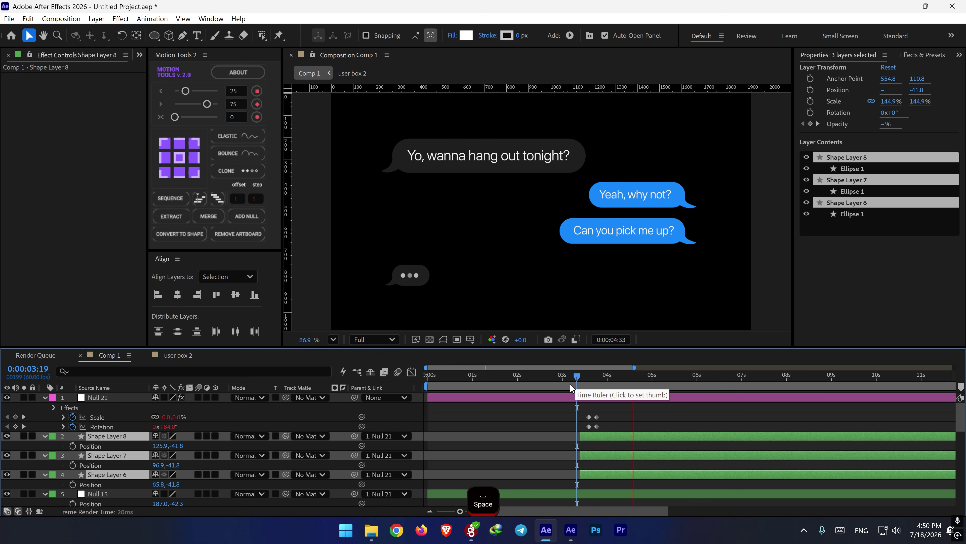
{"action": "key", "text": "space"}
- Set the start of the bubble's tail, Shape Layer 3, to 0:00:04:15
{"action": "left_click_drag", "start_coordinate": [611, 382], "coordinate": [619, 379]}
{"action": "scroll", "coordinate": [632, 459], "scroll_direction": "down", "scroll_amount": 5}
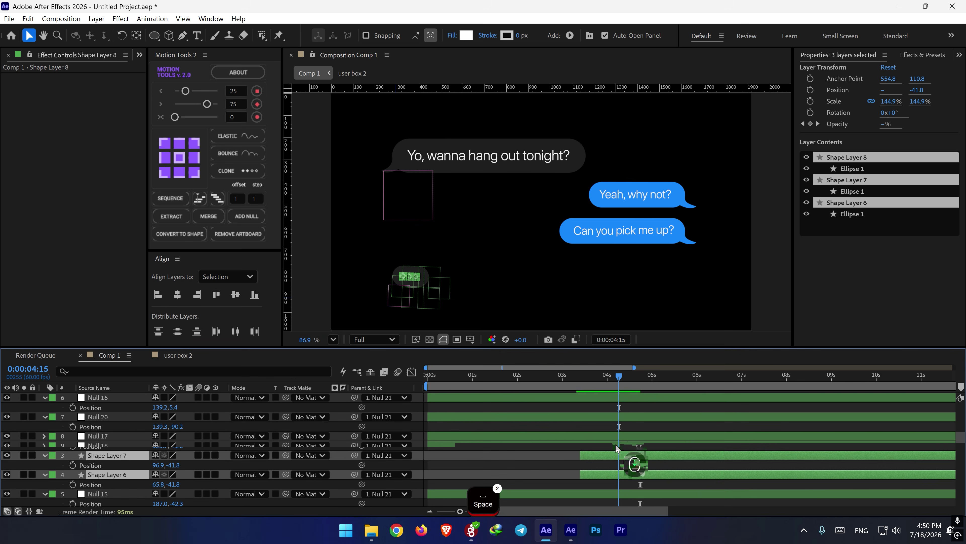
{"action": "left_click", "coordinate": [627, 470]}
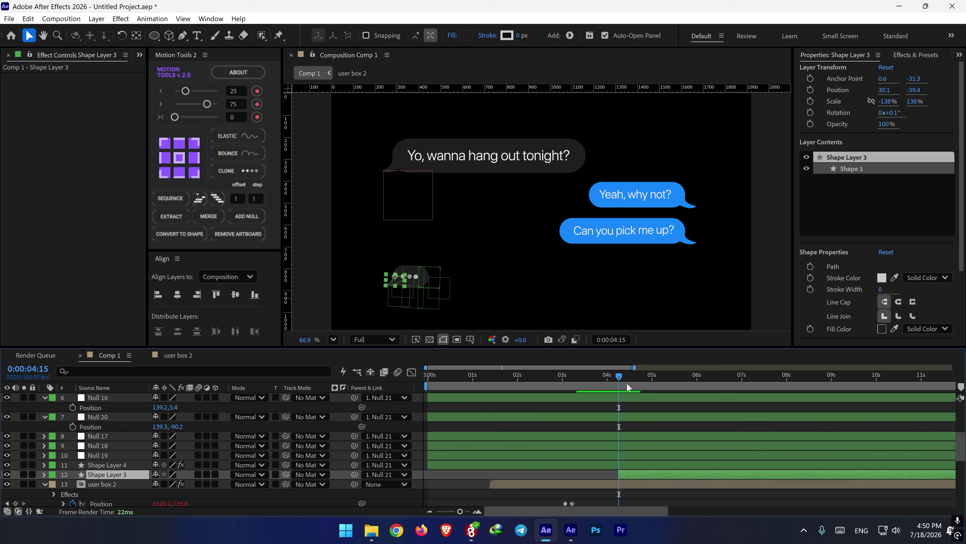
- Keyframe Null 21's scale at 0:00:04:15 and enlarge it to 132% at 0:00:04:25
{"action": "scroll", "coordinate": [650, 405], "scroll_direction": "up", "scroll_amount": 3}
{"action": "scroll", "coordinate": [629, 425], "scroll_direction": "up", "scroll_amount": 3}
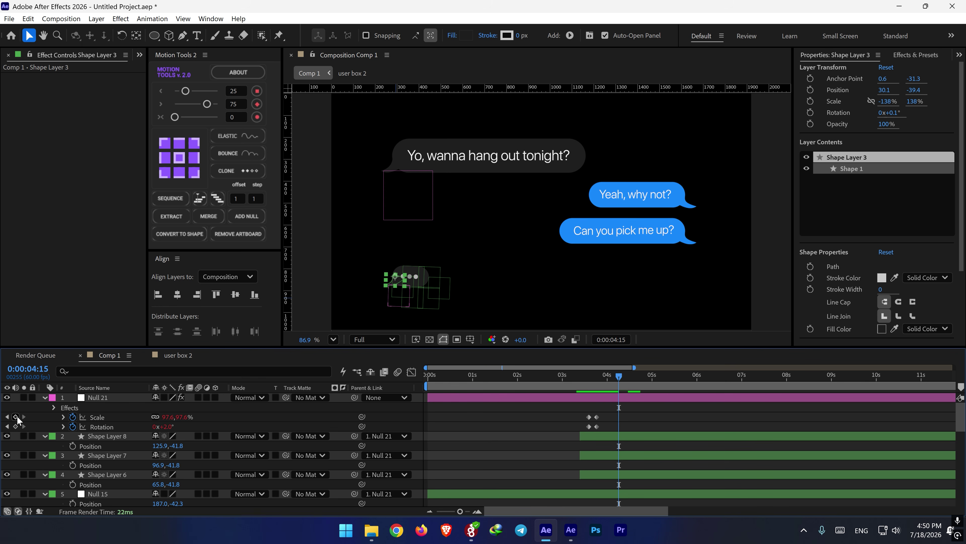
{"action": "left_click", "coordinate": [16, 417]}
{"action": "key", "text": "shift+Page_Down"}
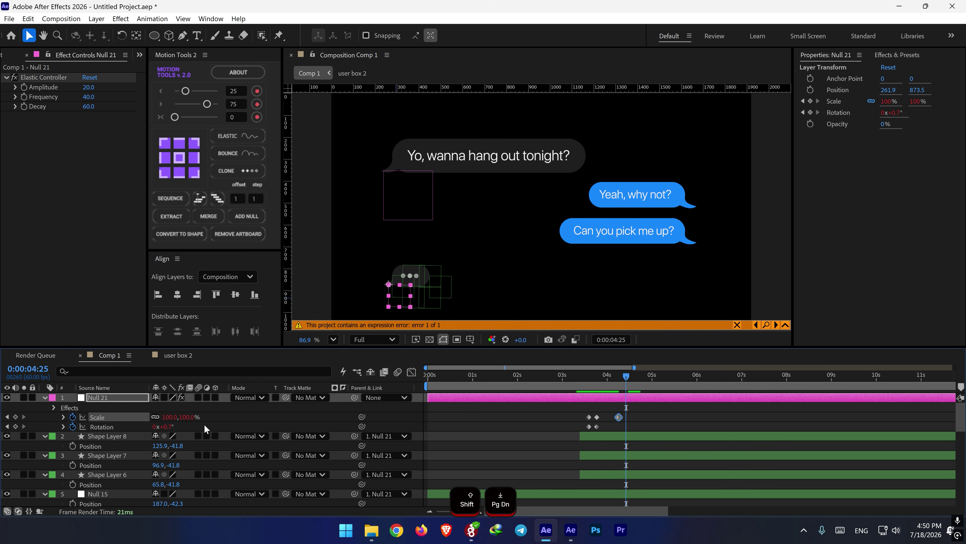
{"action": "left_click_drag", "start_coordinate": [192, 417], "coordinate": [205, 414]}
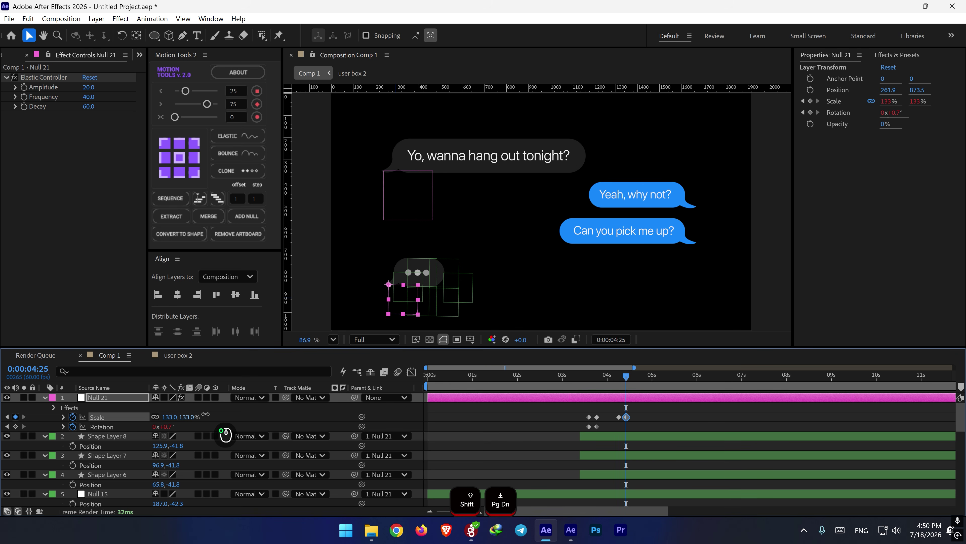
- Keyframe Null 21's rotation at about 0:00:04:12 and tilt it to 18° at 0:00:04:20
{"action": "left_click", "coordinate": [617, 383], "text": "shift"}
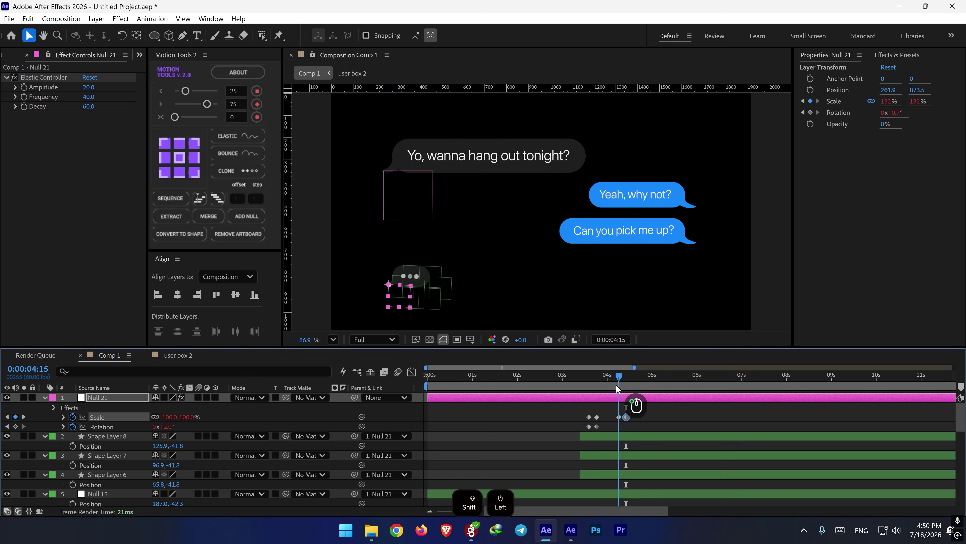
{"action": "left_click", "coordinate": [15, 426]}
{"action": "scroll", "coordinate": [680, 428], "scroll_direction": "up", "scroll_amount": 2}
{"action": "left_click_drag", "start_coordinate": [474, 423], "coordinate": [508, 423]}
{"action": "left_click_drag", "start_coordinate": [527, 383], "coordinate": [532, 383]}
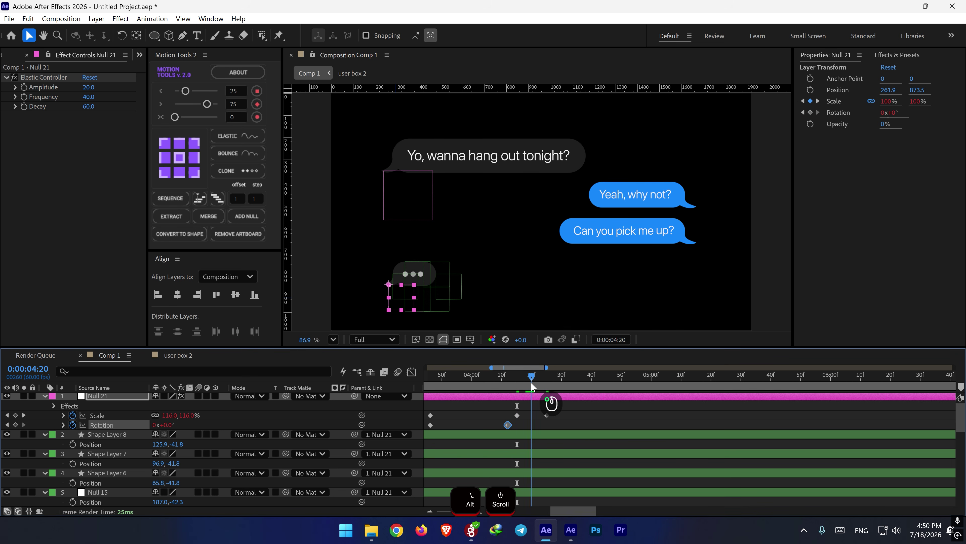
{"action": "left_click_drag", "start_coordinate": [169, 426], "coordinate": [175, 426]}
- Copy Null 21's 0° rotation keyframe from before the tilt to 0:00:04:28
{"action": "left_click", "coordinate": [555, 376]}
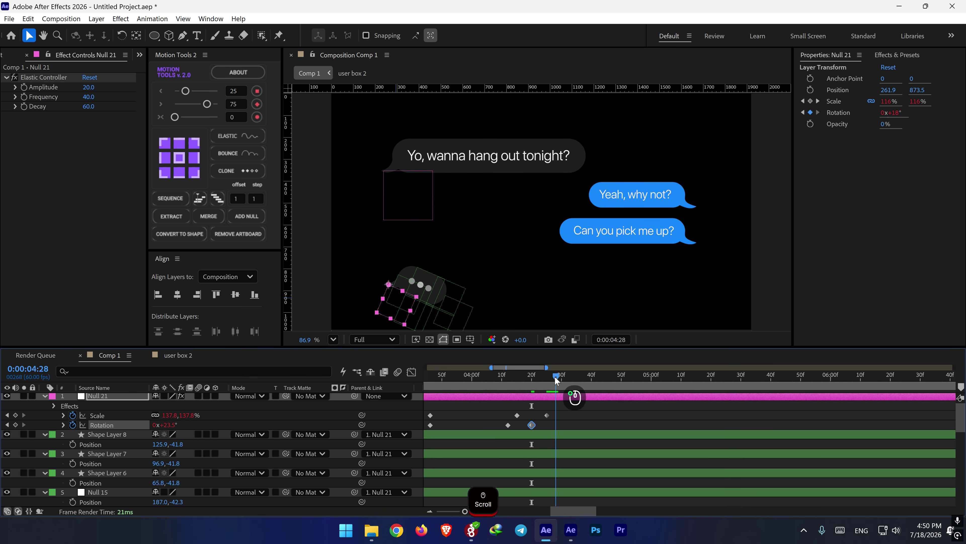
{"action": "left_click", "coordinate": [508, 424]}
{"action": "key", "text": "ctrl+c"}
{"action": "key", "text": "ctrl+v"}
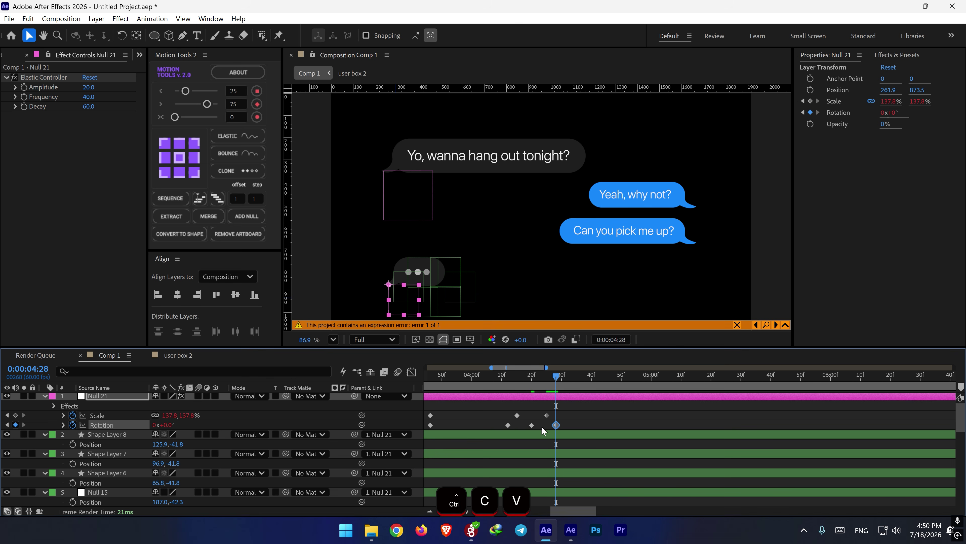
- Show the opacity keyframes of Shape Layers 8, 7 and 6 and preview the bubble animation from 0:00:03:25
{"action": "left_click", "coordinate": [536, 434]}
{"action": "left_click", "coordinate": [533, 454], "text": "shift"}
{"action": "left_click", "coordinate": [534, 472], "text": "shift"}
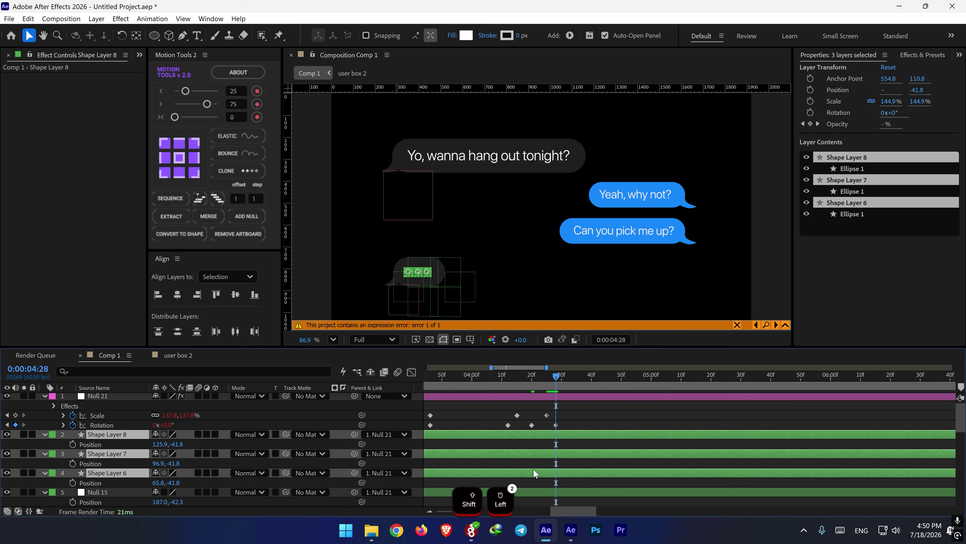
{"action": "key", "text": "u"}
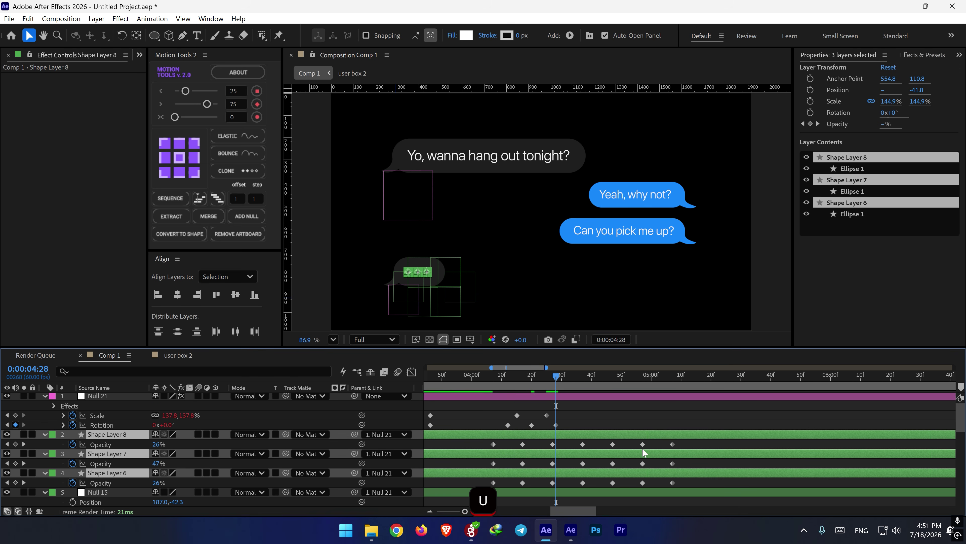
{"action": "scroll", "coordinate": [547, 446], "scroll_direction": "down", "scroll_amount": 3, "text": "alt"}
{"action": "left_click_drag", "start_coordinate": [514, 380], "coordinate": [459, 379]}
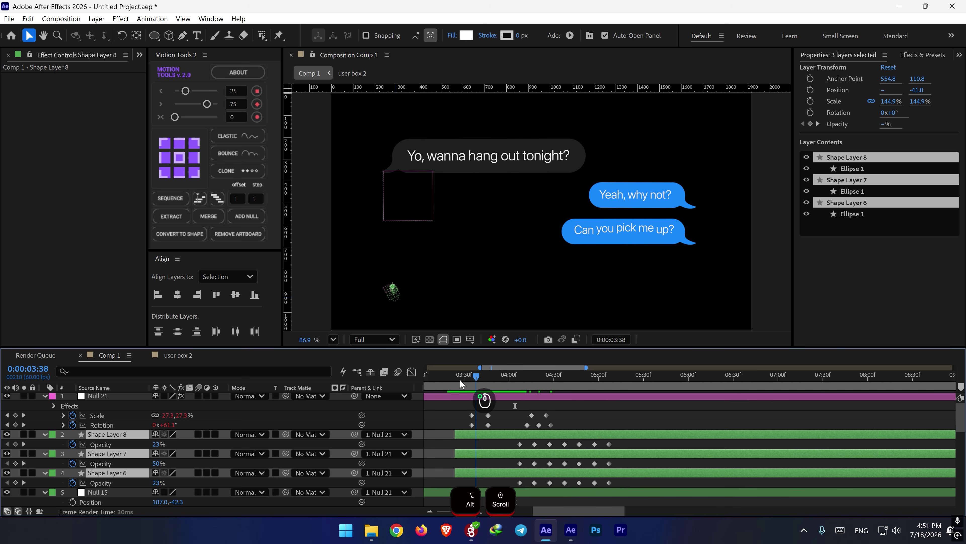
{"action": "key", "text": "space"}
{"action": "key", "text": "space"}
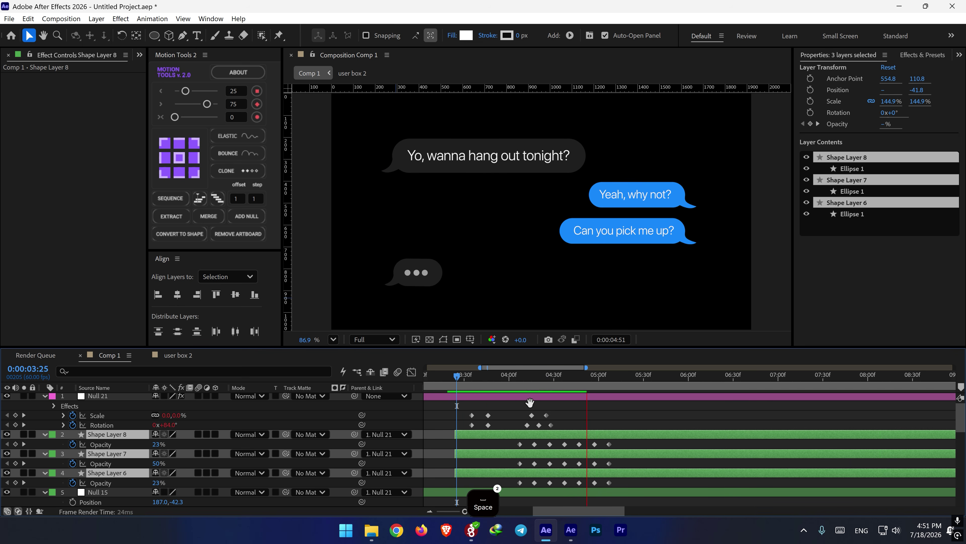
- Shift Null 21's second group of scale and rotation keyframes to begin at 0:00:04:49 and preview from 0:00:04:40
{"action": "left_click_drag", "start_coordinate": [559, 411], "coordinate": [581, 427]}
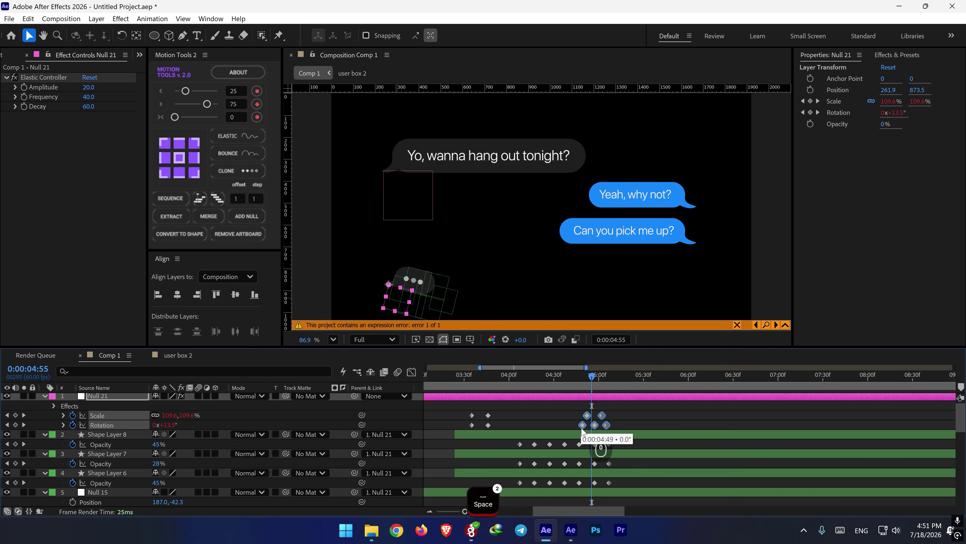
{"action": "left_click", "coordinate": [568, 382]}
{"action": "key", "text": "space"}
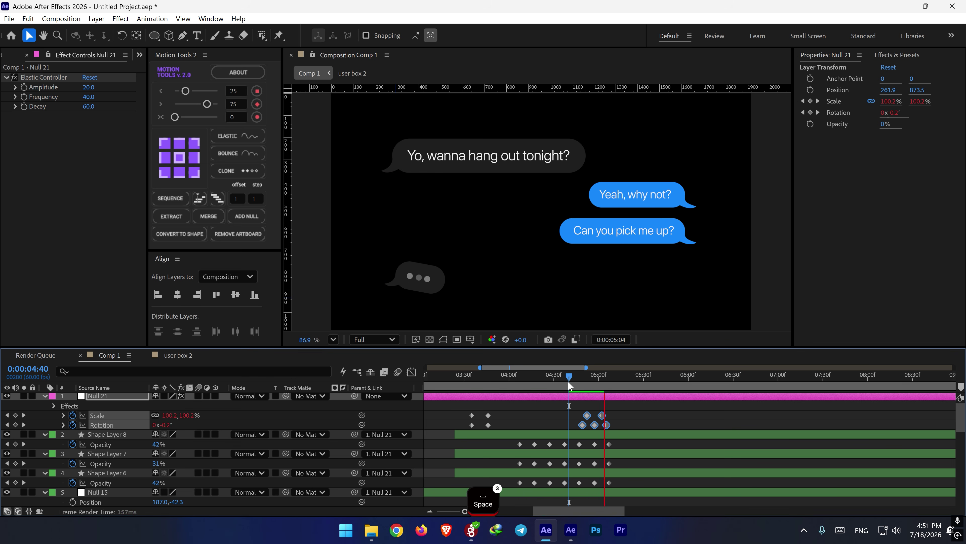
- Move the start of the bubble's tail, Shape Layer 3, to 0:00:04:57 and preview the tilt from 0:00:04:35
{"action": "left_click", "coordinate": [594, 386]}
{"action": "scroll", "coordinate": [592, 404], "scroll_direction": "down", "scroll_amount": 3}
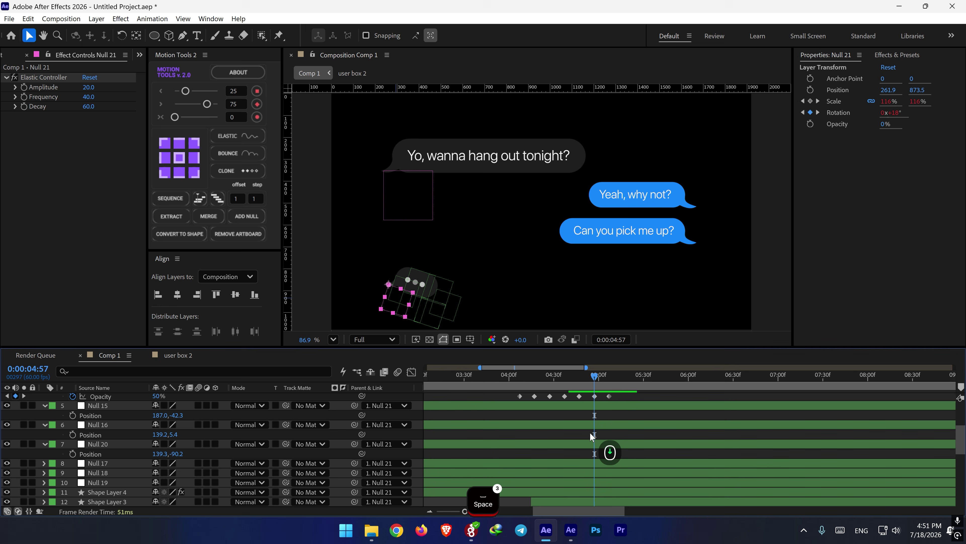
{"action": "scroll", "coordinate": [576, 442], "scroll_direction": "down", "scroll_amount": 1}
{"action": "scroll", "coordinate": [574, 457], "scroll_direction": "down", "scroll_amount": 2}
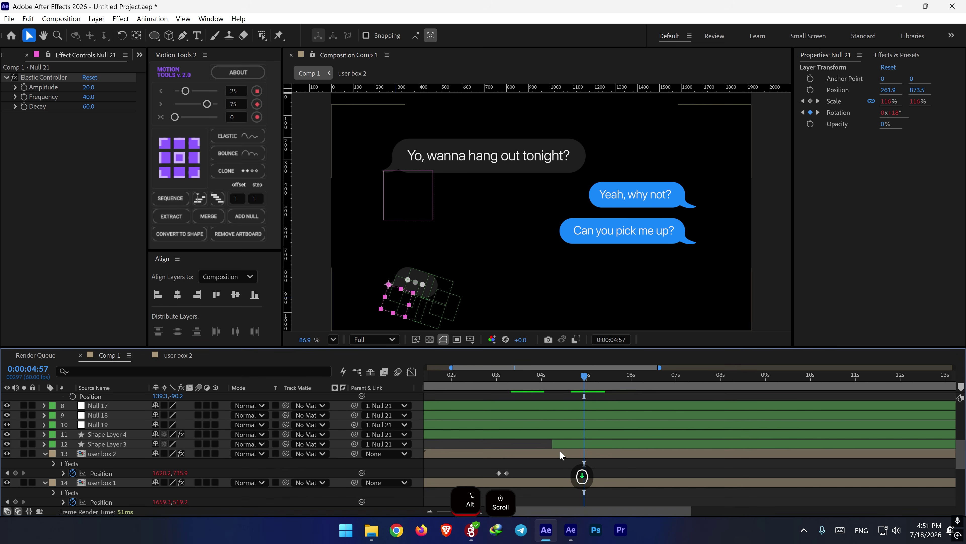
{"action": "left_click_drag", "start_coordinate": [552, 444], "coordinate": [583, 444]}
{"action": "left_click", "coordinate": [576, 445]}
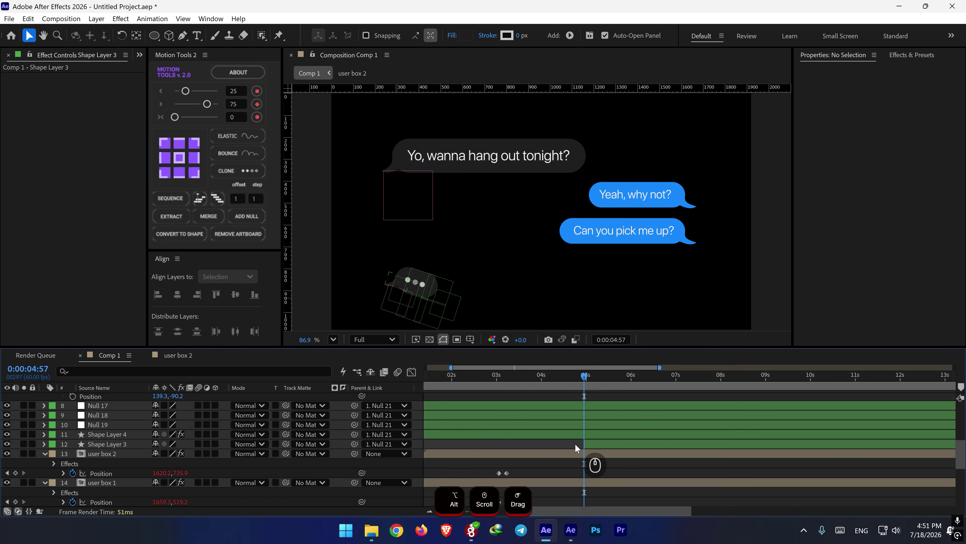
{"action": "left_click", "coordinate": [567, 379]}
{"action": "key", "text": "space"}
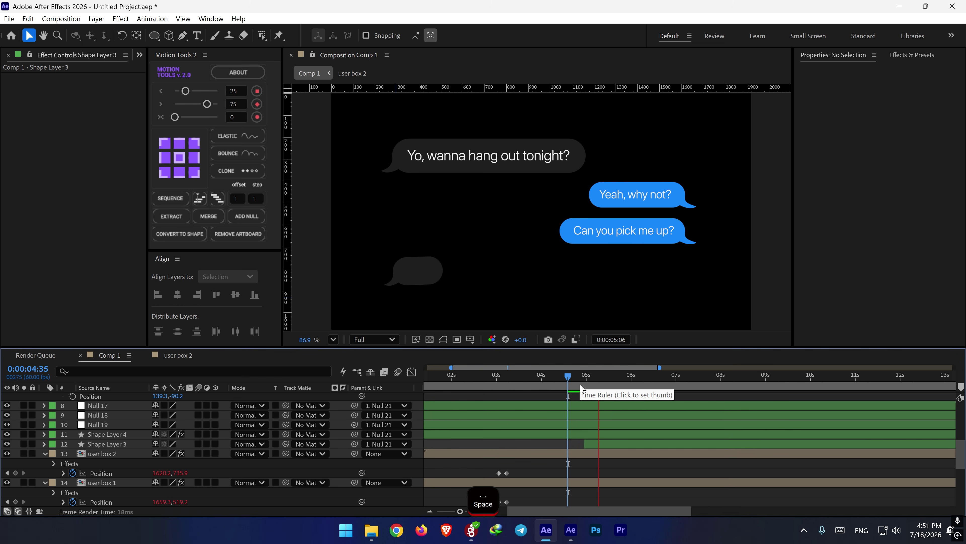
{"action": "key", "text": "space"}
- Remove the three dot layers' last opacity keyframes after 0:00:04:57 and set their opacity to 0% at 0:00:04:57
{"action": "left_click", "coordinate": [584, 383]}
{"action": "scroll", "coordinate": [589, 410], "scroll_direction": "up", "scroll_amount": 4}
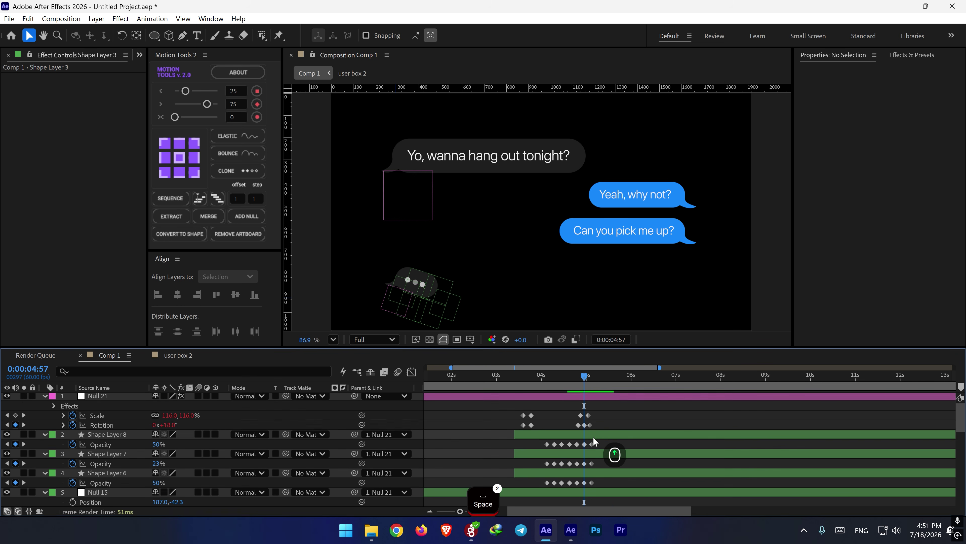
{"action": "left_click_drag", "start_coordinate": [594, 442], "coordinate": [584, 485]}
{"action": "scroll", "coordinate": [590, 453], "scroll_direction": "up", "scroll_amount": 3, "text": "alt"}
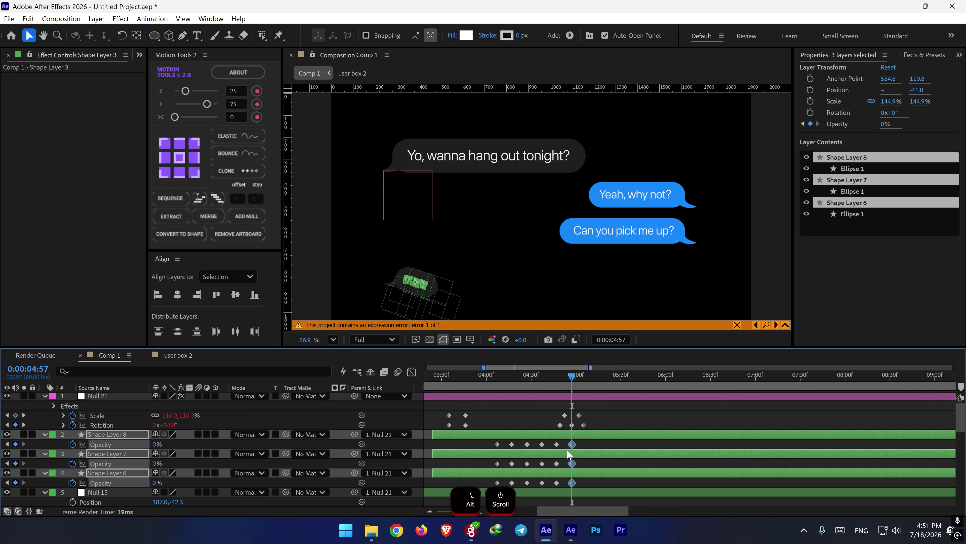
{"action": "scroll", "coordinate": [571, 428], "scroll_direction": "down", "scroll_amount": 3}
{"action": "scroll", "coordinate": [579, 432], "scroll_direction": "up", "scroll_amount": 3}
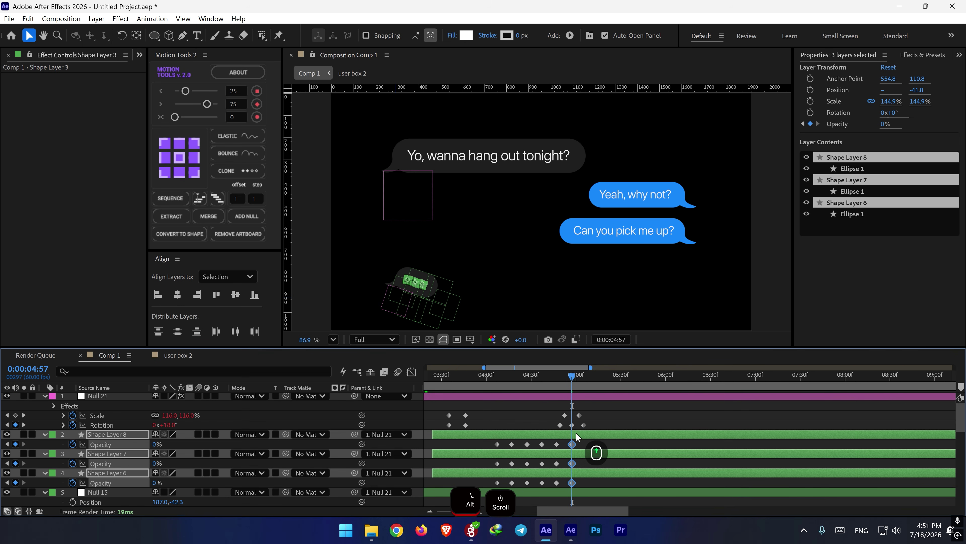
{"action": "scroll", "coordinate": [576, 434], "scroll_direction": "down", "scroll_amount": 2}
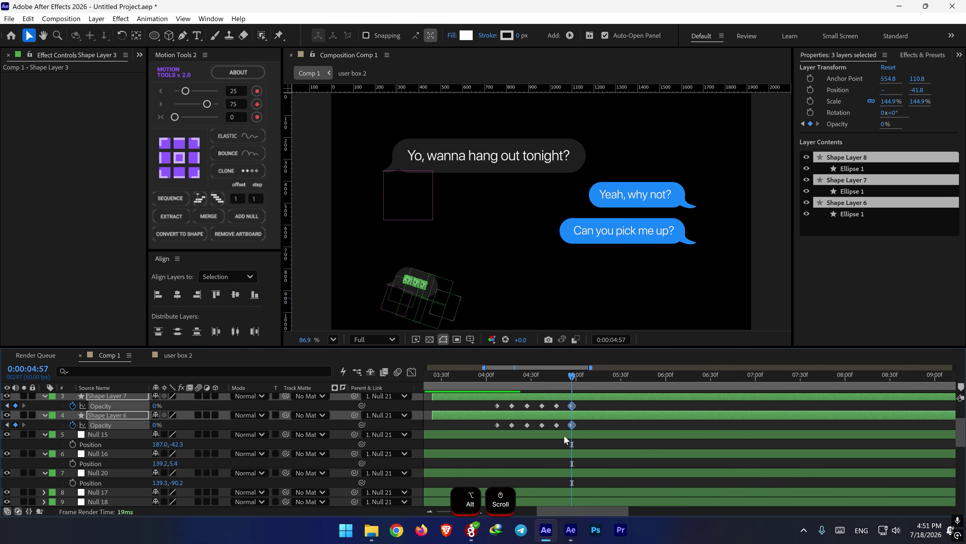
- Add position keyframes to Null 15, Null 16 and Null 20 and place them at 0:00:04:52
{"action": "left_click", "coordinate": [564, 435]}
{"action": "left_click", "coordinate": [575, 451]}
{"action": "left_click", "coordinate": [574, 472], "text": "shift"}
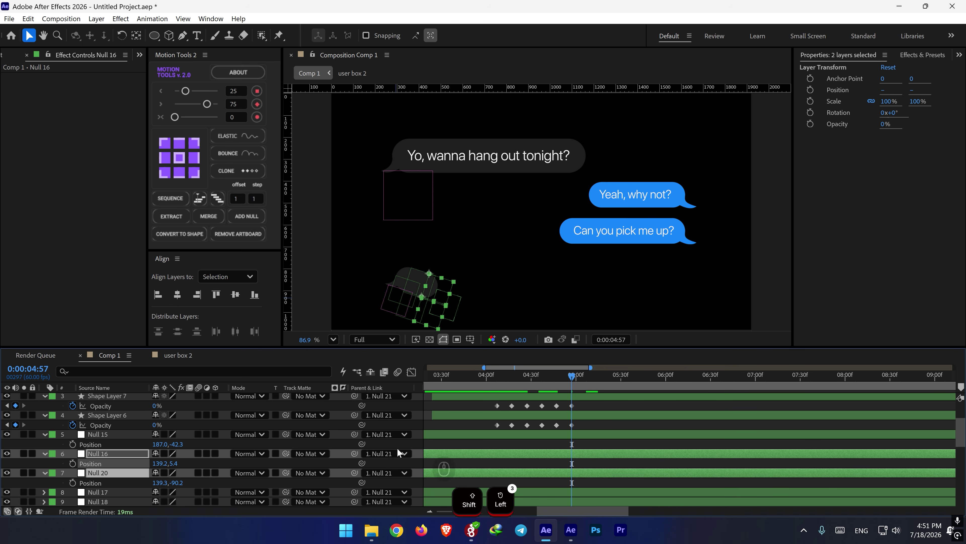
{"action": "left_click", "coordinate": [581, 433], "text": "shift"}
{"action": "scroll", "coordinate": [537, 429], "scroll_direction": "up", "scroll_amount": 2}
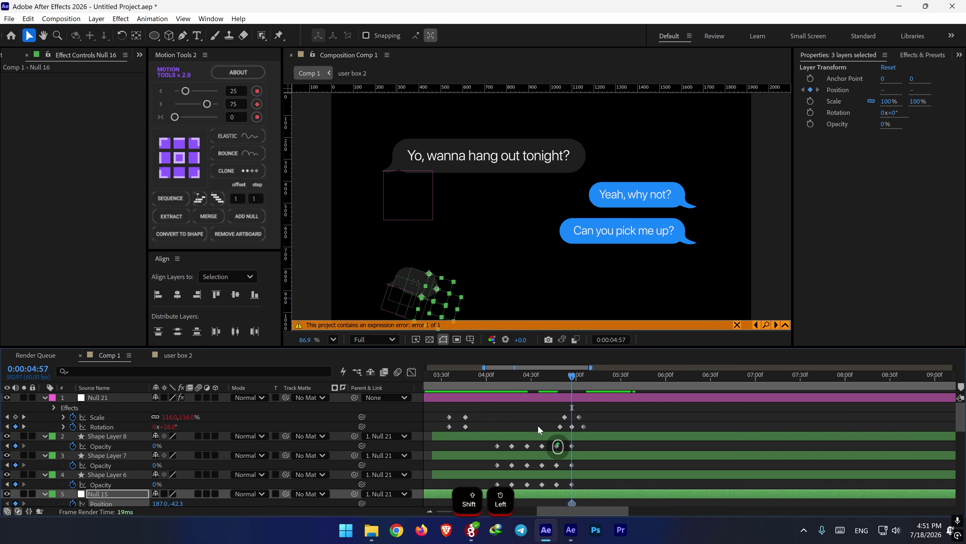
{"action": "scroll", "coordinate": [583, 463], "scroll_direction": "down", "scroll_amount": 2}
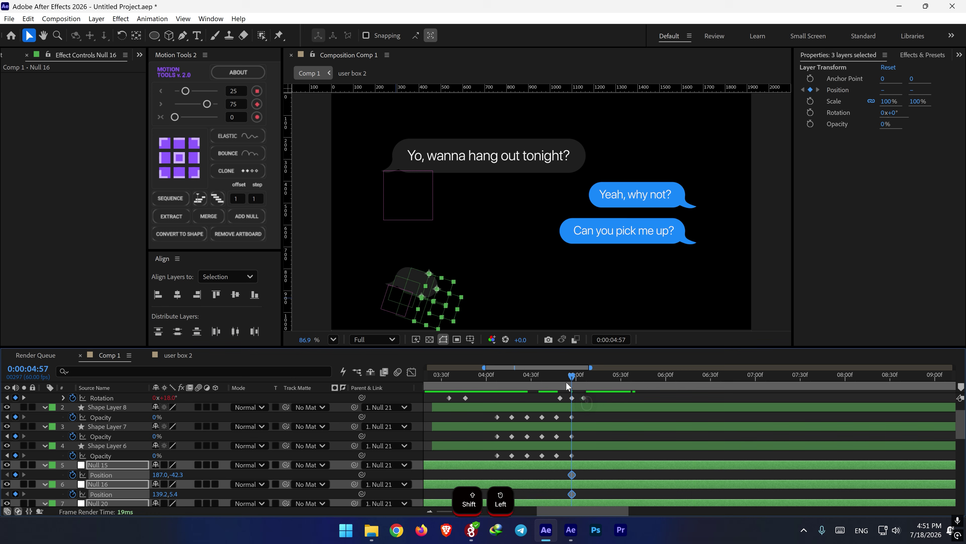
{"action": "left_click_drag", "start_coordinate": [566, 382], "coordinate": [563, 377]}
{"action": "scroll", "coordinate": [565, 397], "scroll_direction": "up", "scroll_amount": 1}
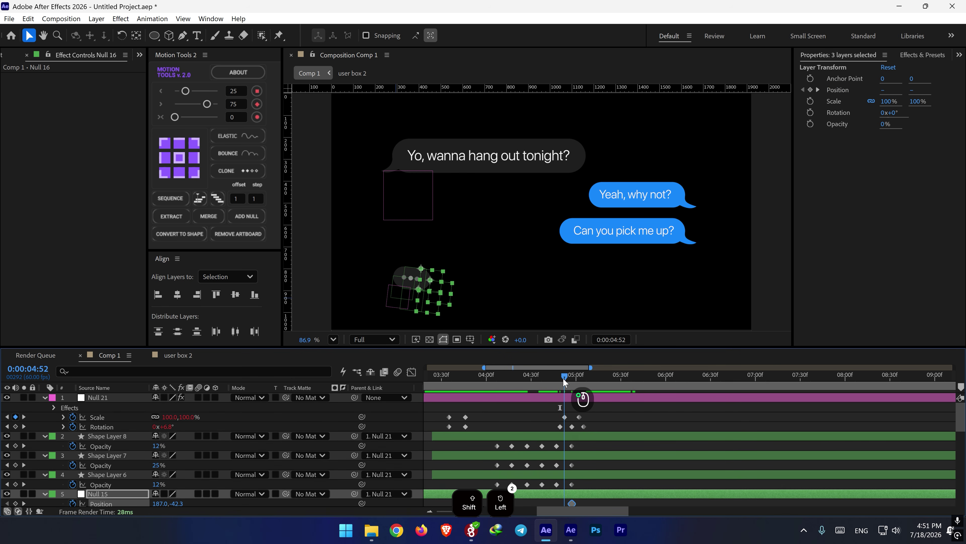
{"action": "scroll", "coordinate": [568, 433], "scroll_direction": "down", "scroll_amount": 2}
{"action": "left_click_drag", "start_coordinate": [572, 446], "coordinate": [564, 446]}
{"action": "scroll", "coordinate": [576, 437], "scroll_direction": "up", "scroll_amount": 2}
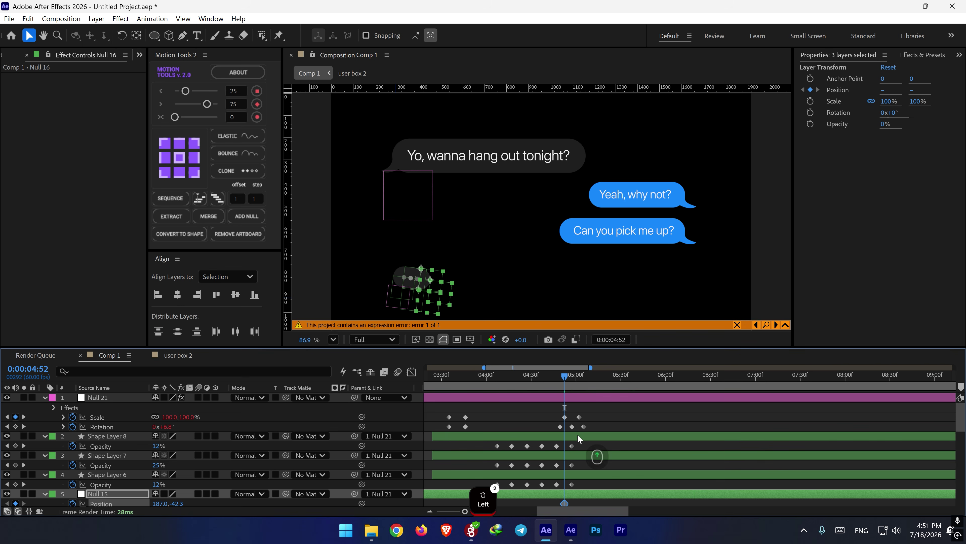
- At 0:00:05:02, widen the gray bubble by setting the X position of Null 15 to 422, Null 16 to 374.2 and Null 20 to 374.3
{"action": "left_click_drag", "start_coordinate": [577, 383], "coordinate": [580, 382]}
{"action": "scroll", "coordinate": [205, 480], "scroll_direction": "down", "scroll_amount": 2}
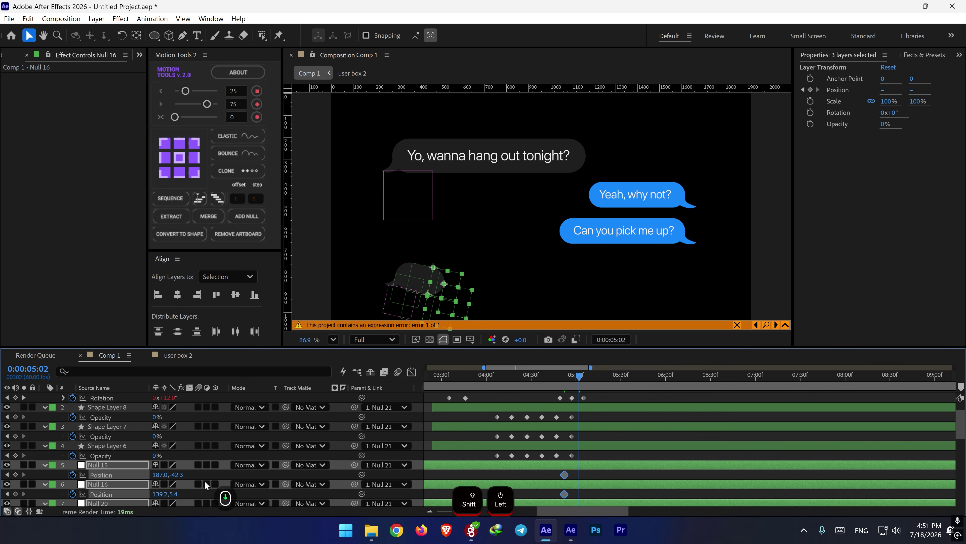
{"action": "scroll", "coordinate": [205, 481], "scroll_direction": "down", "scroll_amount": 3}
{"action": "left_click_drag", "start_coordinate": [174, 437], "coordinate": [288, 417]}
{"action": "left_click", "coordinate": [481, 453]}
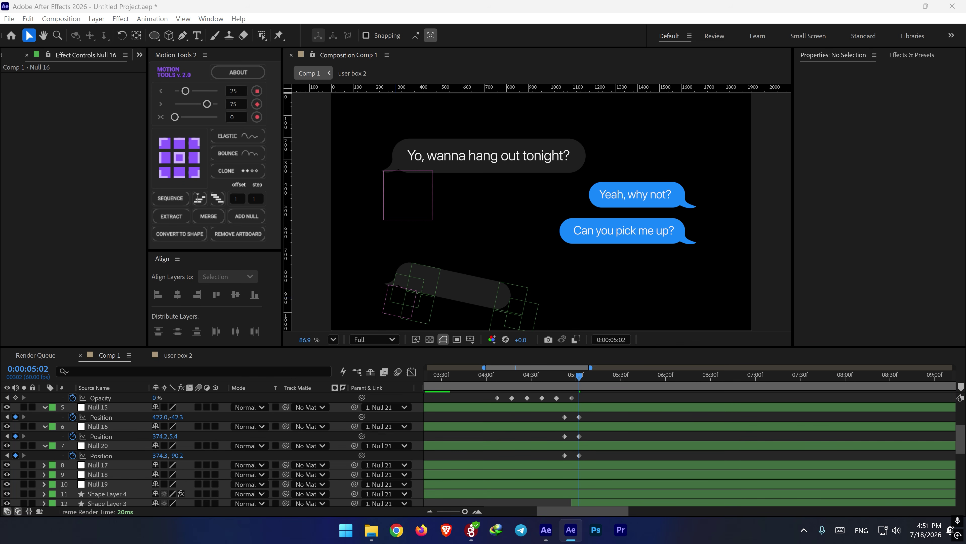
- Add a text layer reading "Just go Uber" above the gray bubble and go to 0:00:05:39
{"action": "key", "text": "ctrl+c"}
{"action": "scroll", "coordinate": [575, 399], "scroll_direction": "up", "scroll_amount": 5}
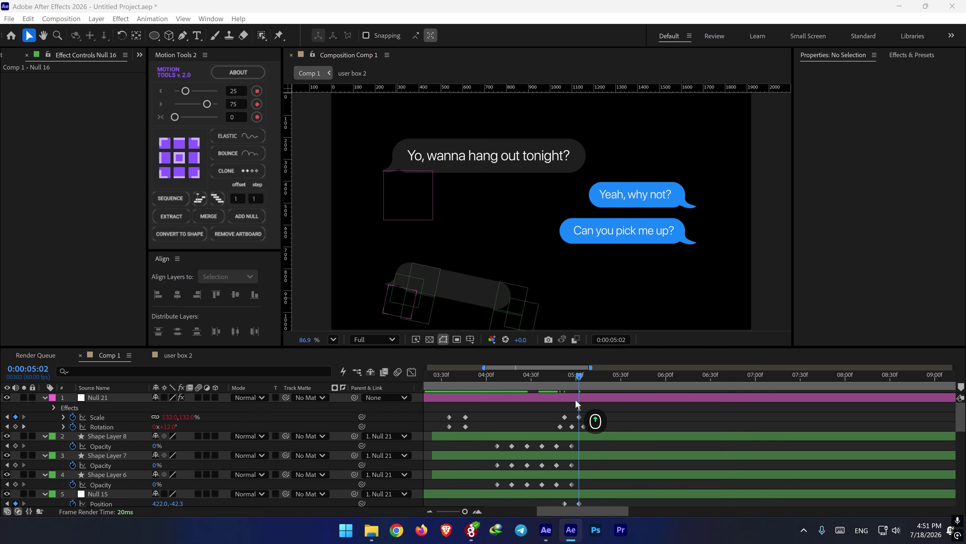
{"action": "left_click", "coordinate": [576, 399]}
{"action": "left_click", "coordinate": [196, 36]}
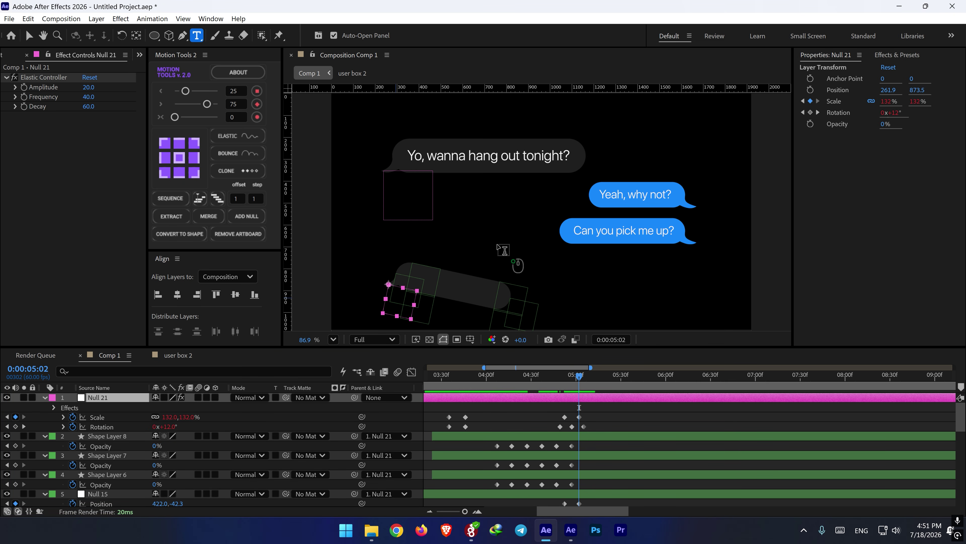
{"action": "left_click", "coordinate": [503, 248]}
{"action": "key", "text": "ctrl+v"}
{"action": "left_click_drag", "start_coordinate": [532, 303], "coordinate": [490, 316]}
{"action": "left_click_drag", "start_coordinate": [589, 378], "coordinate": [635, 378]}
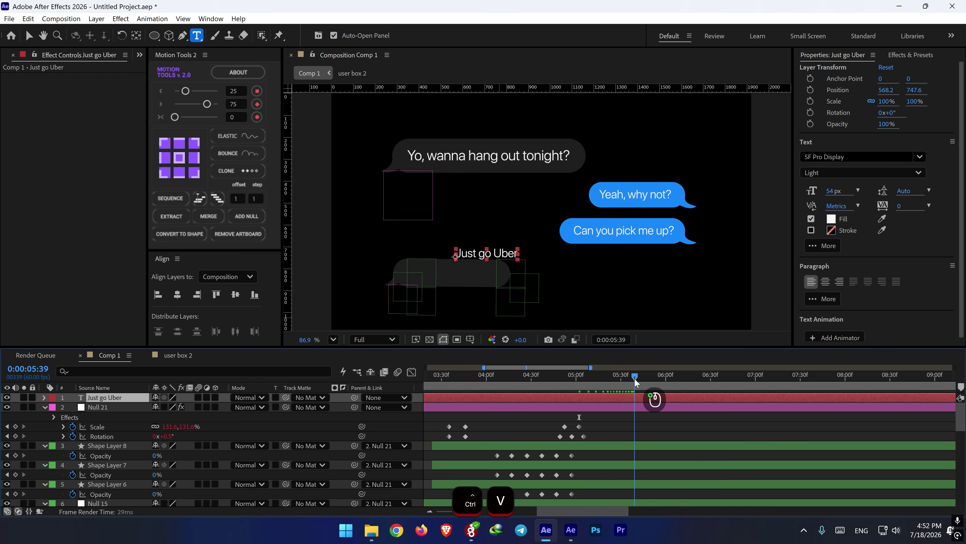
{"action": "left_click", "coordinate": [457, 299]}
{"action": "type", "text": "v"}
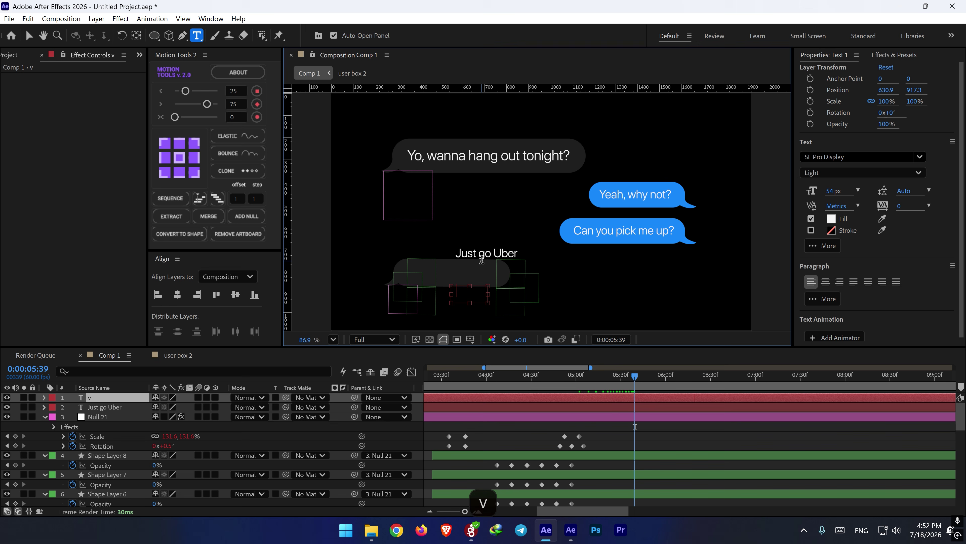
{"action": "key", "text": "ctrl+z"}
{"action": "key", "text": "ctrl+z"}
- Place the "Just go Uber" text inside the gray bubble at about 368.1, 832.7 and parent it to Null 21
{"action": "key", "text": "v"}
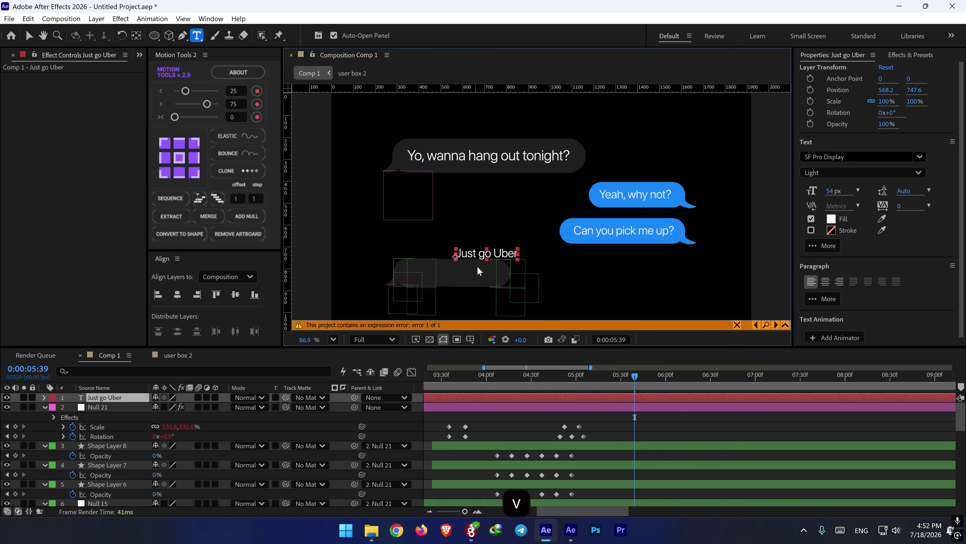
{"action": "left_click_drag", "start_coordinate": [491, 254], "coordinate": [449, 270]}
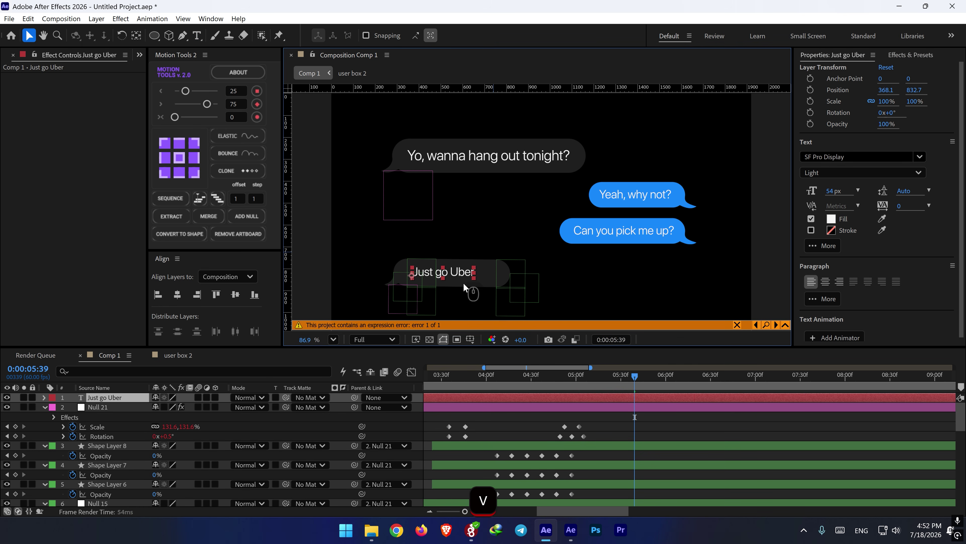
{"action": "scroll", "coordinate": [580, 399], "scroll_direction": "down", "scroll_amount": 2}
{"action": "left_click", "coordinate": [577, 381], "text": "shift"}
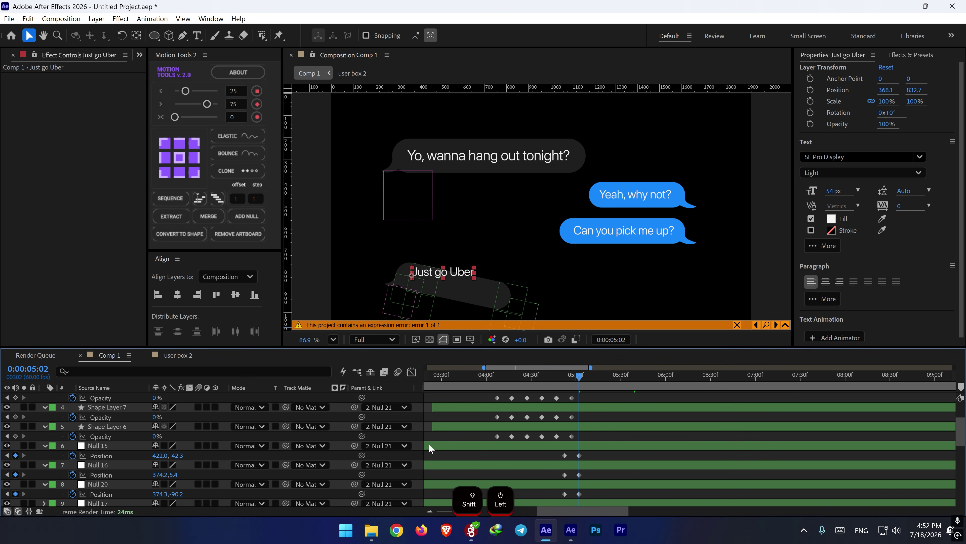
{"action": "left_click_drag", "start_coordinate": [581, 376], "coordinate": [648, 374]}
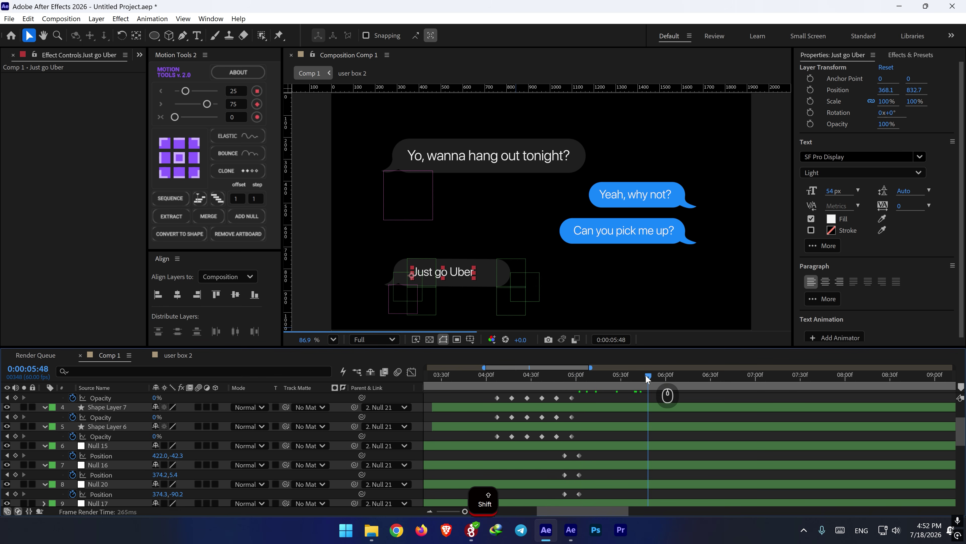
{"action": "scroll", "coordinate": [339, 457], "scroll_direction": "up", "scroll_amount": 2}
{"action": "left_click_drag", "start_coordinate": [354, 398], "coordinate": [121, 406]}
{"action": "left_click_drag", "start_coordinate": [601, 376], "coordinate": [579, 382]}
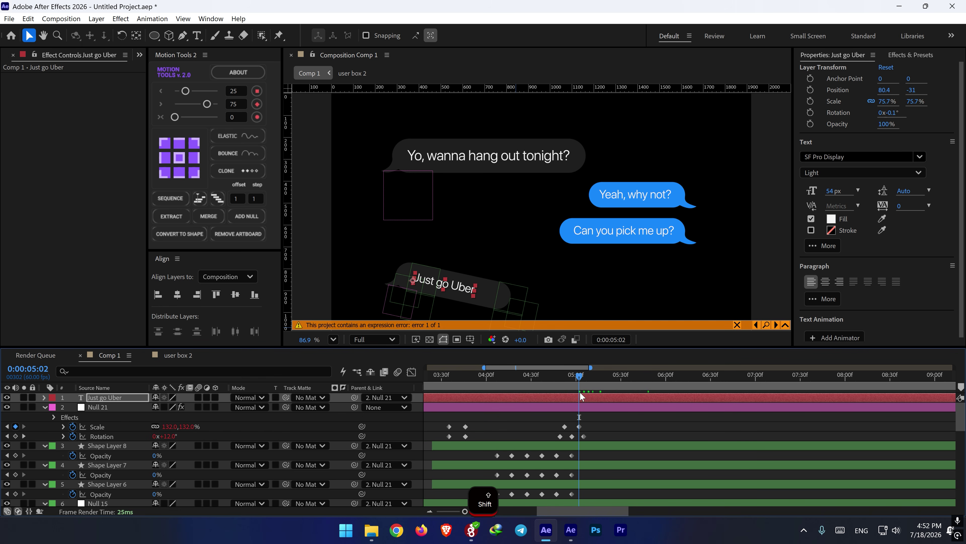
- Move Nulls 15, 16 and 20 left at 0:00:05:02 to narrow the bubble around the text, and preview from 0:00:04:46
{"action": "scroll", "coordinate": [583, 393], "scroll_direction": "down", "scroll_amount": 2}
{"action": "left_click_drag", "start_coordinate": [603, 448], "coordinate": [572, 494]}
{"action": "key", "text": "ctrl+z"}
{"action": "left_click_drag", "start_coordinate": [164, 458], "coordinate": [114, 458]}
{"action": "scroll", "coordinate": [579, 438], "scroll_direction": "up", "scroll_amount": 2}
{"action": "left_click", "coordinate": [556, 377]}
{"action": "key", "text": "space"}
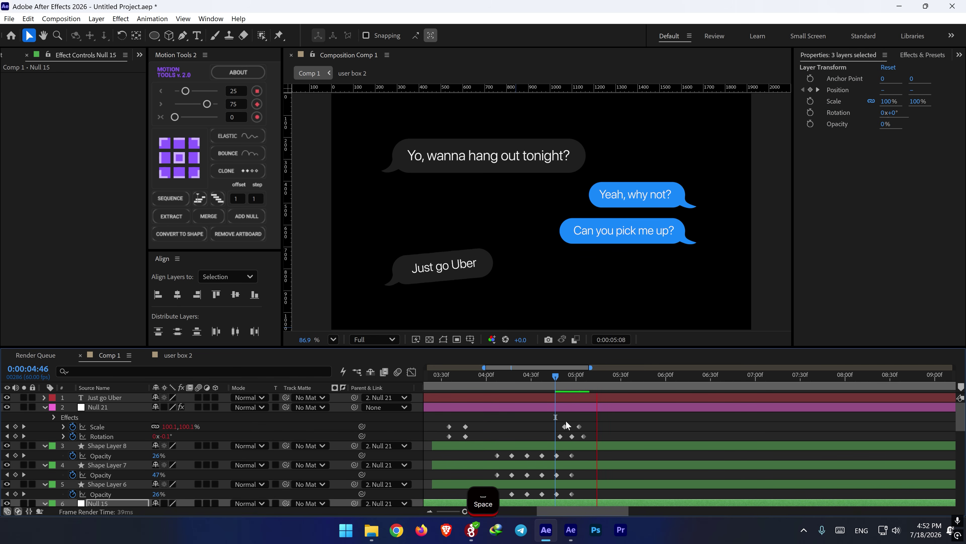
{"action": "key", "text": "space"}
- Shift the "Just go Uber" text layer to start at about 0:00:05:00
{"action": "left_click", "coordinate": [574, 395]}
{"action": "left_click_drag", "start_coordinate": [499, 399], "coordinate": [661, 397]}
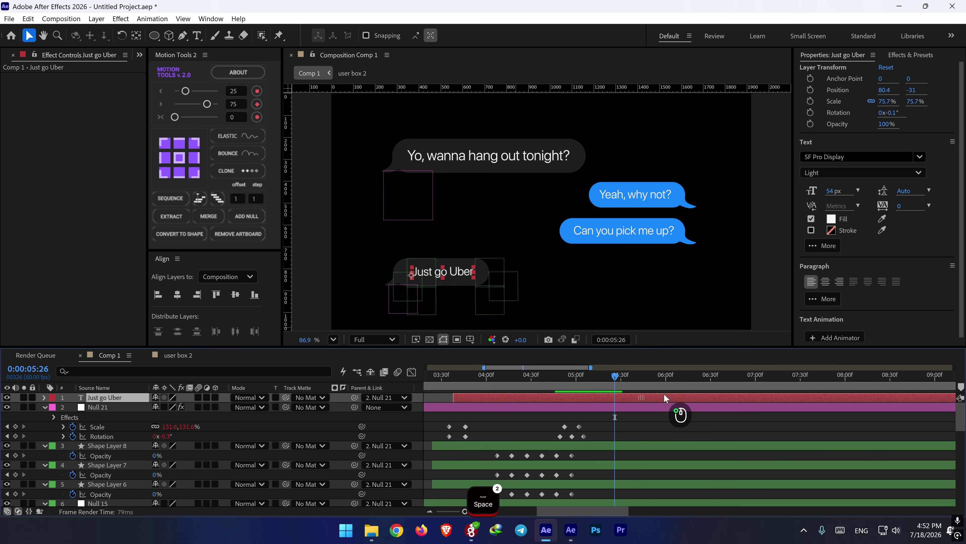
{"action": "scroll", "coordinate": [564, 398], "scroll_direction": "down", "scroll_amount": 1}
{"action": "left_click_drag", "start_coordinate": [546, 398], "coordinate": [601, 398]}
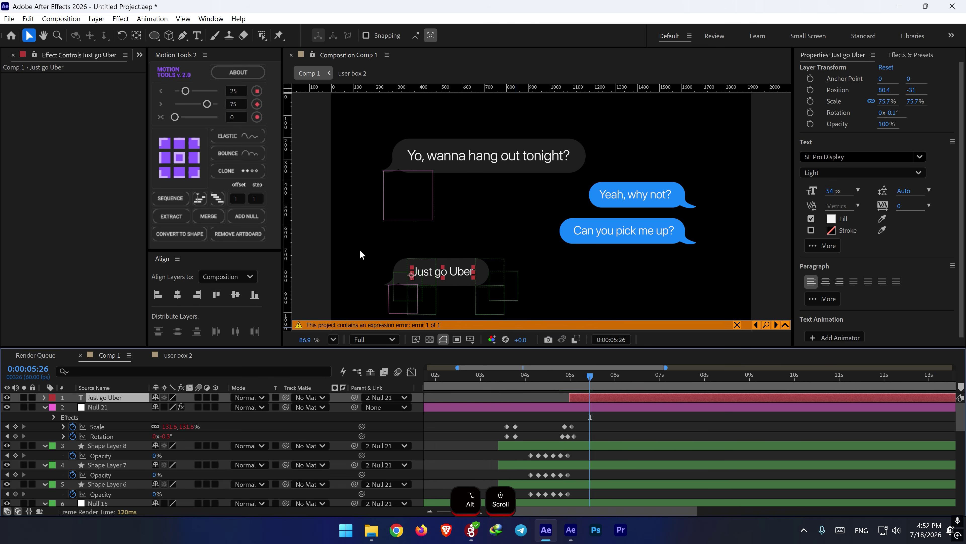
- Apply the Apple Cardinal Bounce animation preset to the "Just go Uber" text and preview it from 0:00:04:50
{"action": "left_click", "coordinate": [152, 18]}
{"action": "left_click", "coordinate": [179, 41]}
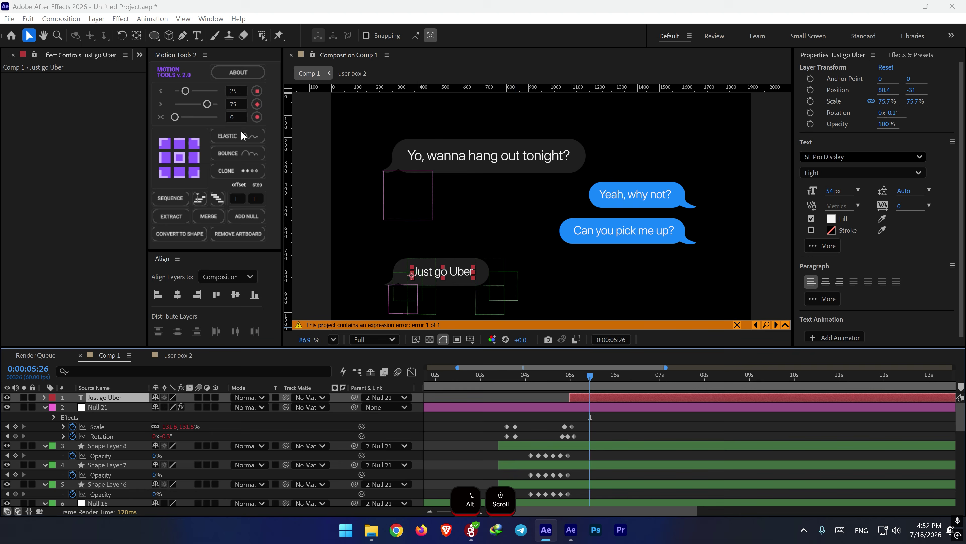
{"action": "left_click", "coordinate": [198, 242]}
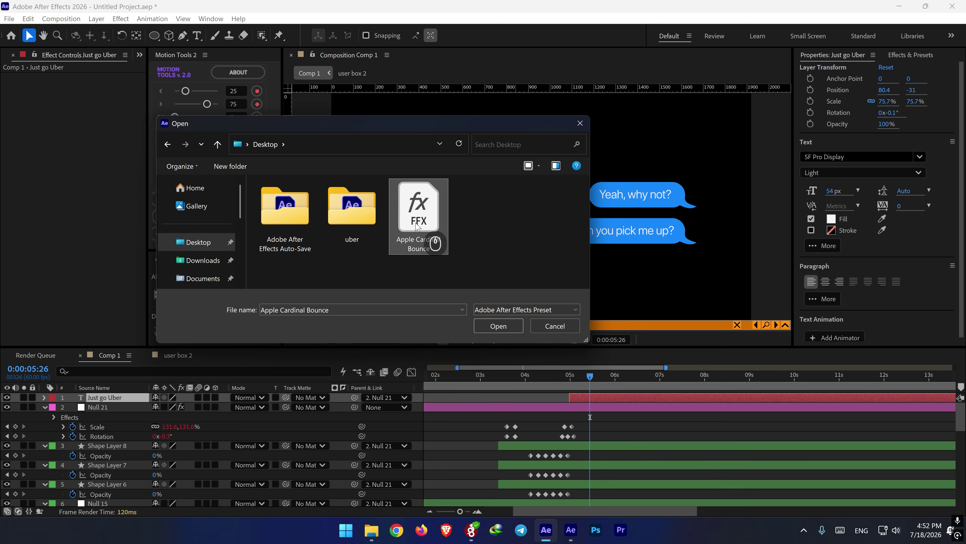
{"action": "double_click", "coordinate": [434, 213]}
{"action": "left_click", "coordinate": [569, 380]}
{"action": "key", "text": "space"}
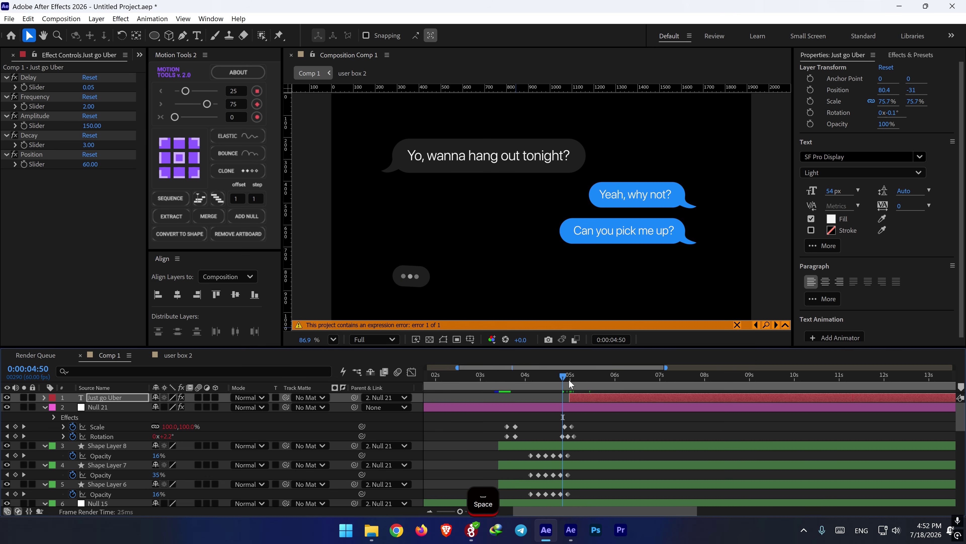
{"action": "key", "text": "space"}
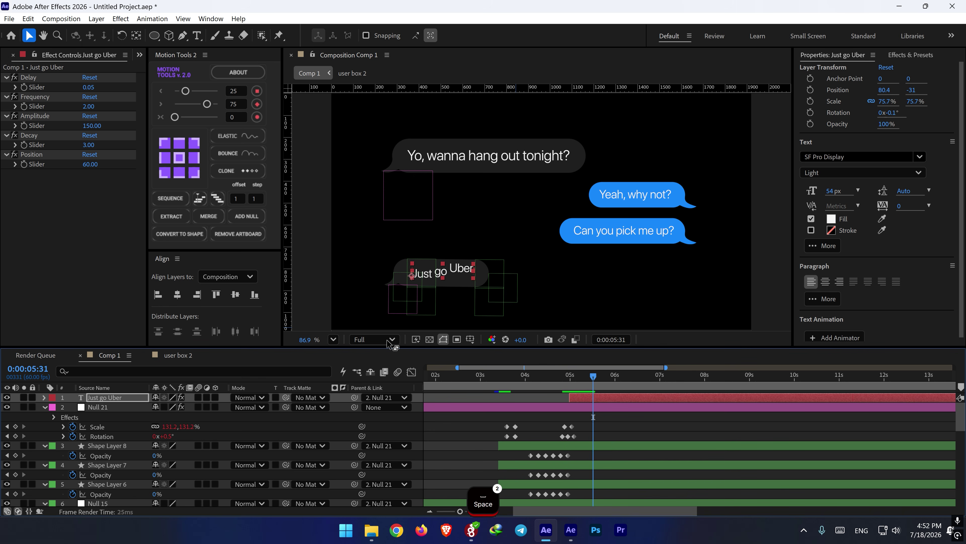
- Set the text preset's Position slider to 30 and preview the message animation, finishing with a run from 0:00:04:17
{"action": "type", "text": "30"}
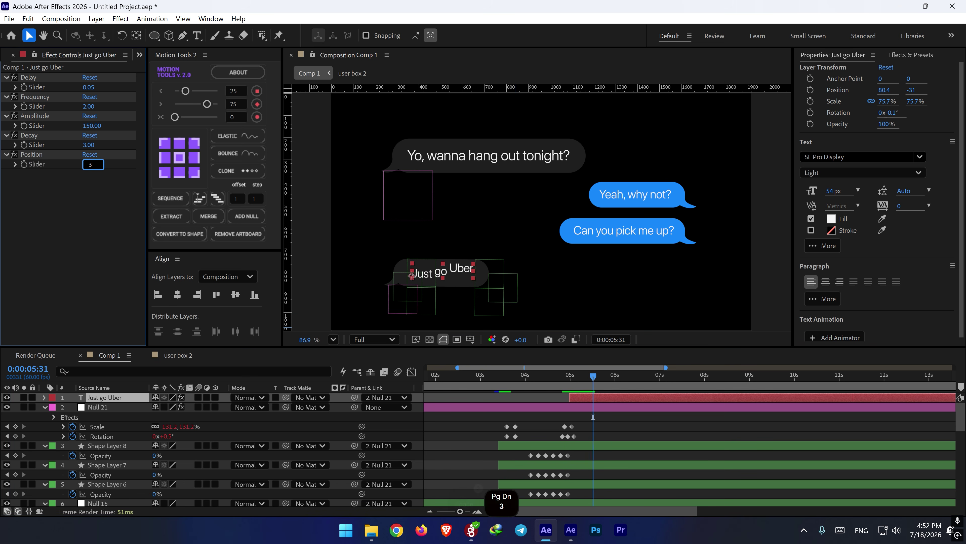
{"action": "key", "text": "Return"}
{"action": "left_click", "coordinate": [568, 381]}
{"action": "key", "text": "space"}
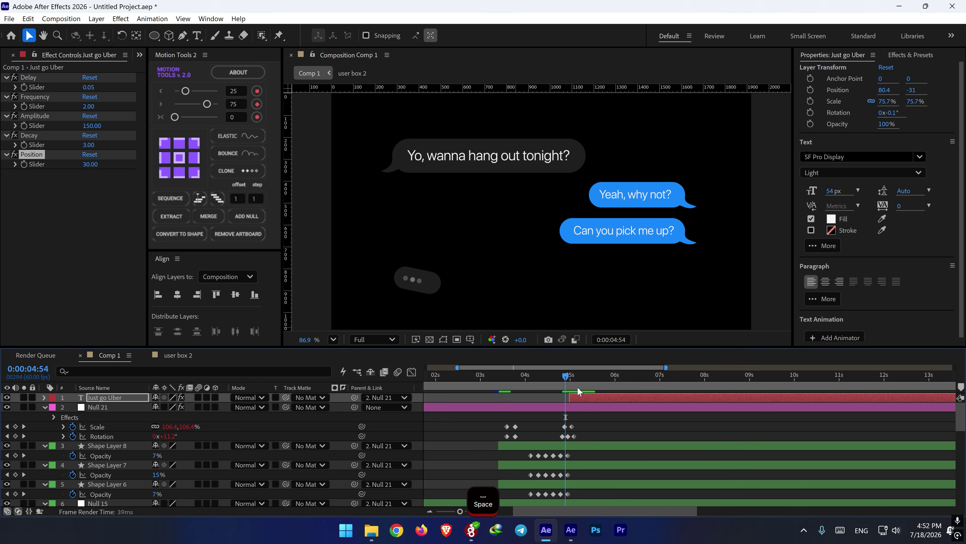
{"action": "left_click", "coordinate": [567, 381]}
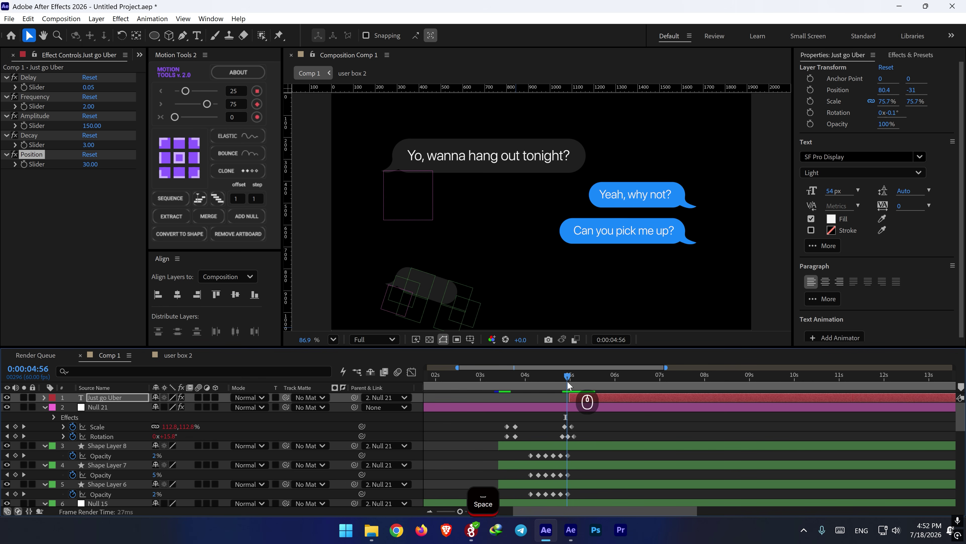
{"action": "key", "text": "space"}
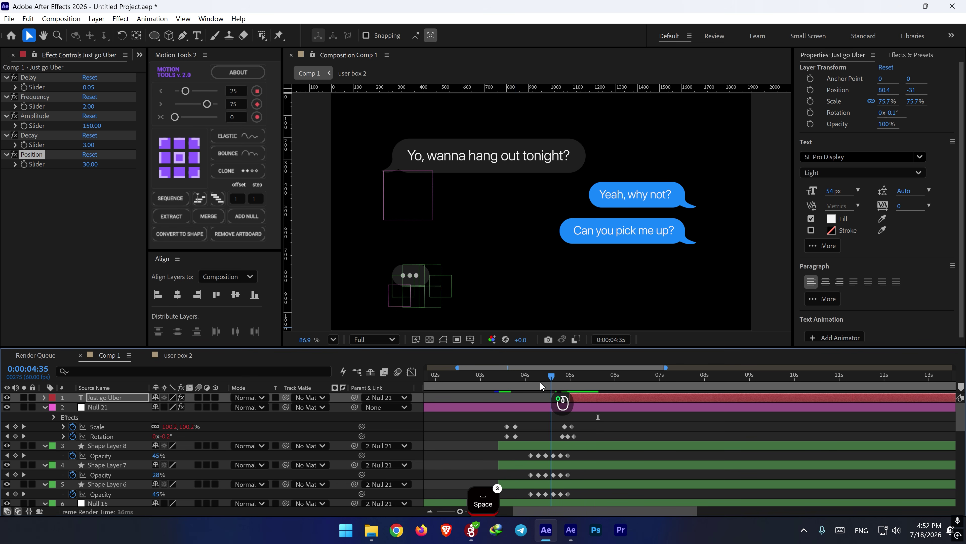
{"action": "left_click", "coordinate": [538, 381]}
{"action": "key", "text": "space"}
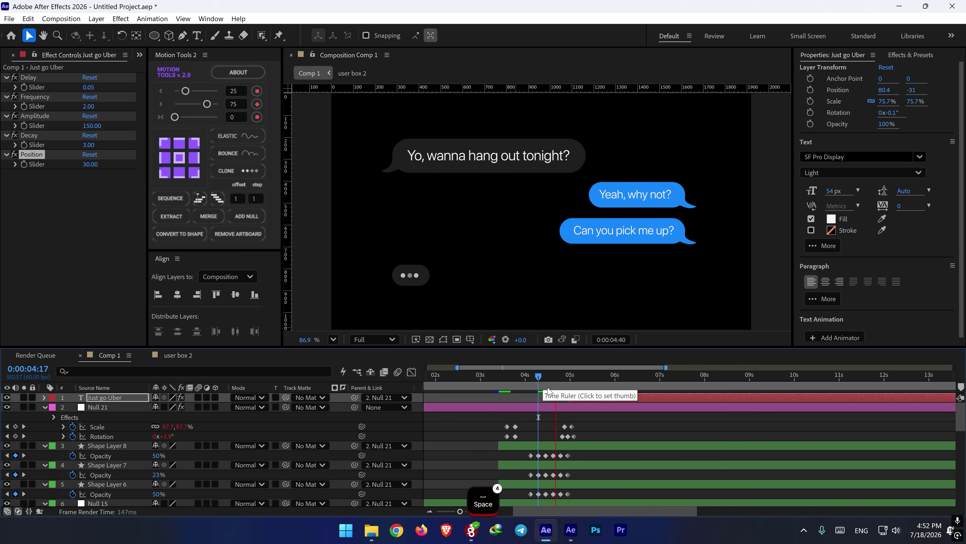
{"action": "key", "text": "space"}
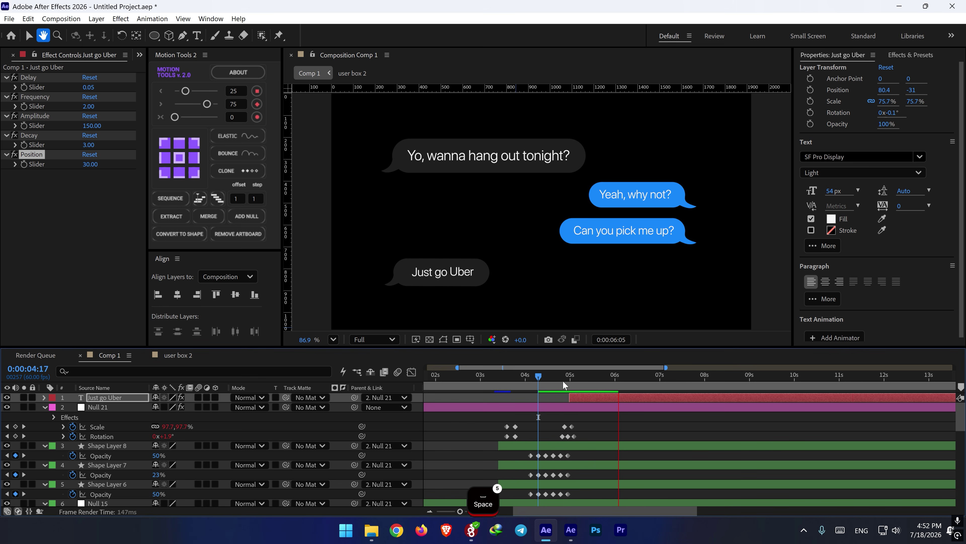
- Add a position keyframe to Null 21 at 0:00:04:52 and raise the null to Y 785.5 at 0:00:05:02
{"action": "left_click_drag", "start_coordinate": [576, 379], "coordinate": [566, 378]}
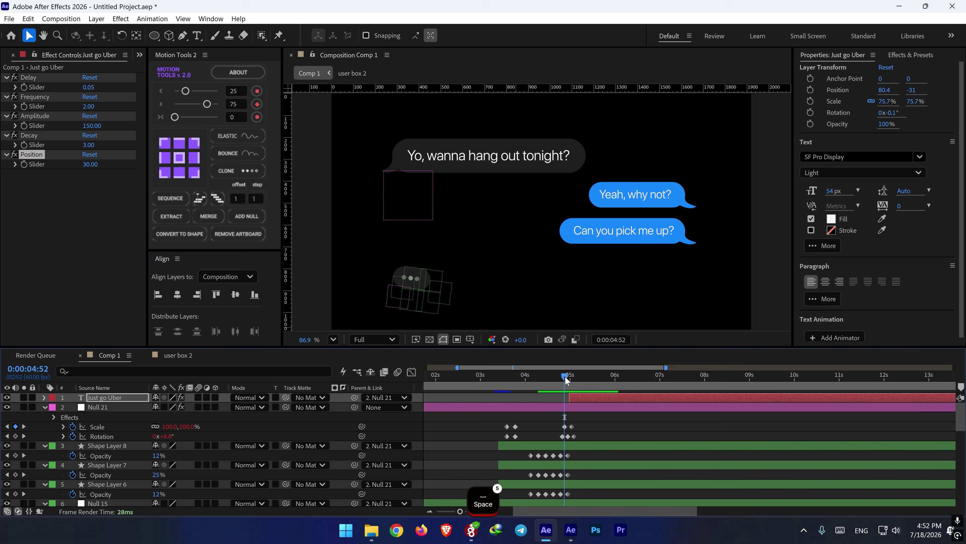
{"action": "key", "text": "p"}
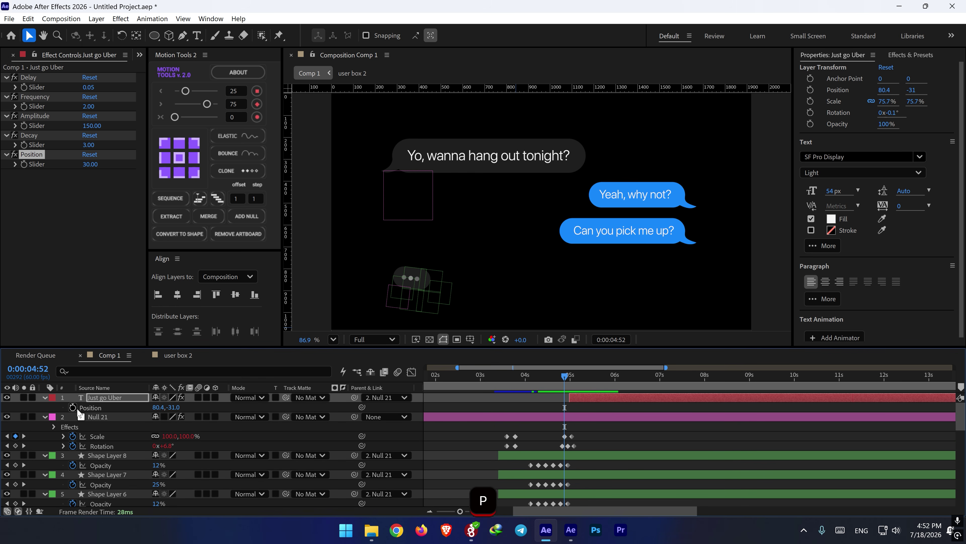
{"action": "left_click", "coordinate": [101, 419]}
{"action": "key", "text": "p"}
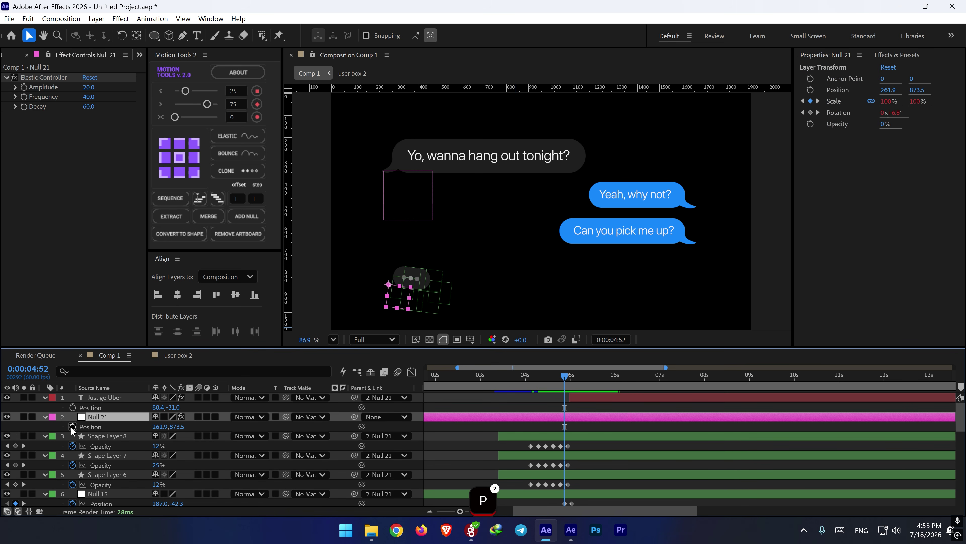
{"action": "left_click", "coordinate": [72, 426]}
{"action": "key", "text": "u"}
{"action": "key", "text": "u"}
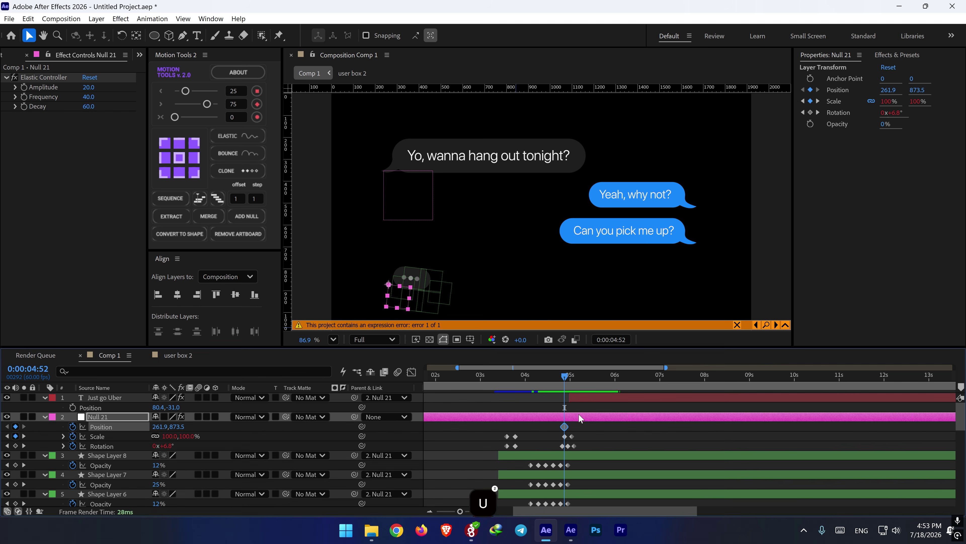
{"action": "left_click_drag", "start_coordinate": [566, 377], "coordinate": [573, 379]}
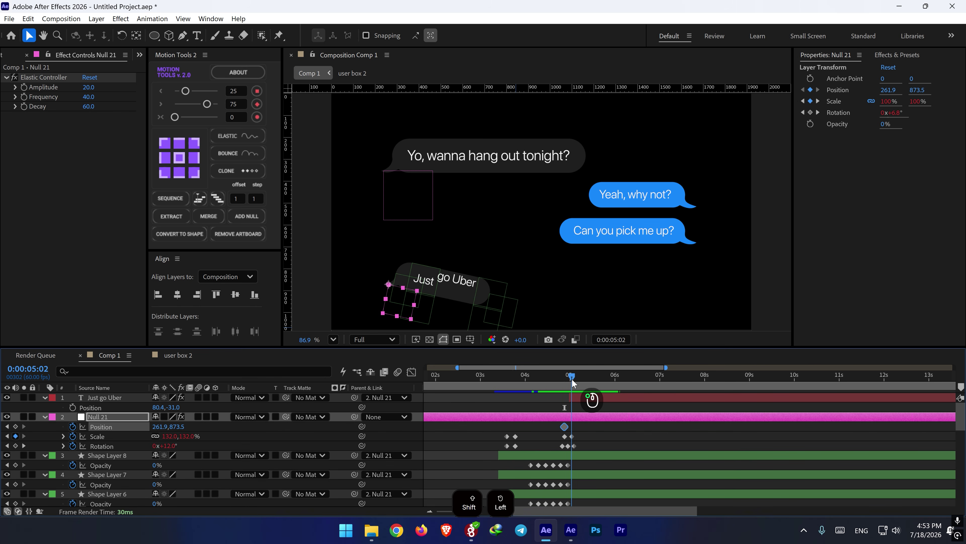
{"action": "left_click_drag", "start_coordinate": [174, 426], "coordinate": [151, 438]}
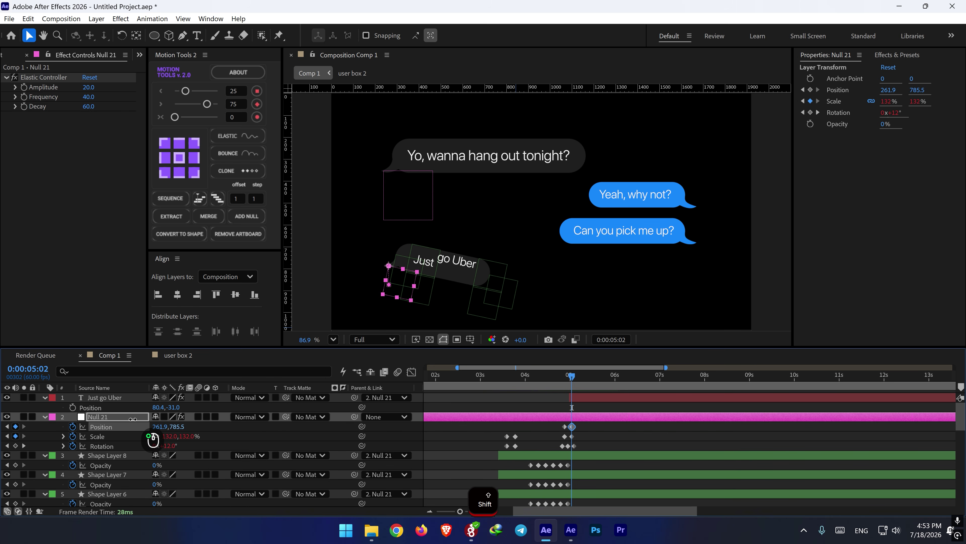
- Apply the Motion Tools Elastic effect to Null 21's position keyframes and preview the motion from 0:00:04:41
{"action": "left_click_drag", "start_coordinate": [580, 426], "coordinate": [544, 426]}
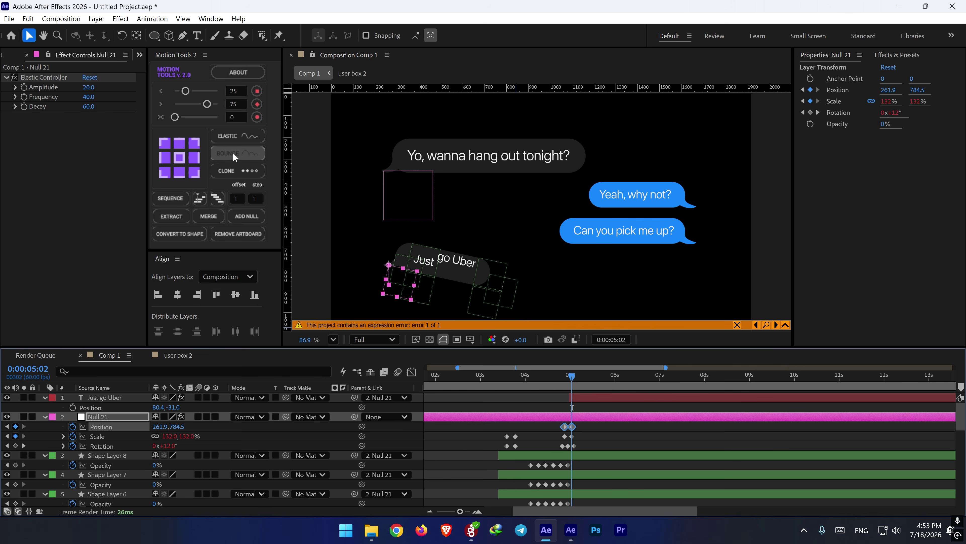
{"action": "left_click", "coordinate": [242, 138]}
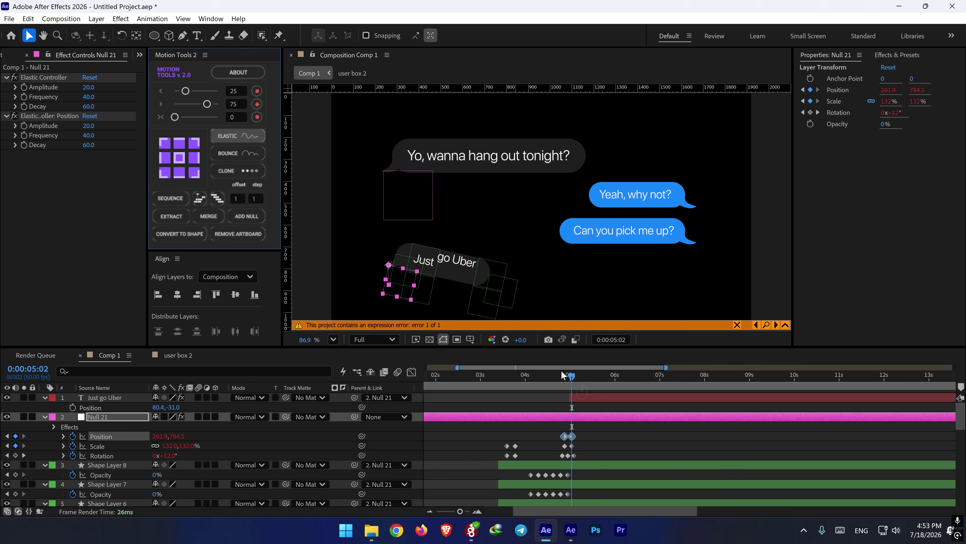
{"action": "left_click_drag", "start_coordinate": [561, 374], "coordinate": [556, 376]}
{"action": "key", "text": "space"}
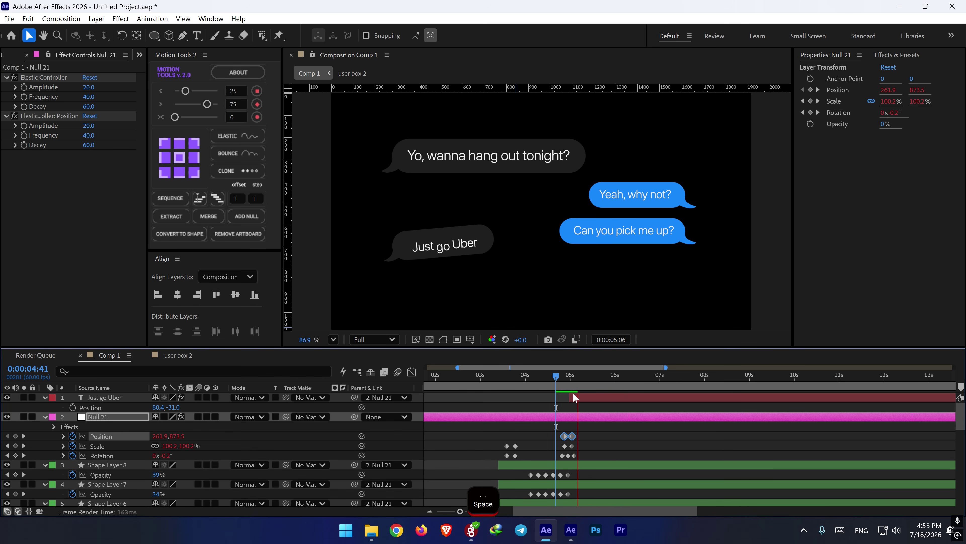
{"action": "key", "text": "space"}
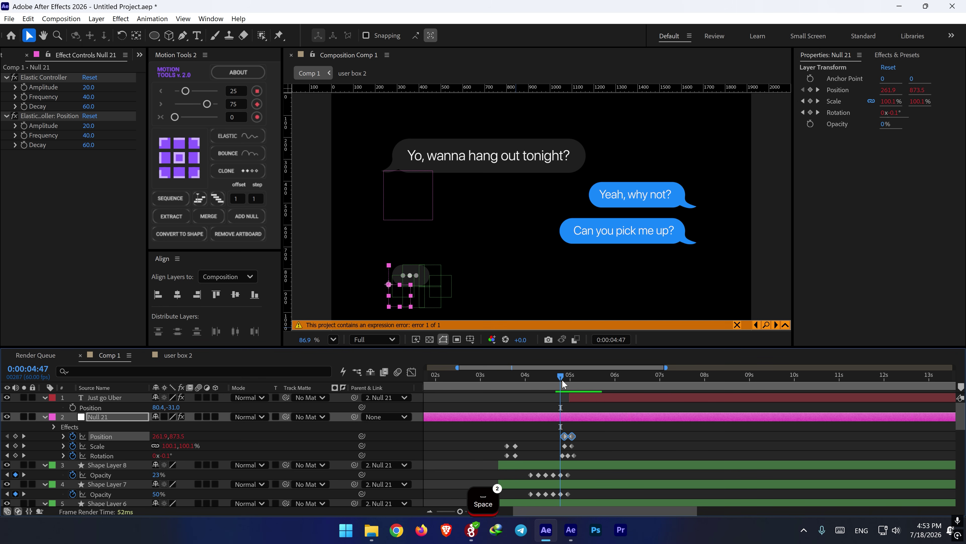
- Add position keyframes to the user box 2 layer at 0:00:04:52 and 0:00:05:02
{"action": "left_click", "coordinate": [565, 379]}
{"action": "scroll", "coordinate": [570, 424], "scroll_direction": "down", "scroll_amount": 10}
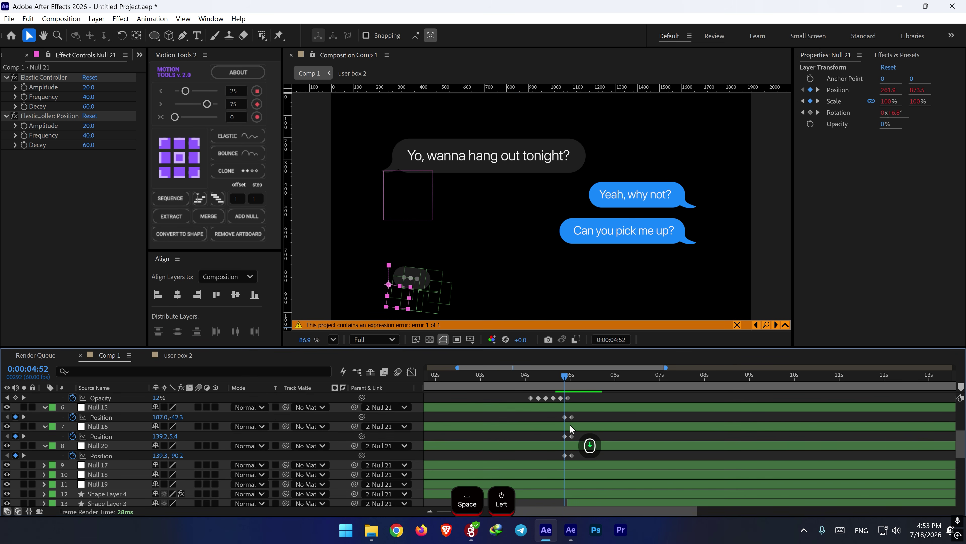
{"action": "left_click", "coordinate": [567, 398]}
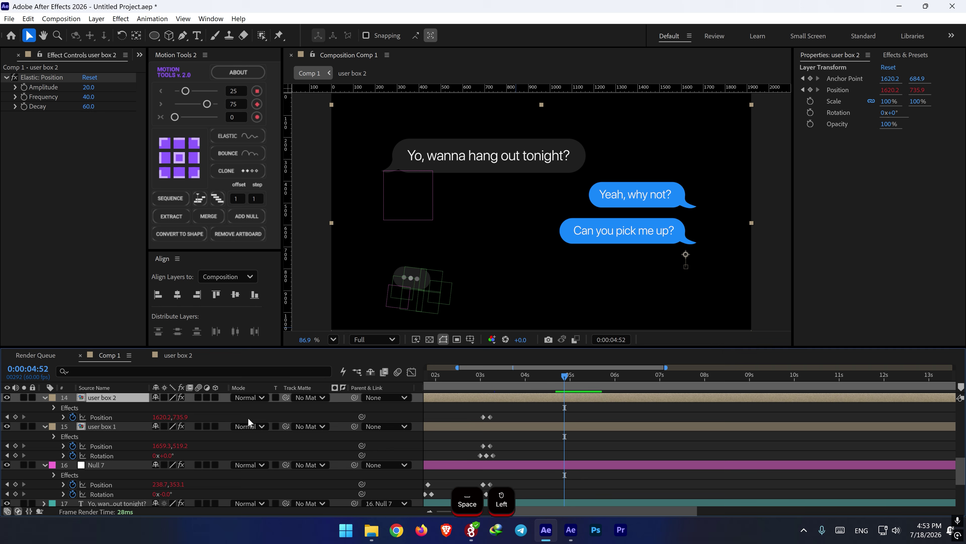
{"action": "left_click", "coordinate": [15, 417]}
{"action": "scroll", "coordinate": [510, 406], "scroll_direction": "up", "scroll_amount": 8}
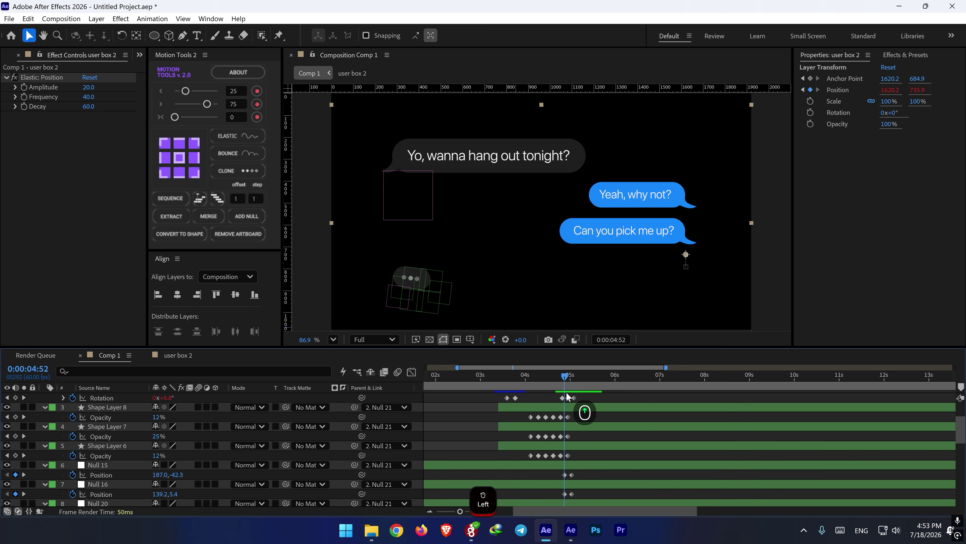
{"action": "scroll", "coordinate": [573, 402], "scroll_direction": "down", "scroll_amount": 1}
{"action": "left_click", "coordinate": [573, 380], "text": "shift"}
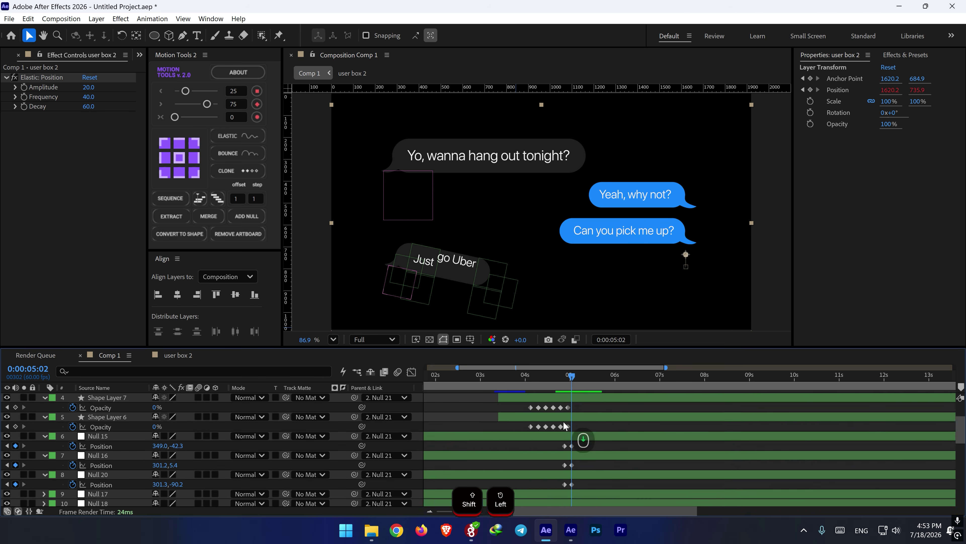
{"action": "scroll", "coordinate": [563, 424], "scroll_direction": "down", "scroll_amount": 5}
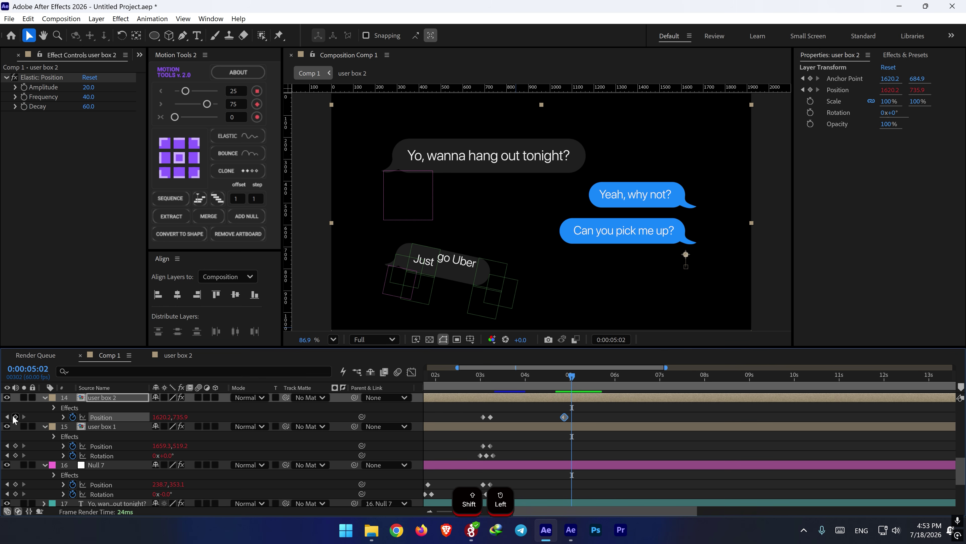
{"action": "left_click", "coordinate": [15, 416]}
- Add position and rotation keyframes to the user box 1 layer at 0:00:04:52 and 0:00:05:02
{"action": "left_click", "coordinate": [15, 446]}
{"action": "left_click", "coordinate": [15, 455]}
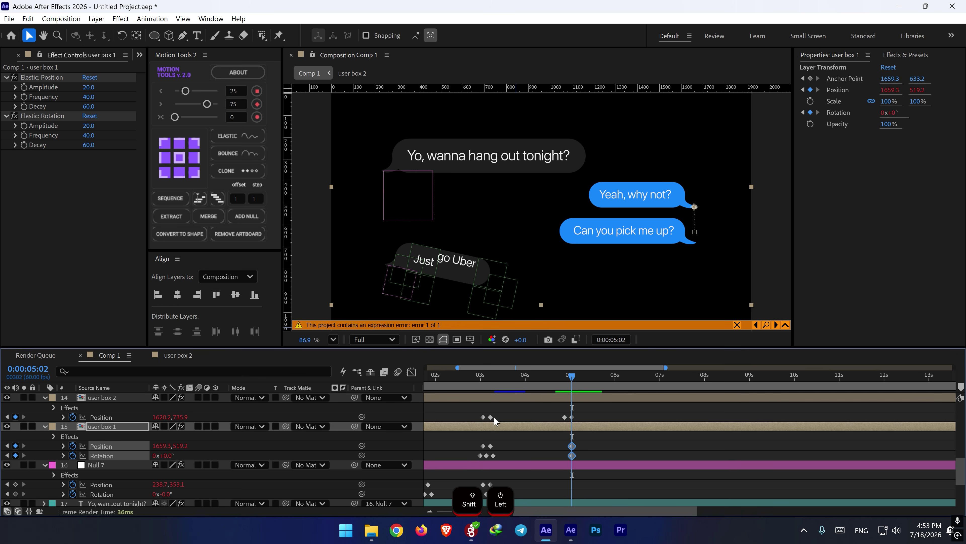
{"action": "left_click_drag", "start_coordinate": [575, 452], "coordinate": [570, 449]}
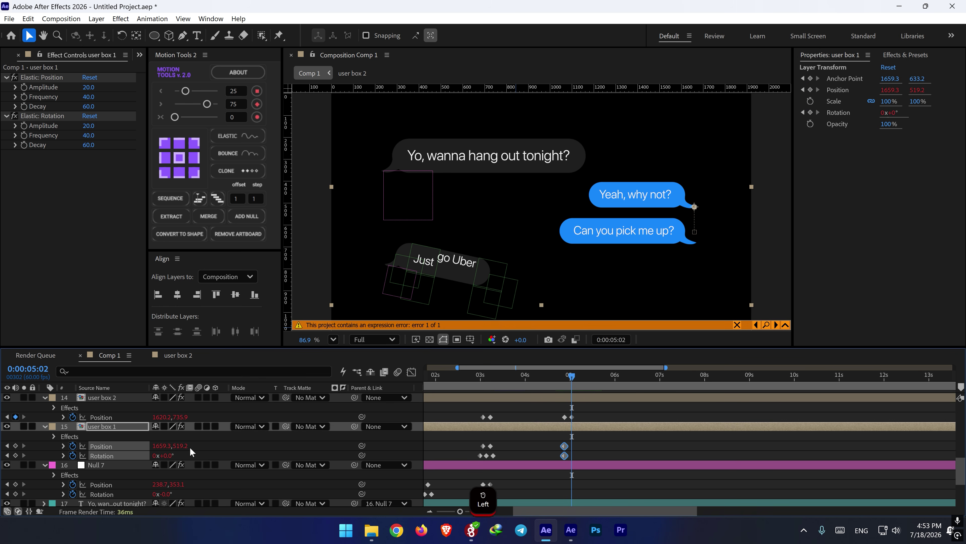
{"action": "left_click", "coordinate": [15, 446]}
{"action": "left_click", "coordinate": [16, 455]}
- Add matching position and rotation keyframes to Null 7 at 0:00:04:52 and 0:00:05:02
{"action": "left_click", "coordinate": [16, 483]}
{"action": "left_click", "coordinate": [15, 494]}
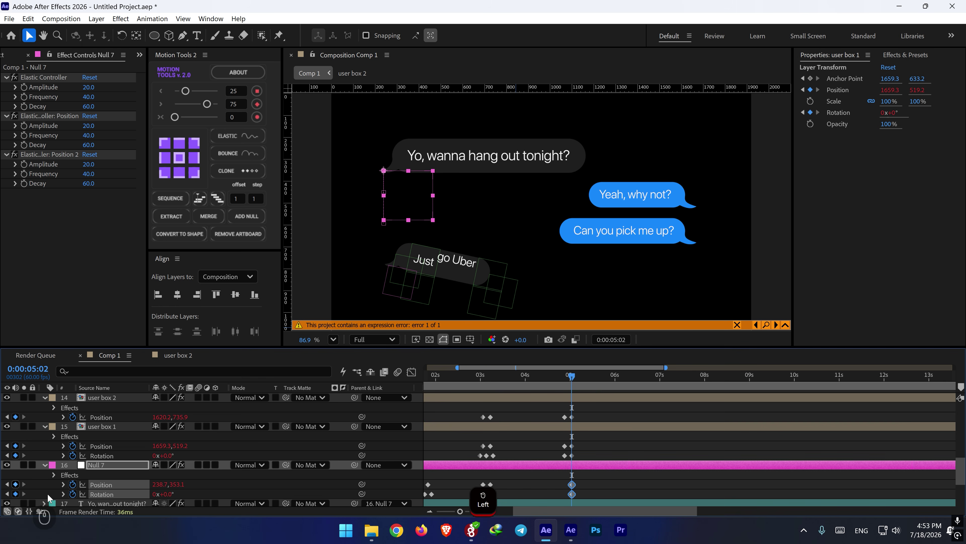
{"action": "left_click_drag", "start_coordinate": [573, 486], "coordinate": [565, 486]}
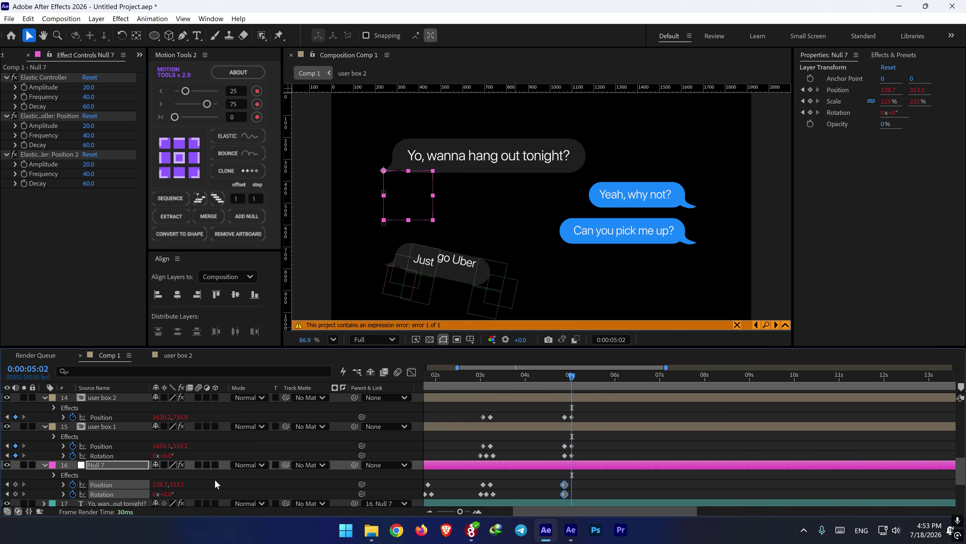
{"action": "left_click", "coordinate": [15, 484]}
{"action": "left_click", "coordinate": [15, 494]}
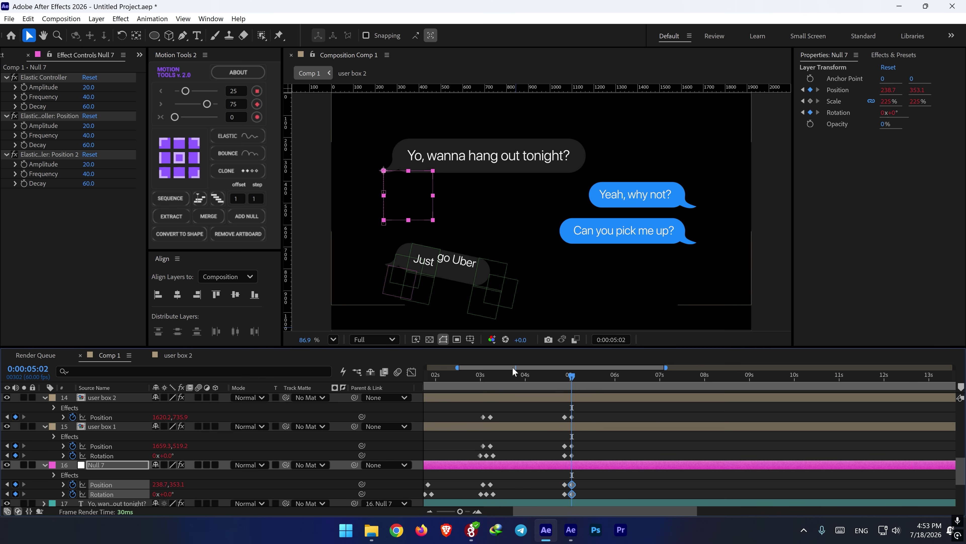
- Keyframe user box 2's rotation from 0° slightly before 0:00:04:52 to -7° at 0:00:04:57
{"action": "left_click", "coordinate": [642, 197]}
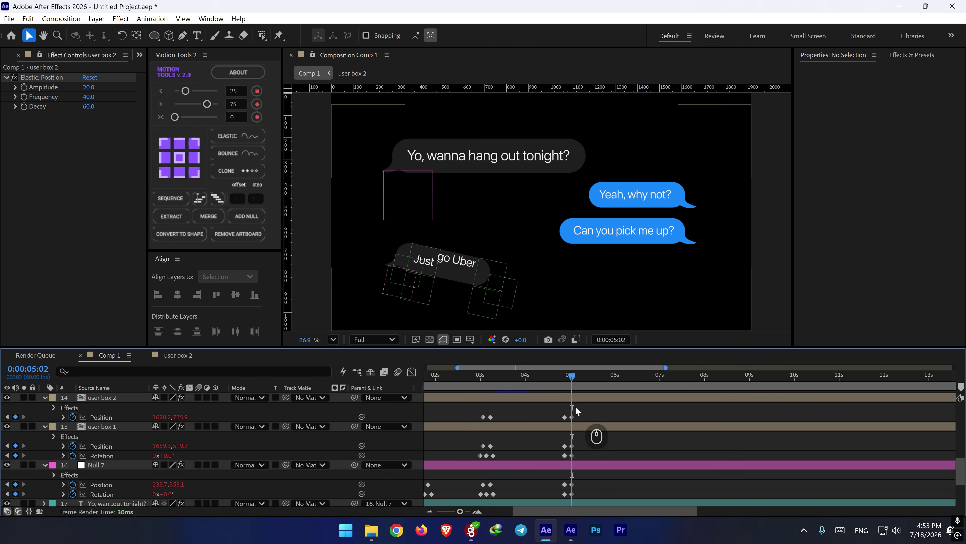
{"action": "left_click", "coordinate": [580, 398]}
{"action": "key", "text": "shift+r"}
{"action": "left_click", "coordinate": [71, 426]}
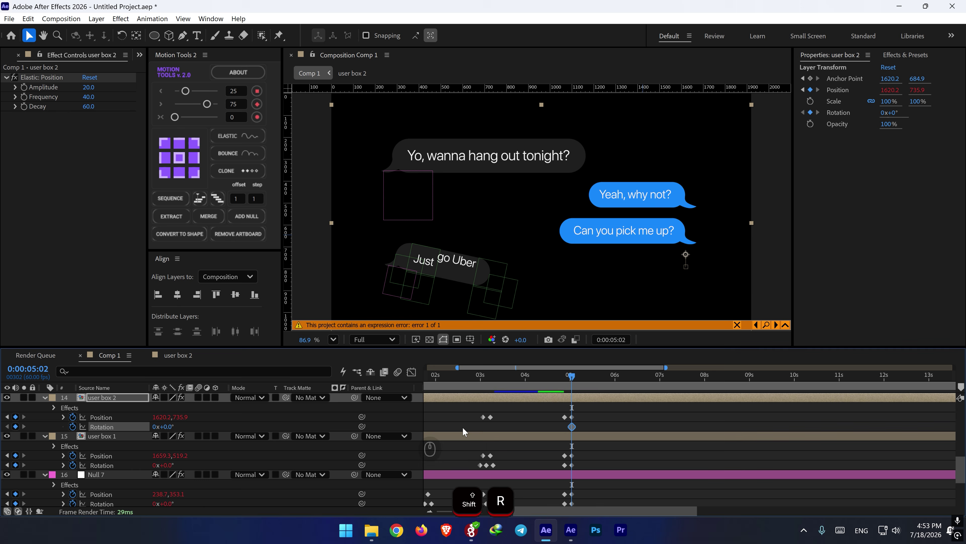
{"action": "scroll", "coordinate": [567, 435], "scroll_direction": "up", "scroll_amount": 3}
{"action": "left_click_drag", "start_coordinate": [573, 427], "coordinate": [555, 427]}
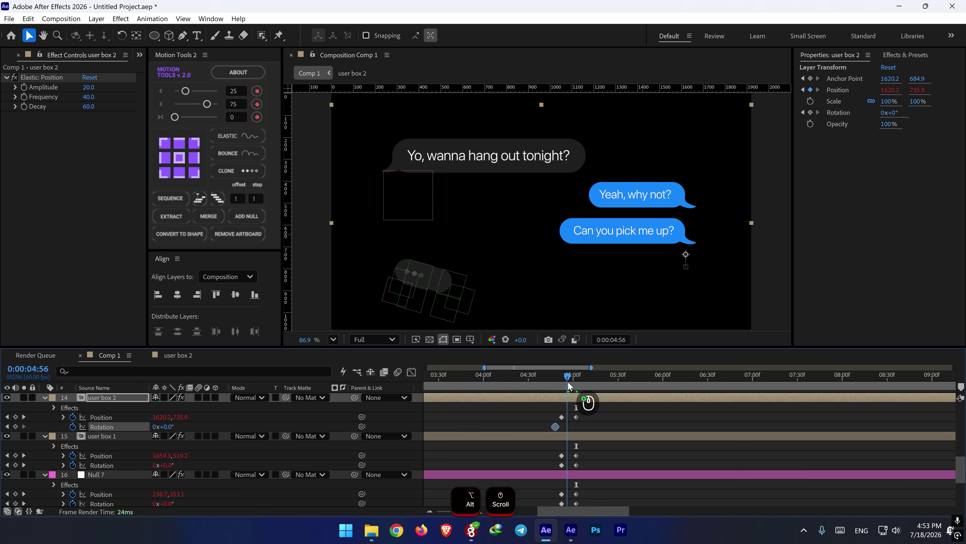
{"action": "left_click", "coordinate": [567, 382]}
{"action": "left_click_drag", "start_coordinate": [173, 427], "coordinate": [171, 427]}
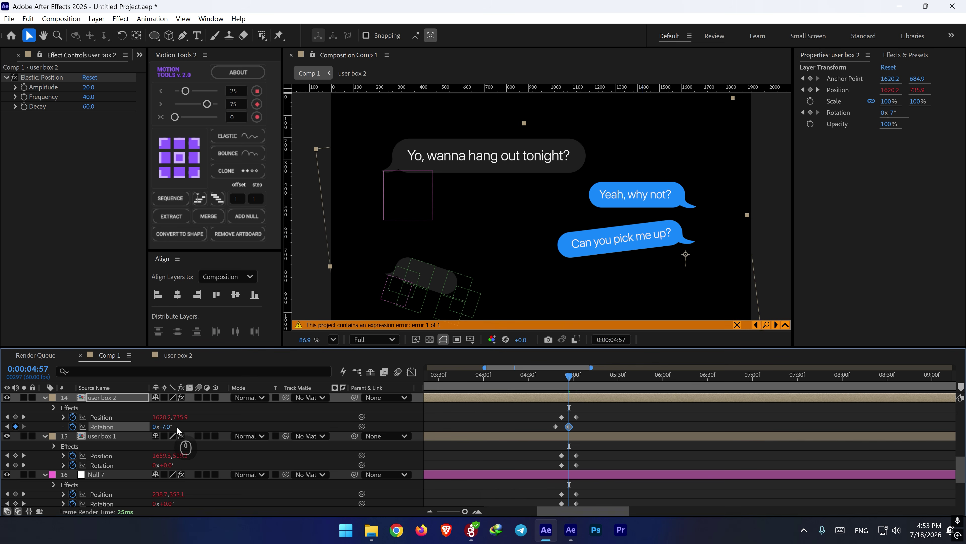
- Copy user box 2's starting 0° rotation keyframe to 0:00:05:07
{"action": "left_click", "coordinate": [584, 383]}
{"action": "left_click", "coordinate": [557, 426]}
{"action": "key", "text": "ctrl+c"}
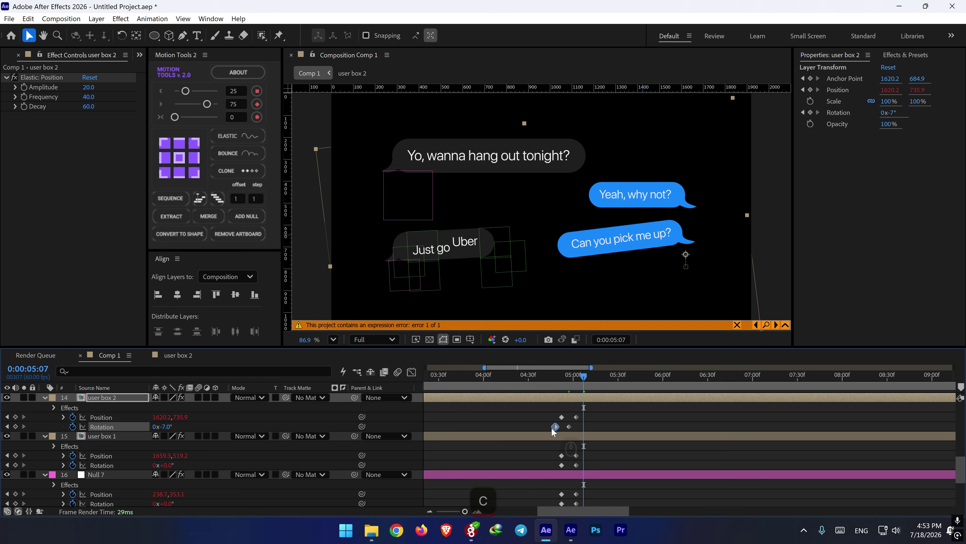
{"action": "key", "text": "ctrl+v"}
- Tilt user box 1 to -5° at 0:00:04:57 and spread its outer rotation keyframes to match user box 2's timing
{"action": "left_click_drag", "start_coordinate": [574, 376], "coordinate": [569, 375]}
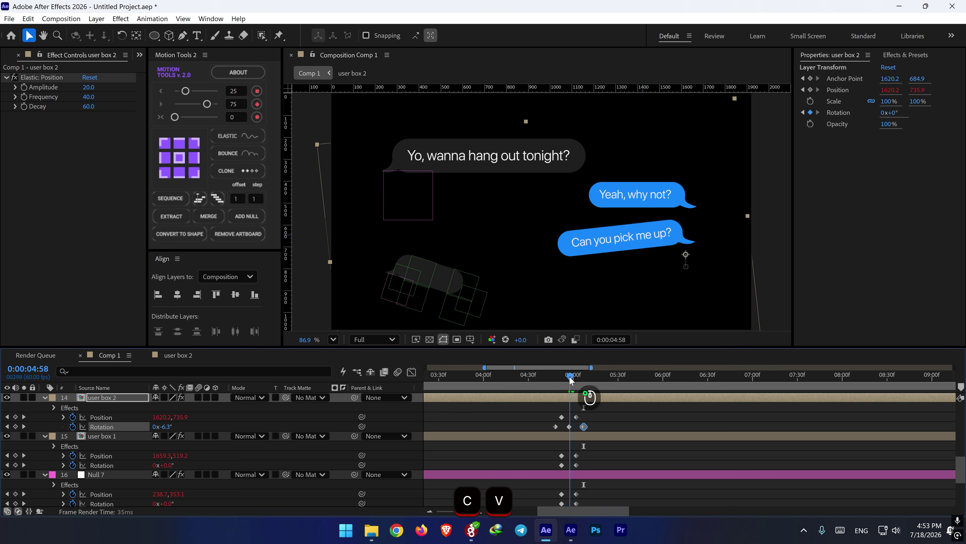
{"action": "left_click_drag", "start_coordinate": [164, 465], "coordinate": [162, 465]}
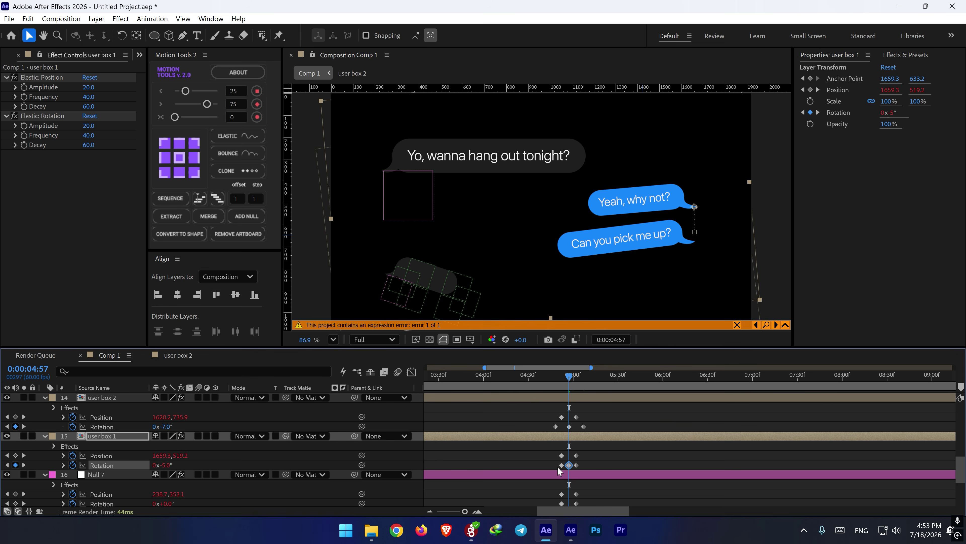
{"action": "left_click_drag", "start_coordinate": [560, 465], "coordinate": [584, 465]}
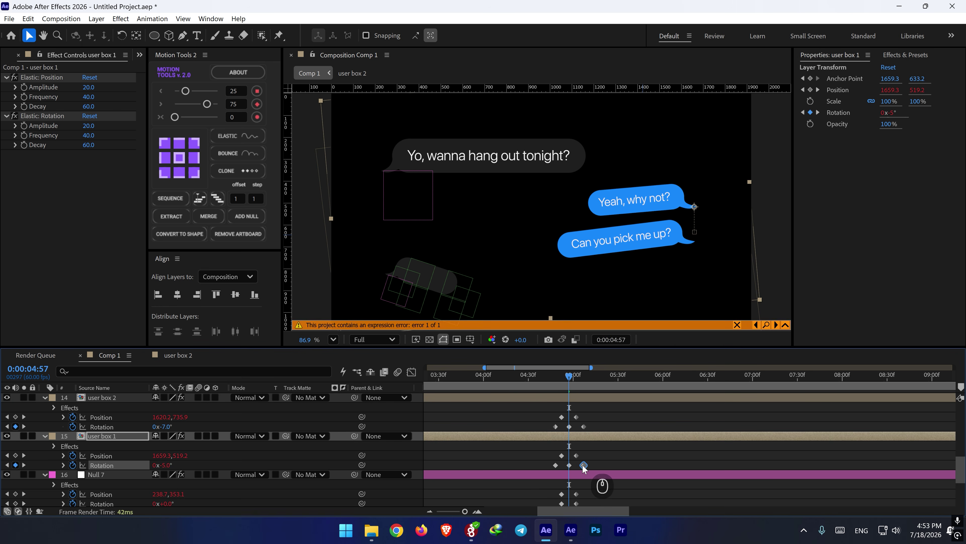
- Rotate Null 7 to 13° at 0:00:04:57 and move its outer rotation keyframes to match the user boxes' timing
{"action": "scroll", "coordinate": [584, 468], "scroll_direction": "down", "scroll_amount": 1}
{"action": "left_click", "coordinate": [173, 472]}
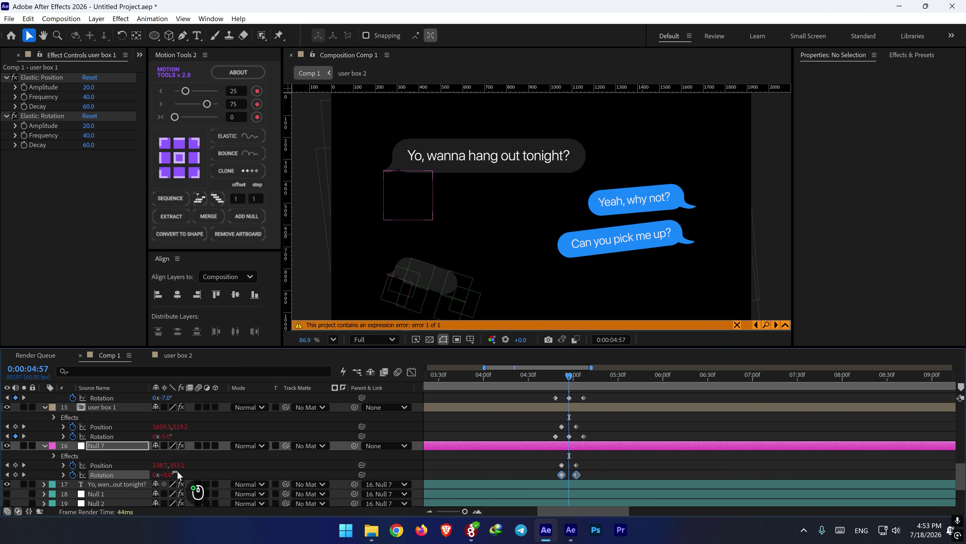
{"action": "left_click_drag", "start_coordinate": [170, 475], "coordinate": [175, 474]}
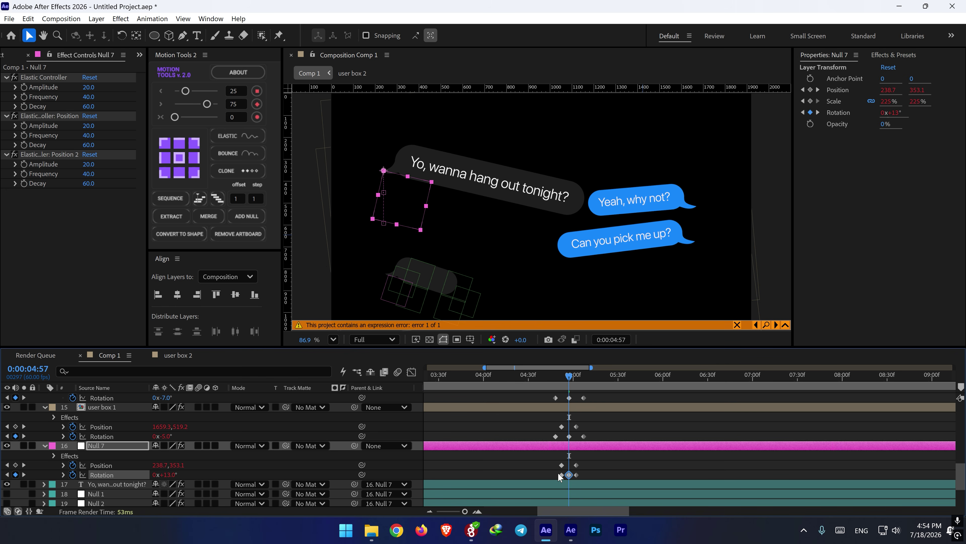
{"action": "left_click_drag", "start_coordinate": [561, 474], "coordinate": [584, 474]}
- Apply Elastic to user box 2's position and rotation keyframes and preview the animation from 0:00:02:41 and again from 0:00:04:20
{"action": "scroll", "coordinate": [548, 386], "scroll_direction": "up", "scroll_amount": 2}
{"action": "left_click_drag", "start_coordinate": [596, 438], "coordinate": [547, 455]}
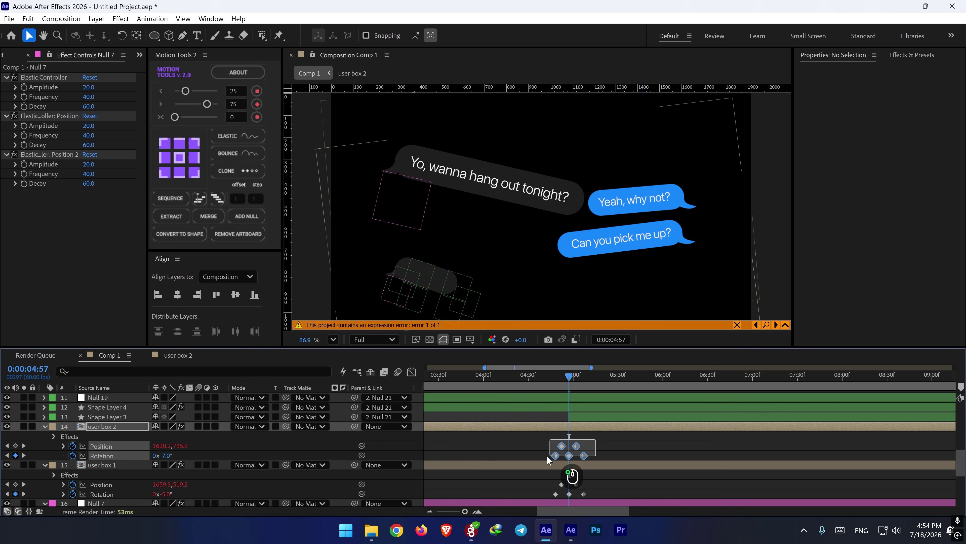
{"action": "left_click", "coordinate": [237, 135]}
{"action": "scroll", "coordinate": [562, 395], "scroll_direction": "down", "scroll_amount": 2, "text": "alt"}
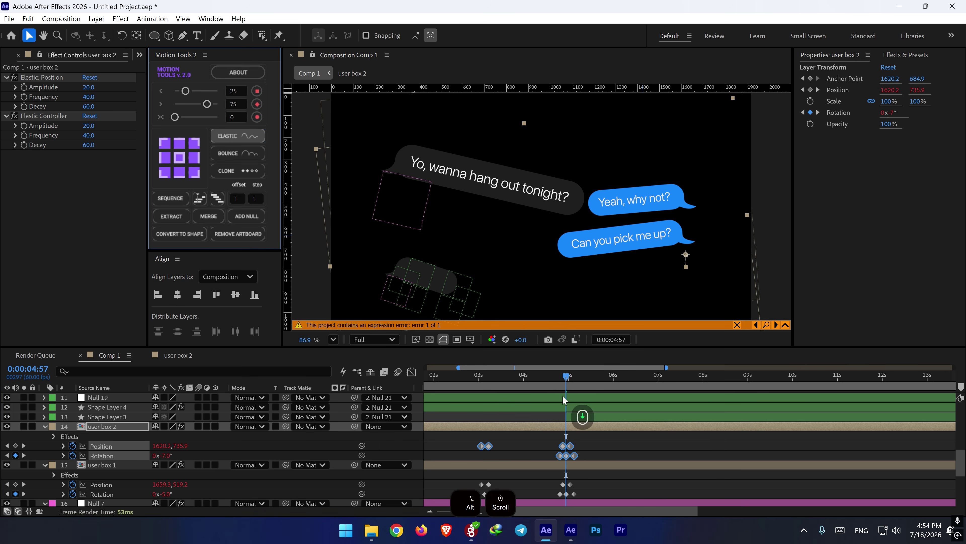
{"action": "left_click_drag", "start_coordinate": [564, 376], "coordinate": [465, 380]}
{"action": "key", "text": "space"}
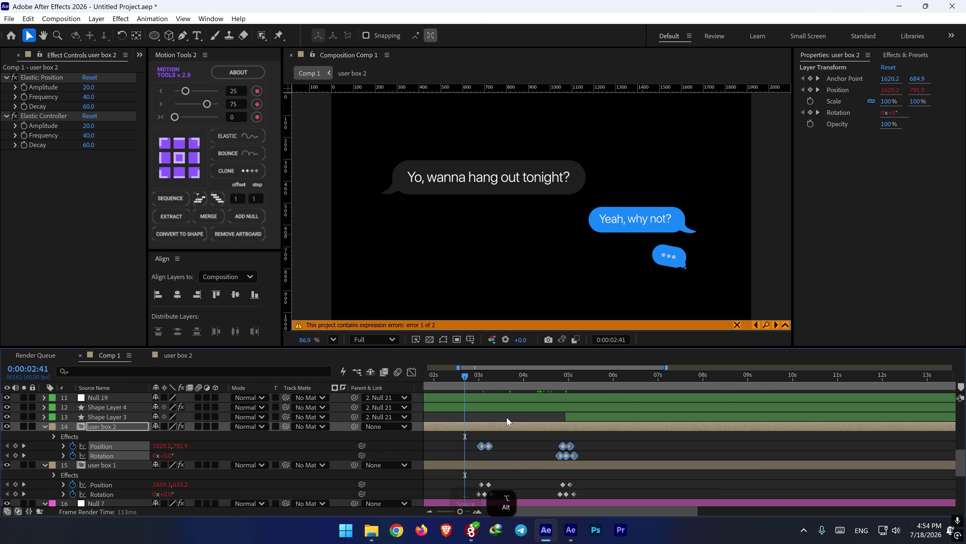
{"action": "scroll", "coordinate": [507, 416], "scroll_direction": "down", "scroll_amount": 2, "text": "alt"}
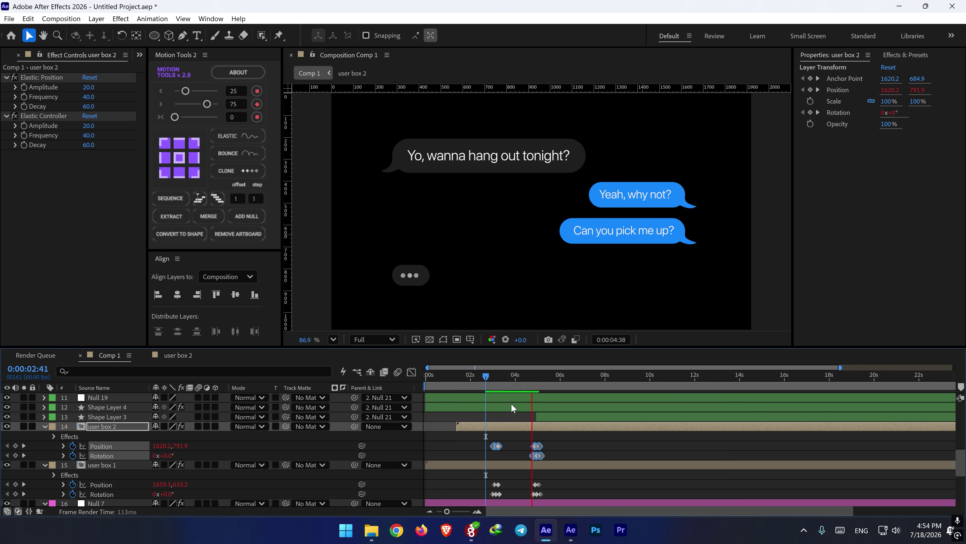
{"action": "left_click", "coordinate": [529, 384]}
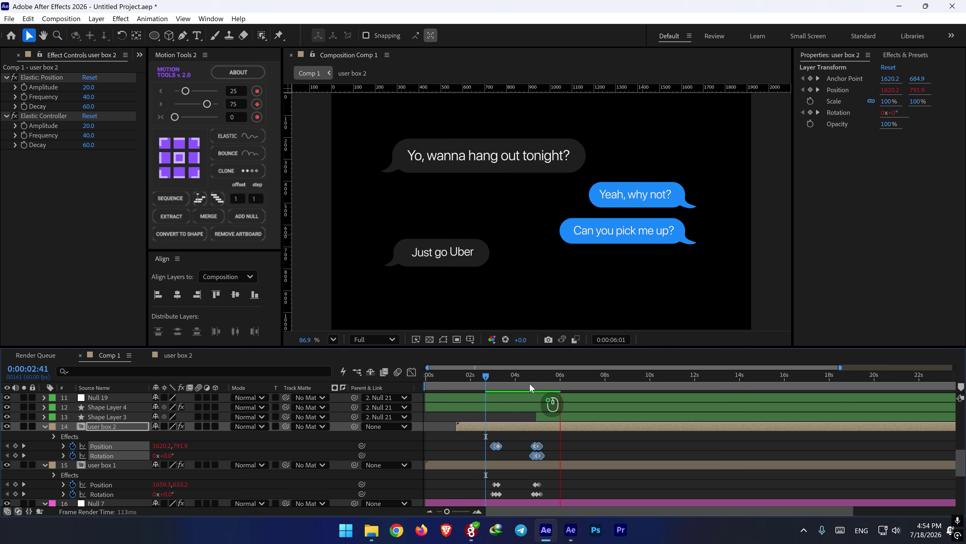
{"action": "left_click_drag", "start_coordinate": [529, 384], "coordinate": [523, 384]}
{"action": "key", "text": "space"}
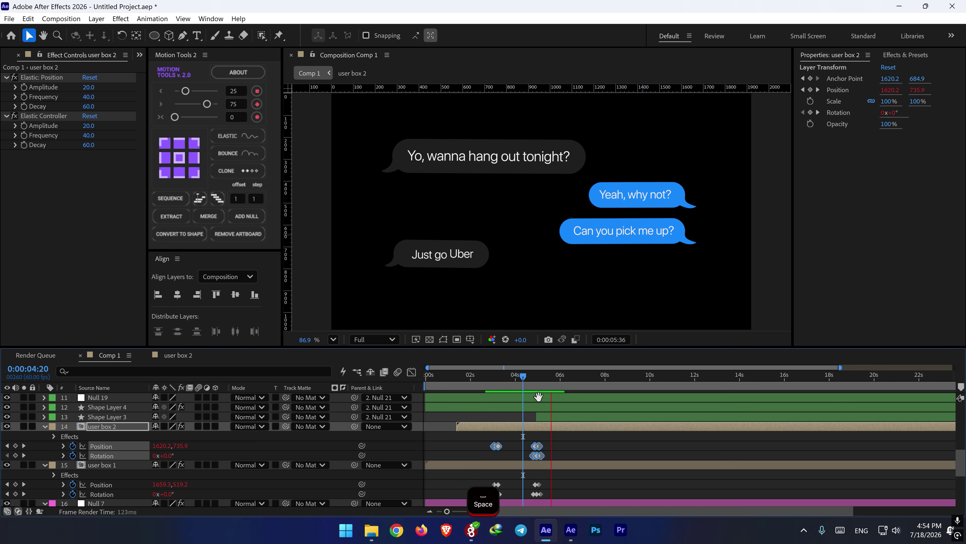
{"action": "key", "text": "space"}
- At 0:00:05:02, raise user box 2, user box 1 and Null 7 together until Null 7 is at Y 289.1, and preview from 0:00:04:47
{"action": "scroll", "coordinate": [542, 427], "scroll_direction": "up", "scroll_amount": 1}
{"action": "left_click", "coordinate": [536, 384], "text": "shift"}
{"action": "left_click", "coordinate": [548, 434]}
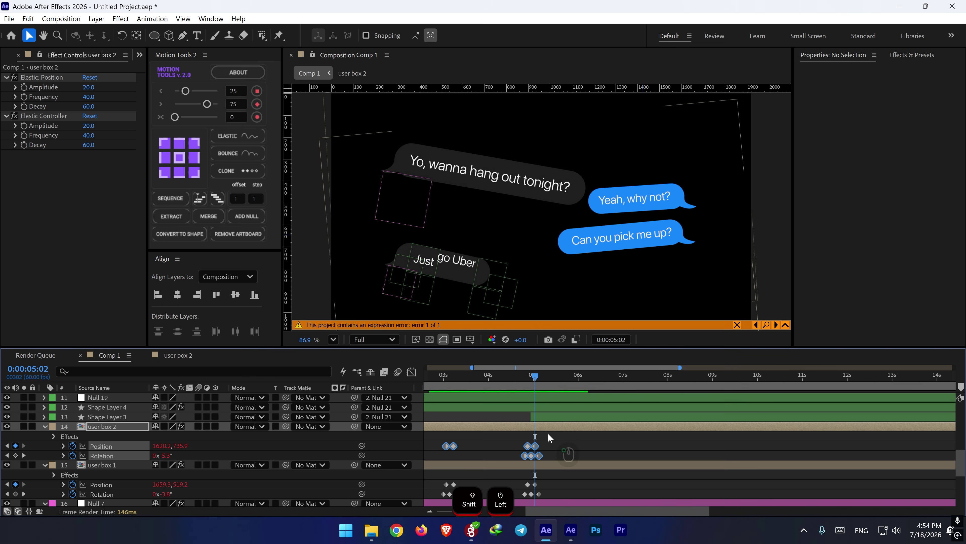
{"action": "left_click_drag", "start_coordinate": [548, 435], "coordinate": [536, 490]}
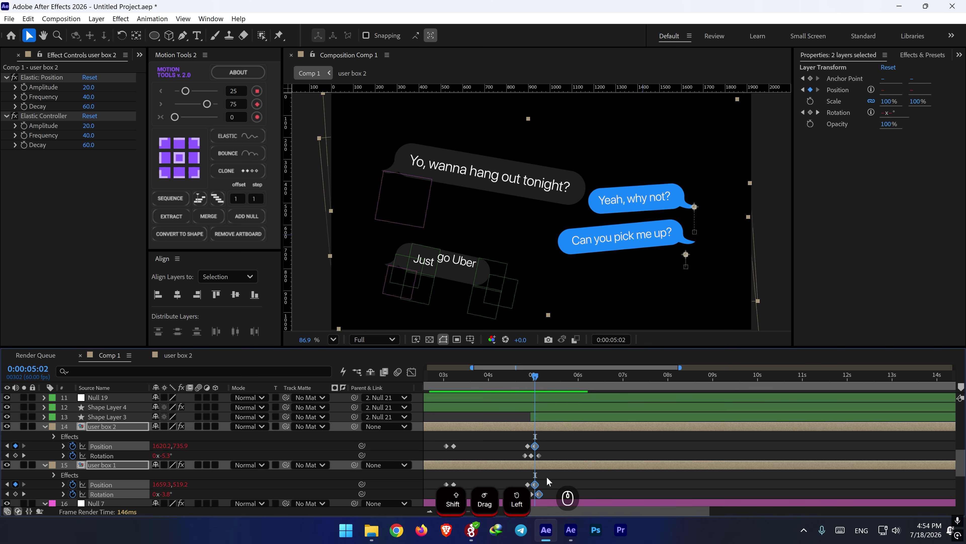
{"action": "left_click_drag", "start_coordinate": [552, 437], "coordinate": [533, 471]}
{"action": "scroll", "coordinate": [545, 479], "scroll_direction": "down", "scroll_amount": 1}
{"action": "scroll", "coordinate": [545, 481], "scroll_direction": "down", "scroll_amount": 1}
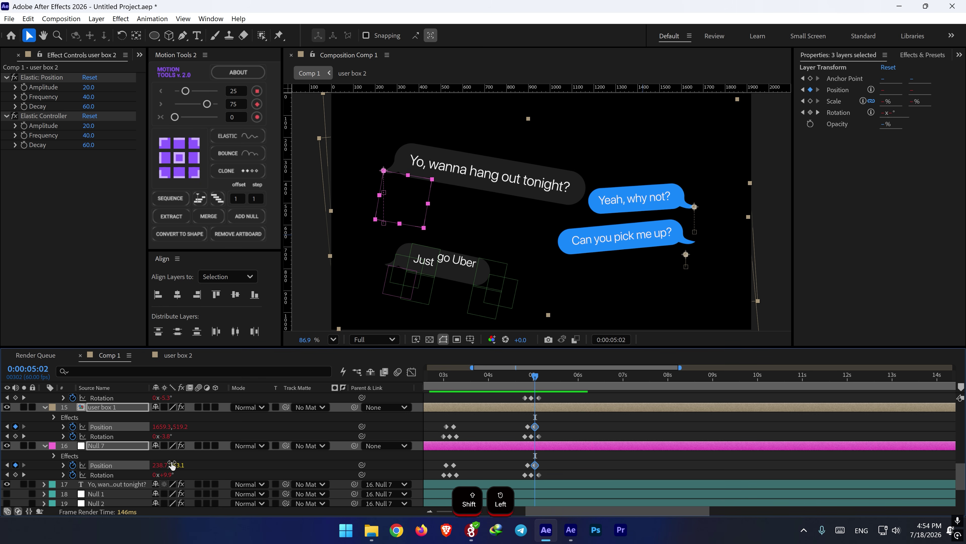
{"action": "left_click_drag", "start_coordinate": [179, 466], "coordinate": [154, 461]}
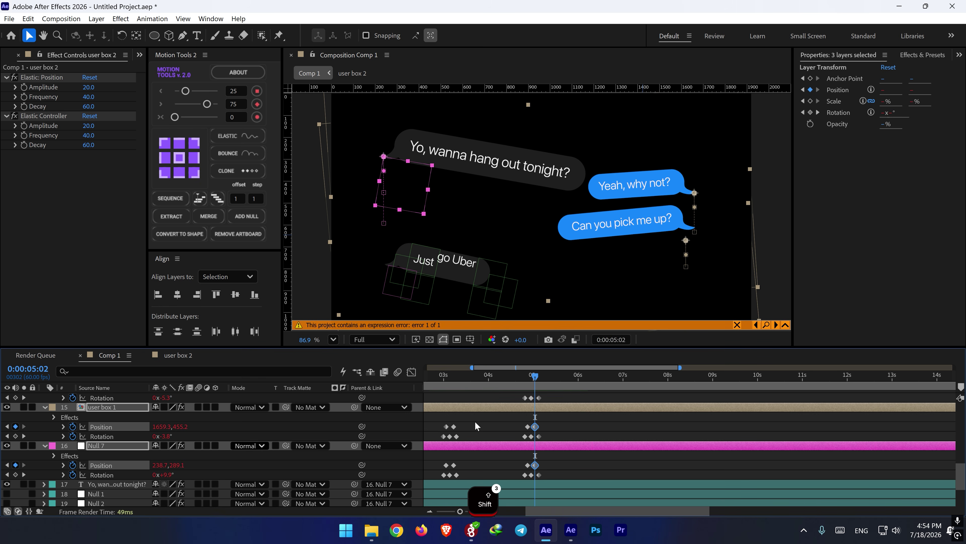
{"action": "left_click", "coordinate": [524, 379]}
{"action": "key", "text": "space"}
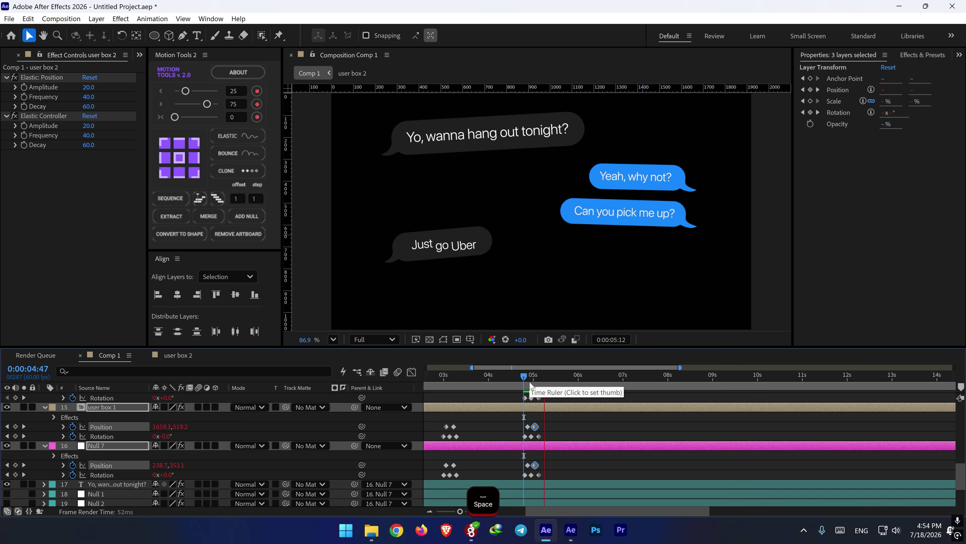
- Preview from 0:00:04:45 and, at 0:00:05:02, raise user box 2, user box 1 and Null 7 together until Null 7 is at Y 242
{"action": "left_click", "coordinate": [522, 379]}
{"action": "key", "text": "space"}
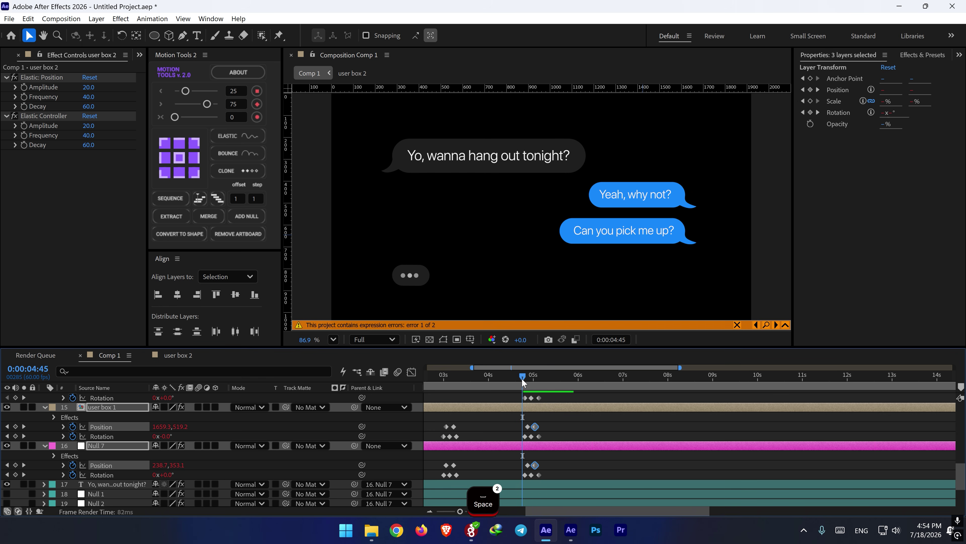
{"action": "left_click", "coordinate": [534, 379], "text": "shift"}
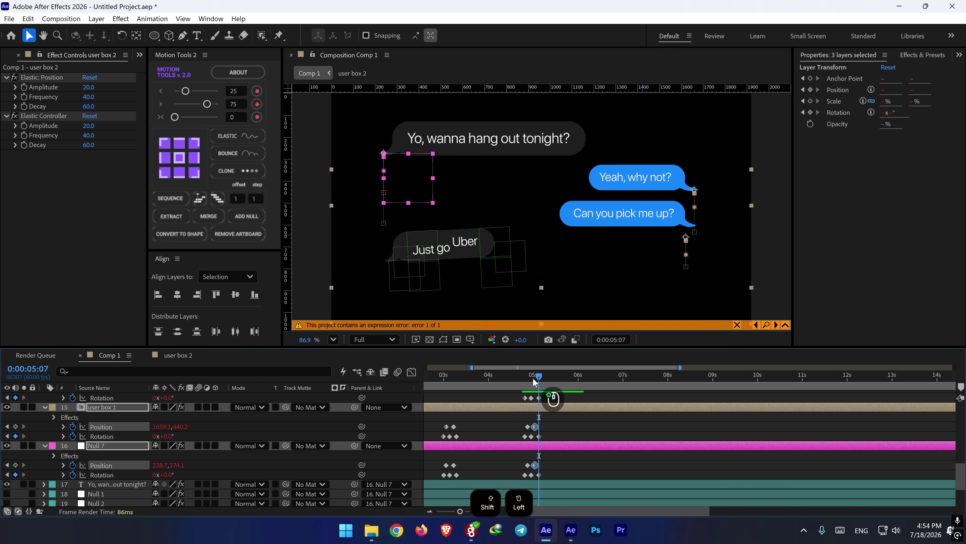
{"action": "left_click_drag", "start_coordinate": [533, 378], "coordinate": [535, 378]}
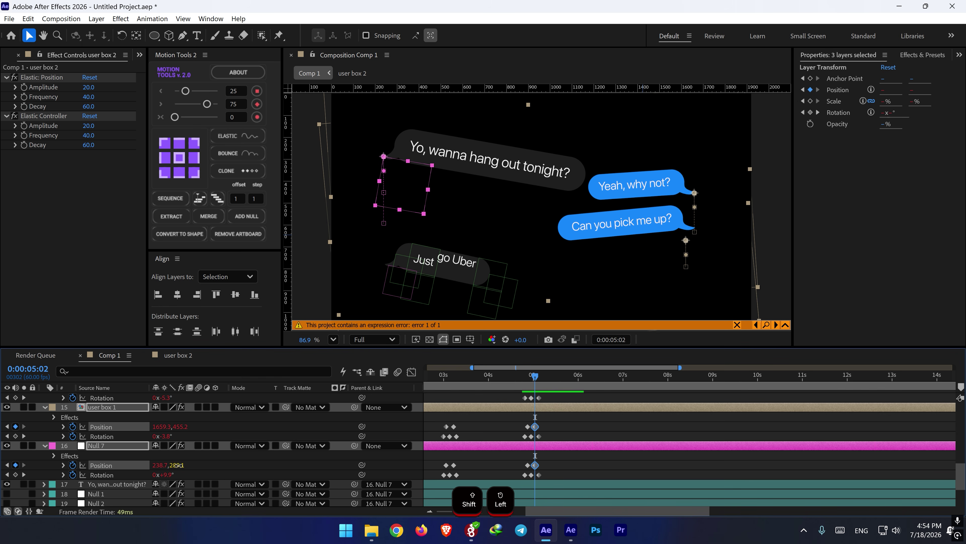
{"action": "left_click_drag", "start_coordinate": [178, 465], "coordinate": [161, 458]}
- Raise Null 21 to Y 718.5 at 0:00:05:02 and preview the animation from 0:00:04:51
{"action": "scroll", "coordinate": [539, 423], "scroll_direction": "up", "scroll_amount": 3}
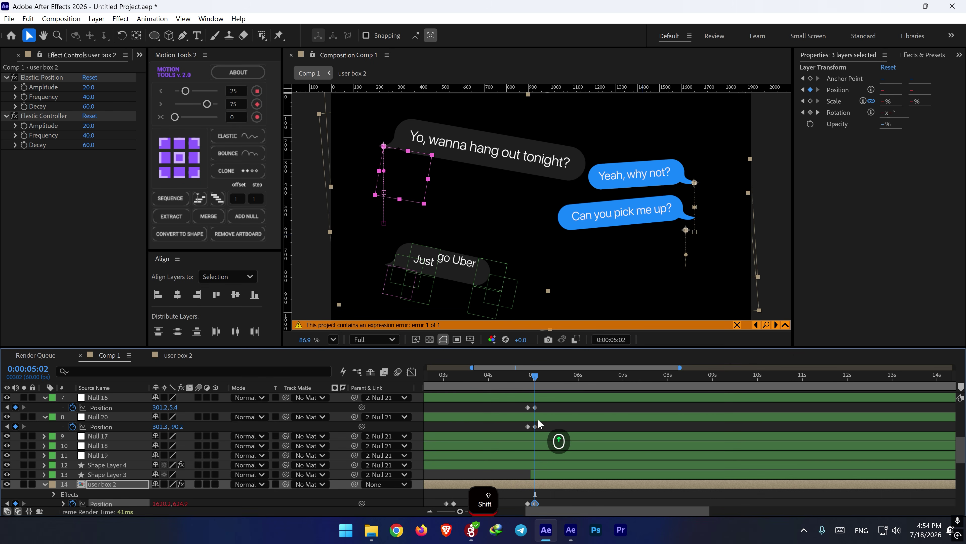
{"action": "scroll", "coordinate": [539, 423], "scroll_direction": "up", "scroll_amount": 5}
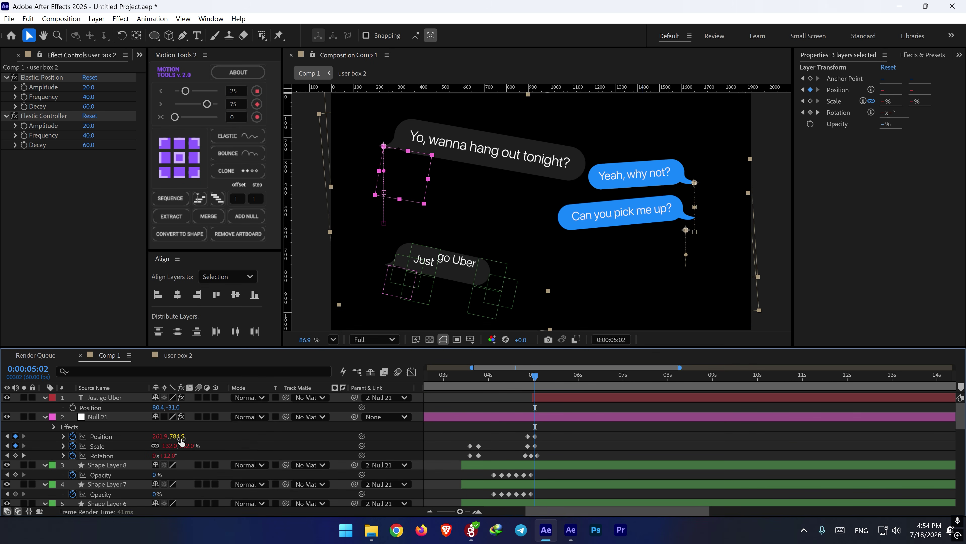
{"action": "left_click_drag", "start_coordinate": [178, 438], "coordinate": [153, 433]}
{"action": "left_click", "coordinate": [527, 378]}
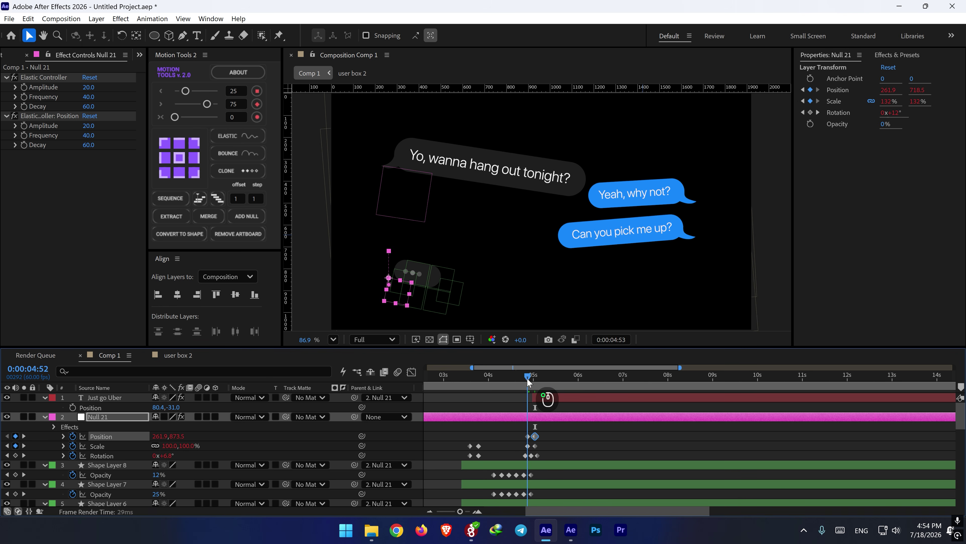
{"action": "key", "text": "space"}
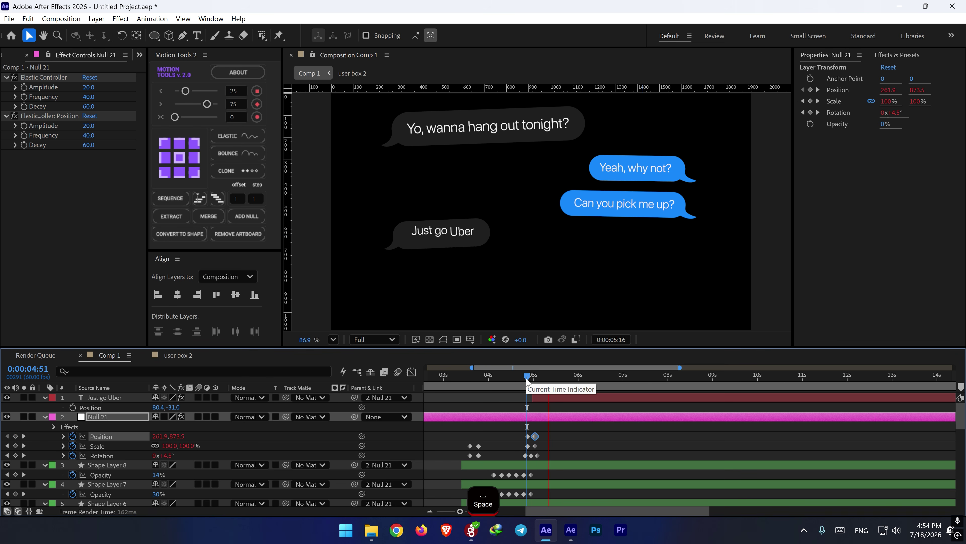
- Play the whole conversation from the start, and replay it from 0:00:03:44 and 0:00:04:31 to check the bubble motion
{"action": "left_click_drag", "start_coordinate": [539, 378], "coordinate": [368, 385]}
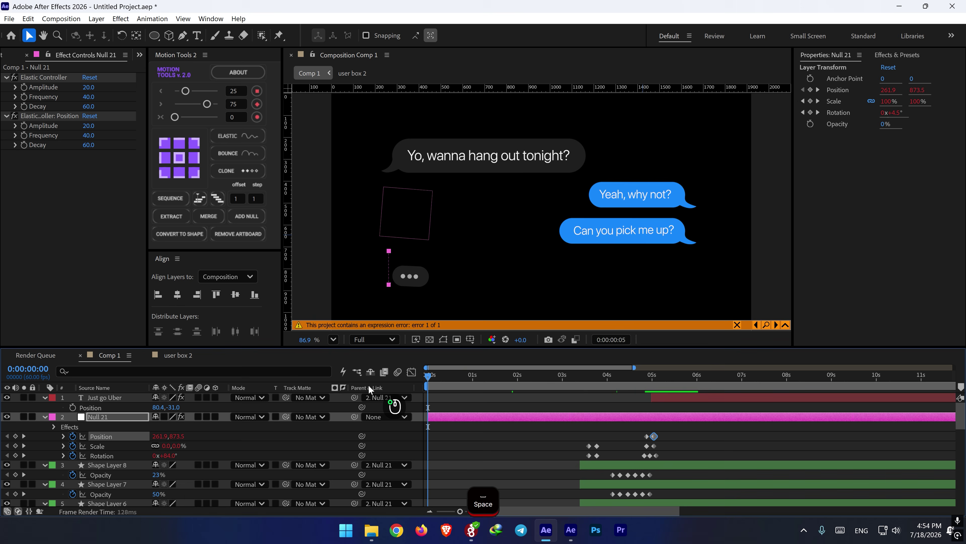
{"action": "key", "text": "space"}
{"action": "scroll", "coordinate": [485, 405], "scroll_direction": "down", "scroll_amount": 2}
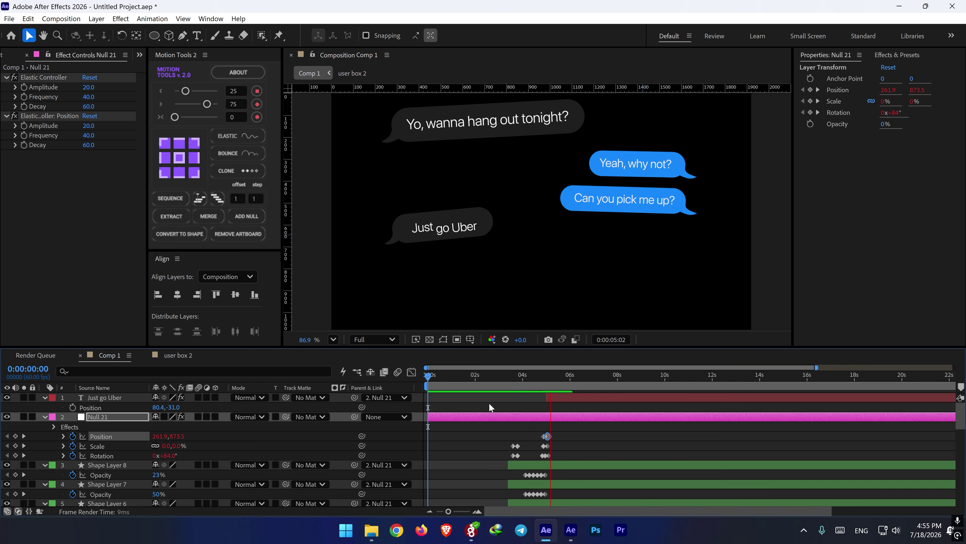
{"action": "left_click", "coordinate": [505, 378]}
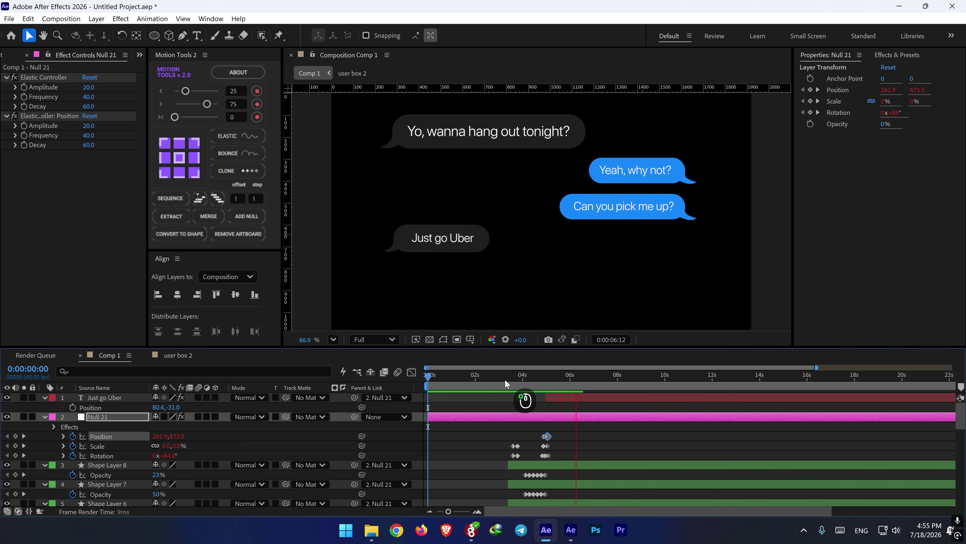
{"action": "left_click", "coordinate": [515, 375]}
{"action": "key", "text": "space"}
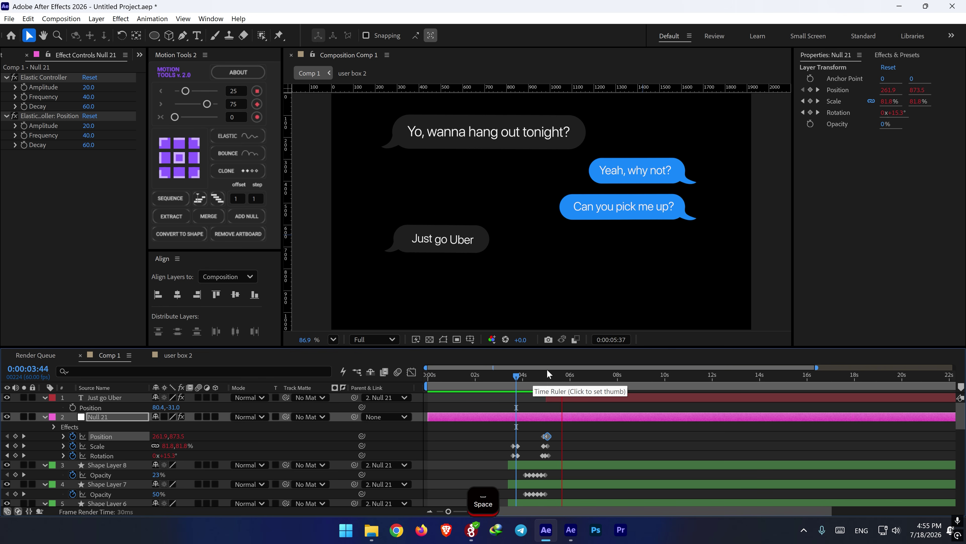
{"action": "key", "text": "space"}
{"action": "left_click", "coordinate": [536, 376]}
{"action": "key", "text": "space"}
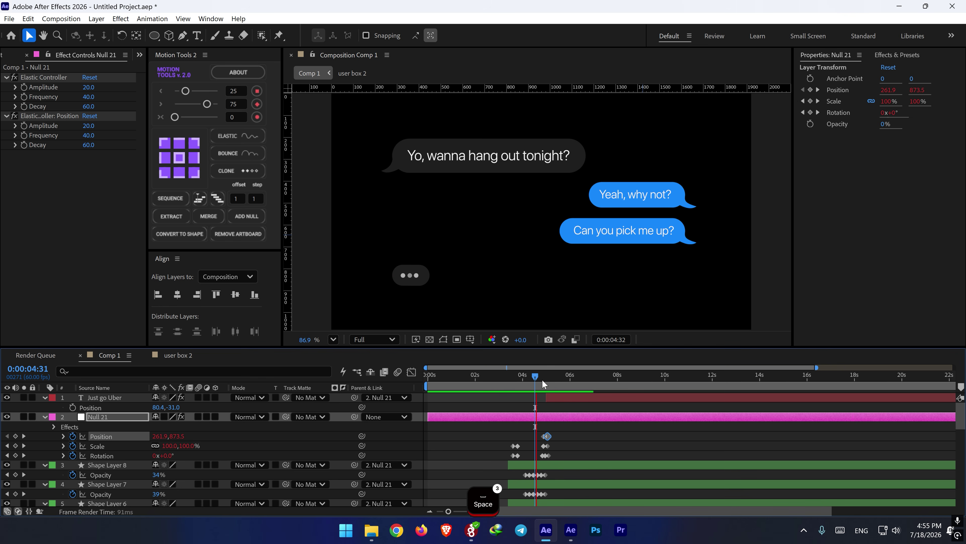
{"action": "key", "text": "space"}
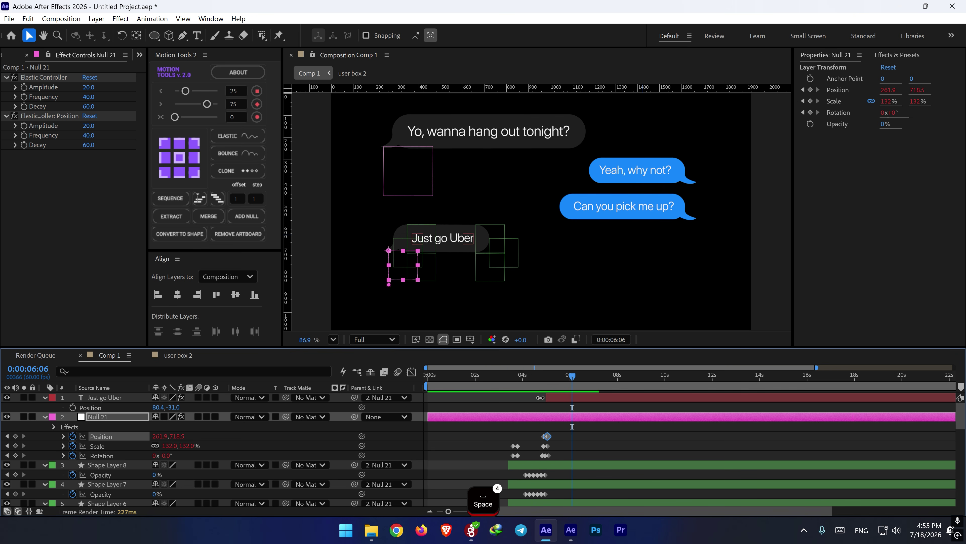
- At 0:00:04:57, tilt user box 2 to -16° and user box 1 to -18°, and preview from 0:00:04:43 and 0:00:04:46
{"action": "scroll", "coordinate": [549, 447], "scroll_direction": "down", "scroll_amount": 3}
{"action": "scroll", "coordinate": [549, 446], "scroll_direction": "down", "scroll_amount": 5}
{"action": "scroll", "coordinate": [548, 445], "scroll_direction": "up", "scroll_amount": 4}
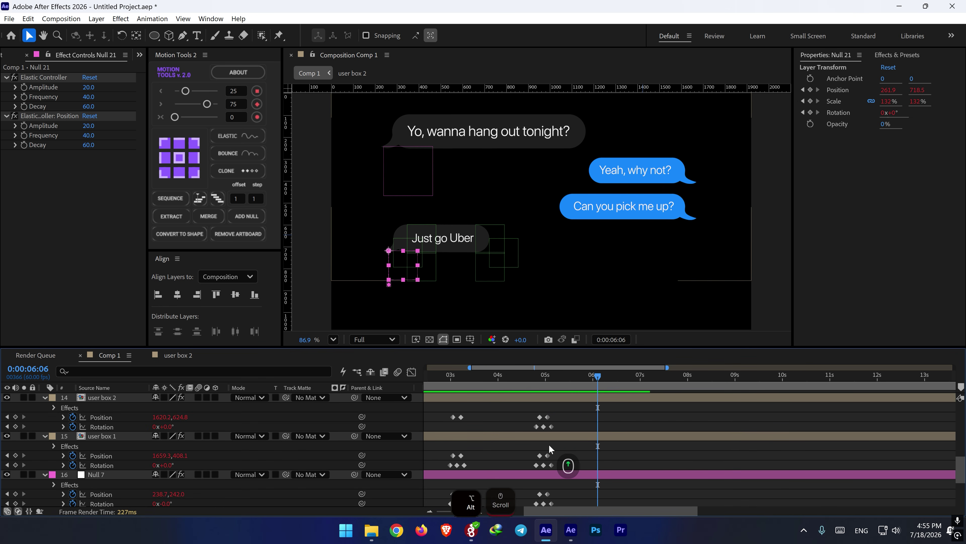
{"action": "left_click", "coordinate": [536, 380], "text": "shift"}
{"action": "left_click_drag", "start_coordinate": [165, 427], "coordinate": [160, 426]}
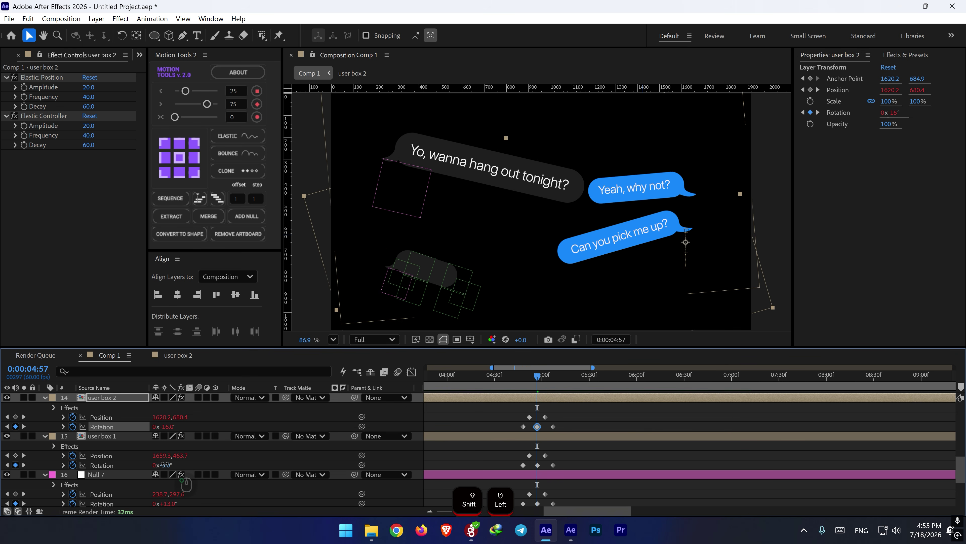
{"action": "left_click_drag", "start_coordinate": [166, 465], "coordinate": [158, 464]}
{"action": "scroll", "coordinate": [455, 441], "scroll_direction": "down", "scroll_amount": 1}
{"action": "left_click", "coordinate": [524, 407]}
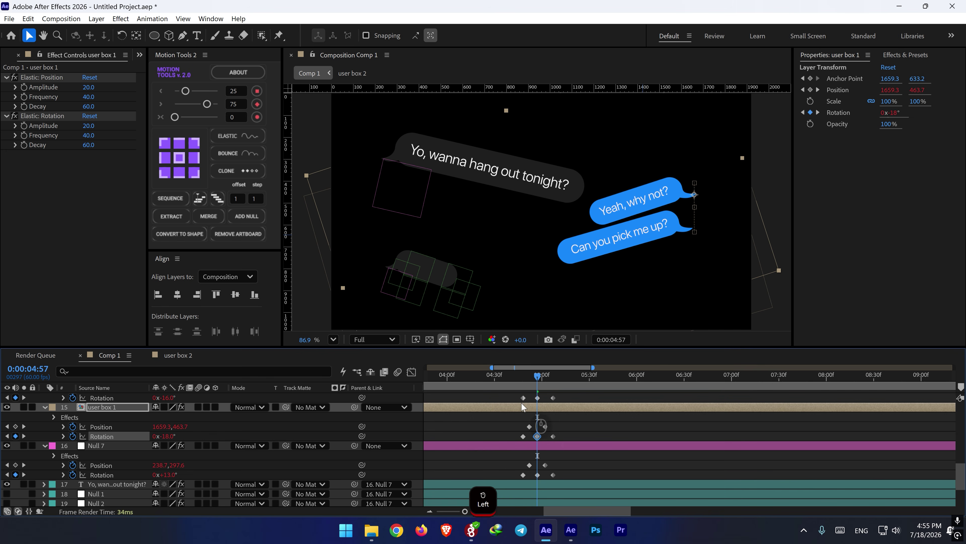
{"action": "left_click_drag", "start_coordinate": [520, 380], "coordinate": [514, 383]}
{"action": "key", "text": "space"}
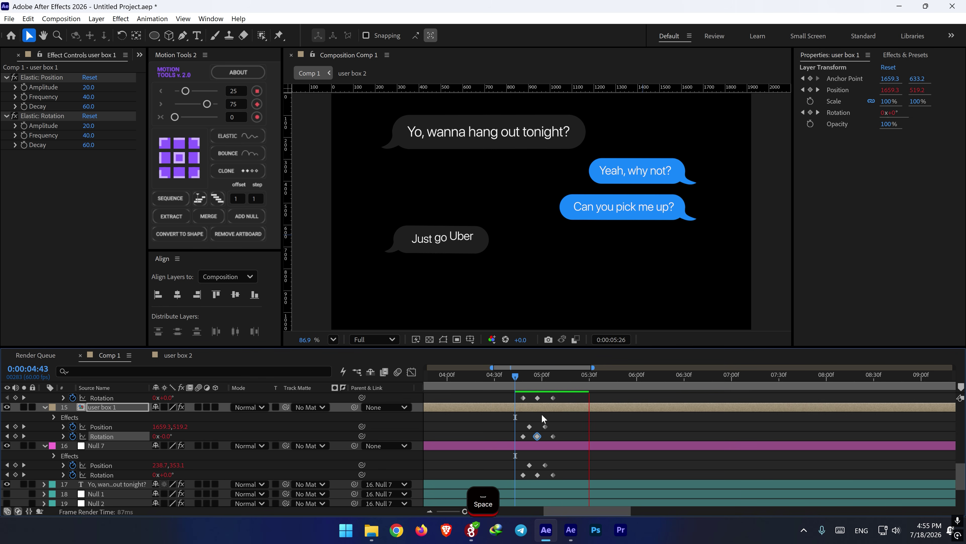
{"action": "left_click_drag", "start_coordinate": [525, 379], "coordinate": [519, 383]}
{"action": "key", "text": "space"}
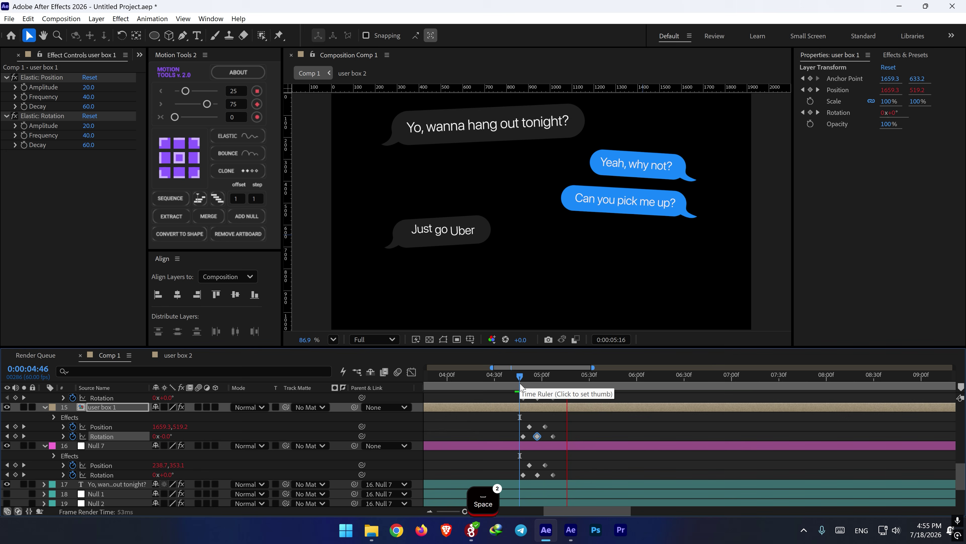
- Apply Elastic to the position keyframes of Null 15, Null 16 and Null 20, and preview from 0:00:04:44
{"action": "scroll", "coordinate": [537, 405], "scroll_direction": "up", "scroll_amount": 3}
{"action": "scroll", "coordinate": [537, 406], "scroll_direction": "up", "scroll_amount": 3}
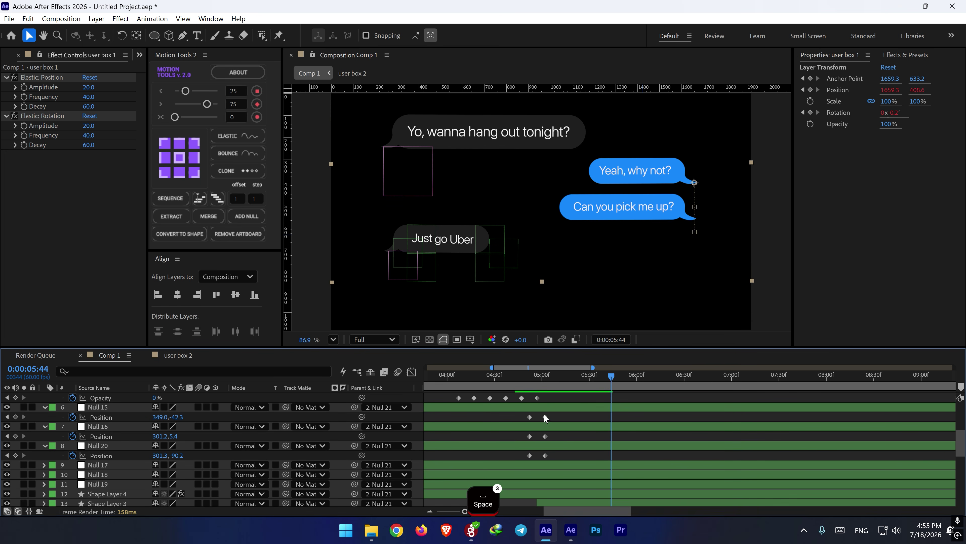
{"action": "left_click_drag", "start_coordinate": [562, 418], "coordinate": [491, 457]}
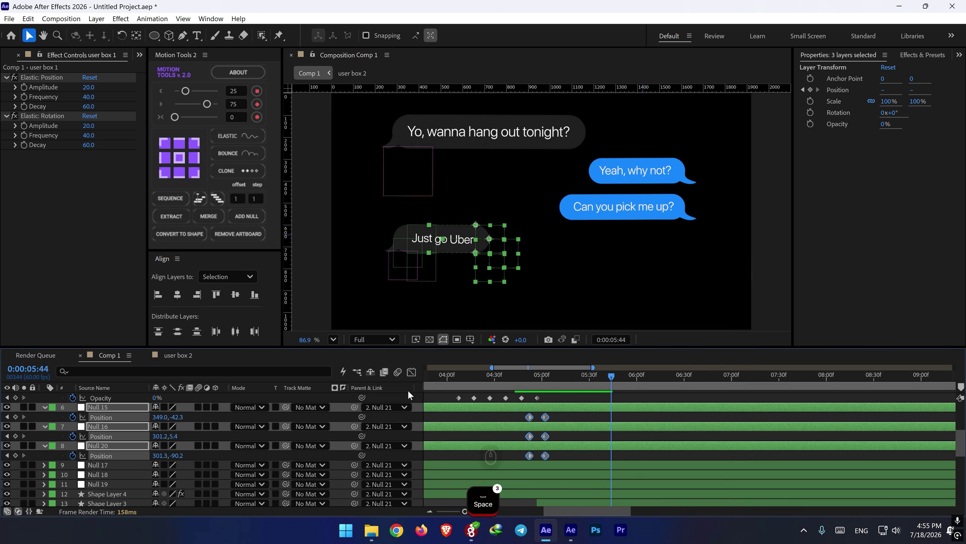
{"action": "left_click", "coordinate": [242, 139]}
{"action": "key", "text": "space"}
{"action": "left_click_drag", "start_coordinate": [526, 378], "coordinate": [517, 375]}
{"action": "key", "text": "space"}
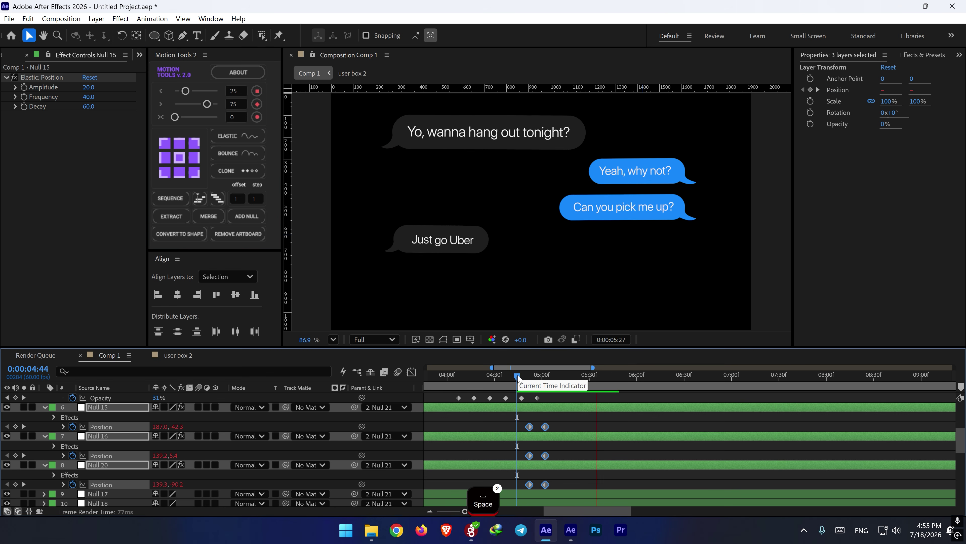
{"action": "key", "text": "space"}
- Select the null layers from Null 15 down to Null 19 and turn off their visibility
{"action": "scroll", "coordinate": [246, 419], "scroll_direction": "up", "scroll_amount": 3}
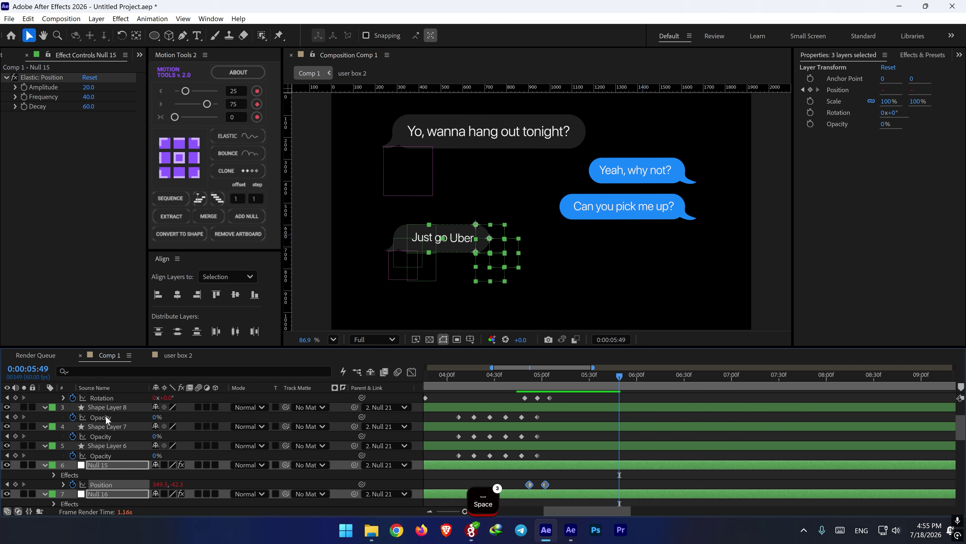
{"action": "scroll", "coordinate": [528, 418], "scroll_direction": "up", "scroll_amount": 3}
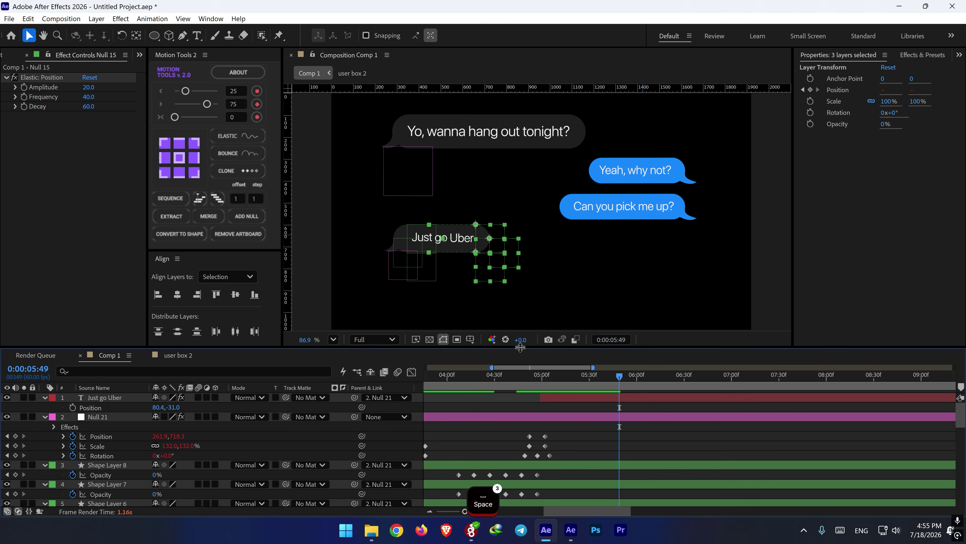
{"action": "left_click_drag", "start_coordinate": [520, 346], "coordinate": [522, 277]}
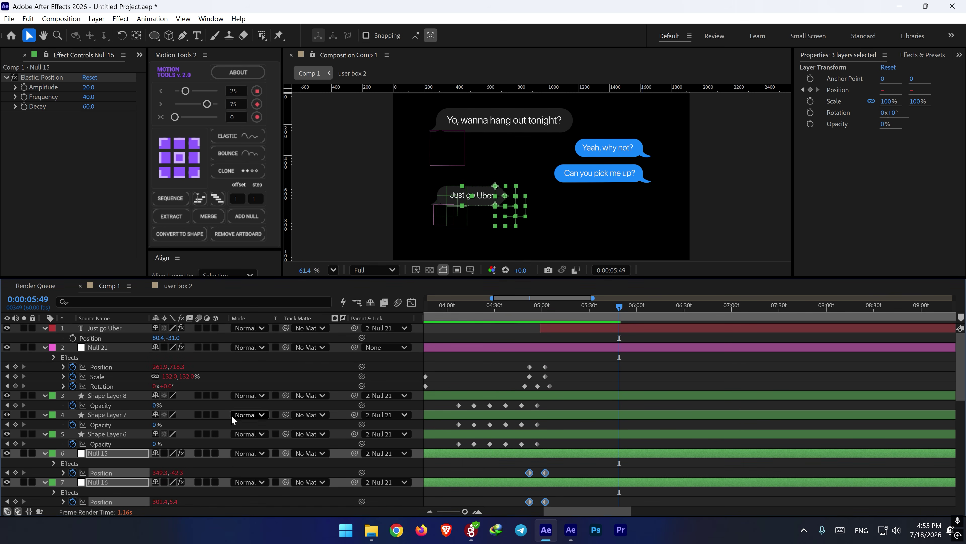
{"action": "left_click", "coordinate": [89, 397]}
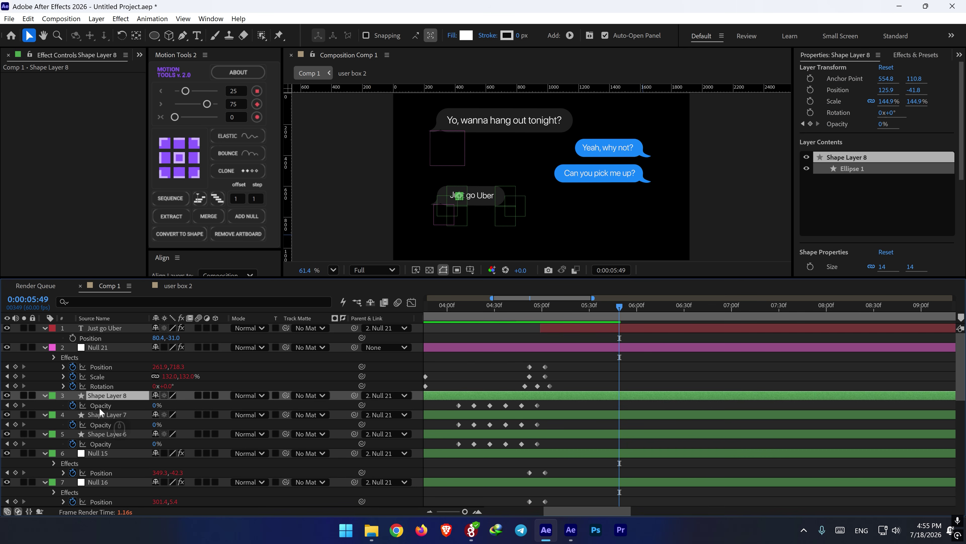
{"action": "left_click", "coordinate": [101, 453]}
{"action": "scroll", "coordinate": [101, 465], "scroll_direction": "down", "scroll_amount": 3}
{"action": "left_click", "coordinate": [98, 473], "text": "shift"}
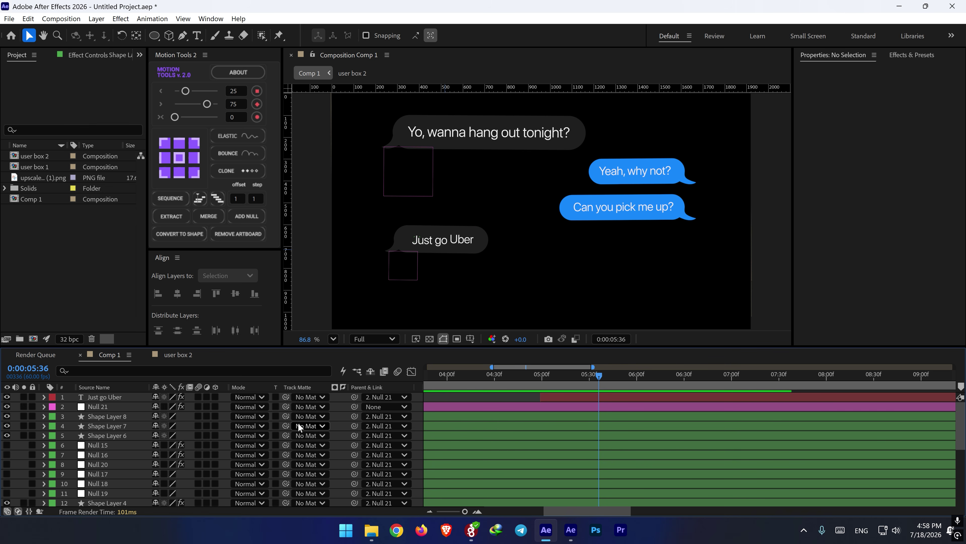
{"action": "key", "text": "Delete"}
- Pre-compose the layers from Just go Uber down to Shape Layer 3 as "uber box 2" and preview from 0:00:04:58
{"action": "left_click", "coordinate": [566, 397]}
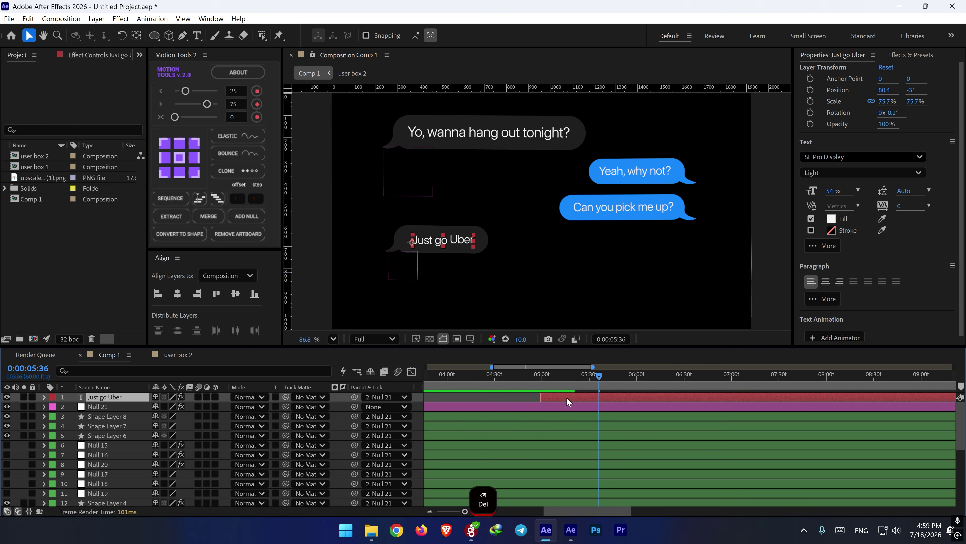
{"action": "scroll", "coordinate": [562, 398], "scroll_direction": "down", "scroll_amount": 3}
{"action": "left_click", "coordinate": [559, 458], "text": "shift"}
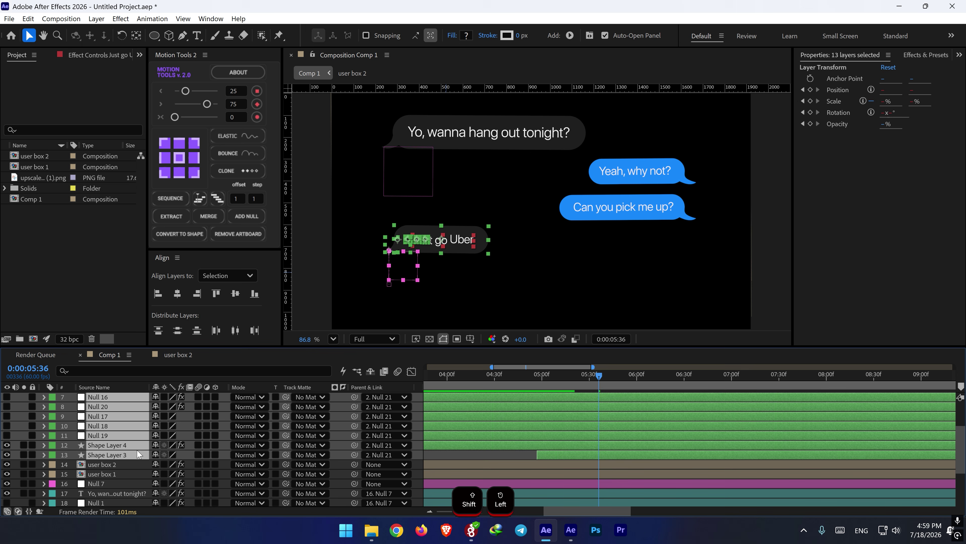
{"action": "right_click", "coordinate": [118, 458]}
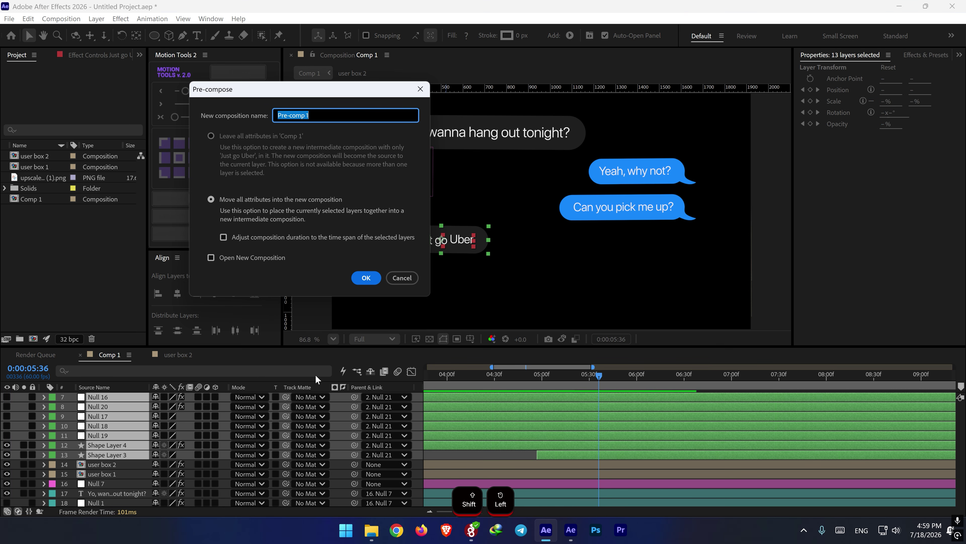
{"action": "type", "text": "uber "}
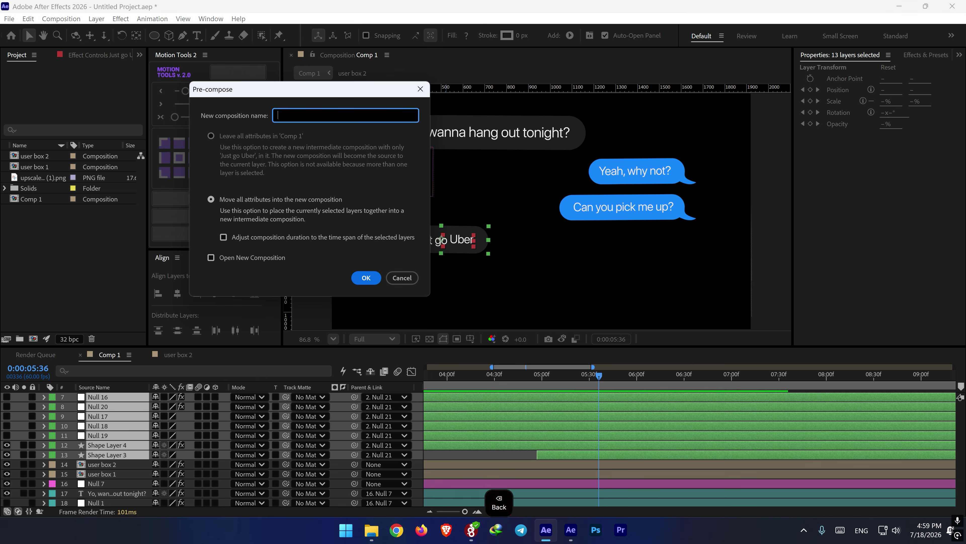
{"action": "type", "text": "1"}
{"action": "key", "text": "BackSpace"}
{"action": "type", "text": "box 2"}
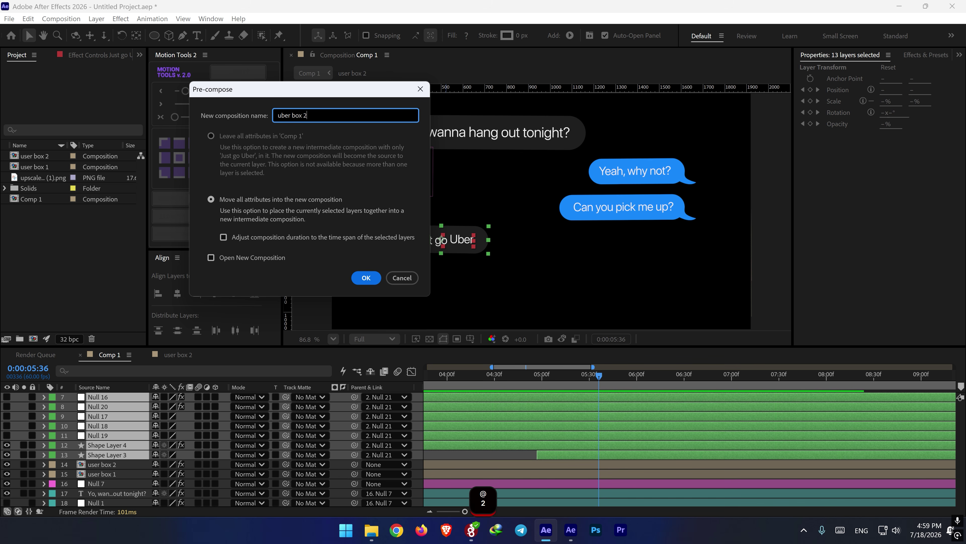
{"action": "key", "text": "Return"}
{"action": "left_click_drag", "start_coordinate": [555, 376], "coordinate": [539, 378]}
{"action": "key", "text": "space"}
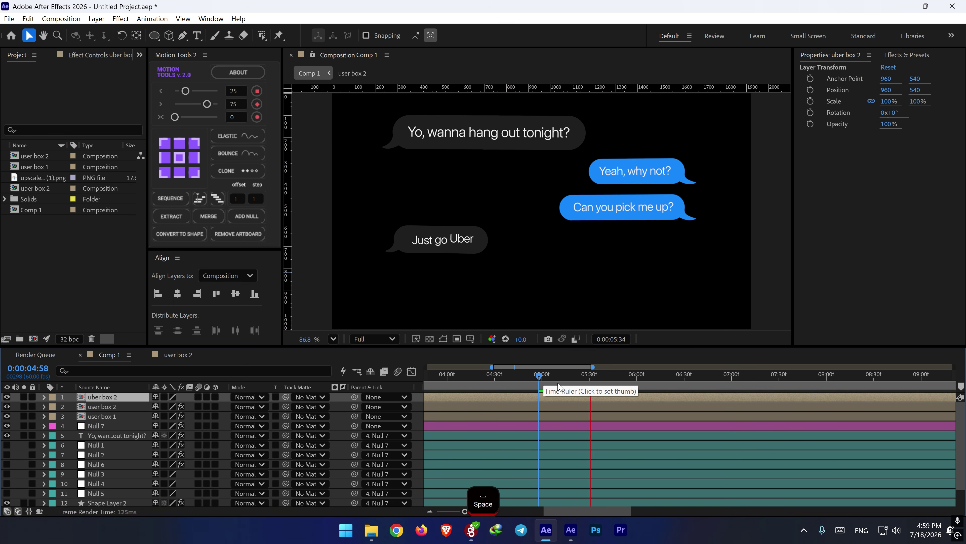
{"action": "key", "text": "space"}
- Move the anchor point of uber box 2 to the centre of the "Just go Uber" bubble, at about 494, 664
{"action": "left_click", "coordinate": [599, 379]}
{"action": "left_click_drag", "start_coordinate": [599, 380], "coordinate": [635, 375]}
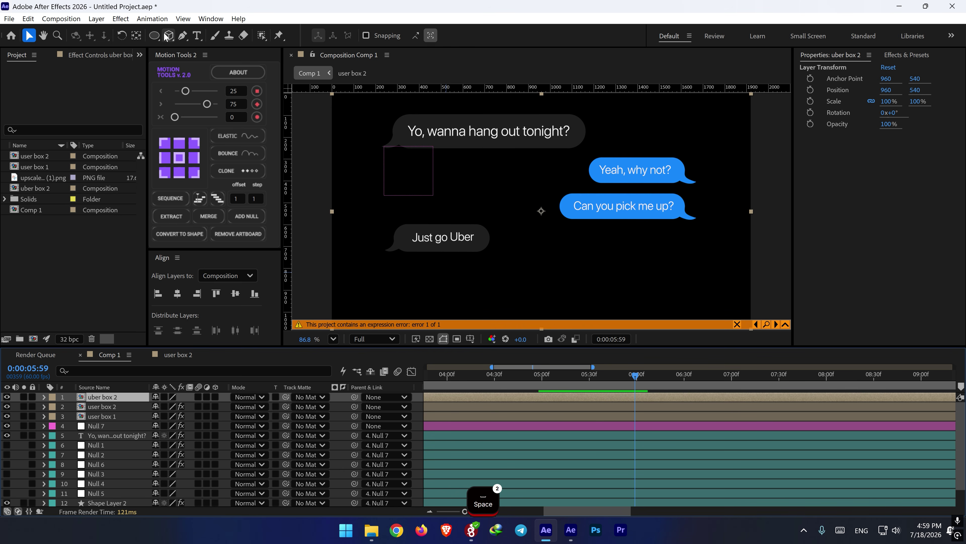
{"action": "left_click", "coordinate": [136, 35]}
{"action": "left_click_drag", "start_coordinate": [542, 211], "coordinate": [441, 239]}
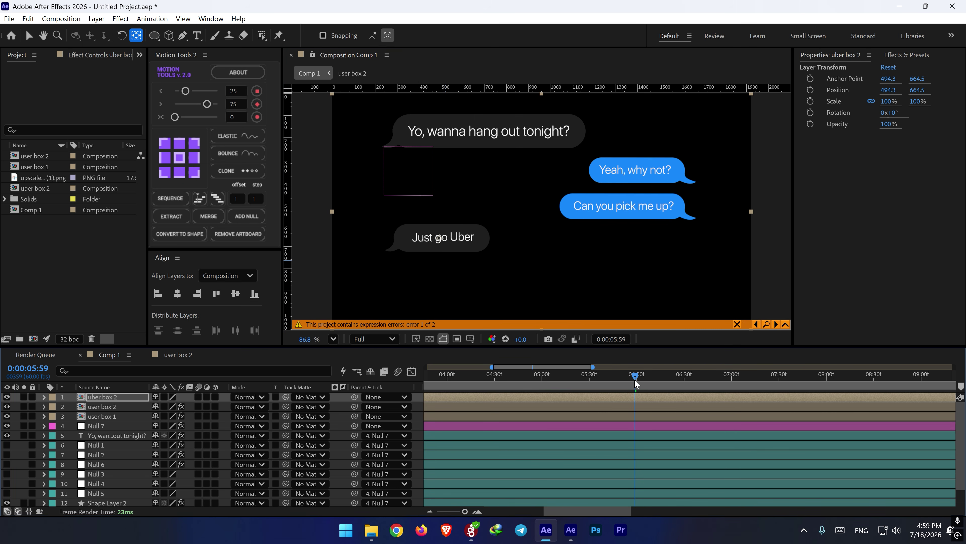
- Add a 100% scale keyframe to uber box 2 at 0:00:06:02
{"action": "mouse_move", "coordinate": [633, 380]}
{"action": "left_mouse_down"}
{"action": "mouse_move", "coordinate": [583, 380]}
{"action": "mouse_move", "coordinate": [640, 378]}
{"action": "left_mouse_up"}
{"action": "key", "text": "s"}
{"action": "left_click", "coordinate": [73, 407]}
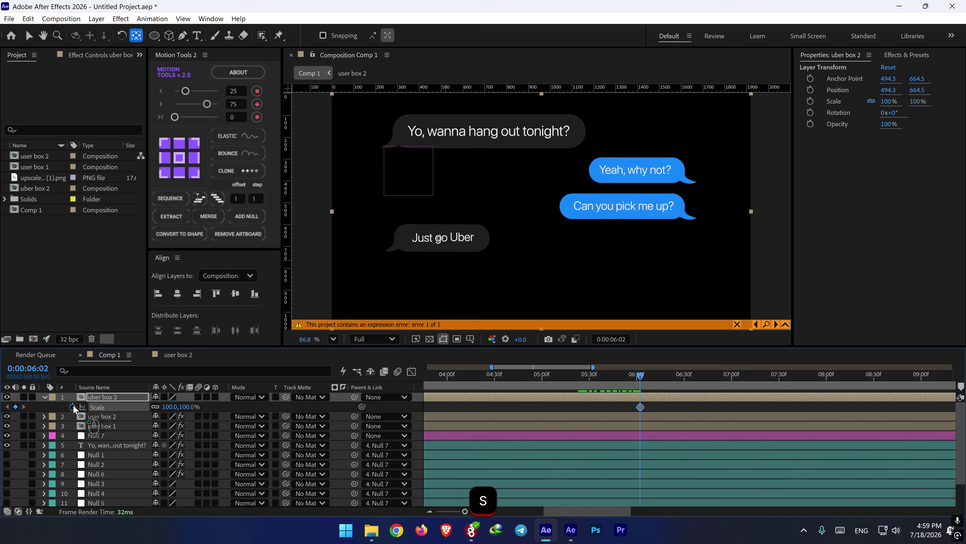
- Keyframe the scale of uber box 2 at 83% at 0:00:06:12 and back to 100% at 0:00:06:22
{"action": "key", "text": "shift+Page_Down"}
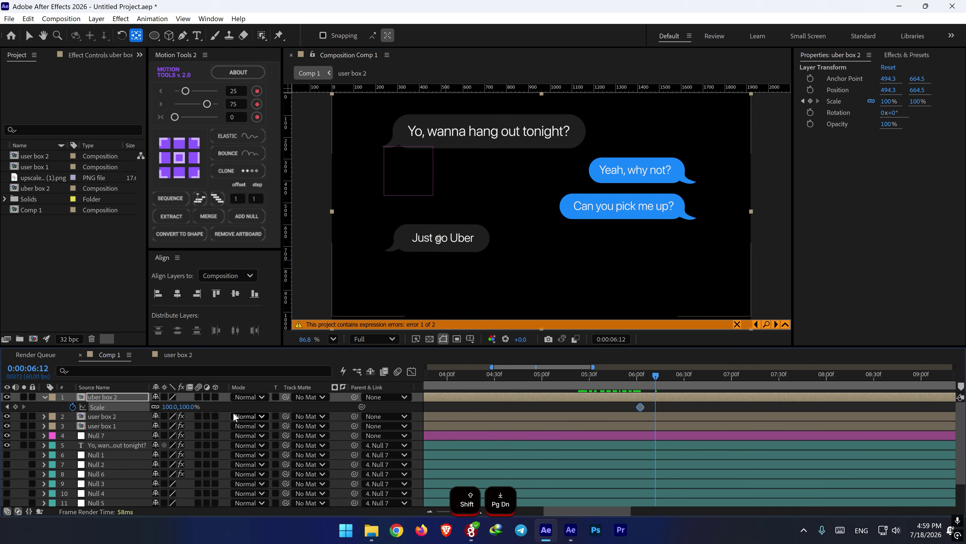
{"action": "left_click_drag", "start_coordinate": [191, 407], "coordinate": [181, 407]}
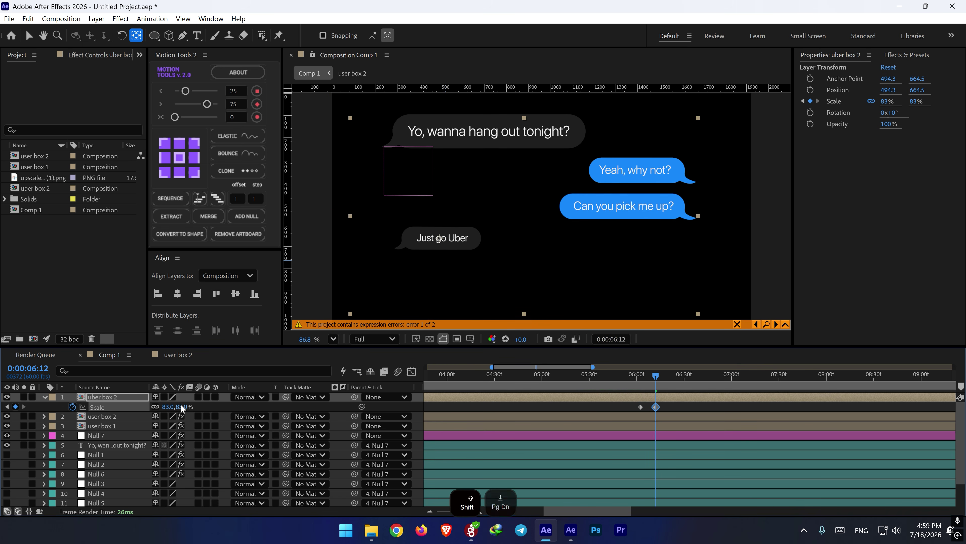
{"action": "key", "text": "shift+Page_Down"}
{"action": "left_click", "coordinate": [640, 407]}
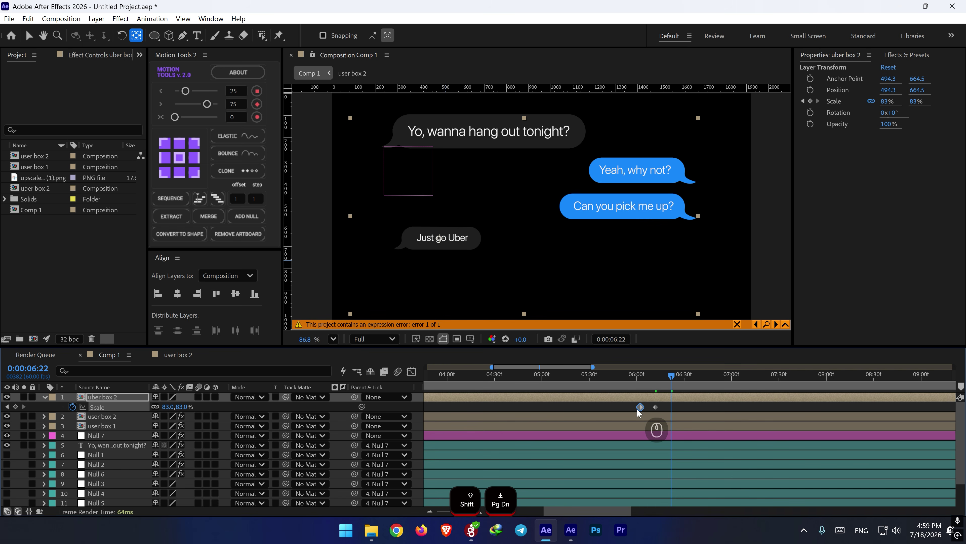
{"action": "key", "text": "ctrl+c"}
{"action": "key", "text": "ctrl+v"}
- Apply Easy Ease to the three scale keyframes of uber box 2 and preview the motion from about 0:00:06:01
{"action": "left_click_drag", "start_coordinate": [683, 402], "coordinate": [634, 412]}
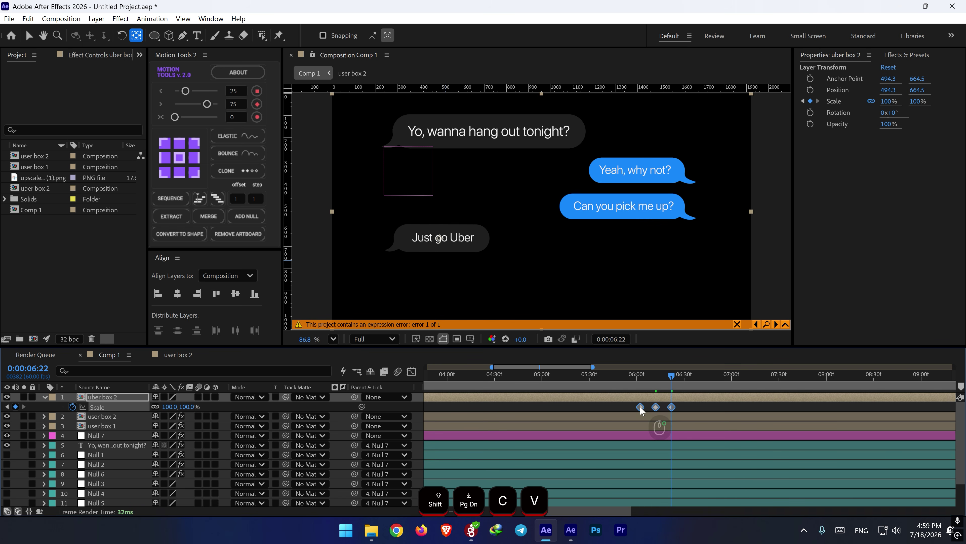
{"action": "right_click", "coordinate": [640, 408]}
{"action": "mouse_move", "coordinate": [670, 404]}
{"action": "left_click", "coordinate": [800, 282]}
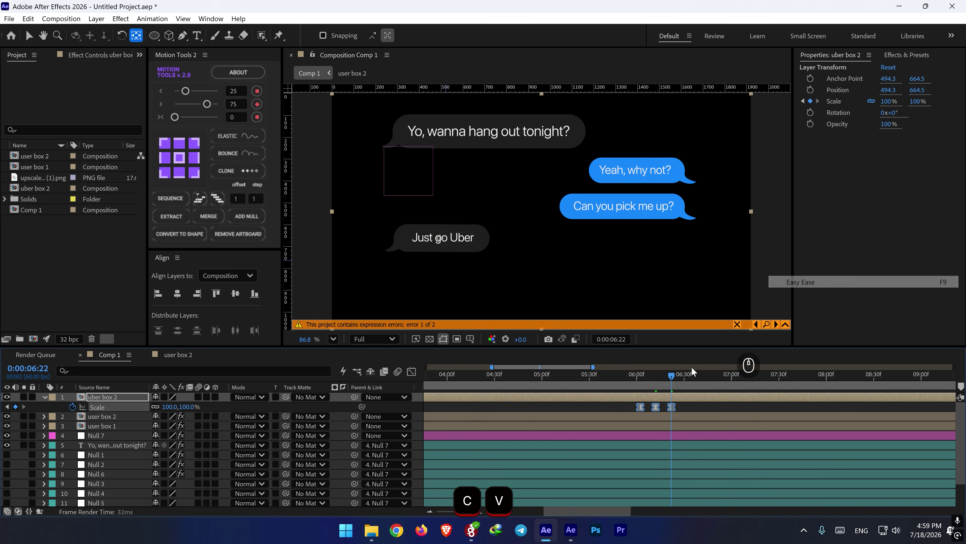
{"action": "left_click", "coordinate": [632, 378]}
{"action": "key", "text": "space"}
{"action": "key", "text": "space"}
{"action": "left_click", "coordinate": [639, 381]}
{"action": "key", "text": "space"}
{"action": "key", "text": "space"}
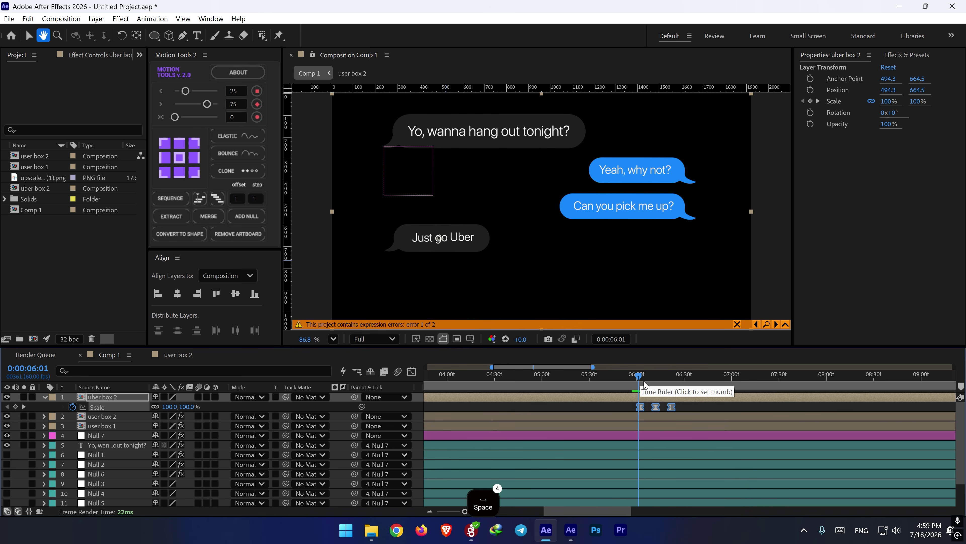
{"action": "key", "text": "space"}
{"action": "left_click", "coordinate": [636, 380]}
{"action": "key", "text": "space"}
{"action": "key", "text": "space"}
- Stretch the scale keyframes of uber box 2 to fall at 0:00:06:02, 0:00:06:15 and 0:00:06:28, and preview the slower motion
{"action": "left_click_drag", "start_coordinate": [672, 407], "coordinate": [681, 407]}
{"action": "left_click", "coordinate": [636, 380]}
{"action": "key", "text": "space"}
{"action": "key", "text": "space"}
{"action": "left_click", "coordinate": [642, 381]}
{"action": "key", "text": "space"}
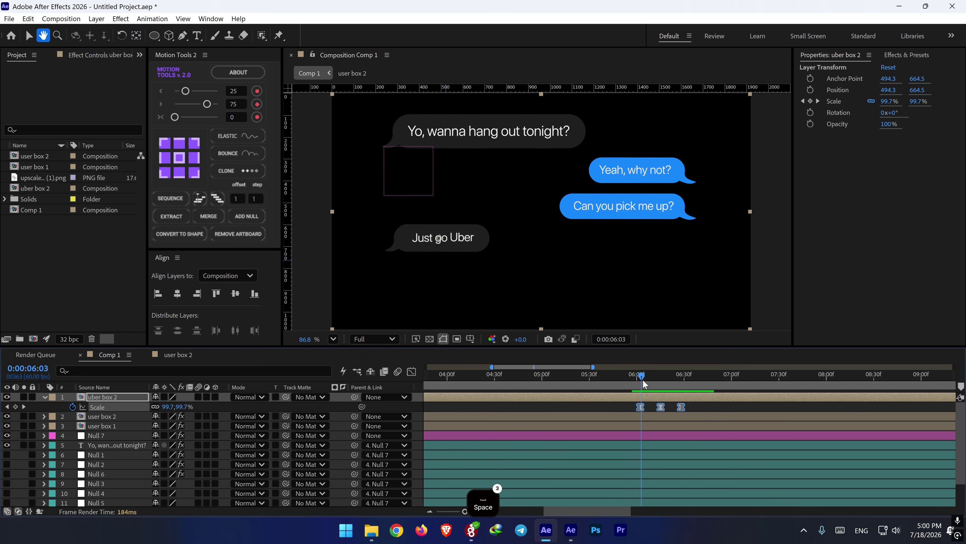
{"action": "key", "text": "space"}
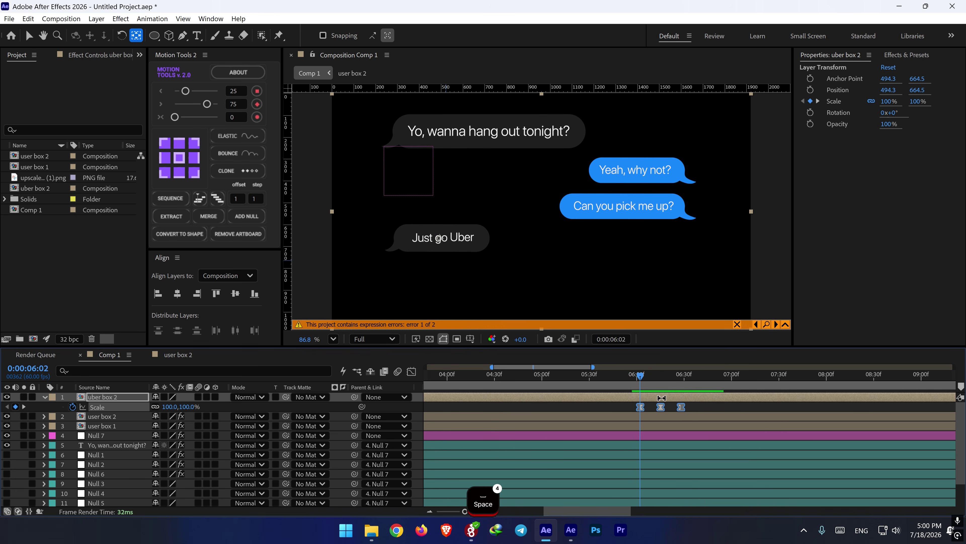
- Apply the Tint effect to uber box 2 and swap its colors so black maps to white
{"action": "left_click", "coordinate": [695, 410]}
{"action": "left_click", "coordinate": [903, 54]}
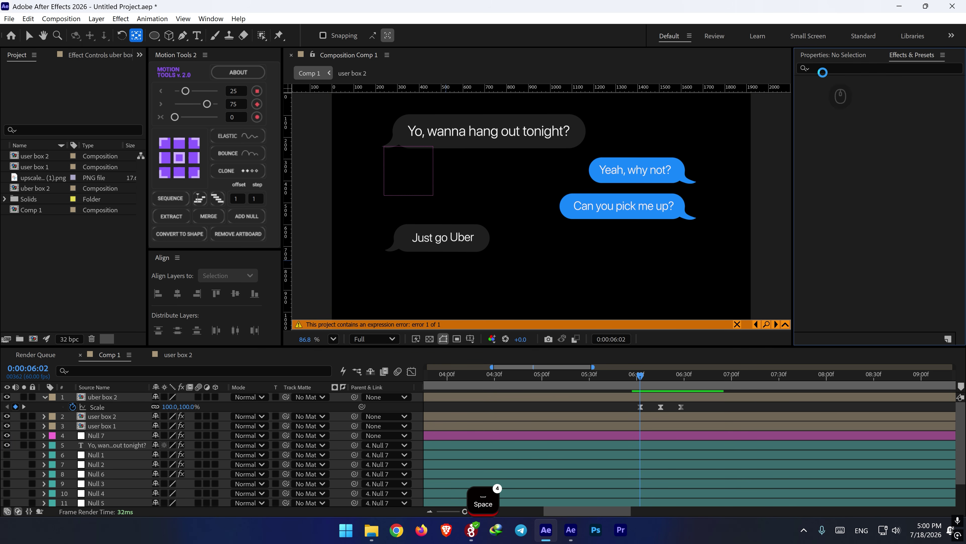
{"action": "left_click", "coordinate": [836, 69]}
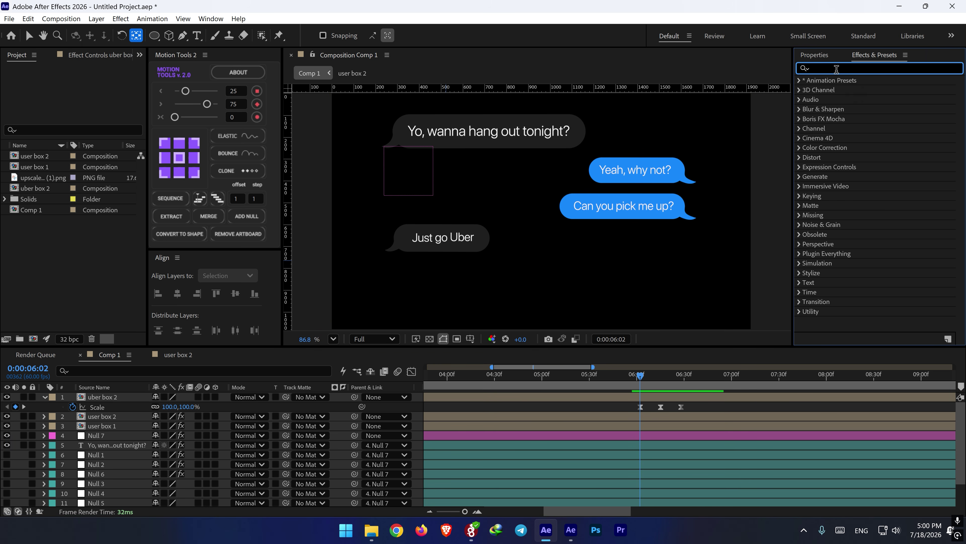
{"action": "type", "text": "tin"}
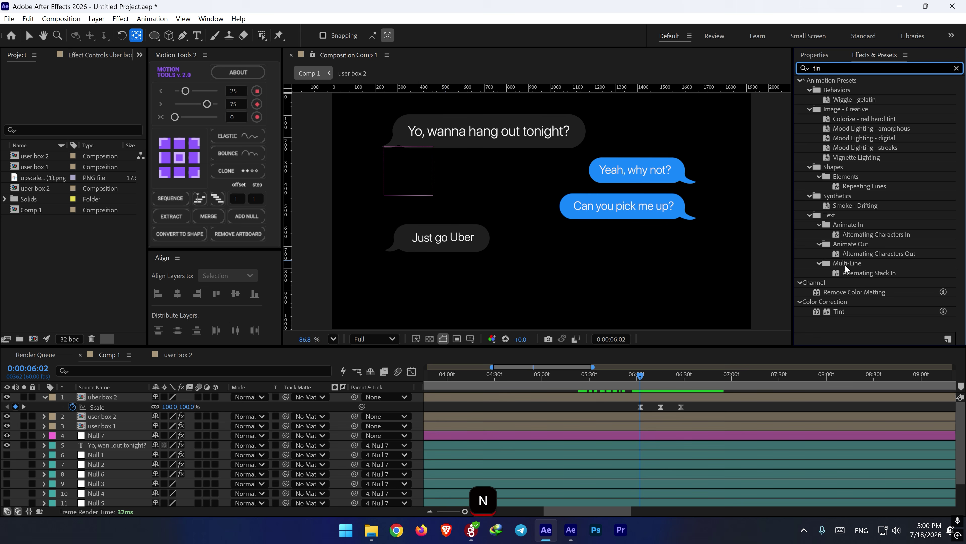
{"action": "left_click_drag", "start_coordinate": [836, 313], "coordinate": [648, 399]}
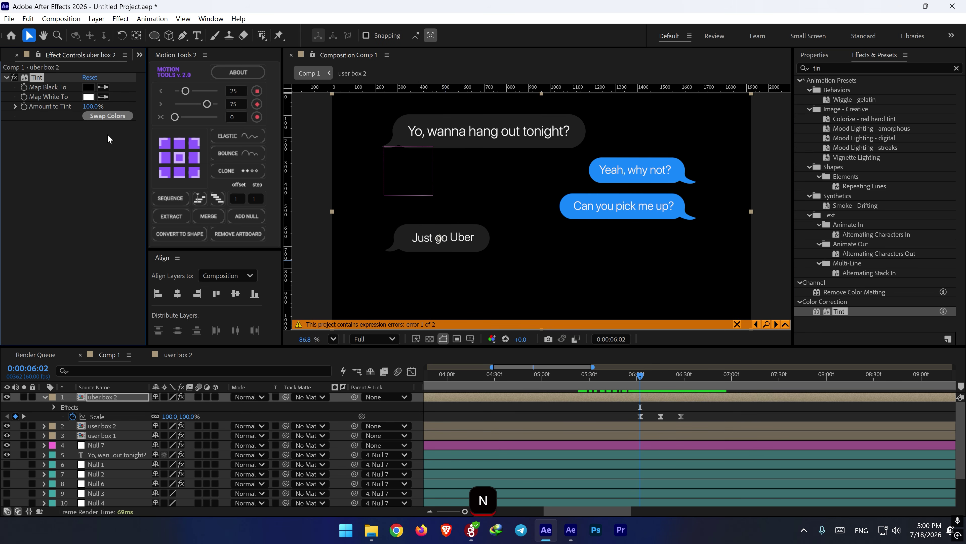
{"action": "left_click", "coordinate": [102, 119]}
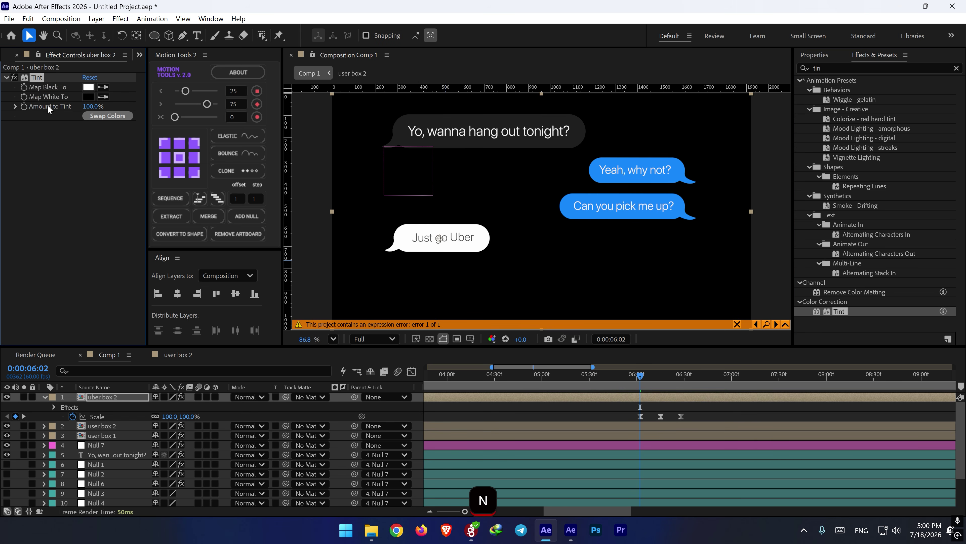
- Keyframe Amount to Tint on uber box 2 at 0% at 0:00:06:02, 100% at 0:00:06:15 and 0% at 0:00:06:28, and preview it
{"action": "left_click_drag", "start_coordinate": [95, 107], "coordinate": [0, 265]}
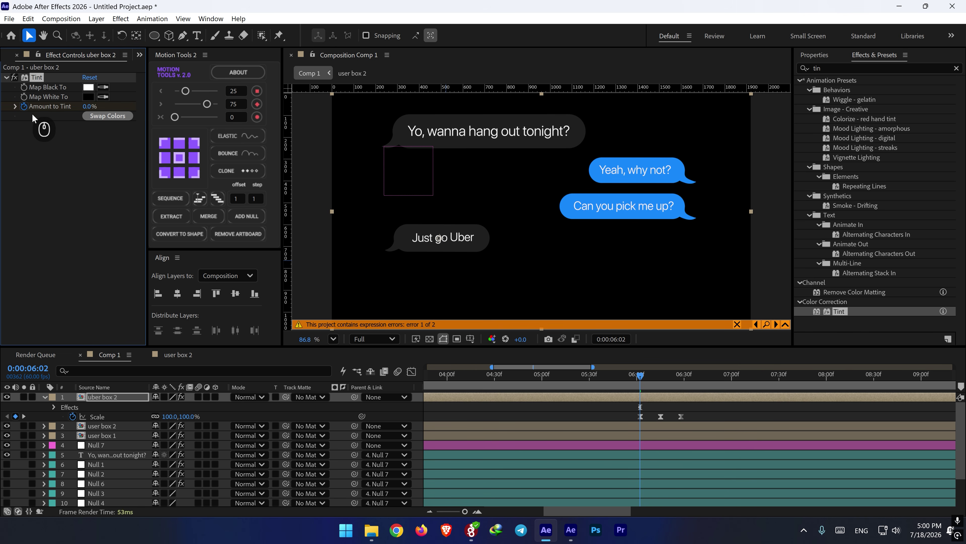
{"action": "left_click", "coordinate": [657, 379]}
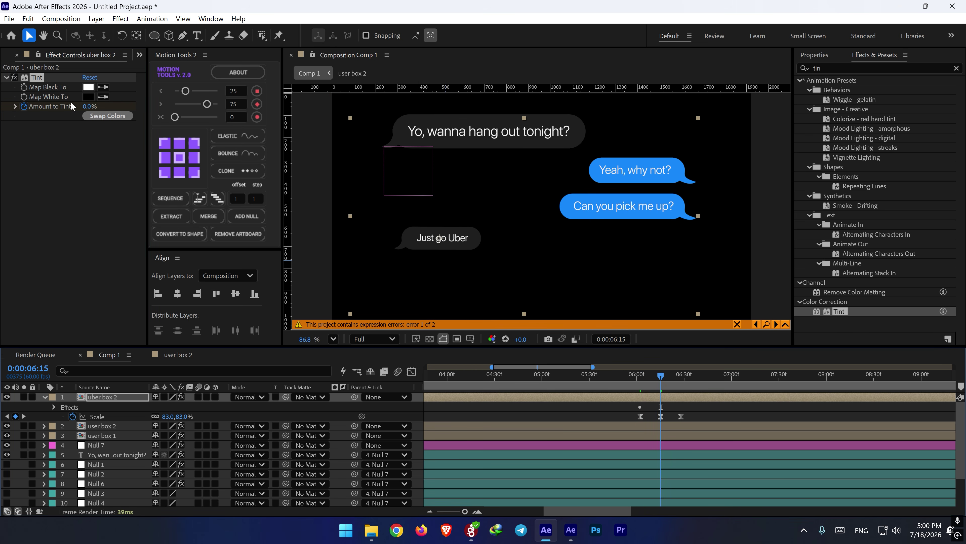
{"action": "left_click_drag", "start_coordinate": [84, 107], "coordinate": [242, 102]}
{"action": "left_click", "coordinate": [683, 380], "text": "shift"}
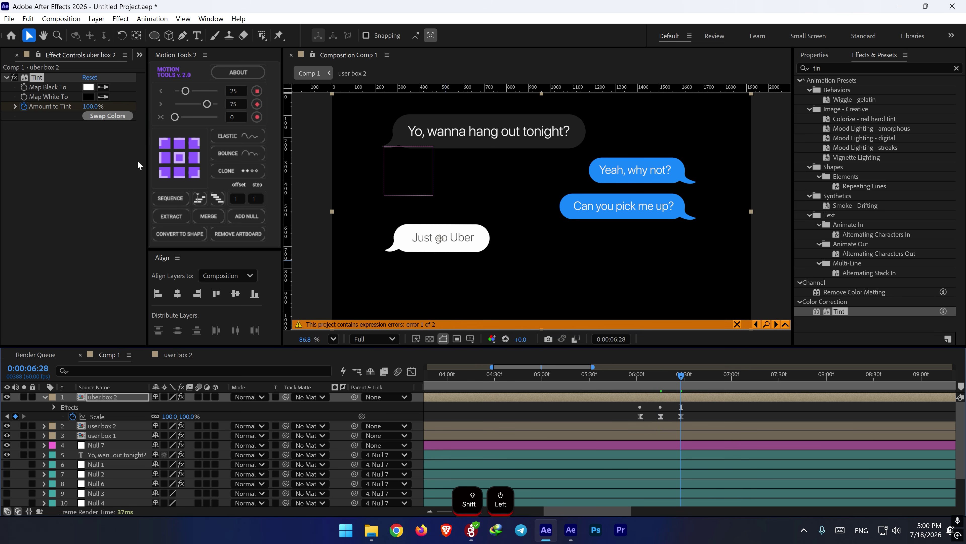
{"action": "left_click_drag", "start_coordinate": [89, 107], "coordinate": [0, 283]}
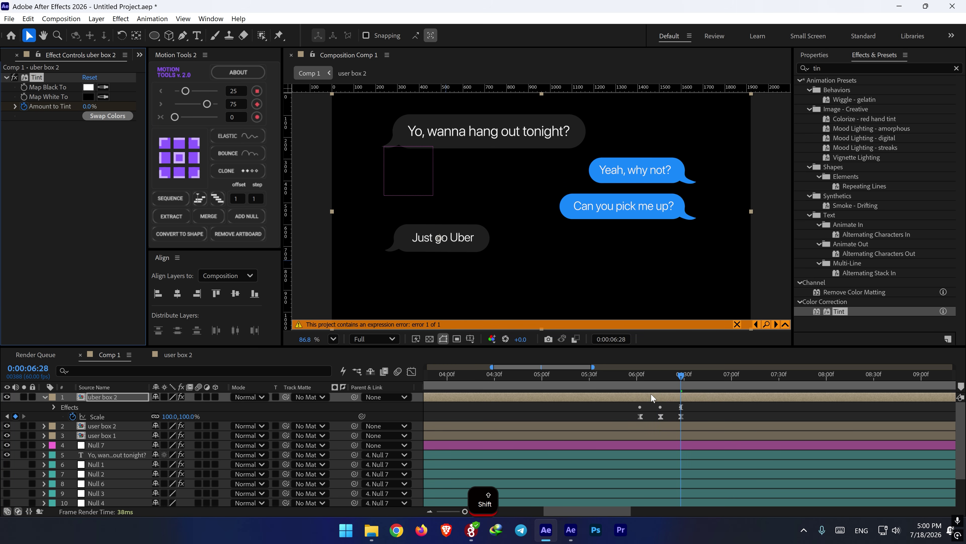
{"action": "left_click", "coordinate": [633, 378]}
{"action": "key", "text": "space"}
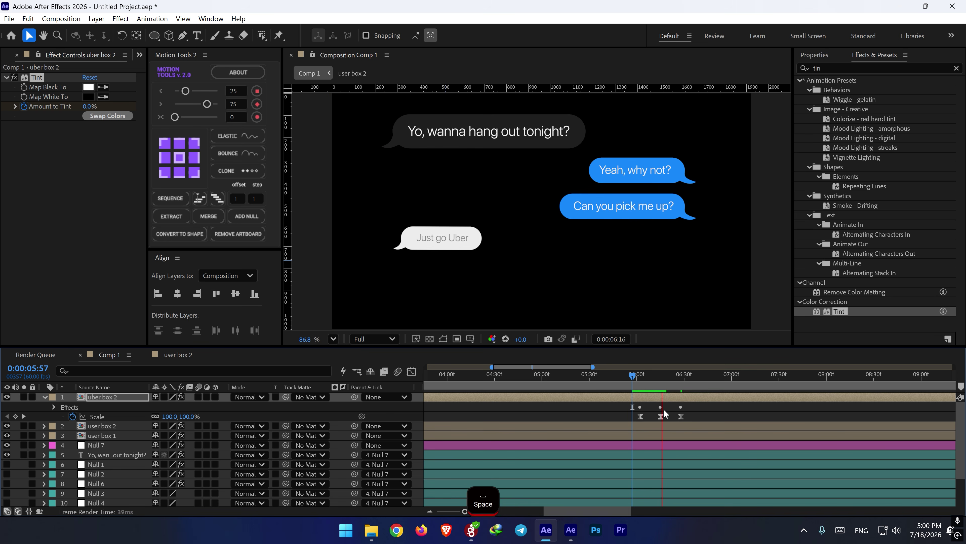
{"action": "left_click", "coordinate": [639, 378]}
{"action": "key", "text": "space"}
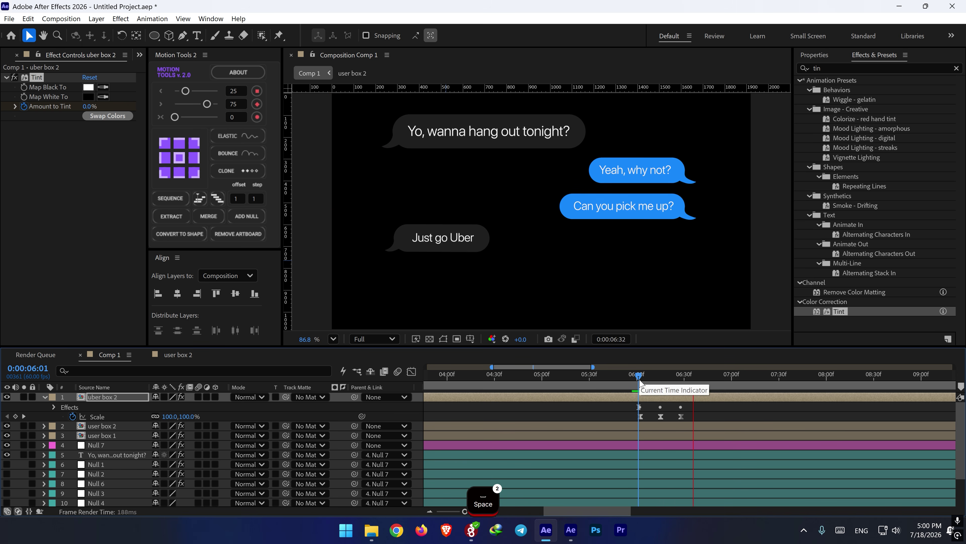
{"action": "key", "text": "space"}
- Apply Easy Ease to the three Amount to Tint keyframes of uber box 2 and preview from 0:00:06:02
{"action": "left_click", "coordinate": [661, 380], "text": "shift"}
{"action": "left_click", "coordinate": [673, 400]}
{"action": "key", "text": "u"}
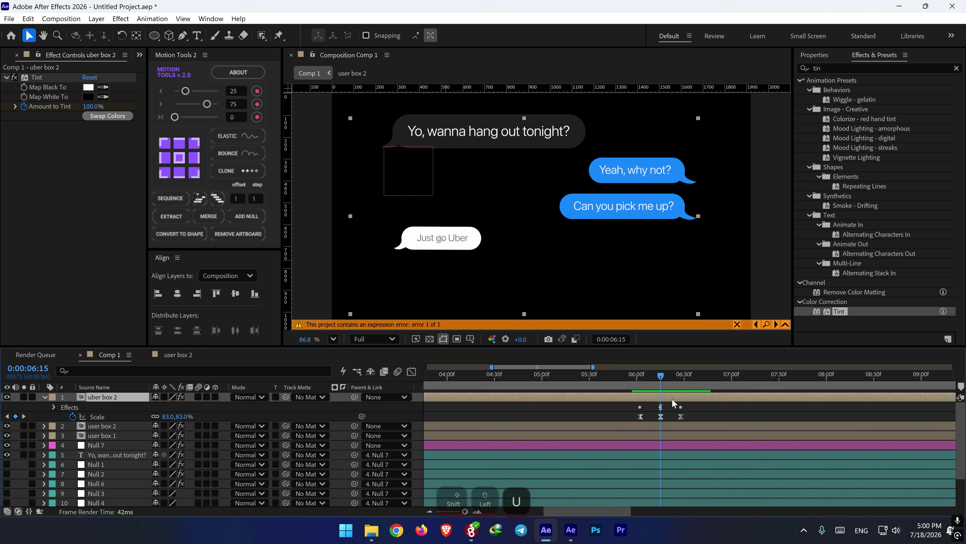
{"action": "left_click_drag", "start_coordinate": [692, 412], "coordinate": [638, 421]}
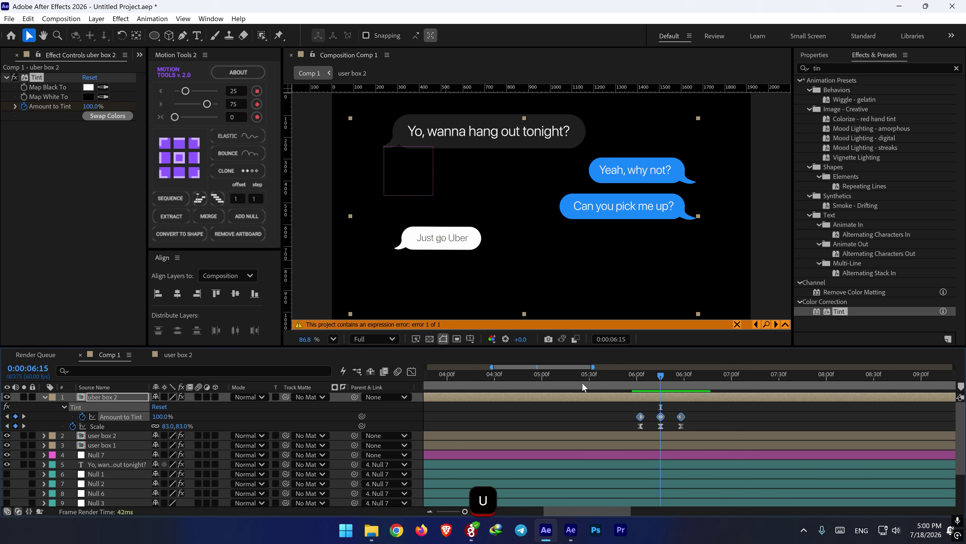
{"action": "right_click", "coordinate": [642, 418]}
{"action": "mouse_move", "coordinate": [698, 411]}
{"action": "left_click", "coordinate": [822, 292]}
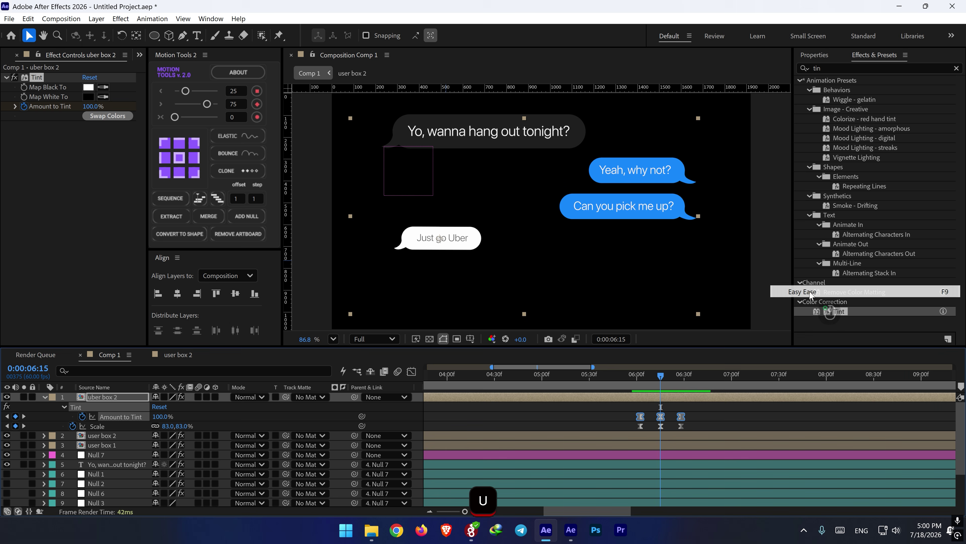
{"action": "left_click", "coordinate": [641, 381]}
{"action": "key", "text": "space"}
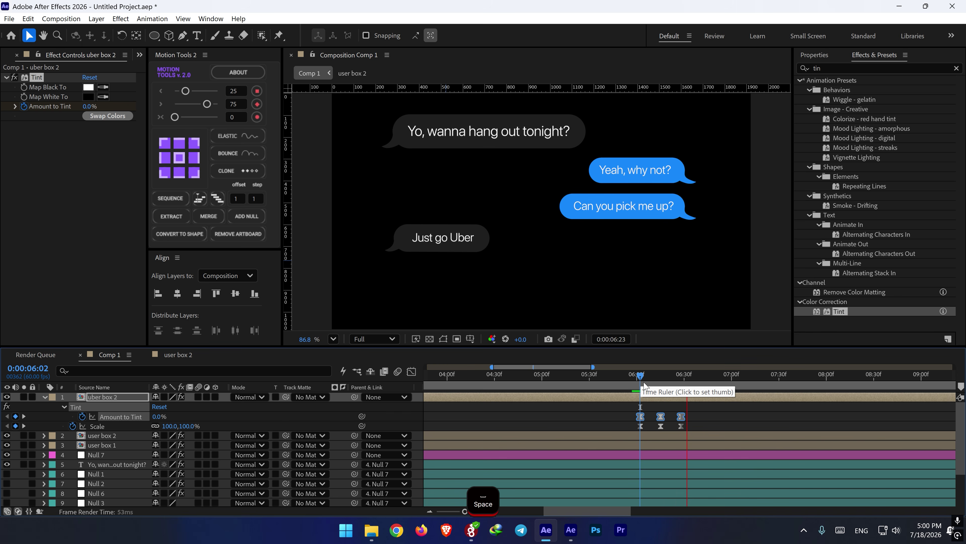
{"action": "key", "text": "space"}
{"action": "left_click_drag", "start_coordinate": [655, 384], "coordinate": [641, 385]}
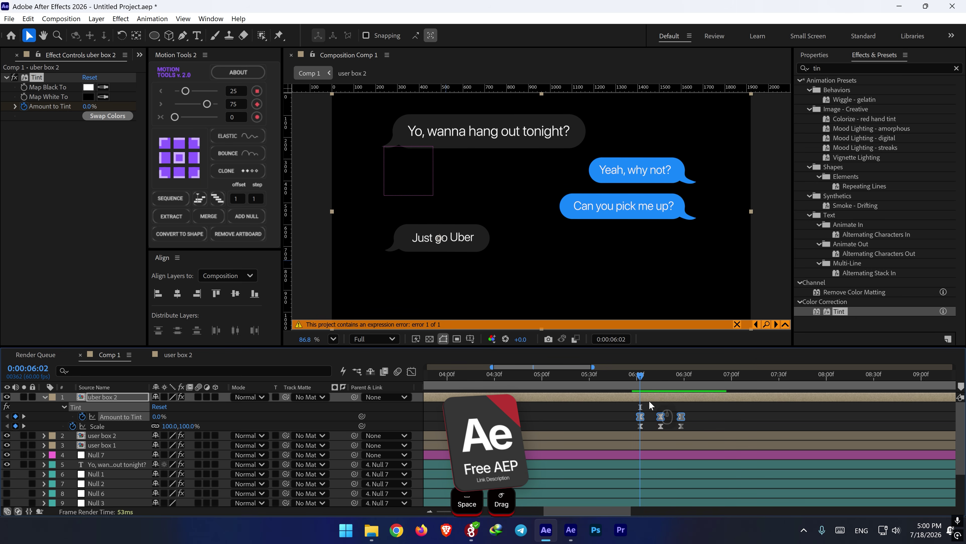
- Open the uber box 2 pre-composition and draw a rounded rectangle about 443 by 128 px over the "Just go Uber" bubble
{"action": "left_click", "coordinate": [650, 405]}
{"action": "double_click", "coordinate": [649, 396]}
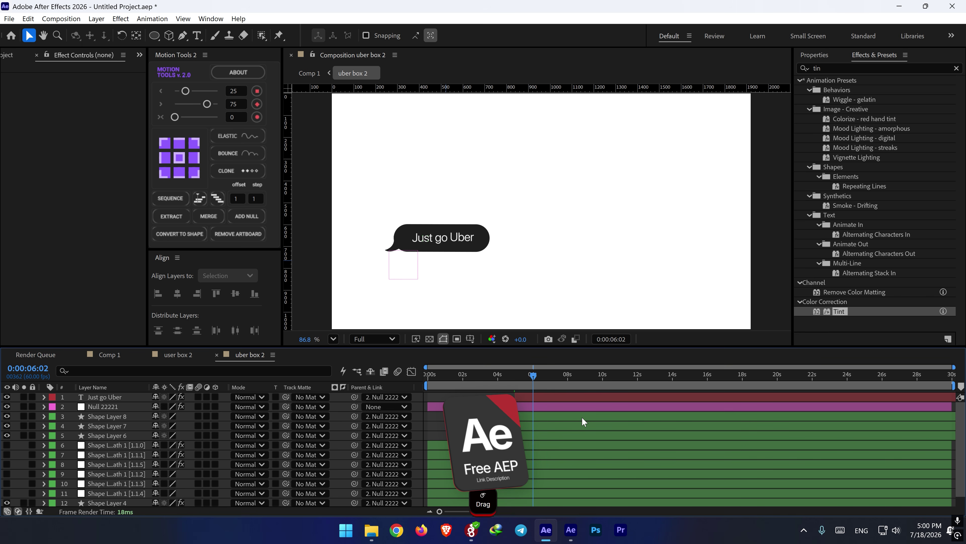
{"action": "left_click", "coordinate": [483, 243]}
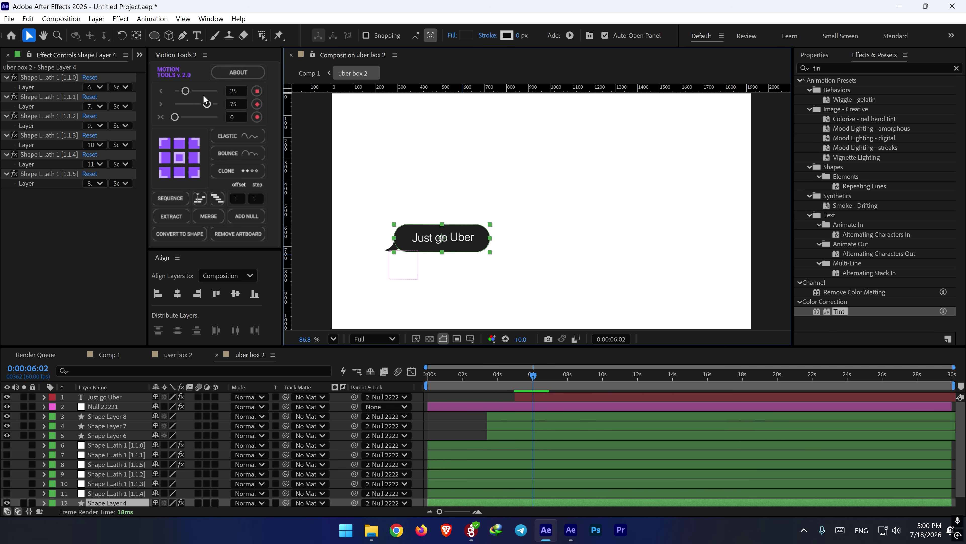
{"action": "left_click", "coordinate": [153, 37]}
{"action": "left_click", "coordinate": [196, 48]}
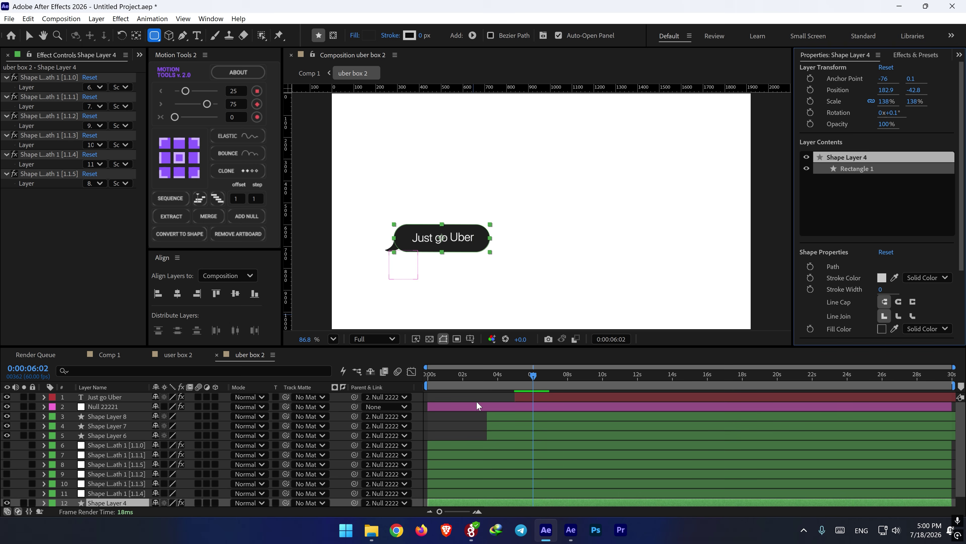
{"action": "left_click", "coordinate": [475, 417]}
{"action": "scroll", "coordinate": [450, 256], "scroll_direction": "up", "scroll_amount": 5}
{"action": "mouse_move", "coordinate": [523, 198]}
{"action": "left_mouse_down"}
{"action": "mouse_move", "coordinate": [447, 241]}
{"action": "mouse_move", "coordinate": [347, 249]}
{"action": "left_mouse_up"}
{"action": "key", "text": "space"}
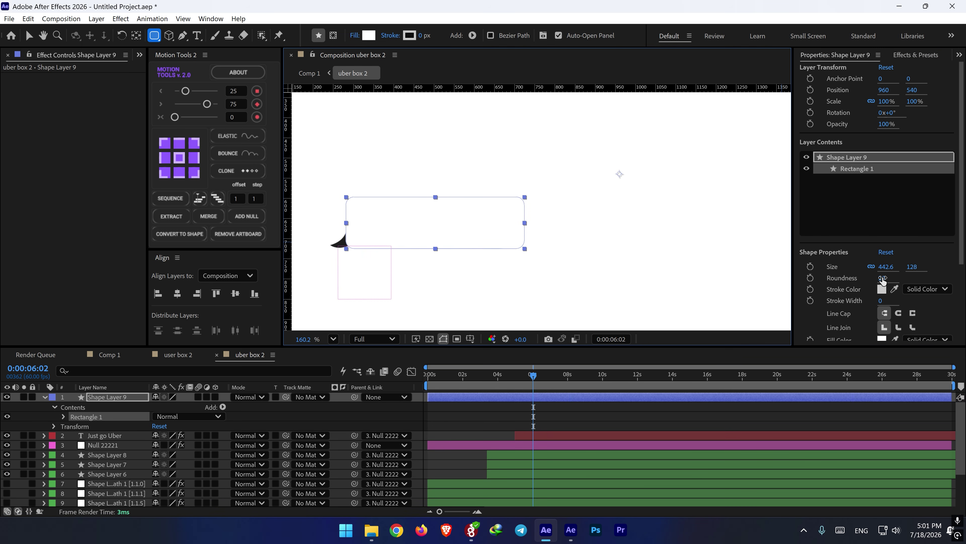
- Set the new rectangle's roundness to 136 and fill it with the dark color sampled from the bubble's tail
{"action": "left_click_drag", "start_coordinate": [883, 279], "coordinate": [944, 276]}
{"action": "key", "text": "v"}
{"action": "left_click", "coordinate": [496, 231]}
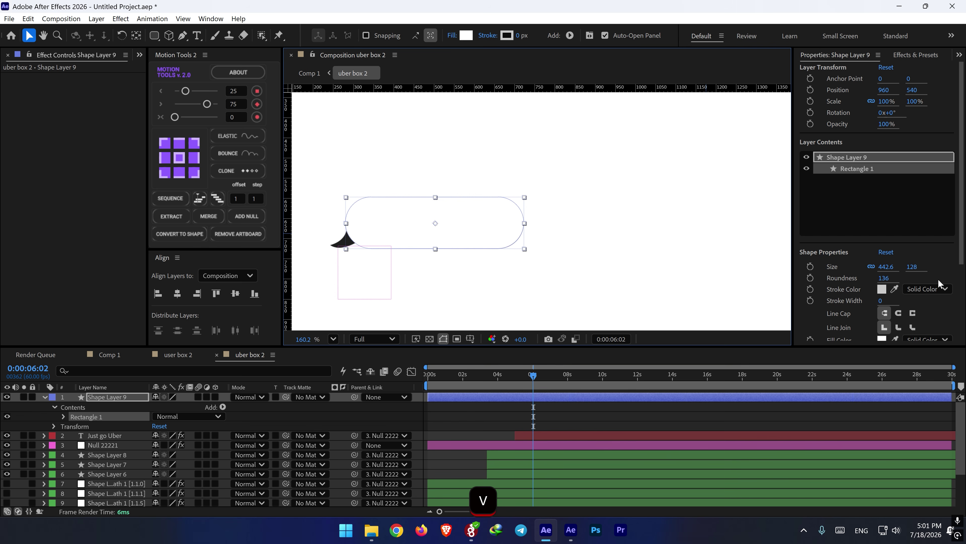
{"action": "left_click", "coordinate": [896, 338]}
{"action": "left_click", "coordinate": [344, 241]}
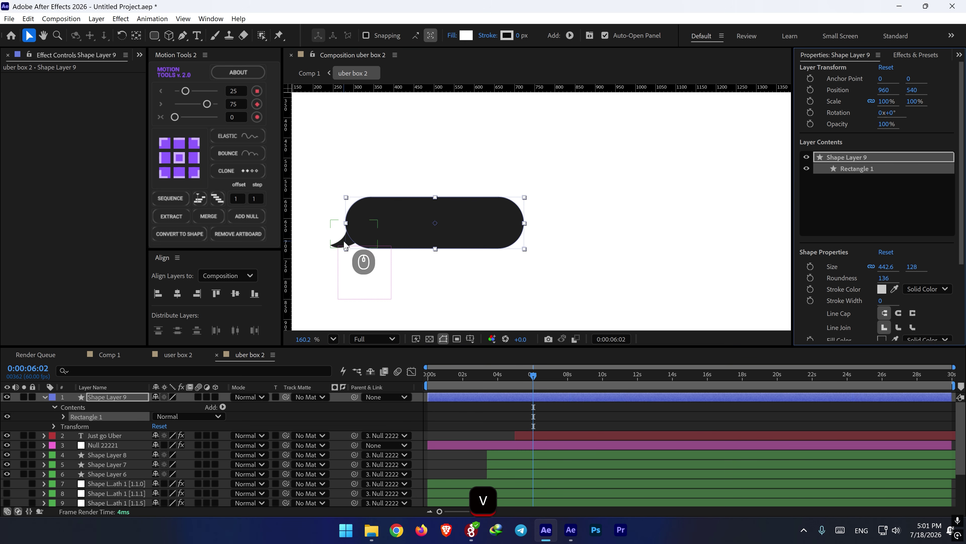
- Centre the anchor point of Shape Layer 9 on its rectangle and shift the layer to start at 0:00:06:02
{"action": "left_click", "coordinate": [474, 399]}
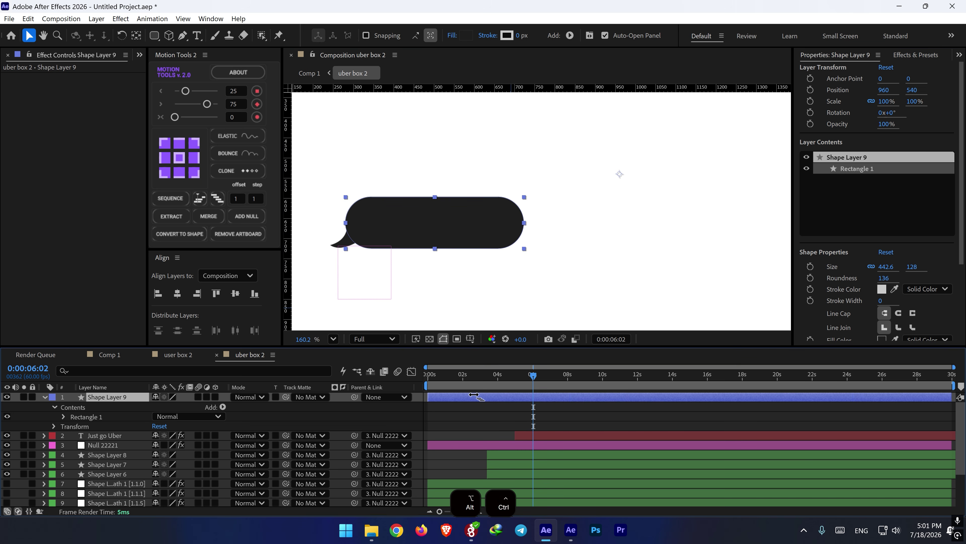
{"action": "key", "text": "ctrl+alt+Home"}
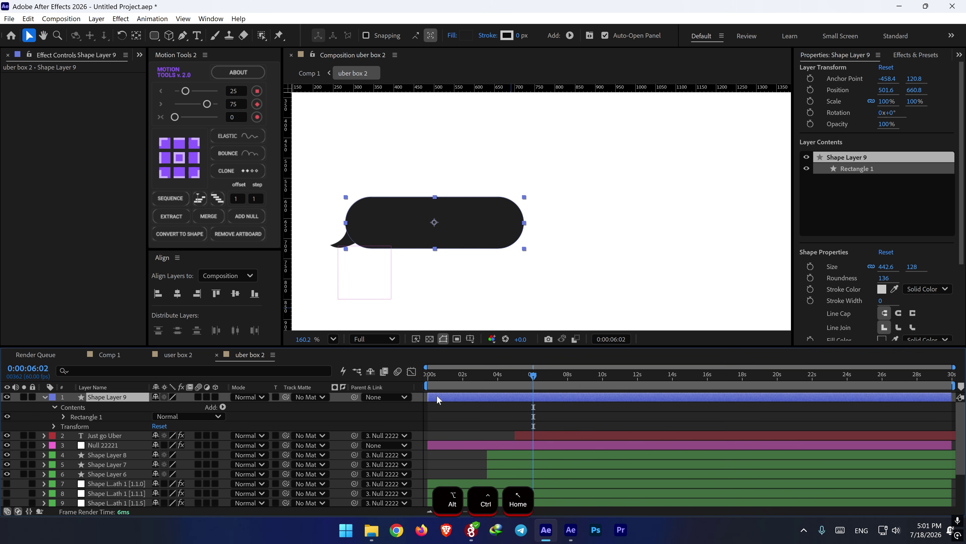
{"action": "left_click_drag", "start_coordinate": [438, 401], "coordinate": [546, 398]}
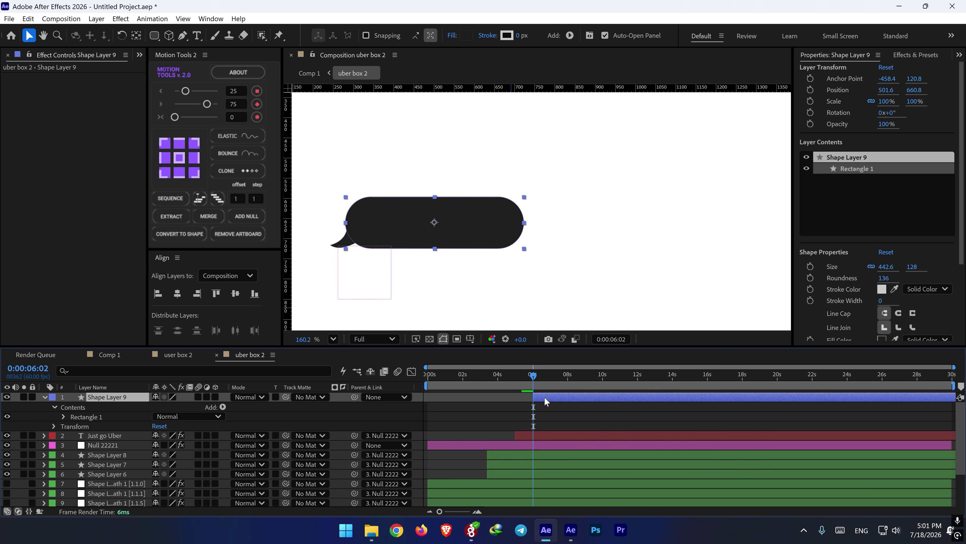
- Place Shape Layer 9 directly below the Just go Uber text layer and return to Comp 1
{"action": "left_click_drag", "start_coordinate": [108, 397], "coordinate": [102, 441]}
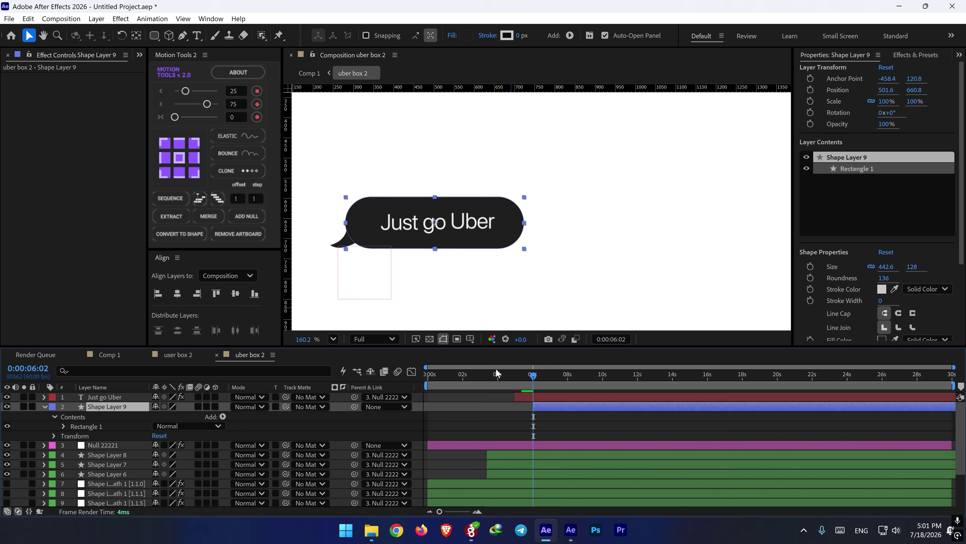
{"action": "left_click", "coordinate": [109, 355]}
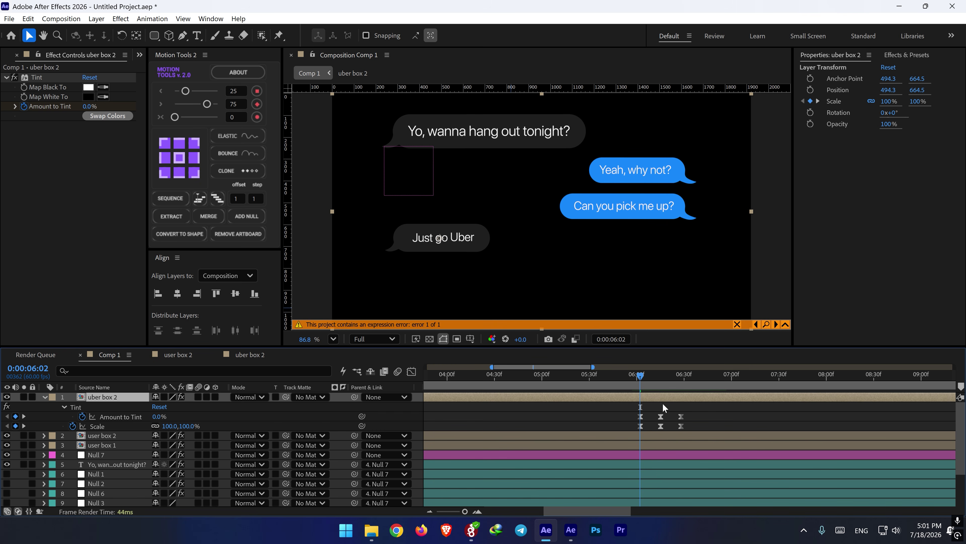
- In uber box 2, keyframe Shape Layer 9's position at 0:00:06:24 and move it horizontally to X 947.6 at 0:00:06:44
{"action": "left_click_drag", "start_coordinate": [661, 381], "coordinate": [674, 381]}
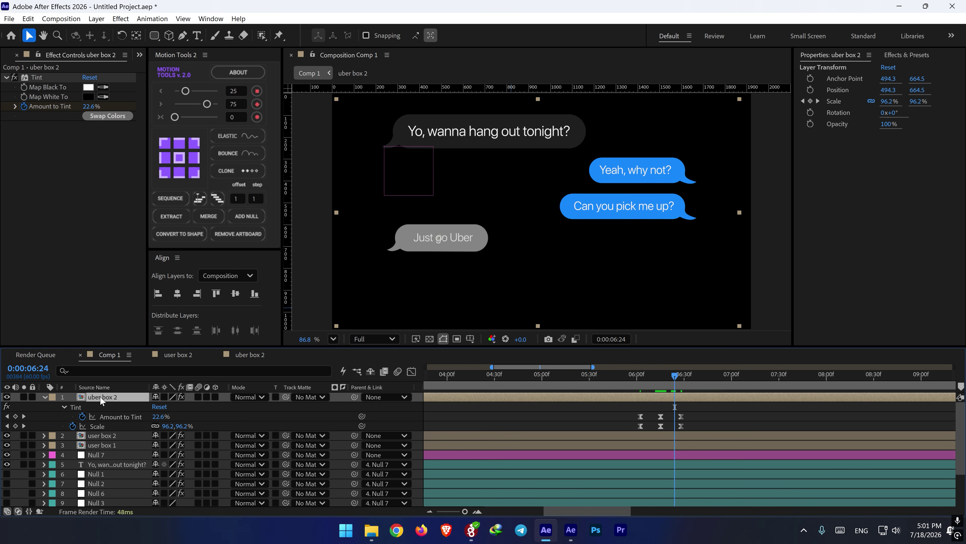
{"action": "key", "text": "p"}
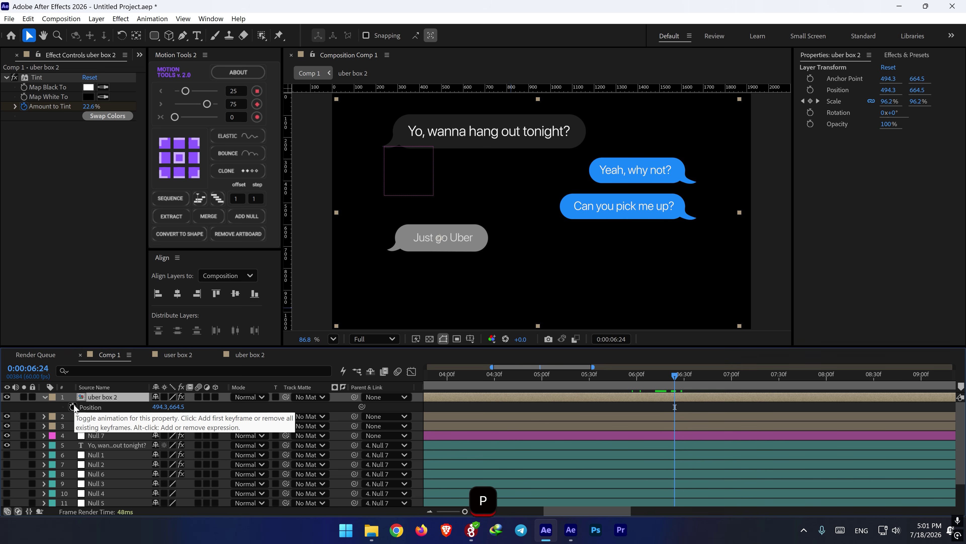
{"action": "left_click", "coordinate": [248, 355]}
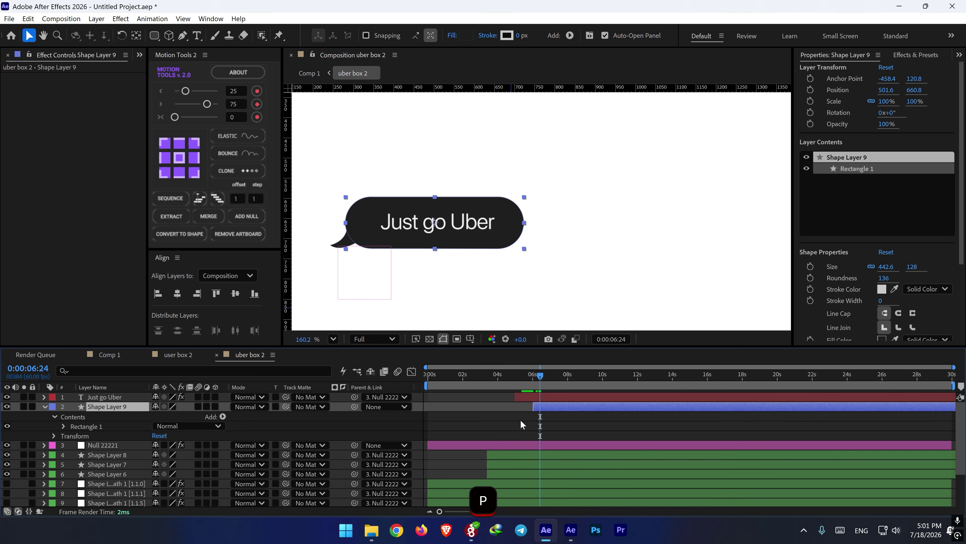
{"action": "left_click", "coordinate": [99, 410]}
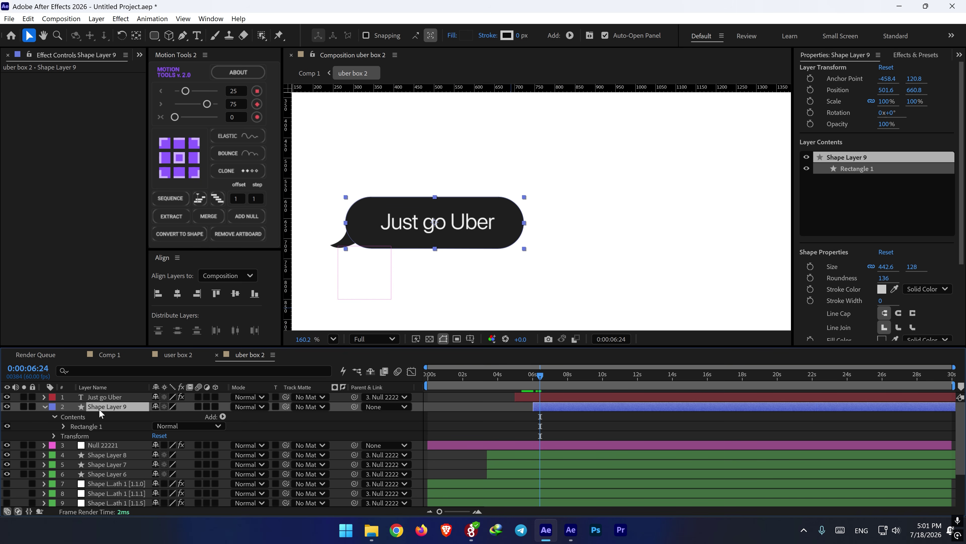
{"action": "key", "text": "p"}
{"action": "left_click", "coordinate": [72, 417]}
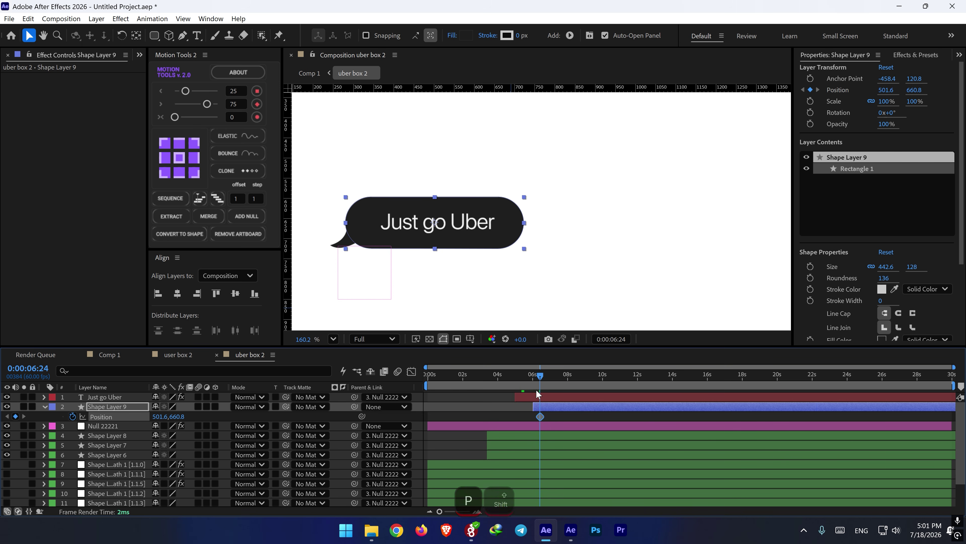
{"action": "key", "text": "shift+Page_Down"}
{"action": "key", "text": "shift+Page_Down"}
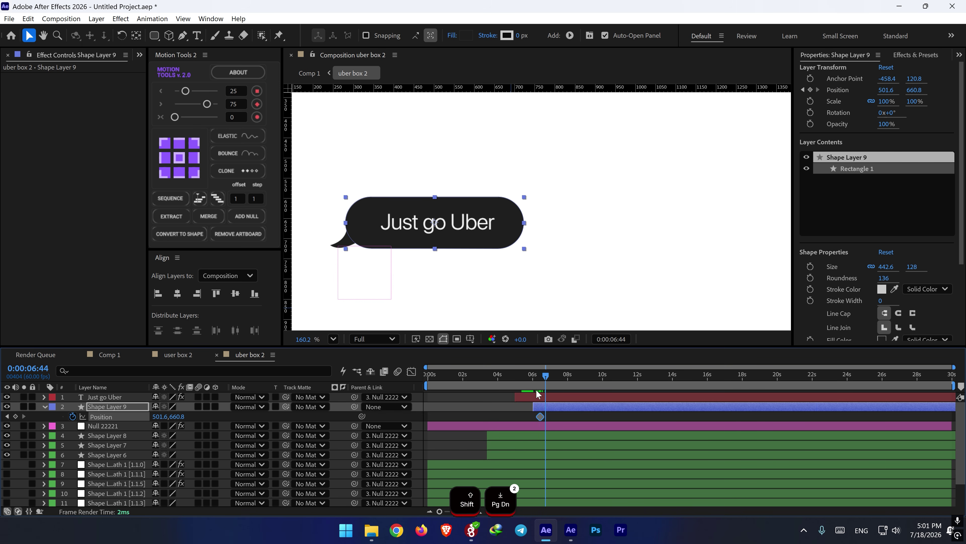
{"action": "key", "text": "shift+slash"}
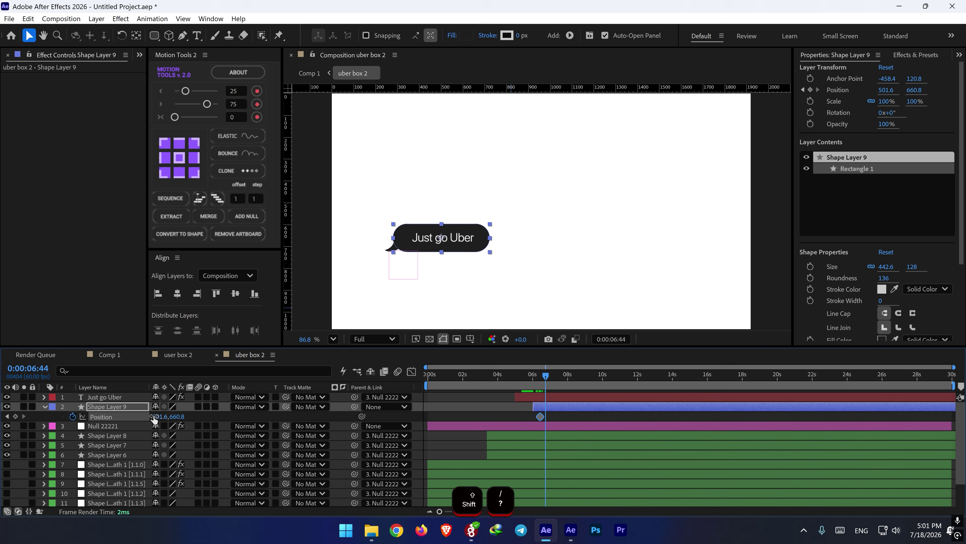
{"action": "left_click_drag", "start_coordinate": [154, 417], "coordinate": [420, 428]}
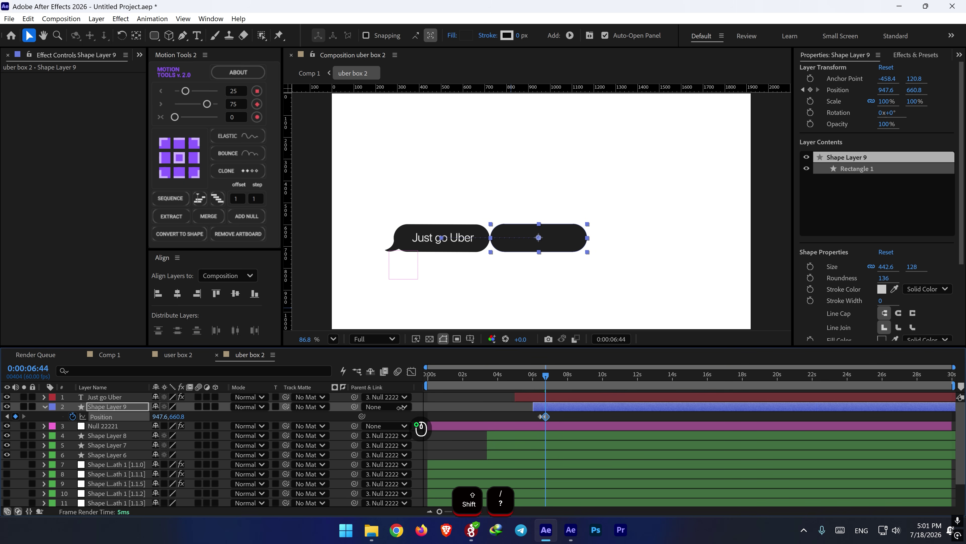
- Keyframe Shape Layer 9's rectangle size from 0:00:06:24 and set its height alone to 450 at 0:00:06:44
{"action": "left_click", "coordinate": [43, 407]}
{"action": "left_click", "coordinate": [44, 407]}
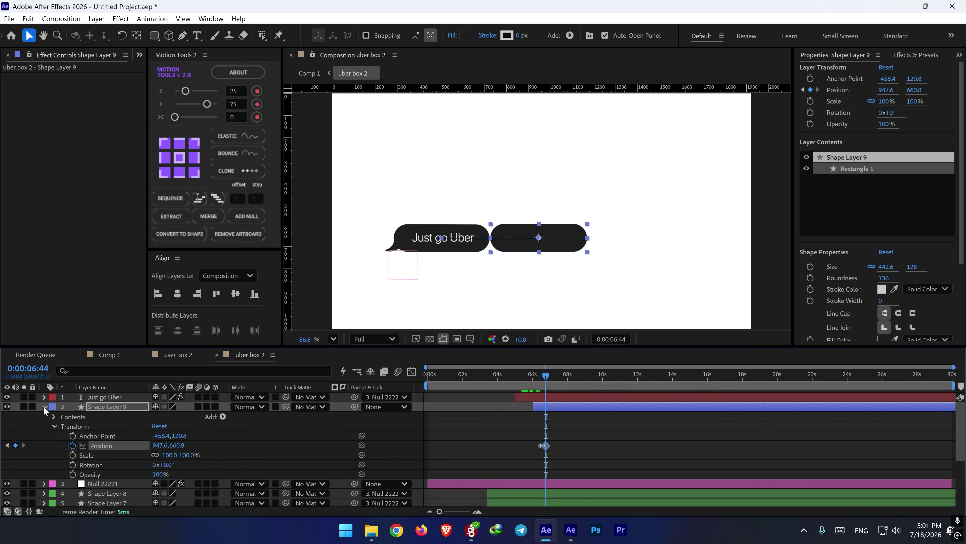
{"action": "left_click", "coordinate": [54, 426]}
{"action": "left_click", "coordinate": [53, 417]}
{"action": "left_click", "coordinate": [64, 426]}
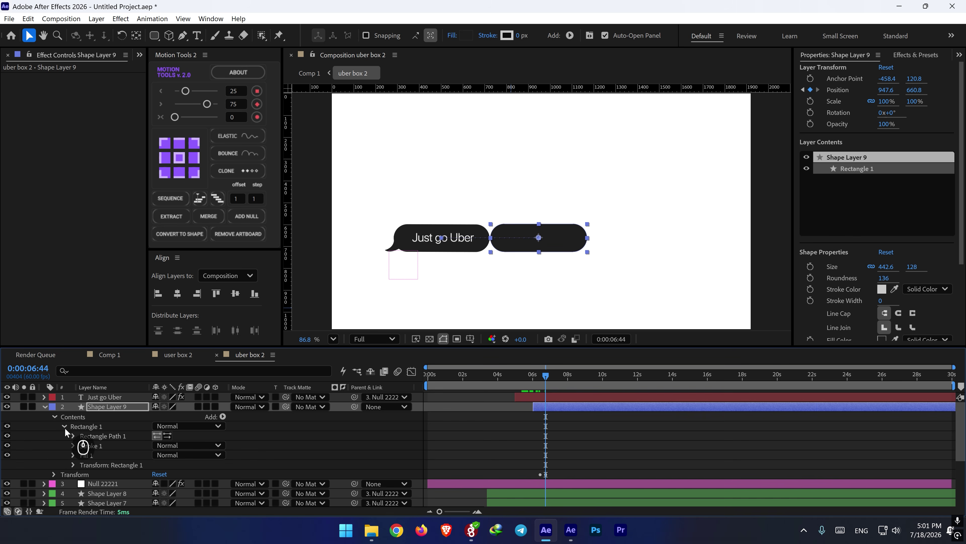
{"action": "left_click", "coordinate": [73, 435]}
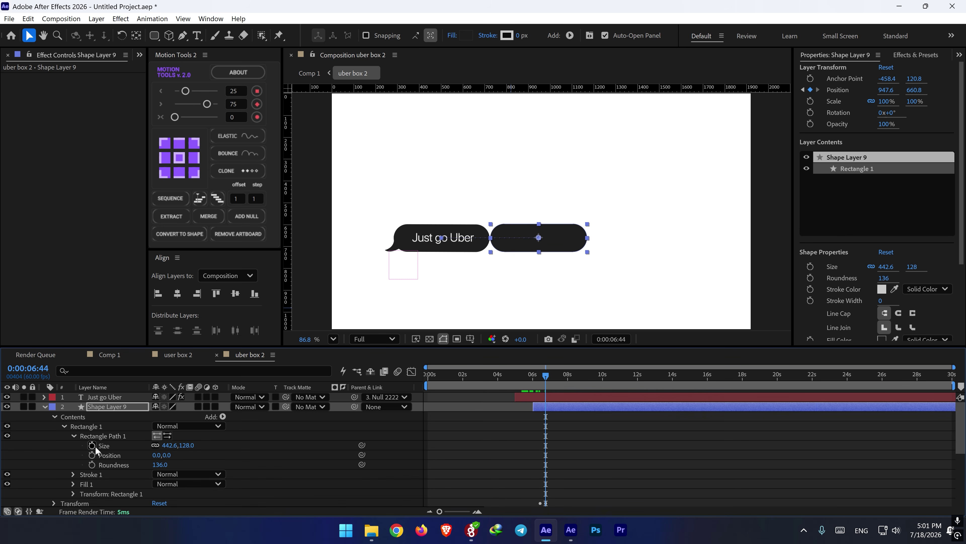
{"action": "left_click", "coordinate": [91, 446]}
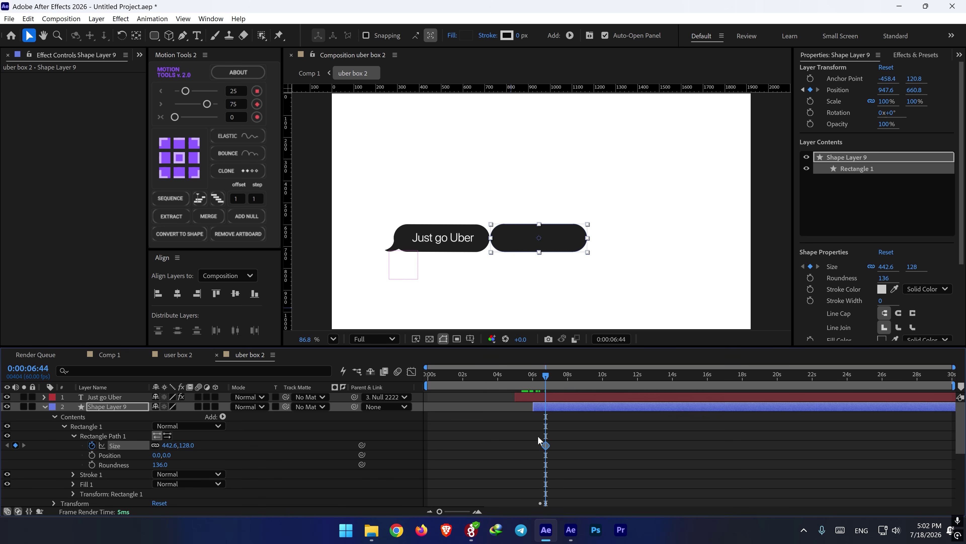
{"action": "key", "text": "u"}
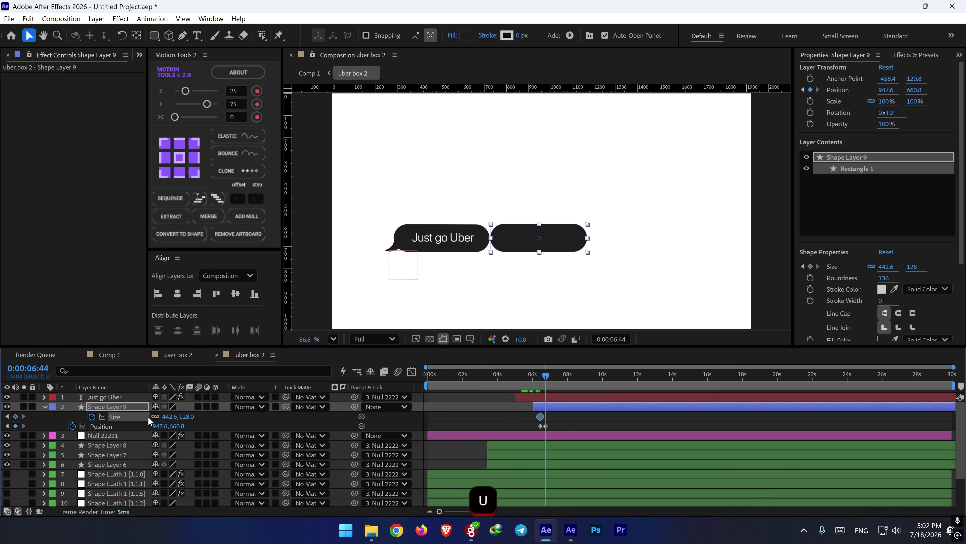
{"action": "left_click_drag", "start_coordinate": [164, 418], "coordinate": [416, 452]}
{"action": "key", "text": "ctrl+z"}
- Keyframe the rectangle's roundness at 0:00:06:24 and reduce it to 65 at 0:00:06:44
{"action": "left_click", "coordinate": [43, 408]}
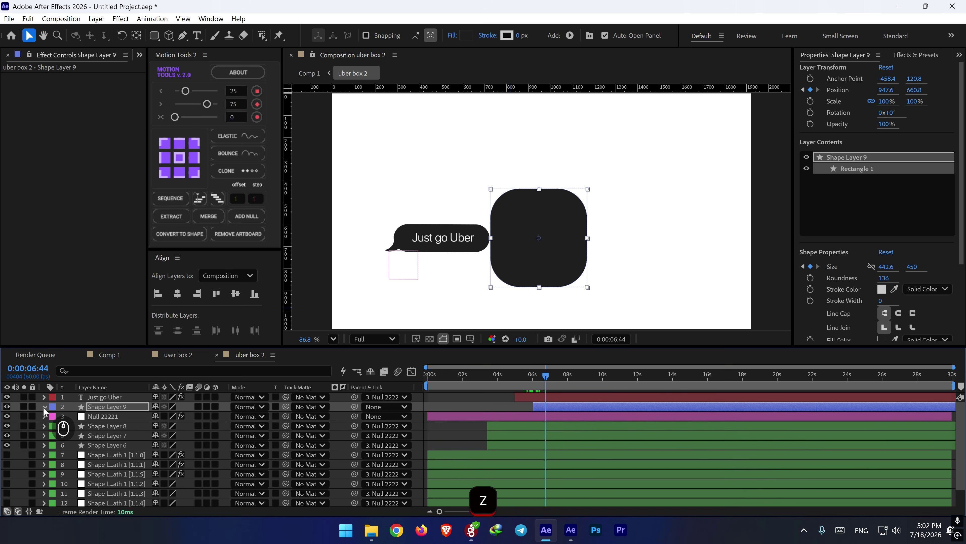
{"action": "left_click", "coordinate": [43, 408]}
{"action": "left_click", "coordinate": [92, 455]}
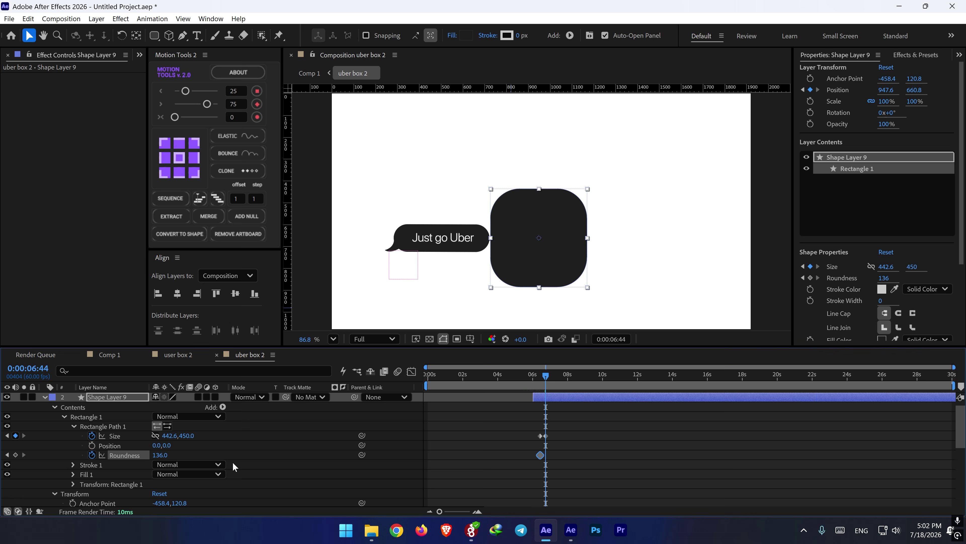
{"action": "left_click_drag", "start_coordinate": [159, 454], "coordinate": [127, 454]}
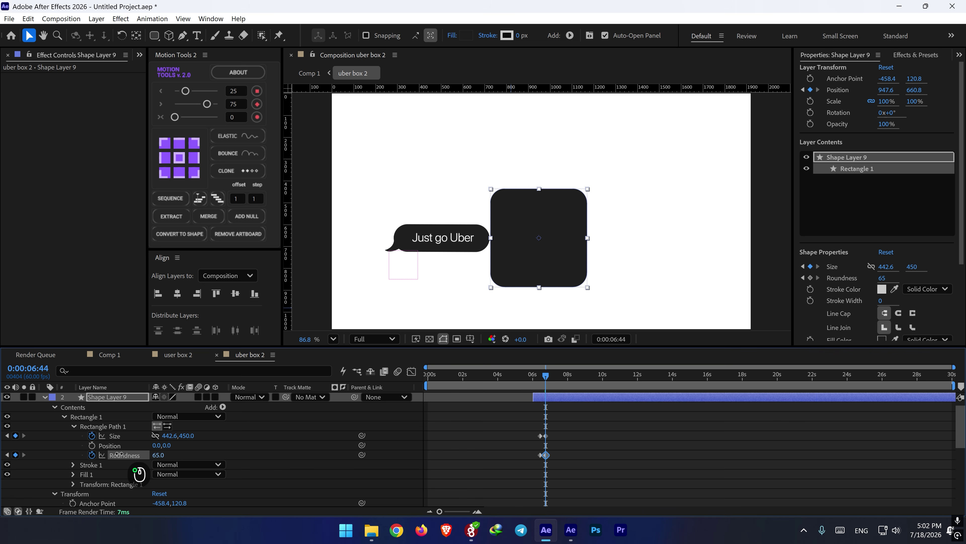
- Apply Motion Tools' Elastic to all size, roundness and position keyframes of Shape Layer 9 and preview the motion
{"action": "left_click", "coordinate": [545, 398]}
{"action": "key", "text": "u"}
{"action": "left_click_drag", "start_coordinate": [558, 405], "coordinate": [534, 430]}
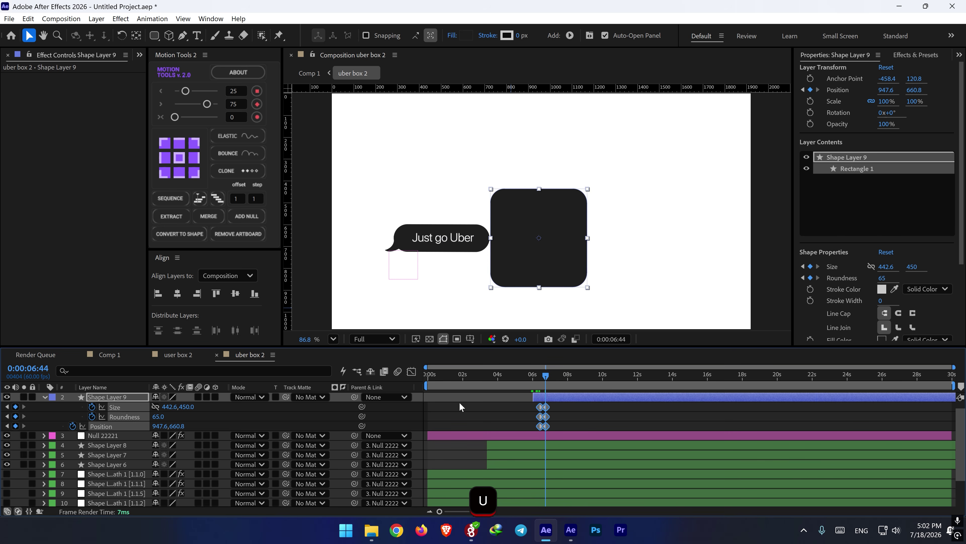
{"action": "left_click", "coordinate": [238, 136]}
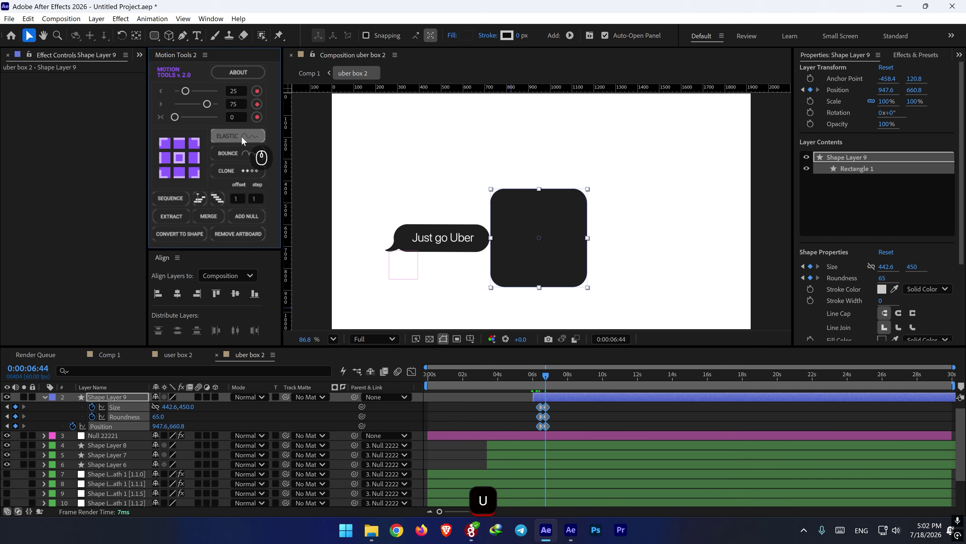
{"action": "left_click", "coordinate": [533, 377]}
{"action": "key", "text": "space"}
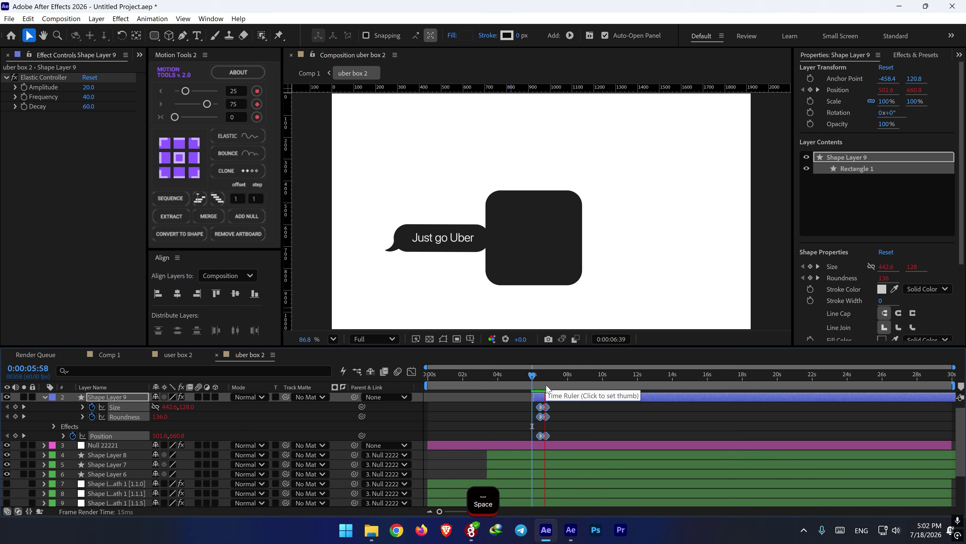
{"action": "key", "text": "space"}
- Trim the start of Shape Layer 9 to about 0:00:06:34 without shifting its keyframes and preview the transition
{"action": "scroll", "coordinate": [550, 407], "scroll_direction": "up", "scroll_amount": 2}
{"action": "left_click", "coordinate": [541, 408]}
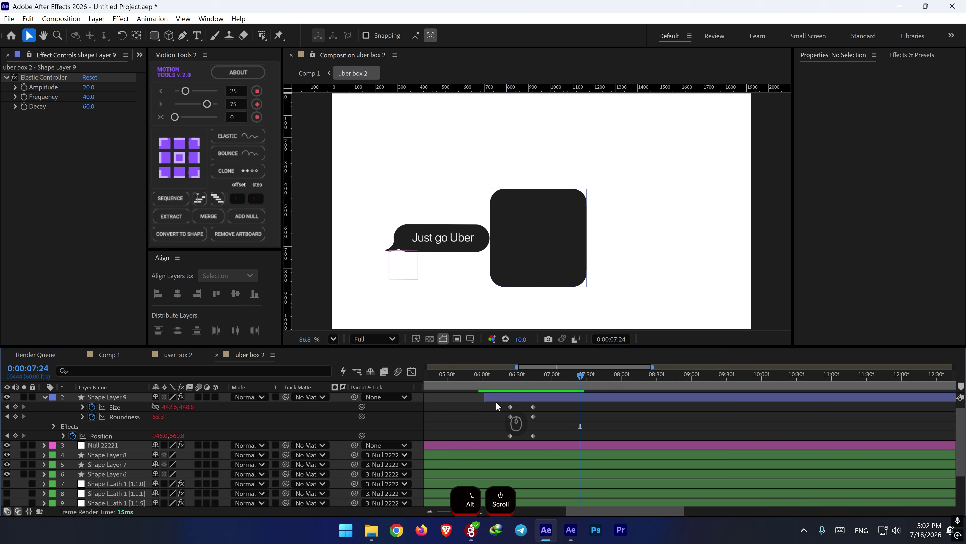
{"action": "left_click_drag", "start_coordinate": [485, 397], "coordinate": [497, 376]}
{"action": "key", "text": "space"}
{"action": "key", "text": "space"}
{"action": "key", "text": "space"}
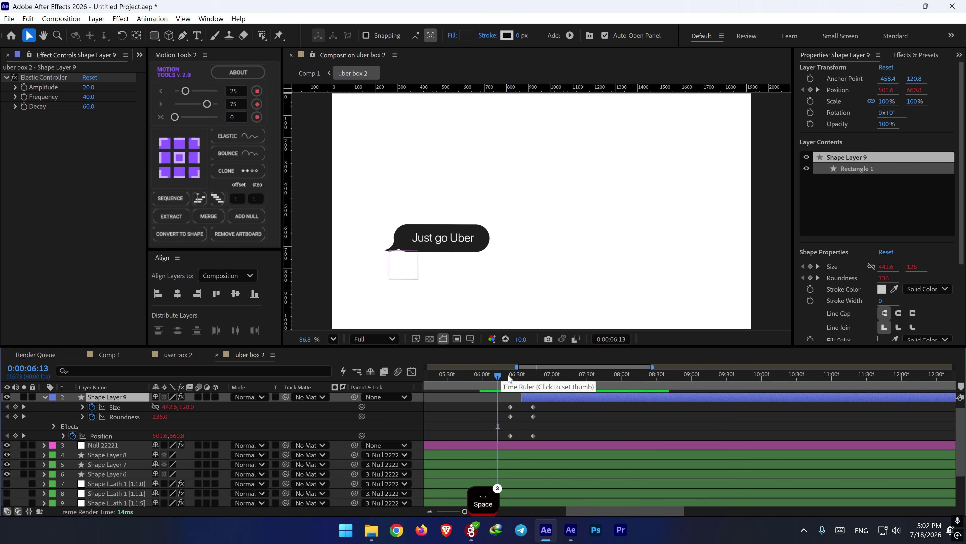
{"action": "key", "text": "space"}
{"action": "key", "text": "space"}
{"action": "left_click_drag", "start_coordinate": [510, 376], "coordinate": [507, 378]}
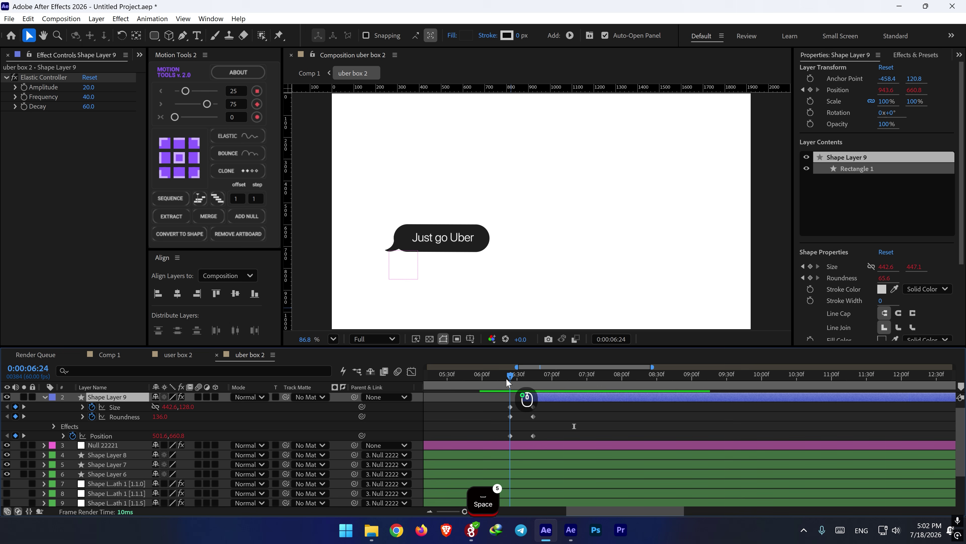
- Keyframe Null 22221's position at 0:00:06:24 and 0:00:06:44, shifting the bubble about 200 px right at the second keyframe, and preview it
{"action": "left_click", "coordinate": [501, 446]}
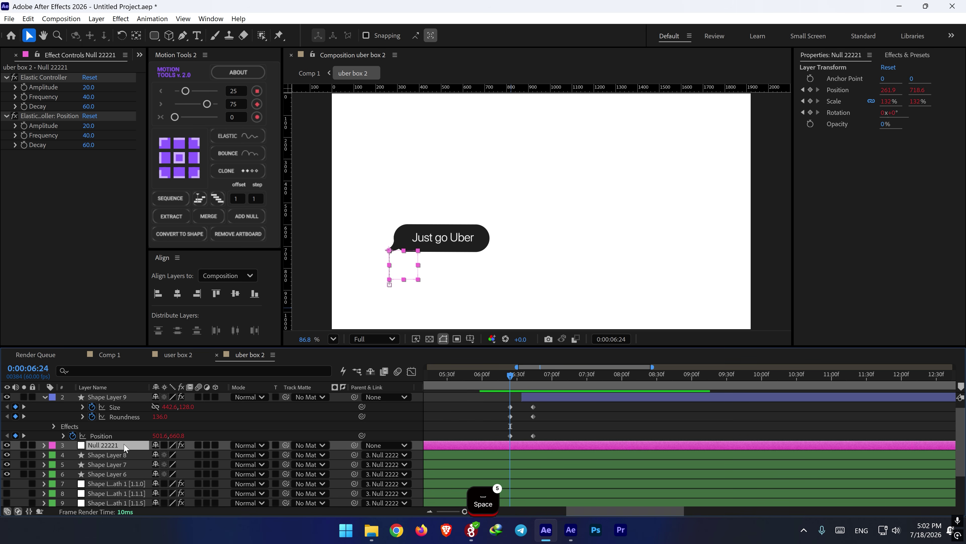
{"action": "key", "text": "p"}
{"action": "left_click", "coordinate": [17, 455]}
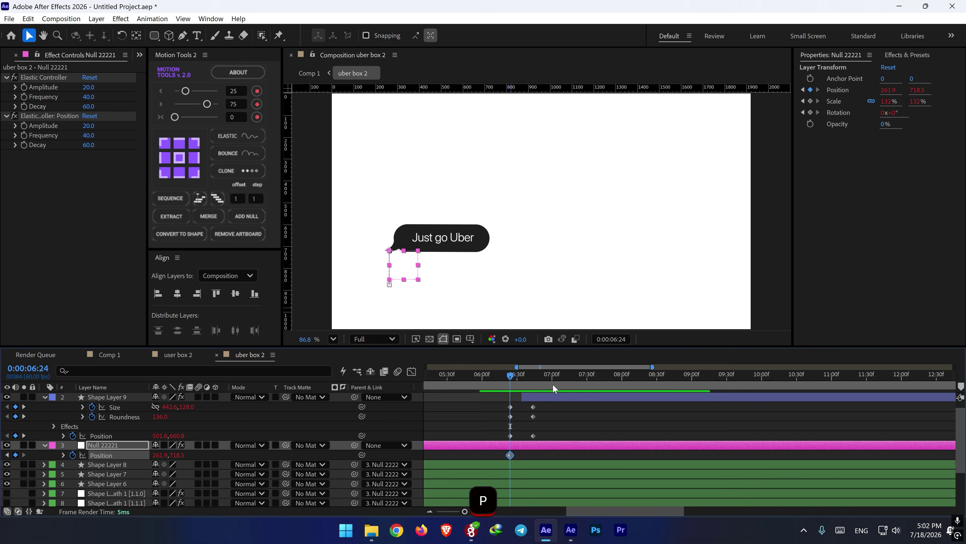
{"action": "left_click", "coordinate": [535, 386], "text": "shift"}
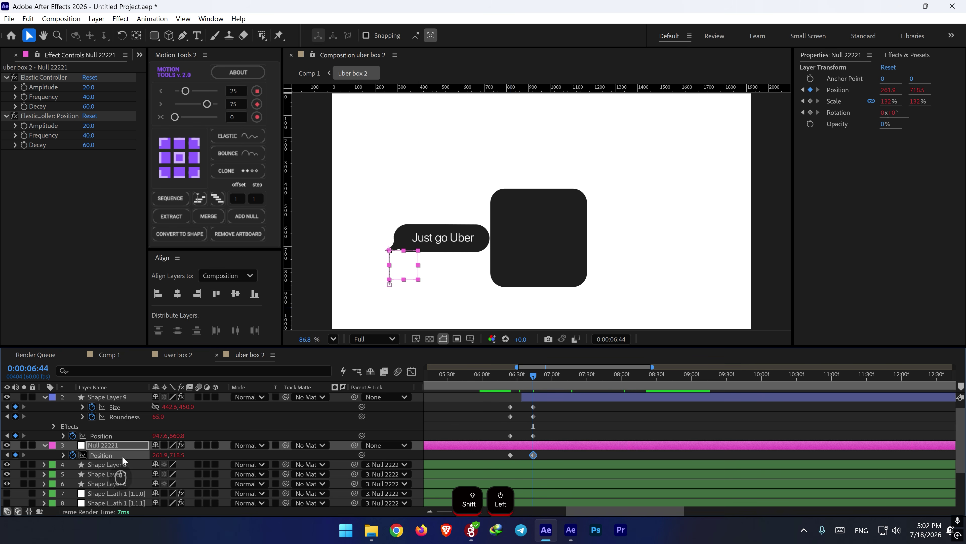
{"action": "left_click_drag", "start_coordinate": [156, 455], "coordinate": [259, 444]}
{"action": "left_click_drag", "start_coordinate": [555, 456], "coordinate": [495, 458]}
{"action": "left_click_drag", "start_coordinate": [514, 382], "coordinate": [507, 382]}
{"action": "key", "text": "space"}
{"action": "key", "text": "space"}
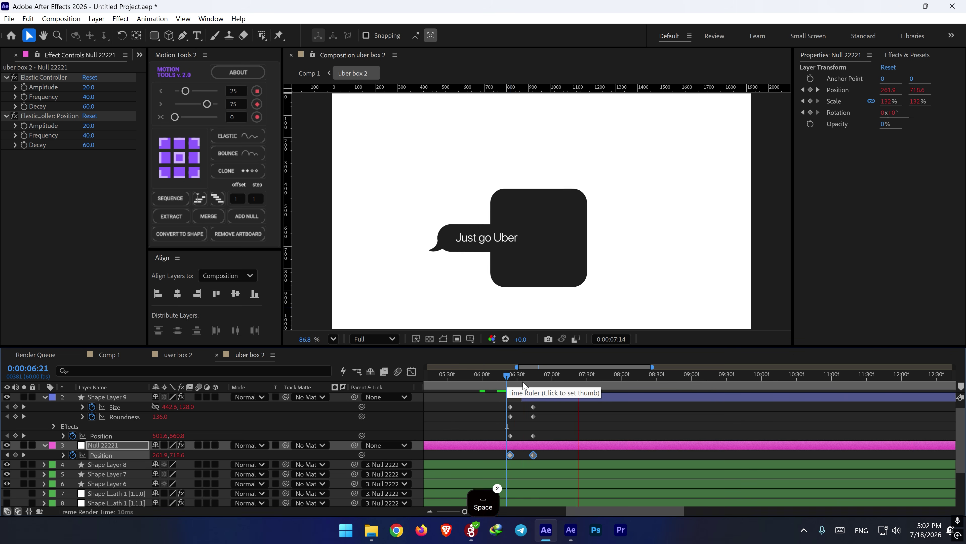
- Trim the ends of all layers from Shape Layer 8 down to Shape Layer 3 to 0:00:06:34 and preview the bubble's transition
{"action": "left_click", "coordinate": [522, 379]}
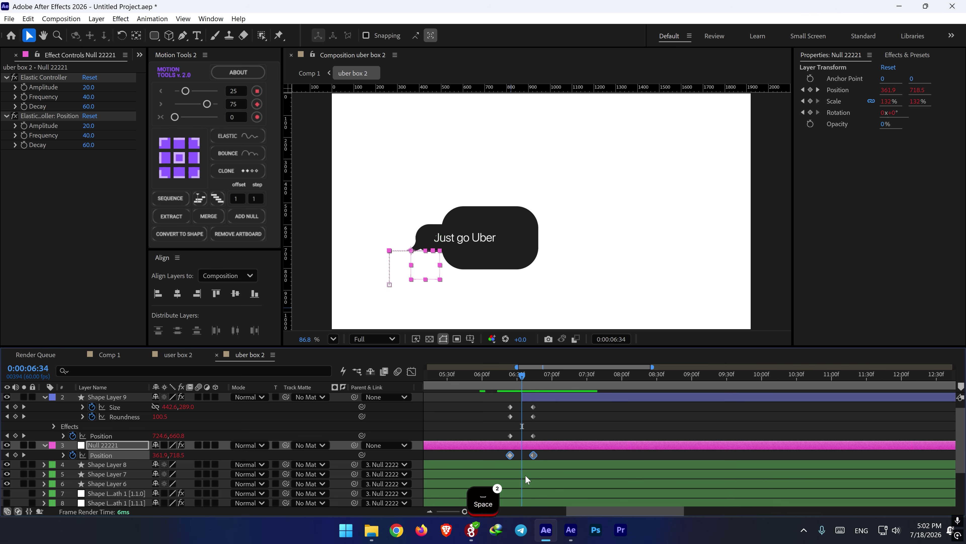
{"action": "scroll", "coordinate": [526, 475], "scroll_direction": "down", "scroll_amount": 3}
{"action": "left_click", "coordinate": [519, 436]}
{"action": "scroll", "coordinate": [519, 468], "scroll_direction": "down", "scroll_amount": 3}
{"action": "left_click", "coordinate": [518, 502], "text": "shift"}
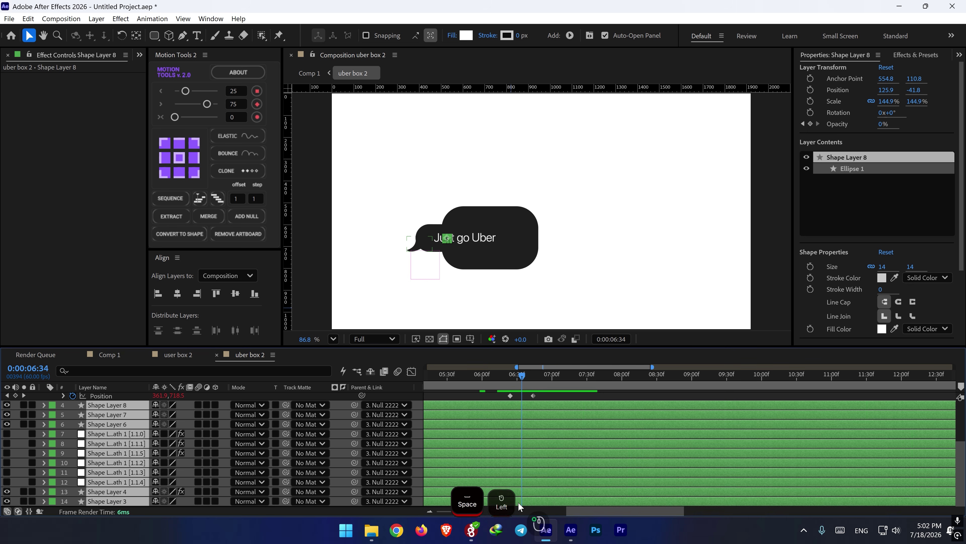
{"action": "key", "text": "alt+]"}
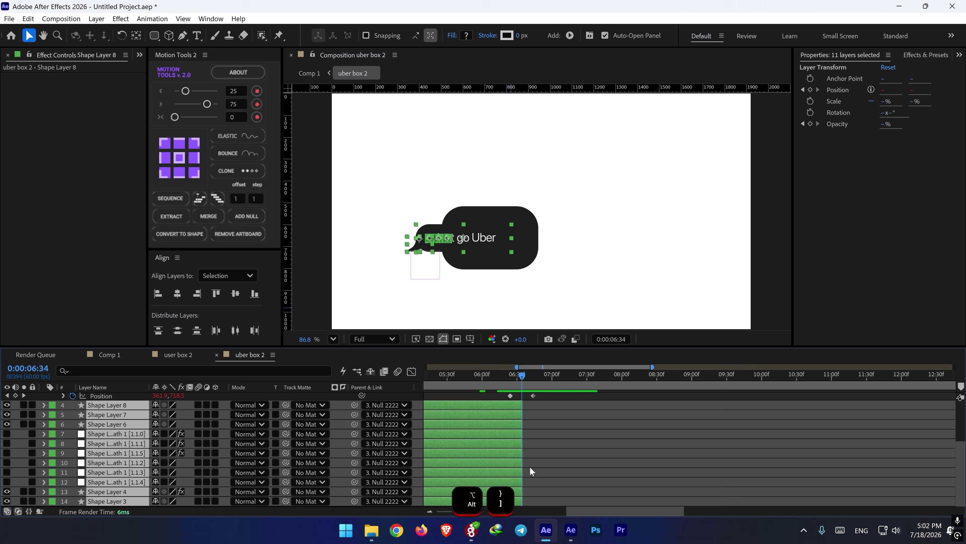
{"action": "scroll", "coordinate": [527, 449], "scroll_direction": "up", "scroll_amount": 3}
{"action": "left_click", "coordinate": [504, 378]}
{"action": "key", "text": "space"}
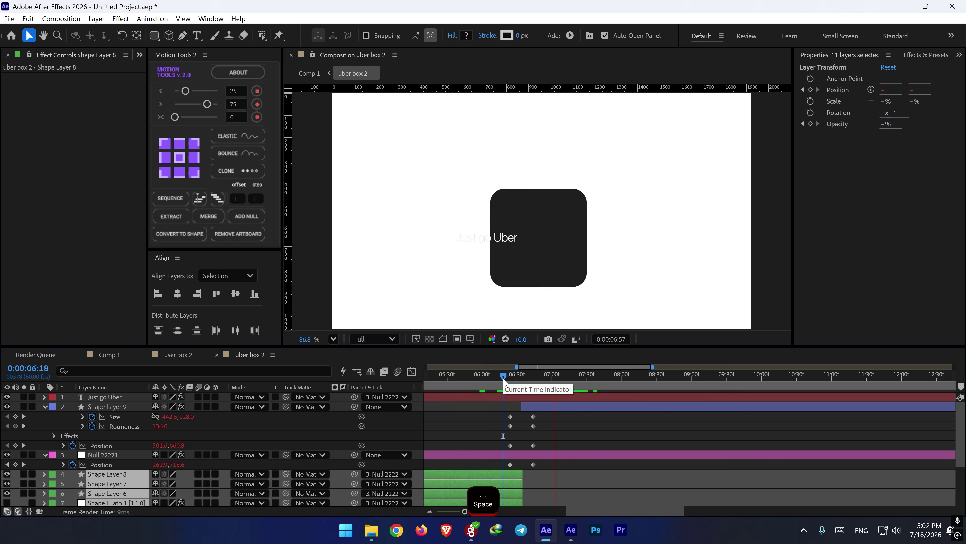
{"action": "key", "text": "space"}
{"action": "left_click", "coordinate": [504, 380]}
{"action": "key", "text": "space"}
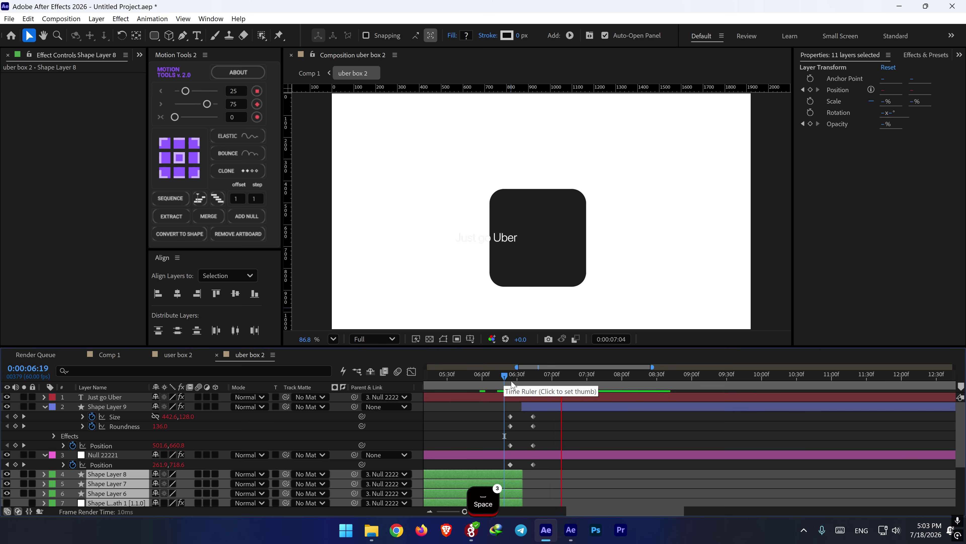
{"action": "key", "text": "space"}
- Split the "Just go Uber" text layer at 0:00:06:34 and extend the second part's start back past the original text's start
{"action": "left_click", "coordinate": [522, 381]}
{"action": "left_click", "coordinate": [525, 397]}
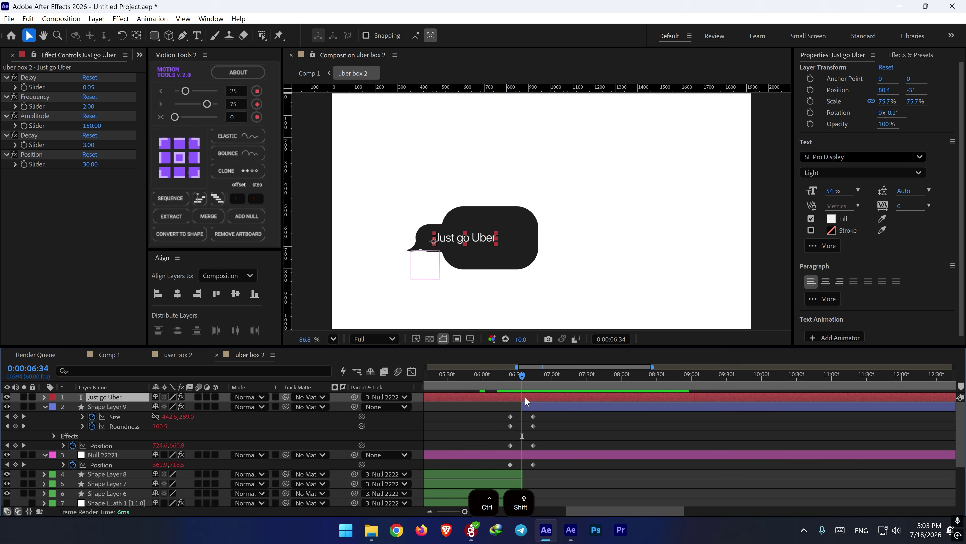
{"action": "key", "text": "ctrl+shift+d"}
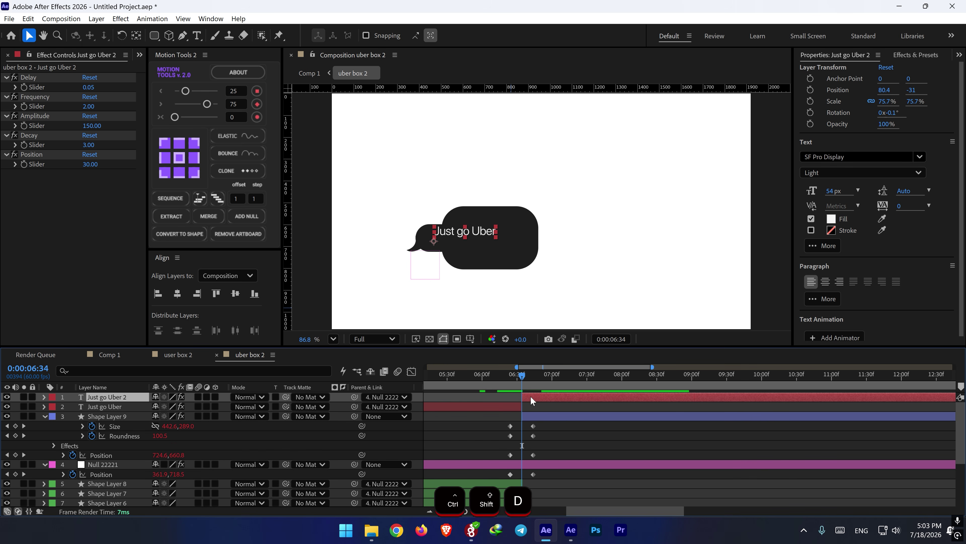
{"action": "left_click_drag", "start_coordinate": [531, 396], "coordinate": [432, 393]}
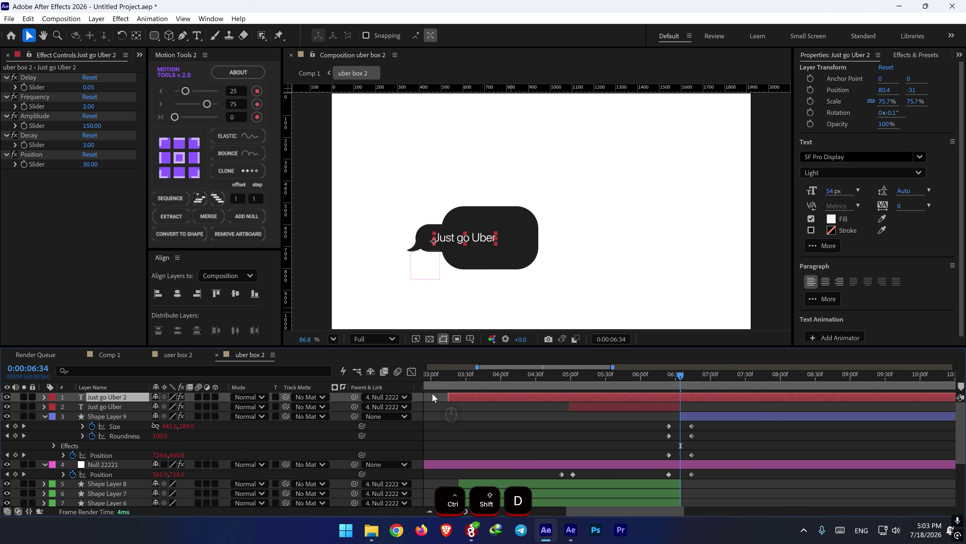
- Delete the Delay, Frequency, Amplitude, Decay and Position effects from the "Just go Uber 2" layer
{"action": "left_click", "coordinate": [33, 83], "text": "shift"}
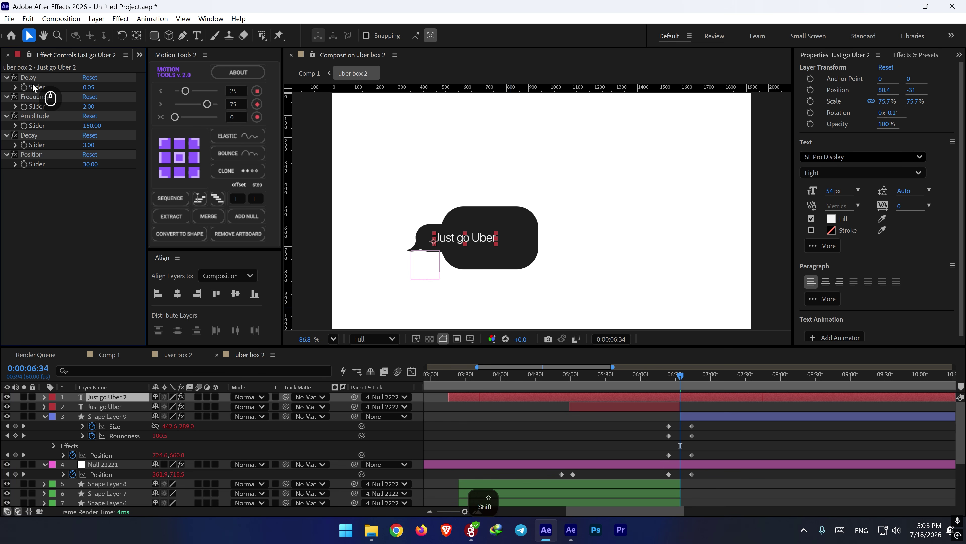
{"action": "left_click", "coordinate": [33, 154], "text": "shift"}
{"action": "key", "text": "Delete"}
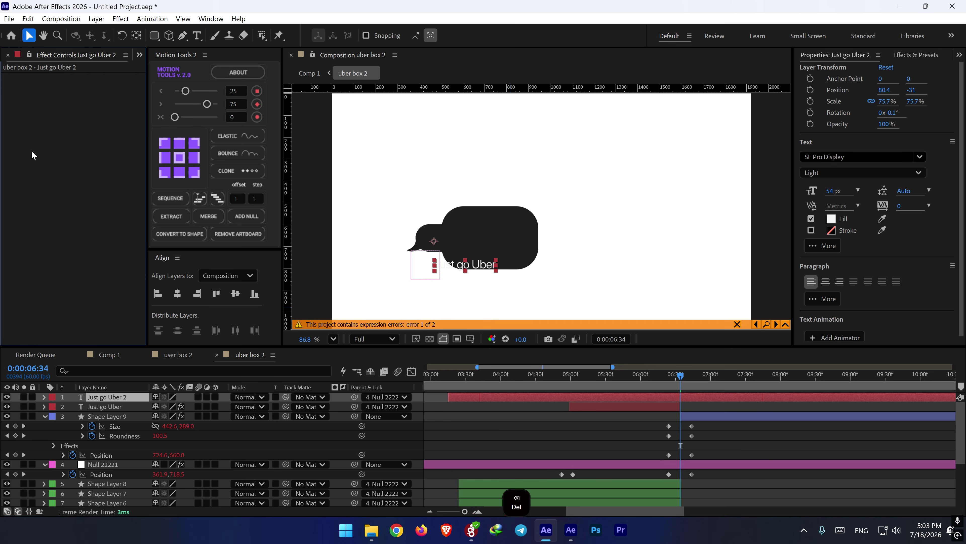
- At 0:00:06:30, move the "Just go Uber 2" text up to about Y -123.6 so it overlaps the original text
{"action": "scroll", "coordinate": [699, 392], "scroll_direction": "up", "scroll_amount": 3, "text": "alt"}
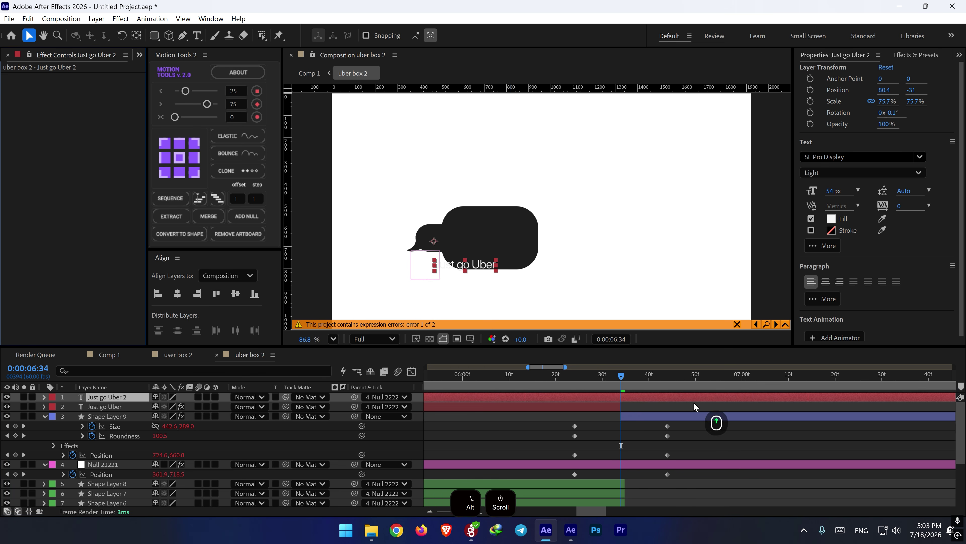
{"action": "left_click_drag", "start_coordinate": [620, 377], "coordinate": [602, 379]}
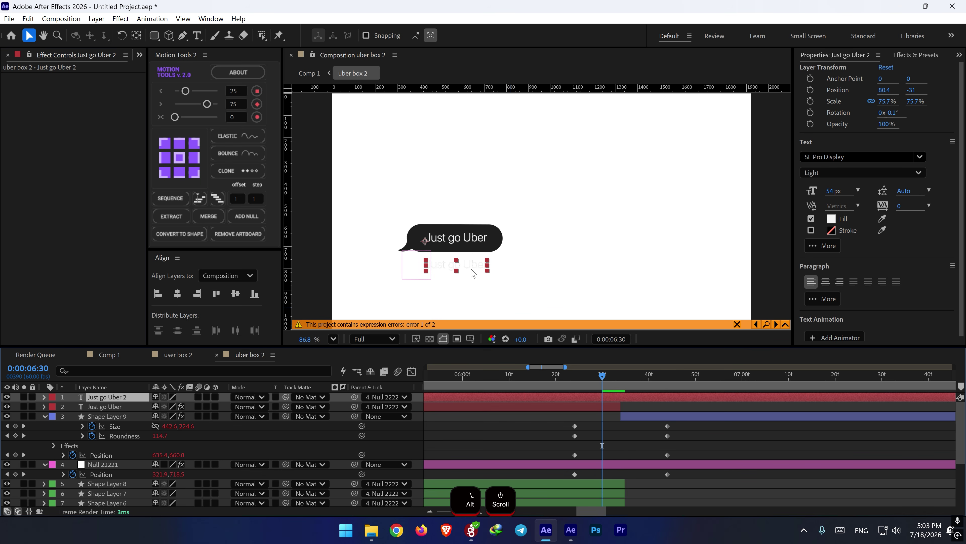
{"action": "key", "text": "v"}
{"action": "left_click_drag", "start_coordinate": [473, 273], "coordinate": [477, 244]}
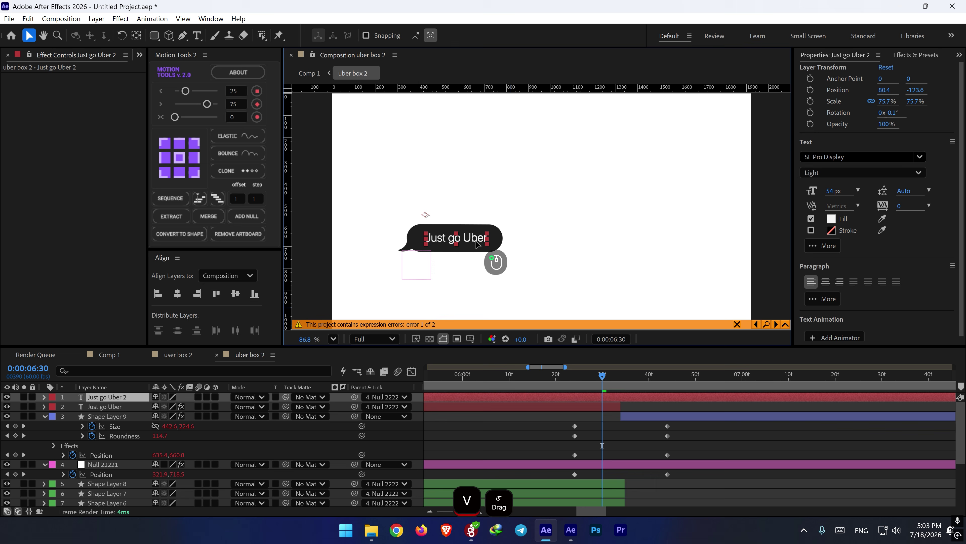
- Remove "Just go" from the duplicate text so that it reads only "Uber"
{"action": "double_click", "coordinate": [470, 238]}
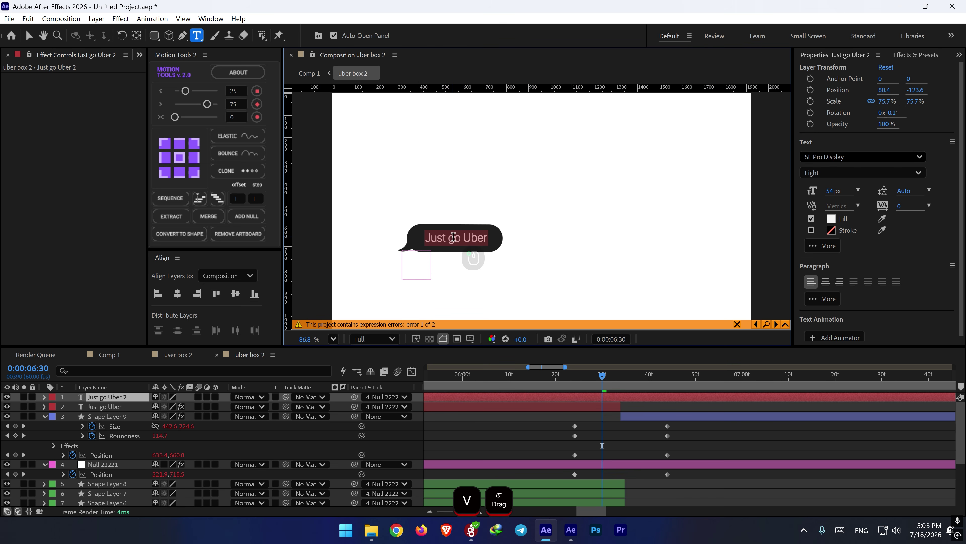
{"action": "left_click", "coordinate": [454, 238]}
{"action": "left_click_drag", "start_coordinate": [453, 237], "coordinate": [395, 242]}
{"action": "key", "text": "BackSpace"}
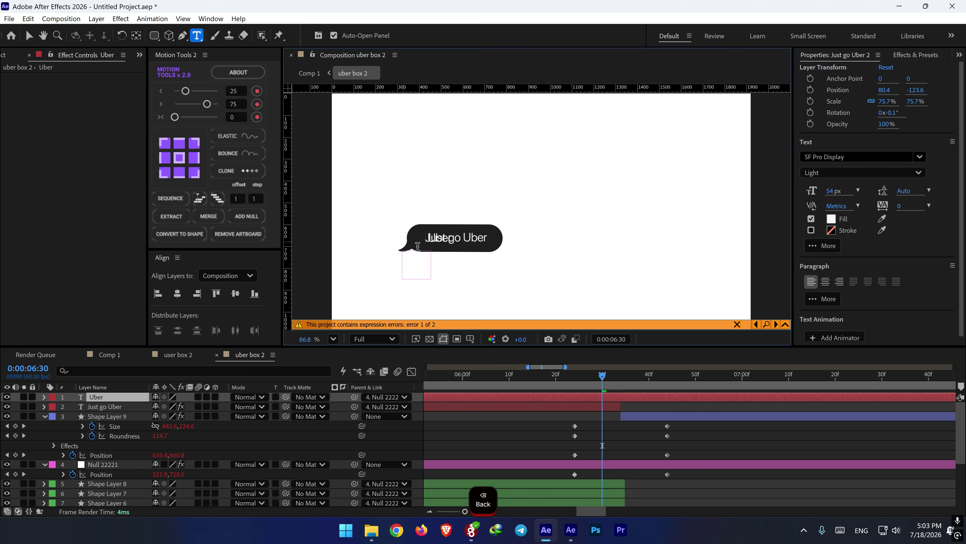
- Align the "Uber" text exactly over the same word in the original bubble text, at about 202.7, -124.5
{"action": "left_click_drag", "start_coordinate": [446, 269], "coordinate": [470, 269]}
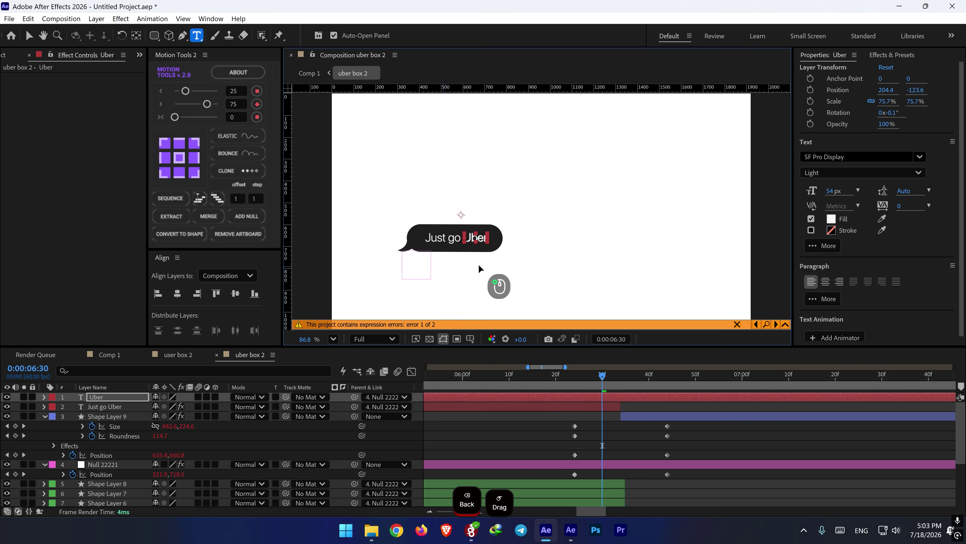
{"action": "scroll", "coordinate": [479, 266], "scroll_direction": "up", "scroll_amount": 5}
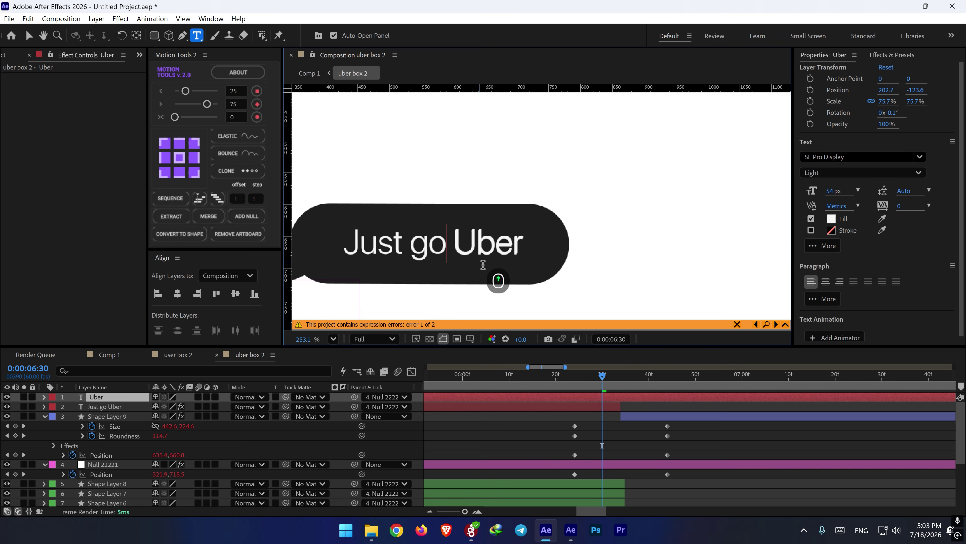
{"action": "left_click_drag", "start_coordinate": [486, 290], "coordinate": [484, 286]}
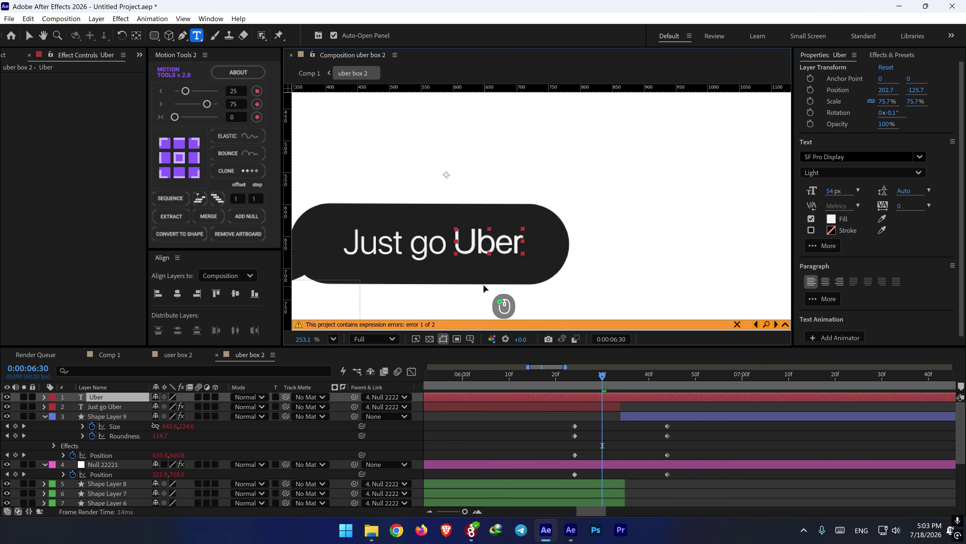
- Trim the start of the "Uber" layer to 0:00:06:34, where the "Just go Uber" layer ends
{"action": "scroll", "coordinate": [544, 405], "scroll_direction": "down", "scroll_amount": 5, "text": "alt"}
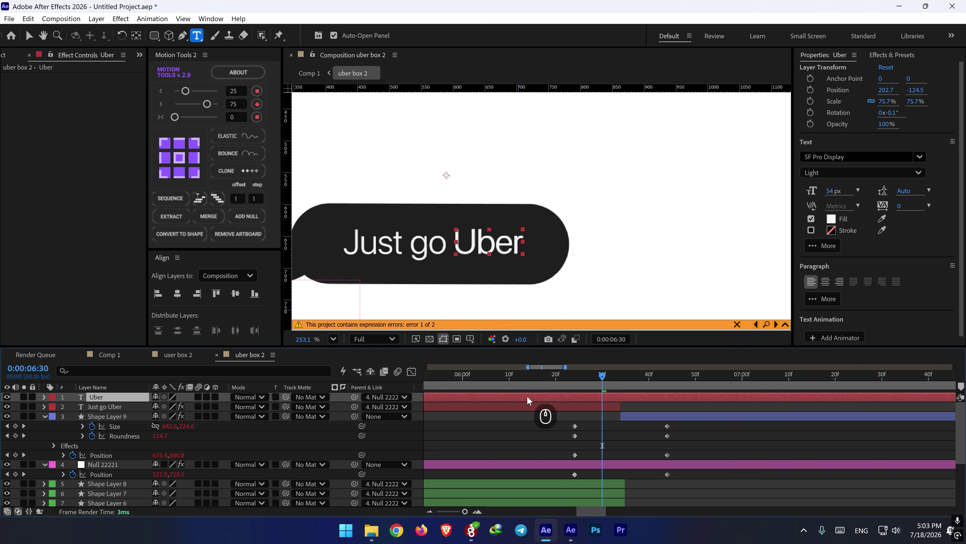
{"action": "key", "text": "alt+bracketleft"}
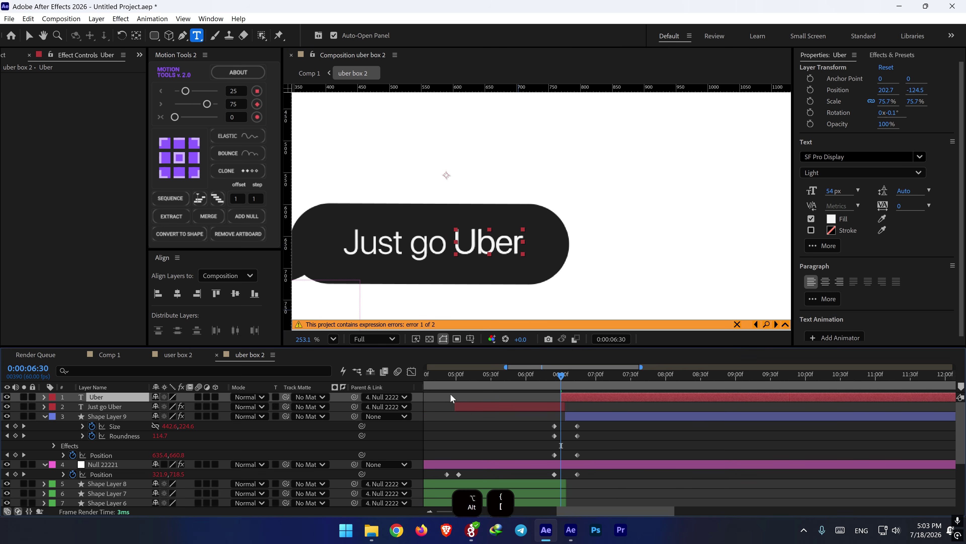
{"action": "left_click", "coordinate": [566, 397], "text": "shift"}
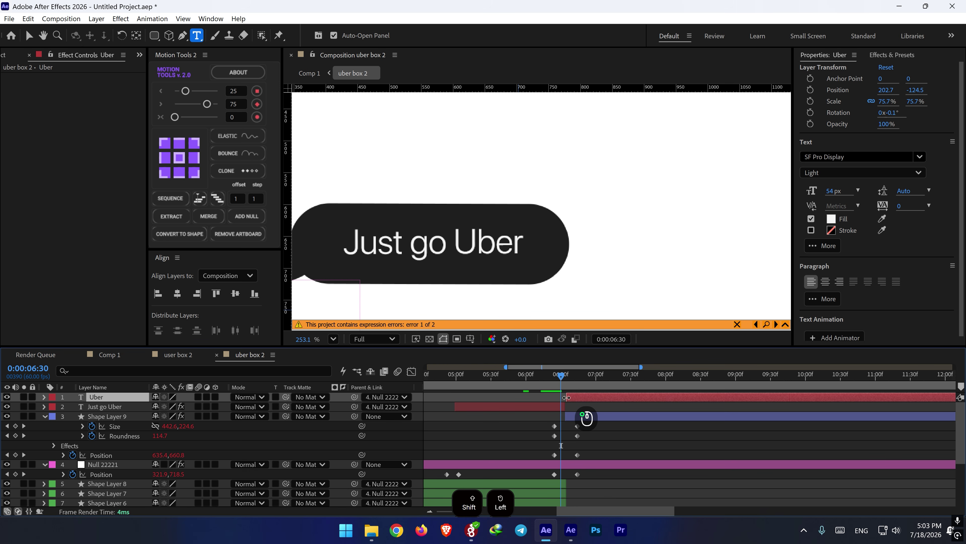
- Keyframe the "Uber" text's position at 0:00:06:24 and 0:00:06:44, setting X to about 322.7 at the second keyframe to center it in the square
{"action": "left_click_drag", "start_coordinate": [570, 377], "coordinate": [588, 376]}
{"action": "key", "text": "shift+slash"}
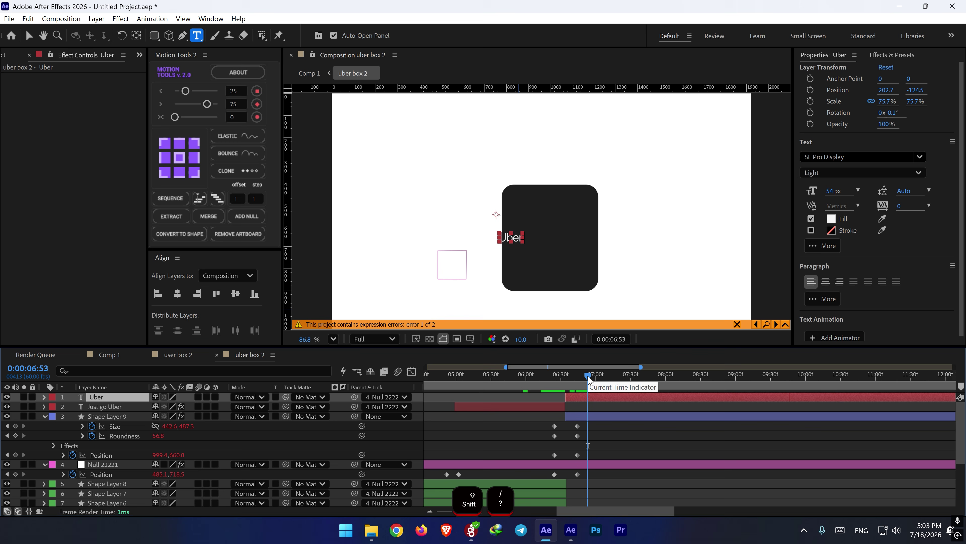
{"action": "key", "text": "p"}
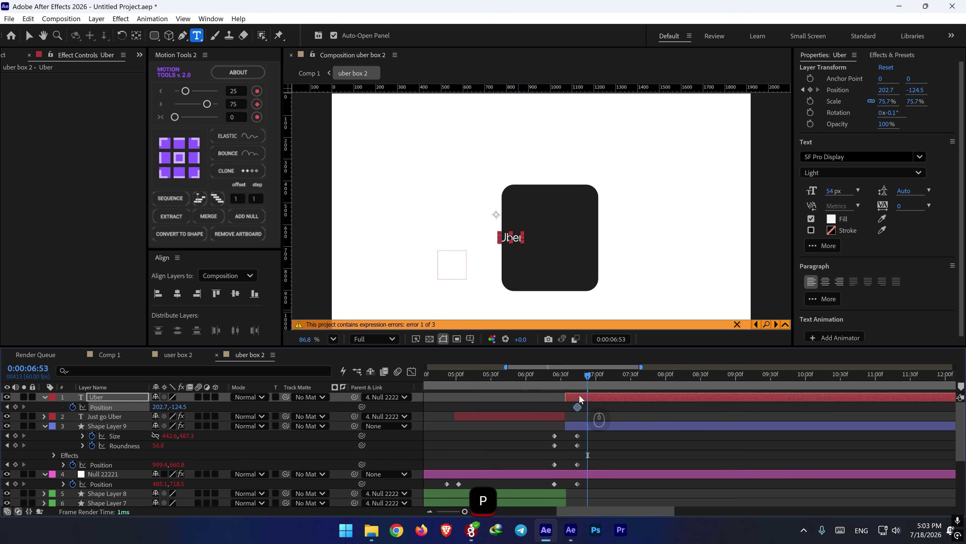
{"action": "left_click_drag", "start_coordinate": [565, 376], "coordinate": [551, 377]}
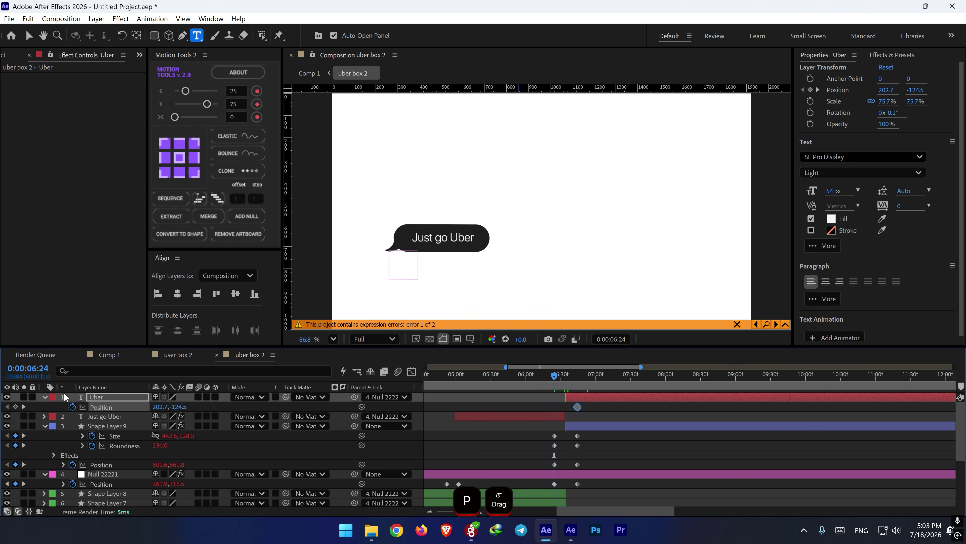
{"action": "left_click", "coordinate": [16, 406]}
{"action": "left_click", "coordinate": [23, 406]}
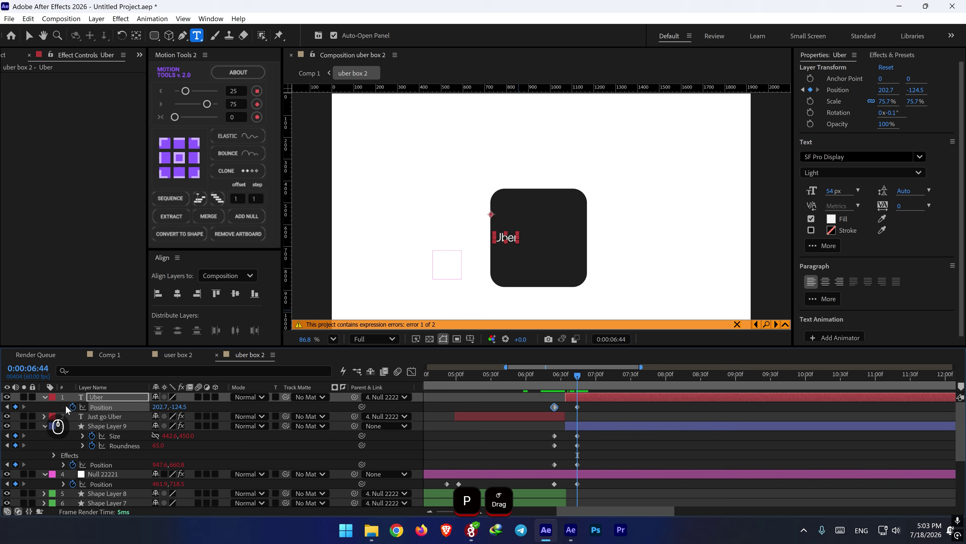
{"action": "left_click_drag", "start_coordinate": [157, 406], "coordinate": [233, 405]}
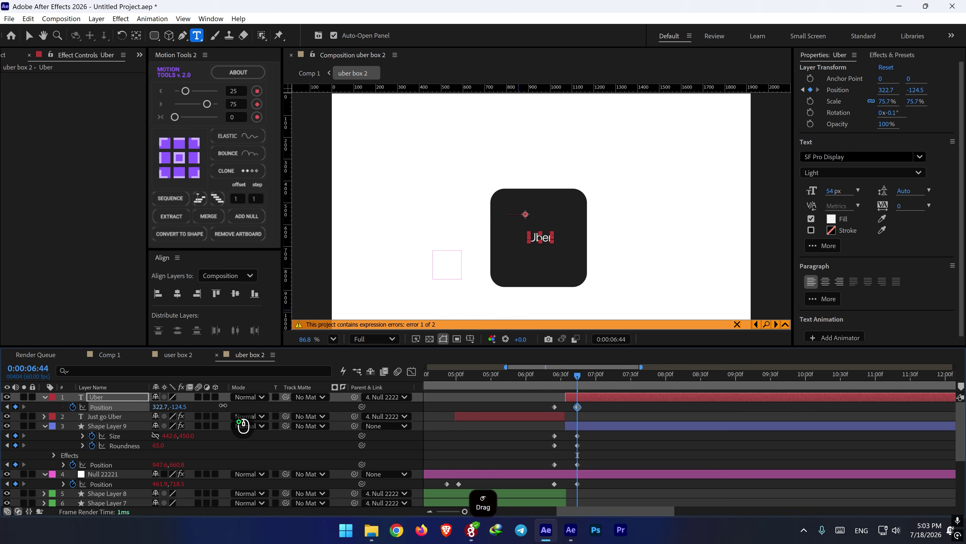
{"action": "key", "text": "shift+s"}
{"action": "left_click", "coordinate": [72, 416]}
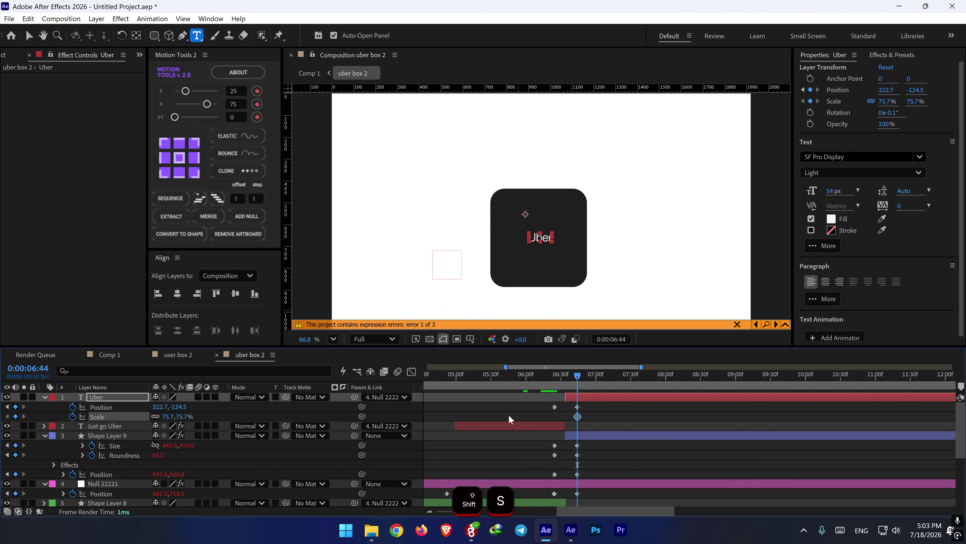
{"action": "left_click_drag", "start_coordinate": [572, 416], "coordinate": [549, 417]}
{"action": "left_click_drag", "start_coordinate": [185, 417], "coordinate": [244, 409]}
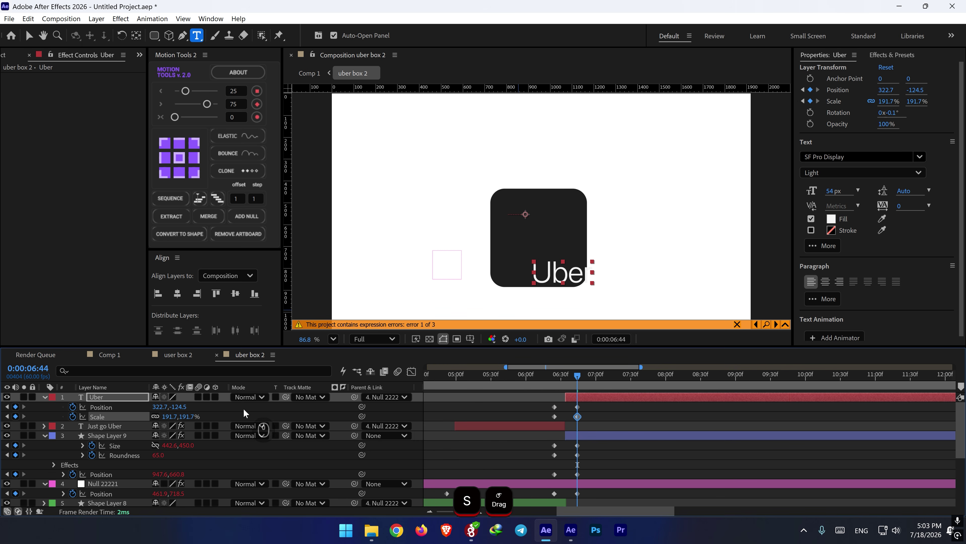
{"action": "key", "text": "ctrl+z"}
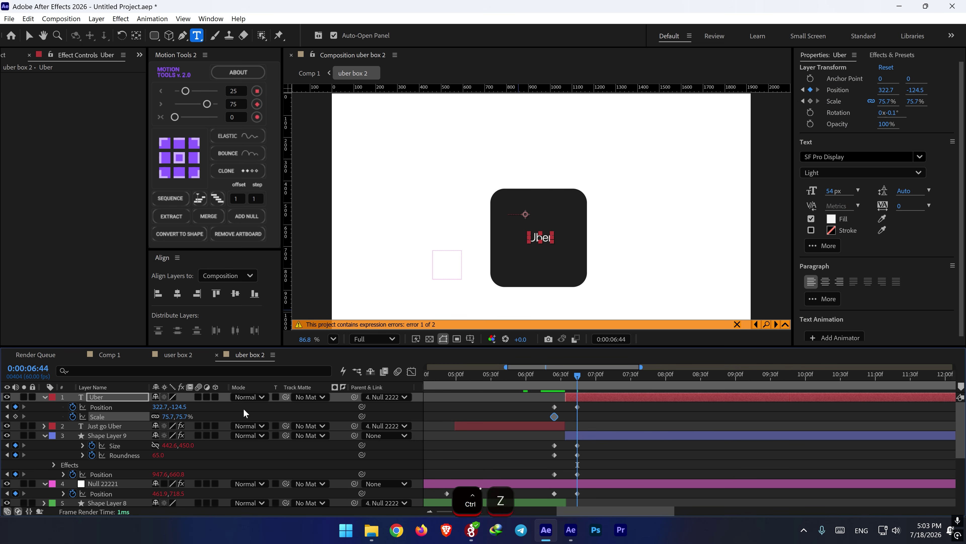
{"action": "key", "text": "ctrl+z"}
{"action": "key", "text": "ctrl+z"}
{"action": "key", "text": "ctrl+z"}
{"action": "key", "text": "ctrl+z"}
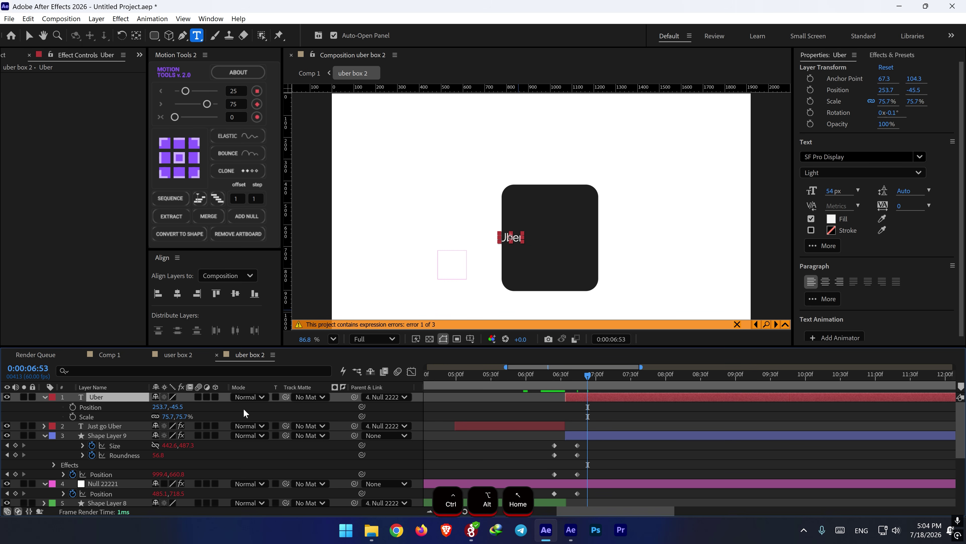
- Center the Uber text's anchor point and set Position and Scale keyframes for it at 0:00:06:24 and 0:00:06:44
{"action": "key", "text": "ctrl+alt+Home"}
{"action": "left_click", "coordinate": [77, 411]}
{"action": "left_click_drag", "start_coordinate": [75, 412], "coordinate": [73, 417]}
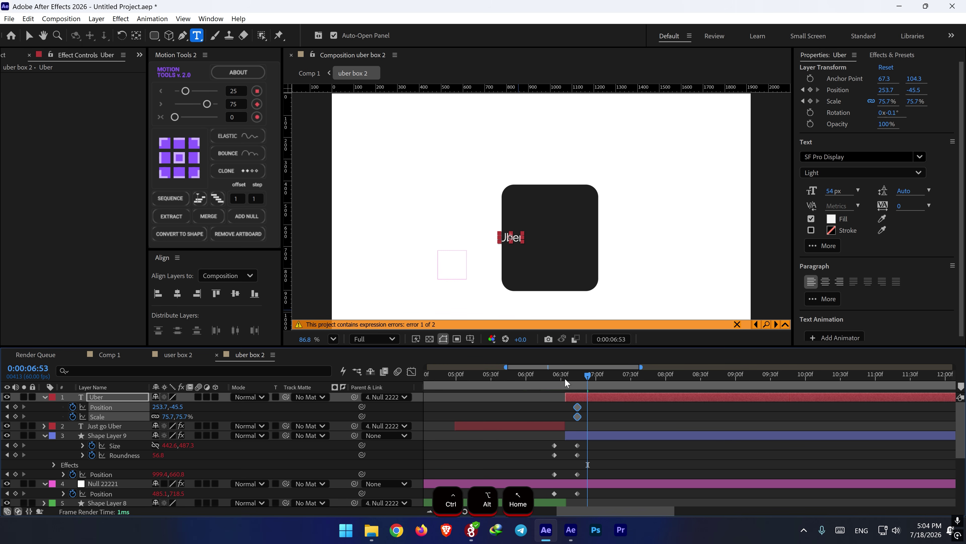
{"action": "left_click", "coordinate": [555, 376]}
{"action": "left_click_drag", "start_coordinate": [15, 406], "coordinate": [15, 416]}
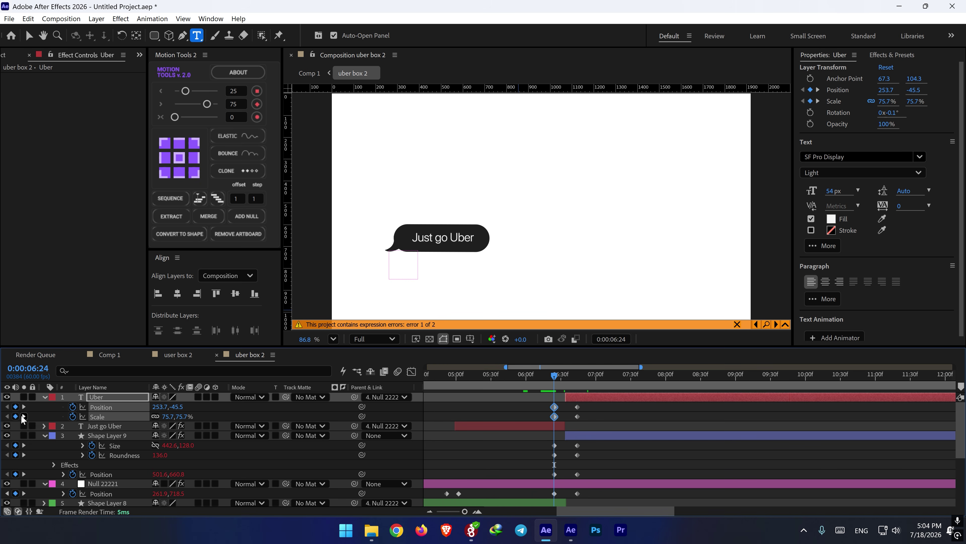
- At the 0:00:06:44 keyframes, scale the Uber text to 143.7% and set its position to 365.7, -45.5, centred in the box
{"action": "left_click", "coordinate": [24, 417]}
{"action": "mouse_move", "coordinate": [180, 407]}
{"action": "left_mouse_down"}
{"action": "mouse_move", "coordinate": [216, 402]}
{"action": "mouse_move", "coordinate": [204, 413]}
{"action": "mouse_move", "coordinate": [221, 413]}
{"action": "mouse_move", "coordinate": [167, 407]}
{"action": "left_mouse_up"}
{"action": "key", "text": "ctrl+z"}
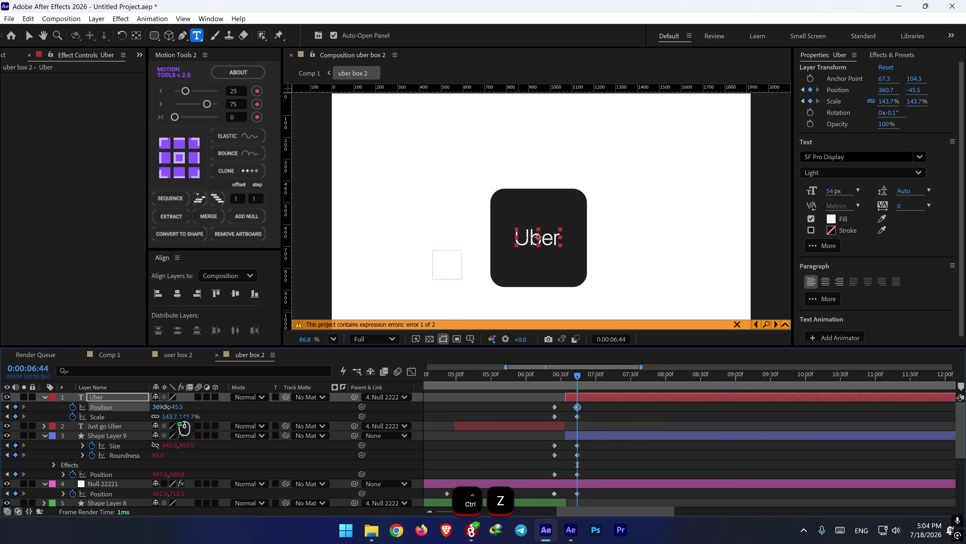
{"action": "key", "text": "ctrl+z"}
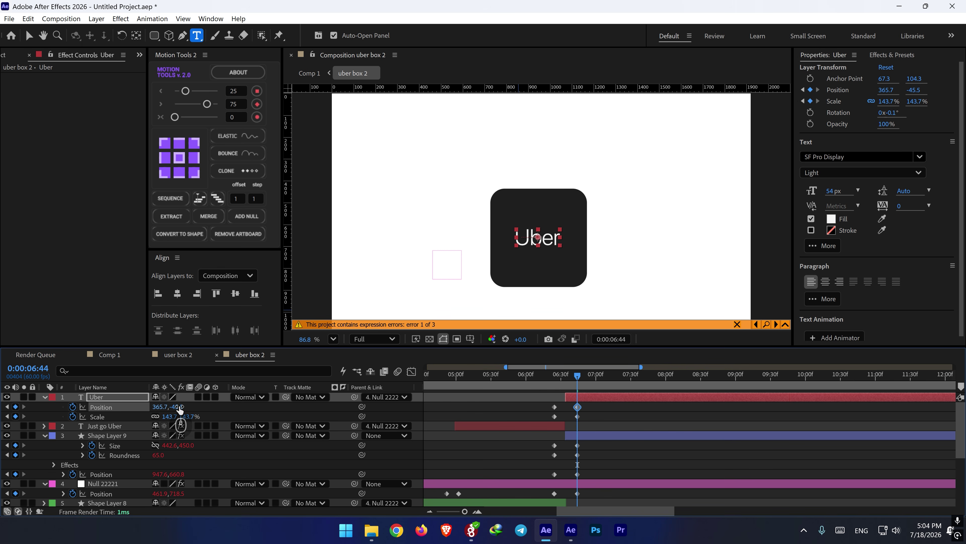
- Preview the text's motion and apply the Motion Tools Elastic expression to the Uber text's Position and Scale keyframes
{"action": "left_click", "coordinate": [536, 386]}
{"action": "key", "text": "space"}
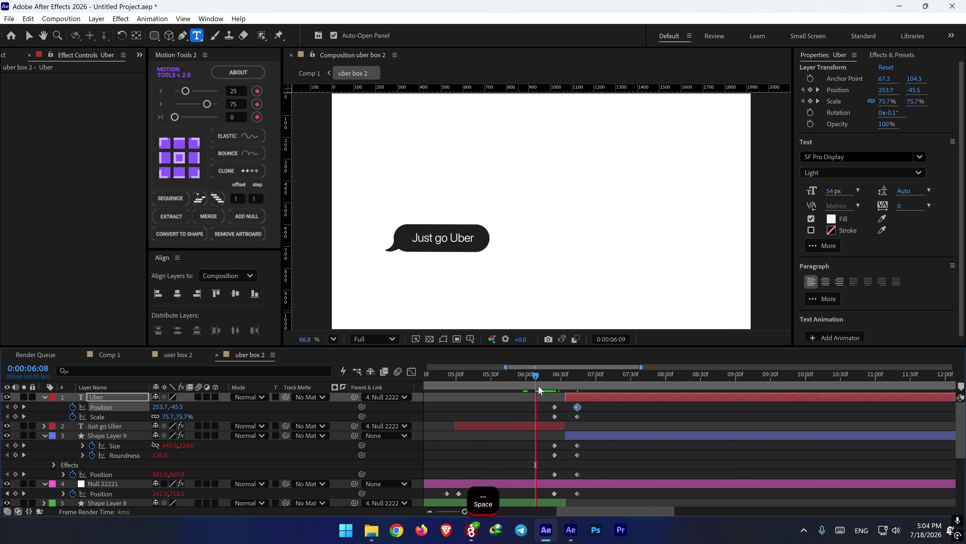
{"action": "key", "text": "space"}
{"action": "left_click_drag", "start_coordinate": [589, 402], "coordinate": [542, 418]}
{"action": "left_click", "coordinate": [240, 138]}
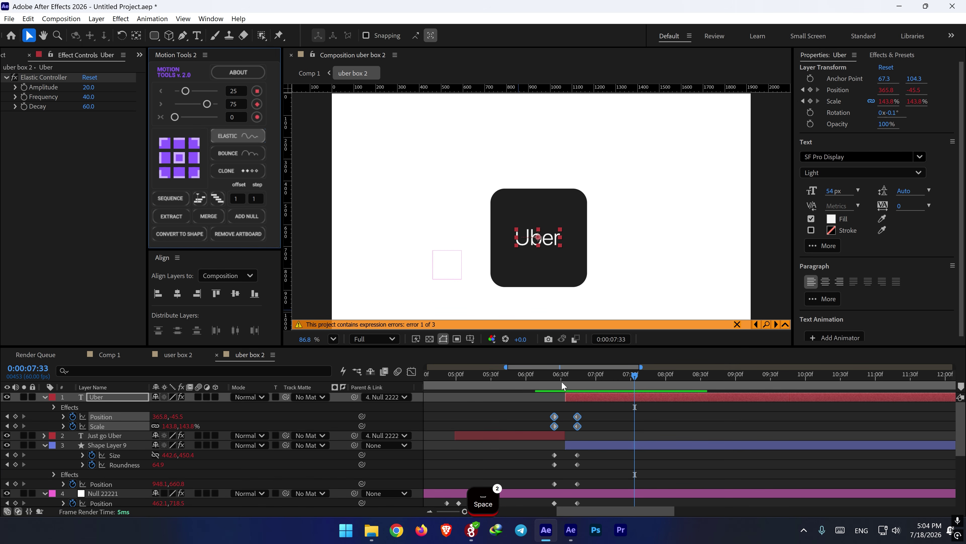
- Play back the transition from the Just go Uber bubble to the Uber box to check the elastic motion
{"action": "left_click", "coordinate": [537, 383]}
{"action": "key", "text": "space"}
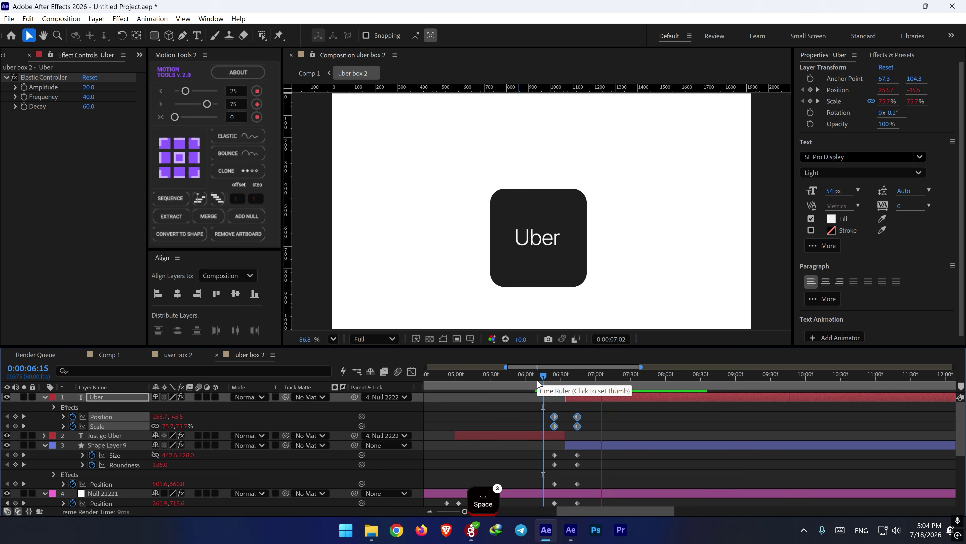
{"action": "key", "text": "space"}
{"action": "left_click_drag", "start_coordinate": [544, 377], "coordinate": [479, 382]}
{"action": "key", "text": "space"}
{"action": "scroll", "coordinate": [532, 402], "scroll_direction": "down", "scroll_amount": 2}
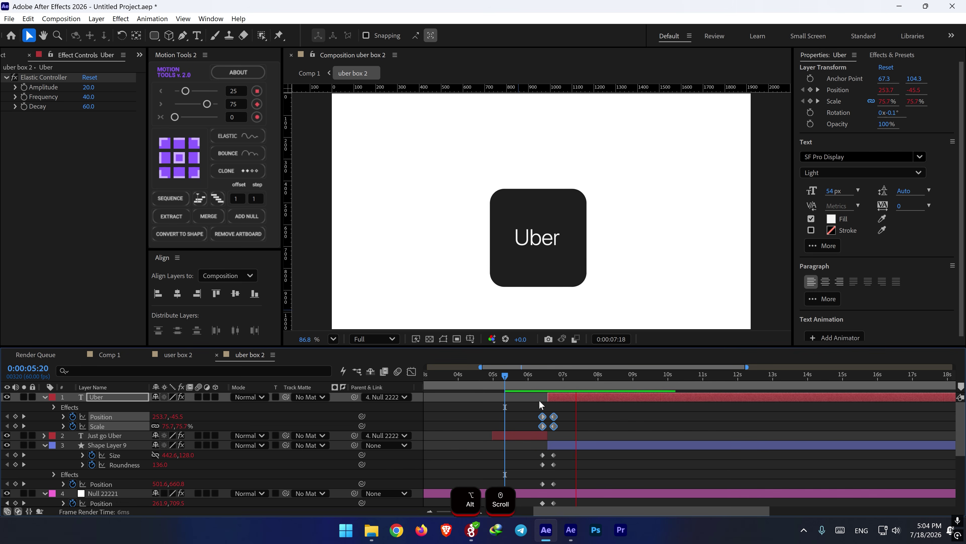
{"action": "key", "text": "space"}
{"action": "left_click", "coordinate": [527, 382]}
{"action": "key", "text": "space"}
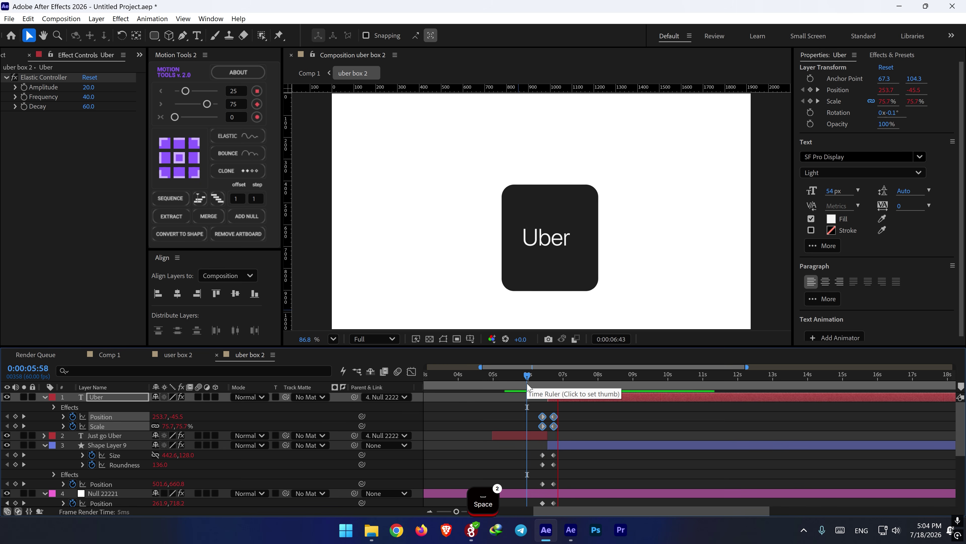
{"action": "key", "text": "space"}
{"action": "left_click_drag", "start_coordinate": [536, 378], "coordinate": [554, 377]}
{"action": "scroll", "coordinate": [562, 414], "scroll_direction": "down", "scroll_amount": 1}
{"action": "left_click", "coordinate": [563, 418]}
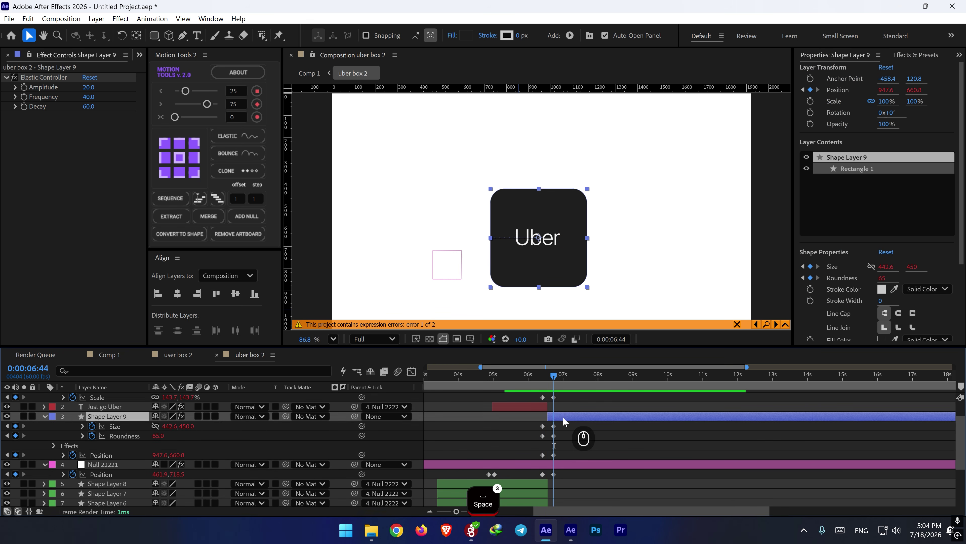
{"action": "scroll", "coordinate": [563, 417], "scroll_direction": "up", "scroll_amount": 1}
{"action": "left_click", "coordinate": [559, 399], "text": "shift"}
{"action": "left_click_drag", "start_coordinate": [558, 399], "coordinate": [561, 399]}
{"action": "key", "text": "ctrl+z"}
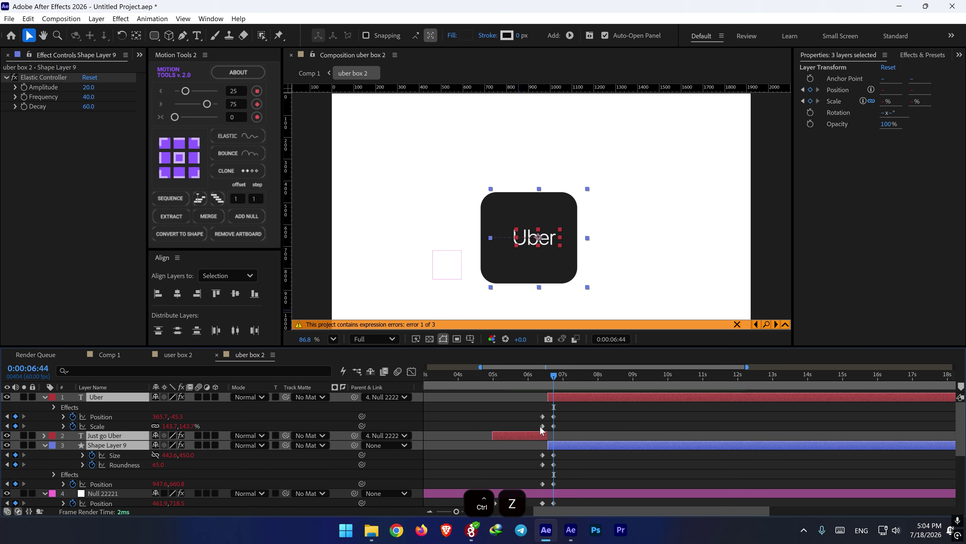
- Shift the Uber text and Shape Layer 9 together about 11 frames later, undoing the extra edit that includes the Just go Uber layer
{"action": "left_click", "coordinate": [508, 453]}
{"action": "left_click", "coordinate": [568, 442]}
{"action": "left_click", "coordinate": [569, 395], "text": "ctrl"}
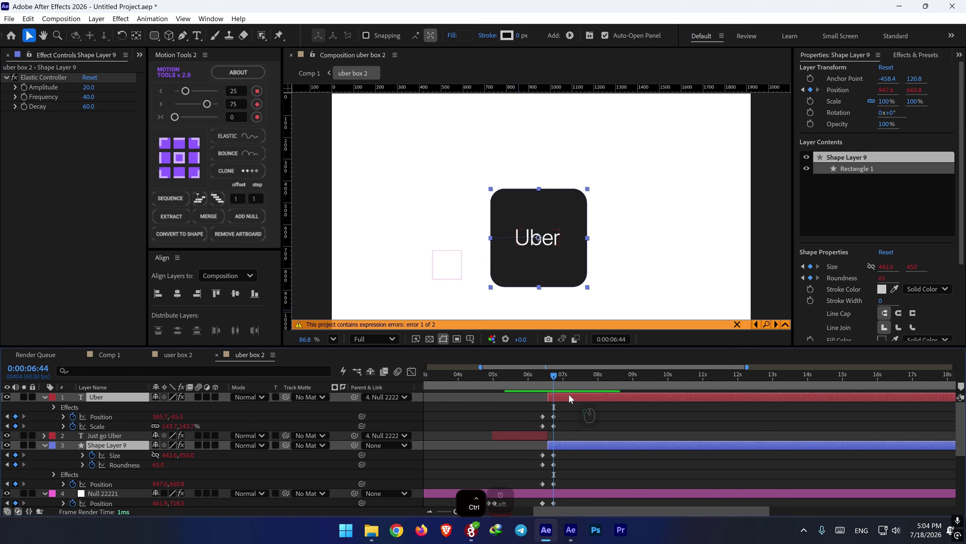
{"action": "left_click_drag", "start_coordinate": [569, 395], "coordinate": [571, 395]}
{"action": "key", "text": "ctrl+z"}
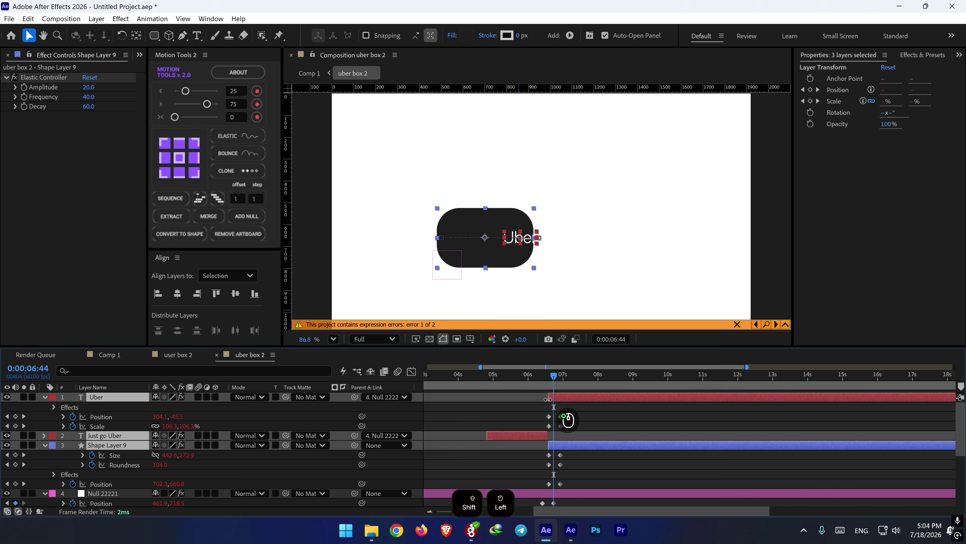
{"action": "key", "text": "ctrl+z"}
{"action": "key", "text": "ctrl+z"}
- Extend the start of the Shape Layer 9 and Uber layers back to where the Just go Uber layer ends
{"action": "left_click", "coordinate": [574, 446]}
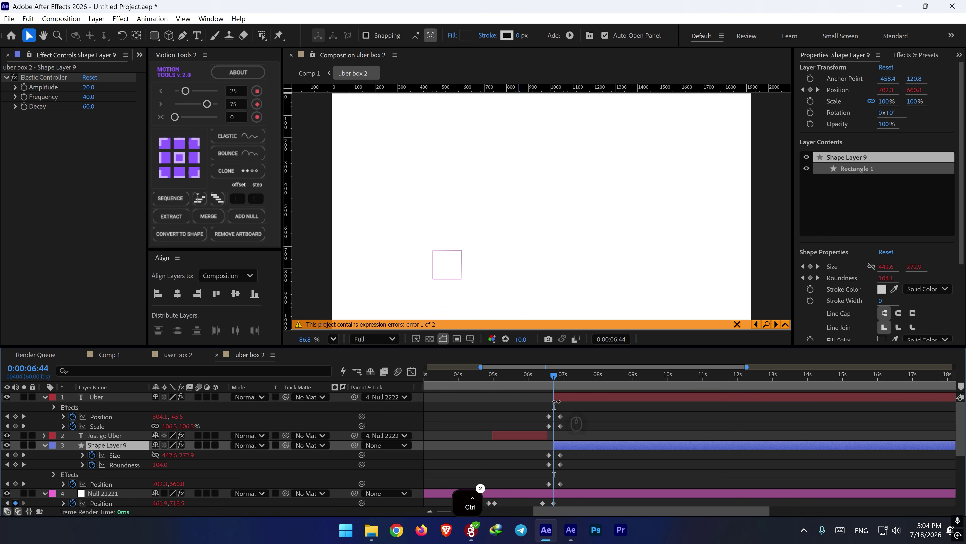
{"action": "left_click", "coordinate": [559, 397], "text": "ctrl"}
{"action": "left_click_drag", "start_coordinate": [554, 397], "coordinate": [537, 379]}
- Play back the retimed box transition from shortly before the bubble changes shape to check its timing
{"action": "key", "text": "space"}
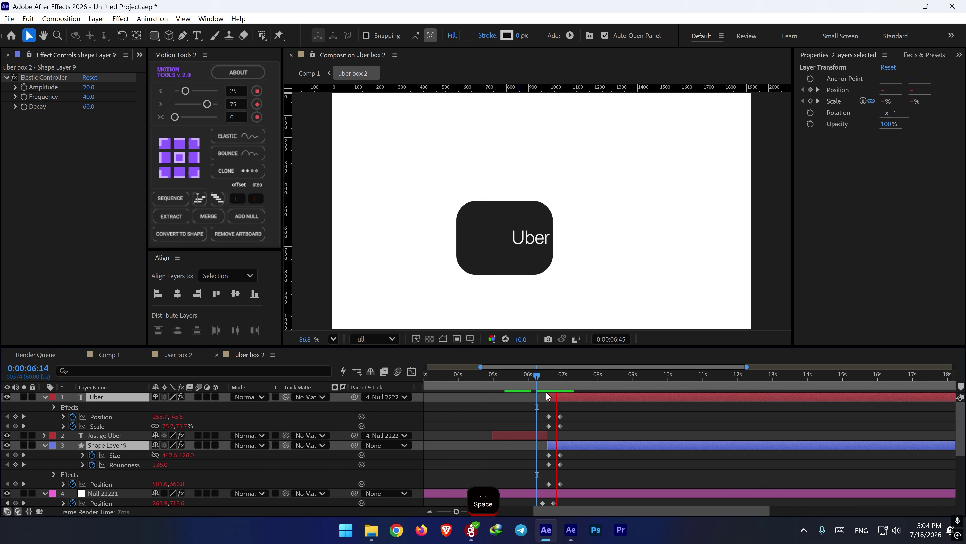
{"action": "key", "text": "space"}
{"action": "scroll", "coordinate": [562, 415], "scroll_direction": "up", "scroll_amount": 1}
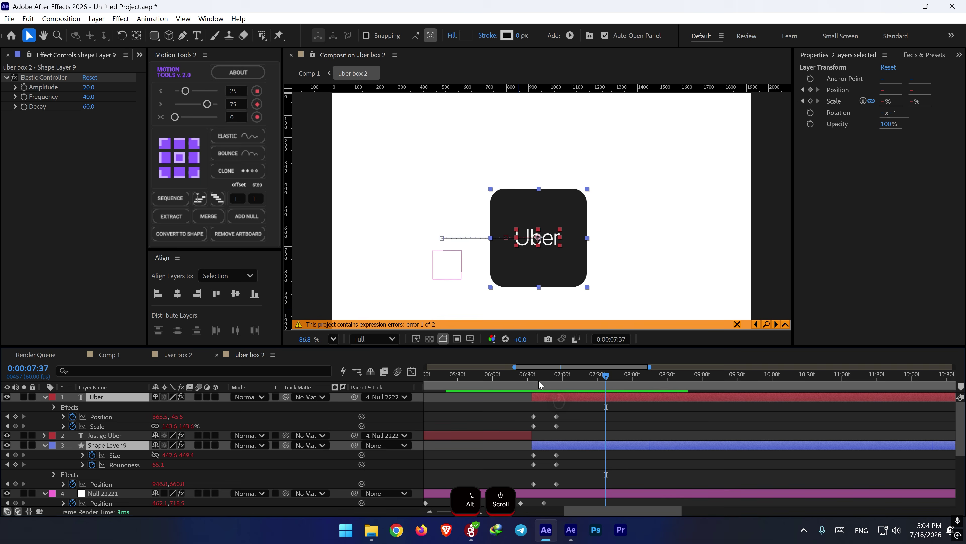
{"action": "mouse_move", "coordinate": [538, 380]}
{"action": "left_mouse_down"}
{"action": "mouse_move", "coordinate": [558, 381]}
{"action": "mouse_move", "coordinate": [530, 380]}
{"action": "left_mouse_up"}
{"action": "key", "text": "space"}
{"action": "left_click", "coordinate": [502, 378]}
{"action": "key", "text": "space"}
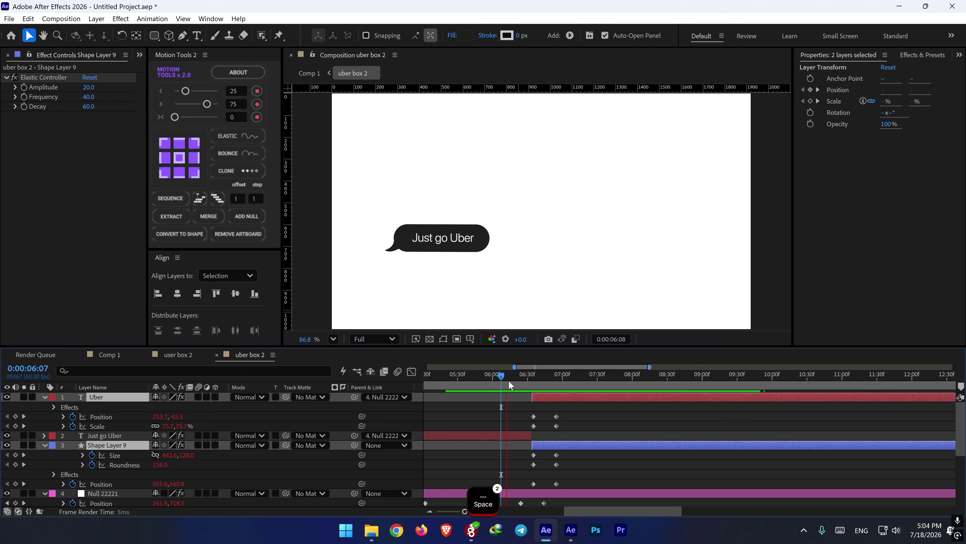
{"action": "key", "text": "space"}
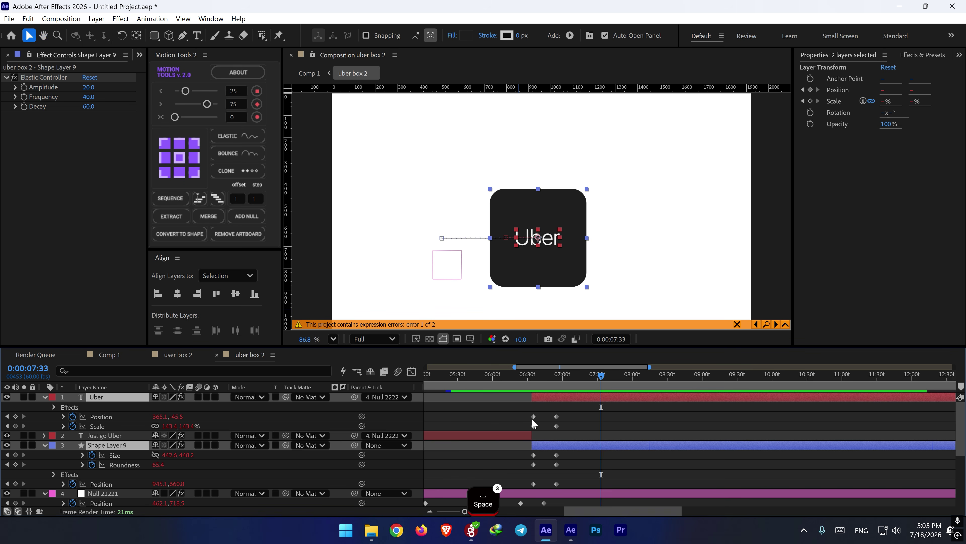
- Retime the last two Position keyframes of Null 22221 to line up with Shape Layer 9's Size and Roundness keyframes
{"action": "scroll", "coordinate": [532, 421], "scroll_direction": "down", "scroll_amount": 1}
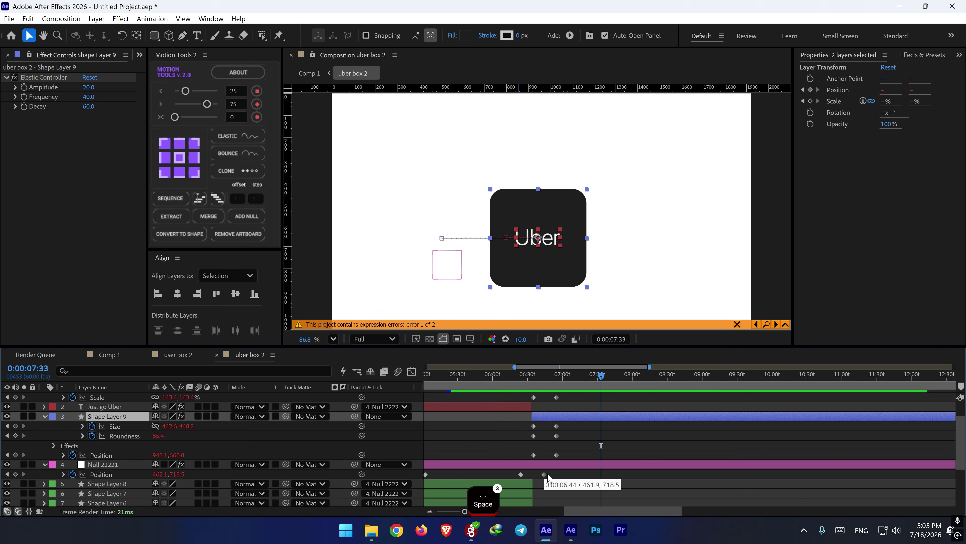
{"action": "left_click_drag", "start_coordinate": [552, 472], "coordinate": [506, 475]}
{"action": "left_click_drag", "start_coordinate": [508, 379], "coordinate": [499, 381]}
{"action": "key", "text": "space"}
{"action": "key", "text": "space"}
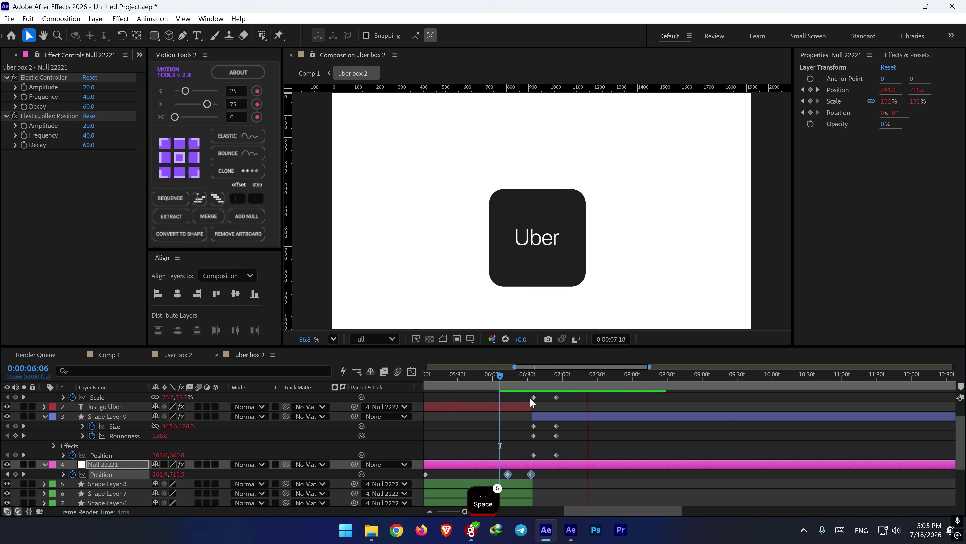
{"action": "key", "text": "space"}
{"action": "left_click_drag", "start_coordinate": [532, 474], "coordinate": [556, 474]}
- Play back the transition around 0:00:06:00 to check the null's movement against the box and Uber text
{"action": "left_click", "coordinate": [510, 377]}
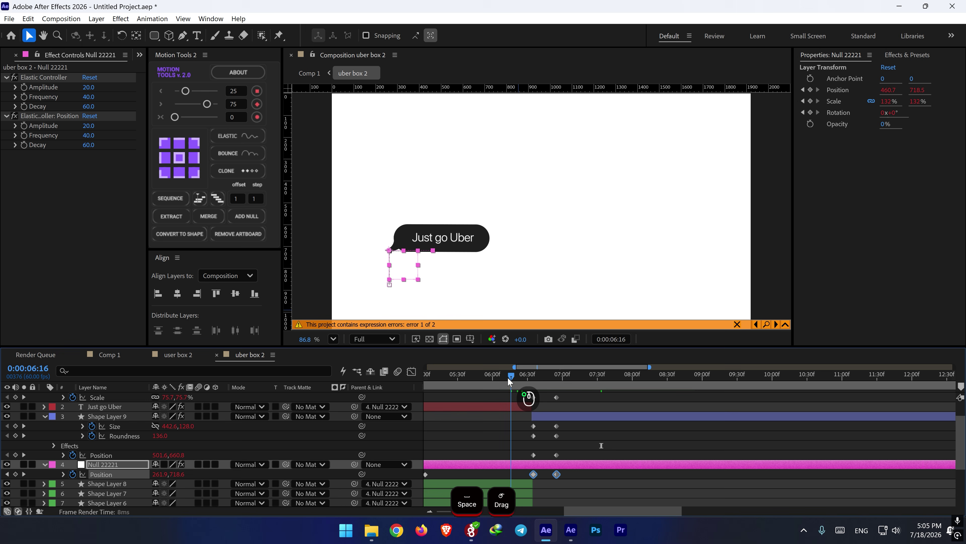
{"action": "left_click_drag", "start_coordinate": [508, 378], "coordinate": [508, 377]}
{"action": "key", "text": "space"}
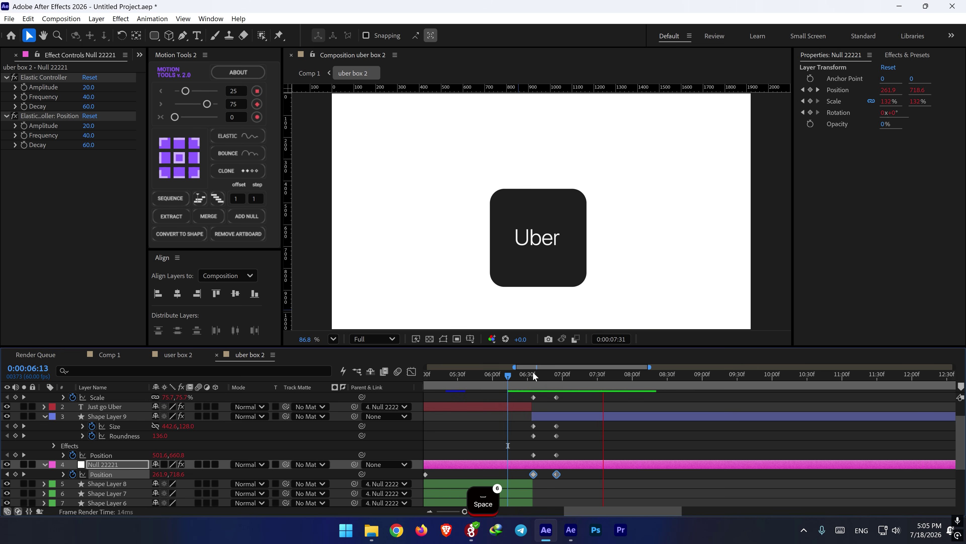
{"action": "scroll", "coordinate": [534, 378], "scroll_direction": "down", "scroll_amount": 5, "text": "alt"}
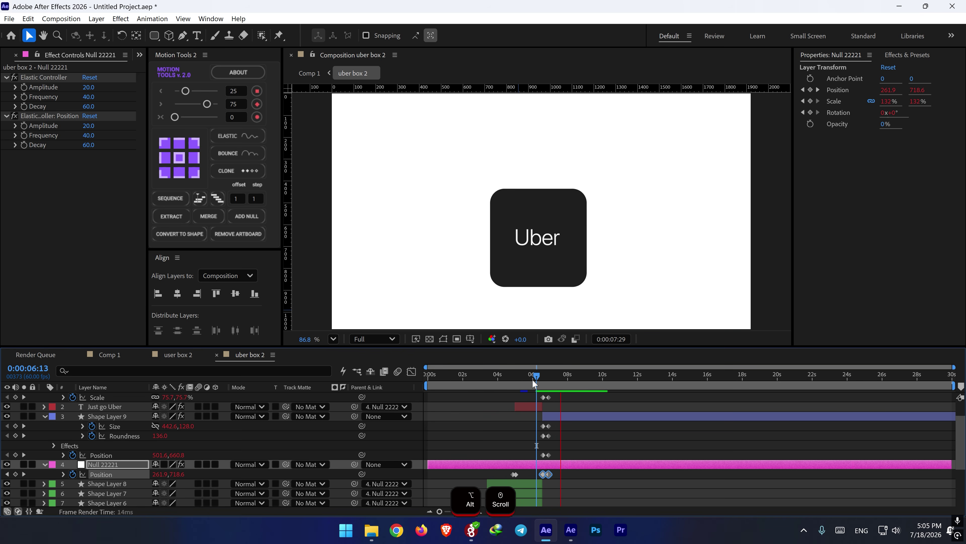
{"action": "key", "text": "space"}
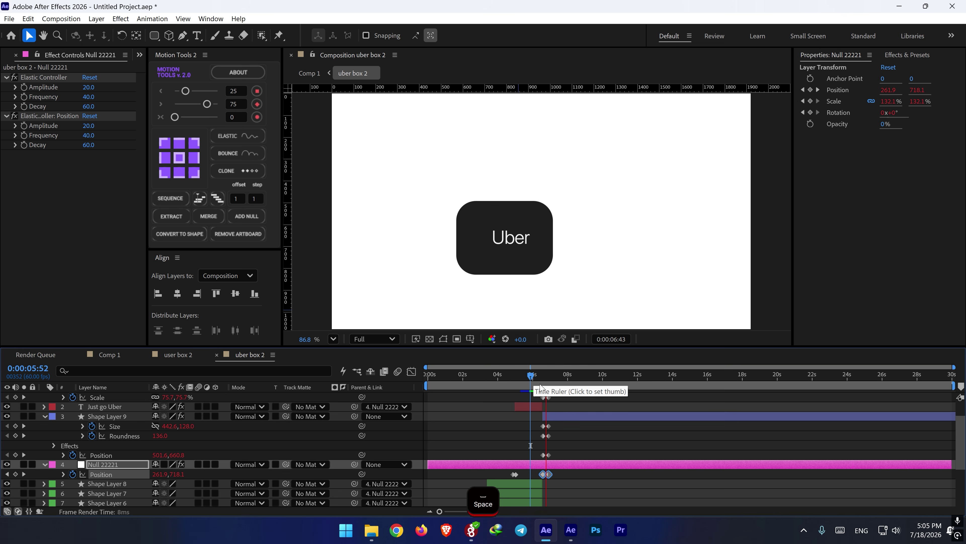
{"action": "key", "text": "space"}
{"action": "left_click", "coordinate": [533, 377]}
{"action": "key", "text": "space"}
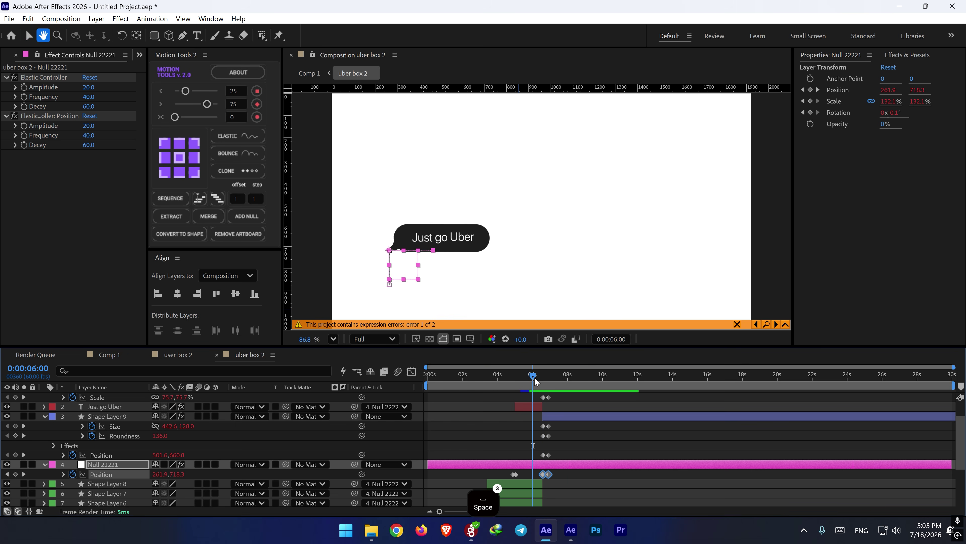
{"action": "key", "text": "space"}
- Switch to Comp 1 to hide the expression error banner, and return to the uber box 2 composition
{"action": "left_click", "coordinate": [109, 355]}
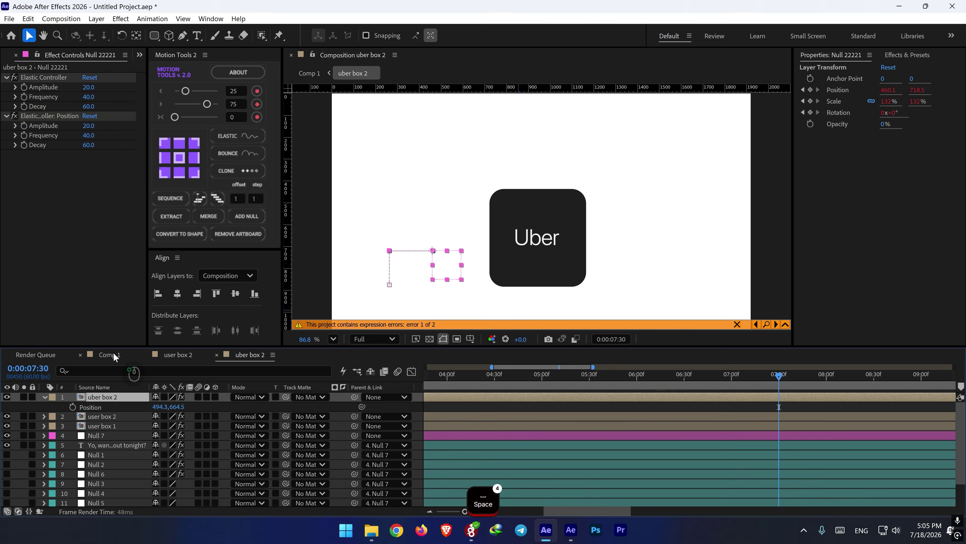
{"action": "scroll", "coordinate": [558, 255], "scroll_direction": "down", "scroll_amount": 1}
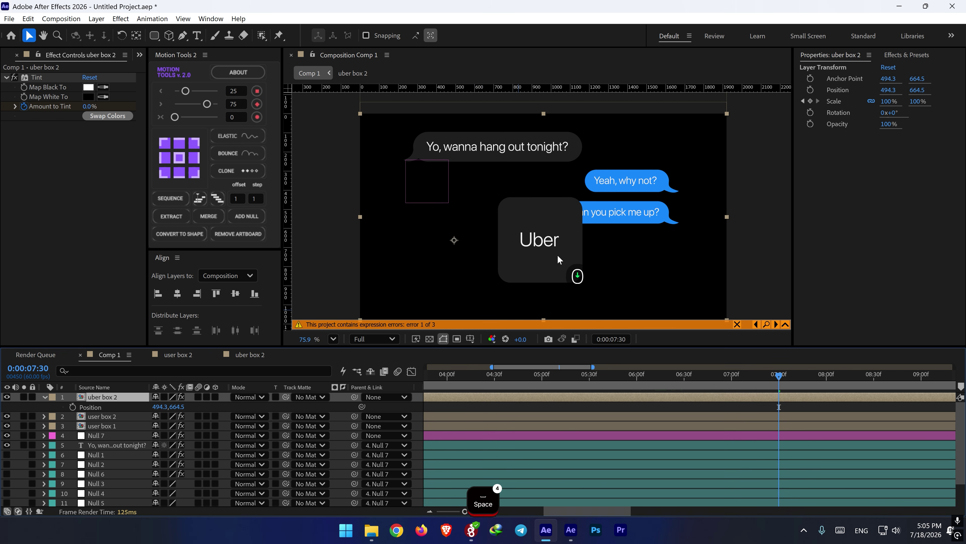
{"action": "key", "text": "shift+/"}
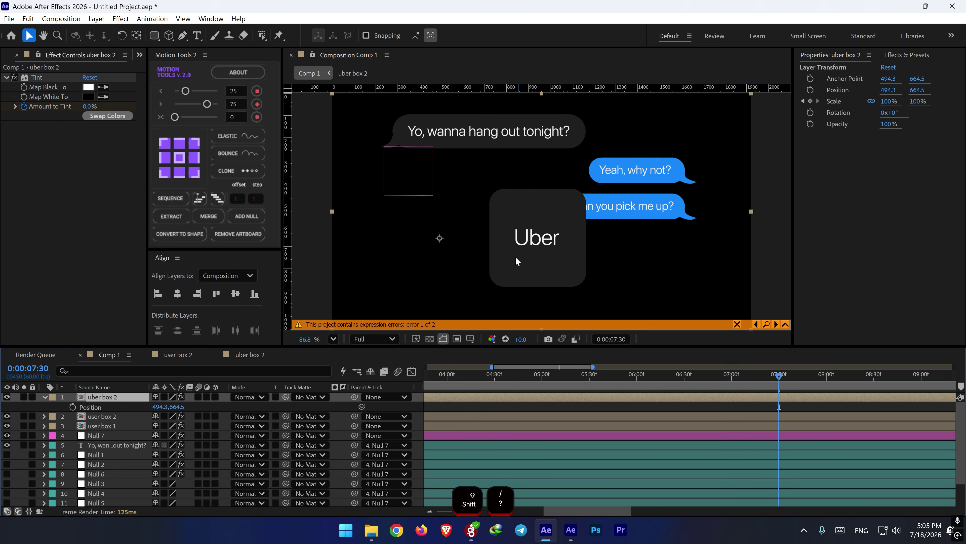
{"action": "scroll", "coordinate": [518, 257], "scroll_direction": "down", "scroll_amount": 2}
{"action": "left_click", "coordinate": [737, 324]}
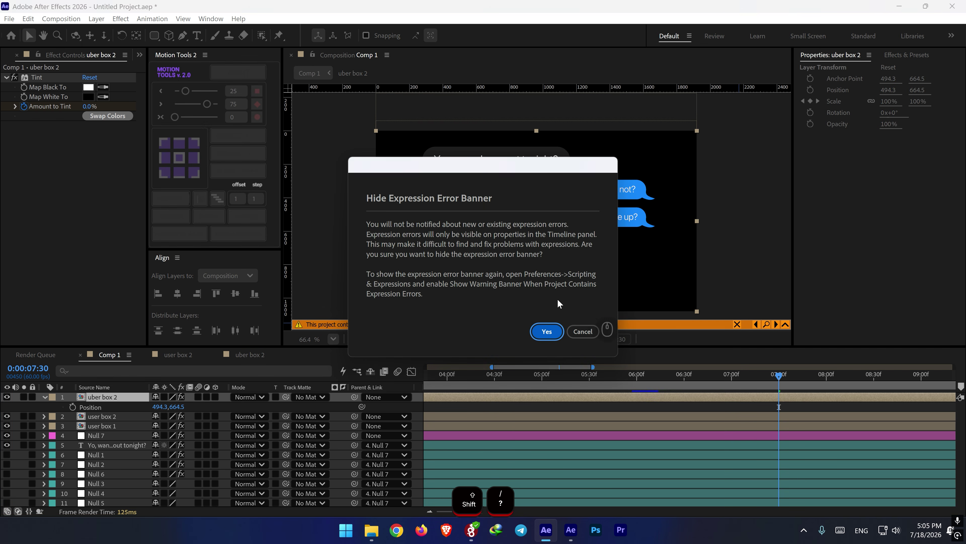
{"action": "left_click", "coordinate": [548, 332]}
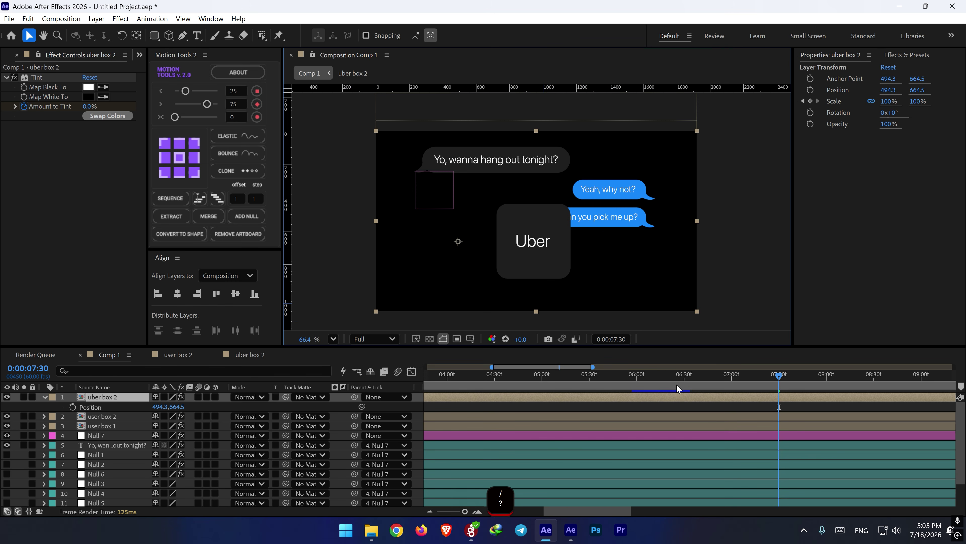
{"action": "left_click", "coordinate": [247, 356]}
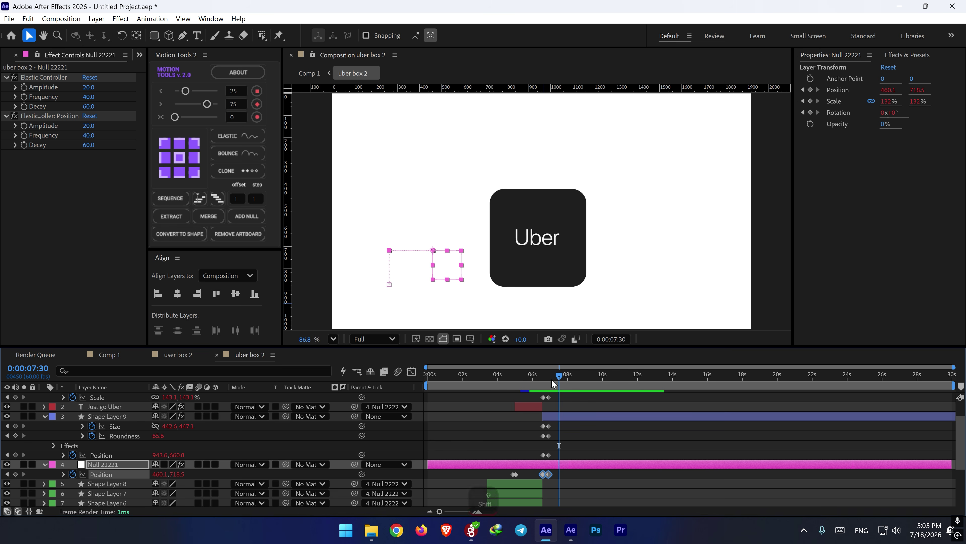
- In Comp 1, keyframe uber box 2's Position at 0:00:06:35 and set it to 494.3, 604.5 at 0:00:06:55
{"action": "left_click_drag", "start_coordinate": [551, 378], "coordinate": [545, 379]}
{"action": "left_click", "coordinate": [104, 356]}
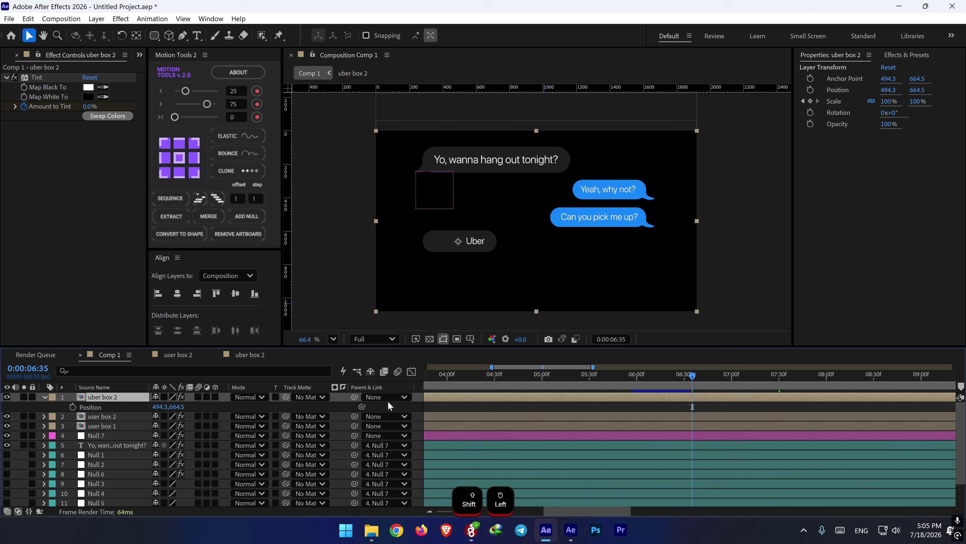
{"action": "left_click", "coordinate": [240, 355]}
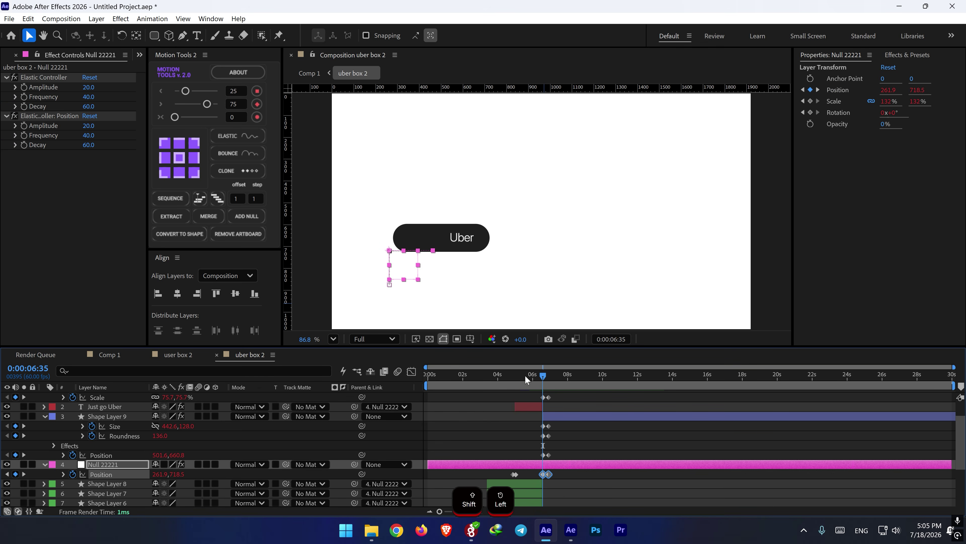
{"action": "left_click", "coordinate": [549, 379], "text": "shift"}
{"action": "left_click", "coordinate": [108, 357]}
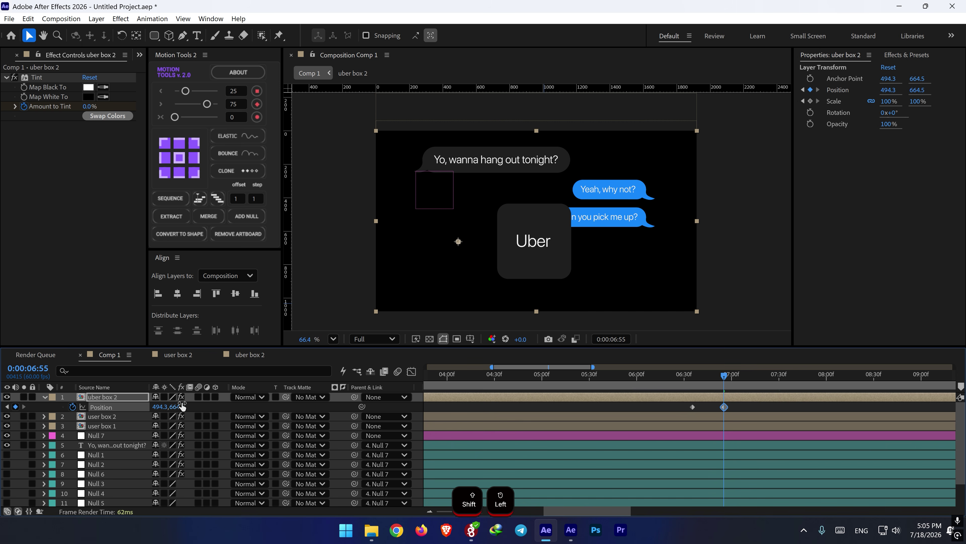
{"action": "left_click_drag", "start_coordinate": [182, 406], "coordinate": [150, 404]}
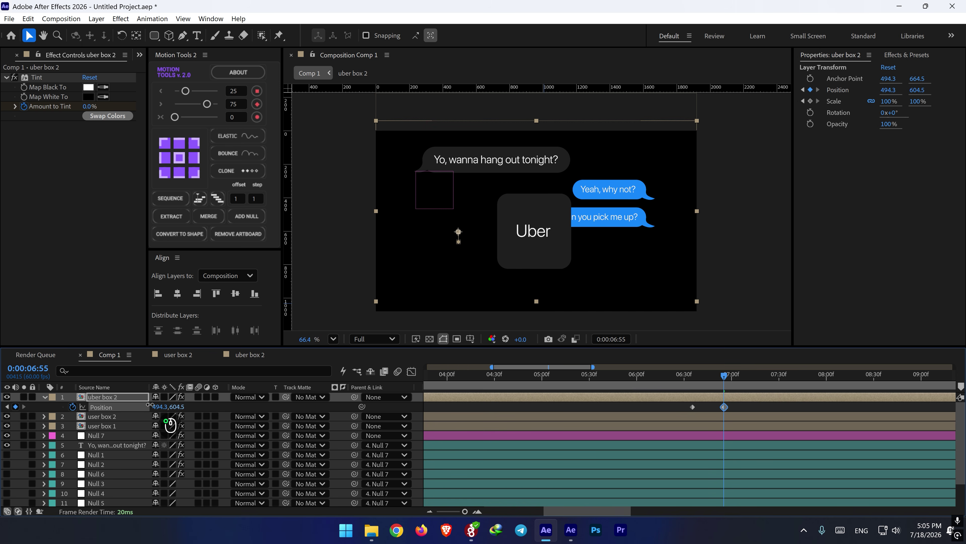
- Play back Comp 1 from just before the bubble changes shape to check the box's upward move
{"action": "left_click", "coordinate": [691, 376]}
{"action": "key", "text": "space"}
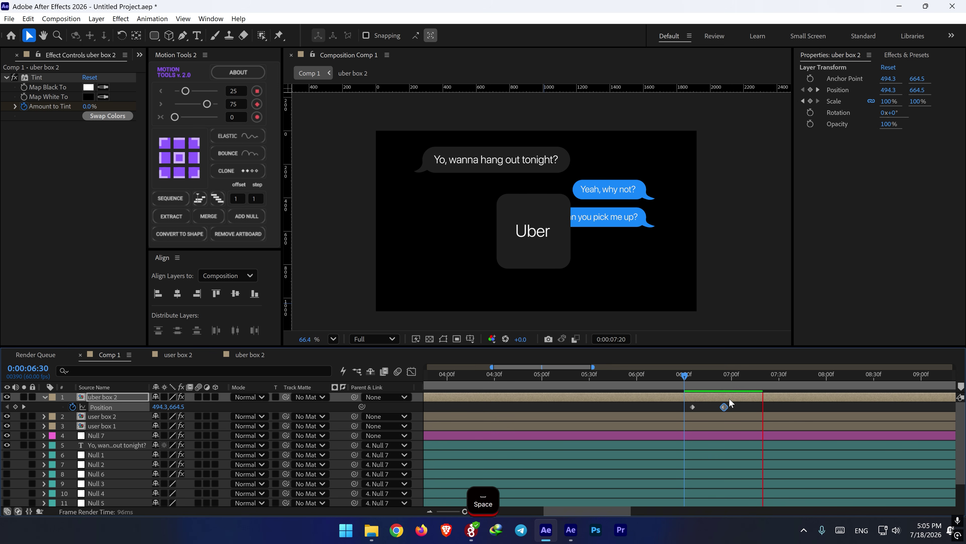
{"action": "key", "text": "space"}
{"action": "left_click", "coordinate": [687, 380]}
{"action": "key", "text": "space"}
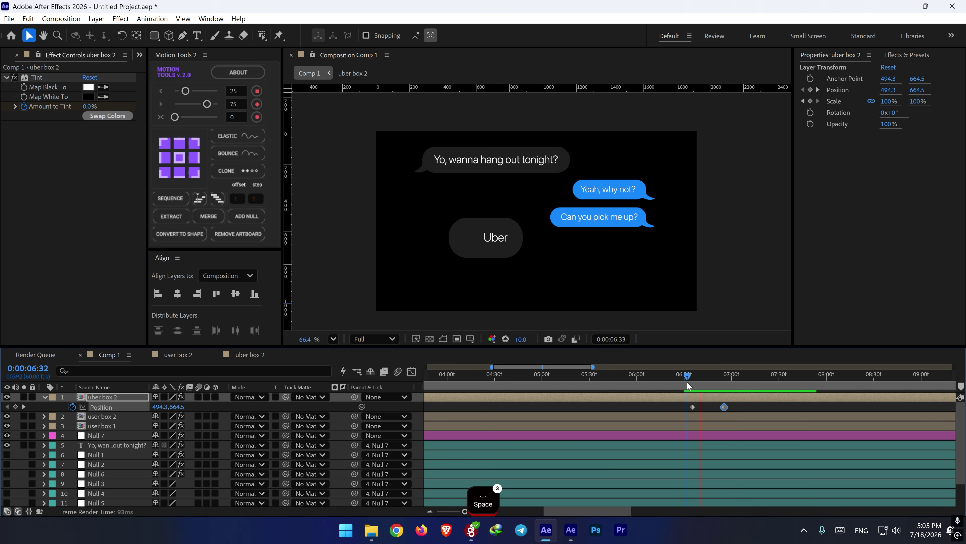
{"action": "mouse_move", "coordinate": [687, 380]}
{"action": "left_mouse_down"}
{"action": "mouse_move", "coordinate": [664, 378]}
{"action": "mouse_move", "coordinate": [718, 377]}
{"action": "mouse_move", "coordinate": [681, 376]}
{"action": "left_mouse_up"}
{"action": "key", "text": "space"}
{"action": "key", "text": "space"}
{"action": "key", "text": "space"}
{"action": "key", "text": "space"}
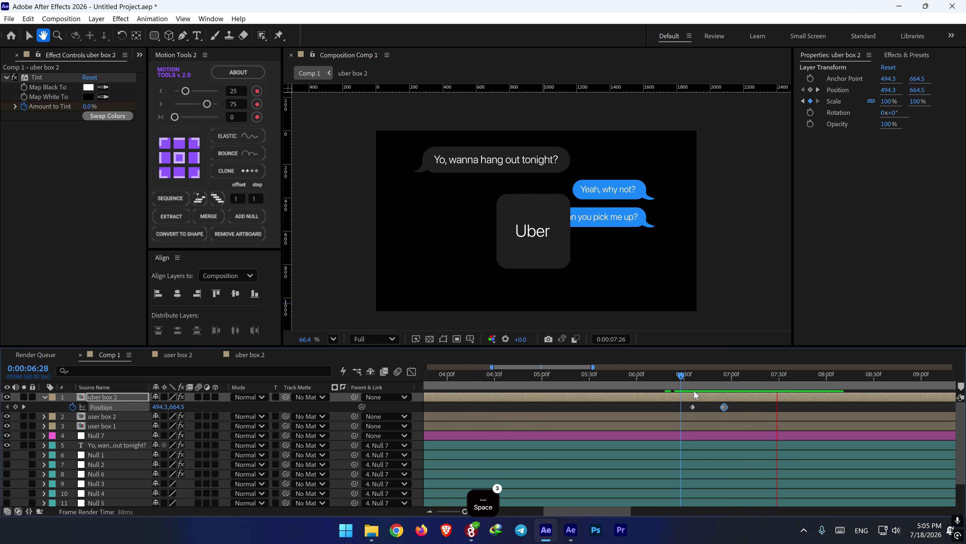
- Open the uber box 2 composition and go to a frame just before the Uber text layer starts
{"action": "double_click", "coordinate": [696, 395]}
{"action": "scroll", "coordinate": [539, 396], "scroll_direction": "up", "scroll_amount": 3}
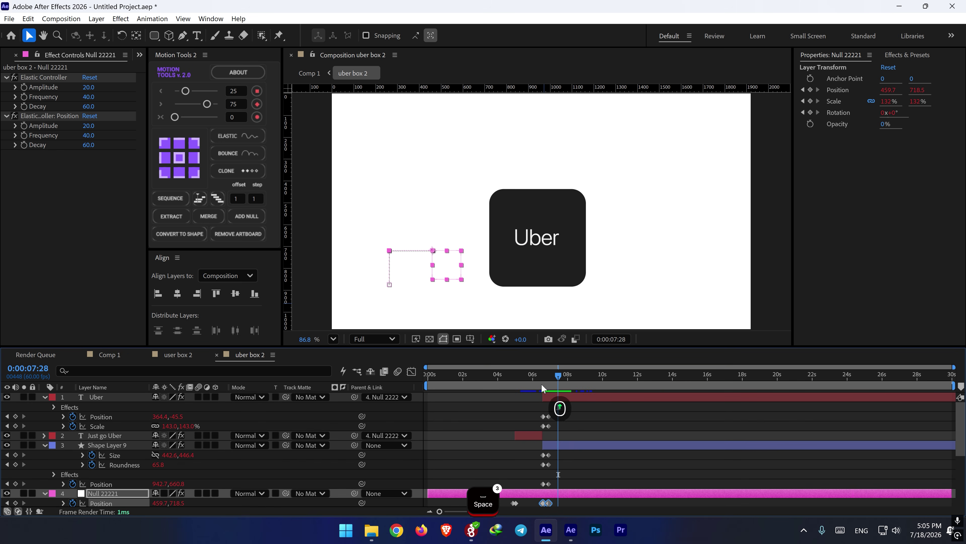
{"action": "left_click_drag", "start_coordinate": [533, 380], "coordinate": [541, 377]}
{"action": "scroll", "coordinate": [547, 415], "scroll_direction": "up", "scroll_amount": 3}
- Try to extend the end of the Just go Uber layer past the start of the Uber text layer
{"action": "left_click", "coordinate": [529, 434]}
{"action": "left_click_drag", "start_coordinate": [529, 434], "coordinate": [545, 431]}
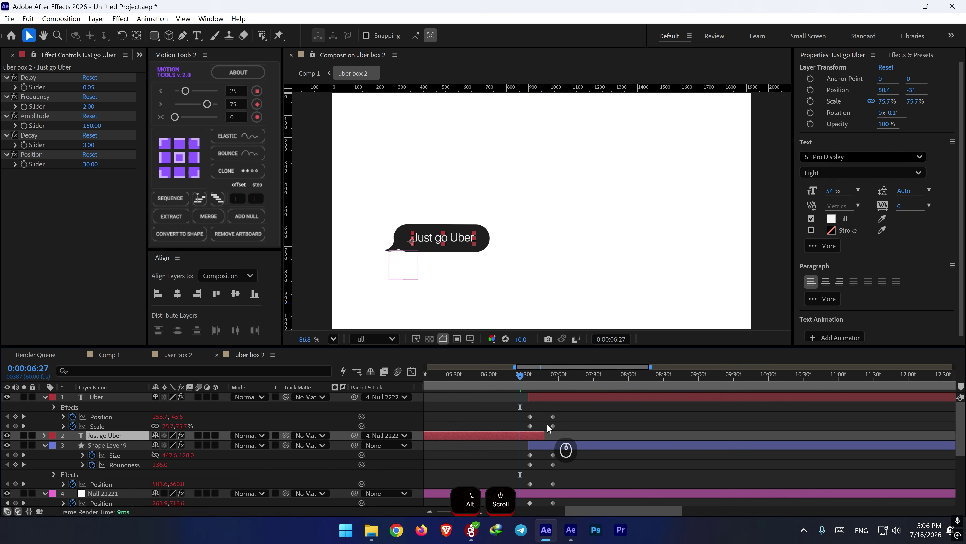
{"action": "mouse_move", "coordinate": [523, 382]}
{"action": "left_mouse_down"}
{"action": "mouse_move", "coordinate": [564, 381]}
{"action": "mouse_move", "coordinate": [509, 382]}
{"action": "left_mouse_up"}
{"action": "key", "text": "ctrl+z"}
- Shorten the box transition by moving the closing keyframes of Uber, Shape Layer 9 and Null 22221 to about 0:00:06:46
{"action": "key", "text": "space"}
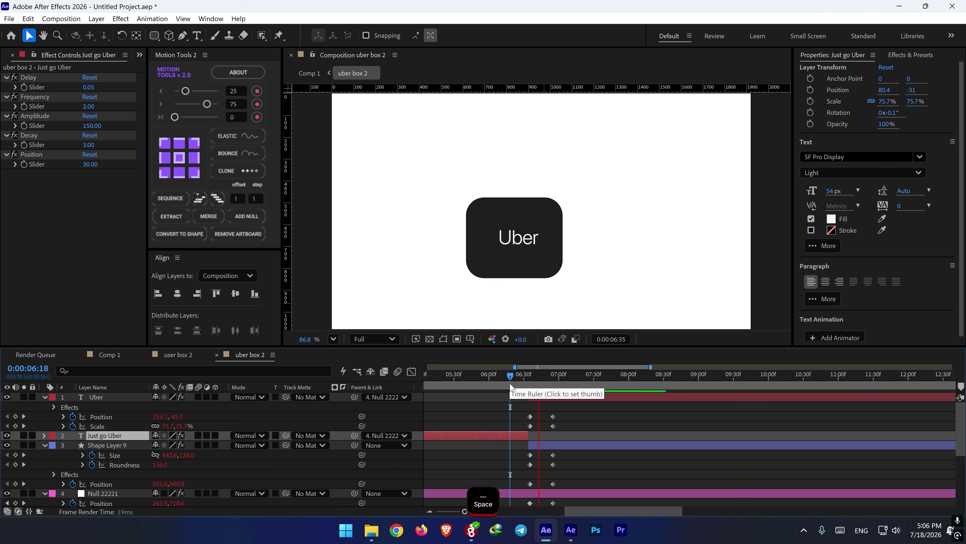
{"action": "key", "text": "space"}
{"action": "left_click_drag", "start_coordinate": [564, 409], "coordinate": [543, 447]}
- Play back the shortened transition in uber box 2 to check the speed of the box morph
{"action": "key", "text": "space"}
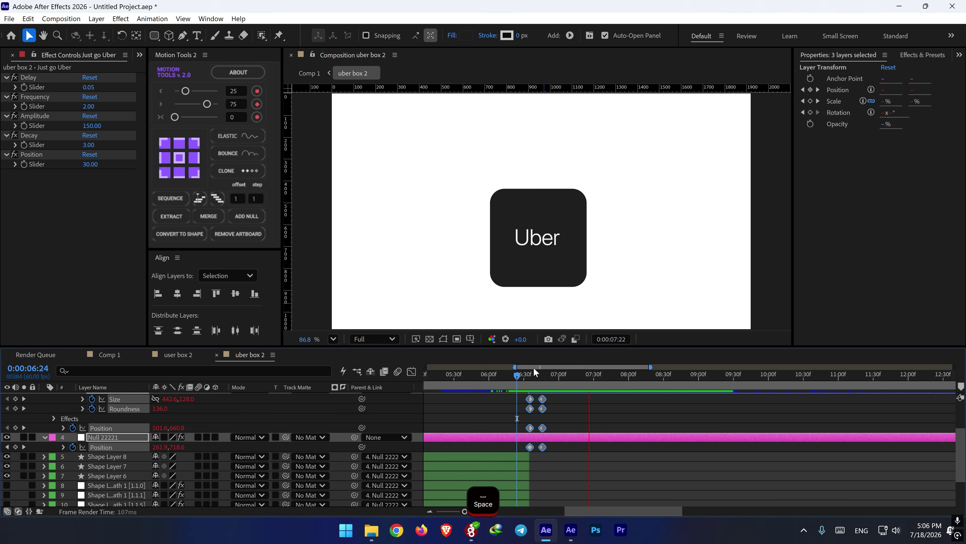
{"action": "left_click_drag", "start_coordinate": [534, 367], "coordinate": [512, 369]}
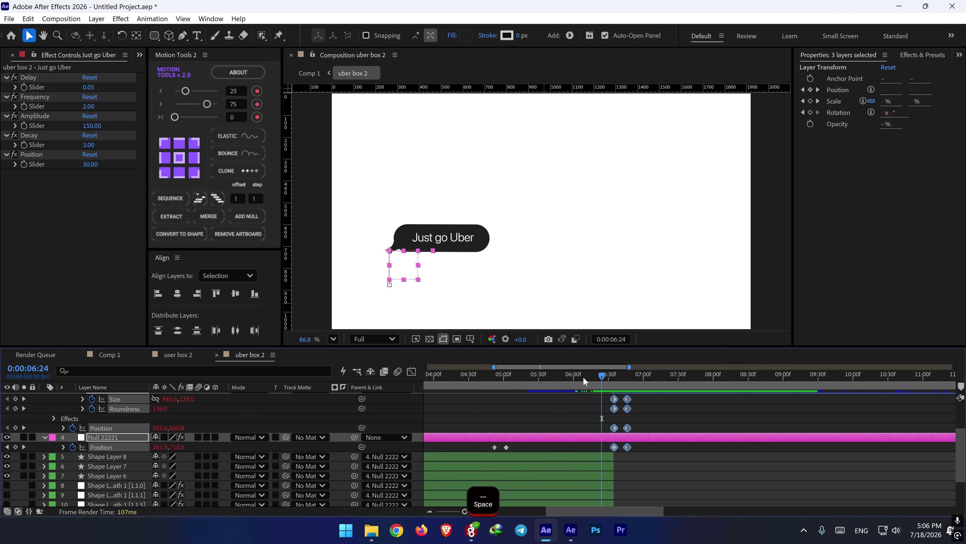
{"action": "left_click_drag", "start_coordinate": [583, 376], "coordinate": [572, 376]}
{"action": "key", "text": "space"}
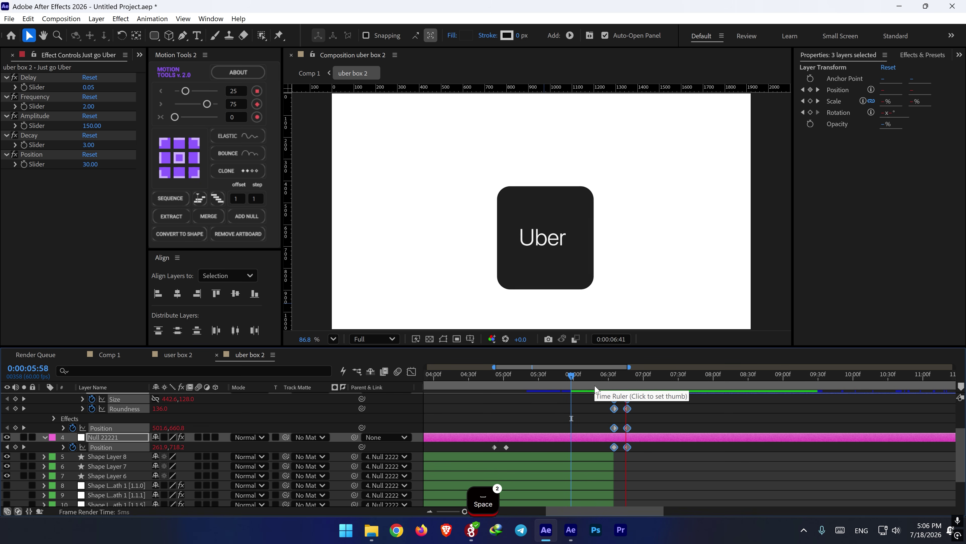
{"action": "key", "text": "space"}
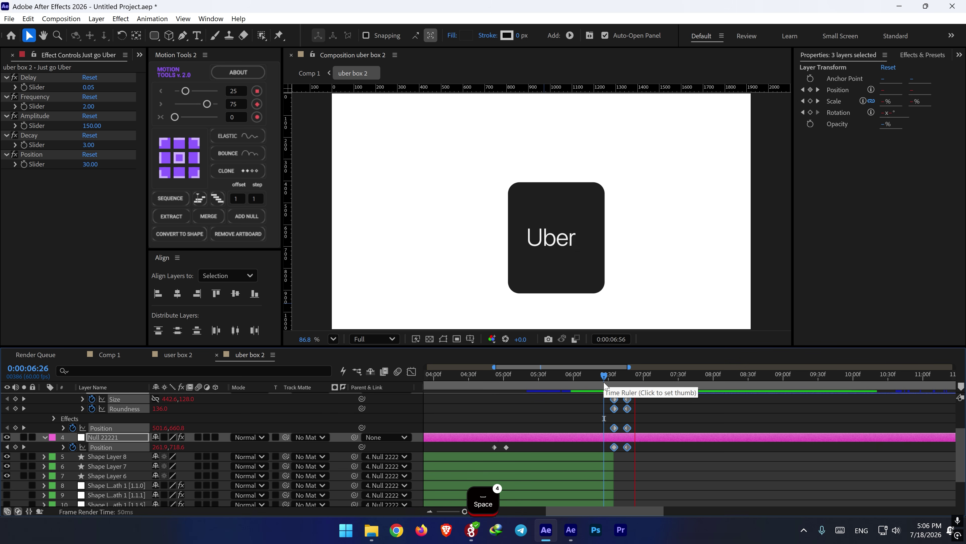
{"action": "key", "text": "space"}
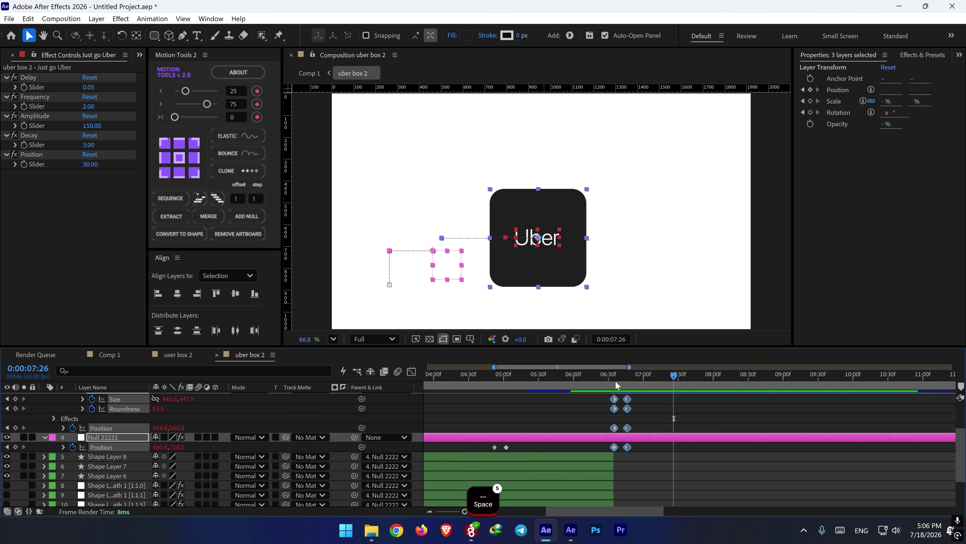
- In Comp 1, move uber box 2's second Position keyframe to 0:00:06:50 and play back the result
{"action": "left_click", "coordinate": [110, 355]}
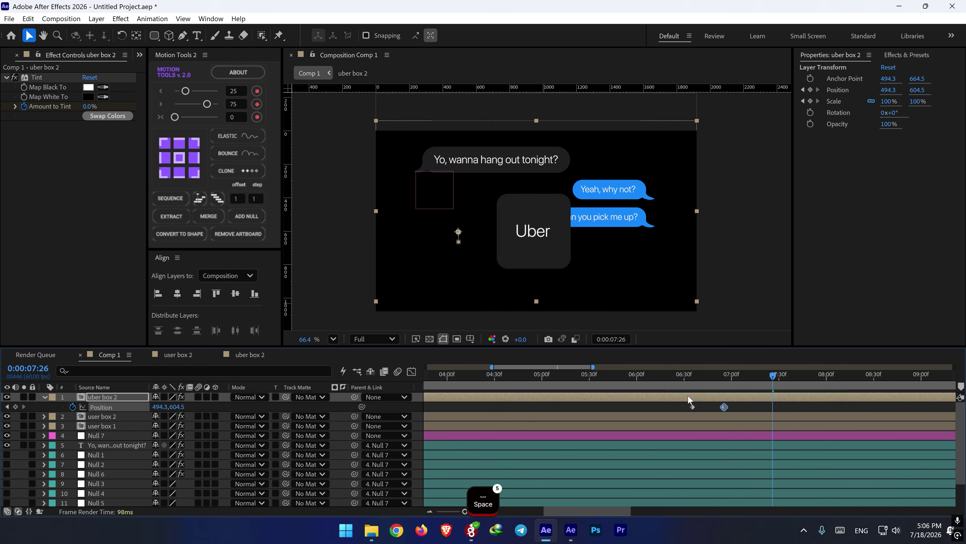
{"action": "left_click", "coordinate": [681, 380]}
{"action": "key", "text": "space"}
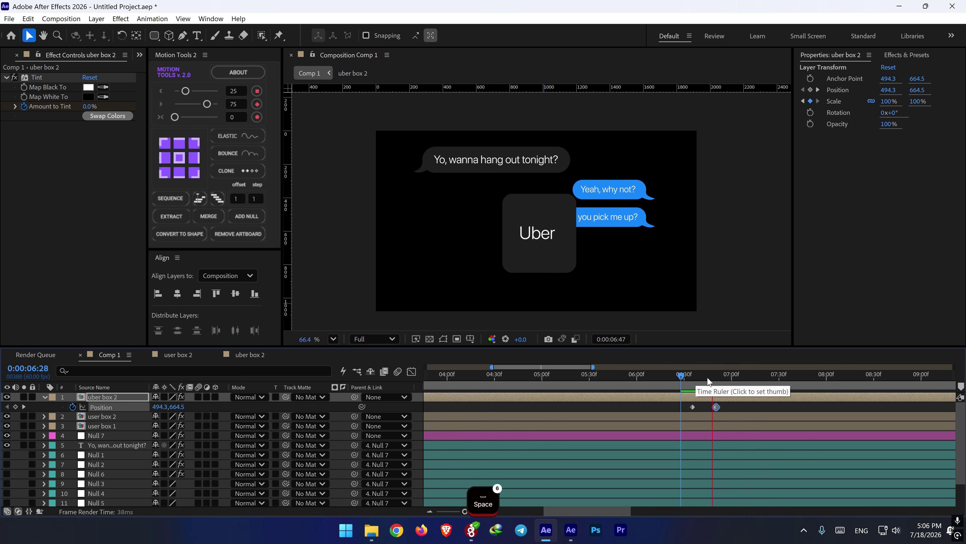
{"action": "key", "text": "space"}
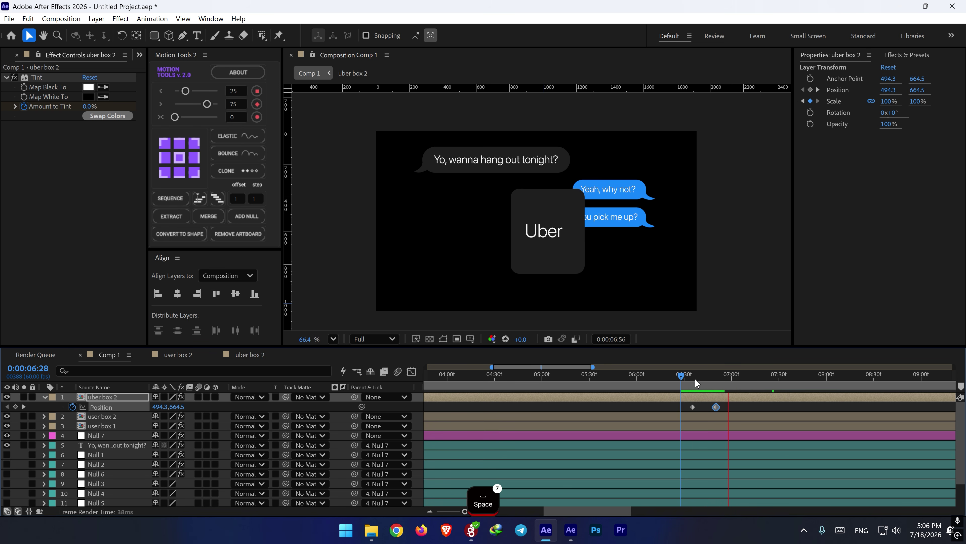
- Add Opacity keyframes at 0:00:06:35 to layers 2 through 13, leaving out the uber box 2 top layer and bg
{"action": "left_click", "coordinate": [692, 379]}
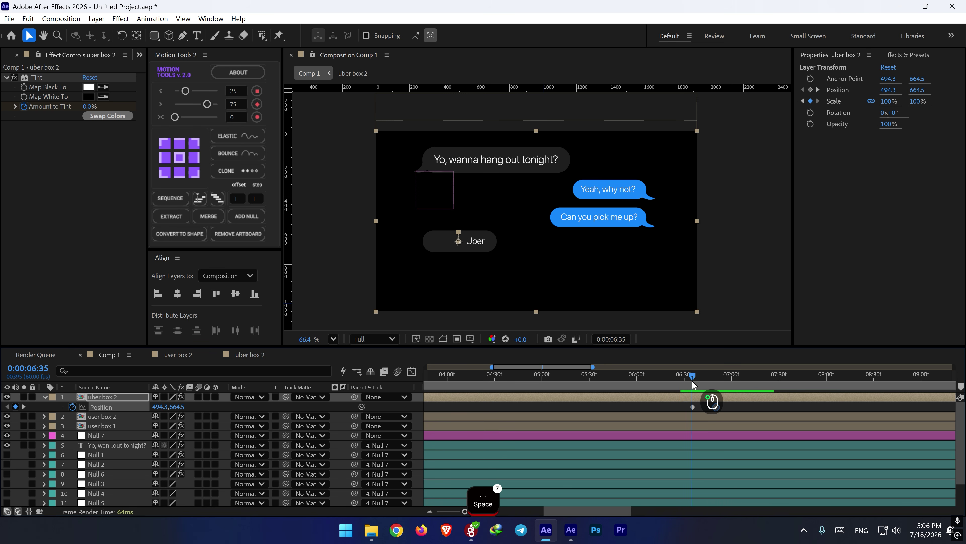
{"action": "left_click", "coordinate": [693, 416]}
{"action": "left_click", "coordinate": [692, 425], "text": "shift"}
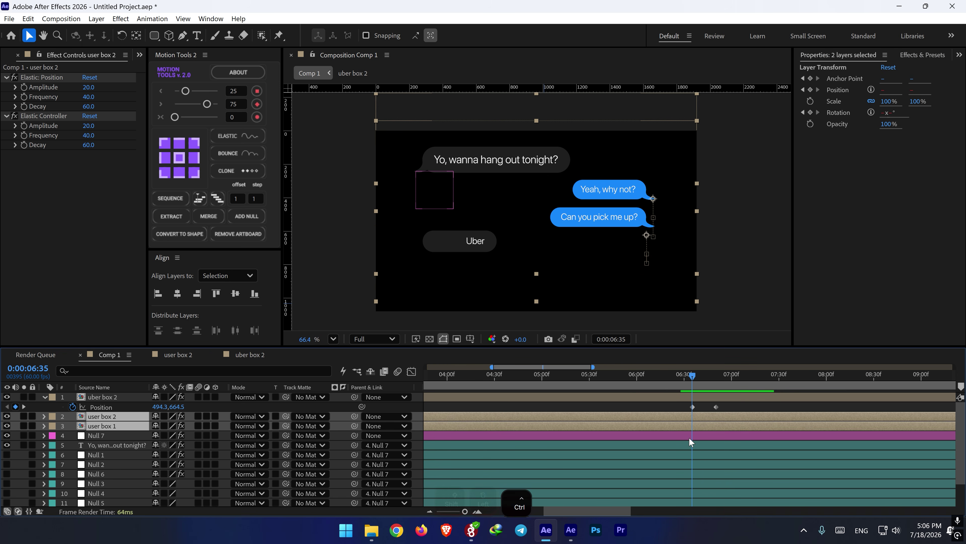
{"action": "scroll", "coordinate": [694, 442], "scroll_direction": "down", "scroll_amount": 1}
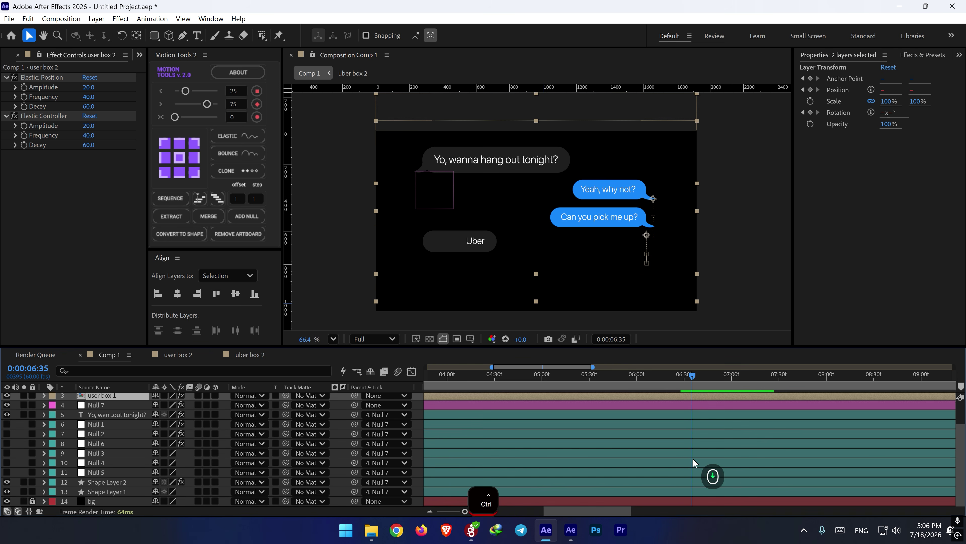
{"action": "left_click", "coordinate": [691, 491], "text": "ctrl"}
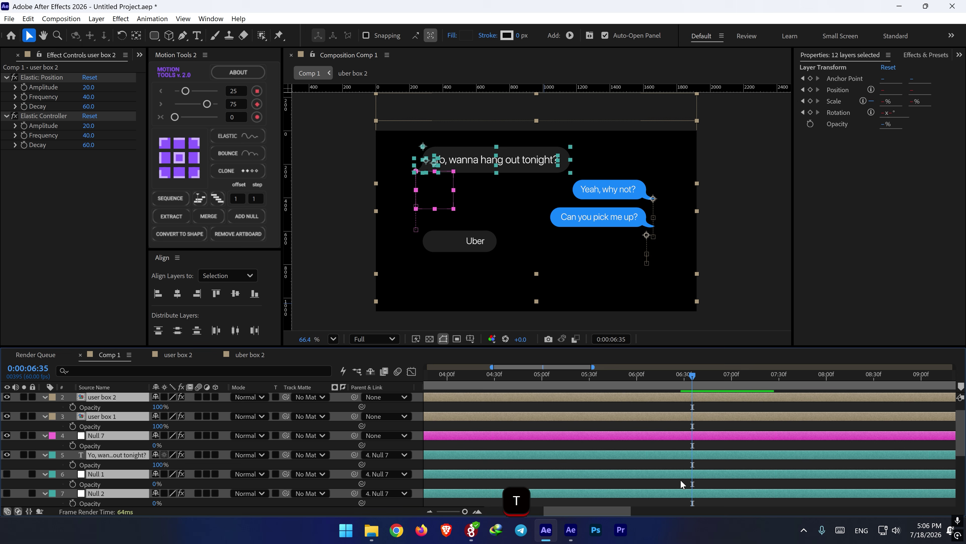
{"action": "key", "text": "t"}
{"action": "left_click", "coordinate": [73, 407]}
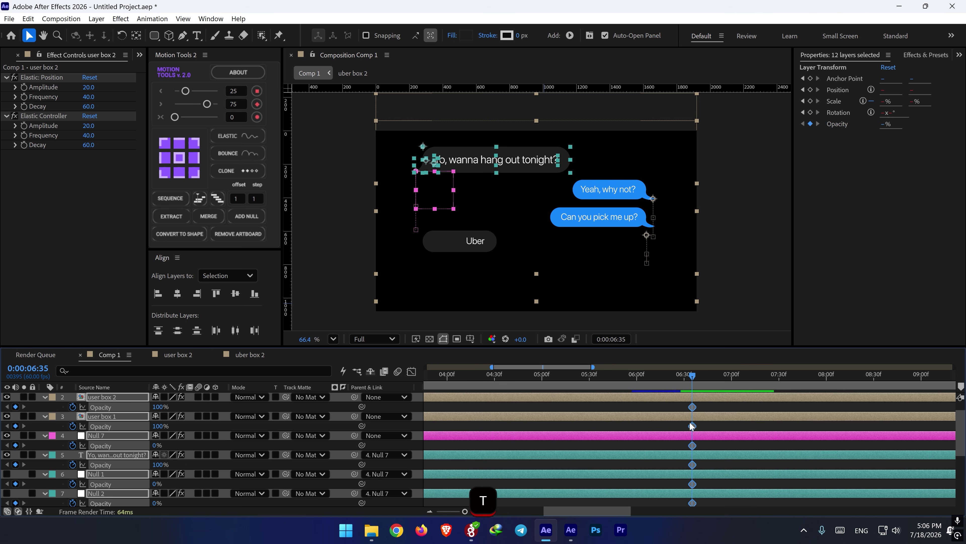
- Set the Opacity of the 12 selected chat layers to 0% at 0:00:06:50
{"action": "scroll", "coordinate": [692, 426], "scroll_direction": "up", "scroll_amount": 1}
{"action": "left_click_drag", "start_coordinate": [694, 377], "coordinate": [716, 384]}
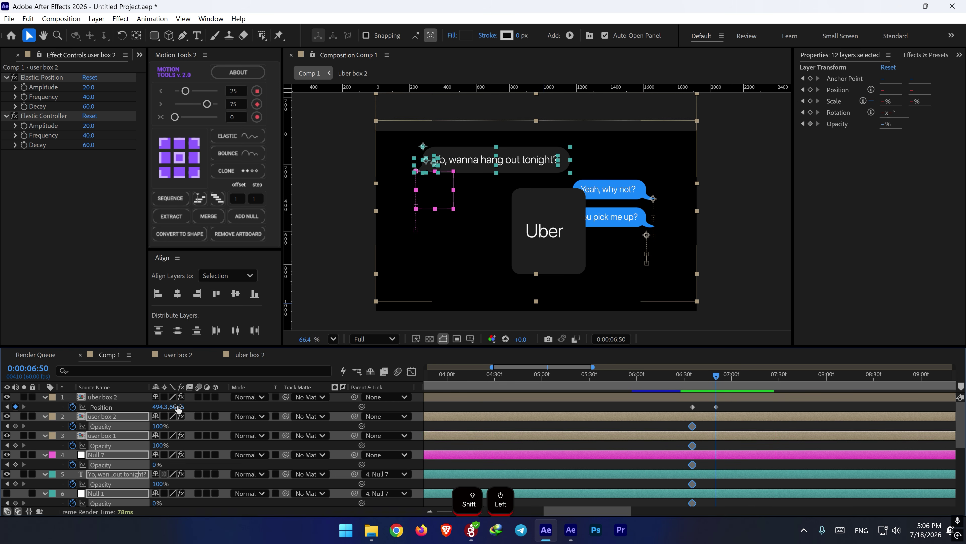
{"action": "key", "text": "ctrl+z"}
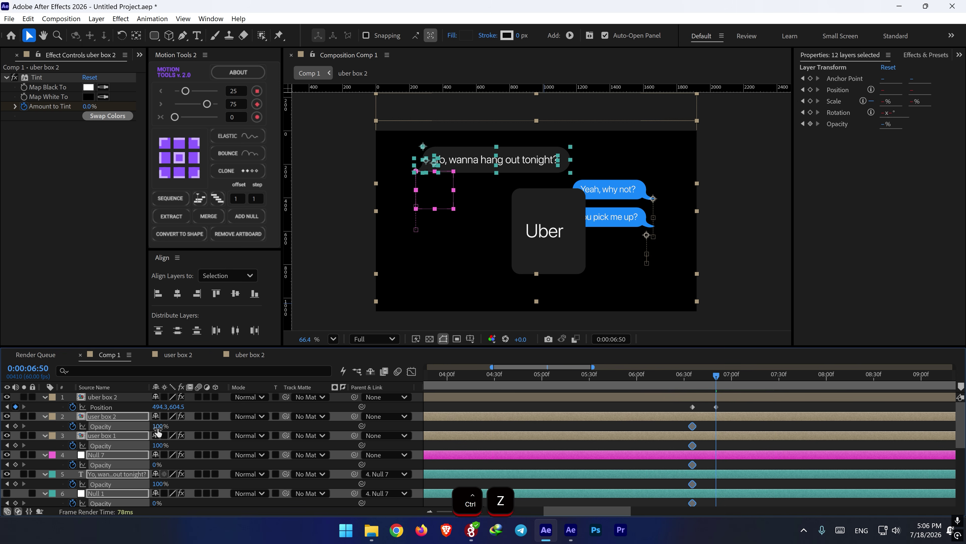
{"action": "left_click_drag", "start_coordinate": [158, 431], "coordinate": [125, 430]}
- Play back Comp 1 from 0:00:06:32 to check the chat messages' fade-out
{"action": "left_click", "coordinate": [687, 381]}
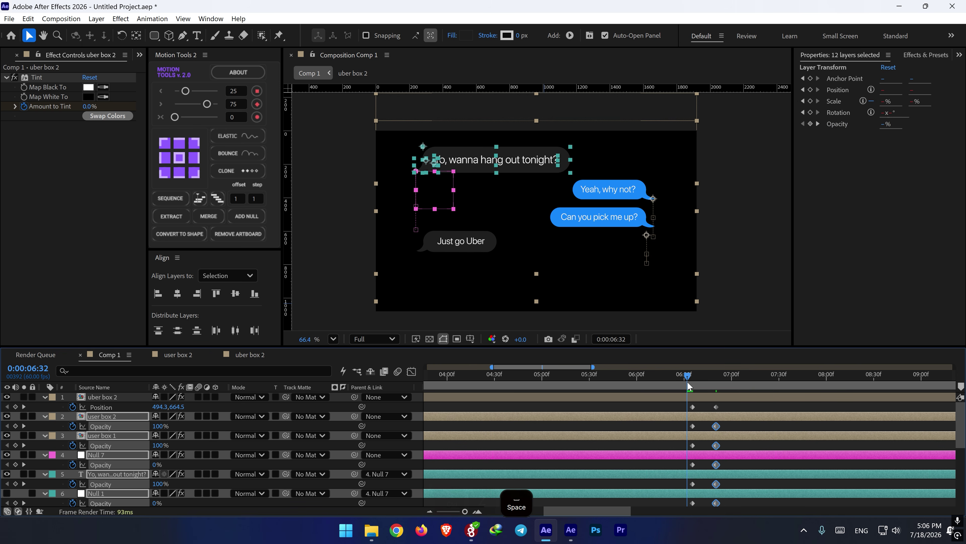
{"action": "key", "text": "space"}
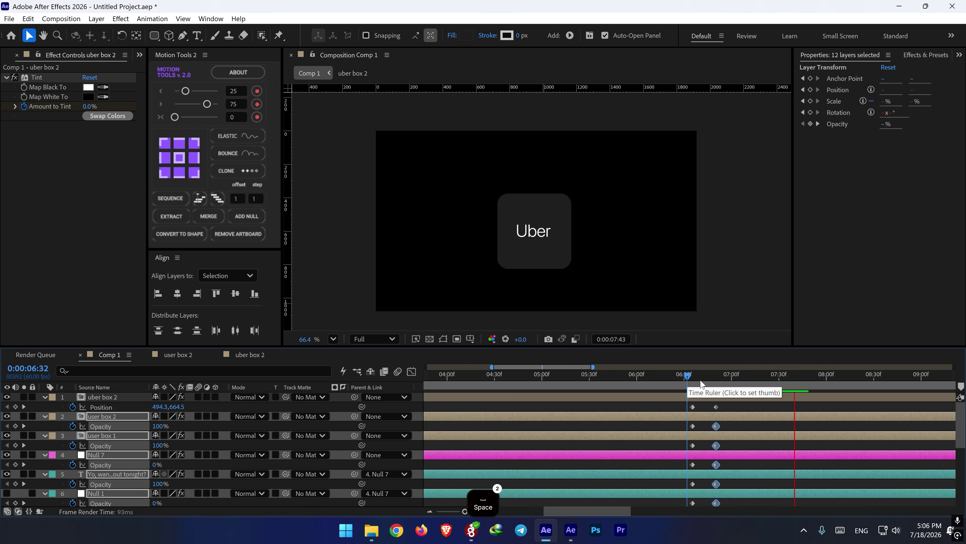
{"action": "key", "text": "space"}
- Create a white (ffffff) 1920 × 1080 px solid in Comp 1
{"action": "scroll", "coordinate": [687, 432], "scroll_direction": "down", "scroll_amount": 8}
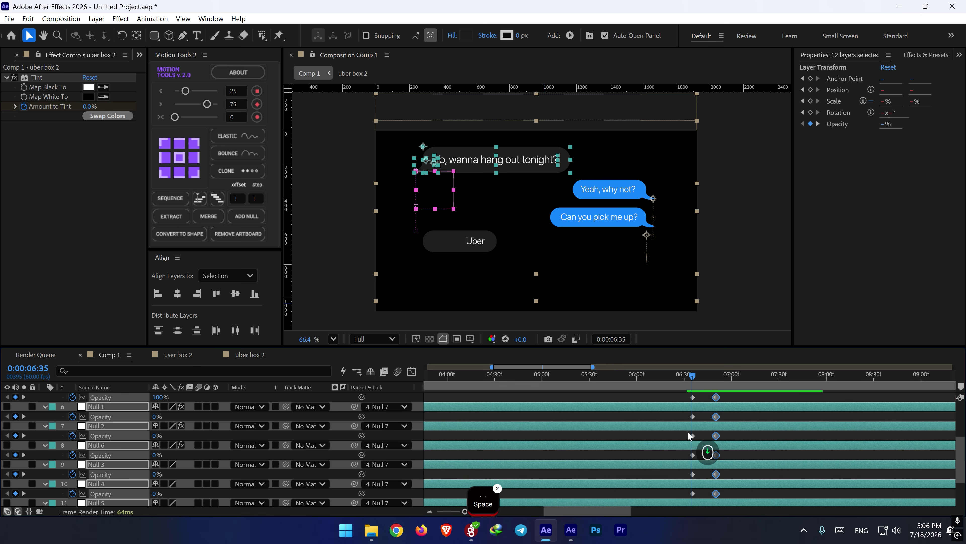
{"action": "left_click", "coordinate": [680, 492]}
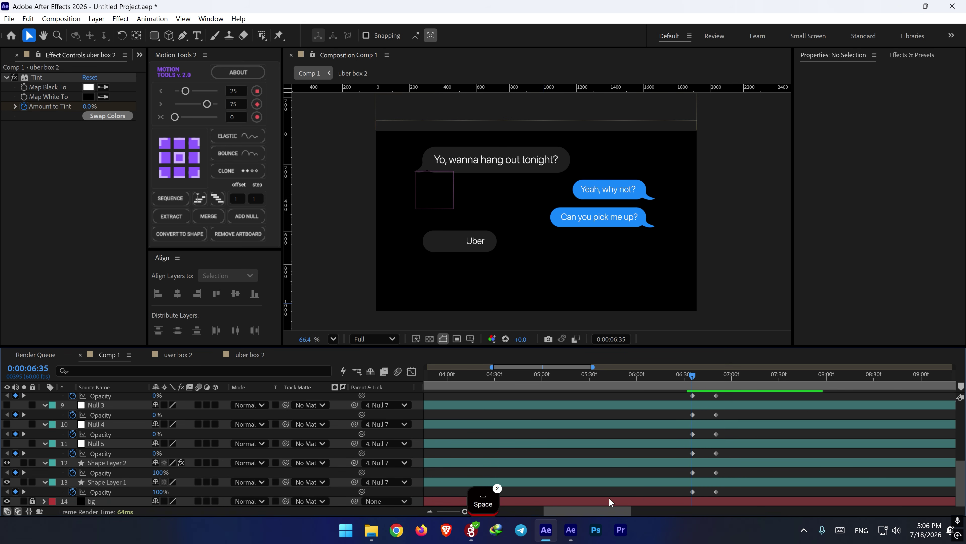
{"action": "right_click", "coordinate": [341, 494]}
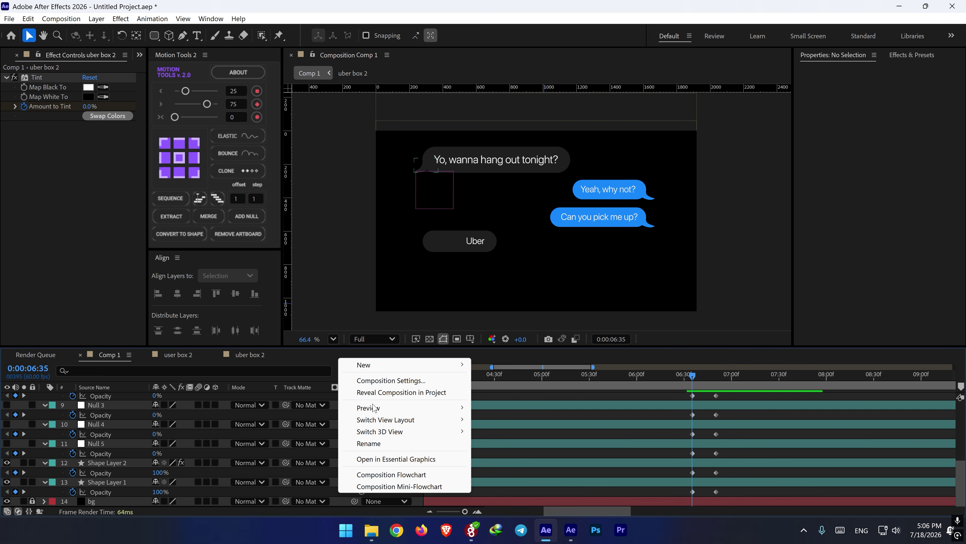
{"action": "mouse_move", "coordinate": [382, 368]}
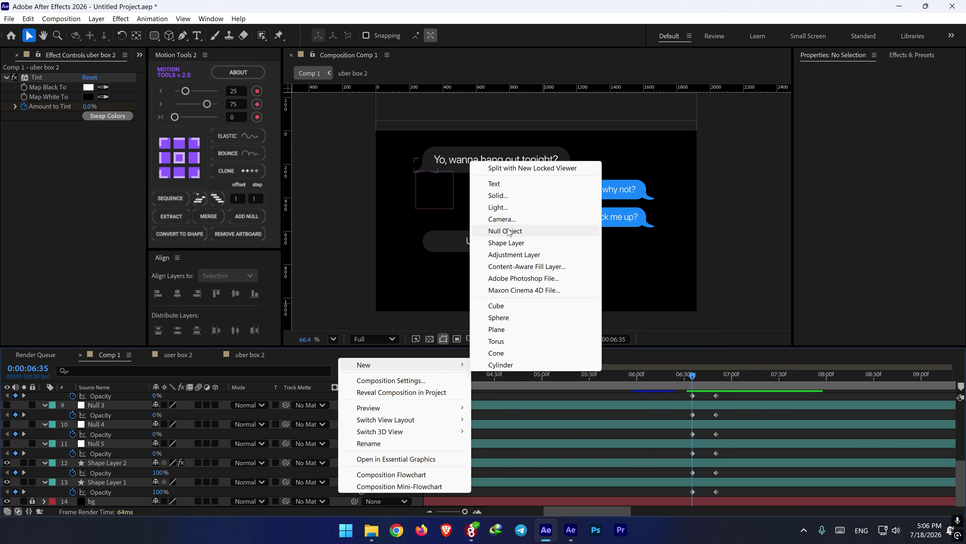
{"action": "left_click", "coordinate": [499, 195]}
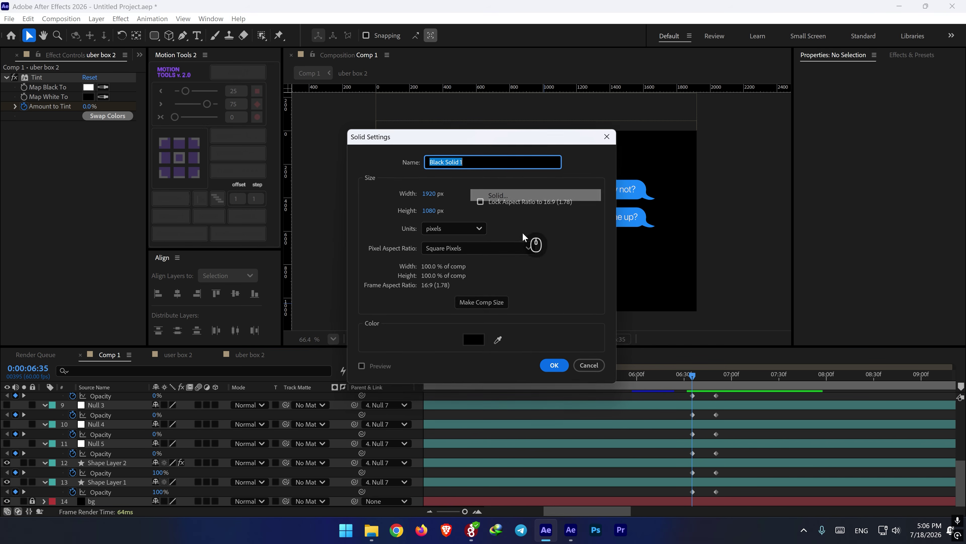
{"action": "left_click", "coordinate": [478, 339]}
{"action": "type", "text": "ffffff"}
{"action": "key", "text": "Return"}
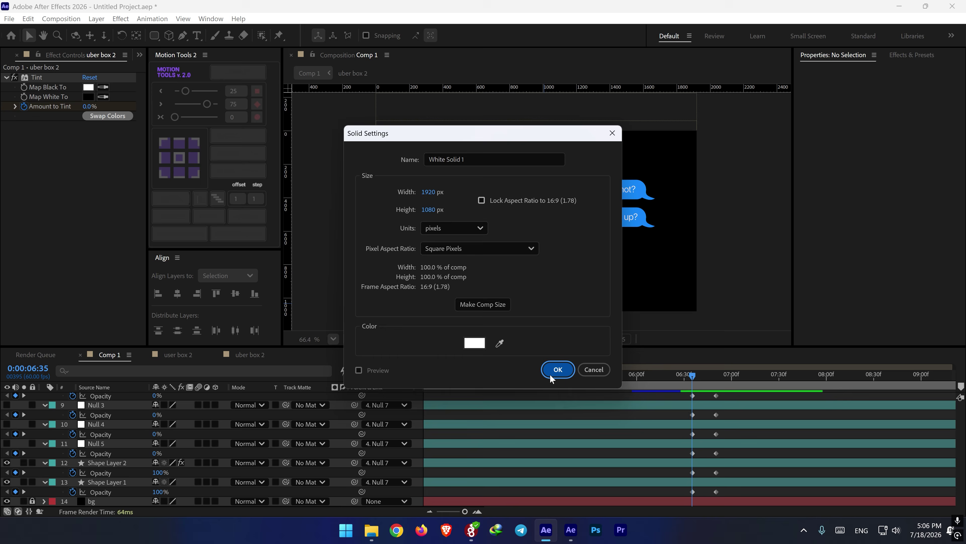
{"action": "left_click", "coordinate": [554, 367]}
- Place White Solid 1 between Shape Layer 1 and bg, and set its Opacity to 0% at 0:00:06:35
{"action": "scroll", "coordinate": [135, 495], "scroll_direction": "down", "scroll_amount": 6}
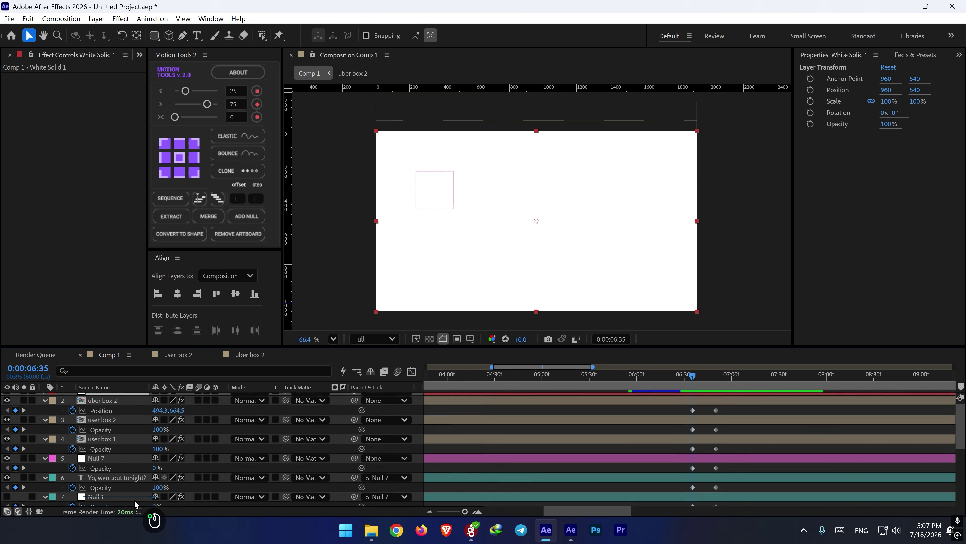
{"action": "left_click_drag", "start_coordinate": [135, 500], "coordinate": [87, 512]}
{"action": "key", "text": "t"}
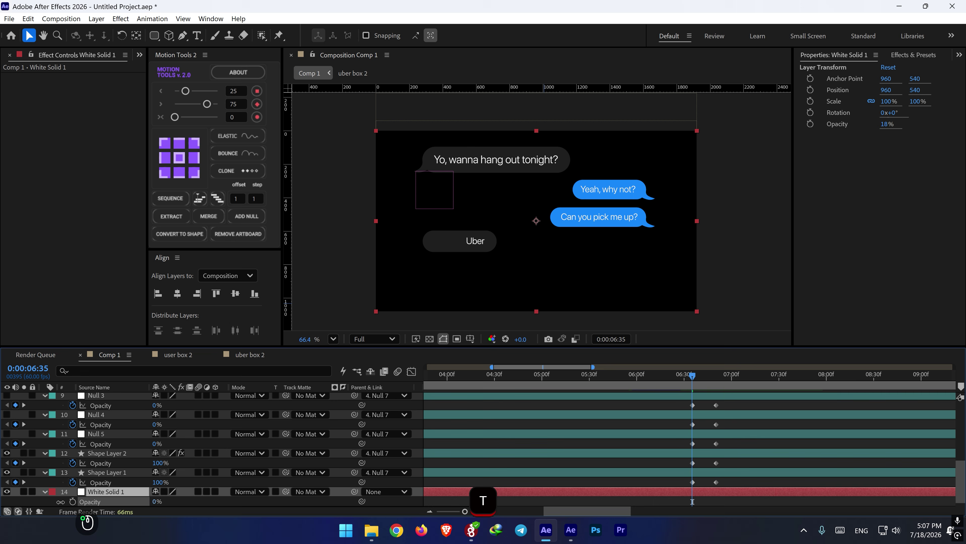
- Set White Solid 1's Opacity to 100% at 0:00:06:50 and check the Uber box over it up to 0:00:07:57
{"action": "left_click", "coordinate": [712, 392], "text": "shift"}
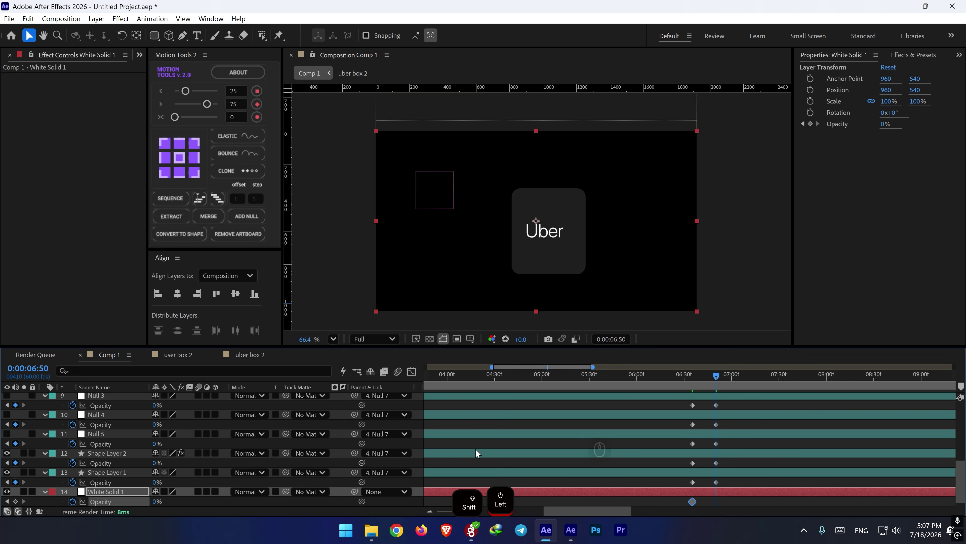
{"action": "left_click_drag", "start_coordinate": [155, 502], "coordinate": [437, 493]}
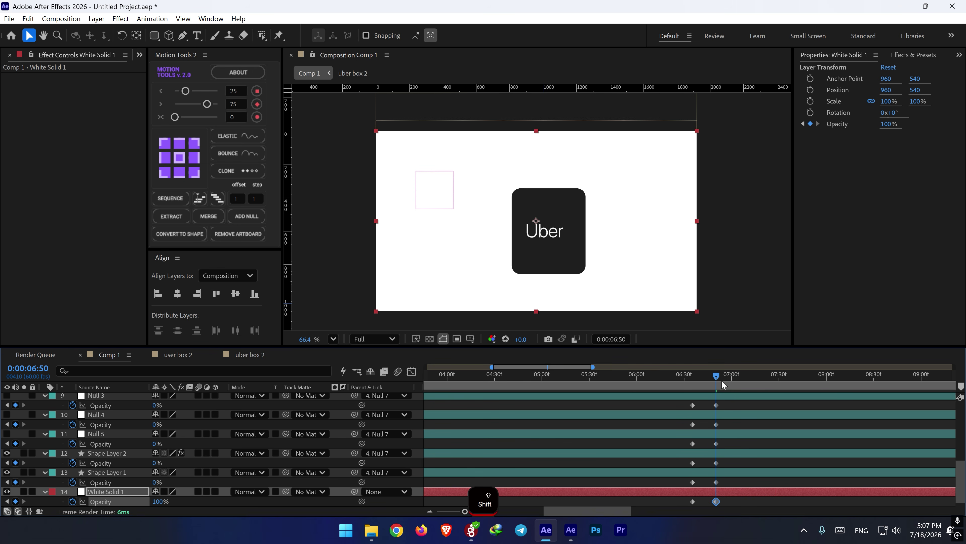
{"action": "left_click_drag", "start_coordinate": [722, 382], "coordinate": [822, 370]}
- Set the Position of the uber box 2 layer in Comp 1 to 494.3, 549.5 at 0:00:06:50
{"action": "scroll", "coordinate": [647, 365], "scroll_direction": "up", "scroll_amount": 2}
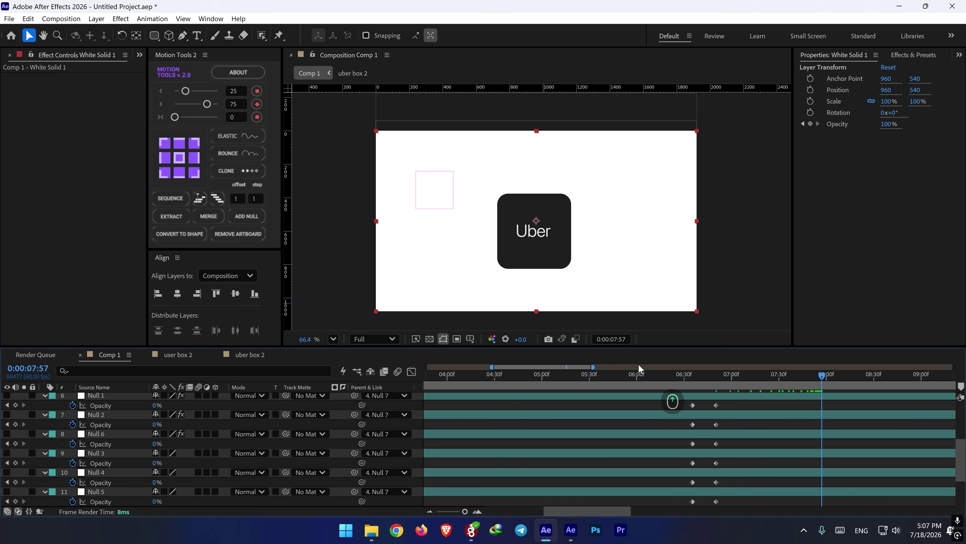
{"action": "scroll", "coordinate": [535, 222], "scroll_direction": "up", "scroll_amount": 4}
{"action": "scroll", "coordinate": [536, 244], "scroll_direction": "down", "scroll_amount": 3}
{"action": "scroll", "coordinate": [538, 251], "scroll_direction": "down", "scroll_amount": 1}
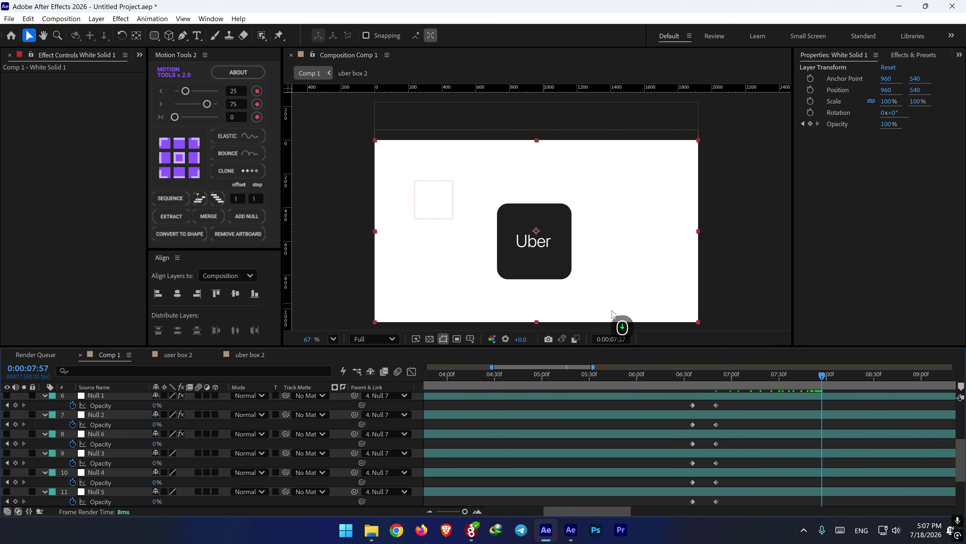
{"action": "scroll", "coordinate": [692, 380], "scroll_direction": "up", "scroll_amount": 3}
{"action": "left_click", "coordinate": [715, 383], "text": "shift"}
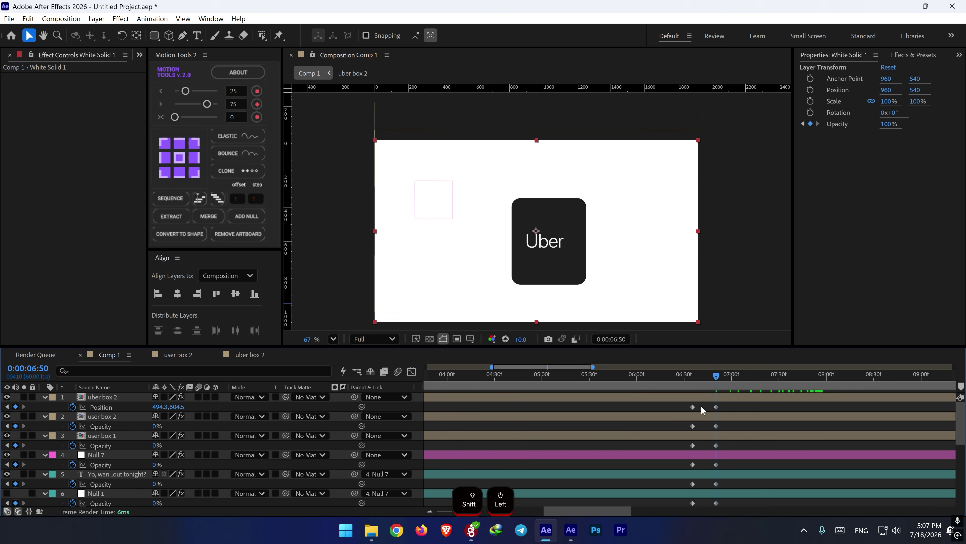
{"action": "left_click", "coordinate": [716, 408]}
{"action": "left_click_drag", "start_coordinate": [173, 408], "coordinate": [151, 403]}
- Play back Comp 1 repeatedly from about 0:00:06:30 to check the bubble-to-box morph and the background change
{"action": "mouse_move", "coordinate": [691, 384]}
{"action": "left_mouse_down"}
{"action": "mouse_move", "coordinate": [852, 381]}
{"action": "mouse_move", "coordinate": [684, 384]}
{"action": "left_mouse_up"}
{"action": "key", "text": "space"}
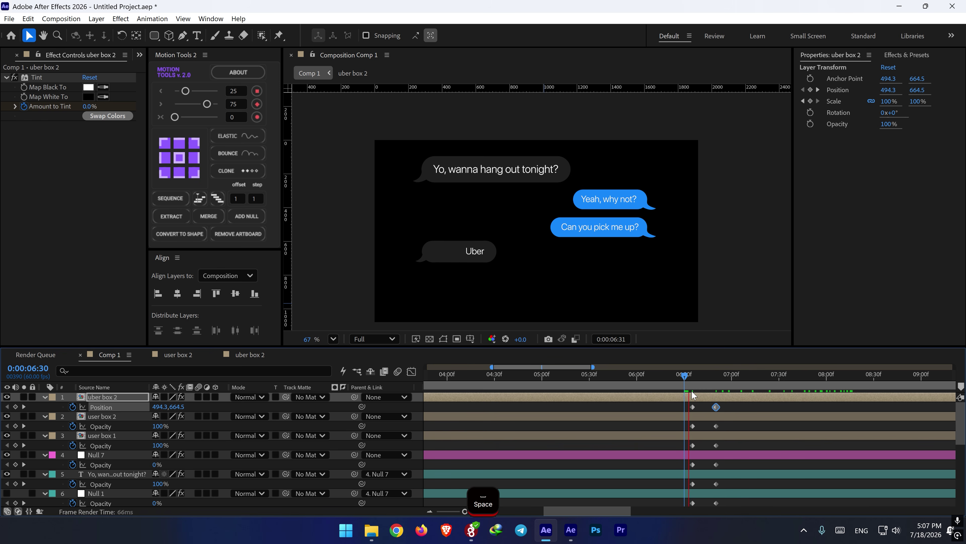
{"action": "left_click", "coordinate": [685, 386]}
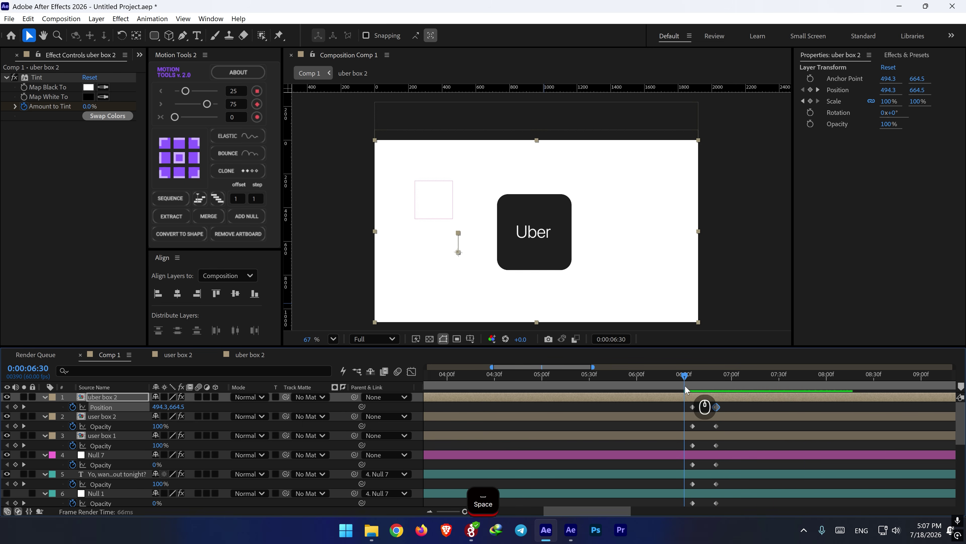
{"action": "key", "text": "space"}
{"action": "key", "text": "space"}
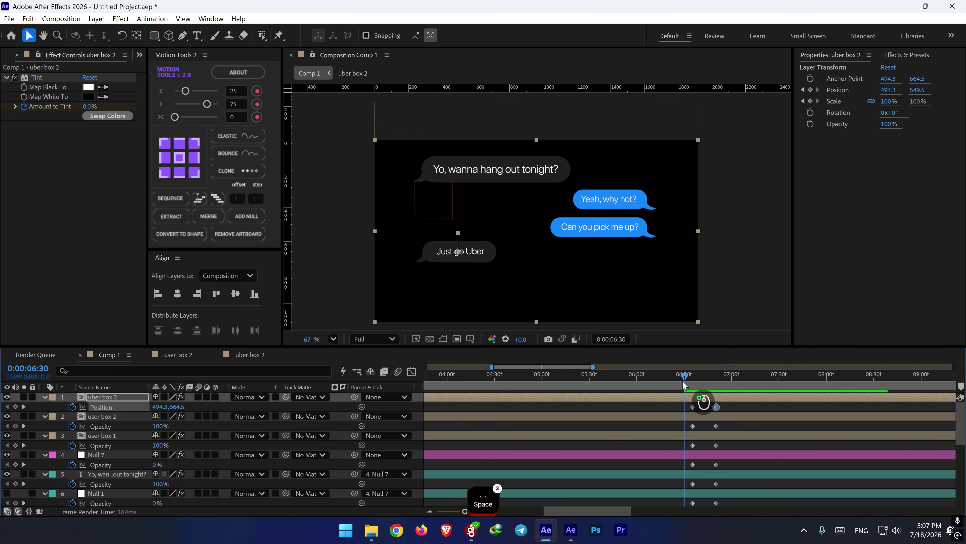
{"action": "left_click", "coordinate": [683, 381]}
{"action": "key", "text": "space"}
{"action": "key", "text": "space"}
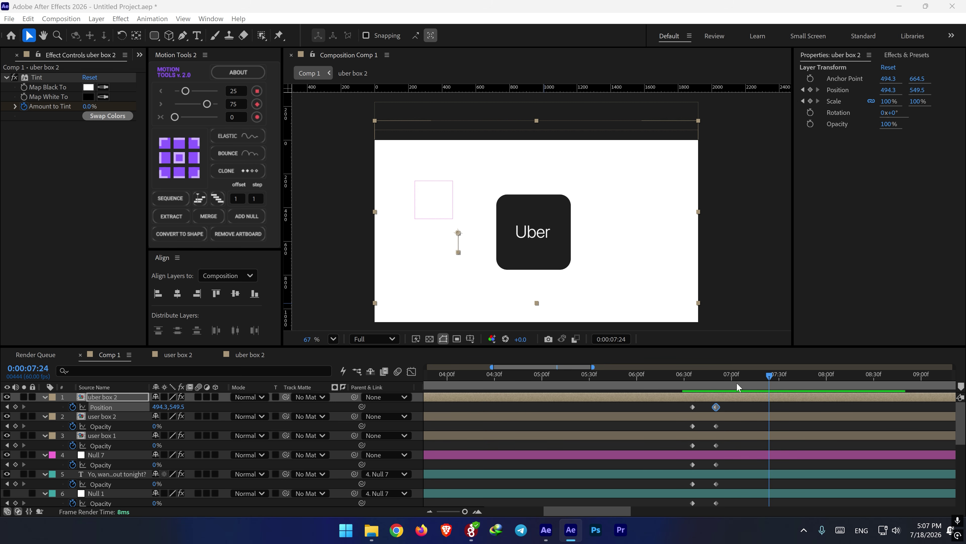
{"action": "left_click", "coordinate": [689, 376]}
{"action": "key", "text": "space"}
{"action": "key", "text": "space"}
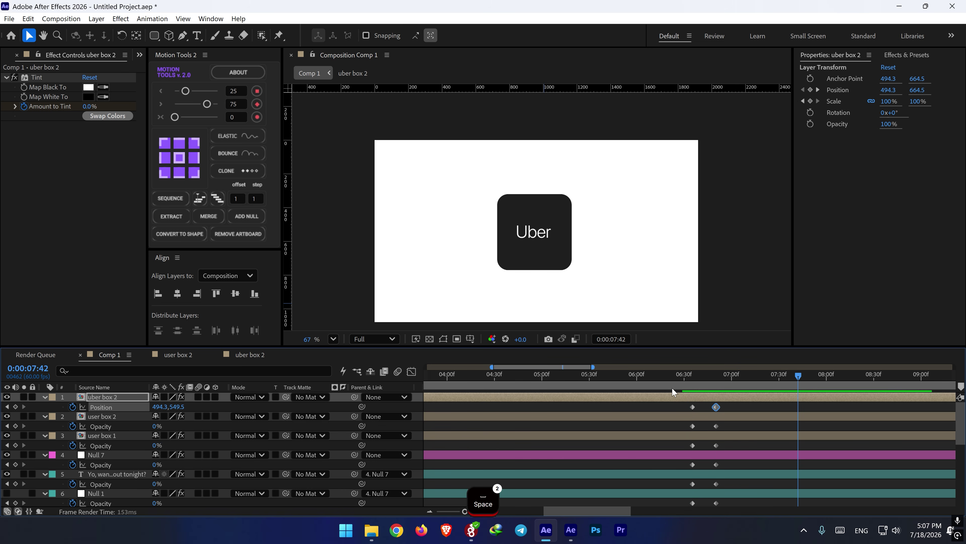
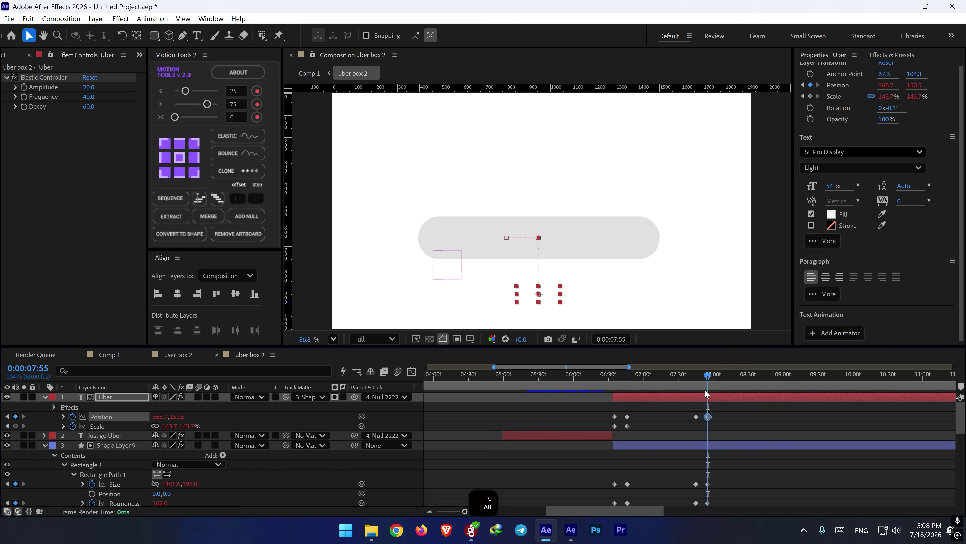
- Play back uber box 2 from about 0:00:07:35 and compare its pill shape at 0:00:08:09 with Comp 1
{"action": "left_click", "coordinate": [685, 385]}
{"action": "key", "text": "space"}
{"action": "key", "text": "space"}
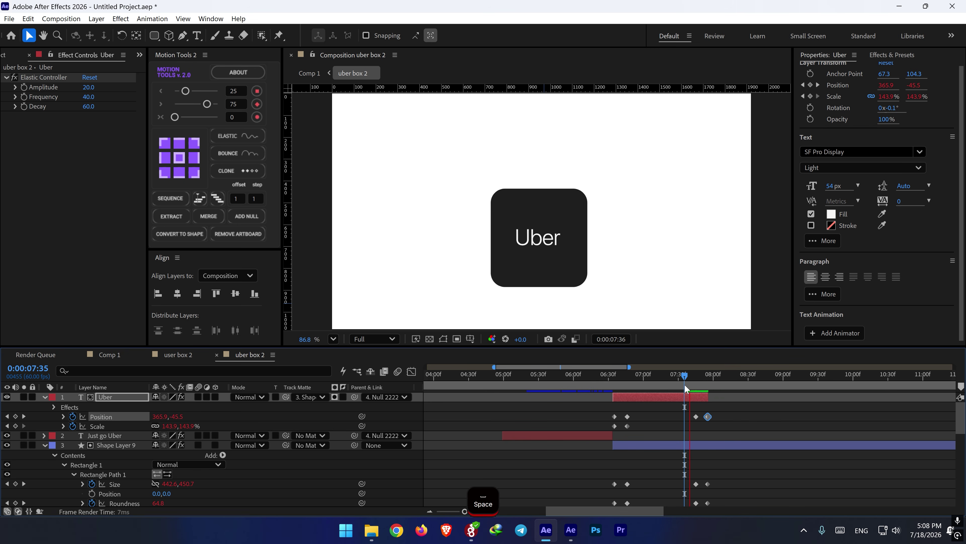
{"action": "left_click", "coordinate": [687, 380]}
{"action": "key", "text": "space"}
{"action": "key", "text": "space"}
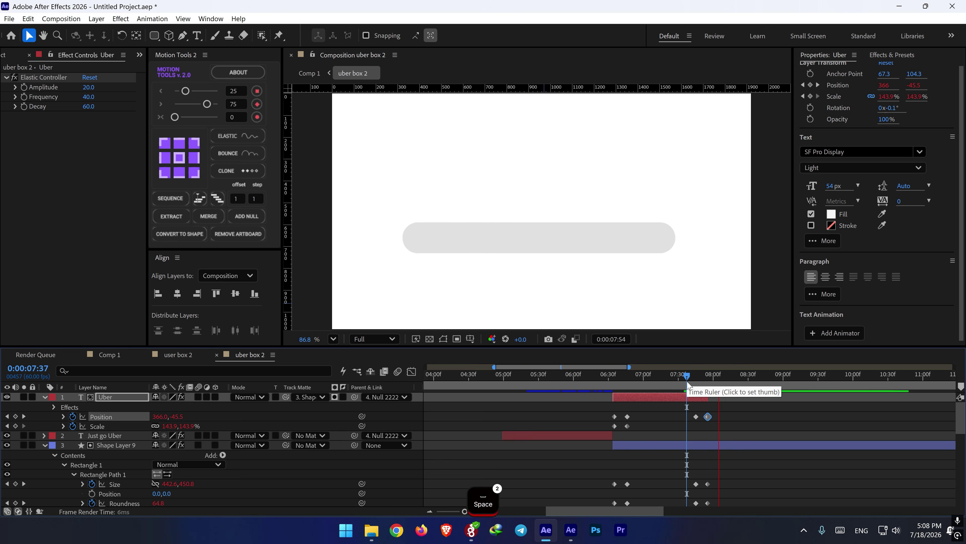
{"action": "key", "text": "space"}
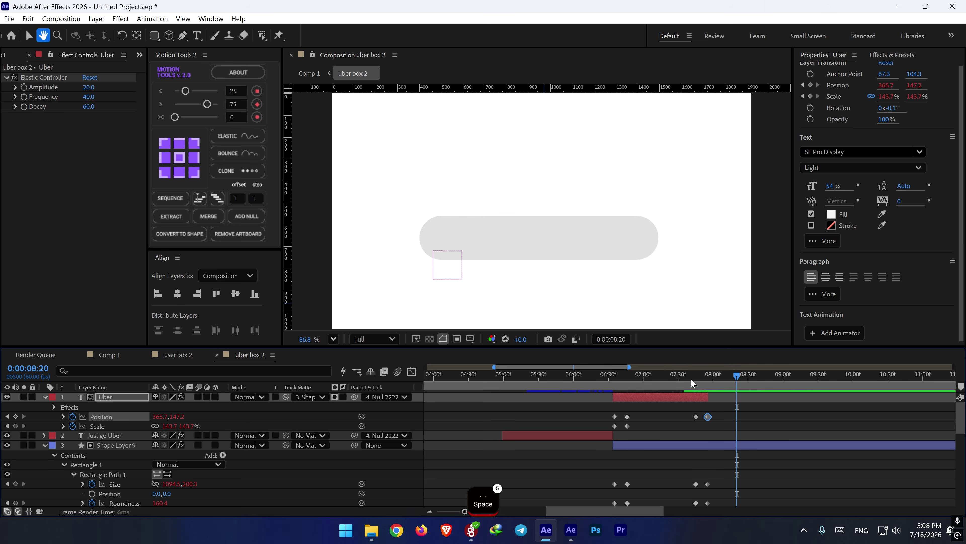
{"action": "left_click_drag", "start_coordinate": [698, 379], "coordinate": [724, 380]}
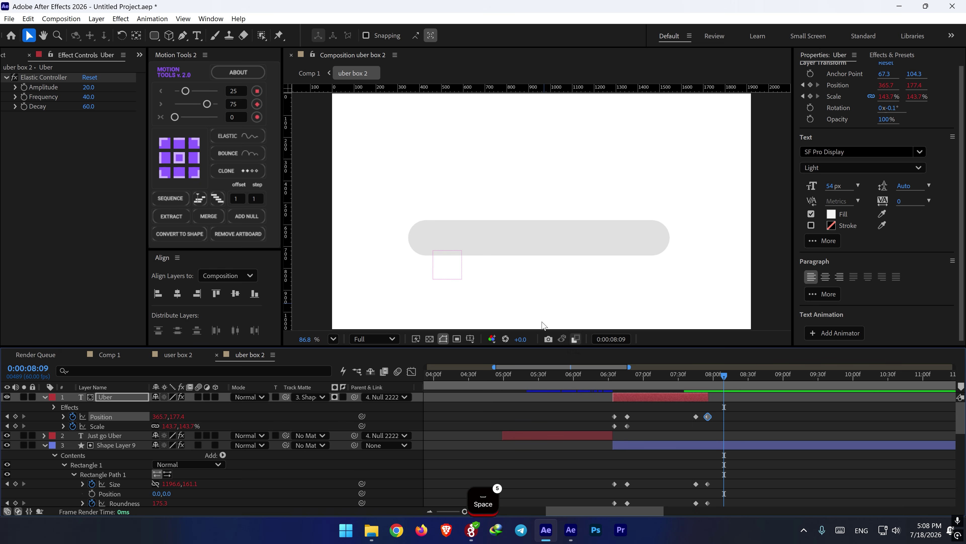
{"action": "left_click", "coordinate": [111, 355]}
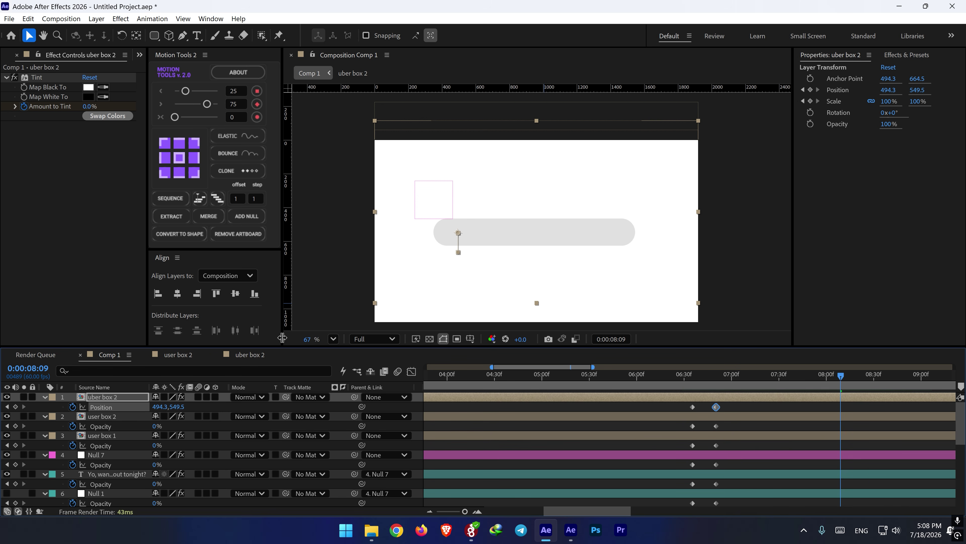
{"action": "left_click", "coordinate": [251, 354]}
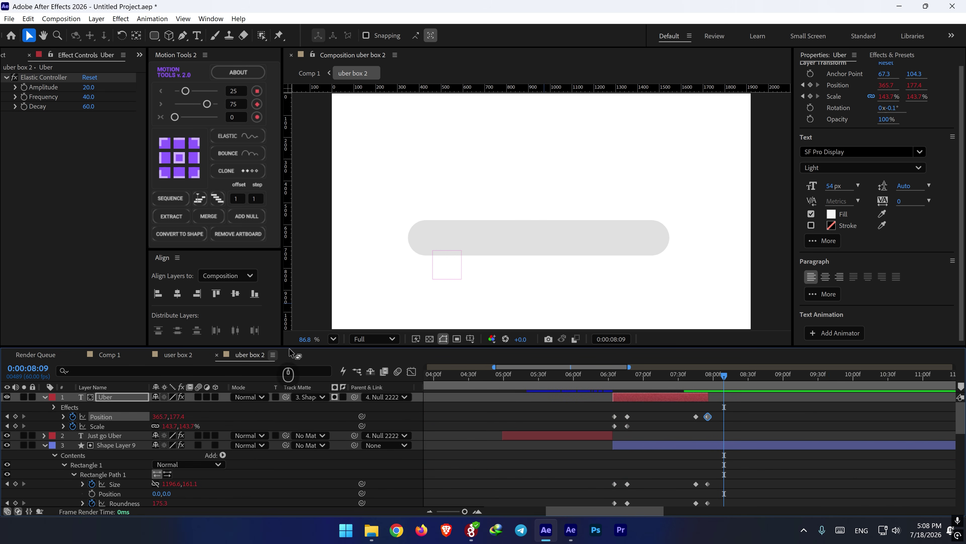
- Set the Size of Shape Layer 9's rectangle path in uber box 2 to 1116.6, 211.0 at 0:00:07:55
{"action": "left_click", "coordinate": [707, 380], "text": "shift"}
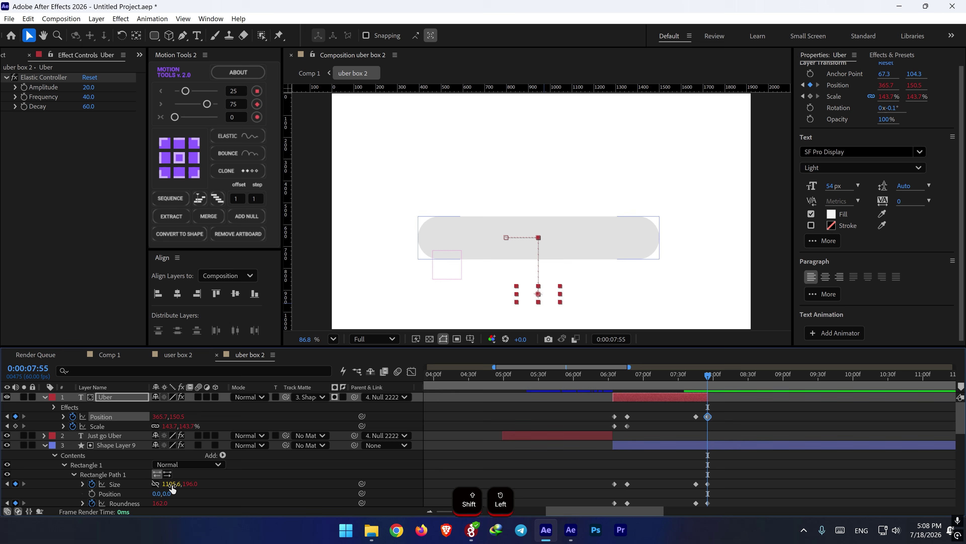
{"action": "left_click_drag", "start_coordinate": [172, 485], "coordinate": [194, 483]}
{"action": "left_click", "coordinate": [259, 492]}
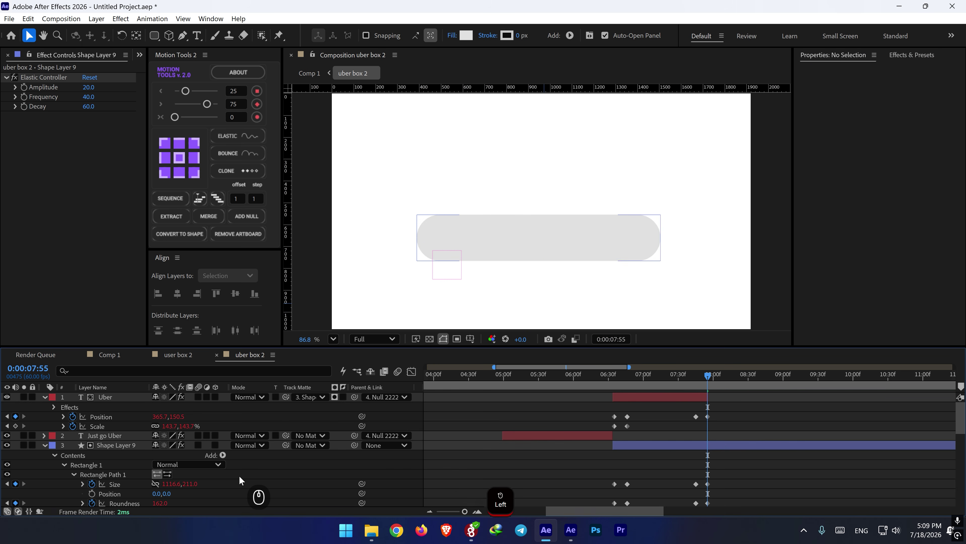
- Draw a circle about 86 px across inside the grey pill's left end with the Ellipse tool
{"action": "left_click", "coordinate": [154, 35]}
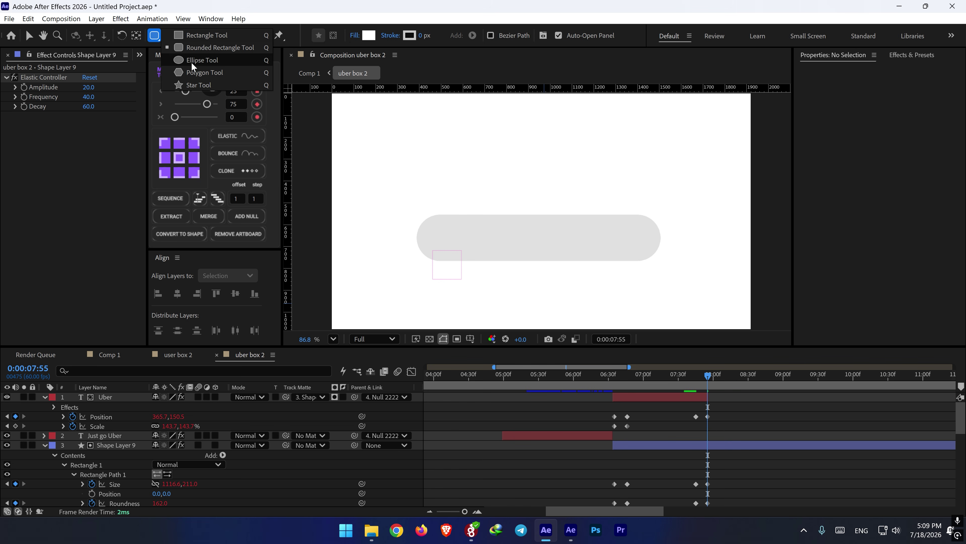
{"action": "left_click", "coordinate": [192, 62]}
{"action": "scroll", "coordinate": [432, 257], "scroll_direction": "up", "scroll_amount": 1}
{"action": "scroll", "coordinate": [432, 257], "scroll_direction": "up", "scroll_amount": 1}
{"action": "left_click_drag", "start_coordinate": [428, 222], "coordinate": [449, 242]}
{"action": "key", "text": "space"}
{"action": "key", "text": "space"}
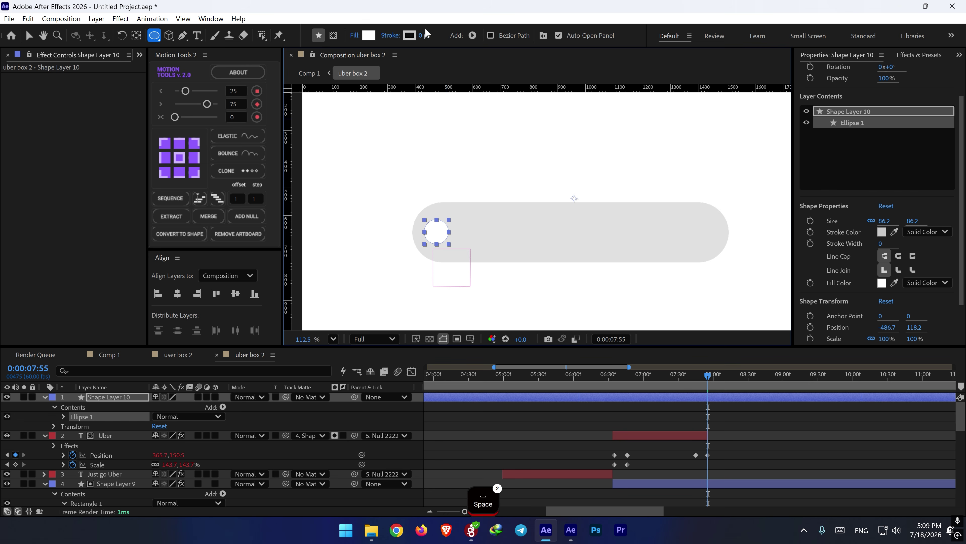
- Give the circle a 5 px stroke and set its fill to None
{"action": "left_click", "coordinate": [424, 35]}
{"action": "type", "text": "5"}
{"action": "key", "text": "Return"}
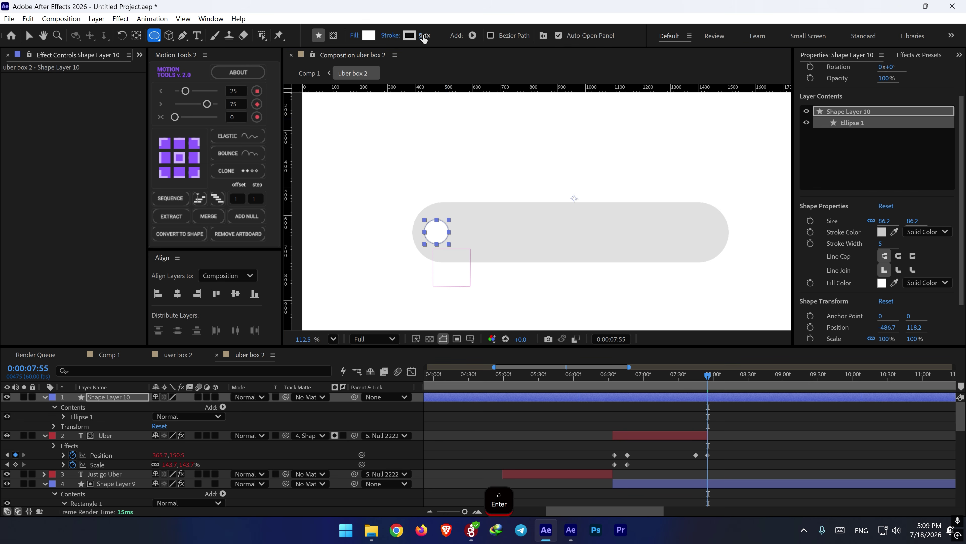
{"action": "left_click", "coordinate": [355, 36]}
{"action": "left_click", "coordinate": [424, 234]}
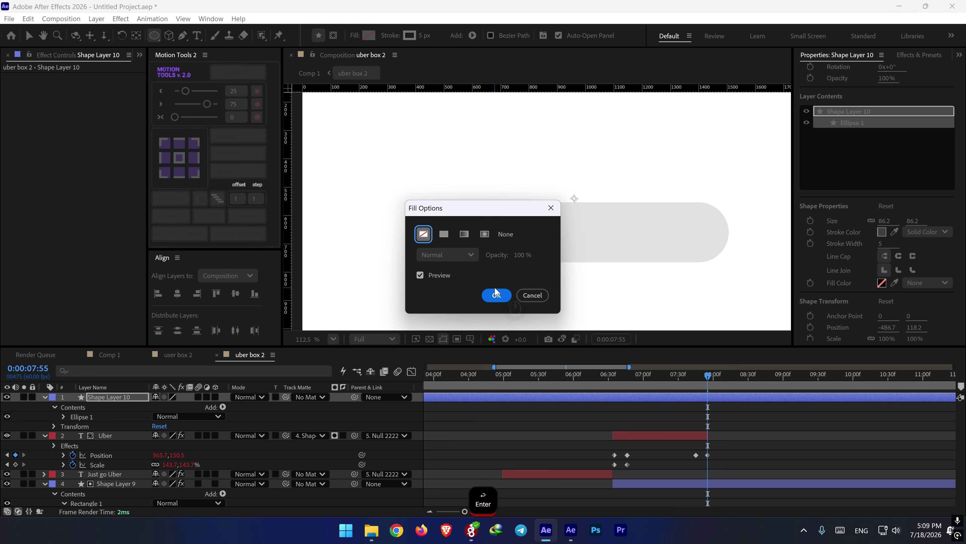
{"action": "left_click", "coordinate": [495, 293]}
- Change the circle's stroke color to black and its stroke width to 9 px
{"action": "left_click", "coordinate": [410, 35]}
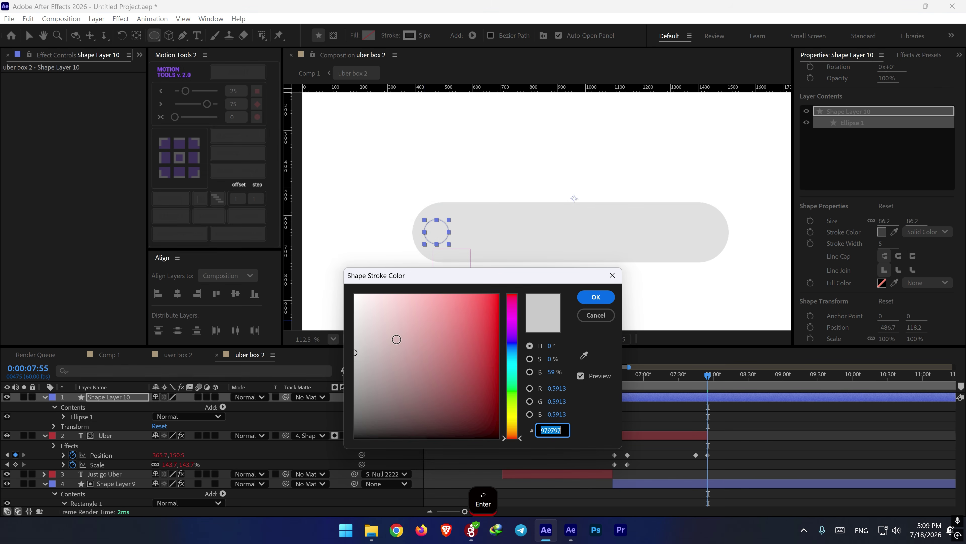
{"action": "left_click_drag", "start_coordinate": [395, 336], "coordinate": [335, 466]}
{"action": "left_click", "coordinate": [589, 300]}
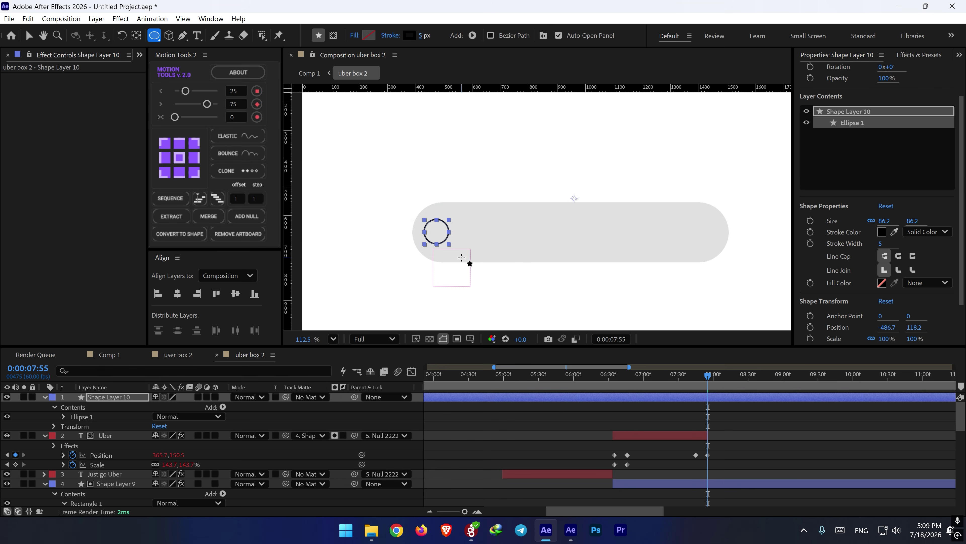
{"action": "left_click_drag", "start_coordinate": [424, 36], "coordinate": [430, 34]}
- Center Shape Layer 10's anchor point on the circle and set the ellipse path's Size to 66.2, 66.2
{"action": "key", "text": "ctrl+alt+Home"}
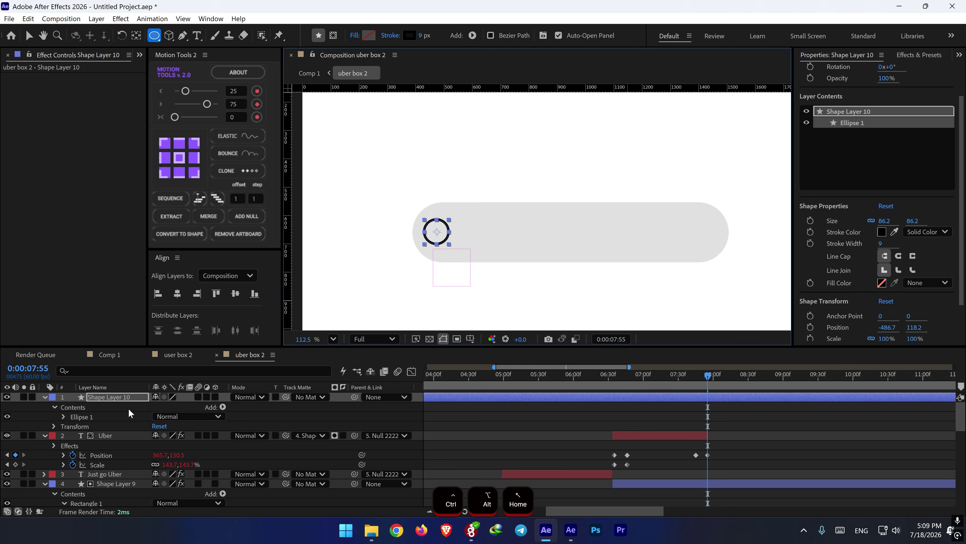
{"action": "left_click", "coordinate": [64, 417]}
{"action": "left_click", "coordinate": [74, 426]}
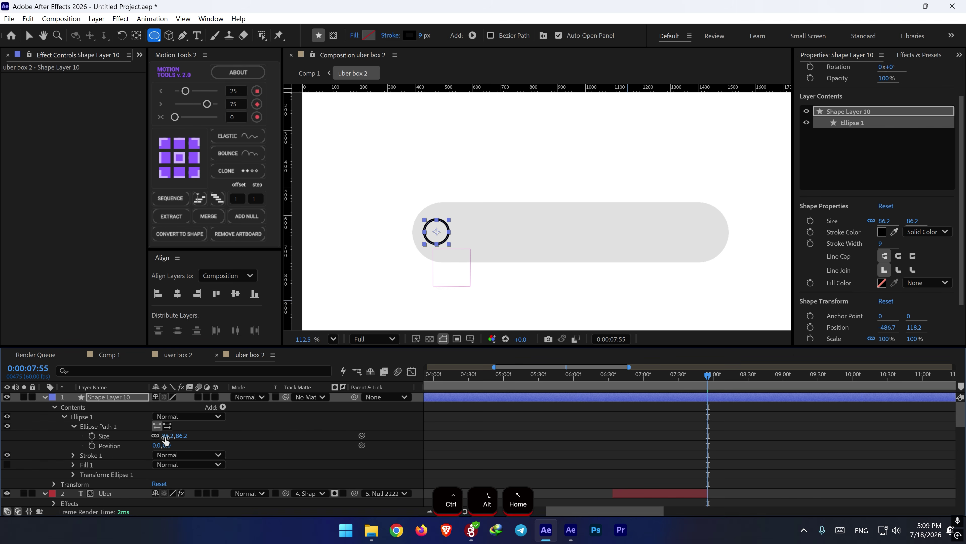
{"action": "left_click_drag", "start_coordinate": [166, 441], "coordinate": [175, 456]}
- Shift the circle slightly up and left inside the pill, to a shape position of -494.2, 111.4
{"action": "scroll", "coordinate": [446, 247], "scroll_direction": "up", "scroll_amount": 3}
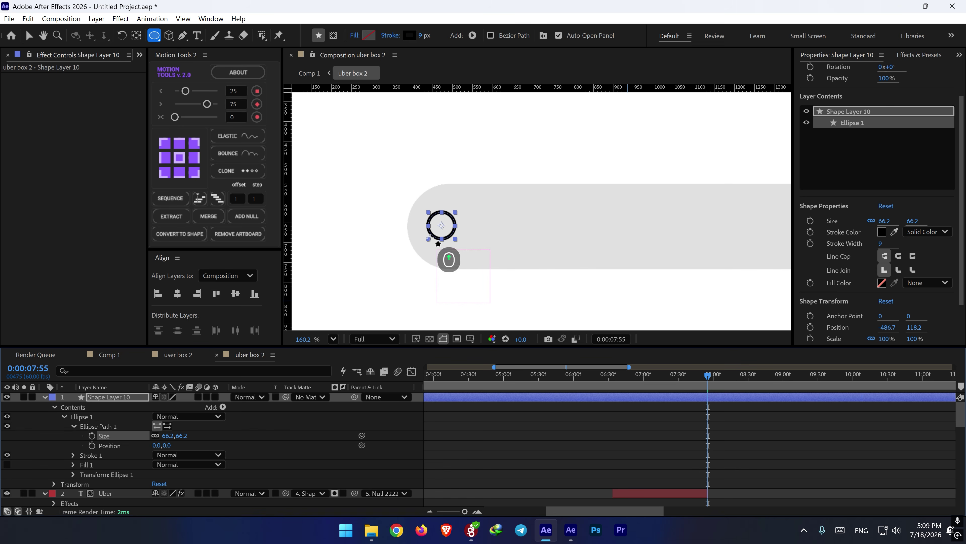
{"action": "key", "text": "v"}
{"action": "left_click", "coordinate": [442, 228]}
{"action": "left_click_drag", "start_coordinate": [441, 228], "coordinate": [438, 224]}
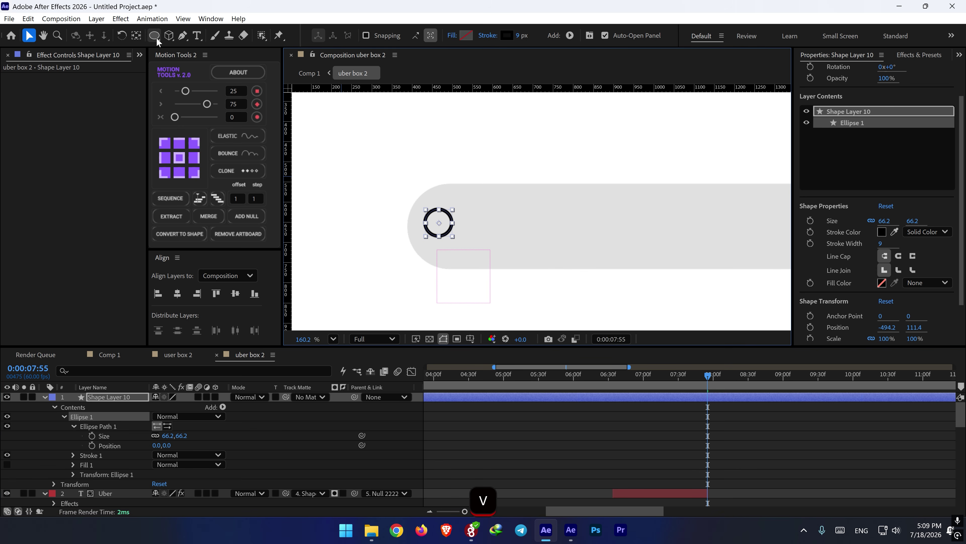
- Draw a short diagonal handle from the circle's lower-right edge in Shape Layer 10 with the Pen tool
{"action": "left_click", "coordinate": [183, 35]}
{"action": "left_click", "coordinate": [104, 397]}
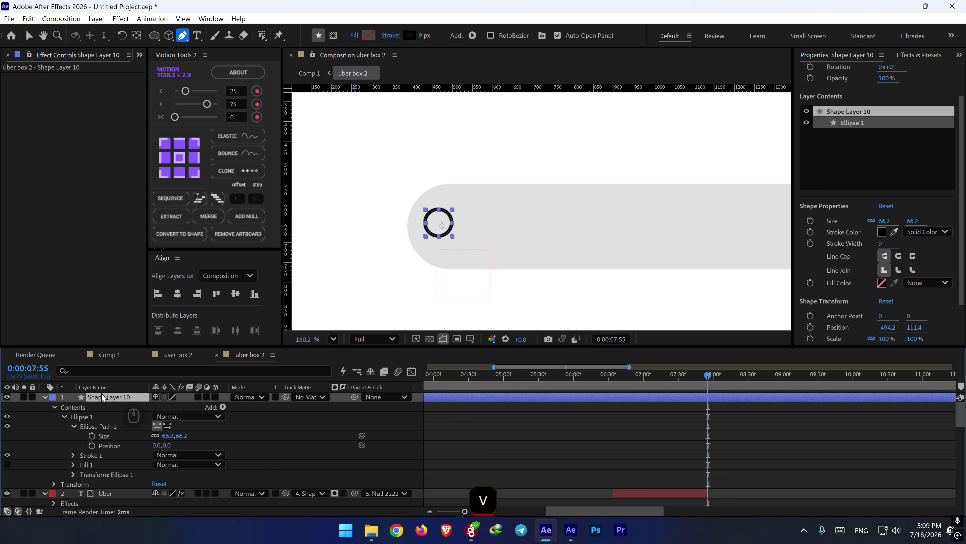
{"action": "left_click", "coordinate": [447, 233]}
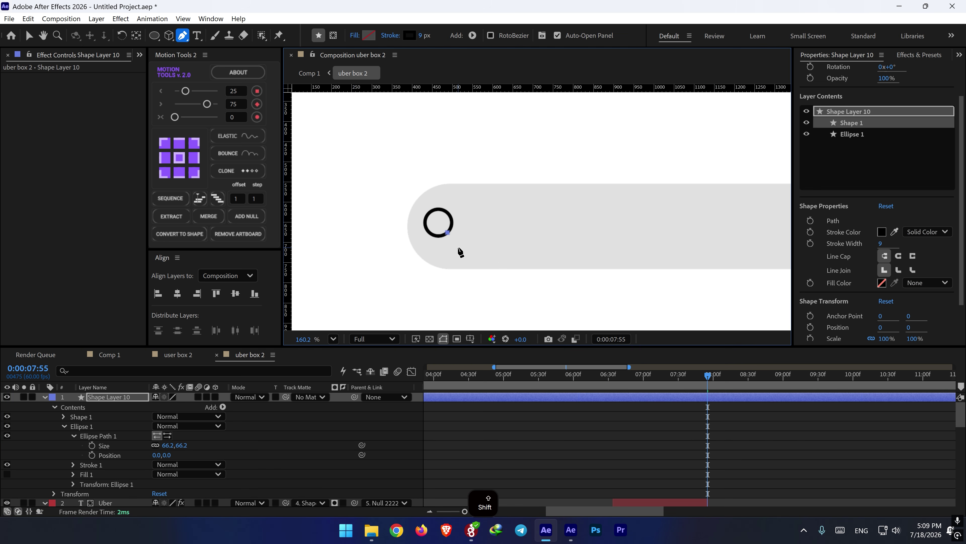
{"action": "left_click", "coordinate": [458, 244], "text": "shift"}
{"action": "left_click_drag", "start_coordinate": [459, 246], "coordinate": [460, 247]}
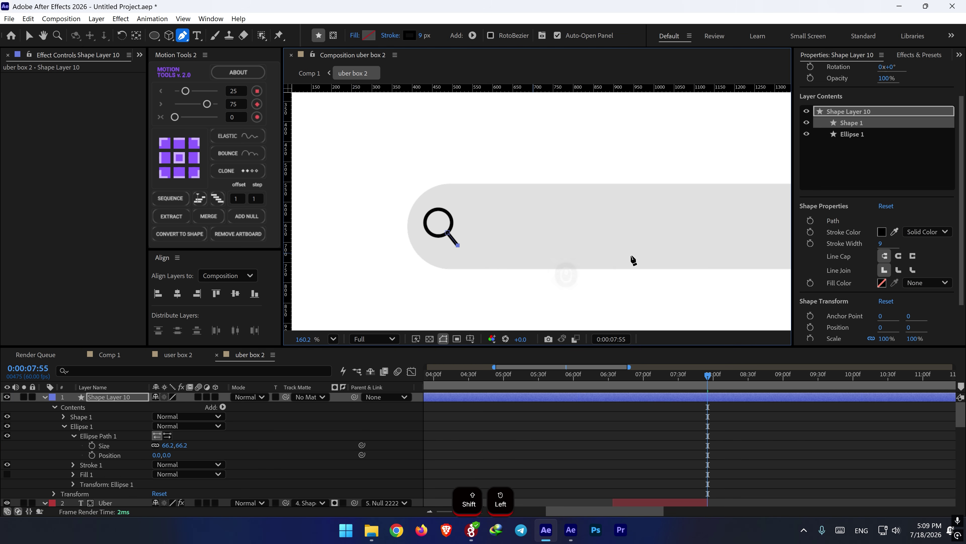
- Set the handle's line cap to Round and nudge its inner end point against the circle
{"action": "left_click", "coordinate": [899, 256]}
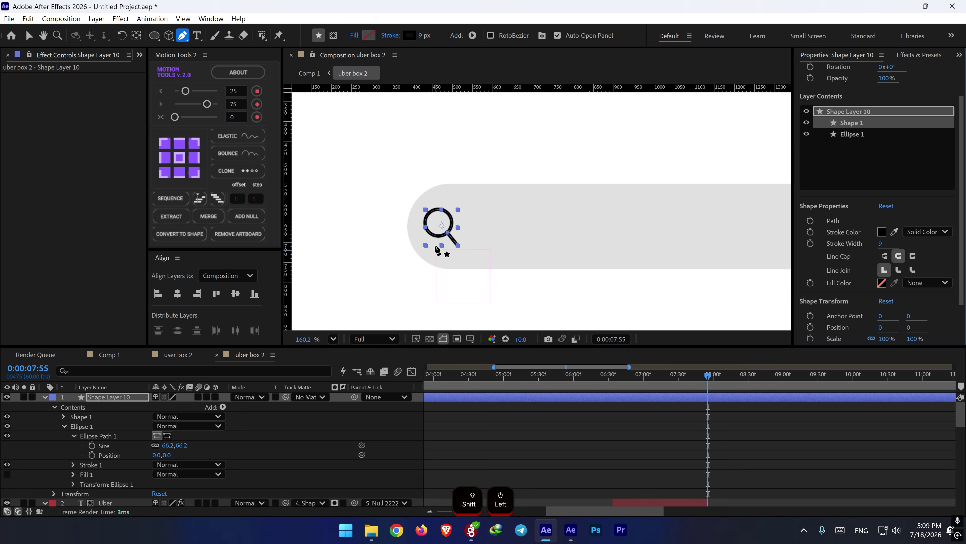
{"action": "scroll", "coordinate": [442, 227], "scroll_direction": "up", "scroll_amount": 2}
{"action": "left_click_drag", "start_coordinate": [454, 237], "coordinate": [455, 237]}
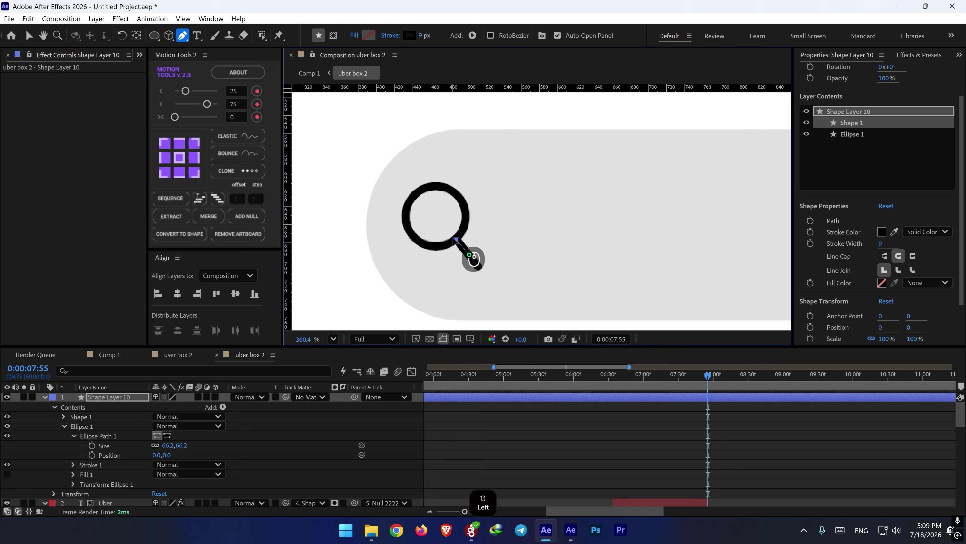
{"action": "scroll", "coordinate": [468, 266], "scroll_direction": "down", "scroll_amount": 3}
{"action": "left_click", "coordinate": [398, 420]}
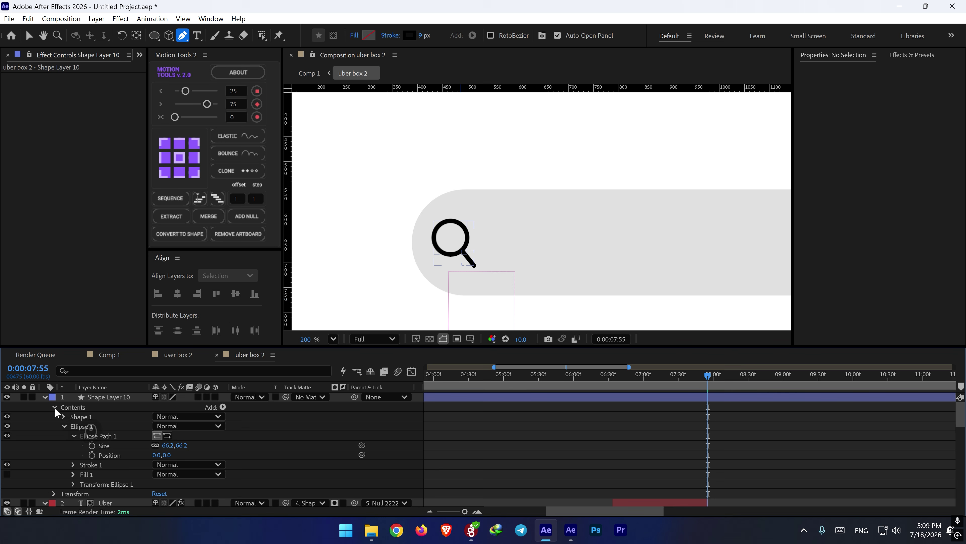
- Collapse Shape Layer 10's properties in the timeline and return to the Selection tool
{"action": "left_click", "coordinate": [44, 398]}
{"action": "scroll", "coordinate": [477, 249], "scroll_direction": "down", "scroll_amount": 1}
{"action": "key", "text": "v"}
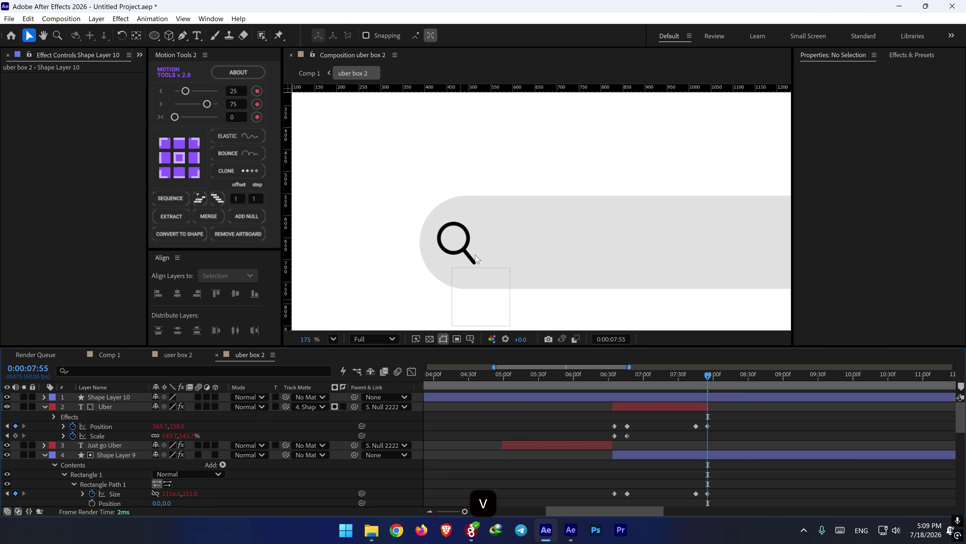
- Add the black text "Where to ?" beside the magnifier icon inside the grey search bar
{"action": "key", "text": "alt+Tab"}
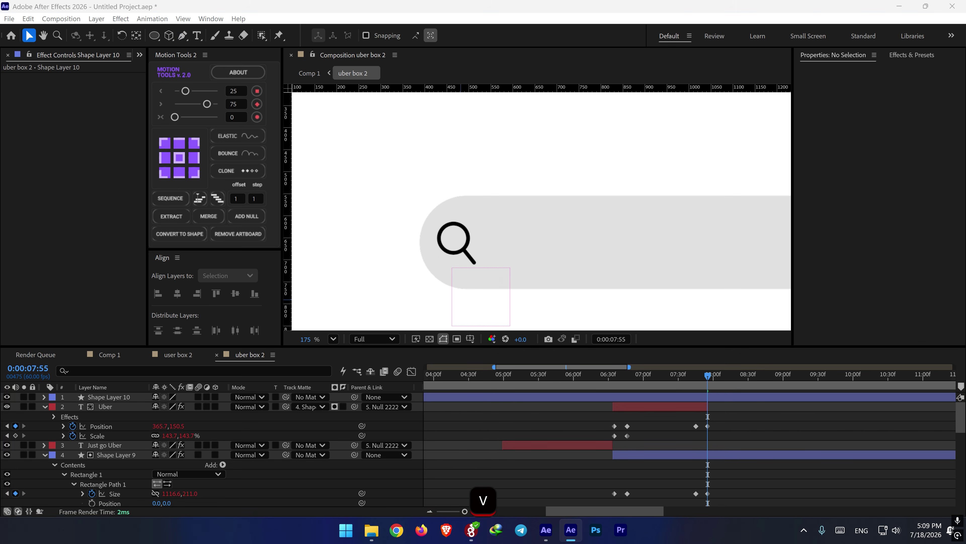
{"action": "key", "text": "Escape"}
{"action": "key", "text": "ctrl+c"}
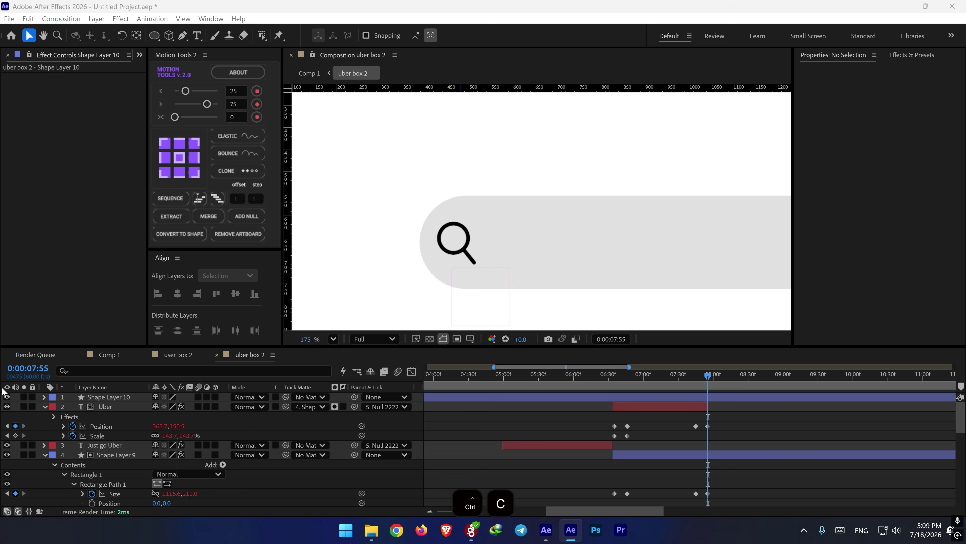
{"action": "left_click", "coordinate": [196, 37]}
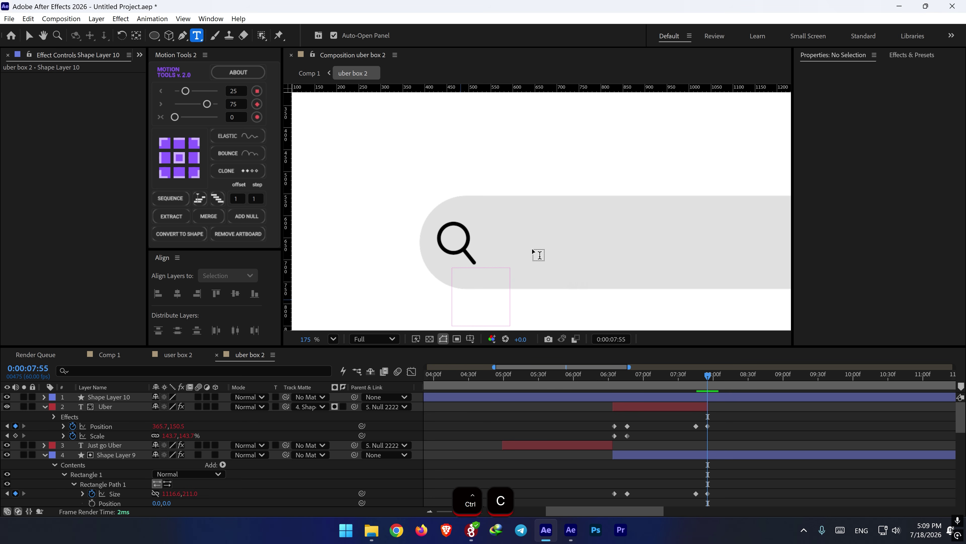
{"action": "left_click", "coordinate": [512, 237]}
{"action": "key", "text": "ctrl+v"}
{"action": "left_click_drag", "start_coordinate": [568, 297], "coordinate": [561, 317]}
{"action": "type", "text": "?"}
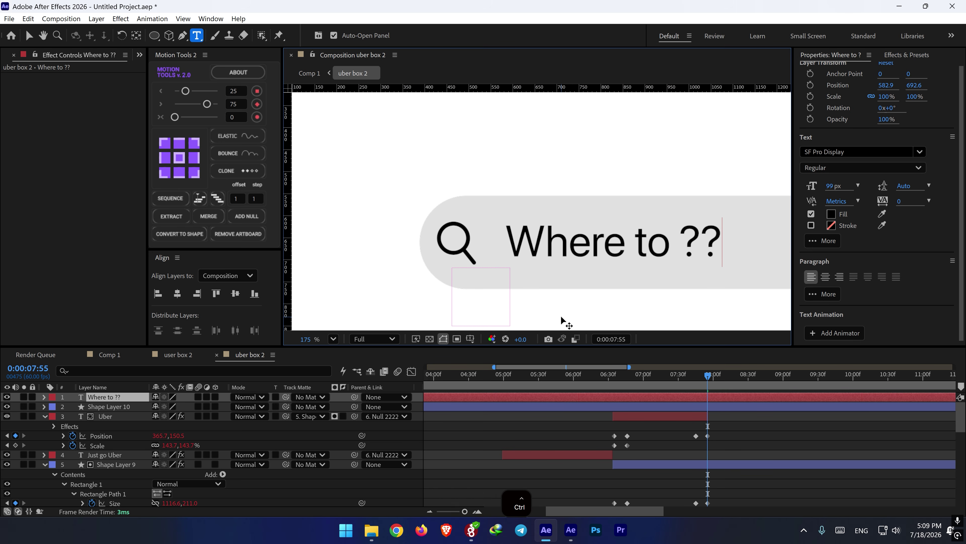
{"action": "key", "text": "ctrl+z"}
{"action": "left_click", "coordinate": [576, 414]}
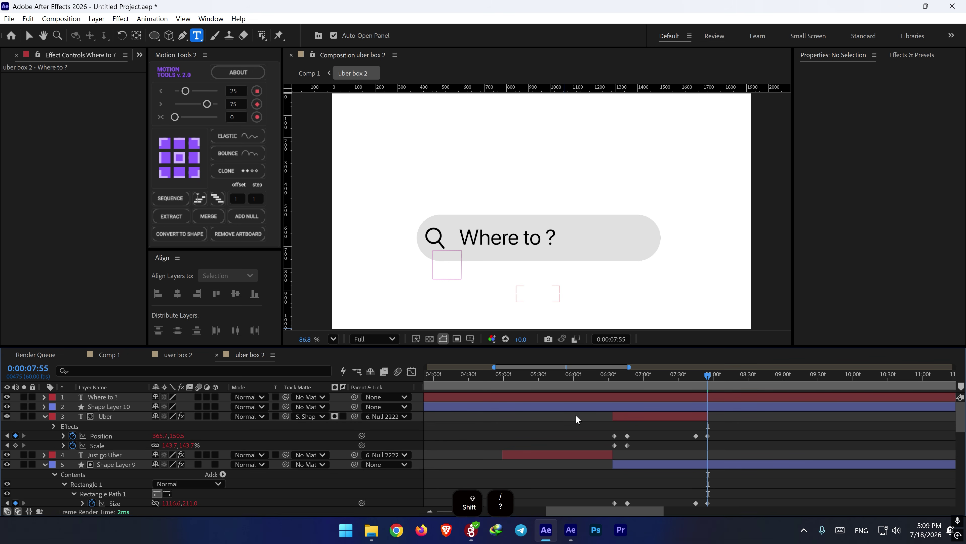
{"action": "key", "text": "shift+/"}
- Nudge the "Where to ?" text slightly left to position 557.5, 692.6 and set the current time to 0:00:08:50
{"action": "key", "text": "v"}
{"action": "left_click_drag", "start_coordinate": [518, 241], "coordinate": [512, 242]}
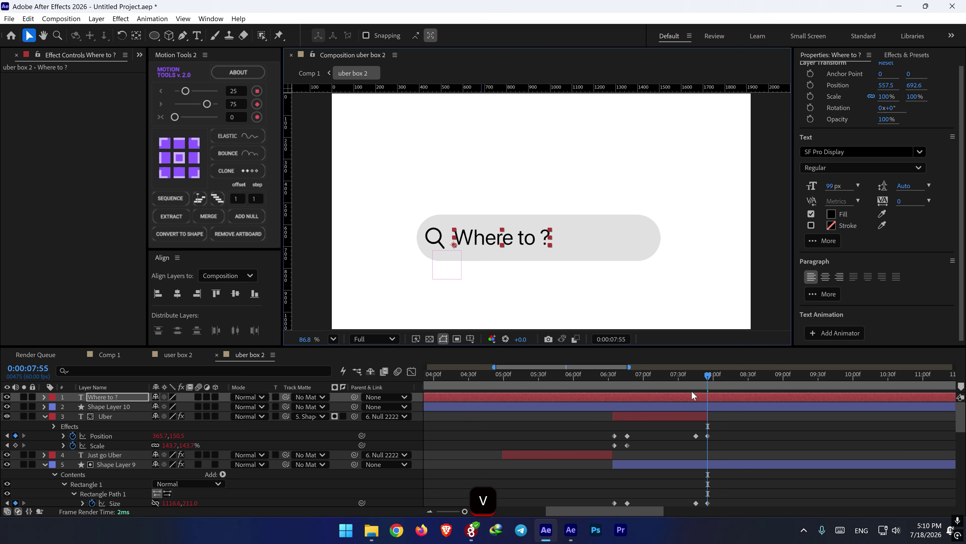
{"action": "left_click_drag", "start_coordinate": [708, 377], "coordinate": [774, 377]}
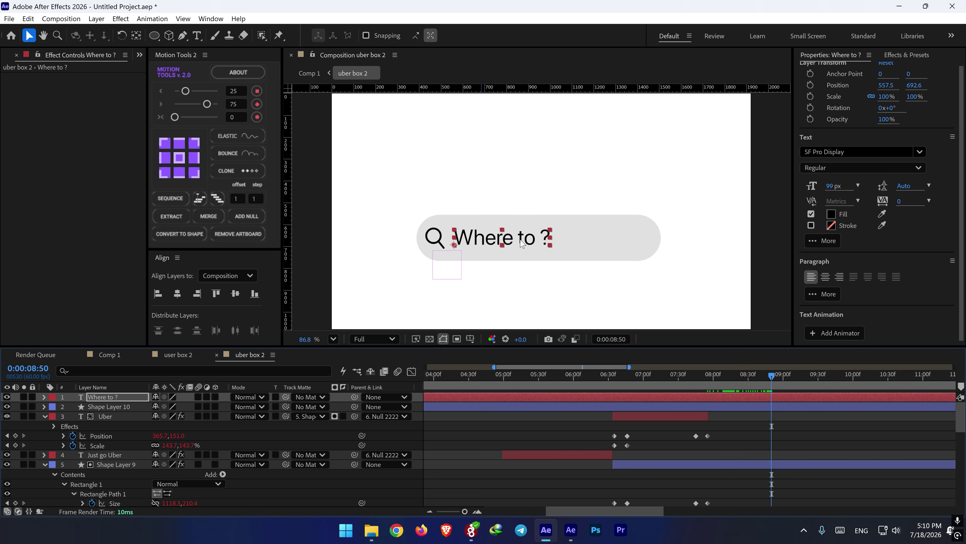
- Draw a rounded rectangle about 313 by 92 px on a new shape layer near the search bar's right end
{"action": "scroll", "coordinate": [616, 245], "scroll_direction": "up", "scroll_amount": 1}
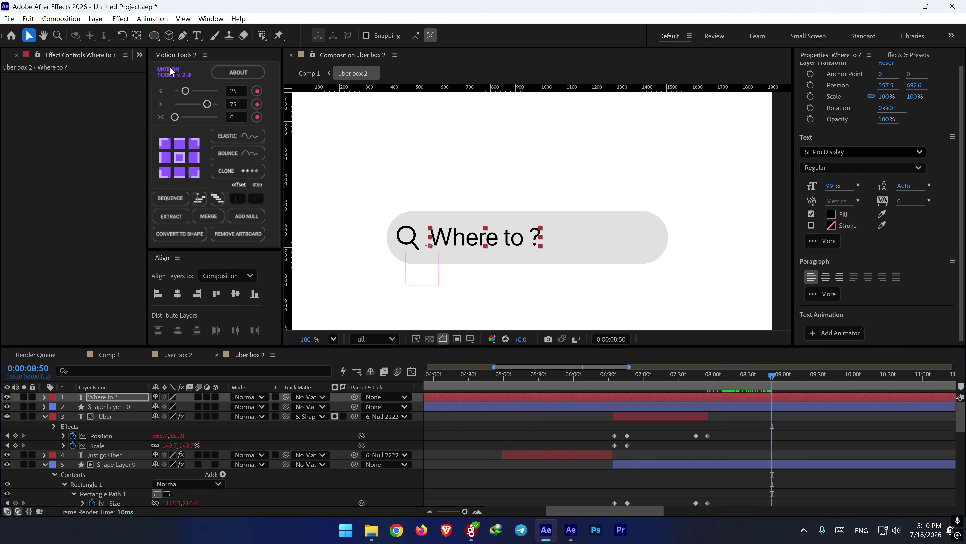
{"action": "left_click", "coordinate": [154, 35]}
{"action": "left_click", "coordinate": [180, 48]}
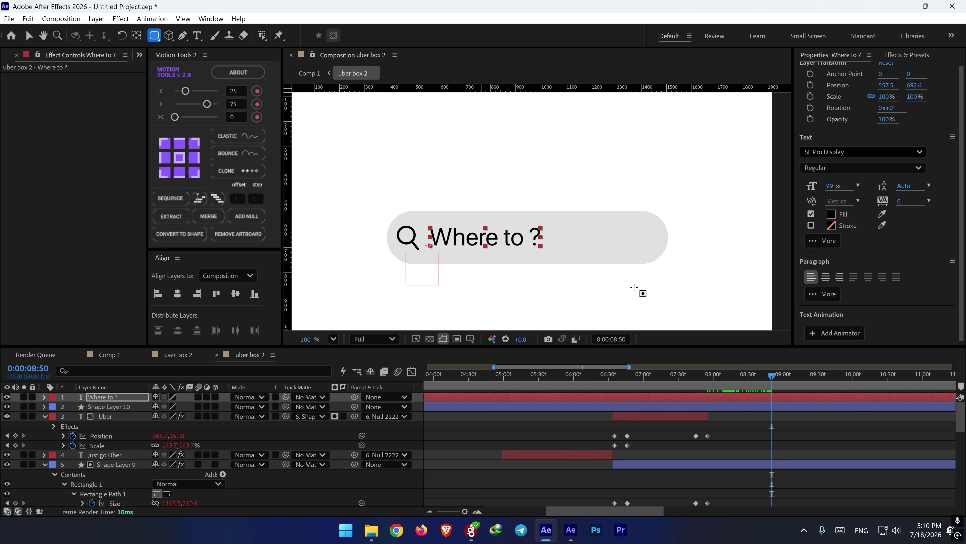
{"action": "left_click", "coordinate": [664, 435]}
{"action": "left_click_drag", "start_coordinate": [654, 229], "coordinate": [576, 250]}
{"action": "key", "text": "space"}
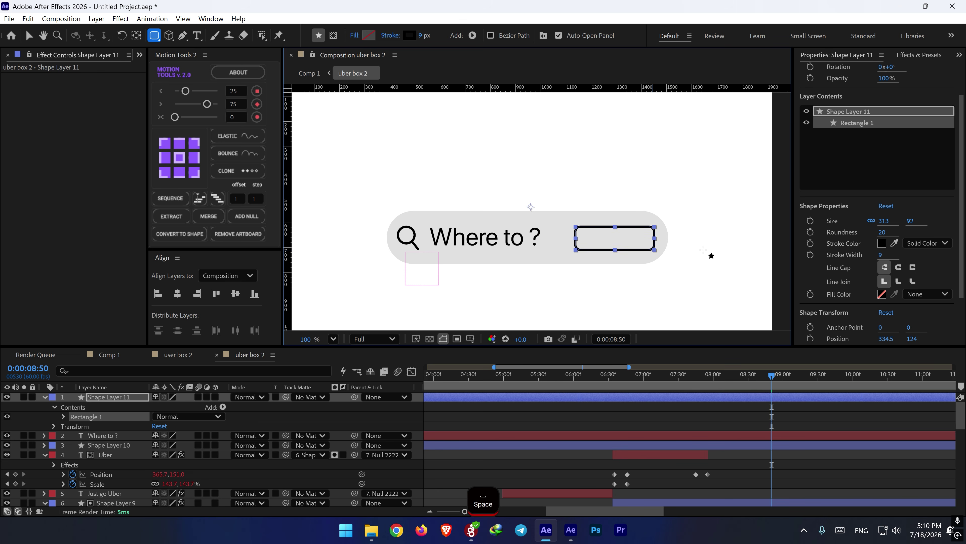
- Set the rounded rectangle's Roundness to 104 and its stroke to None
{"action": "left_click_drag", "start_coordinate": [881, 235], "coordinate": [921, 238]}
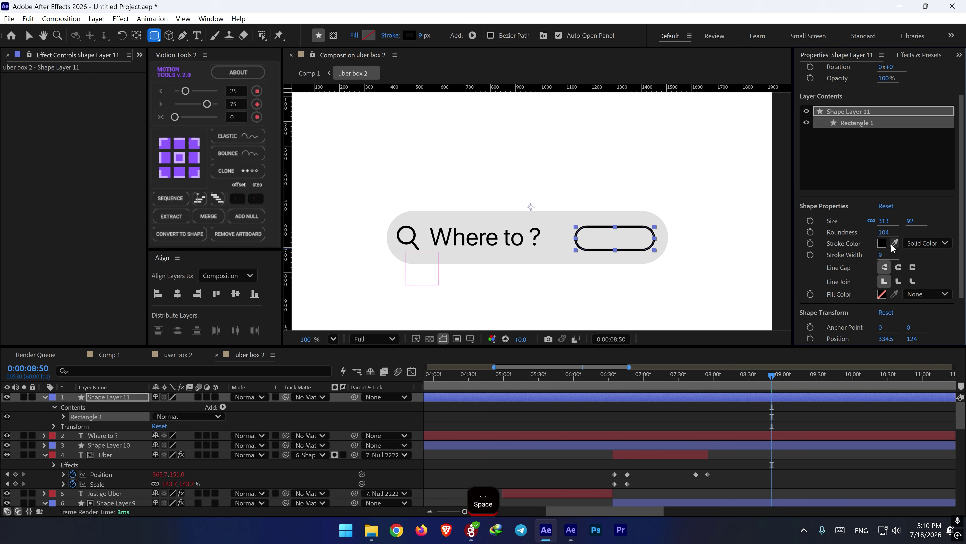
{"action": "left_click", "coordinate": [917, 244]}
{"action": "left_click", "coordinate": [915, 260]}
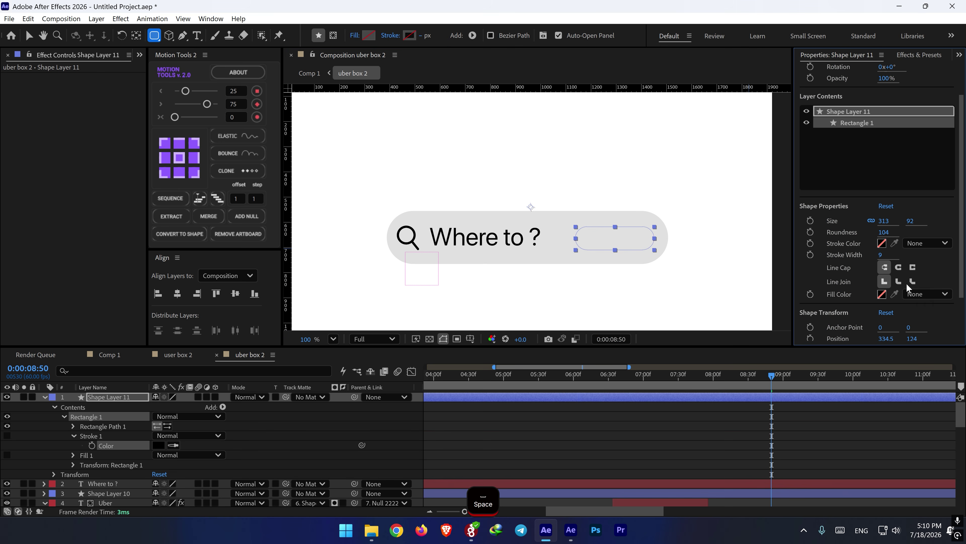
- Give the rounded rectangle a solid white fill and center Shape Layer 11's anchor point on it
{"action": "left_click", "coordinate": [920, 294]}
{"action": "left_click", "coordinate": [920, 323]}
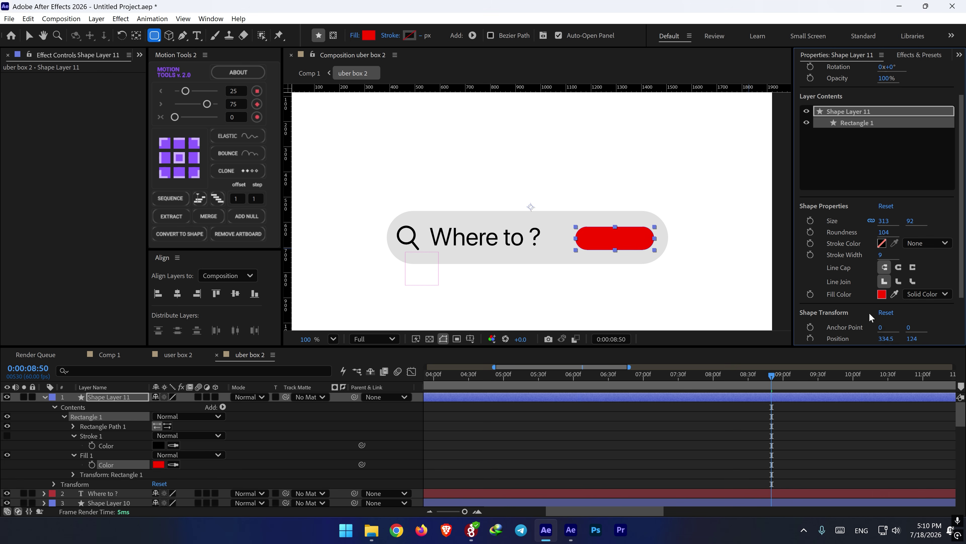
{"action": "left_click", "coordinate": [880, 295]}
{"action": "left_click_drag", "start_coordinate": [427, 312], "coordinate": [332, 271]}
{"action": "left_click", "coordinate": [595, 297]}
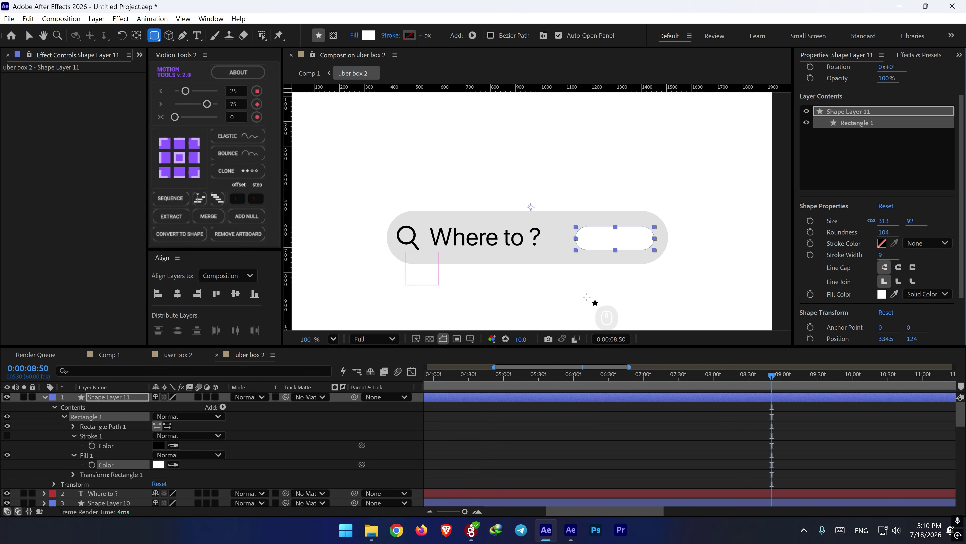
{"action": "key", "text": "ctrl+alt+Home"}
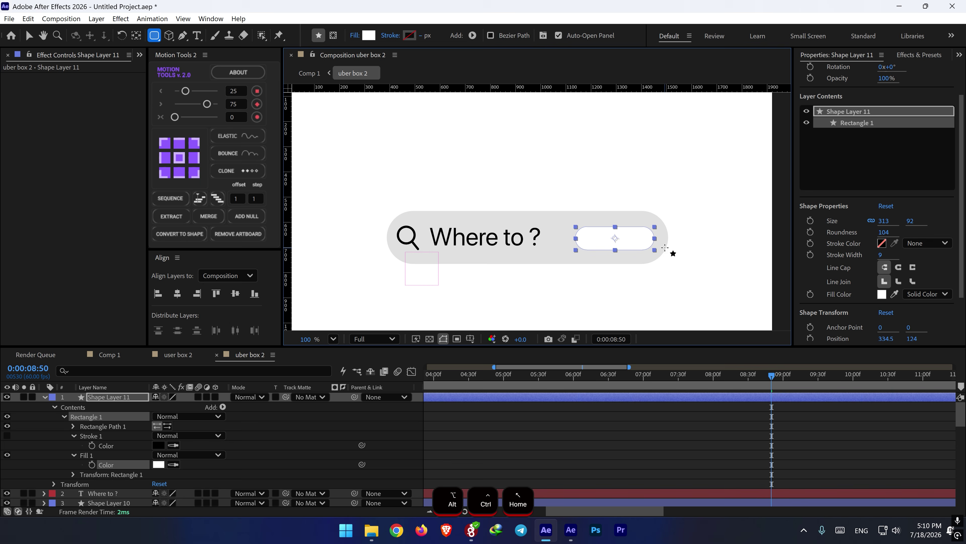
- Draw a circle about 59.9 px in diameter on a new shape layer at the white pill's left end
{"action": "scroll", "coordinate": [599, 247], "scroll_direction": "up", "scroll_amount": 3}
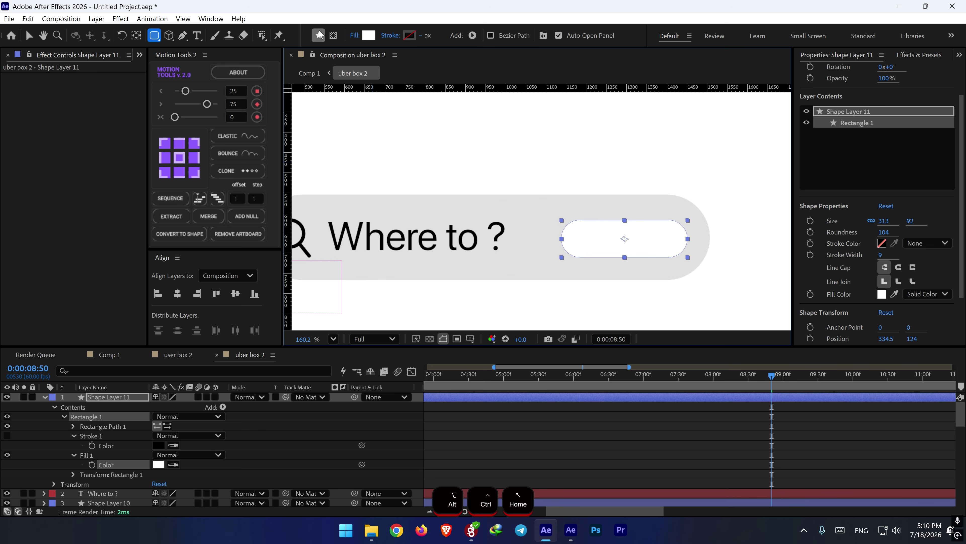
{"action": "left_click", "coordinate": [153, 37]}
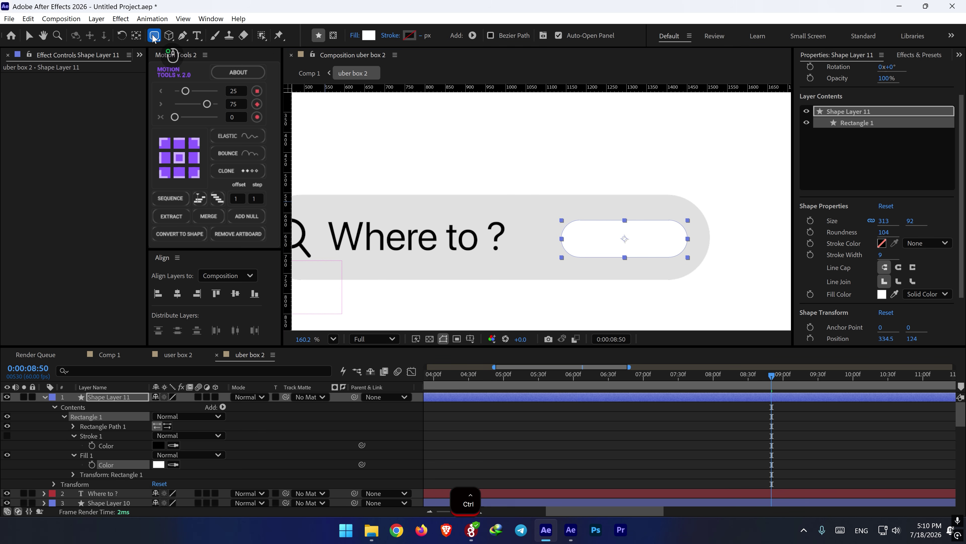
{"action": "left_click", "coordinate": [183, 62]}
{"action": "scroll", "coordinate": [546, 257], "scroll_direction": "up", "scroll_amount": 3}
{"action": "left_click", "coordinate": [613, 426]}
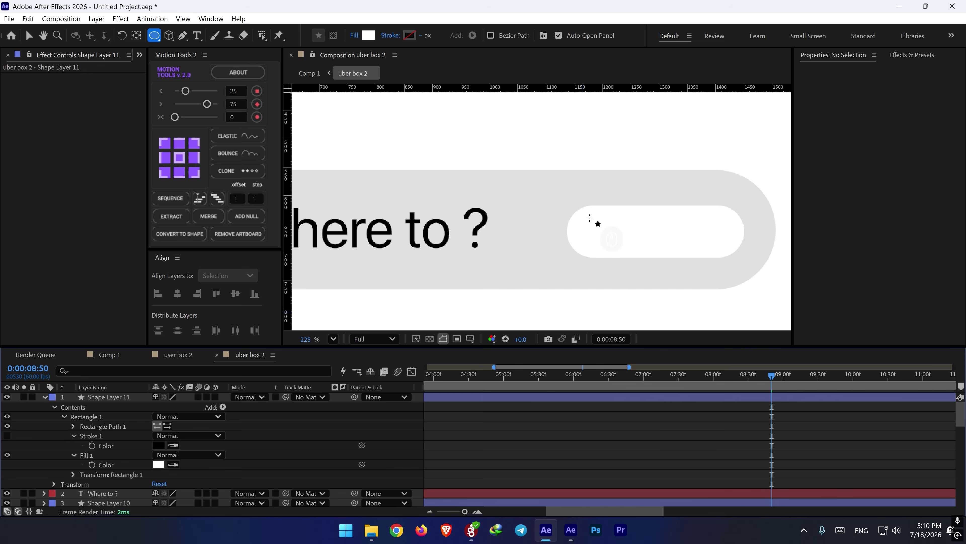
{"action": "scroll", "coordinate": [589, 218], "scroll_direction": "up", "scroll_amount": 3}
{"action": "left_click_drag", "start_coordinate": [617, 216], "coordinate": [578, 262]}
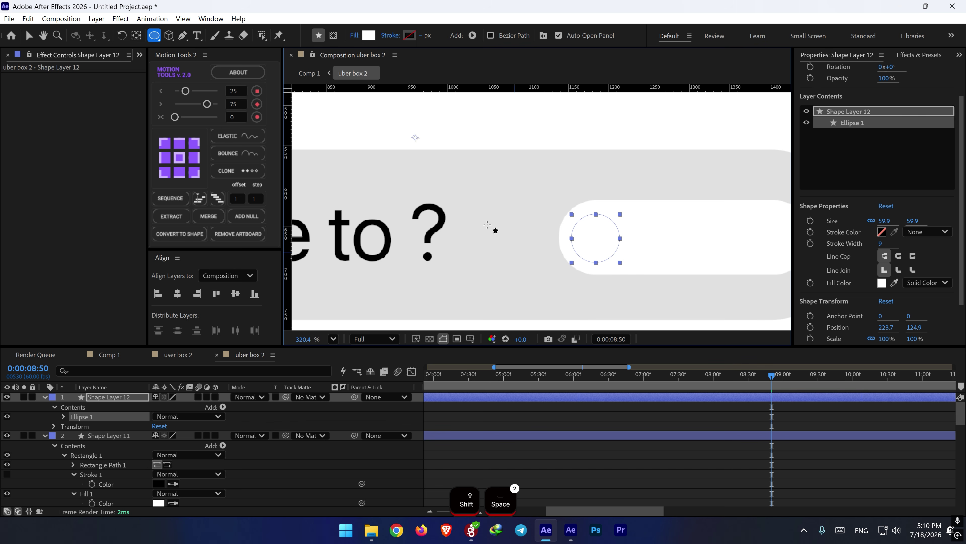
- Set the circle's fill color to black
{"action": "left_click", "coordinate": [368, 37]}
{"action": "left_click_drag", "start_coordinate": [358, 359], "coordinate": [294, 440]}
{"action": "left_click", "coordinate": [596, 297]}
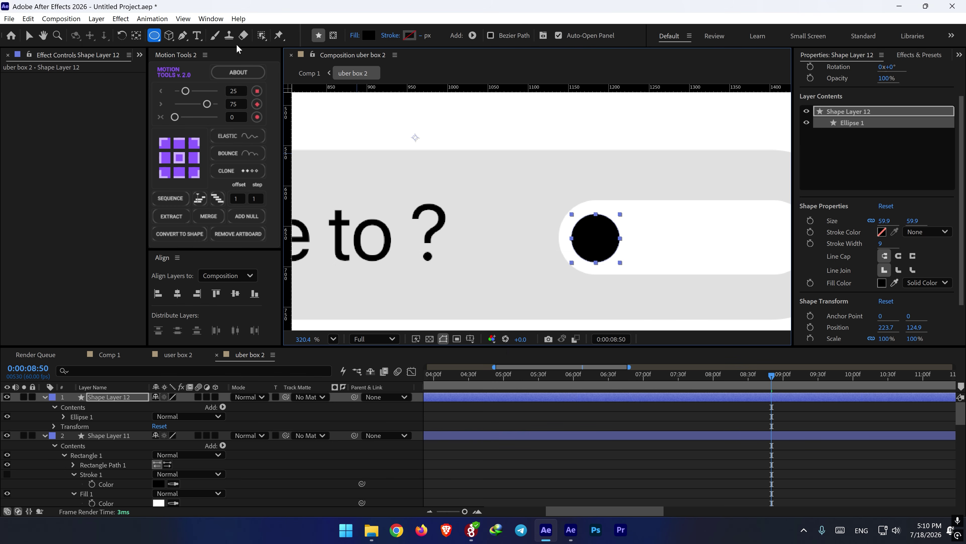
- Draw a two-segment clock-hand path inside the black circle, from near its top to the center and out to the lower right
{"action": "left_click", "coordinate": [183, 36]}
{"action": "scroll", "coordinate": [590, 238], "scroll_direction": "up", "scroll_amount": 2}
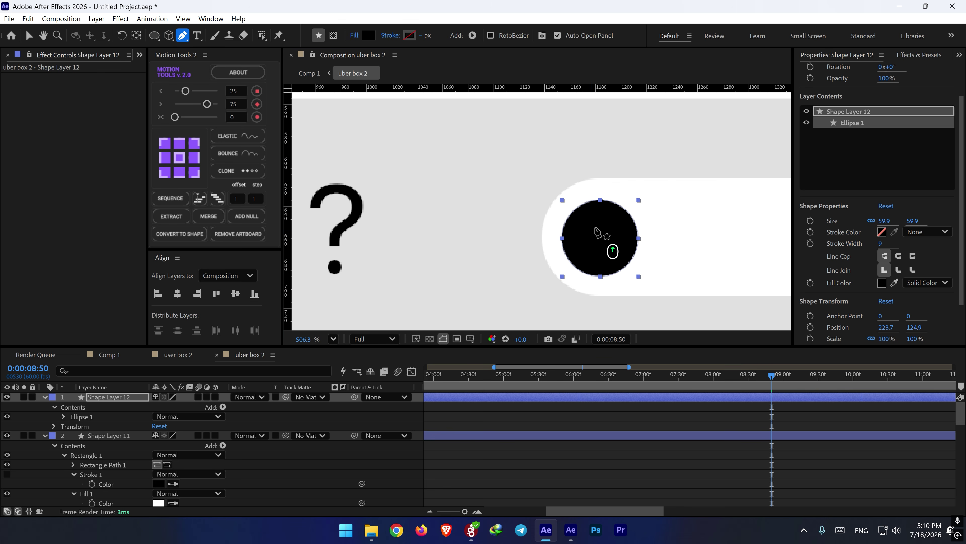
{"action": "left_click", "coordinate": [600, 208]}
{"action": "left_click", "coordinate": [600, 237], "text": "shift"}
{"action": "left_click", "coordinate": [624, 251]}
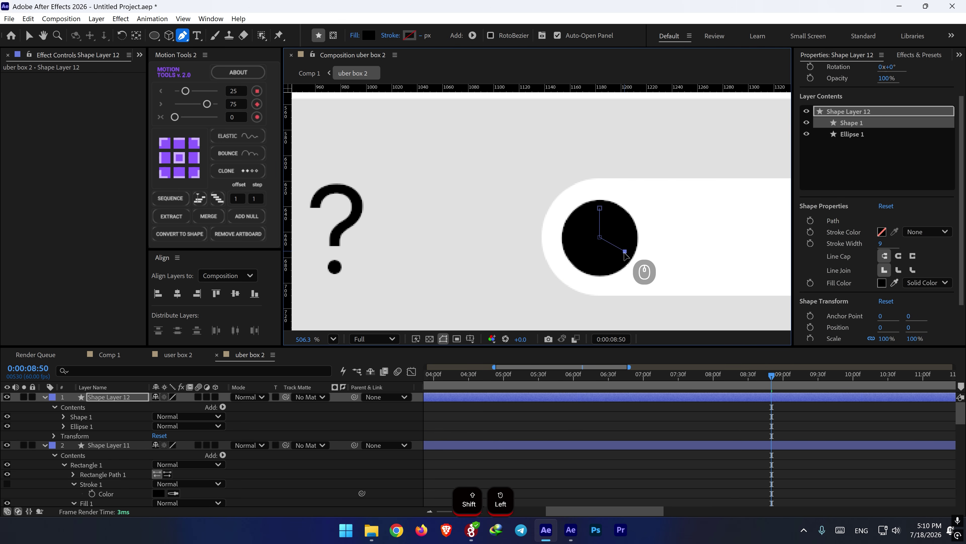
- Give the clock hands a solid white stroke with a width of 2 px
{"action": "left_click", "coordinate": [419, 36]}
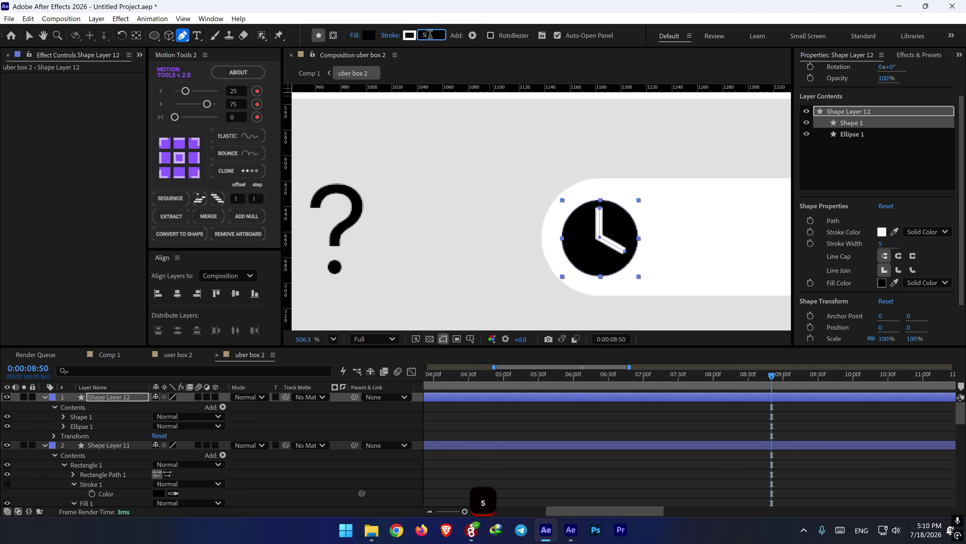
{"action": "type", "text": "3"}
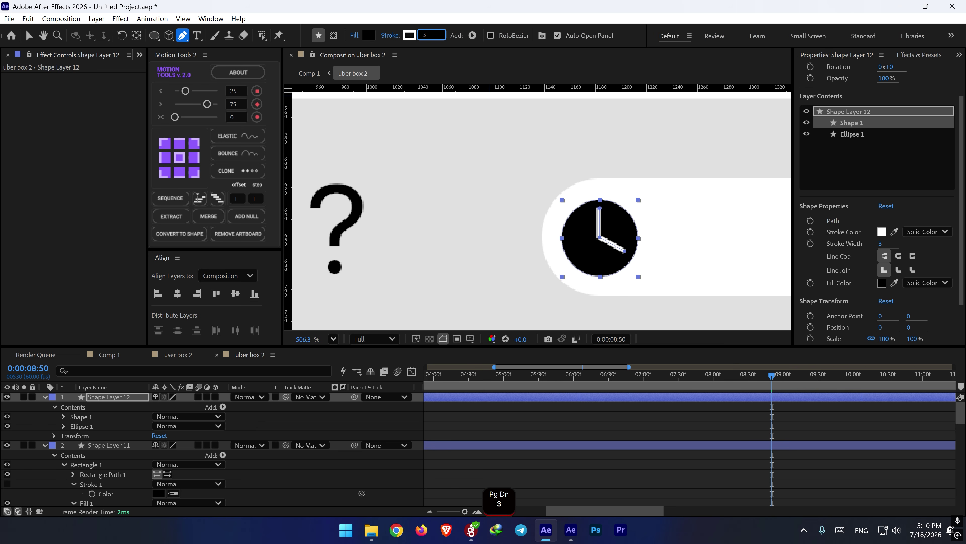
{"action": "left_click", "coordinate": [605, 427]}
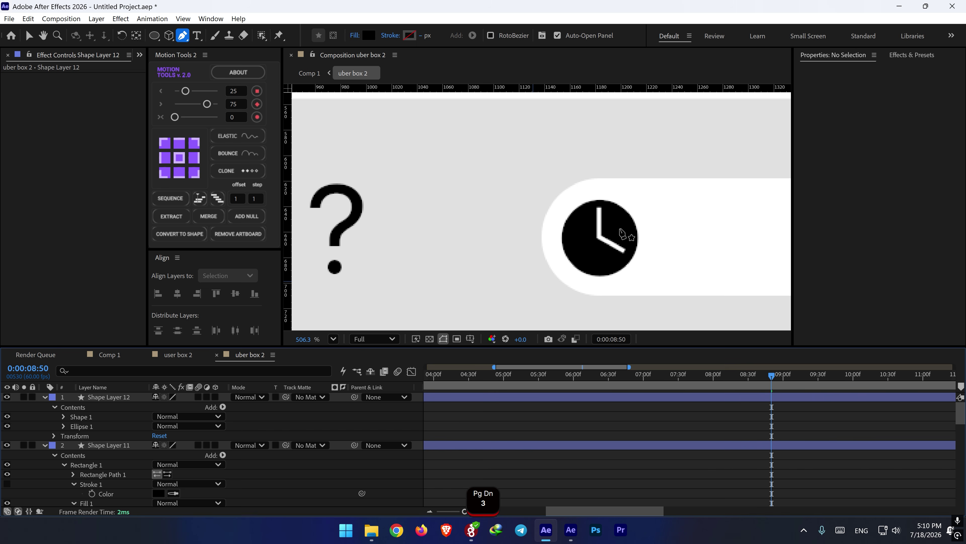
{"action": "left_click", "coordinate": [104, 397]}
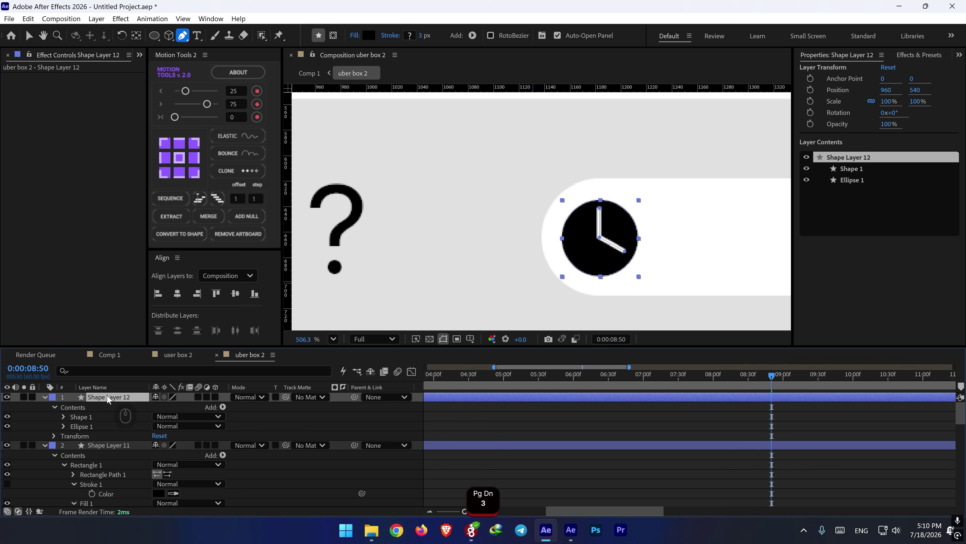
{"action": "left_click", "coordinate": [73, 419]}
{"action": "left_click", "coordinate": [420, 37]}
{"action": "type", "text": "2"}
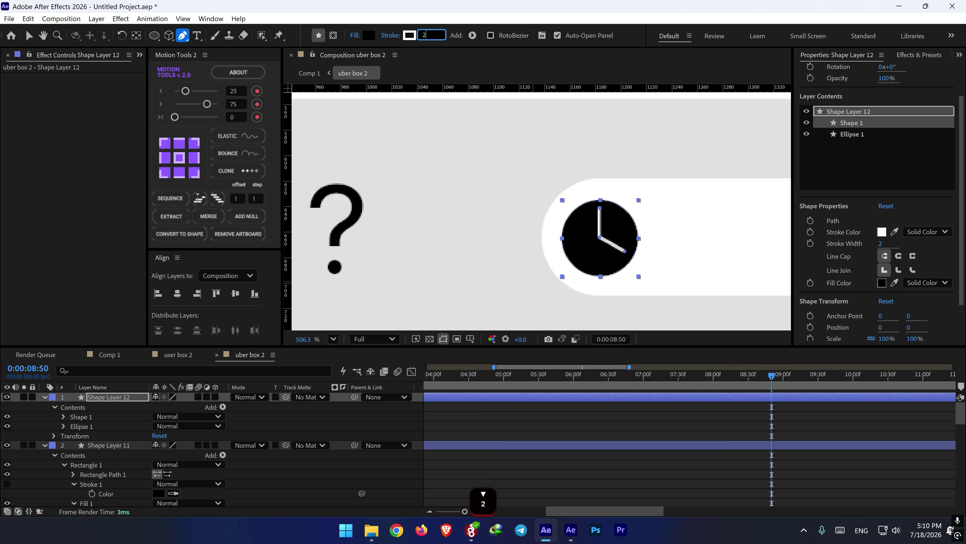
{"action": "key", "text": "Return"}
- Add the text "Now" in the white pill to the right of the clock, at about position 1234.3, 686
{"action": "scroll", "coordinate": [704, 285], "scroll_direction": "down", "scroll_amount": 1}
{"action": "scroll", "coordinate": [693, 285], "scroll_direction": "down", "scroll_amount": 3}
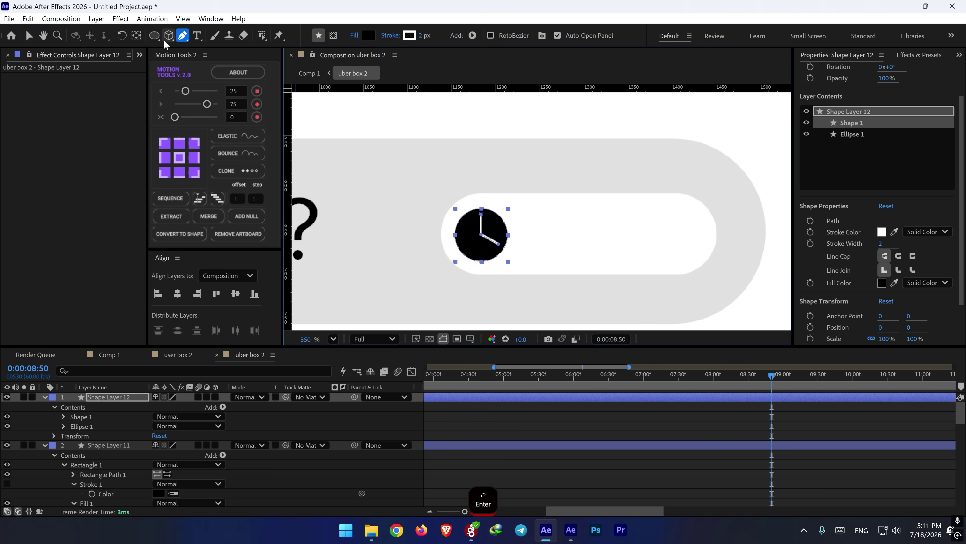
{"action": "left_click", "coordinate": [197, 36]}
{"action": "left_click", "coordinate": [528, 240]}
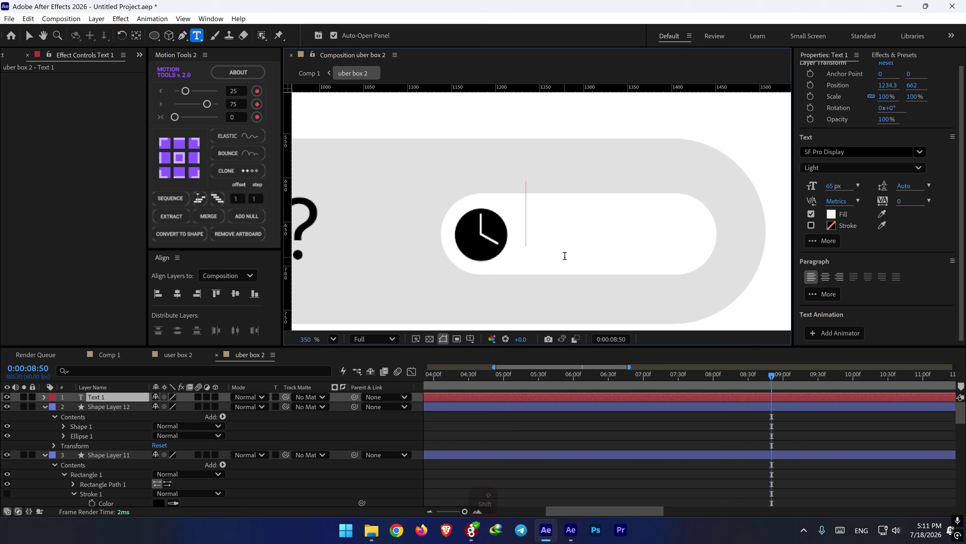
{"action": "type", "text": "Now"}
{"action": "key", "text": "ctrl+a"}
{"action": "left_click_drag", "start_coordinate": [572, 281], "coordinate": [570, 299]}
- Set the "Now" text's fill to black by sampling the clock circle, leaving all layers deselected
{"action": "left_click", "coordinate": [881, 214]}
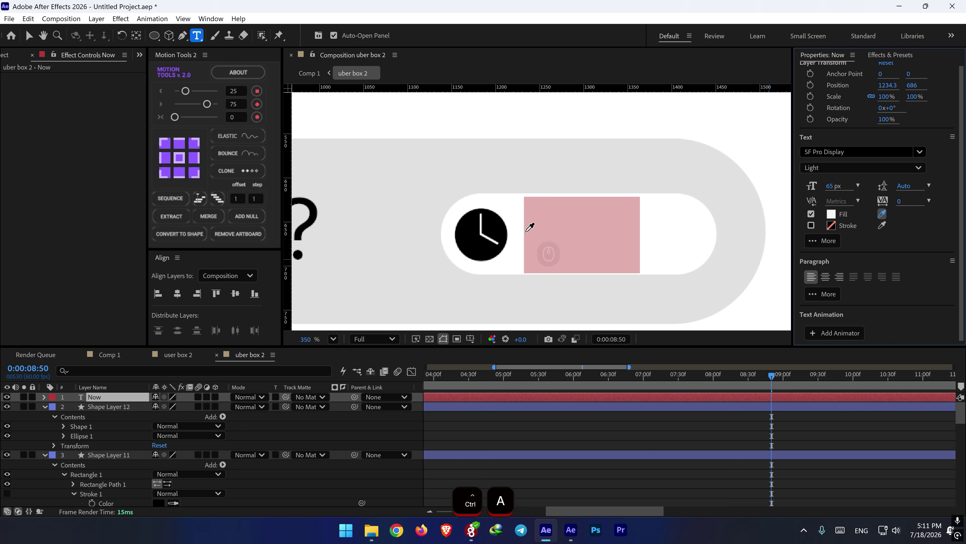
{"action": "left_click", "coordinate": [491, 228]}
{"action": "left_click", "coordinate": [617, 453]}
{"action": "key", "text": "v"}
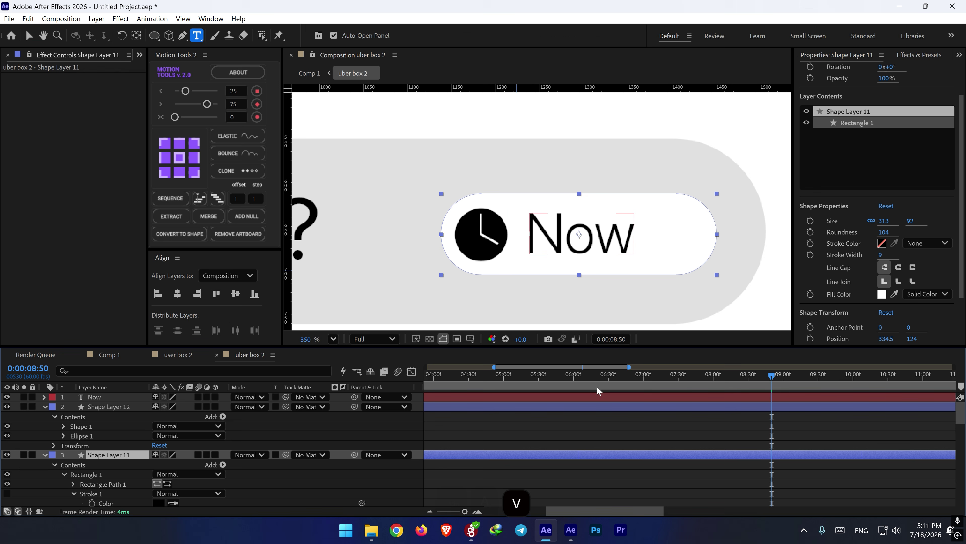
{"action": "left_click", "coordinate": [582, 431]}
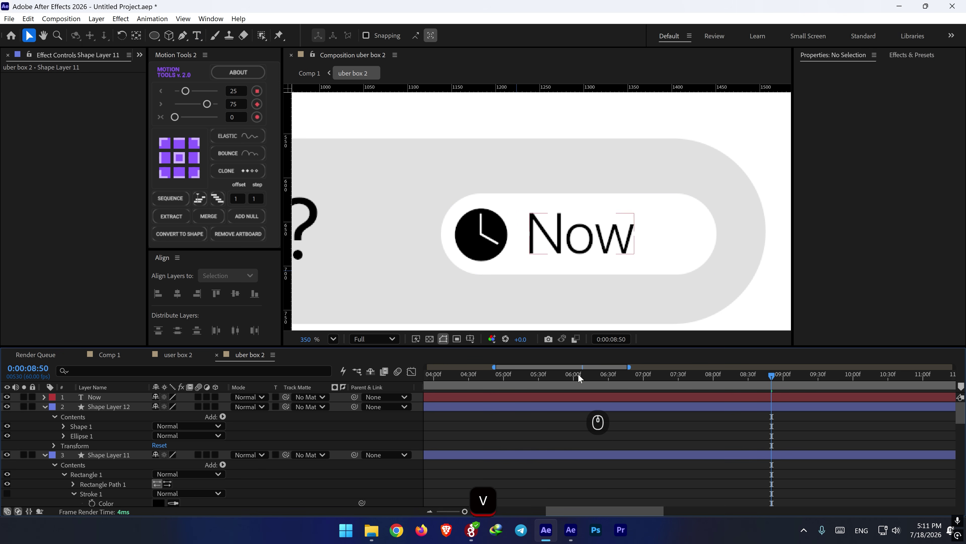
- Draw a three-point downward chevron path with the Pen tool in the white pill, just after the "Now" text
{"action": "key", "text": "alt+Tab"}
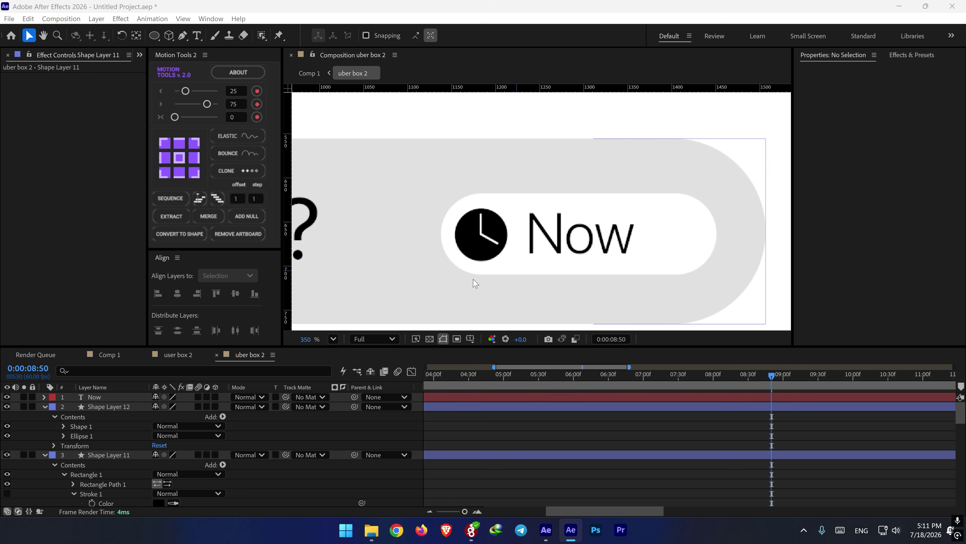
{"action": "left_click", "coordinate": [183, 35]}
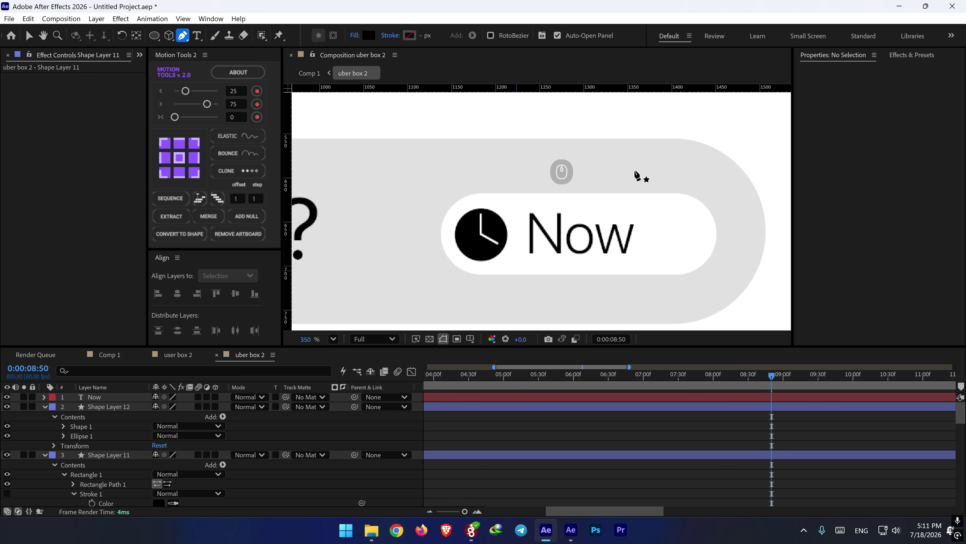
{"action": "left_click", "coordinate": [701, 224]}
{"action": "left_click", "coordinate": [673, 243]}
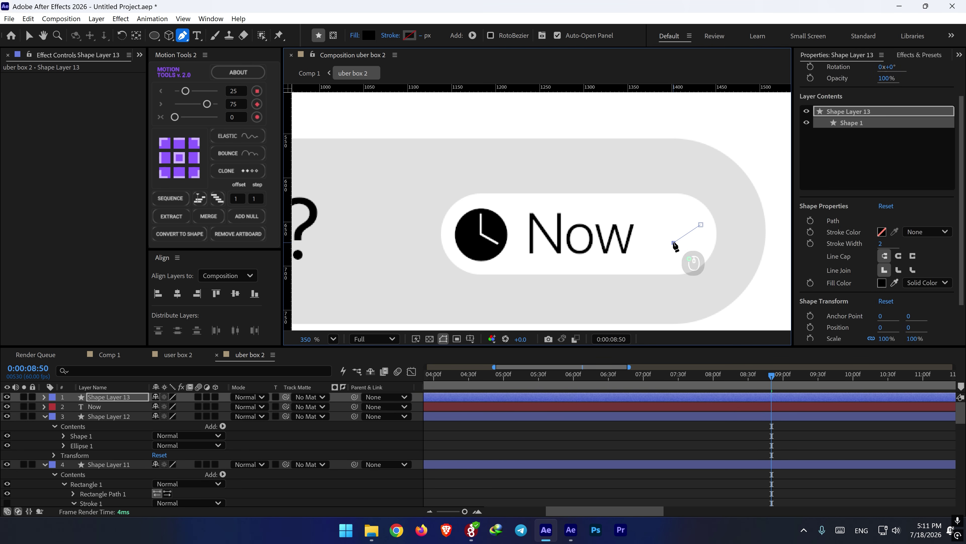
{"action": "left_click", "coordinate": [650, 224]}
{"action": "left_click", "coordinate": [650, 225]}
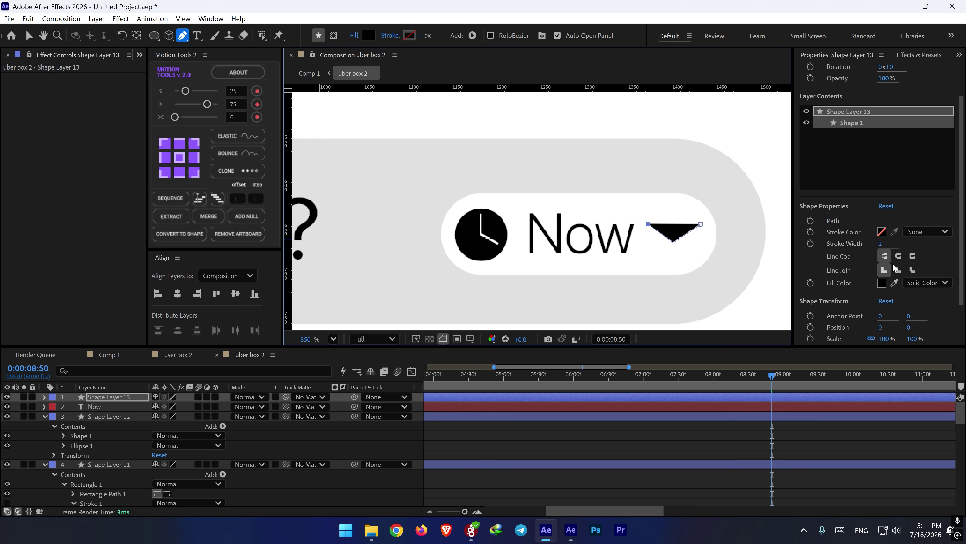
- Give the chevron a solid stroke and set its fill to none
{"action": "left_click", "coordinate": [928, 232]}
{"action": "left_click", "coordinate": [930, 262]}
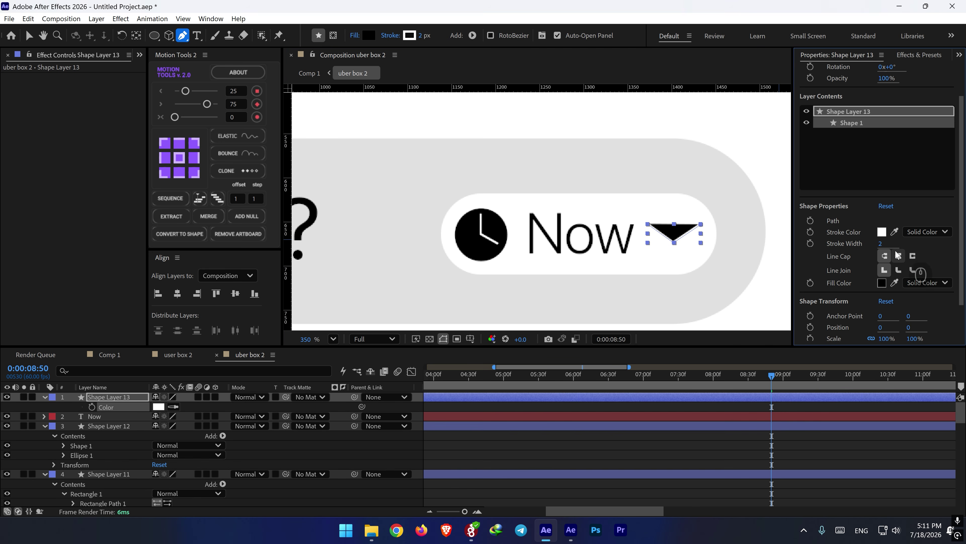
{"action": "left_click", "coordinate": [926, 282]}
{"action": "left_click", "coordinate": [924, 299]}
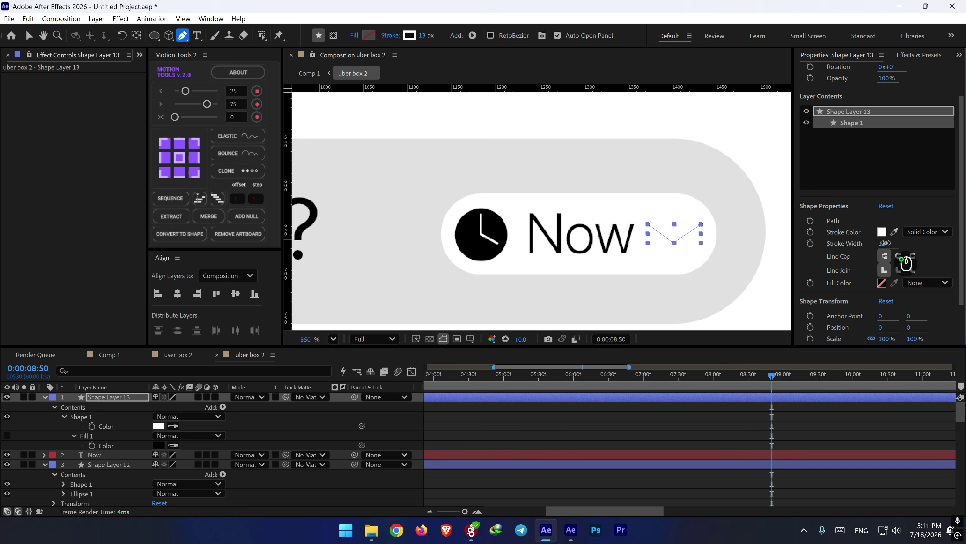
- Set the chevron's stroke color to 040404 with a width of 5 and a round line cap
{"action": "left_click", "coordinate": [882, 232]}
{"action": "left_click_drag", "start_coordinate": [438, 389], "coordinate": [269, 436]}
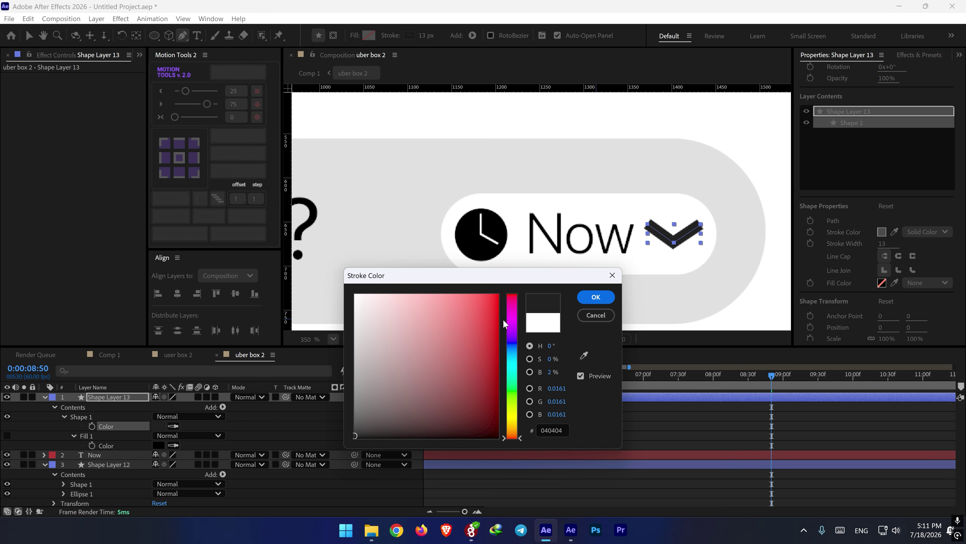
{"action": "left_click", "coordinate": [603, 296]}
{"action": "left_click_drag", "start_coordinate": [881, 243], "coordinate": [878, 241]}
{"action": "left_click", "coordinate": [898, 256]}
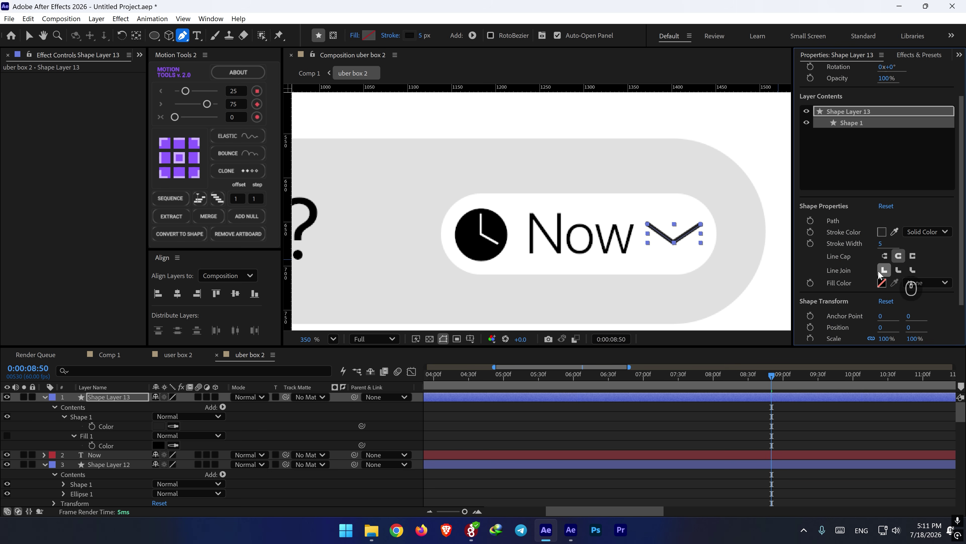
- Narrow the chevron by bringing its upper ends inward, and shift its layer down to about position 960, 542.9
{"action": "left_click_drag", "start_coordinate": [647, 224], "coordinate": [692, 228]}
{"action": "key", "text": "ctrl+z"}
{"action": "key", "text": "v"}
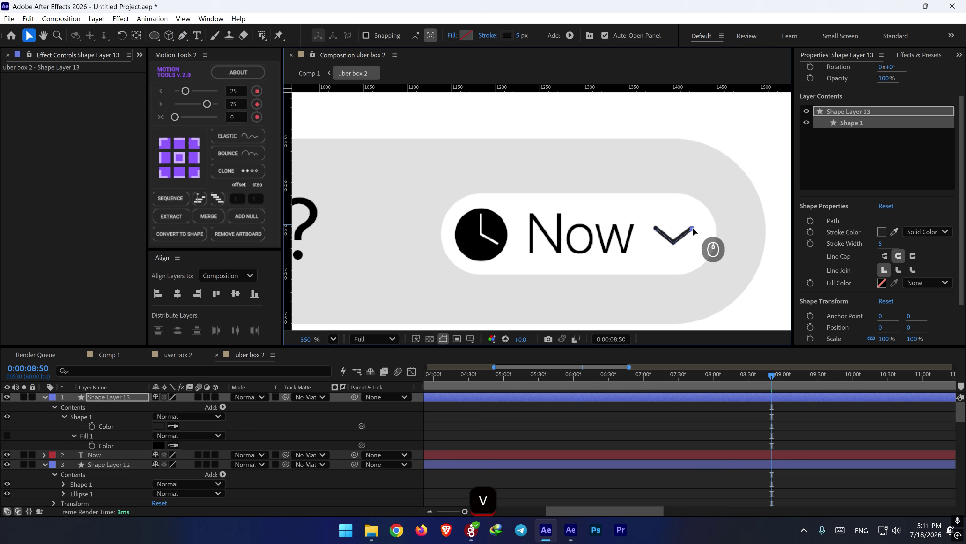
{"action": "left_click", "coordinate": [110, 399]}
{"action": "left_click_drag", "start_coordinate": [685, 234], "coordinate": [685, 237]}
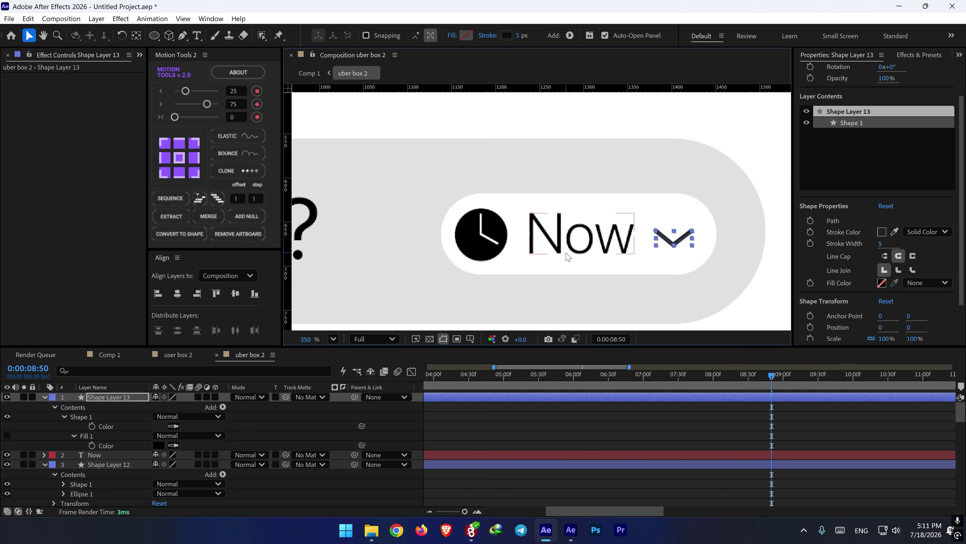
{"action": "key", "text": "shift+slash"}
{"action": "left_click", "coordinate": [585, 408]}
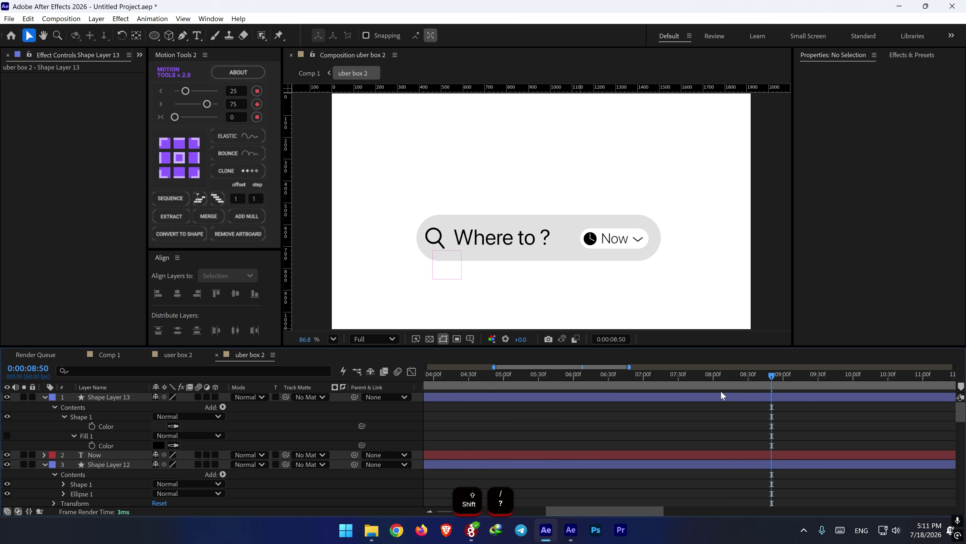
- Trim the start of the six search-bar content layers, from the chevron down to the magnifier, to 0:00:07:45
{"action": "left_click_drag", "start_coordinate": [708, 378], "coordinate": [732, 375]}
{"action": "scroll", "coordinate": [709, 409], "scroll_direction": "down", "scroll_amount": 3}
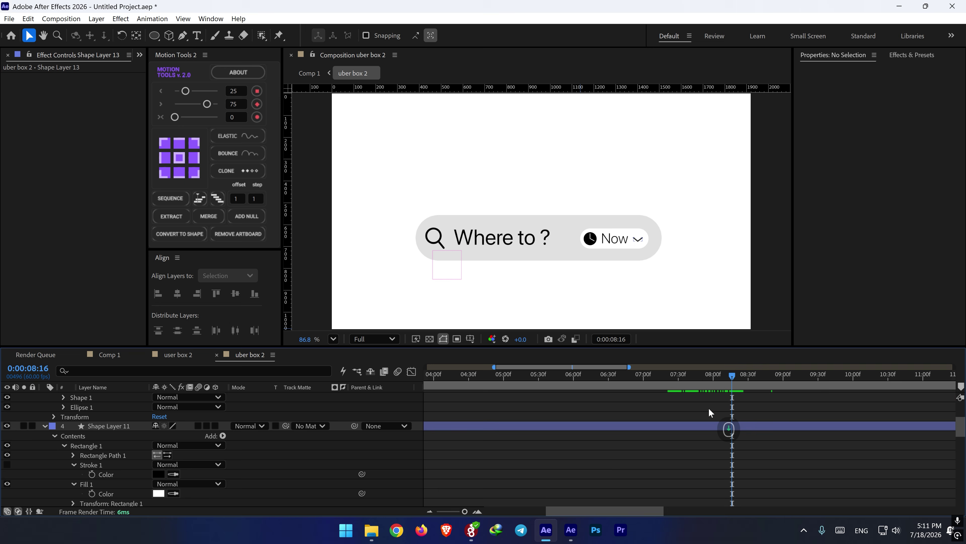
{"action": "scroll", "coordinate": [709, 408], "scroll_direction": "down", "scroll_amount": 3}
{"action": "left_click", "coordinate": [694, 380], "text": "shift"}
{"action": "left_click", "coordinate": [700, 415]}
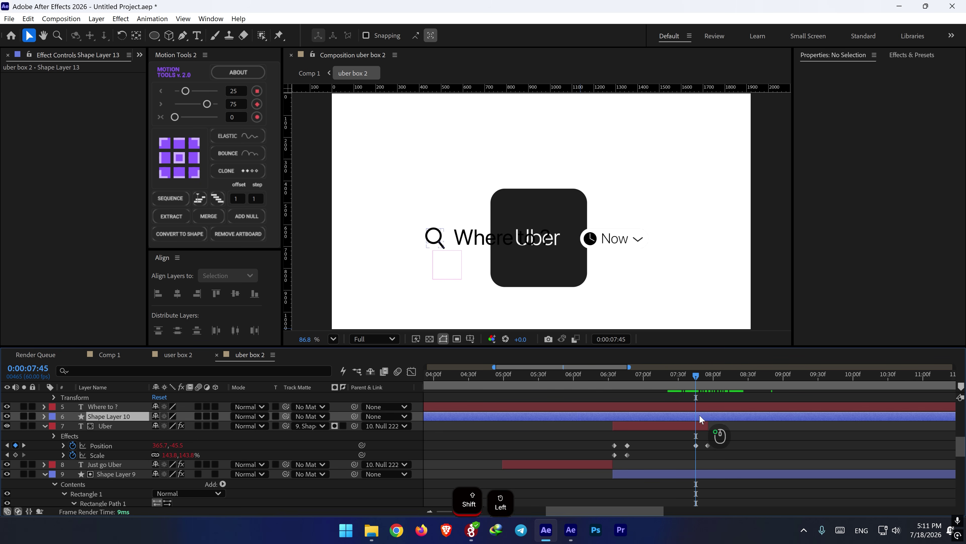
{"action": "left_click", "coordinate": [699, 405], "text": "shift"}
{"action": "scroll", "coordinate": [698, 405], "scroll_direction": "up", "scroll_amount": 6}
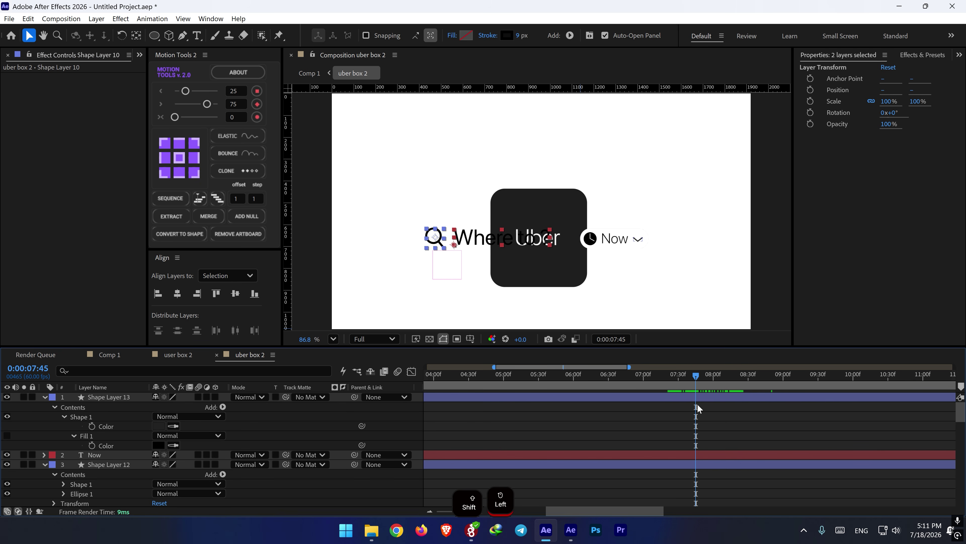
{"action": "scroll", "coordinate": [698, 404], "scroll_direction": "left", "scroll_amount": 1}
{"action": "left_click", "coordinate": [699, 397], "text": "shift"}
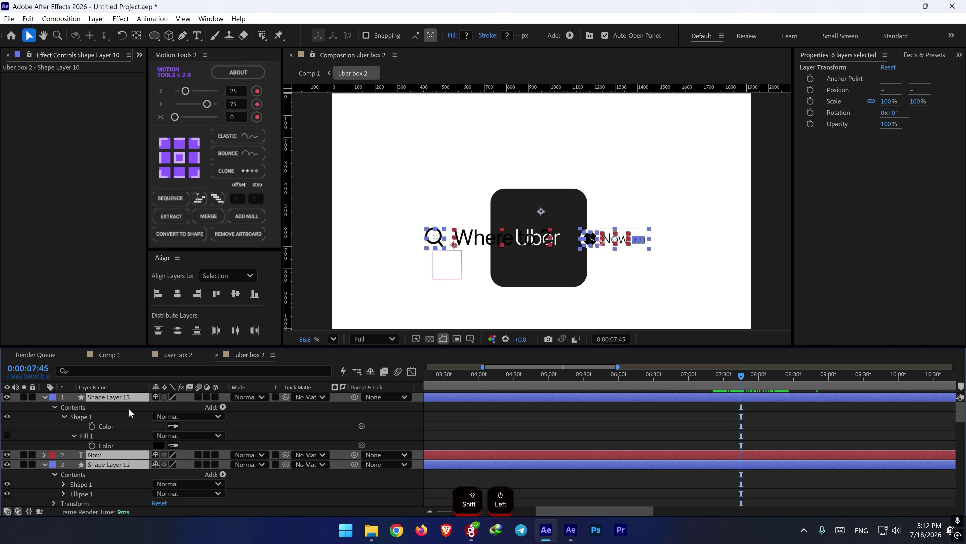
{"action": "left_click", "coordinate": [45, 397]}
{"action": "scroll", "coordinate": [666, 418], "scroll_direction": "down", "scroll_amount": 1}
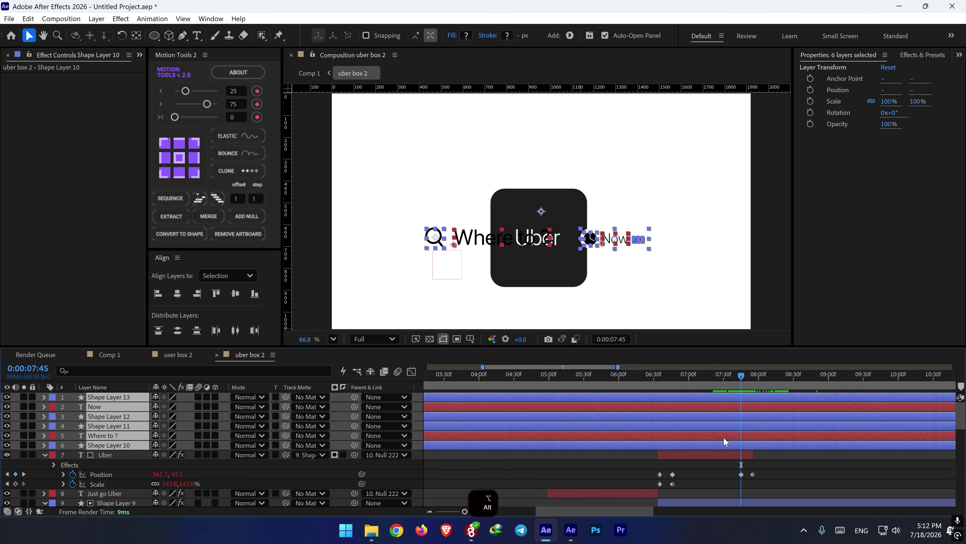
{"action": "key", "text": "alt+bracketleft"}
- Add a Position keyframe to all six search-bar content layers at 0:00:07:55
{"action": "scroll", "coordinate": [732, 427], "scroll_direction": "down", "scroll_amount": 2}
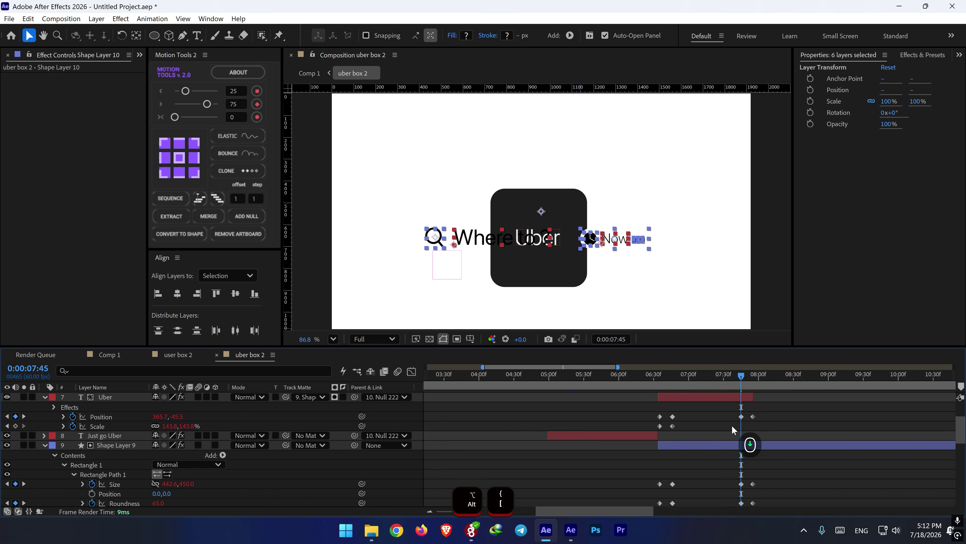
{"action": "mouse_move", "coordinate": [743, 375]}
{"action": "left_mouse_down"}
{"action": "mouse_move", "coordinate": [759, 375]}
{"action": "mouse_move", "coordinate": [743, 374]}
{"action": "left_mouse_up"}
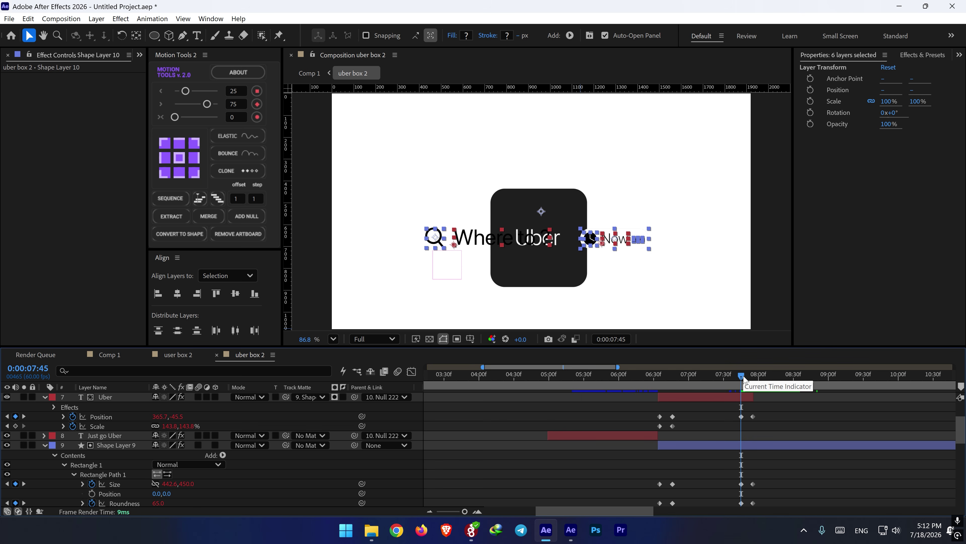
{"action": "left_click_drag", "start_coordinate": [745, 375], "coordinate": [751, 375]}
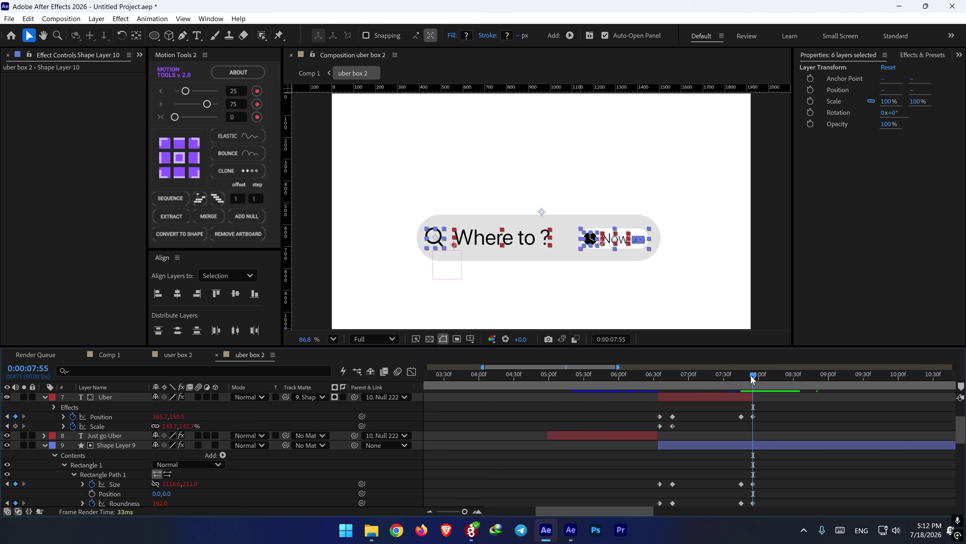
{"action": "scroll", "coordinate": [748, 399], "scroll_direction": "up", "scroll_amount": 2}
{"action": "key", "text": "p"}
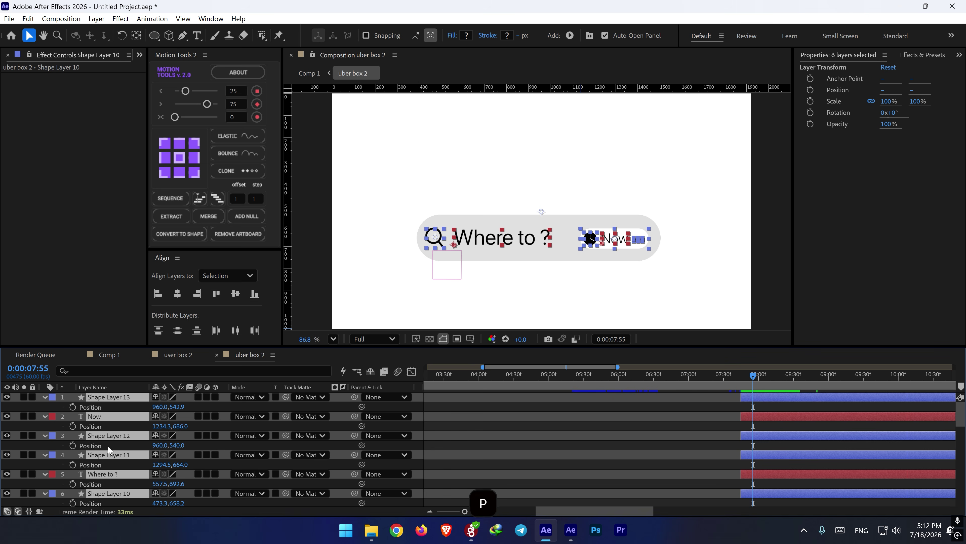
{"action": "left_click", "coordinate": [72, 406]}
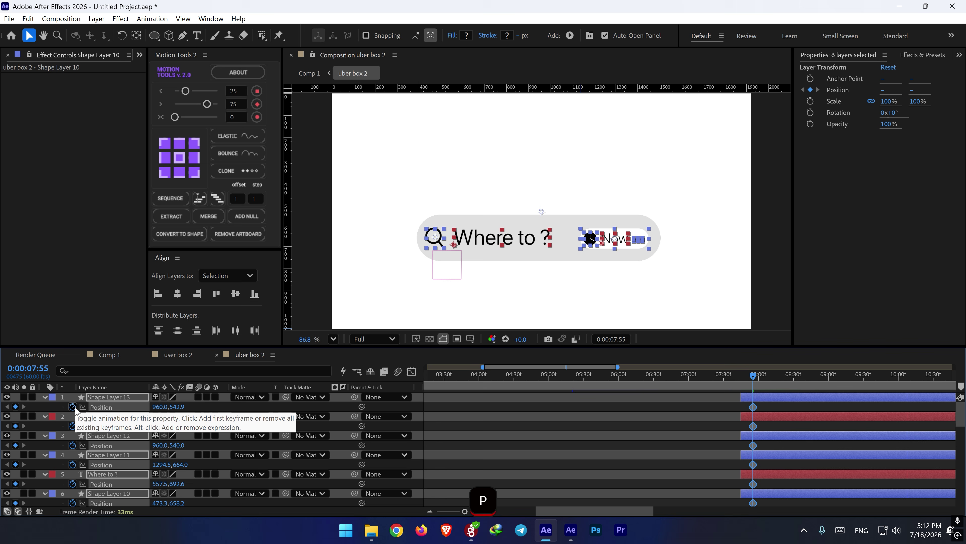
- Keyframe the six layers about 133 px lower at 0:00:08:05 and time-reverse their Position keyframes
{"action": "key", "text": "shift+Page_Down"}
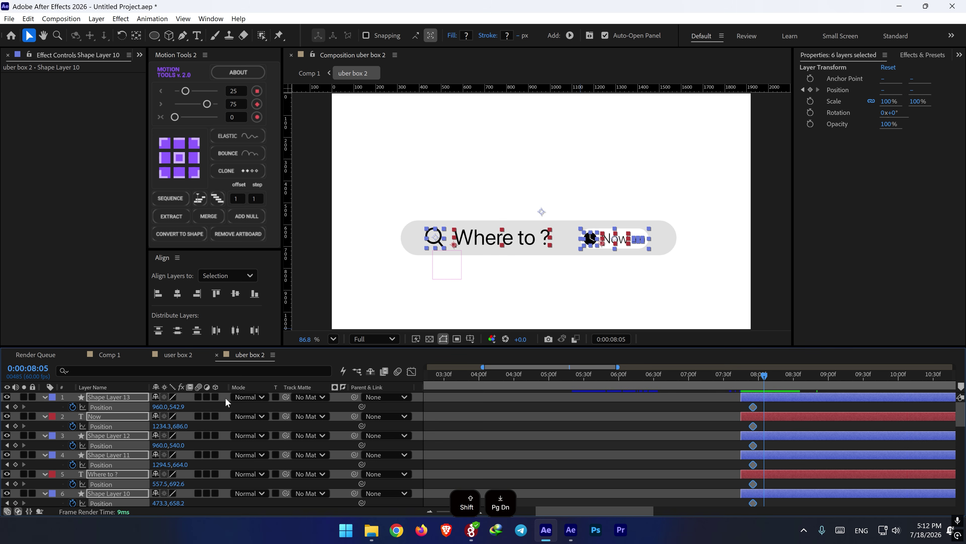
{"action": "left_click_drag", "start_coordinate": [178, 407], "coordinate": [230, 406]}
{"action": "left_click_drag", "start_coordinate": [780, 404], "coordinate": [749, 486]}
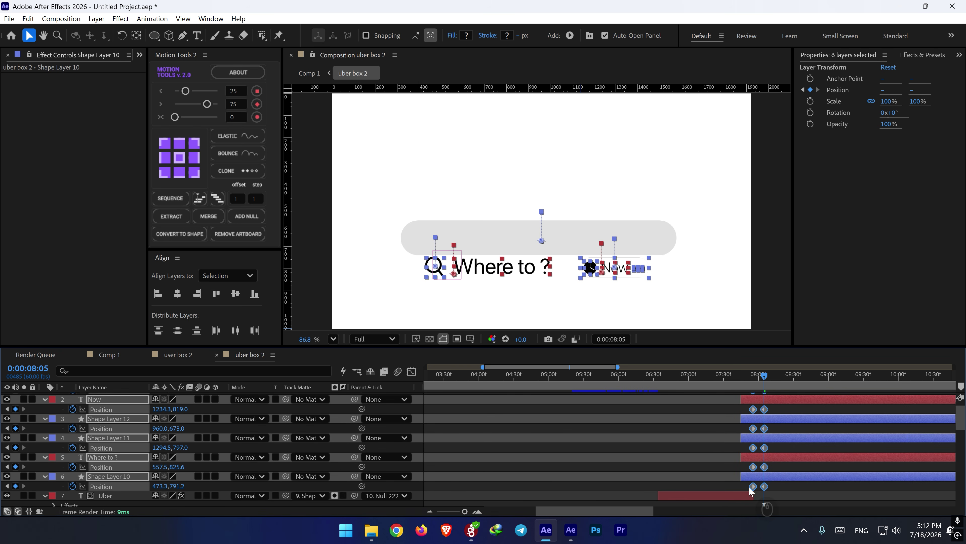
{"action": "right_click", "coordinate": [751, 487]}
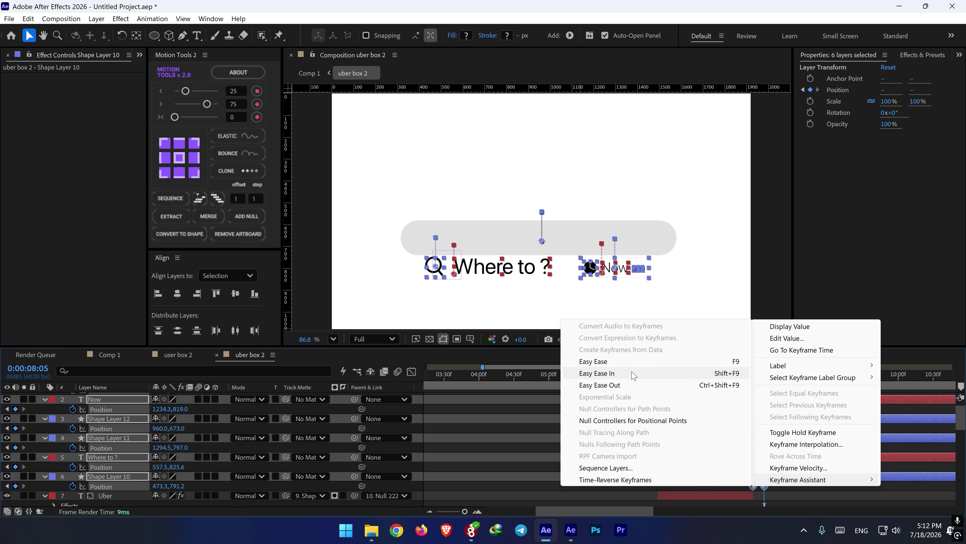
{"action": "left_click", "coordinate": [632, 480]}
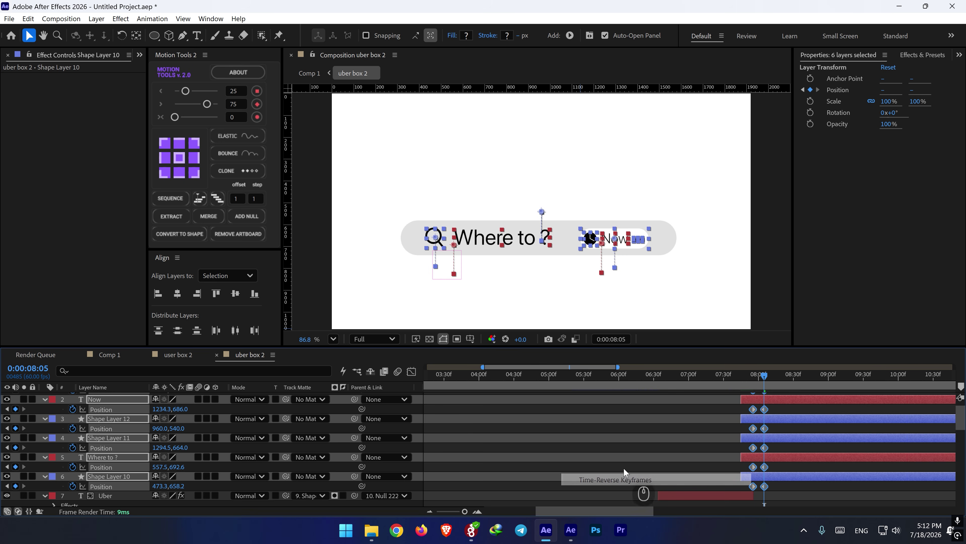
- Apply the Motion Tools Elastic effect to the six layers' Position keyframes and preview the motion around 0:00:07:50
{"action": "left_click", "coordinate": [748, 382]}
{"action": "key", "text": "space"}
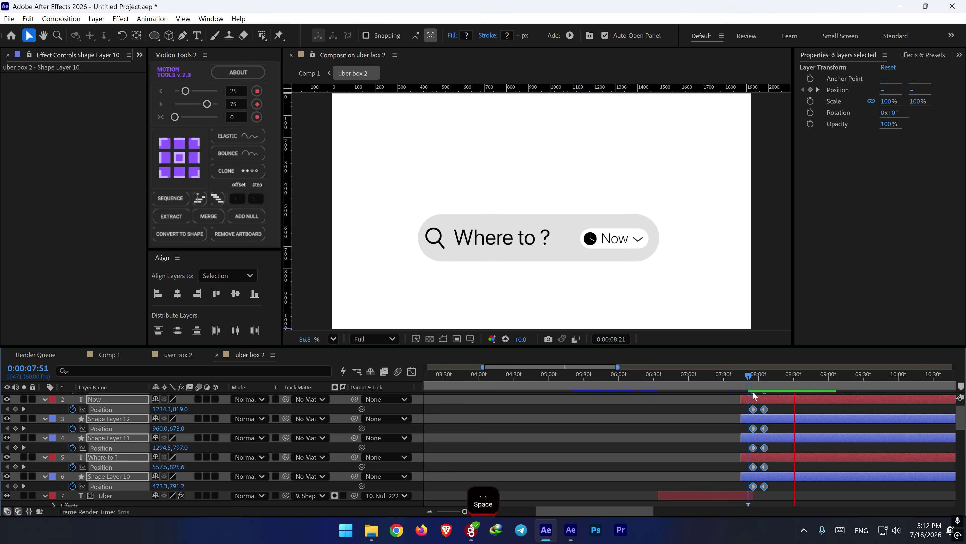
{"action": "key", "text": "space"}
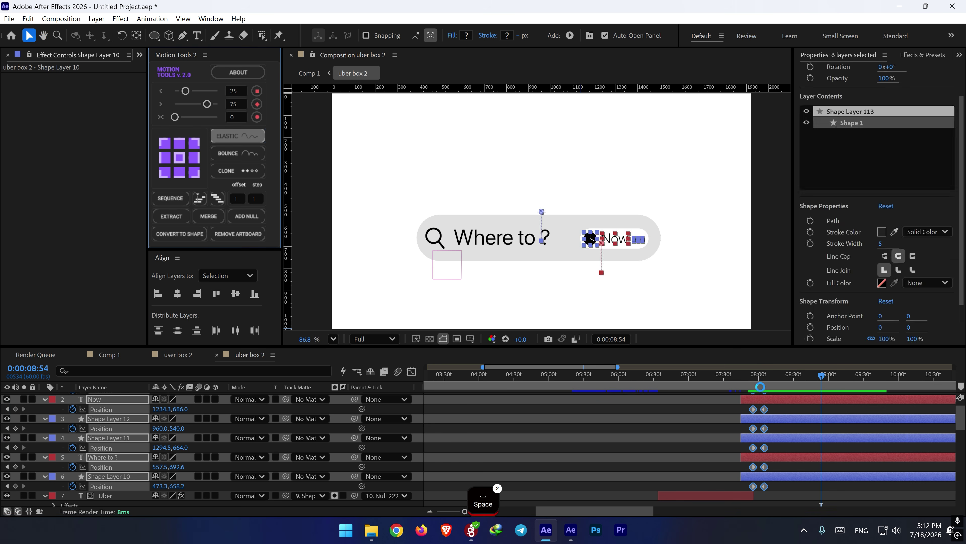
{"action": "left_click", "coordinate": [749, 381]}
{"action": "key", "text": "space"}
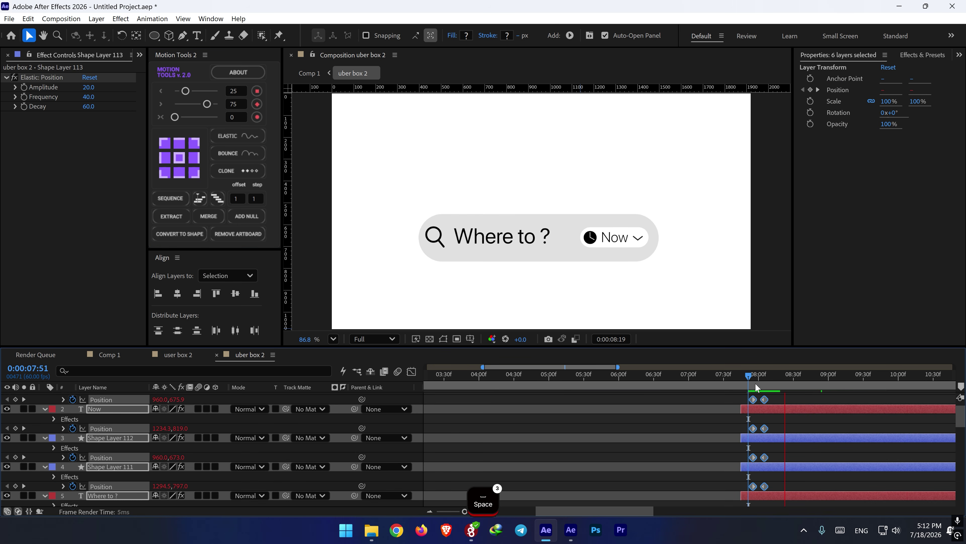
{"action": "left_click", "coordinate": [743, 380]}
{"action": "key", "text": "space"}
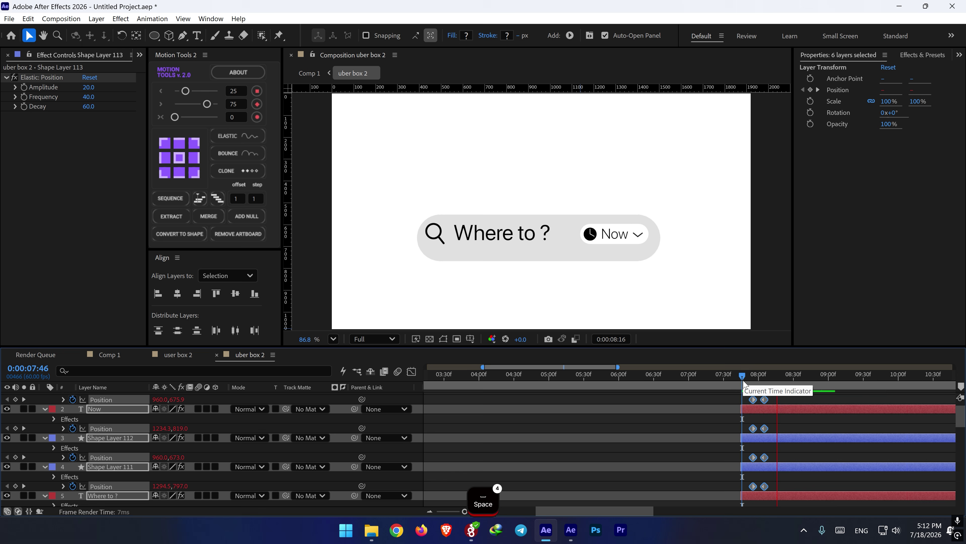
{"action": "key", "text": "space"}
{"action": "scroll", "coordinate": [378, 414], "scroll_direction": "up", "scroll_amount": 1}
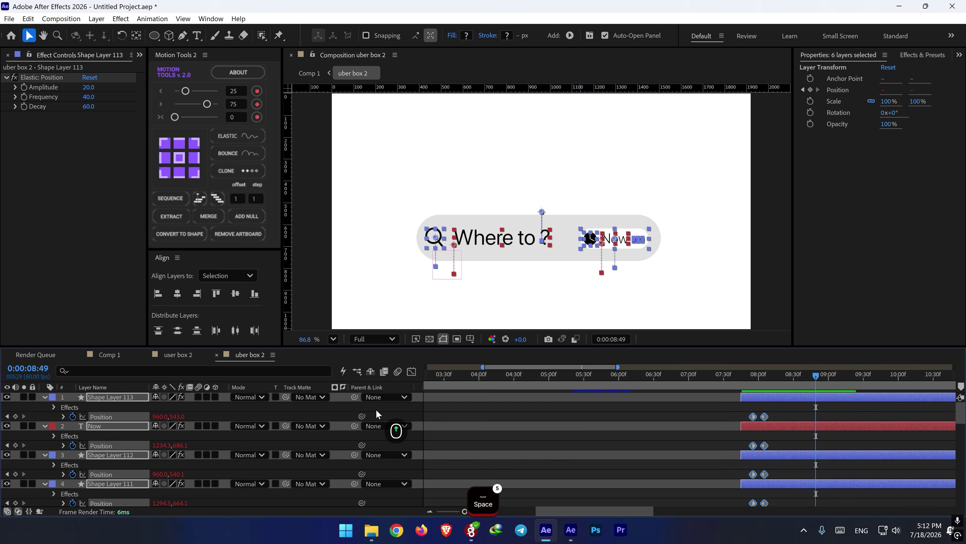
- Set the grey bar's Shape Layer 9 as the track matte of the six search-bar content layers
{"action": "left_click", "coordinate": [45, 398]}
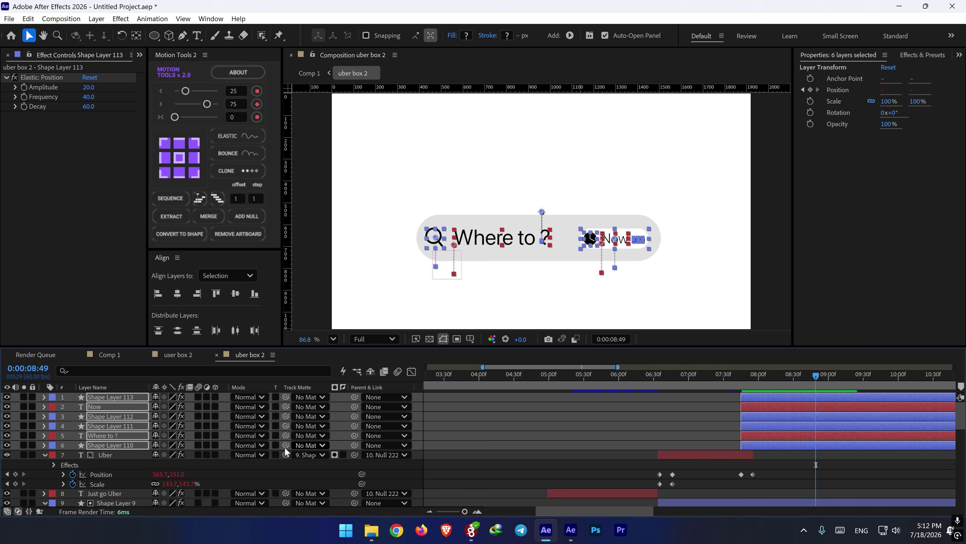
{"action": "left_click_drag", "start_coordinate": [285, 445], "coordinate": [115, 429]}
- Lower the six layers' starting Position keyframes at 0:00:07:55 by another 60 px and preview the rise
{"action": "left_click_drag", "start_coordinate": [751, 379], "coordinate": [746, 505]}
{"action": "scroll", "coordinate": [762, 401], "scroll_direction": "up", "scroll_amount": 3}
{"action": "key", "text": "u"}
{"action": "scroll", "coordinate": [743, 488], "scroll_direction": "down", "scroll_amount": 2}
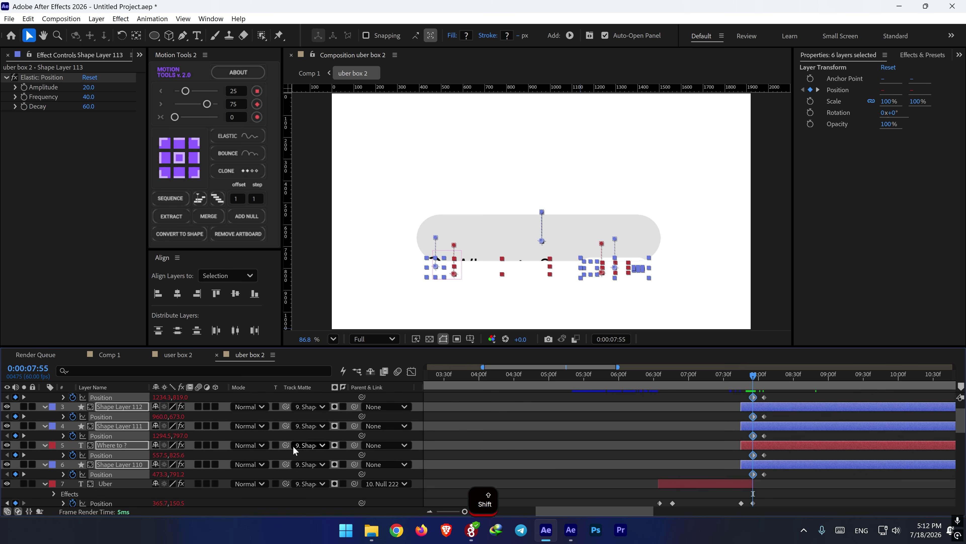
{"action": "left_click_drag", "start_coordinate": [179, 416], "coordinate": [245, 425]}
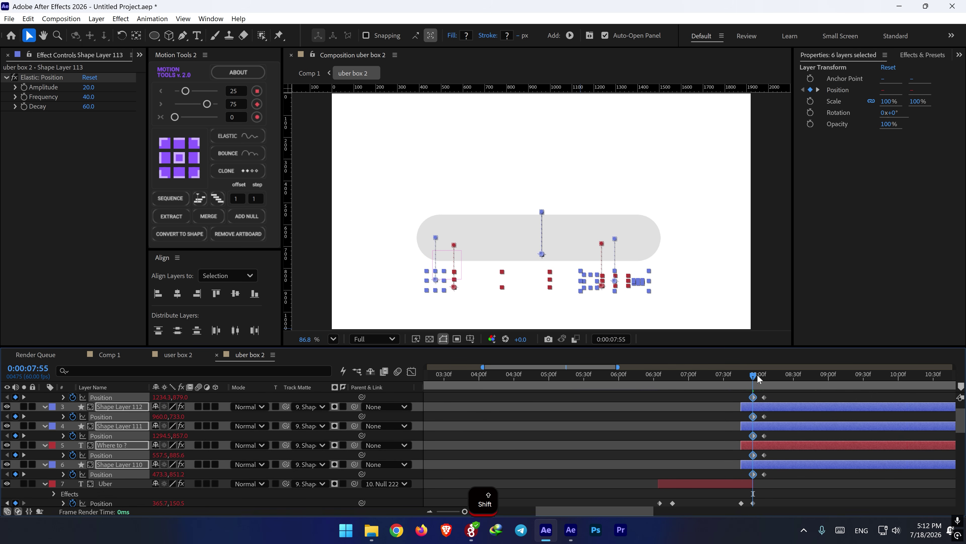
{"action": "left_click_drag", "start_coordinate": [758, 377], "coordinate": [748, 375]}
{"action": "key", "text": "space"}
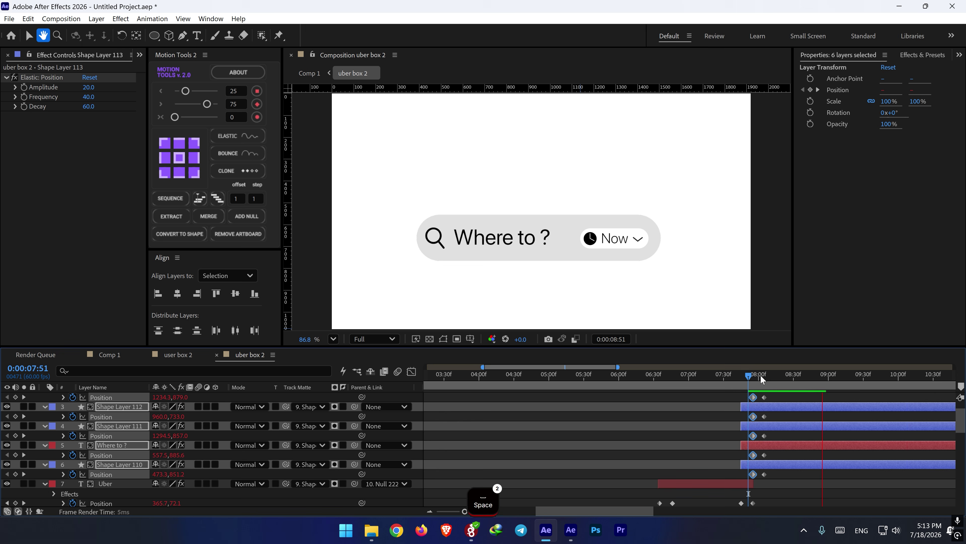
{"action": "key", "text": "space"}
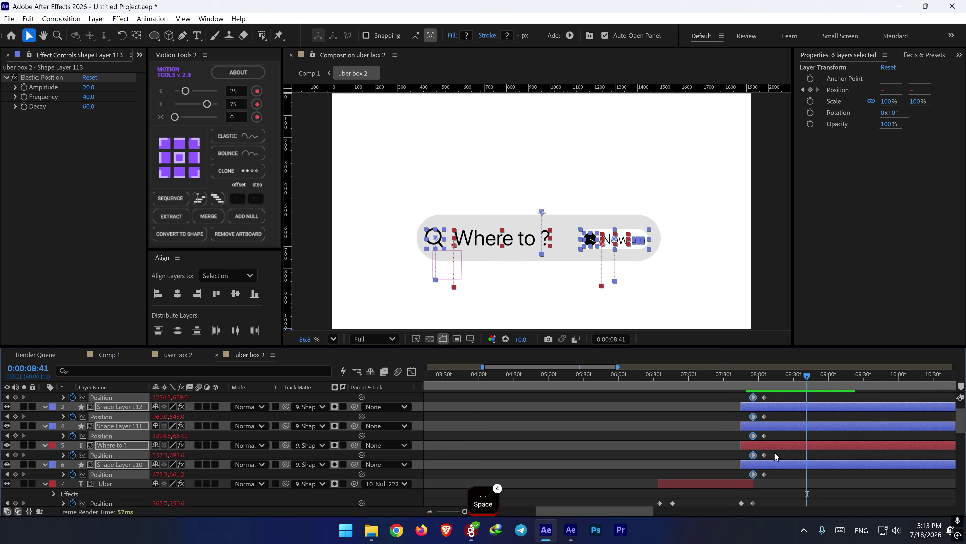
- Start the Where to ? layer a few frames later and Shape Layer 111 a few frames after it
{"action": "left_click", "coordinate": [774, 452]}
{"action": "left_click_drag", "start_coordinate": [760, 445], "coordinate": [768, 426]}
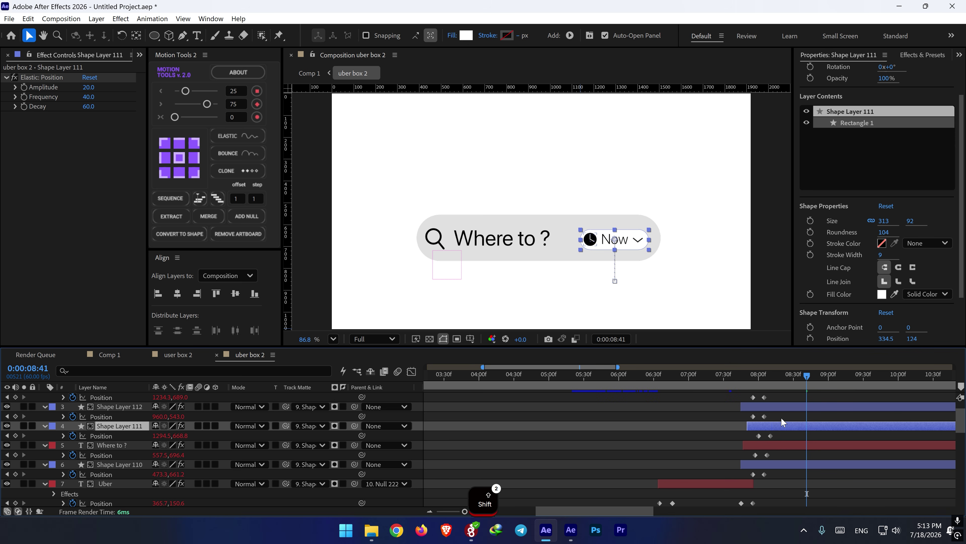
{"action": "left_click_drag", "start_coordinate": [781, 417], "coordinate": [747, 422]}
- Raise the 0:00:07:55 Position keyframes of Shape Layer 113, Now and Shape Layer 112 above the bar, to Y 348.9, 492 and 346
{"action": "scroll", "coordinate": [744, 420], "scroll_direction": "up", "scroll_amount": 1}
{"action": "left_click", "coordinate": [733, 382], "text": "shift"}
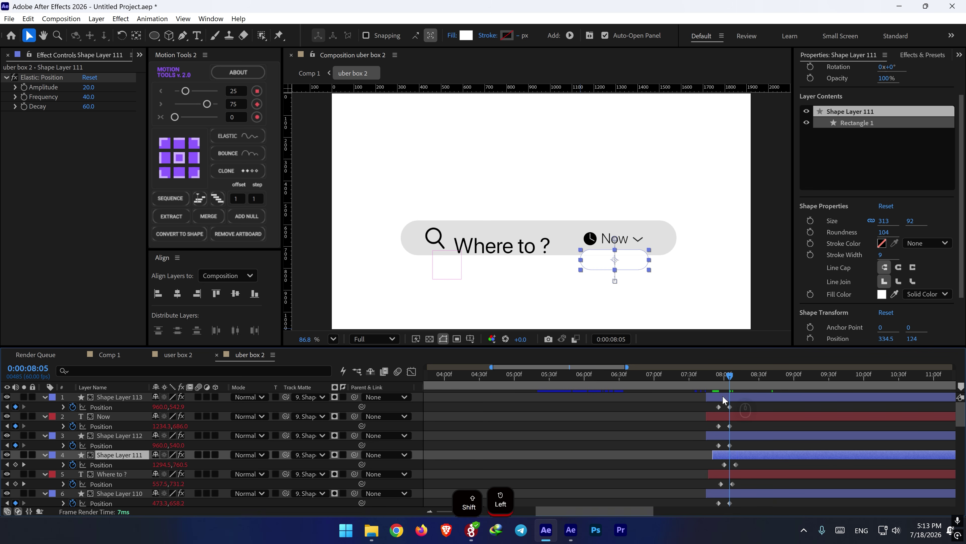
{"action": "left_click", "coordinate": [721, 381], "text": "shift"}
{"action": "left_click_drag", "start_coordinate": [723, 402], "coordinate": [696, 453]}
{"action": "left_click_drag", "start_coordinate": [176, 426], "coordinate": [15, 388]}
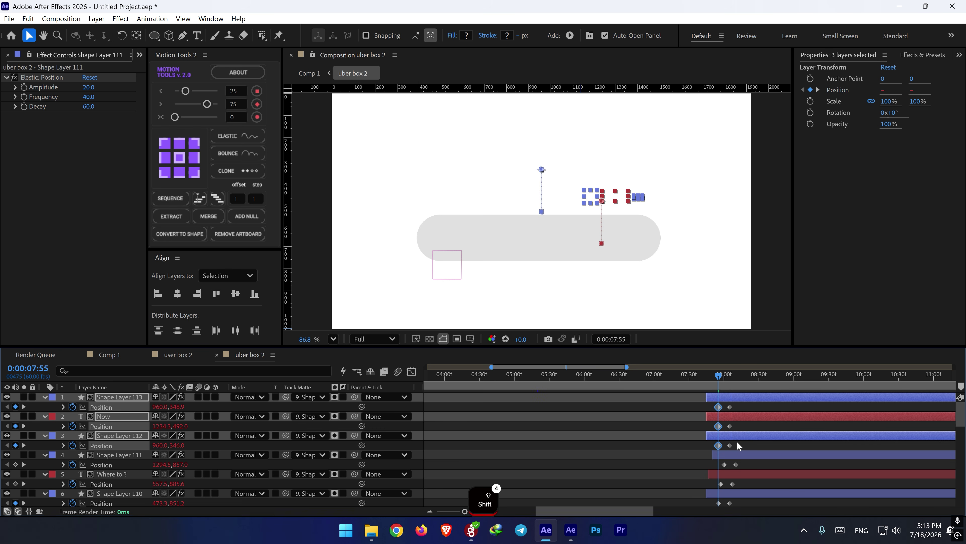
- Delay the chevron, Now and clock layers slightly, matte them with a visible Shape Layer 111, and preview the result
{"action": "left_click_drag", "start_coordinate": [730, 433], "coordinate": [738, 433]}
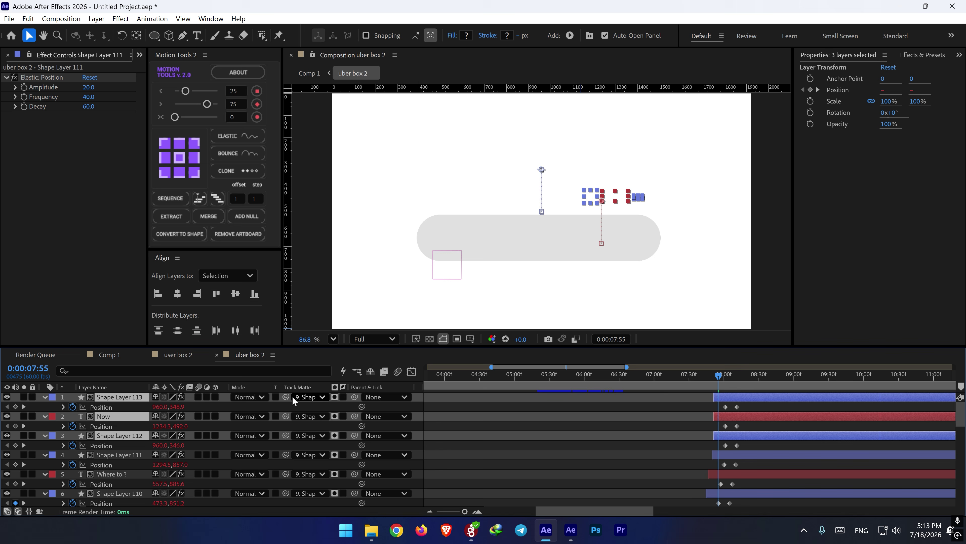
{"action": "left_click_drag", "start_coordinate": [286, 397], "coordinate": [114, 455]}
{"action": "key", "text": "space"}
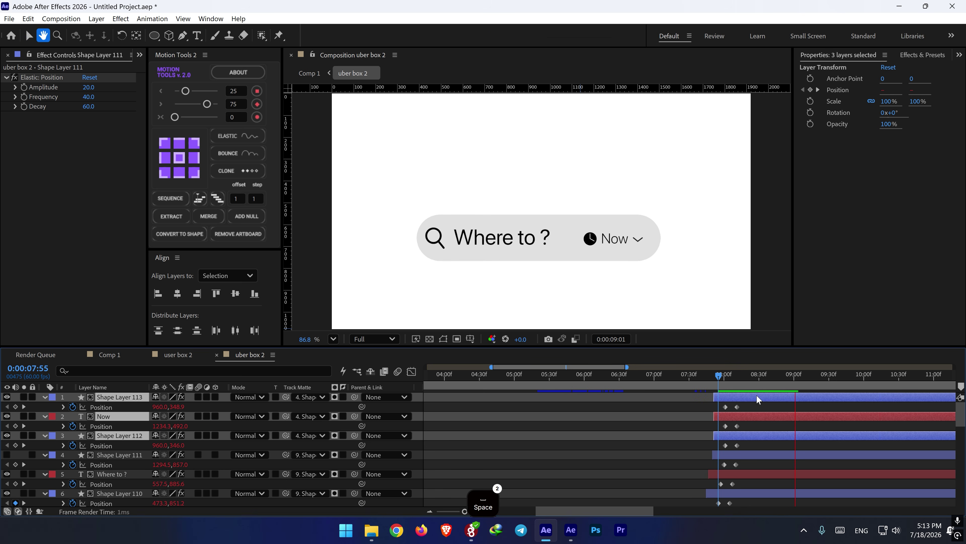
{"action": "key", "text": "space"}
{"action": "left_click", "coordinate": [7, 455]}
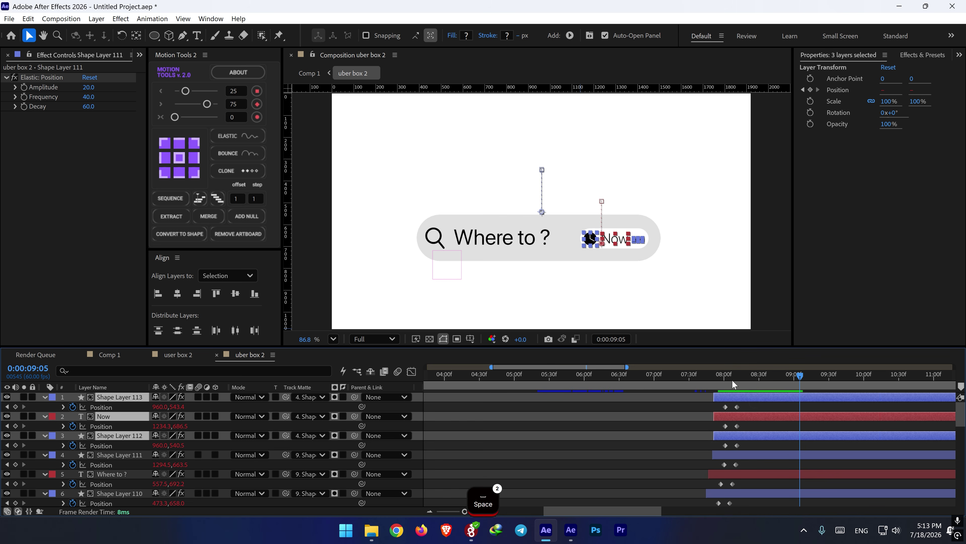
{"action": "mouse_move", "coordinate": [728, 377]}
{"action": "left_mouse_down"}
{"action": "mouse_move", "coordinate": [699, 383]}
{"action": "mouse_move", "coordinate": [717, 386]}
{"action": "left_mouse_up"}
{"action": "key", "text": "space"}
{"action": "key", "text": "space"}
{"action": "key", "text": "space"}
- Stagger the Now button's contents so Shape Layer 112 starts first, Now second and Shape Layer 113 last, and preview the motion
{"action": "scroll", "coordinate": [751, 405], "scroll_direction": "up", "scroll_amount": 1}
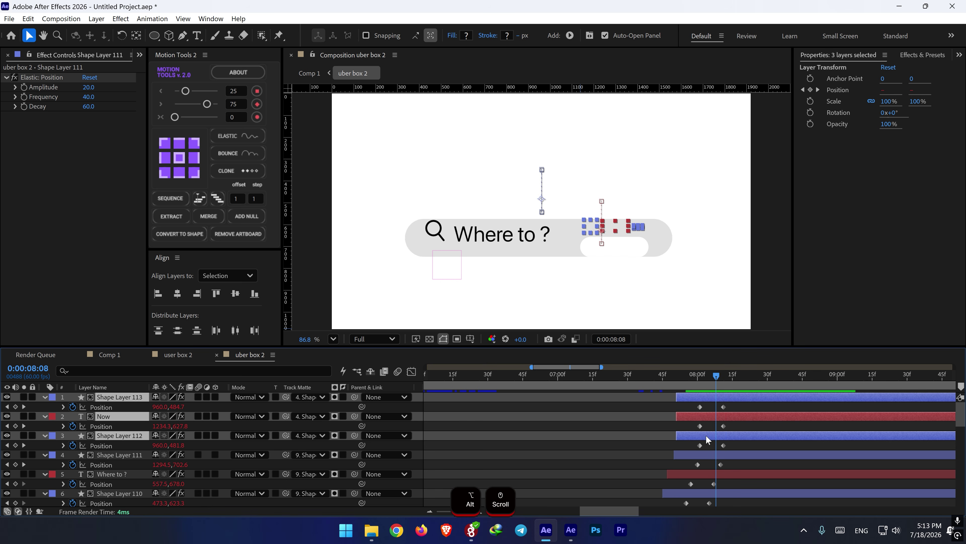
{"action": "left_click_drag", "start_coordinate": [710, 435], "coordinate": [738, 380]}
{"action": "left_click", "coordinate": [715, 424]}
{"action": "key", "text": "space"}
{"action": "key", "text": "space"}
{"action": "key", "text": "space"}
{"action": "key", "text": "space"}
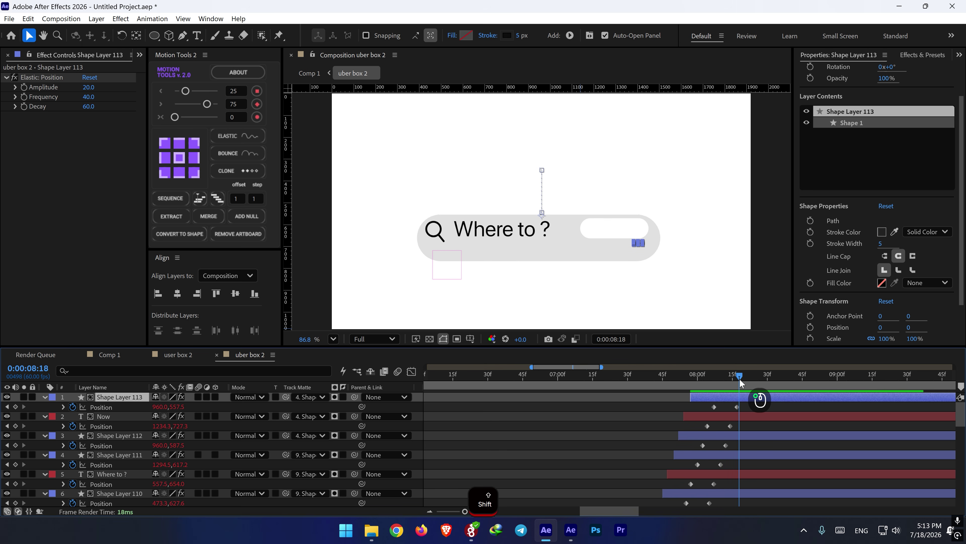
- Set the Elastic Position Frequency to 20 on Shape Layer 113 and the Now text layer
{"action": "left_click", "coordinate": [737, 407]}
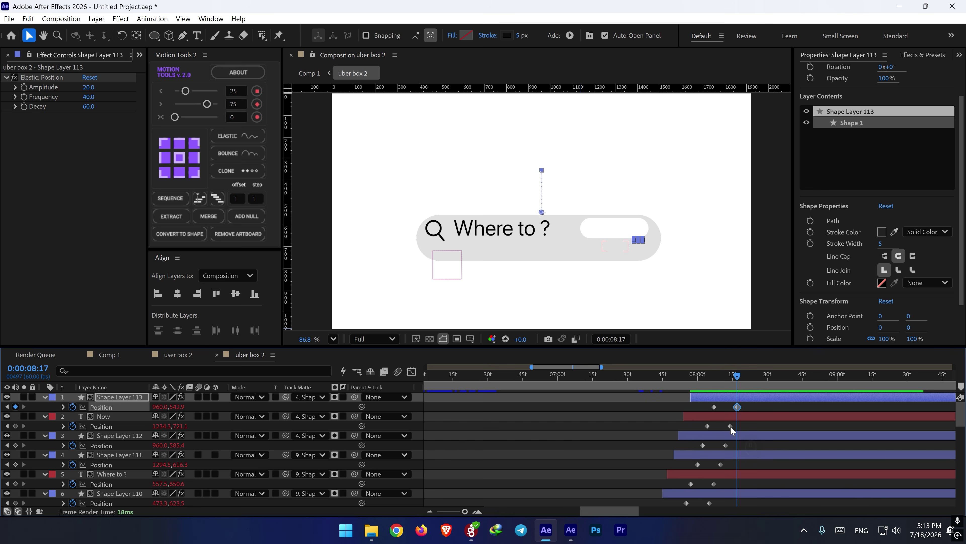
{"action": "left_click", "coordinate": [89, 97]}
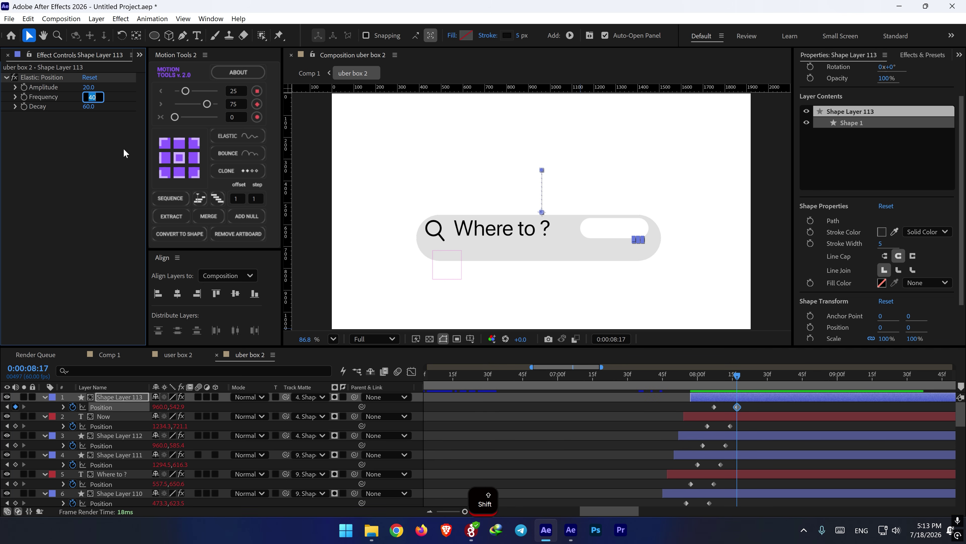
{"action": "type", "text": "20"}
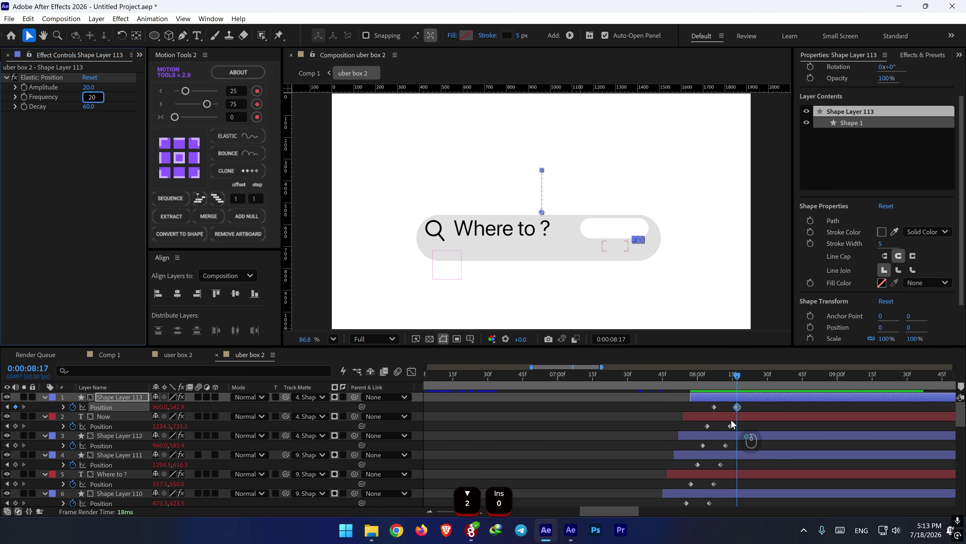
{"action": "left_click", "coordinate": [732, 424]}
{"action": "left_click", "coordinate": [92, 96]}
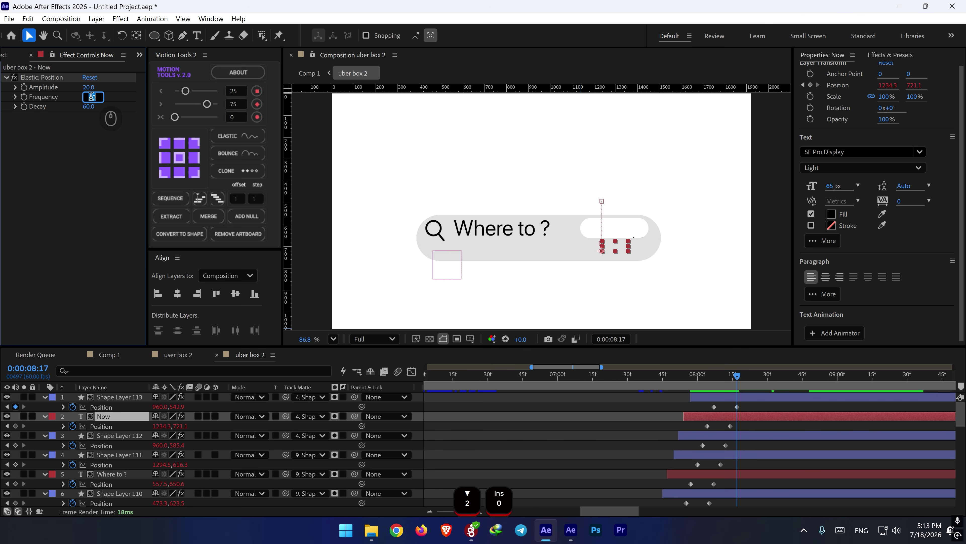
{"action": "type", "text": "20"}
{"action": "key", "text": "Return"}
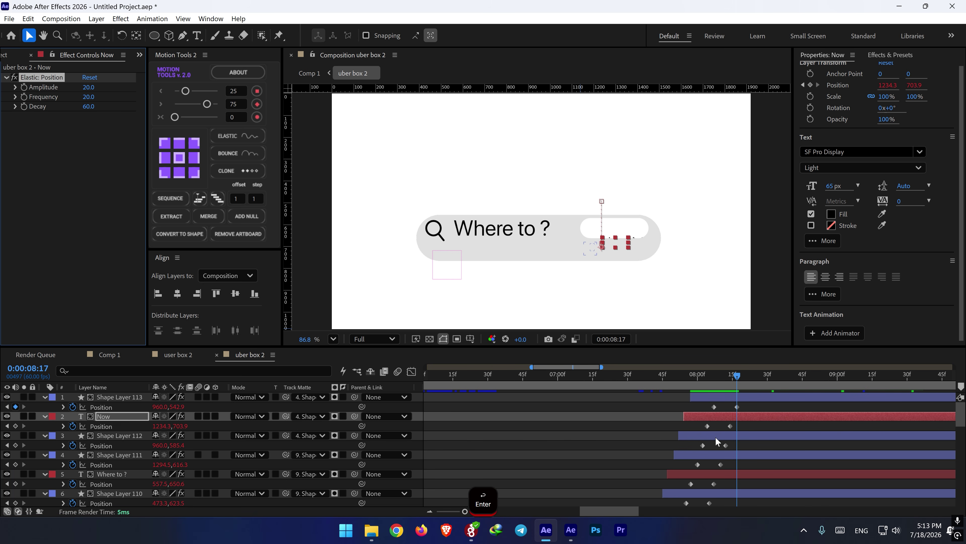
- Set Shape Layer 112's Elastic Position Frequency to 20 and preview the motion from 0:00:07:58
{"action": "left_click", "coordinate": [716, 438]}
{"action": "left_click", "coordinate": [89, 98]}
{"action": "type", "text": "20"}
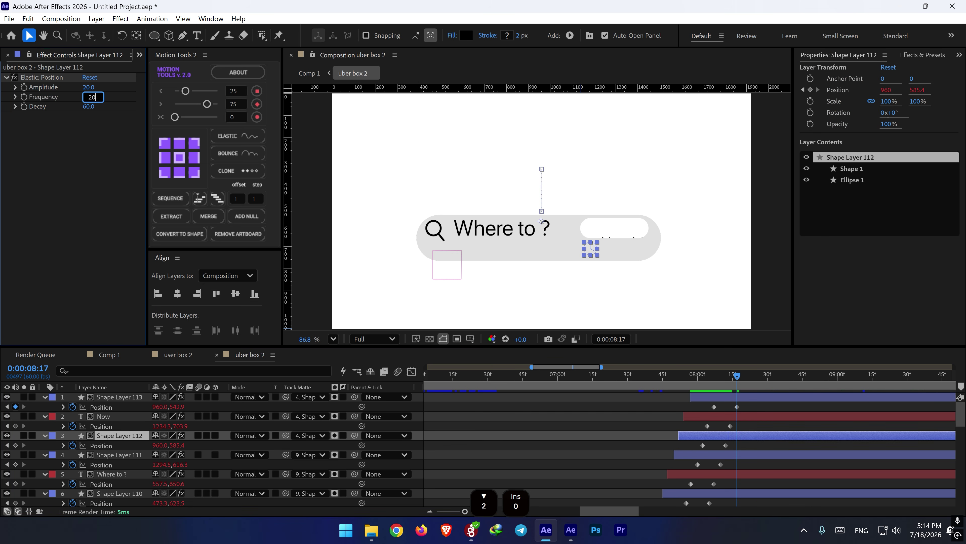
{"action": "key", "text": "Return"}
{"action": "left_click", "coordinate": [694, 385]}
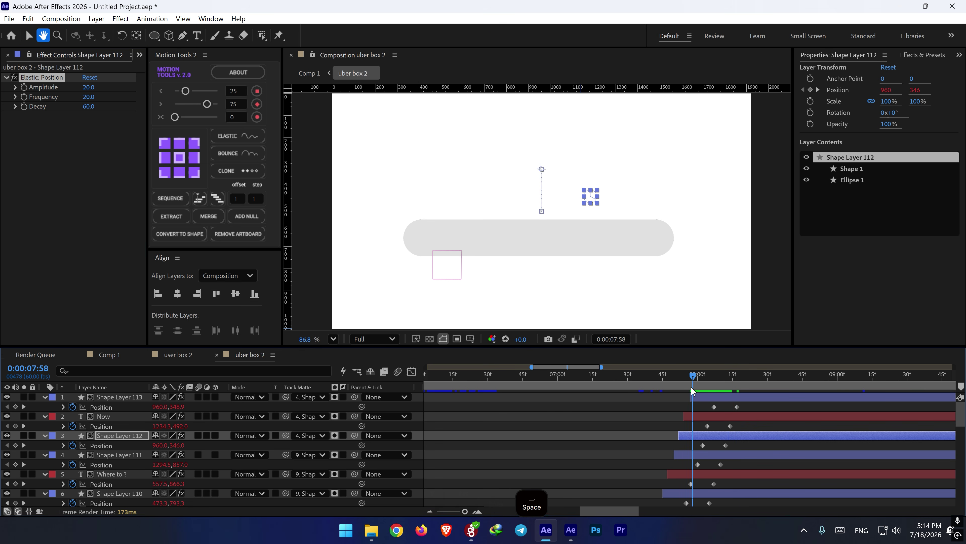
{"action": "key", "text": "space"}
{"action": "key", "text": "space"}
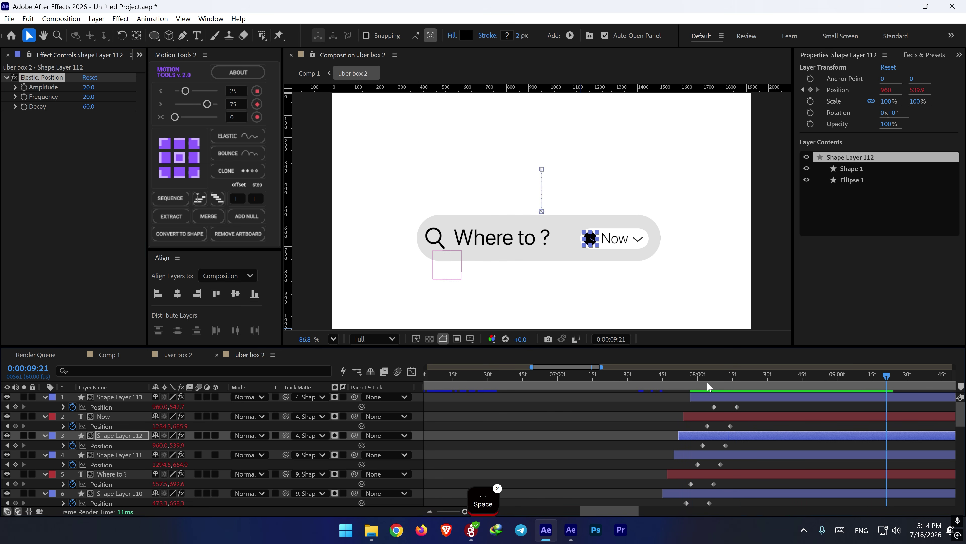
- Raise Shape Layer 111's starting Position keyframe at 0:00:08:00 to Y 524, above the grey bar
{"action": "left_click_drag", "start_coordinate": [703, 386], "coordinate": [697, 386]}
{"action": "left_click", "coordinate": [698, 464]}
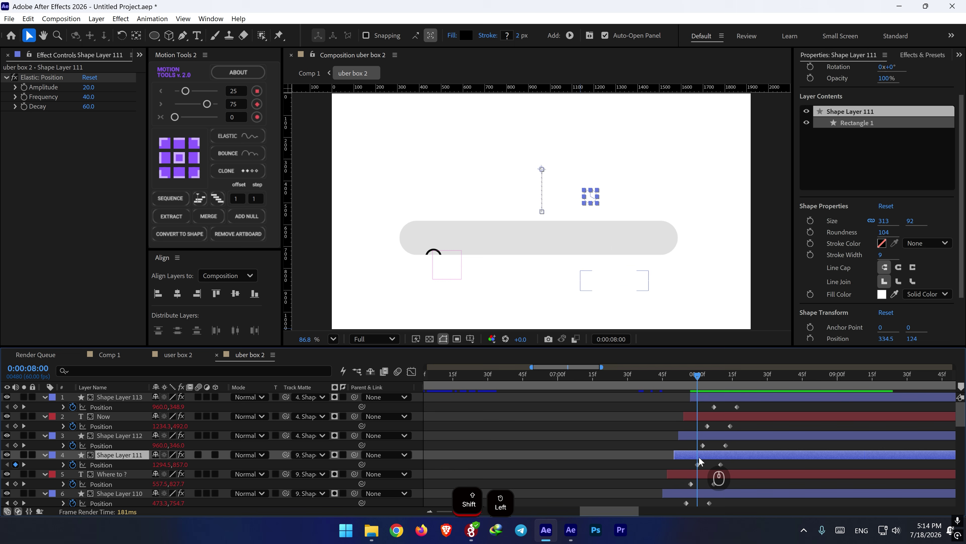
{"action": "left_click_drag", "start_coordinate": [177, 466], "coordinate": [25, 433]}
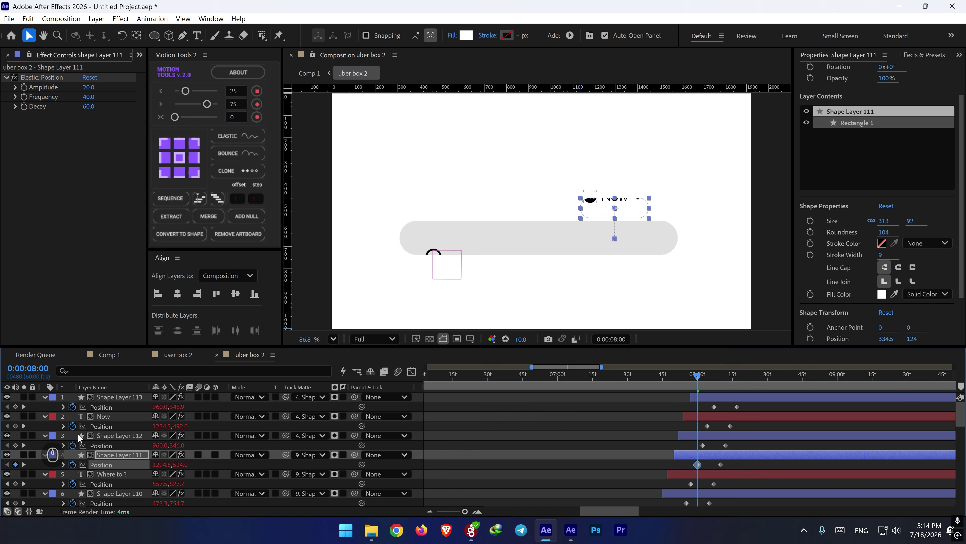
- Trim the starts of Shape Layer 112, Now and Shape Layer 113 to their first Position keyframes and preview from 0:00:07:37
{"action": "left_click_drag", "start_coordinate": [680, 435], "coordinate": [715, 397]}
{"action": "key", "text": "ctrl+z"}
{"action": "left_click_drag", "start_coordinate": [697, 376], "coordinate": [646, 380]}
{"action": "key", "text": "space"}
{"action": "key", "text": "space"}
{"action": "key", "text": "space"}
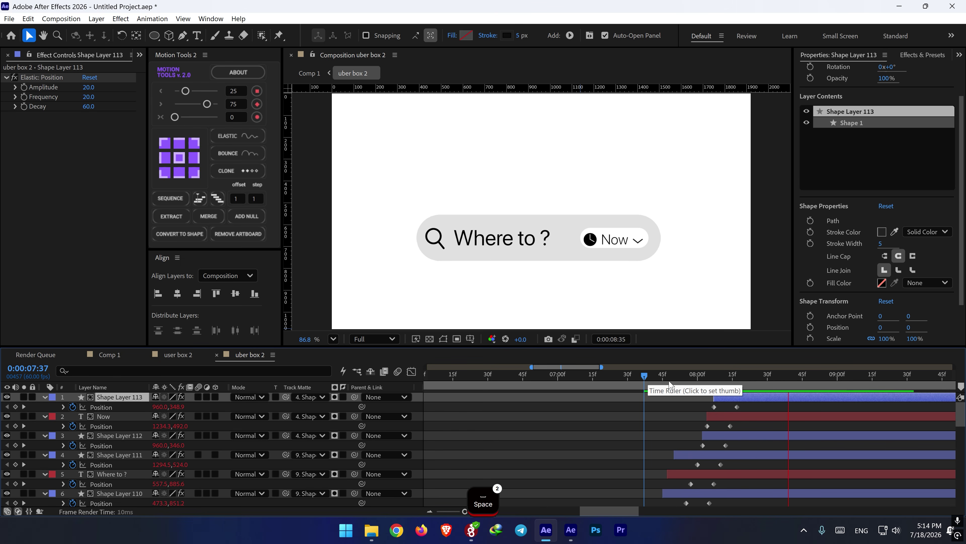
- Raise Shape Layer 111's Position keyframe at 0:00:08:00 to Y 462 and preview the drop from 0:00:07:46
{"action": "left_click", "coordinate": [697, 380]}
{"action": "left_click", "coordinate": [698, 465]}
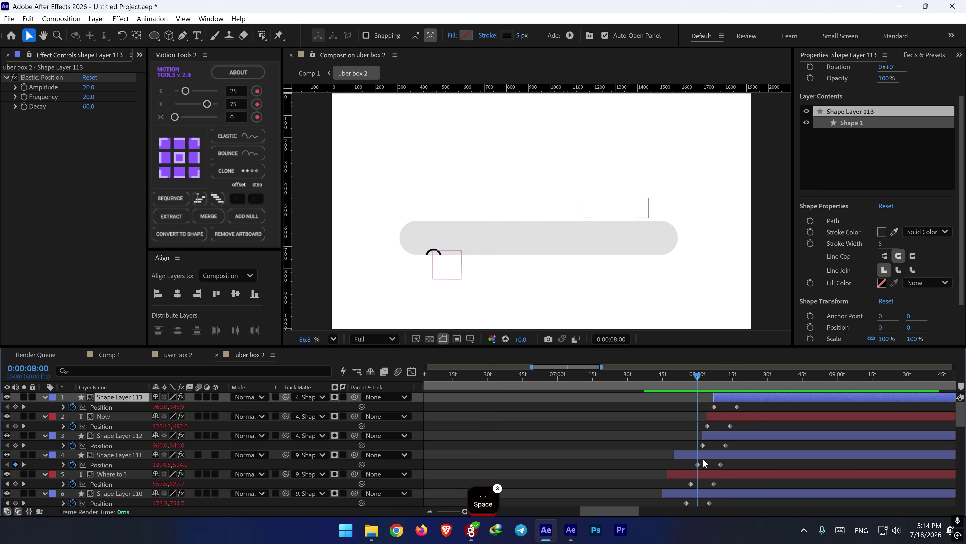
{"action": "left_click_drag", "start_coordinate": [177, 467], "coordinate": [146, 464]}
{"action": "left_click_drag", "start_coordinate": [680, 382], "coordinate": [665, 380]}
{"action": "key", "text": "space"}
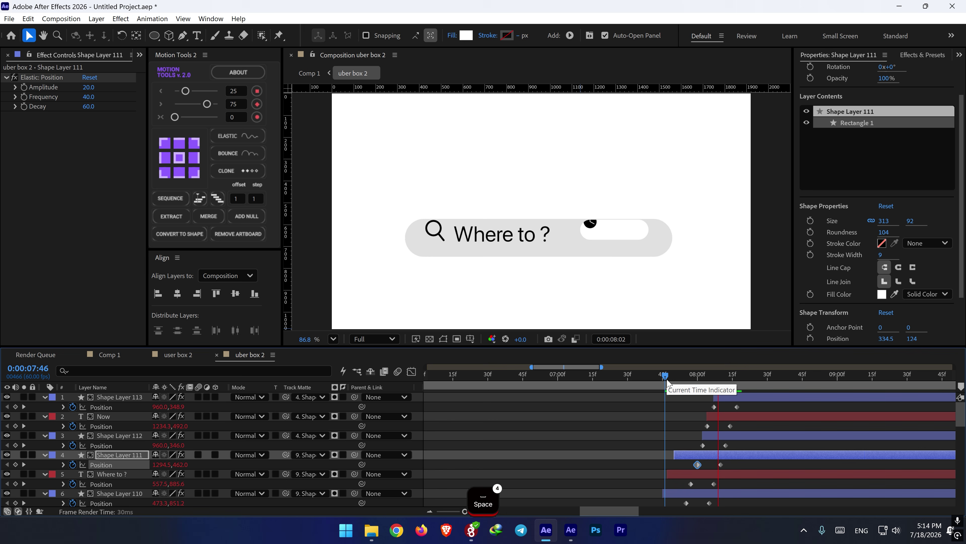
{"action": "key", "text": "space"}
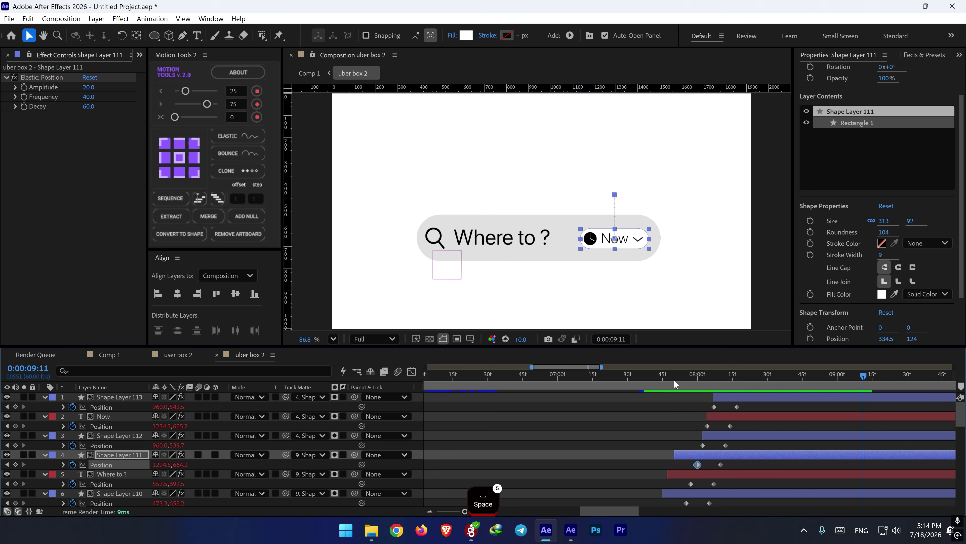
- Play back the search bar reveal from 0:00:07:17 and recheck how the bar's contents bounce in around 0:00:08:00
{"action": "key", "text": "shift+slash"}
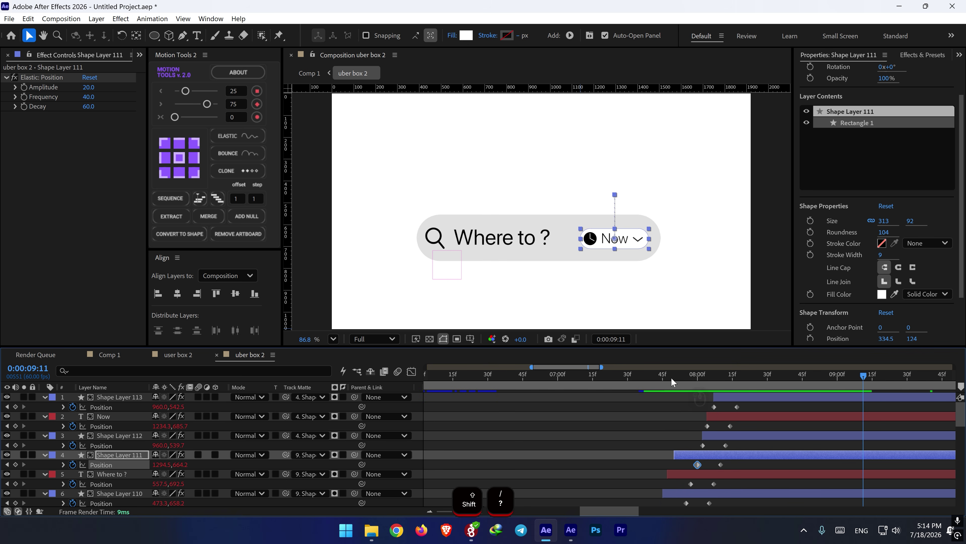
{"action": "left_click", "coordinate": [601, 379]}
{"action": "key", "text": "space"}
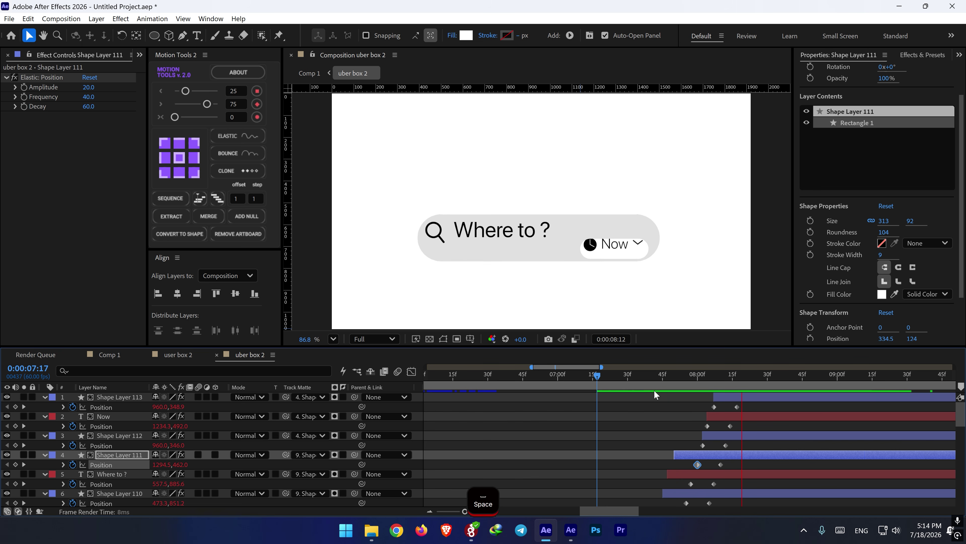
{"action": "key", "text": "space"}
{"action": "left_click_drag", "start_coordinate": [684, 379], "coordinate": [678, 379]}
{"action": "key", "text": "space"}
{"action": "key", "text": "space"}
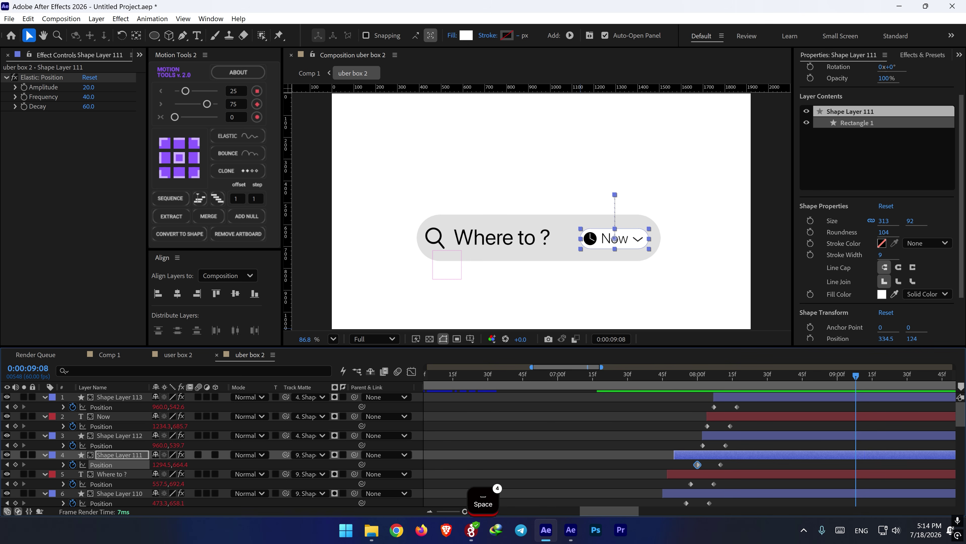
{"action": "key", "text": "alt+Tab"}
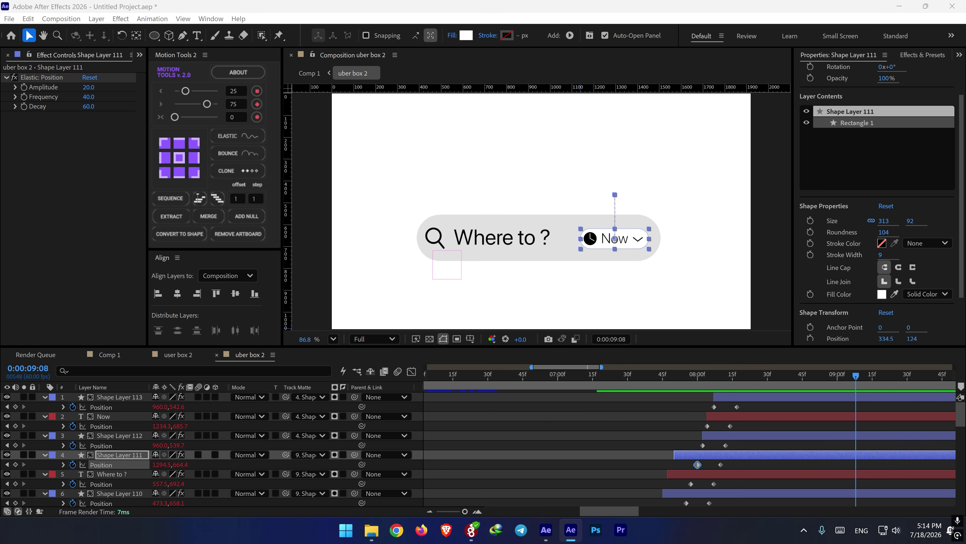
{"action": "left_click_drag", "start_coordinate": [770, 373], "coordinate": [698, 372]}
{"action": "key", "text": "space"}
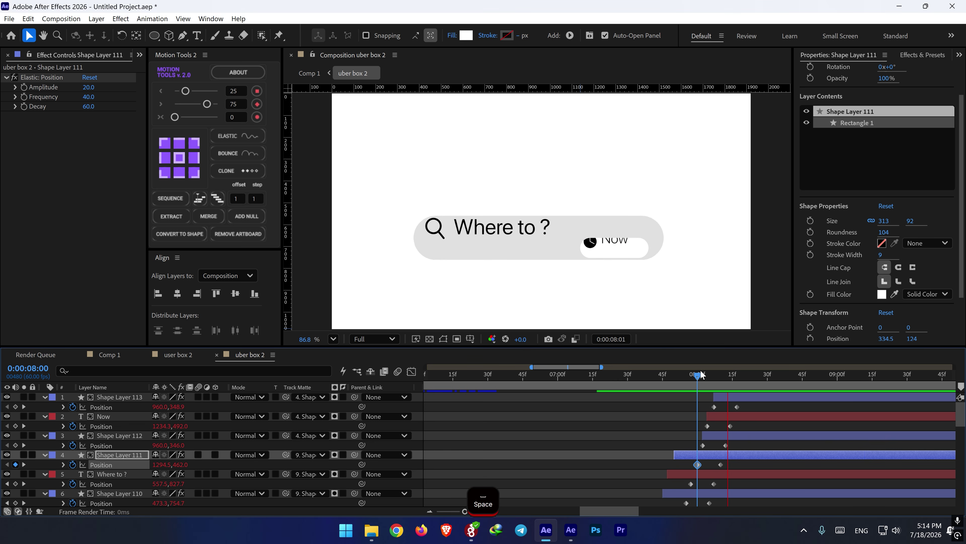
{"action": "key", "text": "space"}
- Add Size and Roundness keyframes to Shape Layer 9's rectangle path at 0:00:08:54
{"action": "left_click_drag", "start_coordinate": [803, 376], "coordinate": [824, 377]}
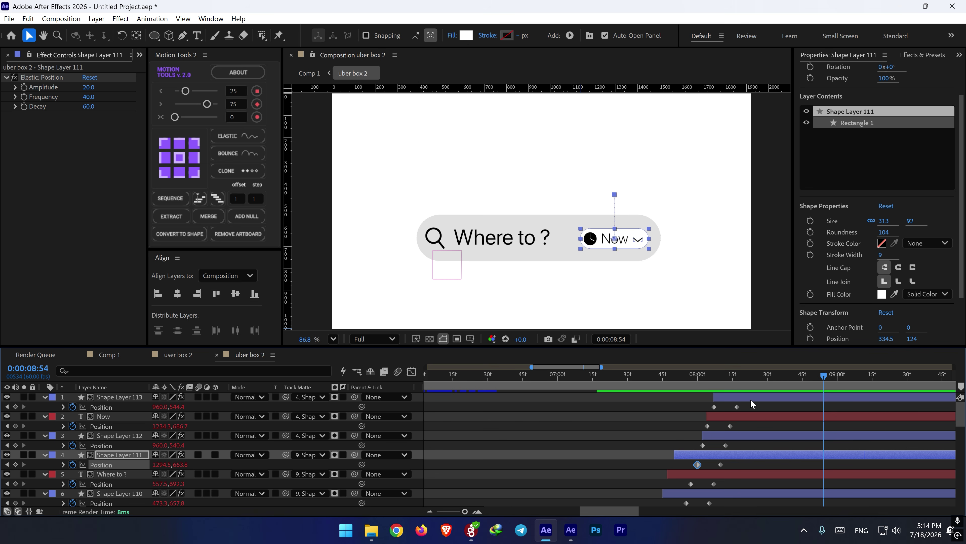
{"action": "scroll", "coordinate": [795, 431], "scroll_direction": "down", "scroll_amount": 3}
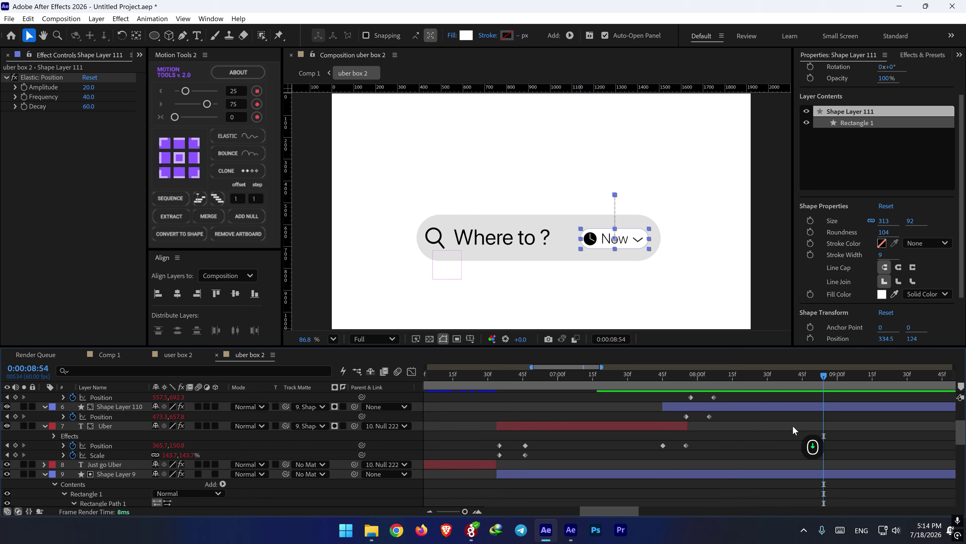
{"action": "left_click", "coordinate": [780, 474]}
{"action": "scroll", "coordinate": [210, 477], "scroll_direction": "down", "scroll_amount": 5}
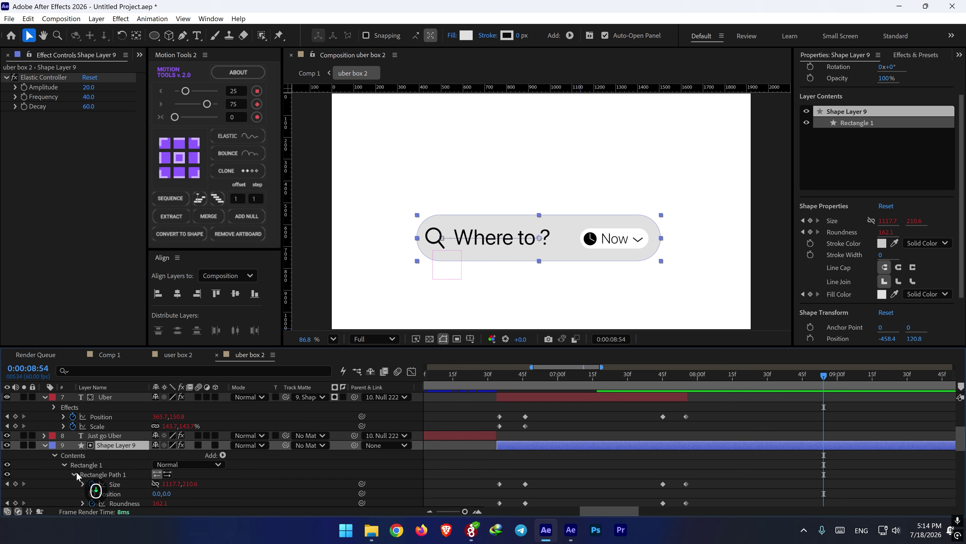
{"action": "left_click", "coordinate": [15, 426]}
{"action": "left_click", "coordinate": [15, 445]}
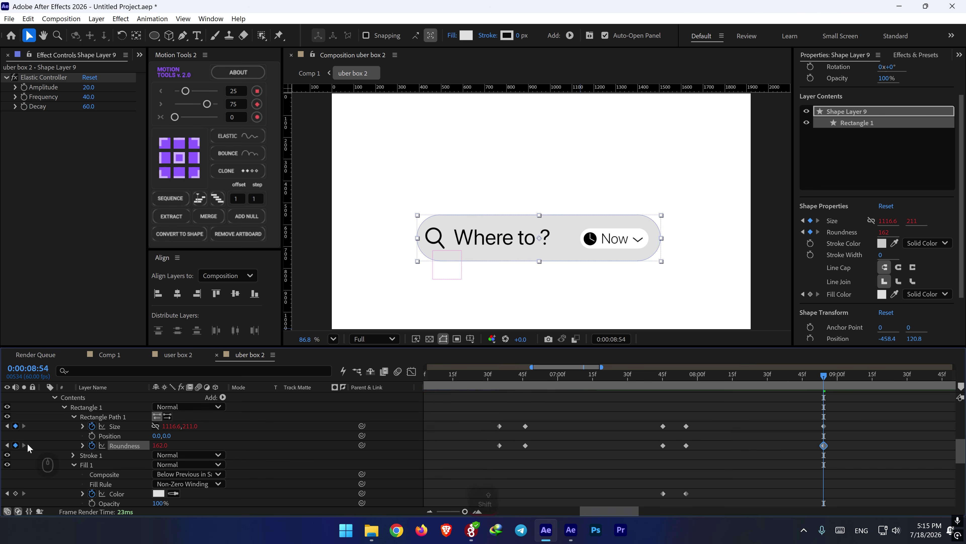
- Keyframe Shape Layer 9's Size at 968.6 by 211 and Roundness at 51 at 0:00:09:04, and return to 0:00:08:54
{"action": "key", "text": "shift+Page_Down"}
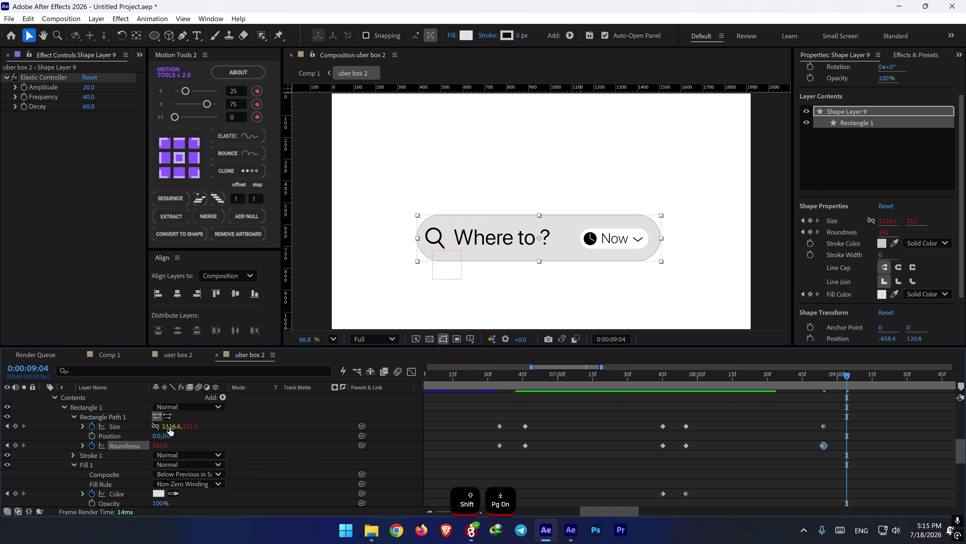
{"action": "left_click_drag", "start_coordinate": [170, 426], "coordinate": [84, 425]}
{"action": "left_click_drag", "start_coordinate": [157, 445], "coordinate": [93, 445]}
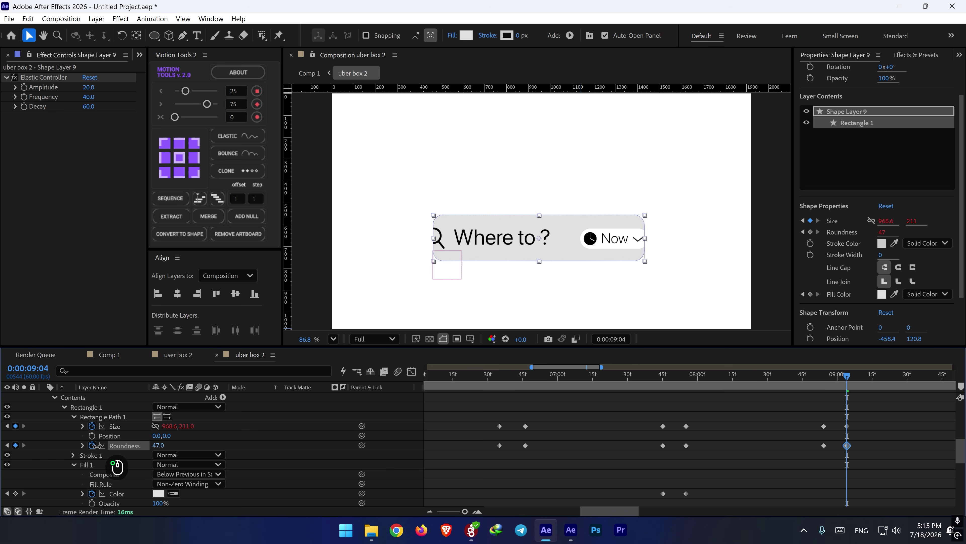
{"action": "key", "text": "shift+Left"}
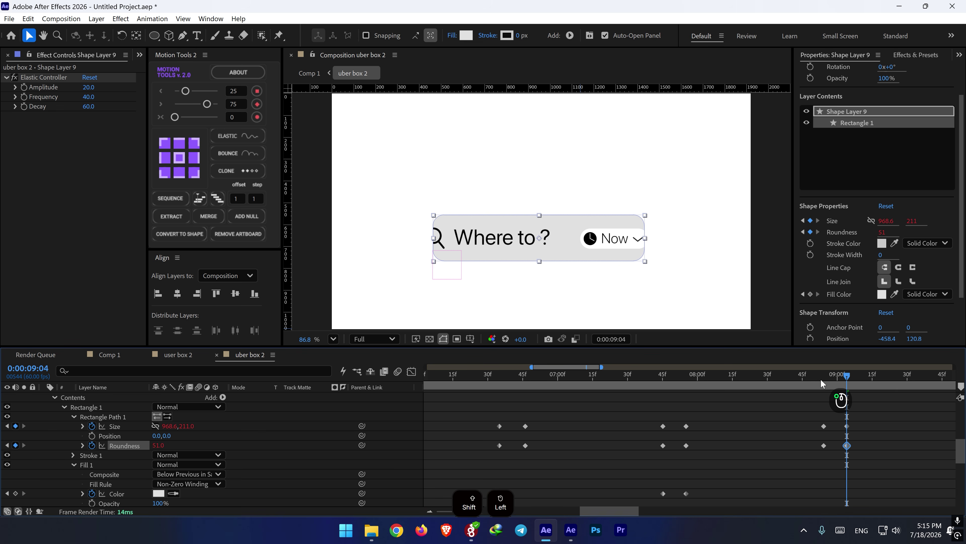
{"action": "scroll", "coordinate": [821, 421], "scroll_direction": "up", "scroll_amount": 5}
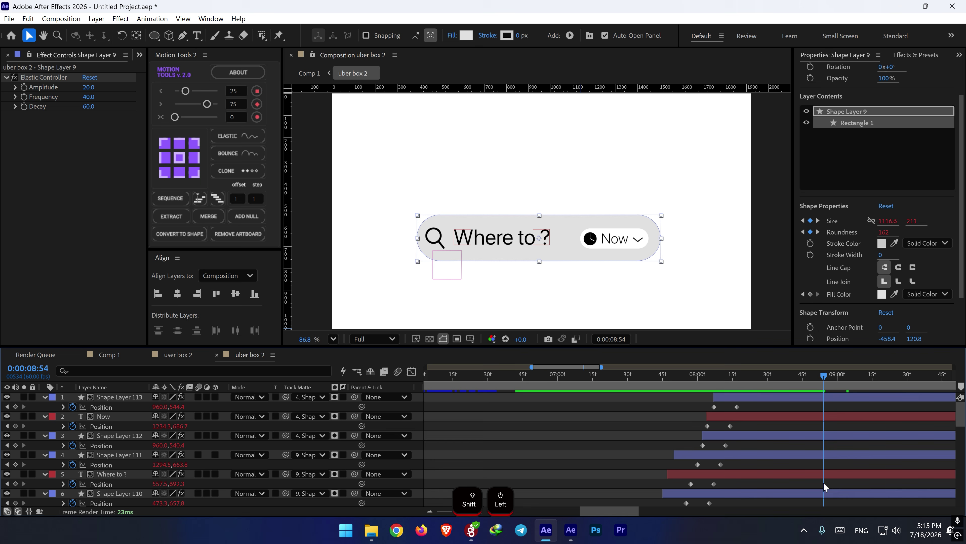
- Add Position keyframes to the six search bar content layers at 0:00:08:54 and 0:00:09:04
{"action": "left_click", "coordinate": [823, 491]}
{"action": "left_click", "coordinate": [822, 398], "text": "shift"}
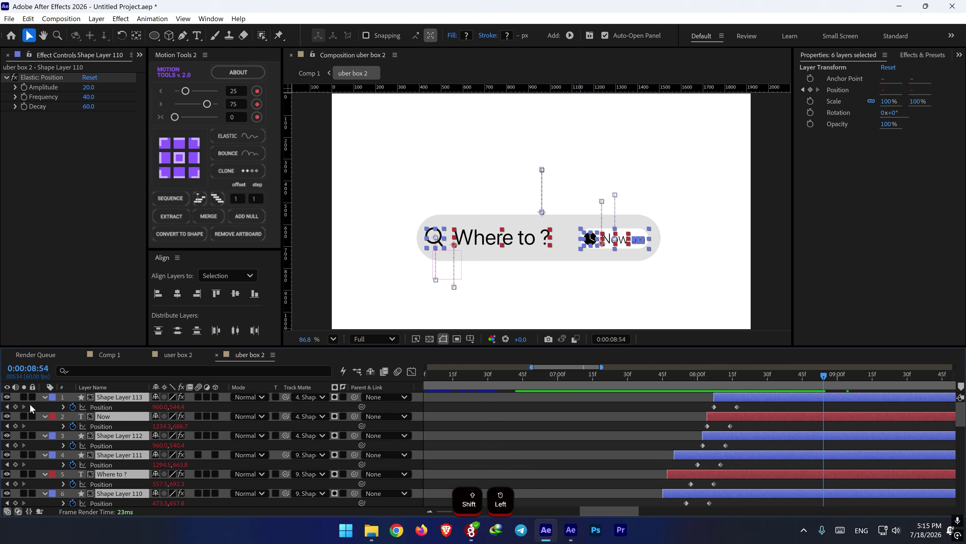
{"action": "left_click", "coordinate": [15, 407]}
{"action": "scroll", "coordinate": [737, 422], "scroll_direction": "down", "scroll_amount": 5}
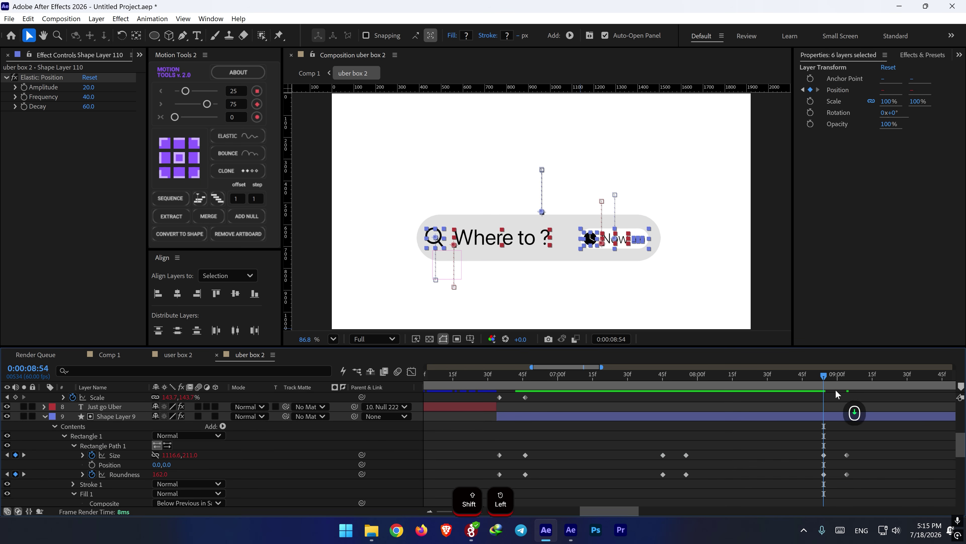
{"action": "left_click", "coordinate": [840, 387], "text": "shift"}
{"action": "scroll", "coordinate": [596, 417], "scroll_direction": "up", "scroll_amount": 5}
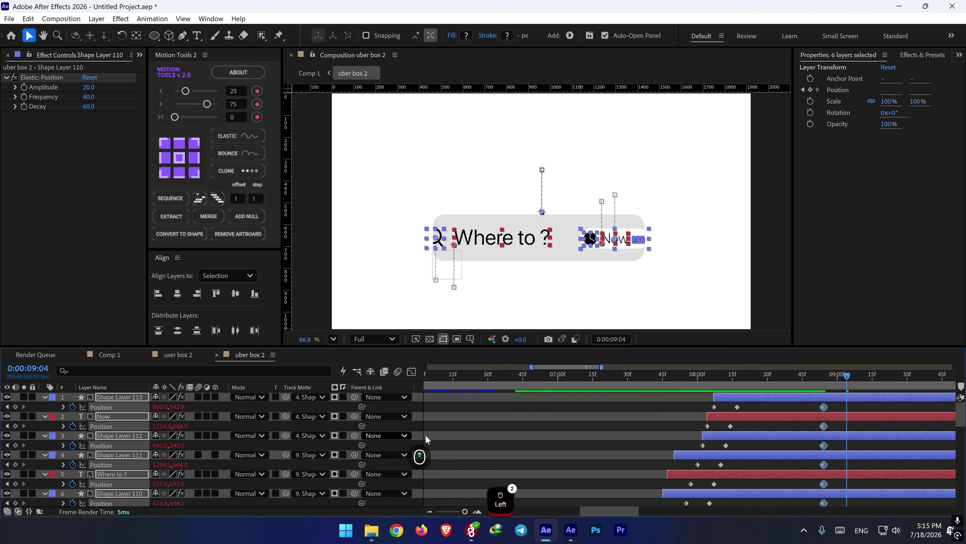
{"action": "left_click", "coordinate": [15, 407]}
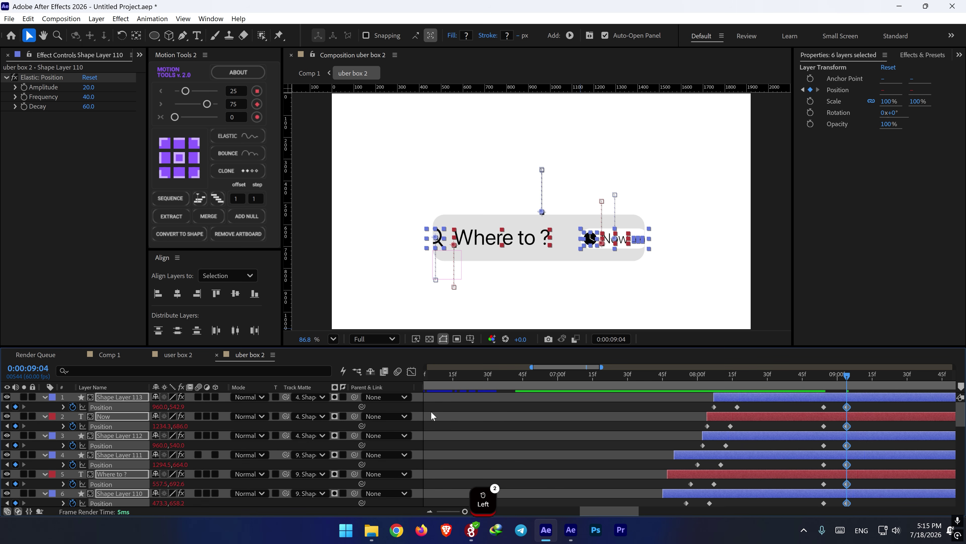
{"action": "left_click", "coordinate": [802, 404]}
- Lower the 0:00:09:04 Position keyframes below the bar, to Y 864.6 for Where to ? and Y 830.2 for Shape Layer 110
{"action": "scroll", "coordinate": [837, 427], "scroll_direction": "down", "scroll_amount": 2}
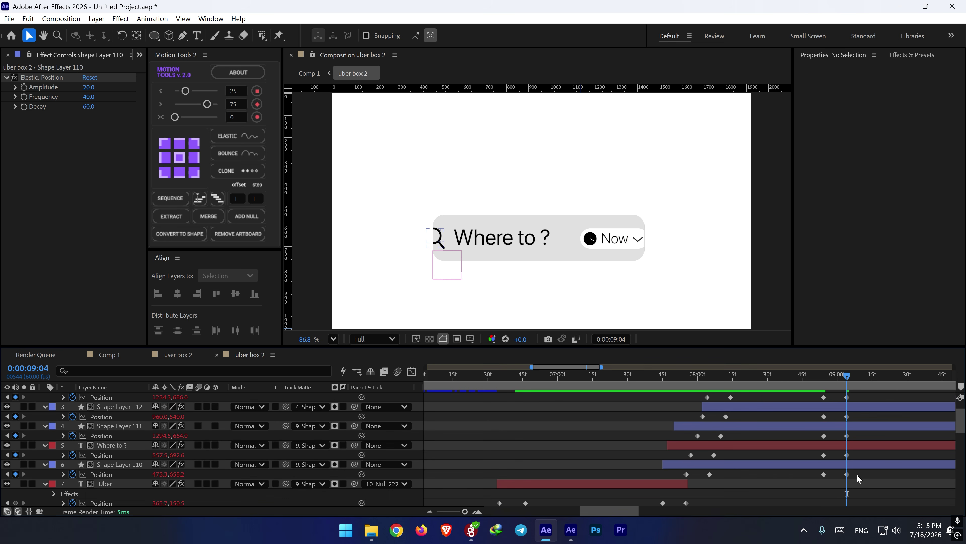
{"action": "left_click_drag", "start_coordinate": [856, 476], "coordinate": [840, 429]}
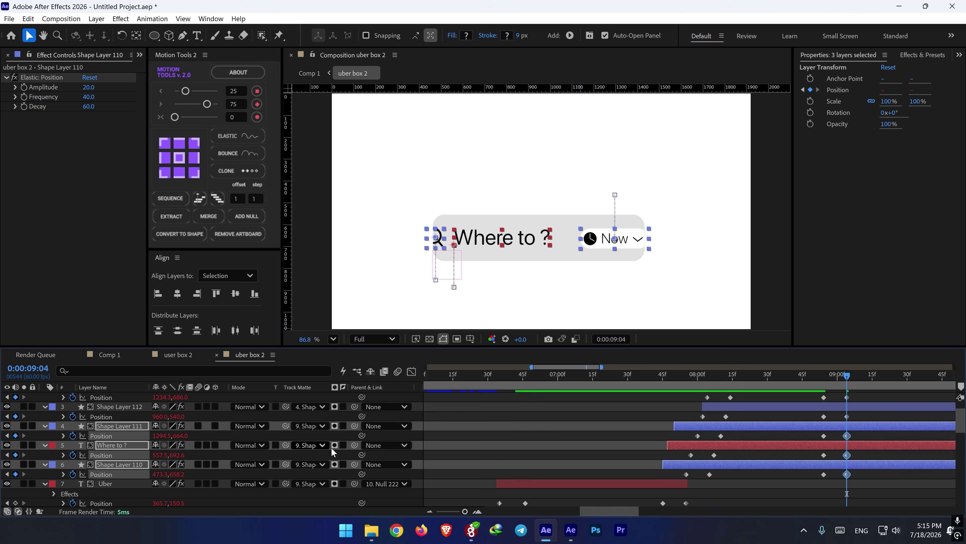
{"action": "left_click", "coordinate": [851, 437]}
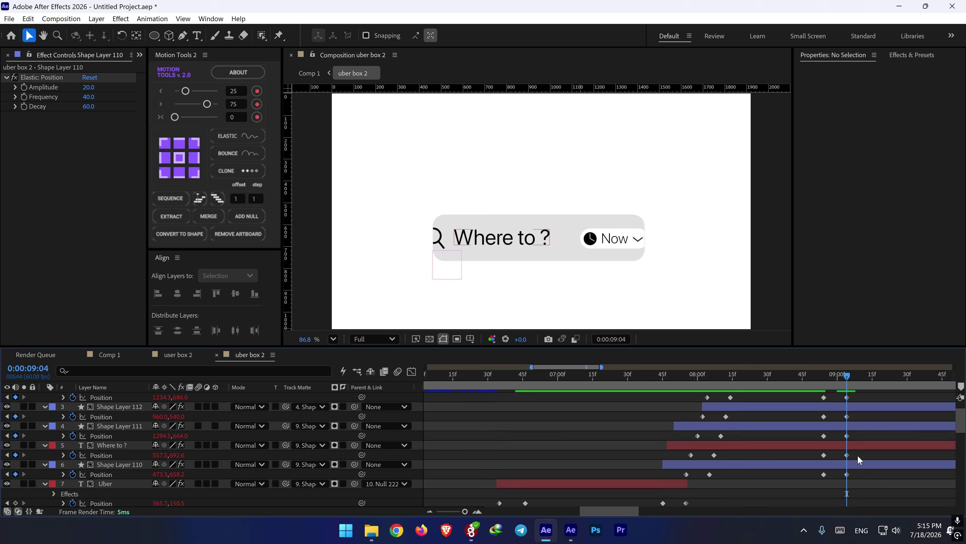
{"action": "left_click_drag", "start_coordinate": [858, 454], "coordinate": [834, 477]}
{"action": "left_click_drag", "start_coordinate": [178, 474], "coordinate": [263, 471]}
- Keyframe Shape Layer 111's rectangle Size at 313 by 92 at 0:00:08:54 and 0 by 92 at 0:00:09:04
{"action": "left_click", "coordinate": [592, 243]}
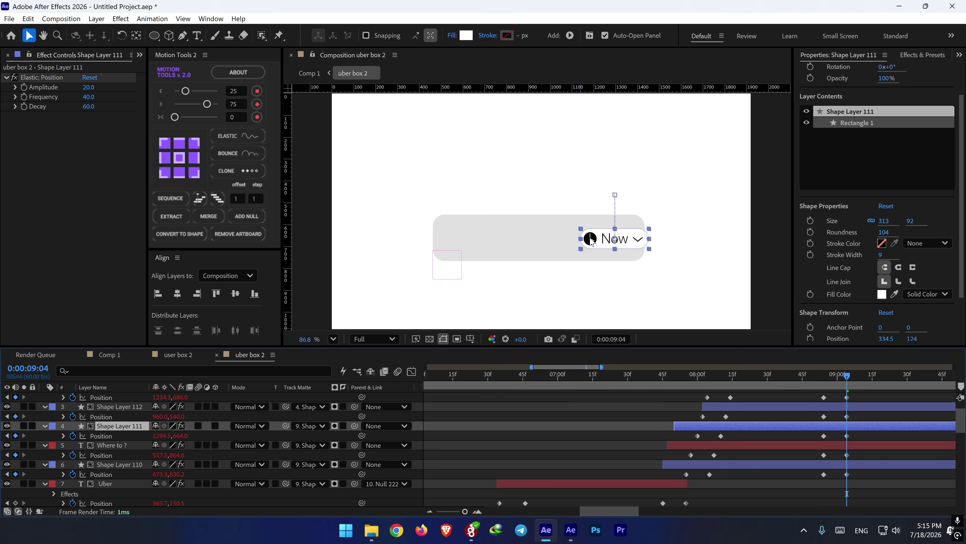
{"action": "left_click", "coordinate": [46, 425]}
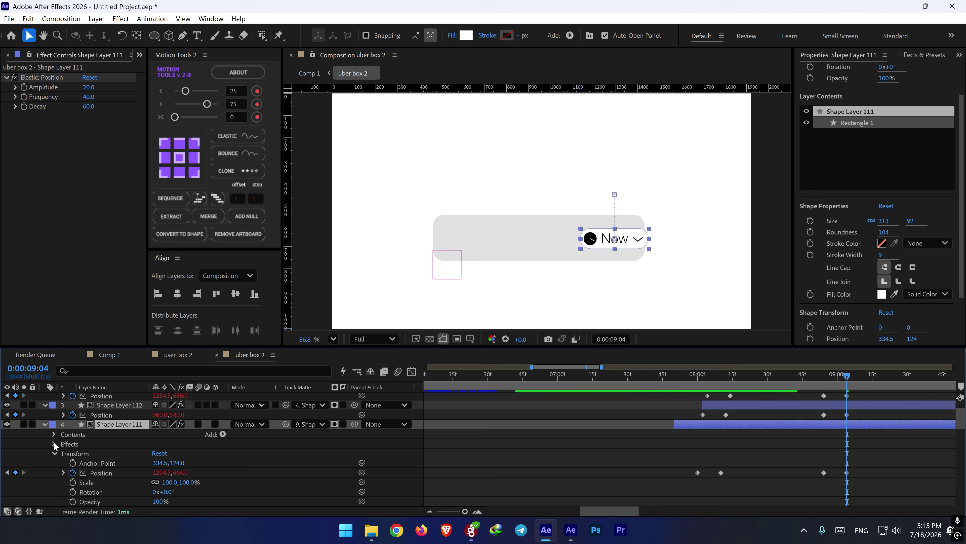
{"action": "left_click", "coordinate": [63, 443]}
{"action": "left_click", "coordinate": [73, 454]}
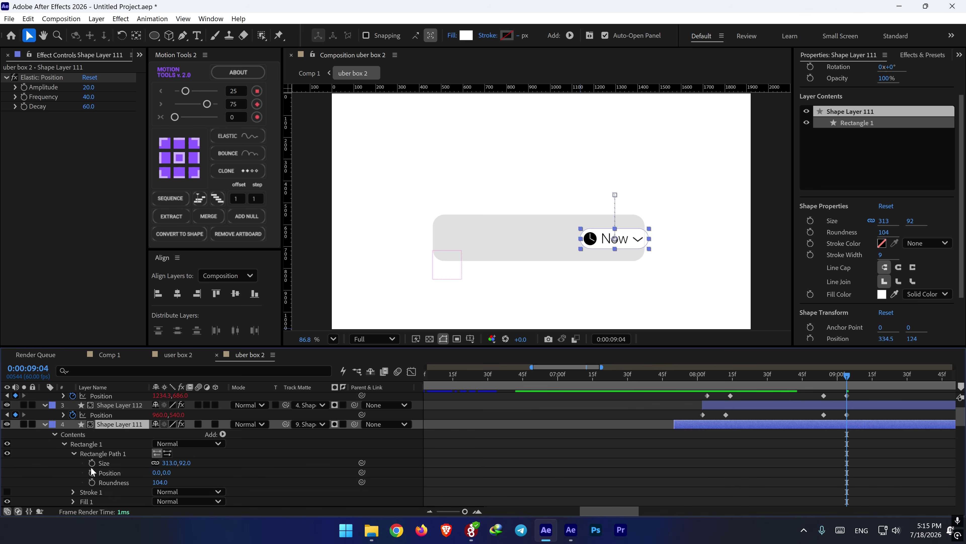
{"action": "left_click", "coordinate": [92, 463]}
{"action": "left_click_drag", "start_coordinate": [847, 462], "coordinate": [823, 463]}
{"action": "left_click_drag", "start_coordinate": [183, 482], "coordinate": [8, 488]}
{"action": "left_click", "coordinate": [816, 472]}
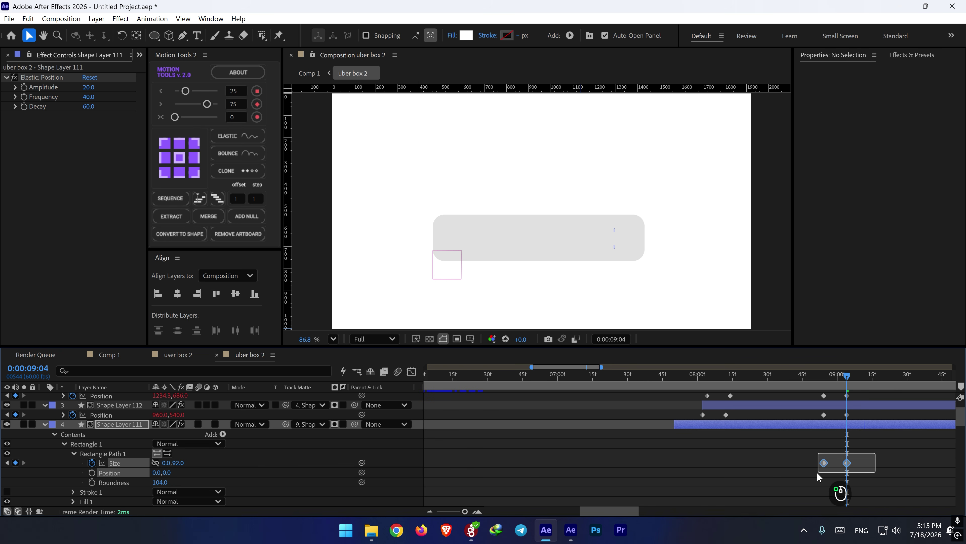
{"action": "scroll", "coordinate": [853, 454], "scroll_direction": "down", "scroll_amount": 1}
{"action": "scroll", "coordinate": [853, 454], "scroll_direction": "down", "scroll_amount": 3}
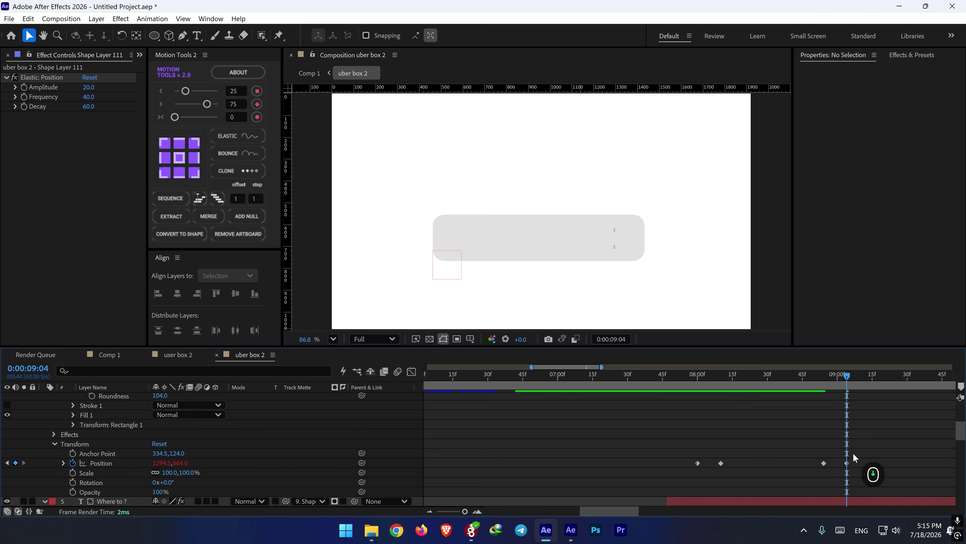
{"action": "scroll", "coordinate": [83, 432], "scroll_direction": "up", "scroll_amount": 5}
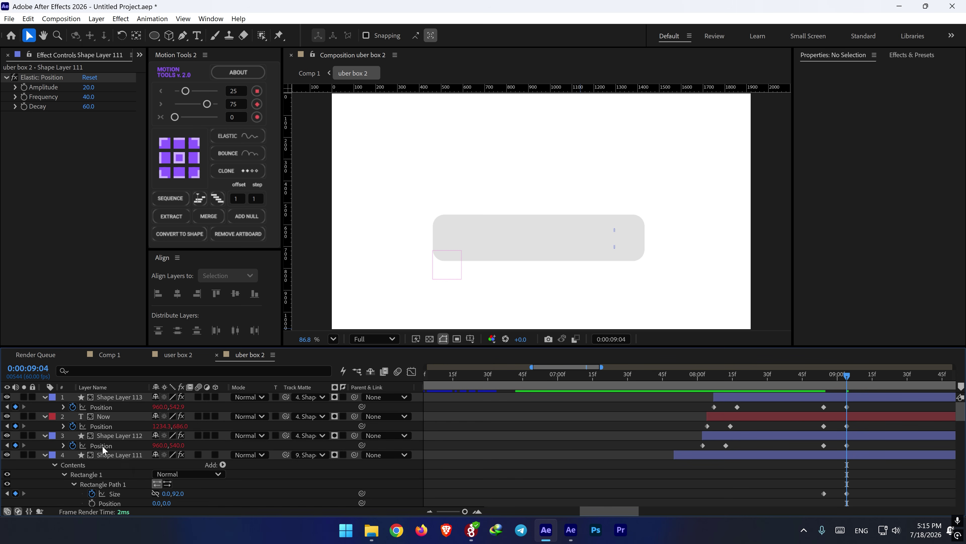
- Play back the search bar animation from 0:00:07:32 and check how its contents exit around 0:00:09:00
{"action": "left_click", "coordinate": [789, 376]}
{"action": "key", "text": "space"}
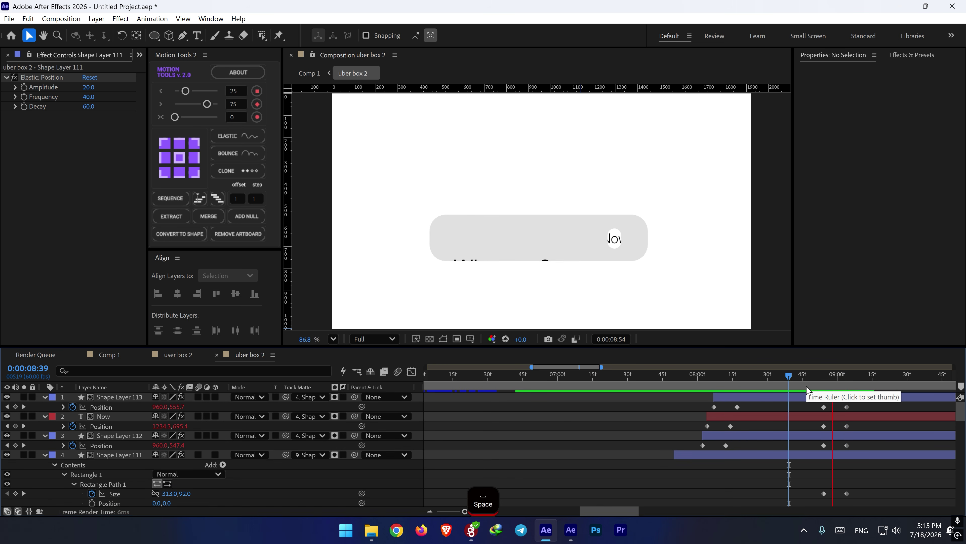
{"action": "scroll", "coordinate": [603, 412], "scroll_direction": "down", "scroll_amount": 4, "text": "alt"}
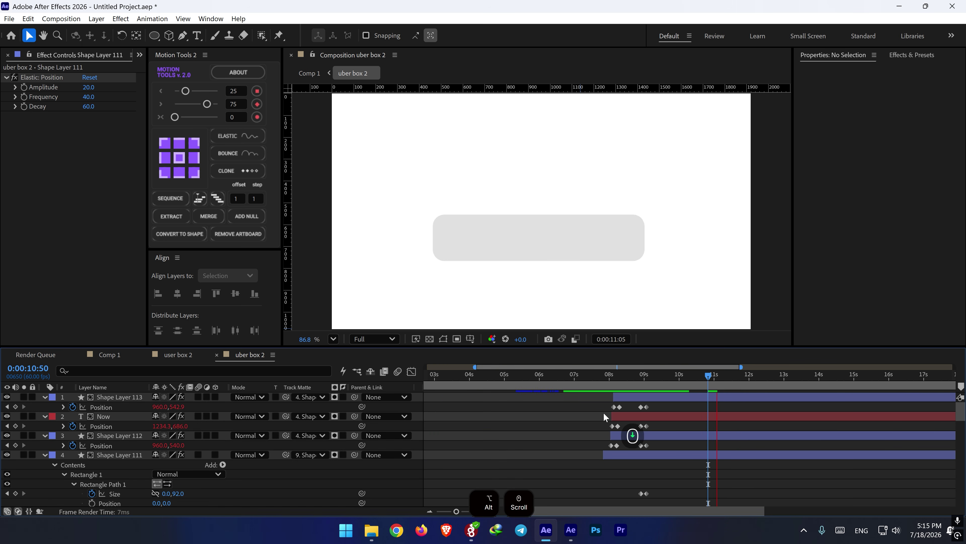
{"action": "left_click", "coordinate": [607, 377]}
{"action": "key", "text": "space"}
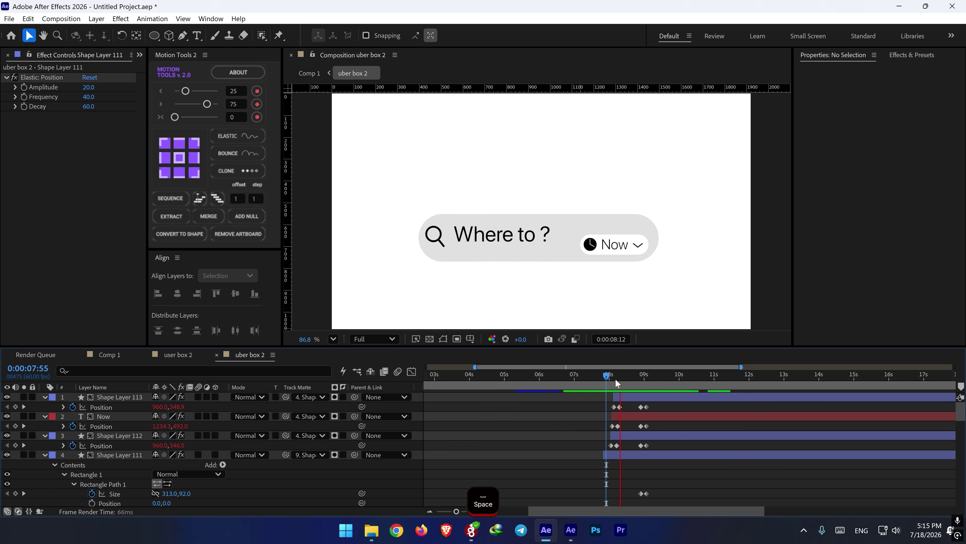
{"action": "key", "text": "space"}
{"action": "left_click", "coordinate": [628, 377]}
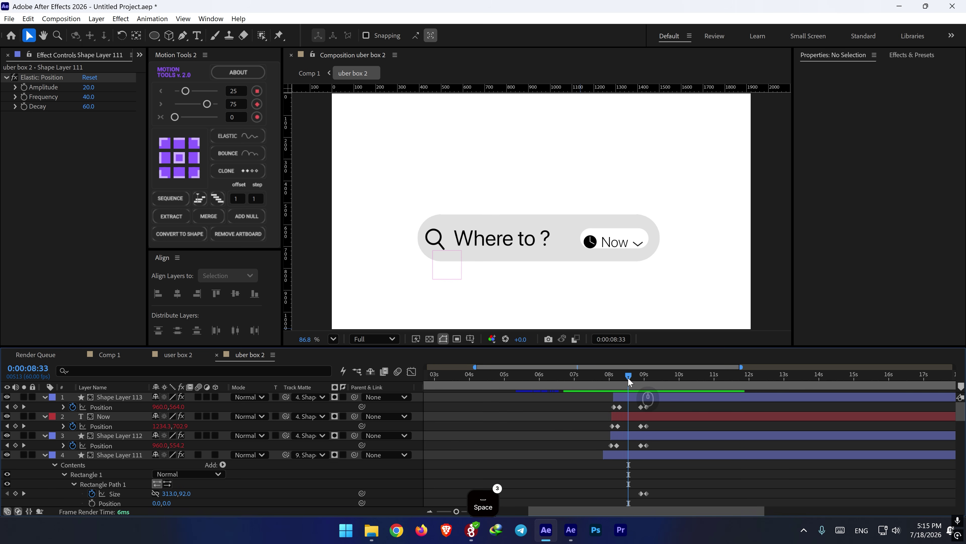
{"action": "key", "text": "space"}
{"action": "key", "text": "space"}
{"action": "left_click", "coordinate": [593, 380]}
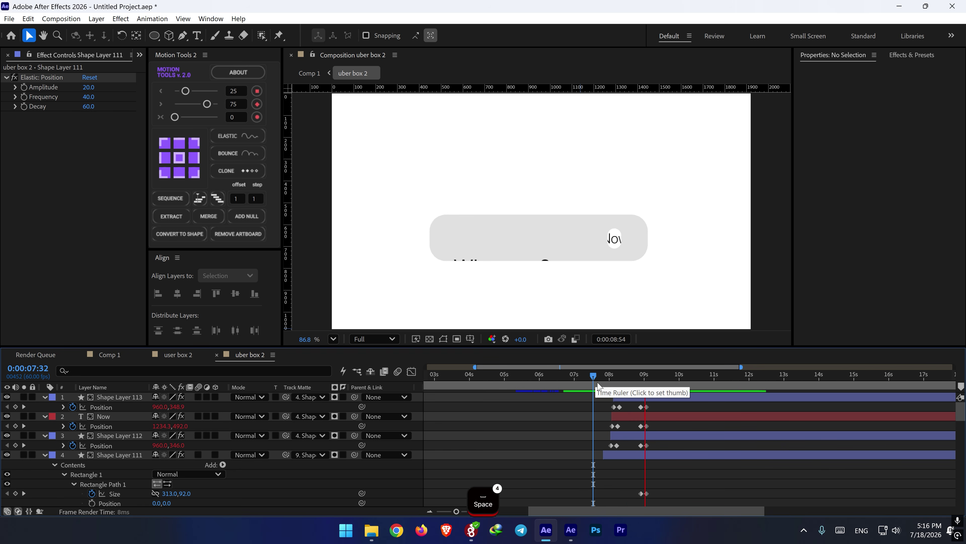
{"action": "key", "text": "space"}
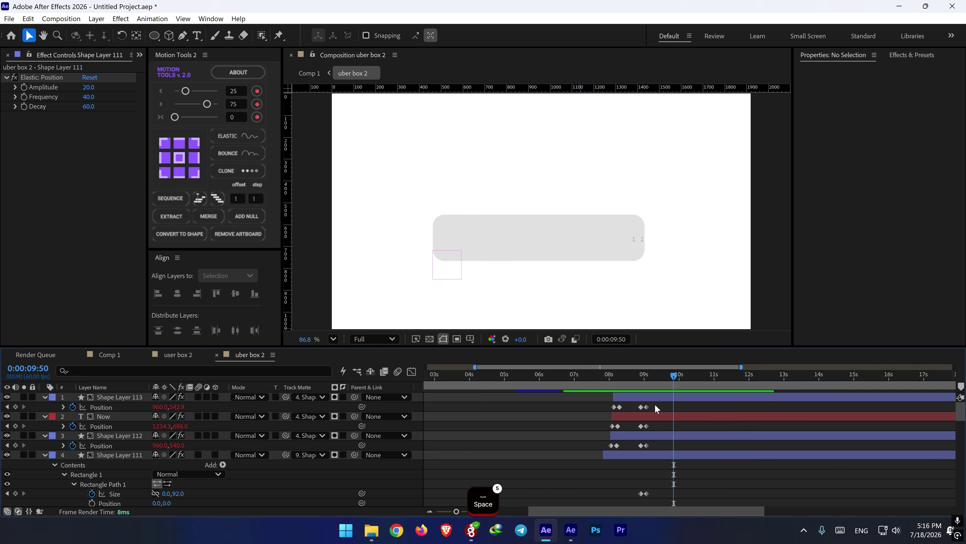
- Shift the closing Position, Size and Roundness keyframes of the seven search bar layers later and preview from 0:00:07:34
{"action": "left_click_drag", "start_coordinate": [654, 404], "coordinate": [631, 468]}
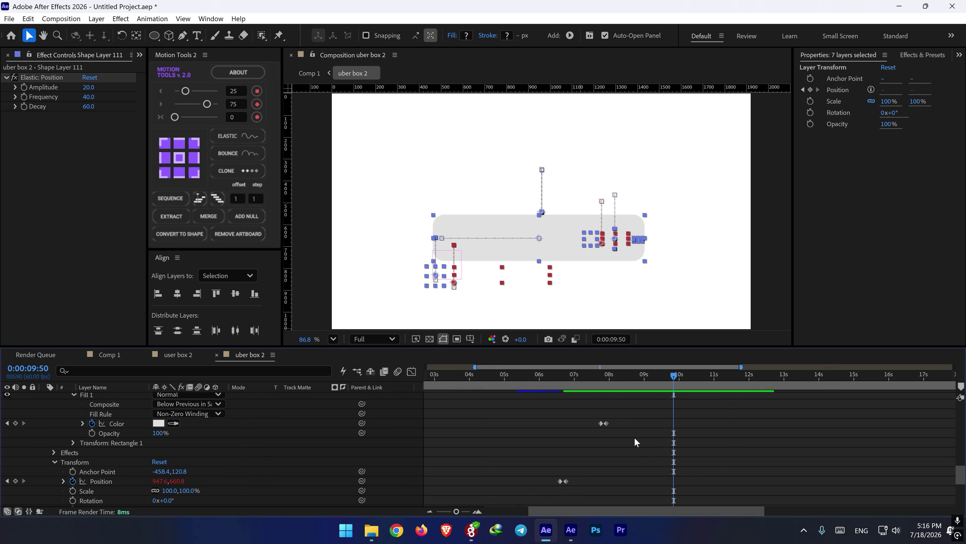
{"action": "scroll", "coordinate": [640, 444], "scroll_direction": "up", "scroll_amount": 2}
{"action": "left_click_drag", "start_coordinate": [642, 433], "coordinate": [657, 432]}
{"action": "left_click_drag", "start_coordinate": [643, 375], "coordinate": [595, 379]}
{"action": "key", "text": "space"}
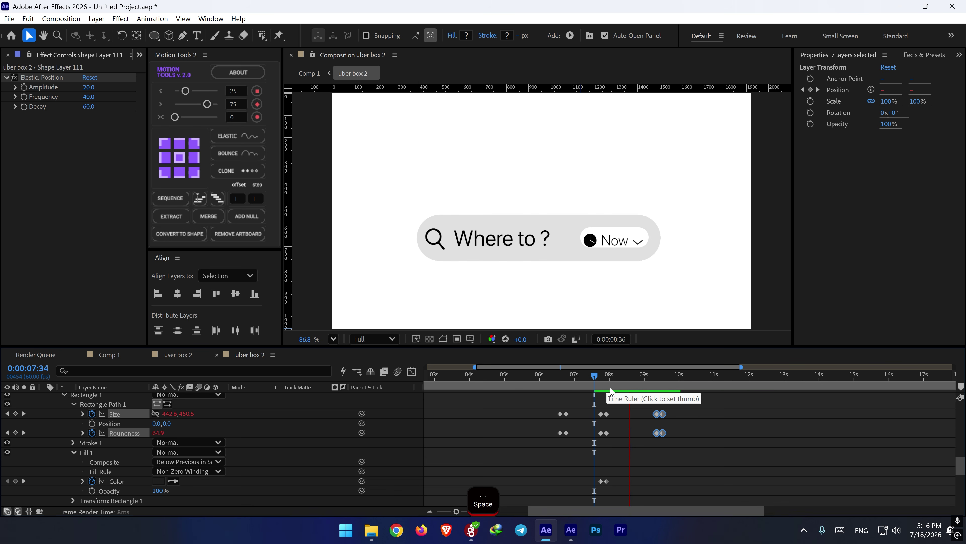
{"action": "key", "text": "space"}
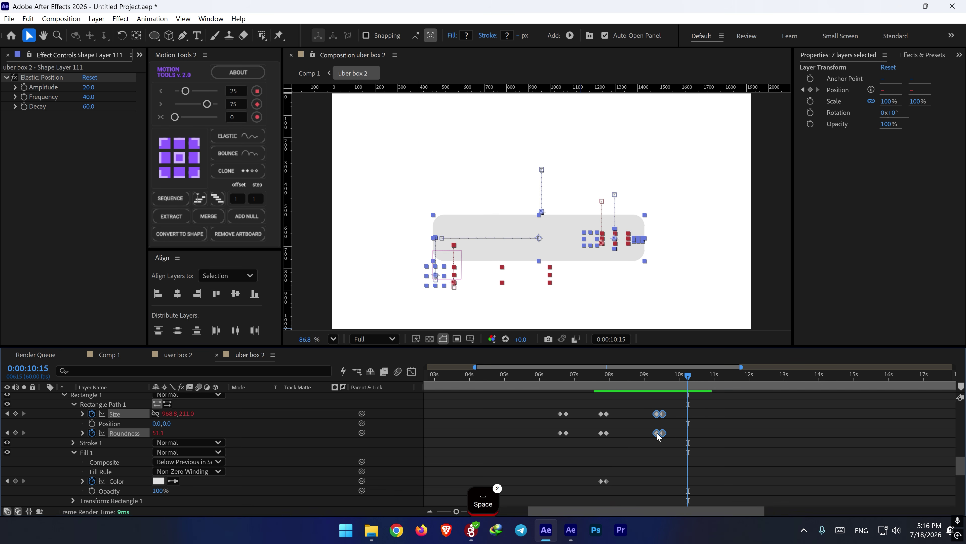
- Pull the closing keyframes of the search bar layers slightly earlier and preview the exit, returning to 0:00:09:04
{"action": "left_click_drag", "start_coordinate": [657, 432], "coordinate": [650, 433]}
{"action": "left_click_drag", "start_coordinate": [632, 376], "coordinate": [646, 378]}
{"action": "key", "text": "space"}
{"action": "key", "text": "space"}
{"action": "left_click", "coordinate": [643, 378]}
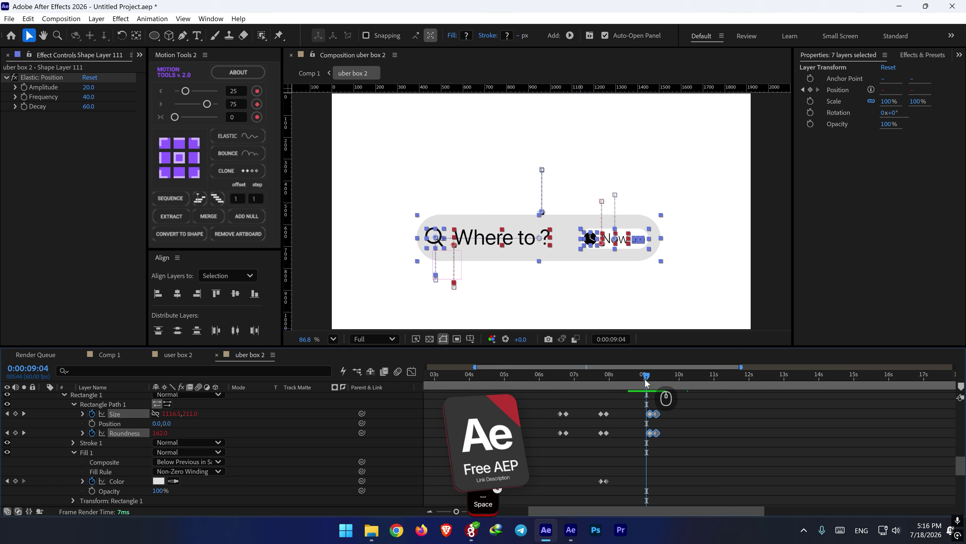
- Collapse the properties of the search bar content layers and clear the selection
{"action": "scroll", "coordinate": [628, 410], "scroll_direction": "up", "scroll_amount": 4}
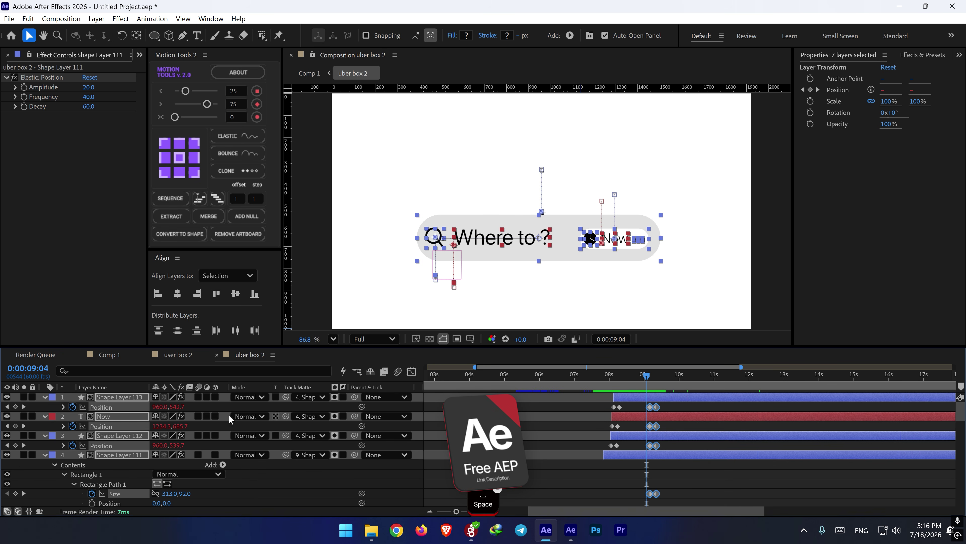
{"action": "left_click", "coordinate": [45, 397]}
{"action": "left_click", "coordinate": [557, 431]}
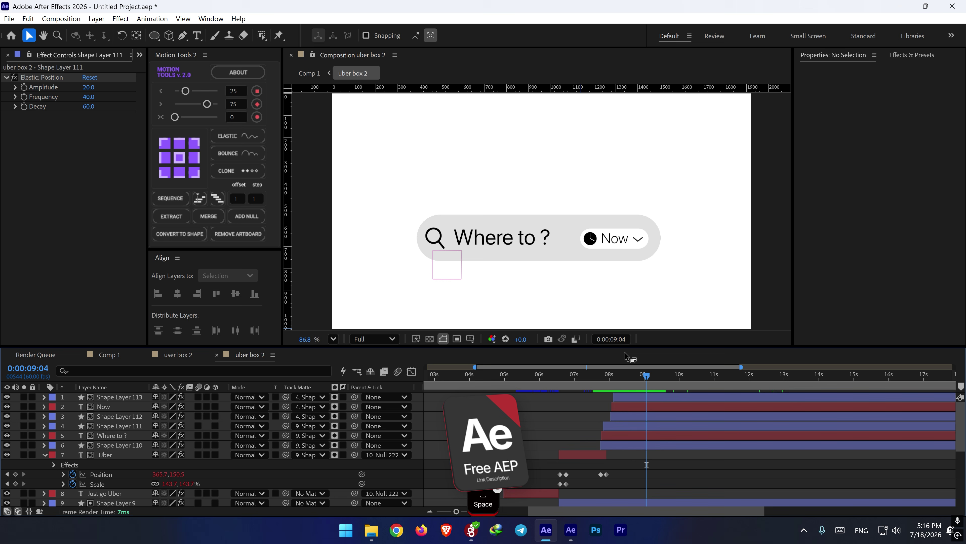
- At 0:00:09:58, draw a circle about 124 px wide inside the grey bar's left end and centre its anchor point
{"action": "left_click", "coordinate": [678, 377]}
{"action": "scroll", "coordinate": [438, 238], "scroll_direction": "up", "scroll_amount": 2}
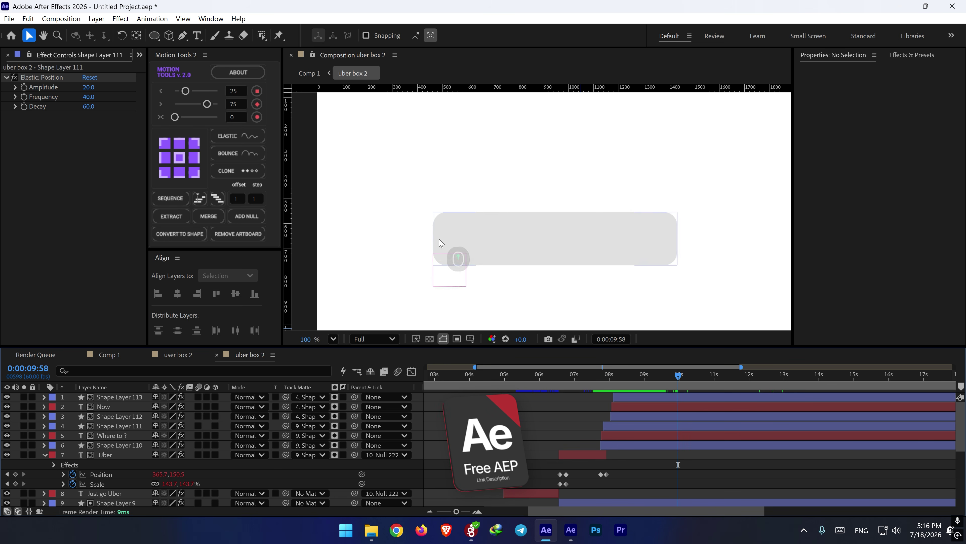
{"action": "left_click", "coordinate": [155, 36]}
{"action": "scroll", "coordinate": [469, 227], "scroll_direction": "up", "scroll_amount": 2}
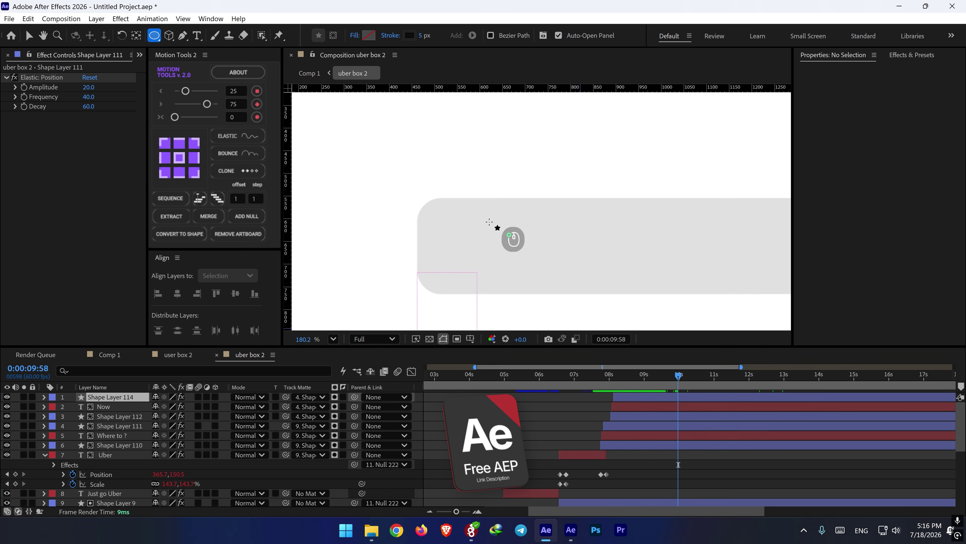
{"action": "left_click_drag", "start_coordinate": [495, 217], "coordinate": [439, 274]}
{"action": "key", "text": "ctrl+alt+Home"}
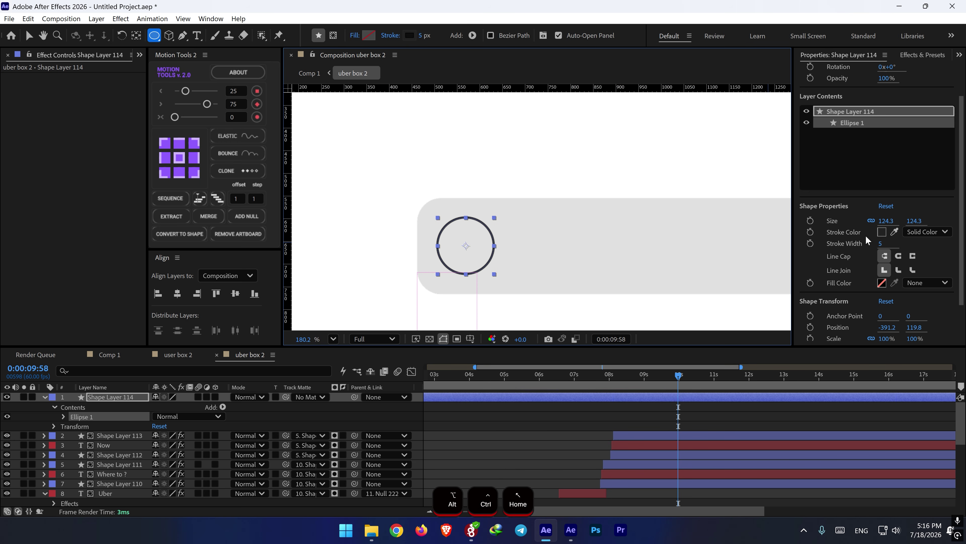
- Give the circle a white FFFFFF fill and a white stroke with a width of 0 px
{"action": "left_click", "coordinate": [879, 232]}
{"action": "left_click_drag", "start_coordinate": [422, 326], "coordinate": [319, 267]}
{"action": "left_click", "coordinate": [603, 297]}
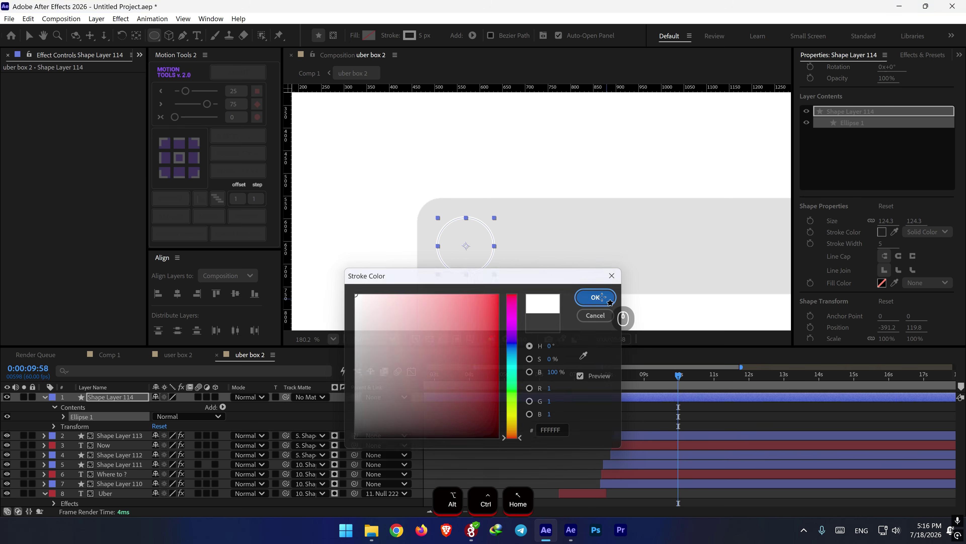
{"action": "left_click_drag", "start_coordinate": [422, 36], "coordinate": [385, 57]}
{"action": "left_click", "coordinate": [369, 36]}
{"action": "left_click_drag", "start_coordinate": [429, 324], "coordinate": [342, 282]}
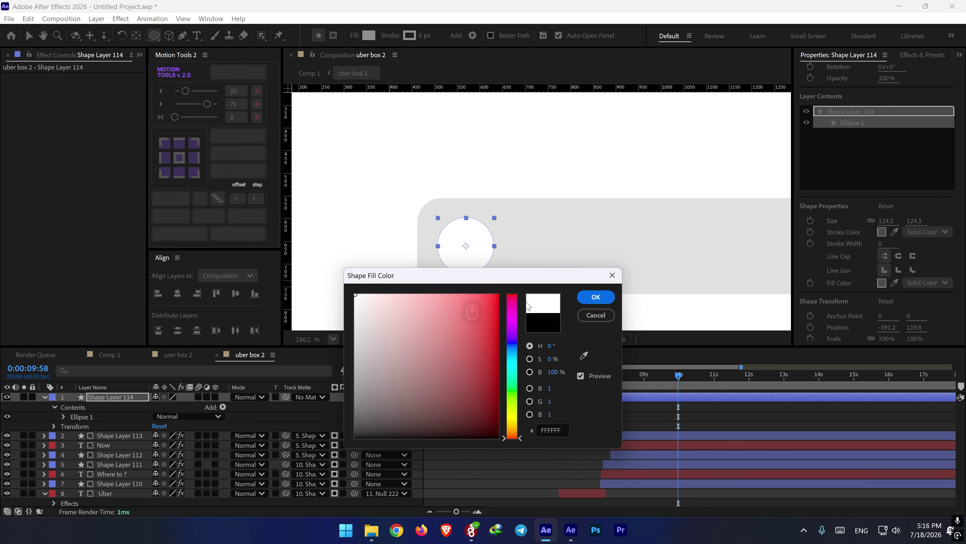
{"action": "left_click", "coordinate": [593, 297]}
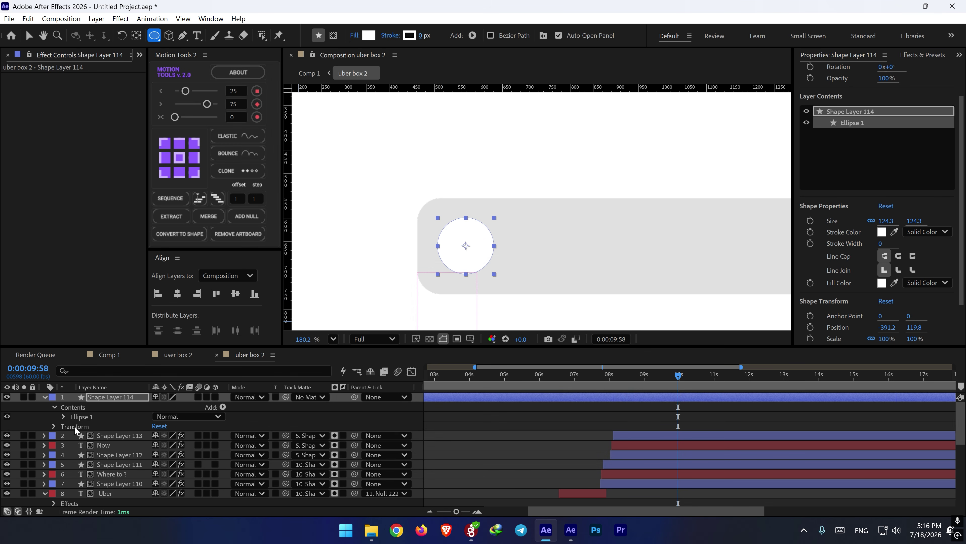
- Duplicate the white circle layer and scale the copy to 84%
{"action": "key", "text": "ctrl+d"}
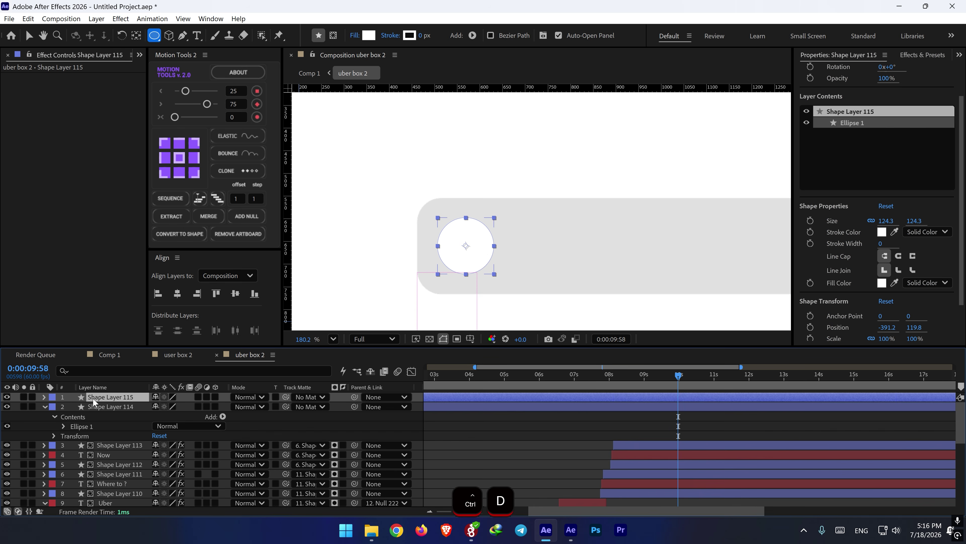
{"action": "key", "text": "s"}
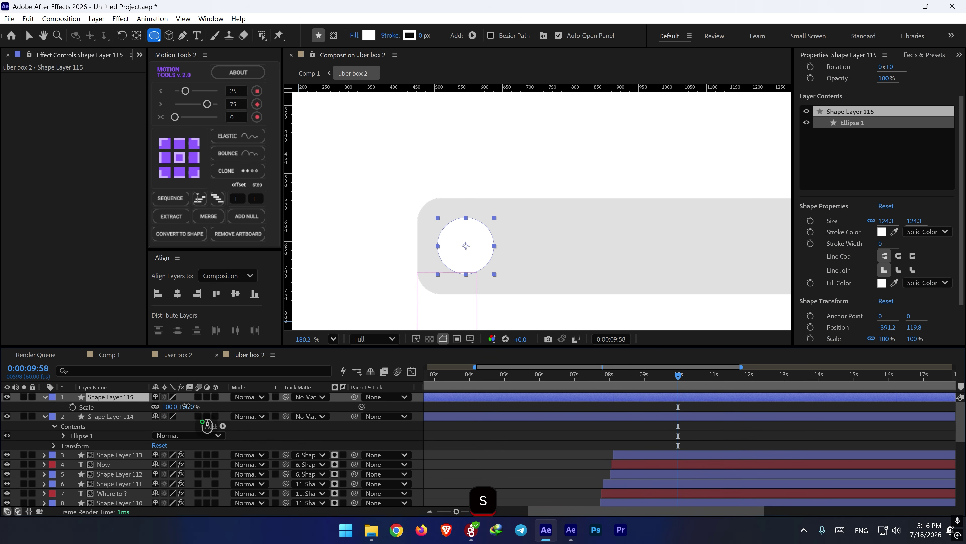
{"action": "left_click_drag", "start_coordinate": [187, 406], "coordinate": [180, 406]}
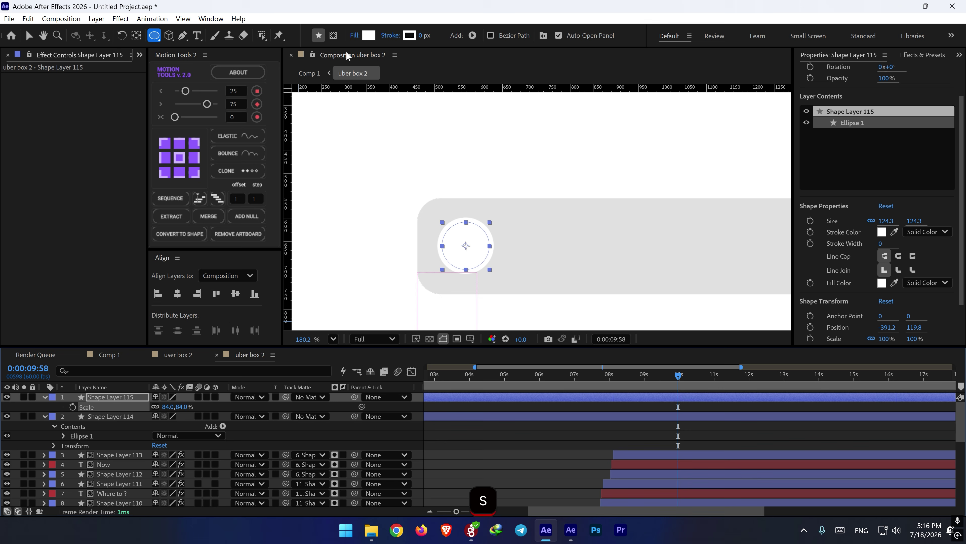
- Change the smaller circle's fill to a linear gradient
{"action": "left_click", "coordinate": [355, 35]}
{"action": "left_click", "coordinate": [464, 234]}
{"action": "left_click", "coordinate": [496, 296]}
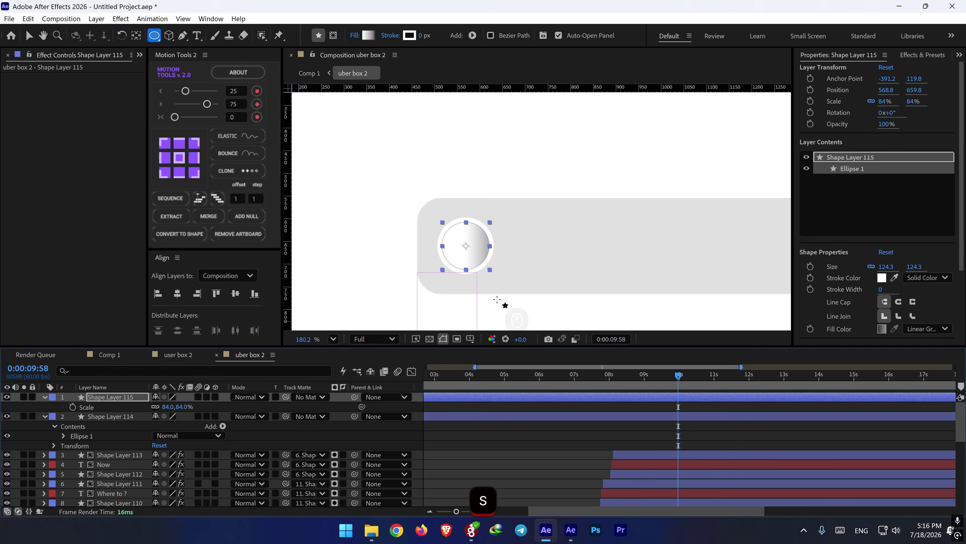
- Angle the smaller circle's linear gradient diagonally, running from its upper left to its lower right
{"action": "key", "text": "v"}
{"action": "left_click_drag", "start_coordinate": [445, 228], "coordinate": [434, 212]}
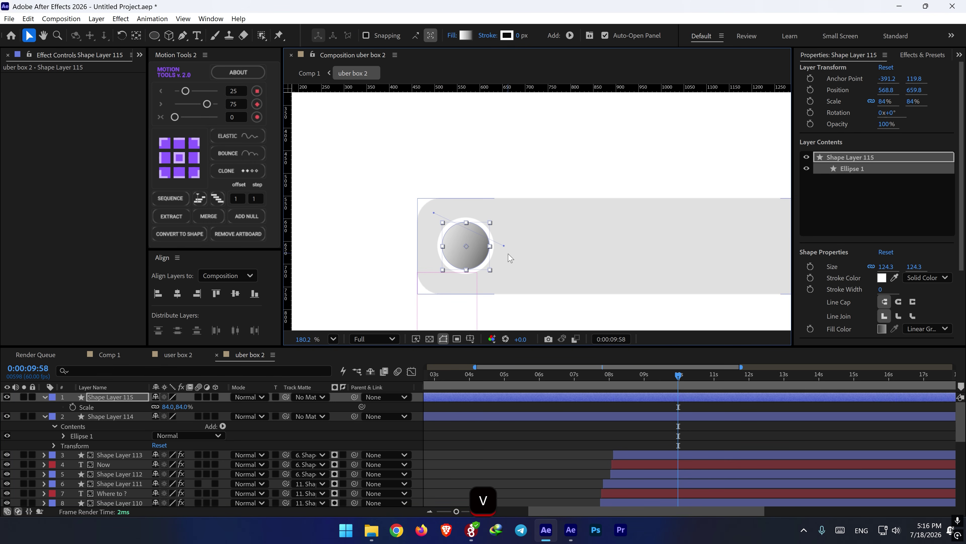
{"action": "left_click_drag", "start_coordinate": [502, 248], "coordinate": [487, 268]}
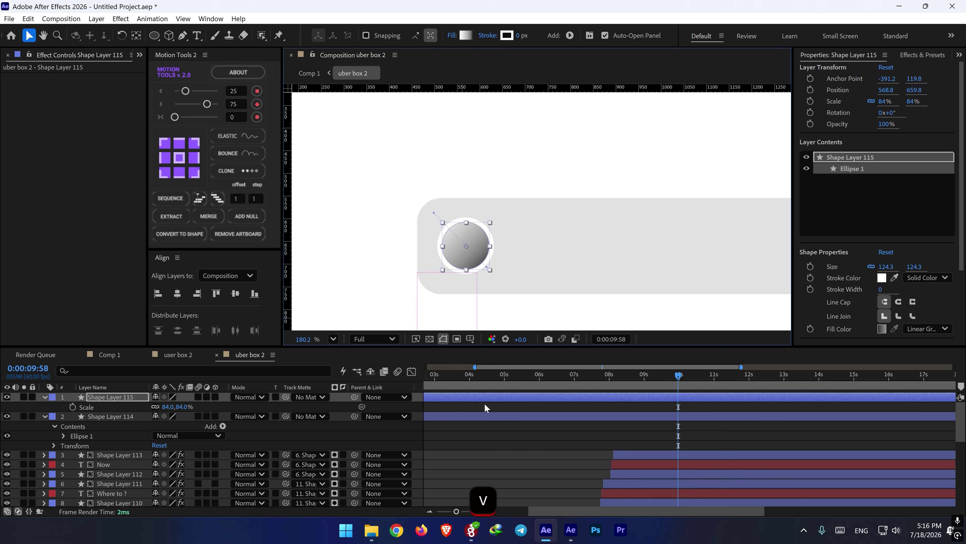
- Convert the ellipse path of the white circle on Shape Layer 114 to a Bezier path
{"action": "left_click", "coordinate": [78, 426]}
{"action": "left_click", "coordinate": [63, 436]}
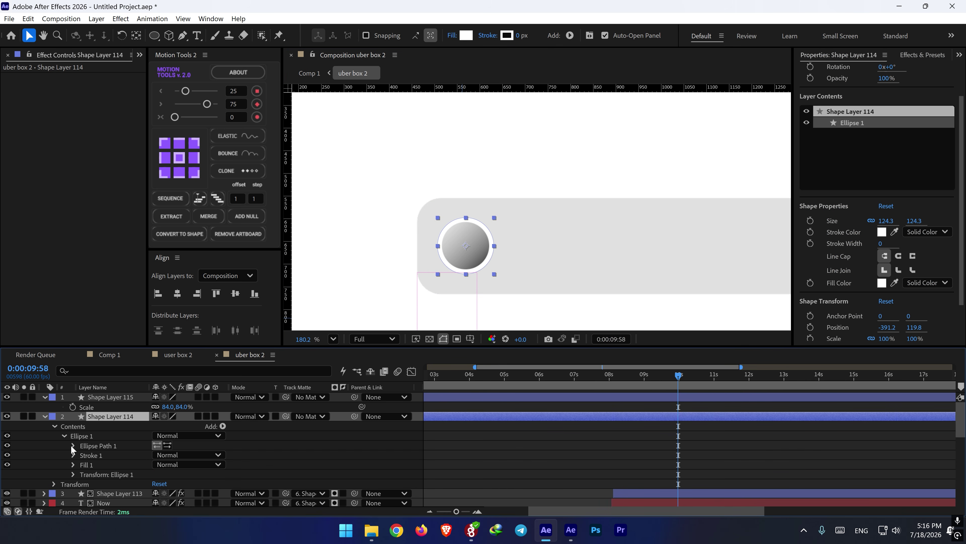
{"action": "left_click", "coordinate": [73, 445]}
{"action": "right_click", "coordinate": [103, 446]}
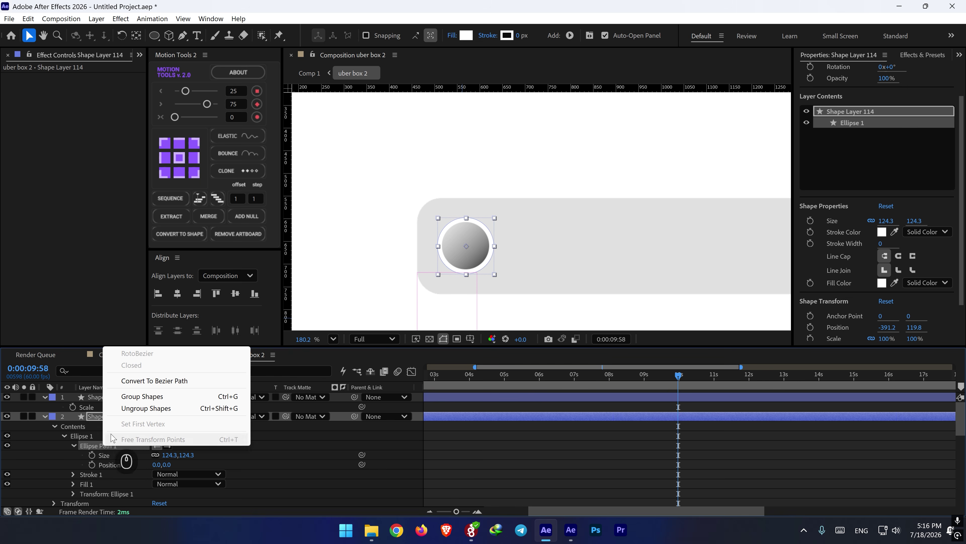
{"action": "left_click", "coordinate": [133, 381]}
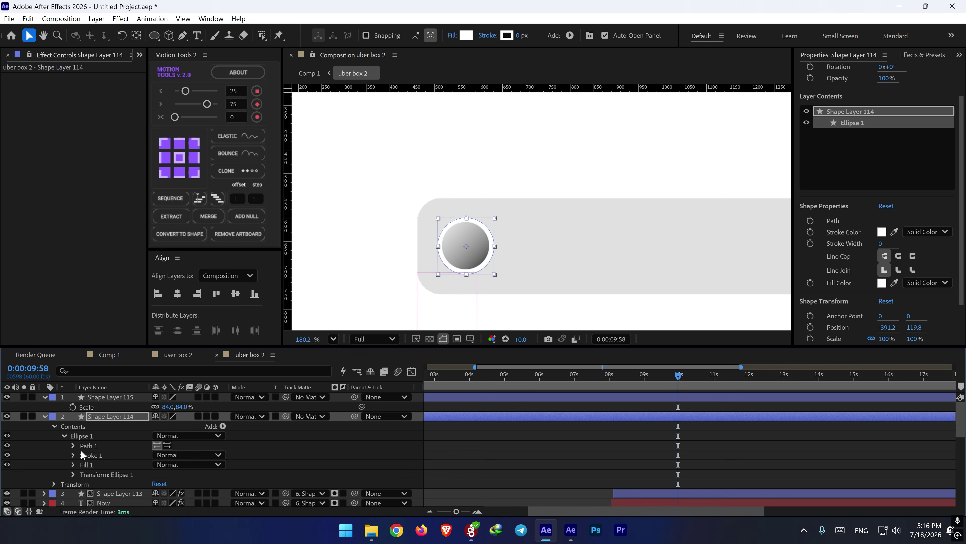
- Add a path point on each side of the white circle's bottom vertex and pull that vertex down into a pin tail
{"action": "left_click", "coordinate": [75, 445]}
{"action": "left_click", "coordinate": [103, 456]}
{"action": "scroll", "coordinate": [457, 276], "scroll_direction": "up", "scroll_amount": 6}
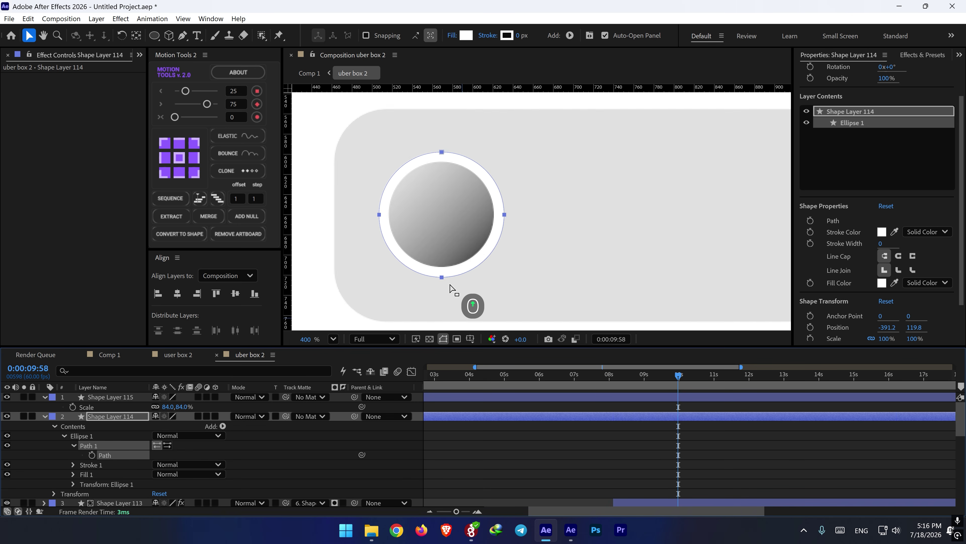
{"action": "key", "text": "g"}
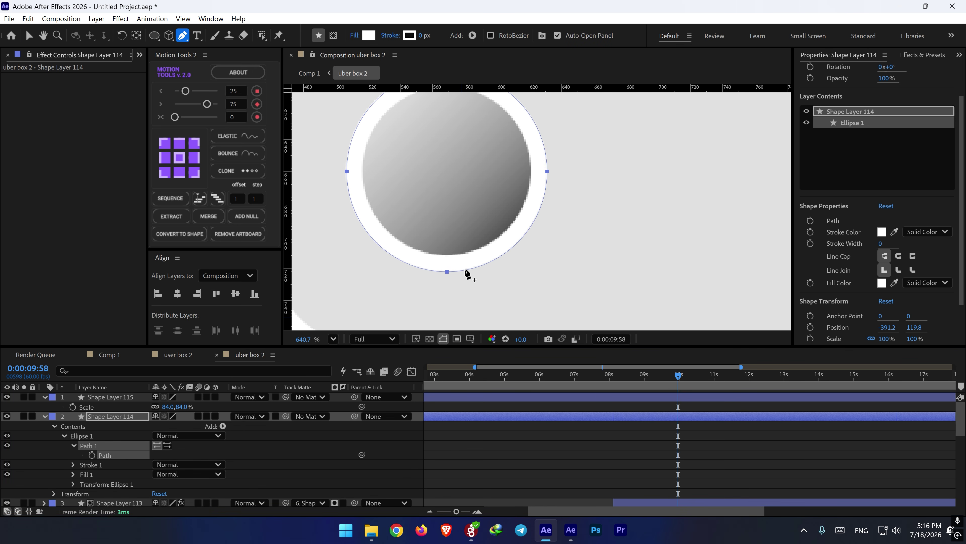
{"action": "left_click", "coordinate": [476, 267]}
{"action": "left_click", "coordinate": [414, 266]}
{"action": "left_click_drag", "start_coordinate": [447, 272], "coordinate": [445, 315]}
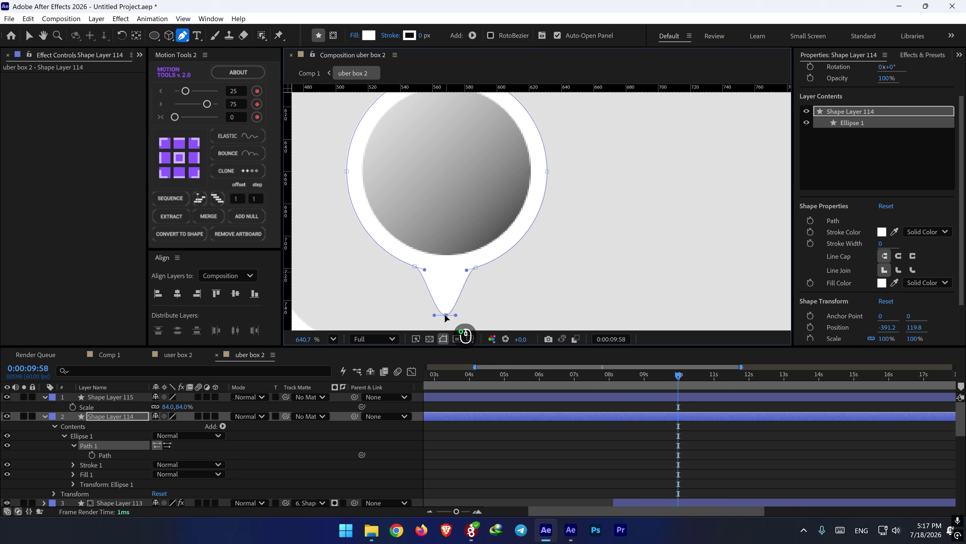
{"action": "scroll", "coordinate": [457, 242], "scroll_direction": "down", "scroll_amount": 3}
{"action": "left_click", "coordinate": [520, 431]}
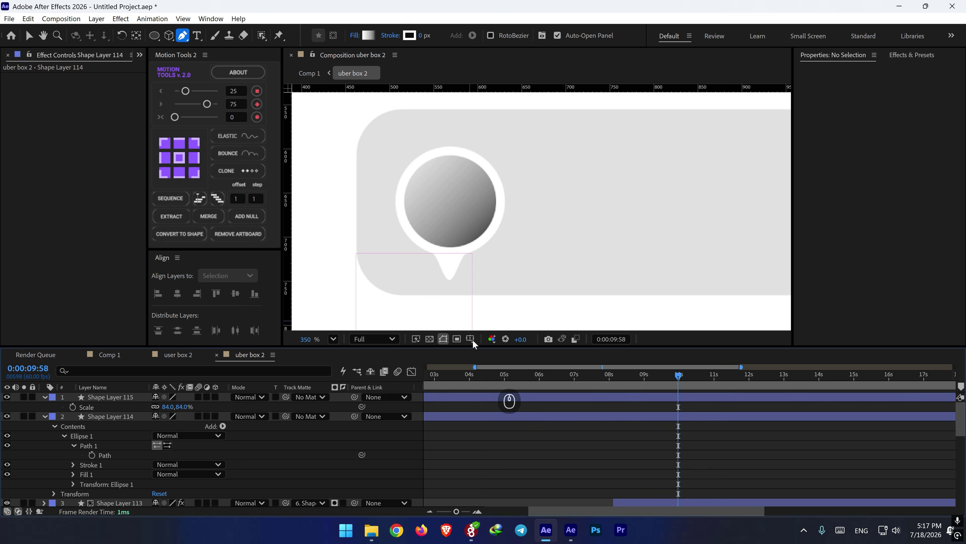
- Draw a circle about 51 px wide in the upper half of the gradient circle, inside Shape Layer 115
{"action": "key", "text": "v"}
{"action": "left_click", "coordinate": [155, 35]}
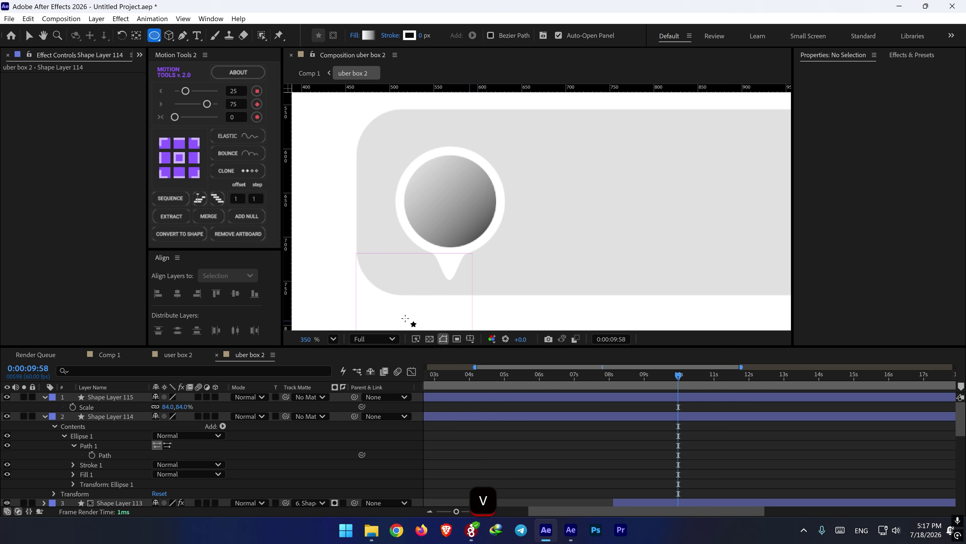
{"action": "scroll", "coordinate": [405, 318], "scroll_direction": "up", "scroll_amount": 2}
{"action": "left_click_drag", "start_coordinate": [442, 199], "coordinate": [440, 285]}
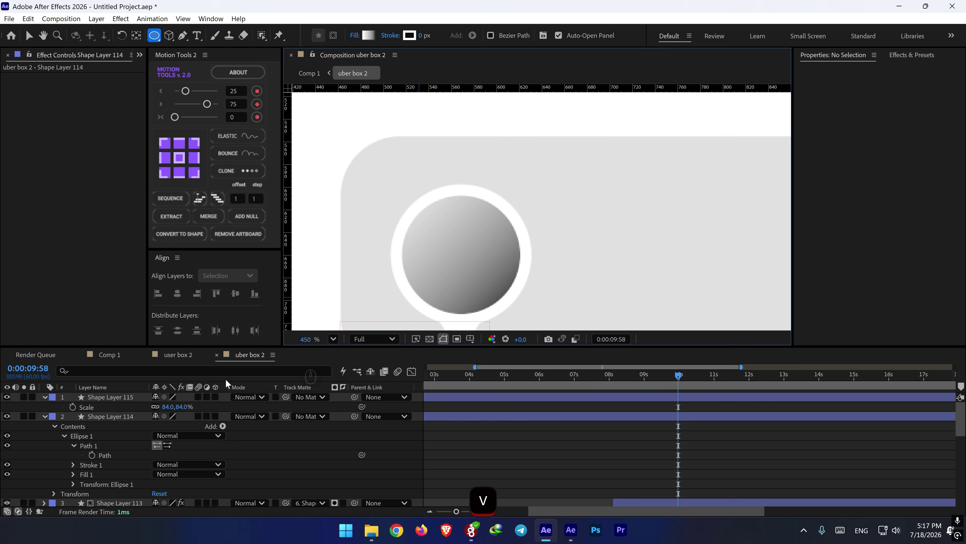
{"action": "left_click", "coordinate": [108, 398]}
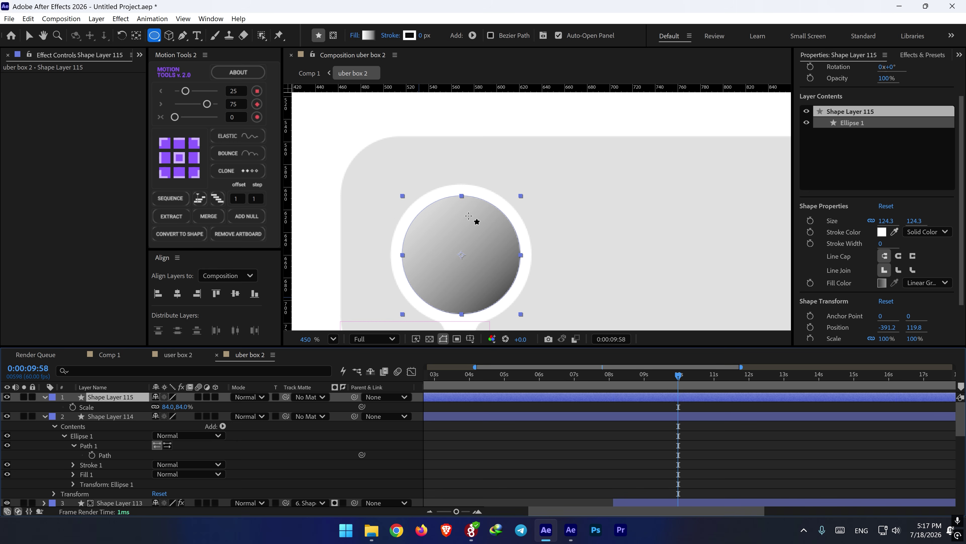
{"action": "mouse_move", "coordinate": [471, 208]}
{"action": "left_mouse_down"}
{"action": "mouse_move", "coordinate": [442, 247]}
{"action": "mouse_move", "coordinate": [450, 257]}
{"action": "left_mouse_up"}
{"action": "key", "text": "space"}
{"action": "key", "text": "space"}
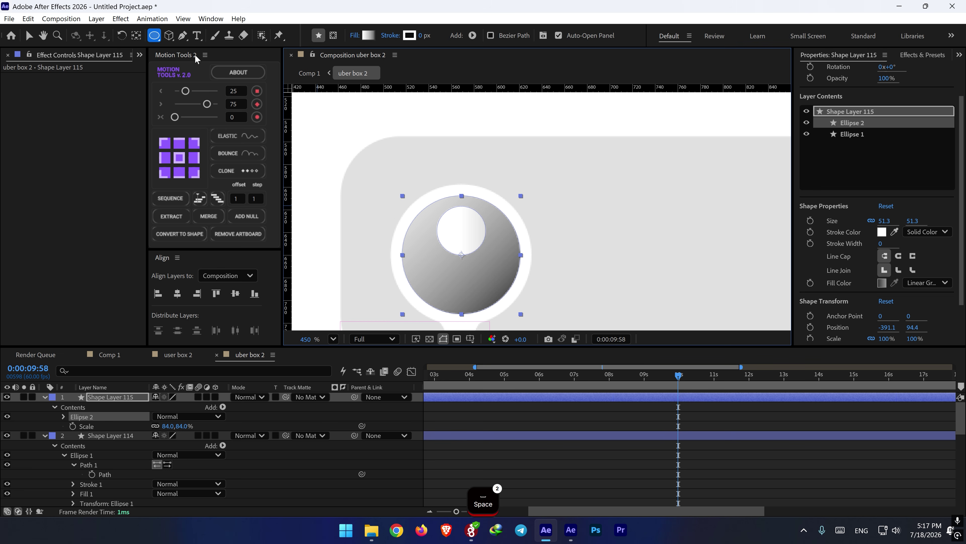
- Draw a vertical line beneath the small circle and give it an 8 px white stroke with round caps and joins
{"action": "left_click", "coordinate": [182, 36]}
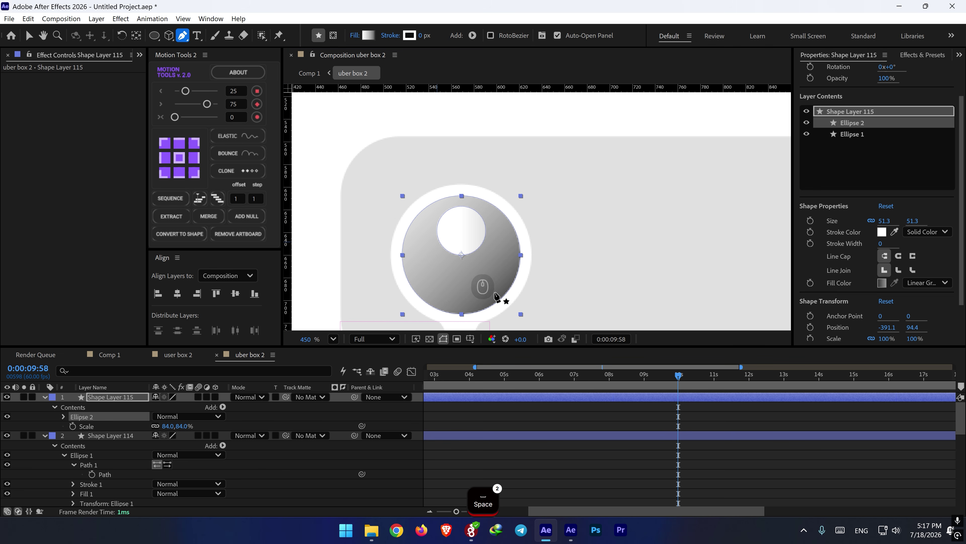
{"action": "left_click", "coordinate": [461, 260]}
{"action": "left_click", "coordinate": [461, 303], "text": "shift"}
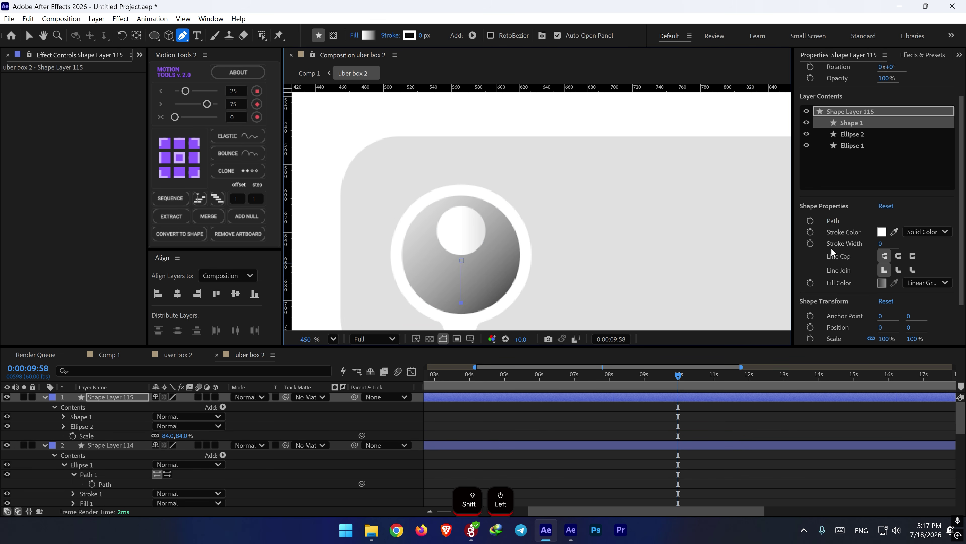
{"action": "mouse_move", "coordinate": [881, 244]}
{"action": "left_mouse_down"}
{"action": "mouse_move", "coordinate": [897, 258]}
{"action": "mouse_move", "coordinate": [881, 243]}
{"action": "left_mouse_up"}
{"action": "left_click", "coordinate": [899, 271]}
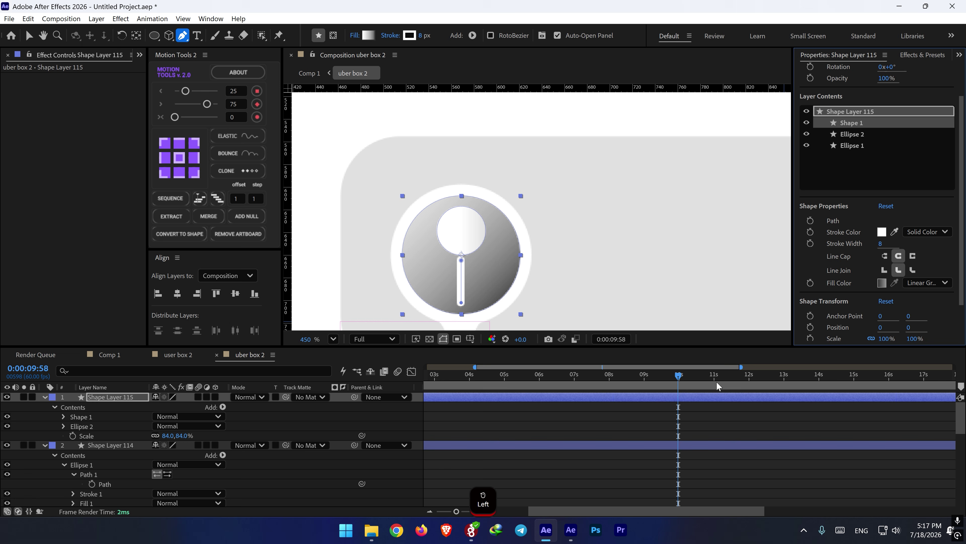
{"action": "left_click", "coordinate": [660, 414]}
- Collapse the two pin layers and parent Shape Layer 115 to Shape Layer 114
{"action": "key", "text": "shift+slash"}
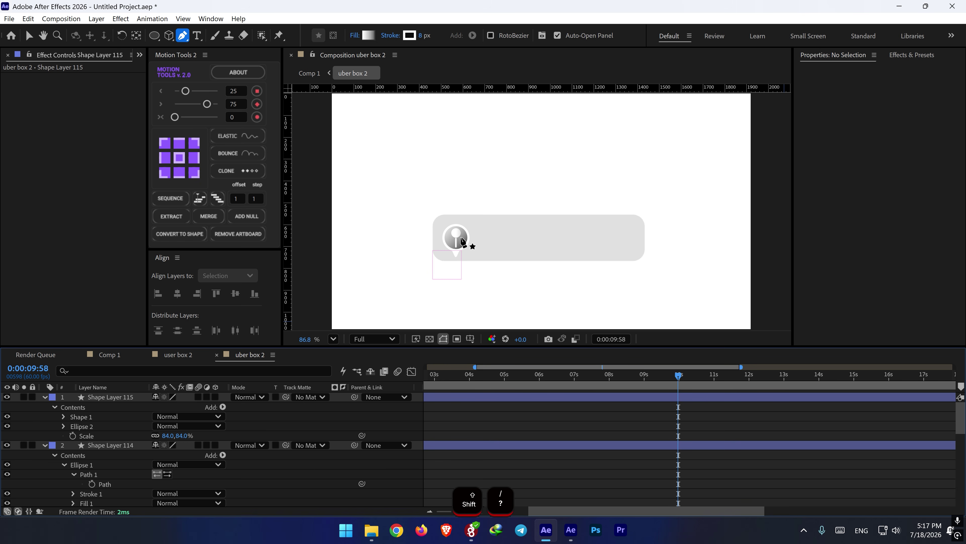
{"action": "key", "text": "v"}
{"action": "left_click", "coordinate": [44, 398]}
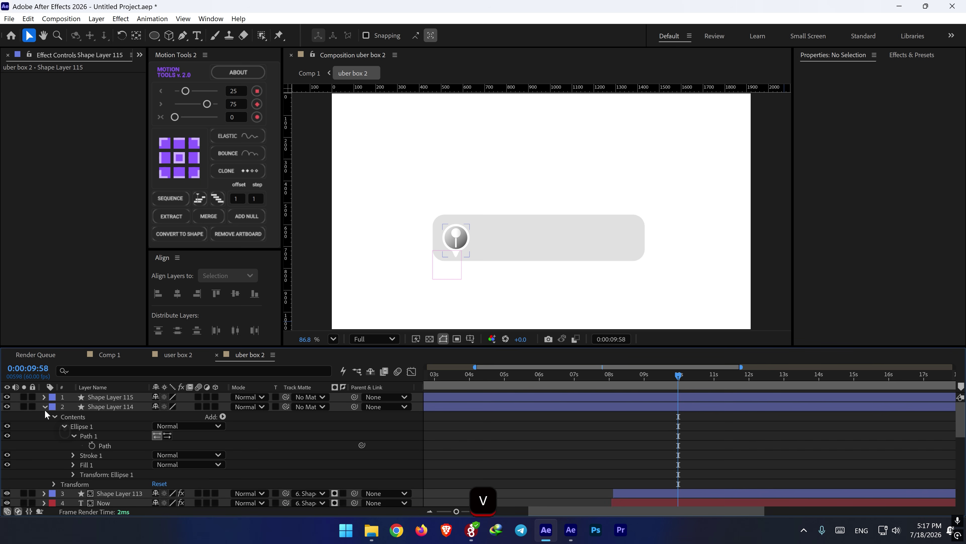
{"action": "left_click", "coordinate": [42, 406]}
{"action": "left_click", "coordinate": [144, 399]}
{"action": "left_click_drag", "start_coordinate": [355, 397], "coordinate": [107, 405]}
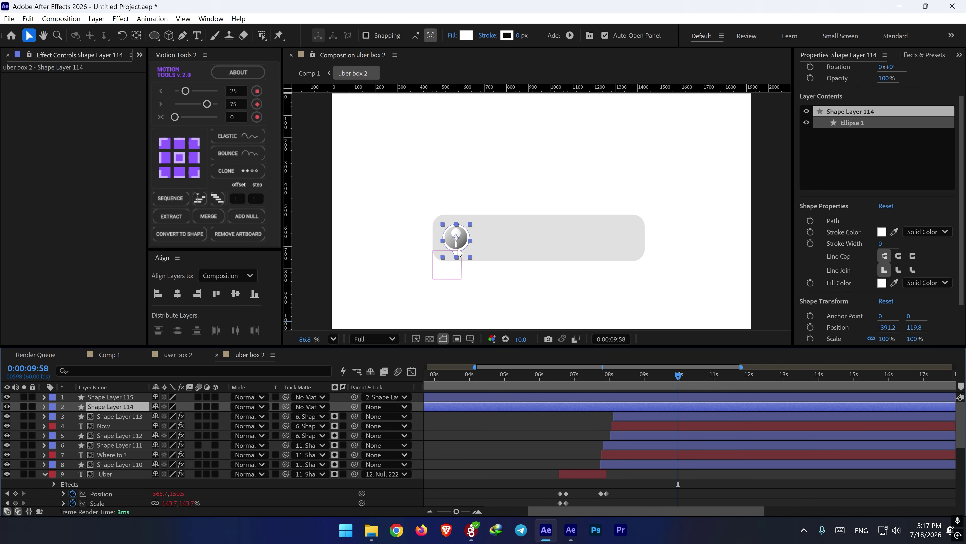
- Nudge the pin up slightly inside the grey bar and set Shape Layer 114's anchor point to its bottom centre
{"action": "left_click_drag", "start_coordinate": [458, 248], "coordinate": [457, 244]}
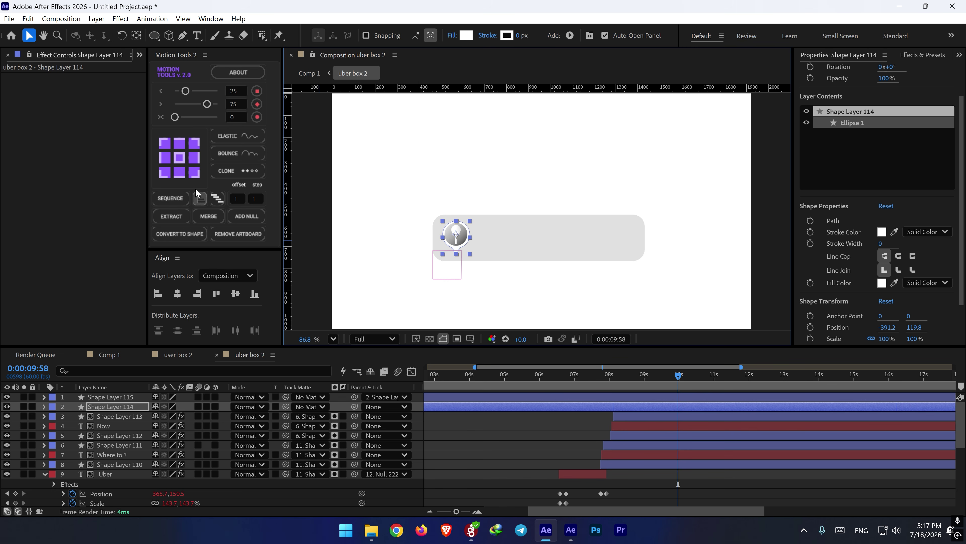
{"action": "left_click", "coordinate": [179, 173]}
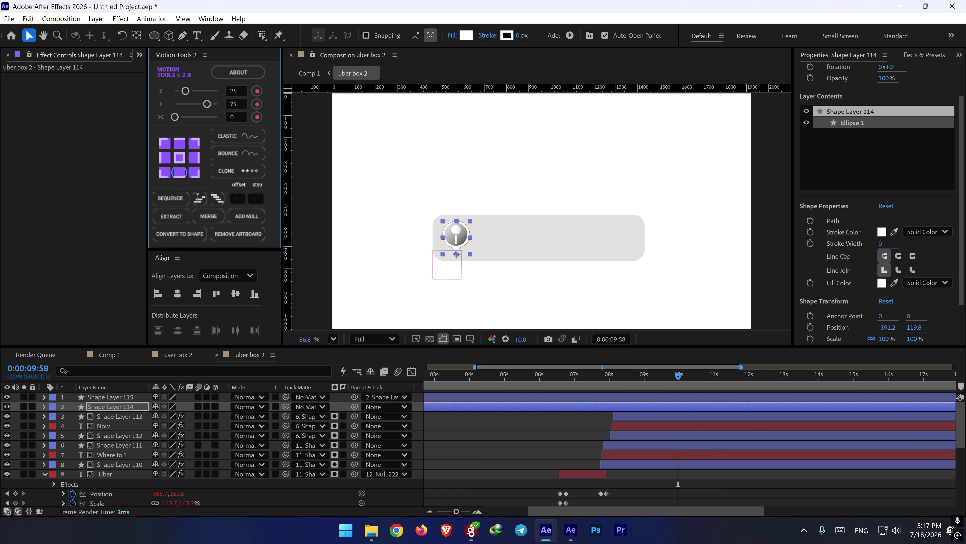
{"action": "key", "text": "alt+Tab"}
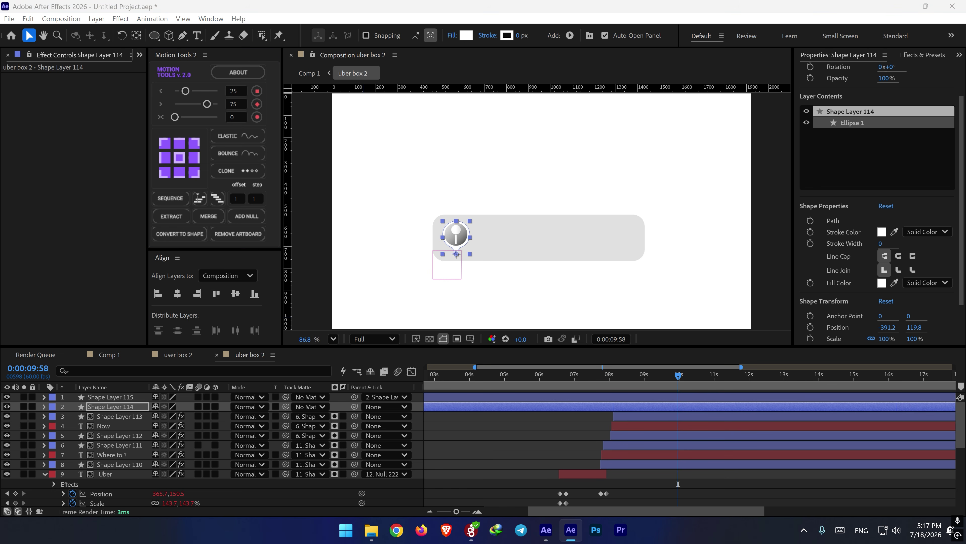
{"action": "key", "text": "ctrl+c"}
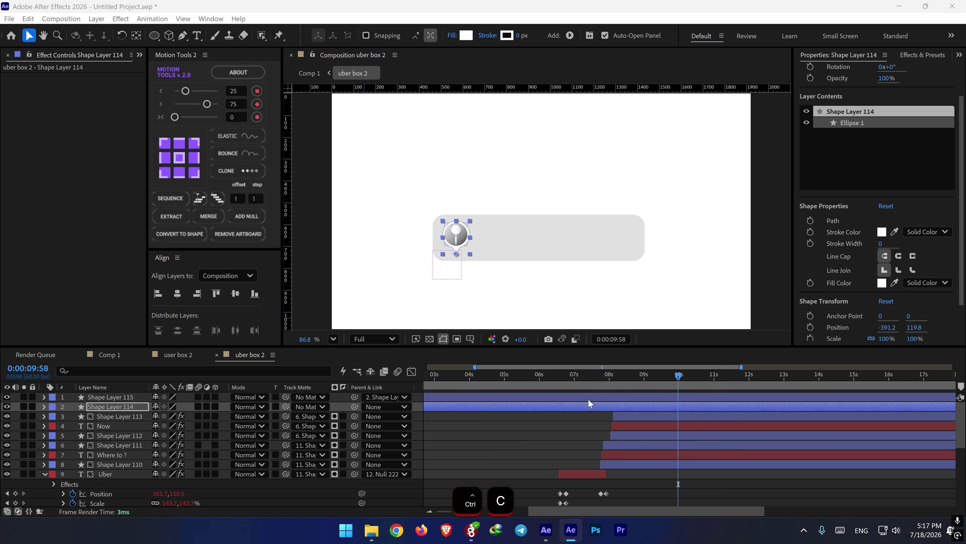
- Preview the bar's transition, reveal Shape Layer 113's keyframes and go to its exit keyframe at 0:00:09:10
{"action": "mouse_move", "coordinate": [647, 378]}
{"action": "left_mouse_down"}
{"action": "mouse_move", "coordinate": [637, 378]}
{"action": "mouse_move", "coordinate": [657, 377]}
{"action": "left_mouse_up"}
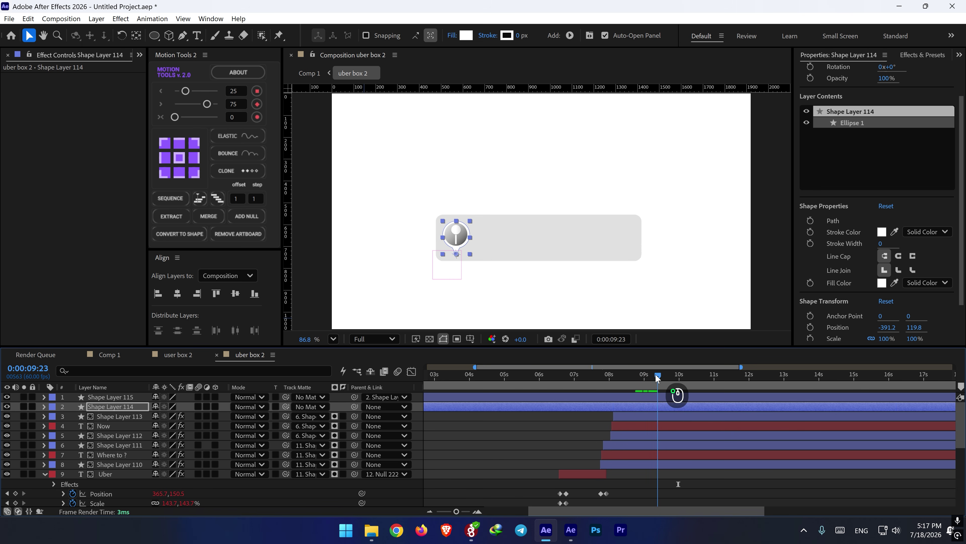
{"action": "key", "text": "space"}
{"action": "key", "text": "space"}
{"action": "left_click", "coordinate": [661, 417]}
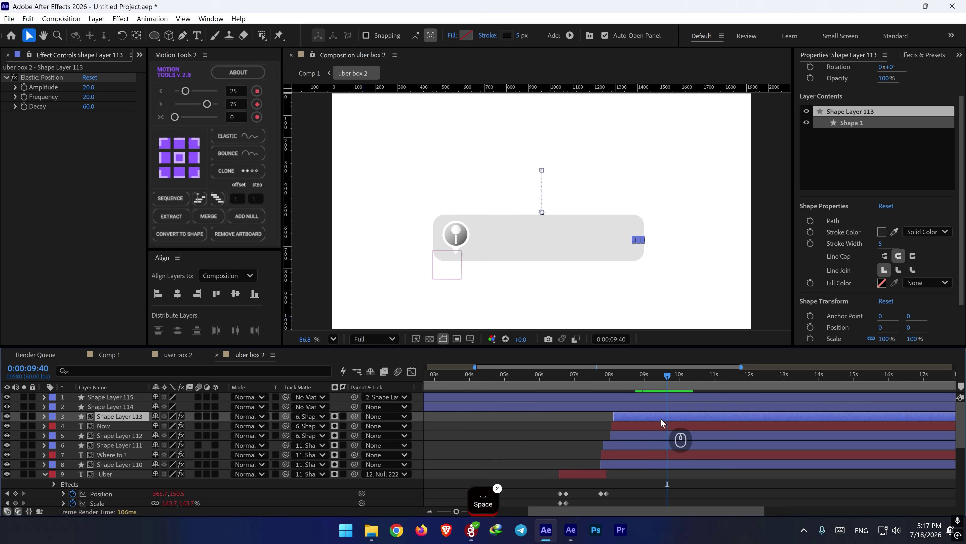
{"action": "key", "text": "u"}
{"action": "key", "text": "shift+Left"}
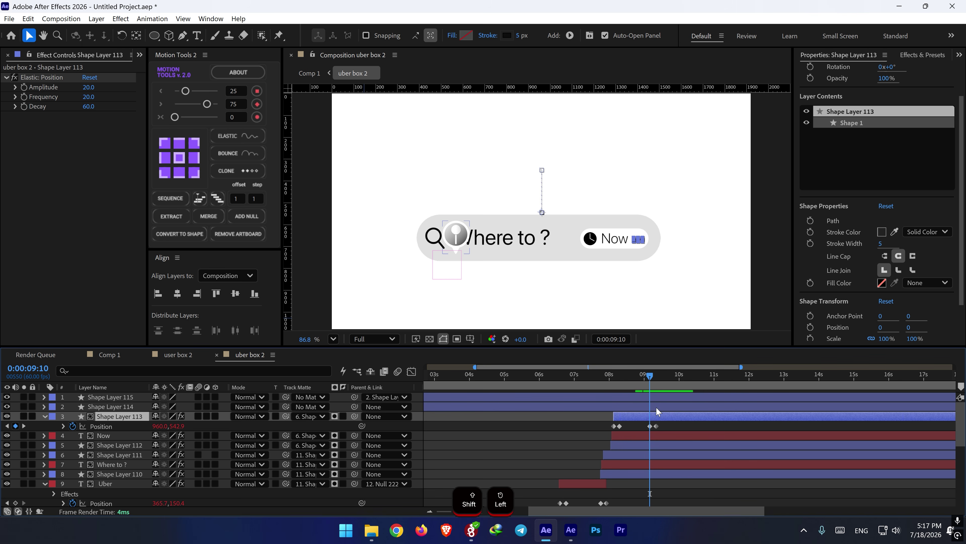
- Animate Shape Layer 114's rotation from -74° at 0:00:09:10 to 0° at 0:00:09:20
{"action": "left_click", "coordinate": [656, 407]}
{"action": "left_click", "coordinate": [655, 395], "text": "shift"}
{"action": "left_click", "coordinate": [646, 406]}
{"action": "key", "text": "r"}
{"action": "left_click", "coordinate": [73, 416]}
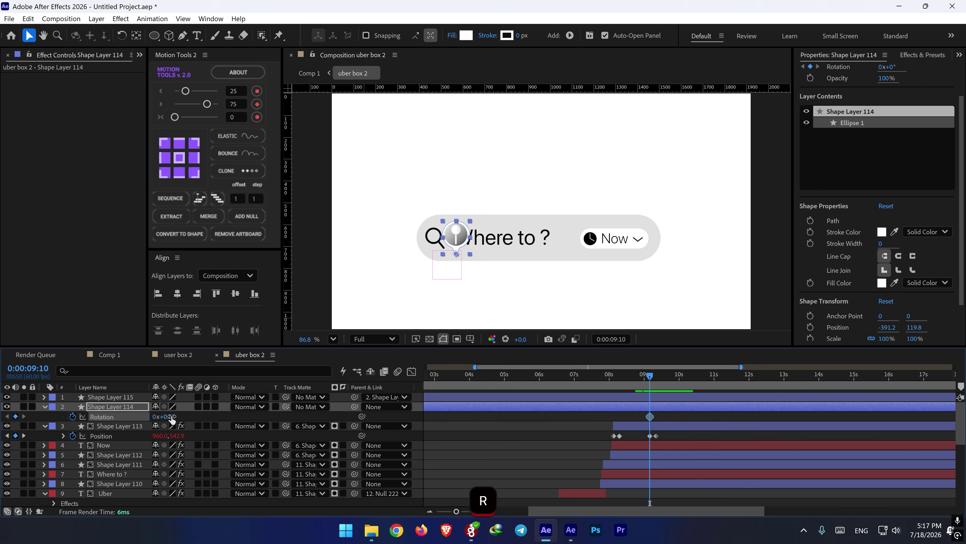
{"action": "left_click_drag", "start_coordinate": [655, 418], "coordinate": [661, 418]}
{"action": "left_click_drag", "start_coordinate": [173, 417], "coordinate": [129, 416]}
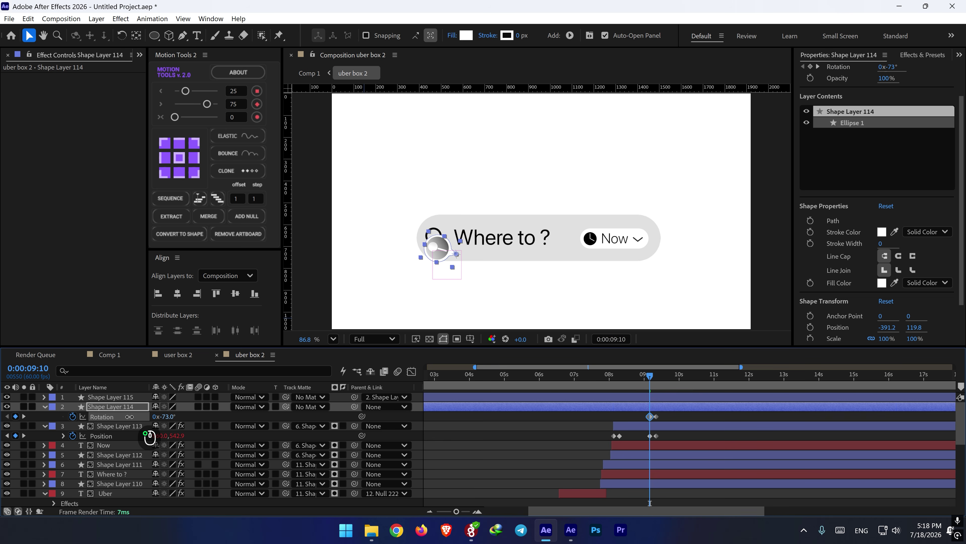
- Animate Shape Layer 114's position from 568.8, 864.0 at 0:00:09:10 to 568.8, 734.0 at 0:00:09:20
{"action": "key", "text": "shift+p"}
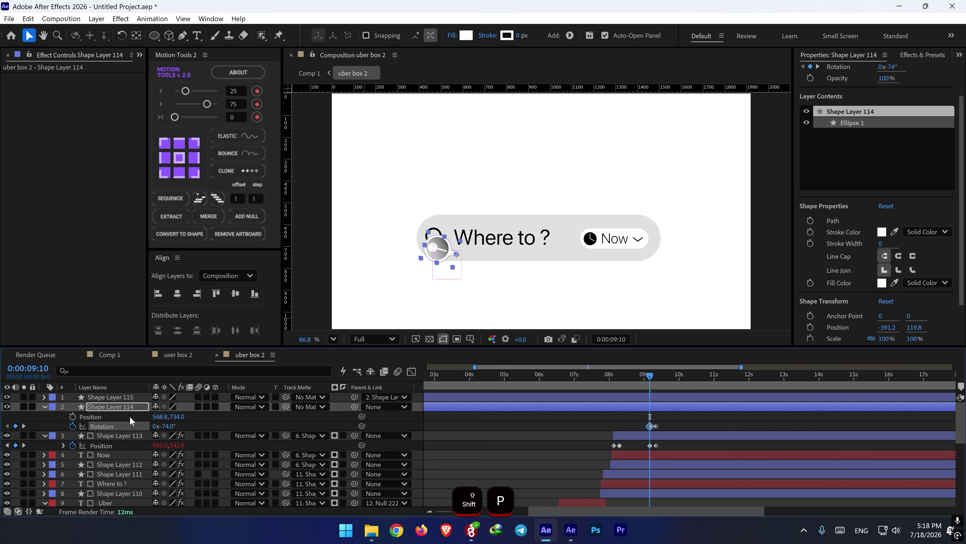
{"action": "left_click", "coordinate": [72, 417]}
{"action": "left_click", "coordinate": [24, 426]}
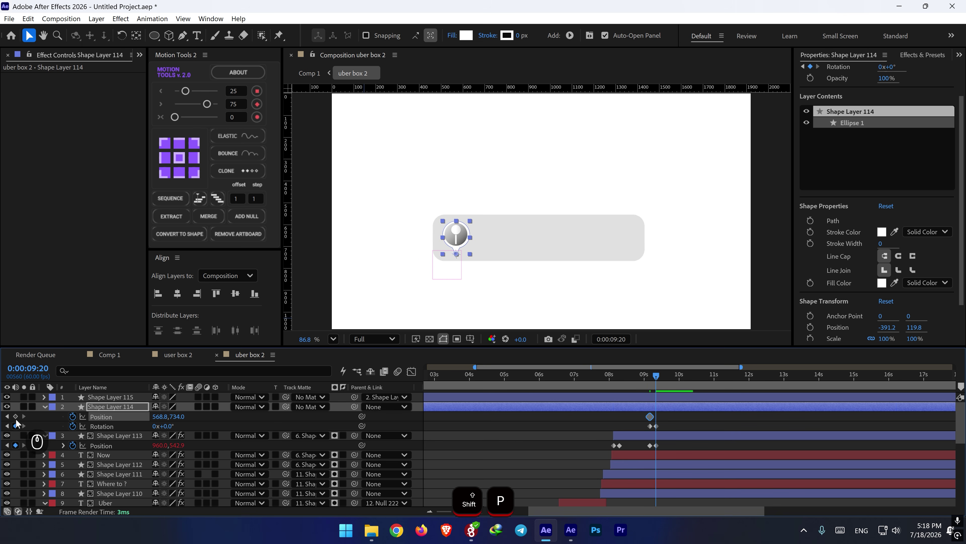
{"action": "left_click", "coordinate": [7, 417]}
{"action": "left_click_drag", "start_coordinate": [177, 416], "coordinate": [248, 420]}
- Set layer 11 as the track matte for Shape Layers 114 and 115 and preview the pin's entrance
{"action": "left_click", "coordinate": [135, 397], "text": "ctrl"}
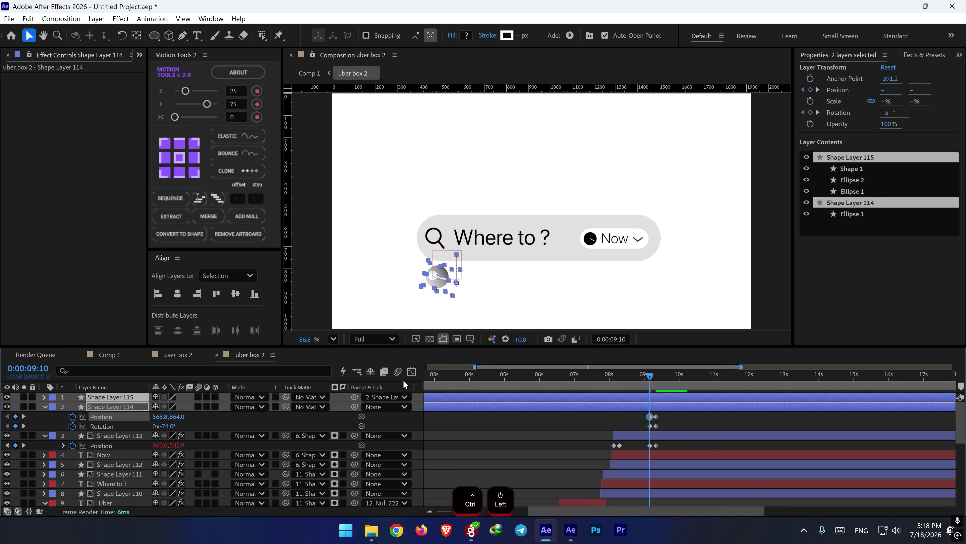
{"action": "left_click_drag", "start_coordinate": [285, 407], "coordinate": [108, 415]}
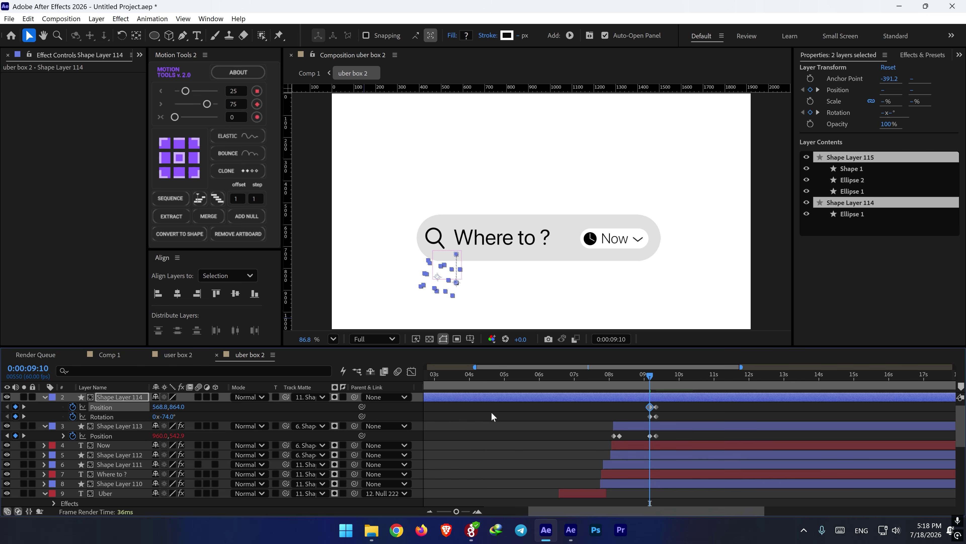
{"action": "key", "text": "space"}
{"action": "key", "text": "space"}
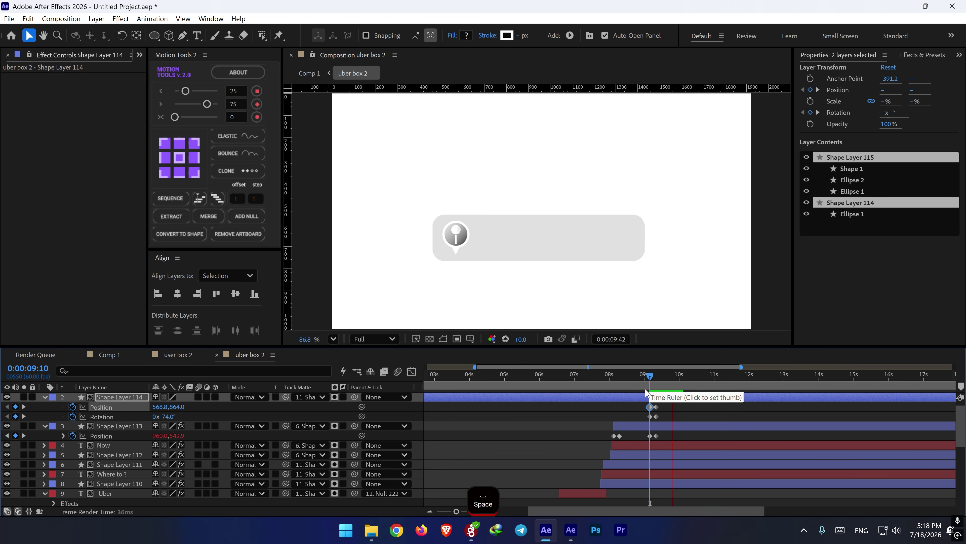
- Apply the Elastic effect to Shape Layer 114's position and rotation keyframes and preview the entrance
{"action": "scroll", "coordinate": [656, 402], "scroll_direction": "up", "scroll_amount": 1}
{"action": "left_click_drag", "start_coordinate": [663, 413], "coordinate": [646, 429]}
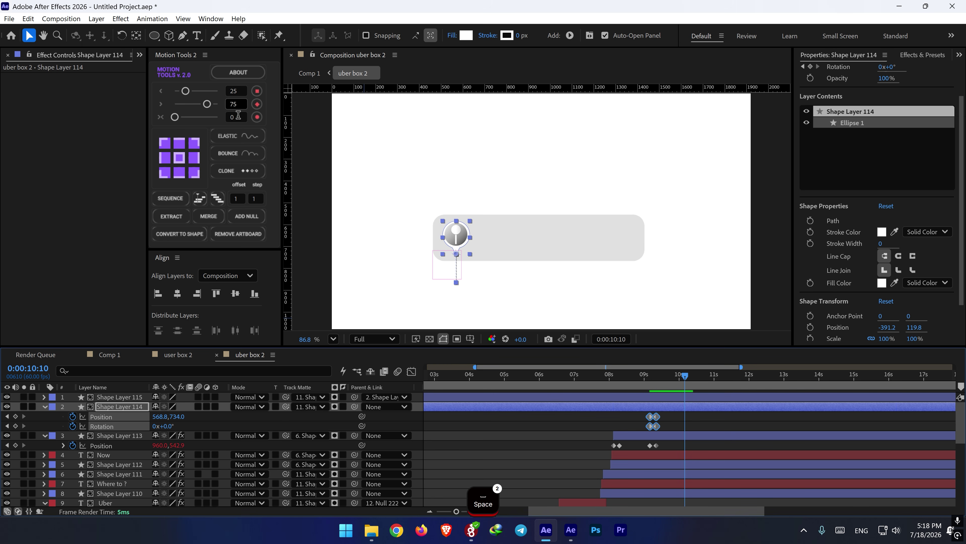
{"action": "left_click", "coordinate": [245, 140]}
{"action": "left_click", "coordinate": [640, 377]}
{"action": "key", "text": "space"}
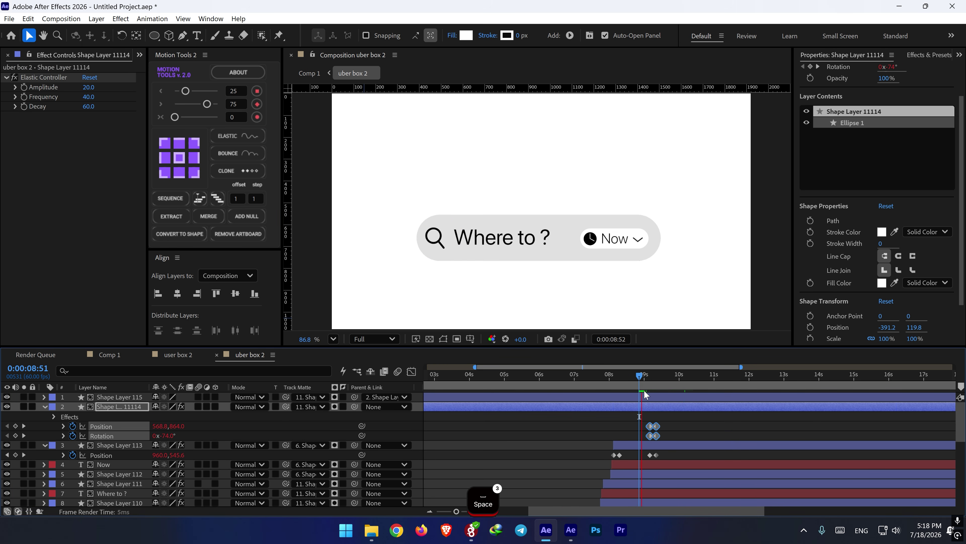
- Preview the pin's elastic entrance repeatedly from about 0:00:09:00 and move the time to 0:00:09:20
{"action": "key", "text": "space"}
{"action": "left_click", "coordinate": [643, 376]}
{"action": "key", "text": "space"}
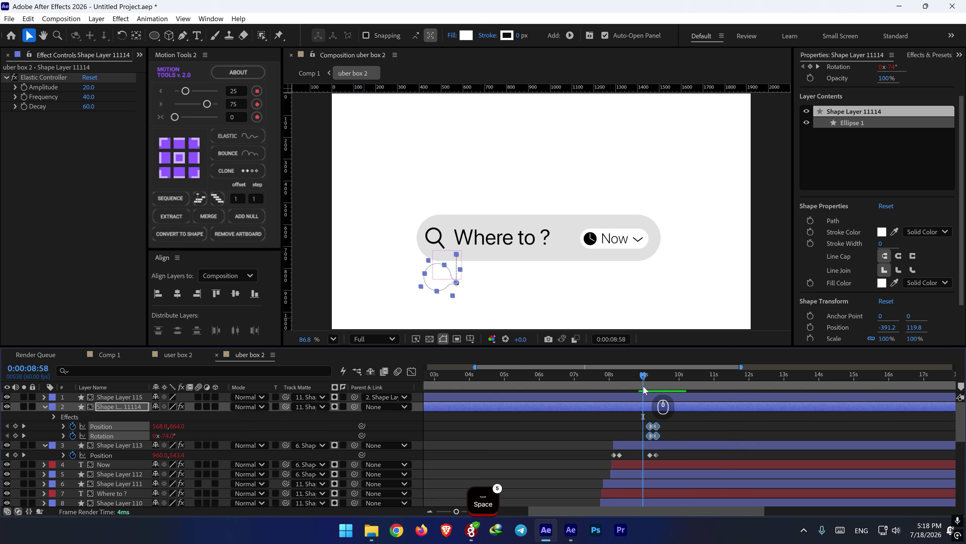
{"action": "key", "text": "space"}
{"action": "left_click", "coordinate": [645, 377]}
{"action": "key", "text": "space"}
{"action": "key", "text": "space"}
{"action": "left_click", "coordinate": [656, 380]}
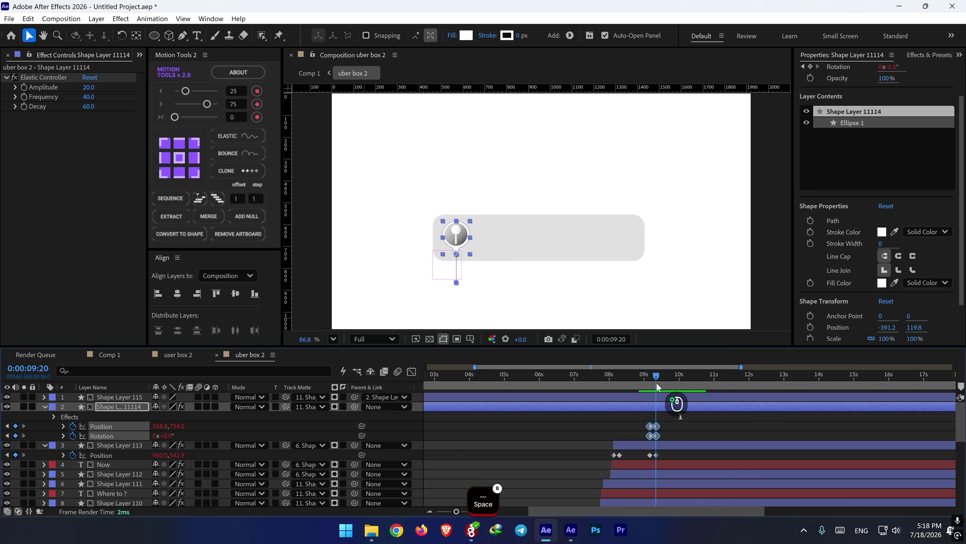
- Add the text "Blue bottle coffee" in 54 px SF Pro Display Regular inside the bar, beside the pin
{"action": "left_click", "coordinate": [670, 427]}
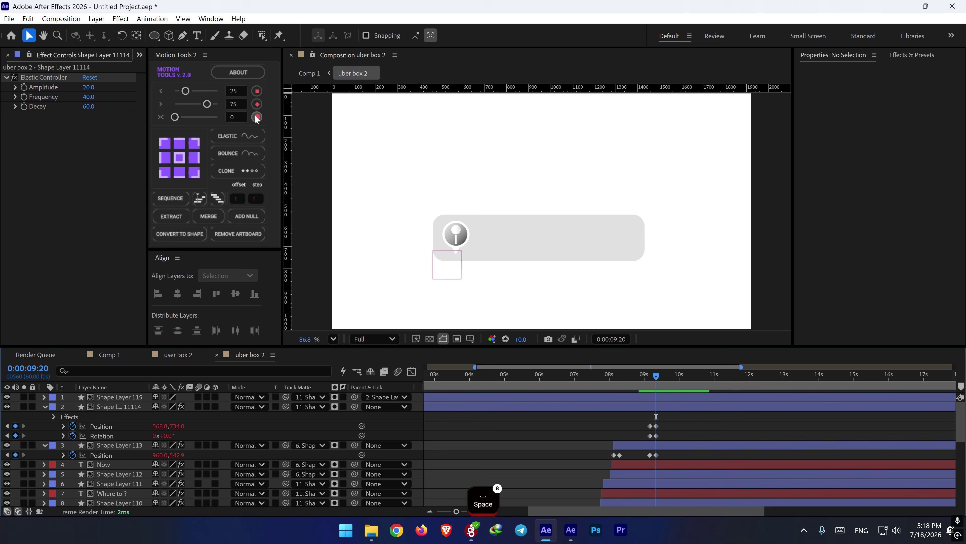
{"action": "left_click", "coordinate": [197, 35]}
{"action": "left_click", "coordinate": [484, 230]}
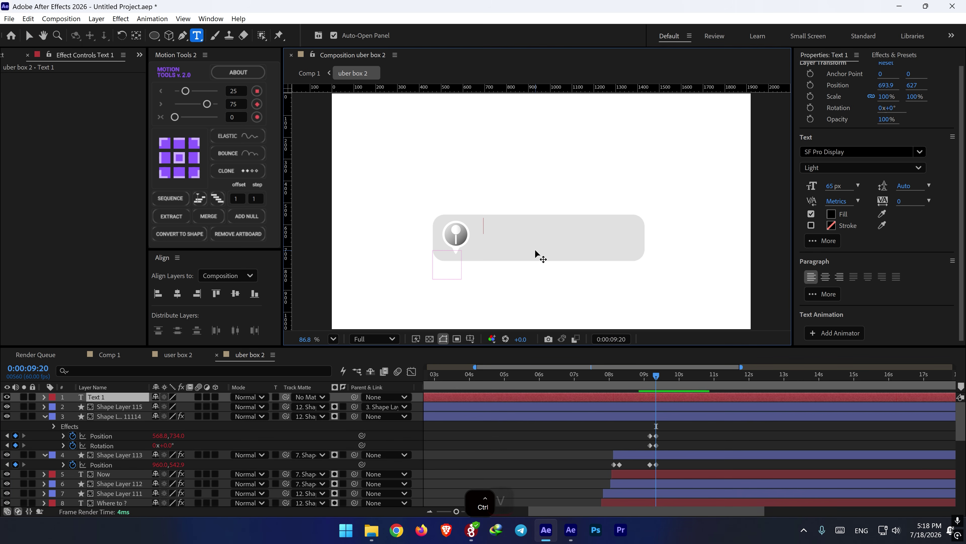
{"action": "type", "text": "Blue bottle coffee"}
{"action": "left_click_drag", "start_coordinate": [534, 264], "coordinate": [526, 270]}
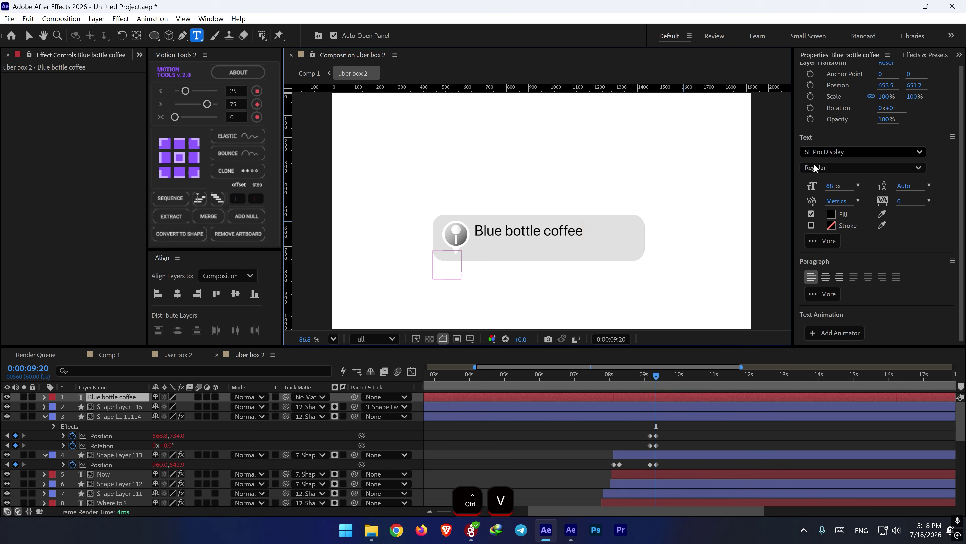
{"action": "key", "text": "ctrl+a"}
{"action": "left_click_drag", "start_coordinate": [827, 185], "coordinate": [822, 186]}
{"action": "left_click_drag", "start_coordinate": [521, 304], "coordinate": [522, 303]}
- Copy the street address from the other project, duplicate the "Blue bottle coffee" text below itself and replace the duplicate's wording with the address
{"action": "key", "text": "alt+Tab"}
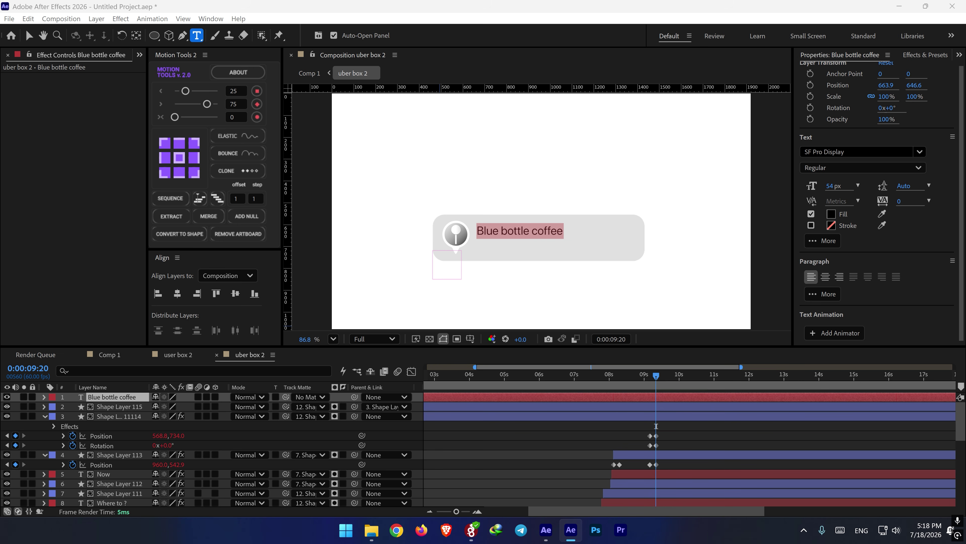
{"action": "key", "text": "ctrl+c"}
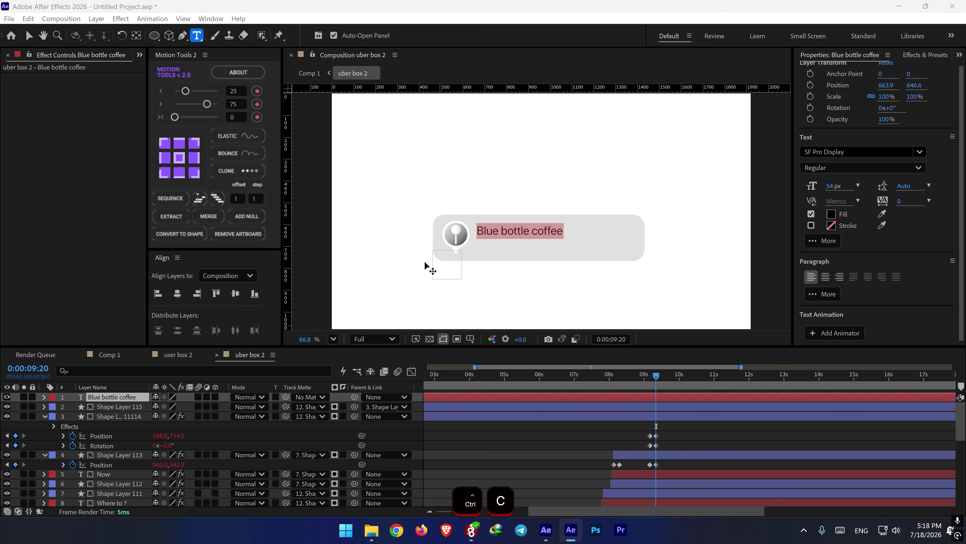
{"action": "left_click", "coordinate": [548, 437]}
{"action": "key", "text": "v"}
{"action": "left_click", "coordinate": [533, 234]}
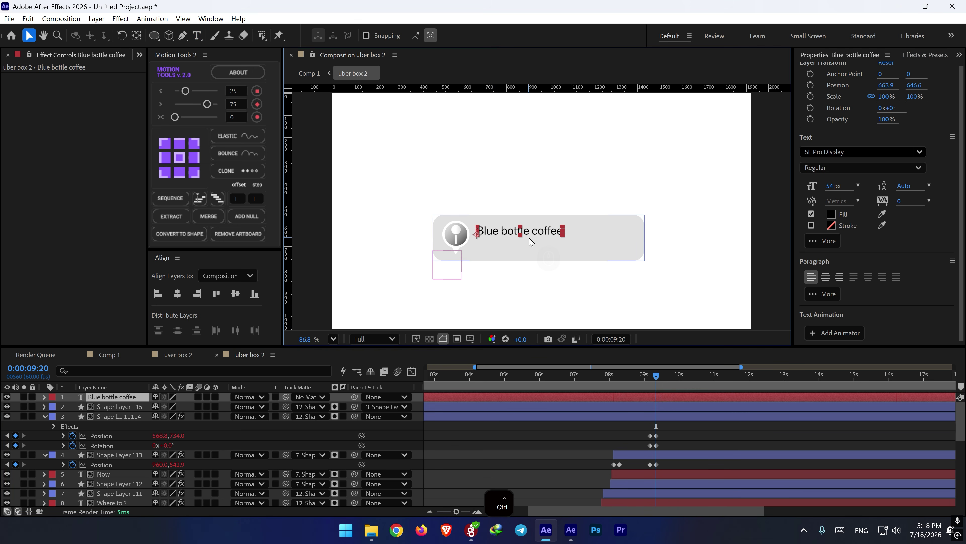
{"action": "key", "text": "ctrl+d"}
{"action": "left_click_drag", "start_coordinate": [532, 232], "coordinate": [531, 245]}
{"action": "double_click", "coordinate": [531, 246]}
{"action": "key", "text": "ctrl+v"}
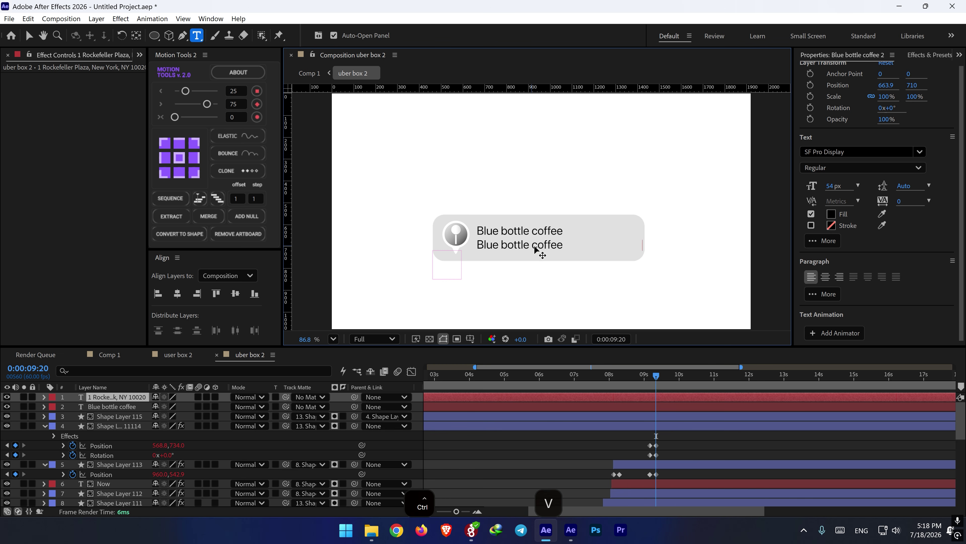
- Set the address text to 34 px with a gray fill and place it just below "Blue bottle coffee"
{"action": "left_click_drag", "start_coordinate": [583, 269], "coordinate": [584, 270]}
{"action": "key", "text": "ctrl+a"}
{"action": "left_click_drag", "start_coordinate": [833, 185], "coordinate": [822, 186]}
{"action": "left_click_drag", "start_coordinate": [562, 280], "coordinate": [558, 279]}
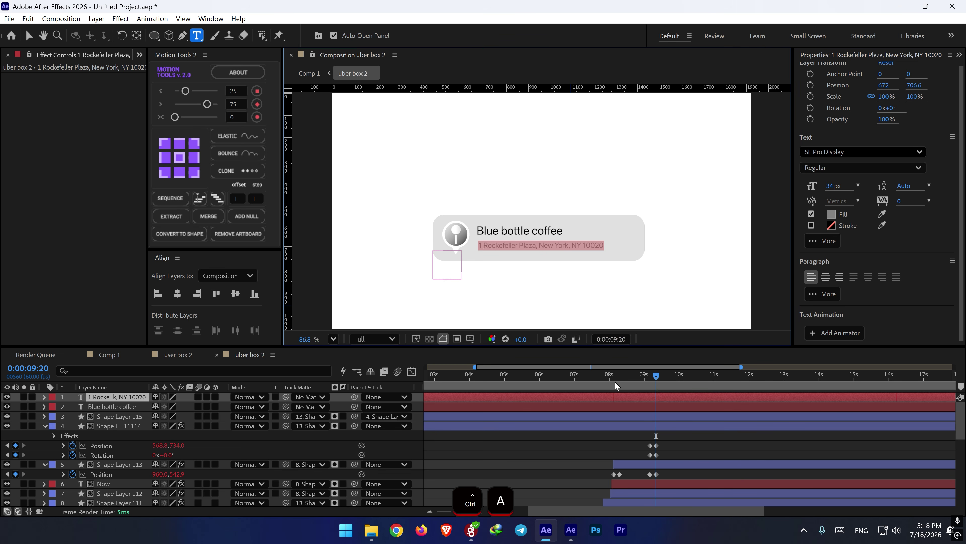
- Shift both the address and "Blue bottle coffee" layers in time so they start at about 0:00:08:45
{"action": "left_click_drag", "start_coordinate": [640, 429], "coordinate": [641, 425]}
{"action": "left_click", "coordinate": [641, 398]}
{"action": "left_click", "coordinate": [641, 397], "text": "ctrl"}
{"action": "left_click", "coordinate": [642, 404], "text": "ctrl"}
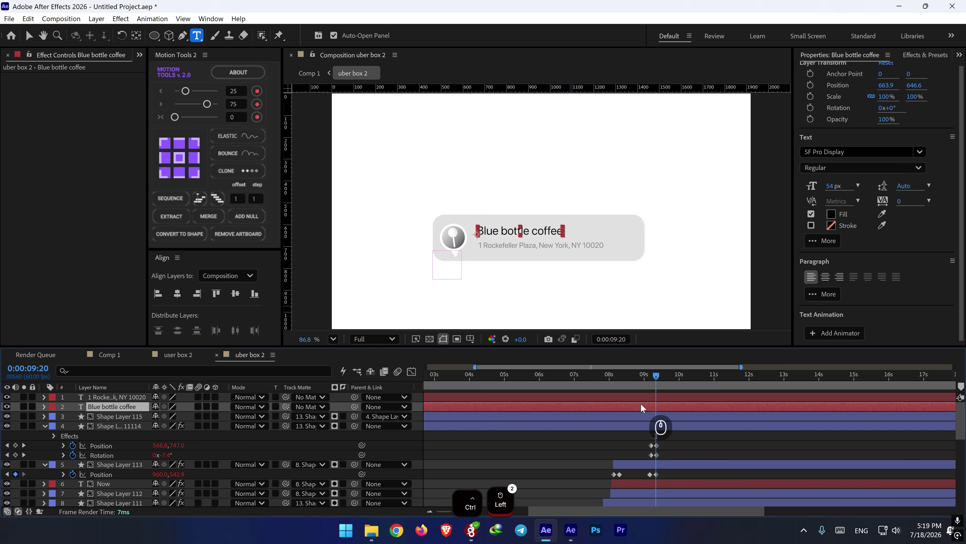
{"action": "left_click", "coordinate": [641, 399], "text": "ctrl"}
{"action": "left_click_drag", "start_coordinate": [584, 404], "coordinate": [718, 400]}
{"action": "left_click", "coordinate": [564, 402], "text": "ctrl"}
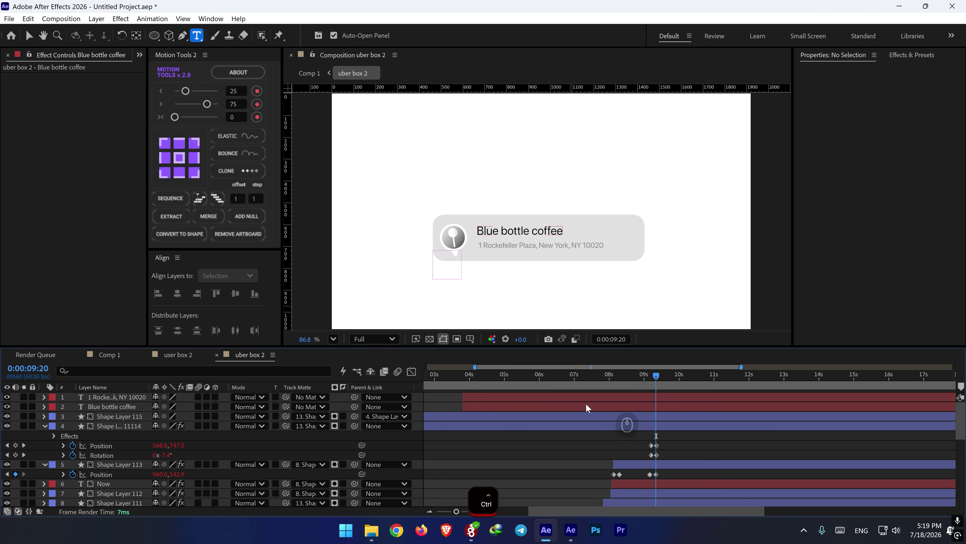
{"action": "left_click", "coordinate": [577, 398], "text": "ctrl"}
{"action": "left_click", "coordinate": [568, 405], "text": "ctrl"}
{"action": "left_click_drag", "start_coordinate": [524, 404], "coordinate": [696, 404]}
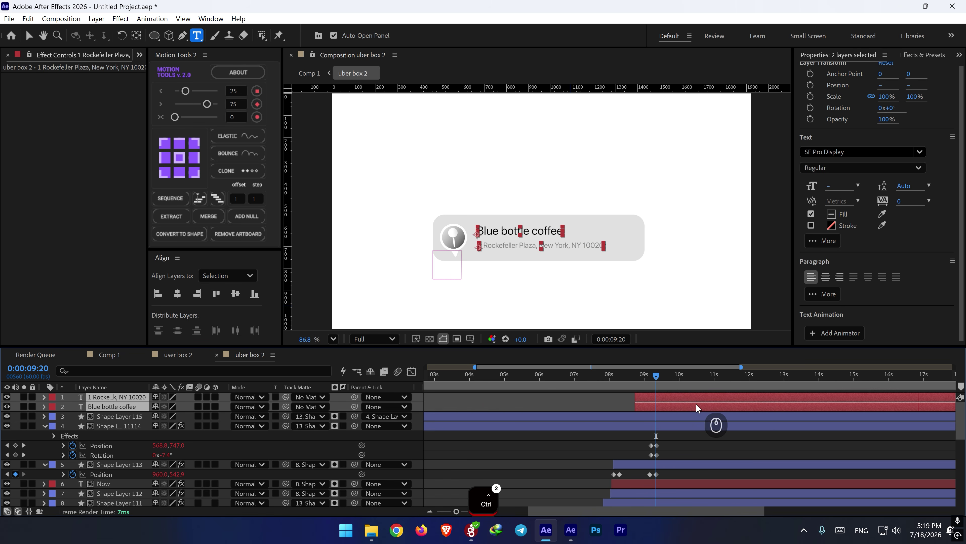
{"action": "left_click", "coordinate": [671, 436]}
{"action": "scroll", "coordinate": [609, 446], "scroll_direction": "up", "scroll_amount": 5, "text": "alt"}
- Duplicate the two text layers and start the copies, kept hidden, at about 0:00:09:45
{"action": "left_click", "coordinate": [544, 400]}
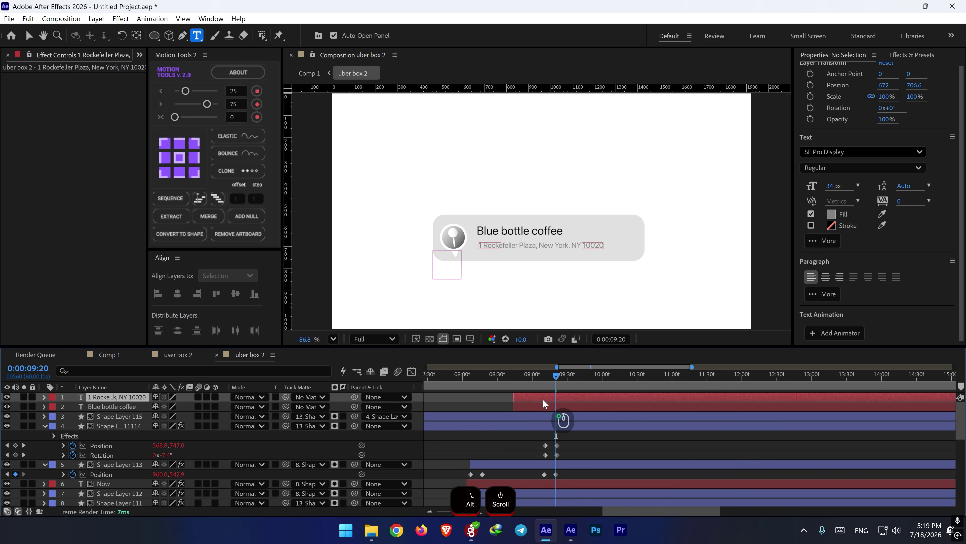
{"action": "left_click", "coordinate": [544, 405], "text": "ctrl"}
{"action": "key", "text": "ctrl+d"}
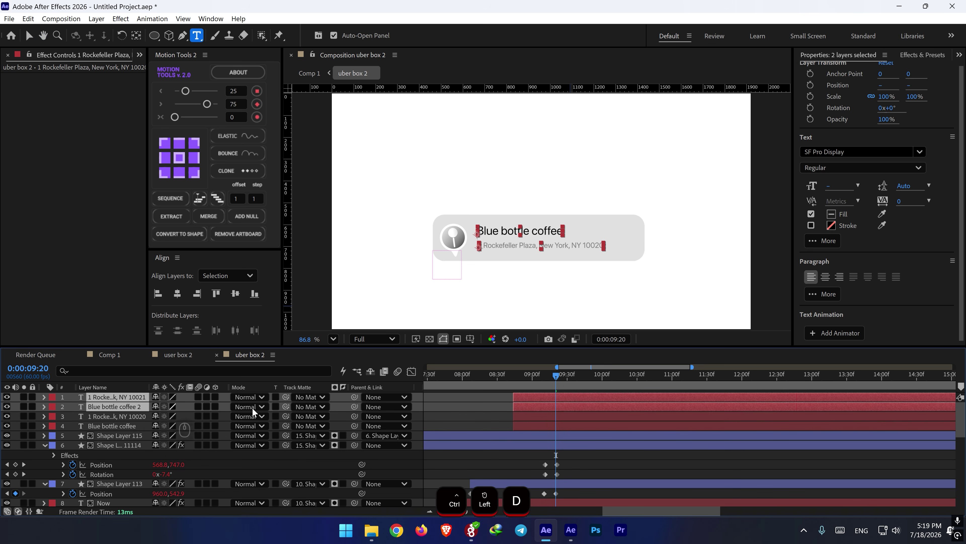
{"action": "left_click_drag", "start_coordinate": [554, 410], "coordinate": [627, 410]}
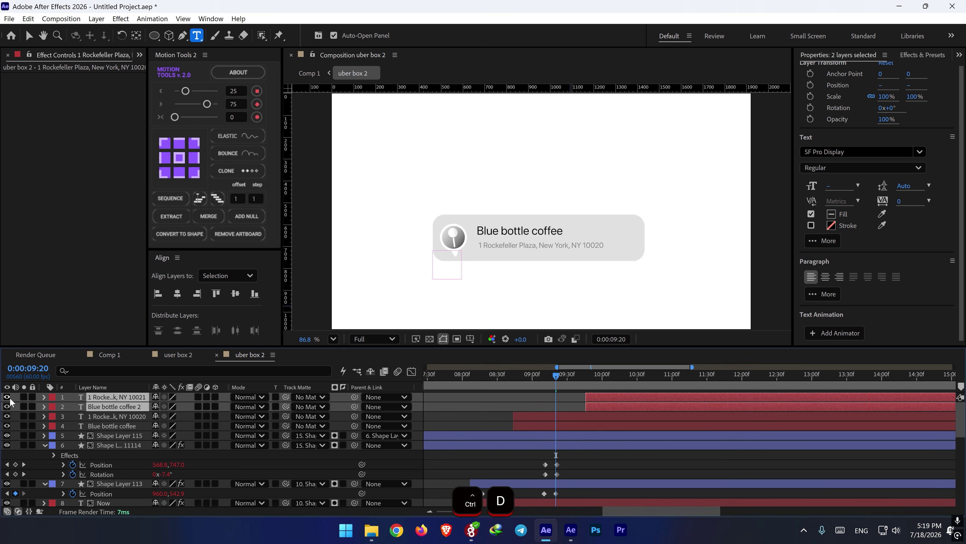
- Apply the Apple Cardinal Bounce animation preset to the original "Blue bottle coffee" layer
{"action": "left_click", "coordinate": [536, 423]}
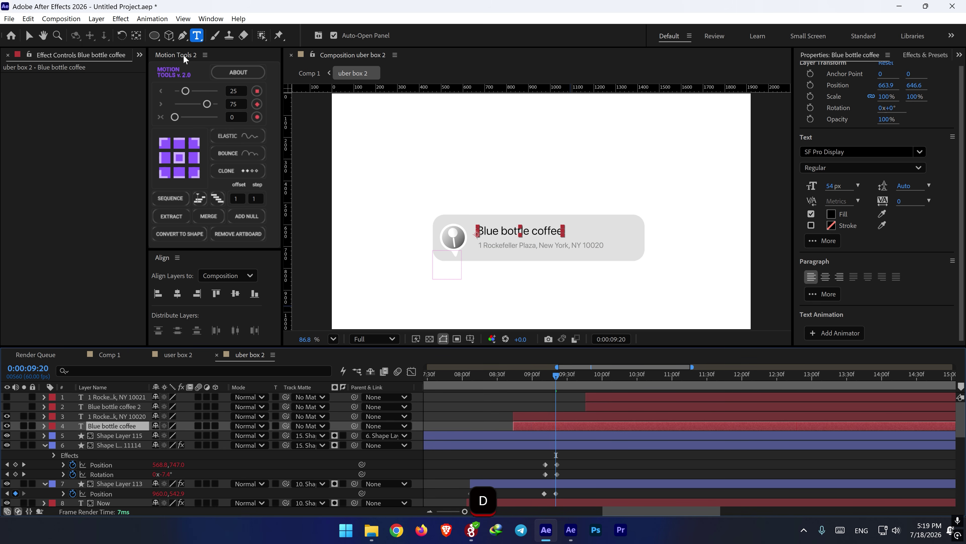
{"action": "left_click", "coordinate": [152, 19]}
{"action": "left_click", "coordinate": [179, 43]}
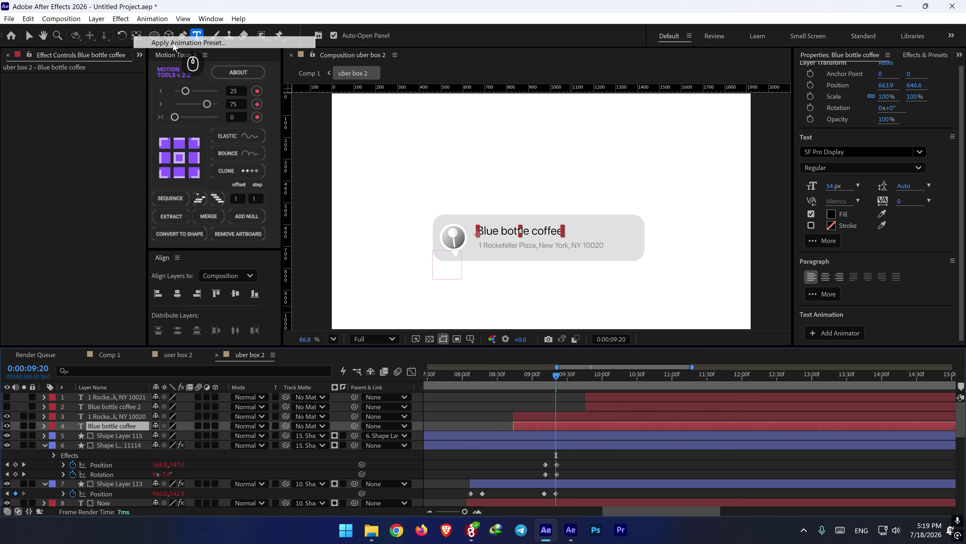
{"action": "left_click", "coordinate": [199, 243]}
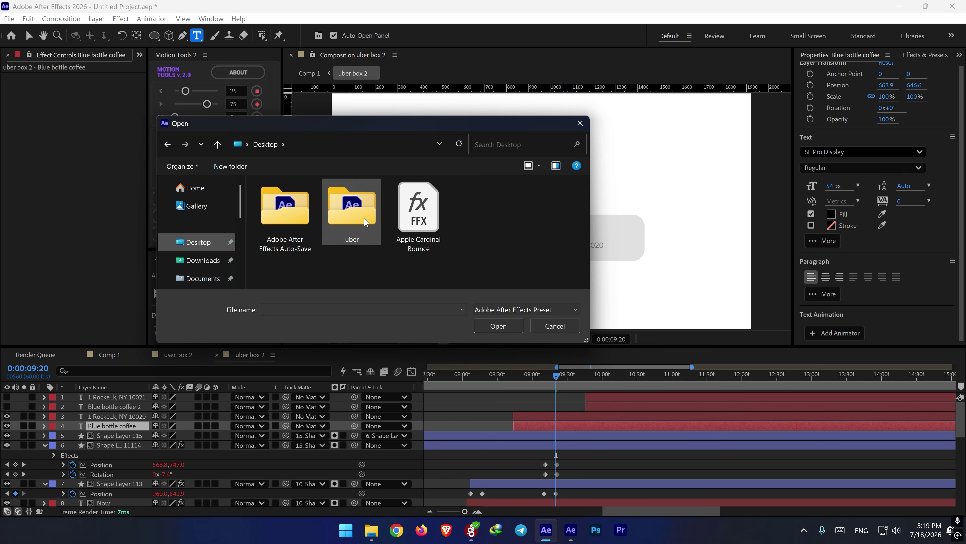
{"action": "double_click", "coordinate": [418, 215]}
{"action": "key", "text": "v"}
- Apply the Apple Cardinal Bounce animation preset to the original address layer
{"action": "left_click", "coordinate": [542, 417]}
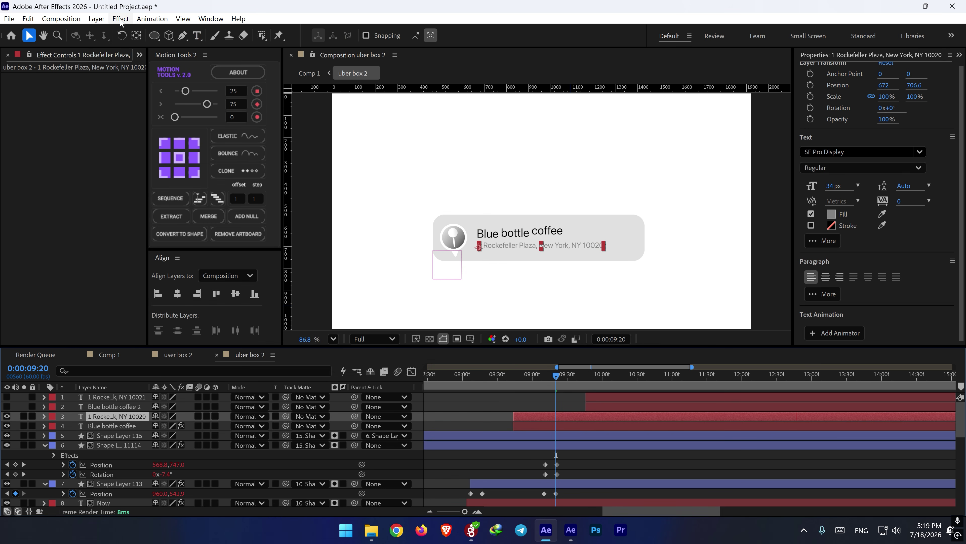
{"action": "left_click", "coordinate": [152, 18]}
{"action": "left_click", "coordinate": [179, 42]}
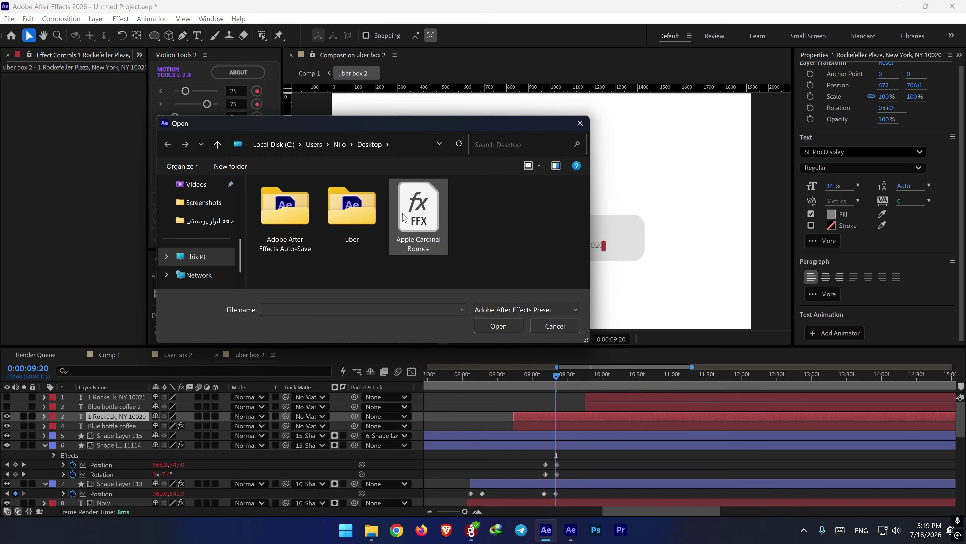
{"action": "double_click", "coordinate": [415, 216]}
- Offset the address layer to start slightly after "Blue bottle coffee" and preview the text bounce
{"action": "left_click_drag", "start_coordinate": [526, 418], "coordinate": [532, 424]}
{"action": "left_click", "coordinate": [512, 376]}
{"action": "key", "text": "space"}
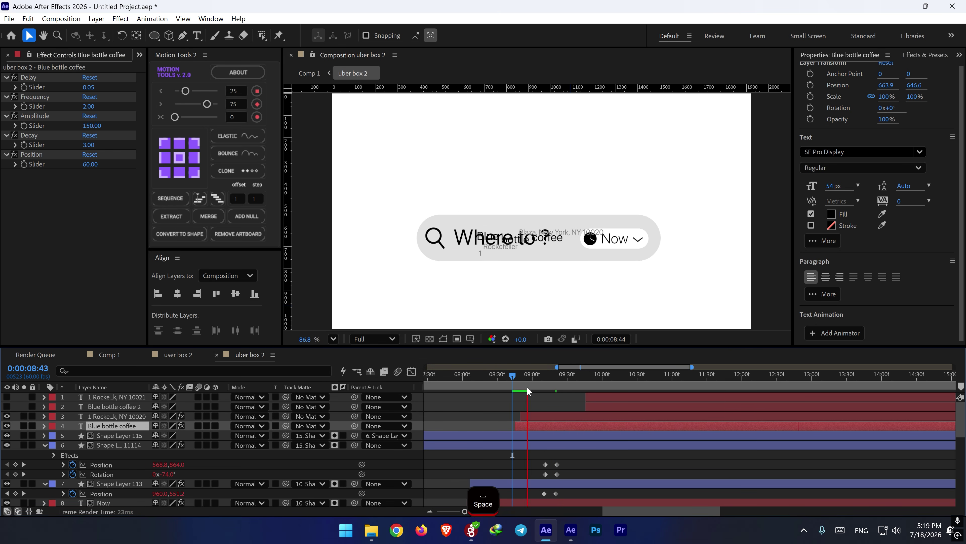
{"action": "key", "text": "space"}
- Move the "Blue bottle coffee" and address layers to start at about 0:00:09:14 and 0:00:09:19, and preview them
{"action": "left_click", "coordinate": [539, 416], "text": "ctrl"}
{"action": "left_click_drag", "start_coordinate": [536, 425], "coordinate": [569, 425]}
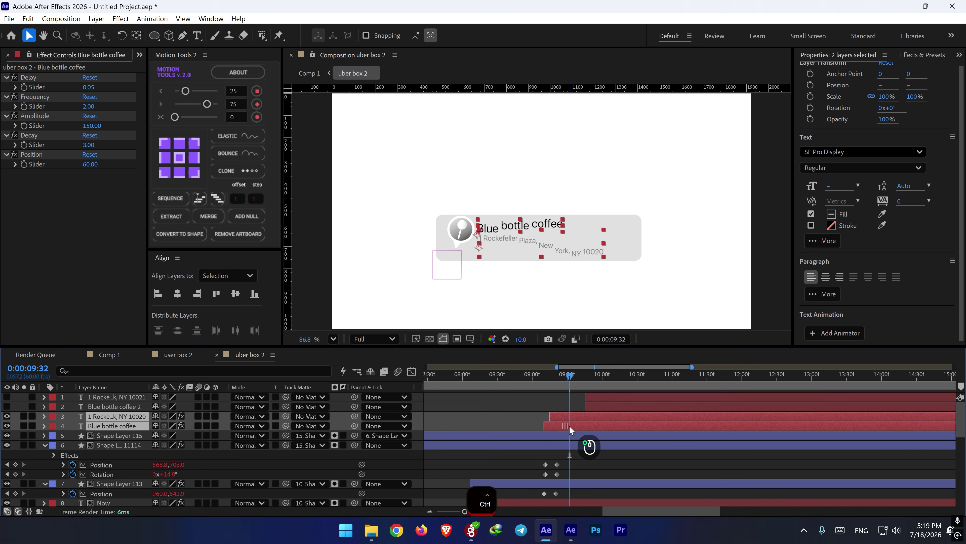
{"action": "left_click", "coordinate": [540, 377]}
{"action": "key", "text": "space"}
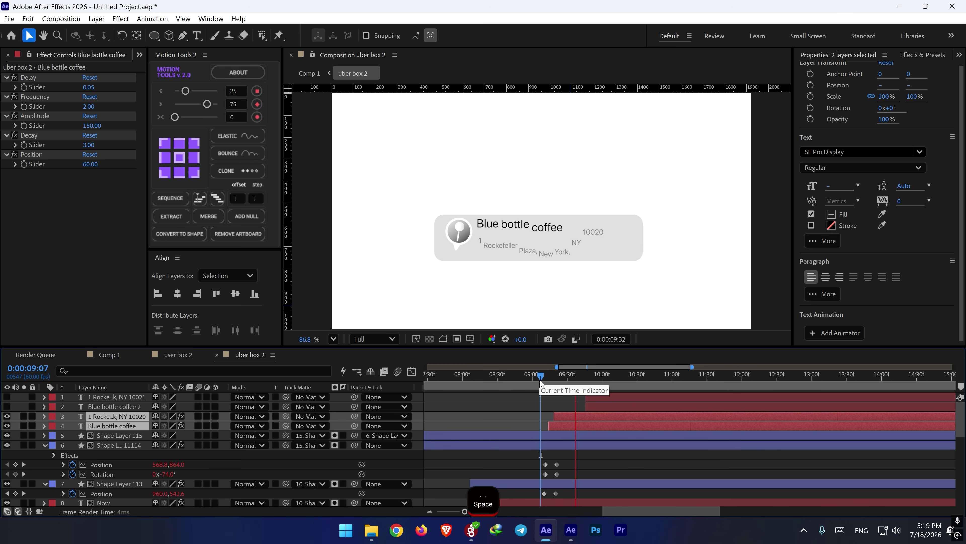
{"action": "key", "text": "space"}
- Set the Position effect slider to 20 on both the "Blue bottle coffee" and address layers and preview the bounce
{"action": "left_click", "coordinate": [563, 425]}
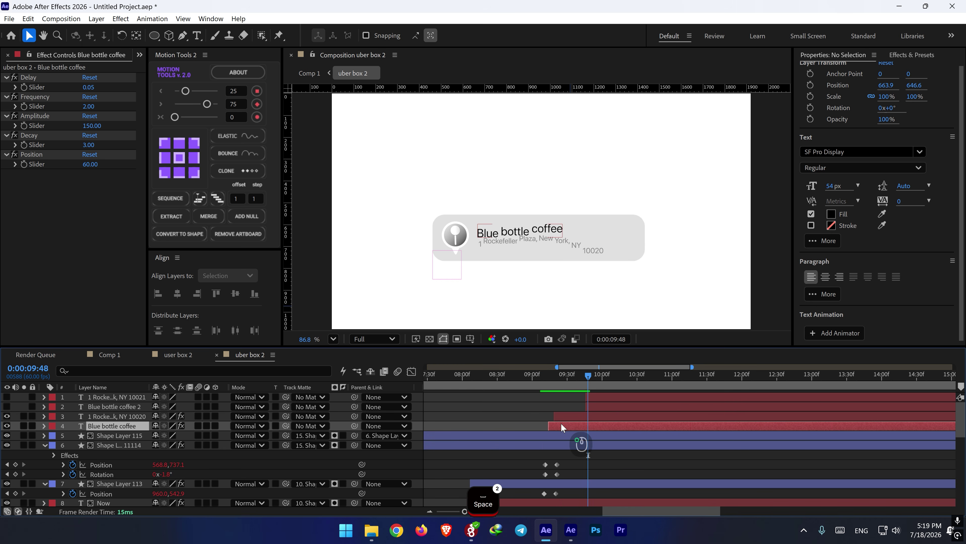
{"action": "left_click", "coordinate": [90, 164]}
{"action": "type", "text": "20"}
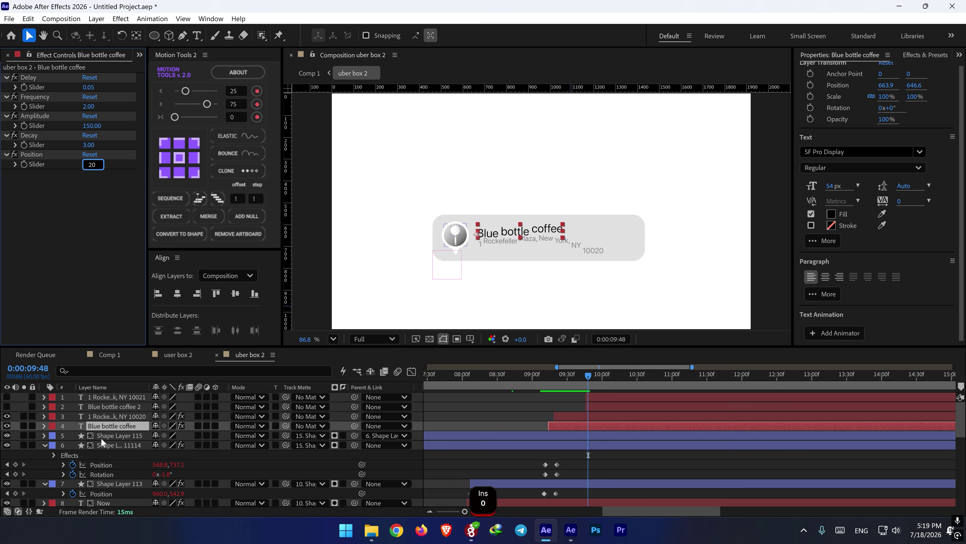
{"action": "left_click", "coordinate": [108, 417]}
{"action": "left_click", "coordinate": [88, 165]}
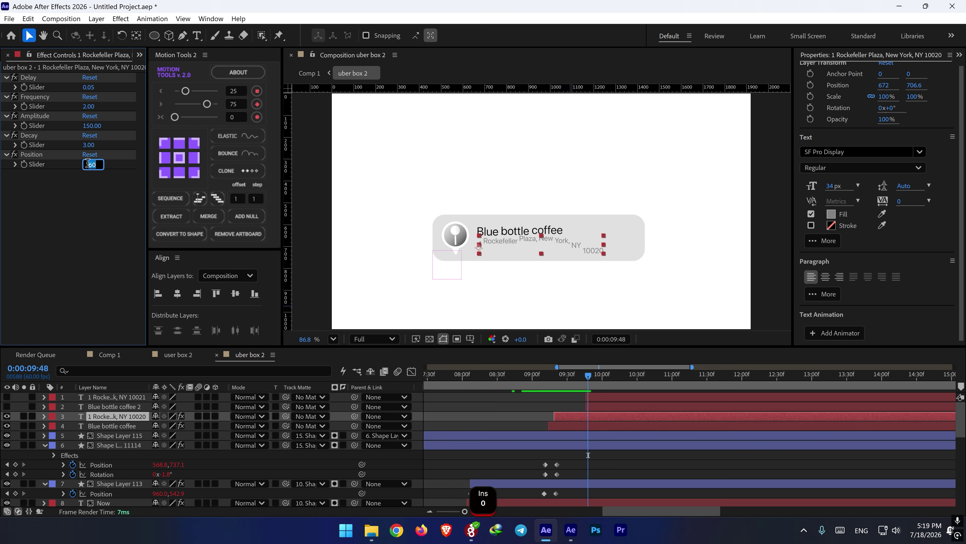
{"action": "type", "text": "20"}
{"action": "key", "text": "Return"}
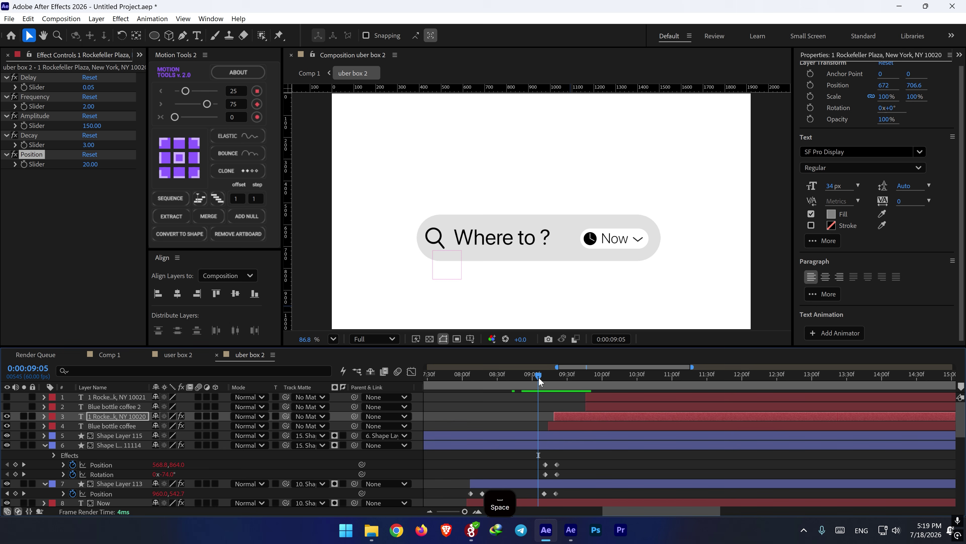
{"action": "key", "text": "space"}
{"action": "key", "text": "space"}
{"action": "key", "text": "space"}
{"action": "key", "text": "space"}
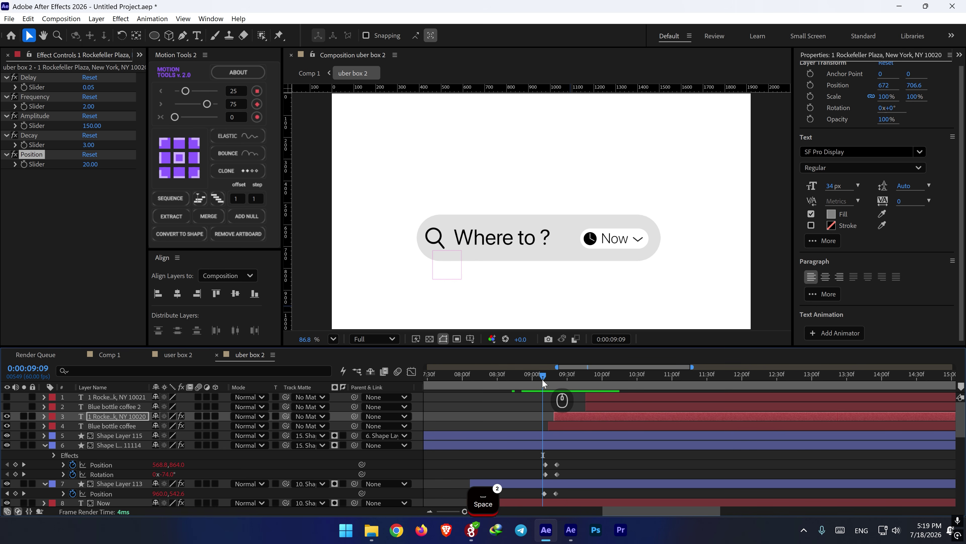
- Delay the "Blue bottle coffee" and address layers to start at about 0:00:09:17 and 0:00:09:22, and preview the result
{"action": "left_click_drag", "start_coordinate": [553, 387], "coordinate": [559, 385]}
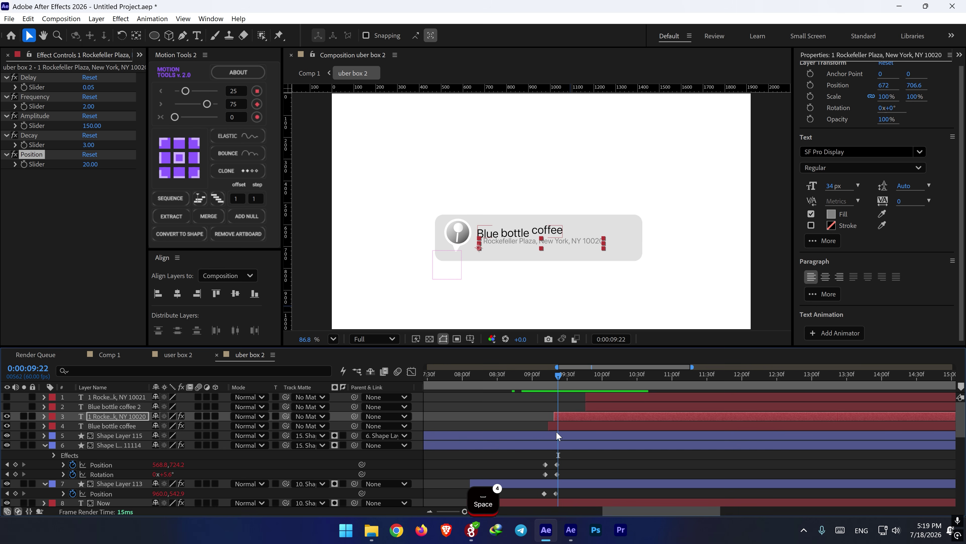
{"action": "left_click", "coordinate": [558, 428]}
{"action": "left_click_drag", "start_coordinate": [550, 427], "coordinate": [558, 419]}
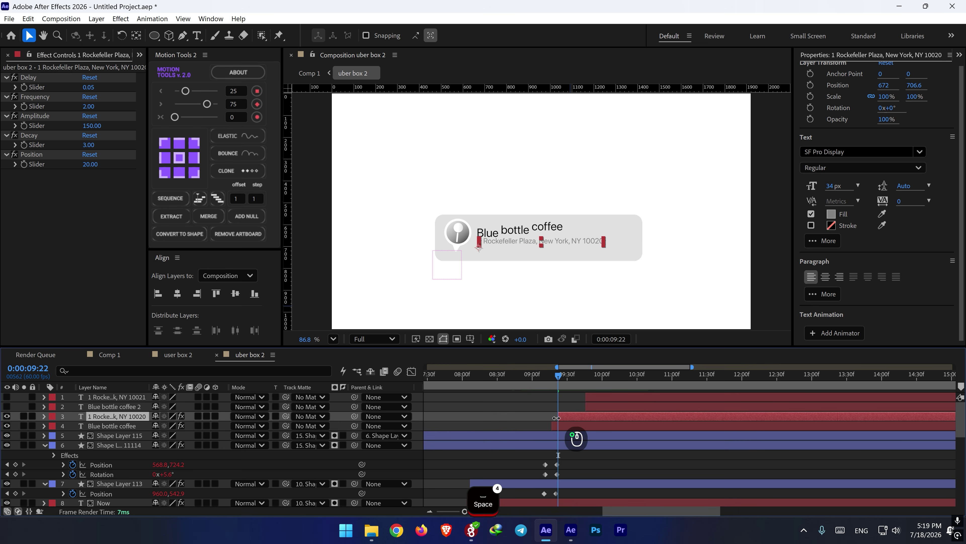
{"action": "left_click_drag", "start_coordinate": [558, 382], "coordinate": [548, 379]}
{"action": "key", "text": "space"}
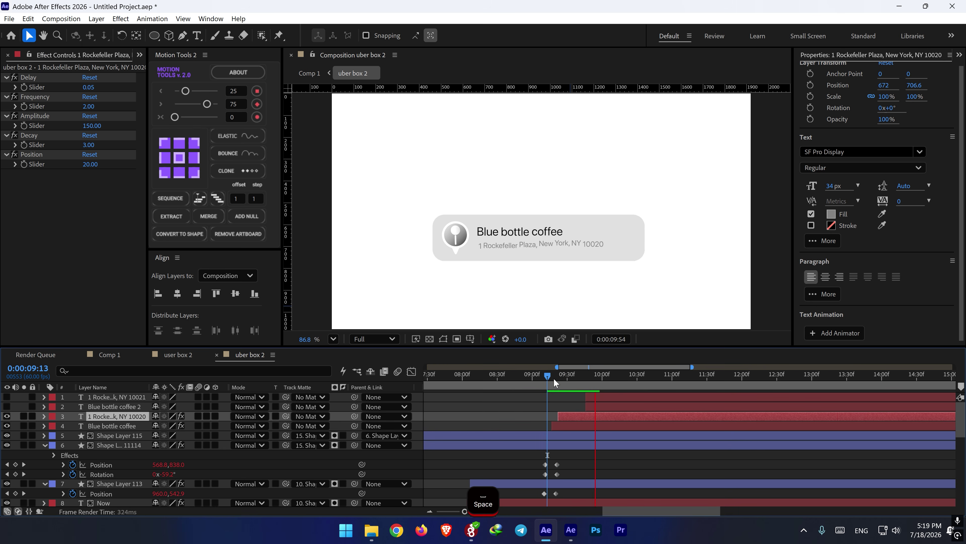
{"action": "key", "text": "space"}
- Slide the two hidden text copies to start at about 0:00:10:10
{"action": "left_click", "coordinate": [601, 399]}
{"action": "left_click", "coordinate": [601, 408], "text": "shift"}
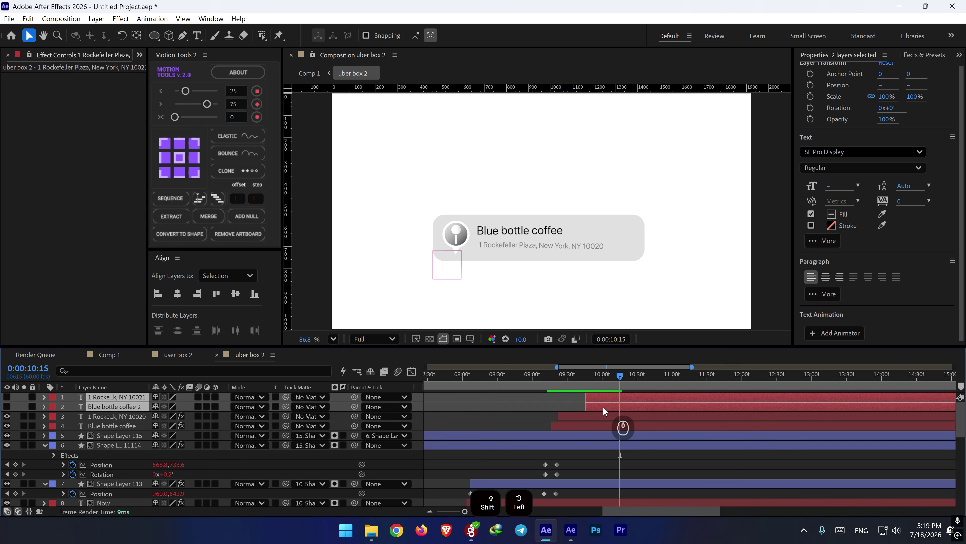
{"action": "left_click_drag", "start_coordinate": [601, 410], "coordinate": [626, 409]}
- Trim the original address and "Blue bottle coffee" layers to end where the hidden copies start
{"action": "left_click", "coordinate": [627, 415]}
{"action": "left_click", "coordinate": [624, 426], "text": "shift"}
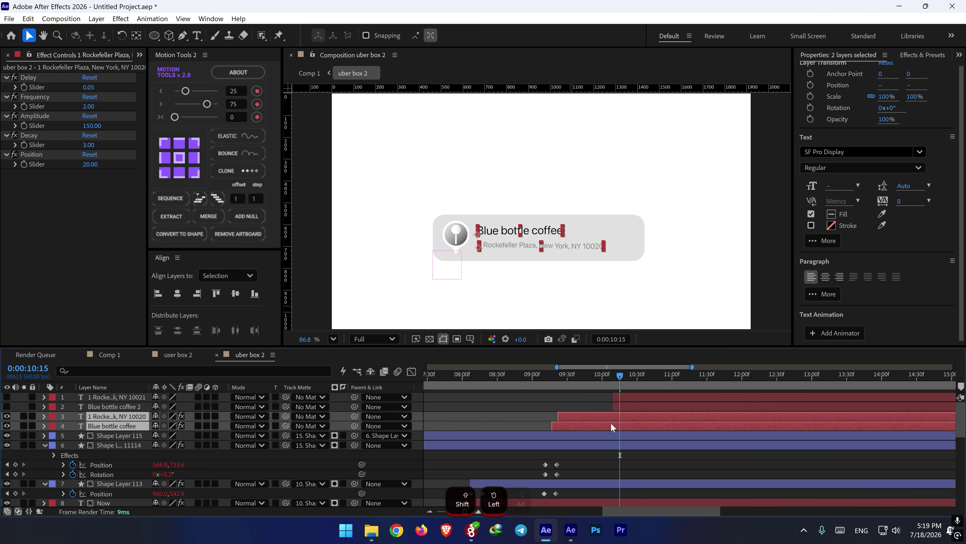
{"action": "key", "text": "alt+bracketright"}
{"action": "left_click_drag", "start_coordinate": [620, 417], "coordinate": [613, 417]}
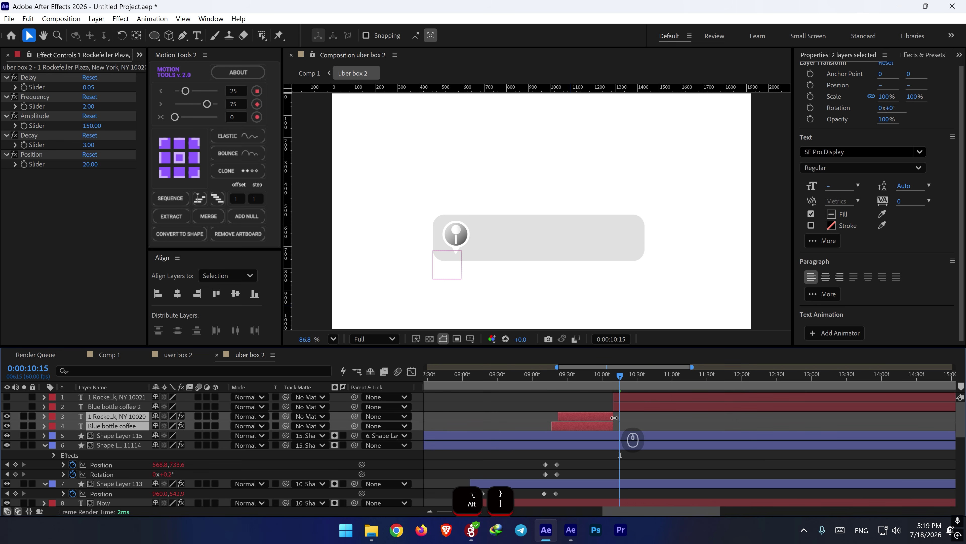
- Show the two hidden text copies and replace the "Blue bottle coffee 2" text with "Everyman Espresso" copied from the reference project
{"action": "left_click", "coordinate": [615, 399]}
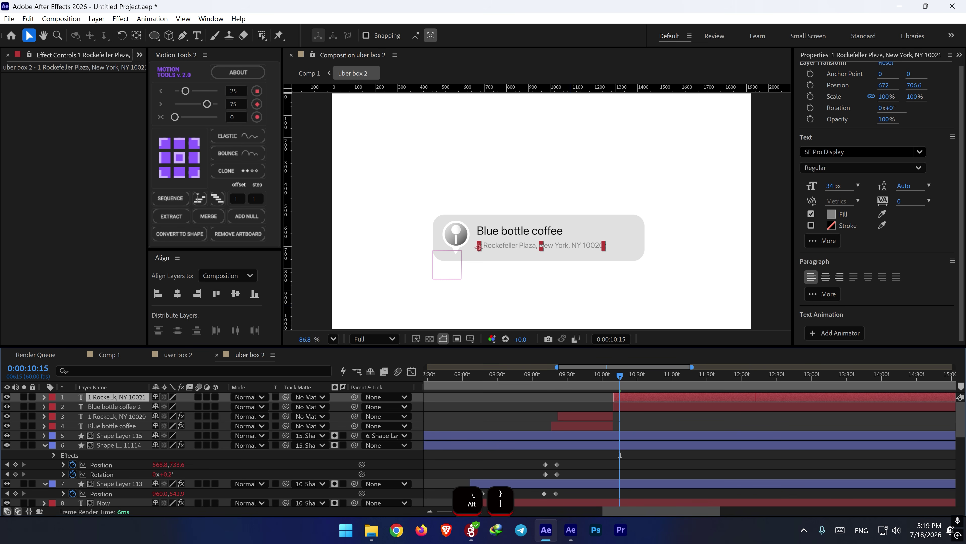
{"action": "key", "text": "alt+Tab"}
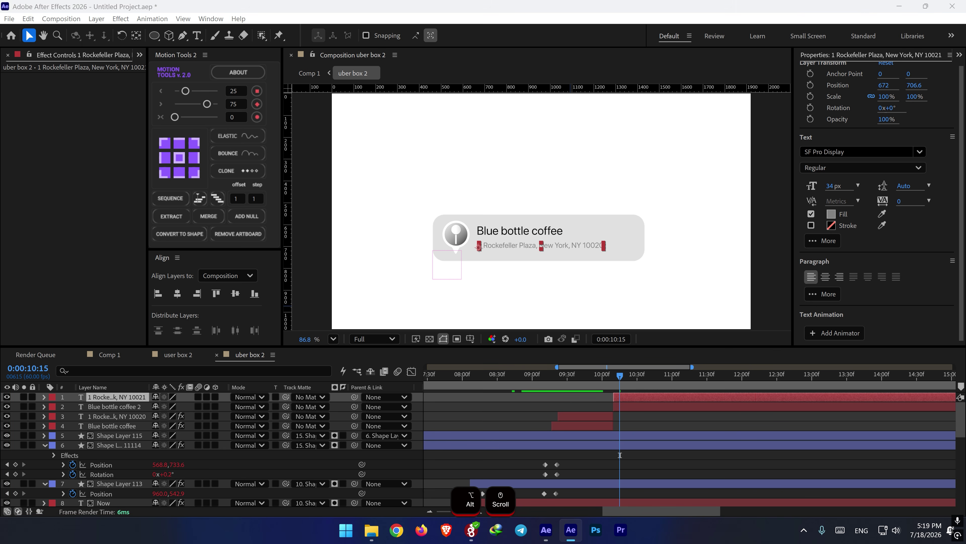
{"action": "key", "text": "ctrl+c"}
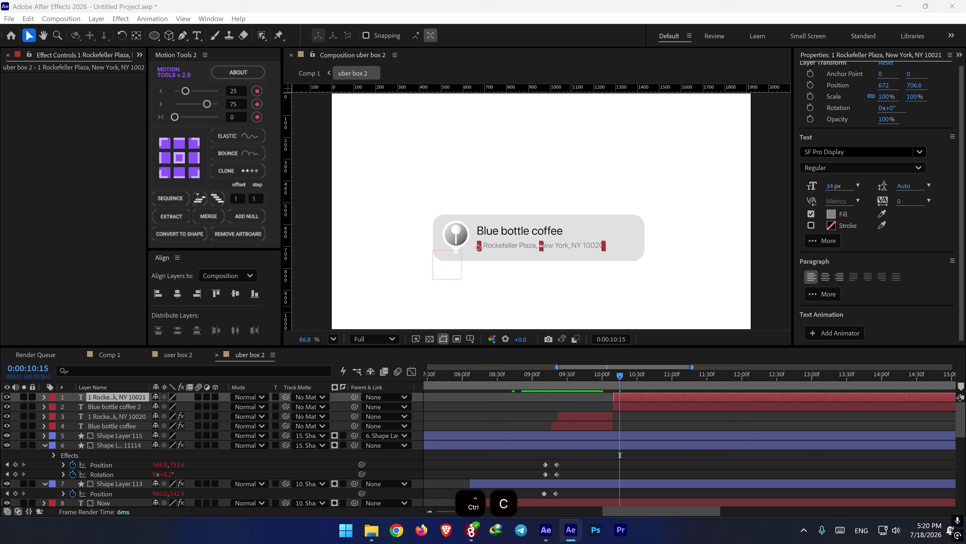
{"action": "double_click", "coordinate": [644, 406]}
{"action": "key", "text": "ctrl+v"}
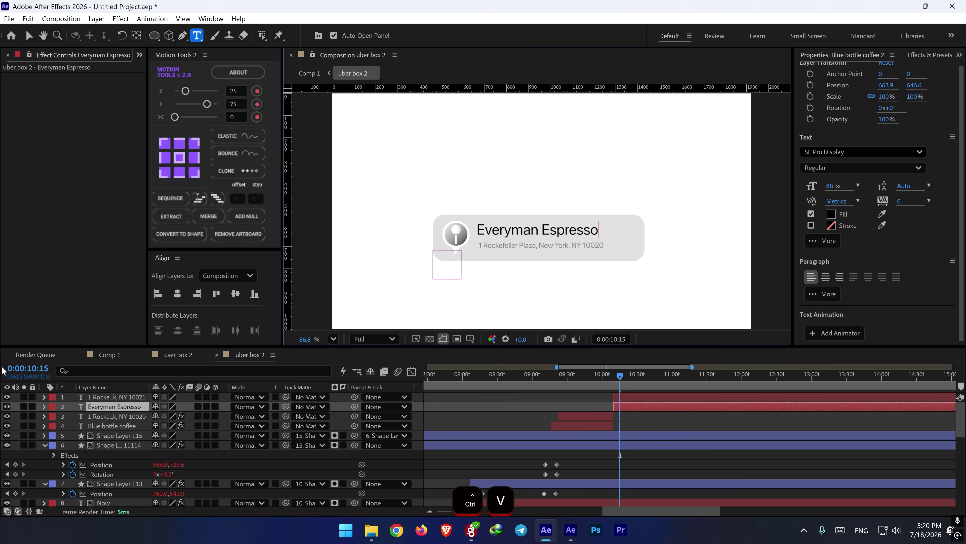
- Copy the second destination's address from the reference project, then set the "Everyman Espresso" font size to 54 px
{"action": "key", "text": "alt+Tab"}
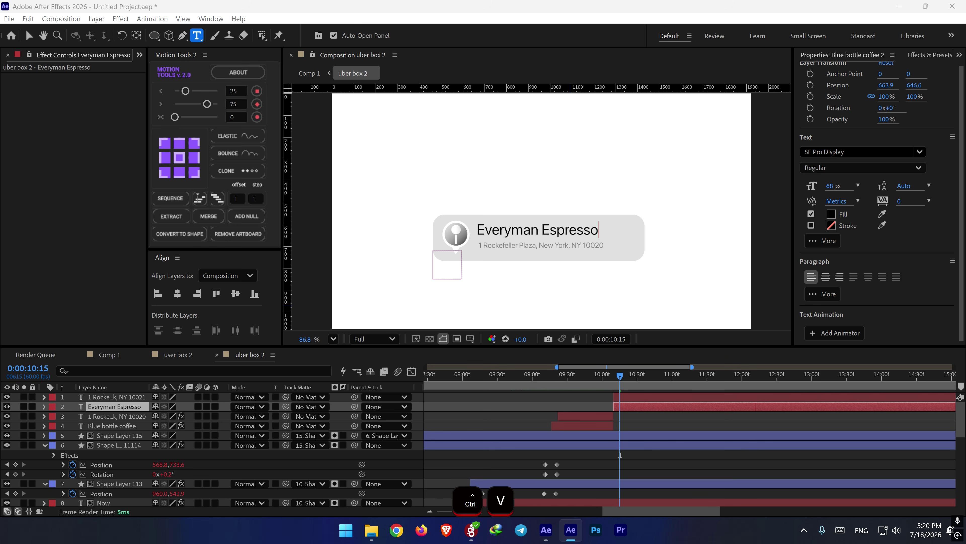
{"action": "key", "text": "ctrl+c"}
{"action": "left_click", "coordinate": [585, 375]}
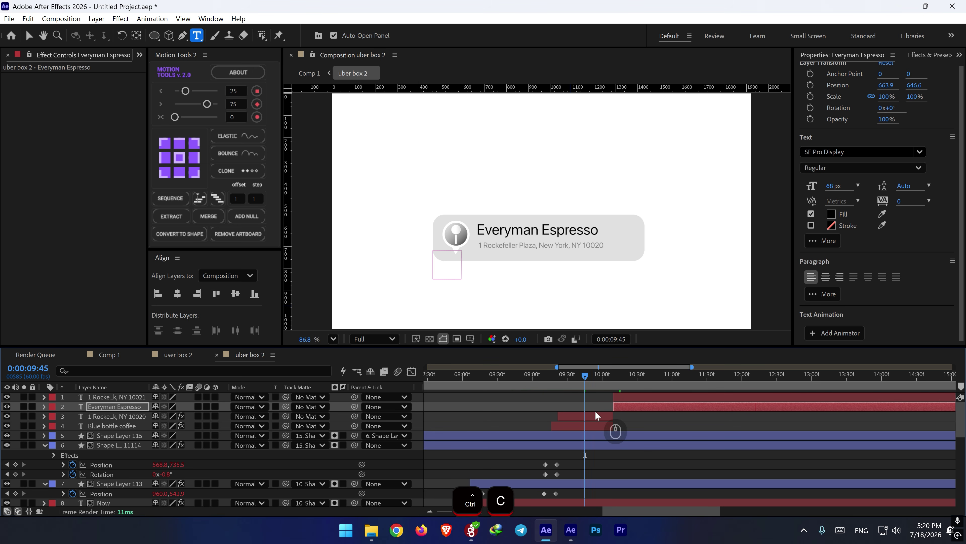
{"action": "left_click", "coordinate": [595, 418]}
{"action": "left_click", "coordinate": [606, 427]}
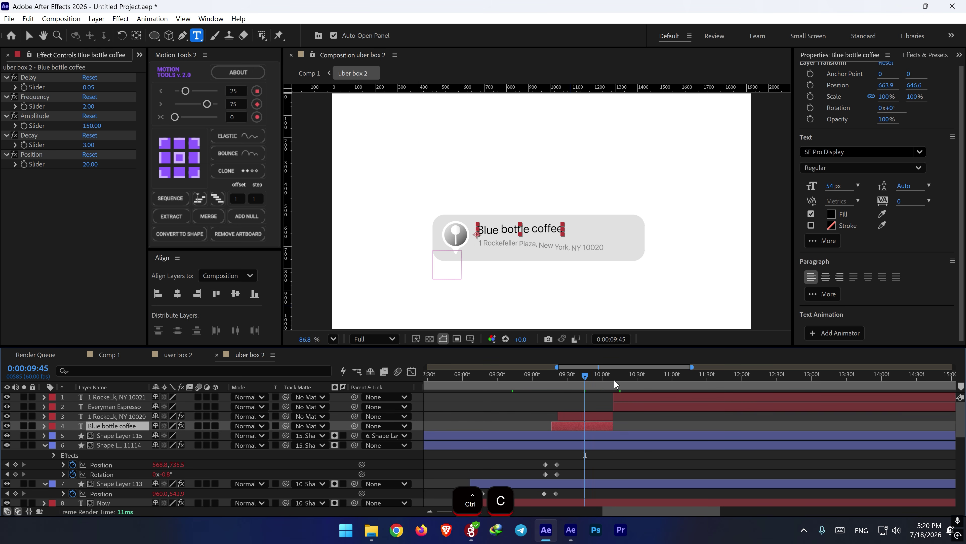
{"action": "left_click_drag", "start_coordinate": [619, 378], "coordinate": [625, 378]}
{"action": "left_click", "coordinate": [631, 398]}
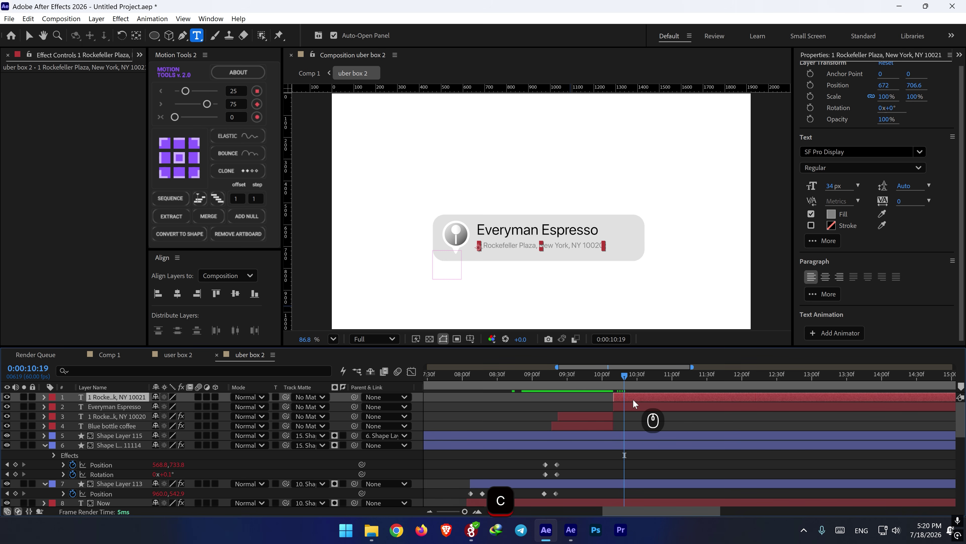
{"action": "left_click", "coordinate": [647, 407]}
{"action": "left_click", "coordinate": [829, 187]}
{"action": "type", "text": "54"}
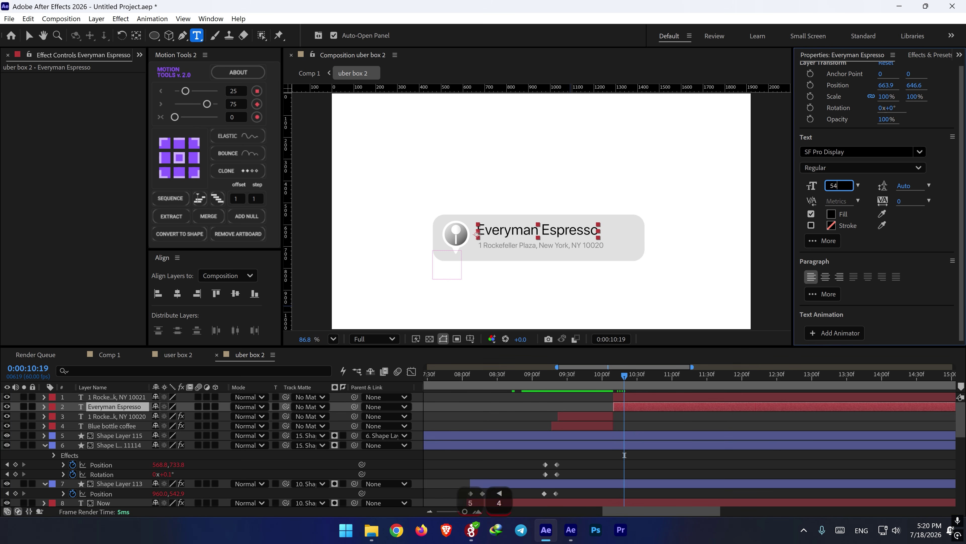
{"action": "key", "text": "Return"}
- Paste the copied address over the text of the duplicate address layer and set its font size to 34 px
{"action": "double_click", "coordinate": [640, 398]}
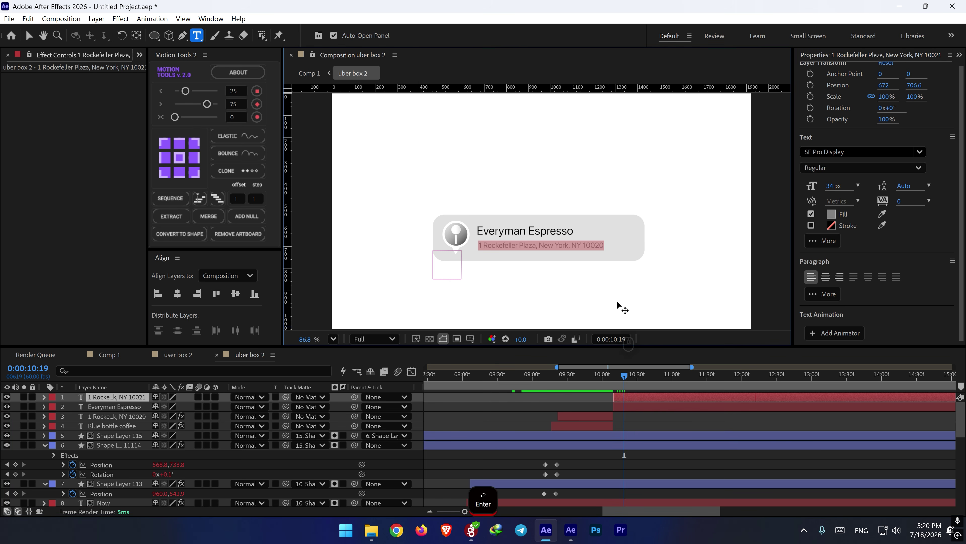
{"action": "key", "text": "ctrl+v"}
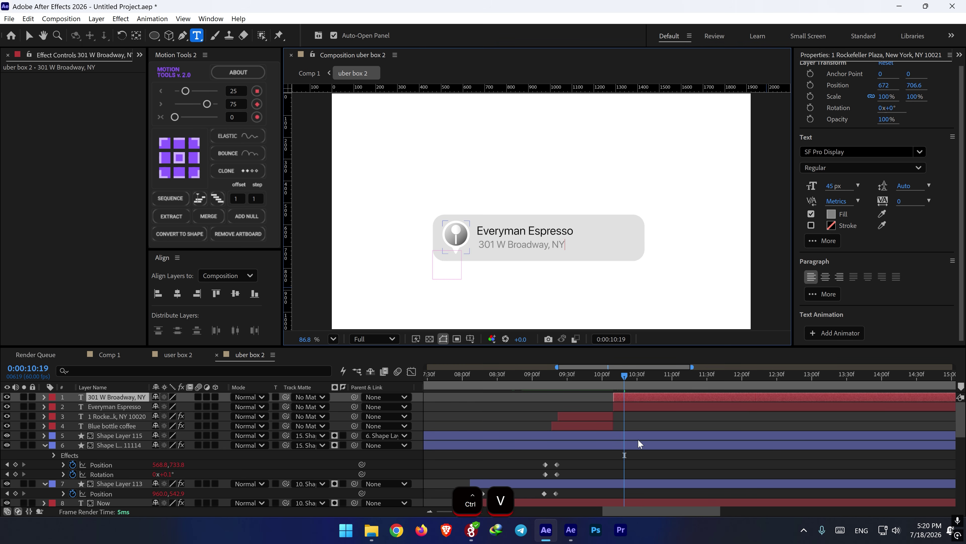
{"action": "left_click", "coordinate": [639, 406]}
{"action": "left_click", "coordinate": [638, 396]}
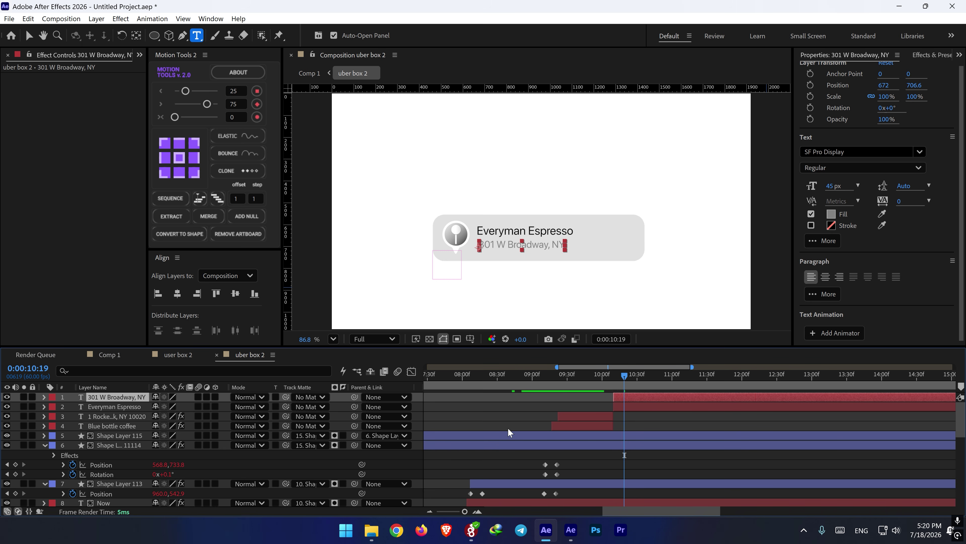
{"action": "left_click", "coordinate": [591, 417]}
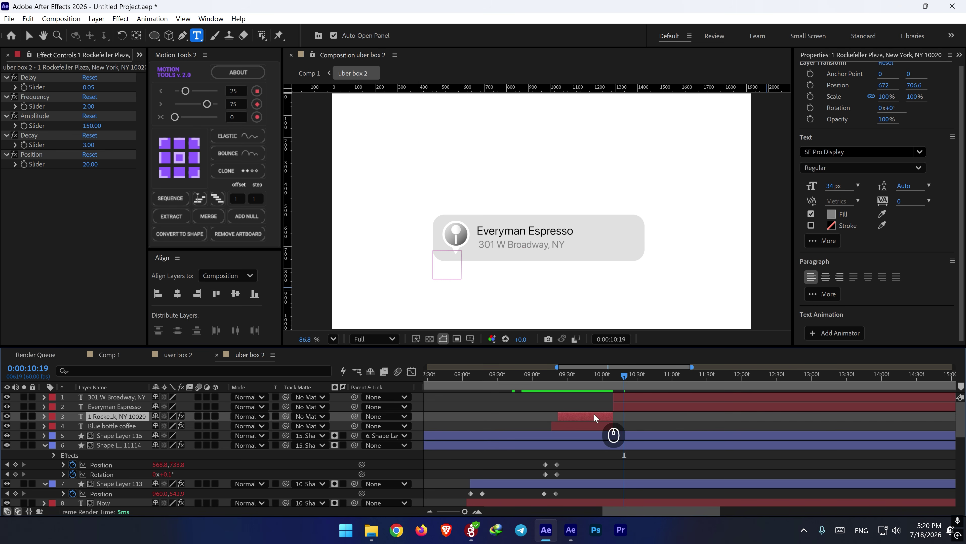
{"action": "left_click", "coordinate": [665, 396]}
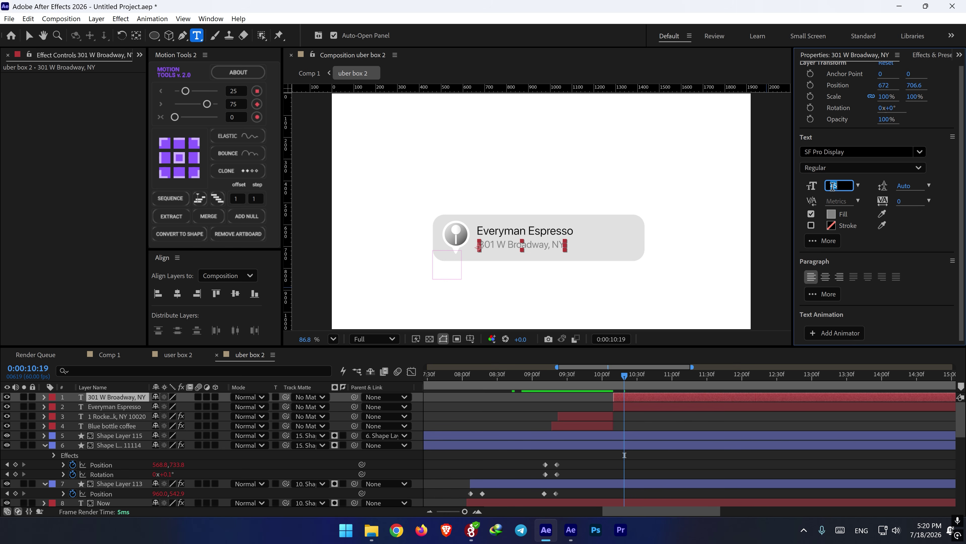
{"action": "type", "text": "34"}
{"action": "key", "text": "Return"}
{"action": "left_click", "coordinate": [652, 423]}
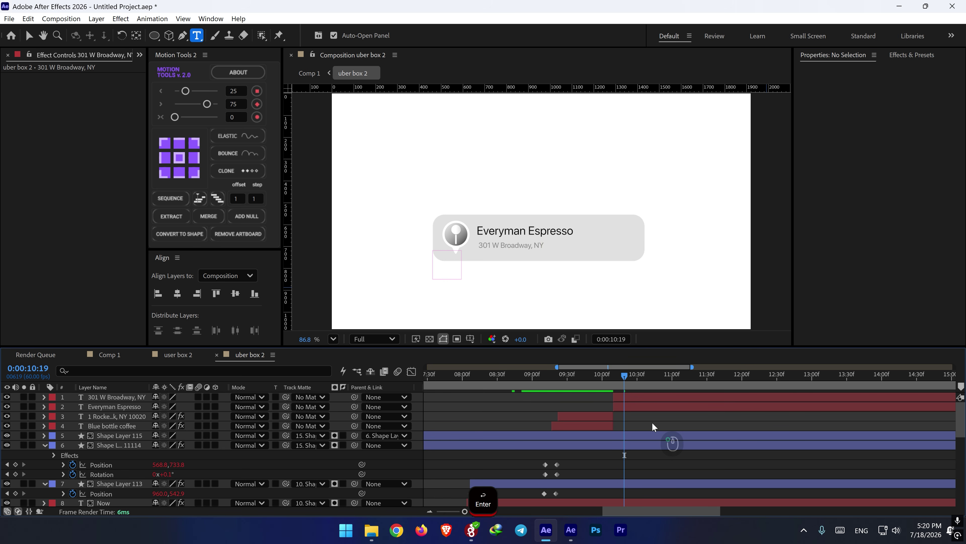
- Preview the text swap and delay the "Everyman Espresso" and second address layers to start at about 0:00:10:38
{"action": "left_click_drag", "start_coordinate": [626, 376], "coordinate": [567, 376]}
{"action": "key", "text": "space"}
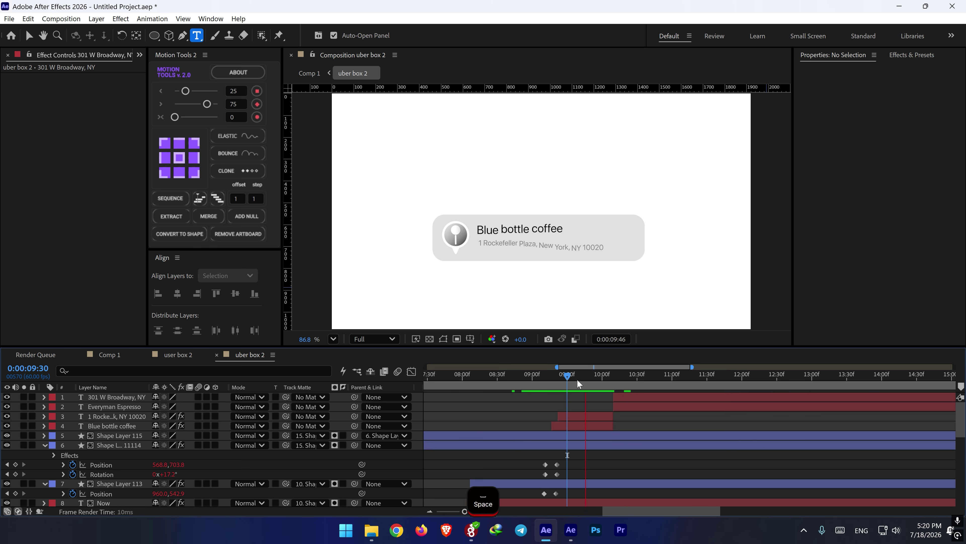
{"action": "left_click", "coordinate": [630, 398]}
{"action": "left_click", "coordinate": [620, 405], "text": "shift"}
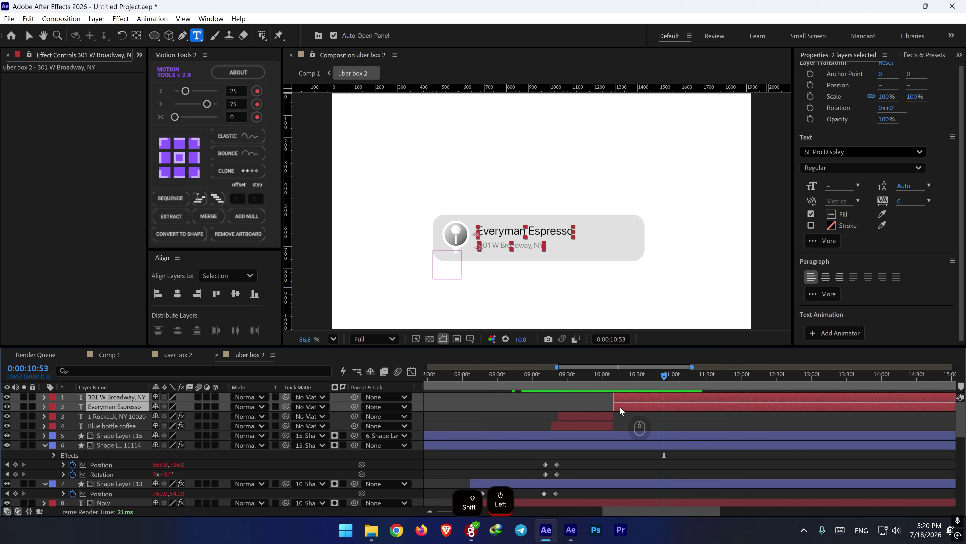
{"action": "left_click_drag", "start_coordinate": [620, 407], "coordinate": [642, 410]}
- Extend the "Blue bottle coffee" and first address layers to end where the "Everyman Espresso" pair starts
{"action": "left_click", "coordinate": [603, 418]}
{"action": "left_click", "coordinate": [601, 423], "text": "shift"}
{"action": "key", "text": "ctrl+z"}
{"action": "left_click", "coordinate": [620, 417]}
{"action": "left_click", "coordinate": [611, 417]}
{"action": "left_click", "coordinate": [608, 425], "text": "shift"}
{"action": "left_click_drag", "start_coordinate": [619, 376], "coordinate": [645, 380]}
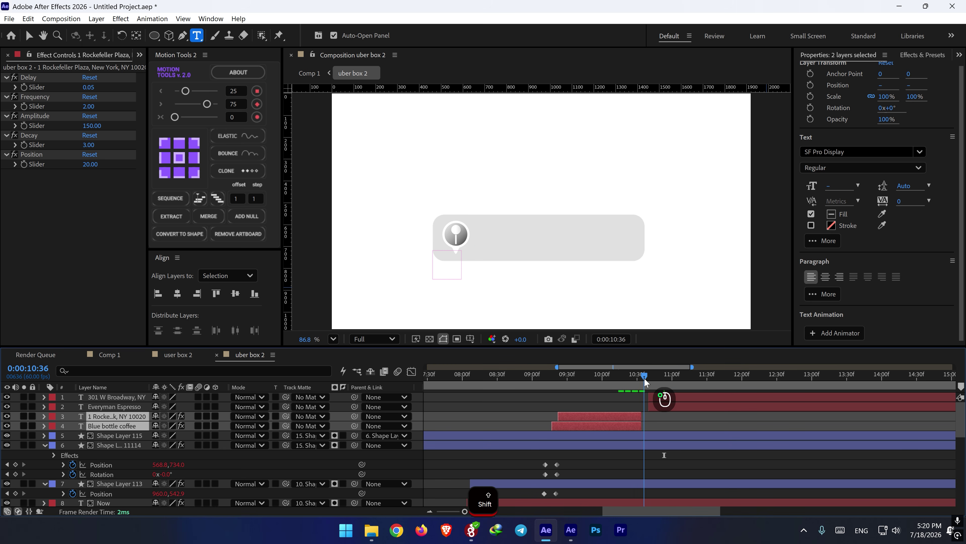
{"action": "left_click_drag", "start_coordinate": [642, 416], "coordinate": [646, 418]}
- Split the "Everyman Espresso" layer and its address layer at 0:00:11:48
{"action": "left_click_drag", "start_coordinate": [646, 379], "coordinate": [728, 384]}
{"action": "left_click", "coordinate": [655, 407]}
{"action": "left_click", "coordinate": [654, 396], "text": "shift"}
{"action": "left_click", "coordinate": [670, 417]}
{"action": "left_click", "coordinate": [718, 398], "text": "shift"}
{"action": "left_click", "coordinate": [717, 406], "text": "shift"}
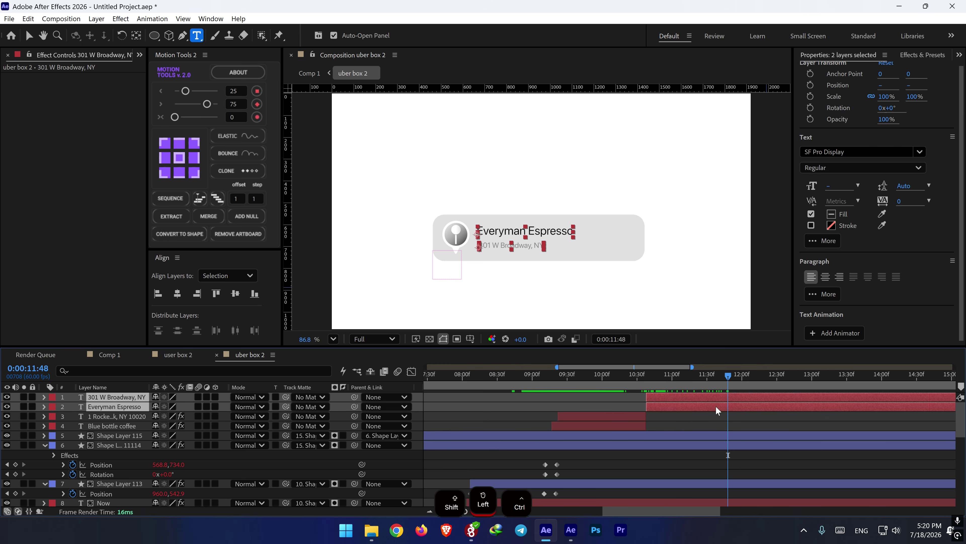
{"action": "key", "text": "ctrl+shift+d"}
{"action": "left_click_drag", "start_coordinate": [127, 410], "coordinate": [140, 413]}
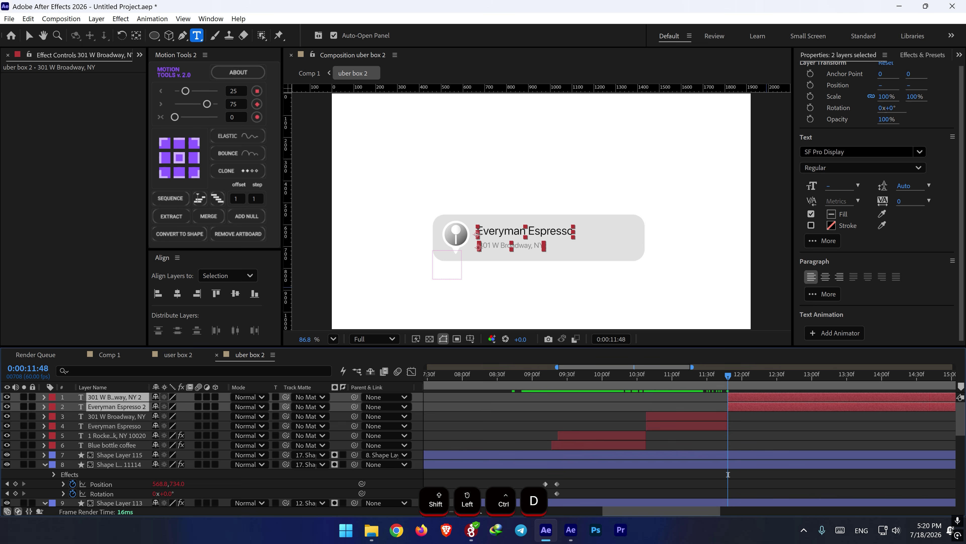
- Replace the "Everyman Espresso 2" text with "Birch Coffee" copied from the reference project and set its font size to 54 px
{"action": "left_click", "coordinate": [571, 530]}
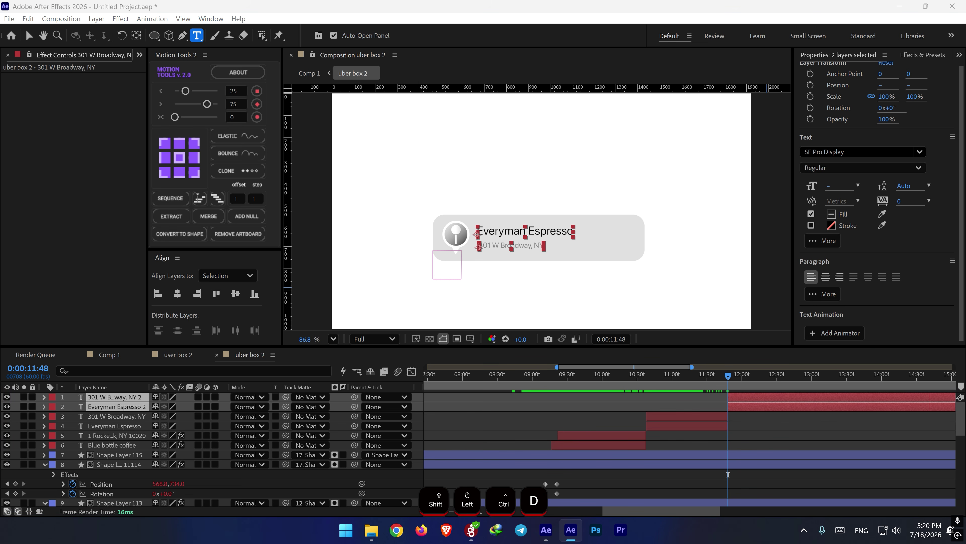
{"action": "key", "text": "ctrl+c"}
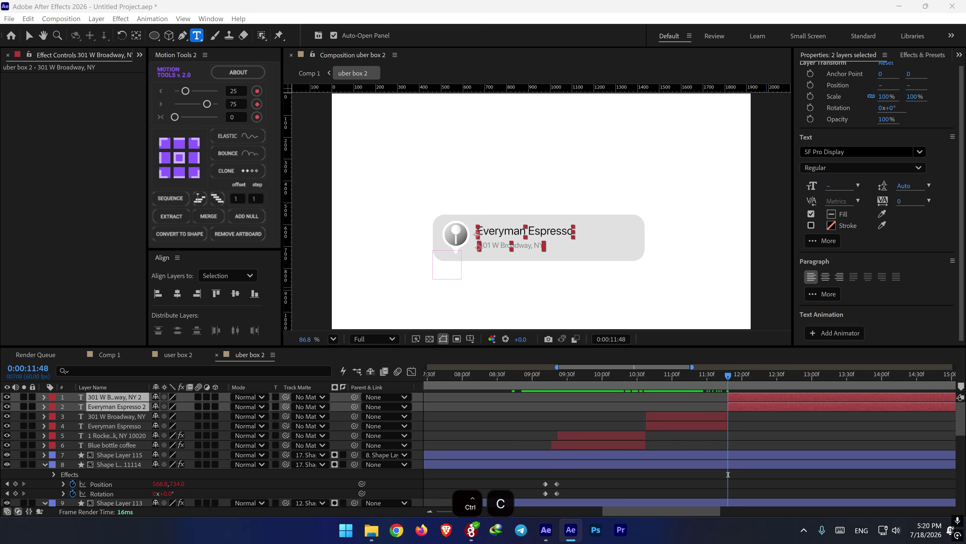
{"action": "left_click", "coordinate": [715, 429]}
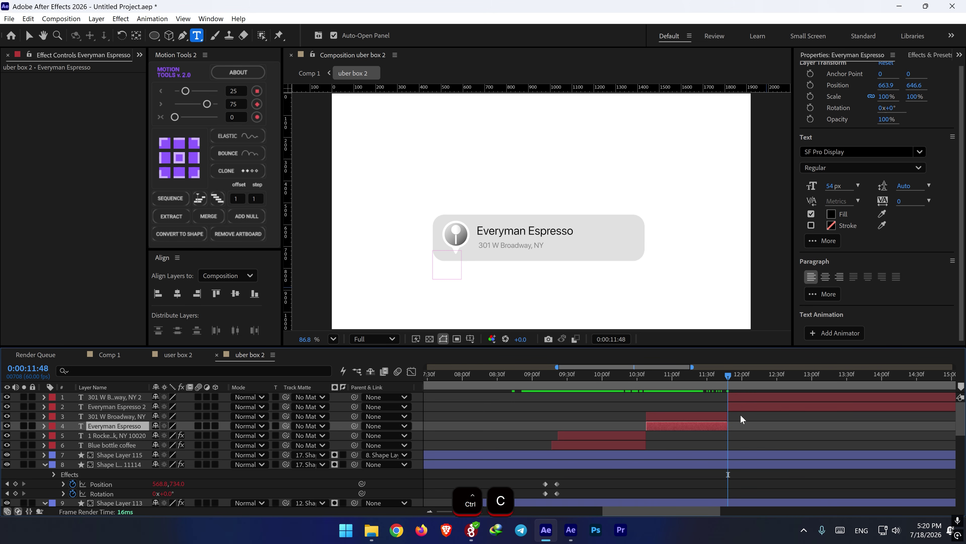
{"action": "left_click", "coordinate": [740, 406]}
{"action": "left_click", "coordinate": [734, 379]}
{"action": "left_click", "coordinate": [747, 400]}
{"action": "double_click", "coordinate": [747, 406]}
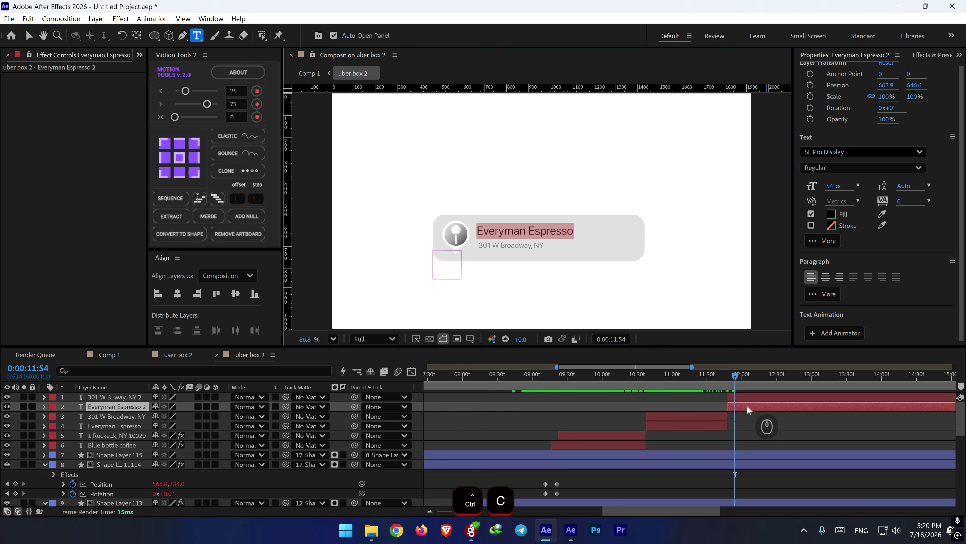
{"action": "key", "text": "ctrl+v"}
{"action": "key", "text": "ctrl+a"}
{"action": "left_click", "coordinate": [830, 186]}
{"action": "type", "text": "54"}
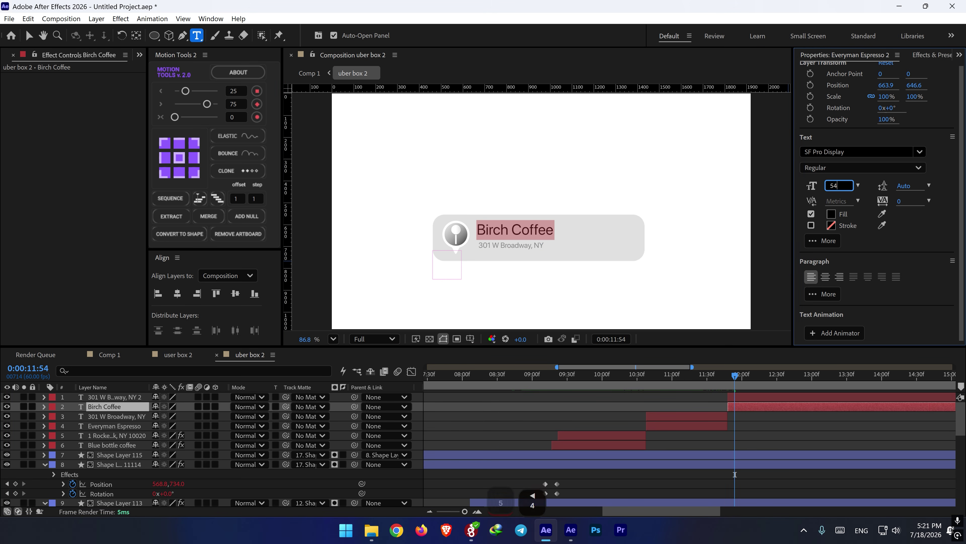
{"action": "key", "text": "Return"}
- Replace the address text above "Birch Coffee" with the third address from the reference project and set its font size to 34 px
{"action": "key", "text": "alt+Tab"}
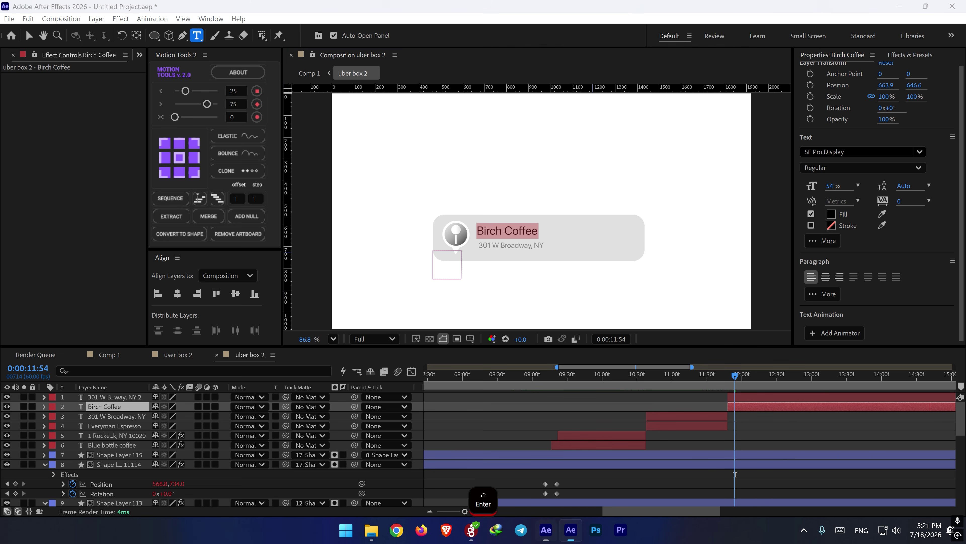
{"action": "key", "text": "ctrl+c"}
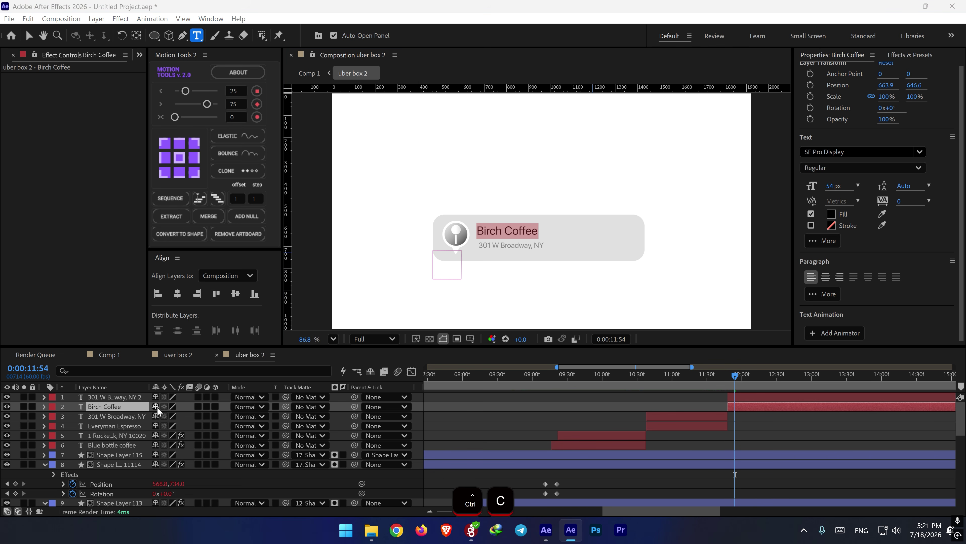
{"action": "double_click", "coordinate": [738, 399]}
{"action": "key", "text": "ctrl+v"}
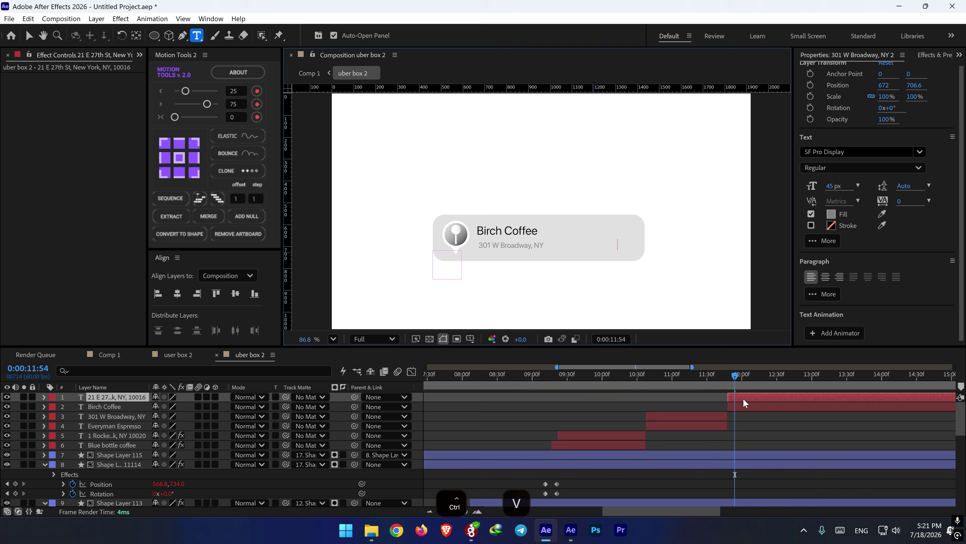
{"action": "key", "text": "ctrl+a"}
{"action": "left_click", "coordinate": [834, 187]}
{"action": "type", "text": "34"}
{"action": "key", "text": "Return"}
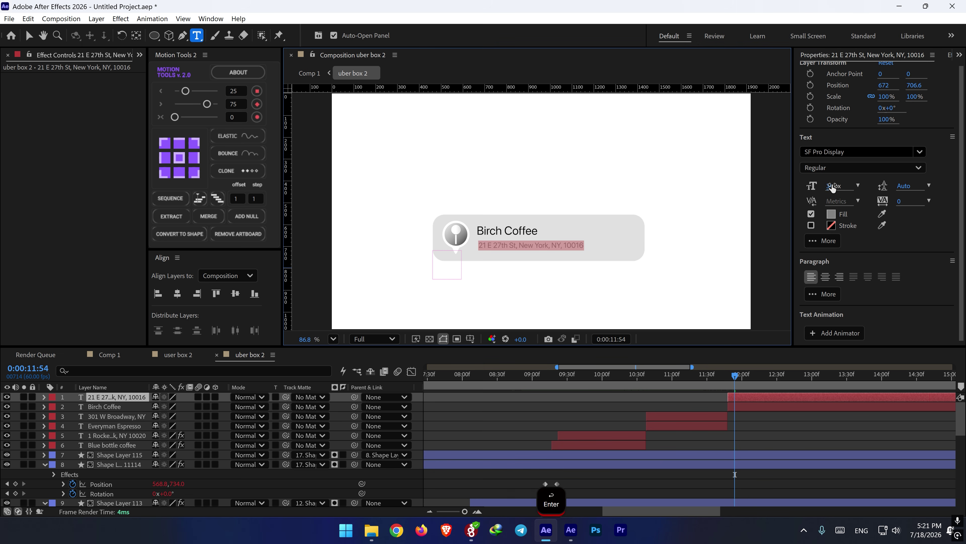
- Preview the sequence of destinations and examine the keyframes of the search bar's Shape Layer 9
{"action": "scroll", "coordinate": [565, 411], "scroll_direction": "down", "scroll_amount": 5}
{"action": "left_click", "coordinate": [556, 377]}
{"action": "key", "text": "space"}
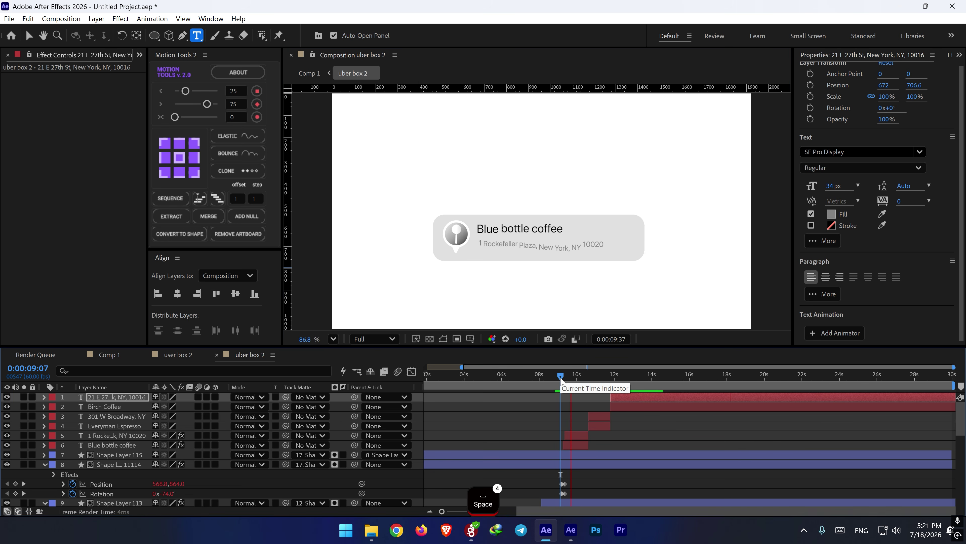
{"action": "scroll", "coordinate": [574, 433], "scroll_direction": "down", "scroll_amount": 5}
{"action": "left_click", "coordinate": [575, 474]}
{"action": "key", "text": "u"}
{"action": "scroll", "coordinate": [579, 476], "scroll_direction": "up", "scroll_amount": 2}
{"action": "key", "text": "space"}
{"action": "left_click", "coordinate": [614, 379]}
{"action": "scroll", "coordinate": [229, 465], "scroll_direction": "down", "scroll_amount": 1}
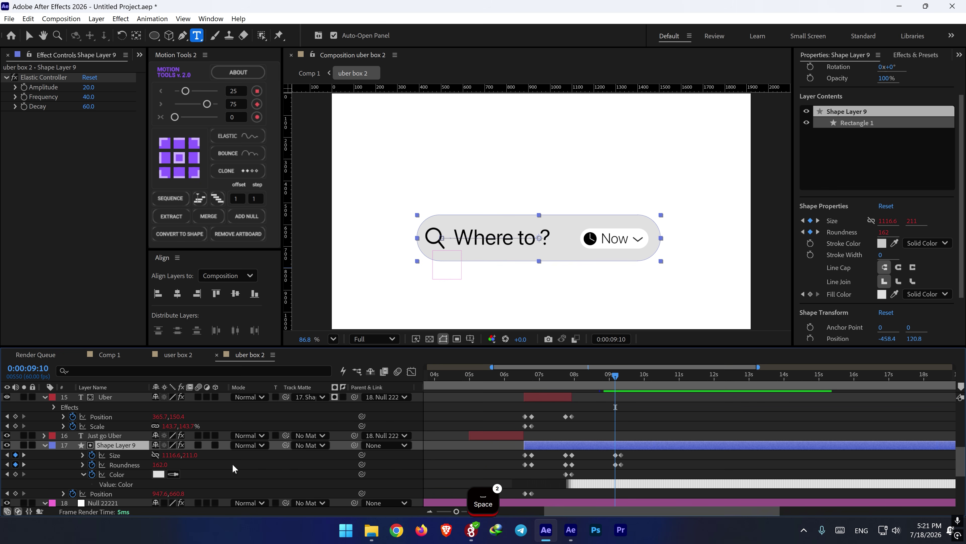
{"action": "key", "text": "space"}
{"action": "key", "text": "space"}
{"action": "scroll", "coordinate": [638, 403], "scroll_direction": "up", "scroll_amount": 5}
{"action": "key", "text": "space"}
{"action": "key", "text": "space"}
- Shorten the "Everyman Espresso" pair to end at about 0:00:11:21, start the "Birch Coffee" pair there, and preview the timing
{"action": "left_click", "coordinate": [699, 417]}
{"action": "left_click_drag", "start_coordinate": [709, 404], "coordinate": [695, 404]}
{"action": "left_click", "coordinate": [651, 377]}
{"action": "key", "text": "space"}
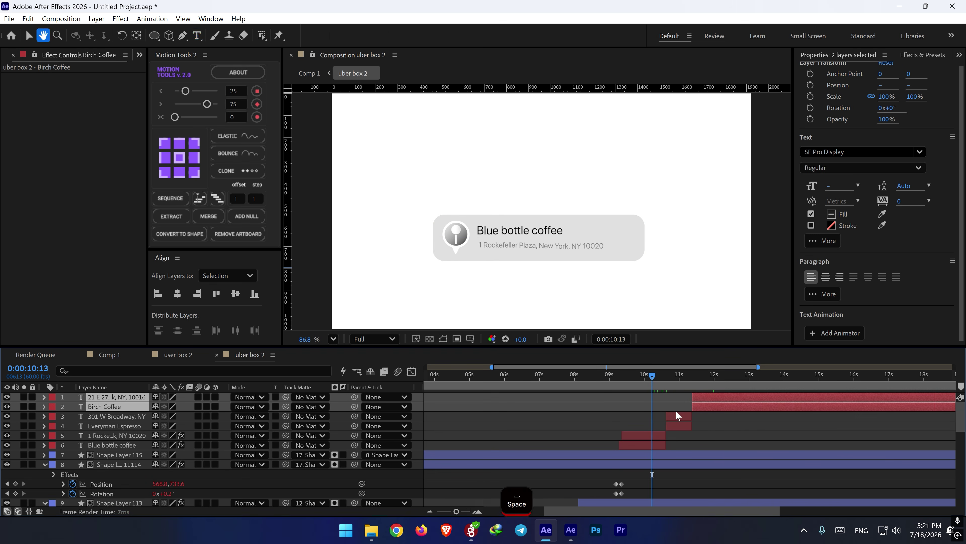
{"action": "key", "text": "space"}
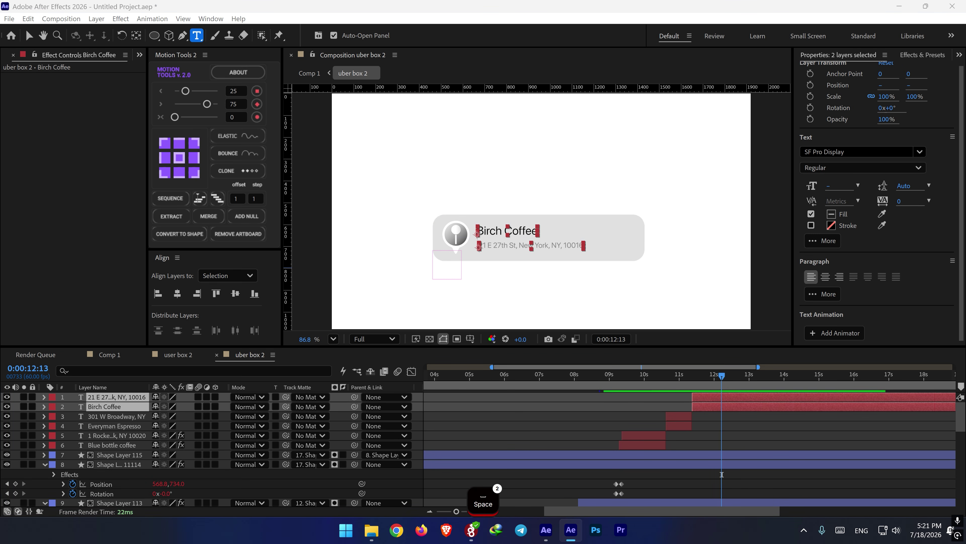
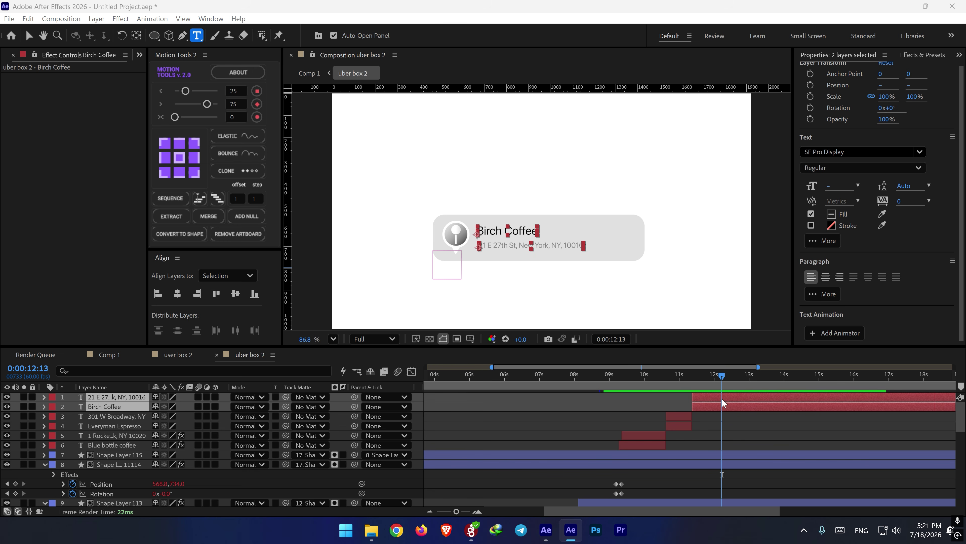
- Trim the end of the "Birch Coffee" text and its address layer to about 12.7 seconds and preview the timing
{"action": "key", "text": "alt+bracketright"}
{"action": "left_click", "coordinate": [724, 400]}
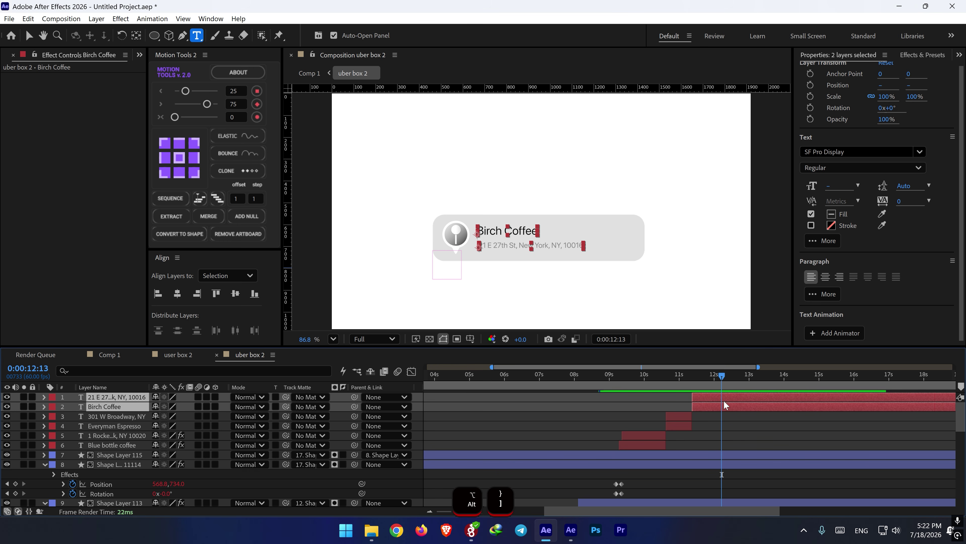
{"action": "key", "text": "alt+bracketright"}
{"action": "left_click_drag", "start_coordinate": [721, 376], "coordinate": [675, 376]}
{"action": "key", "text": "space"}
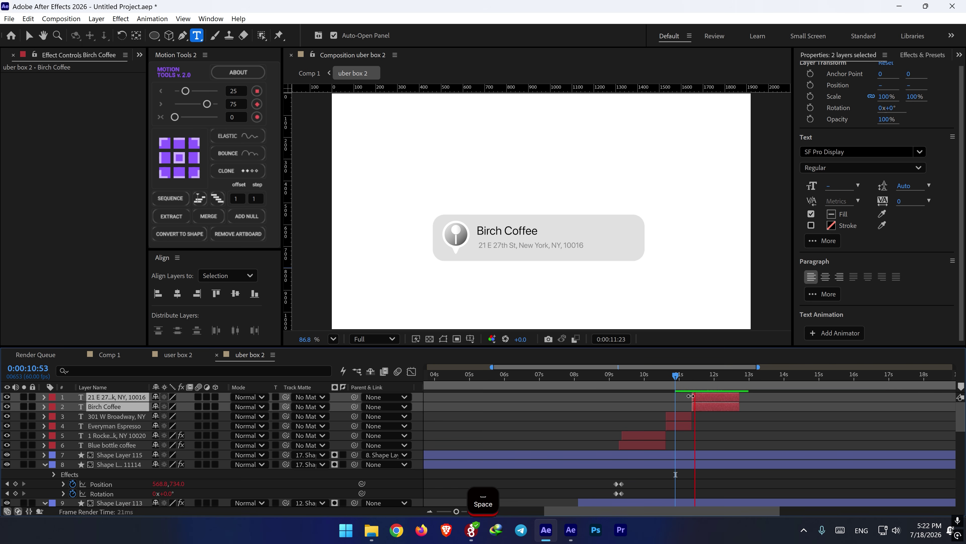
{"action": "key", "text": "space"}
- Keyframe Shape Layer 9's Color at 0:00:12:01, set it to black (000000) at 0:00:12:11, and preview the color change
{"action": "scroll", "coordinate": [711, 449], "scroll_direction": "down", "scroll_amount": 8}
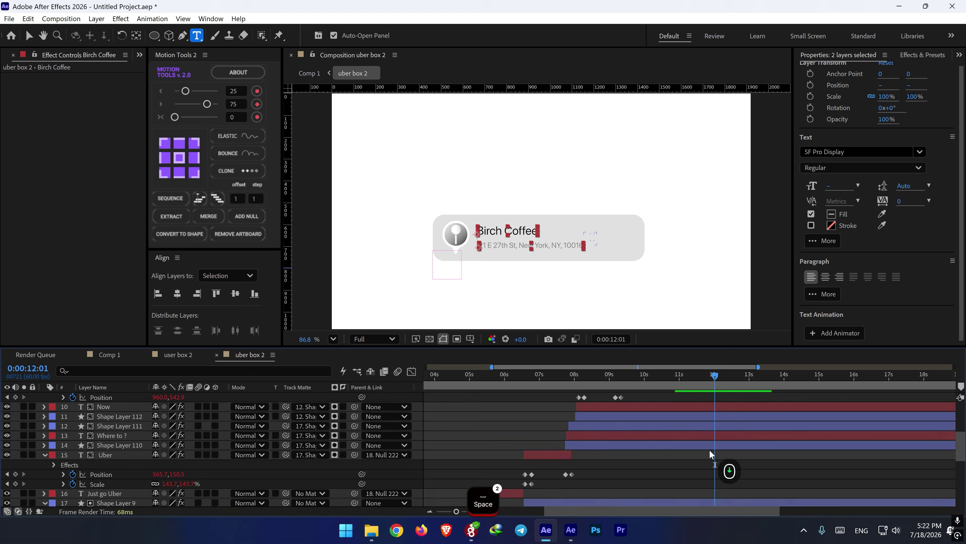
{"action": "left_click", "coordinate": [711, 416]}
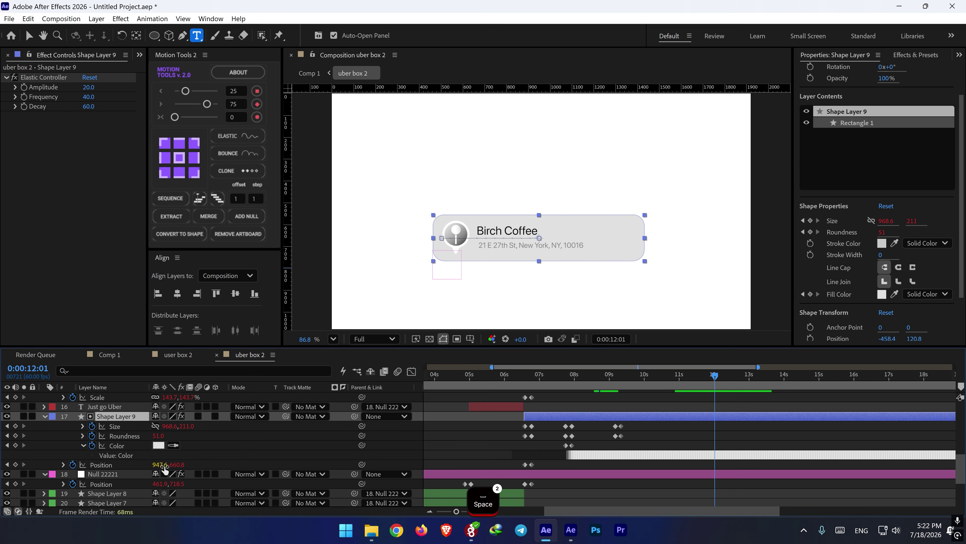
{"action": "left_click", "coordinate": [15, 445]}
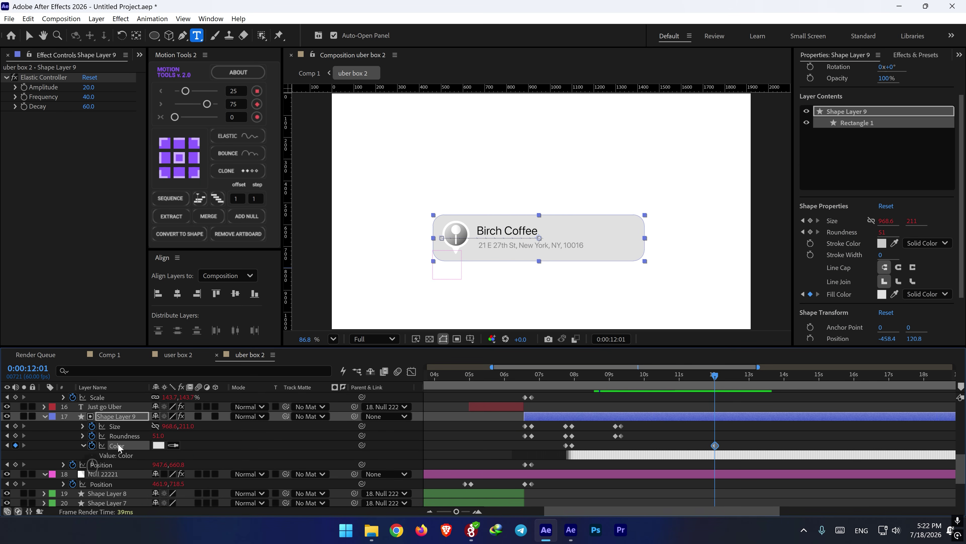
{"action": "key", "text": "shift+Page_Down"}
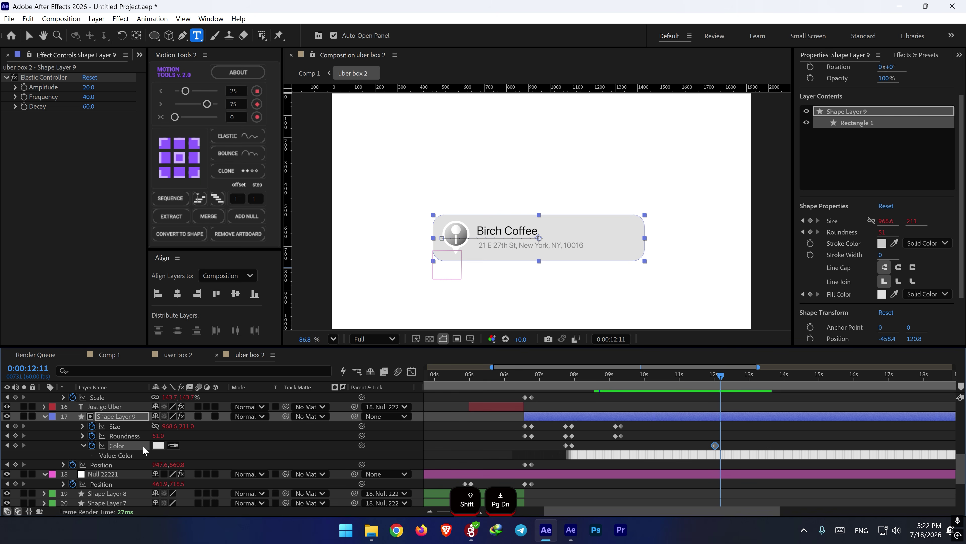
{"action": "left_click", "coordinate": [157, 445]}
{"action": "left_click_drag", "start_coordinate": [416, 414], "coordinate": [294, 459]}
{"action": "left_click", "coordinate": [607, 298]}
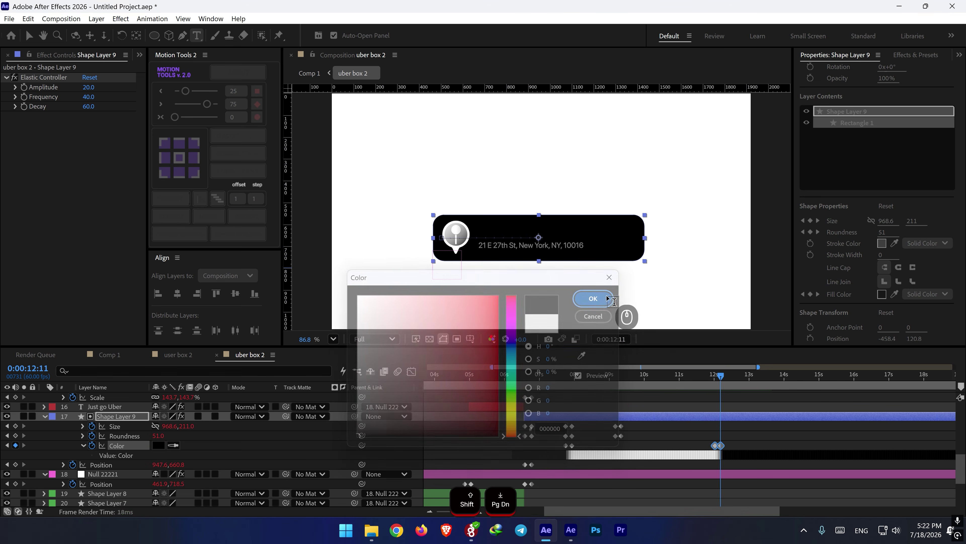
{"action": "left_click_drag", "start_coordinate": [716, 376], "coordinate": [713, 378]}
{"action": "key", "text": "space"}
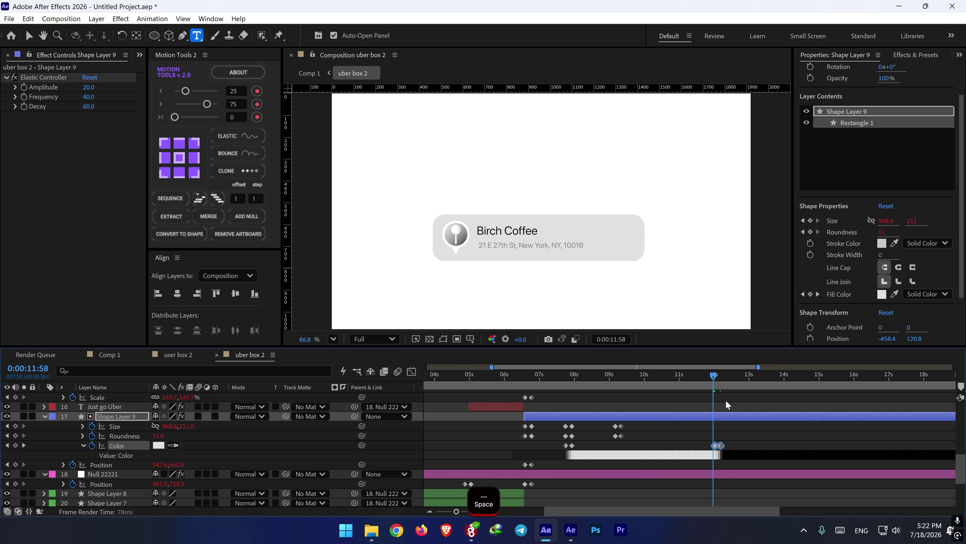
{"action": "key", "text": "space"}
- Keyframe Shape Layer 9's Size at 0:00:12:01, then shrink it to 902.6 by 153 at 0:00:12:11
{"action": "left_click", "coordinate": [716, 376], "text": "shift"}
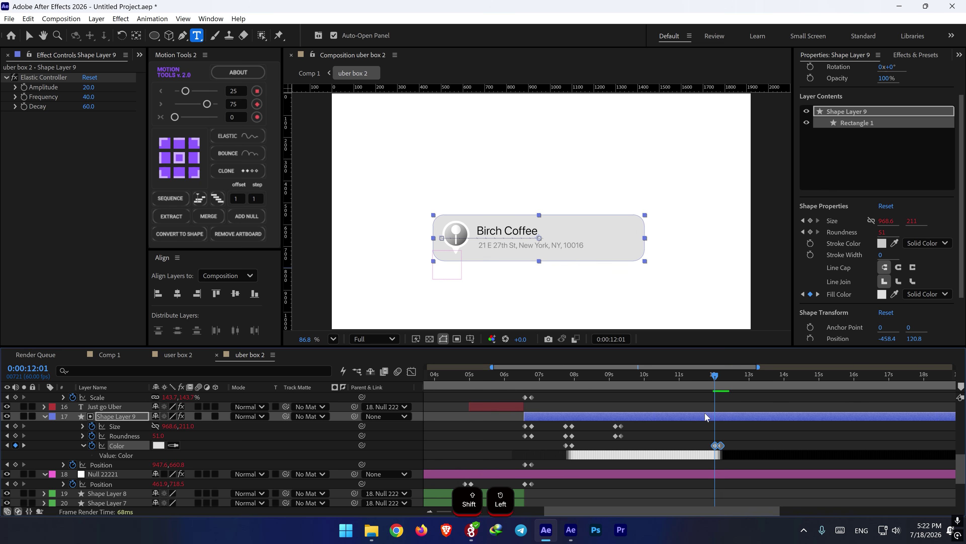
{"action": "left_click", "coordinate": [15, 426]}
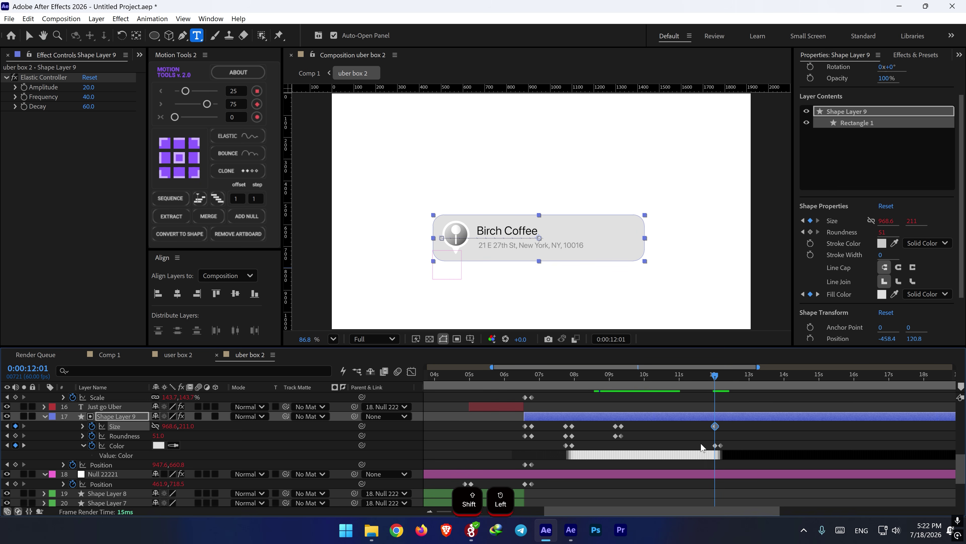
{"action": "left_click", "coordinate": [23, 444]}
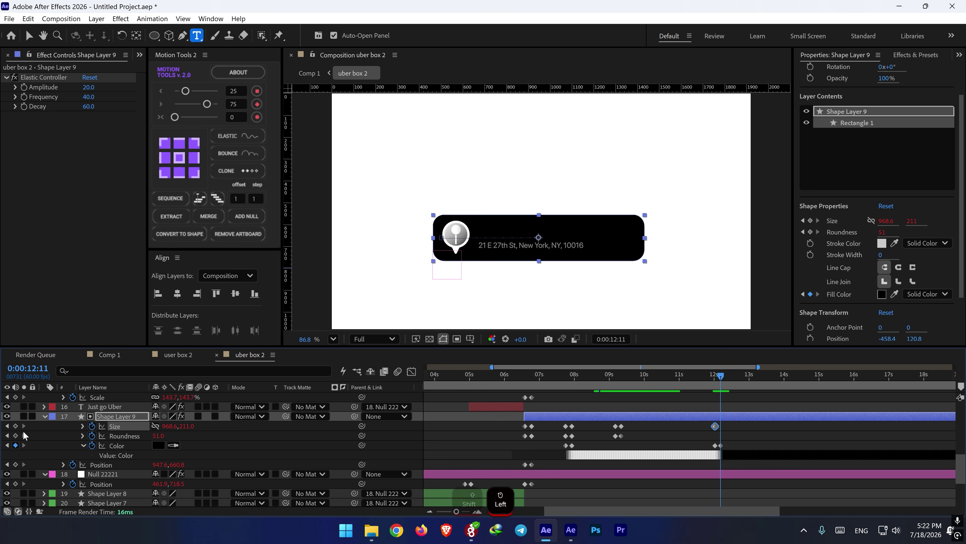
{"action": "left_click_drag", "start_coordinate": [169, 427], "coordinate": [148, 424]}
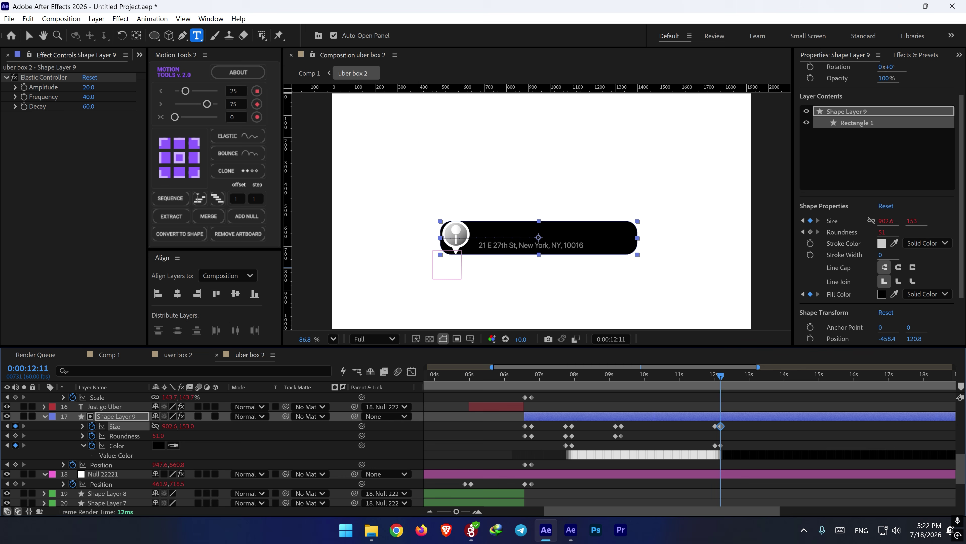
{"action": "key", "text": "alt+Tab"}
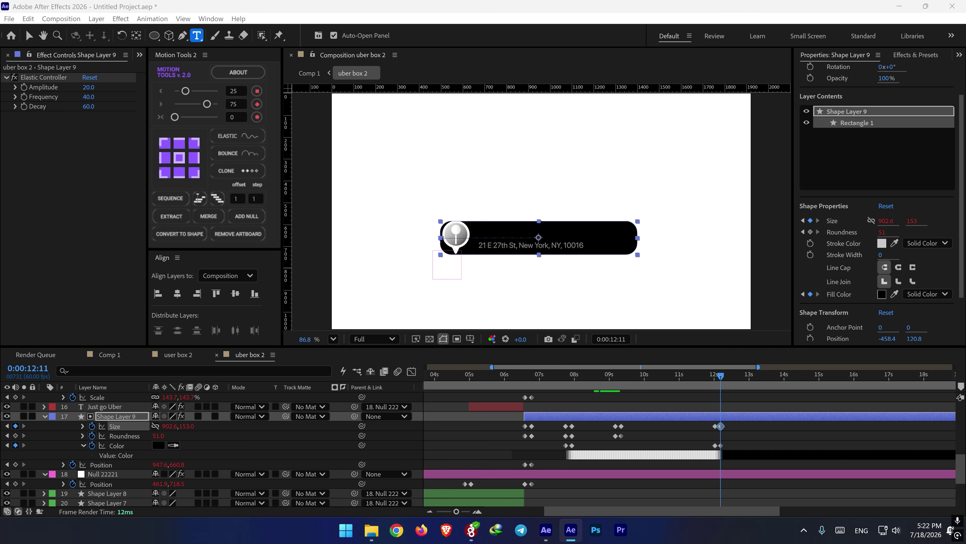
- Keyframe Shape Layer 9's Roundness at 0:00:12:11 with a value of 68
{"action": "left_click", "coordinate": [15, 435]}
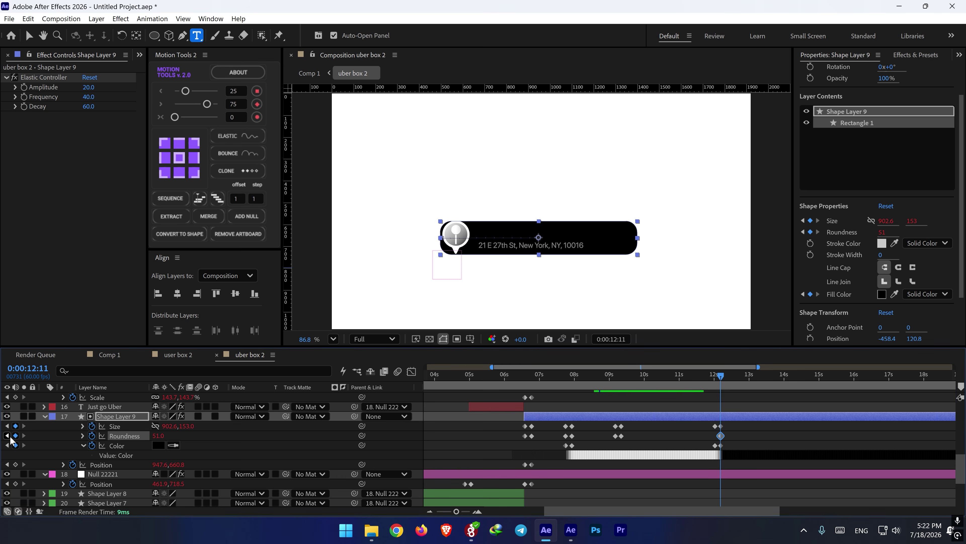
{"action": "left_click", "coordinate": [7, 426]}
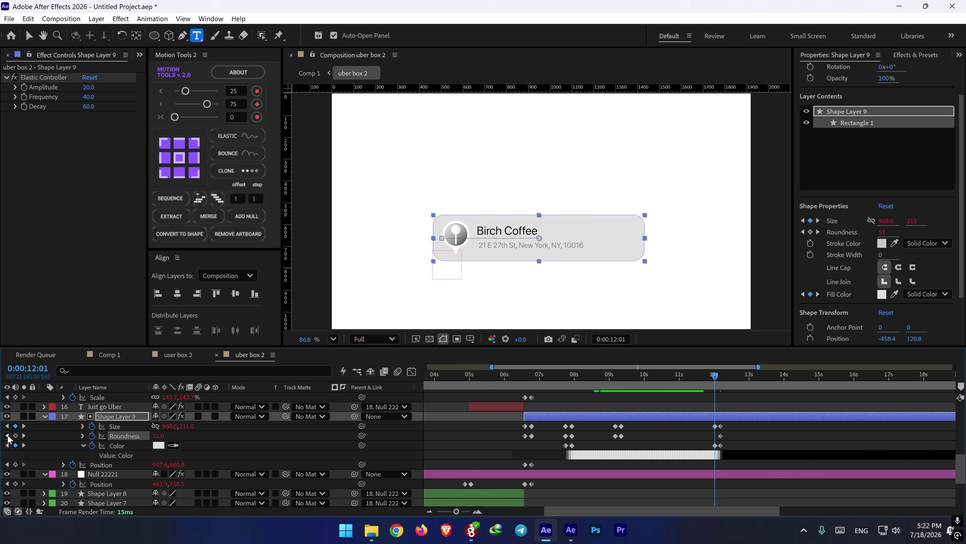
{"action": "left_click", "coordinate": [24, 436]}
{"action": "left_click_drag", "start_coordinate": [158, 435], "coordinate": [181, 454]}
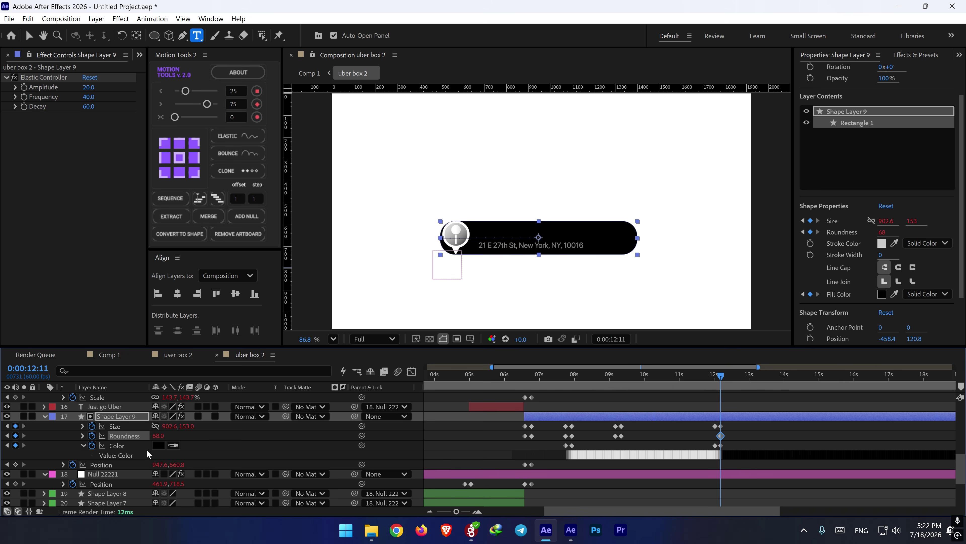
- Undo the last roundness change and set Shape Layer 9's Roundness keyframe at 0:00:12:11 to 67
{"action": "key", "text": "ctrl+z"}
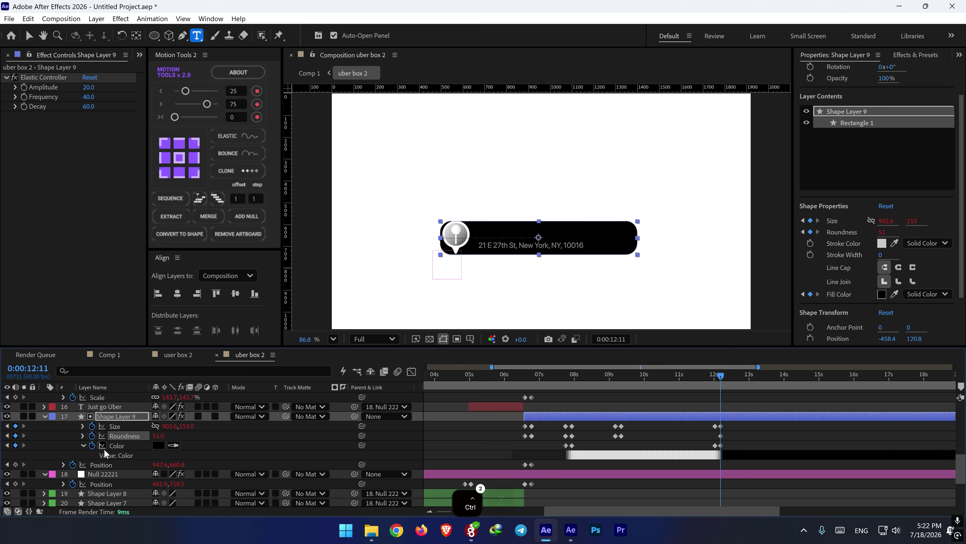
{"action": "key", "text": "ctrl+z"}
{"action": "left_click", "coordinate": [23, 426]}
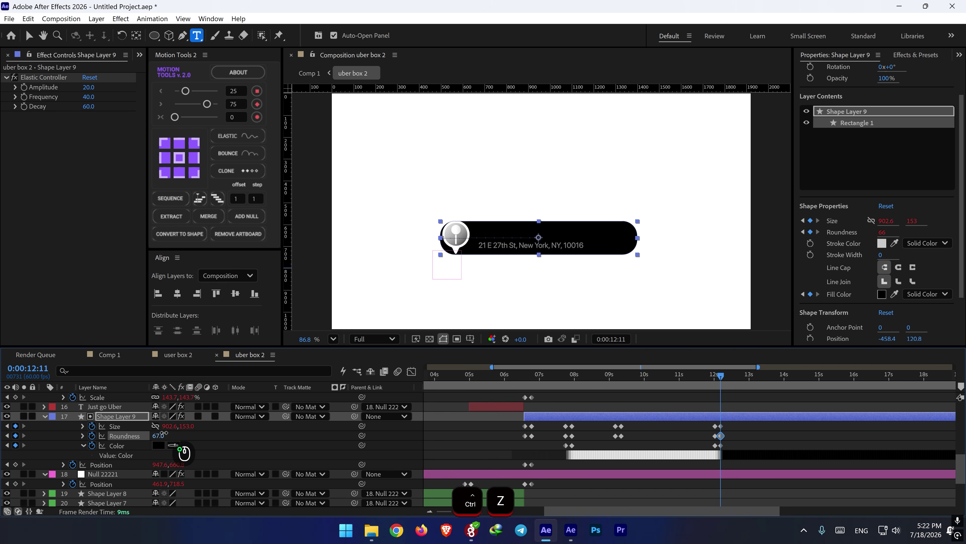
{"action": "left_click", "coordinate": [7, 435]}
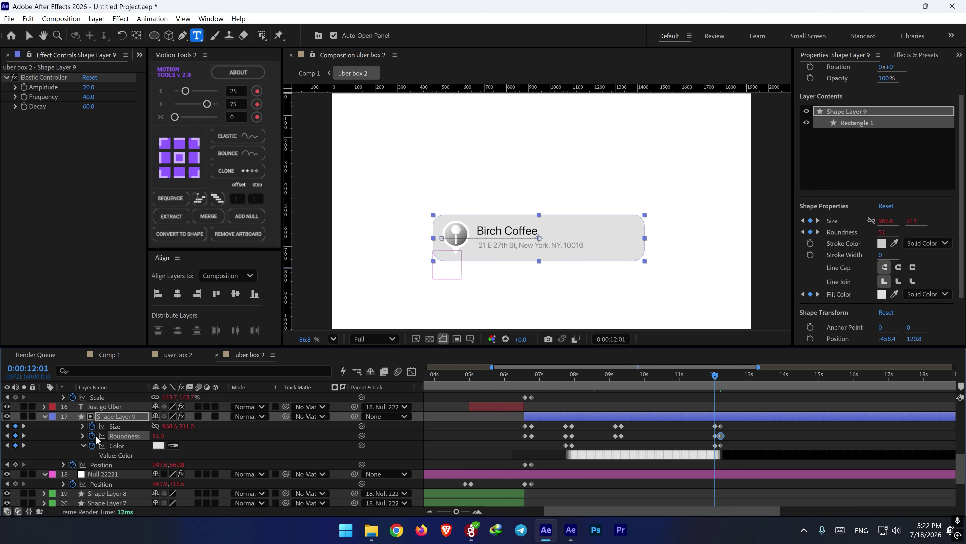
{"action": "scroll", "coordinate": [752, 426], "scroll_direction": "up", "scroll_amount": 3}
{"action": "left_click_drag", "start_coordinate": [674, 379], "coordinate": [689, 379]}
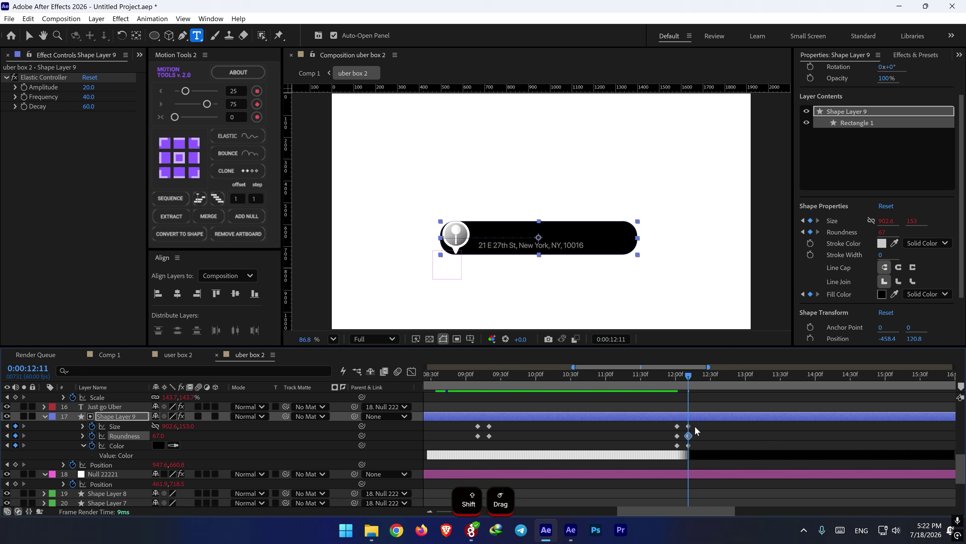
- Add Position keyframes to the Birch Coffee and street address text layers at 0:00:12:11
{"action": "scroll", "coordinate": [693, 432], "scroll_direction": "up", "scroll_amount": 10}
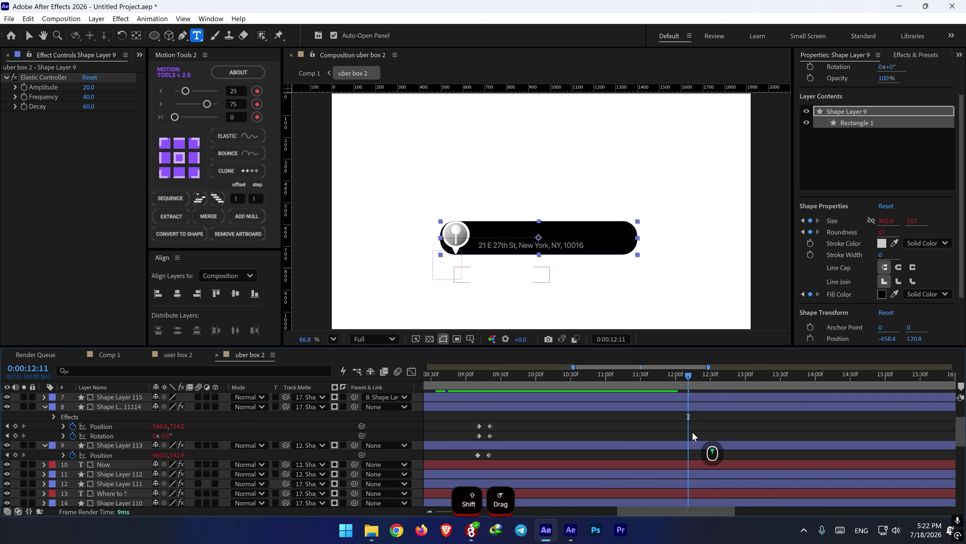
{"action": "left_click", "coordinate": [686, 405]}
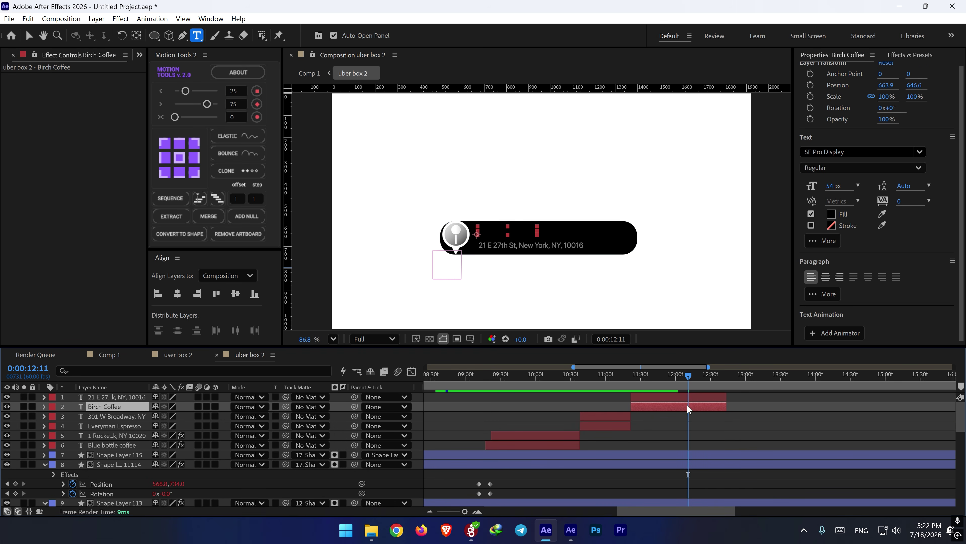
{"action": "left_click", "coordinate": [691, 397], "text": "ctrl"}
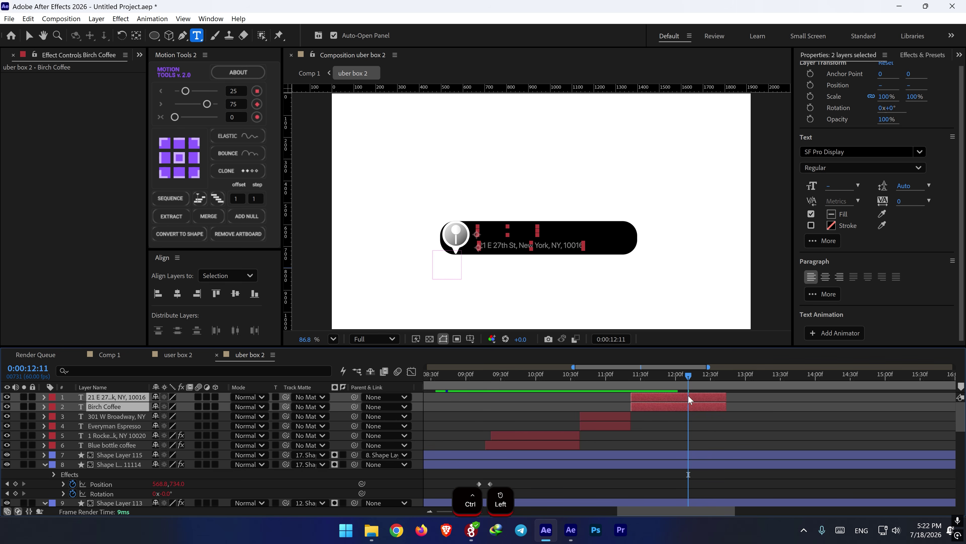
{"action": "key", "text": "p"}
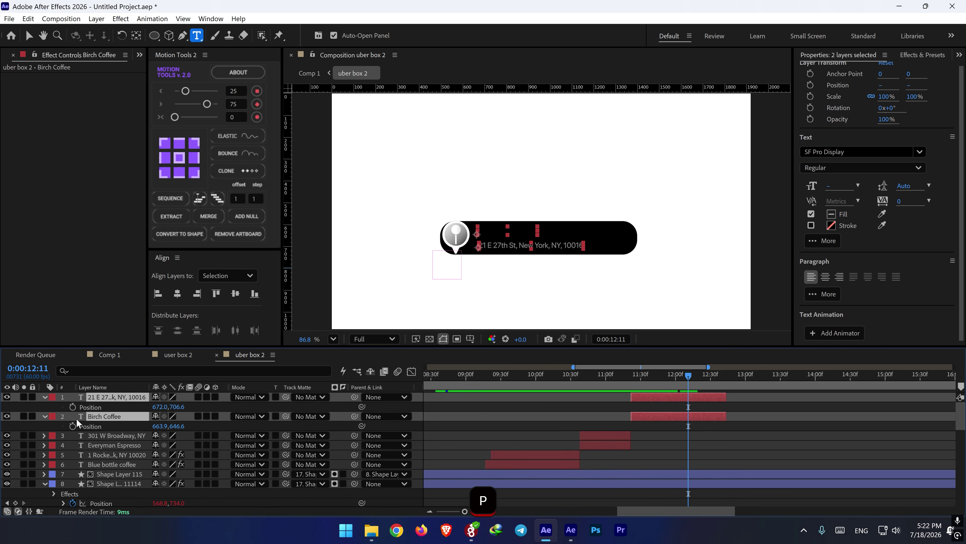
{"action": "left_click", "coordinate": [72, 407]}
{"action": "scroll", "coordinate": [624, 425], "scroll_direction": "down", "scroll_amount": 9}
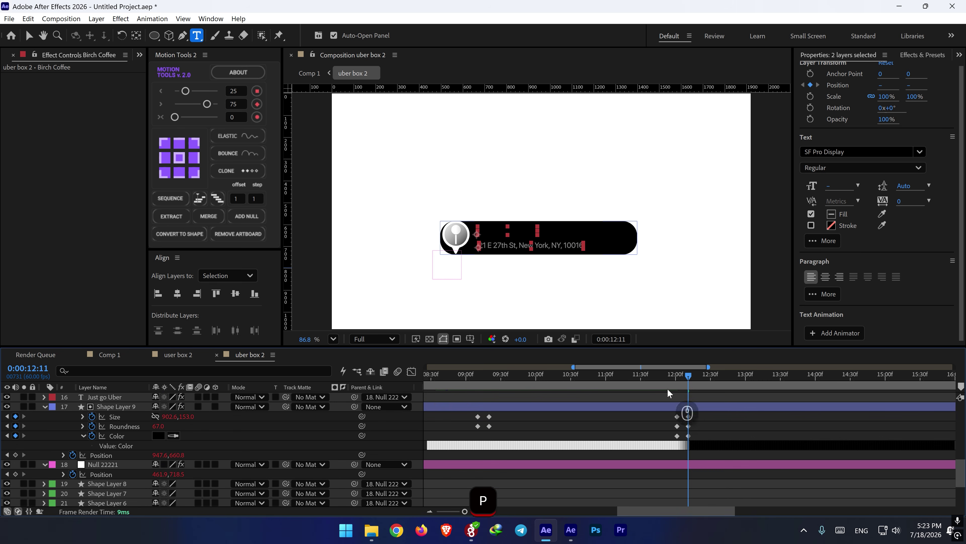
- Keyframe both texts' Position at 0:00:12:01, lower them at 0:00:12:11 to Y 792.6 (Birch Coffee) and 852.6 (address), and matte them to Shape Layer 9
{"action": "left_click", "coordinate": [675, 378], "text": "shift"}
{"action": "scroll", "coordinate": [249, 432], "scroll_direction": "up", "scroll_amount": 3}
{"action": "scroll", "coordinate": [36, 408], "scroll_direction": "up", "scroll_amount": 5}
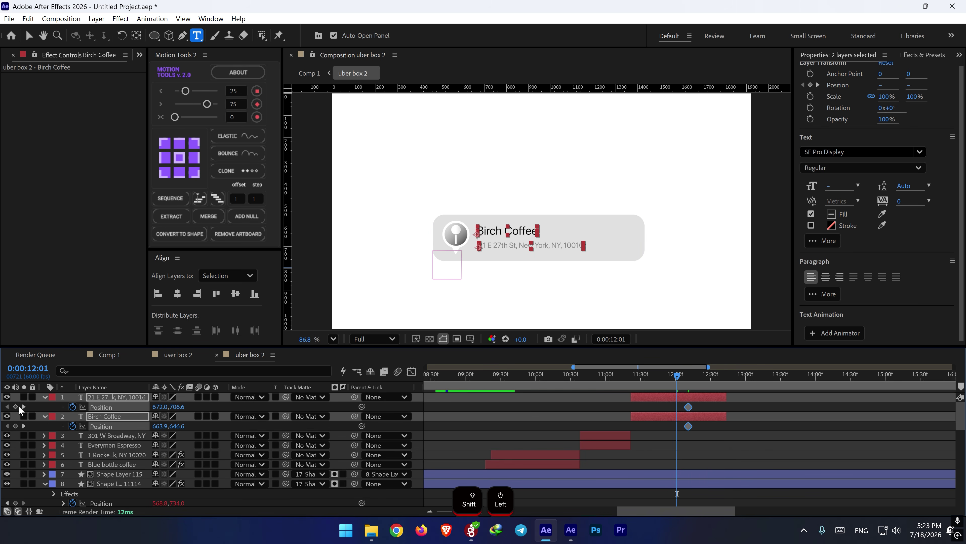
{"action": "left_click", "coordinate": [15, 406]}
{"action": "left_click", "coordinate": [23, 406]}
{"action": "left_click_drag", "start_coordinate": [176, 406], "coordinate": [119, 494]}
{"action": "left_click", "coordinate": [675, 376]}
{"action": "key", "text": "space"}
{"action": "key", "text": "space"}
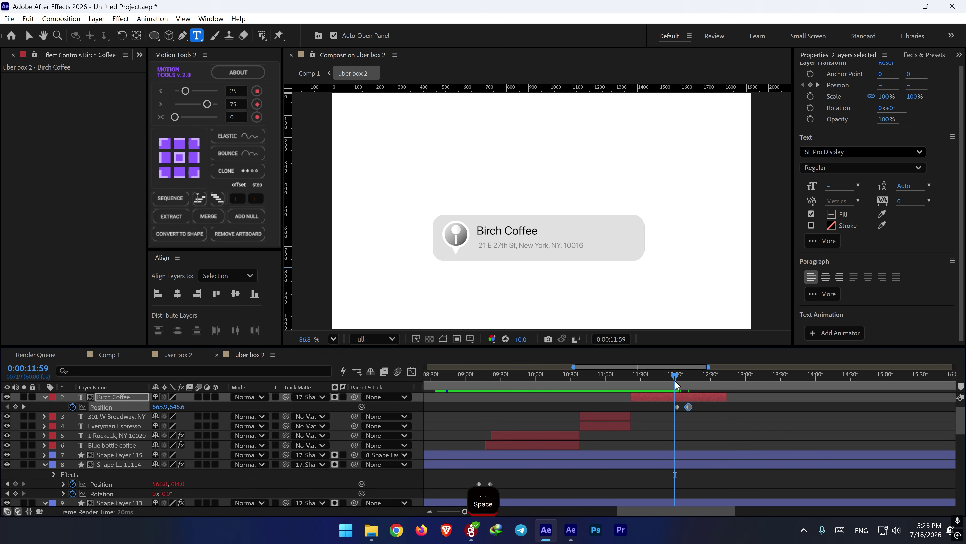
- Add Position keyframes to the pin layers, Shape Layer 115 and Shape Layer 11114, at 0:00:12:01, then go to 0:00:12:11
{"action": "left_click", "coordinate": [676, 375]}
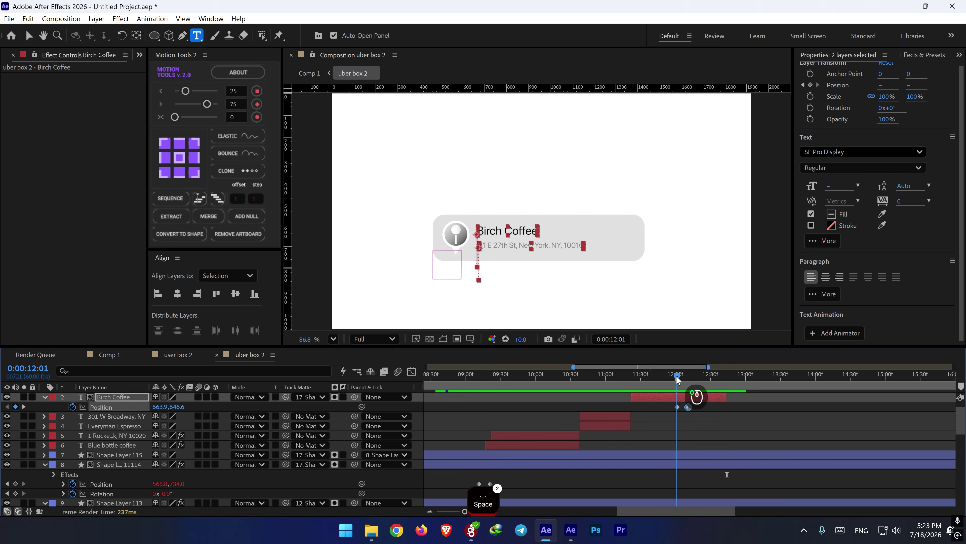
{"action": "left_click", "coordinate": [672, 456]}
{"action": "left_click", "coordinate": [680, 463], "text": "ctrl"}
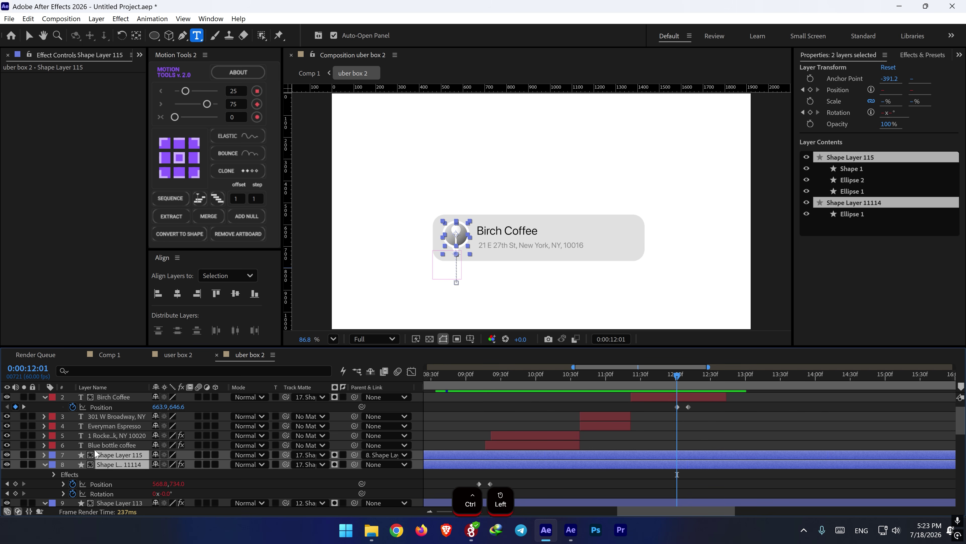
{"action": "key", "text": "p"}
{"action": "left_click", "coordinate": [73, 464]}
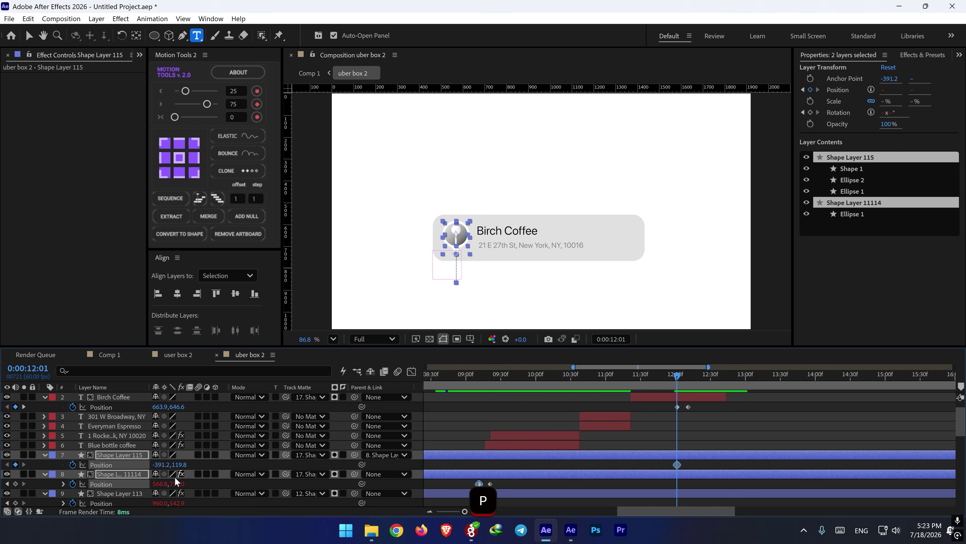
{"action": "left_click", "coordinate": [15, 483]}
{"action": "left_click", "coordinate": [685, 378], "text": "shift"}
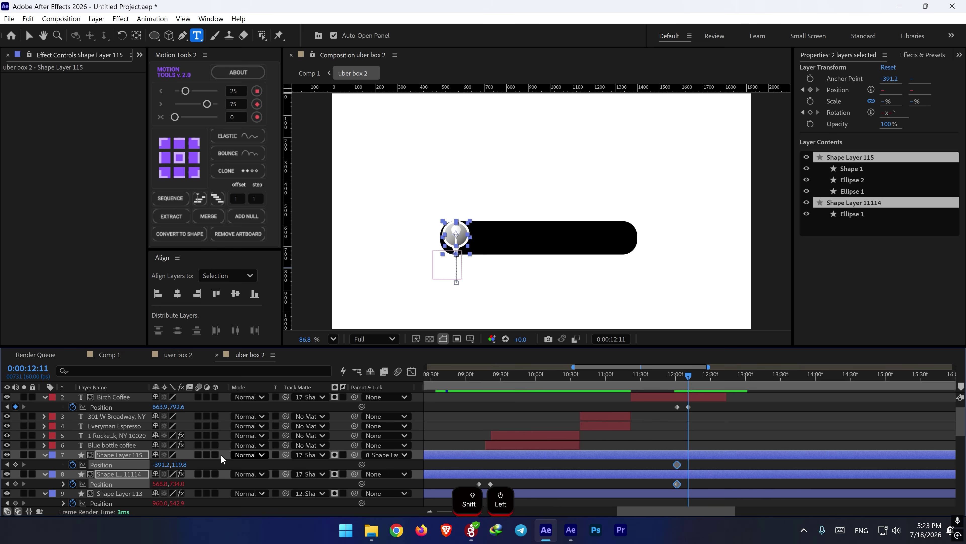
- Try to move both pin shape layers down together at 0:00:12:11, then undo the move
{"action": "left_click_drag", "start_coordinate": [180, 483], "coordinate": [287, 486]}
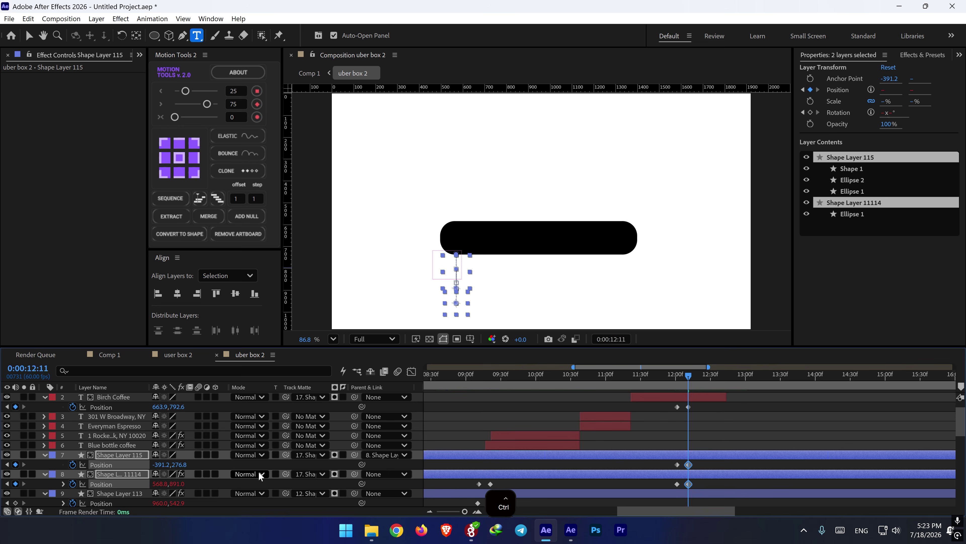
{"action": "key", "text": "ctrl+z"}
{"action": "left_click", "coordinate": [671, 465]}
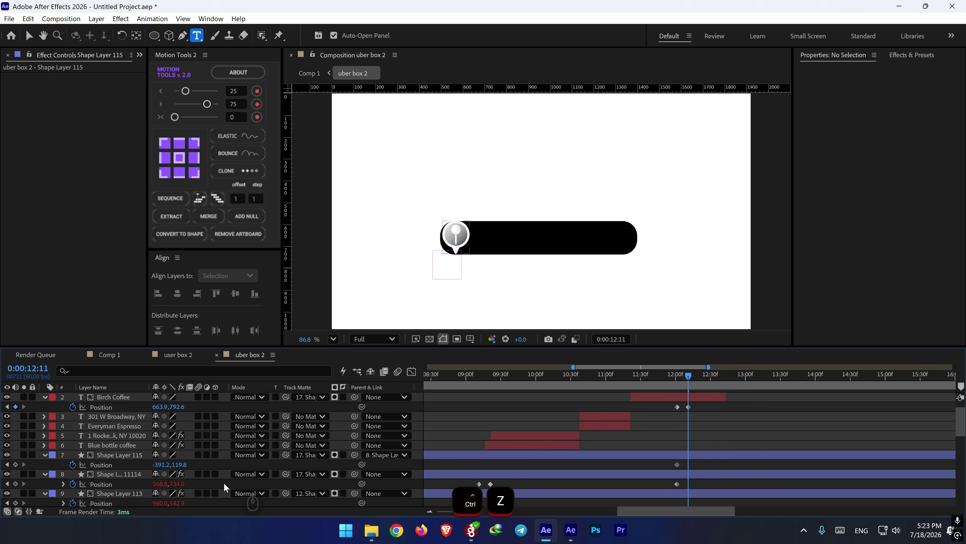
- Lower only Shape Layer 11114 at 0:00:12:11 to a Position Y of about 924 and preview the pin's exit
{"action": "left_click_drag", "start_coordinate": [178, 483], "coordinate": [273, 488]}
{"action": "left_click_drag", "start_coordinate": [699, 479], "coordinate": [662, 488]}
{"action": "key", "text": "space"}
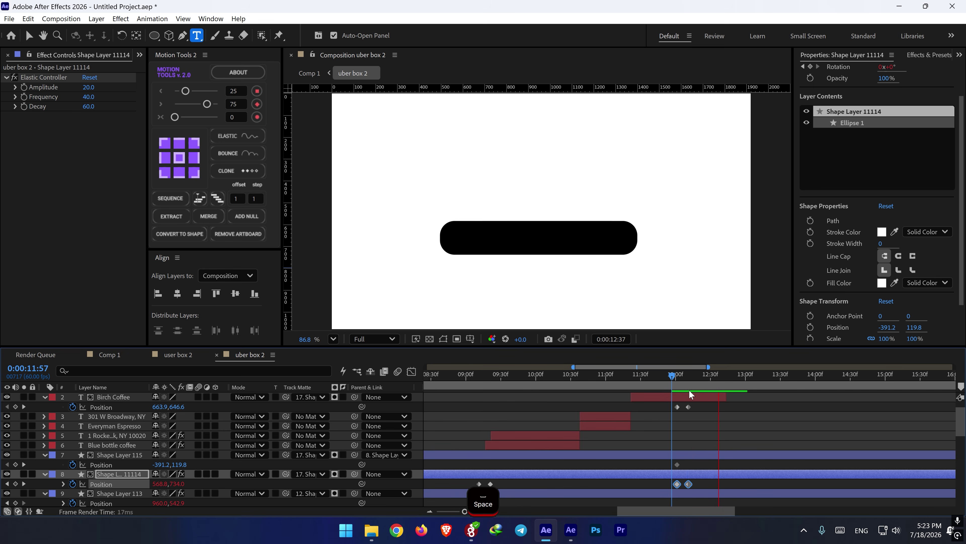
{"action": "key", "text": "space"}
{"action": "left_click", "coordinate": [681, 383]}
{"action": "key", "text": "space"}
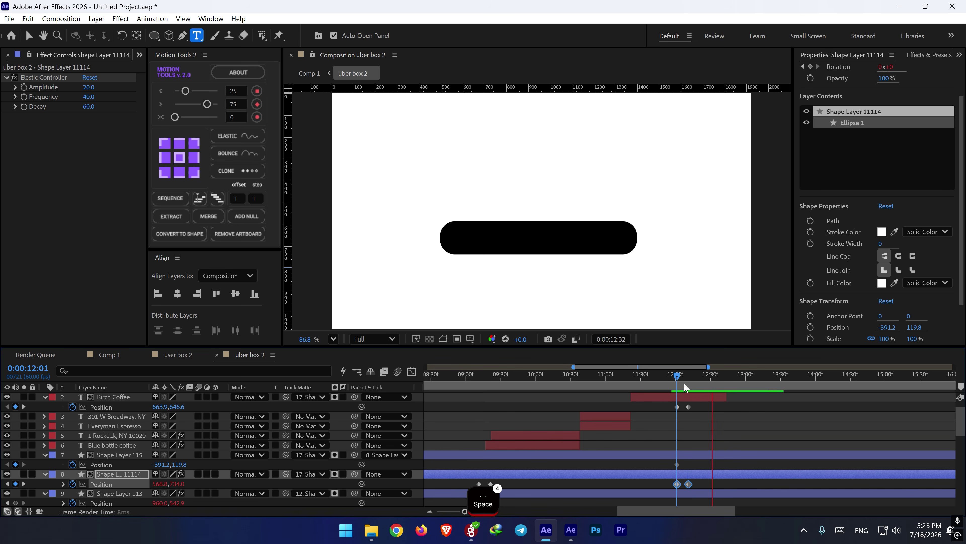
{"action": "key", "text": "space"}
{"action": "left_click_drag", "start_coordinate": [681, 384], "coordinate": [689, 383]}
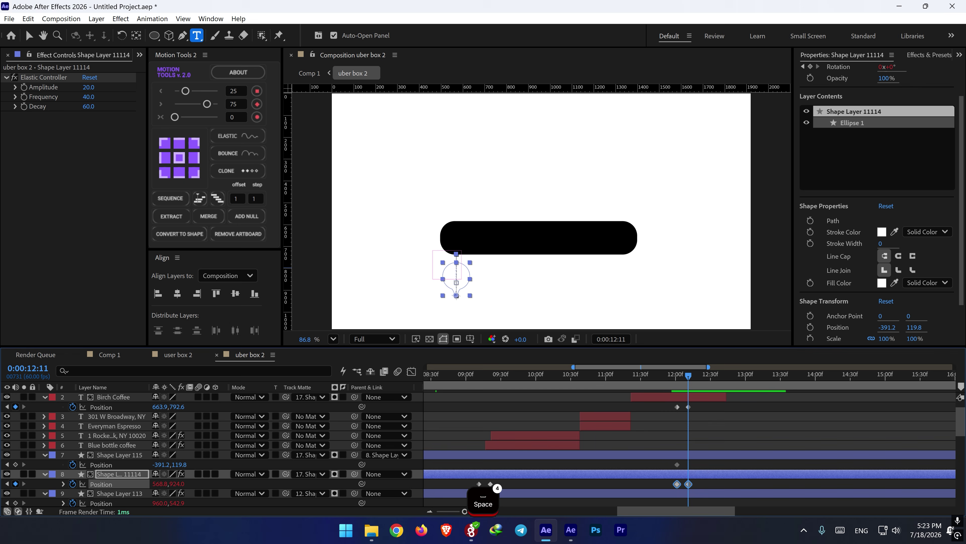
- Copy the "Choose UberX" text from the other project and place it over the black bar at 0:00:12:32 in white at 68 px
{"action": "key", "text": "alt+Tab"}
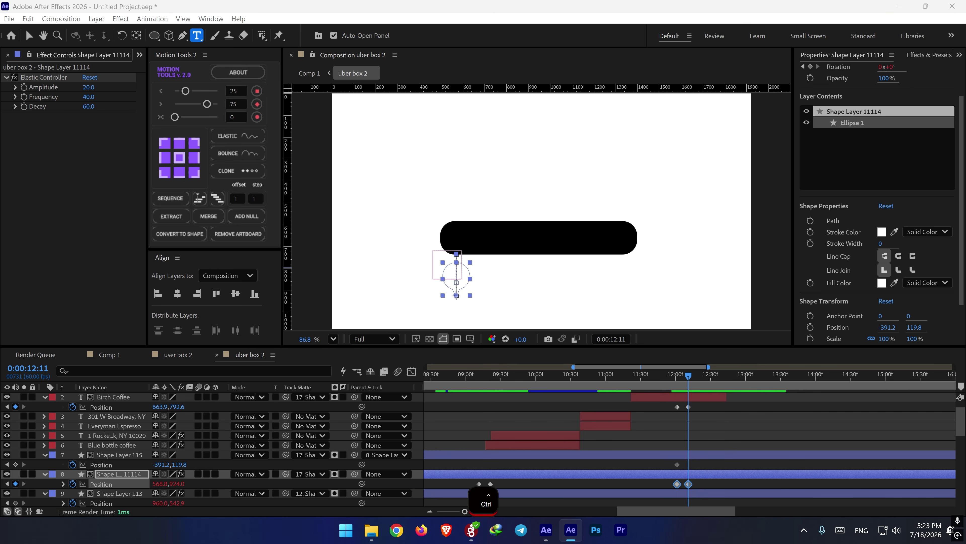
{"action": "key", "text": "ctrl+c"}
{"action": "left_click_drag", "start_coordinate": [700, 380], "coordinate": [713, 378]}
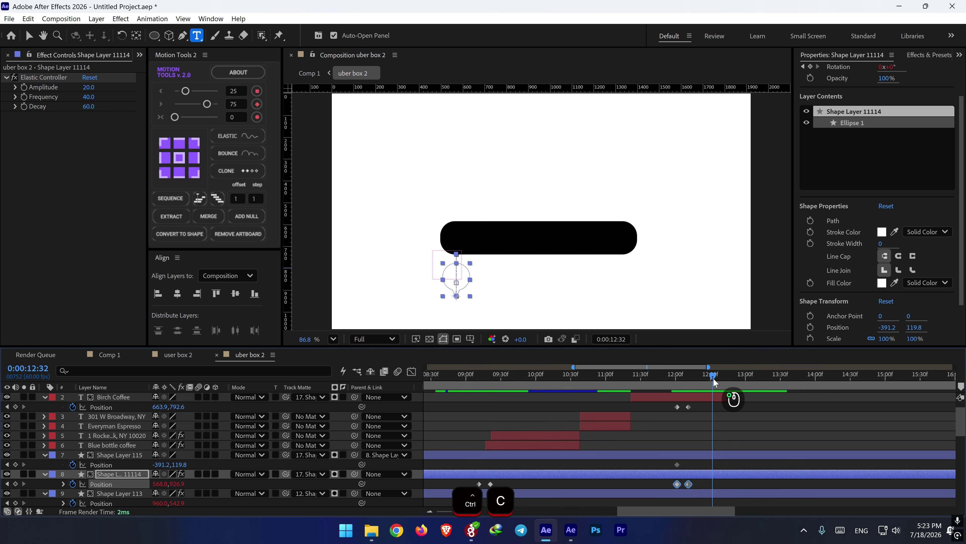
{"action": "key", "text": "ctrl+v"}
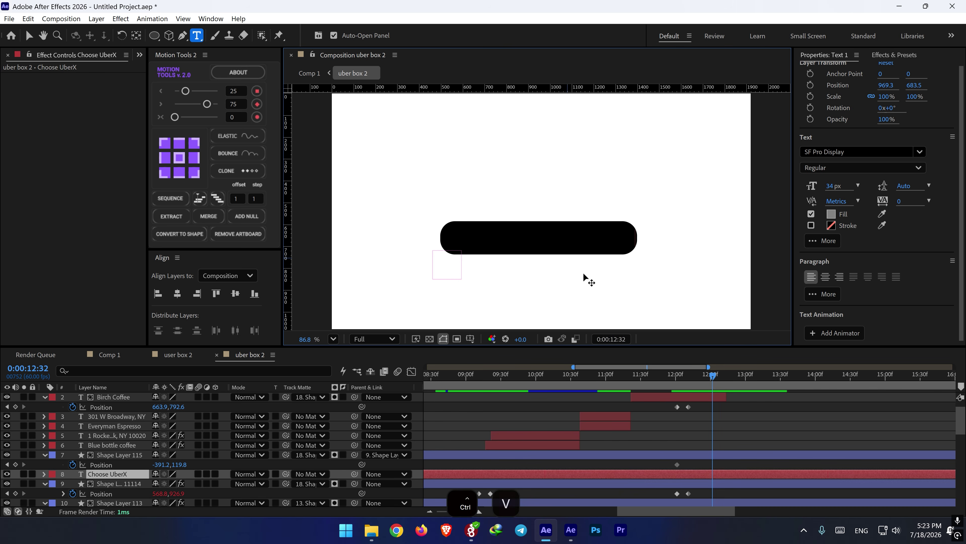
{"action": "key", "text": "ctrl+a"}
{"action": "left_click_drag", "start_coordinate": [597, 291], "coordinate": [550, 292]}
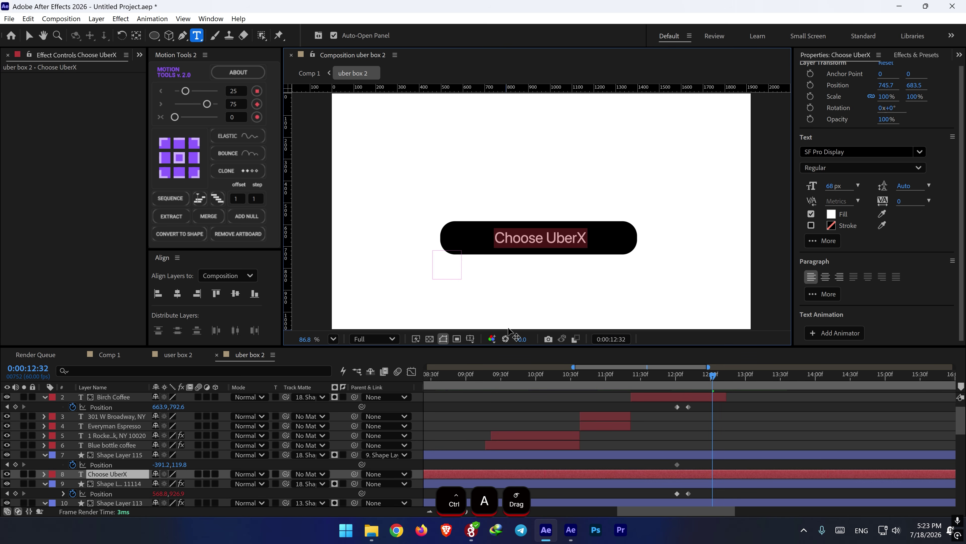
- Preview the transition from 0:00:11:53 and move the Choose UberX layer to the top of the layer stack
{"action": "left_click", "coordinate": [667, 377]}
{"action": "key", "text": "space"}
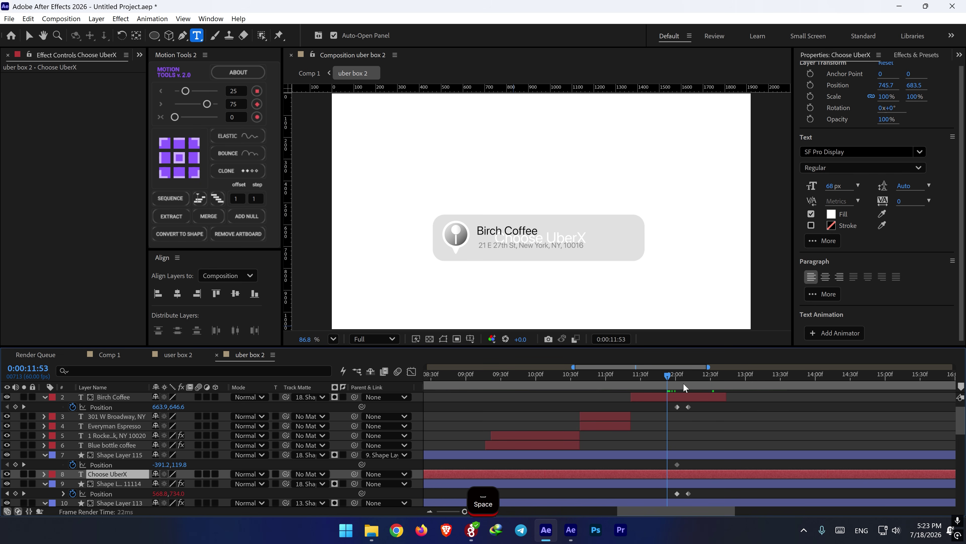
{"action": "key", "text": "space"}
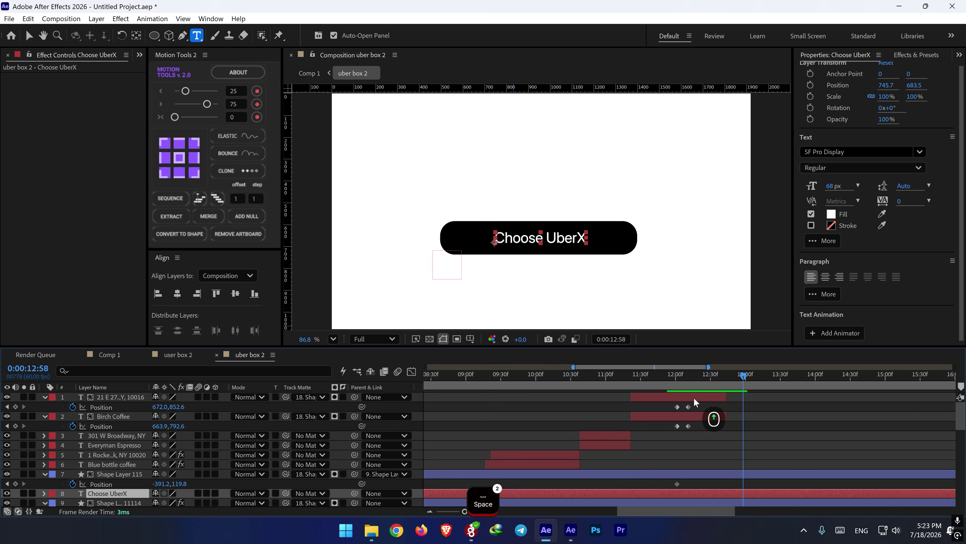
{"action": "scroll", "coordinate": [690, 406], "scroll_direction": "down", "scroll_amount": 2}
{"action": "left_click_drag", "start_coordinate": [102, 440], "coordinate": [122, 397]}
- Scale the Choose UberX text to 85%, centre its anchor point, and reposition it to 948.9, 663.1 in the black bar
{"action": "key", "text": "s"}
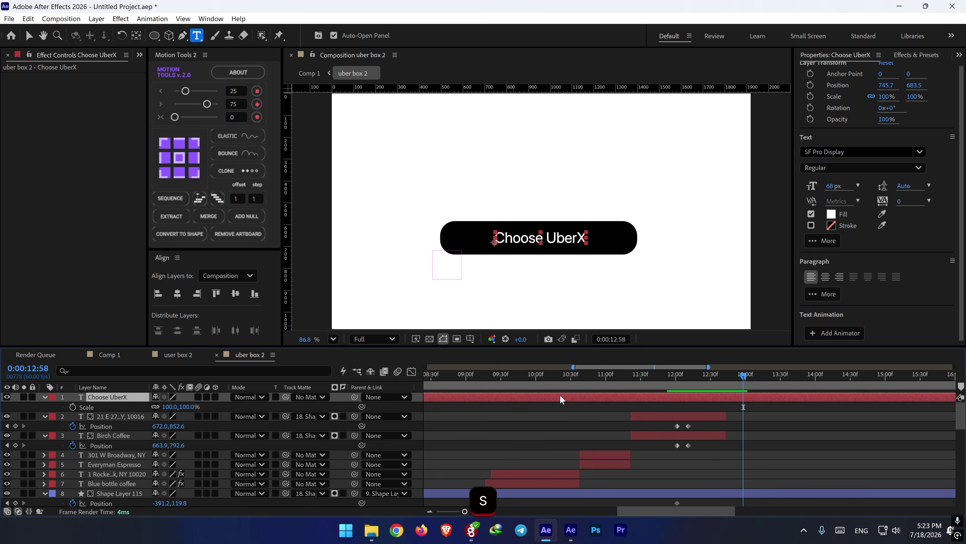
{"action": "left_click_drag", "start_coordinate": [185, 407], "coordinate": [179, 407]}
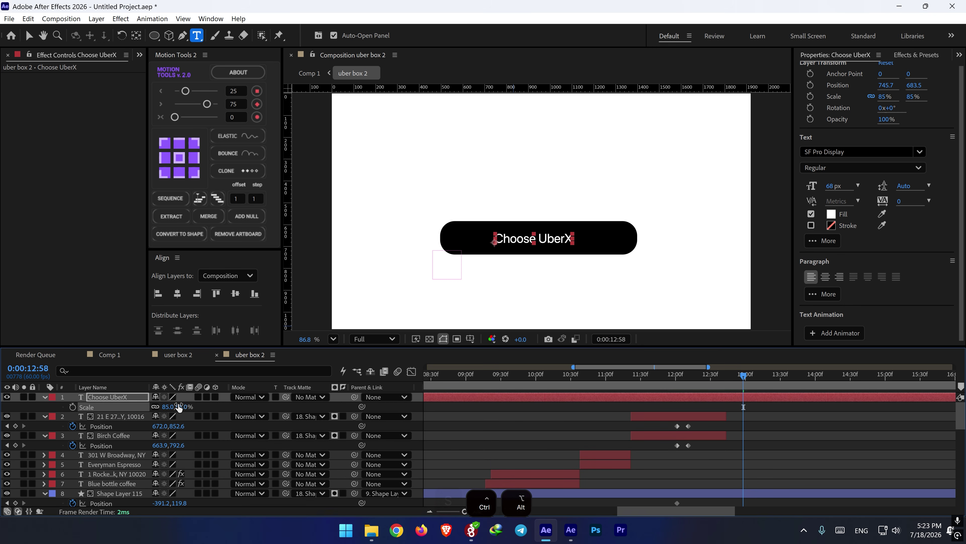
{"action": "key", "text": "ctrl+alt+Home"}
{"action": "key", "text": "v"}
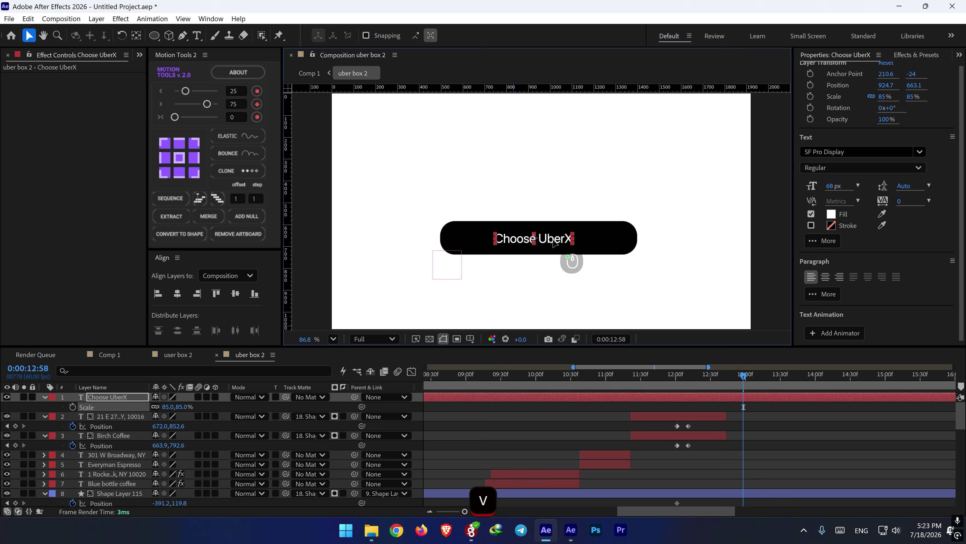
{"action": "left_click_drag", "start_coordinate": [560, 256], "coordinate": [565, 258]}
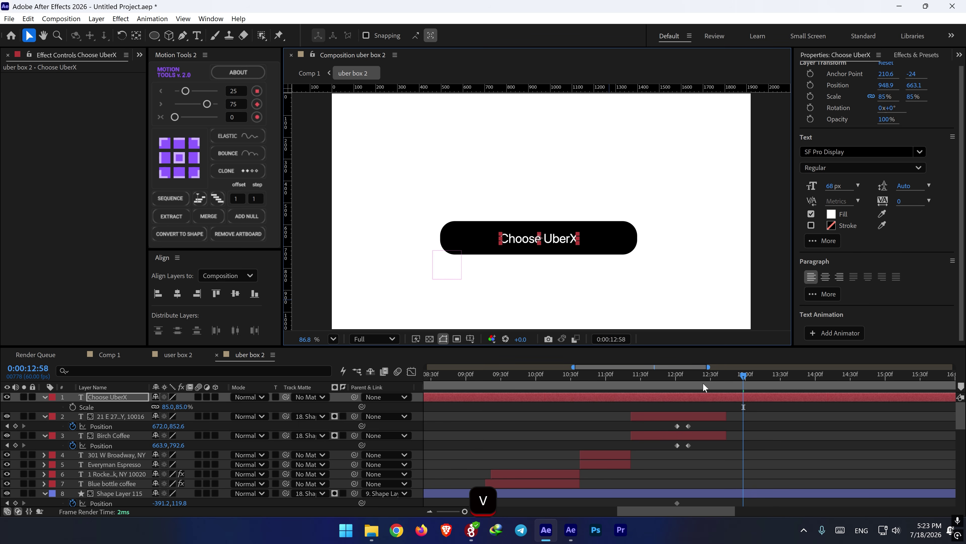
- Show the Choose UberX layer's Opacity and trim the layer's start to 0:00:12:01
{"action": "left_click", "coordinate": [722, 381], "text": "shift"}
{"action": "scroll", "coordinate": [707, 408], "scroll_direction": "down", "scroll_amount": 2}
{"action": "scroll", "coordinate": [707, 408], "scroll_direction": "up", "scroll_amount": 2}
{"action": "left_click_drag", "start_coordinate": [684, 382], "coordinate": [678, 381]}
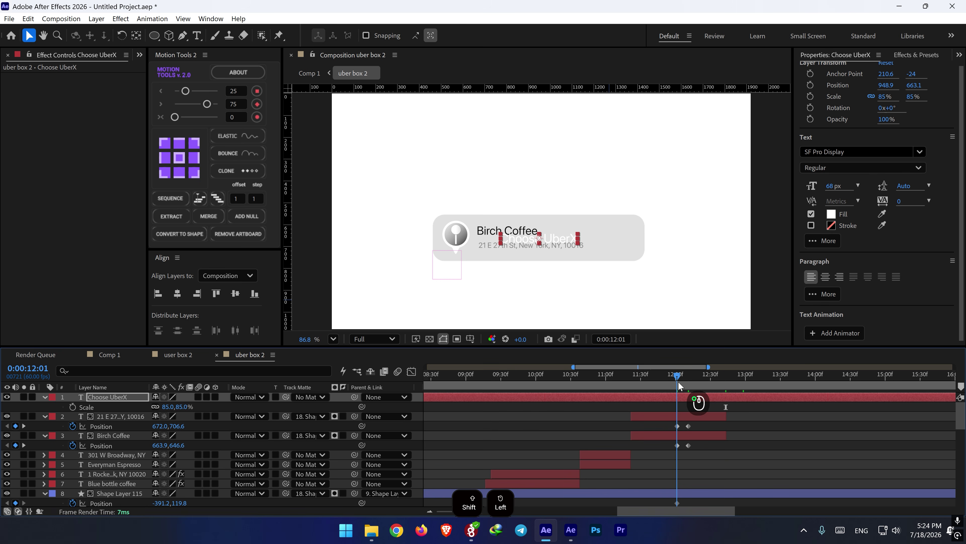
{"action": "key", "text": "t"}
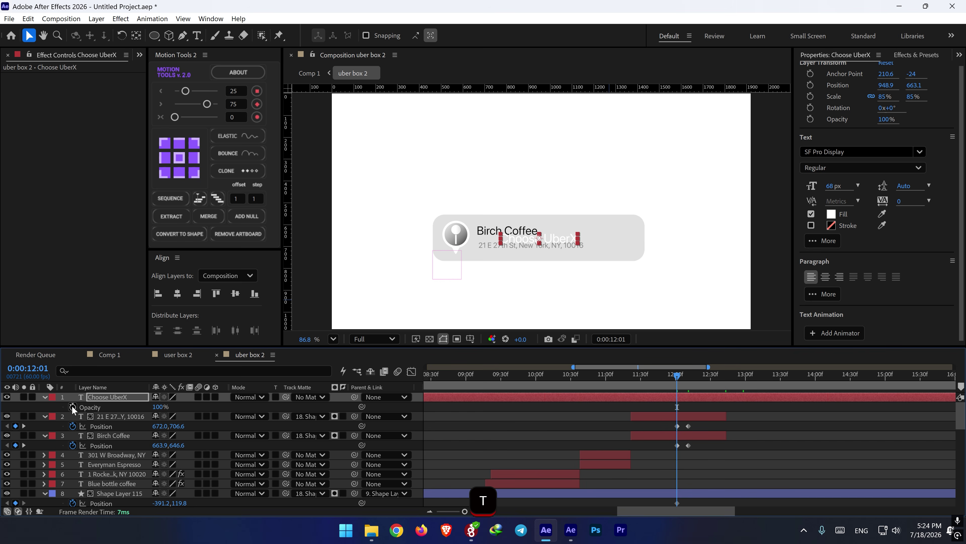
{"action": "key", "text": "alt+Tab"}
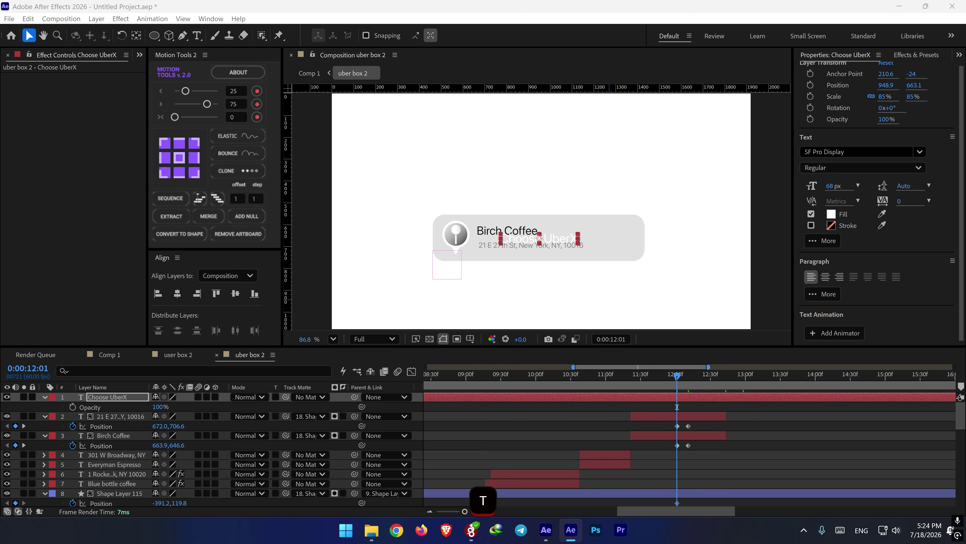
{"action": "left_click", "coordinate": [668, 396]}
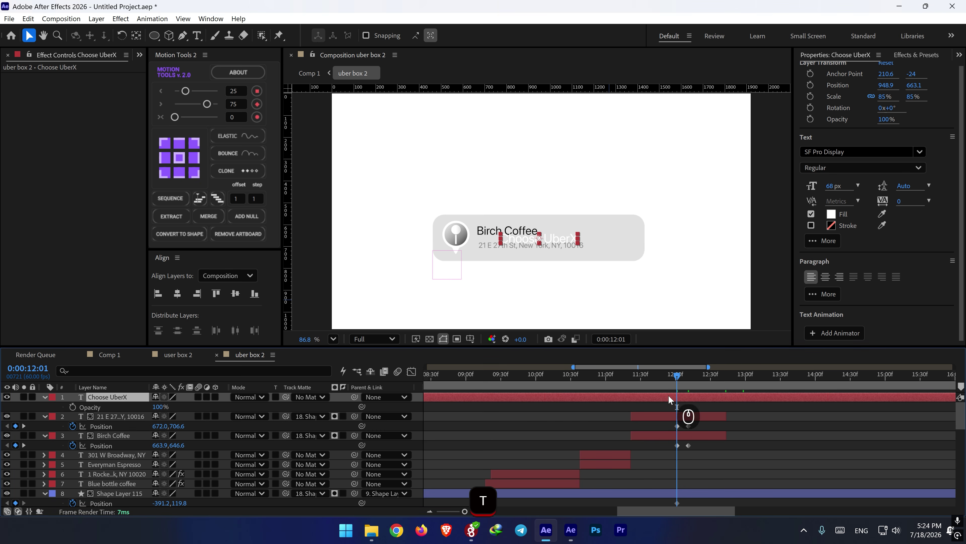
{"action": "key", "text": "alt+bracketleft"}
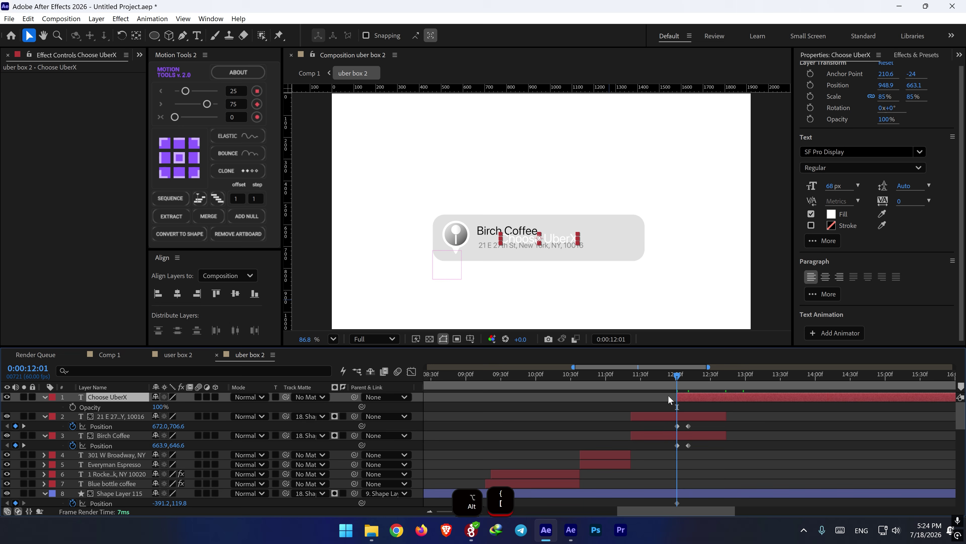
- Apply the Apple Cardinal Bounce preset to the Choose UberX layer and shift the layer slightly after 0:00:12:01
{"action": "left_click", "coordinate": [211, 19]}
{"action": "left_click", "coordinate": [160, 42]}
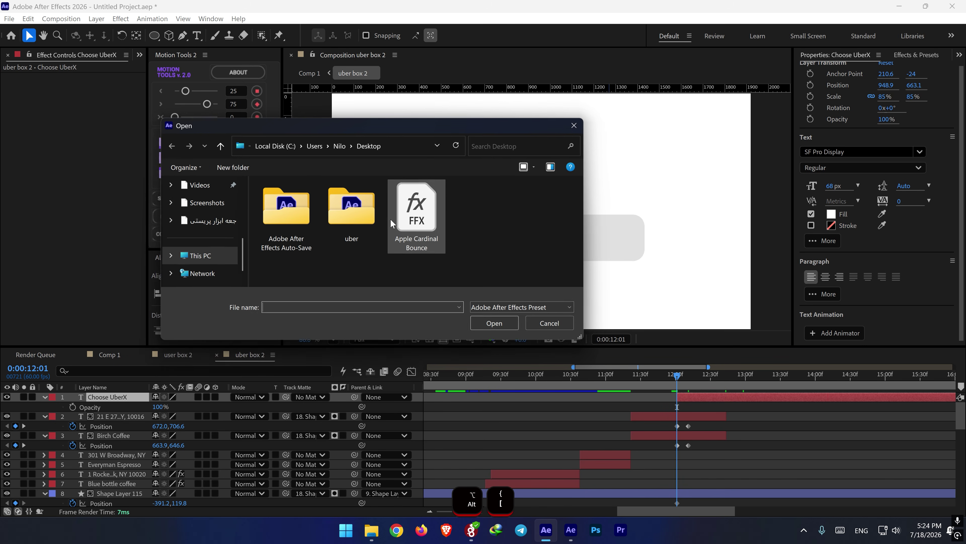
{"action": "double_click", "coordinate": [417, 218]}
{"action": "left_click_drag", "start_coordinate": [691, 398], "coordinate": [695, 400]}
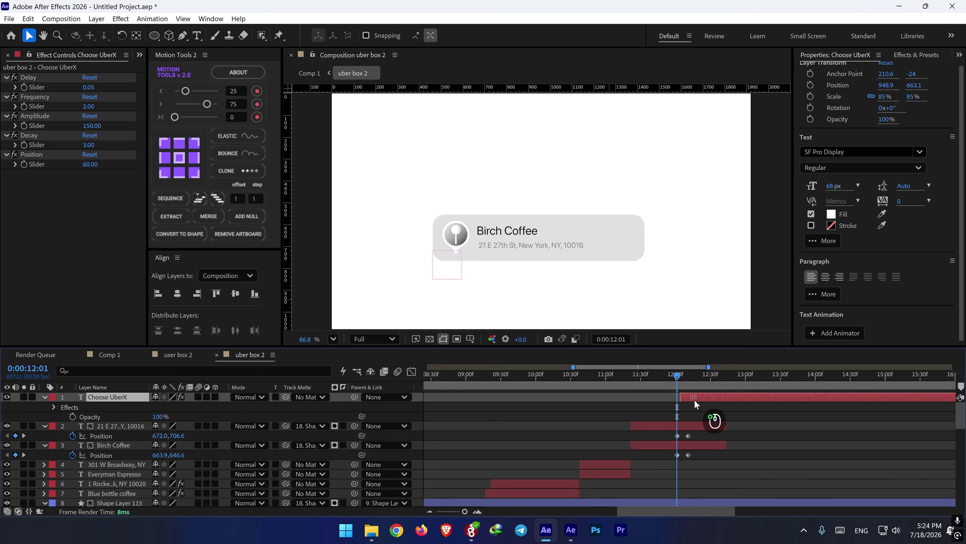
- Play back the Choose UberX text animation around 0:00:12:01 and compare it with the other project
{"action": "key", "text": "space"}
{"action": "key", "text": "space"}
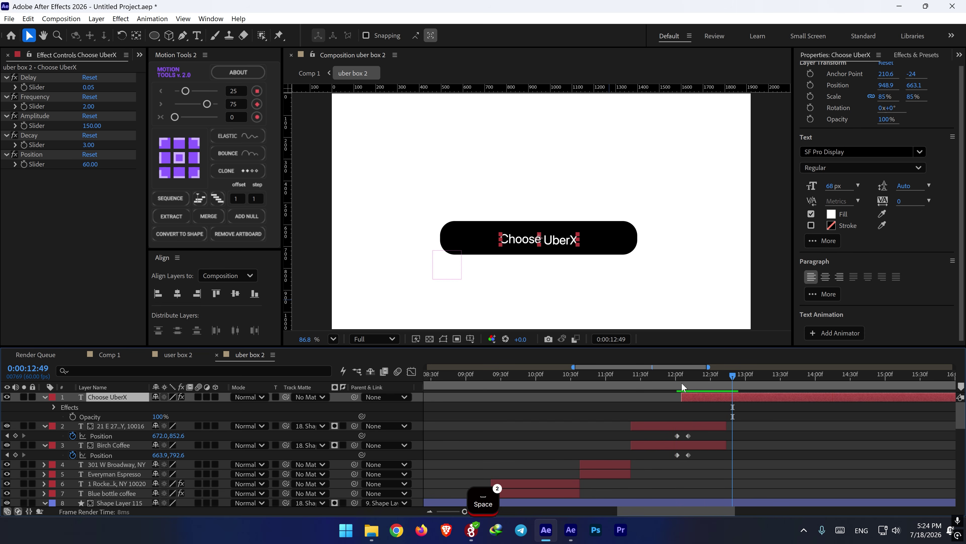
{"action": "key", "text": "space"}
{"action": "key", "text": "space"}
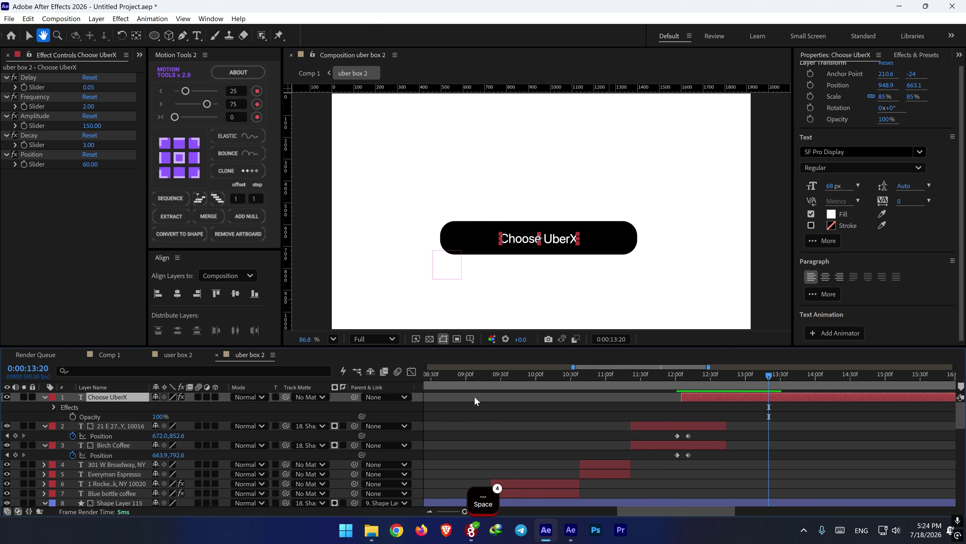
{"action": "key", "text": "alt+Tab"}
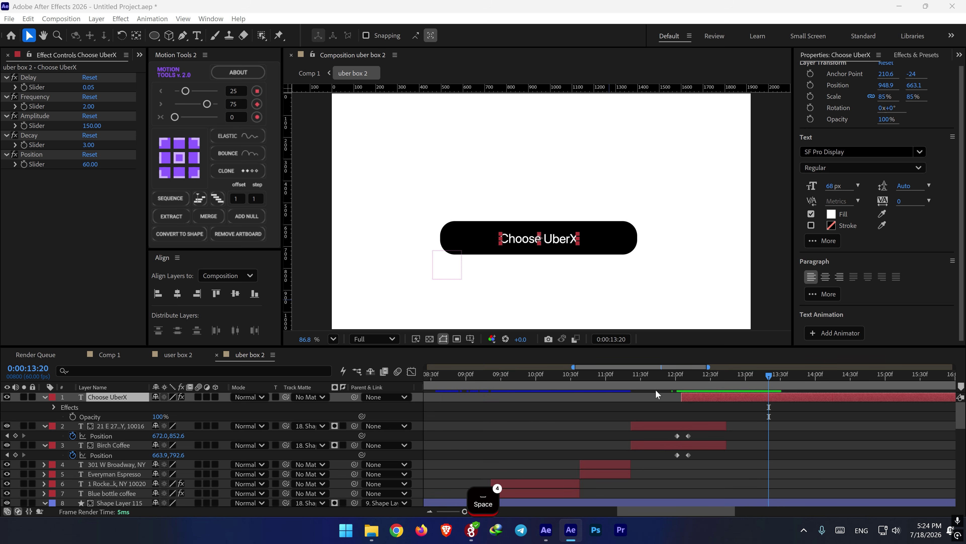
{"action": "key", "text": "space"}
{"action": "key", "text": "space"}
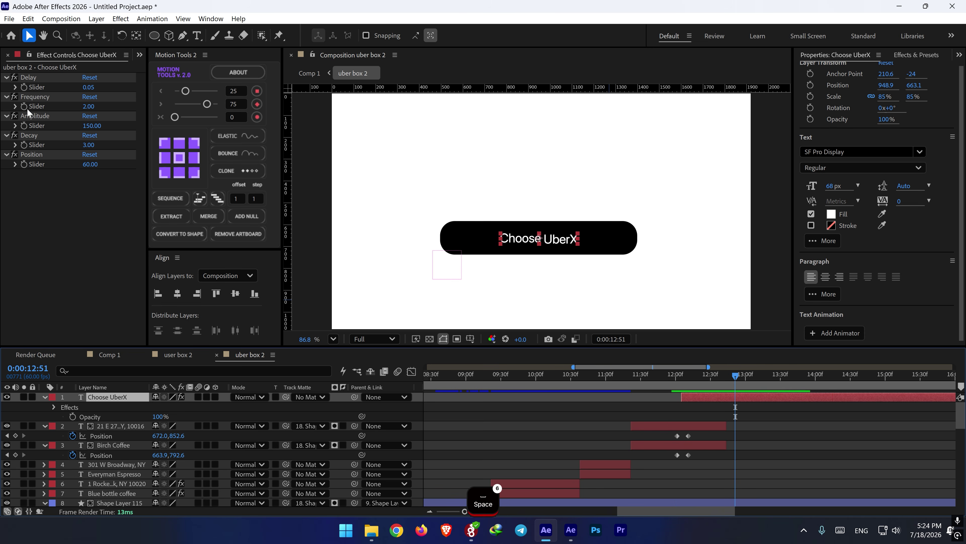
- Switch to File Explorer and bring the car and banknote PNG images into the uber box 2 composition
{"action": "left_click", "coordinate": [139, 55]}
{"action": "left_click", "coordinate": [148, 71]}
{"action": "left_click", "coordinate": [98, 280]}
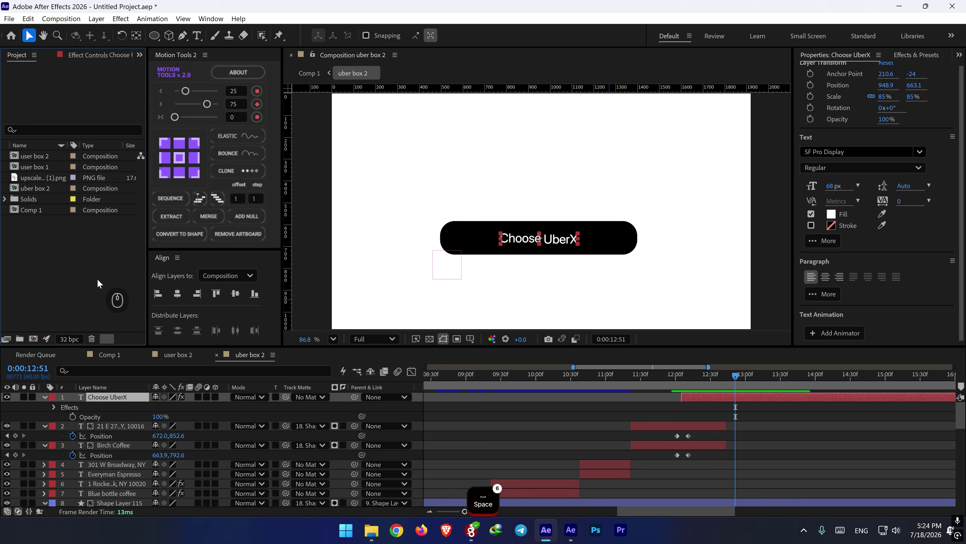
{"action": "left_click", "coordinate": [372, 530]}
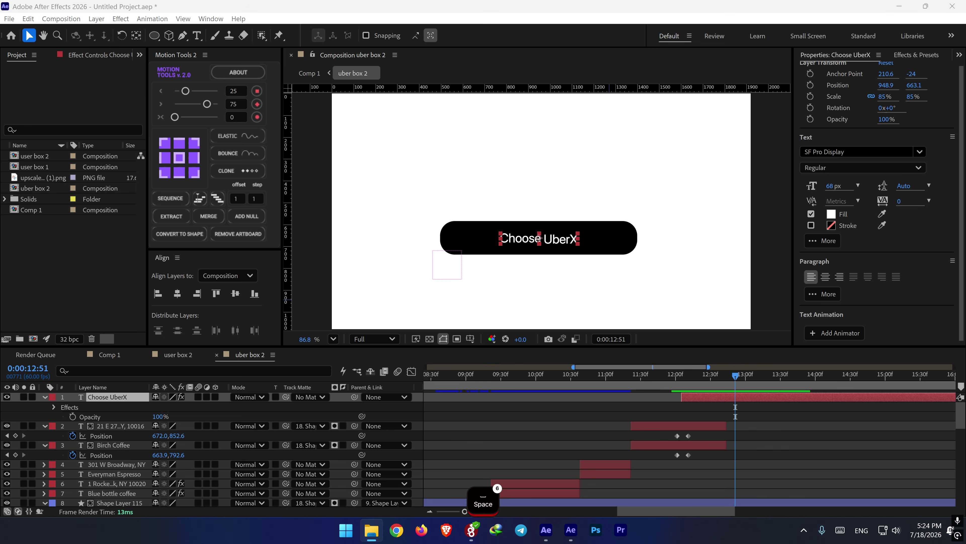
{"action": "left_click_drag", "start_coordinate": [0, 377], "coordinate": [499, 240]}
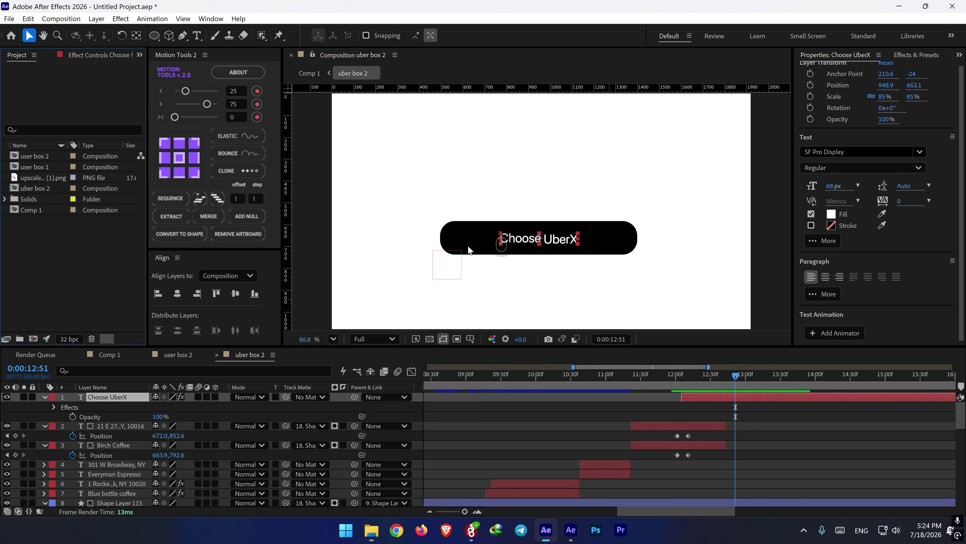
{"action": "left_click_drag", "start_coordinate": [0, 290], "coordinate": [456, 259]}
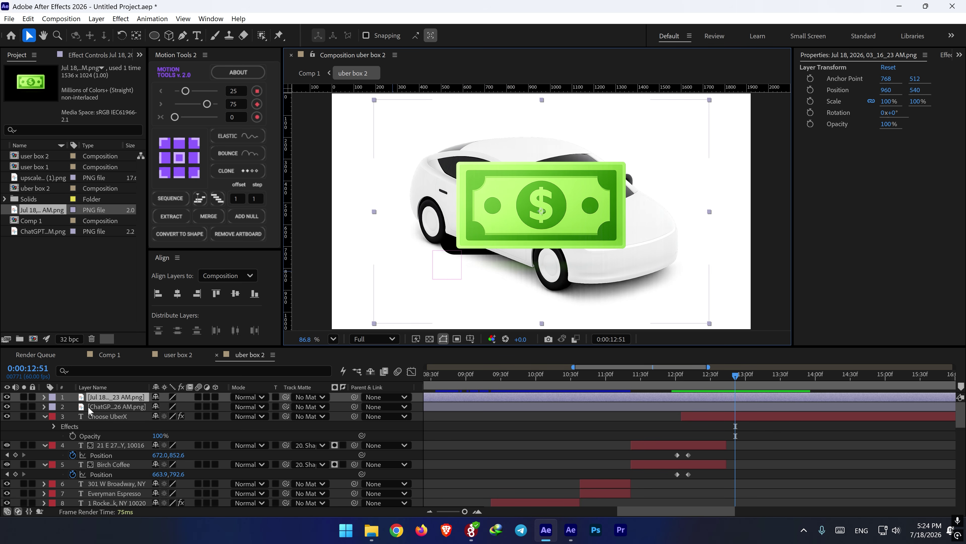
- Check the car's scale in the other project and scale the car image to 24%
{"action": "left_click", "coordinate": [116, 406]}
{"action": "key", "text": "s"}
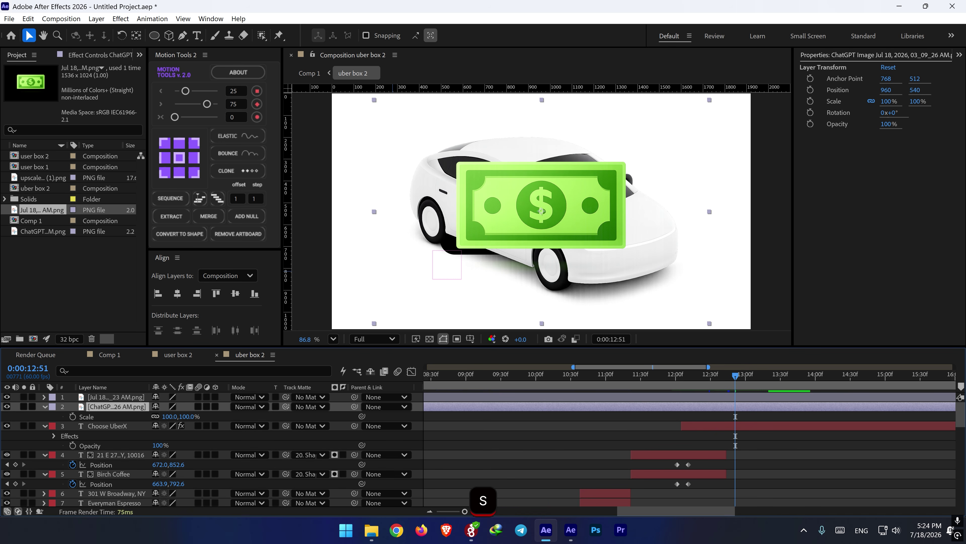
{"action": "key", "text": "v"}
{"action": "key", "text": "alt+Tab"}
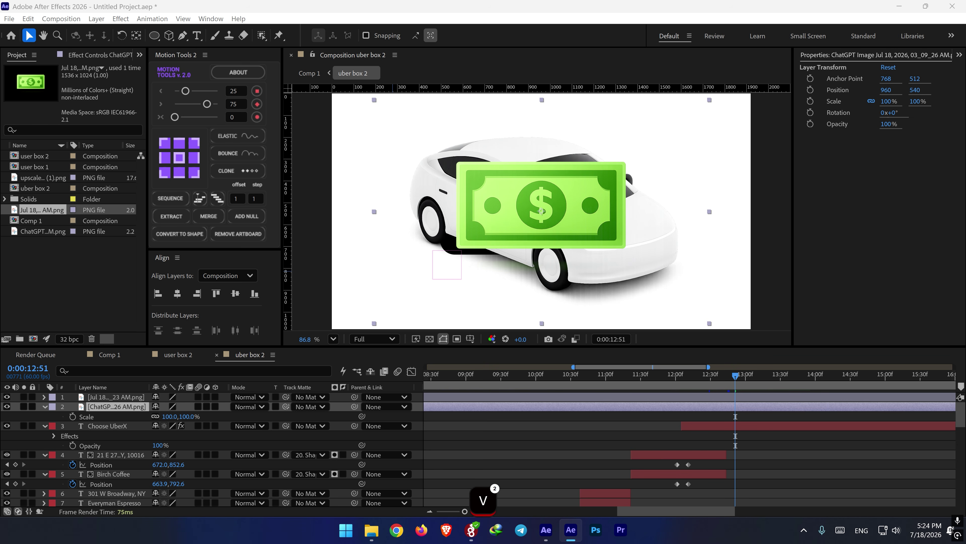
{"action": "key", "text": "s"}
{"action": "left_click", "coordinate": [171, 416]}
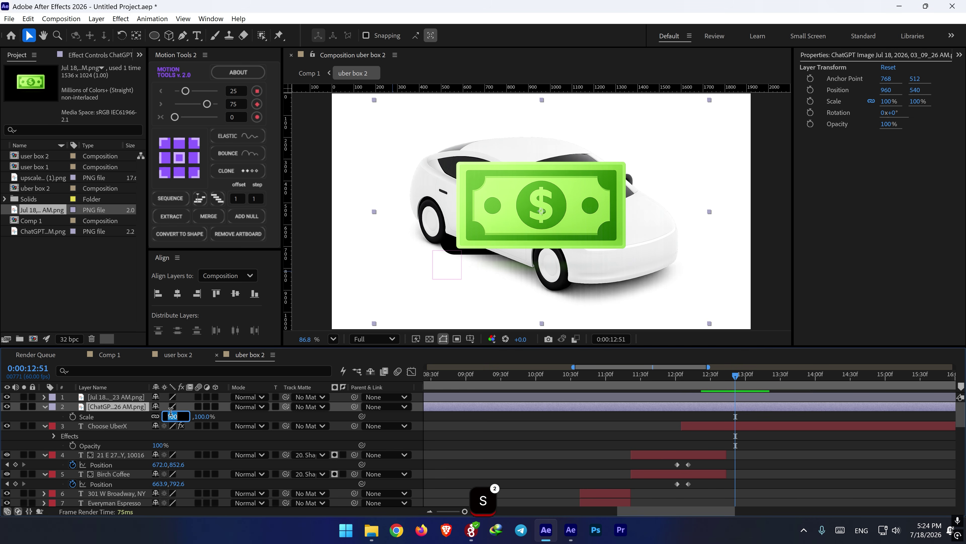
{"action": "type", "text": "24"}
{"action": "key", "text": "Return"}
- Scale the banknote image to 11% and place it just above the black bar's left end, with the car above it
{"action": "left_click", "coordinate": [131, 399]}
{"action": "type", "text": "s"}
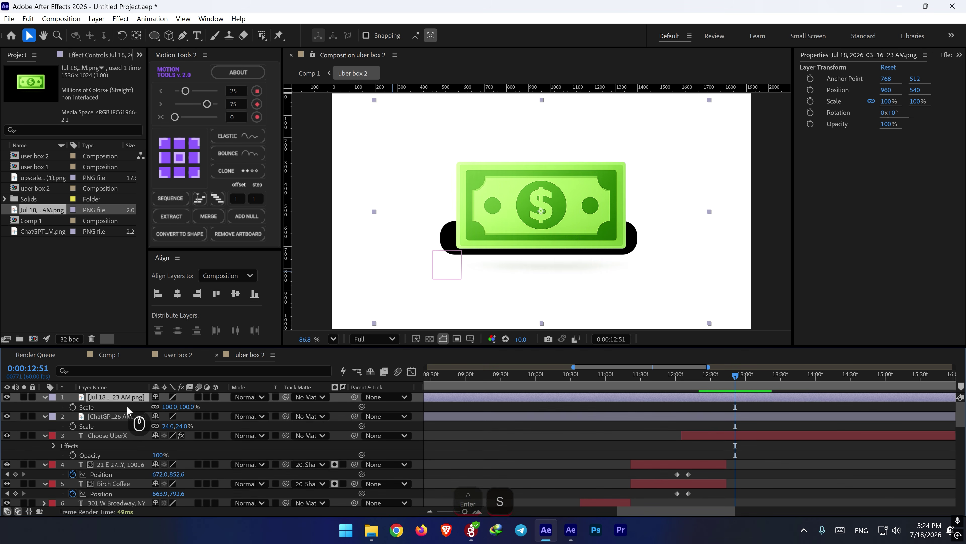
{"action": "type", "text": "11"}
{"action": "key", "text": "Return"}
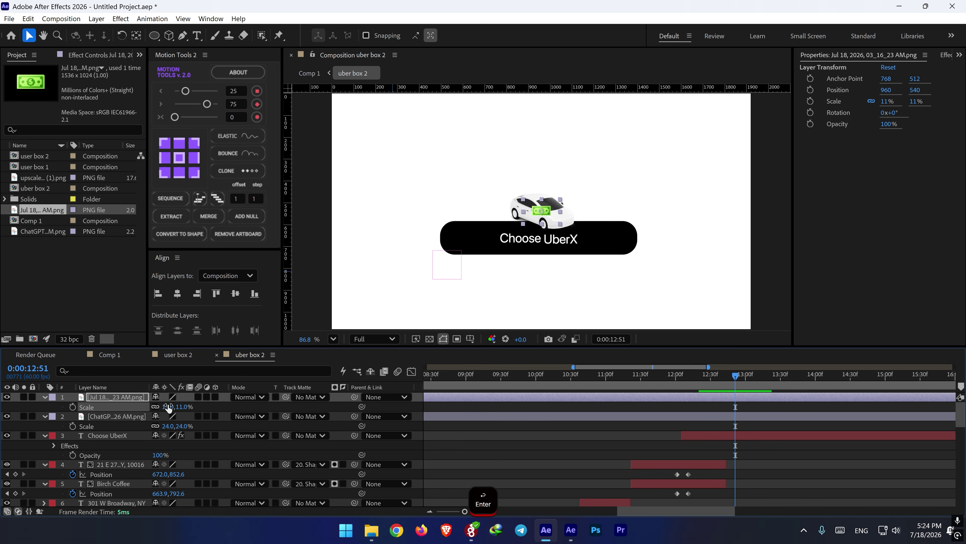
{"action": "left_click_drag", "start_coordinate": [547, 214], "coordinate": [487, 173]}
{"action": "left_click_drag", "start_coordinate": [485, 237], "coordinate": [457, 216]}
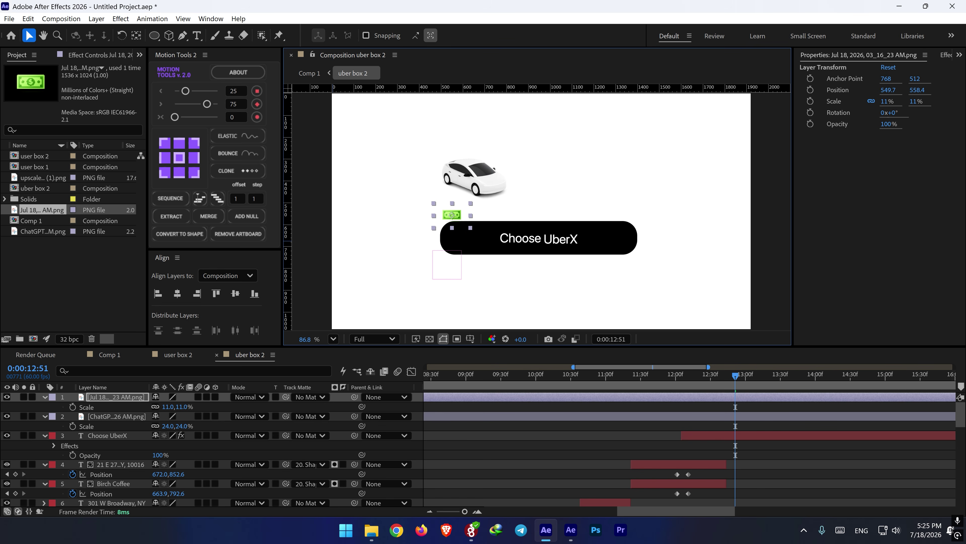
- Copy the "UberX" text from the other project and place it as a text layer beside the car
{"action": "key", "text": "ctrl+c"}
{"action": "left_click", "coordinate": [646, 471]}
{"action": "left_click", "coordinate": [197, 35]}
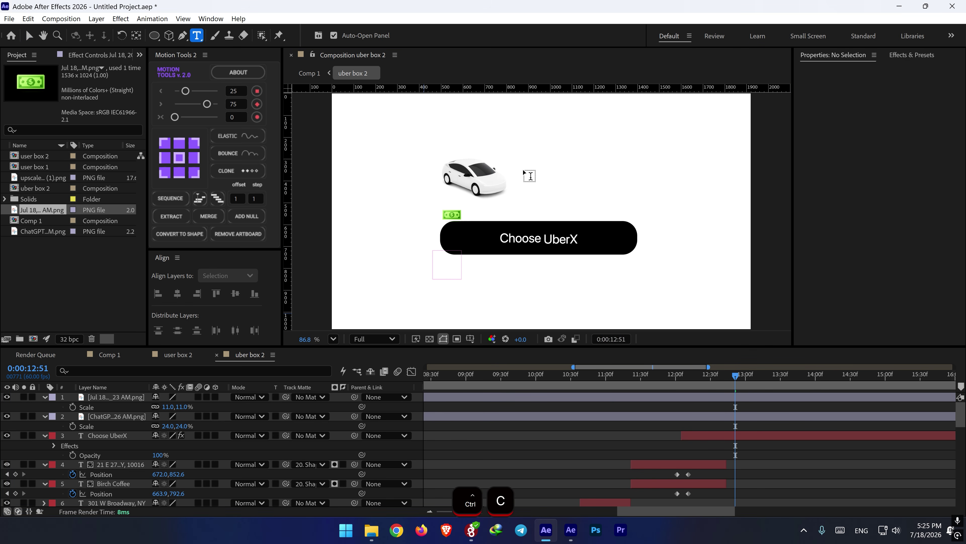
{"action": "left_click", "coordinate": [512, 172]}
{"action": "key", "text": "ctrl+v"}
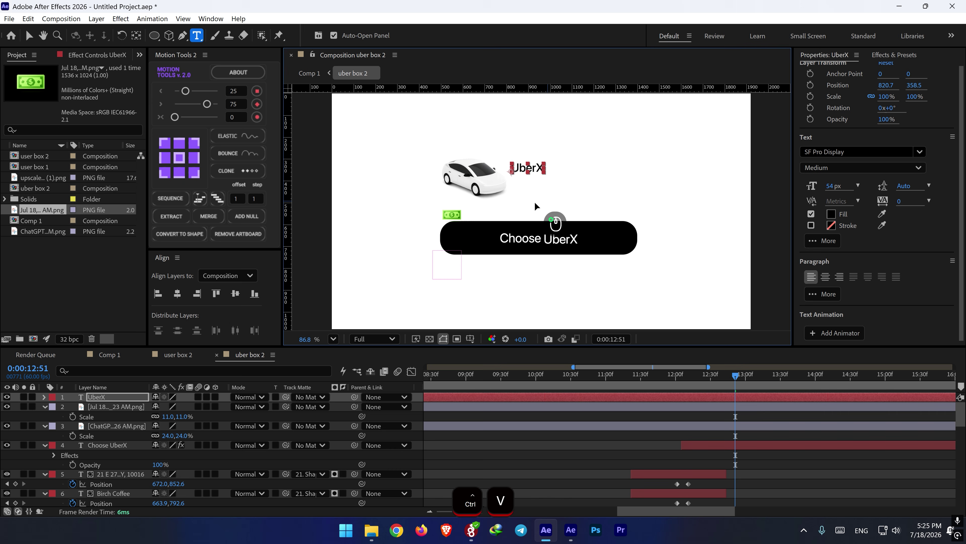
{"action": "left_click", "coordinate": [542, 453]}
- Draw a circle about 41 px wide beside the UberX text and give it a solid black fill
{"action": "scroll", "coordinate": [548, 150], "scroll_direction": "up", "scroll_amount": 3}
{"action": "left_click", "coordinate": [156, 36]}
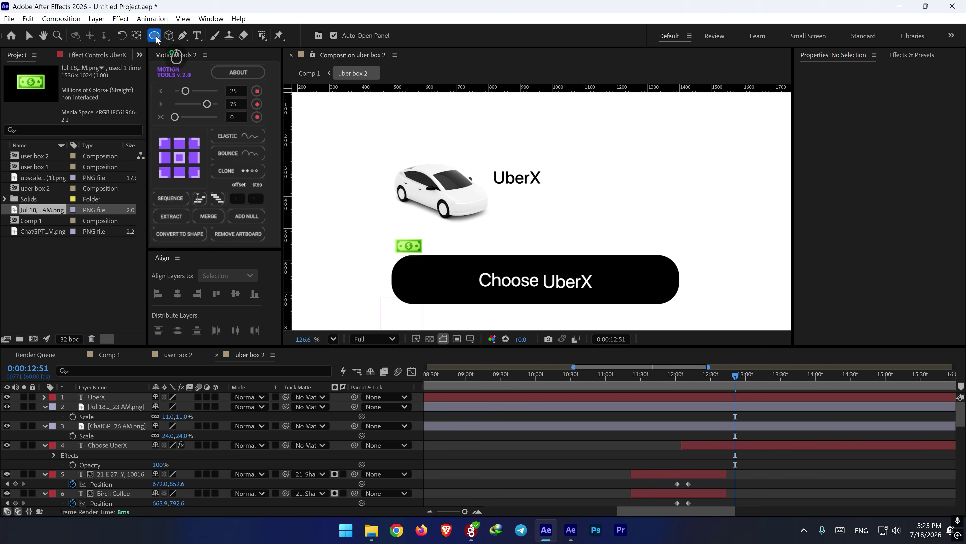
{"action": "left_click_drag", "start_coordinate": [572, 163], "coordinate": [559, 173]}
{"action": "left_click", "coordinate": [353, 36]}
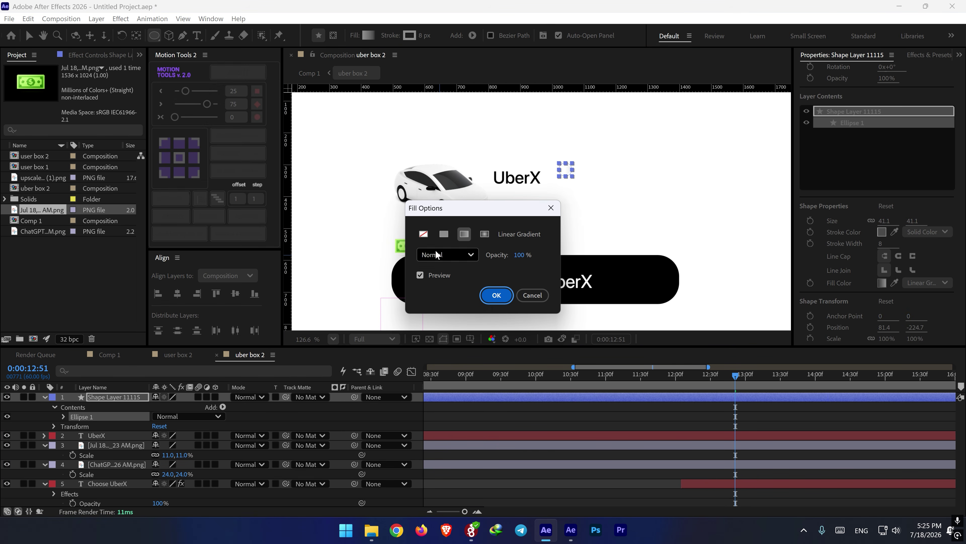
{"action": "left_click", "coordinate": [444, 234]}
{"action": "left_click", "coordinate": [496, 295]}
{"action": "left_click", "coordinate": [367, 34]}
{"action": "left_click_drag", "start_coordinate": [375, 392], "coordinate": [341, 431]}
{"action": "left_click", "coordinate": [598, 299]}
- Set the circle's stroke width to 0 px, centre its anchor point, and move it closer to the UberX text
{"action": "scroll", "coordinate": [572, 143], "scroll_direction": "up", "scroll_amount": 3}
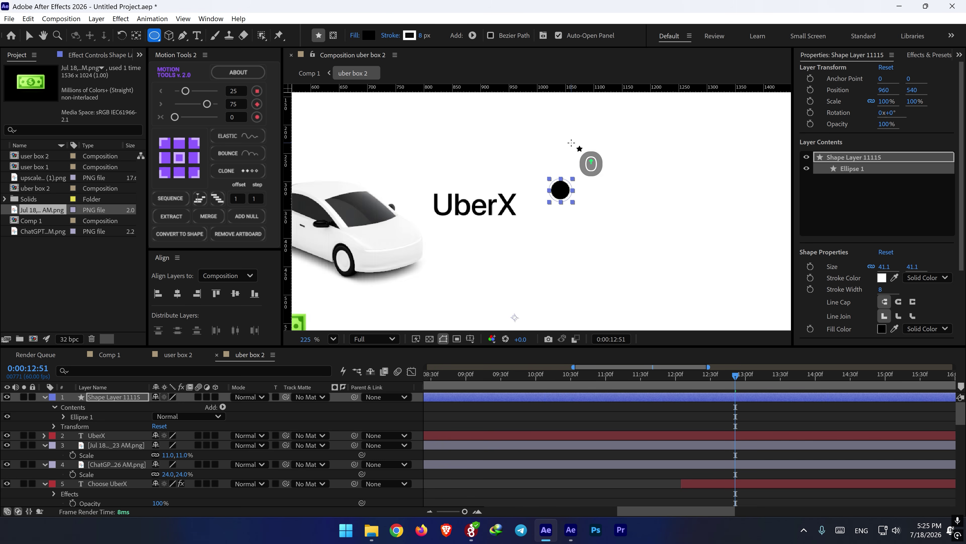
{"action": "scroll", "coordinate": [572, 142], "scroll_direction": "up", "scroll_amount": 3}
{"action": "left_click_drag", "start_coordinate": [423, 36], "coordinate": [380, 40]}
{"action": "key", "text": "ctrl+alt+Home"}
{"action": "key", "text": "v"}
{"action": "left_click_drag", "start_coordinate": [561, 187], "coordinate": [531, 197]}
- Scale the circle down to 50%, keeping its anchor point centred, and fine-tune its position beside the UberX text
{"action": "key", "text": "s"}
{"action": "mouse_move", "coordinate": [167, 406]}
{"action": "left_mouse_down"}
{"action": "mouse_move", "coordinate": [156, 406]}
{"action": "mouse_move", "coordinate": [164, 406]}
{"action": "left_mouse_up"}
{"action": "key", "text": "ctrl+alt+Home"}
{"action": "left_click_drag", "start_coordinate": [544, 195], "coordinate": [535, 199]}
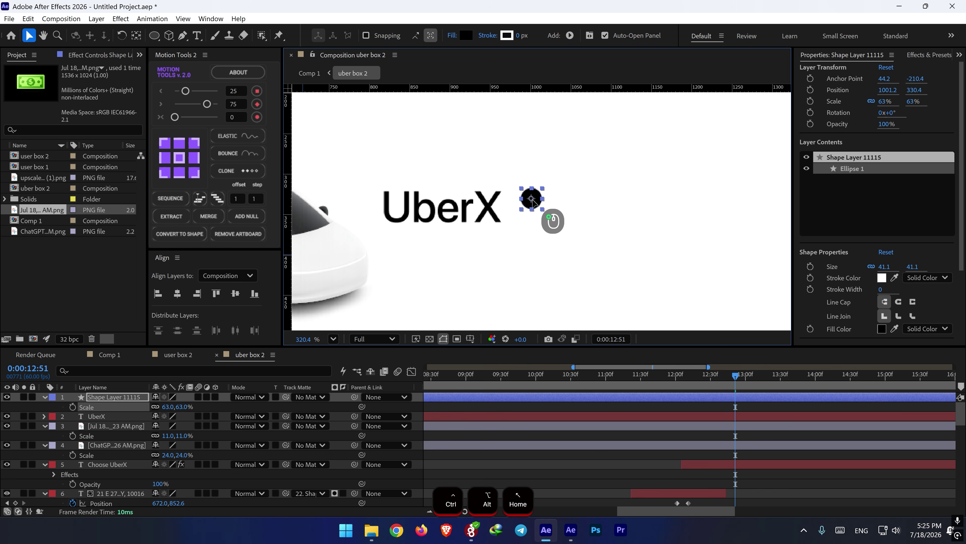
{"action": "left_click_drag", "start_coordinate": [180, 407], "coordinate": [179, 405]}
- Duplicate the circle, scale the copy to 68%, and place it directly below the original as a person's body
{"action": "left_click", "coordinate": [119, 397]}
{"action": "key", "text": "ctrl+d"}
{"action": "key", "text": "s"}
{"action": "left_click_drag", "start_coordinate": [531, 199], "coordinate": [532, 218]}
{"action": "scroll", "coordinate": [533, 212], "scroll_direction": "up", "scroll_amount": 1}
{"action": "scroll", "coordinate": [532, 211], "scroll_direction": "up", "scroll_amount": 1}
{"action": "key", "text": "ctrl+z"}
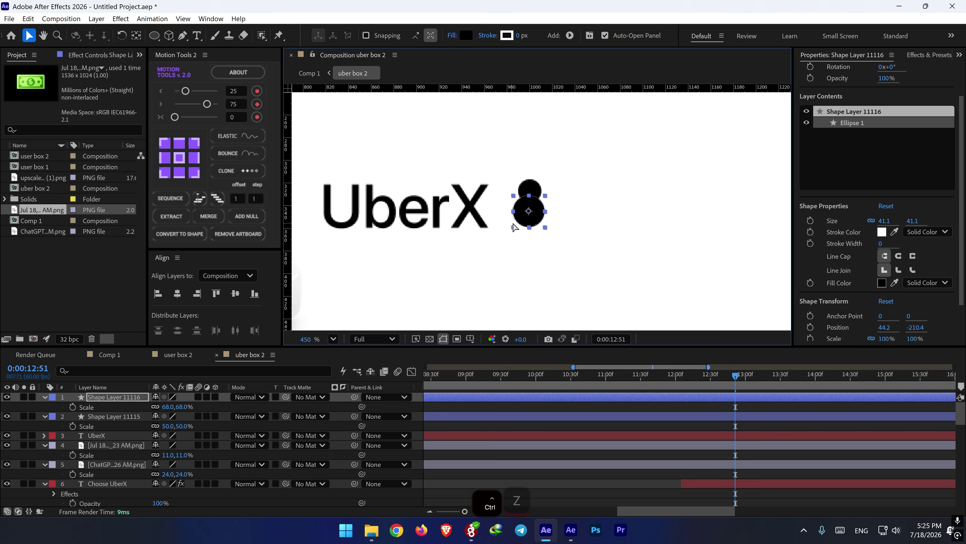
- Draw an elliptical mask on the larger circle that cuts off its lower part into a curved shoulder shape
{"action": "left_click", "coordinate": [154, 35]}
{"action": "left_click", "coordinate": [333, 36]}
{"action": "left_click_drag", "start_coordinate": [560, 156], "coordinate": [498, 215]}
- Parent both person icon shapes to a new null and scale the null to 127%
{"action": "left_click", "coordinate": [99, 398]}
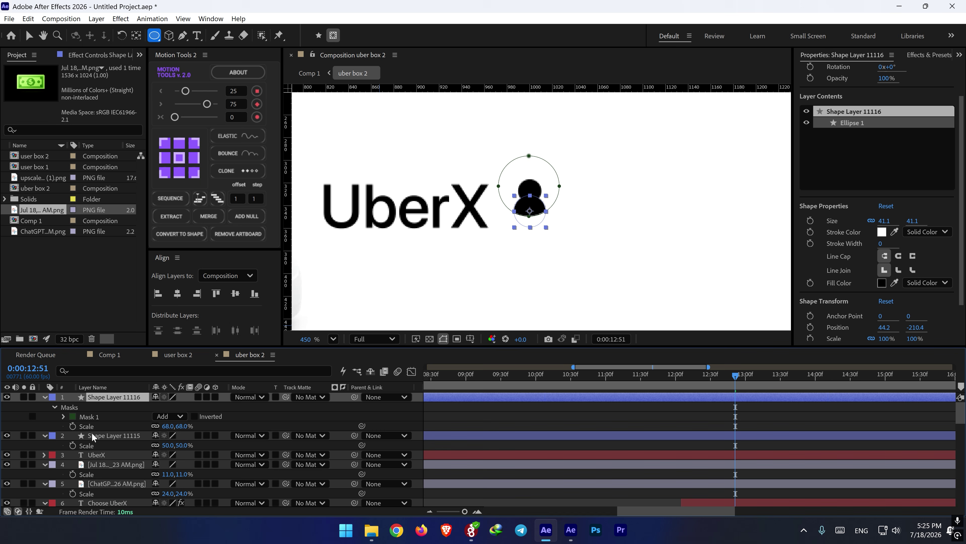
{"action": "left_click", "coordinate": [100, 436], "text": "shift"}
{"action": "left_click", "coordinate": [245, 217]}
{"action": "key", "text": "s"}
{"action": "left_click_drag", "start_coordinate": [174, 407], "coordinate": [185, 406]}
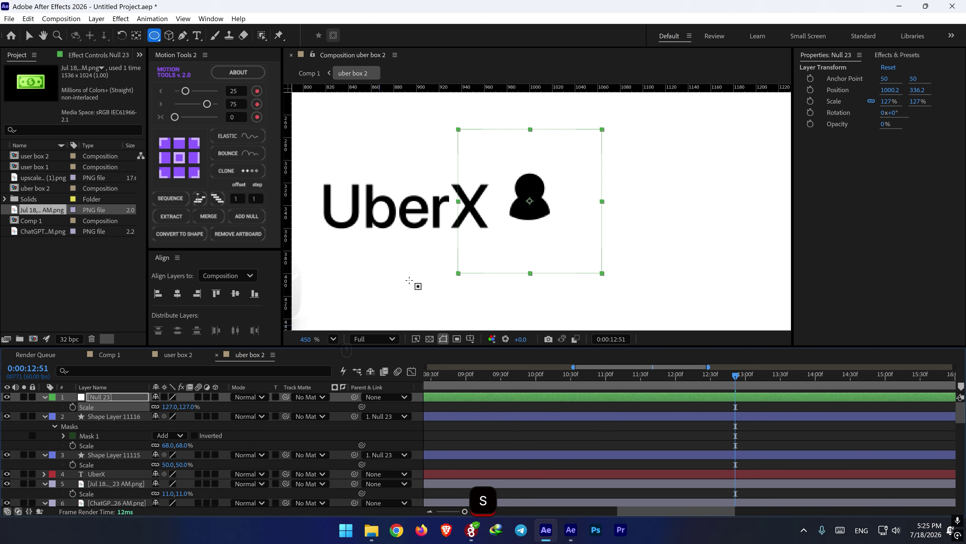
- Lower the person icon's null to 1000.2, 346.6 in line with the UberX text and delete the null
{"action": "mouse_move", "coordinate": [540, 225]}
{"action": "left_mouse_down"}
{"action": "mouse_move", "coordinate": [550, 239]}
{"action": "mouse_move", "coordinate": [536, 246]}
{"action": "left_mouse_up"}
{"action": "key", "text": "ctrl+z"}
{"action": "key", "text": "v"}
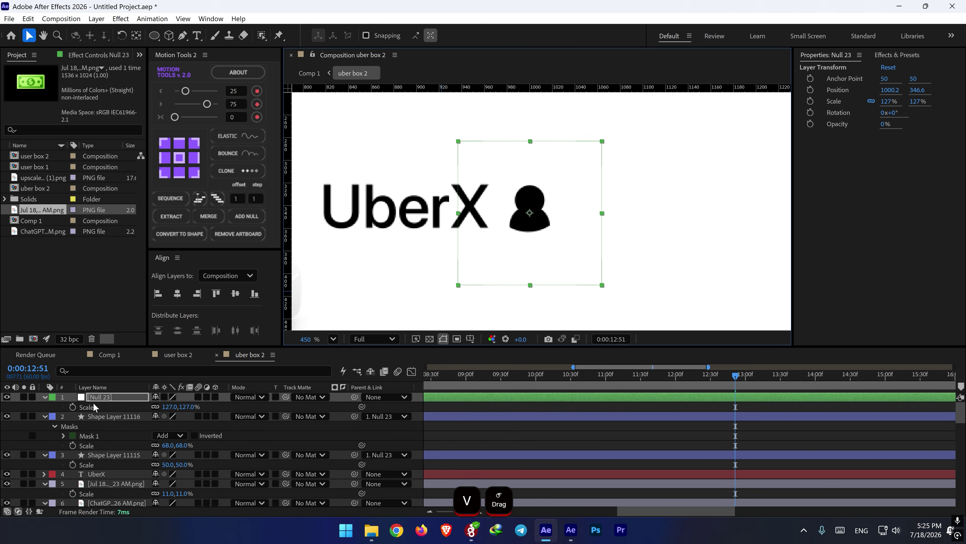
{"action": "left_click", "coordinate": [115, 402]}
{"action": "key", "text": "Delete"}
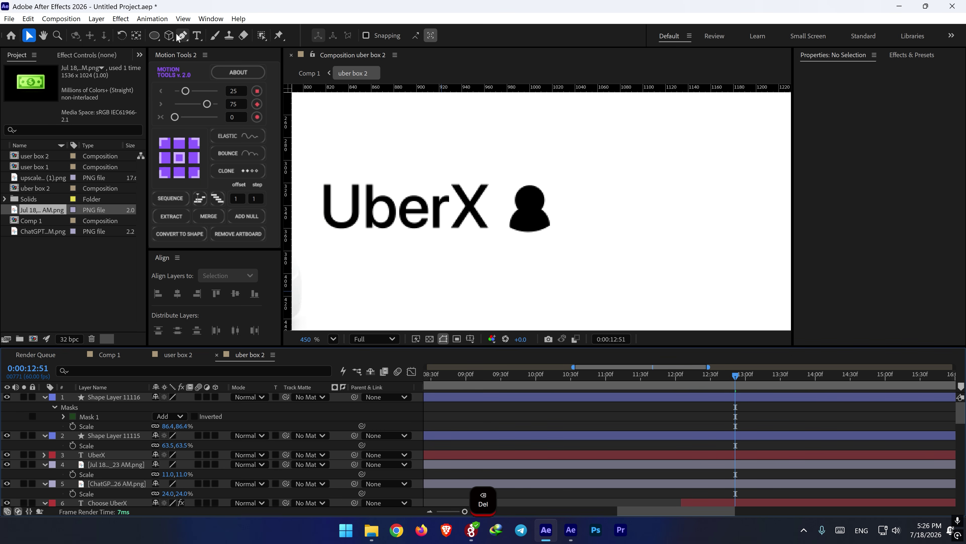
- Add the text "1" to the right of the person icon
{"action": "left_click", "coordinate": [196, 35]}
{"action": "left_click", "coordinate": [591, 236]}
{"action": "type", "text": "1"}
- Make the "1" black at 45 px and position it at 1028.4, 356.7 beside the person icon
{"action": "key", "text": "ctrl+a"}
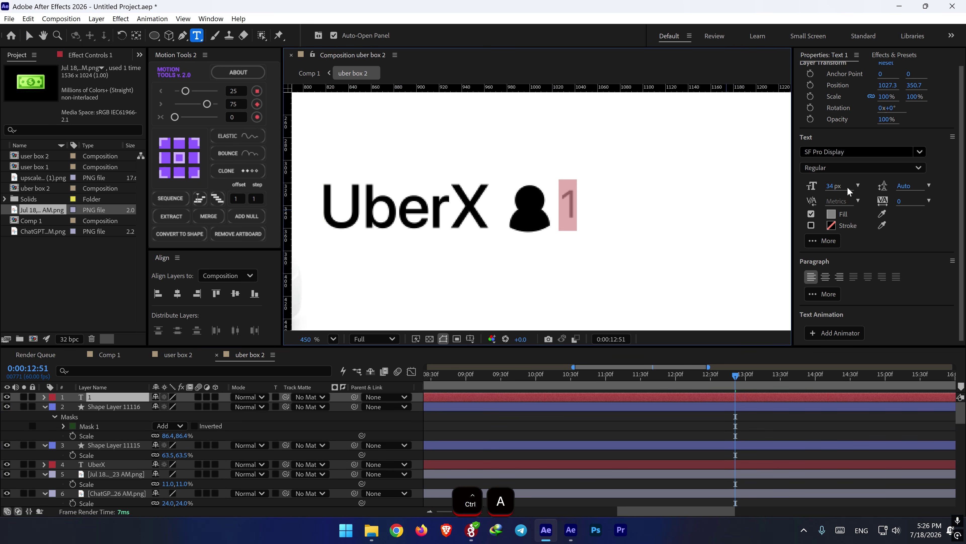
{"action": "left_click", "coordinate": [831, 214]}
{"action": "left_click_drag", "start_coordinate": [371, 415], "coordinate": [348, 445]}
{"action": "left_click", "coordinate": [597, 299]}
{"action": "left_click_drag", "start_coordinate": [835, 191], "coordinate": [857, 206]}
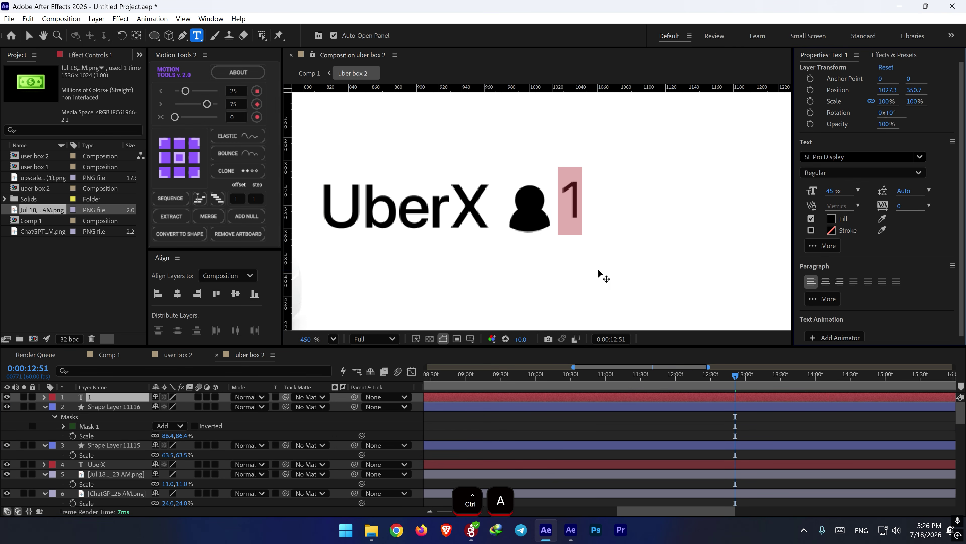
{"action": "left_click_drag", "start_coordinate": [598, 270], "coordinate": [600, 277]}
{"action": "left_click", "coordinate": [478, 438]}
{"action": "key", "text": "v"}
{"action": "scroll", "coordinate": [596, 236], "scroll_direction": "down", "scroll_amount": 2}
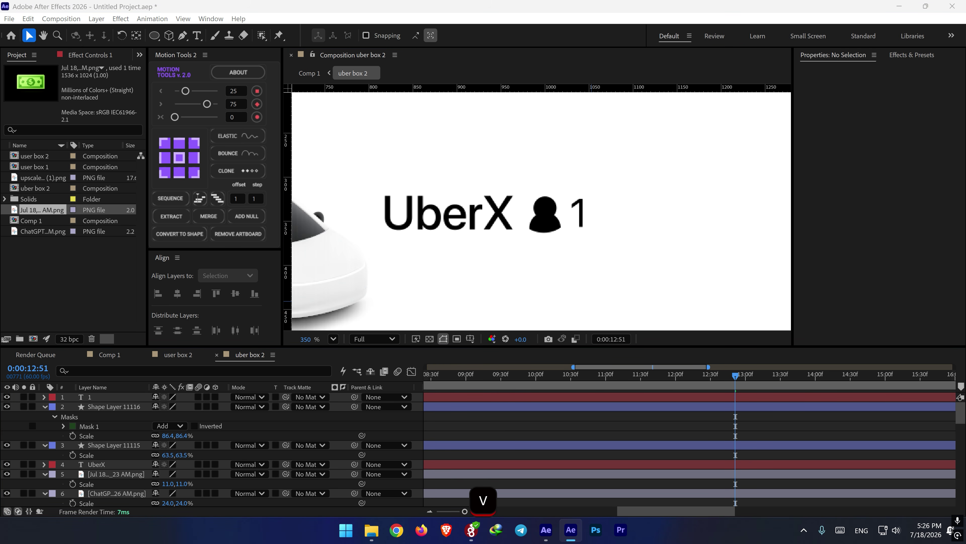
- Duplicate the "1" layer to the right and replace its text with "USD $1.99" copied from the other project
{"action": "key", "text": "ctrl+c"}
{"action": "key", "text": "v"}
{"action": "left_click", "coordinate": [581, 219]}
{"action": "key", "text": "ctrl+d"}
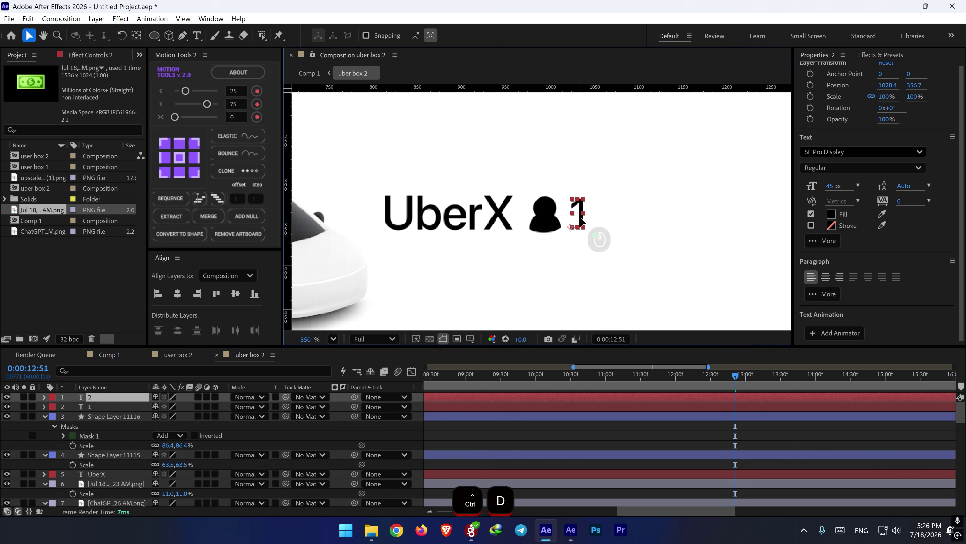
{"action": "left_click_drag", "start_coordinate": [580, 218], "coordinate": [655, 218]}
{"action": "double_click", "coordinate": [655, 218]}
{"action": "key", "text": "ctrl+v"}
{"action": "scroll", "coordinate": [688, 272], "scroll_direction": "down", "scroll_amount": 5}
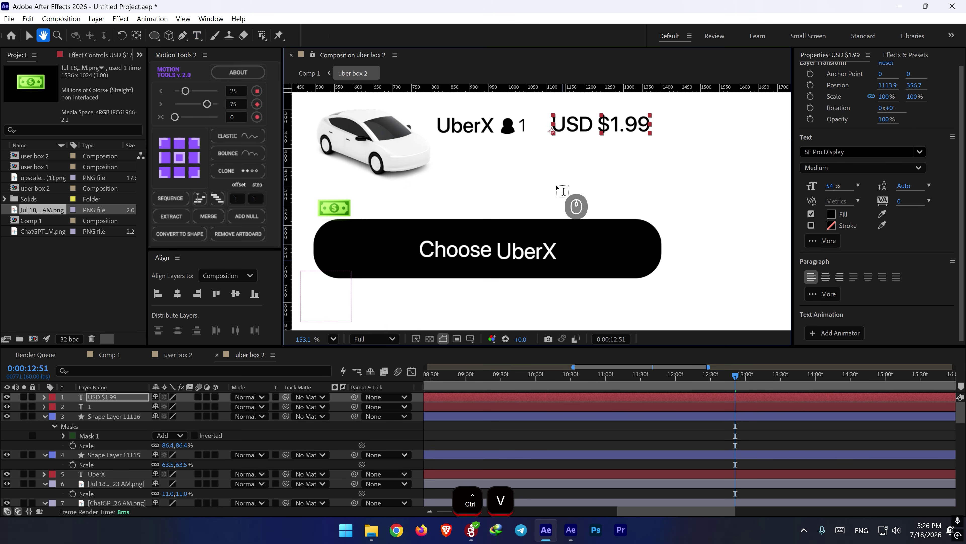
- Set the USD $1.99 text to 50 px and move it to 1156.6, 356.7, flush with the black bar's right edge
{"action": "left_click_drag", "start_coordinate": [573, 206], "coordinate": [566, 219]}
{"action": "key", "text": "v"}
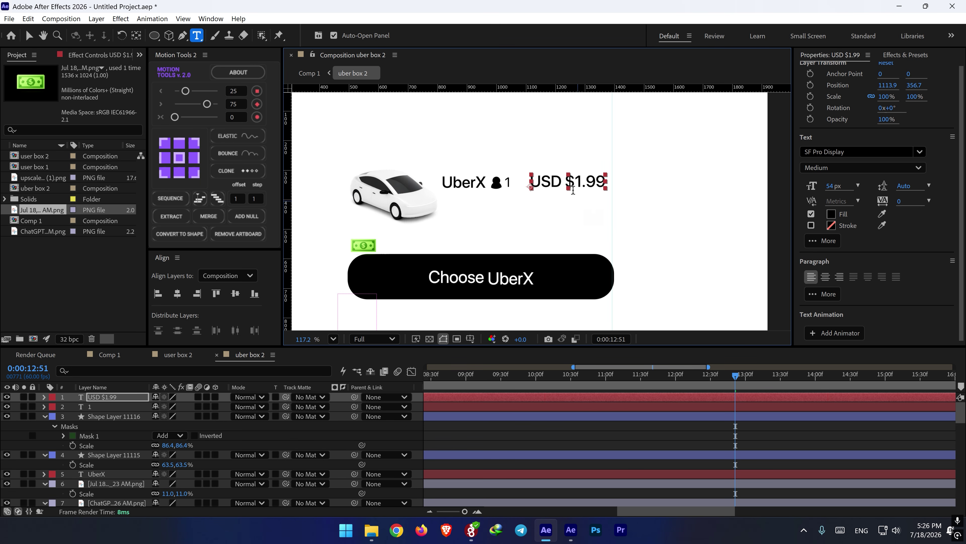
{"action": "double_click", "coordinate": [585, 186]}
{"action": "left_click", "coordinate": [826, 186]}
{"action": "type", "text": "50"}
{"action": "key", "text": "Return"}
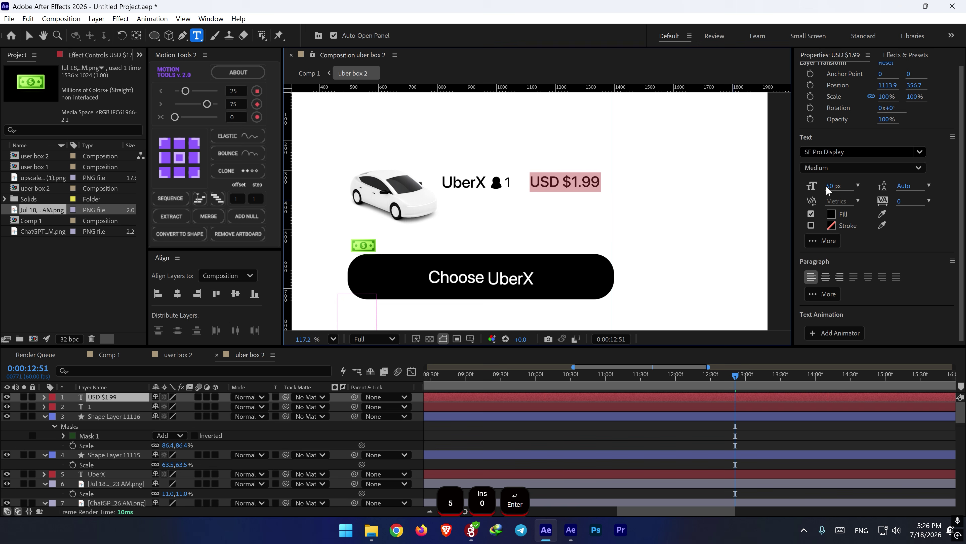
{"action": "left_click_drag", "start_coordinate": [588, 204], "coordinate": [590, 207]}
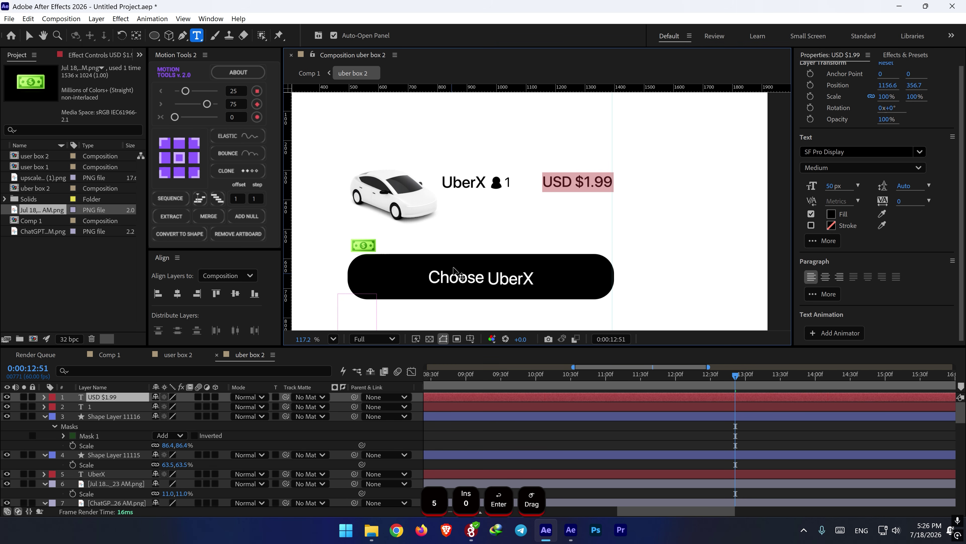
- Switch to the other project and copy its arrival time text for the ride option
{"action": "left_click", "coordinate": [485, 146]}
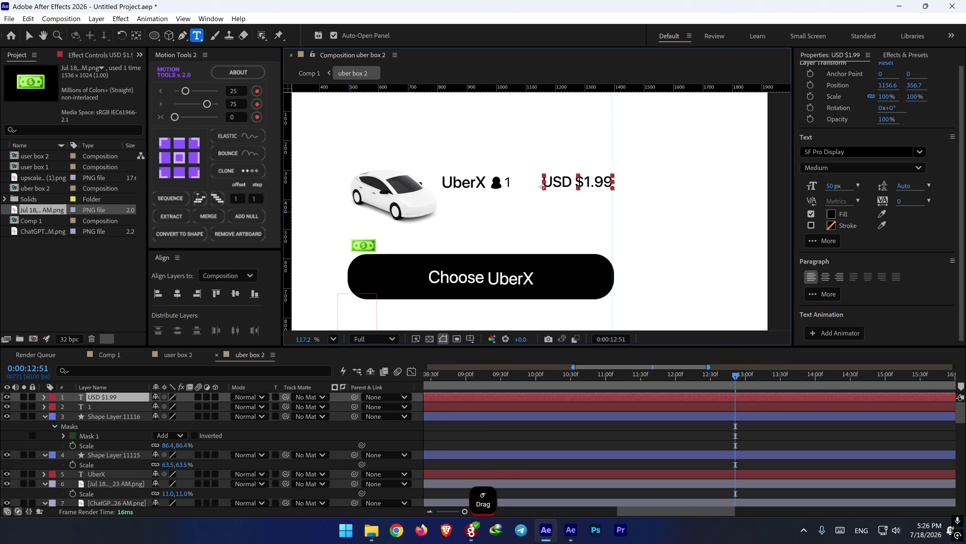
{"action": "key", "text": "alt+Tab"}
{"action": "key", "text": "ctrl+c"}
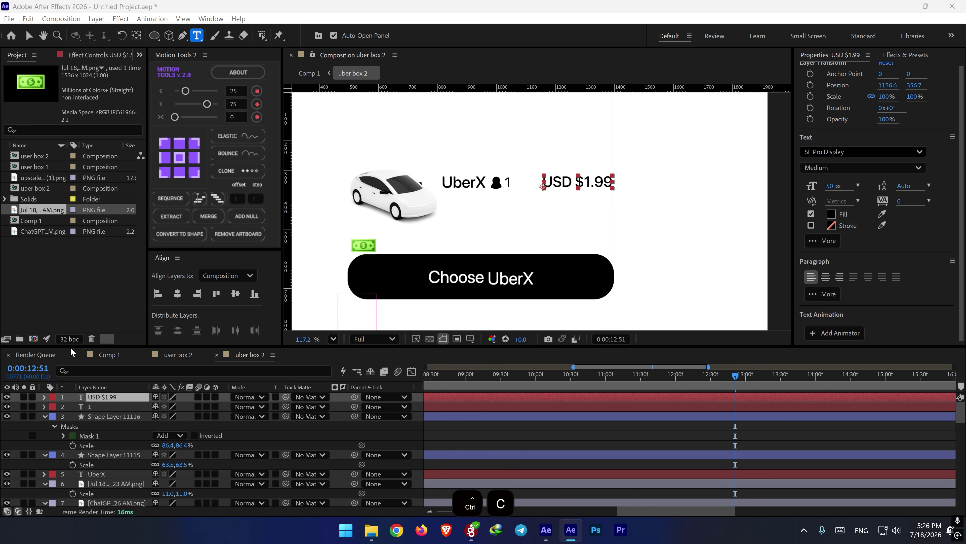
{"action": "key", "text": "ctrl+v"}
{"action": "key", "text": "ctrl+z"}
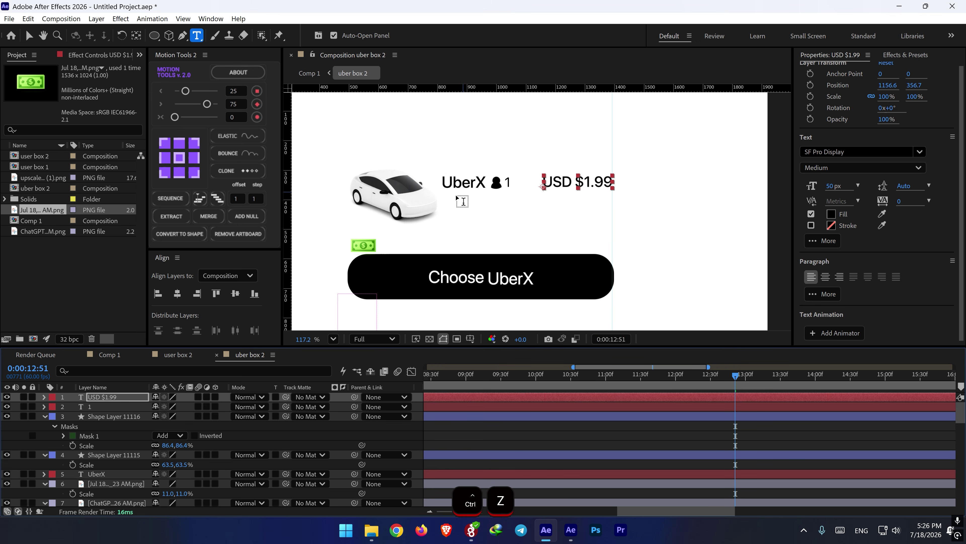
{"action": "key", "text": "ctrl+shift+z"}
- Duplicate the UberX text directly below itself and replace the copy's text with "9:42 Am 1Min"
{"action": "left_click", "coordinate": [554, 417]}
{"action": "key", "text": "v"}
{"action": "left_click", "coordinate": [461, 182]}
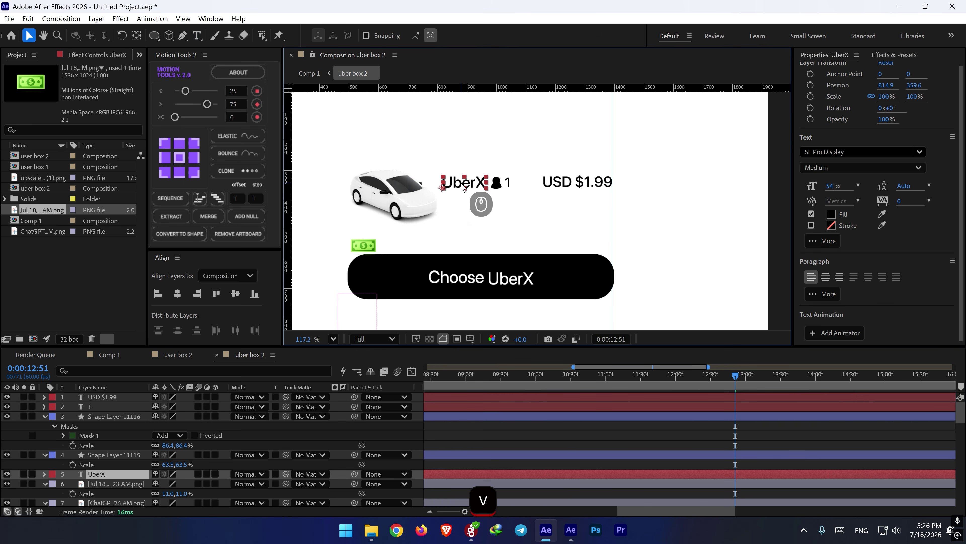
{"action": "key", "text": "ctrl+d"}
{"action": "left_click_drag", "start_coordinate": [461, 182], "coordinate": [462, 202]}
{"action": "double_click", "coordinate": [462, 203]}
{"action": "key", "text": "ctrl+v"}
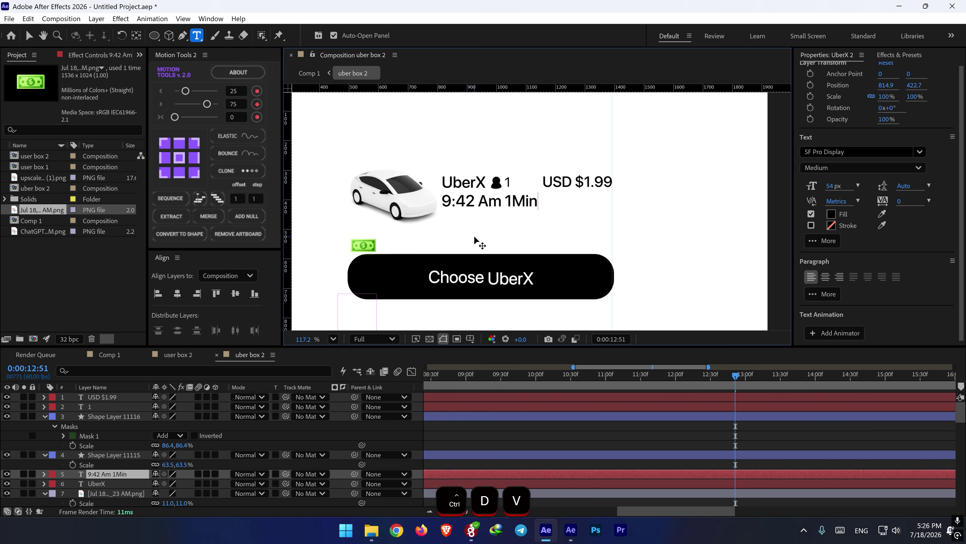
{"action": "key", "text": "ctrl+z"}
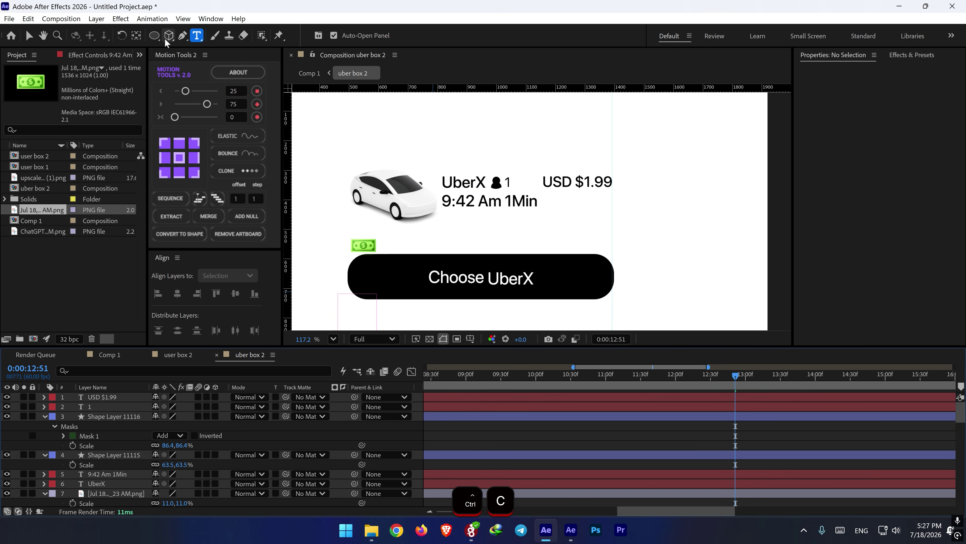
- Draw a rounded rectangle about 223 by 61 px with roundness 20 below the time text
{"action": "left_click_drag", "start_coordinate": [156, 37], "coordinate": [183, 50]}
{"action": "scroll", "coordinate": [414, 210], "scroll_direction": "up", "scroll_amount": 2}
{"action": "left_click_drag", "start_coordinate": [425, 222], "coordinate": [507, 240]}
{"action": "key", "text": "space"}
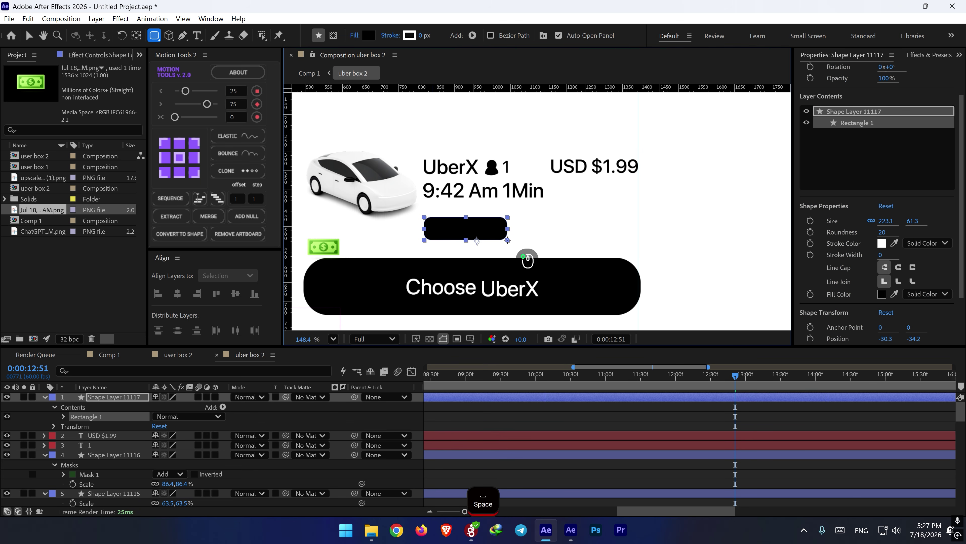
- Change the new rounded rectangle's fill colour to bright blue
{"action": "left_click", "coordinate": [882, 294]}
{"action": "left_click", "coordinate": [513, 347]}
{"action": "left_click_drag", "start_coordinate": [513, 347], "coordinate": [512, 345]}
{"action": "left_click_drag", "start_coordinate": [489, 314], "coordinate": [500, 286]}
{"action": "left_click_drag", "start_coordinate": [510, 344], "coordinate": [513, 369]}
{"action": "left_click", "coordinate": [596, 296]}
- Add the text "Faster" in white SF Pro Display Light at 45 px inside the blue badge, at 891.6, 519.6
{"action": "scroll", "coordinate": [457, 242], "scroll_direction": "up", "scroll_amount": 2}
{"action": "left_click", "coordinate": [198, 37]}
{"action": "left_click", "coordinate": [462, 222]}
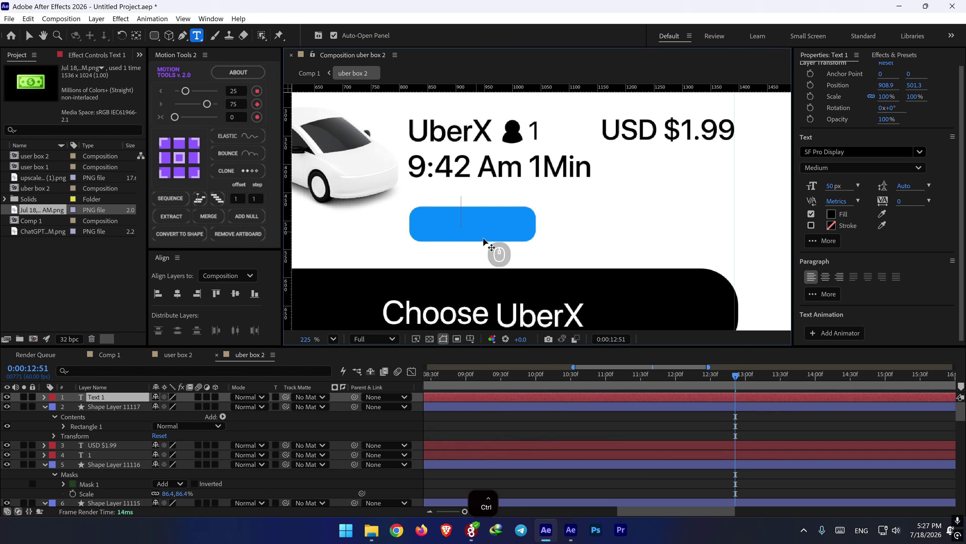
{"action": "type", "text": "Faster"}
{"action": "left_click_drag", "start_coordinate": [489, 263], "coordinate": [482, 270]}
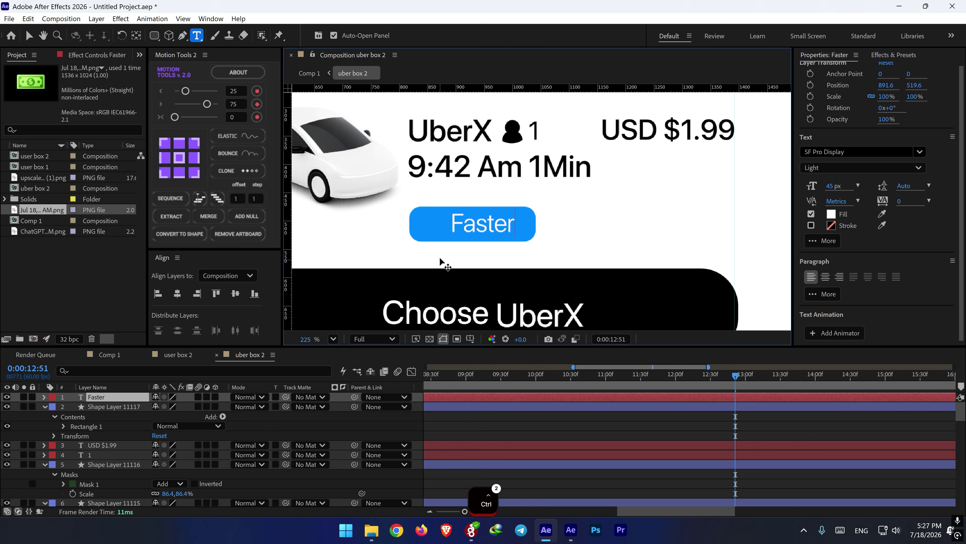
- Draw a closed lightning bolt shape with the Pen tool on the blue badge, left of "Faster"
{"action": "scroll", "coordinate": [440, 261], "scroll_direction": "up", "scroll_amount": 1}
{"action": "left_click", "coordinate": [183, 36]}
{"action": "scroll", "coordinate": [428, 261], "scroll_direction": "up", "scroll_amount": 2}
{"action": "left_click", "coordinate": [388, 426]}
{"action": "left_click_drag", "start_coordinate": [405, 203], "coordinate": [437, 208]}
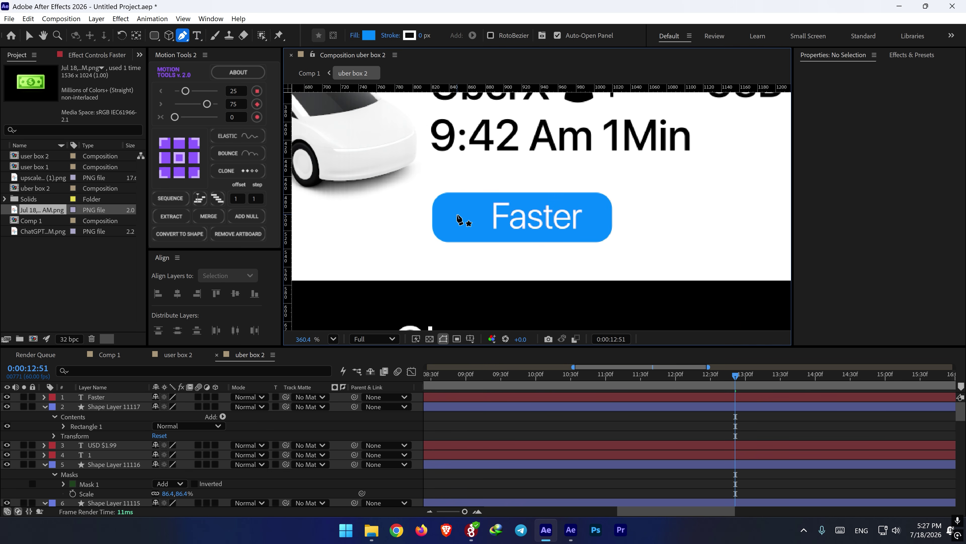
{"action": "scroll", "coordinate": [457, 212], "scroll_direction": "up", "scroll_amount": 1}
{"action": "left_click", "coordinate": [464, 201]}
{"action": "left_click", "coordinate": [449, 220]}
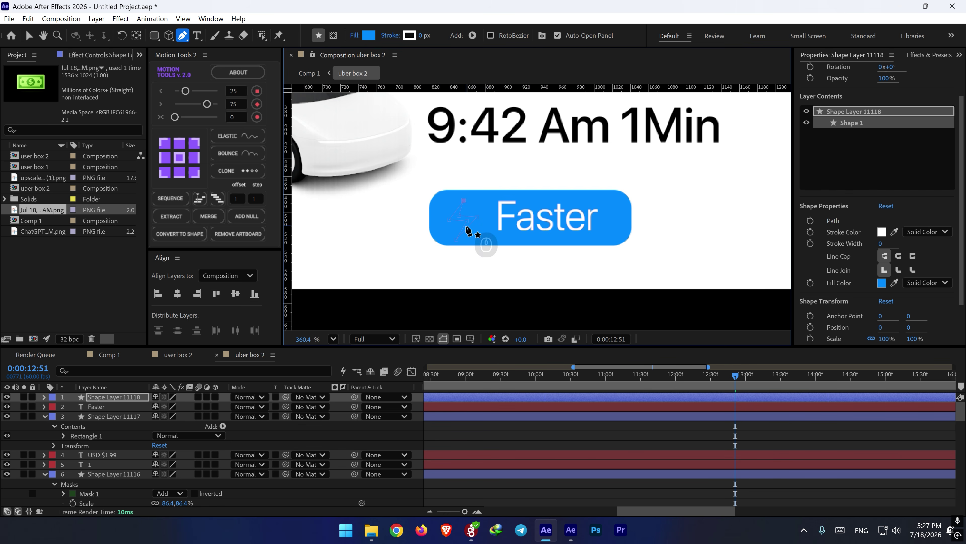
{"action": "key", "text": "ctrl+a"}
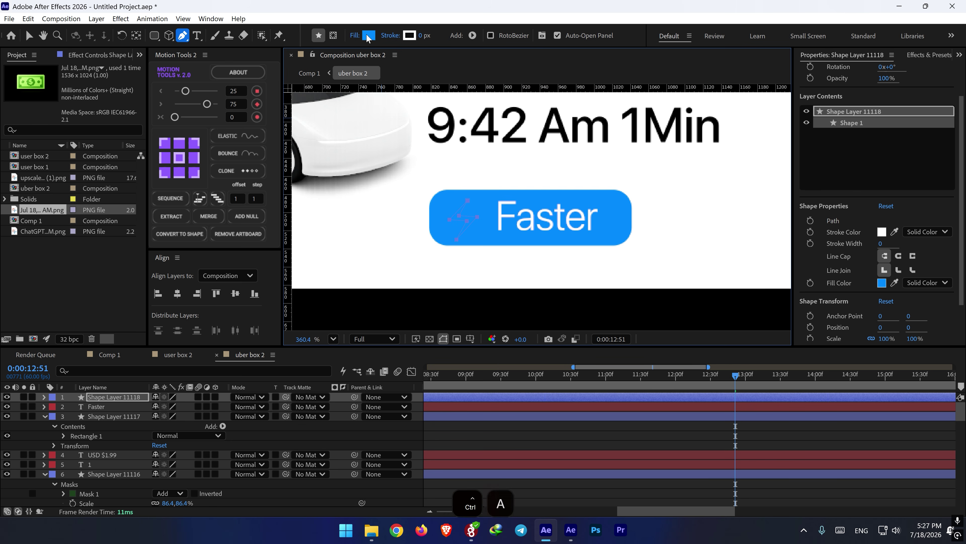
- Change the lightning bolt's fill colour to white and deselect it
{"action": "left_click", "coordinate": [369, 37]}
{"action": "left_click_drag", "start_coordinate": [377, 306], "coordinate": [351, 292]}
{"action": "left_click", "coordinate": [599, 298]}
{"action": "left_click", "coordinate": [567, 432]}
{"action": "key", "text": "v"}
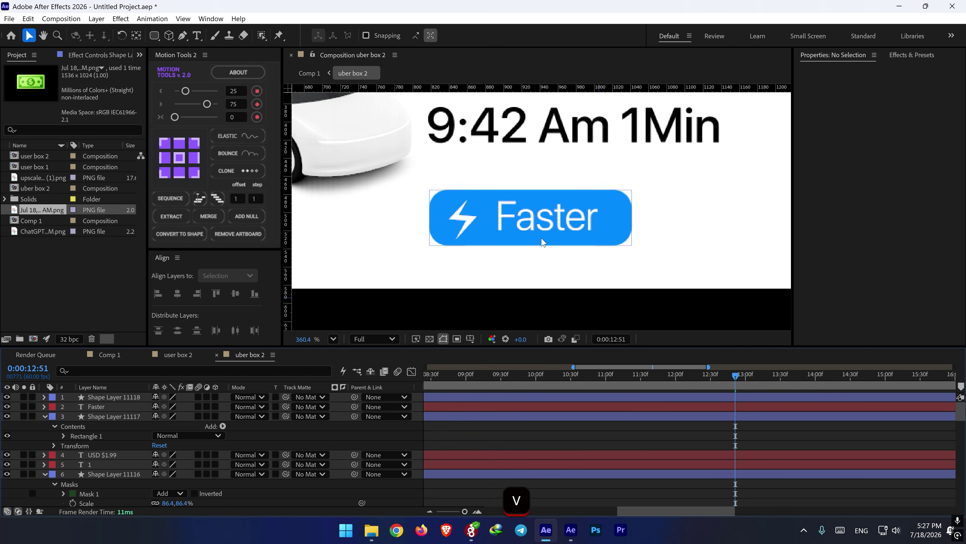
- Duplicate the time text to 608.3, 575.3 beside the banknote icon and replace it with "Cash" copied from the other project
{"action": "scroll", "coordinate": [564, 252], "scroll_direction": "down", "scroll_amount": 2}
{"action": "left_click_drag", "start_coordinate": [571, 245], "coordinate": [643, 236]}
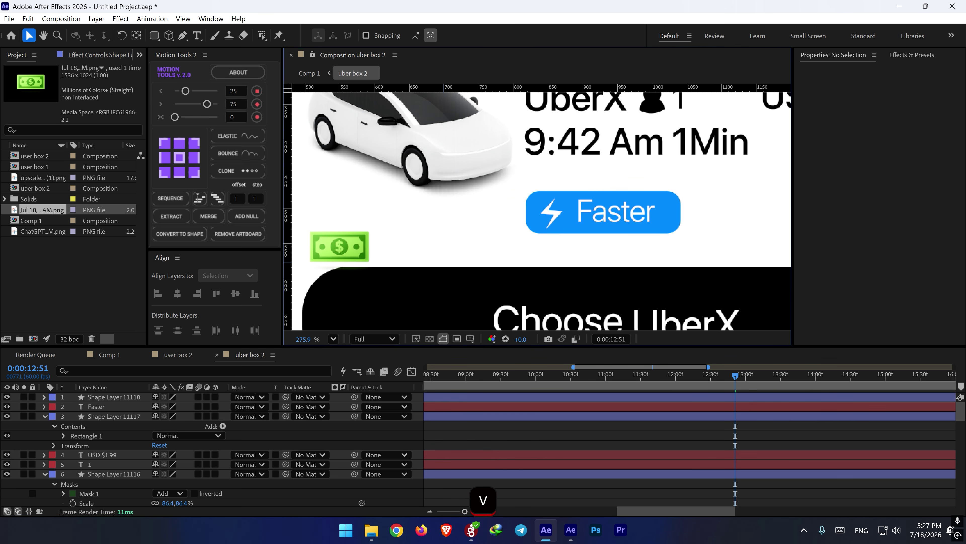
{"action": "key", "text": "ctrl+c"}
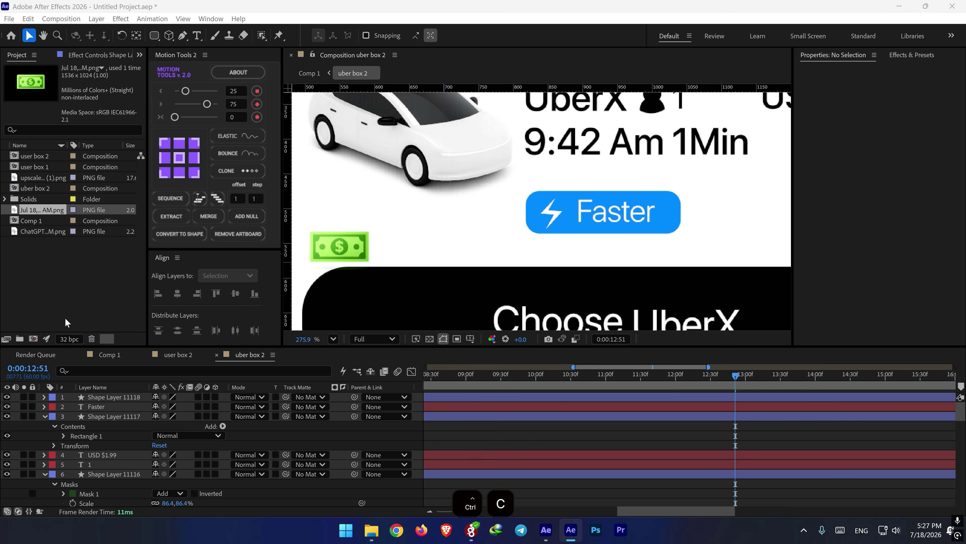
{"action": "left_click", "coordinate": [606, 153]}
{"action": "key", "text": "ctrl+d"}
{"action": "left_click_drag", "start_coordinate": [612, 163], "coordinate": [443, 265]}
{"action": "double_click", "coordinate": [443, 265]}
{"action": "key", "text": "ctrl+v"}
{"action": "left_click_drag", "start_coordinate": [397, 289], "coordinate": [425, 297]}
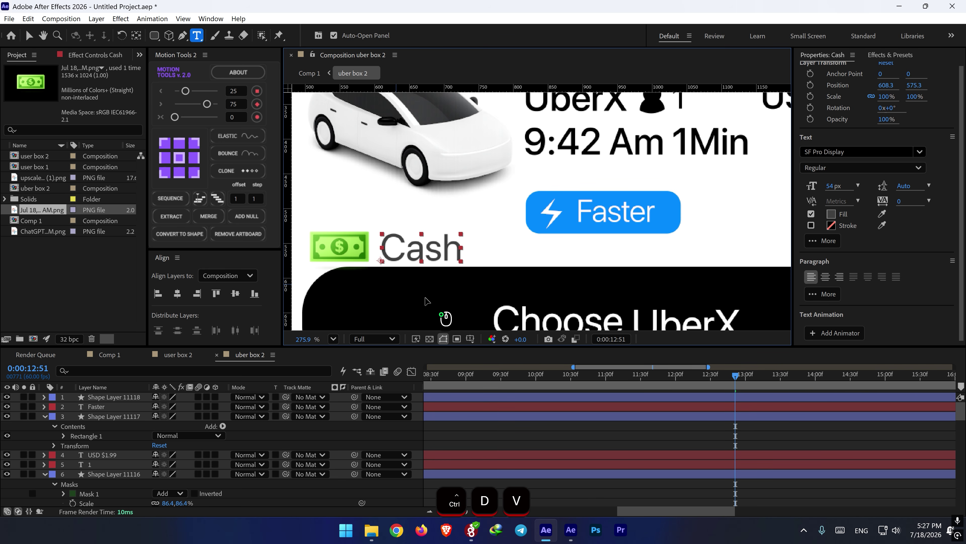
- Move the "Cash" text and the banknote icon together slightly upward, away from the black button
{"action": "key", "text": "v"}
{"action": "left_click", "coordinate": [338, 249], "text": "shift"}
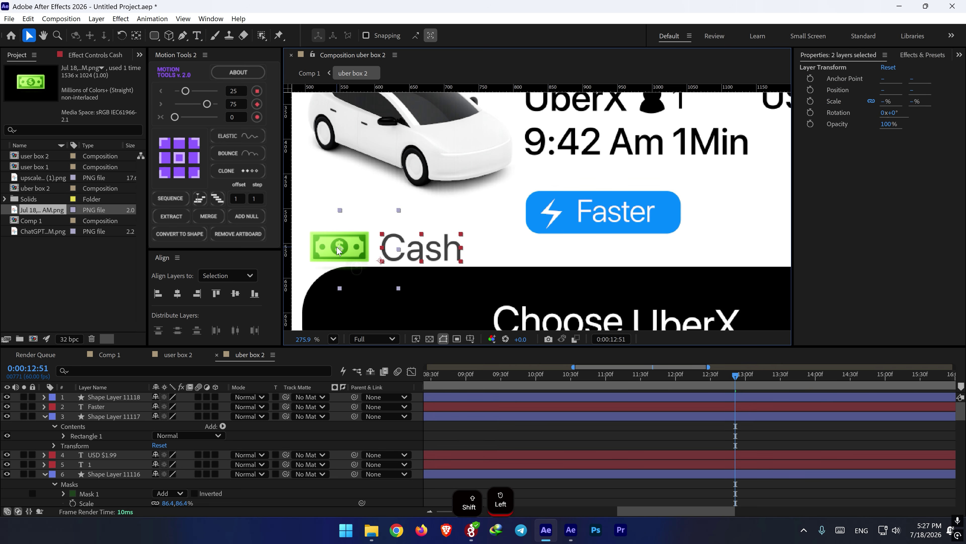
{"action": "key", "text": "shift+Up"}
{"action": "key", "text": "shift+Up"}
{"action": "key", "text": "shift+Up"}
{"action": "key", "text": "shift+Up"}
{"action": "key", "text": "shift+slash"}
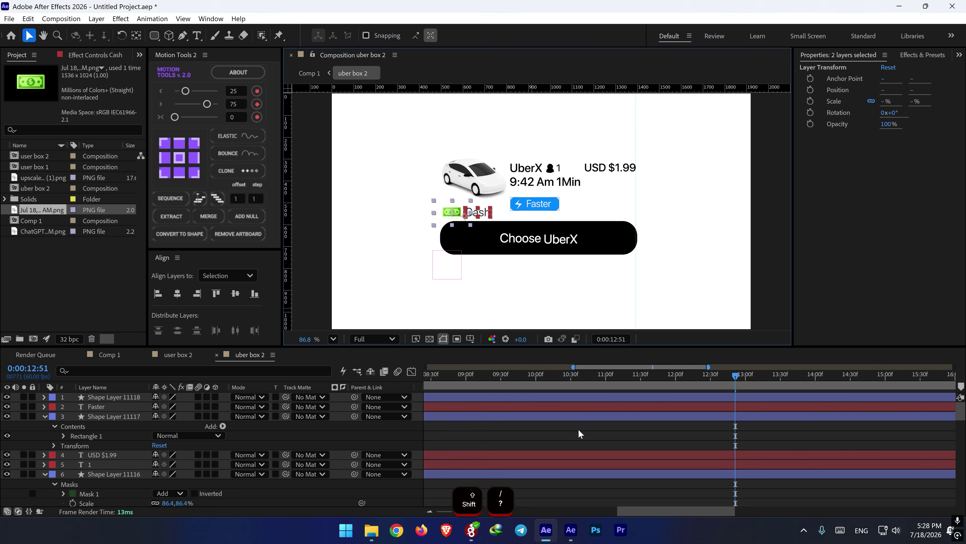
- Draw an open right-pointing chevron with the Pen tool above the black button's right end, its tip on the guide
{"action": "left_click", "coordinate": [579, 434]}
{"action": "scroll", "coordinate": [642, 214], "scroll_direction": "up", "scroll_amount": 2}
{"action": "left_click", "coordinate": [183, 35]}
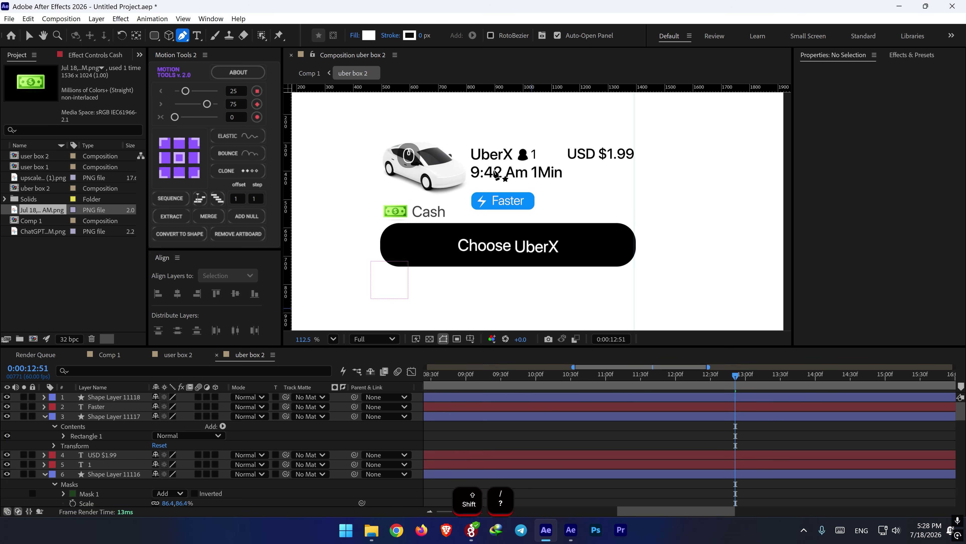
{"action": "left_click", "coordinate": [621, 205]}
{"action": "left_click", "coordinate": [635, 214]}
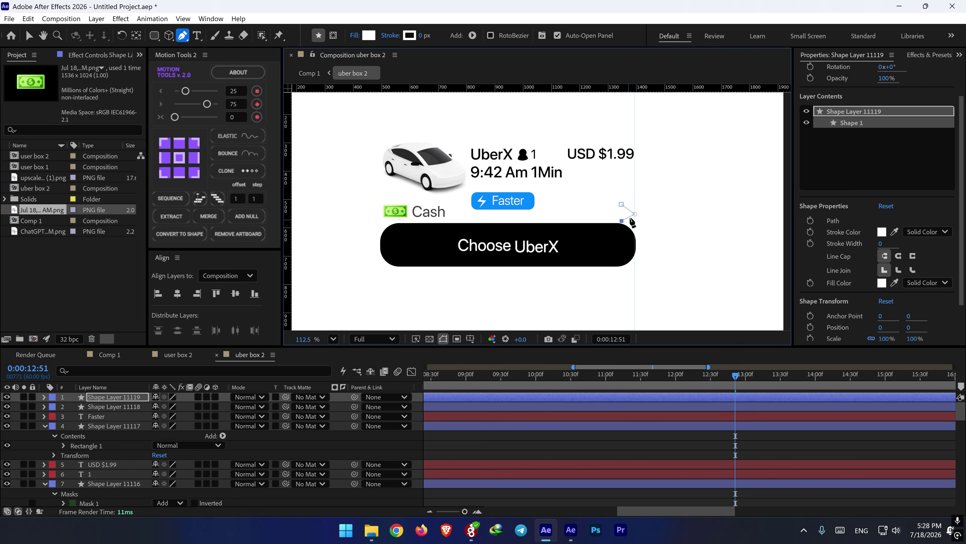
- Give the chevron a black (000000) stroke 7 px wide
{"action": "scroll", "coordinate": [632, 222], "scroll_direction": "up", "scroll_amount": 2}
{"action": "left_click_drag", "start_coordinate": [421, 35], "coordinate": [428, 35]}
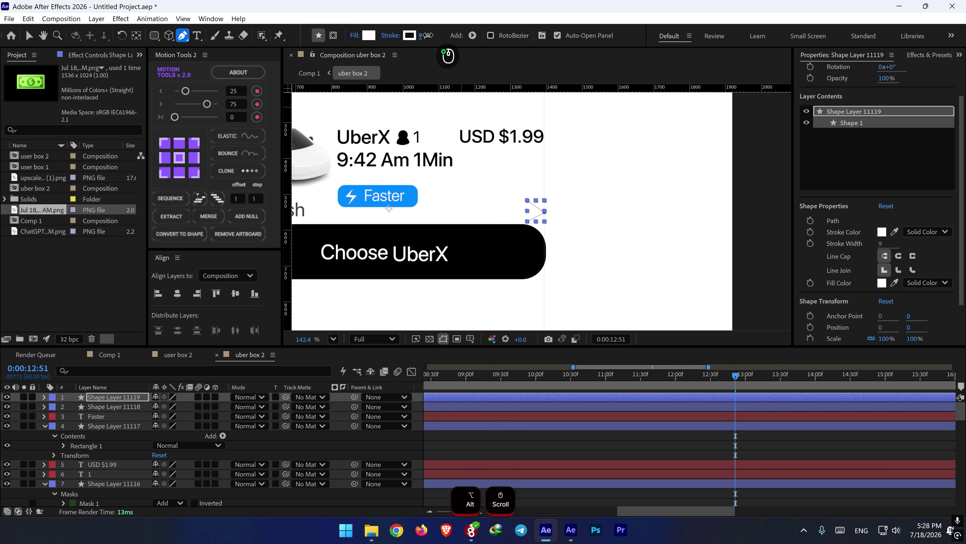
{"action": "left_click", "coordinate": [882, 232]}
{"action": "left_click", "coordinate": [354, 428]}
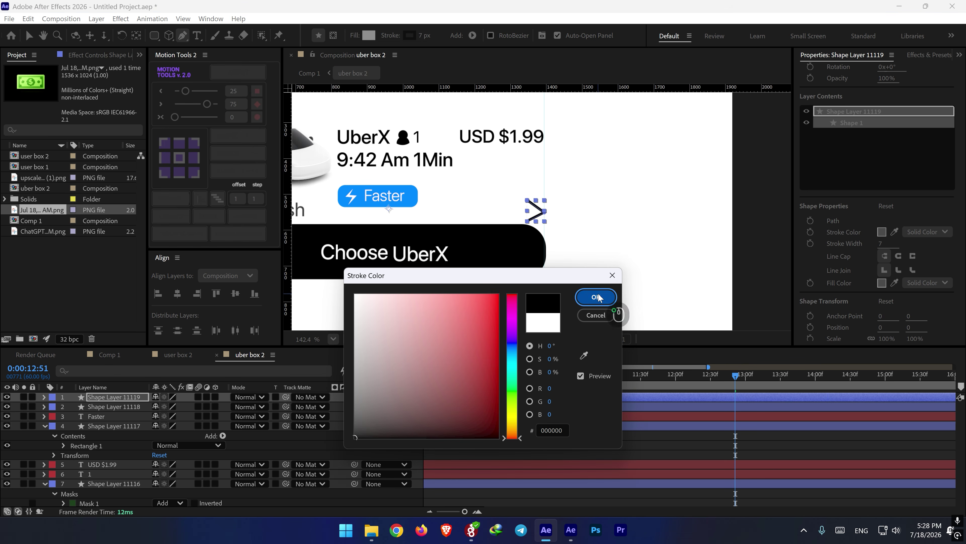
{"action": "left_click", "coordinate": [593, 300]}
- Set round caps and joins on the chevron's stroke and move its two outer points inward to make it narrower
{"action": "scroll", "coordinate": [534, 221], "scroll_direction": "up", "scroll_amount": 2}
{"action": "scroll", "coordinate": [534, 221], "scroll_direction": "up", "scroll_amount": 2}
{"action": "left_click_drag", "start_coordinate": [521, 182], "coordinate": [525, 182]}
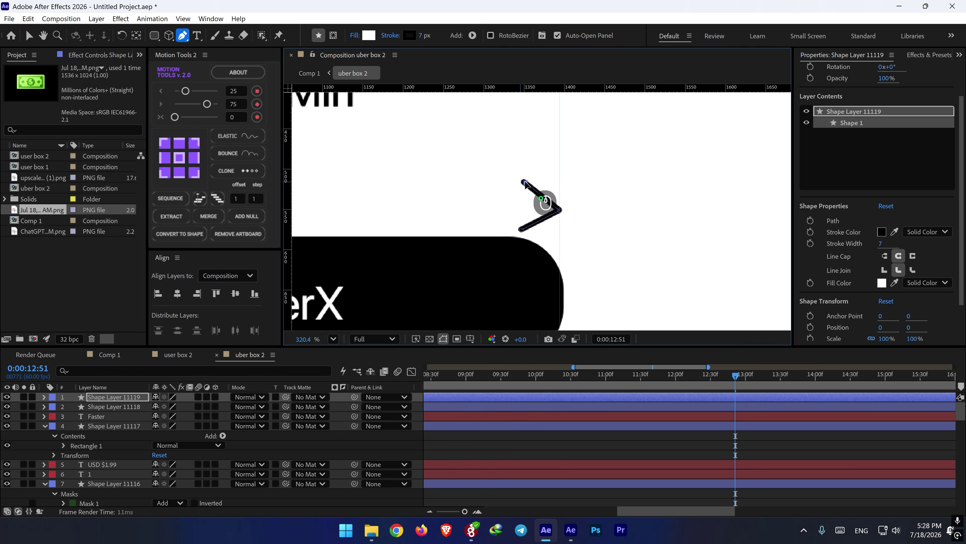
{"action": "key", "text": "ctrl+z"}
{"action": "left_click_drag", "start_coordinate": [521, 230], "coordinate": [532, 230]}
{"action": "key", "text": "v"}
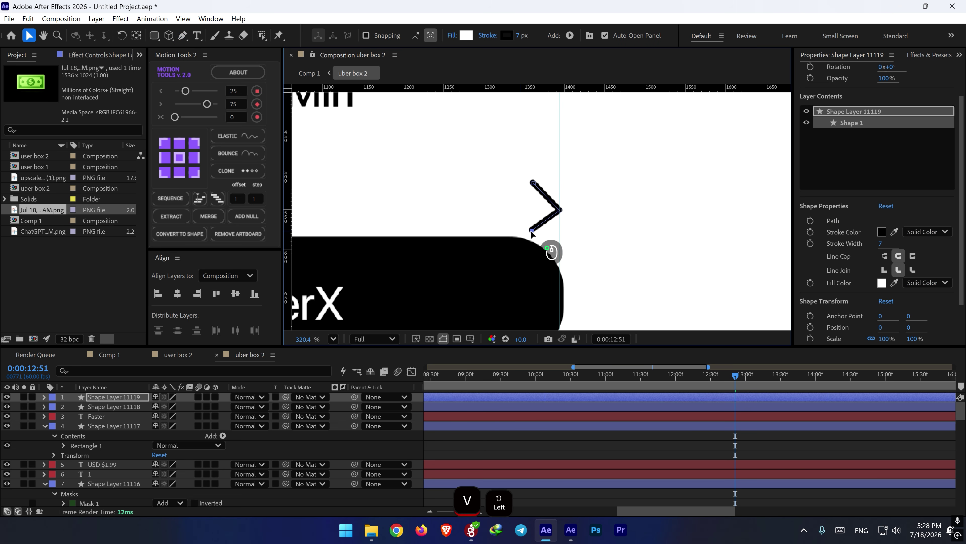
{"action": "left_click_drag", "start_coordinate": [288, 168], "coordinate": [288, 240]}
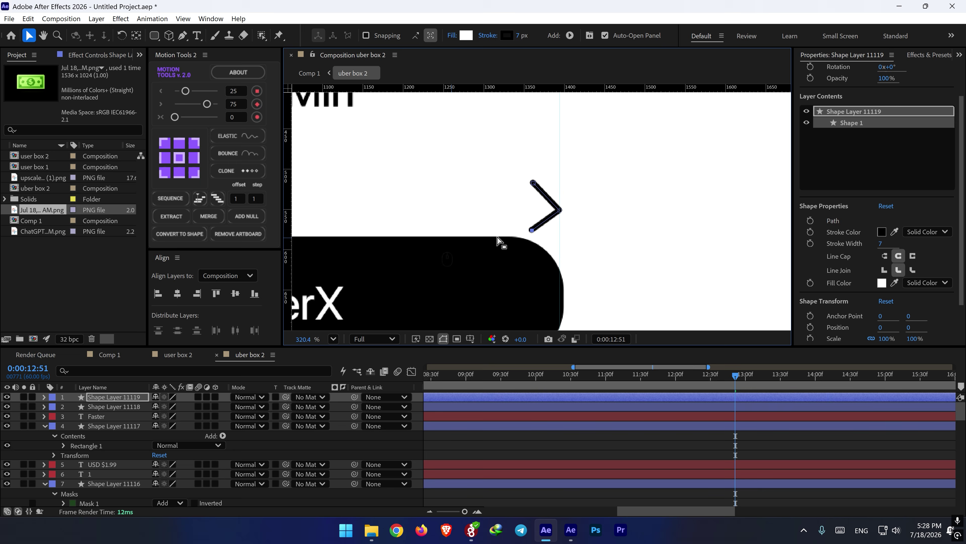
{"action": "scroll", "coordinate": [498, 240], "scroll_direction": "down", "scroll_amount": 3}
{"action": "left_click", "coordinate": [544, 437]}
{"action": "scroll", "coordinate": [511, 241], "scroll_direction": "down", "scroll_amount": 1}
{"action": "left_click_drag", "start_coordinate": [465, 252], "coordinate": [616, 207]}
{"action": "key", "text": "ctrl+z"}
- Expand the chevron's shape layer down to Path 1 and select the path for point editing
{"action": "scroll", "coordinate": [513, 231], "scroll_direction": "up", "scroll_amount": 3}
{"action": "left_click", "coordinate": [531, 233]}
{"action": "scroll", "coordinate": [531, 238], "scroll_direction": "up", "scroll_amount": 2}
{"action": "left_click", "coordinate": [44, 397]}
{"action": "left_click", "coordinate": [55, 407]}
{"action": "left_click", "coordinate": [64, 416]}
{"action": "left_click", "coordinate": [74, 426]}
{"action": "left_click", "coordinate": [114, 426]}
{"action": "left_click", "coordinate": [607, 198]}
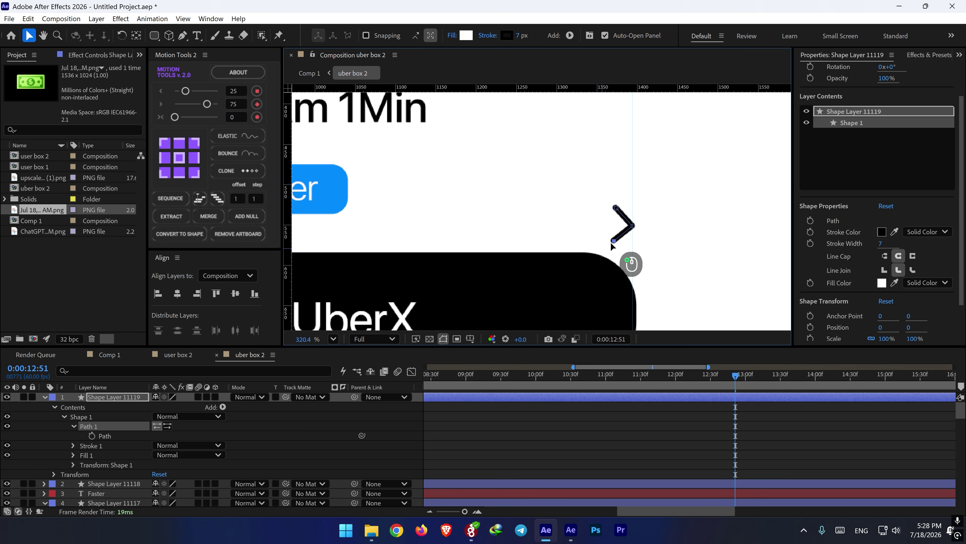
{"action": "left_click", "coordinate": [564, 407]}
{"action": "key", "text": "shift+slash"}
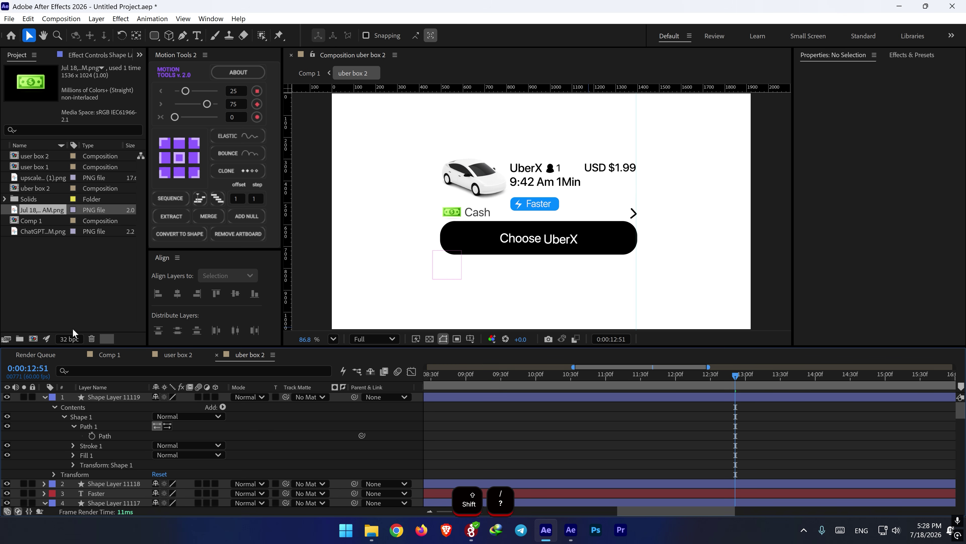
- Collapse the expanded properties of the shape layers, the banknote image and the car image in the timeline
{"action": "left_click", "coordinate": [44, 397]}
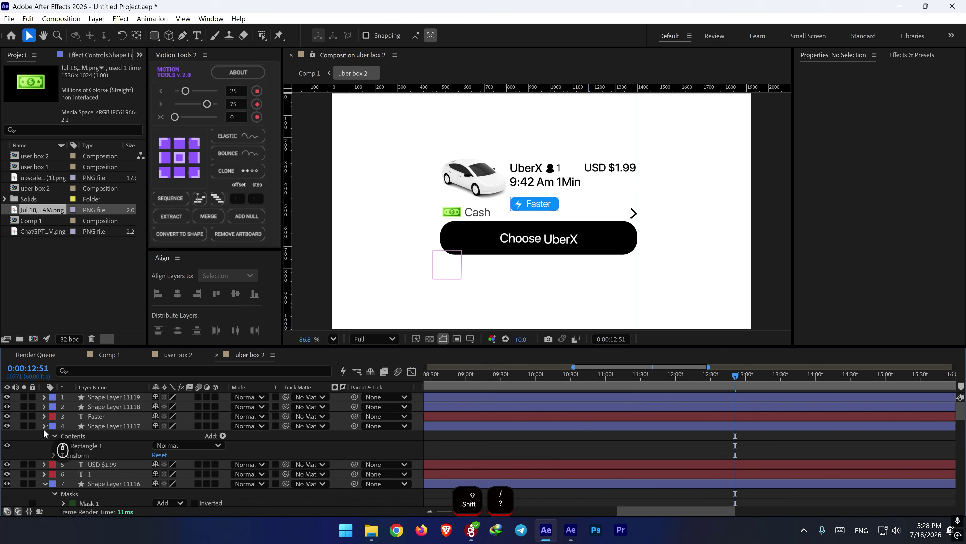
{"action": "left_click", "coordinate": [43, 426]}
{"action": "left_click", "coordinate": [43, 454]}
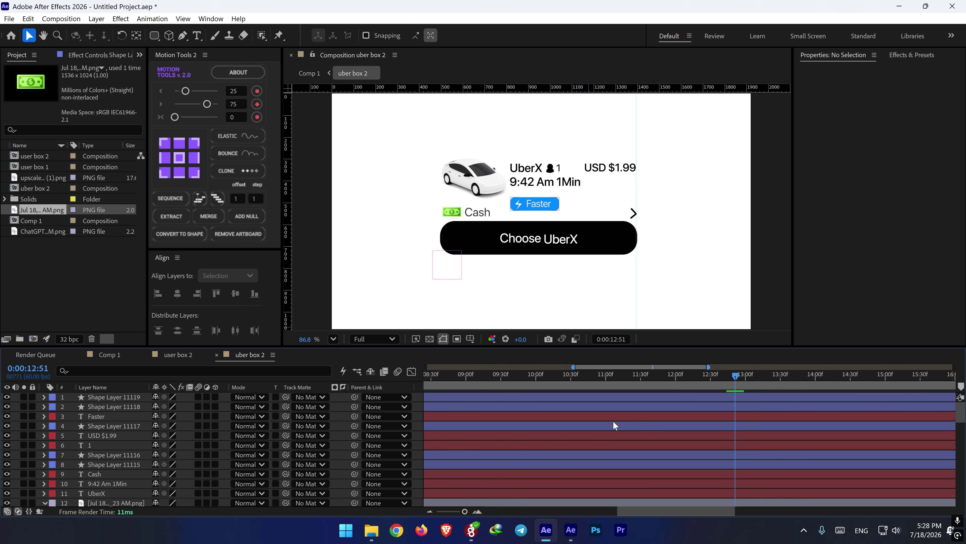
{"action": "scroll", "coordinate": [689, 429], "scroll_direction": "down", "scroll_amount": 5}
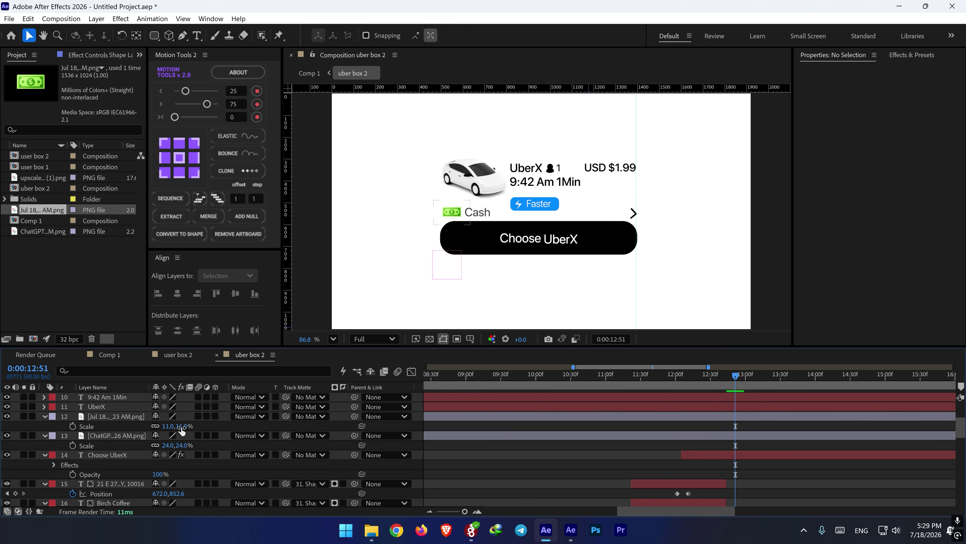
{"action": "left_click", "coordinate": [44, 417]}
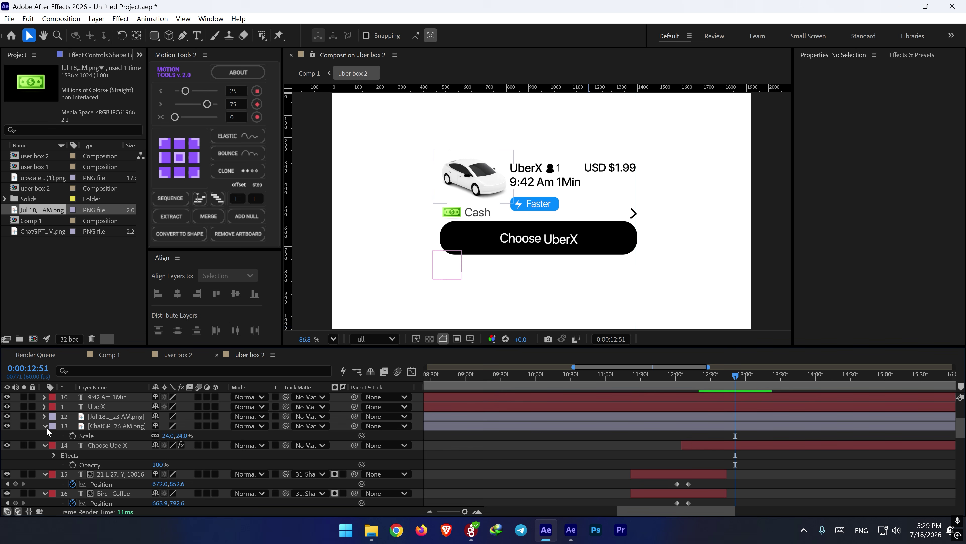
{"action": "left_click", "coordinate": [44, 426]}
{"action": "left_click", "coordinate": [94, 425]}
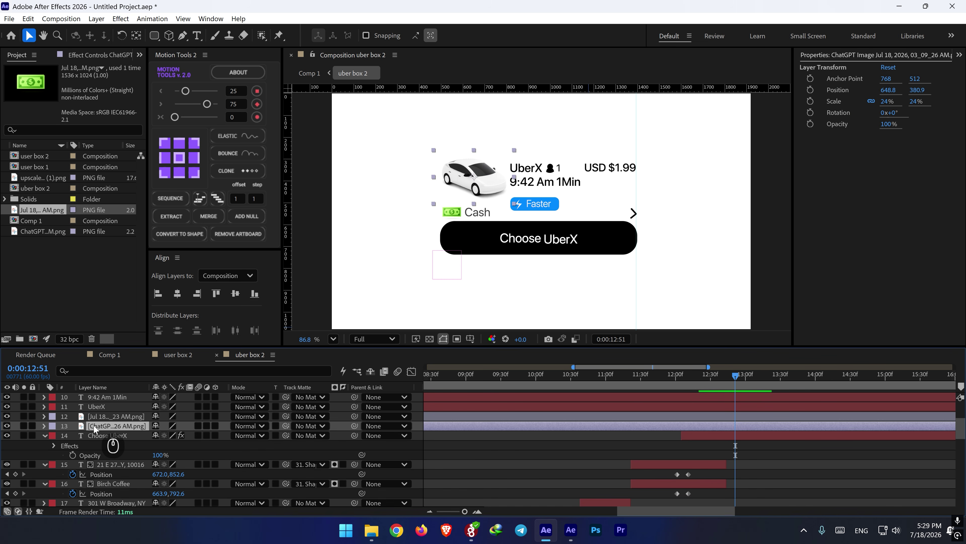
{"action": "left_click", "coordinate": [106, 434]}
{"action": "left_click", "coordinate": [108, 426]}
{"action": "scroll", "coordinate": [110, 414], "scroll_direction": "left", "scroll_amount": 3}
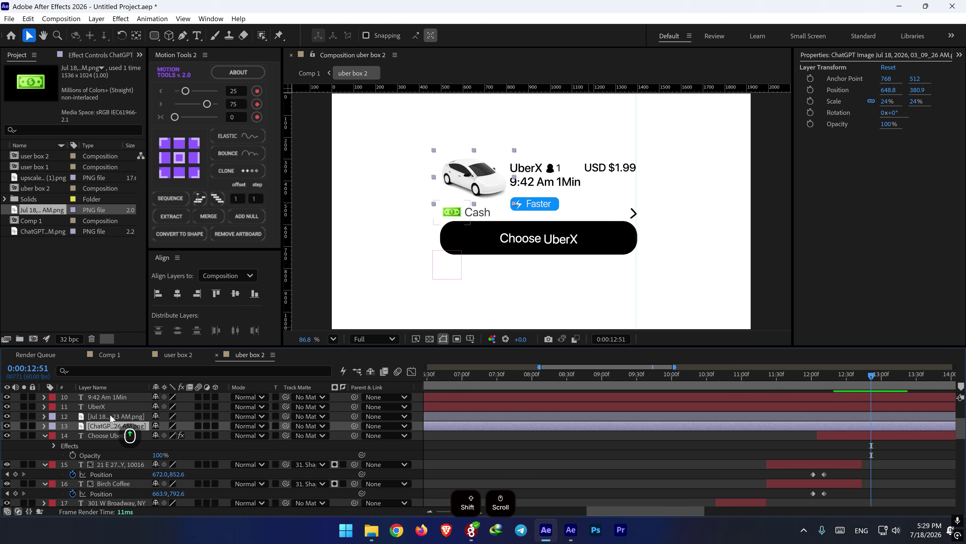
{"action": "scroll", "coordinate": [108, 429], "scroll_direction": "right", "scroll_amount": 5}
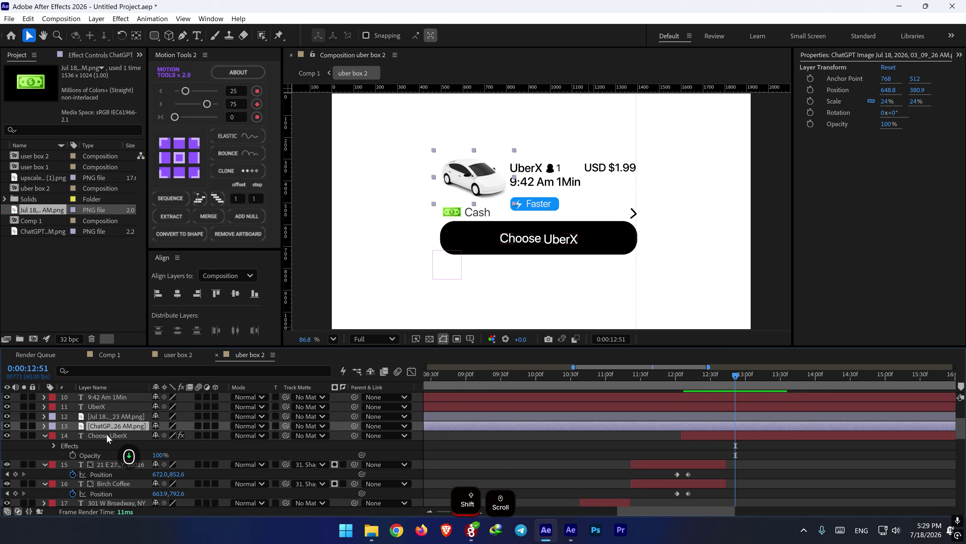
{"action": "scroll", "coordinate": [106, 433], "scroll_direction": "up", "scroll_amount": 3}
{"action": "left_click", "coordinate": [102, 399], "text": "shift"}
{"action": "scroll", "coordinate": [660, 436], "scroll_direction": "down", "scroll_amount": 5}
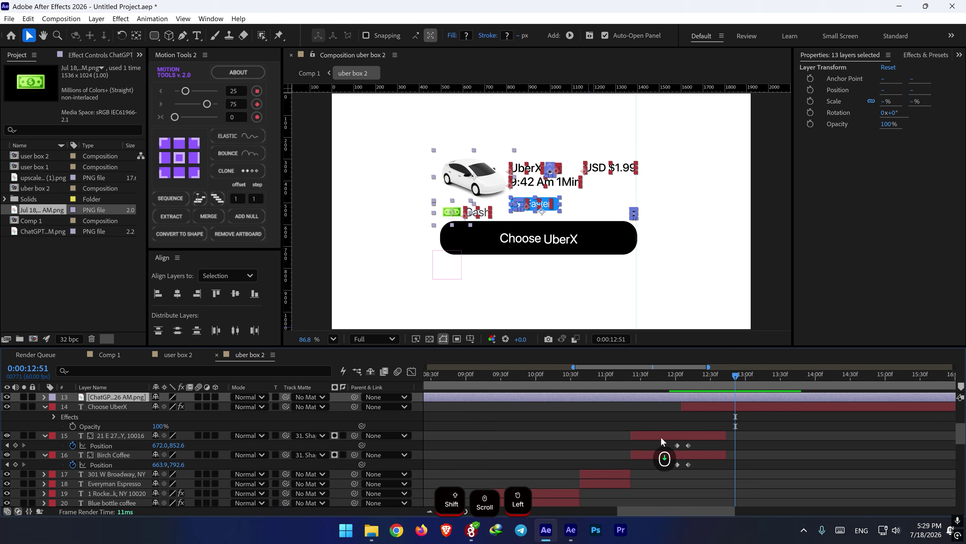
- Select all 13 layers from the car image up to the chevron and set Position keyframes on them at 0:00:12:01
{"action": "left_click", "coordinate": [715, 409]}
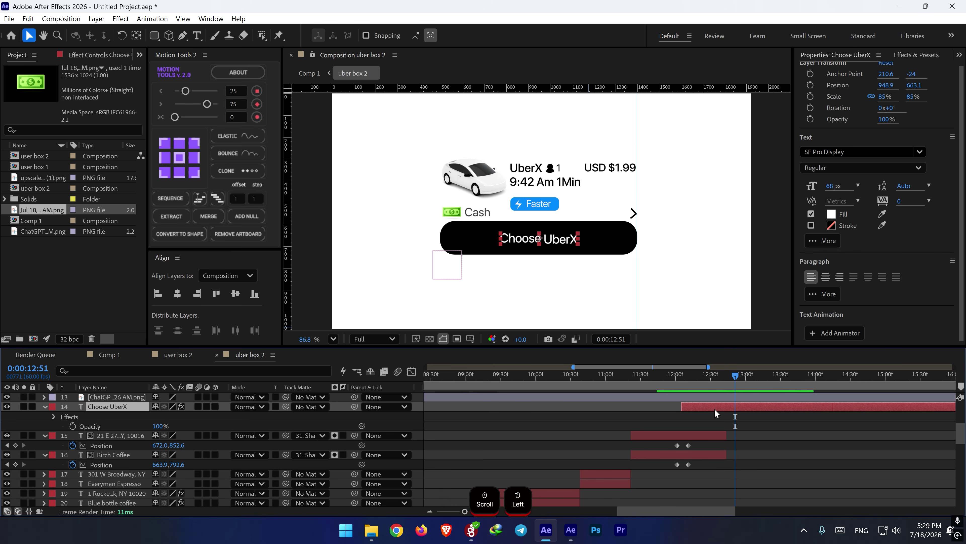
{"action": "key", "text": "p"}
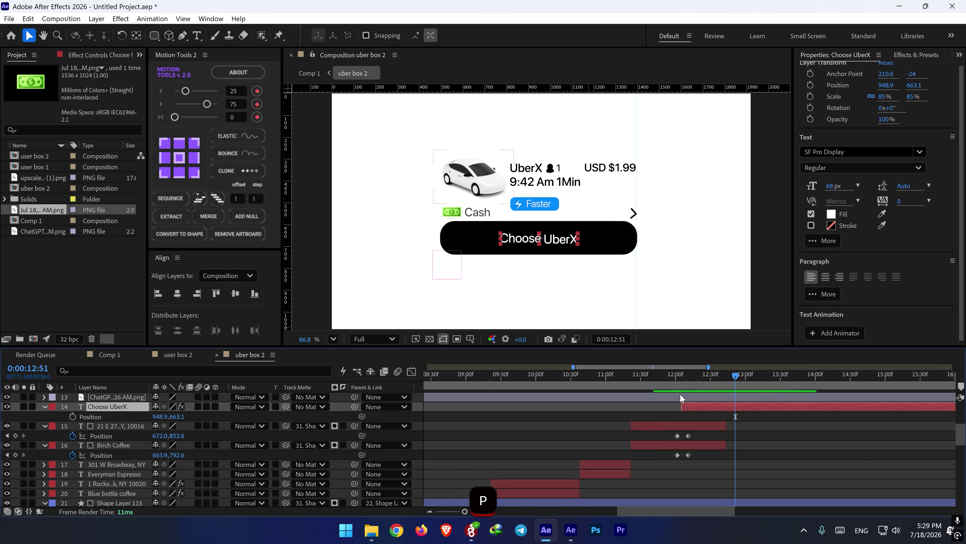
{"action": "left_click", "coordinate": [676, 379], "text": "shift"}
{"action": "scroll", "coordinate": [678, 411], "scroll_direction": "up", "scroll_amount": 1}
{"action": "left_click", "coordinate": [680, 424]}
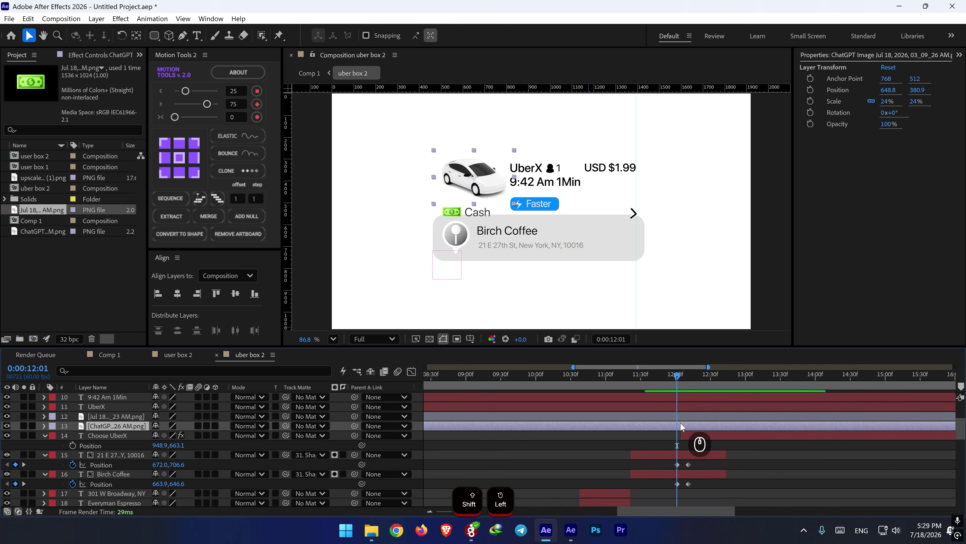
{"action": "scroll", "coordinate": [680, 425], "scroll_direction": "up", "scroll_amount": 3}
{"action": "left_click", "coordinate": [678, 399], "text": "shift"}
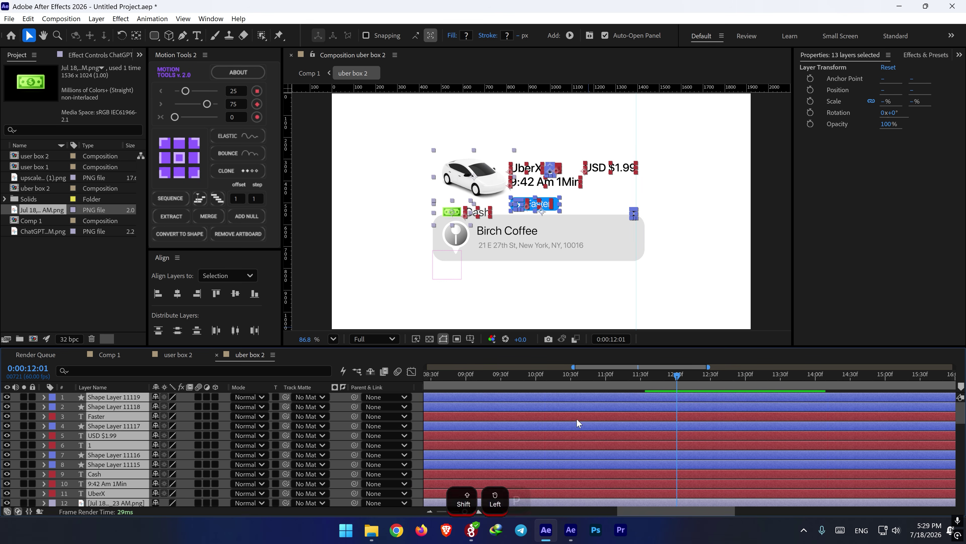
{"action": "key", "text": "p"}
- Add Position keyframes to the 13 layers at 0:00:12:11 and raise the layers about 209 px at their 0:00:12:01 keyframes
{"action": "scroll", "coordinate": [693, 431], "scroll_direction": "down", "scroll_amount": 5}
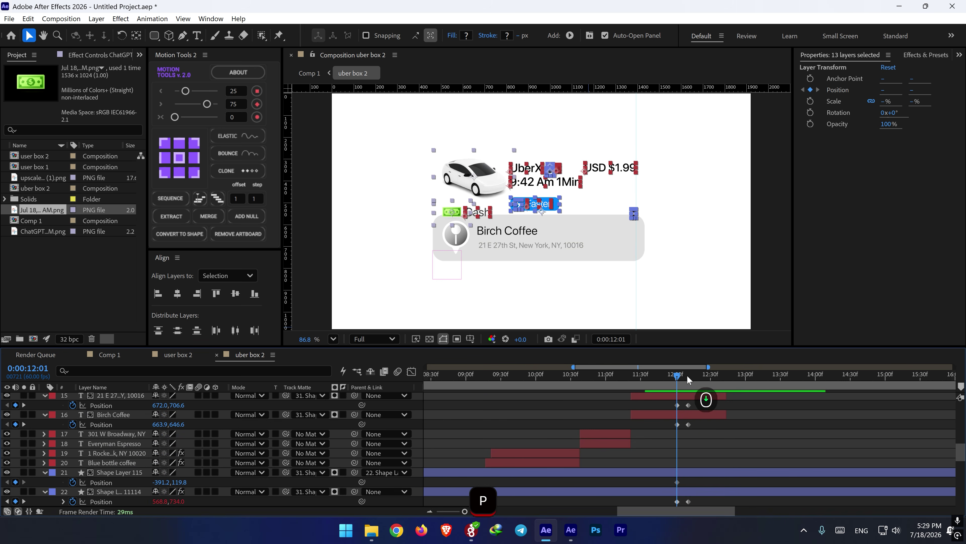
{"action": "left_click", "coordinate": [689, 379], "text": "shift"}
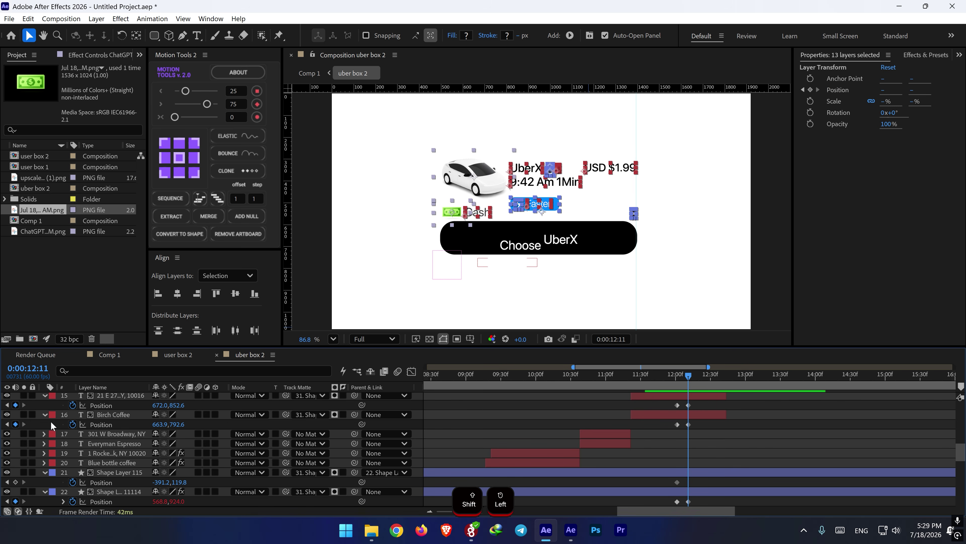
{"action": "scroll", "coordinate": [643, 442], "scroll_direction": "up", "scroll_amount": 3}
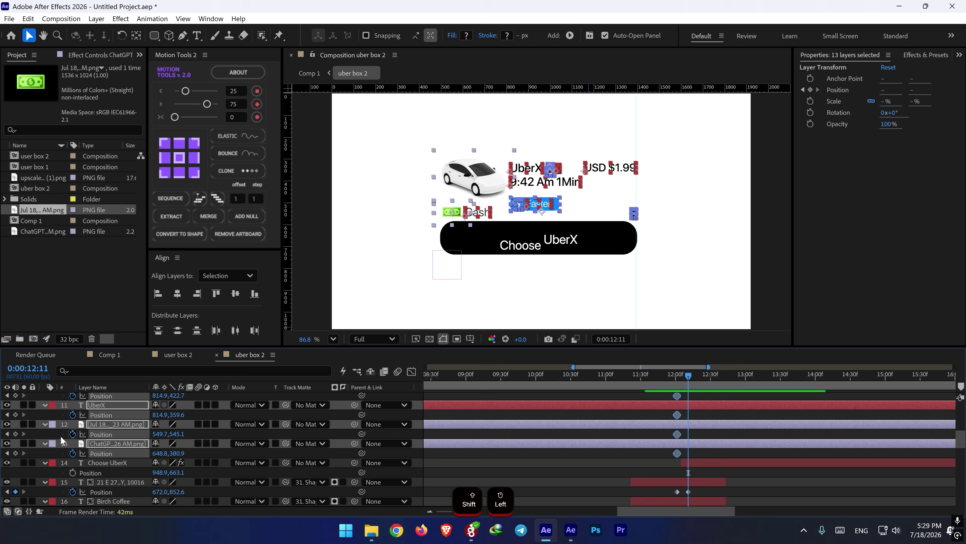
{"action": "left_click", "coordinate": [15, 453]}
{"action": "left_click", "coordinate": [7, 453]}
{"action": "left_click_drag", "start_coordinate": [176, 453], "coordinate": [70, 435]}
- Apply the Motion Tools Elastic expression to the Position keyframes of the 13 layers and preview the drop-in motion
{"action": "left_click_drag", "start_coordinate": [703, 453], "coordinate": [650, 357]}
{"action": "left_click", "coordinate": [234, 143]}
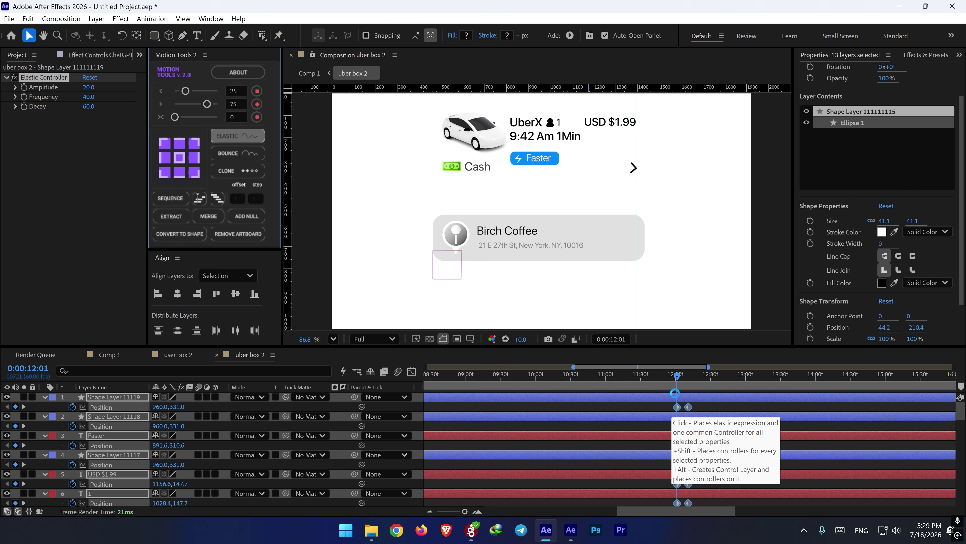
{"action": "left_click_drag", "start_coordinate": [677, 381], "coordinate": [669, 382]}
{"action": "key", "text": "space"}
{"action": "key", "text": "space"}
- Trim the start of the 13 selected layers to where the Choose UberX text begins, about 0:00:12:05, and play back the entrance
{"action": "key", "text": "alt+bracketleft"}
{"action": "key", "text": "space"}
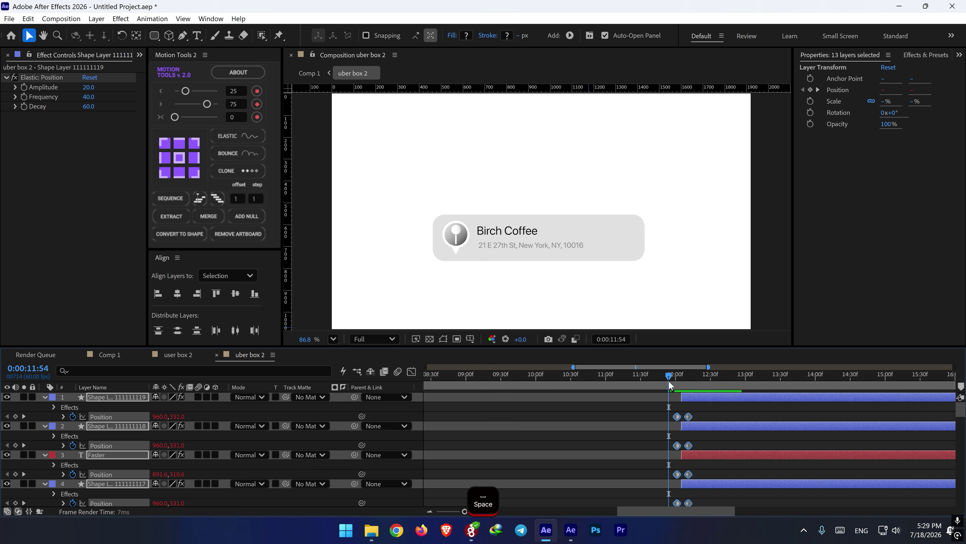
{"action": "key", "text": "space"}
{"action": "left_click", "coordinate": [671, 379]}
{"action": "key", "text": "space"}
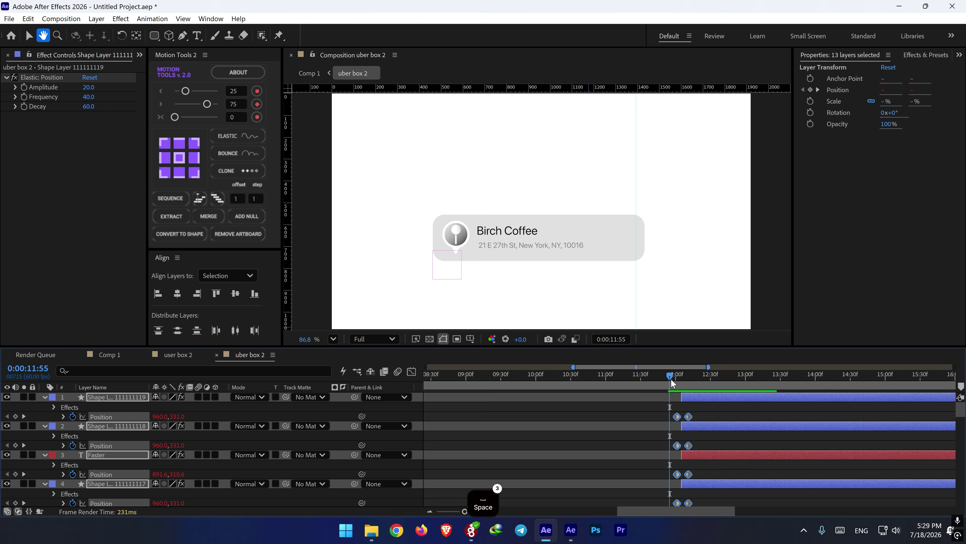
{"action": "key", "text": "space"}
{"action": "key", "text": "space"}
{"action": "key", "text": "space"}
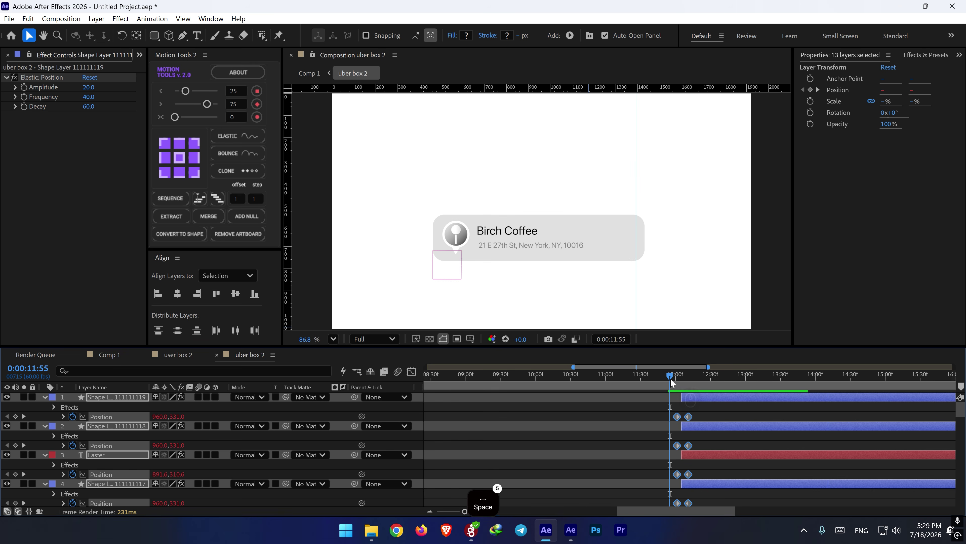
- Clear the 13-layer selection and set the current time to the second Position keyframe at 0:00:12:11
{"action": "scroll", "coordinate": [685, 425], "scroll_direction": "down", "scroll_amount": 8}
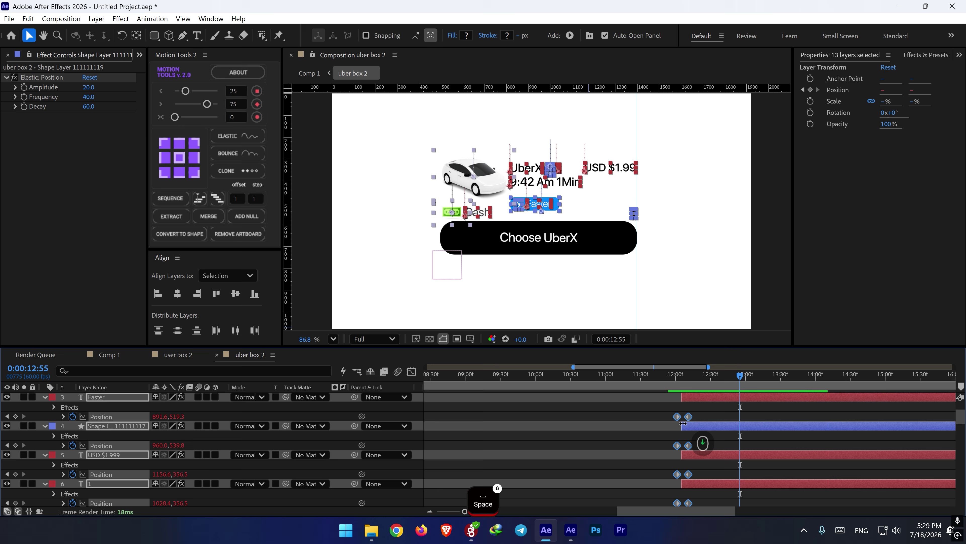
{"action": "scroll", "coordinate": [691, 449], "scroll_direction": "down", "scroll_amount": 2}
{"action": "left_click", "coordinate": [707, 465]}
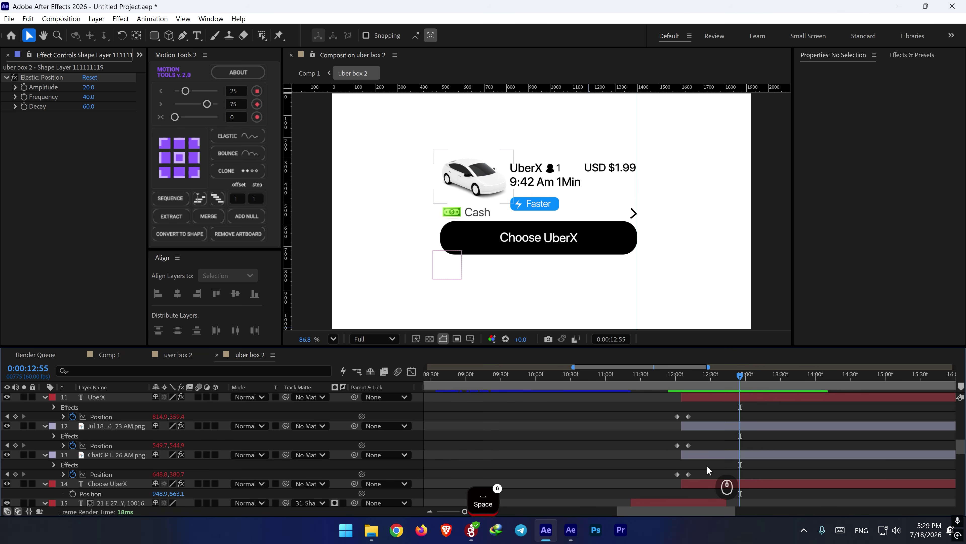
{"action": "left_click", "coordinate": [694, 455]}
{"action": "mouse_move", "coordinate": [690, 383]}
{"action": "left_mouse_down"}
{"action": "mouse_move", "coordinate": [678, 382]}
{"action": "mouse_move", "coordinate": [686, 379]}
{"action": "left_mouse_up"}
{"action": "scroll", "coordinate": [690, 398], "scroll_direction": "up", "scroll_amount": 4}
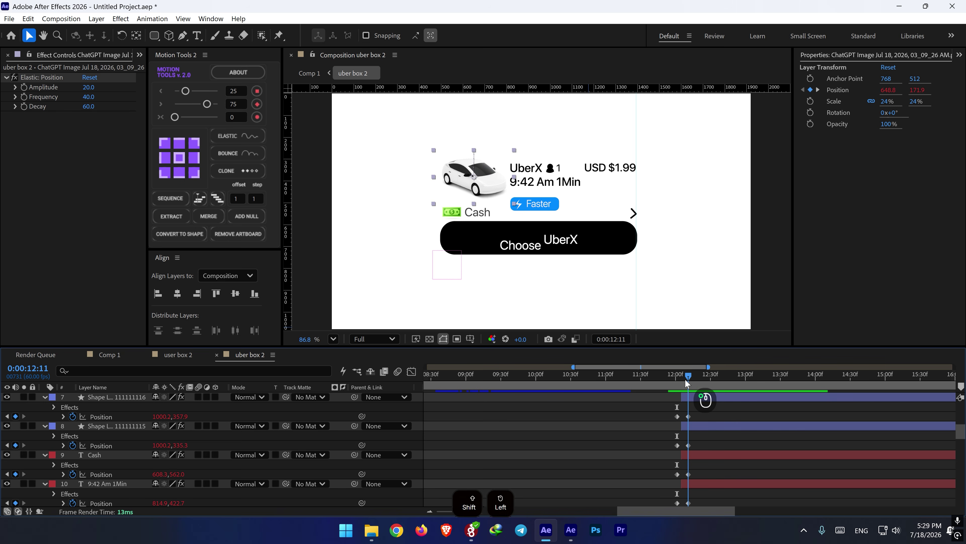
{"action": "scroll", "coordinate": [696, 406], "scroll_direction": "up", "scroll_amount": 6}
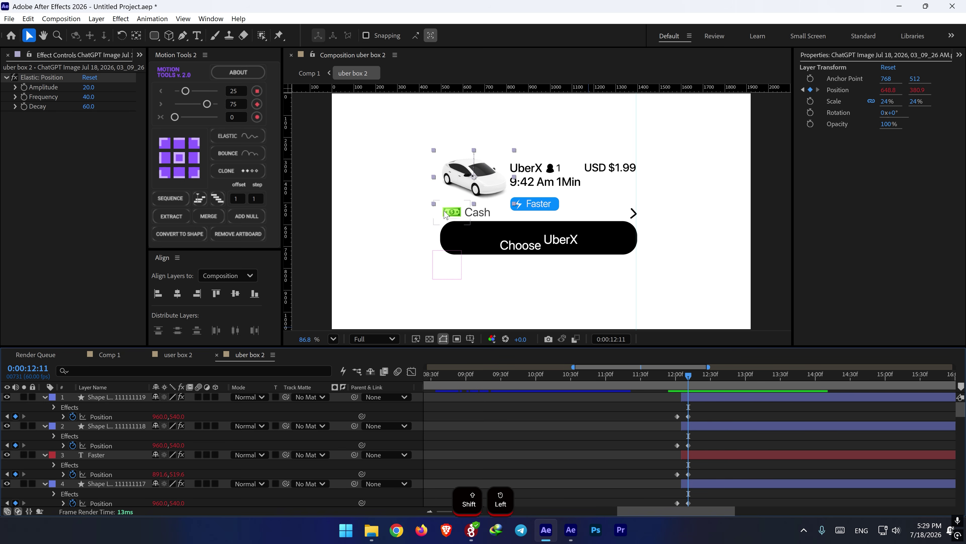
- Move the banknote image, Cash text and chevron layers together directly above the Choose UberX layer in the stack
{"action": "left_click", "coordinate": [457, 211]}
{"action": "left_click", "coordinate": [479, 213], "text": "shift"}
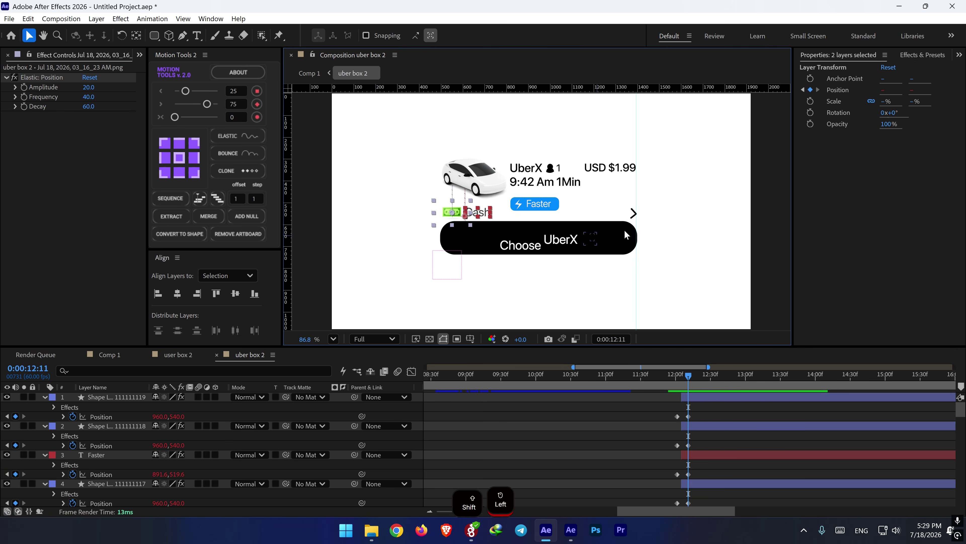
{"action": "left_click", "coordinate": [634, 214], "text": "shift"}
{"action": "scroll", "coordinate": [212, 444], "scroll_direction": "down", "scroll_amount": 10}
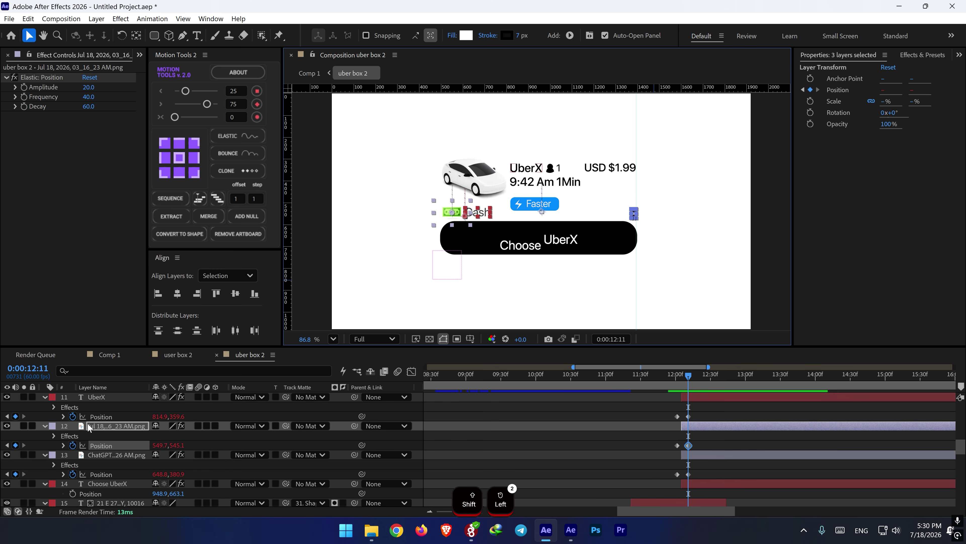
{"action": "left_click_drag", "start_coordinate": [88, 424], "coordinate": [92, 481]}
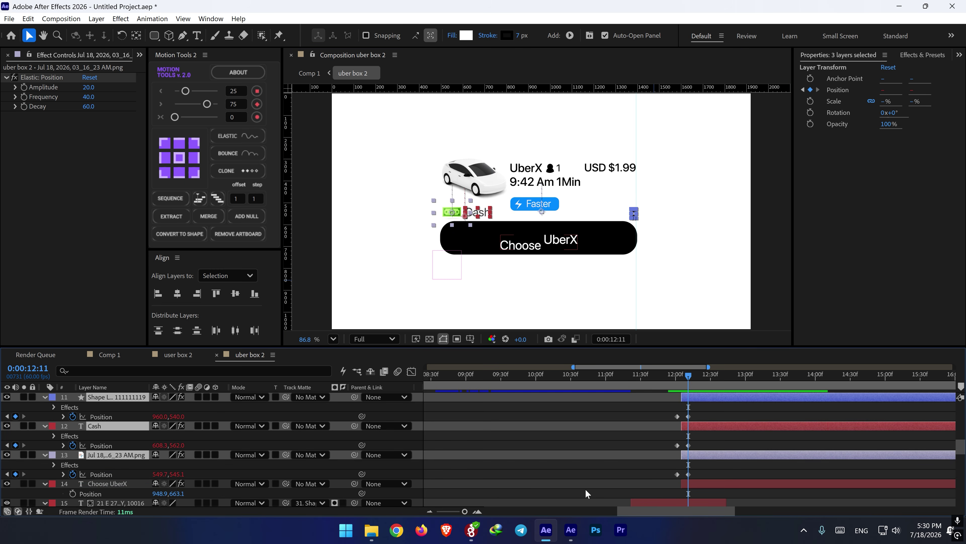
- Move the Faster text, its blue box and lightning bolt layers directly above the chevron layer and shift them about two frames later
{"action": "scroll", "coordinate": [678, 416], "scroll_direction": "up", "scroll_amount": 1}
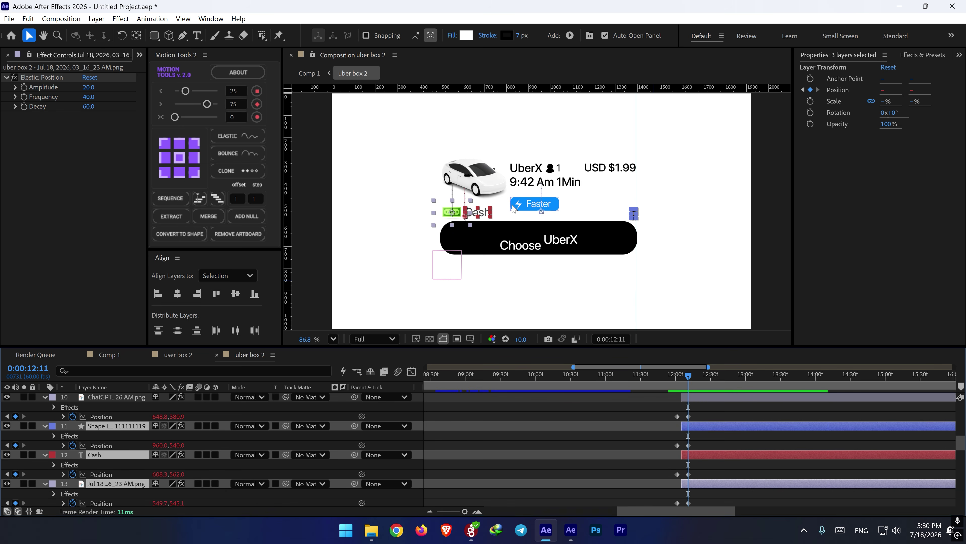
{"action": "left_click", "coordinate": [537, 208]}
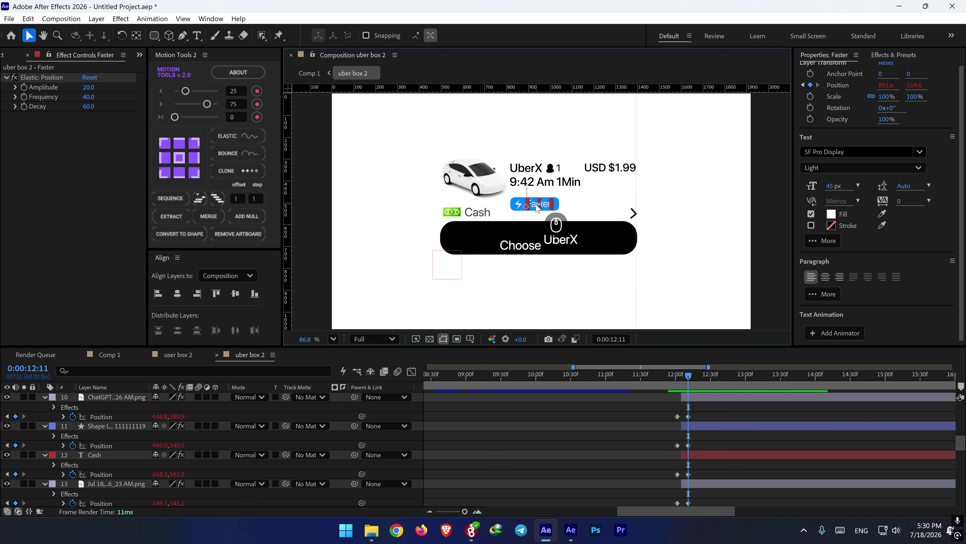
{"action": "scroll", "coordinate": [685, 446], "scroll_direction": "up", "scroll_amount": 9}
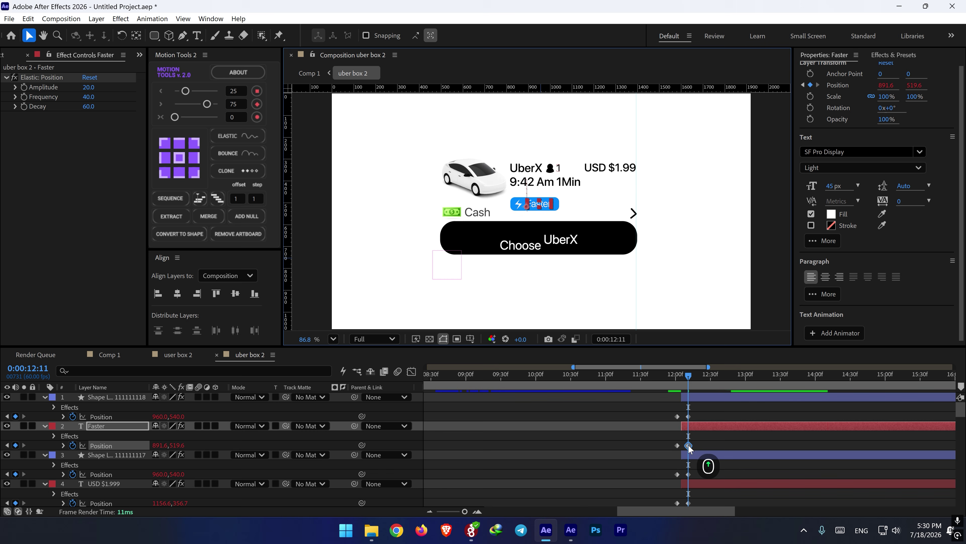
{"action": "left_click", "coordinate": [106, 456], "text": "ctrl"}
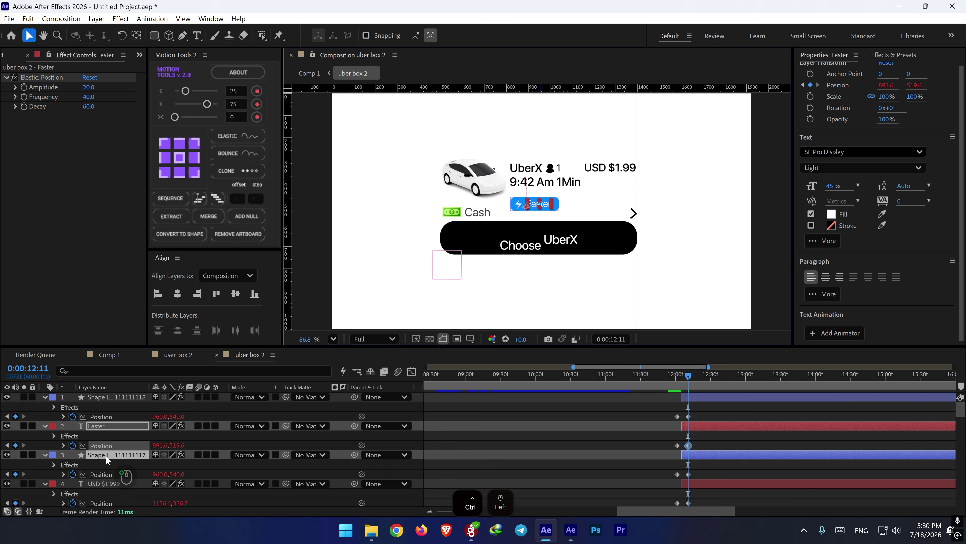
{"action": "left_click", "coordinate": [105, 395], "text": "ctrl"}
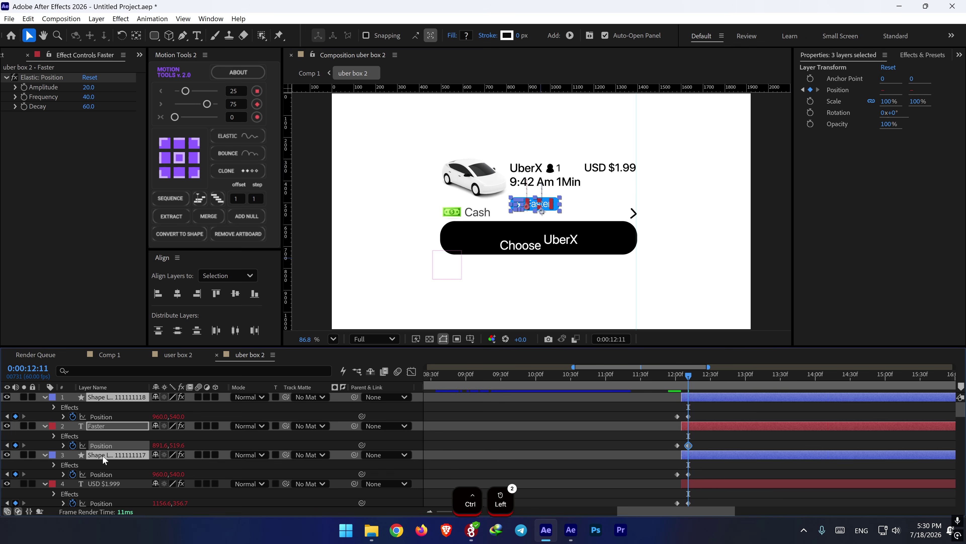
{"action": "left_click_drag", "start_coordinate": [102, 456], "coordinate": [113, 416]}
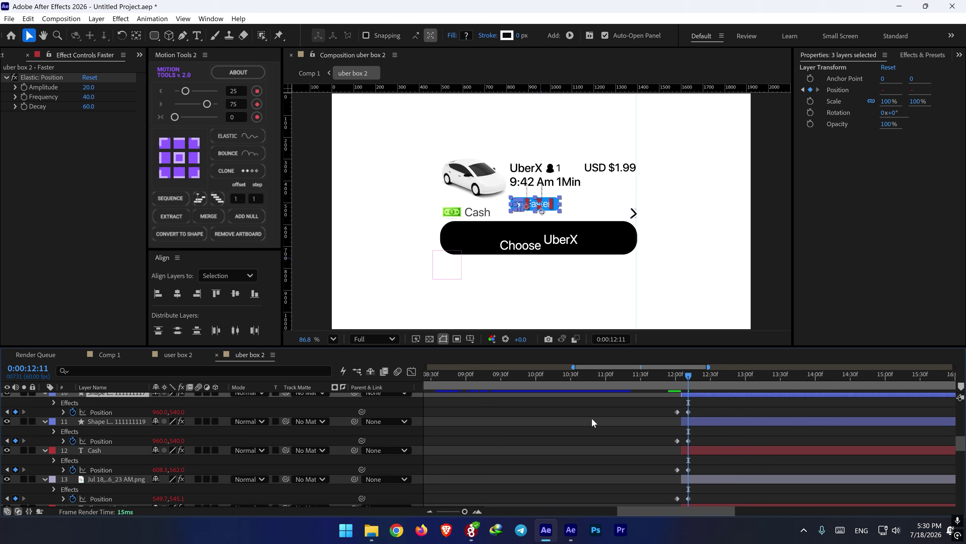
{"action": "scroll", "coordinate": [605, 426], "scroll_direction": "up", "scroll_amount": 1}
{"action": "left_click_drag", "start_coordinate": [694, 422], "coordinate": [696, 420]}
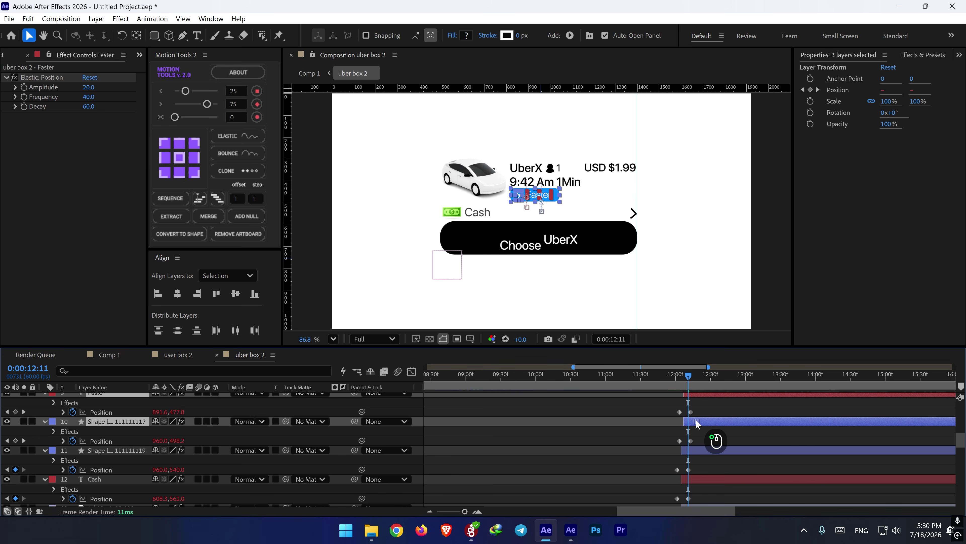
- At 0:00:12:17, move the 9:42 Am 1Min layer directly above the Faster badge layers and shift it about five frames later
{"action": "left_click_drag", "start_coordinate": [672, 382], "coordinate": [696, 382]}
{"action": "left_click", "coordinate": [567, 198]}
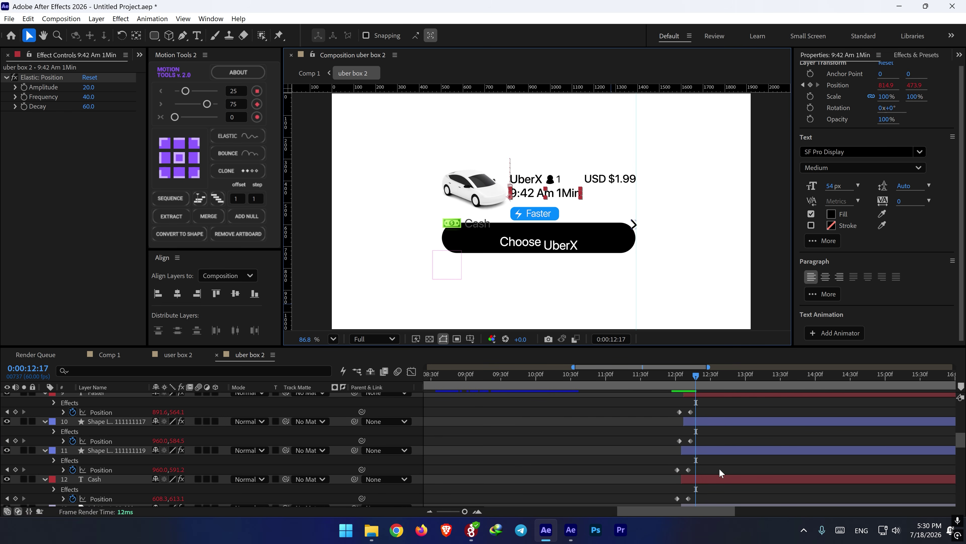
{"action": "scroll", "coordinate": [714, 450], "scroll_direction": "up", "scroll_amount": 5}
{"action": "mouse_move", "coordinate": [111, 424]}
{"action": "left_mouse_down"}
{"action": "mouse_move", "coordinate": [110, 496]}
{"action": "mouse_move", "coordinate": [118, 435]}
{"action": "left_mouse_up"}
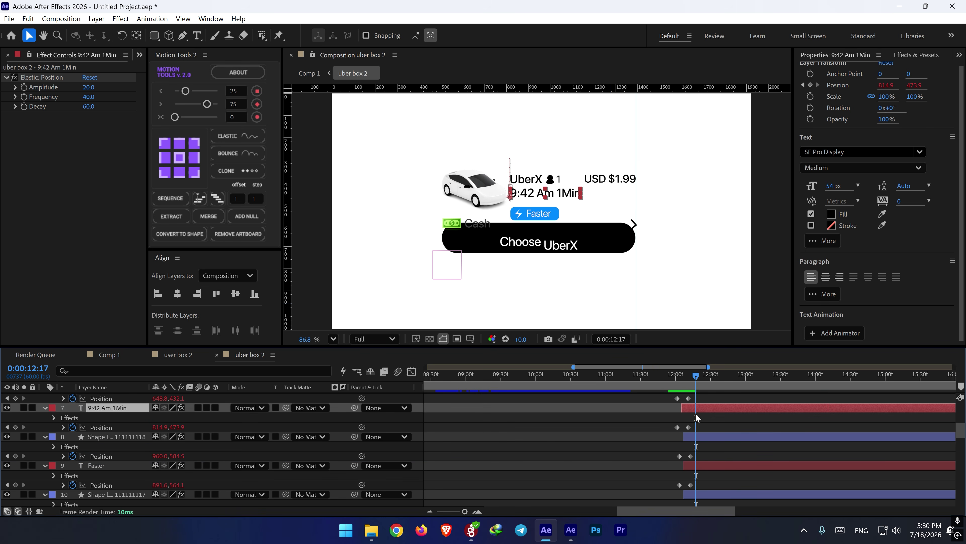
{"action": "left_click_drag", "start_coordinate": [700, 410], "coordinate": [703, 411]}
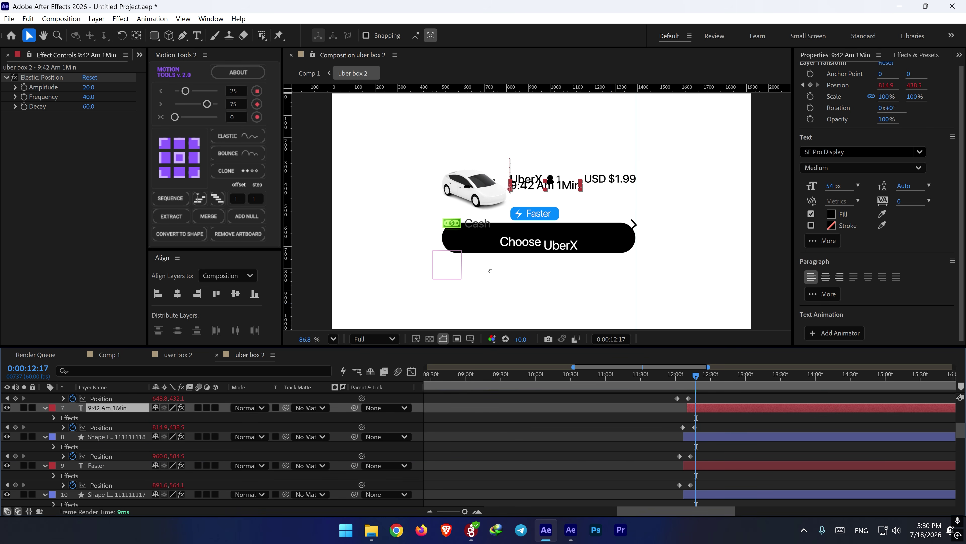
- Shift the car image, UberX, passenger icon, 1 and USD $1.99 layers about seven frames later together and preview the drop-in
{"action": "left_click", "coordinate": [473, 189]}
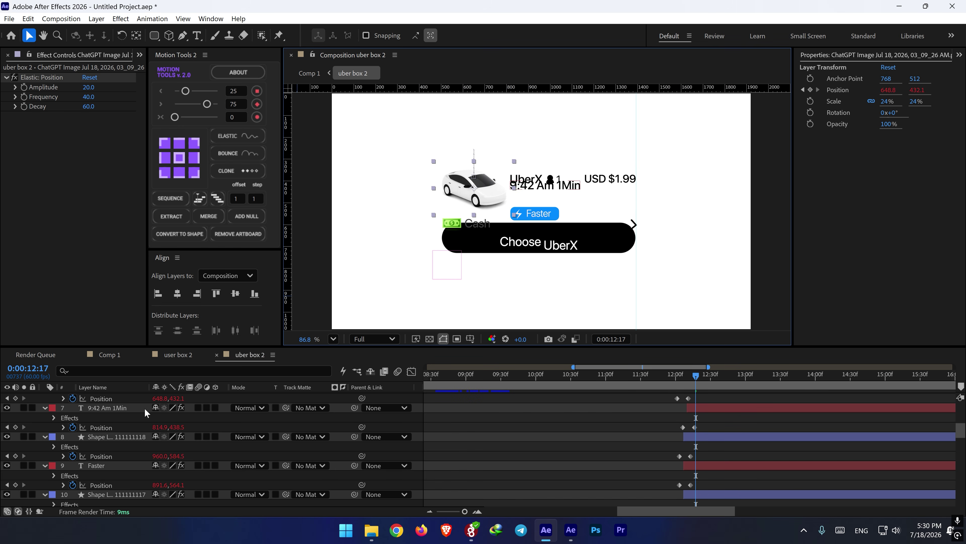
{"action": "scroll", "coordinate": [317, 464], "scroll_direction": "up", "scroll_amount": 3}
{"action": "scroll", "coordinate": [700, 429], "scroll_direction": "up", "scroll_amount": 3}
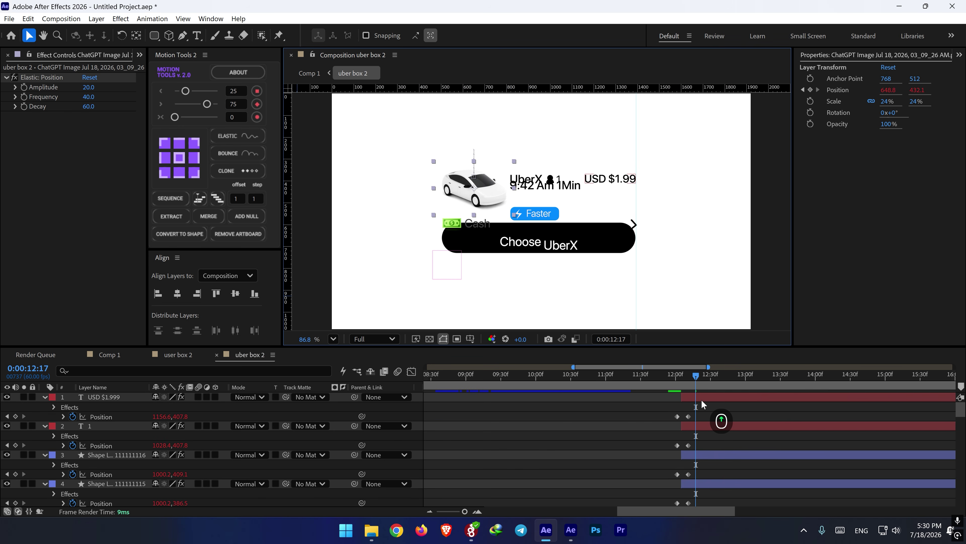
{"action": "left_click", "coordinate": [701, 400], "text": "shift"}
{"action": "scroll", "coordinate": [694, 452], "scroll_direction": "down", "scroll_amount": 4}
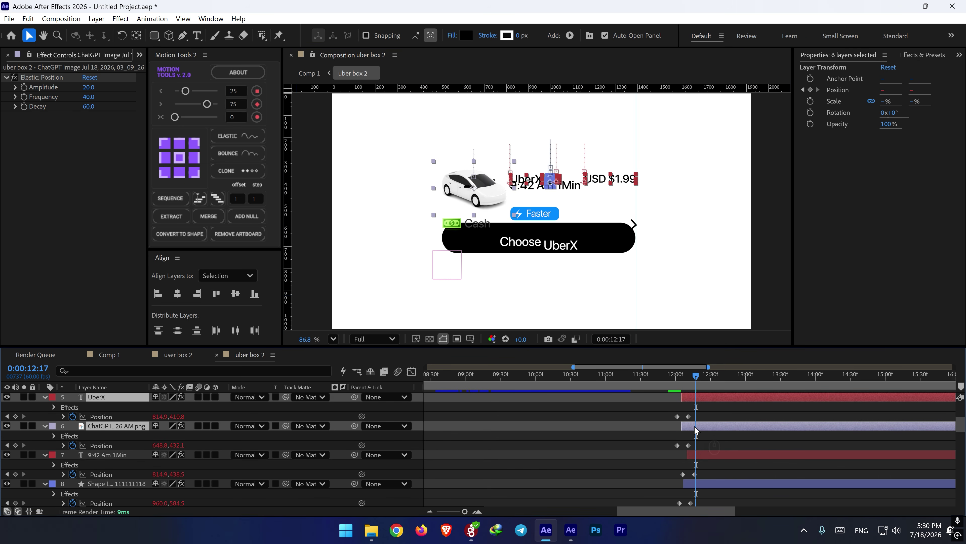
{"action": "left_click_drag", "start_coordinate": [694, 425], "coordinate": [702, 424]}
{"action": "left_click", "coordinate": [678, 385]}
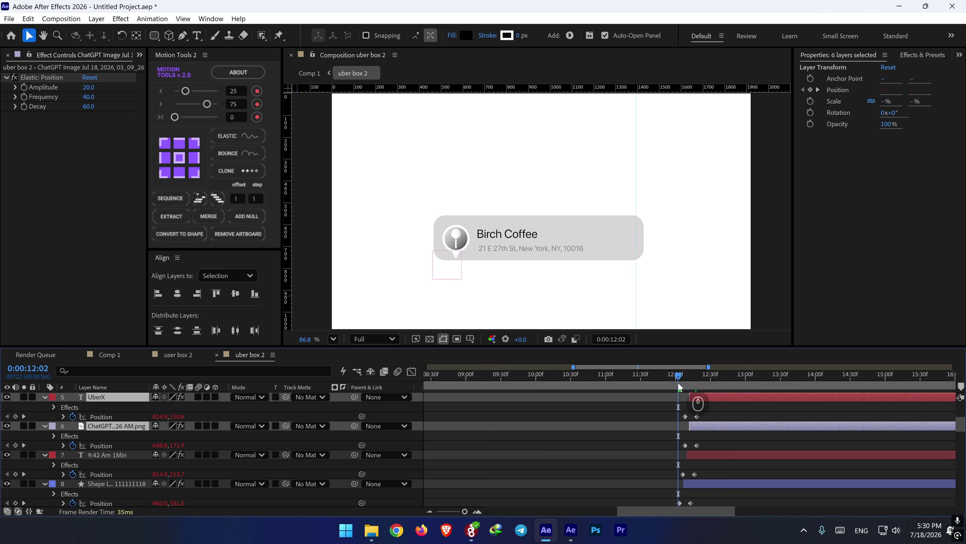
{"action": "key", "text": "space"}
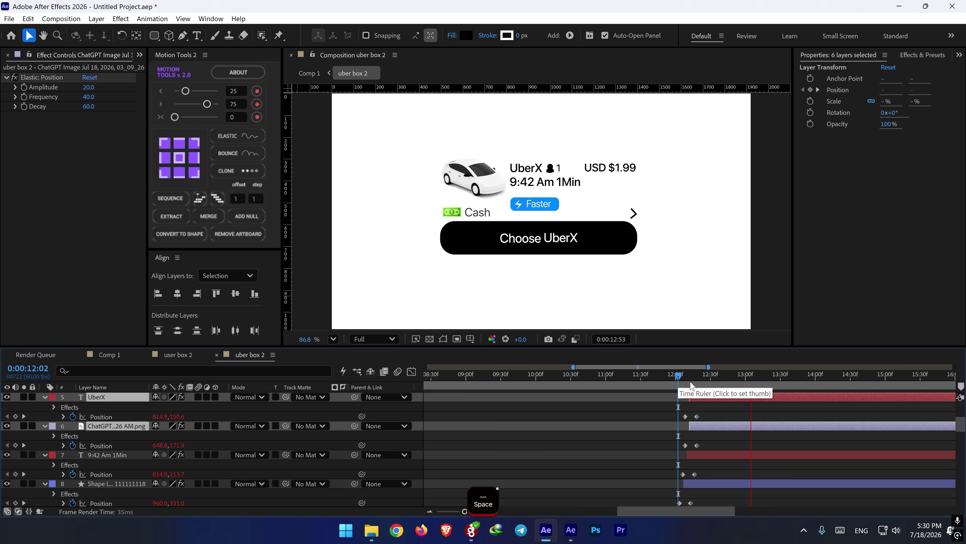
{"action": "key", "text": "space"}
- Shift only the USD $1.99 text layer about three frames later and preview the drop-in from just before 0:00:12:00
{"action": "scroll", "coordinate": [697, 416], "scroll_direction": "up", "scroll_amount": 4}
{"action": "left_click", "coordinate": [708, 406]}
{"action": "left_click", "coordinate": [613, 167]}
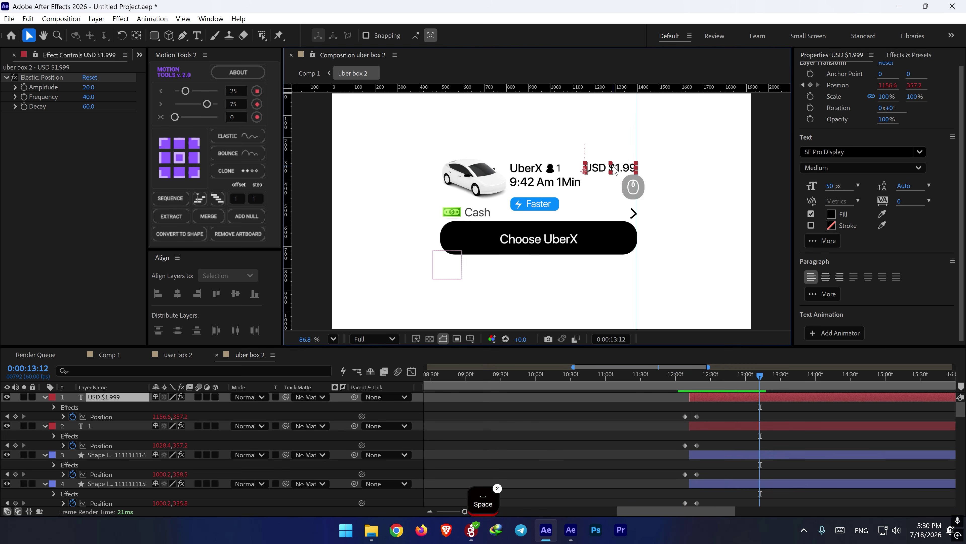
{"action": "left_click_drag", "start_coordinate": [703, 397], "coordinate": [706, 397]}
{"action": "left_click", "coordinate": [673, 379]}
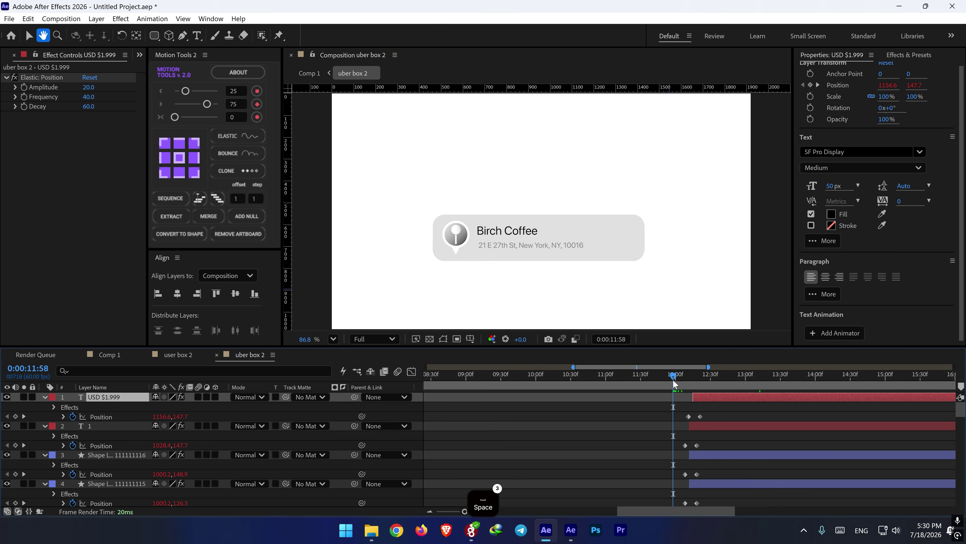
{"action": "key", "text": "space"}
{"action": "key", "text": "space"}
{"action": "left_click", "coordinate": [672, 382]}
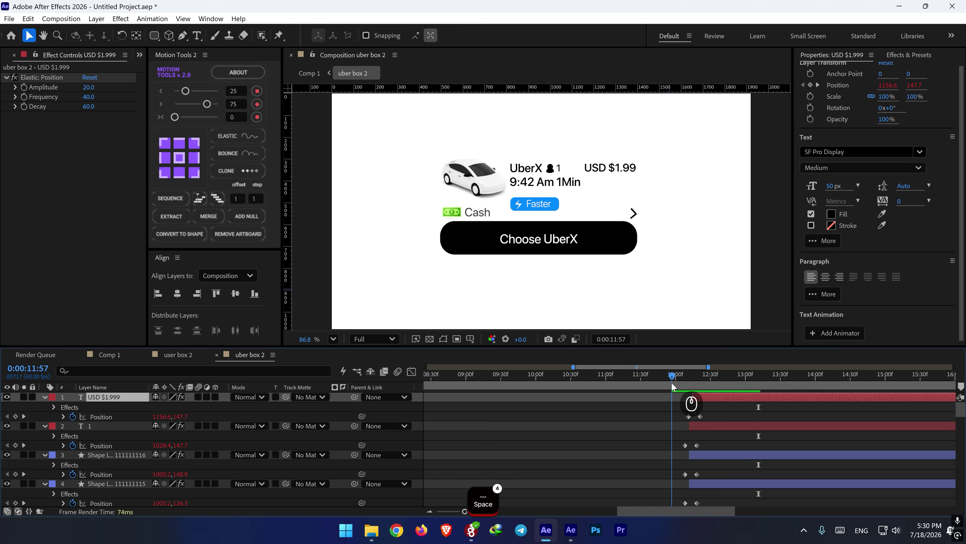
{"action": "key", "text": "space"}
{"action": "key", "text": "space"}
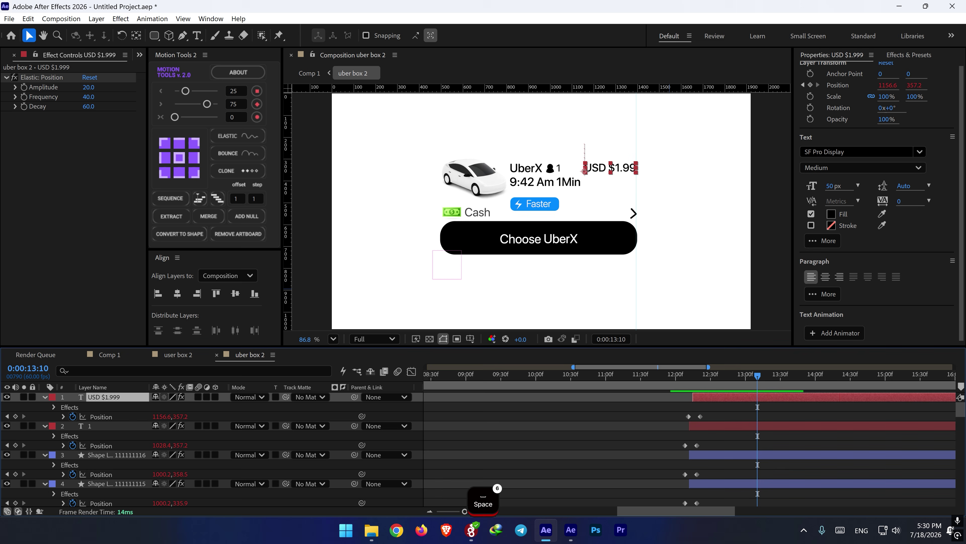
- Preview the whole staggered entrance from 0:00:11:44
{"action": "key", "text": "alt+Tab"}
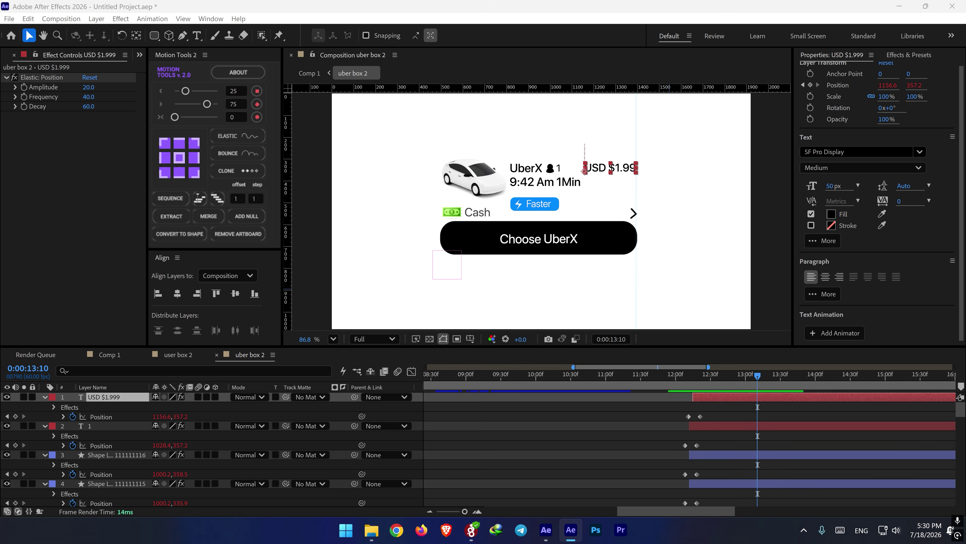
{"action": "left_click", "coordinate": [686, 380]}
{"action": "key", "text": "space"}
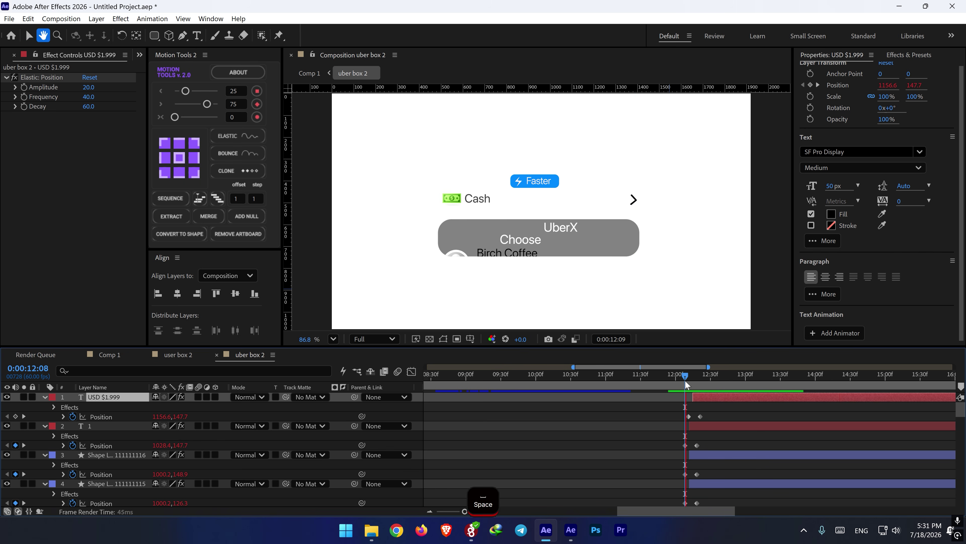
{"action": "left_click", "coordinate": [658, 376]}
{"action": "key", "text": "space"}
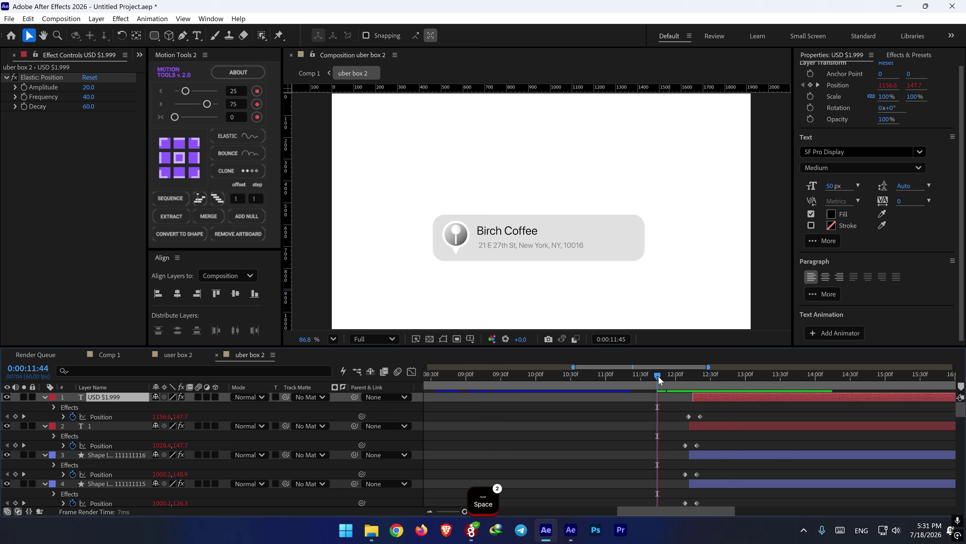
{"action": "key", "text": "space"}
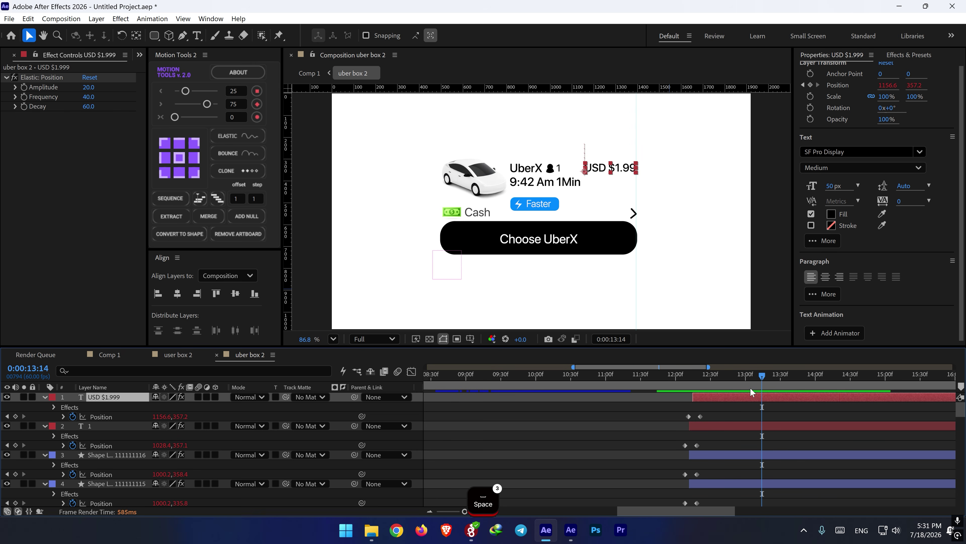
- Select the thirteen ride detail layers above Choose UberX and add Position keyframes to all of them at 0:00:13:15
{"action": "left_click_drag", "start_coordinate": [759, 378], "coordinate": [763, 379]}
{"action": "scroll", "coordinate": [103, 447], "scroll_direction": "down", "scroll_amount": 6}
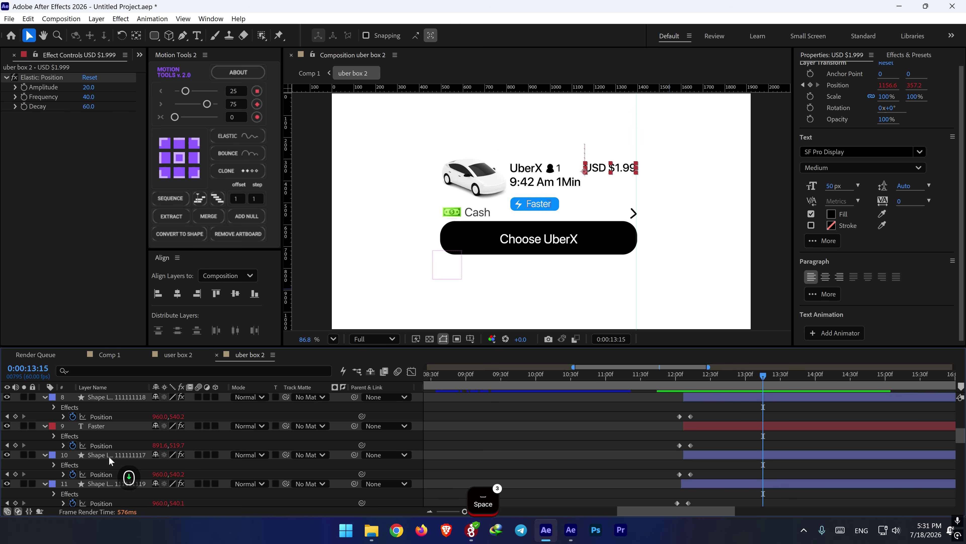
{"action": "scroll", "coordinate": [110, 457], "scroll_direction": "down", "scroll_amount": 2}
{"action": "left_click", "coordinate": [103, 426], "text": "shift"}
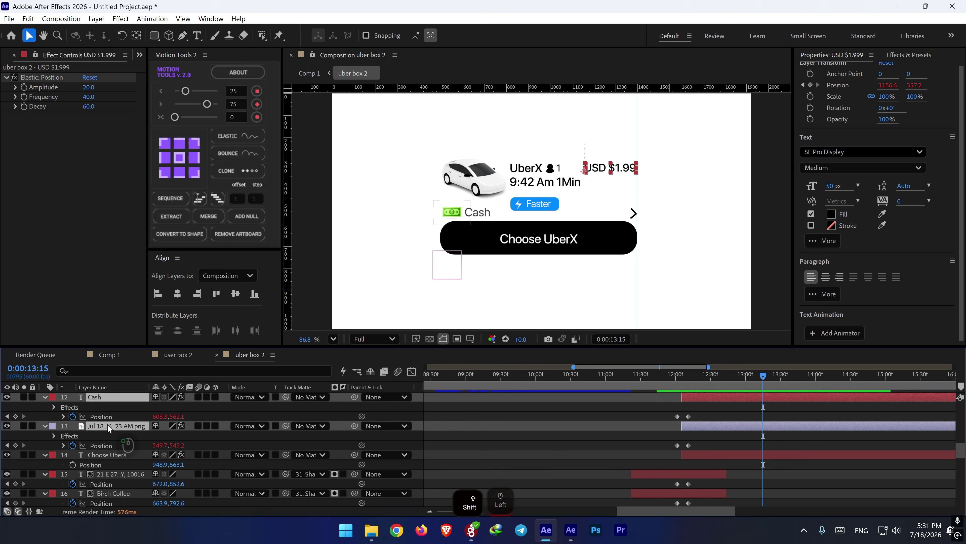
{"action": "key", "text": "p"}
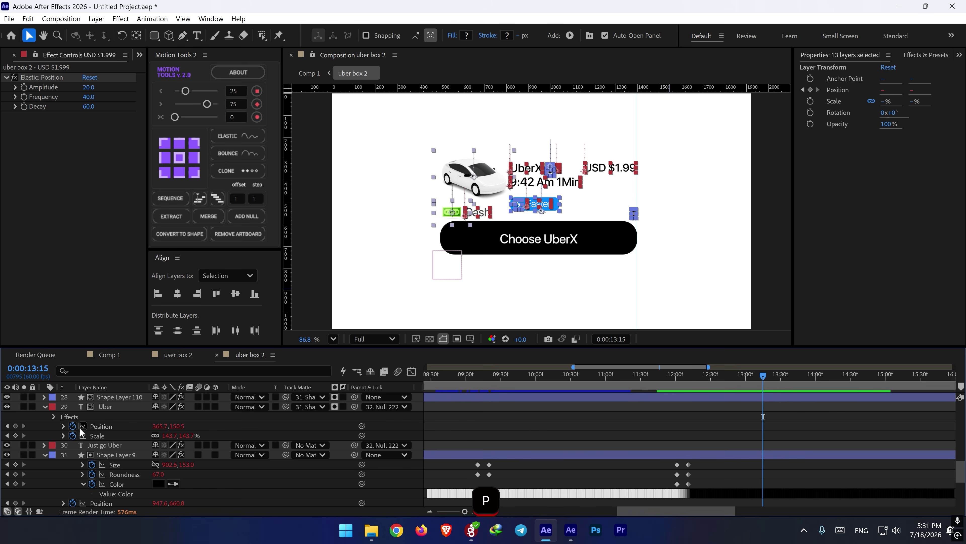
{"action": "scroll", "coordinate": [91, 442], "scroll_direction": "up", "scroll_amount": 15}
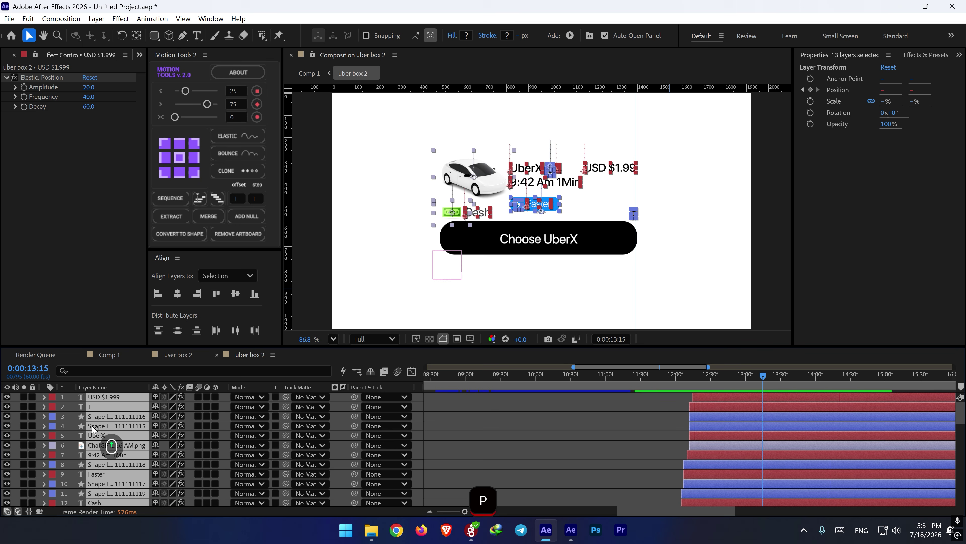
{"action": "key", "text": "p"}
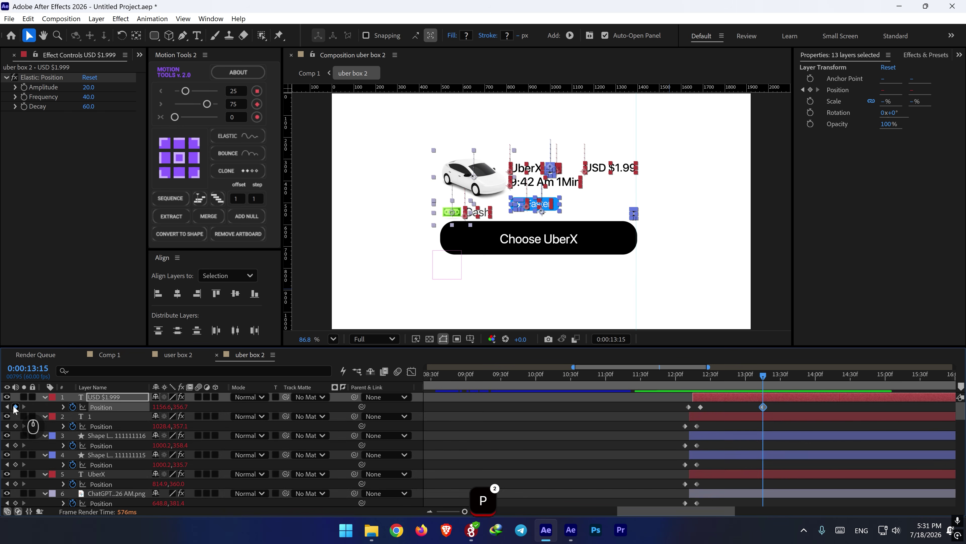
{"action": "key", "text": "alt+shift+p"}
- At 0:00:13:25, raise the thirteen layers by about 318 px and apply Easy Ease to the two new Position keyframes of each
{"action": "key", "text": "shift+Page_Down"}
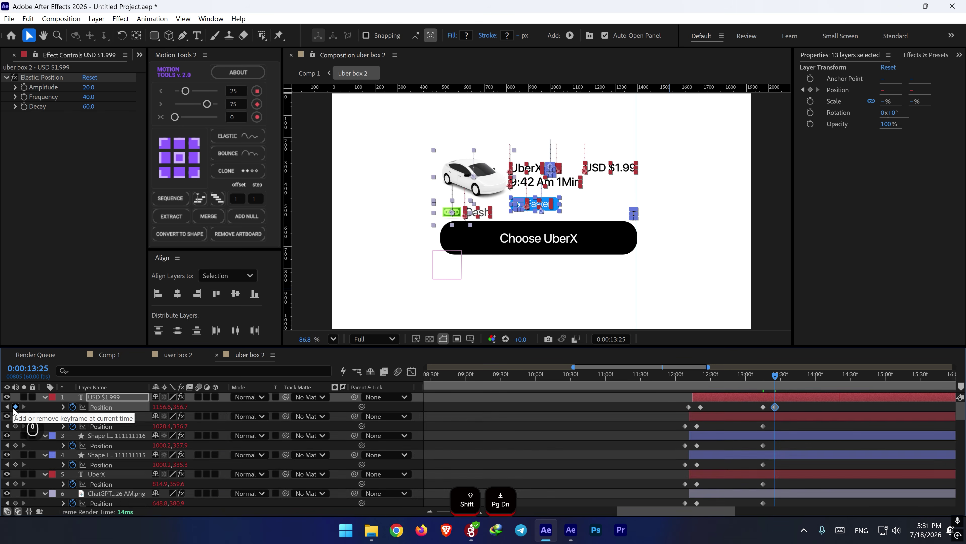
{"action": "left_click_drag", "start_coordinate": [181, 407], "coordinate": [49, 402]}
{"action": "left_click_drag", "start_coordinate": [784, 403], "coordinate": [753, 418]}
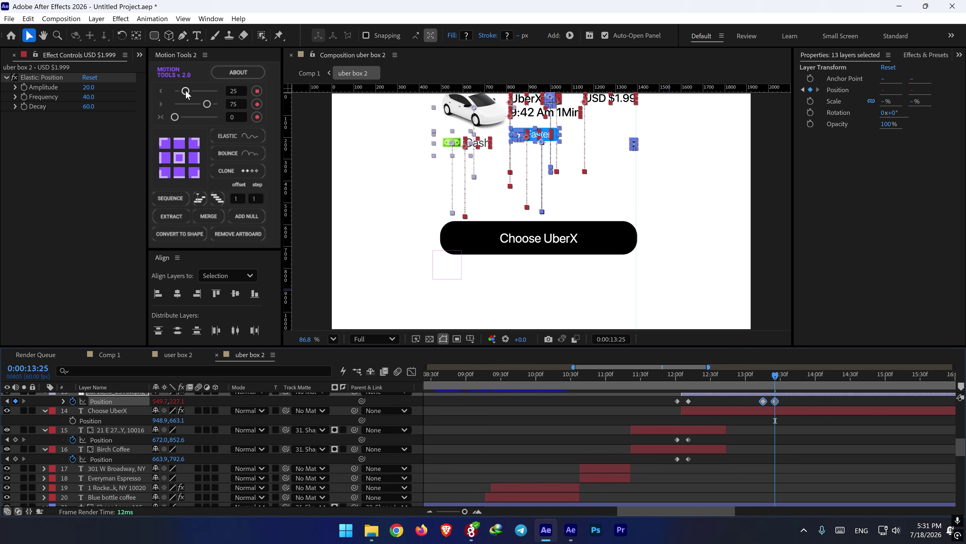
{"action": "right_click", "coordinate": [764, 406]}
{"action": "mouse_move", "coordinate": [810, 395]}
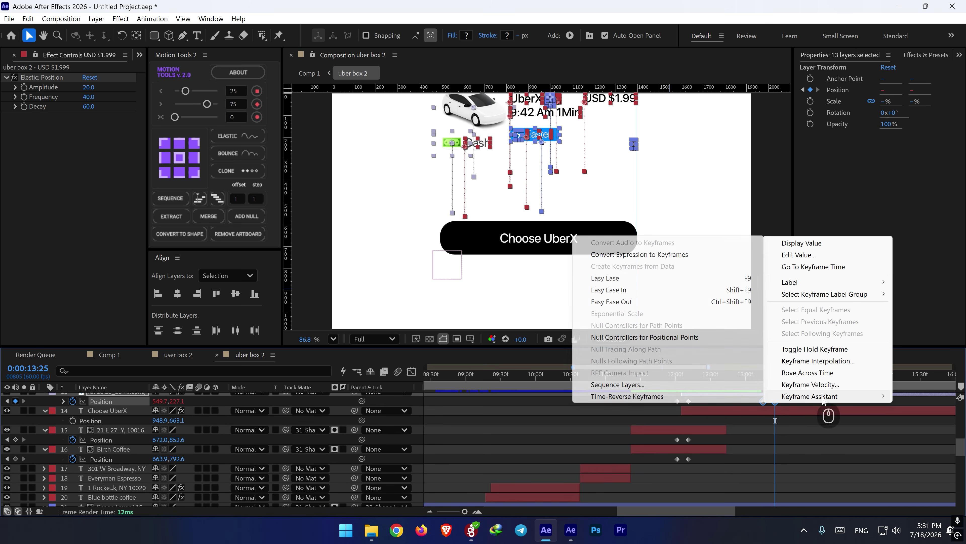
{"action": "left_click", "coordinate": [616, 282]}
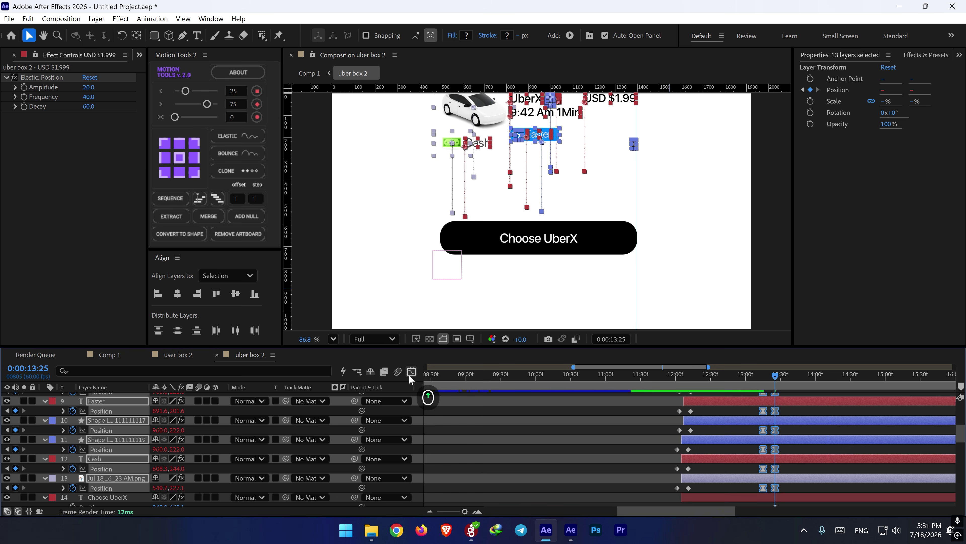
- In the speed graph, shorten the outgoing ease and lengthen the incoming ease so the upward move peaks early
{"action": "left_click", "coordinate": [411, 372]}
{"action": "right_click", "coordinate": [600, 432]}
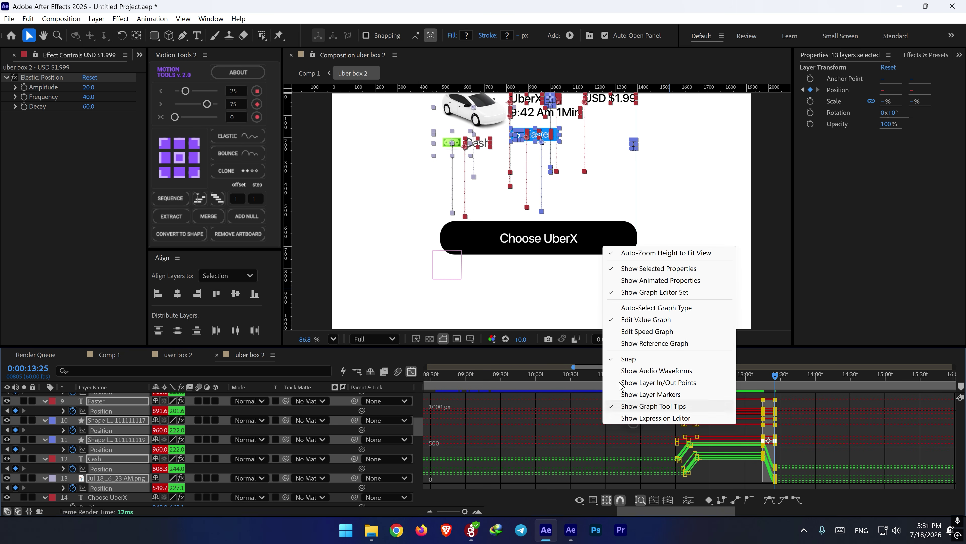
{"action": "left_click", "coordinate": [634, 332]}
{"action": "scroll", "coordinate": [776, 482], "scroll_direction": "up", "scroll_amount": 5}
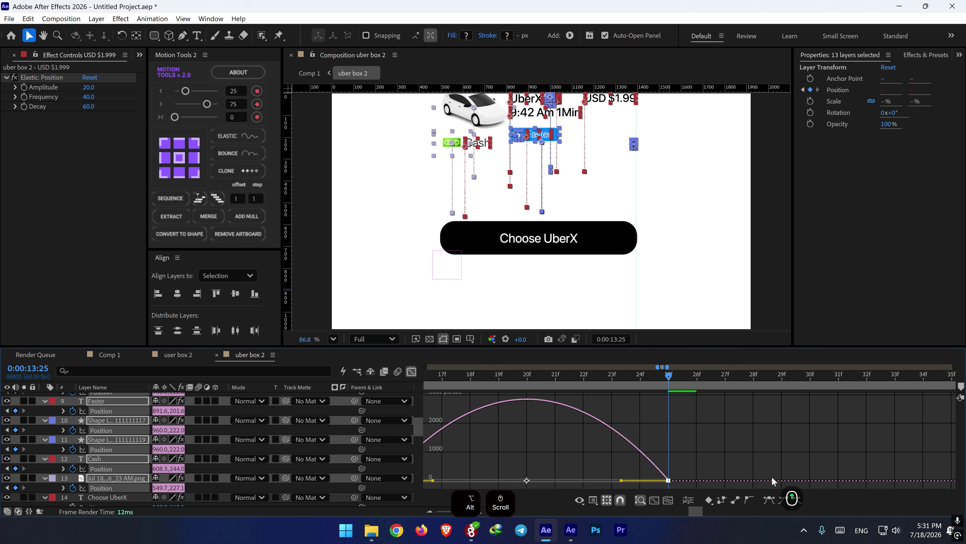
{"action": "scroll", "coordinate": [708, 483], "scroll_direction": "up", "scroll_amount": 3}
{"action": "mouse_move", "coordinate": [853, 465]}
{"action": "left_mouse_down"}
{"action": "mouse_move", "coordinate": [739, 487]}
{"action": "mouse_move", "coordinate": [749, 481]}
{"action": "mouse_move", "coordinate": [666, 479]}
{"action": "mouse_move", "coordinate": [690, 478]}
{"action": "left_mouse_up"}
{"action": "left_click_drag", "start_coordinate": [581, 471], "coordinate": [473, 484]}
{"action": "left_click_drag", "start_coordinate": [564, 481], "coordinate": [552, 480]}
- Preview the ride details' upward exit from shortly before its first keyframes
{"action": "left_click", "coordinate": [498, 372]}
{"action": "key", "text": "space"}
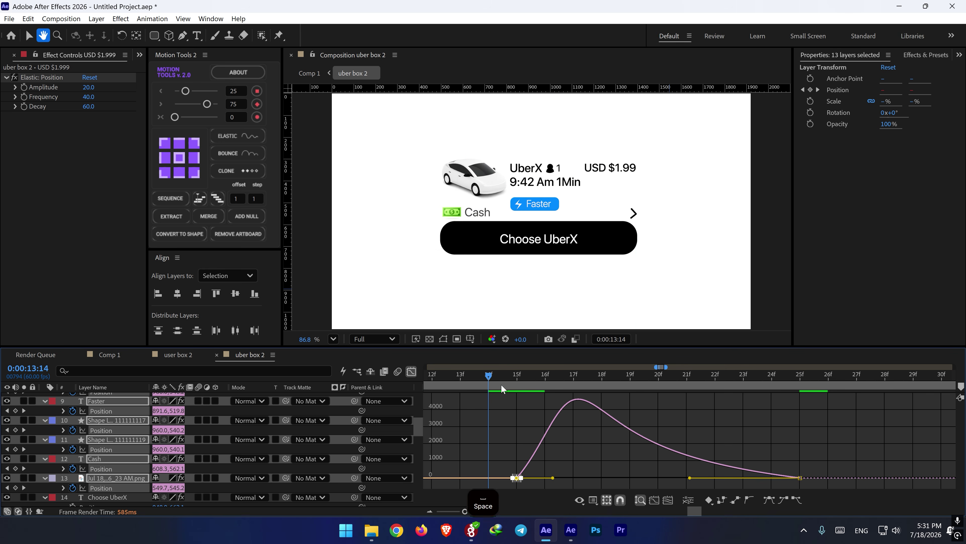
{"action": "key", "text": "space"}
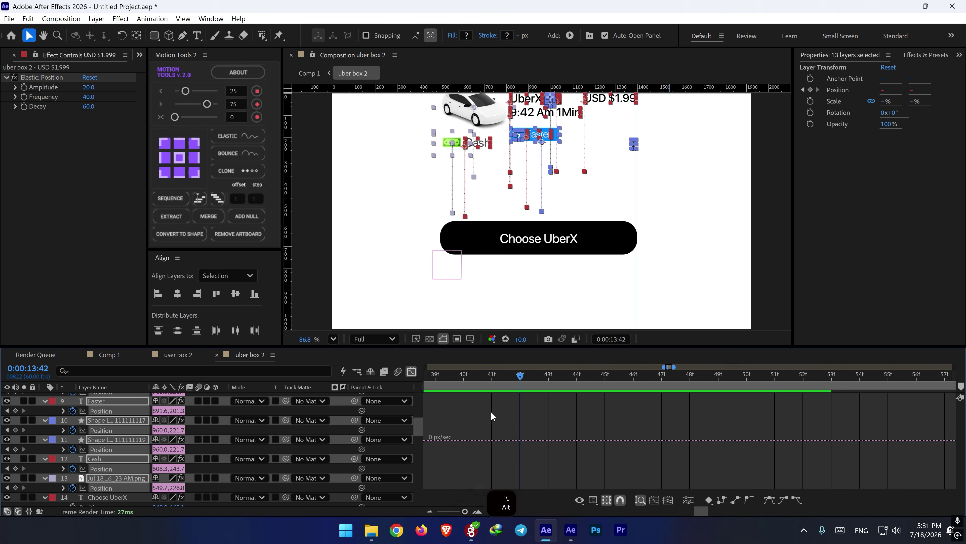
{"action": "scroll", "coordinate": [513, 442], "scroll_direction": "down", "scroll_amount": 2}
{"action": "scroll", "coordinate": [540, 436], "scroll_direction": "down", "scroll_amount": 3}
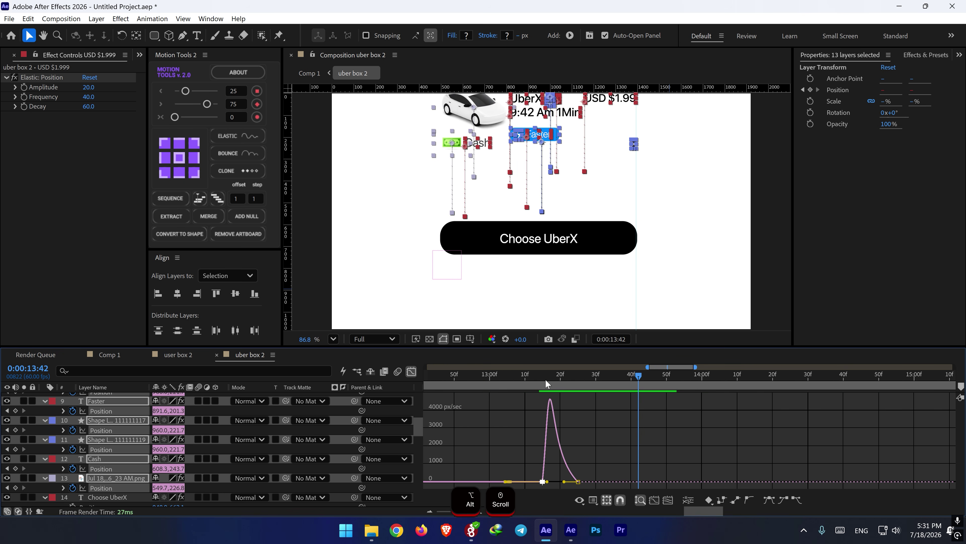
{"action": "left_click", "coordinate": [528, 376]}
{"action": "key", "text": "space"}
{"action": "key", "text": "space"}
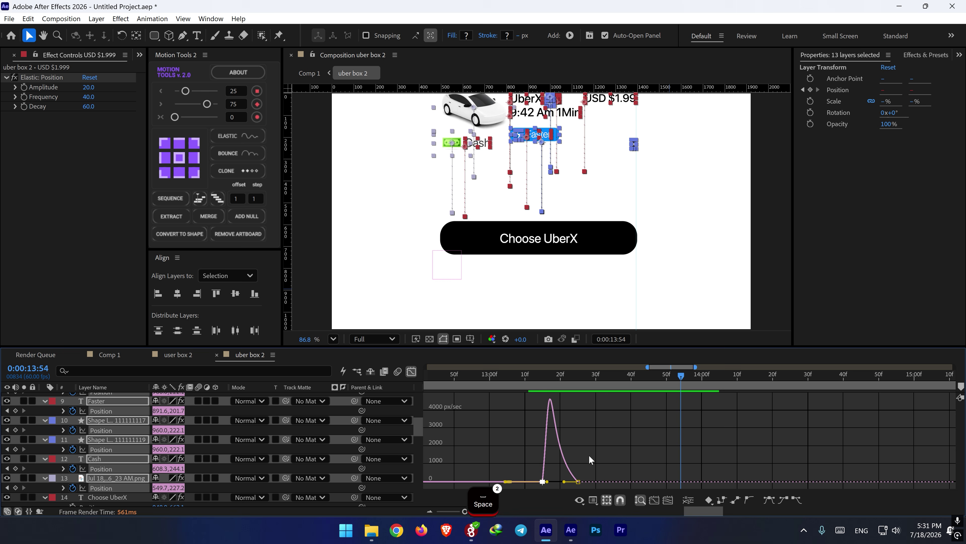
- Adjust the exit keyframes' easing with the Motion Tools sliders, setting the first value to 24, and return to the layer bar view
{"action": "left_click", "coordinate": [207, 104]}
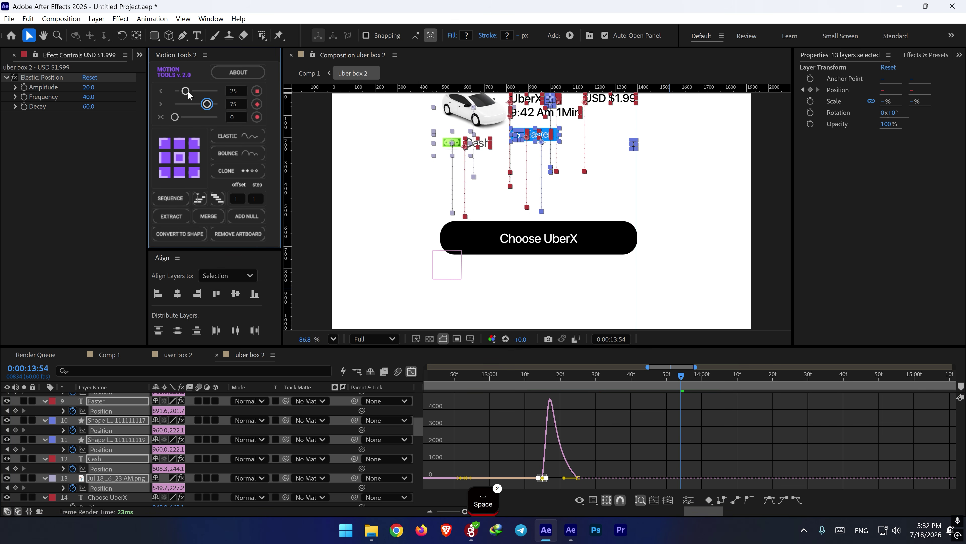
{"action": "scroll", "coordinate": [571, 476], "scroll_direction": "up", "scroll_amount": 5, "text": "alt"}
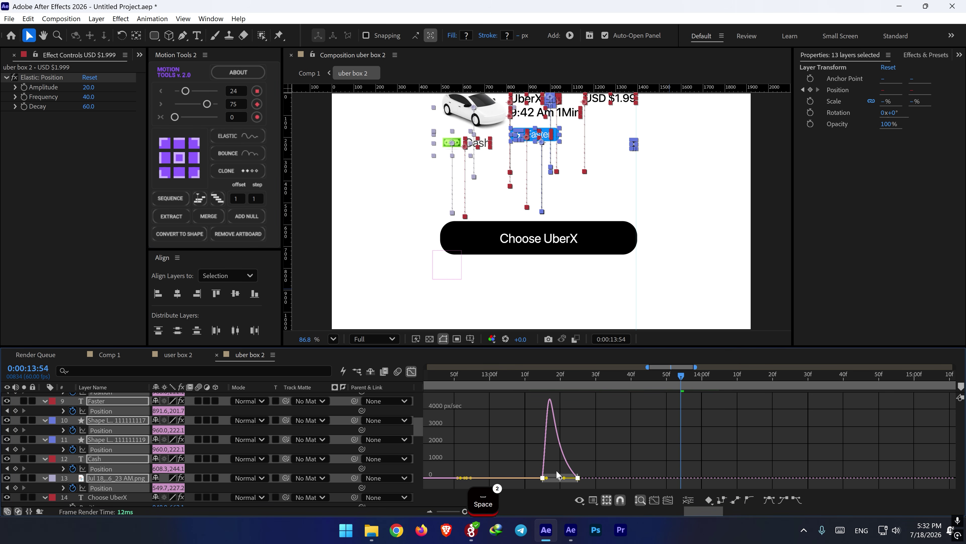
{"action": "left_click_drag", "start_coordinate": [511, 478], "coordinate": [603, 480]}
{"action": "left_click", "coordinate": [412, 371]}
- Trim the ends of the thirteen ride detail layers at about 0:00:13:22 and preview the animation from 0:00:12:02
{"action": "scroll", "coordinate": [497, 433], "scroll_direction": "down", "scroll_amount": 2}
{"action": "scroll", "coordinate": [555, 432], "scroll_direction": "down", "scroll_amount": 1}
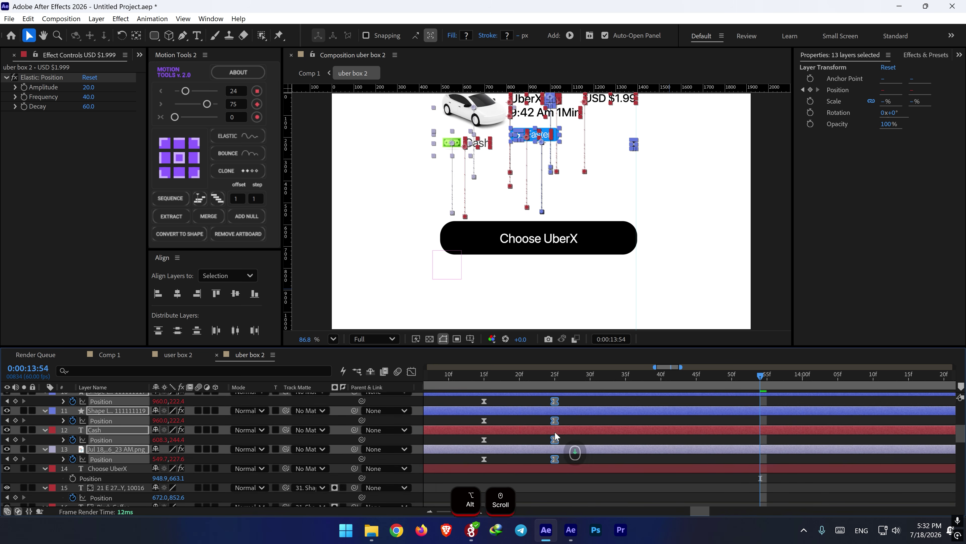
{"action": "scroll", "coordinate": [535, 438], "scroll_direction": "down", "scroll_amount": 2}
{"action": "left_click_drag", "start_coordinate": [521, 438], "coordinate": [577, 498]}
{"action": "left_click_drag", "start_coordinate": [581, 382], "coordinate": [447, 388]}
{"action": "key", "text": "alt+bracketright"}
{"action": "key", "text": "space"}
{"action": "key", "text": "shift+slash"}
{"action": "key", "text": "space"}
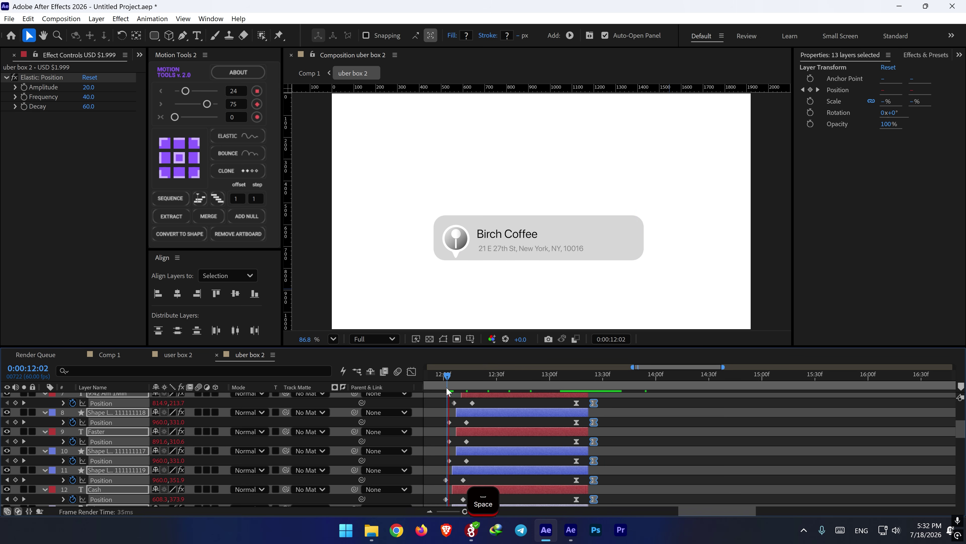
{"action": "key", "text": "space"}
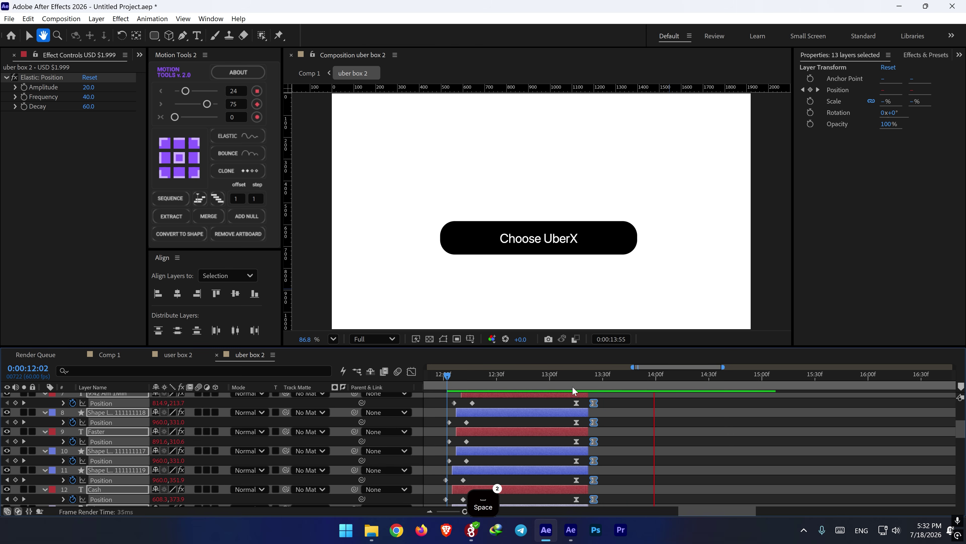
- Move the final Position keyframes of the thirteen layers about three frames later and preview the exit from 0:00:13:11
{"action": "left_click_drag", "start_coordinate": [594, 403], "coordinate": [598, 403]}
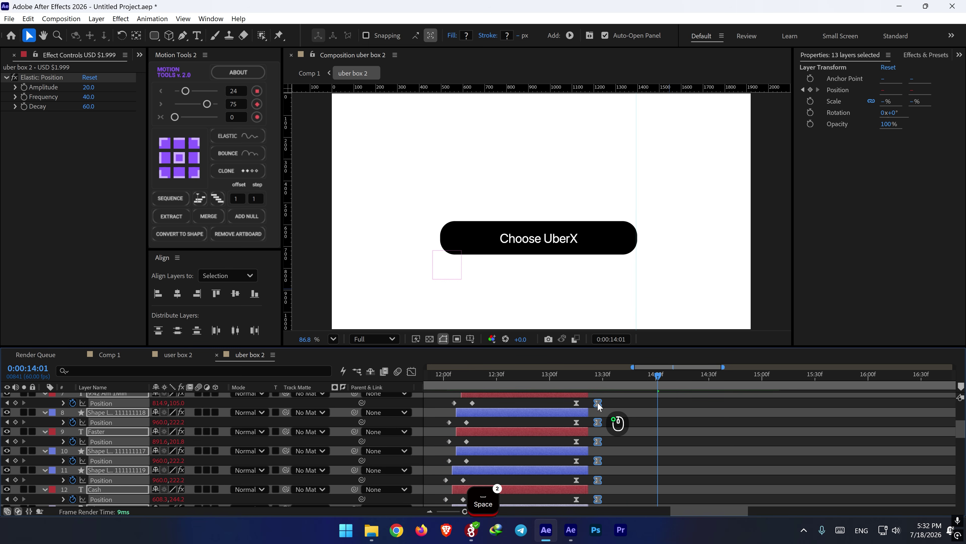
{"action": "left_click", "coordinate": [570, 381]}
{"action": "key", "text": "space"}
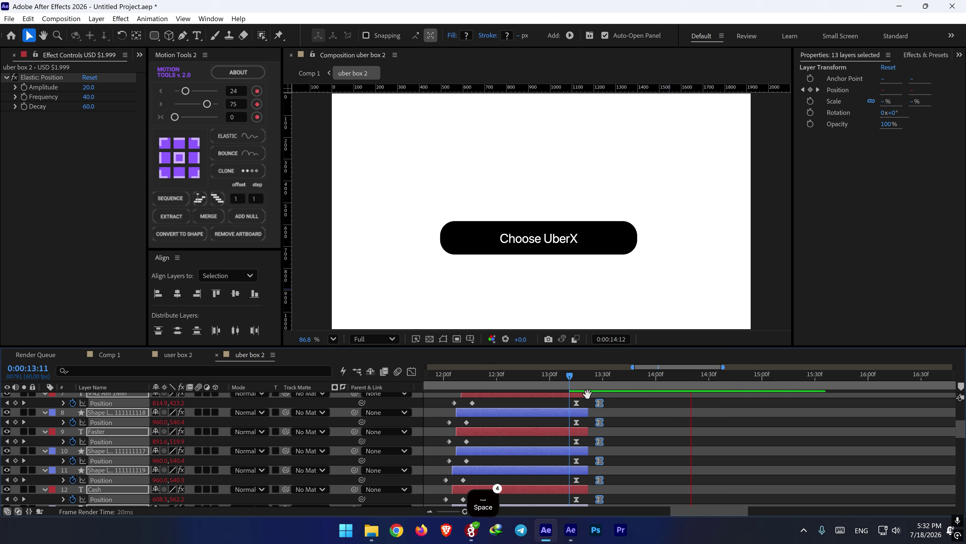
- Extend the ends of the thirteen ride detail layers to about 0:00:13:26 and preview the exit from 0:00:13:08
{"action": "key", "text": "space"}
{"action": "left_click_drag", "start_coordinate": [589, 394], "coordinate": [595, 393]}
{"action": "left_click", "coordinate": [564, 383]}
{"action": "key", "text": "space"}
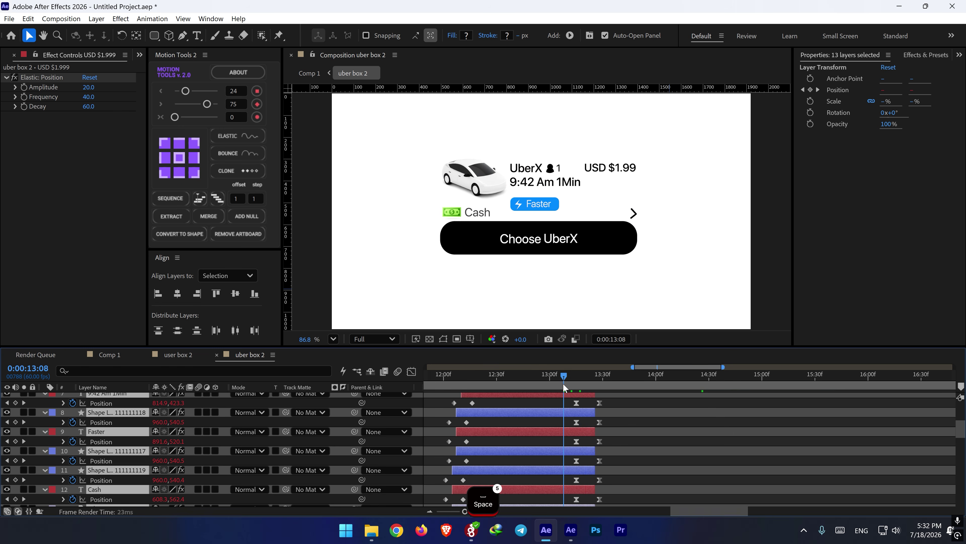
{"action": "key", "text": "space"}
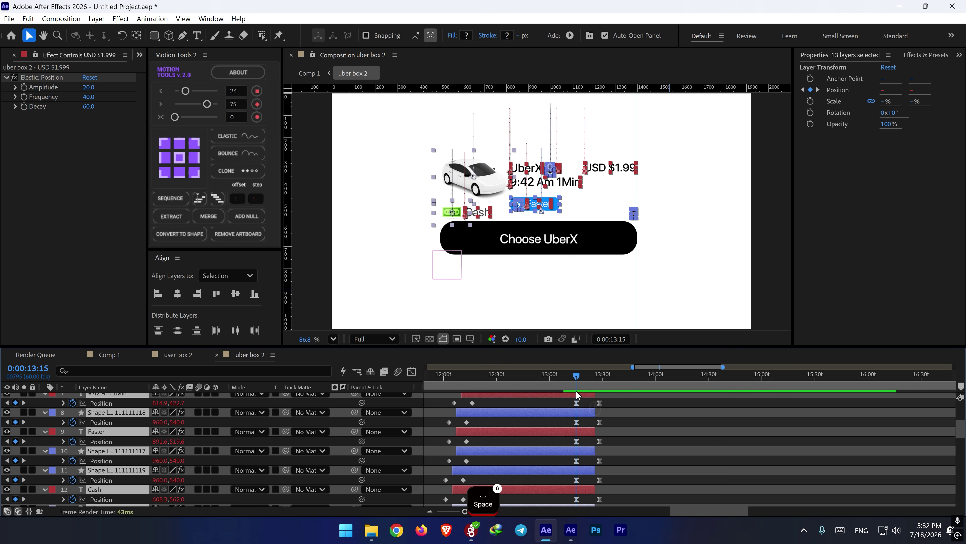
{"action": "scroll", "coordinate": [578, 419], "scroll_direction": "down", "scroll_amount": 4}
{"action": "left_click", "coordinate": [585, 411]}
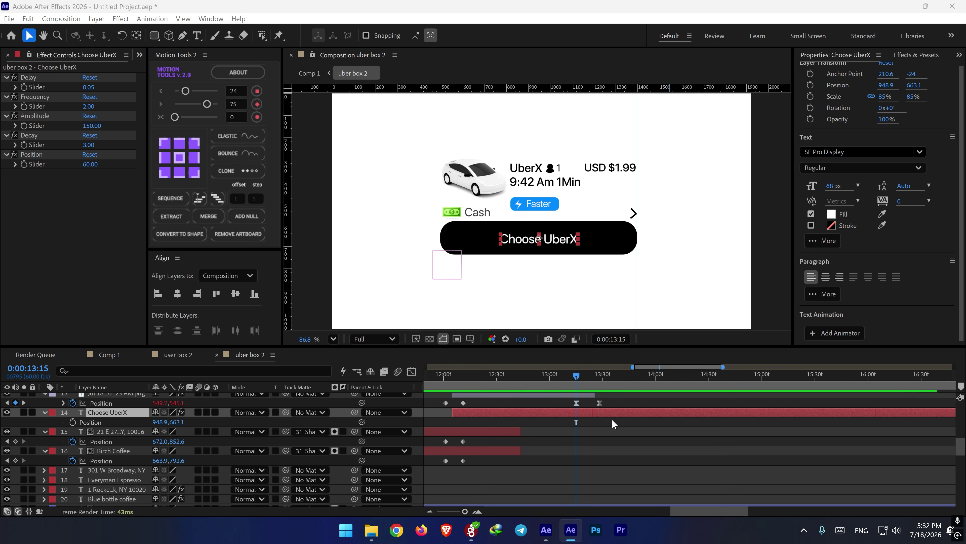
{"action": "left_click_drag", "start_coordinate": [575, 378], "coordinate": [586, 376]}
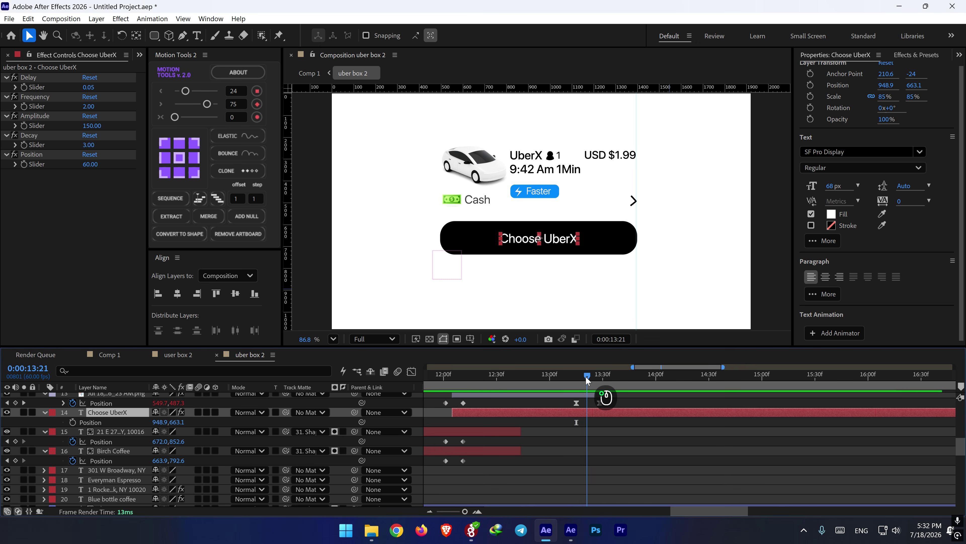
{"action": "key", "text": "ctrl+shift+d"}
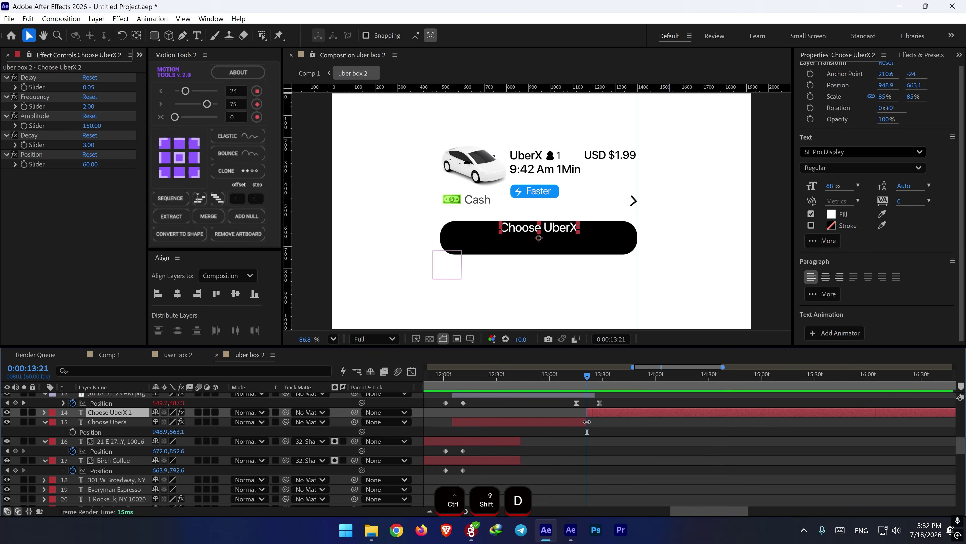
{"action": "key", "text": "ctrl+z"}
- Trim the ends of Shape Layer 115, Shape Layer 11114 and Shape Layer 113 to about 0:00:13:00
{"action": "scroll", "coordinate": [584, 435], "scroll_direction": "down", "scroll_amount": 3}
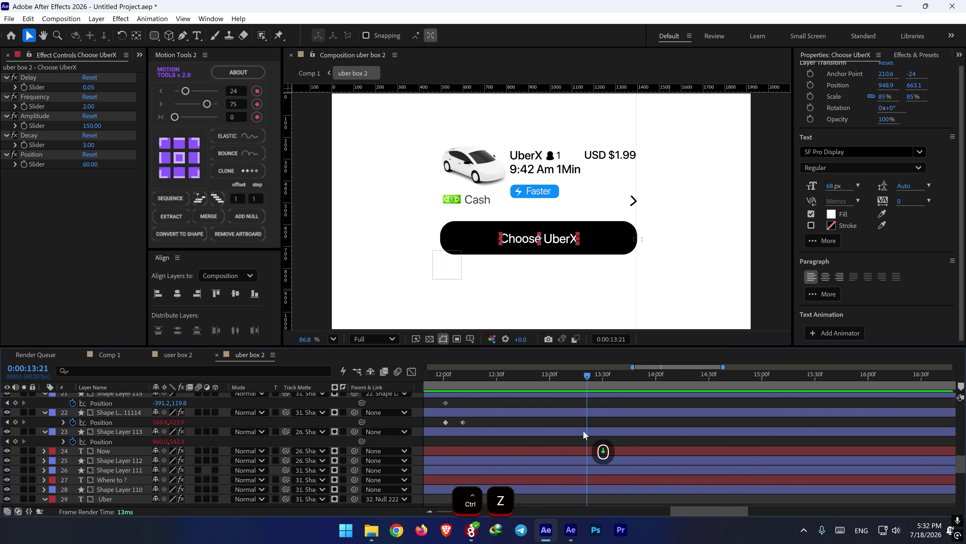
{"action": "scroll", "coordinate": [582, 413], "scroll_direction": "up", "scroll_amount": 3}
{"action": "left_click", "coordinate": [582, 421]}
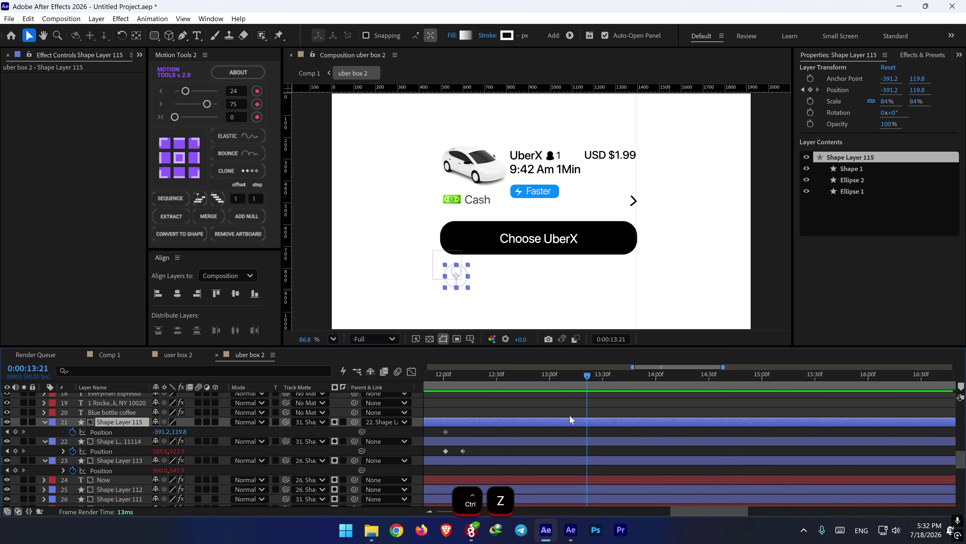
{"action": "left_click", "coordinate": [618, 250]}
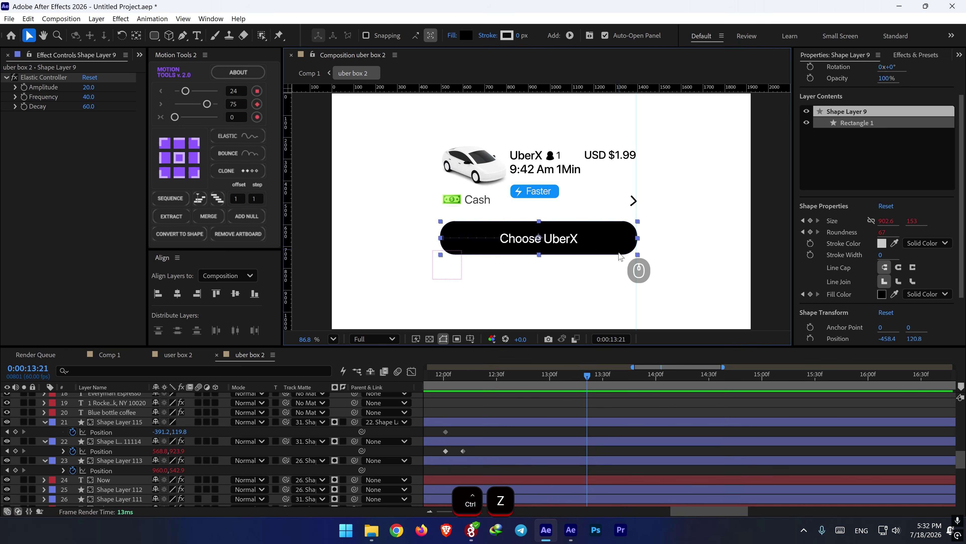
{"action": "left_click", "coordinate": [571, 423]}
{"action": "left_click", "coordinate": [574, 445], "text": "shift"}
{"action": "left_click", "coordinate": [576, 459], "text": "shift"}
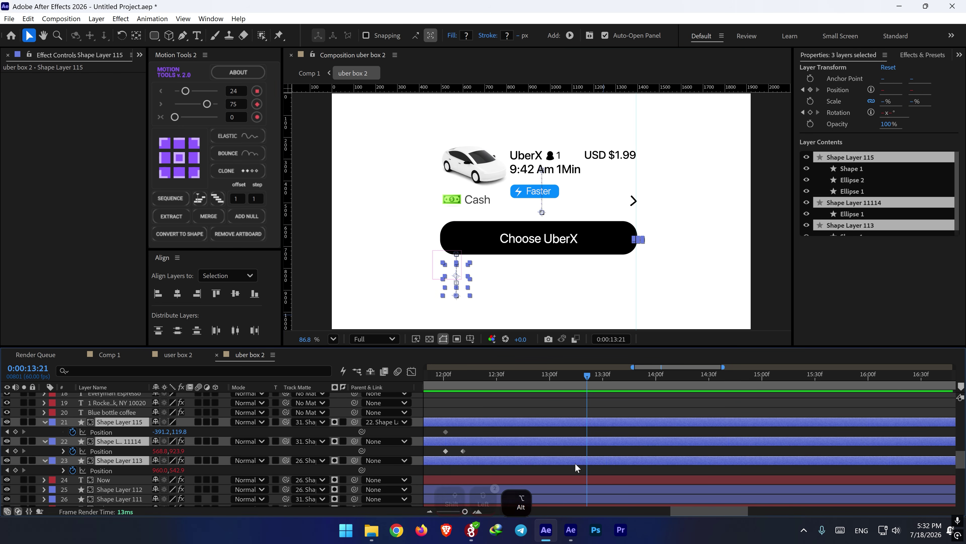
{"action": "key", "text": "alt+]"}
{"action": "scroll", "coordinate": [585, 461], "scroll_direction": "up", "scroll_amount": 3}
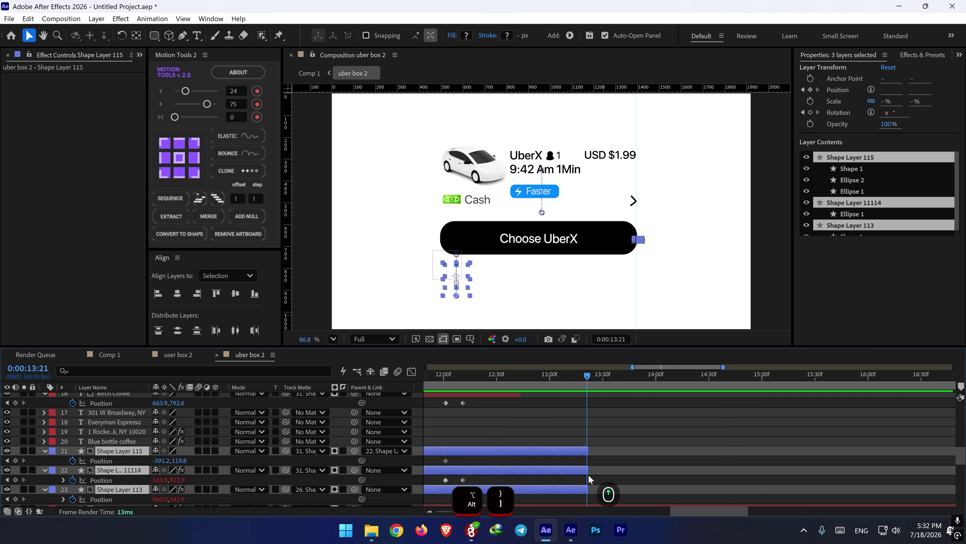
{"action": "left_click_drag", "start_coordinate": [585, 470], "coordinate": [551, 469]}
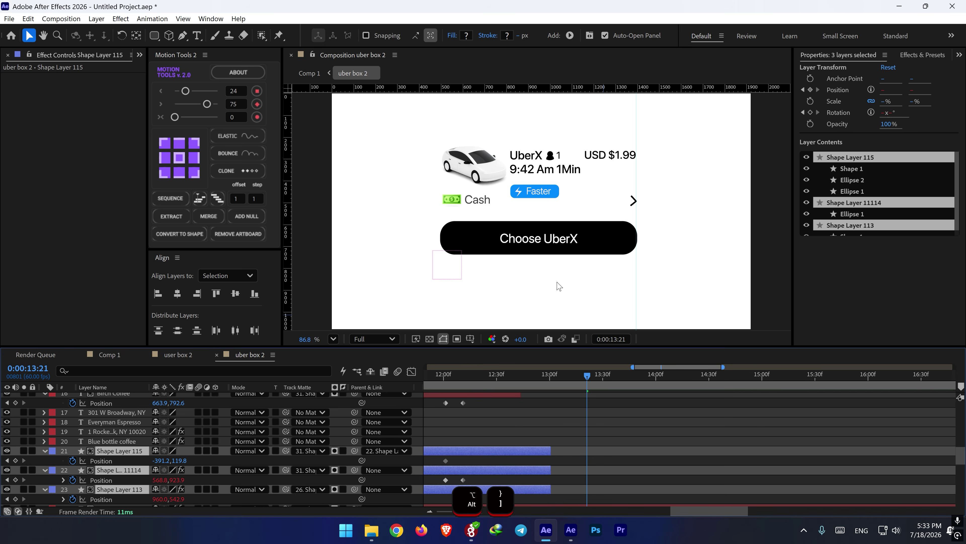
- Trim the end of the hidden Where to ? text layer to about 0:00:13:03
{"action": "left_click", "coordinate": [516, 281]}
{"action": "scroll", "coordinate": [575, 422], "scroll_direction": "down", "scroll_amount": 3}
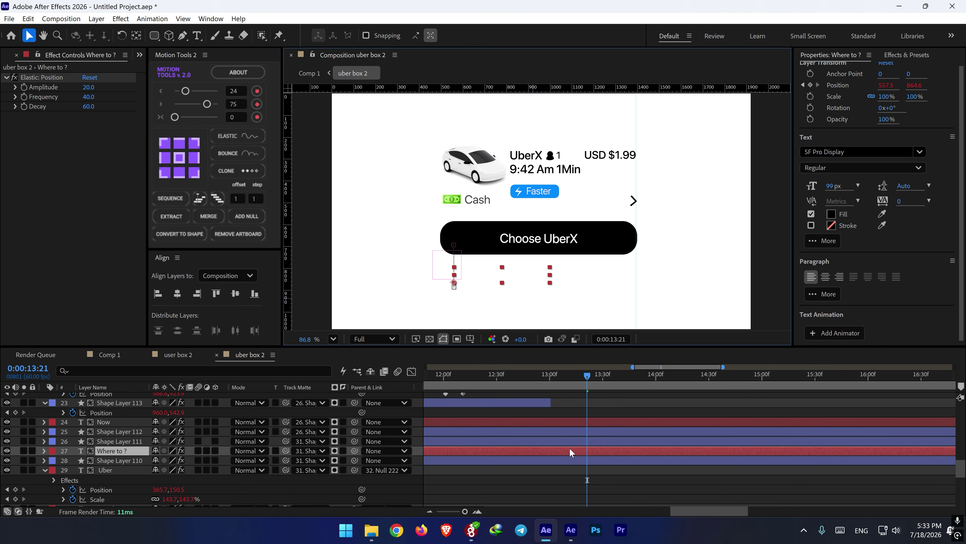
{"action": "key", "text": "alt+bracketright"}
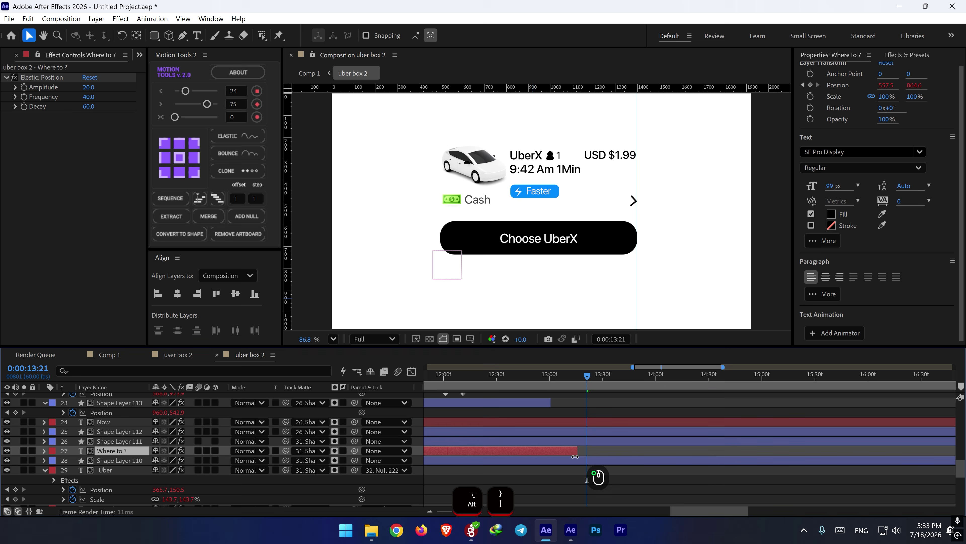
{"action": "left_click_drag", "start_coordinate": [587, 450], "coordinate": [555, 451]}
- Trim the ends of the Now, Shape Layer 112 and Shape Layer 111 layers to about 0:00:12:53
{"action": "left_click", "coordinate": [568, 439]}
{"action": "left_click", "coordinate": [575, 432], "text": "shift"}
{"action": "left_click", "coordinate": [576, 422], "text": "shift"}
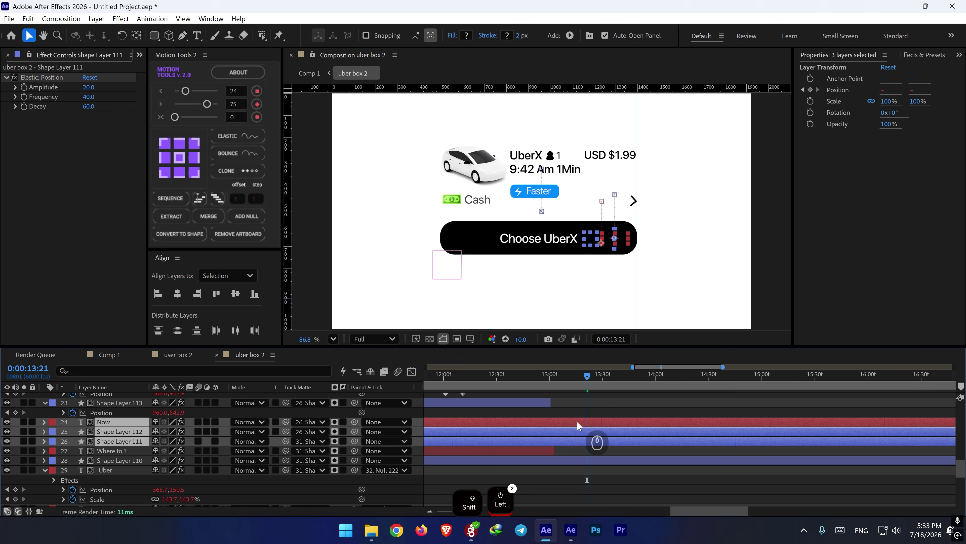
{"action": "key", "text": "alt+bracketright"}
{"action": "left_click_drag", "start_coordinate": [587, 422], "coordinate": [537, 423]}
- Trim the end of Shape Layer 110 to about 0:00:13:00
{"action": "left_click", "coordinate": [577, 459]}
{"action": "scroll", "coordinate": [577, 459], "scroll_direction": "down", "scroll_amount": 2}
{"action": "mouse_move", "coordinate": [558, 375]}
{"action": "left_mouse_down"}
{"action": "mouse_move", "coordinate": [532, 375]}
{"action": "mouse_move", "coordinate": [565, 375]}
{"action": "left_mouse_up"}
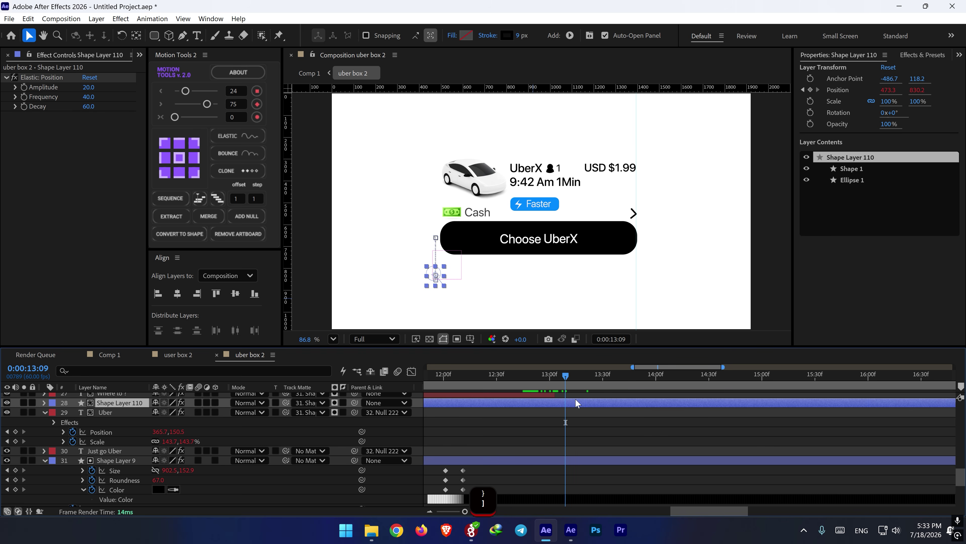
{"action": "key", "text": "alt+bracketright"}
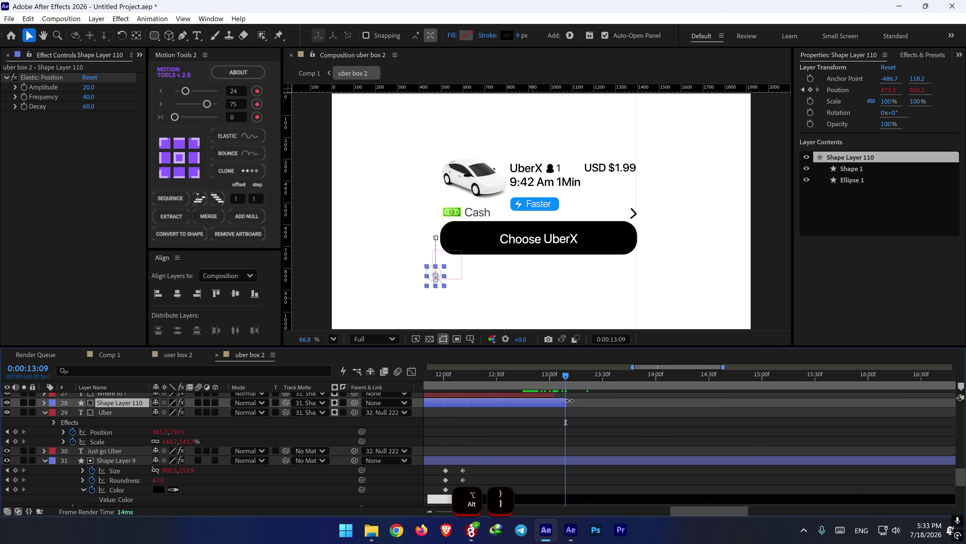
{"action": "left_click_drag", "start_coordinate": [566, 403], "coordinate": [550, 402]}
- Add Size, Roundness and Color keyframes to Shape Layer 9 at 0:00:13:09
{"action": "left_click", "coordinate": [560, 460]}
{"action": "scroll", "coordinate": [558, 458], "scroll_direction": "down", "scroll_amount": 2}
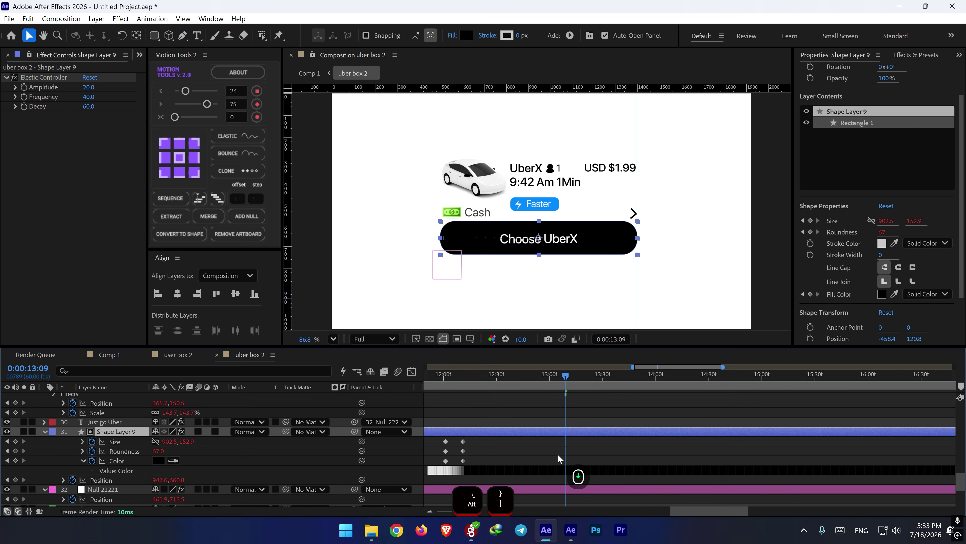
{"action": "left_click", "coordinate": [15, 441]}
{"action": "left_click", "coordinate": [16, 451]}
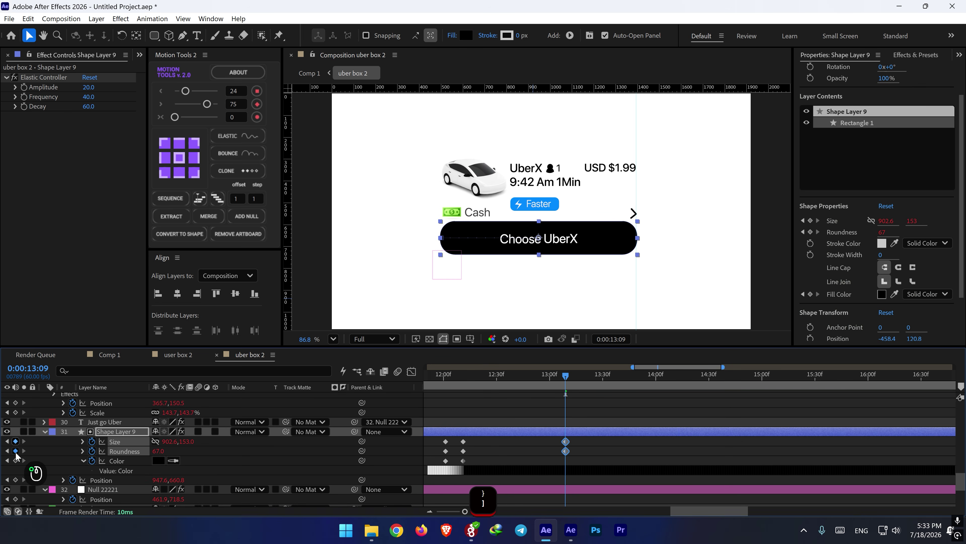
{"action": "left_click", "coordinate": [16, 460]}
- Keyframe Shape Layer 9 at 0:00:13:19 with a Size height of 420 and a Roundness of 46
{"action": "key", "text": "Page_Down"}
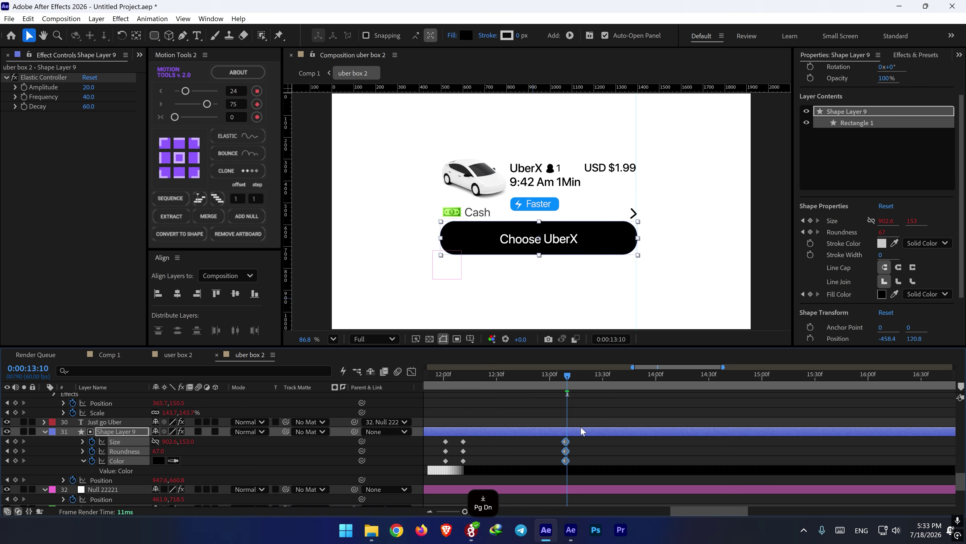
{"action": "key", "text": "shift+Page_Down"}
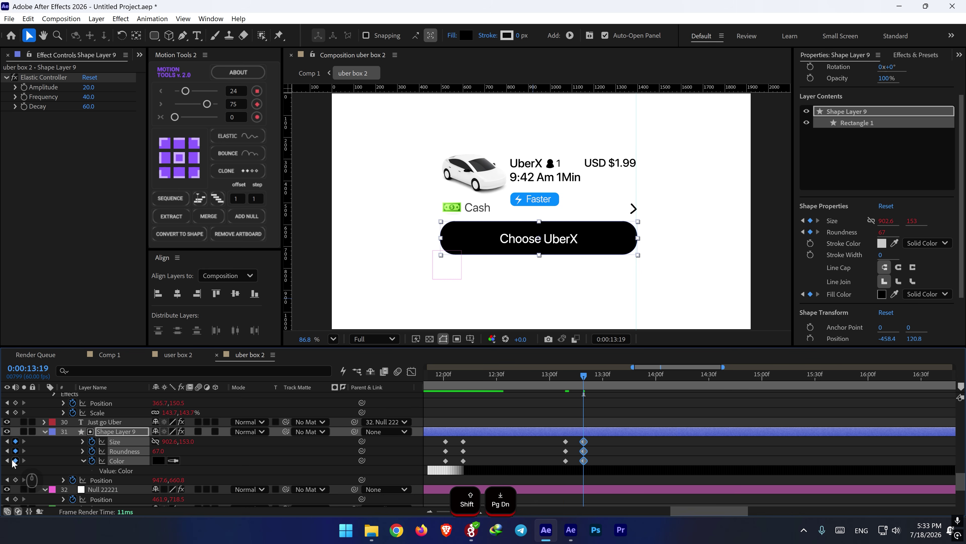
{"action": "left_click_drag", "start_coordinate": [170, 442], "coordinate": [356, 462]}
{"action": "key", "text": "ctrl+z"}
{"action": "left_click_drag", "start_coordinate": [154, 452], "coordinate": [142, 451]}
- Set Shape Layer 9's Color at 0:00:13:19 to light gray D8D8D8
{"action": "left_click", "coordinate": [159, 460]}
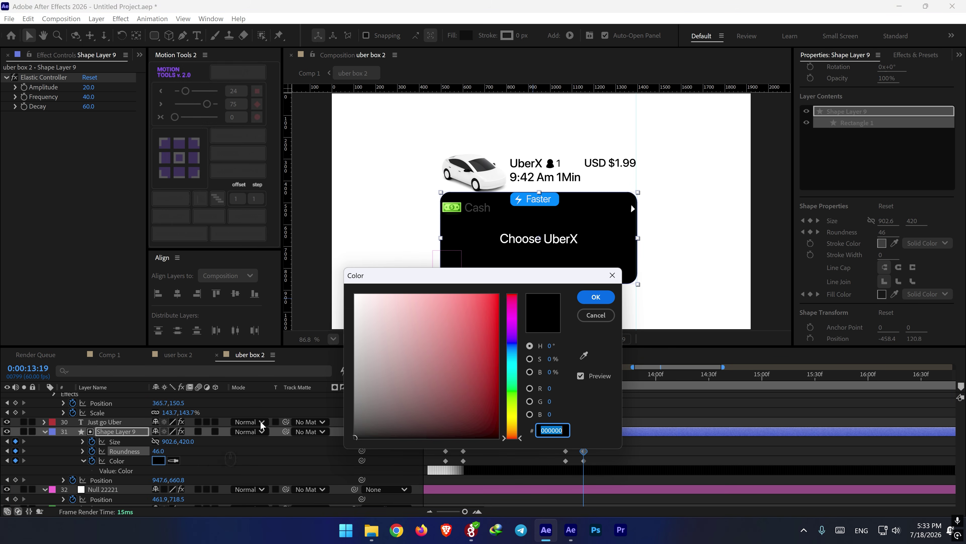
{"action": "left_click_drag", "start_coordinate": [380, 331], "coordinate": [347, 307]}
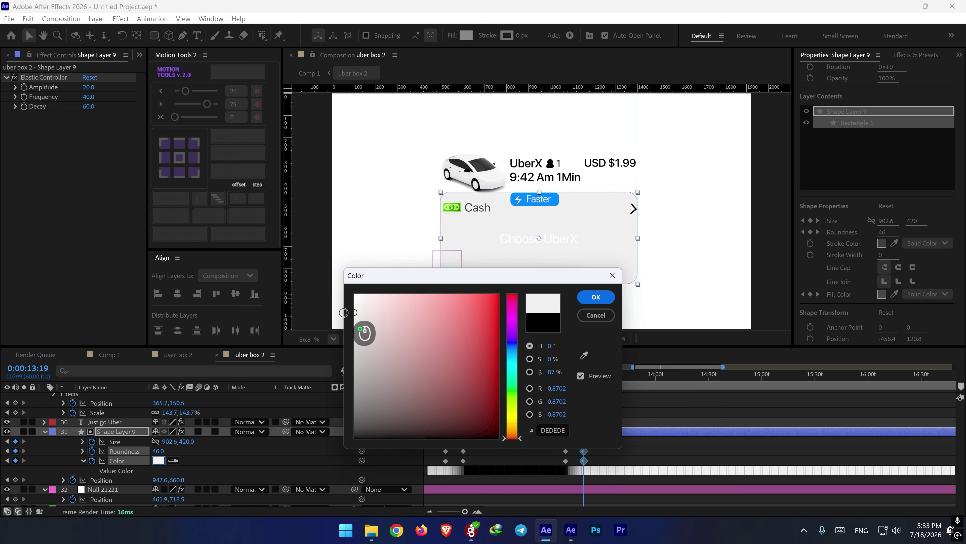
{"action": "left_click", "coordinate": [593, 301]}
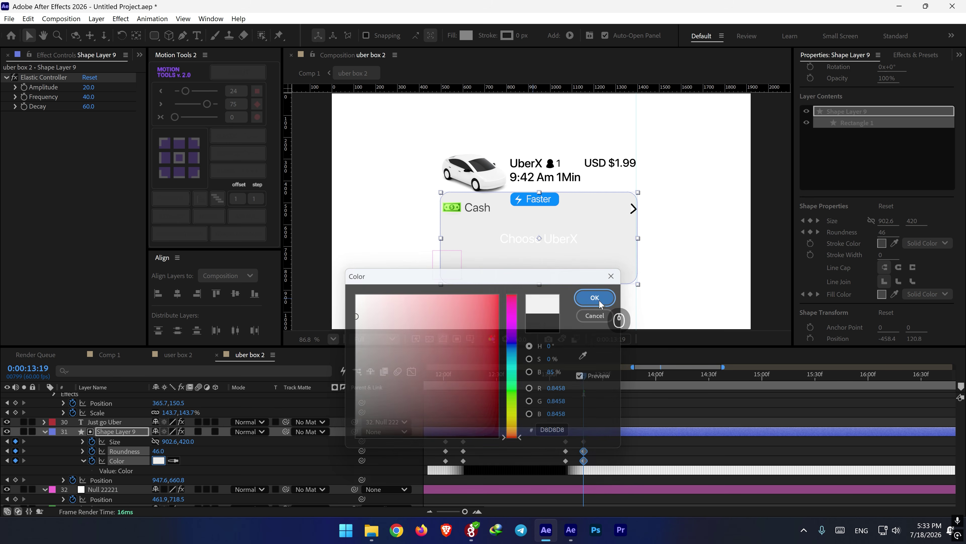
- Preview the black button's change into a light gray card, starting from about 0:00:13:06
{"action": "left_click", "coordinate": [561, 377]}
{"action": "key", "text": "space"}
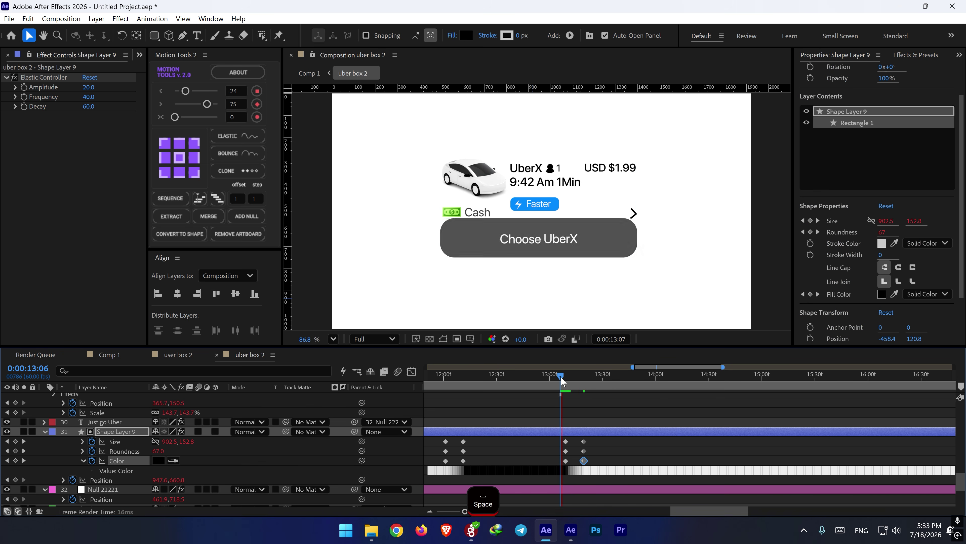
{"action": "key", "text": "space"}
{"action": "left_click", "coordinate": [561, 378]}
{"action": "key", "text": "space"}
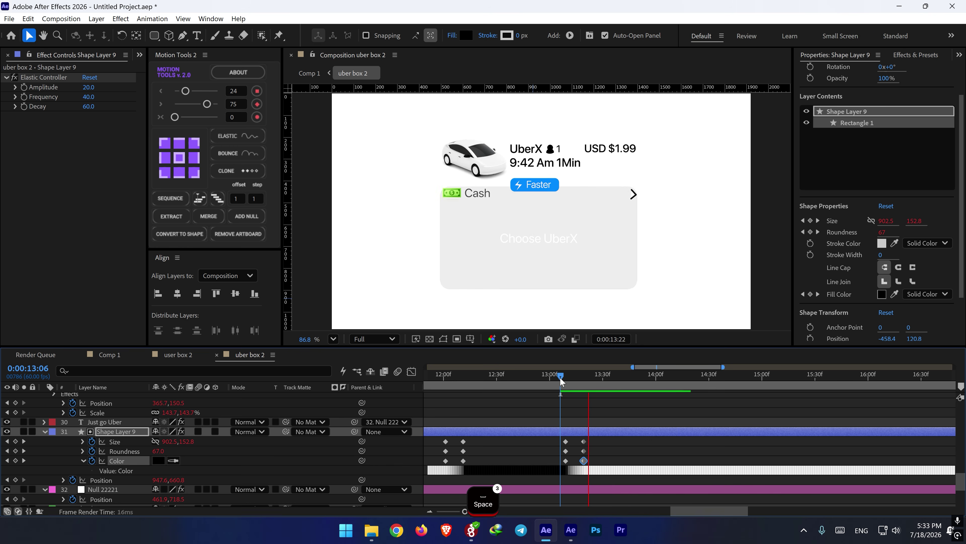
{"action": "key", "text": "space"}
{"action": "left_click", "coordinate": [563, 379]}
{"action": "key", "text": "space"}
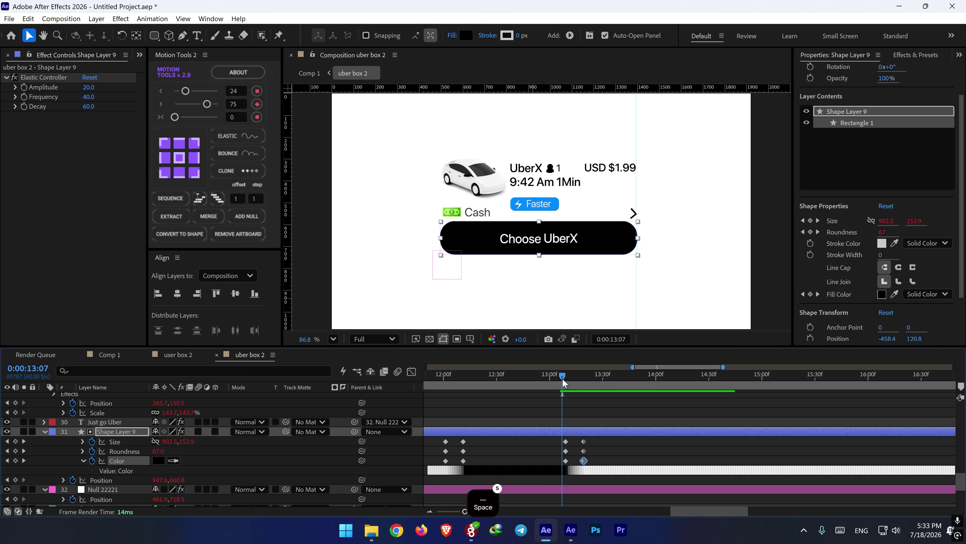
{"action": "key", "text": "space"}
- Narrow Shape Layer 9's Size at 0:00:13:19 to a width of about 790 and preview the change from just before it
{"action": "left_click", "coordinate": [583, 378], "text": "shift"}
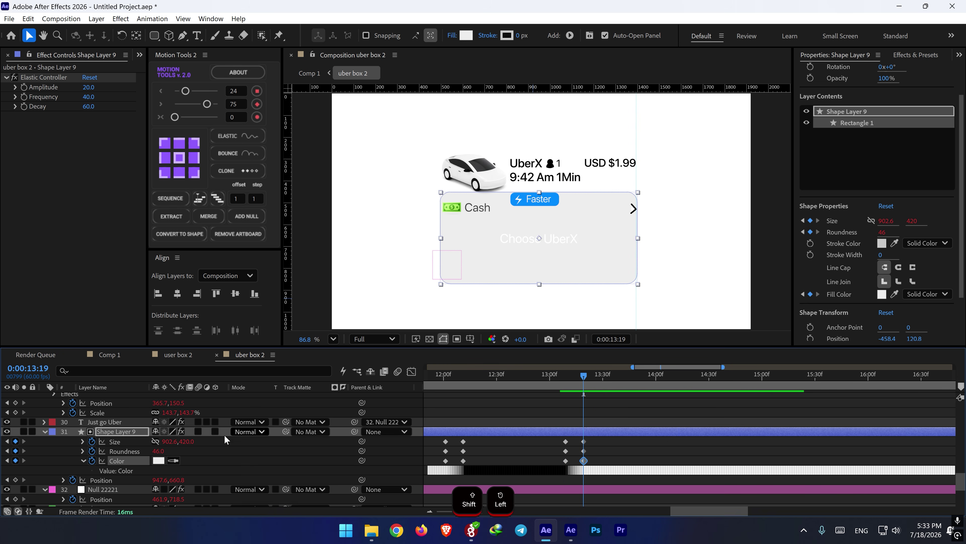
{"action": "left_click", "coordinate": [179, 449]}
{"action": "left_click_drag", "start_coordinate": [170, 441], "coordinate": [105, 440]}
{"action": "left_click", "coordinate": [561, 378]}
{"action": "key", "text": "space"}
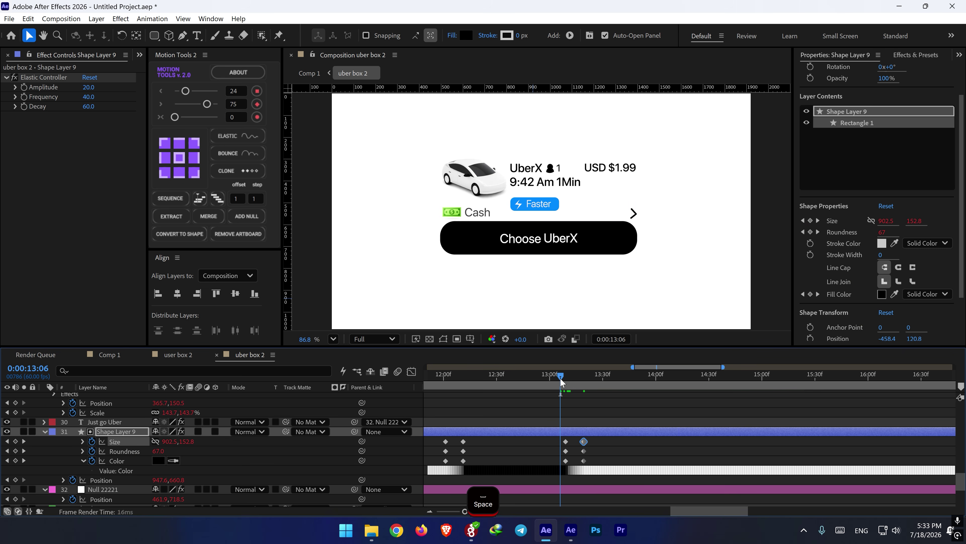
{"action": "left_click", "coordinate": [562, 378]}
{"action": "key", "text": "space"}
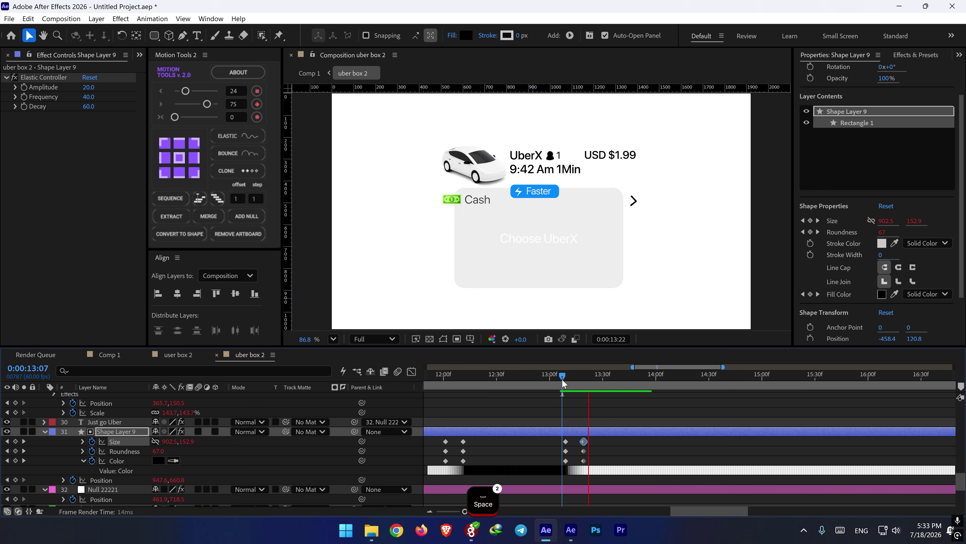
{"action": "key", "text": "space"}
{"action": "left_click", "coordinate": [566, 379]}
{"action": "key", "text": "space"}
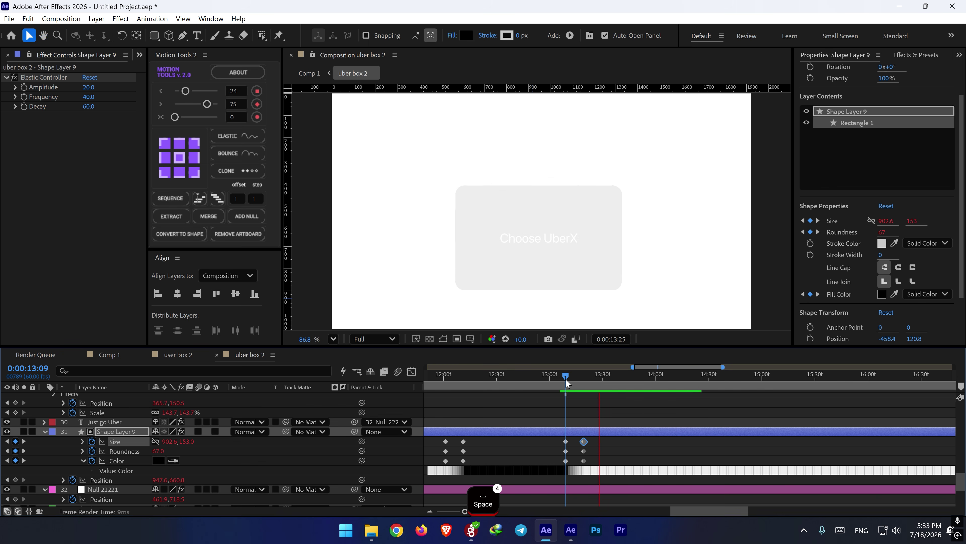
{"action": "key", "text": "space"}
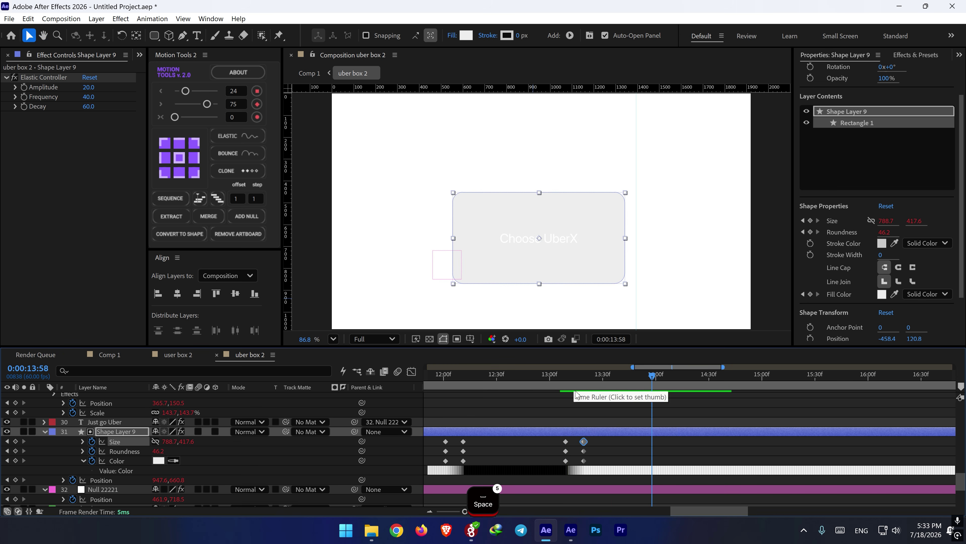
- Keyframe the Choose UberX text's Position at 0:00:13:15, then raise it to Y 355.1 at 0:00:13:28
{"action": "scroll", "coordinate": [575, 407], "scroll_direction": "up", "scroll_amount": 10}
{"action": "scroll", "coordinate": [585, 402], "scroll_direction": "down", "scroll_amount": 3}
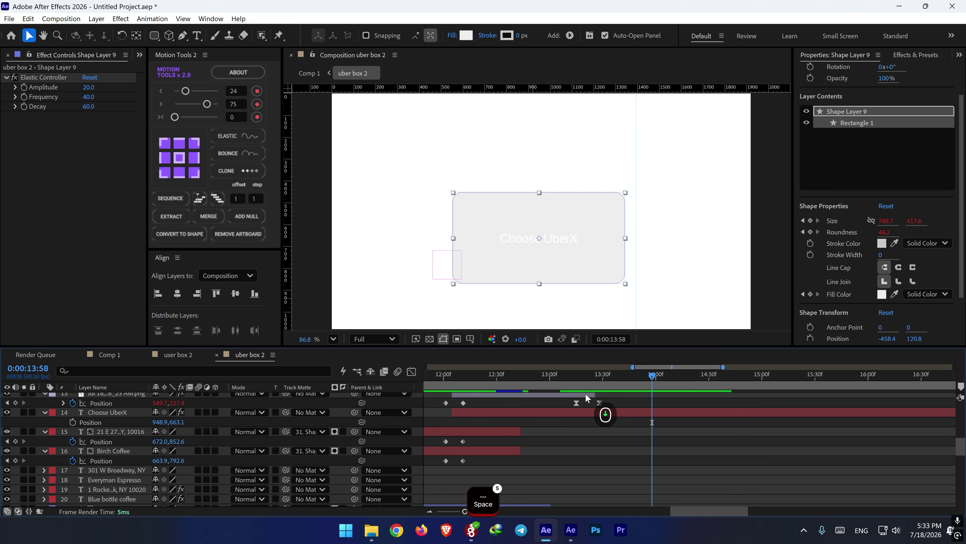
{"action": "left_click_drag", "start_coordinate": [589, 377], "coordinate": [585, 377]}
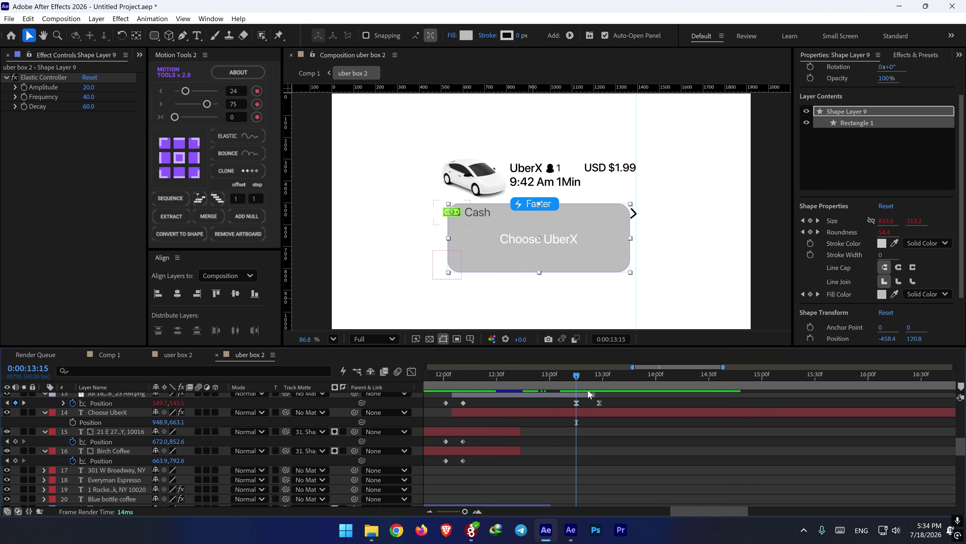
{"action": "left_click", "coordinate": [588, 380]}
{"action": "left_click", "coordinate": [589, 412]}
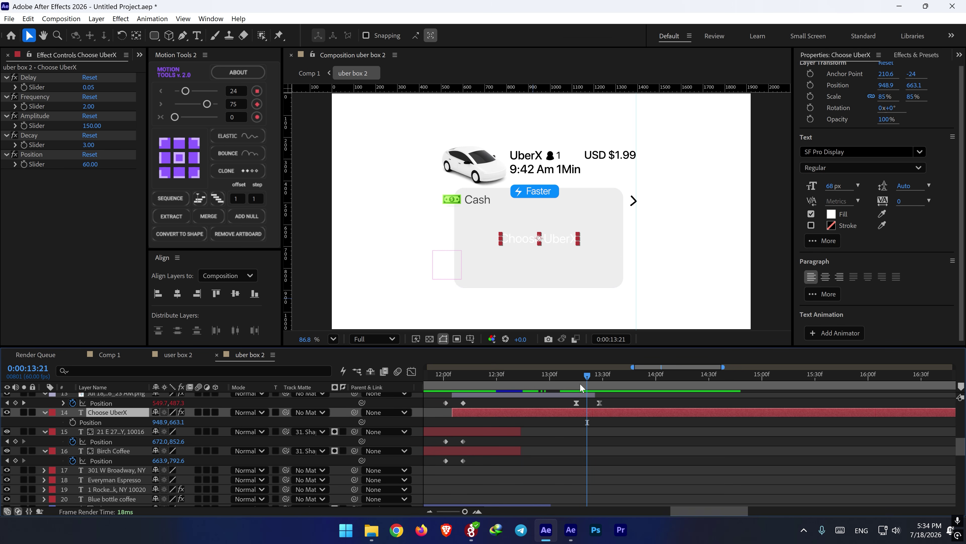
{"action": "left_click", "coordinate": [577, 378], "text": "shift"}
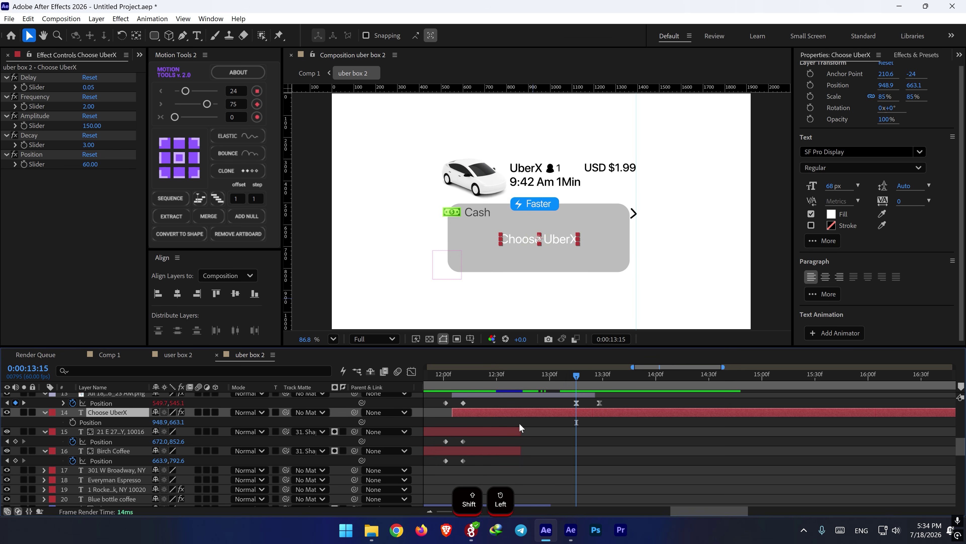
{"action": "left_click", "coordinate": [72, 422]}
{"action": "left_click", "coordinate": [601, 378], "text": "shift"}
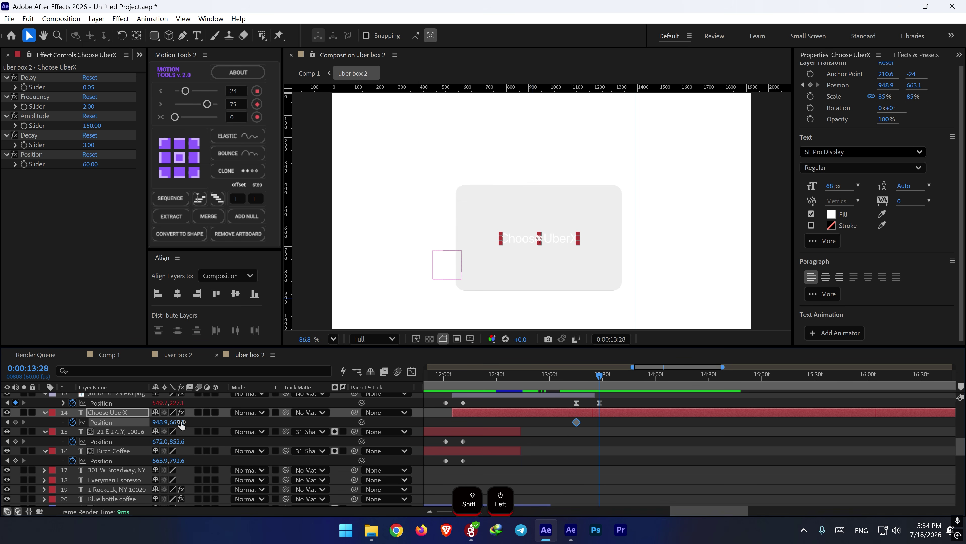
{"action": "left_click_drag", "start_coordinate": [182, 426], "coordinate": [31, 397]}
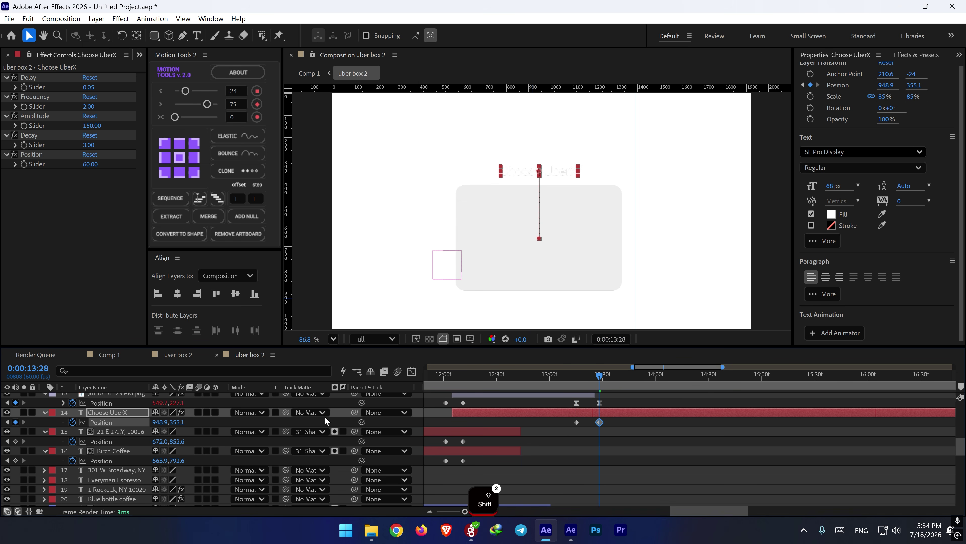
- Use Shape Layer 9 as the Choose UberX text's track matte and trim the text layer's end shortly before 0:00:13:28
{"action": "left_click_drag", "start_coordinate": [285, 412], "coordinate": [105, 444]}
{"action": "scroll", "coordinate": [552, 440], "scroll_direction": "up", "scroll_amount": 11}
{"action": "scroll", "coordinate": [586, 461], "scroll_direction": "down", "scroll_amount": 3}
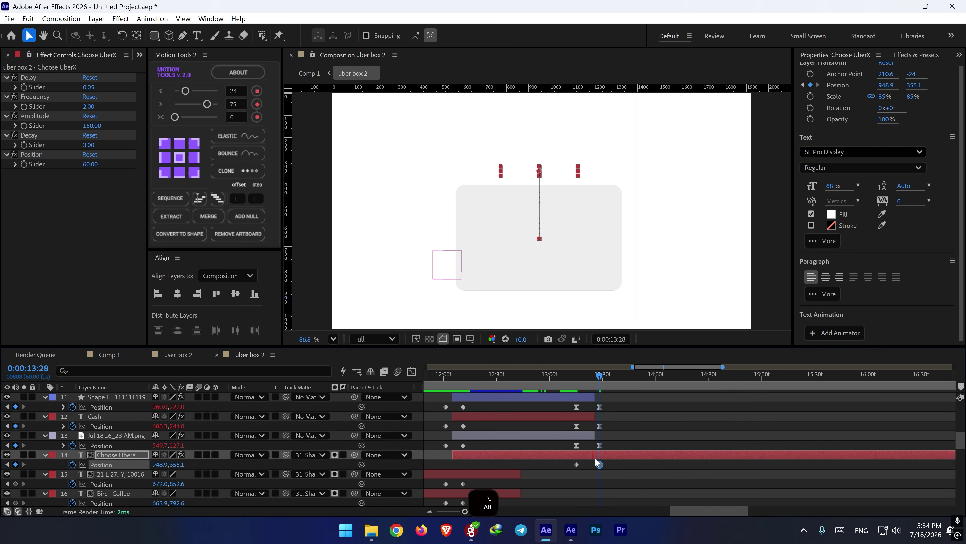
{"action": "key", "text": "alt+bracketright"}
- Easy-ease both Choose UberX exit Position keyframes and reshape their speed curve so the motion peaks near the end
{"action": "left_click_drag", "start_coordinate": [598, 458], "coordinate": [549, 467]}
{"action": "right_click", "coordinate": [599, 466]}
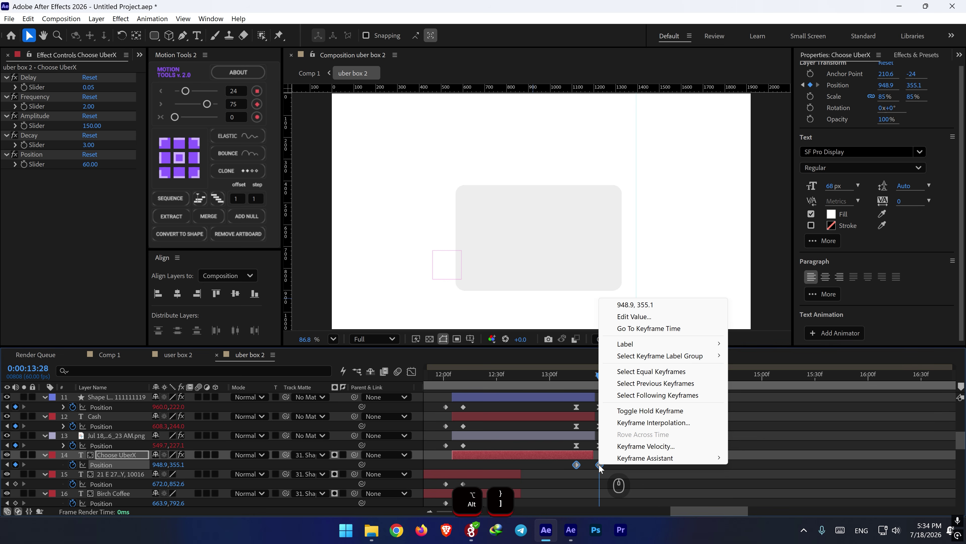
{"action": "mouse_move", "coordinate": [647, 455]}
{"action": "left_click", "coordinate": [760, 340]}
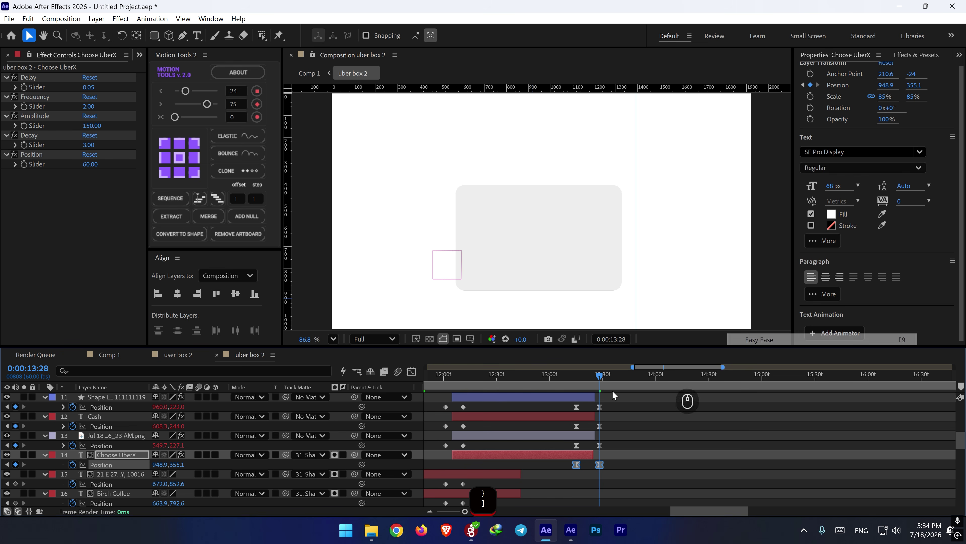
{"action": "left_click", "coordinate": [412, 371]}
{"action": "scroll", "coordinate": [583, 486], "scroll_direction": "up", "scroll_amount": 2}
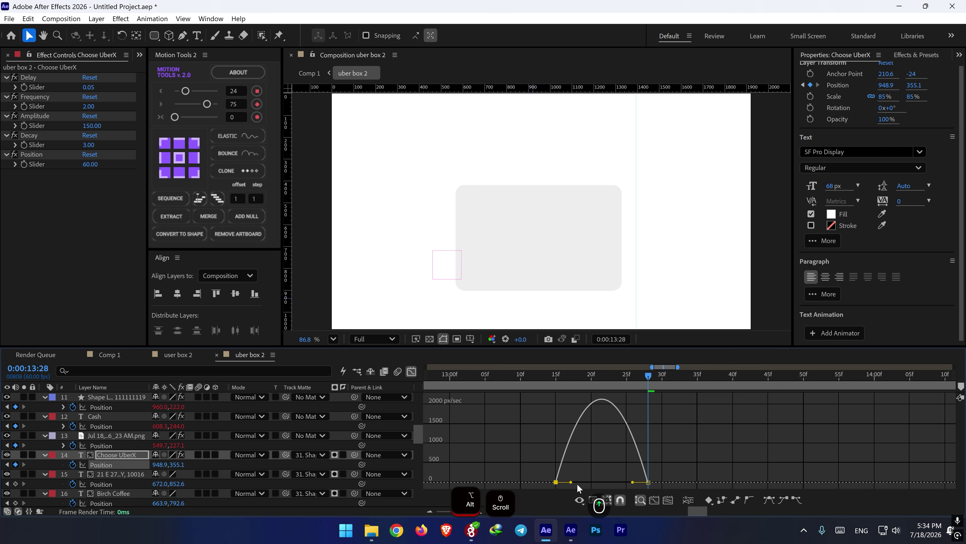
{"action": "left_click_drag", "start_coordinate": [572, 482], "coordinate": [637, 482]}
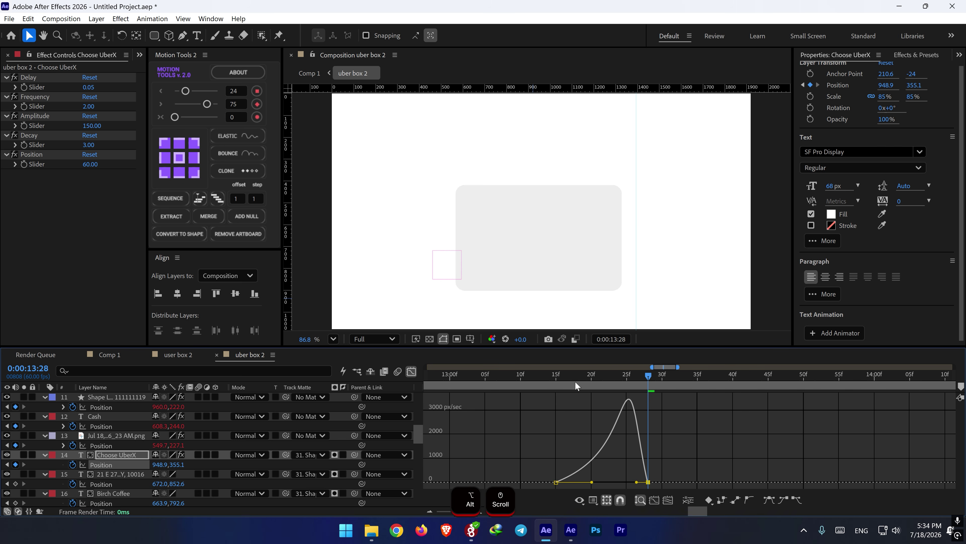
- Preview the Choose UberX text's upward exit from about 0:00:13:13, and again from 0:00:13:07
{"action": "key", "text": "space"}
{"action": "left_click_drag", "start_coordinate": [570, 376], "coordinate": [539, 380]}
{"action": "key", "text": "space"}
{"action": "left_click", "coordinate": [411, 371]}
{"action": "left_click", "coordinate": [547, 378]}
{"action": "key", "text": "space"}
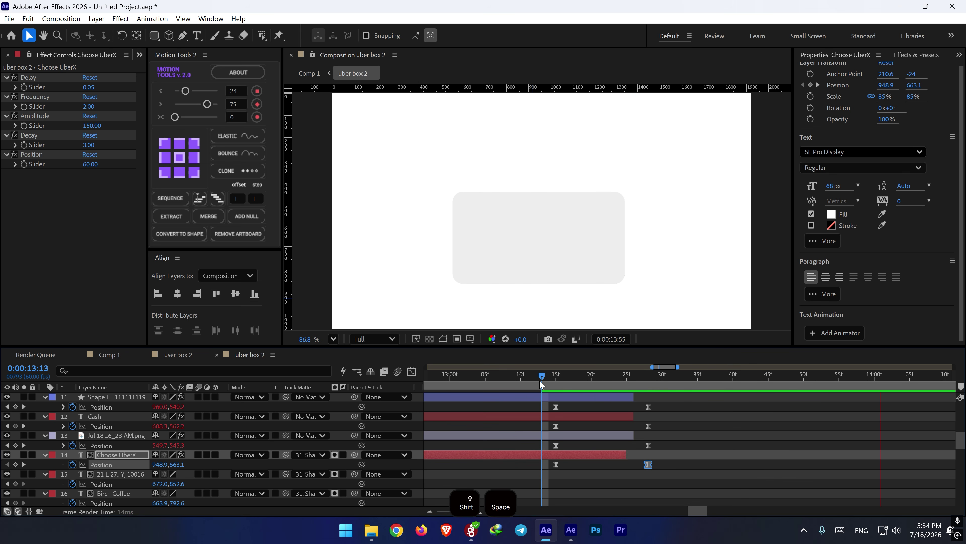
{"action": "left_click_drag", "start_coordinate": [542, 378], "coordinate": [499, 379]}
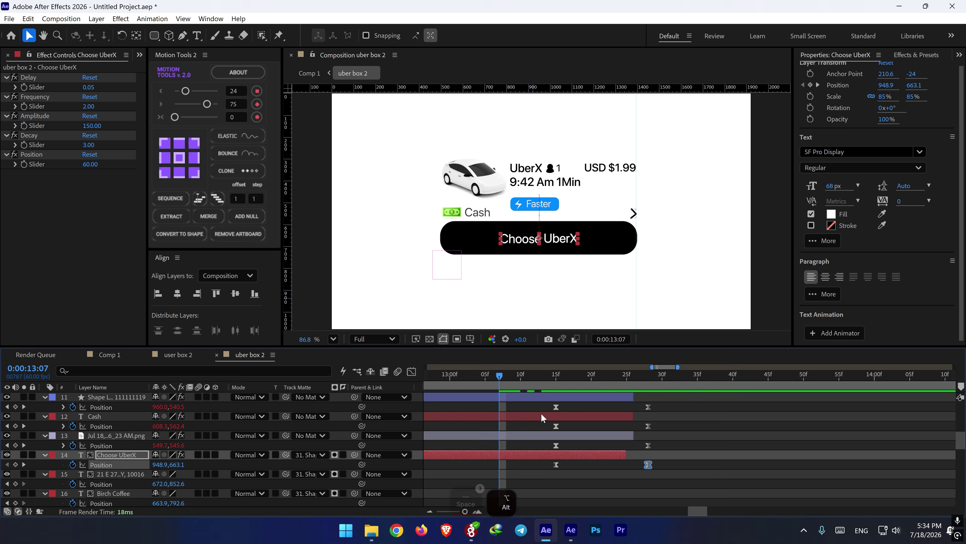
{"action": "scroll", "coordinate": [542, 413], "scroll_direction": "down", "scroll_amount": 2}
{"action": "key", "text": "space"}
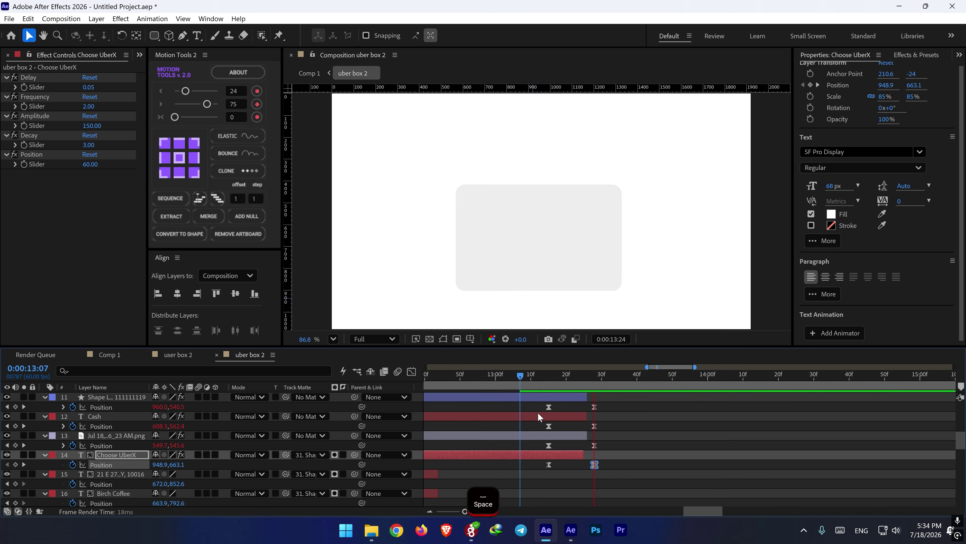
{"action": "key", "text": "space"}
- Shift Shape Layer 9's last two sets of Size, Roundness and Color keyframes three frames later, starting at 0:00:13:12, and preview
{"action": "scroll", "coordinate": [573, 449], "scroll_direction": "down", "scroll_amount": 3}
{"action": "scroll", "coordinate": [572, 446], "scroll_direction": "down", "scroll_amount": 6}
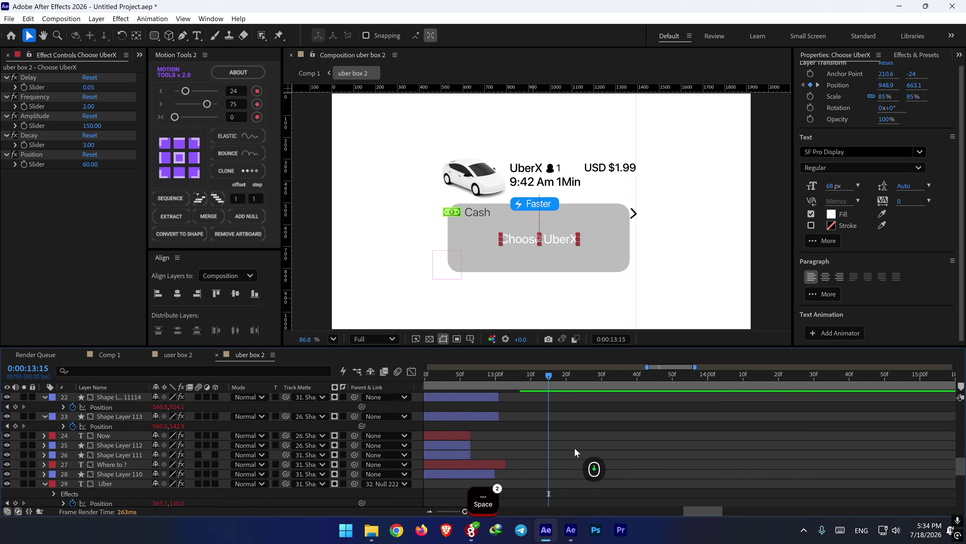
{"action": "left_click", "coordinate": [526, 447]}
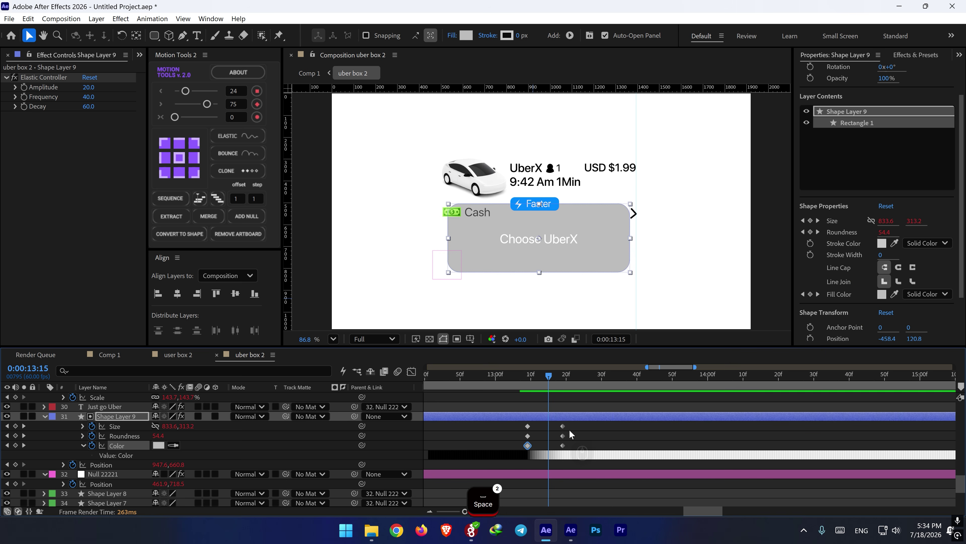
{"action": "left_click_drag", "start_coordinate": [578, 422], "coordinate": [540, 446]}
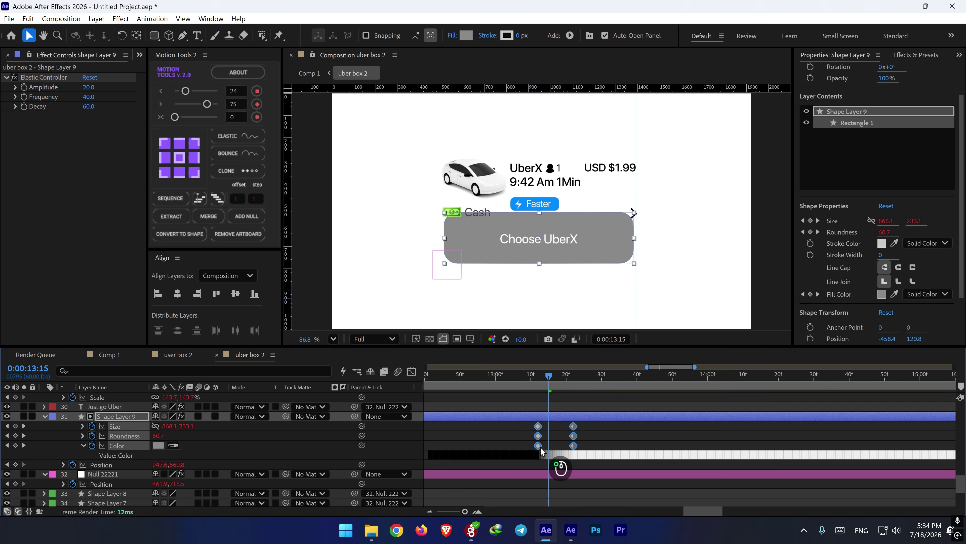
{"action": "left_click", "coordinate": [524, 374]}
{"action": "scroll", "coordinate": [539, 406], "scroll_direction": "down", "scroll_amount": 2}
{"action": "key", "text": "space"}
{"action": "key", "text": "space"}
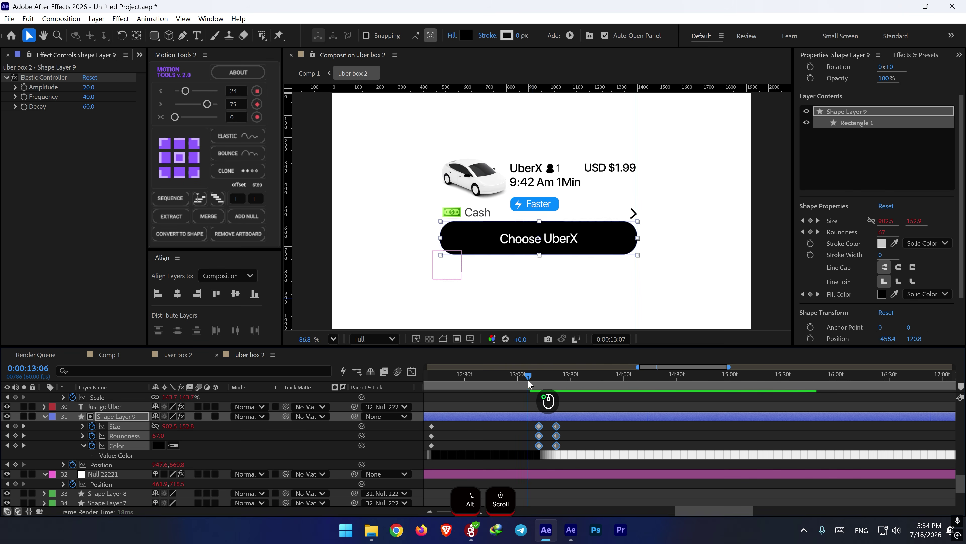
- Move the selected Shape Layer 9 keyframes later to start at 0:00:13:14 and preview from about 0:00:13:05
{"action": "left_click_drag", "start_coordinate": [541, 427], "coordinate": [545, 426]}
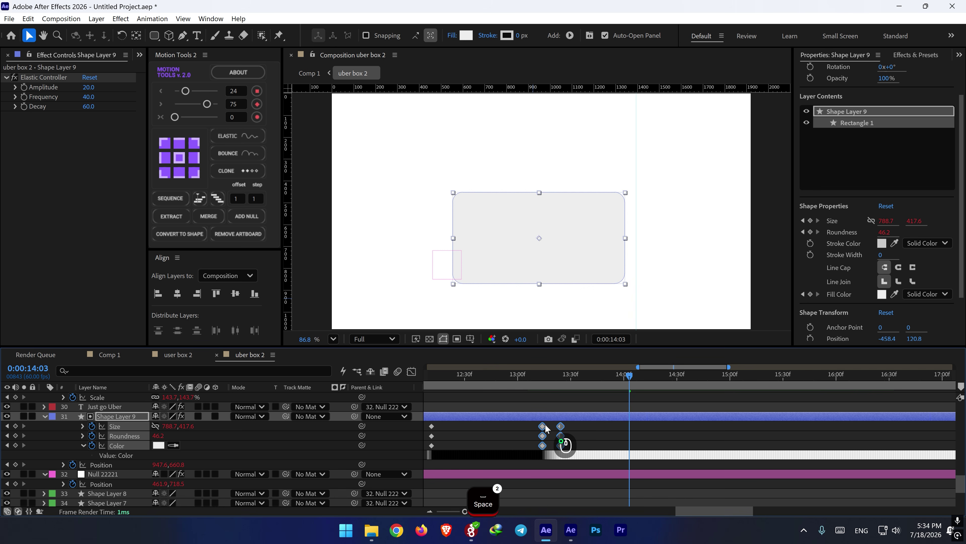
{"action": "left_click", "coordinate": [527, 377]}
{"action": "key", "text": "space"}
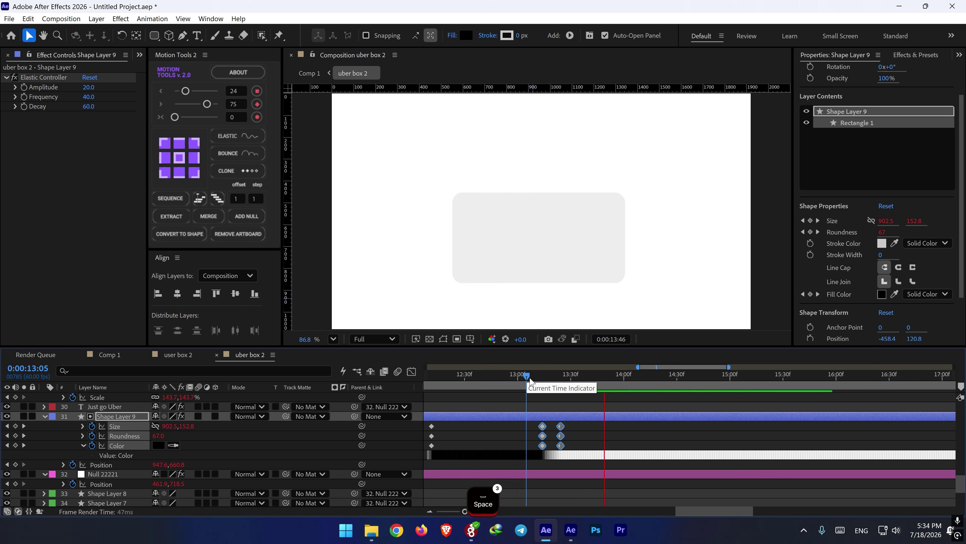
{"action": "key", "text": "space"}
{"action": "left_click_drag", "start_coordinate": [541, 375], "coordinate": [538, 375]}
{"action": "key", "text": "space"}
{"action": "key", "text": "space"}
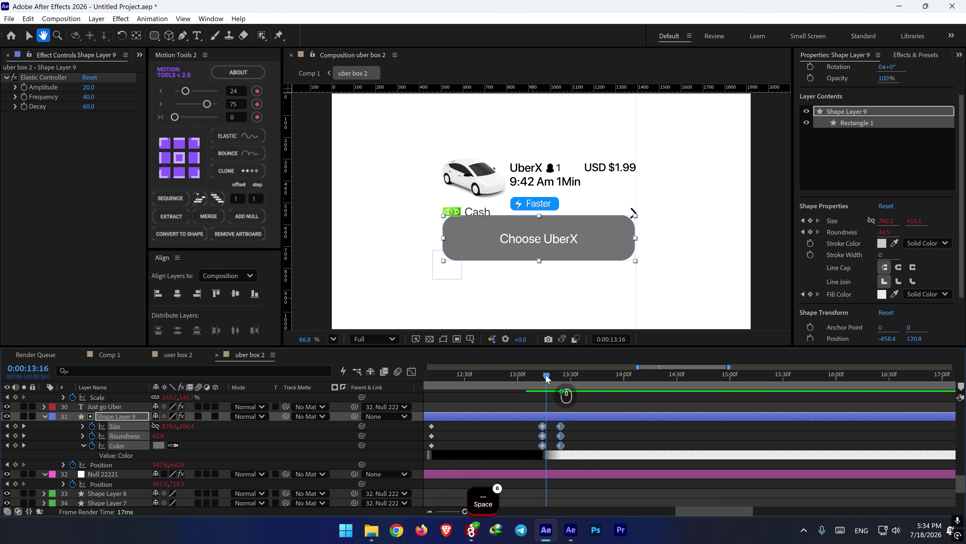
- Check the Choose UberX exit keyframes against the card change, scrubbing from 0:00:13:15 past 0:00:13:47
{"action": "left_click", "coordinate": [555, 398]}
{"action": "scroll", "coordinate": [555, 411], "scroll_direction": "up", "scroll_amount": 10}
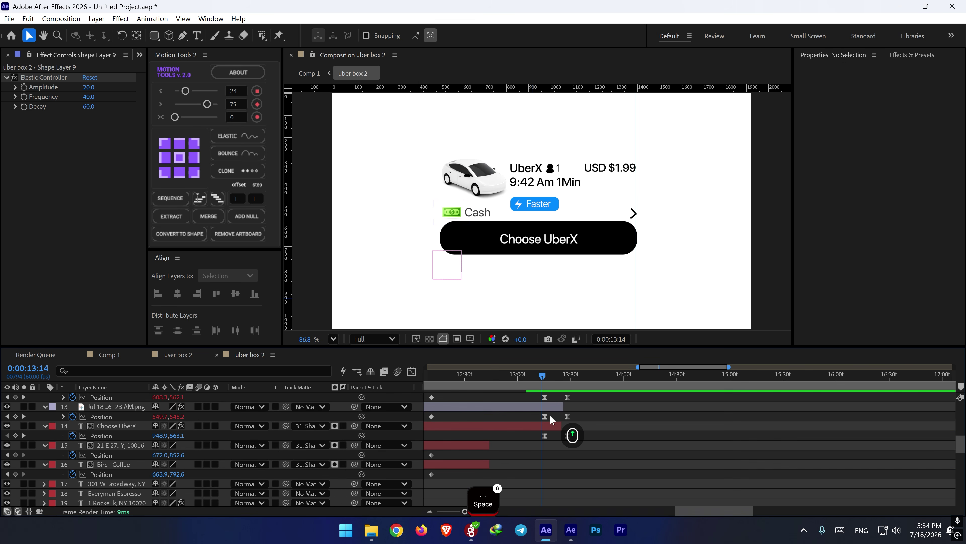
{"action": "scroll", "coordinate": [546, 422], "scroll_direction": "down", "scroll_amount": 5}
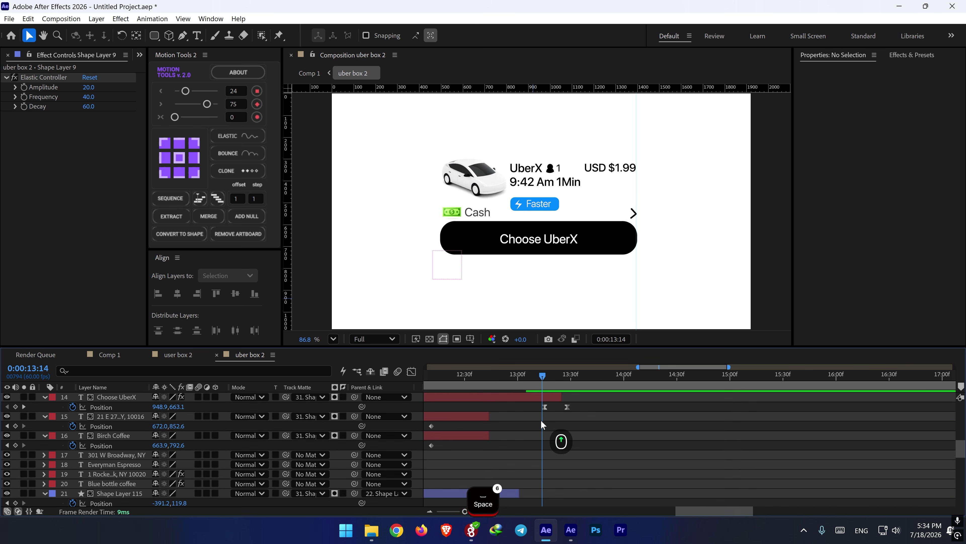
{"action": "scroll", "coordinate": [521, 416], "scroll_direction": "up", "scroll_amount": 2}
{"action": "left_click", "coordinate": [546, 378]}
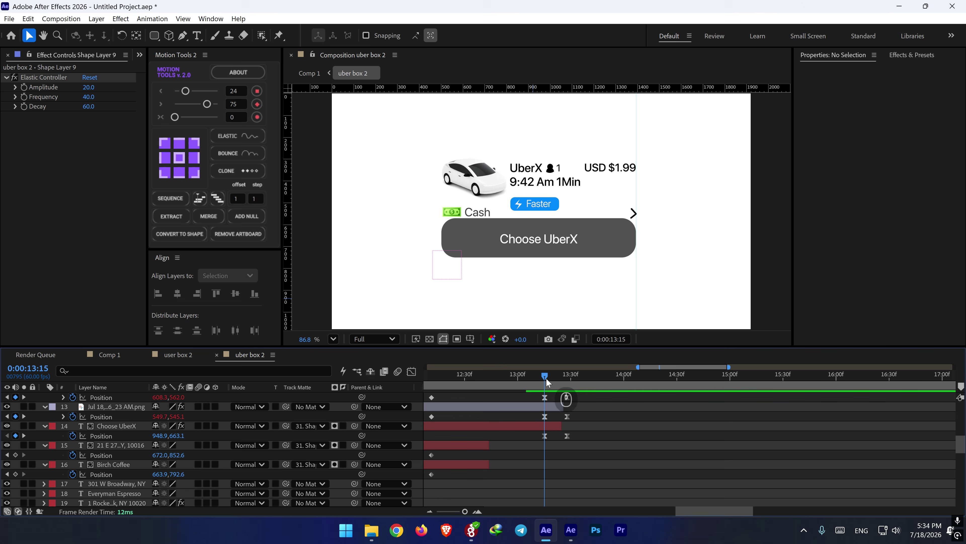
{"action": "left_click_drag", "start_coordinate": [546, 376], "coordinate": [603, 376]}
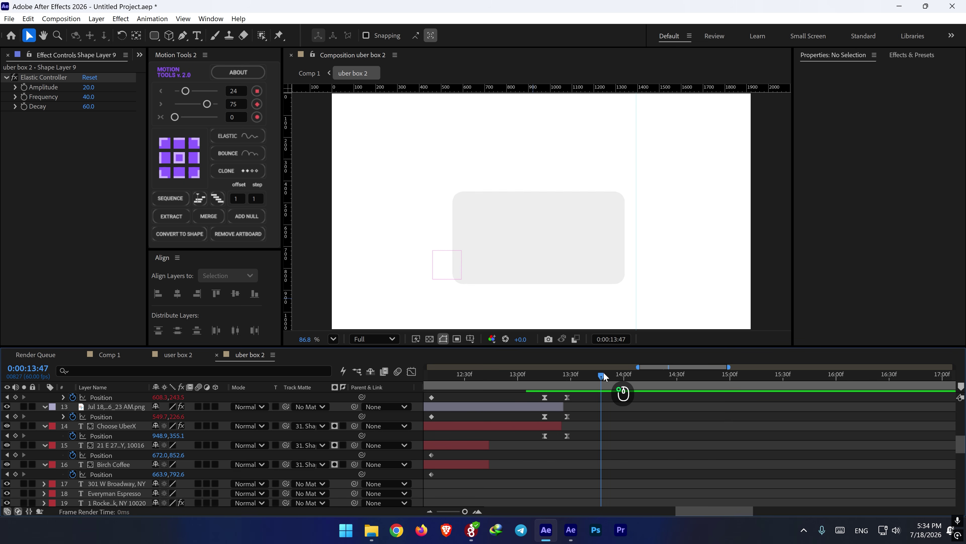
- Add a text layer on the gray card at 0:00:13:57 and paste in "Ride Requsted" copied from the other window
{"action": "left_click", "coordinate": [196, 37]}
{"action": "left_click", "coordinate": [515, 219]}
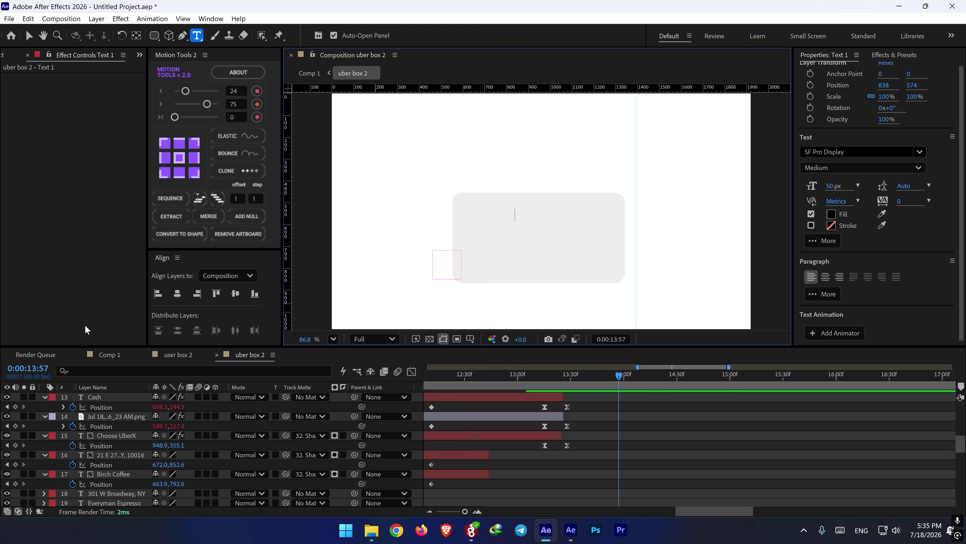
{"action": "key", "text": "alt+Tab"}
{"action": "key", "text": "ctrl+c"}
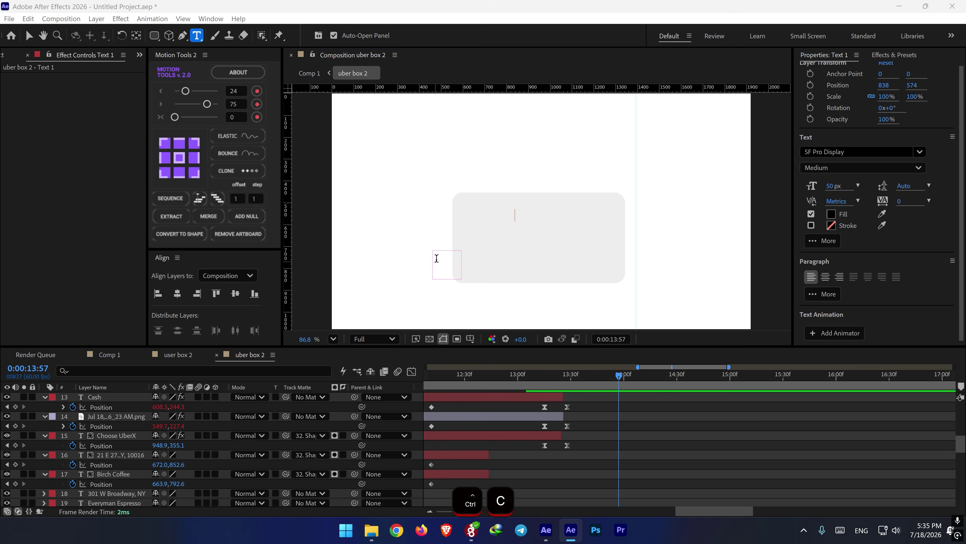
{"action": "left_click", "coordinate": [514, 216]}
{"action": "key", "text": "ctrl+v"}
- Set the Ride Requsted text to Regular at 52 px and place it near the card's top at about 787, 551
{"action": "left_click_drag", "start_coordinate": [560, 258], "coordinate": [540, 256]}
{"action": "key", "text": "ctrl+a"}
{"action": "left_click_drag", "start_coordinate": [831, 186], "coordinate": [822, 186]}
{"action": "left_click", "coordinate": [833, 170]}
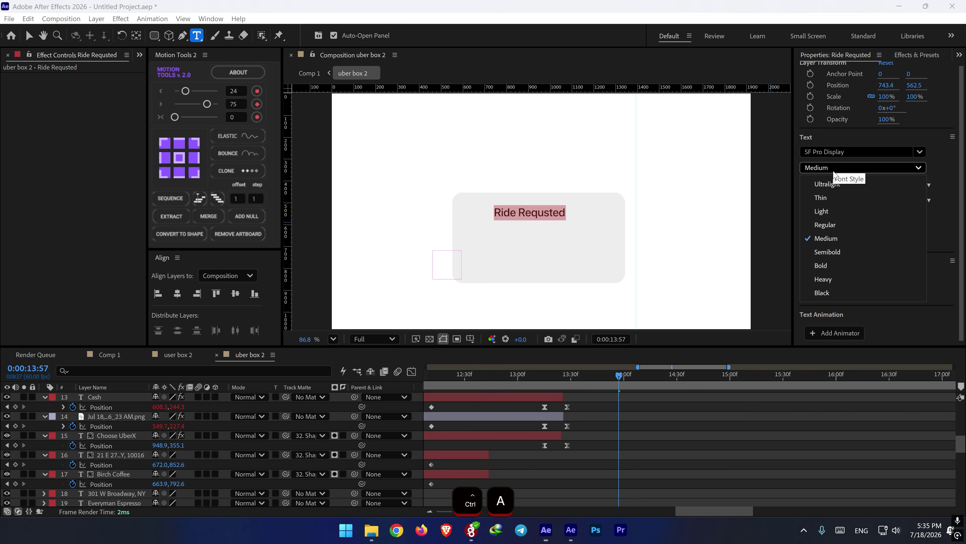
{"action": "left_click", "coordinate": [825, 225]}
{"action": "left_click", "coordinate": [540, 262]}
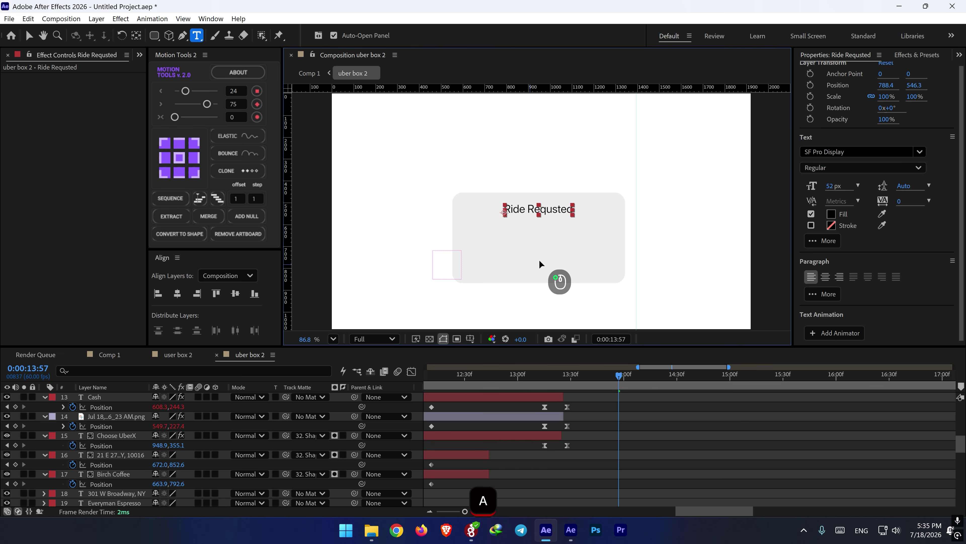
{"action": "left_click_drag", "start_coordinate": [540, 261], "coordinate": [539, 262]}
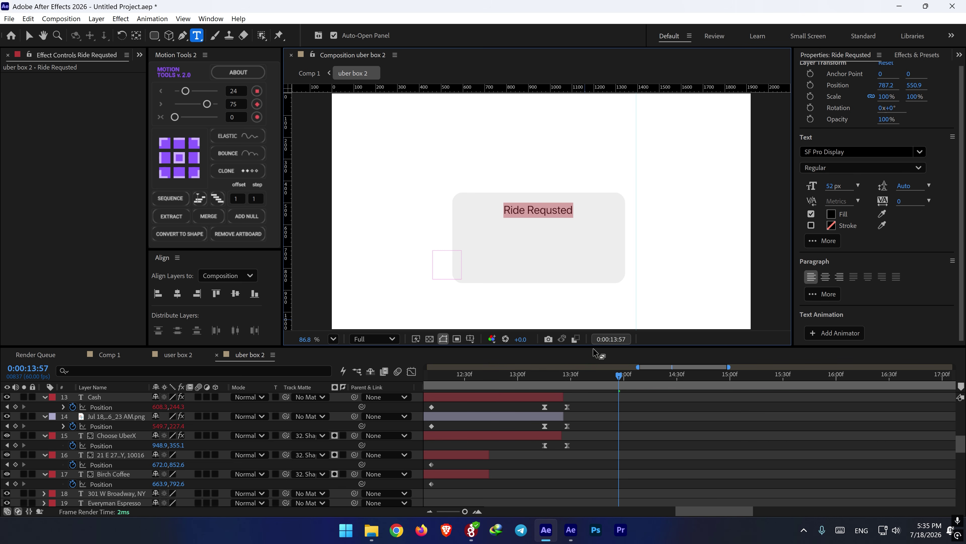
- Add a Position keyframe to the Ride Requsted text at 0:00:13:14, aligned with the start of Shape Layer 9's change
{"action": "scroll", "coordinate": [589, 402], "scroll_direction": "up", "scroll_amount": 8}
{"action": "left_click_drag", "start_coordinate": [561, 380], "coordinate": [545, 386]}
{"action": "scroll", "coordinate": [552, 409], "scroll_direction": "down", "scroll_amount": 15}
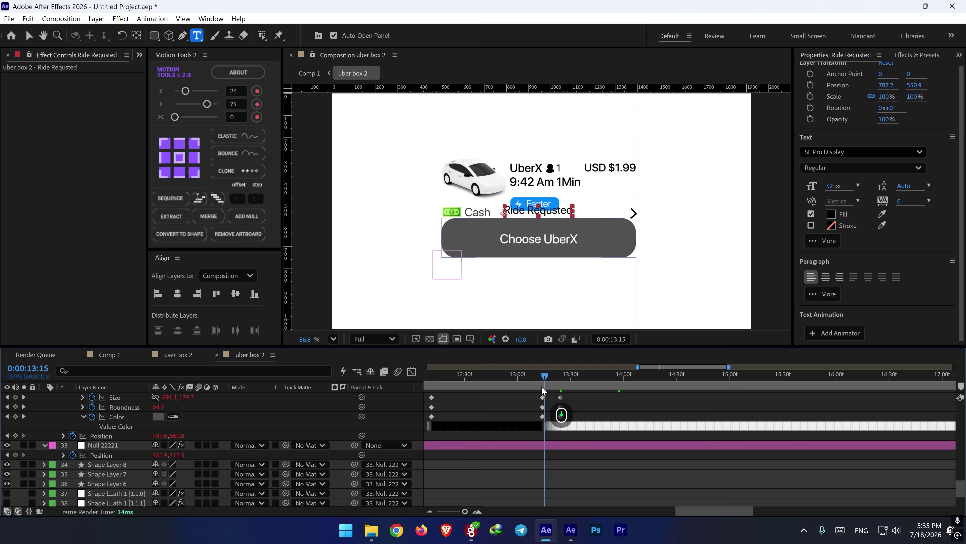
{"action": "left_click", "coordinate": [541, 375], "text": "shift"}
{"action": "scroll", "coordinate": [552, 397], "scroll_direction": "up", "scroll_amount": 15}
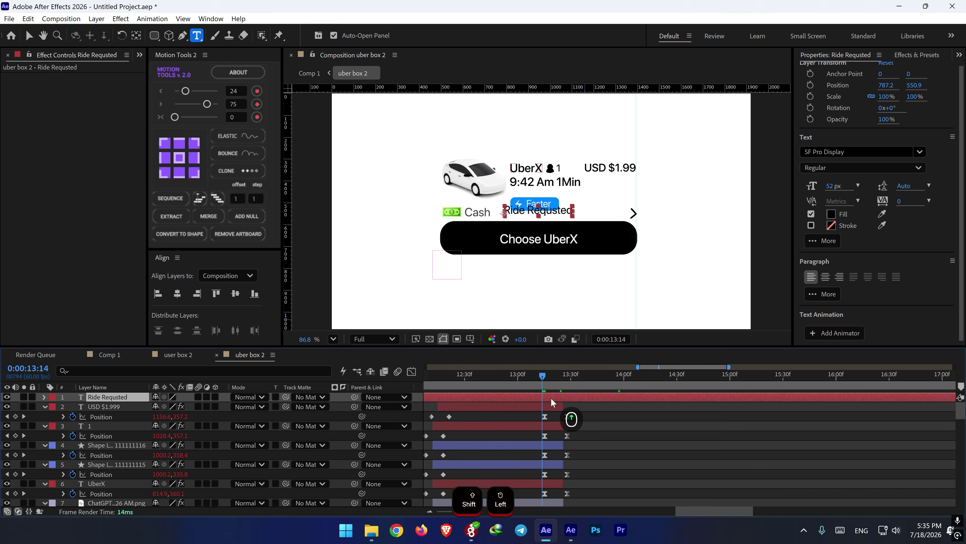
{"action": "key", "text": "p"}
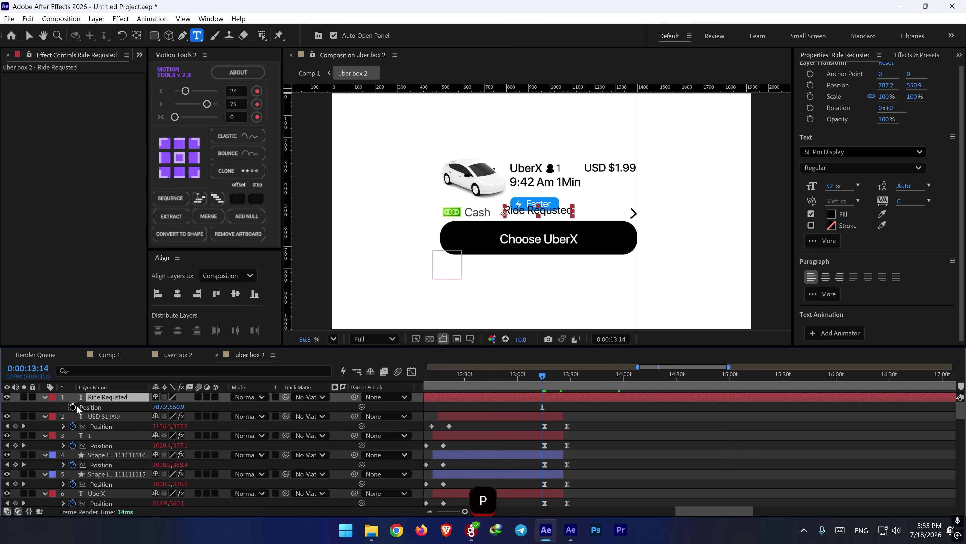
{"action": "scroll", "coordinate": [553, 399], "scroll_direction": "down", "scroll_amount": 15}
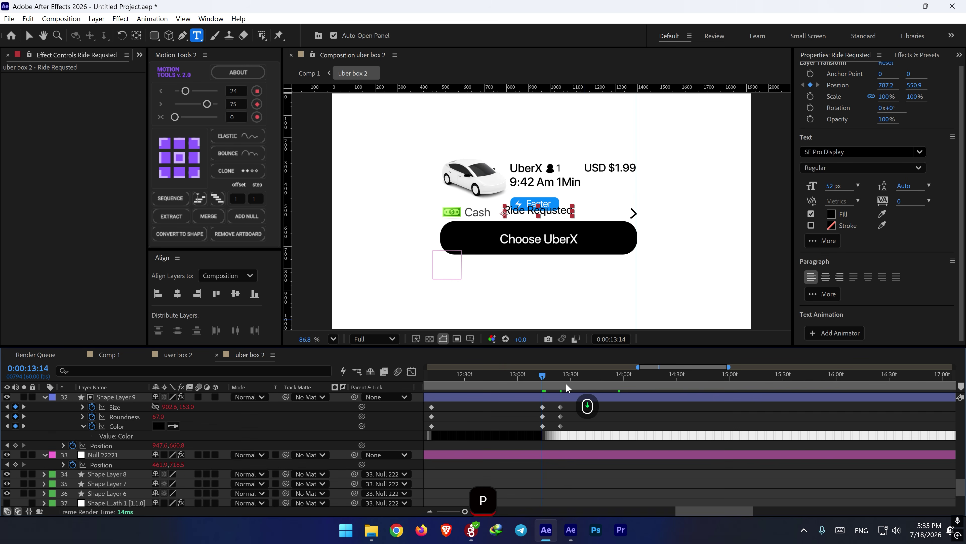
- Animate Ride Requsted upward from Y 709.9 at 0:00:13:14 to Y 550.9 at 0:00:13:24, and apply Elastic to both keyframes
{"action": "left_click", "coordinate": [566, 382]}
{"action": "left_click_drag", "start_coordinate": [565, 380], "coordinate": [560, 381]}
{"action": "scroll", "coordinate": [554, 401], "scroll_direction": "up", "scroll_amount": 13}
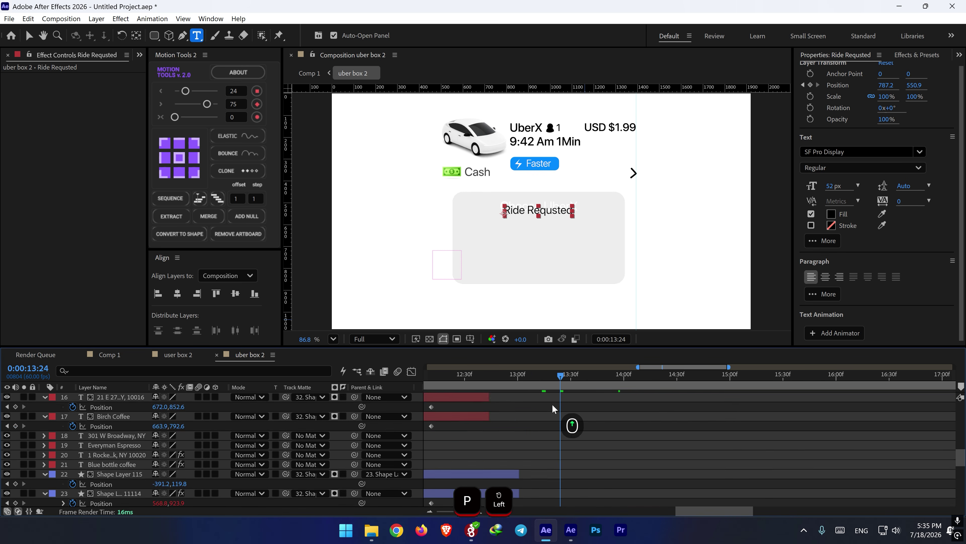
{"action": "scroll", "coordinate": [553, 404], "scroll_direction": "up", "scroll_amount": 2}
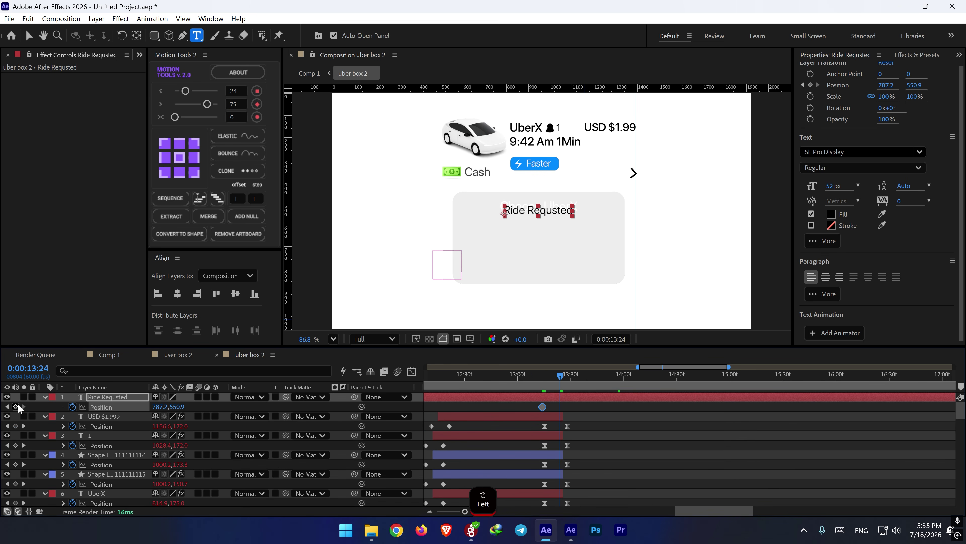
{"action": "left_click", "coordinate": [8, 406]}
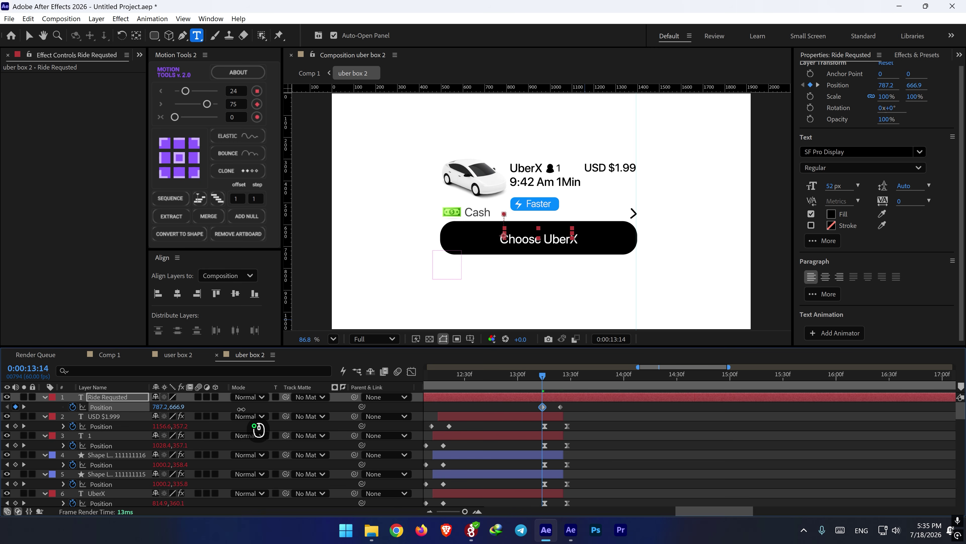
{"action": "left_click_drag", "start_coordinate": [568, 403], "coordinate": [528, 412]}
{"action": "left_click", "coordinate": [243, 140]}
{"action": "key", "text": "space"}
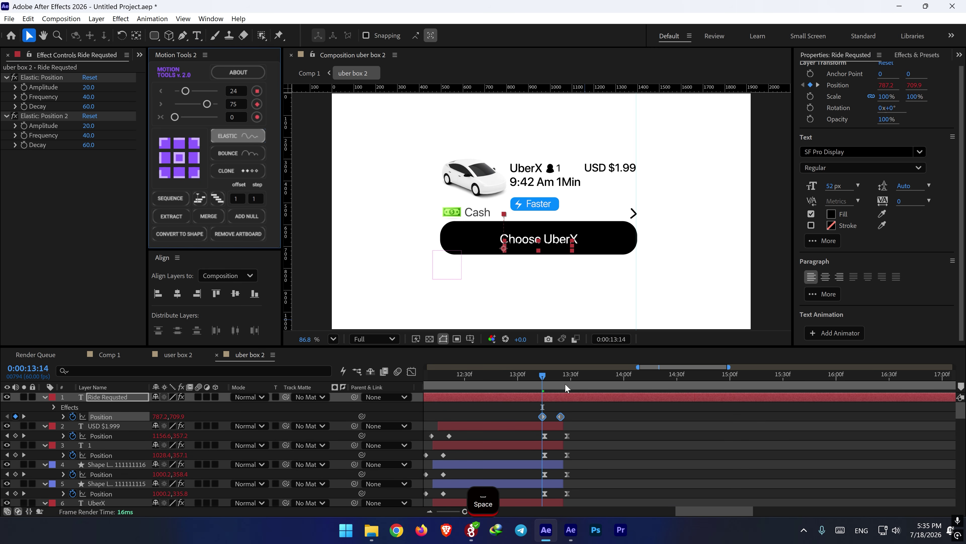
- Trim the Ride Requsted layer to begin just after its first Position keyframe, at about 0:00:13:18, and preview its entrance
{"action": "left_click", "coordinate": [550, 398]}
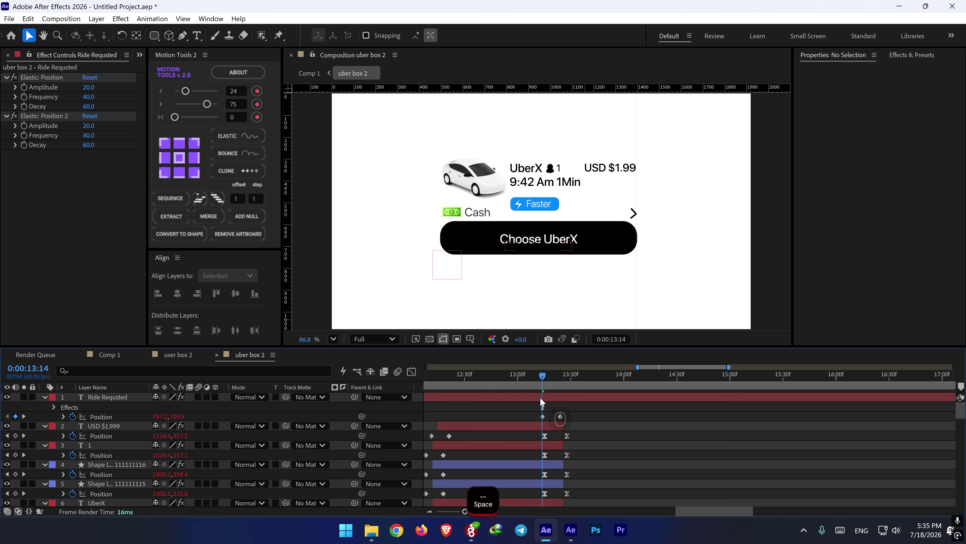
{"action": "key", "text": "alt+bracketleft"}
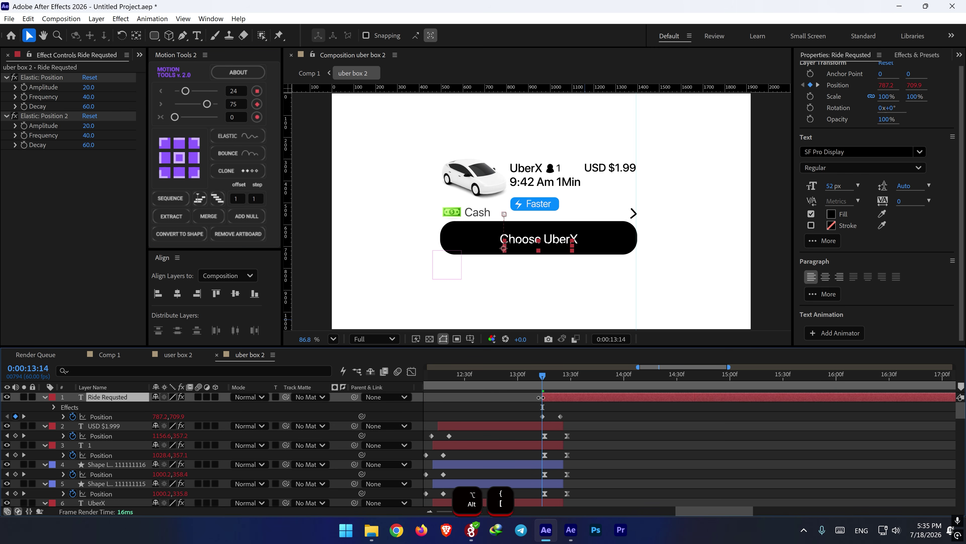
{"action": "key", "text": "space"}
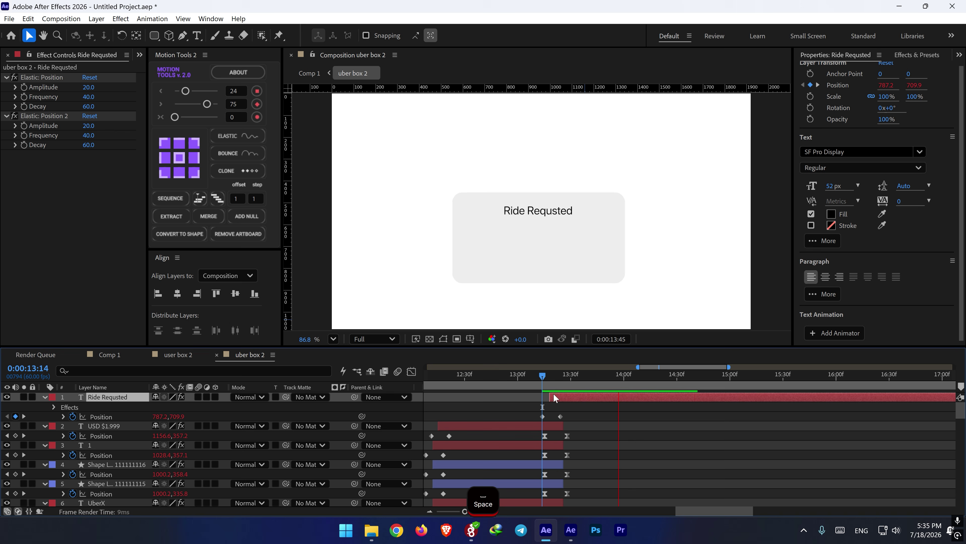
{"action": "key", "text": "space"}
{"action": "left_click", "coordinate": [545, 377]}
{"action": "key", "text": "space"}
{"action": "key", "text": "space"}
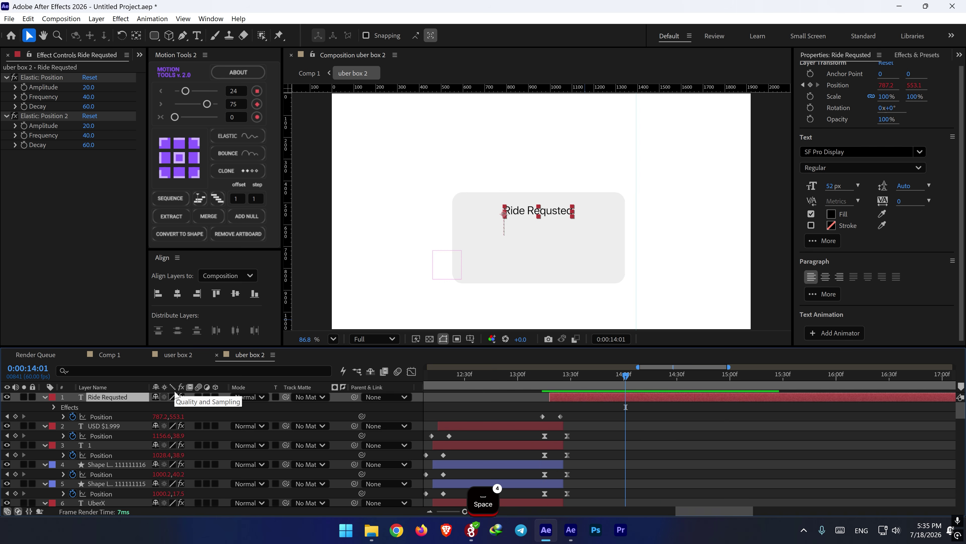
- Copy the "Finding drivers nearby" text from the other After Effects window and duplicate the Ride Requsted layer
{"action": "key", "text": "alt+Tab"}
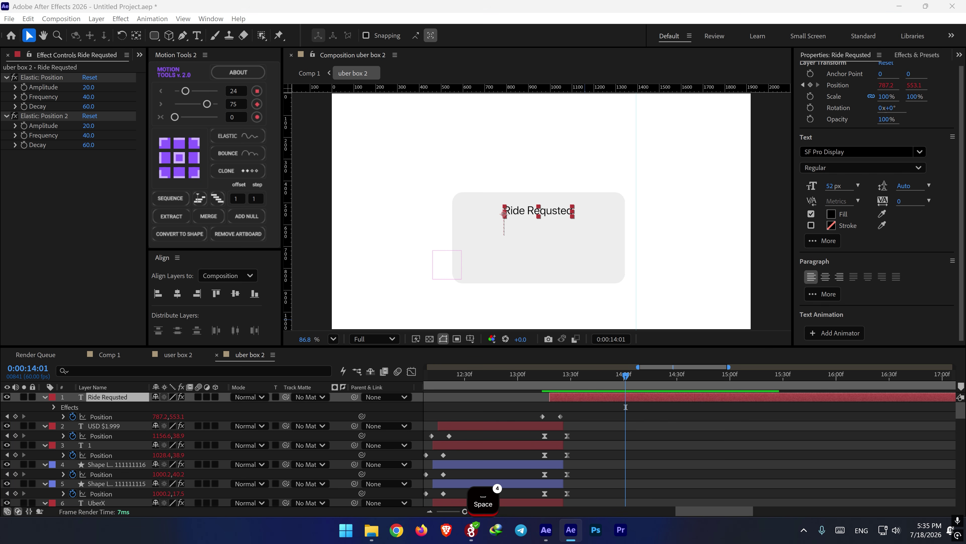
{"action": "key", "text": "ctrl+c"}
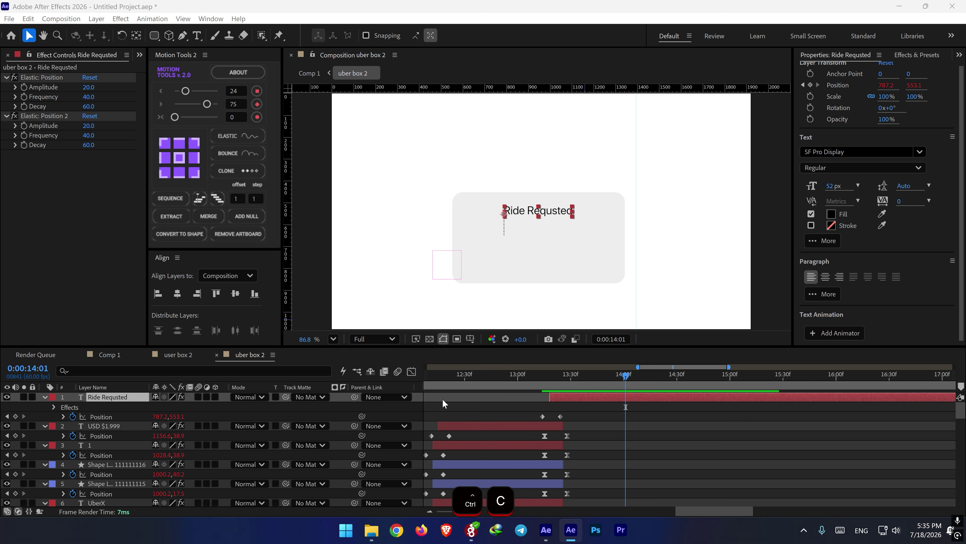
{"action": "left_click", "coordinate": [566, 399]}
{"action": "key", "text": "ctrl+d"}
{"action": "key", "text": "ctrl+x"}
{"action": "key", "text": "ctrl+v"}
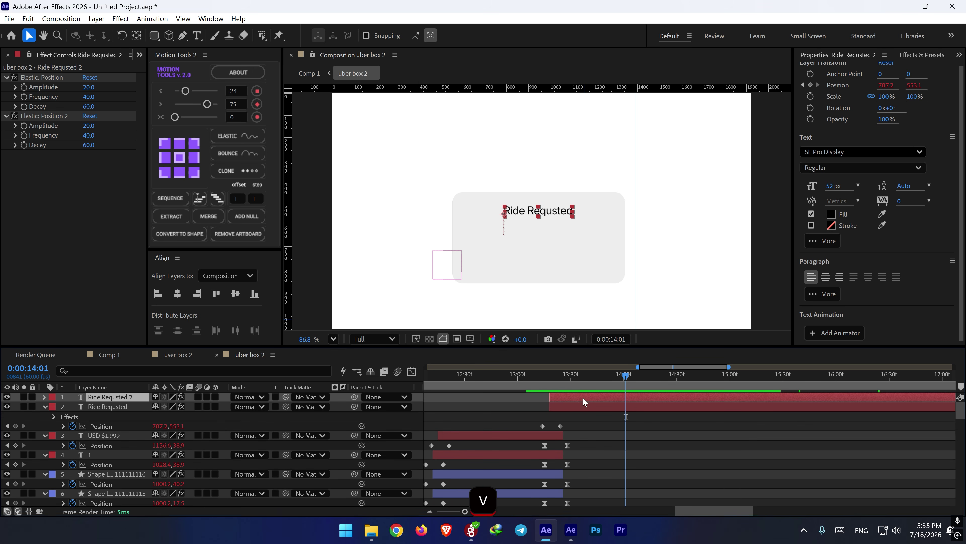
- Shift both Position keyframes of the duplicate down, to Y 615.9 at 0:00:13:24, and paste "Finding drivers nearby" over its text
{"action": "key", "text": "u"}
{"action": "left_click", "coordinate": [560, 379]}
{"action": "left_click_drag", "start_coordinate": [569, 407], "coordinate": [532, 406]}
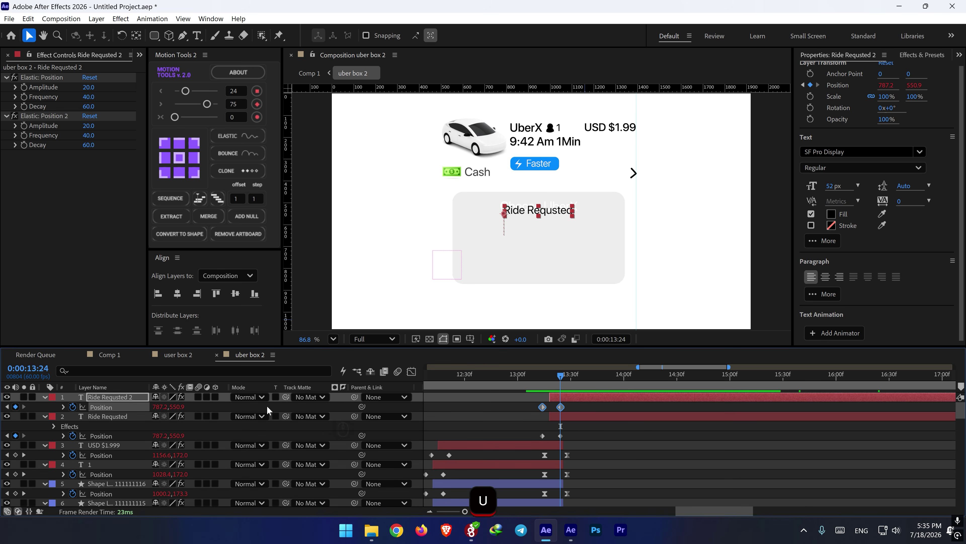
{"action": "left_click_drag", "start_coordinate": [175, 408], "coordinate": [221, 409]}
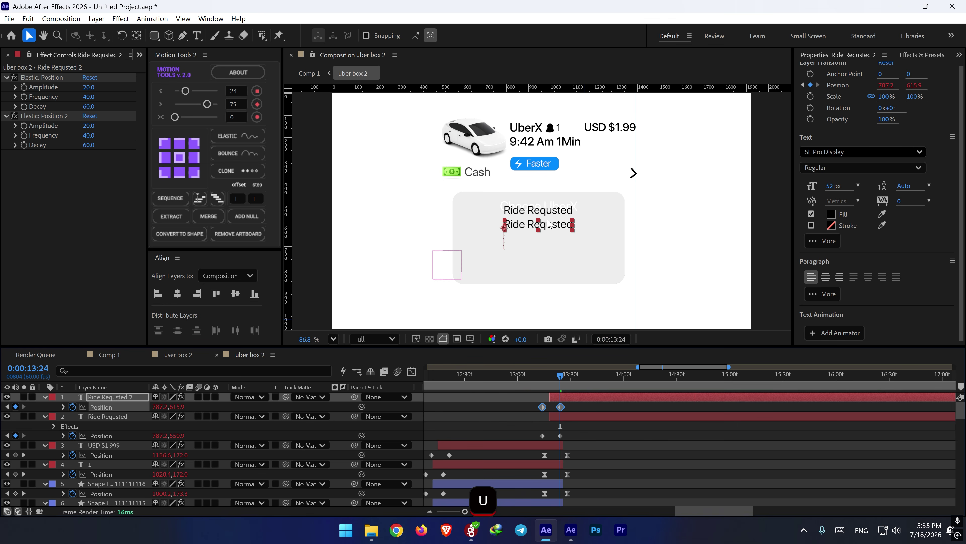
{"action": "double_click", "coordinate": [546, 227]}
{"action": "key", "text": "ctrl+v"}
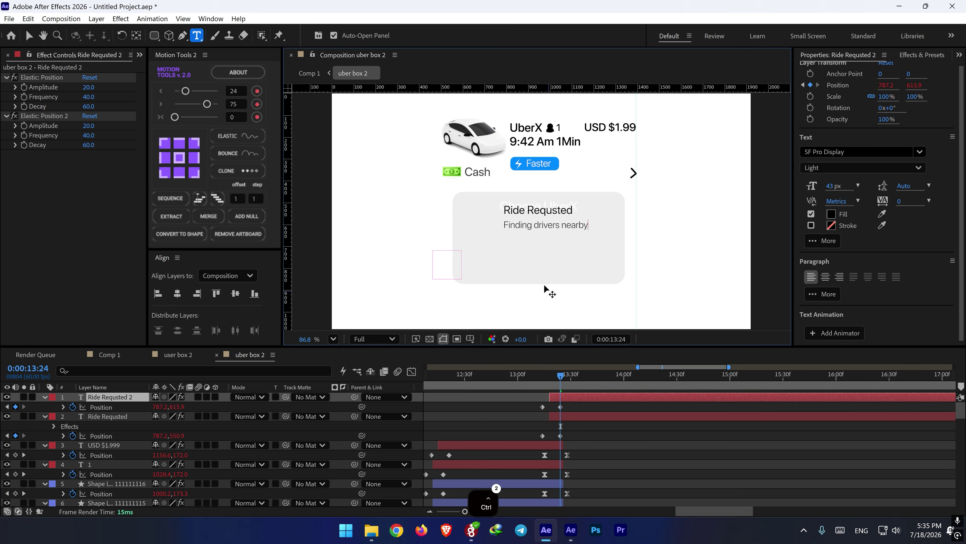
- Reduce the Finding drivers nearby text to 32 px and move both its Position keyframes, placing it at 794.2, 588.9 at 0:00:13:24
{"action": "scroll", "coordinate": [542, 238], "scroll_direction": "up", "scroll_amount": 1}
{"action": "scroll", "coordinate": [542, 238], "scroll_direction": "up", "scroll_amount": 1}
{"action": "left_click_drag", "start_coordinate": [569, 405], "coordinate": [529, 413]}
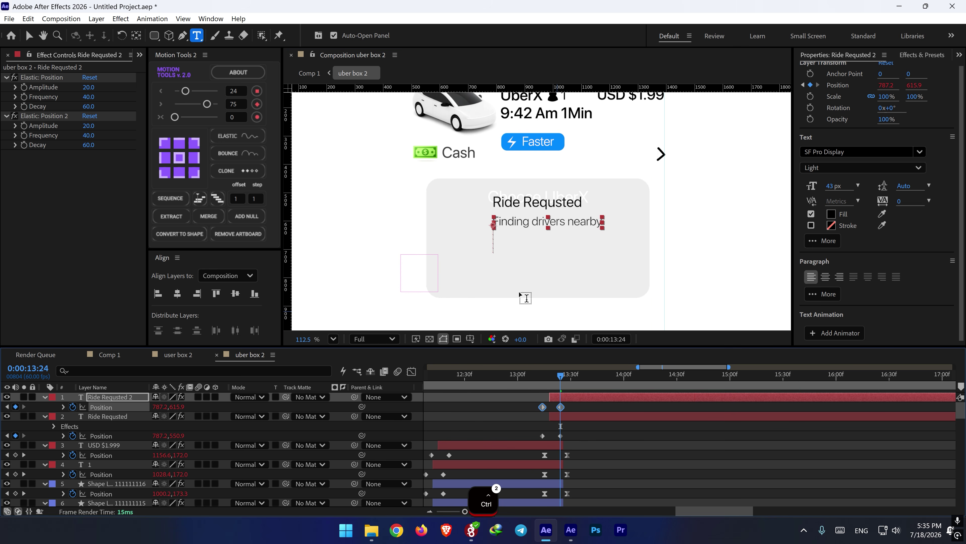
{"action": "left_click_drag", "start_coordinate": [146, 405], "coordinate": [136, 404]}
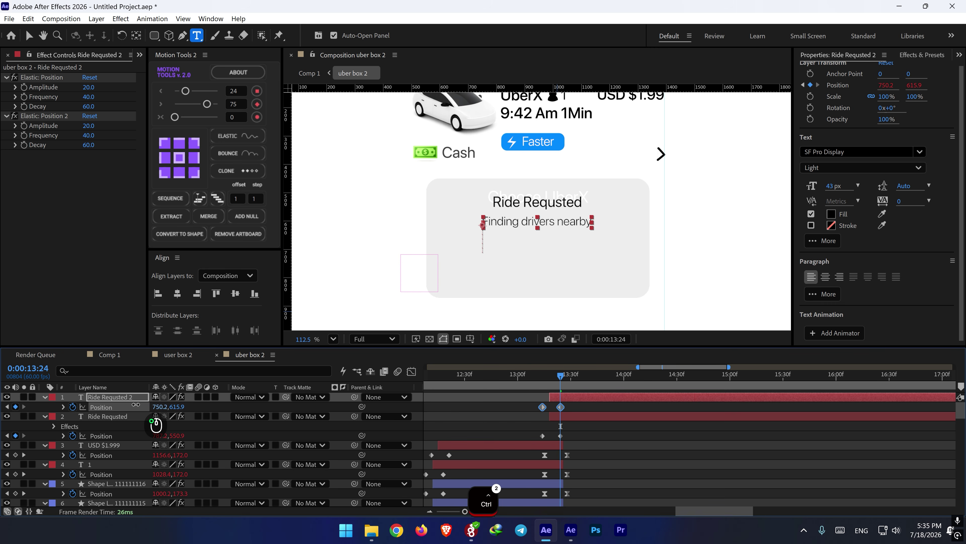
{"action": "left_click_drag", "start_coordinate": [835, 186], "coordinate": [831, 186]}
{"action": "left_click_drag", "start_coordinate": [155, 410], "coordinate": [173, 408]}
{"action": "key", "text": "ctrl+z"}
{"action": "left_click_drag", "start_coordinate": [576, 405], "coordinate": [528, 410]}
{"action": "left_click_drag", "start_coordinate": [162, 406], "coordinate": [180, 403]}
{"action": "mouse_move", "coordinate": [573, 379]}
{"action": "left_mouse_down"}
{"action": "mouse_move", "coordinate": [626, 380]}
{"action": "mouse_move", "coordinate": [560, 385]}
{"action": "left_mouse_up"}
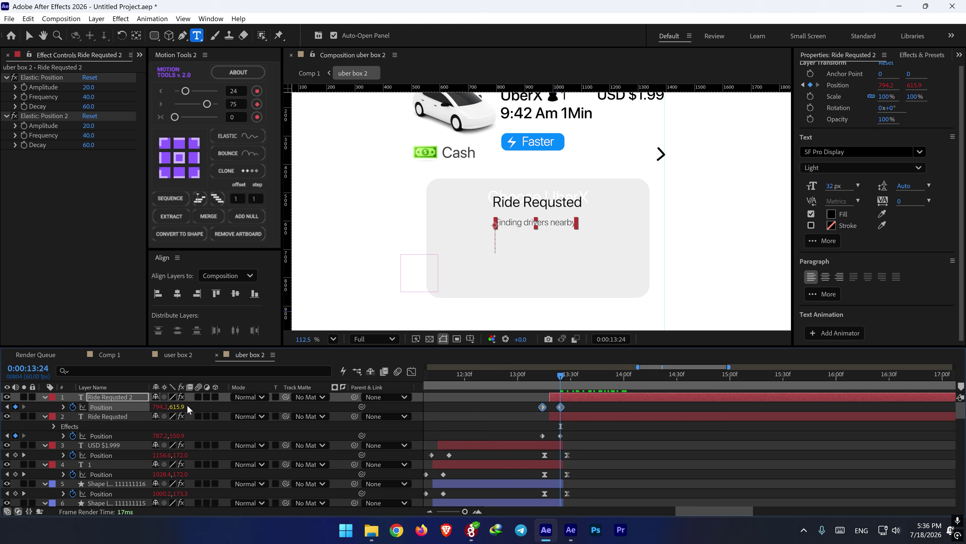
{"action": "left_click_drag", "start_coordinate": [177, 406], "coordinate": [166, 404]}
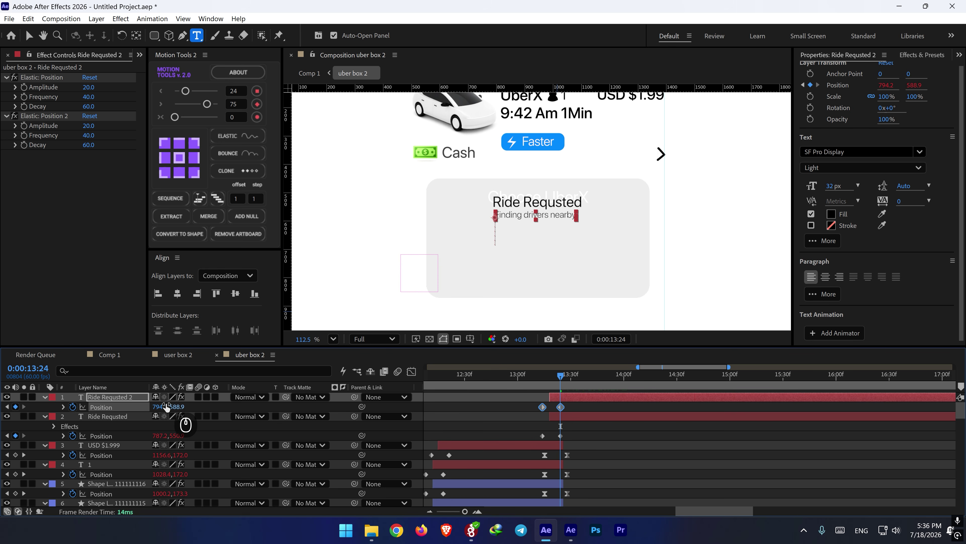
- Preview the two text entrances and shift the Finding drivers nearby layer slightly later, starting at about 0:00:13:20
{"action": "left_click", "coordinate": [540, 382]}
{"action": "key", "text": "space"}
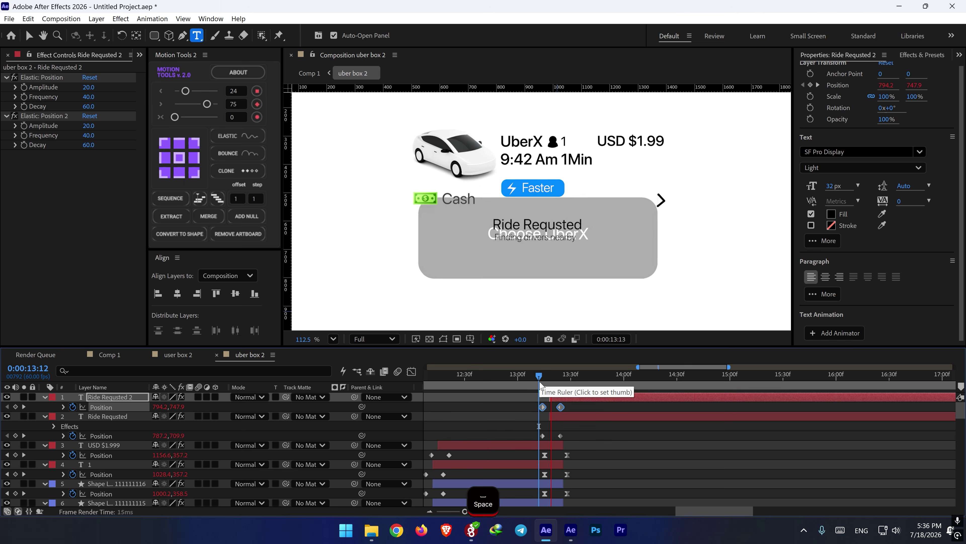
{"action": "key", "text": "space"}
{"action": "left_click", "coordinate": [559, 396]}
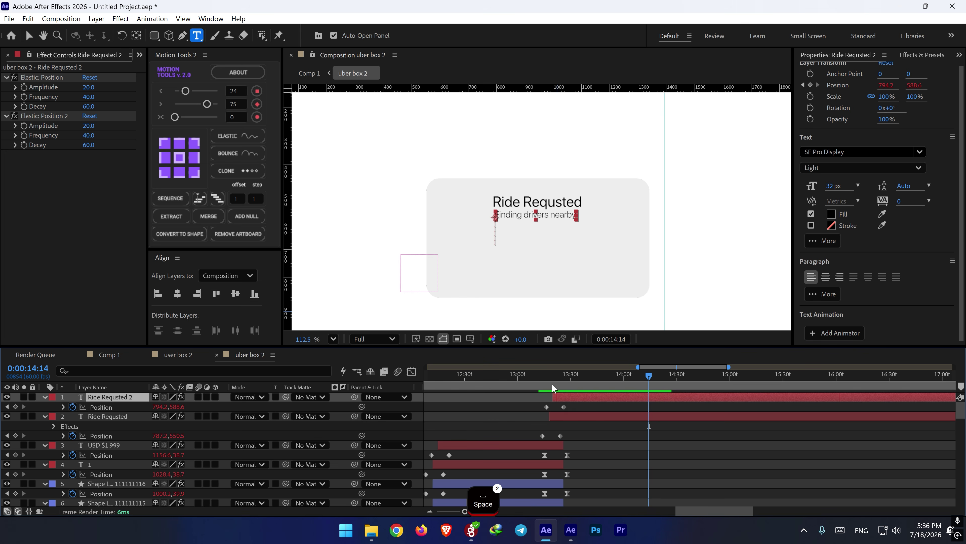
- Add an Opacity text animator to the Finding drivers nearby layer at 0:00:13:20 and lower its opacity to 1%
{"action": "left_click", "coordinate": [554, 385]}
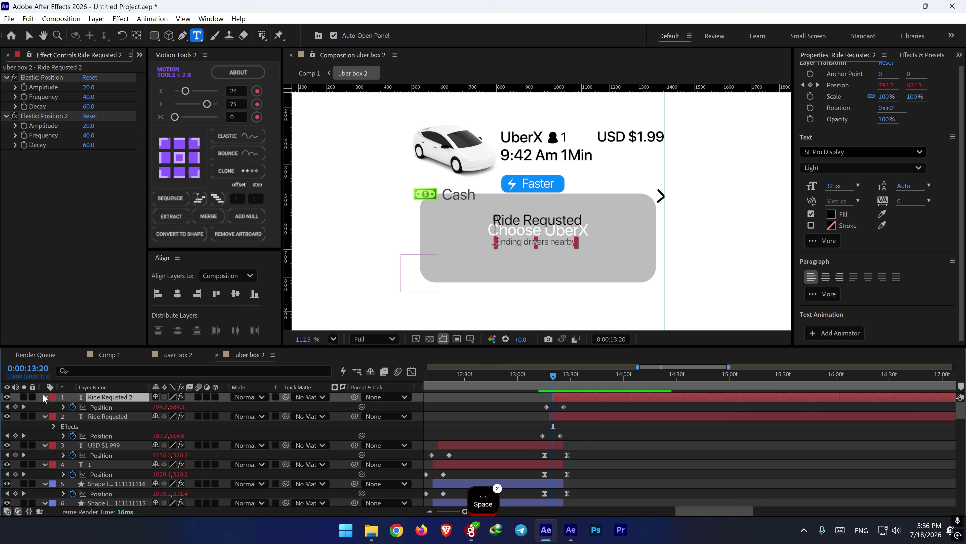
{"action": "left_click", "coordinate": [45, 397]}
{"action": "left_click", "coordinate": [229, 406]}
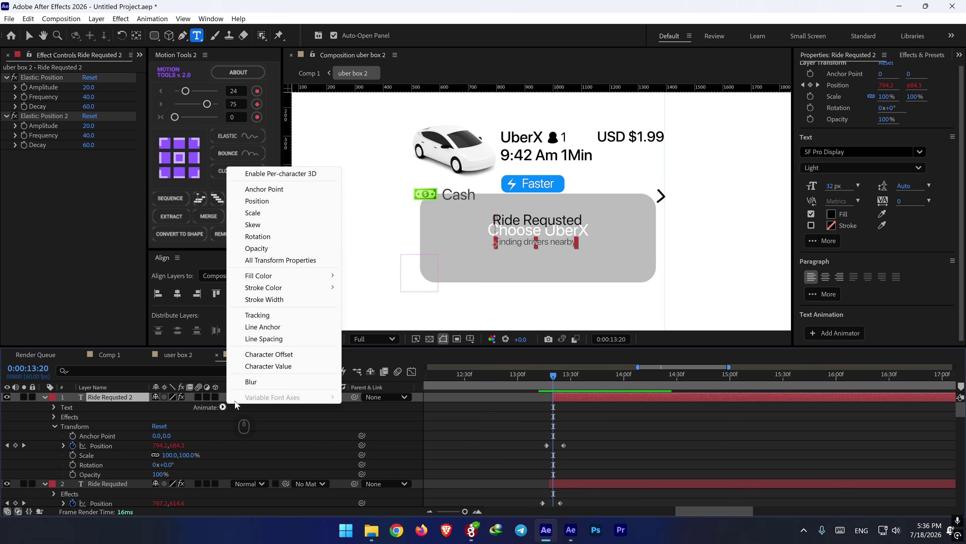
{"action": "left_click", "coordinate": [255, 248]}
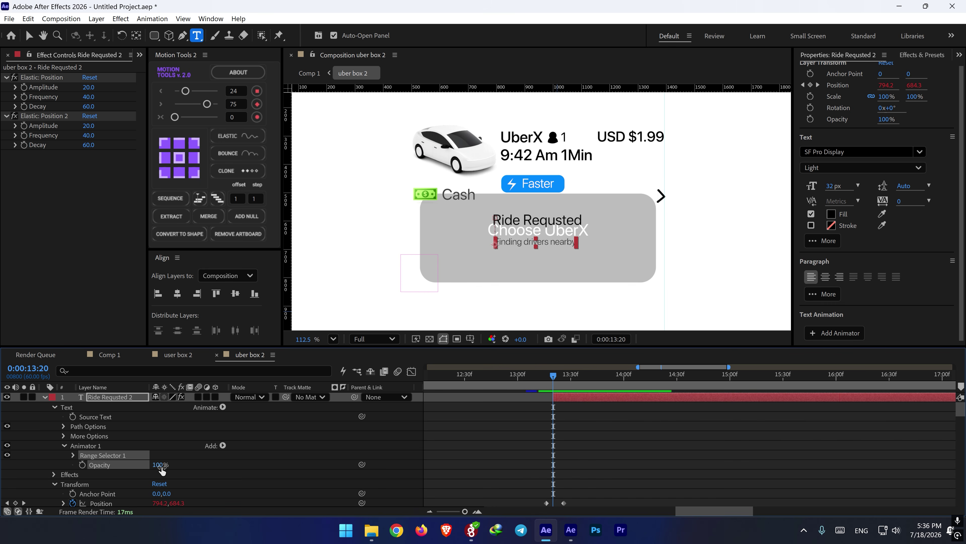
{"action": "left_click_drag", "start_coordinate": [149, 466], "coordinate": [96, 465]}
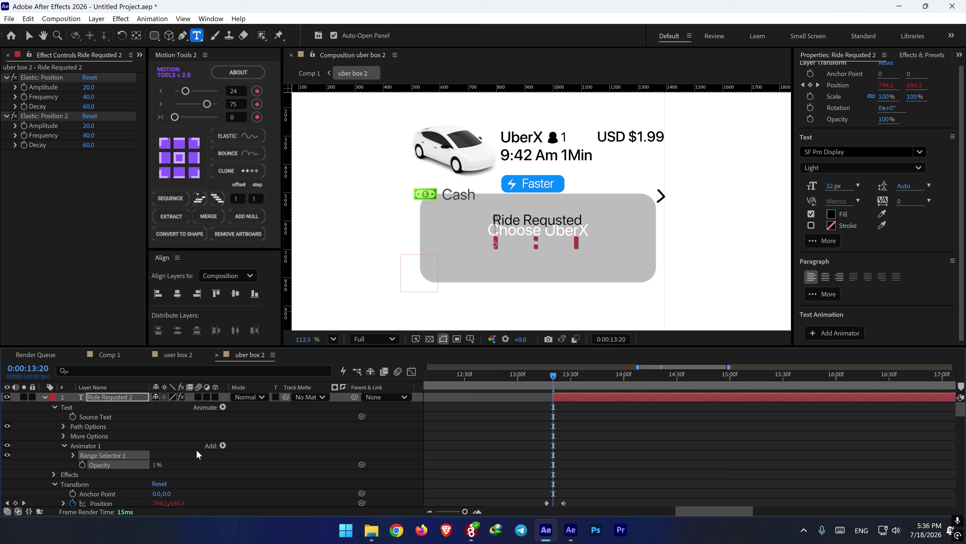
- Set the advanced options of the animator's Range Selector 1 to be based on Words
{"action": "left_click", "coordinate": [73, 455]}
{"action": "scroll", "coordinate": [86, 465], "scroll_direction": "down", "scroll_amount": 1}
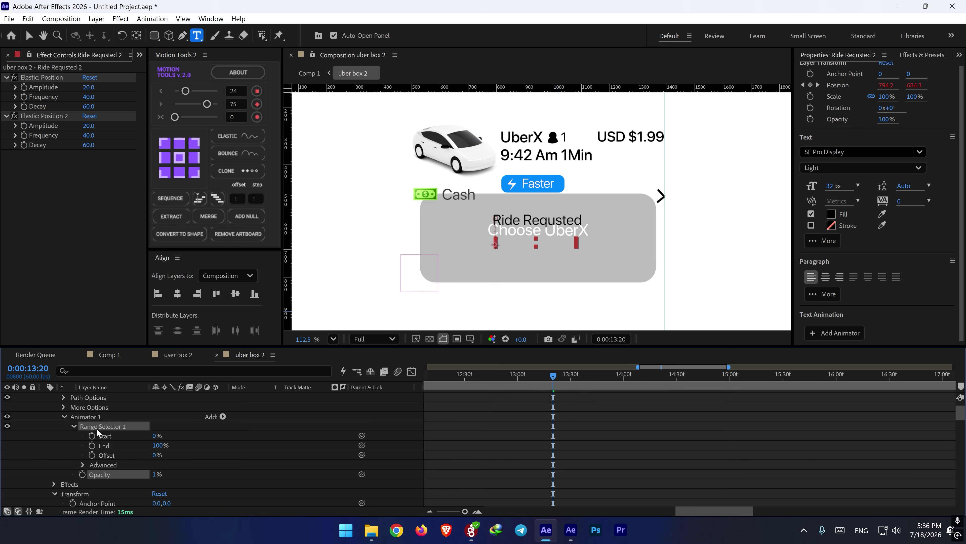
{"action": "left_click", "coordinate": [83, 464]}
{"action": "scroll", "coordinate": [94, 468], "scroll_direction": "down", "scroll_amount": 2}
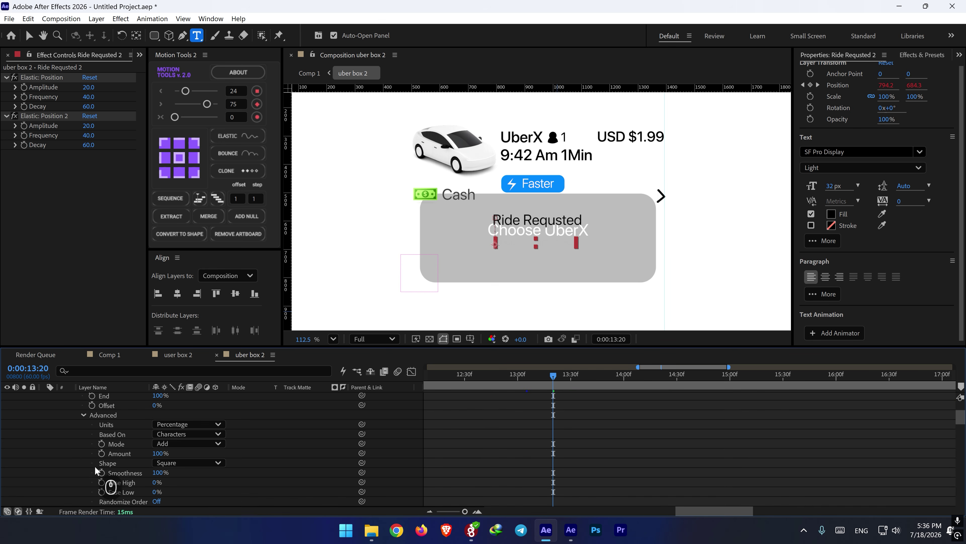
{"action": "left_click", "coordinate": [190, 434]}
{"action": "left_click", "coordinate": [175, 474]}
- Keyframe the range selector's Start from 0% at 0:00:13:20 to 100% at 0:00:13:30 and preview the word reveal
{"action": "scroll", "coordinate": [133, 419], "scroll_direction": "up", "scroll_amount": 1}
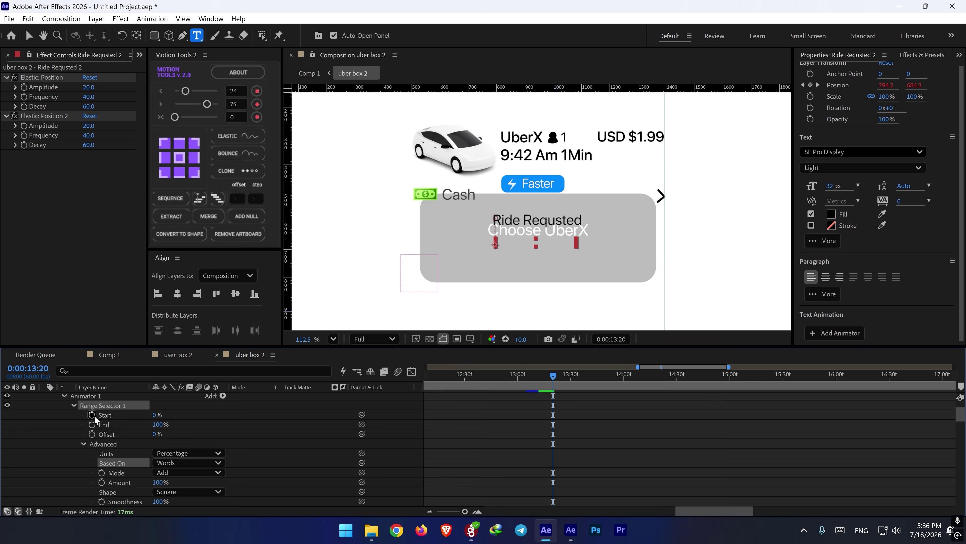
{"action": "left_click_drag", "start_coordinate": [565, 388], "coordinate": [572, 386]}
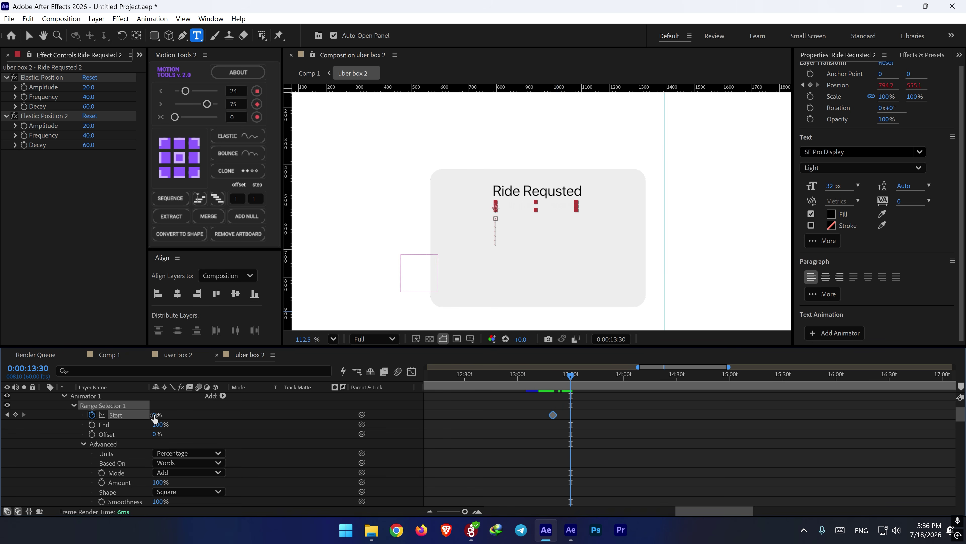
{"action": "left_click_drag", "start_coordinate": [154, 415], "coordinate": [251, 411]}
{"action": "left_click_drag", "start_coordinate": [557, 379], "coordinate": [549, 379]}
{"action": "key", "text": "space"}
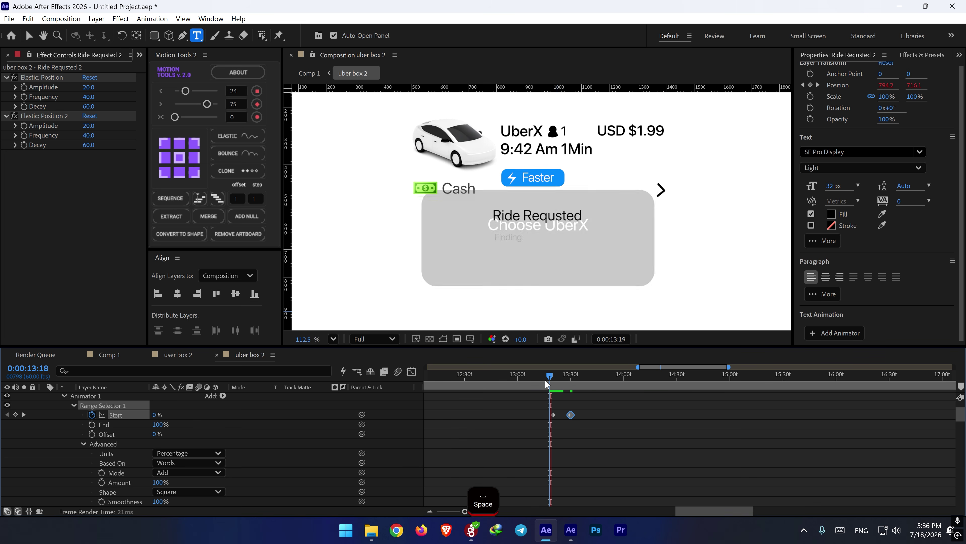
{"action": "key", "text": "space"}
- Slow the word reveal by moving the last Start keyframe later, delay the layer to about 0:00:13:24, and preview it
{"action": "scroll", "coordinate": [568, 411], "scroll_direction": "up", "scroll_amount": 3}
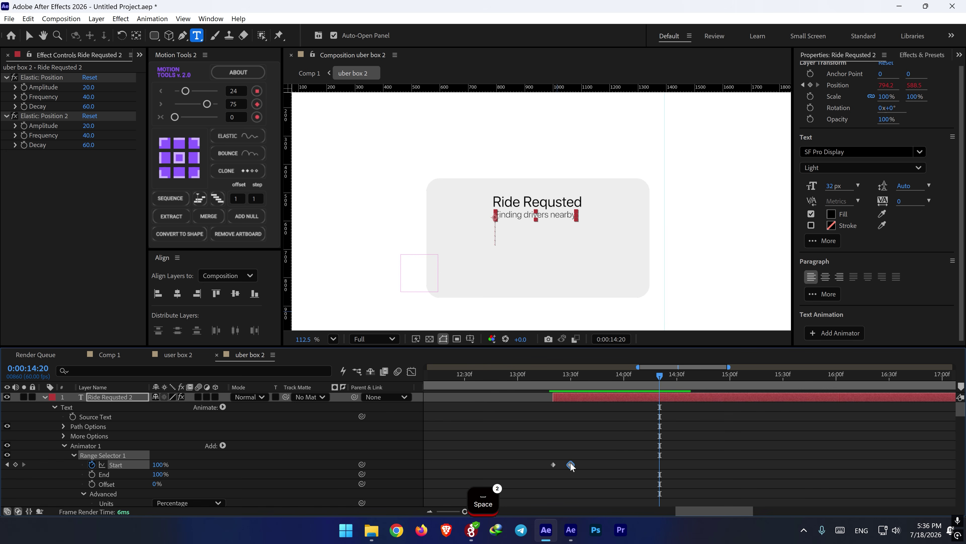
{"action": "left_click_drag", "start_coordinate": [570, 464], "coordinate": [603, 463]}
{"action": "left_click_drag", "start_coordinate": [566, 398], "coordinate": [574, 397]}
{"action": "left_click_drag", "start_coordinate": [568, 377], "coordinate": [550, 376]}
{"action": "key", "text": "space"}
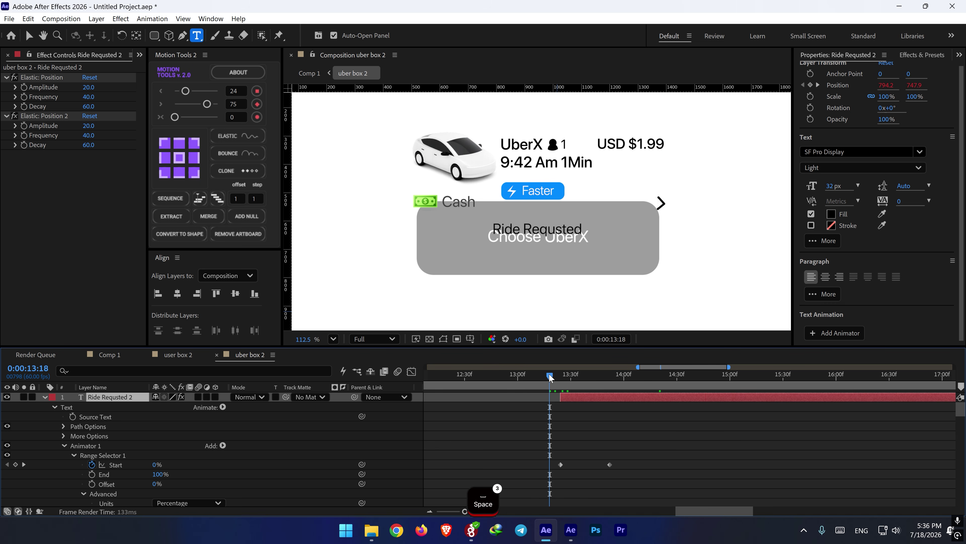
{"action": "key", "text": "space"}
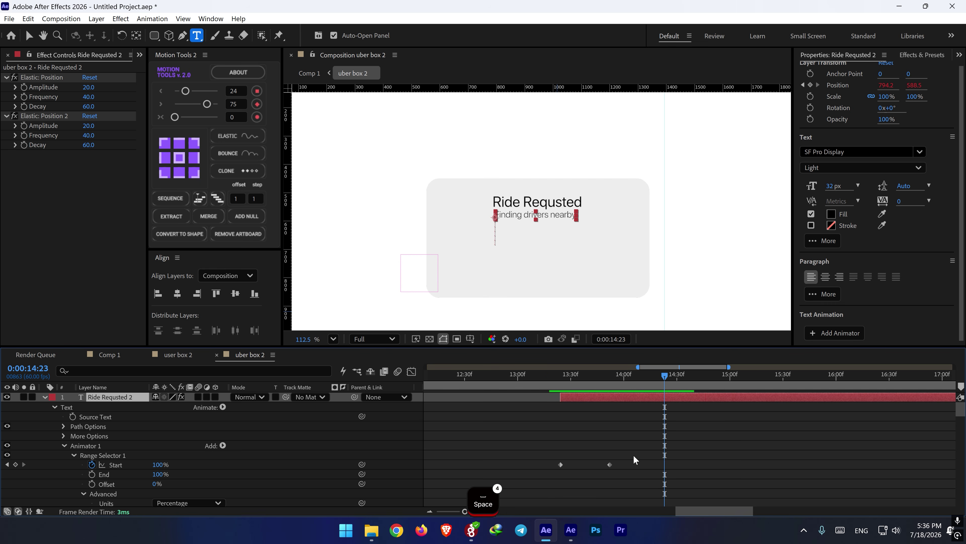
- Move both Start keyframes later so the word reveal runs from about 0:00:13:44 to 0:00:14:12, and preview it
{"action": "left_click_drag", "start_coordinate": [634, 456], "coordinate": [595, 465]}
{"action": "mouse_move", "coordinate": [579, 376]}
{"action": "left_mouse_down"}
{"action": "mouse_move", "coordinate": [569, 376]}
{"action": "mouse_move", "coordinate": [585, 380]}
{"action": "left_mouse_up"}
{"action": "key", "text": "space"}
{"action": "key", "text": "space"}
{"action": "key", "text": "space"}
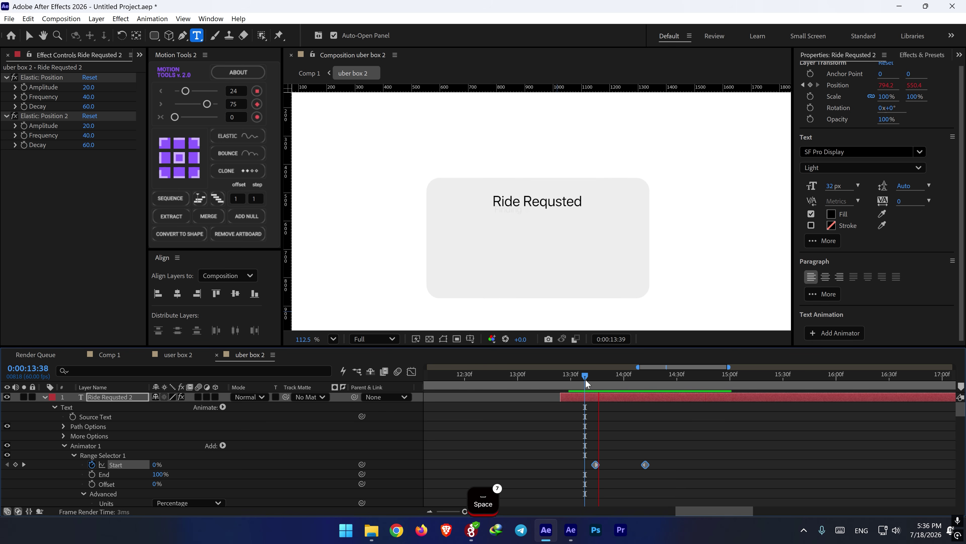
{"action": "key", "text": "space"}
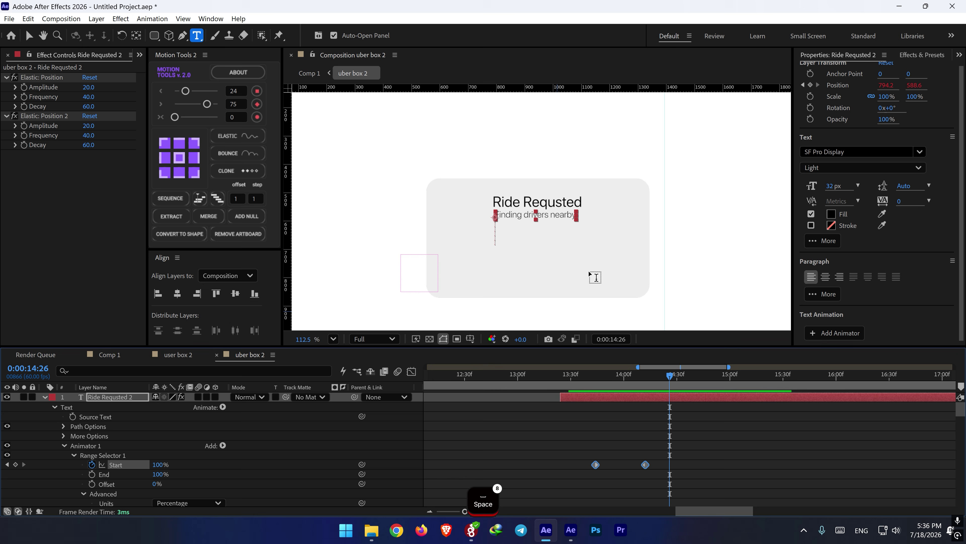
- Draw a straight horizontal line across the lower part of the gray card with the Pen tool
{"action": "left_click", "coordinate": [182, 35]}
{"action": "left_click", "coordinate": [580, 406]}
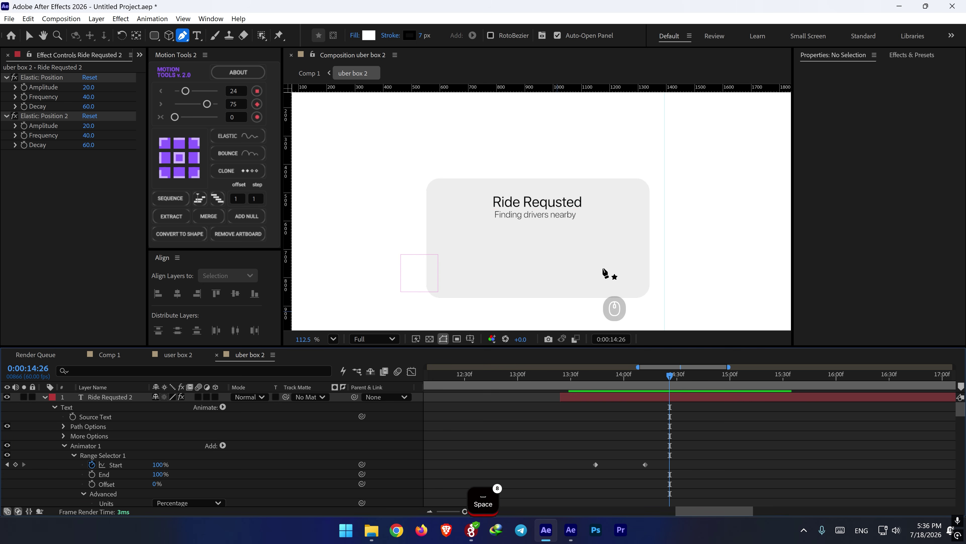
{"action": "left_click", "coordinate": [636, 269]}
{"action": "left_click", "coordinate": [439, 270]}
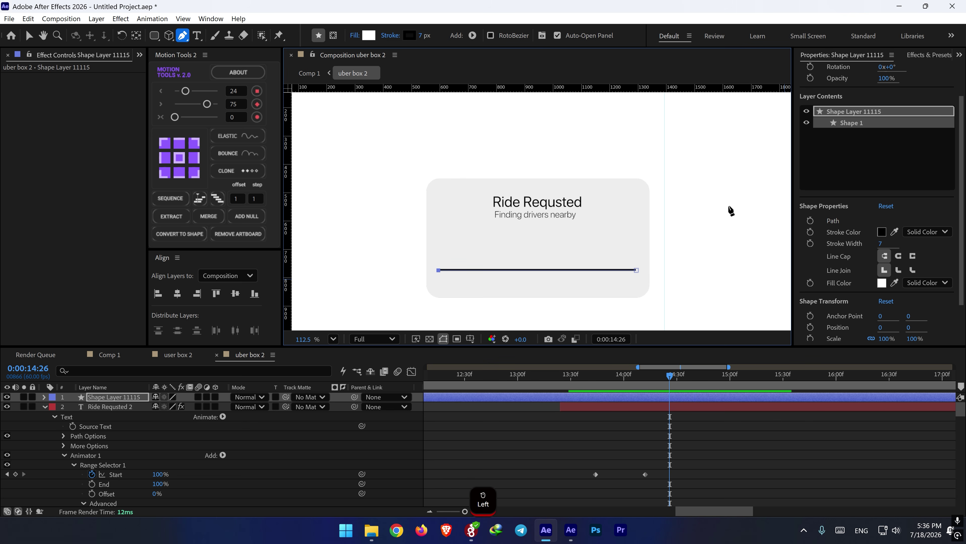
- Style the line with a 17 px gray stroke and round caps
{"action": "left_click", "coordinate": [421, 35]}
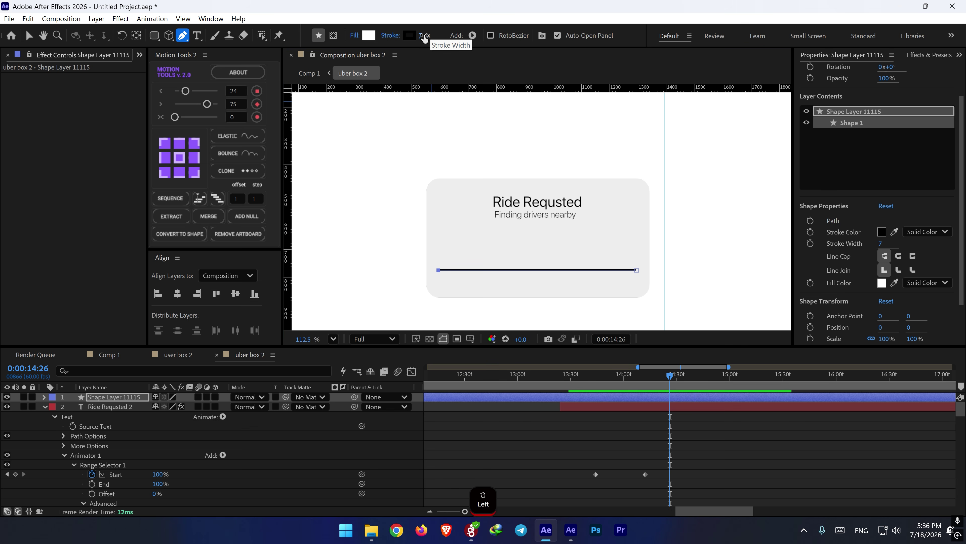
{"action": "left_click_drag", "start_coordinate": [422, 36], "coordinate": [432, 37]}
{"action": "left_click", "coordinate": [904, 255]}
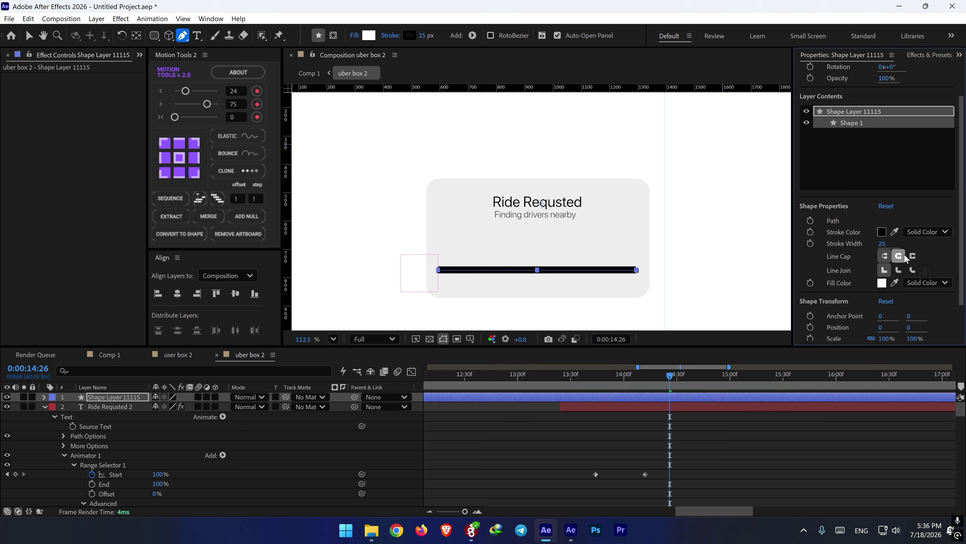
{"action": "left_click", "coordinate": [410, 36]}
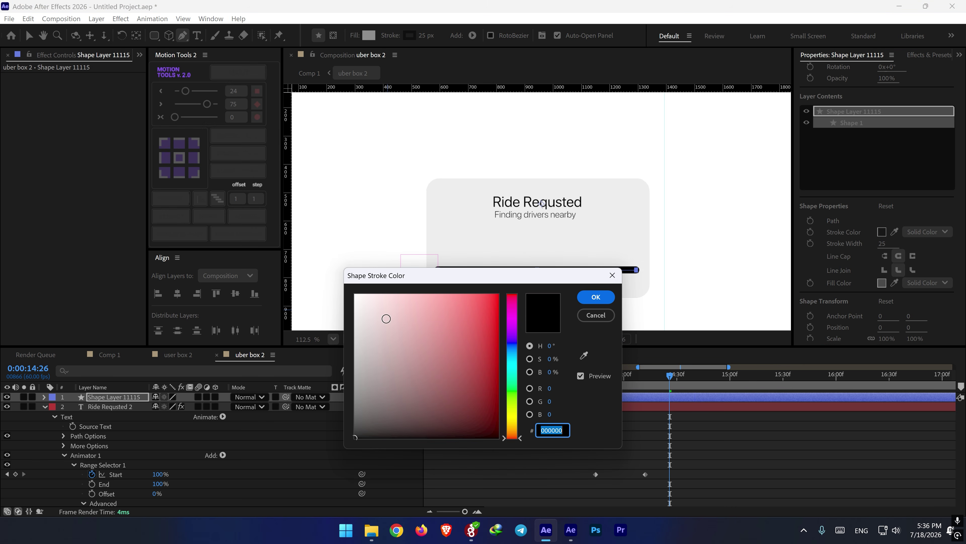
{"action": "mouse_move", "coordinate": [365, 354]}
{"action": "left_mouse_down"}
{"action": "mouse_move", "coordinate": [341, 412]}
{"action": "mouse_move", "coordinate": [339, 396]}
{"action": "left_mouse_up"}
{"action": "left_click", "coordinate": [595, 296]}
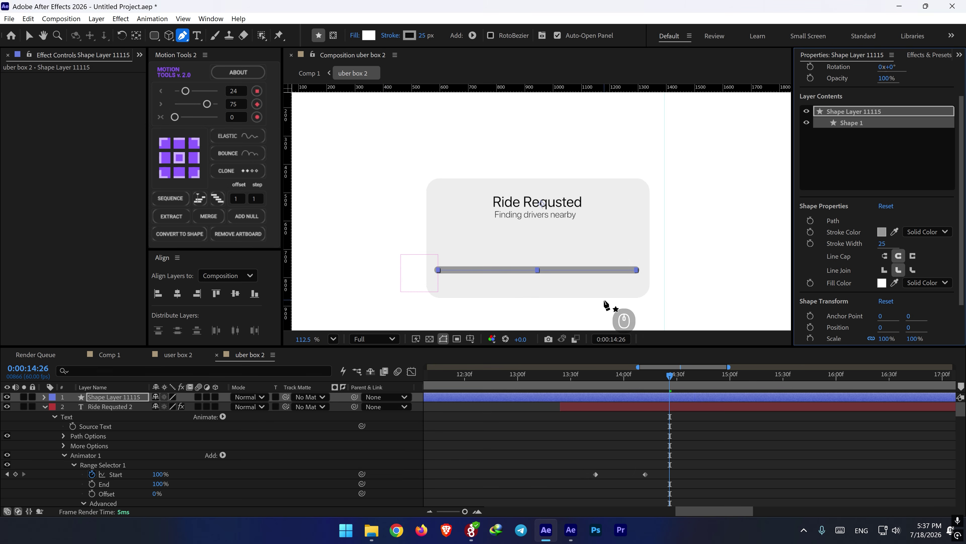
{"action": "left_click_drag", "start_coordinate": [425, 37], "coordinate": [422, 36]}
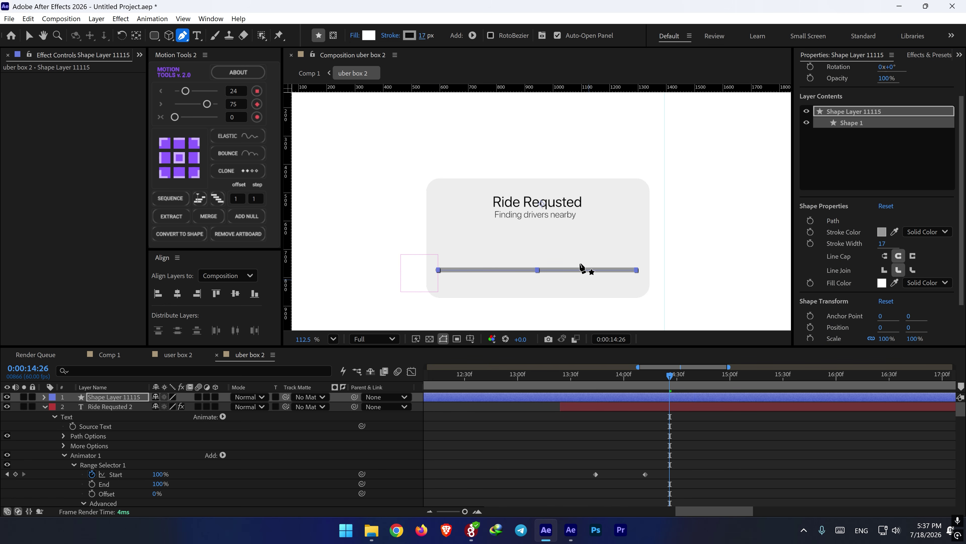
- Reduce the gray card's height to 311 at its last Size keyframe at 0:00:13:24 and scrub through the change
{"action": "key", "text": "v"}
{"action": "left_click", "coordinate": [604, 296]}
{"action": "scroll", "coordinate": [645, 418], "scroll_direction": "down", "scroll_amount": 10}
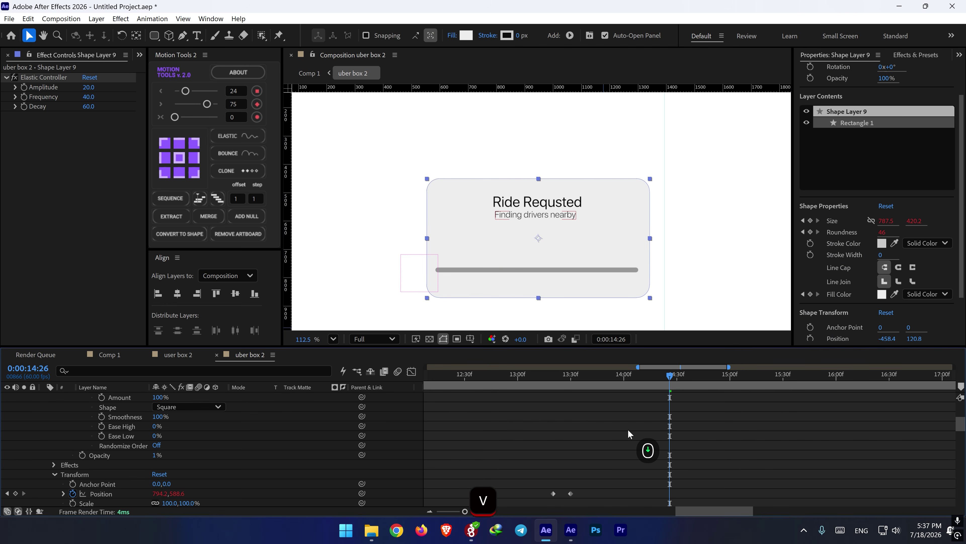
{"action": "scroll", "coordinate": [634, 419], "scroll_direction": "down", "scroll_amount": 15}
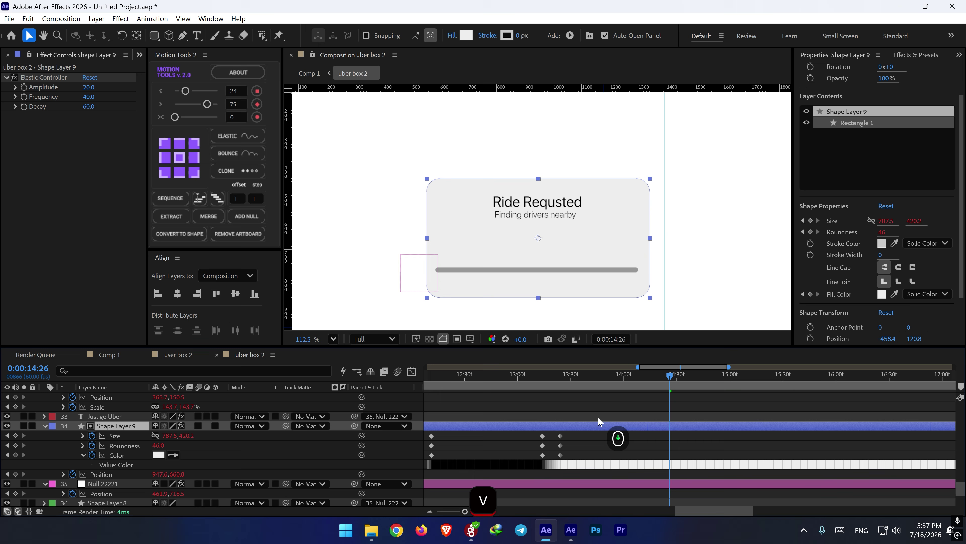
{"action": "left_click", "coordinate": [559, 387], "text": "shift"}
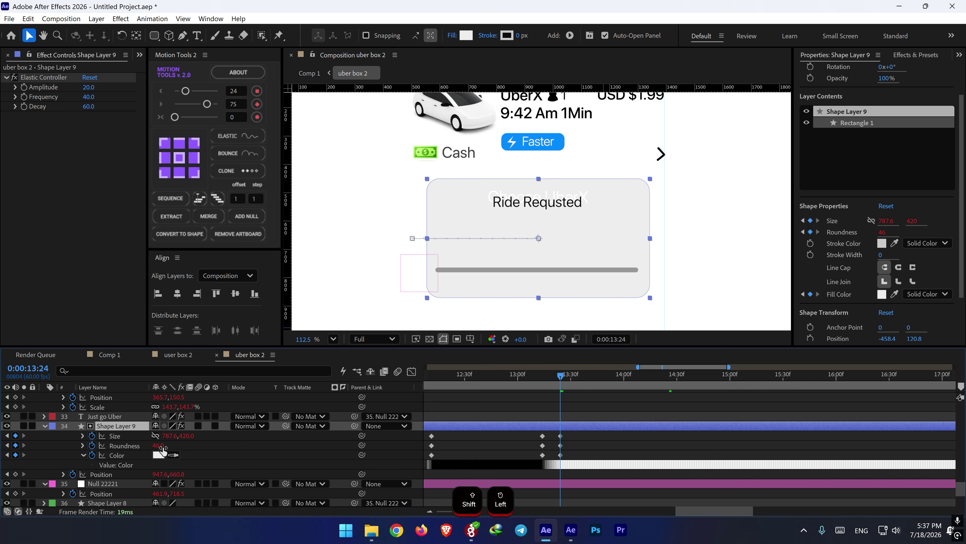
{"action": "left_click_drag", "start_coordinate": [186, 437], "coordinate": [118, 429]}
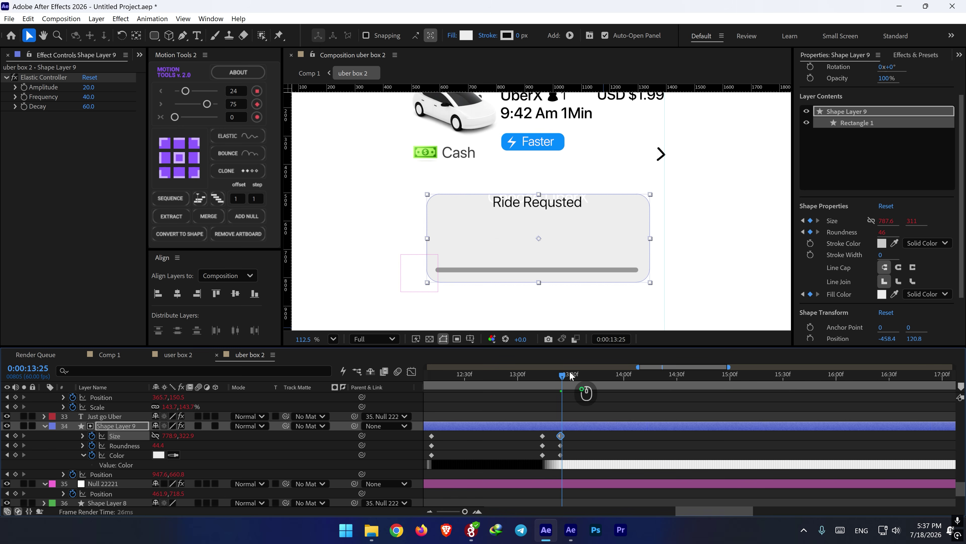
{"action": "left_click_drag", "start_coordinate": [561, 374], "coordinate": [622, 369]}
- Lower the Ride Requsted text by setting its last Position keyframe's Y to 590.9 at 0:00:13:24
{"action": "scroll", "coordinate": [568, 392], "scroll_direction": "up", "scroll_amount": 12}
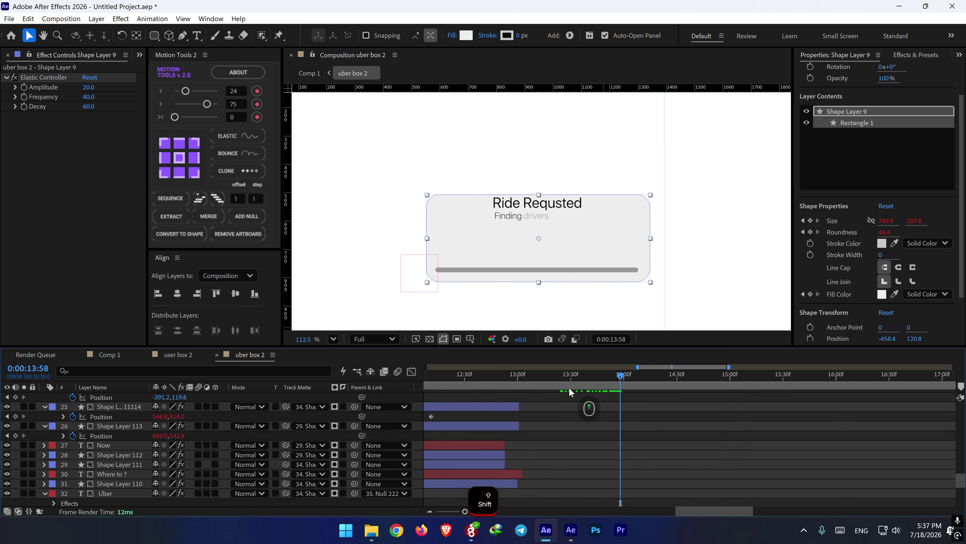
{"action": "scroll", "coordinate": [569, 392], "scroll_direction": "up", "scroll_amount": 6}
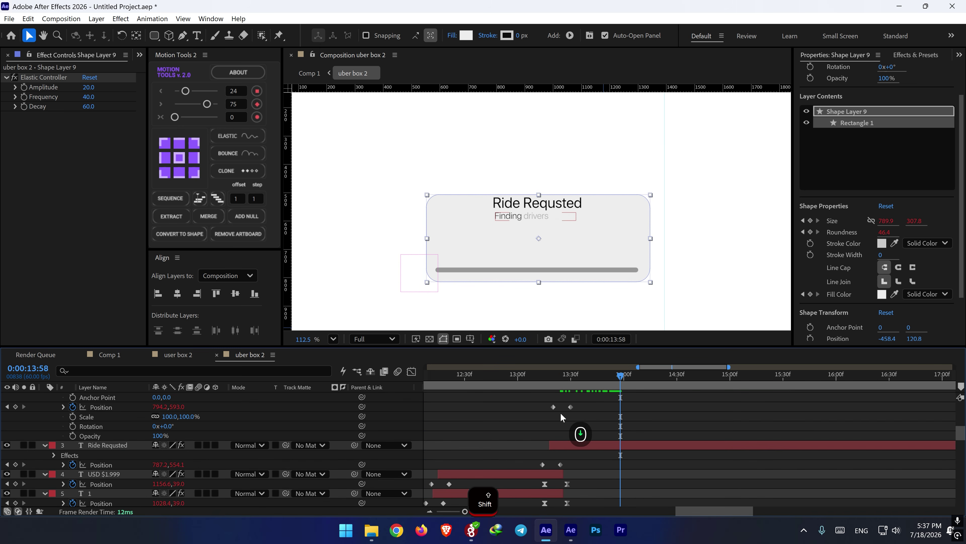
{"action": "left_click", "coordinate": [555, 377], "text": "shift"}
{"action": "left_click", "coordinate": [561, 379], "text": "shift"}
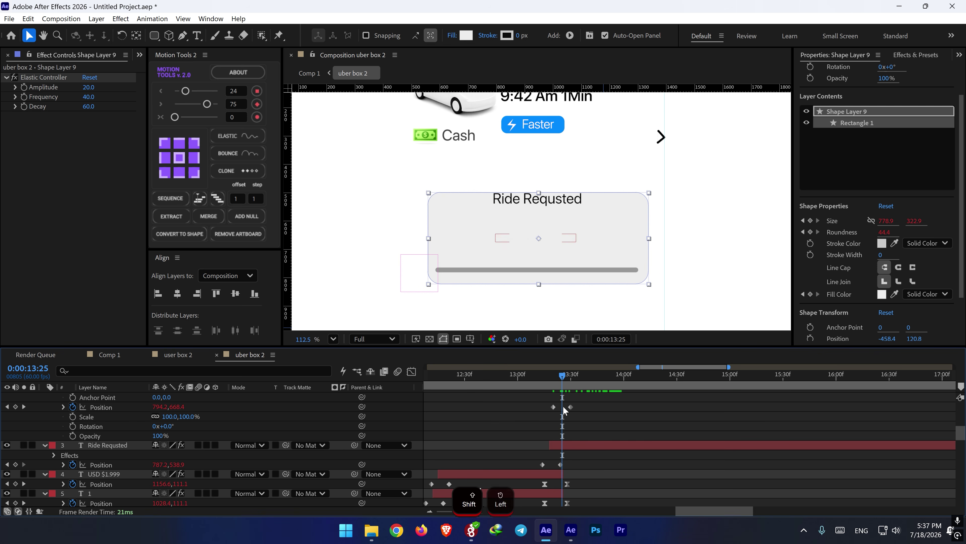
{"action": "left_click_drag", "start_coordinate": [574, 460], "coordinate": [513, 471]}
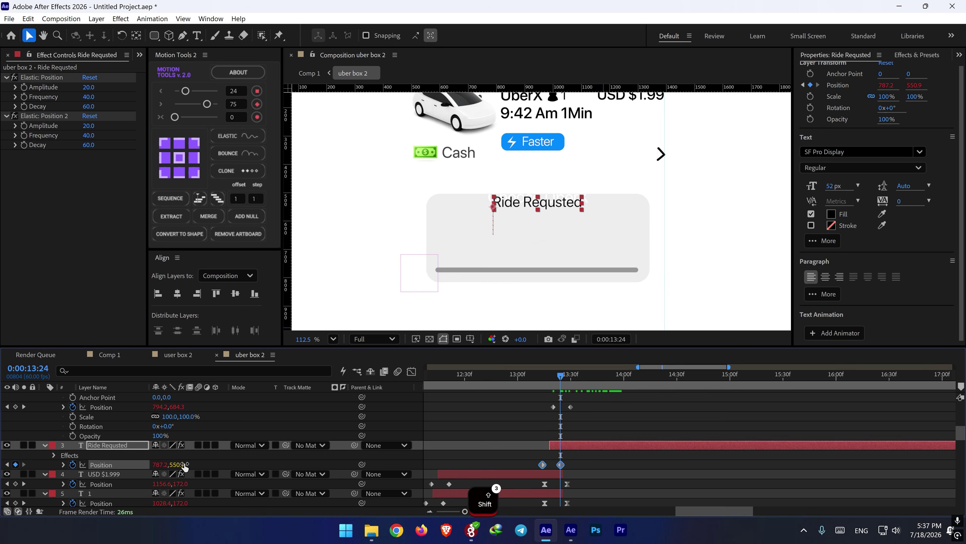
{"action": "left_click_drag", "start_coordinate": [183, 464], "coordinate": [206, 464]}
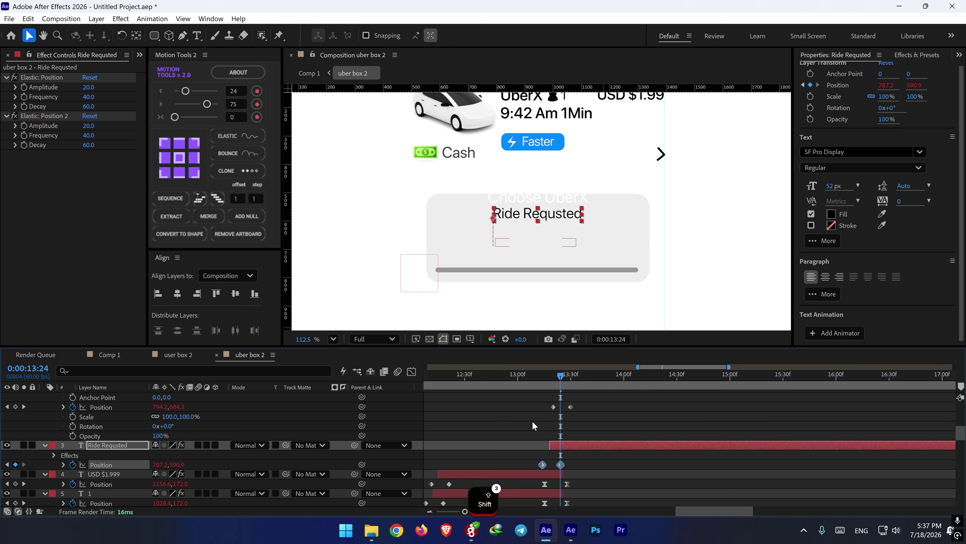
- Lower the Finding drivers nearby text to about Y 628 at its 0:00:13:30 Position keyframe and scrub through the motion
{"action": "left_click", "coordinate": [570, 380], "text": "shift"}
{"action": "left_click_drag", "start_coordinate": [588, 406], "coordinate": [539, 411]}
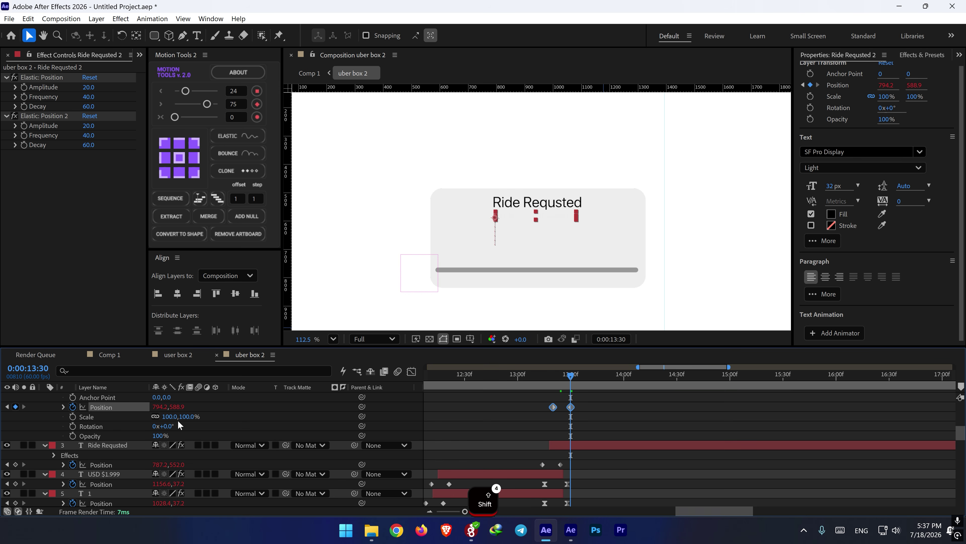
{"action": "left_click_drag", "start_coordinate": [182, 406], "coordinate": [189, 406]}
{"action": "left_click_drag", "start_coordinate": [571, 381], "coordinate": [655, 376]}
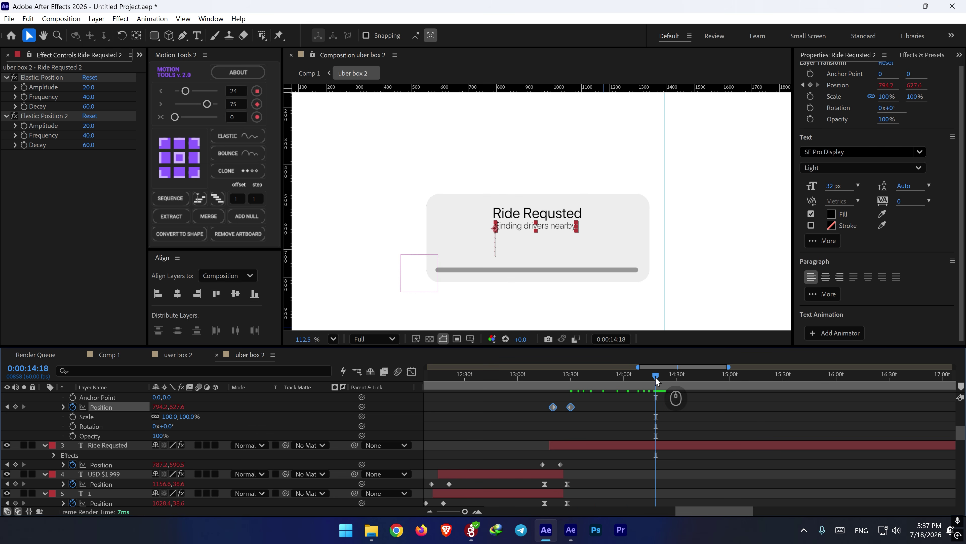
- Center the gray line's anchor point on the line and move the line slightly up inside the card
{"action": "left_click", "coordinate": [566, 271]}
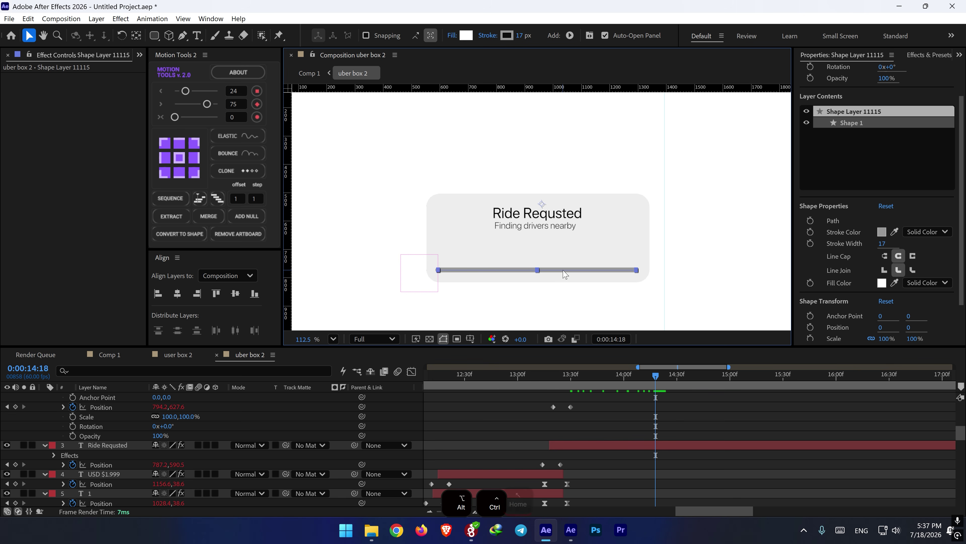
{"action": "key", "text": "ctrl+alt+Home"}
{"action": "left_click_drag", "start_coordinate": [563, 270], "coordinate": [565, 263]}
- Set the gray card's shape layer as the line's track matte and duplicate the line layer
{"action": "scroll", "coordinate": [609, 434], "scroll_direction": "up", "scroll_amount": 8}
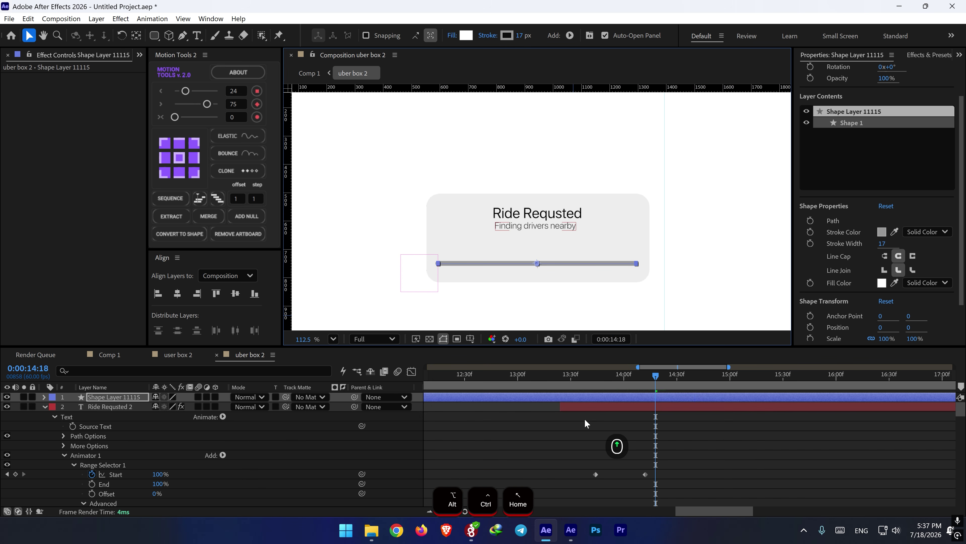
{"action": "left_click", "coordinate": [46, 407]}
{"action": "left_click_drag", "start_coordinate": [285, 396], "coordinate": [107, 419]}
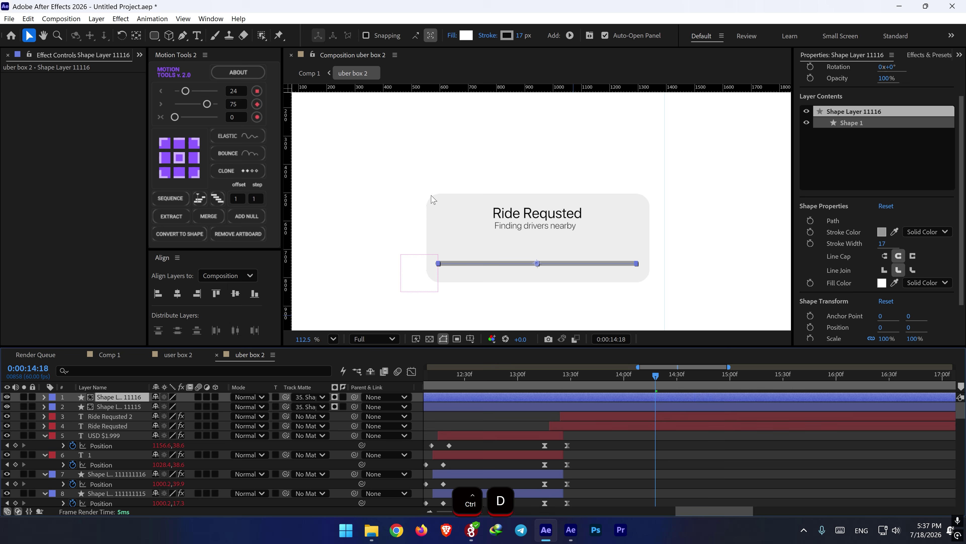
- Change the duplicate line's stroke color to blue 0041FF
{"action": "left_click", "coordinate": [507, 35]}
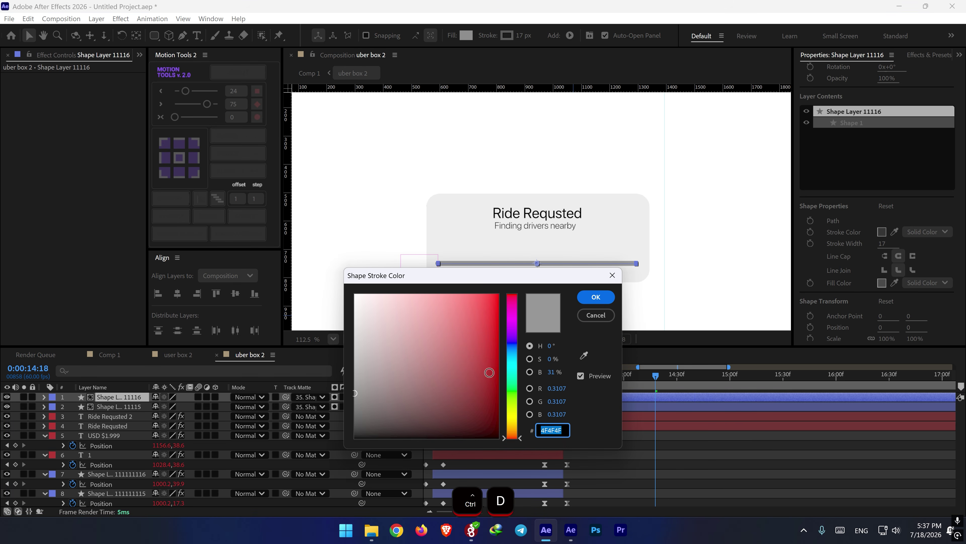
{"action": "left_click_drag", "start_coordinate": [513, 360], "coordinate": [512, 347]}
{"action": "left_click_drag", "start_coordinate": [491, 303], "coordinate": [529, 291]}
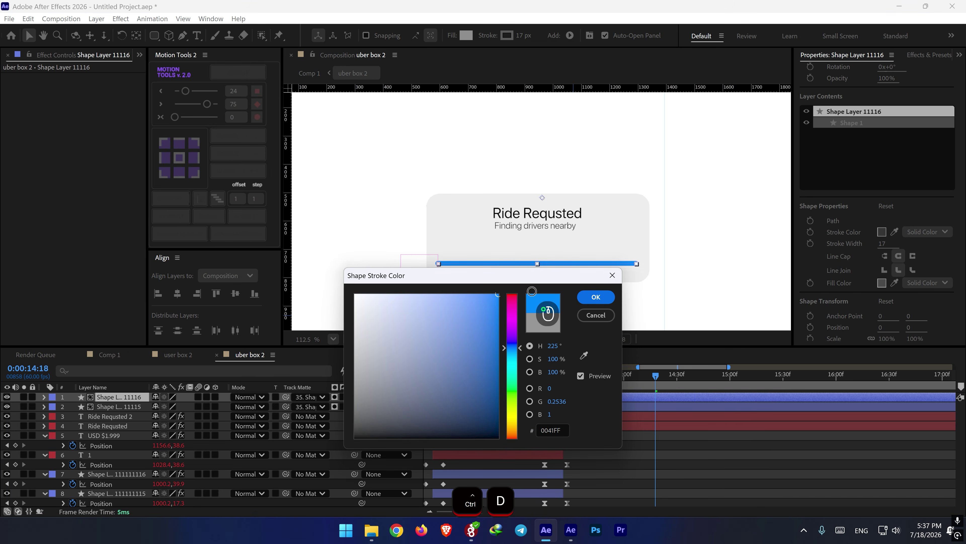
{"action": "left_click", "coordinate": [594, 296]}
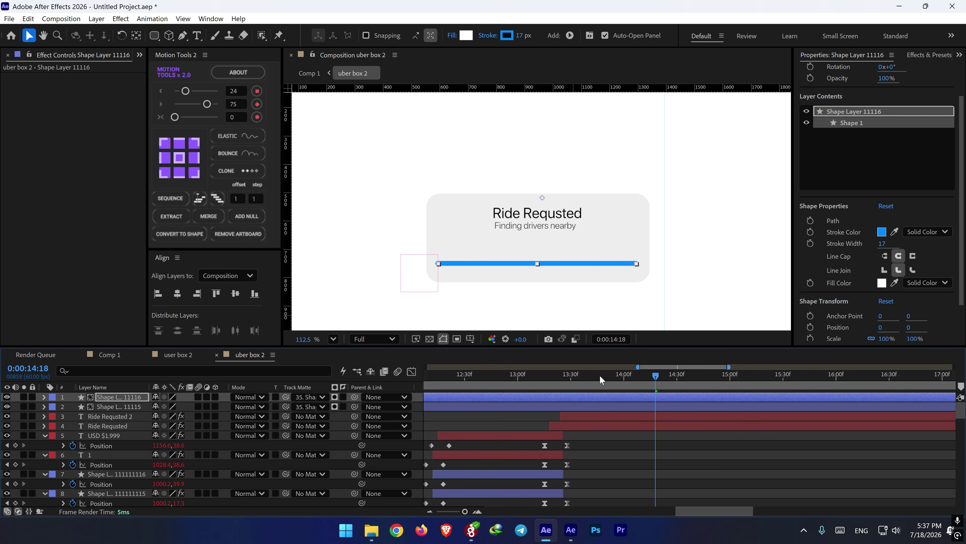
{"action": "left_click", "coordinate": [590, 397]}
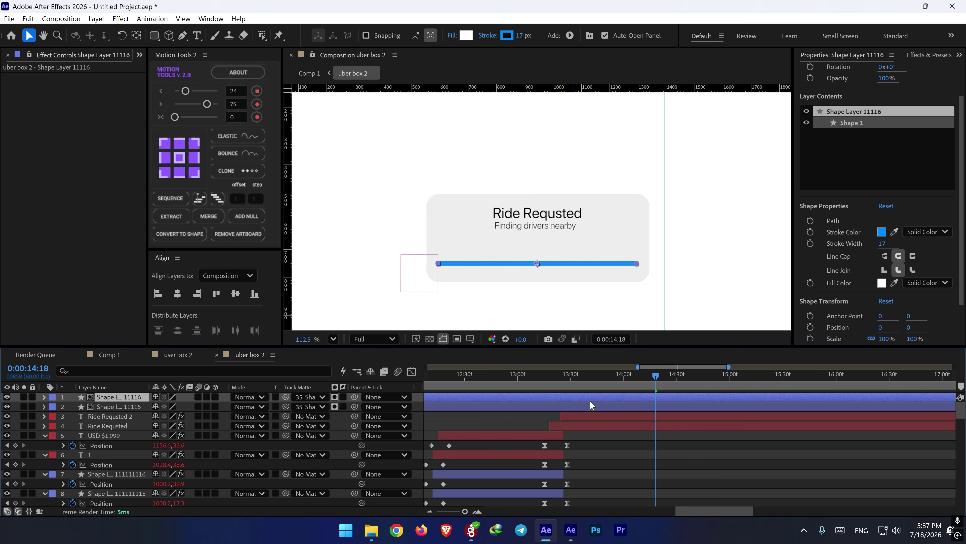
- Add Trim Paths to the blue line and keyframe its Start at 100% at 0:00:14:18
{"action": "left_click", "coordinate": [44, 397]}
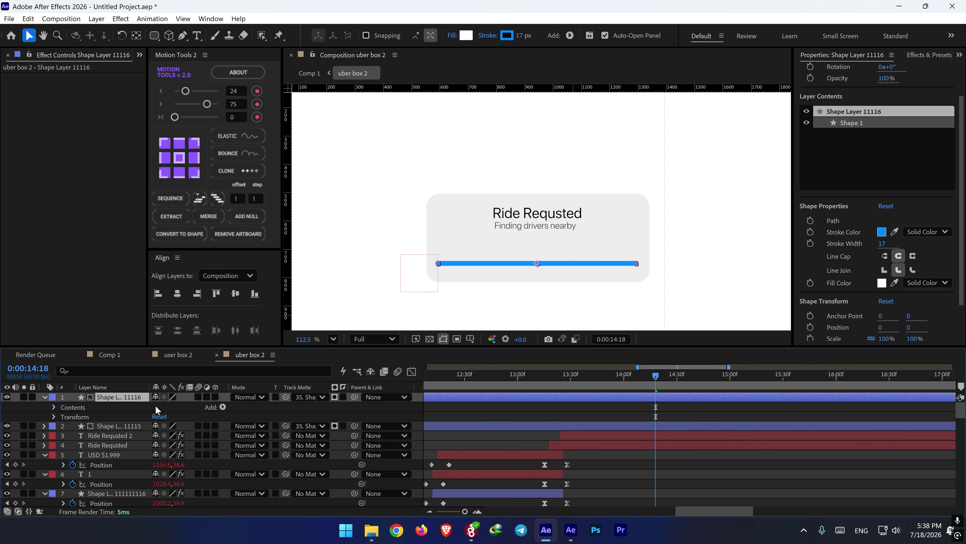
{"action": "left_click", "coordinate": [223, 406]}
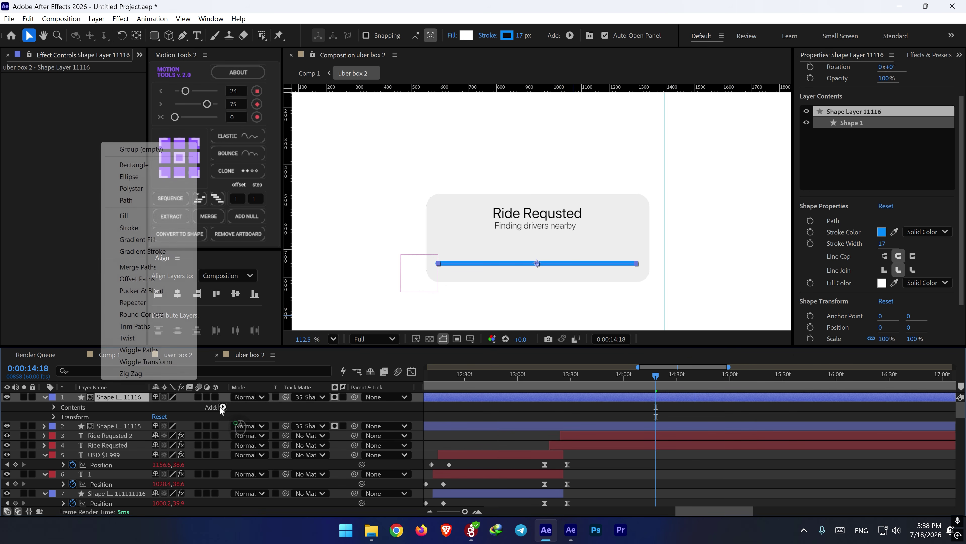
{"action": "left_click", "coordinate": [132, 326]}
{"action": "left_click", "coordinate": [64, 426]}
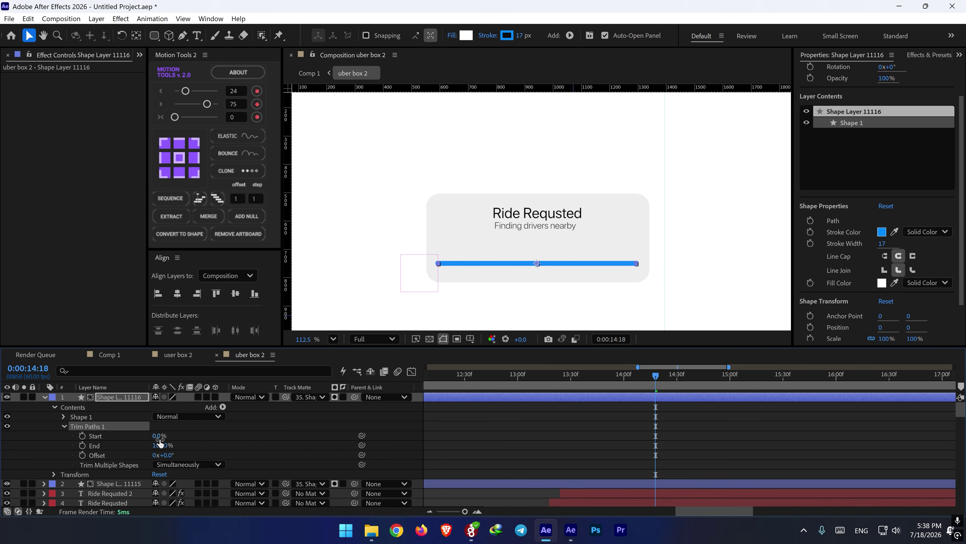
{"action": "left_click", "coordinate": [179, 446]}
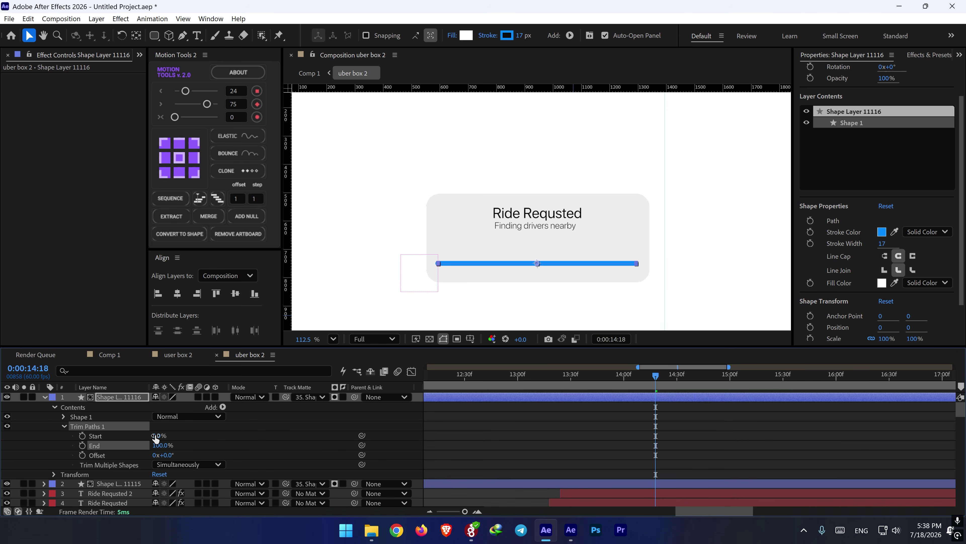
{"action": "left_click_drag", "start_coordinate": [156, 438], "coordinate": [193, 441]}
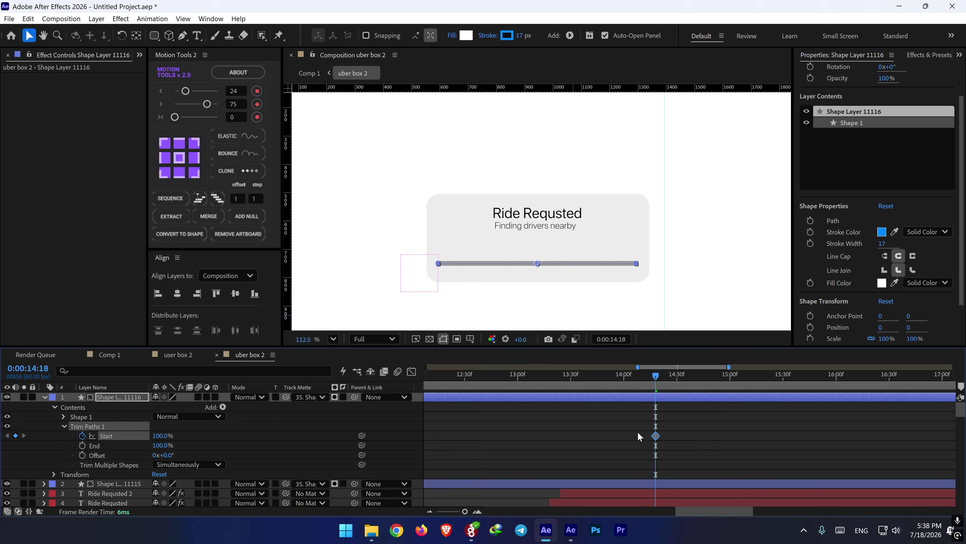
- Move the trim Start keyframe to about 0:00:13:28 and add a 0% Start keyframe at 0:00:13:48
{"action": "left_click_drag", "start_coordinate": [616, 385], "coordinate": [588, 435]}
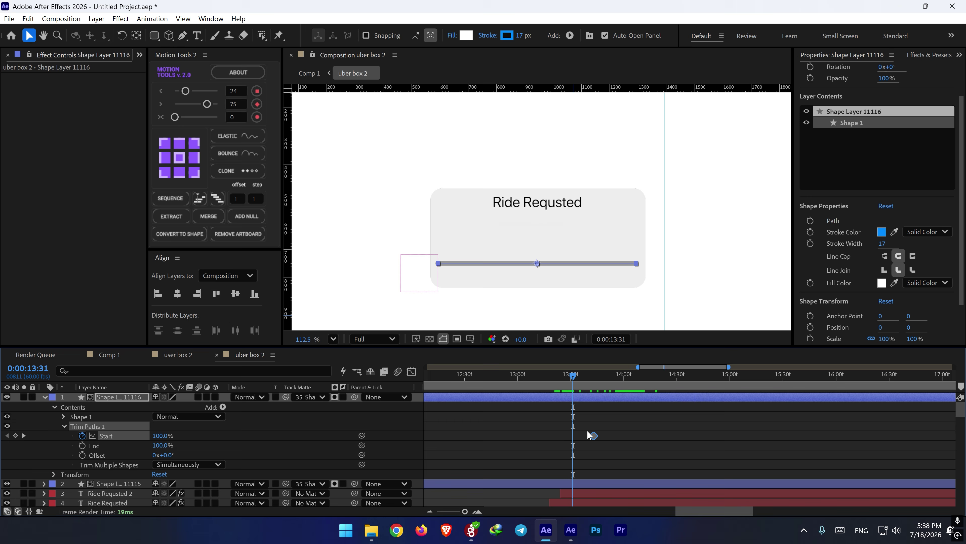
{"action": "left_click_drag", "start_coordinate": [573, 378], "coordinate": [604, 382]}
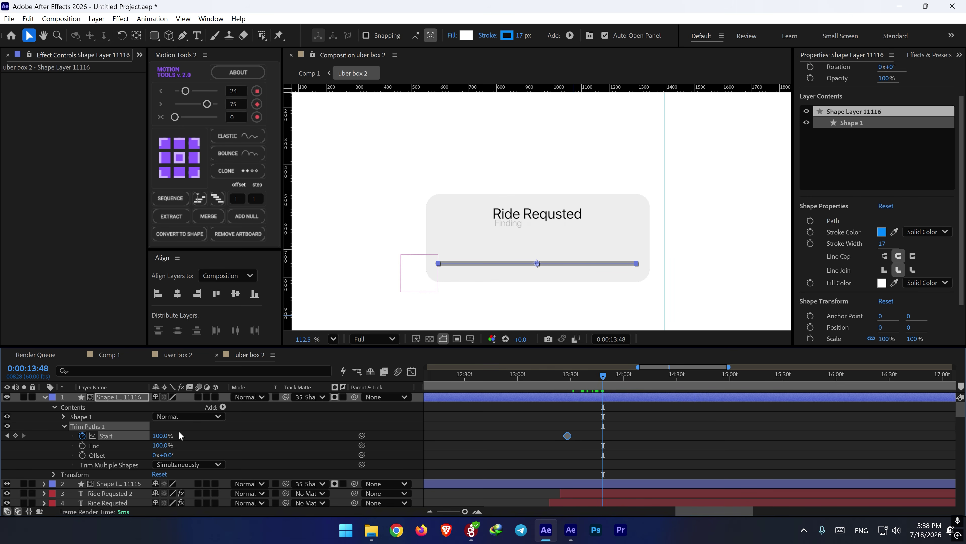
{"action": "left_click_drag", "start_coordinate": [141, 437], "coordinate": [118, 460]}
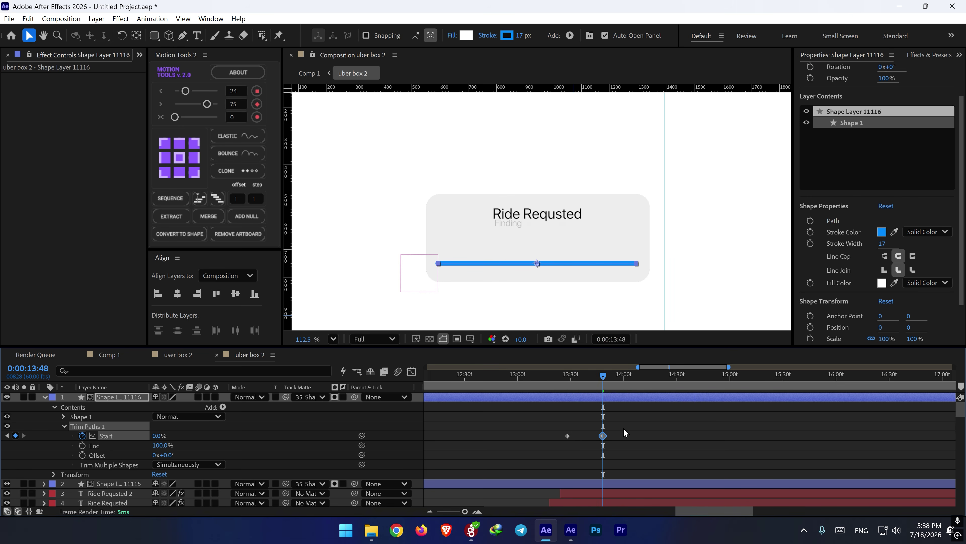
- Move the 0% Start keyframe to about 0:00:14:03 and preview the blue line's animation from about 0:00:13:28
{"action": "left_click_drag", "start_coordinate": [603, 436], "coordinate": [547, 450]}
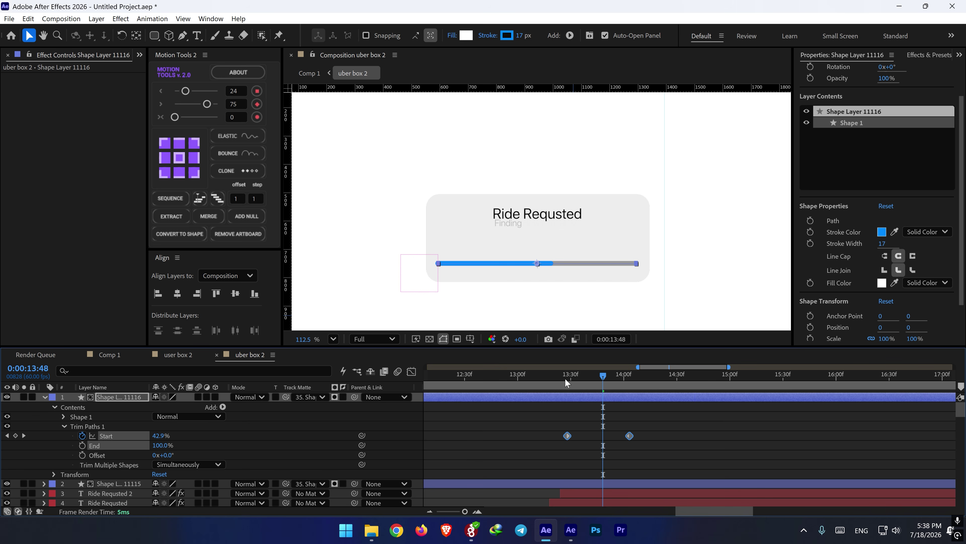
{"action": "left_click", "coordinate": [565, 376]}
{"action": "key", "text": "space"}
{"action": "mouse_move", "coordinate": [565, 376]}
{"action": "left_mouse_down"}
{"action": "mouse_move", "coordinate": [555, 376]}
{"action": "mouse_move", "coordinate": [567, 376]}
{"action": "left_mouse_up"}
{"action": "key", "text": "space"}
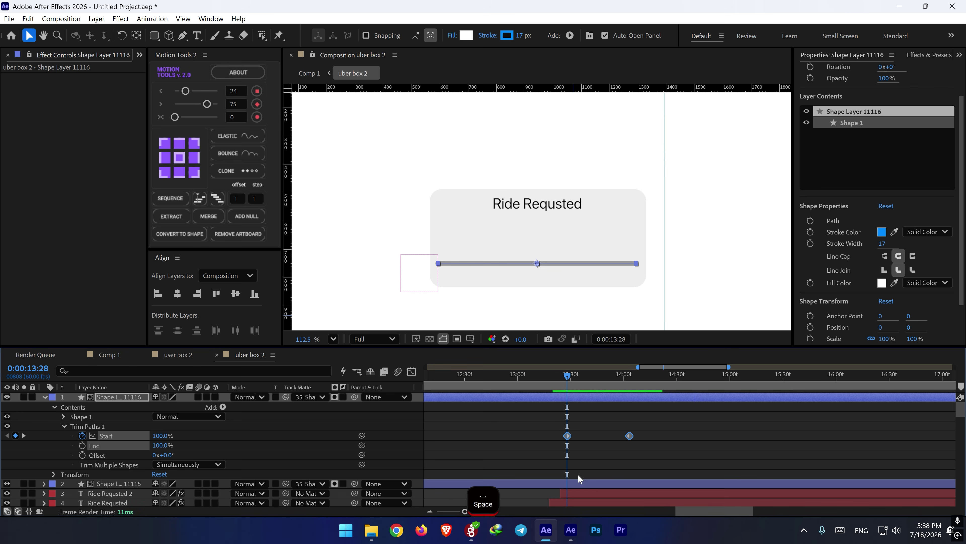
- Select the gray and blue line layers together and add Position keyframes to both at 0:00:13:28
{"action": "left_click", "coordinate": [576, 484], "text": "ctrl"}
{"action": "key", "text": "p"}
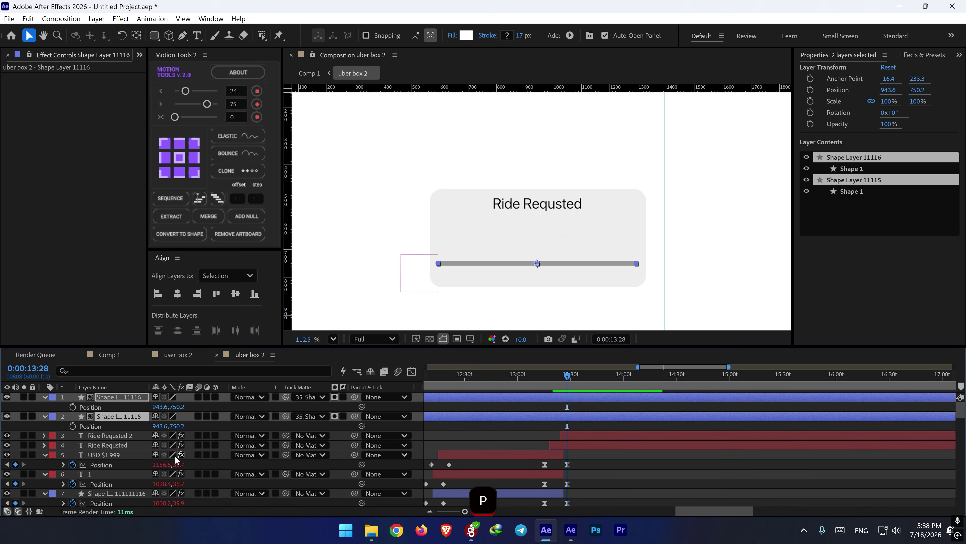
{"action": "left_click", "coordinate": [72, 407]}
- Keyframe both lines' Position at 943.6, 899.2 at 0:00:13:14 and move their ending Position keyframes to about 0:00:13:26
{"action": "scroll", "coordinate": [563, 428], "scroll_direction": "down", "scroll_amount": 15}
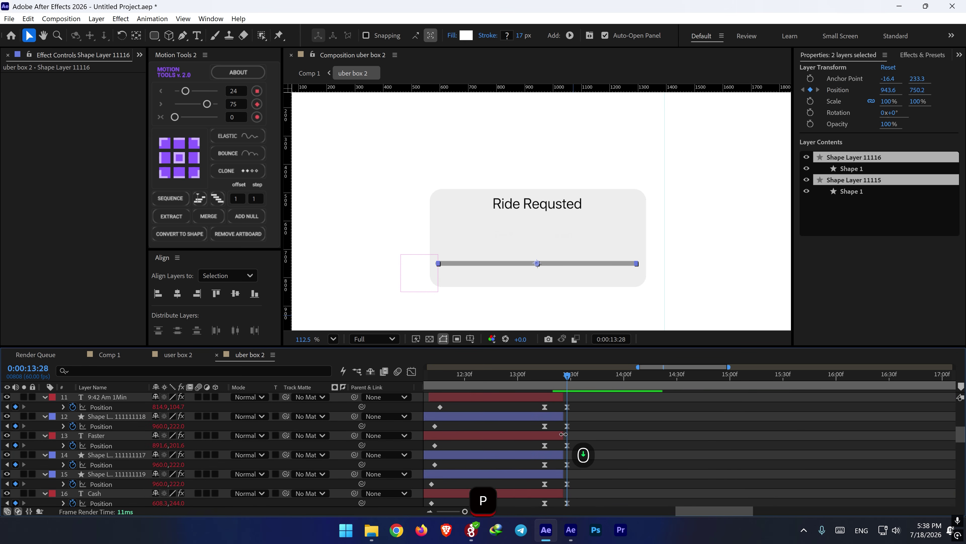
{"action": "left_click_drag", "start_coordinate": [566, 379], "coordinate": [542, 385]}
{"action": "scroll", "coordinate": [560, 427], "scroll_direction": "up", "scroll_amount": 10}
{"action": "scroll", "coordinate": [560, 428], "scroll_direction": "up", "scroll_amount": 10}
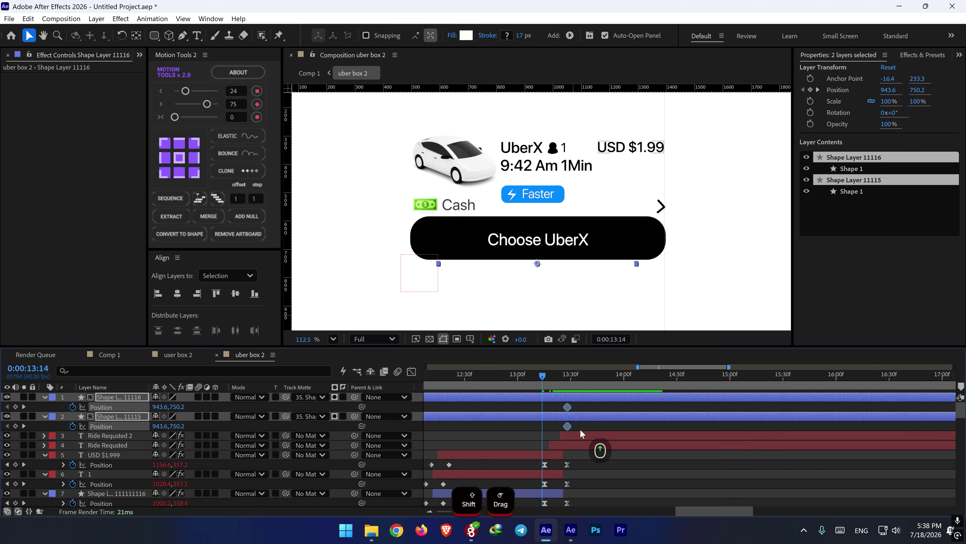
{"action": "left_click", "coordinate": [16, 407]}
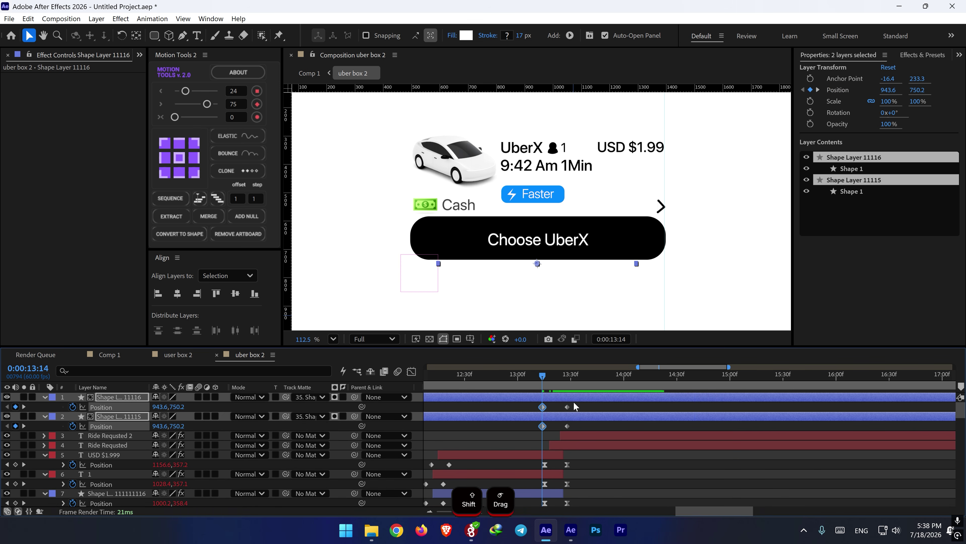
{"action": "left_click_drag", "start_coordinate": [575, 403], "coordinate": [563, 426]}
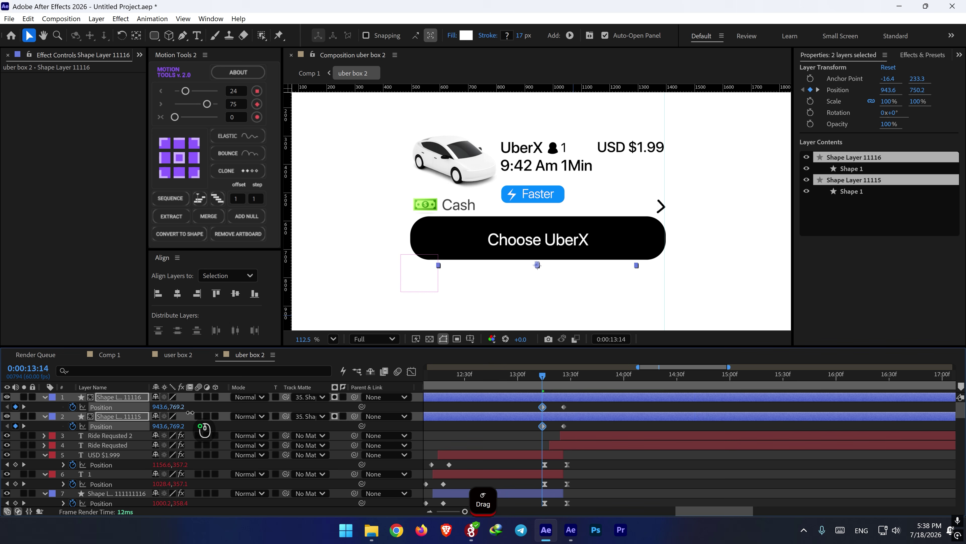
{"action": "left_click_drag", "start_coordinate": [190, 412], "coordinate": [261, 426]}
- Apply Motion Tools' Elastic to both lines' Position keyframes and preview the entrance from 0:00:13:12
{"action": "left_click_drag", "start_coordinate": [573, 403], "coordinate": [521, 430]}
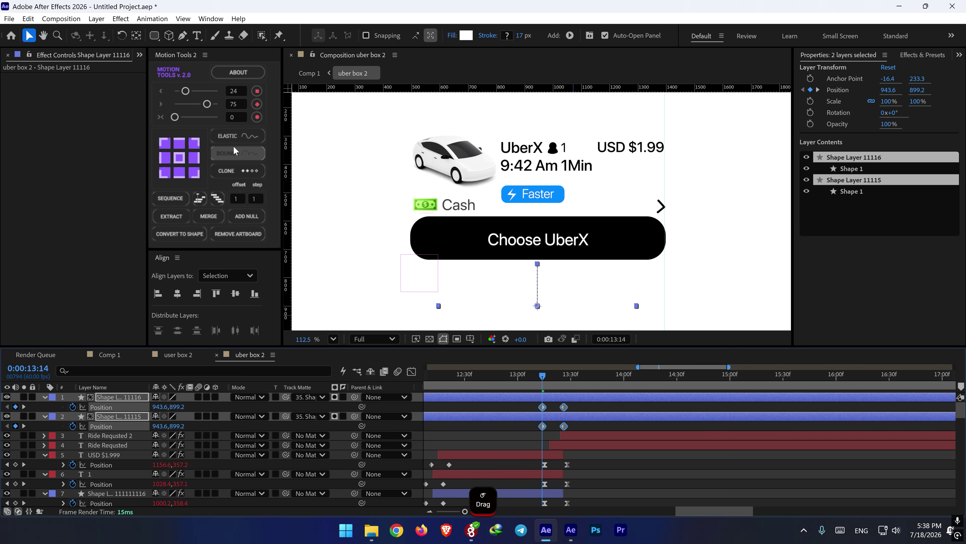
{"action": "left_click", "coordinate": [238, 137]}
{"action": "left_click", "coordinate": [539, 377]}
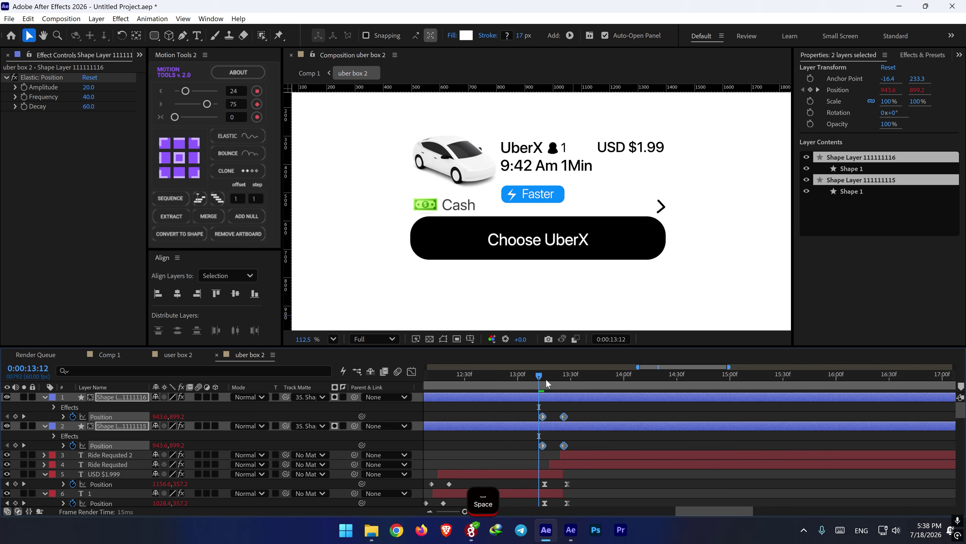
{"action": "key", "text": "space"}
{"action": "key", "text": "space"}
{"action": "left_click", "coordinate": [614, 415]}
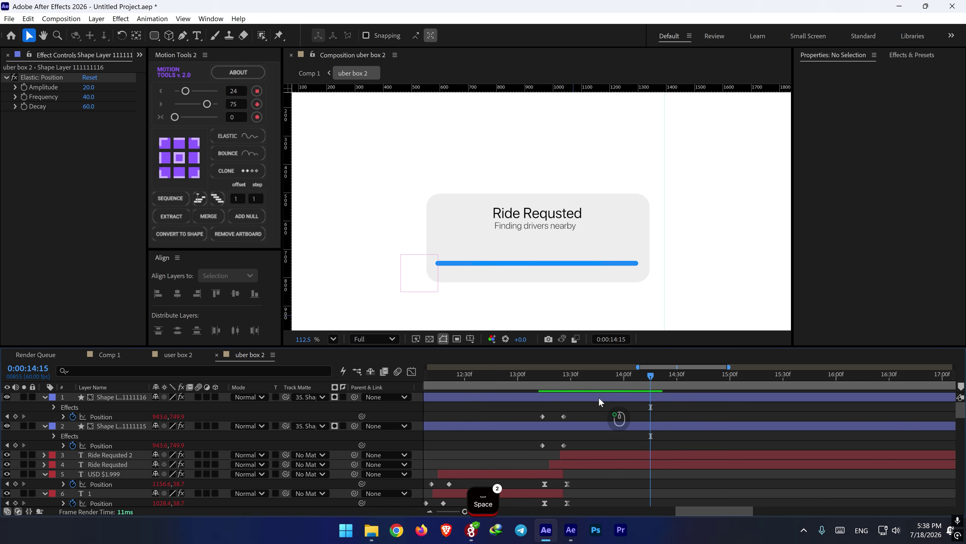
- Move the blue line's 0% trim Start keyframe to about 0:00:14:57 and preview the slower loading
{"action": "left_click", "coordinate": [599, 397]}
{"action": "key", "text": "u"}
{"action": "left_click", "coordinate": [652, 406]}
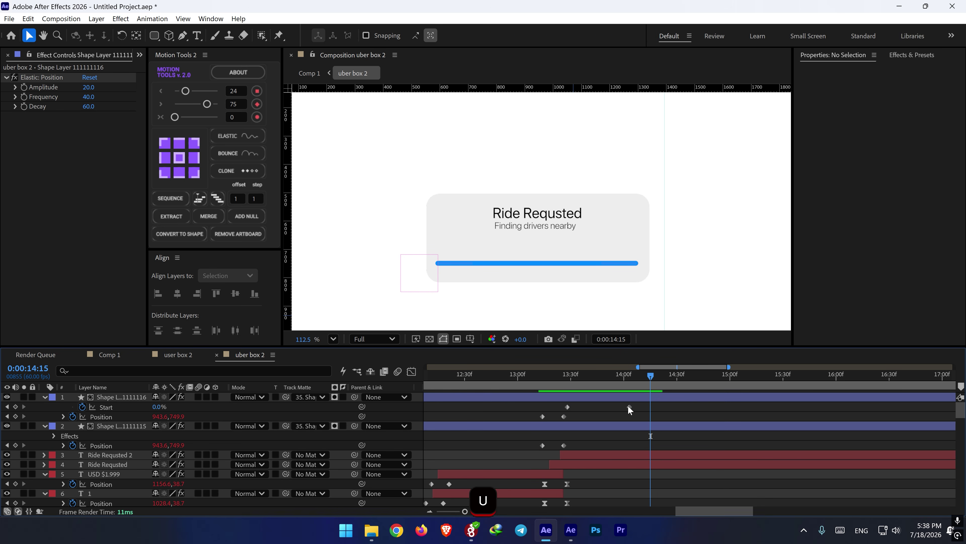
{"action": "left_click_drag", "start_coordinate": [630, 407], "coordinate": [709, 407]}
{"action": "scroll", "coordinate": [628, 411], "scroll_direction": "down", "scroll_amount": 1}
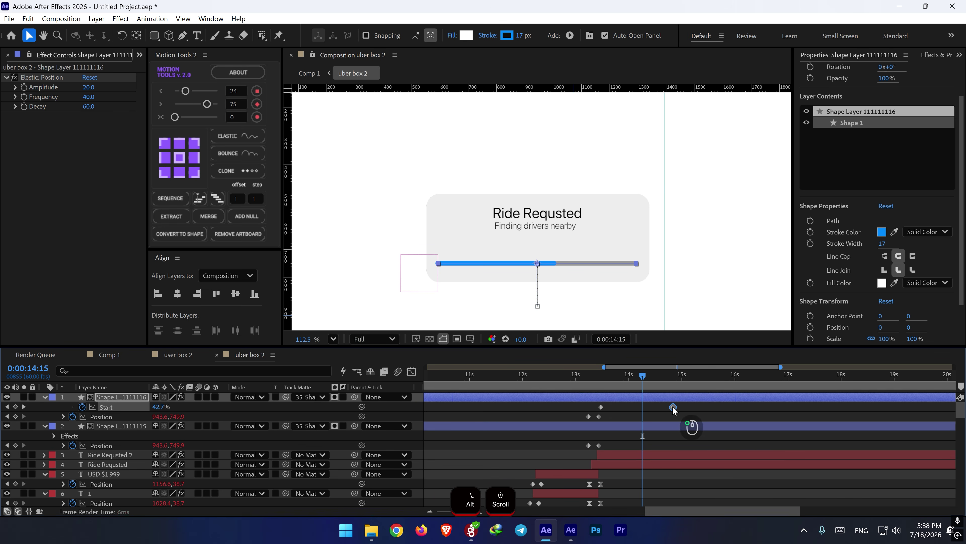
{"action": "left_click_drag", "start_coordinate": [567, 376], "coordinate": [553, 378]}
{"action": "key", "text": "space"}
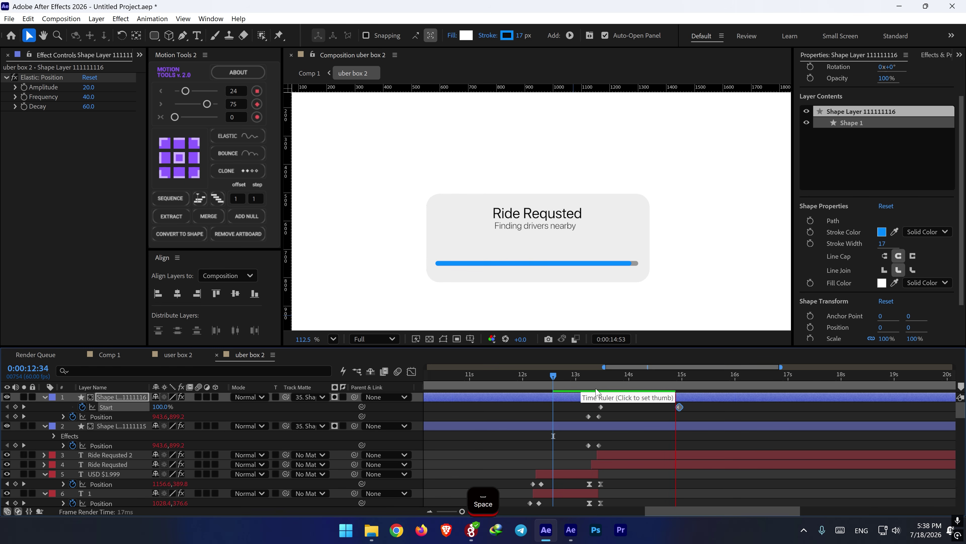
{"action": "key", "text": "space"}
{"action": "left_click_drag", "start_coordinate": [641, 380], "coordinate": [590, 380]}
{"action": "key", "text": "space"}
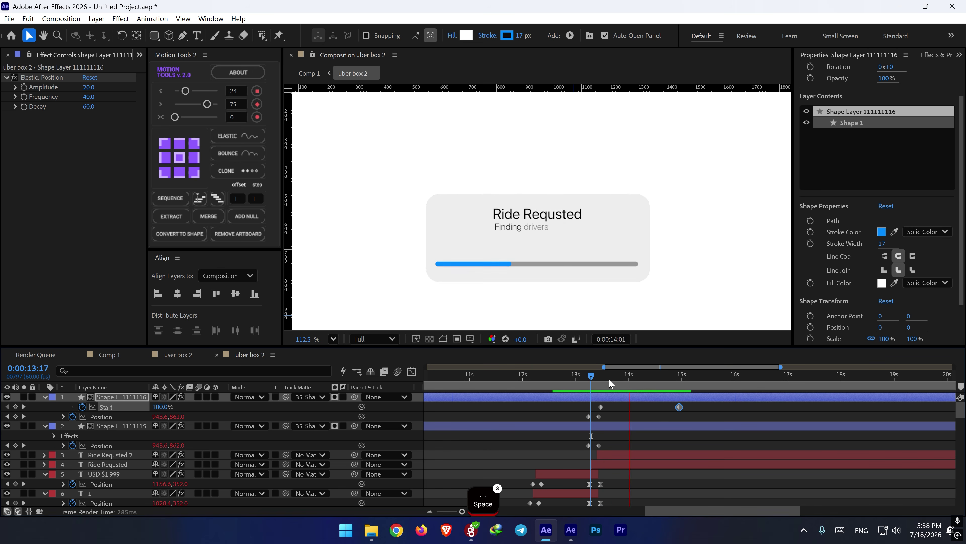
- Keyframe the blue line's stroke color at 0:00:14:51, change it to green 06821E at 0:00:15:07, and preview the transition
{"action": "left_click", "coordinate": [673, 383]}
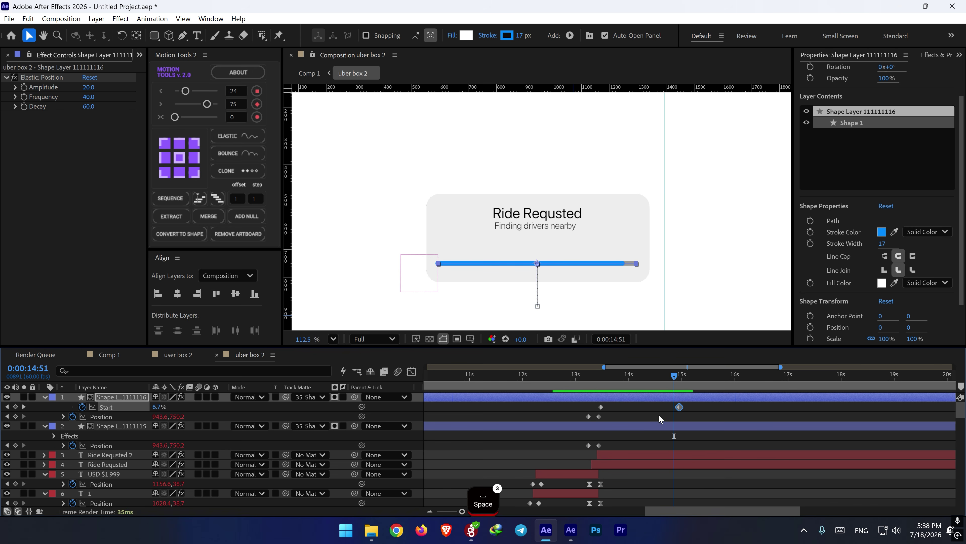
{"action": "left_click", "coordinate": [810, 232]}
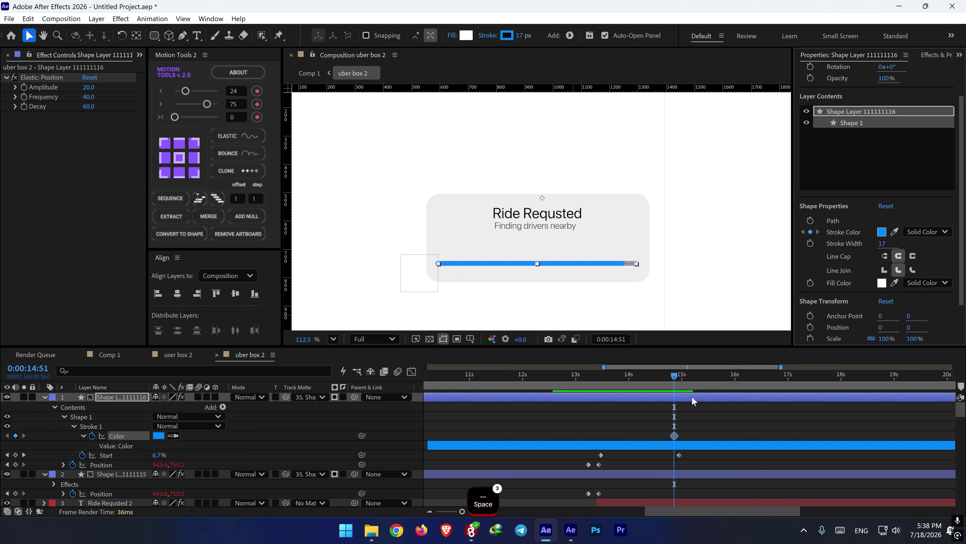
{"action": "left_click_drag", "start_coordinate": [684, 382], "coordinate": [689, 383]}
{"action": "left_click", "coordinate": [882, 232]}
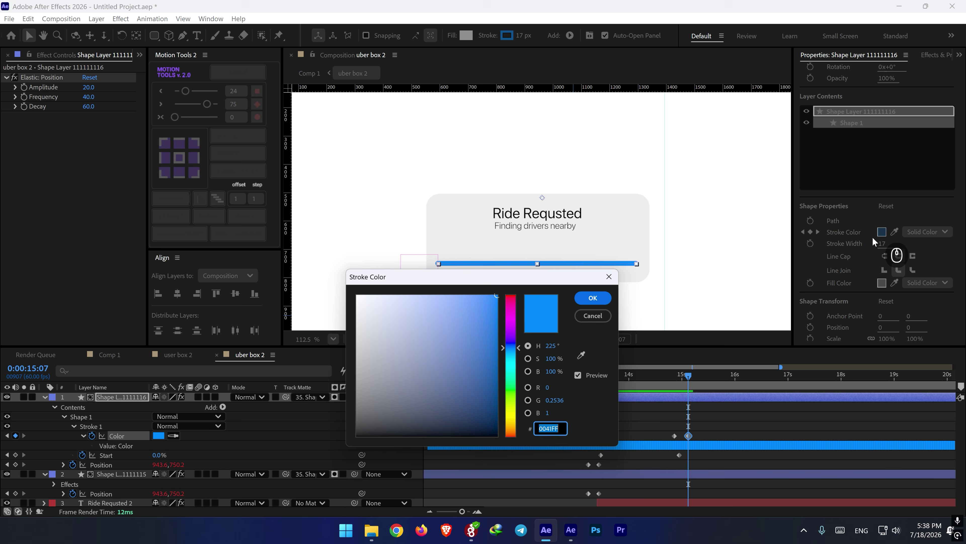
{"action": "left_click", "coordinate": [512, 386]}
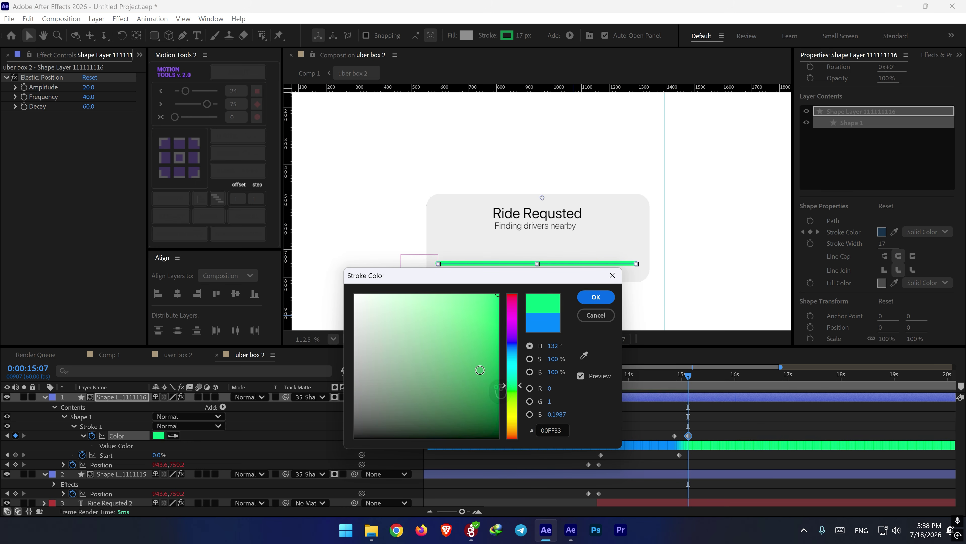
{"action": "mouse_move", "coordinate": [480, 369]}
{"action": "left_mouse_down"}
{"action": "mouse_move", "coordinate": [487, 383]}
{"action": "mouse_move", "coordinate": [492, 364]}
{"action": "left_mouse_up"}
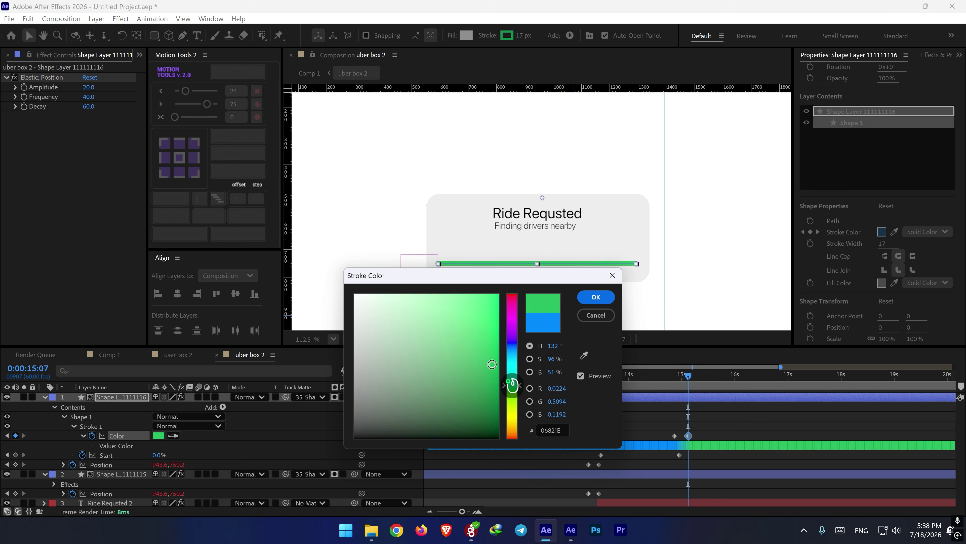
{"action": "left_click", "coordinate": [602, 295]}
{"action": "left_click", "coordinate": [672, 378]}
{"action": "key", "text": "space"}
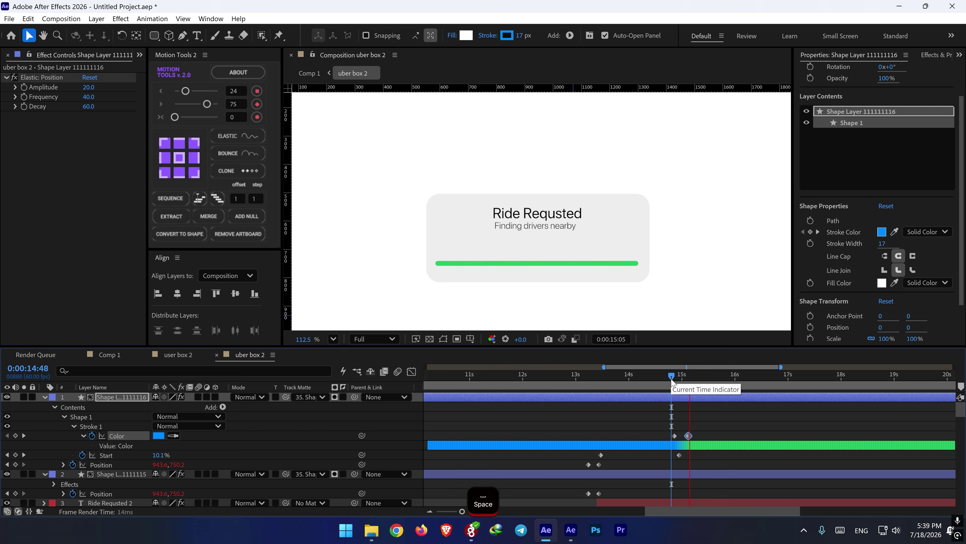
{"action": "key", "text": "space"}
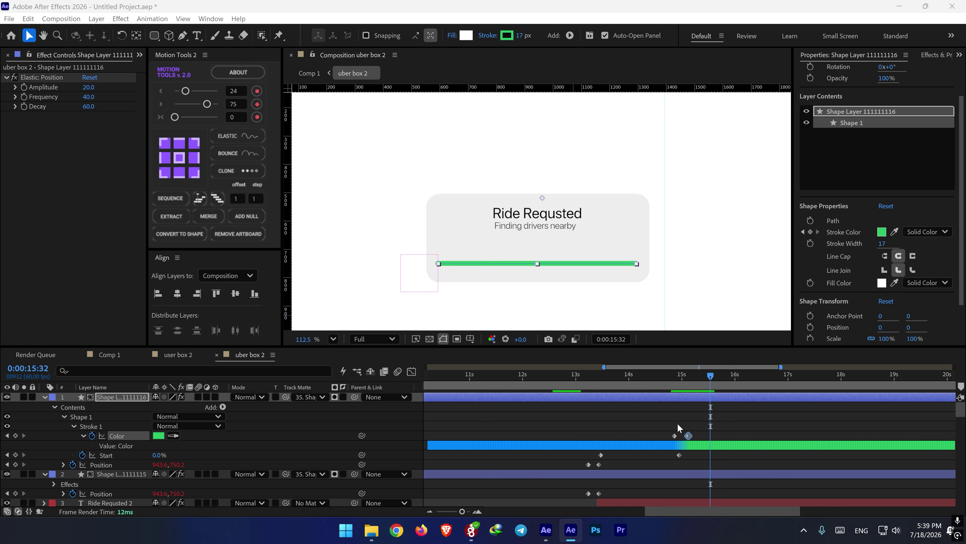
- Shorten the line's color transition to ten frames and shift its keyframes to 0:00:14:55 and 0:00:15:05
{"action": "left_click", "coordinate": [675, 382], "text": "shift"}
{"action": "key", "text": "shift+Page_Down"}
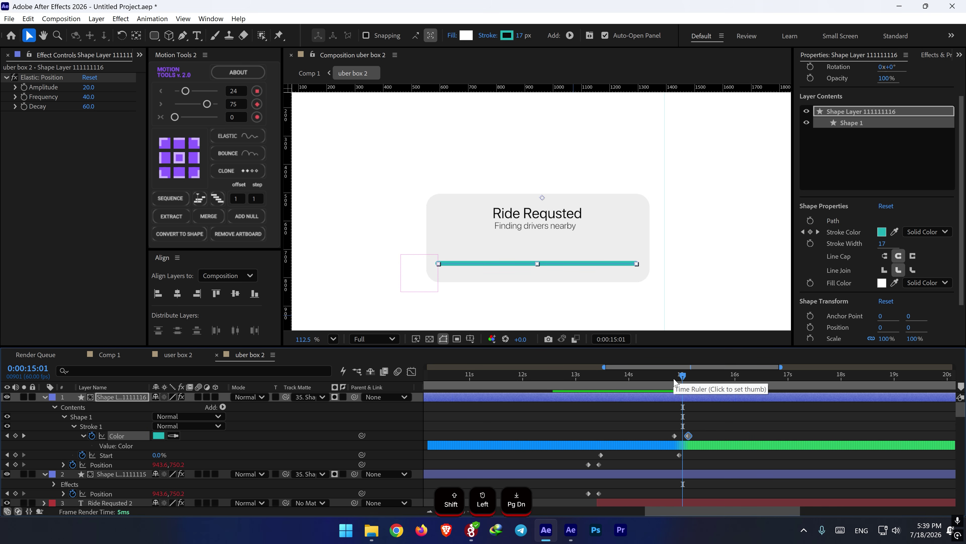
{"action": "scroll", "coordinate": [689, 438], "scroll_direction": "up", "scroll_amount": 2}
{"action": "left_click_drag", "start_coordinate": [687, 436], "coordinate": [665, 436]}
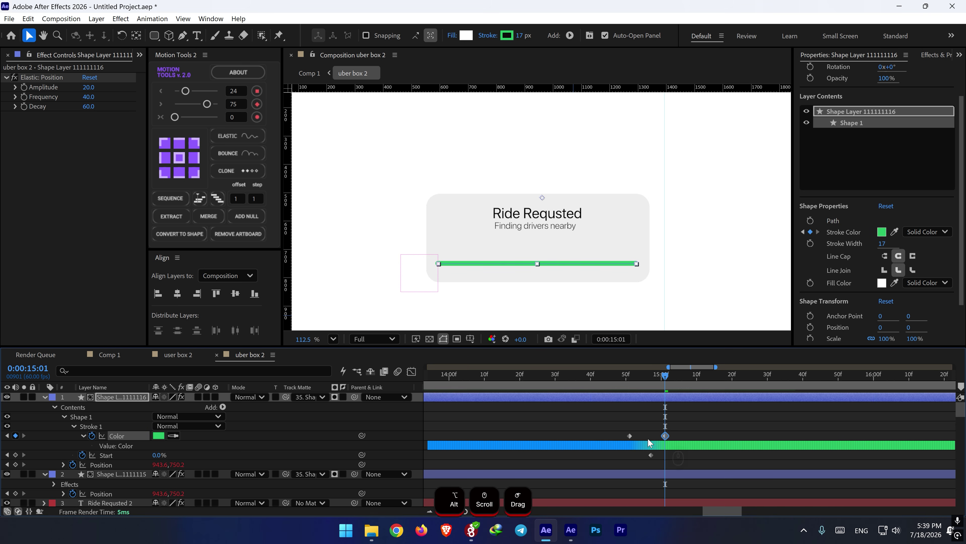
{"action": "left_click", "coordinate": [629, 387], "text": "shift"}
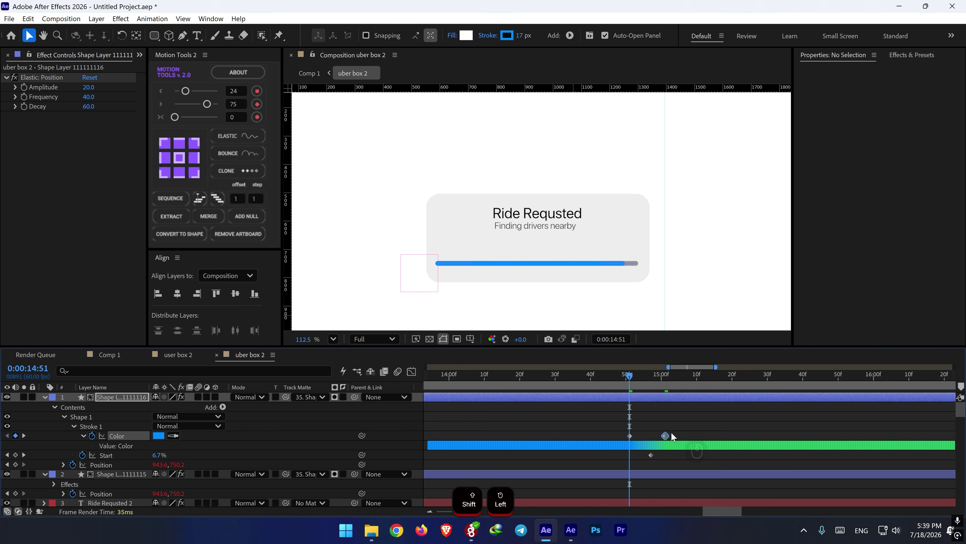
{"action": "left_click", "coordinate": [629, 437], "text": "shift"}
{"action": "left_click", "coordinate": [643, 385], "text": "shift"}
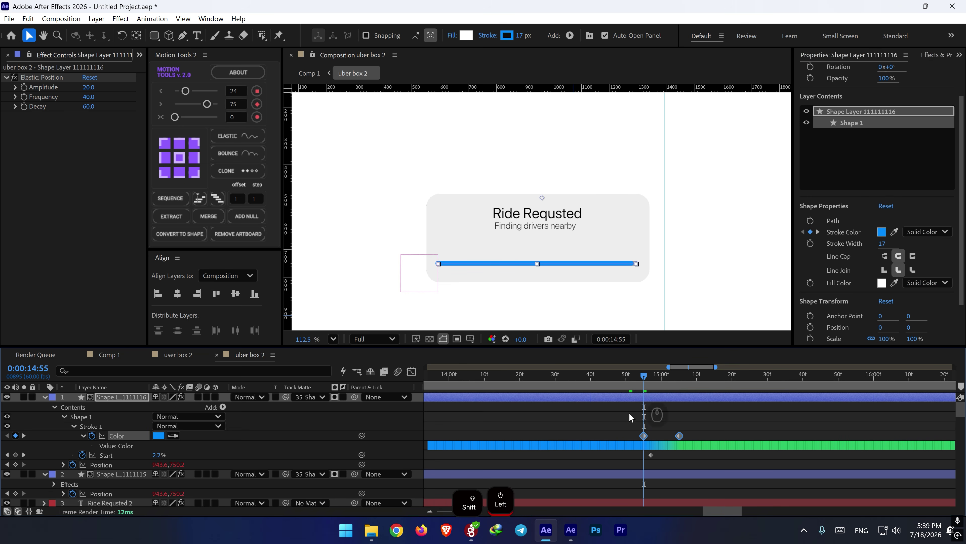
- Add Size keyframes to the gray card, Shape Layer 9, at 0:00:14:55 and 0:00:15:05
{"action": "scroll", "coordinate": [632, 455], "scroll_direction": "down", "scroll_amount": 15}
{"action": "scroll", "coordinate": [634, 453], "scroll_direction": "down", "scroll_amount": 3}
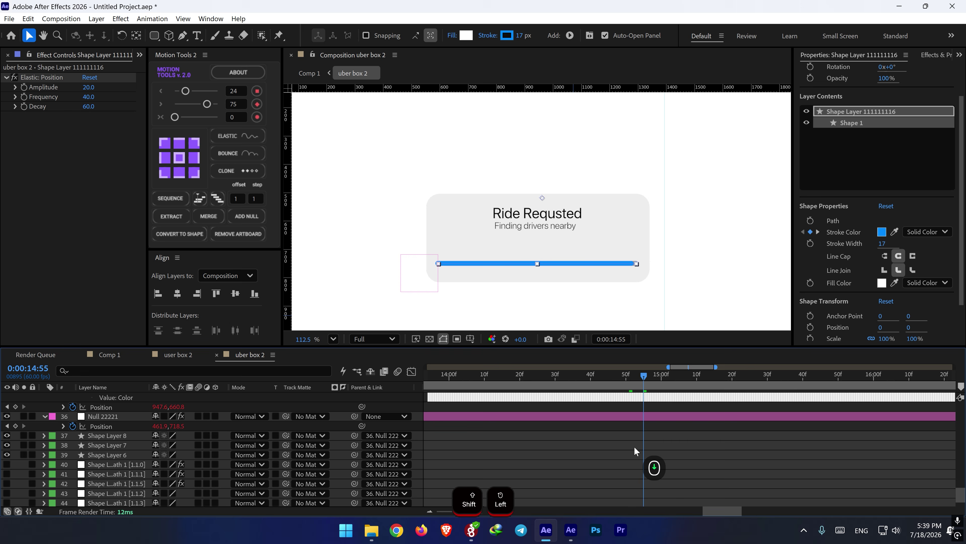
{"action": "scroll", "coordinate": [566, 439], "scroll_direction": "up", "scroll_amount": 2}
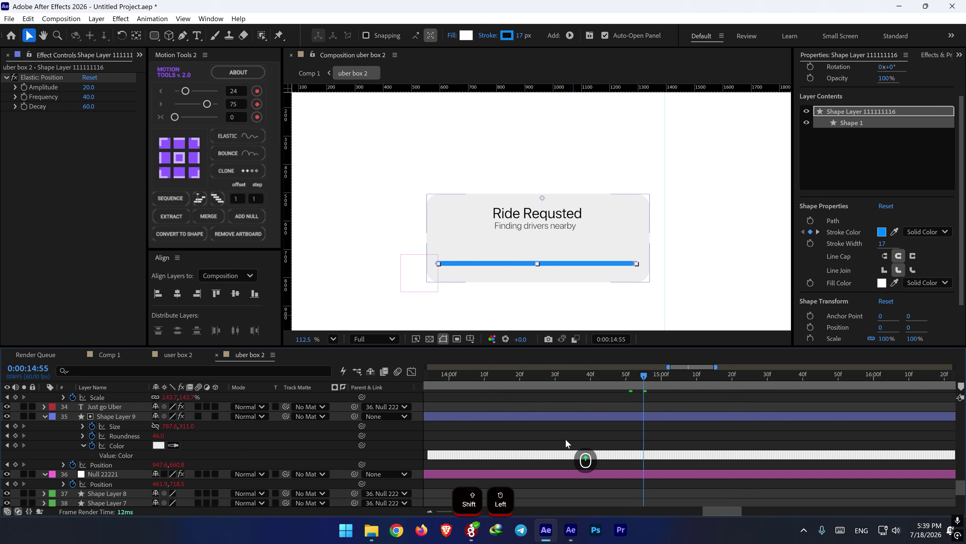
{"action": "left_click", "coordinate": [15, 426]}
{"action": "scroll", "coordinate": [685, 417], "scroll_direction": "up", "scroll_amount": 10}
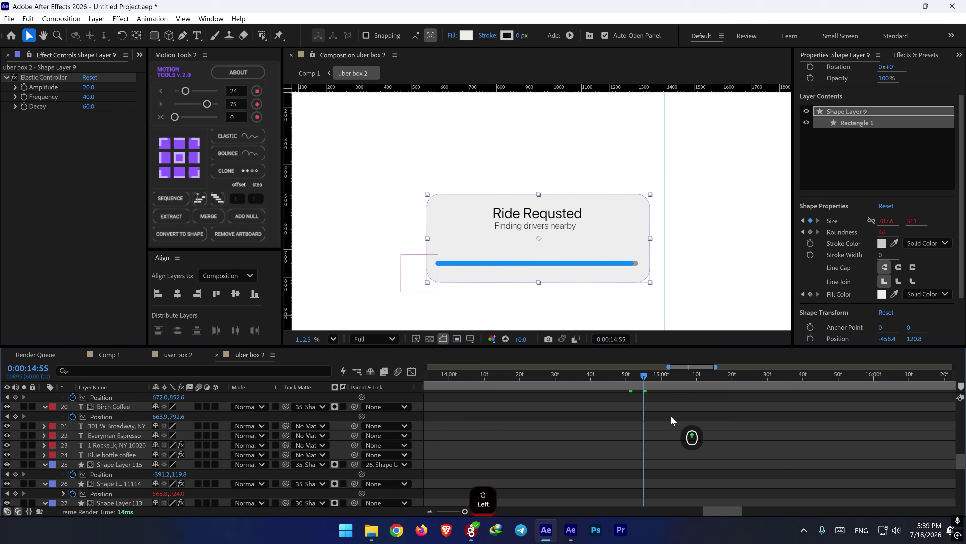
{"action": "scroll", "coordinate": [669, 410], "scroll_direction": "up", "scroll_amount": 5}
{"action": "left_click", "coordinate": [669, 378], "text": "shift"}
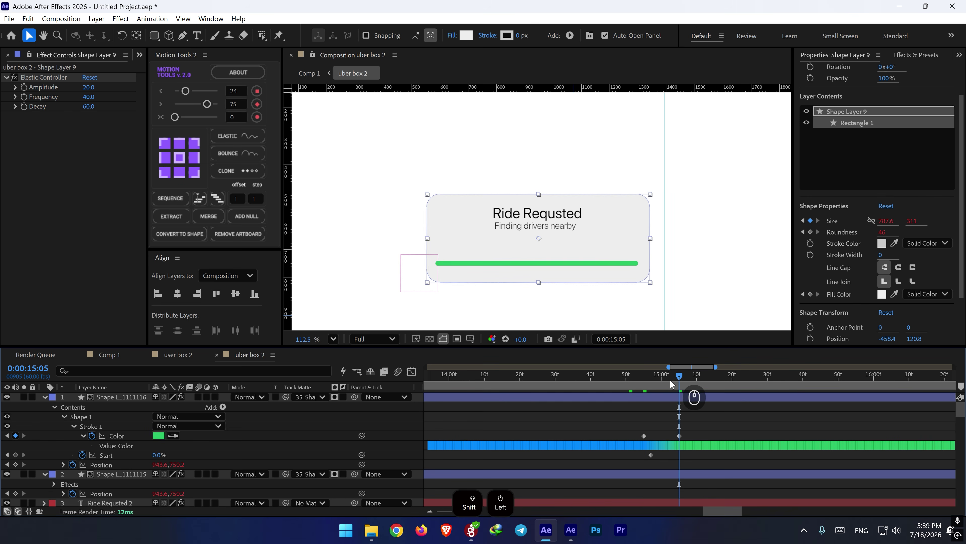
{"action": "scroll", "coordinate": [651, 451], "scroll_direction": "down", "scroll_amount": 2}
{"action": "scroll", "coordinate": [652, 451], "scroll_direction": "down", "scroll_amount": 15}
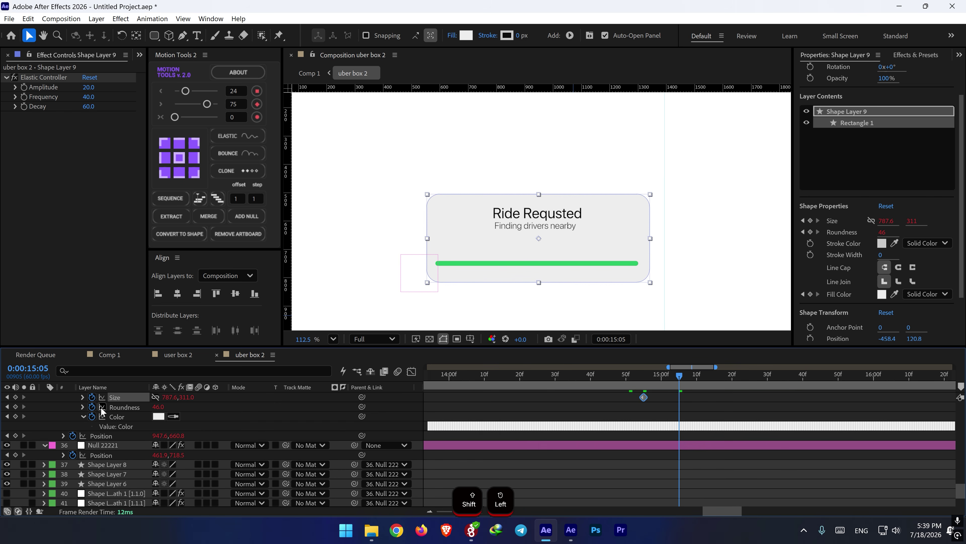
{"action": "scroll", "coordinate": [31, 450], "scroll_direction": "up", "scroll_amount": 1}
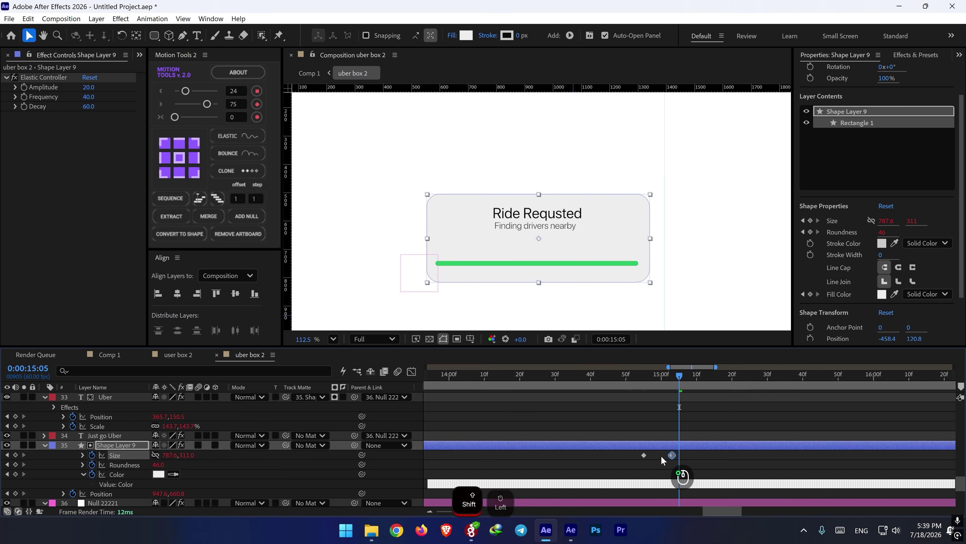
- Set the gray card's Size to 730.6, 280 at 0:00:15:00 and preview the shrinking pulse
{"action": "left_click_drag", "start_coordinate": [679, 455], "coordinate": [662, 456]}
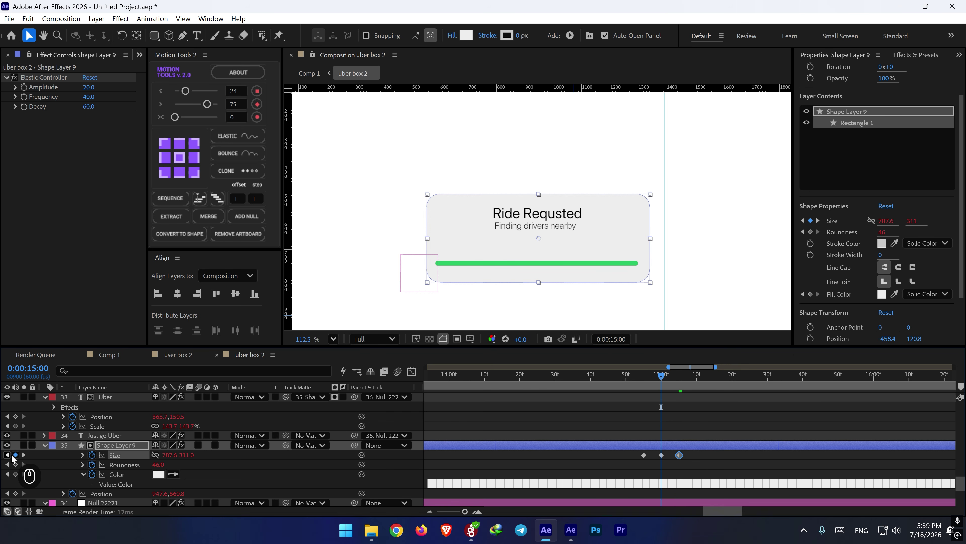
{"action": "left_click_drag", "start_coordinate": [180, 456], "coordinate": [130, 455]}
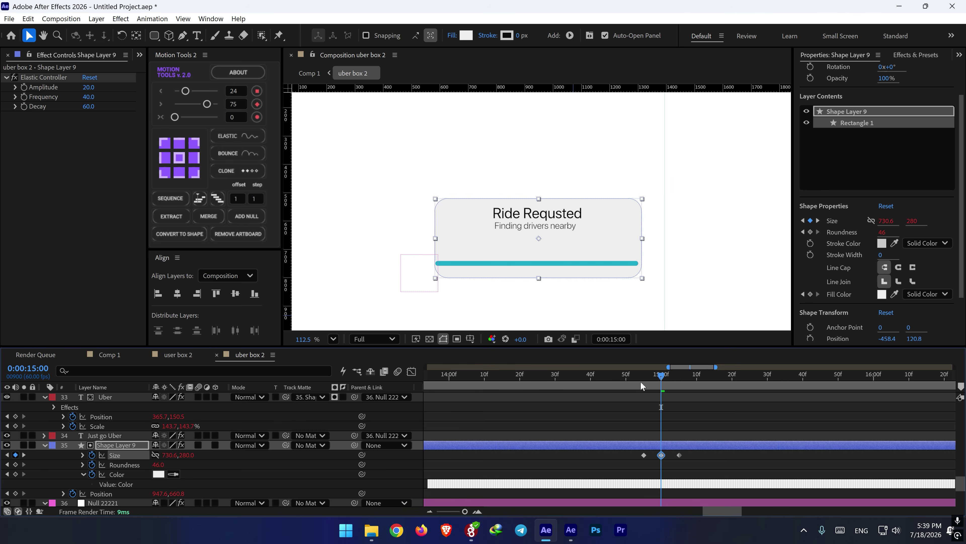
{"action": "key", "text": "space"}
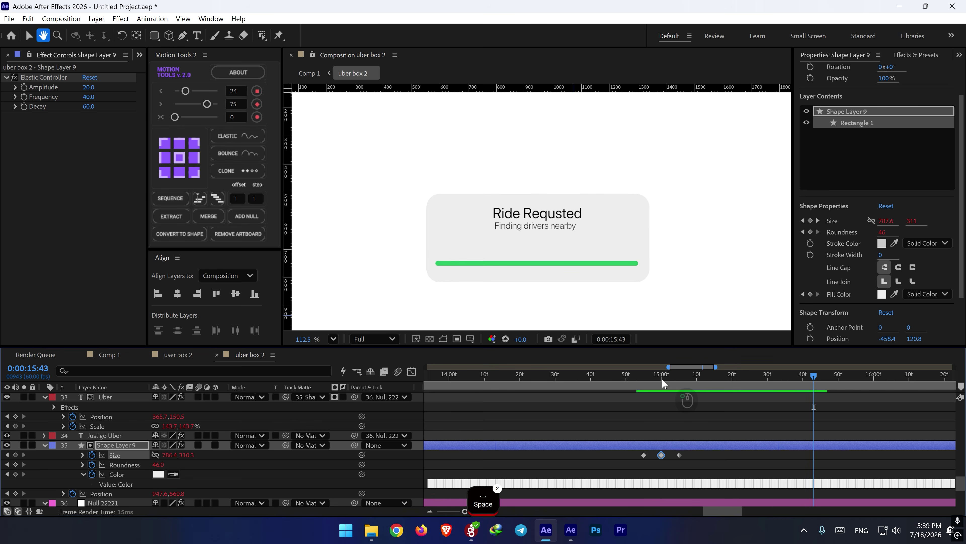
- Keyframe the Scale of Shape Layer 9 at 0:00:14:55, 0:00:15:00 and 0:00:15:05, reducing the middle keyframe to about 86%
{"action": "left_click_drag", "start_coordinate": [662, 380], "coordinate": [640, 383]}
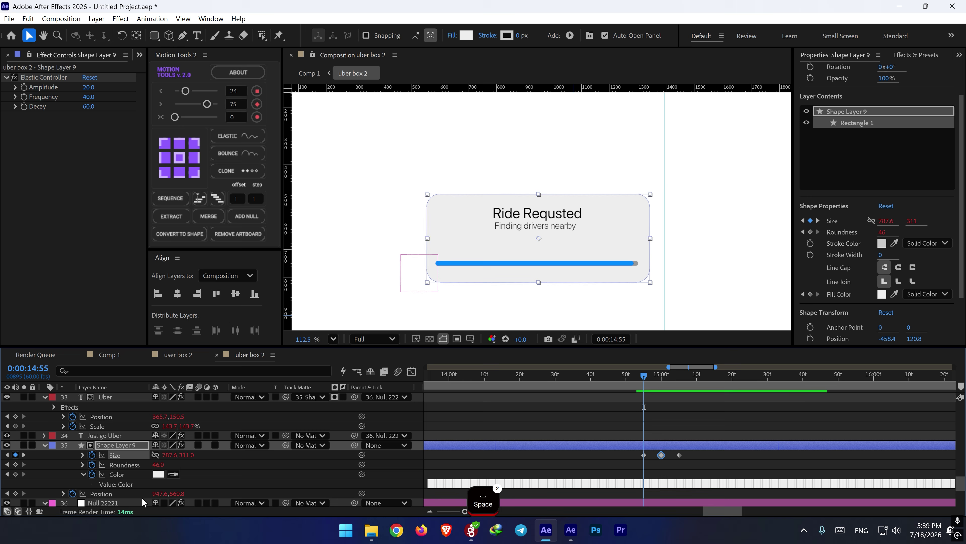
{"action": "left_click", "coordinate": [111, 446]}
{"action": "key", "text": "shift+s"}
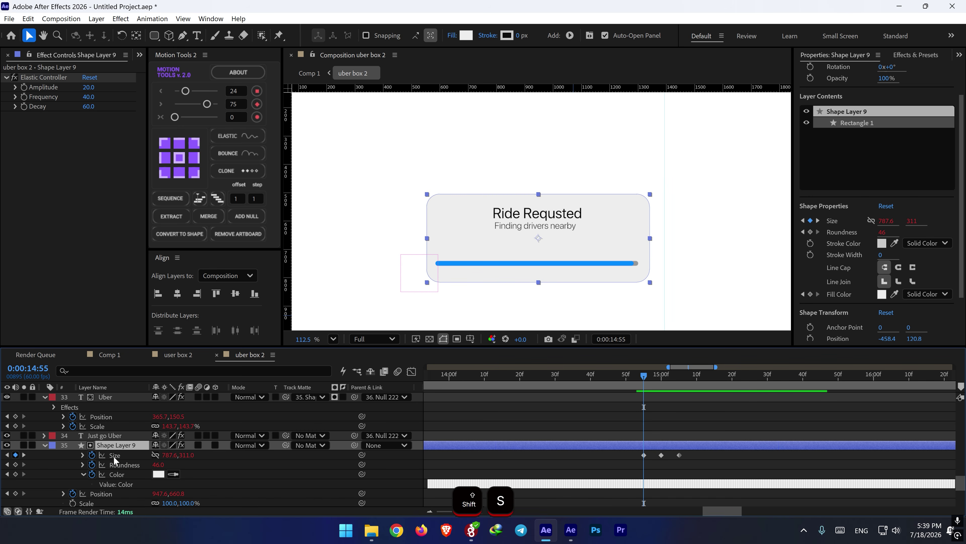
{"action": "left_click", "coordinate": [72, 504]}
{"action": "scroll", "coordinate": [192, 502], "scroll_direction": "down", "scroll_amount": 1}
{"action": "left_click", "coordinate": [658, 380], "text": "shift"}
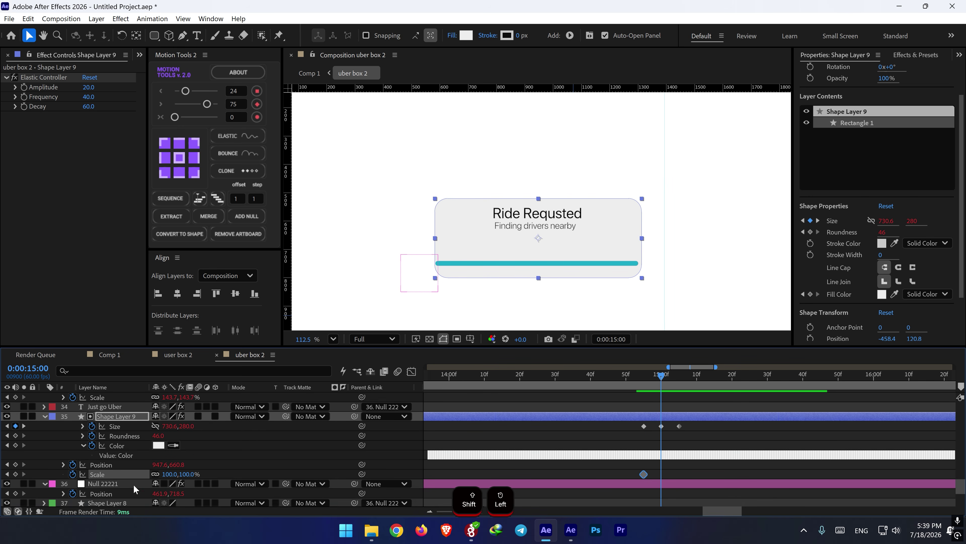
{"action": "left_click", "coordinate": [24, 426]}
{"action": "left_click", "coordinate": [16, 474]}
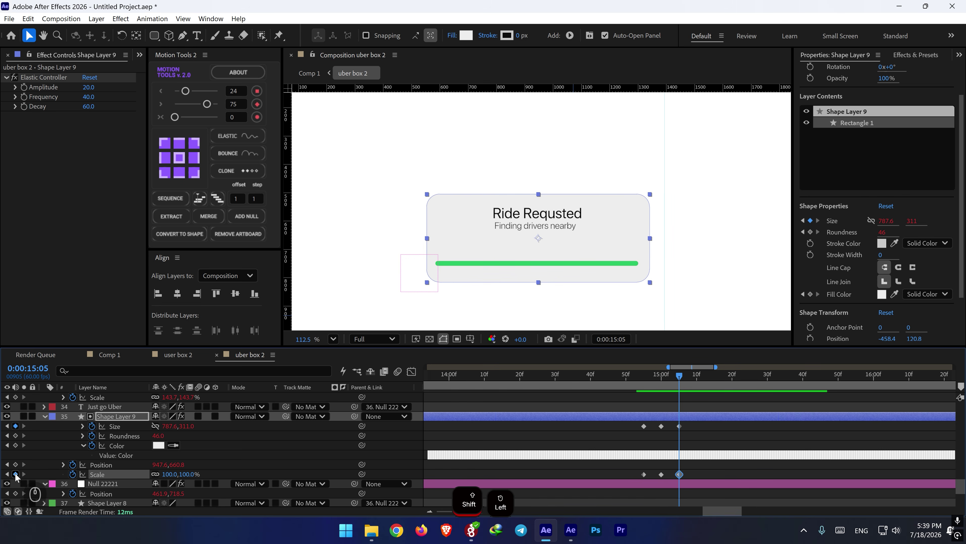
{"action": "left_click", "coordinate": [7, 474]}
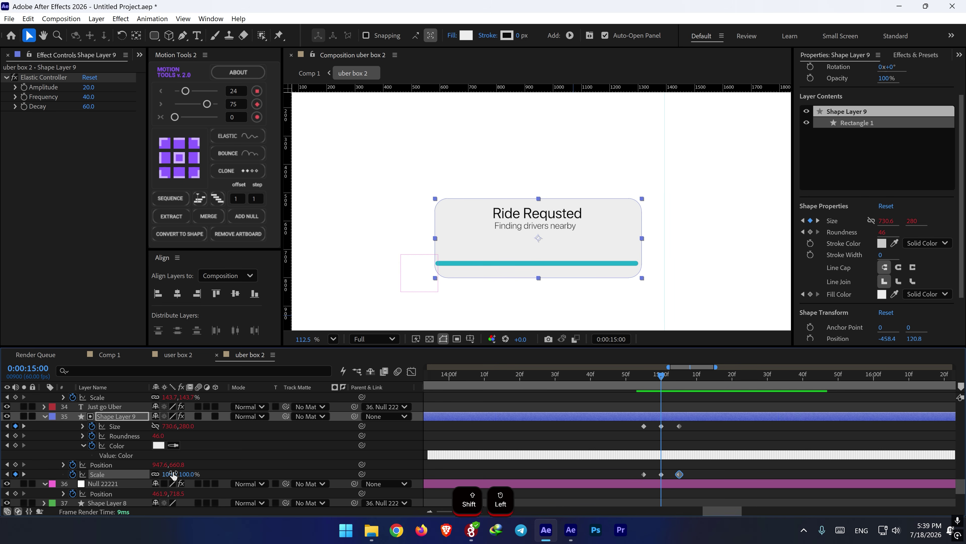
{"action": "left_click_drag", "start_coordinate": [173, 474], "coordinate": [196, 474]}
- Apply the Motion Tools Elastic effect to the three Scale keyframes of Shape Layer 9 and preview the pulse
{"action": "left_click_drag", "start_coordinate": [689, 471], "coordinate": [632, 478]}
{"action": "left_click", "coordinate": [246, 140]}
{"action": "key", "text": "space"}
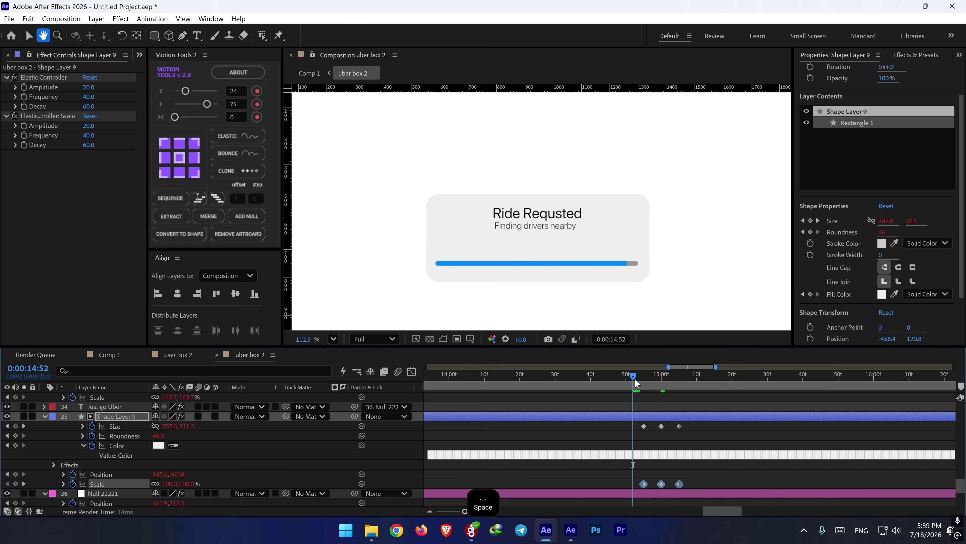
{"action": "left_click", "coordinate": [641, 378]}
{"action": "key", "text": "space"}
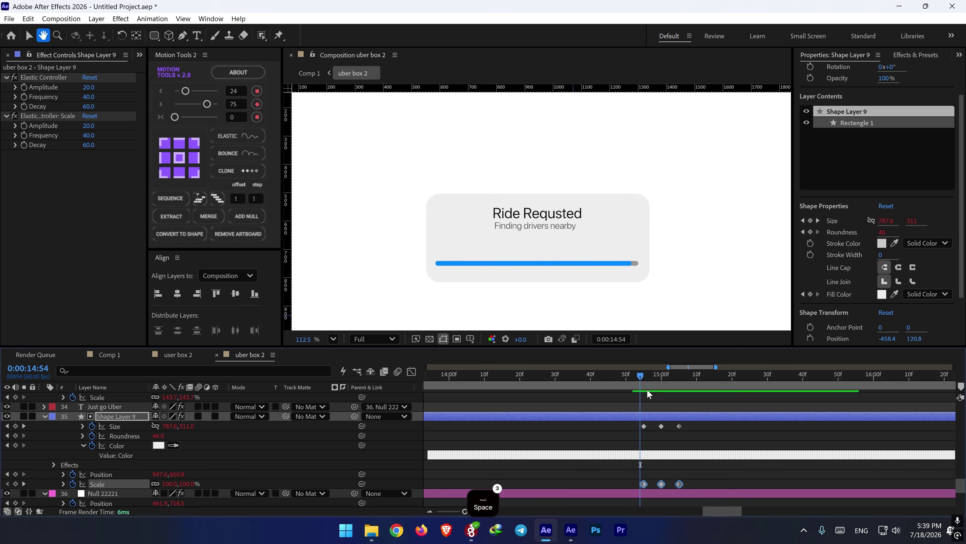
{"action": "key", "text": "space"}
- Stretch the card's Size and Scale keyframes to about twenty frames, starting at 0:00:14:55, and preview the slower pulse
{"action": "left_click_drag", "start_coordinate": [692, 426], "coordinate": [711, 484]}
{"action": "left_click", "coordinate": [630, 375]}
{"action": "key", "text": "space"}
{"action": "scroll", "coordinate": [668, 421], "scroll_direction": "down", "scroll_amount": 2, "text": "alt"}
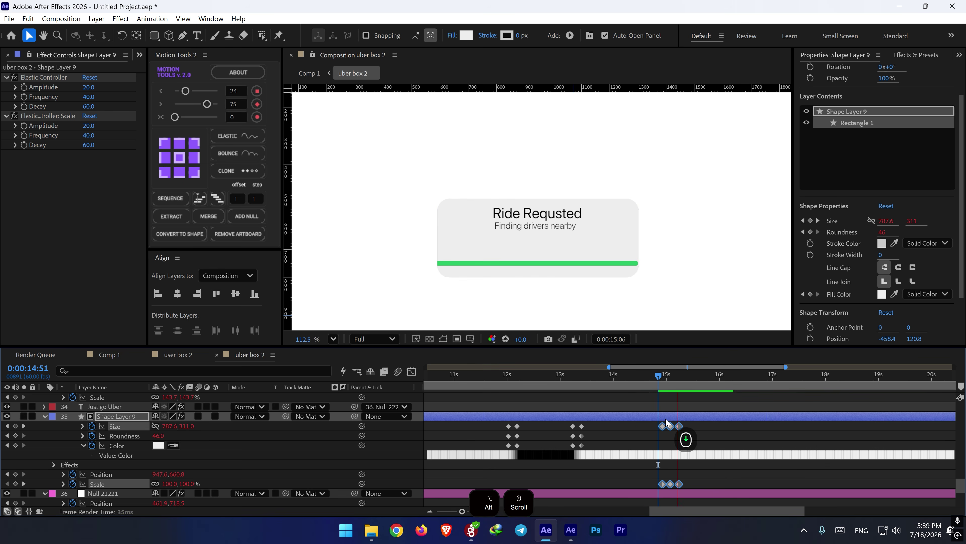
{"action": "left_click", "coordinate": [659, 380]}
{"action": "key", "text": "space"}
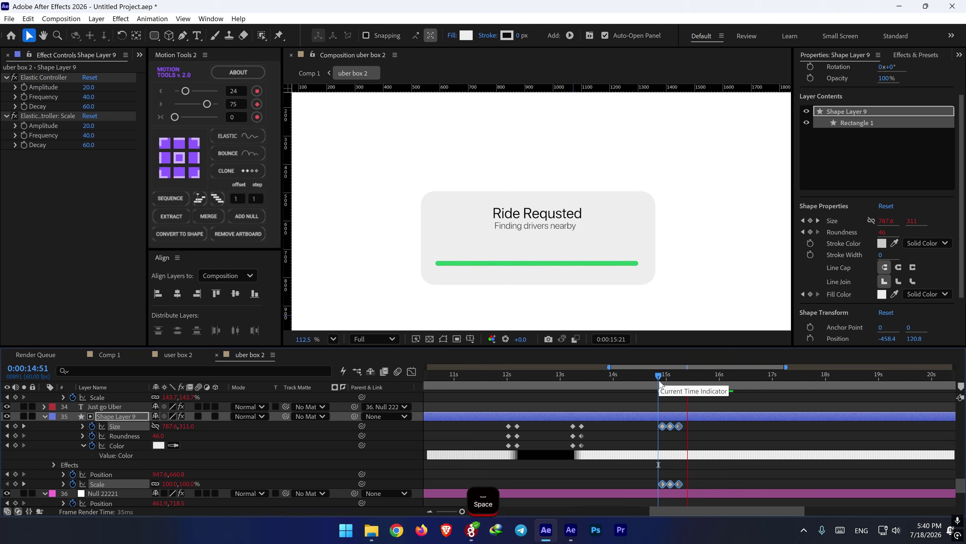
{"action": "key", "text": "space"}
- Try parenting the two loading-line layers to Shape Layer 9 at 0:00:15:05
{"action": "left_click", "coordinate": [670, 381], "text": "shift"}
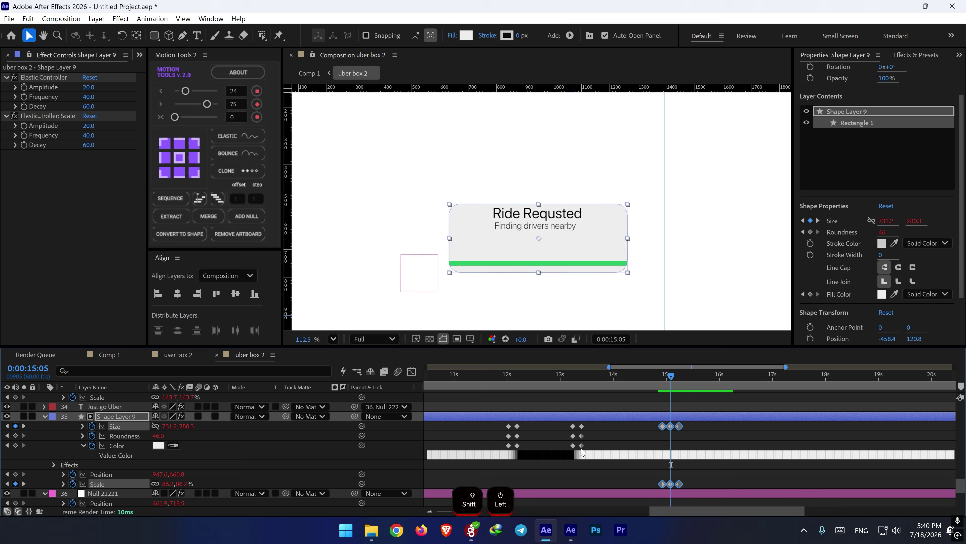
{"action": "left_click", "coordinate": [641, 430]}
{"action": "left_click", "coordinate": [629, 419]}
{"action": "scroll", "coordinate": [271, 467], "scroll_direction": "up", "scroll_amount": 12}
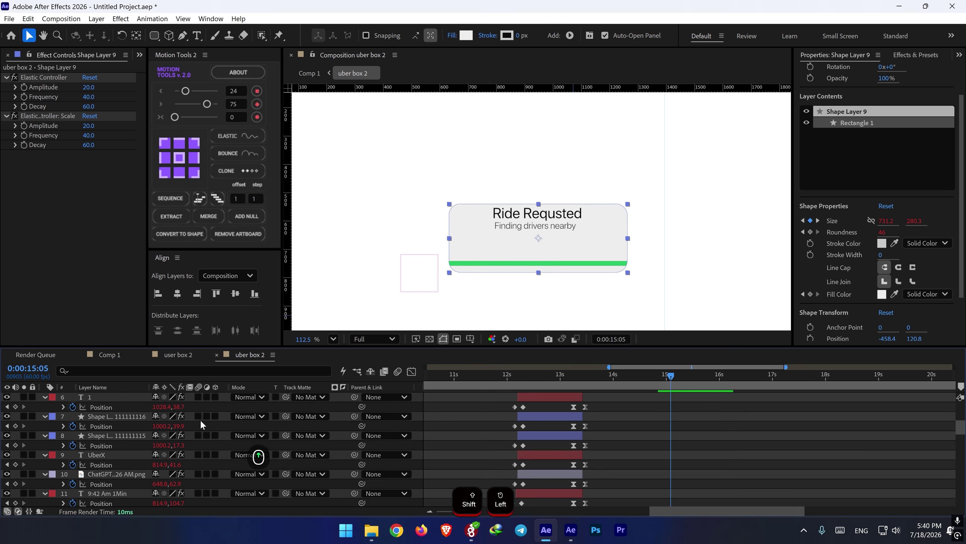
{"action": "scroll", "coordinate": [201, 424], "scroll_direction": "up", "scroll_amount": 5}
{"action": "left_click", "coordinate": [45, 397]}
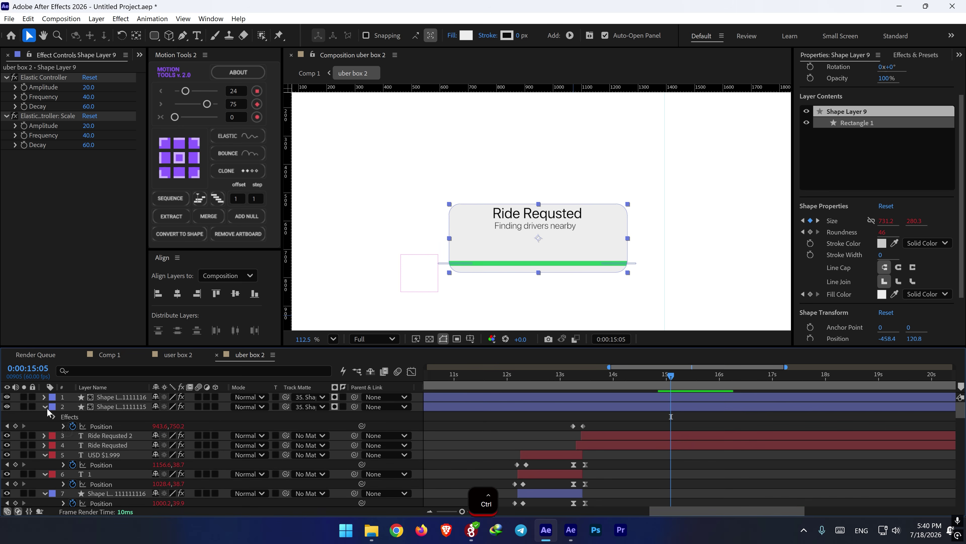
{"action": "left_click", "coordinate": [45, 407]}
{"action": "left_click", "coordinate": [140, 407]}
{"action": "left_click", "coordinate": [133, 398], "text": "ctrl"}
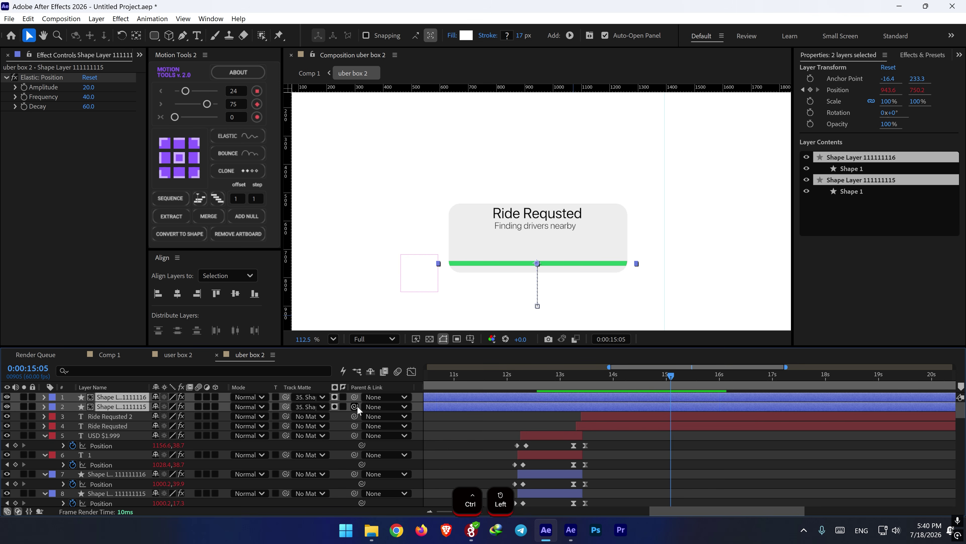
{"action": "left_click_drag", "start_coordinate": [355, 407], "coordinate": [105, 476]}
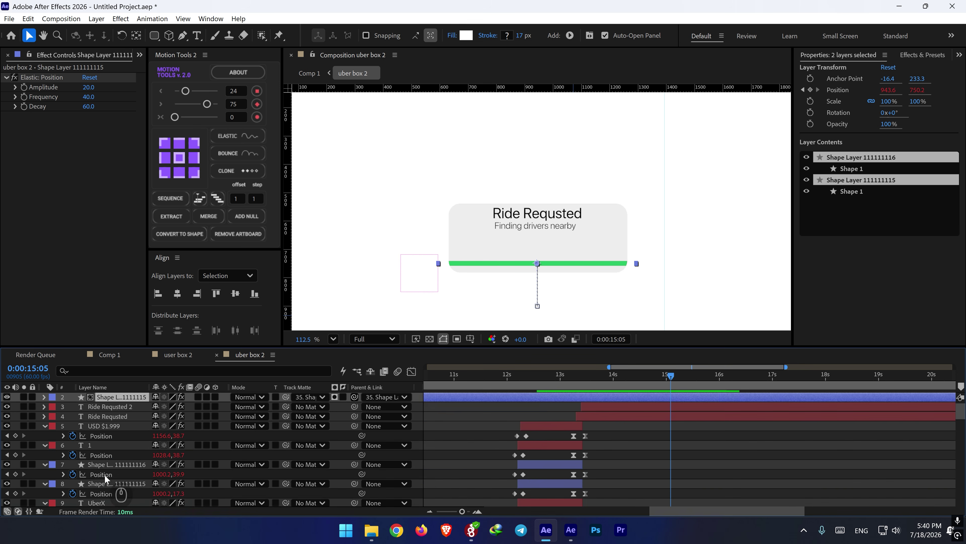
- Try parenting the two Ride Requsted text layers to Shape Layer 9 at 0:00:15:05, preview the result, and undo both parenting changes
{"action": "scroll", "coordinate": [181, 473], "scroll_direction": "up", "scroll_amount": 1}
{"action": "left_click", "coordinate": [126, 415]}
{"action": "left_click", "coordinate": [108, 427], "text": "ctrl"}
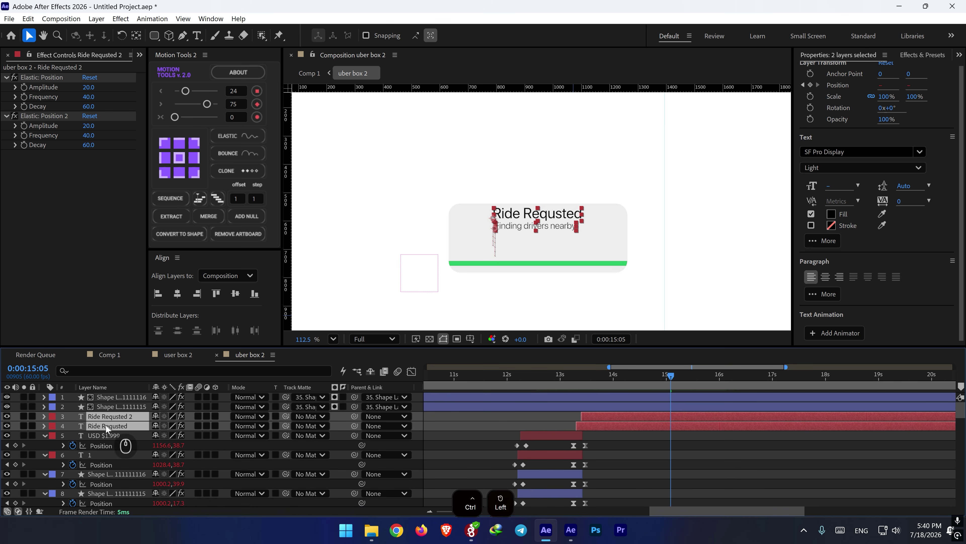
{"action": "left_click_drag", "start_coordinate": [357, 427], "coordinate": [113, 423]}
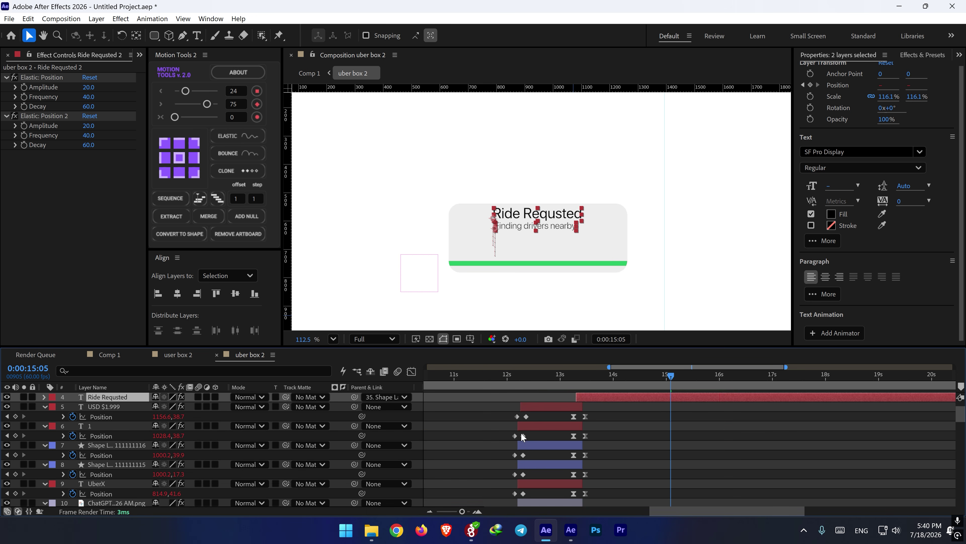
{"action": "left_click_drag", "start_coordinate": [645, 387], "coordinate": [632, 387]}
{"action": "key", "text": "space"}
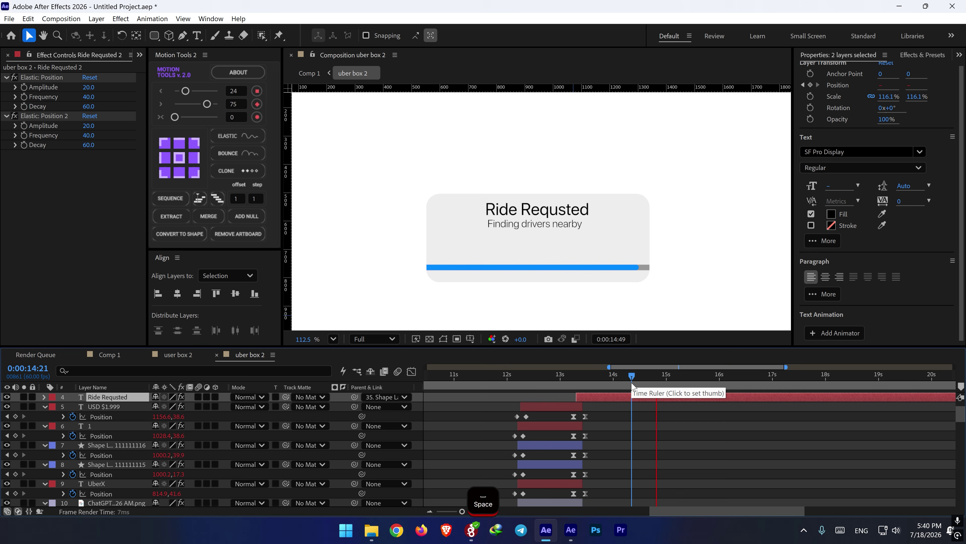
{"action": "key", "text": "space"}
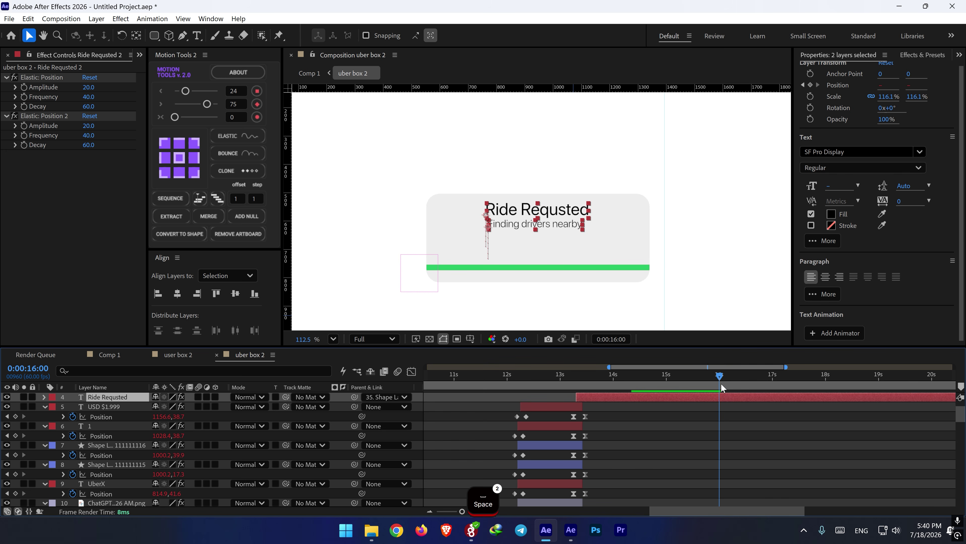
{"action": "key", "text": "ctrl+z"}
{"action": "key", "text": "ctrl+z"}
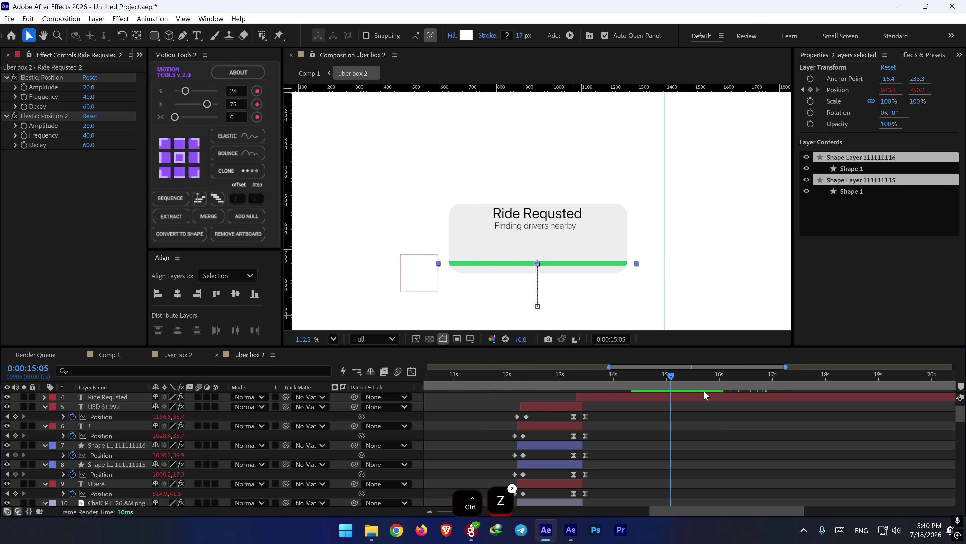
- Parent both loading-line layers and both Ride Requsted text layers to Shape Layer 9 at 0:00:16:22 and preview the joint pulse
{"action": "left_click_drag", "start_coordinate": [679, 379], "coordinate": [743, 376]}
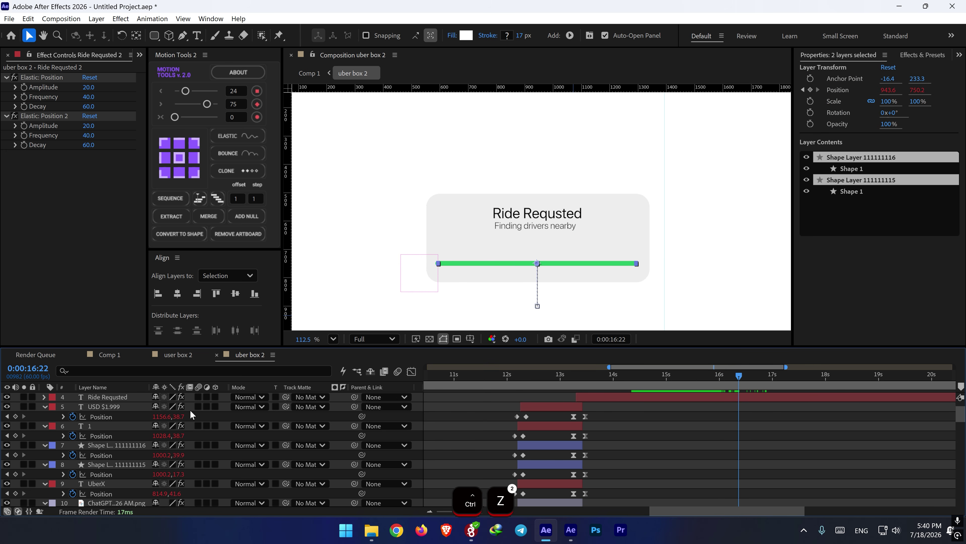
{"action": "scroll", "coordinate": [191, 415], "scroll_direction": "up", "scroll_amount": 3}
{"action": "left_click", "coordinate": [105, 426], "text": "ctrl"}
{"action": "left_click", "coordinate": [105, 417], "text": "ctrl"}
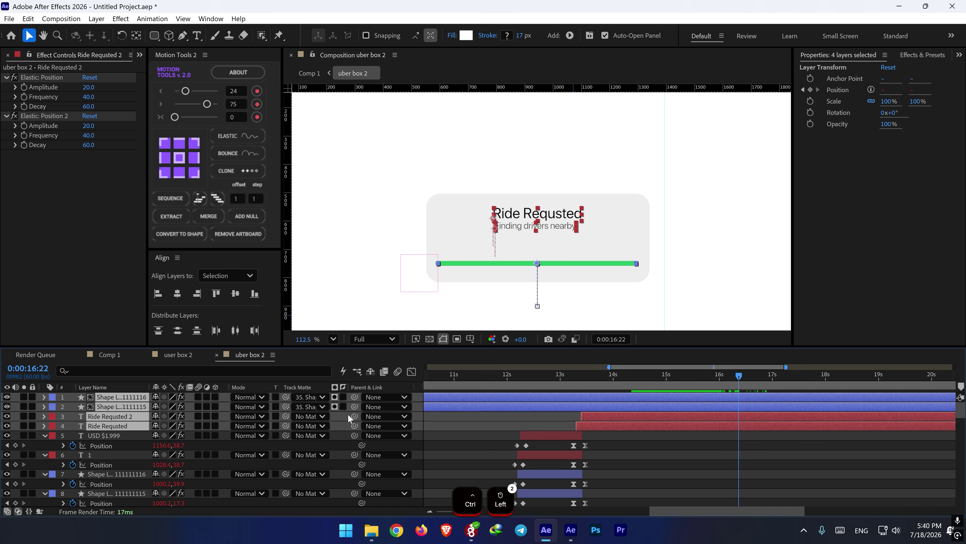
{"action": "left_click_drag", "start_coordinate": [354, 417], "coordinate": [116, 421]}
{"action": "left_click_drag", "start_coordinate": [638, 378], "coordinate": [622, 377]}
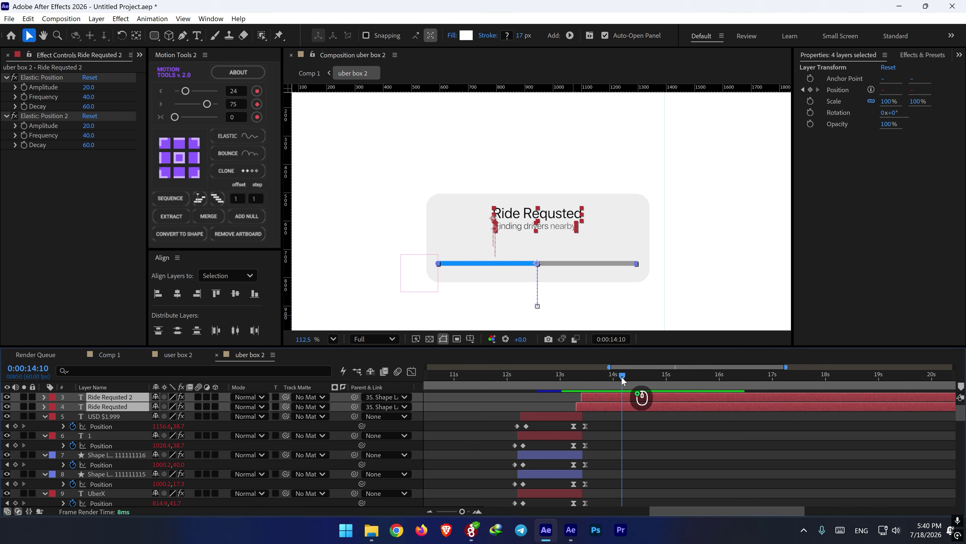
{"action": "key", "text": "space"}
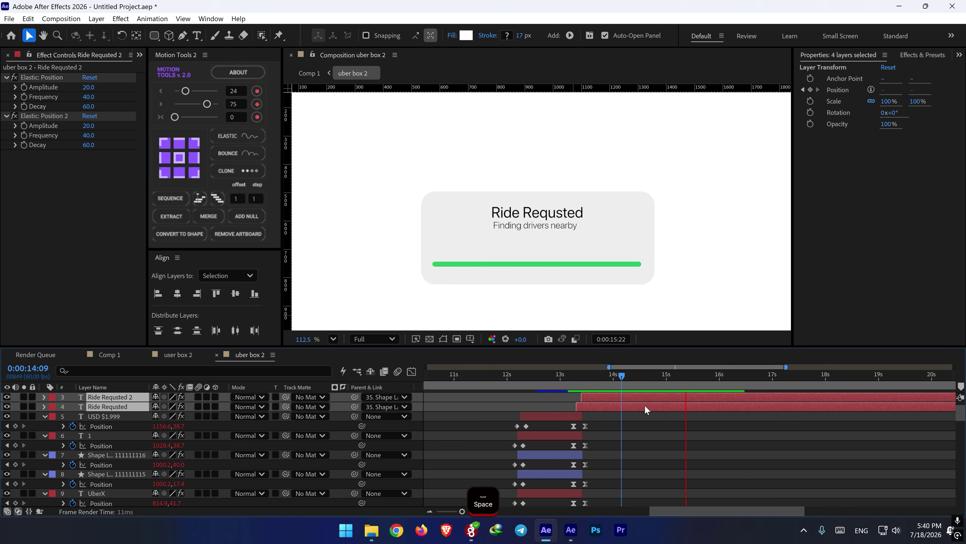
{"action": "key", "text": "space"}
- Split both Ride Requsted text layers at 0:00:15:09 and stack their new second halves together above the original halves
{"action": "scroll", "coordinate": [654, 400], "scroll_direction": "up", "scroll_amount": 2}
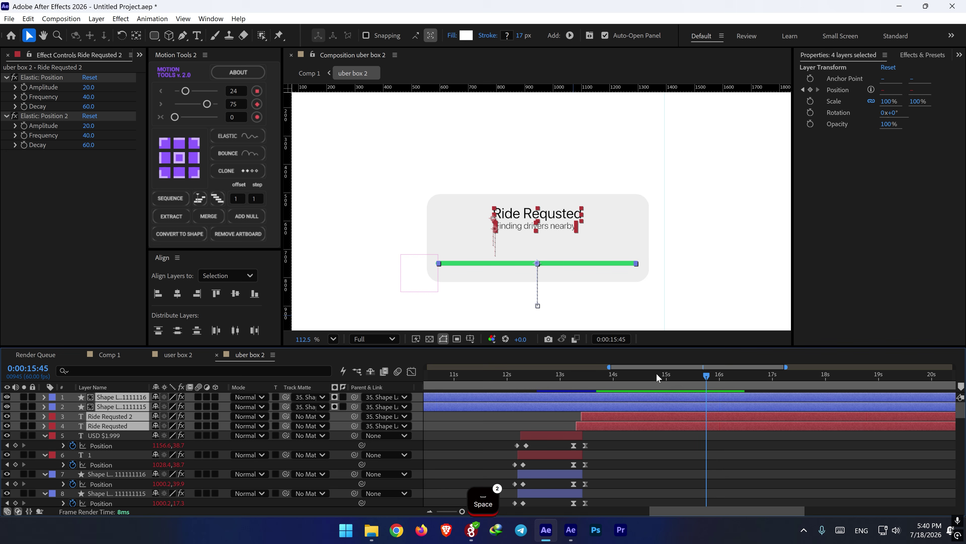
{"action": "mouse_move", "coordinate": [657, 377]}
{"action": "left_mouse_down"}
{"action": "mouse_move", "coordinate": [638, 378]}
{"action": "mouse_move", "coordinate": [675, 378]}
{"action": "left_mouse_up"}
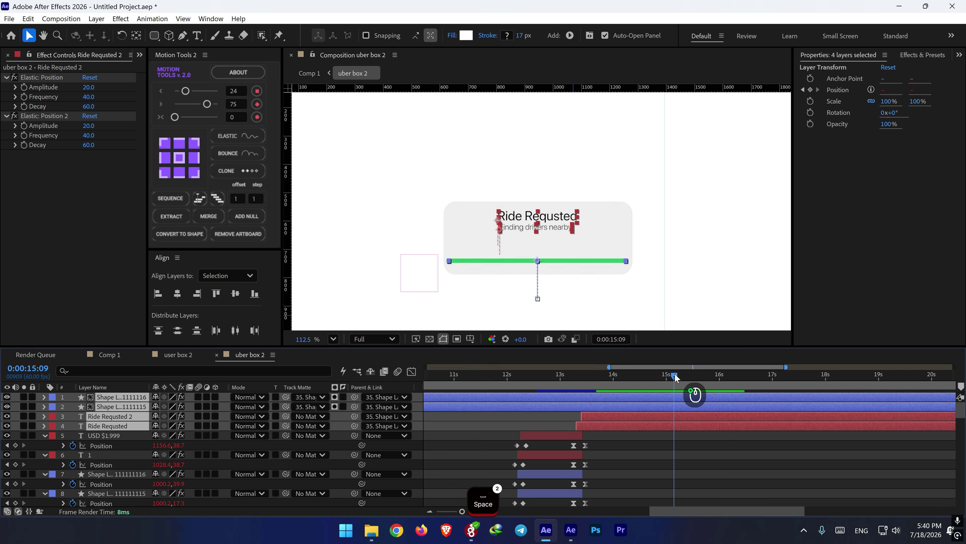
{"action": "left_click", "coordinate": [668, 437]}
{"action": "left_click", "coordinate": [669, 417]}
{"action": "left_click", "coordinate": [670, 425]}
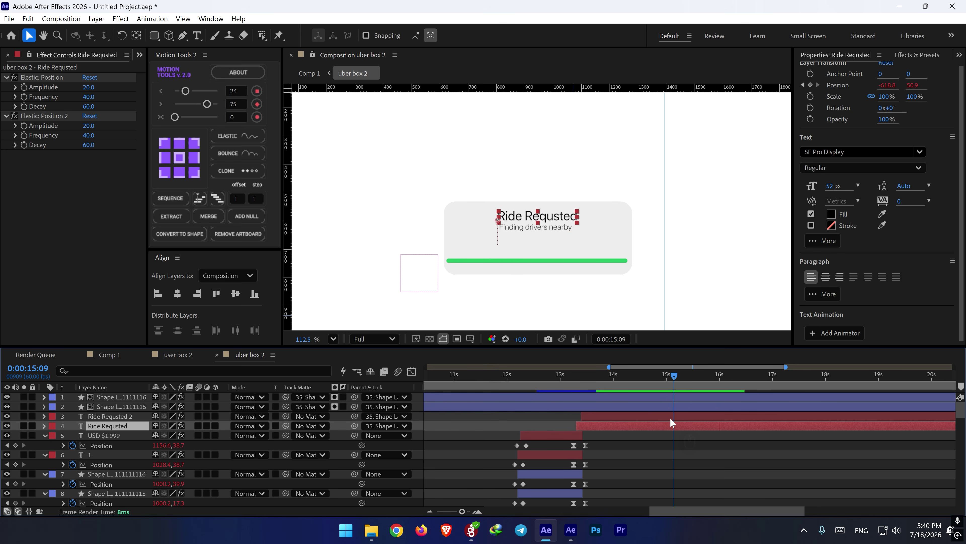
{"action": "left_click", "coordinate": [671, 417], "text": "ctrl"}
{"action": "key", "text": "ctrl+shift+d"}
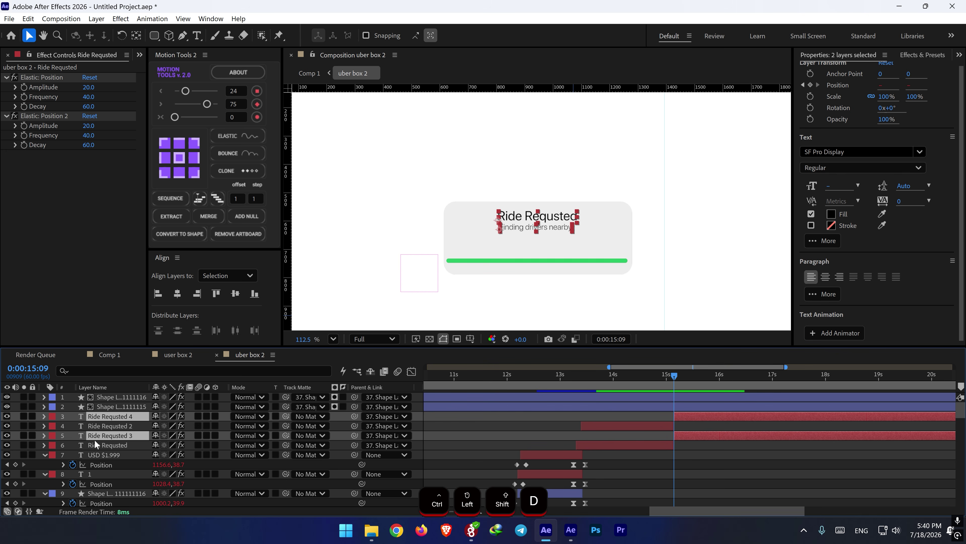
{"action": "left_click_drag", "start_coordinate": [95, 437], "coordinate": [97, 424]}
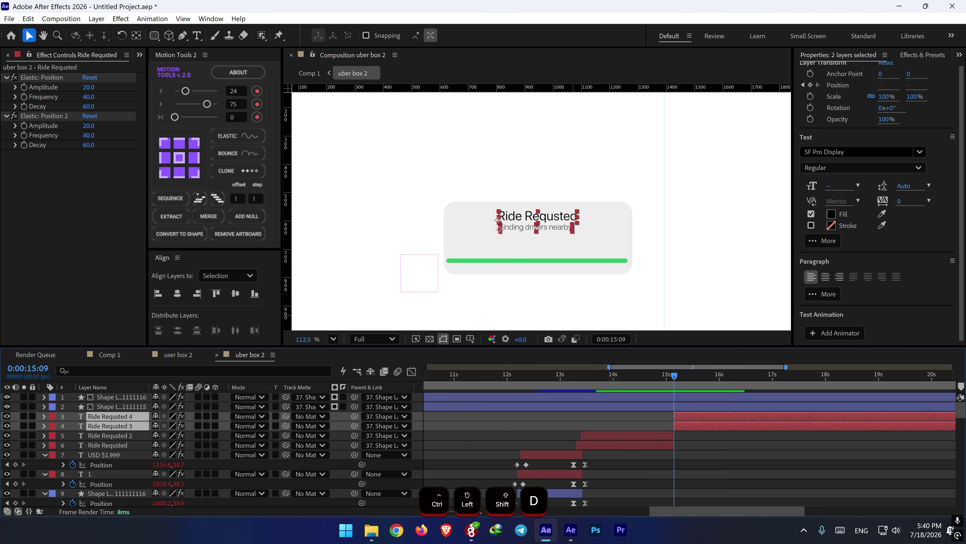
- Switch to the other After Effects window and copy all the content selected there
{"action": "left_click", "coordinate": [570, 530]}
{"action": "key", "text": "ctrl+a"}
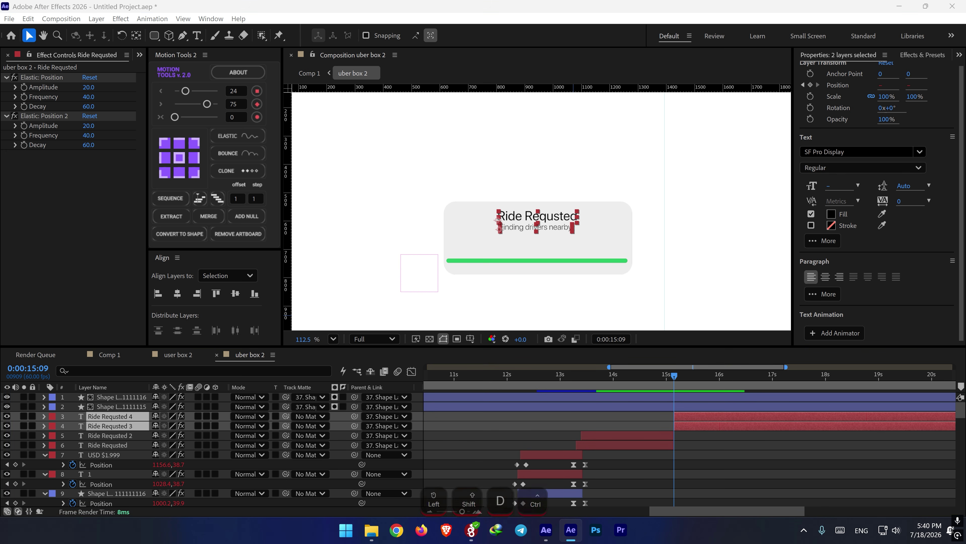
{"action": "key", "text": "ctrl+c"}
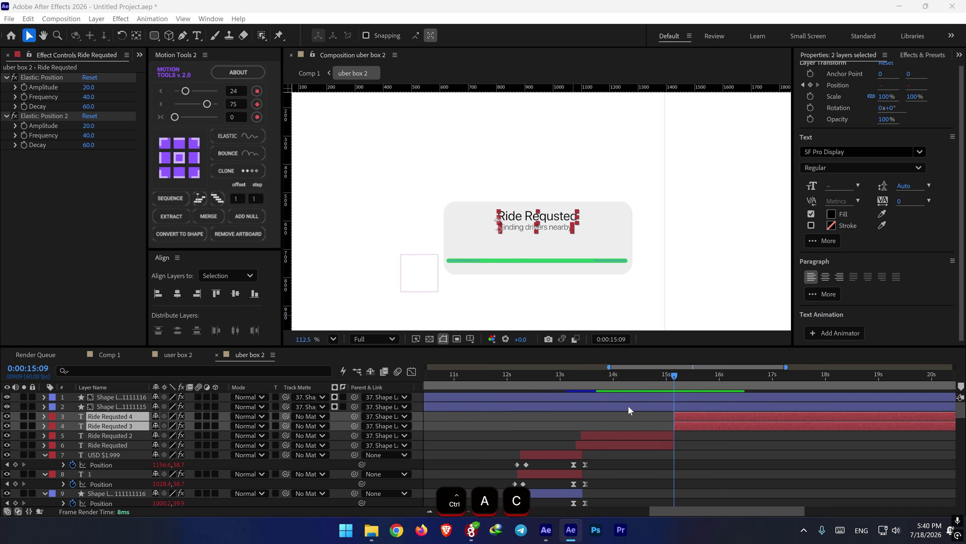
- Replace the duplicated "Ride Requsted" headline text with "Driver Found!" and style it in SF Pro Display Regular at 52 px
{"action": "double_click", "coordinate": [696, 430]}
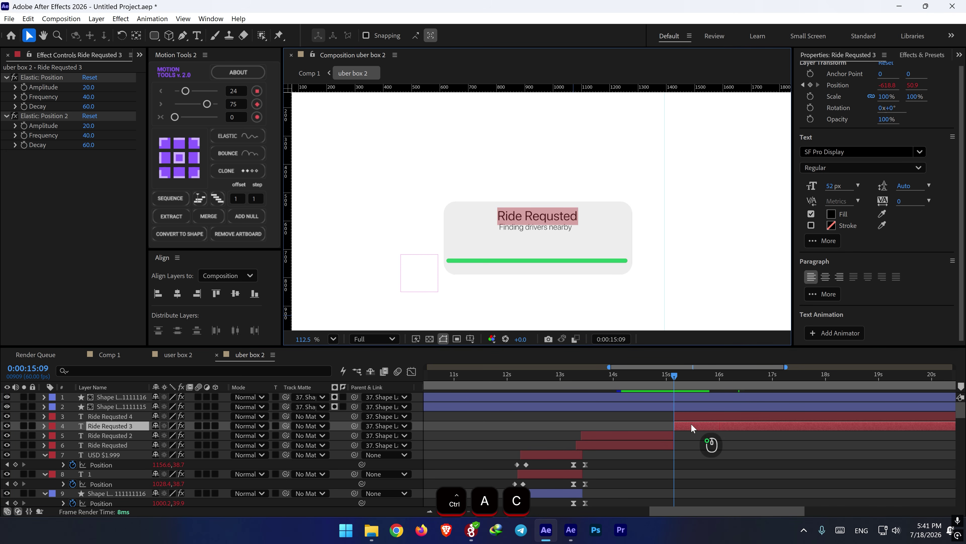
{"action": "key", "text": "ctrl+v"}
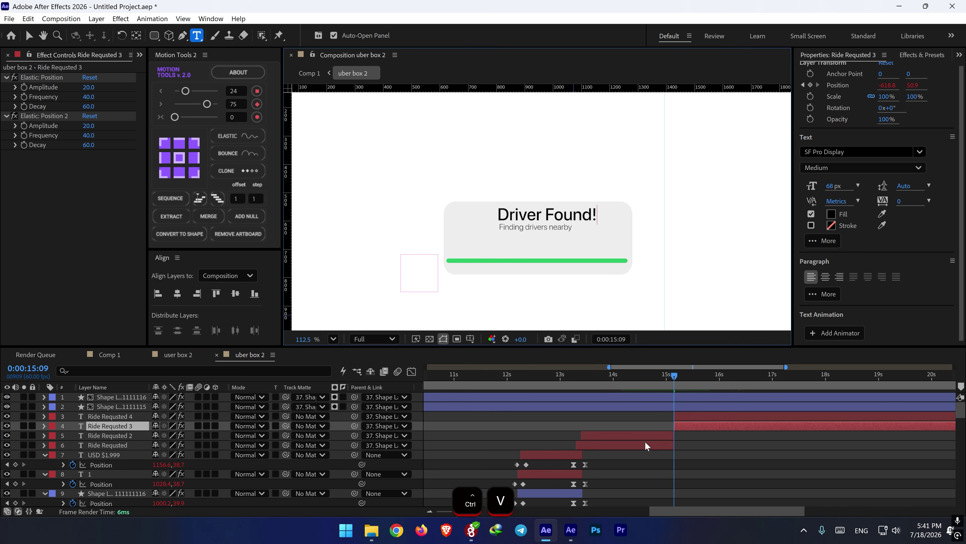
{"action": "left_click", "coordinate": [647, 446]}
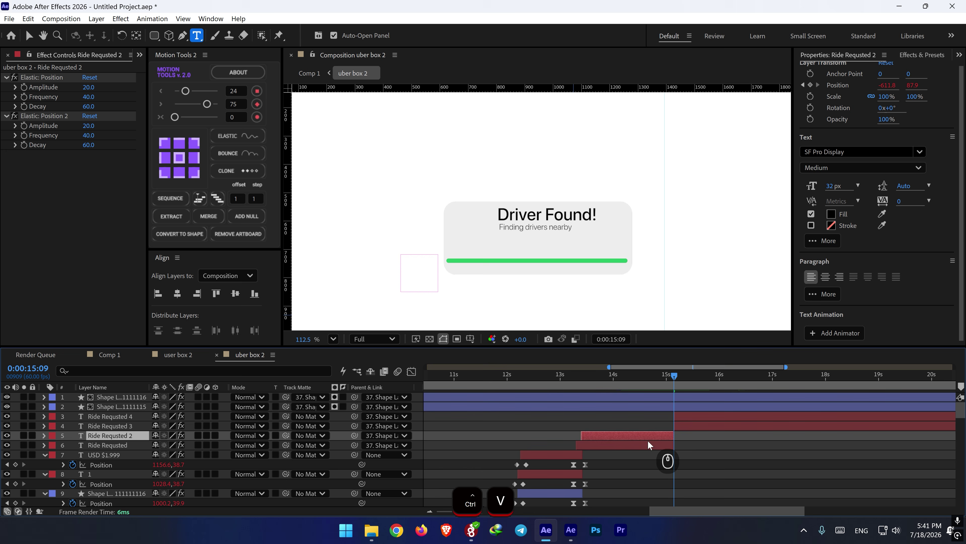
{"action": "left_click", "coordinate": [714, 428]}
{"action": "key", "text": "Return"}
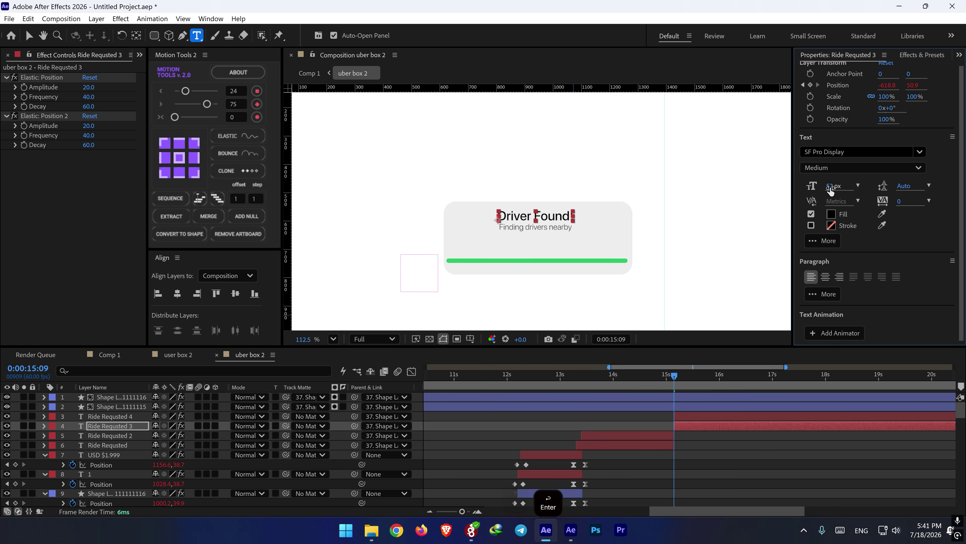
{"action": "left_click", "coordinate": [856, 168]}
{"action": "left_click", "coordinate": [822, 220]}
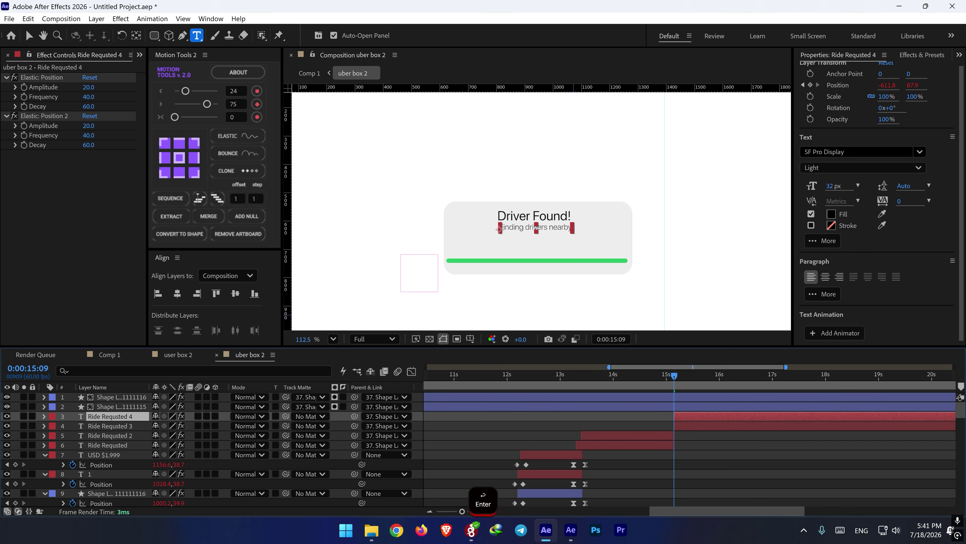
- Copy the subtitle wording from the other After Effects window and paste it over the duplicated subtitle as "Meet at current location"
{"action": "left_click", "coordinate": [571, 530]}
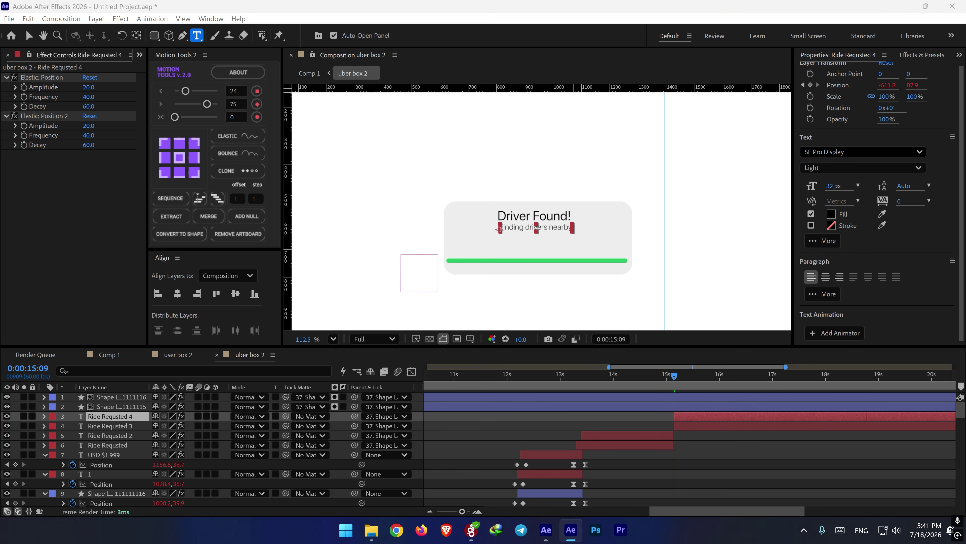
{"action": "key", "text": "ctrl+c"}
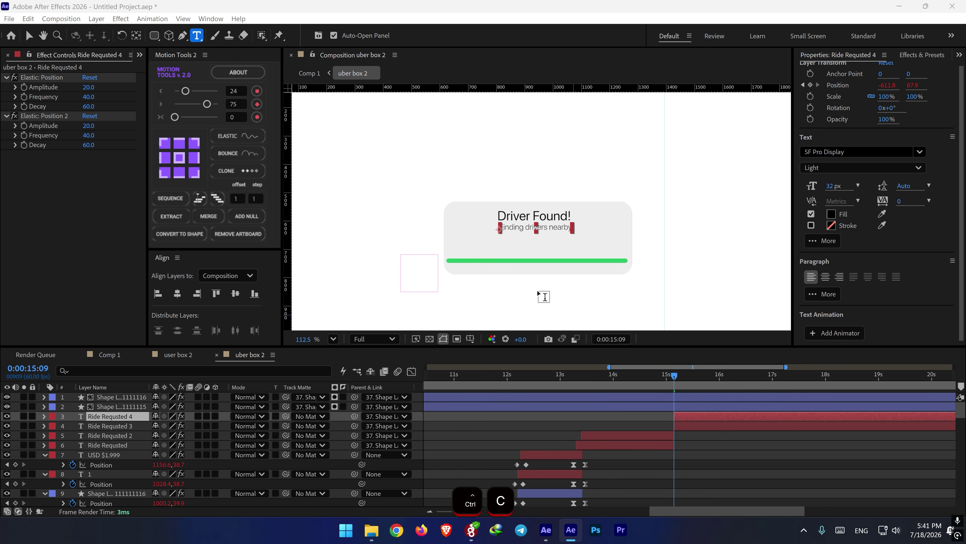
{"action": "key", "text": "ctrl+v"}
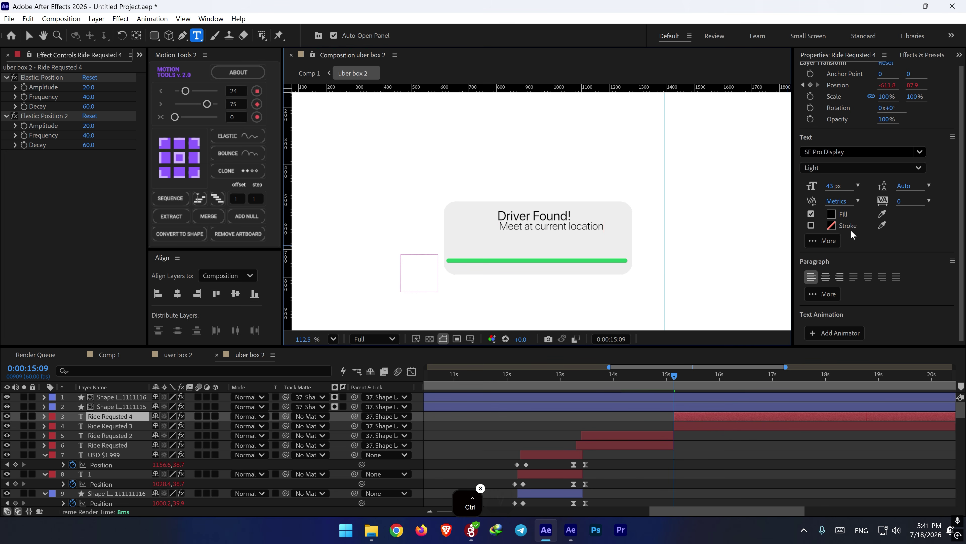
- Match the new subtitle to the earlier one by setting its font size to 32 px
{"action": "left_click", "coordinate": [654, 433]}
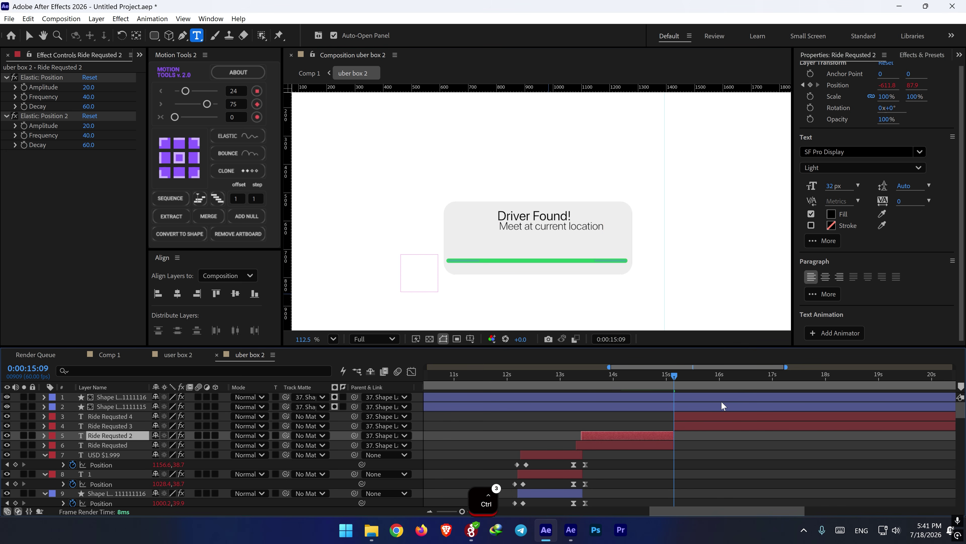
{"action": "left_click", "coordinate": [716, 424]}
{"action": "left_click", "coordinate": [833, 185]}
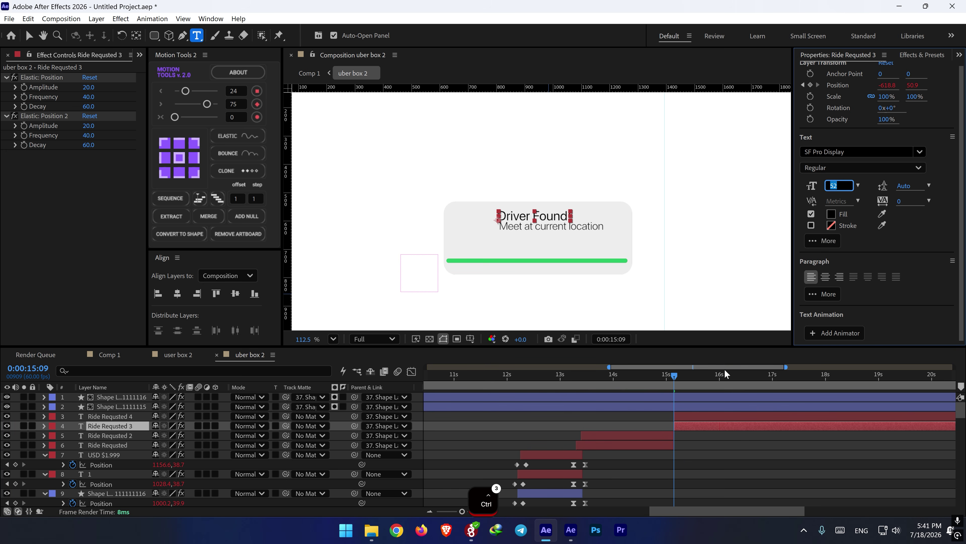
{"action": "left_click", "coordinate": [701, 414]}
{"action": "left_click", "coordinate": [834, 186]}
{"action": "type", "text": "3"}
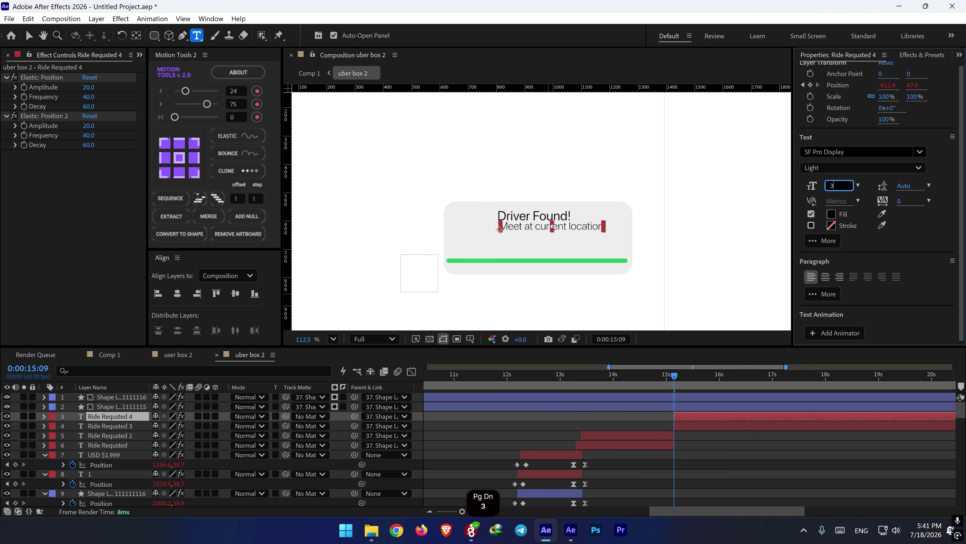
{"action": "type", "text": "2"}
{"action": "key", "text": "Return"}
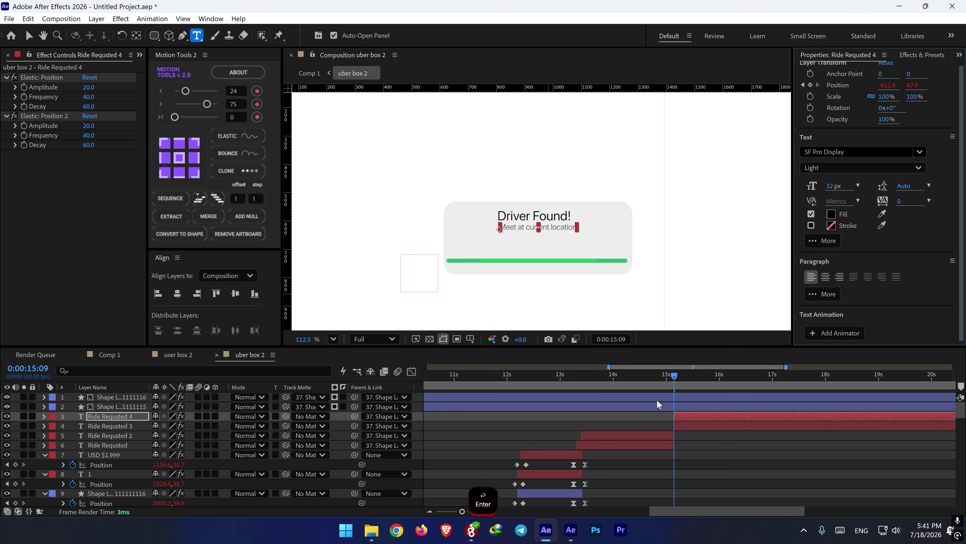
- Reveal the subtitle layer's keyframes and shift the text sideways to position about -627.7, 87.9 at 15:09
{"action": "key", "text": "v"}
{"action": "left_click_drag", "start_coordinate": [546, 240], "coordinate": [542, 240]}
{"action": "key", "text": "ctrl+z"}
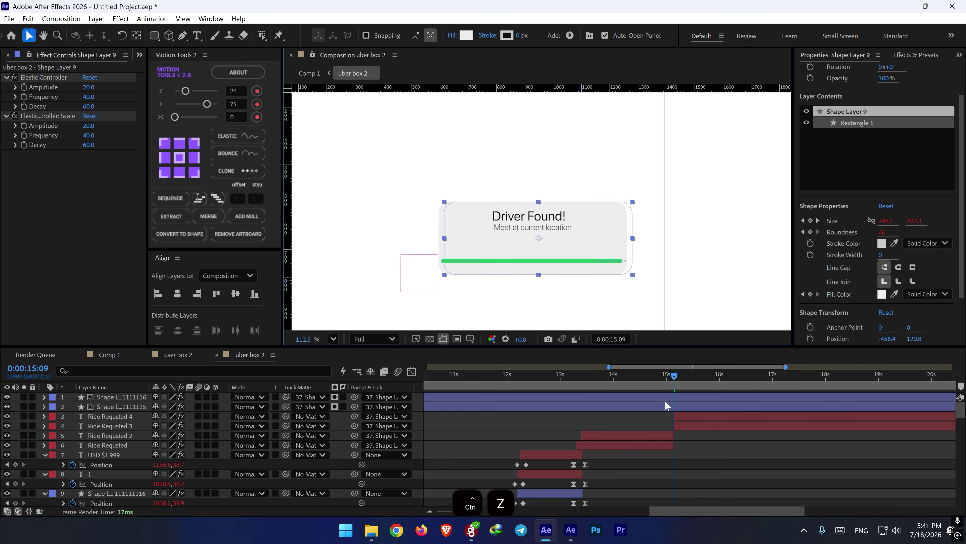
{"action": "left_click", "coordinate": [695, 417]}
{"action": "key", "text": "u"}
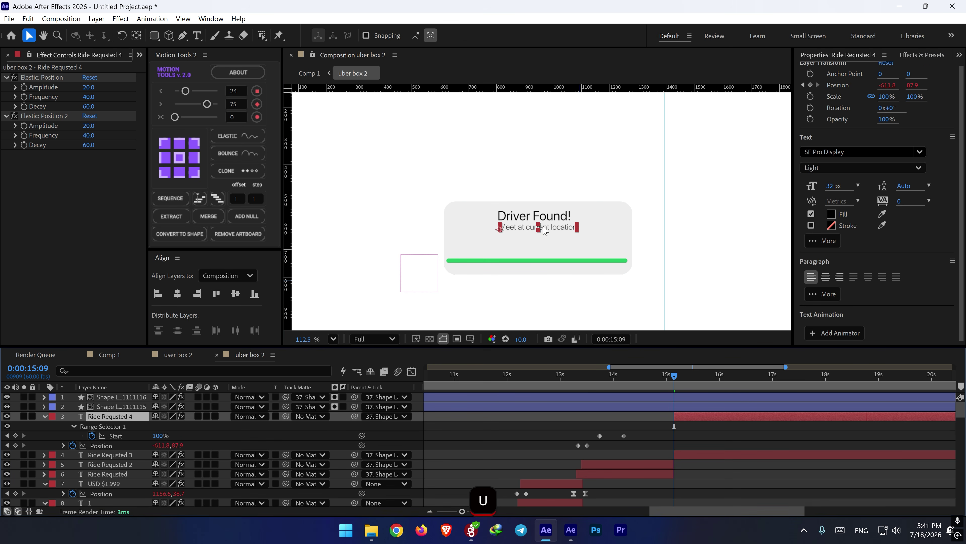
{"action": "left_click_drag", "start_coordinate": [545, 230], "coordinate": [541, 230]}
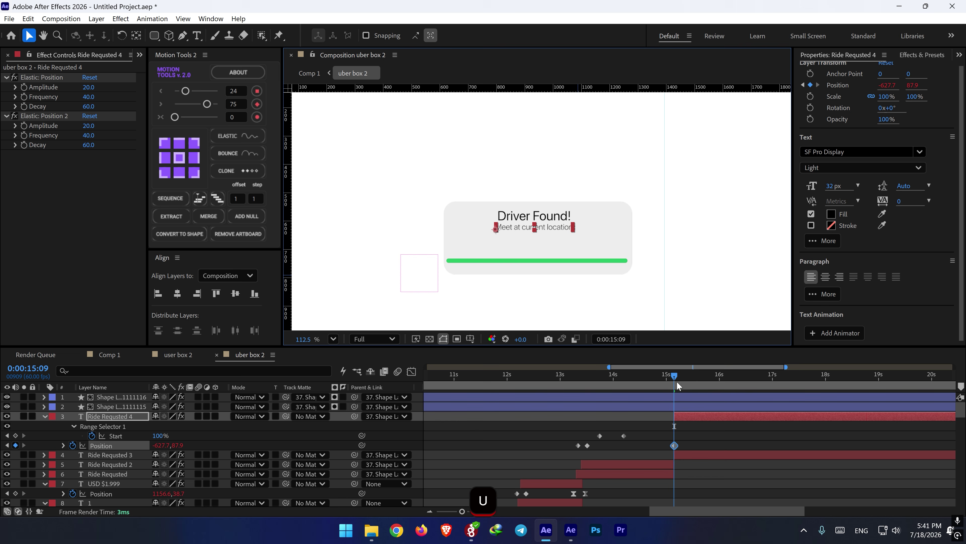
- Shift the subtitle's Range Selector Start keyframes to begin at about 15:10 and preview the text reveal
{"action": "mouse_move", "coordinate": [677, 382]}
{"action": "left_mouse_down"}
{"action": "mouse_move", "coordinate": [659, 380]}
{"action": "mouse_move", "coordinate": [680, 377]}
{"action": "left_mouse_up"}
{"action": "key", "text": "space"}
{"action": "key", "text": "space"}
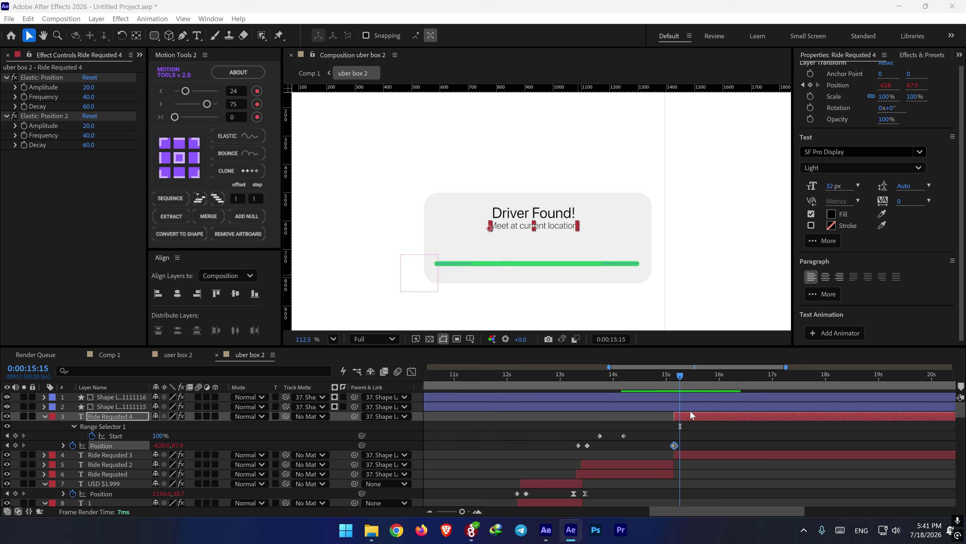
{"action": "left_click_drag", "start_coordinate": [633, 429], "coordinate": [674, 434]}
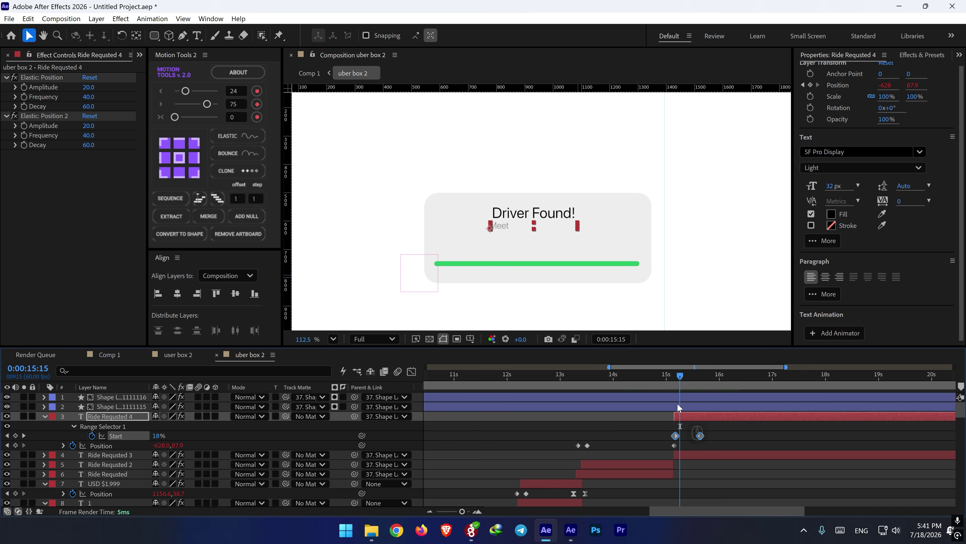
{"action": "left_click", "coordinate": [671, 378]}
{"action": "key", "text": "space"}
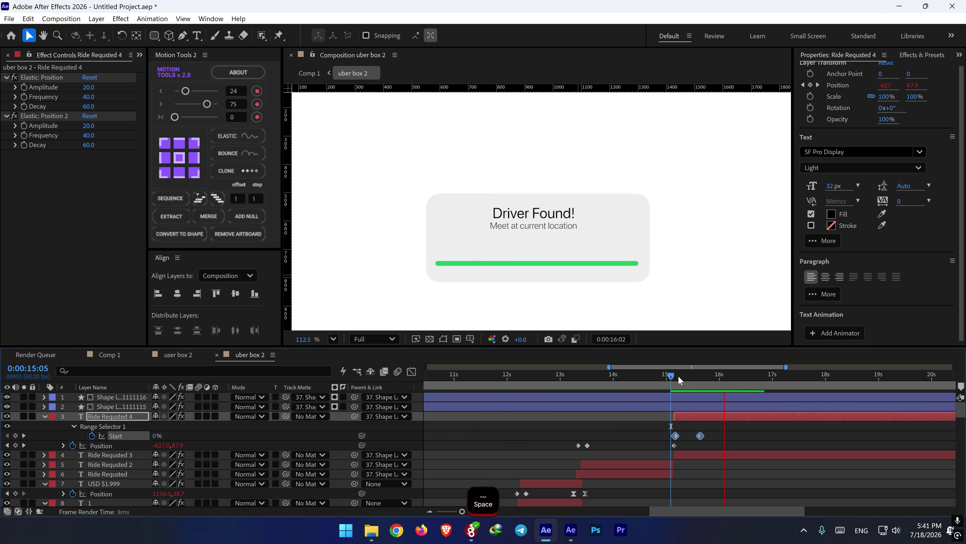
{"action": "key", "text": "space"}
- Slow the subtitle reveal by moving its last Range Selector Start keyframe to about 15:48 and preview it from about 15 seconds
{"action": "left_click", "coordinate": [668, 383]}
{"action": "left_click_drag", "start_coordinate": [701, 437], "coordinate": [709, 434]}
{"action": "key", "text": "ctrl+z"}
{"action": "left_click", "coordinate": [697, 439]}
{"action": "key", "text": "space"}
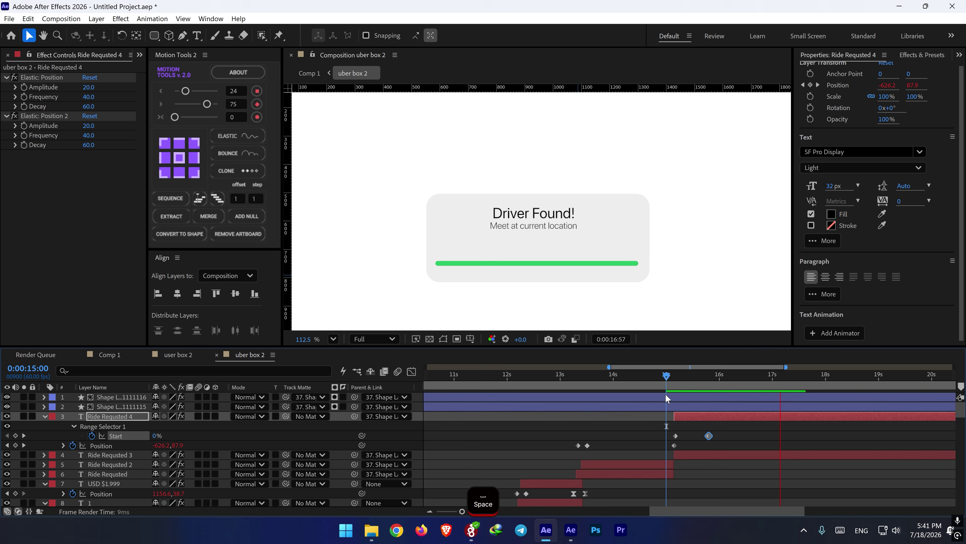
{"action": "key", "text": "space"}
{"action": "key", "text": "space"}
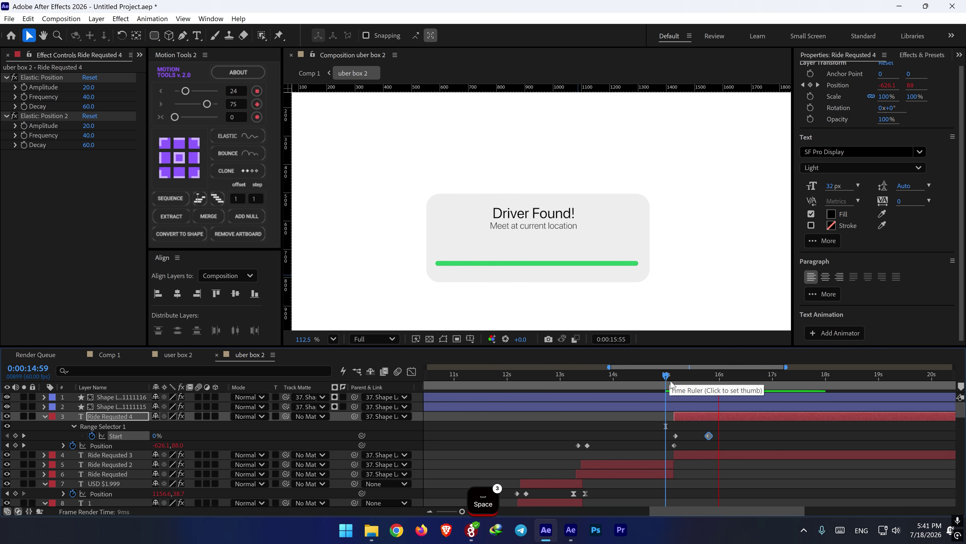
{"action": "key", "text": "alt+Tab"}
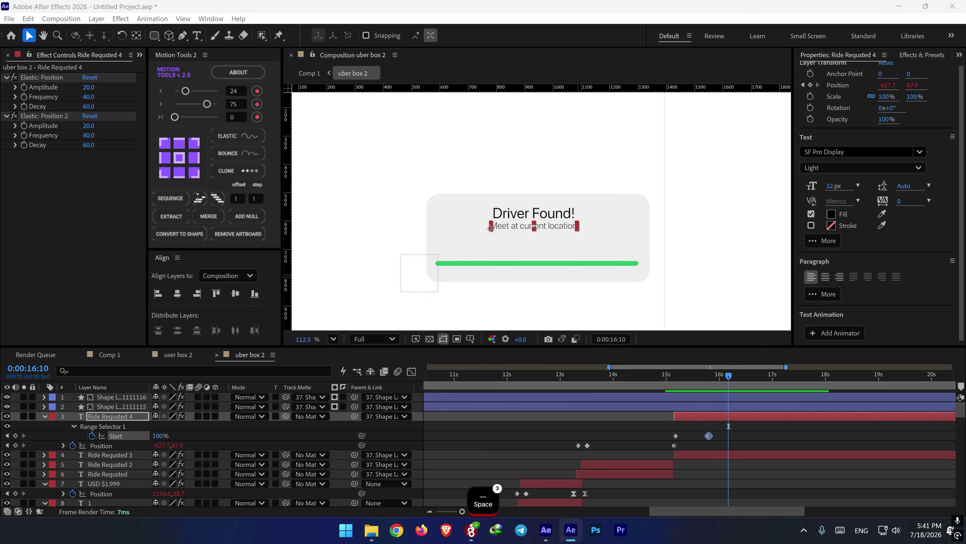
{"action": "scroll", "coordinate": [728, 426], "scroll_direction": "down", "scroll_amount": 1}
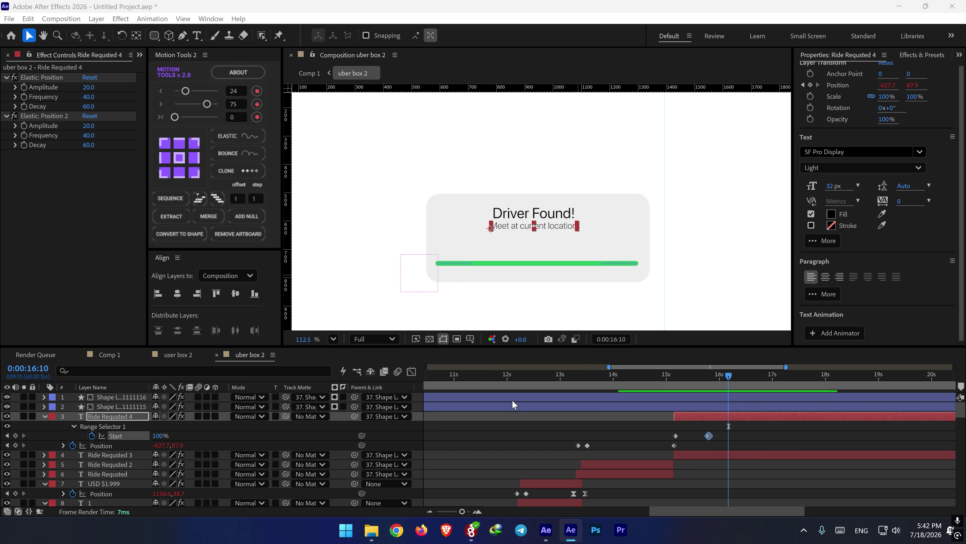
{"action": "left_click_drag", "start_coordinate": [723, 379], "coordinate": [672, 379]}
{"action": "key", "text": "space"}
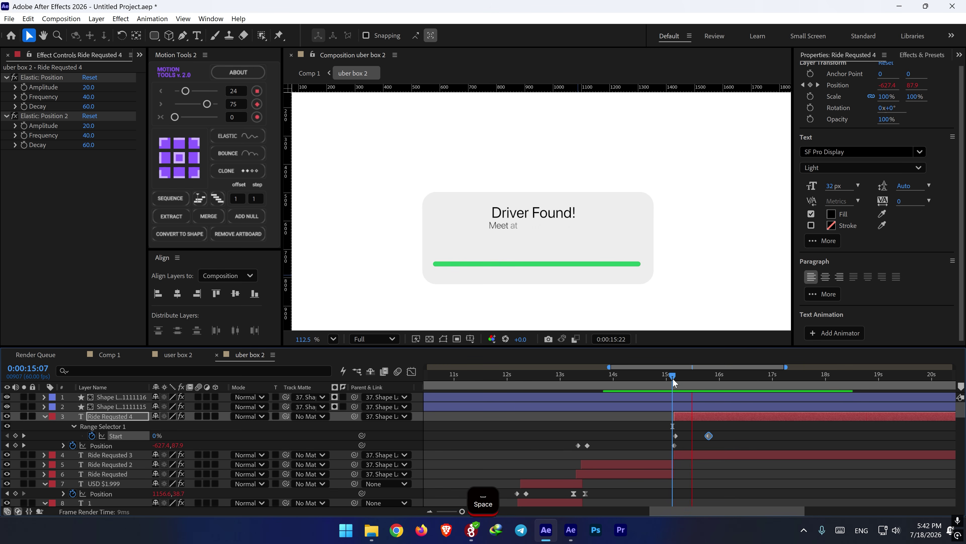
{"action": "key", "text": "space"}
- Add Size, Roundness and Color keyframes to Shape Layer 9 at 16:35
{"action": "scroll", "coordinate": [735, 432], "scroll_direction": "down", "scroll_amount": 8}
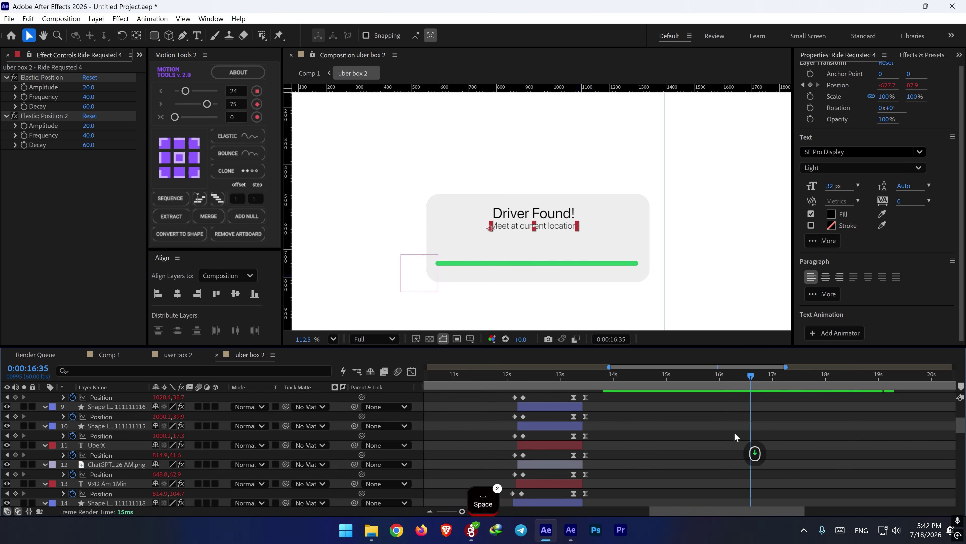
{"action": "scroll", "coordinate": [733, 437], "scroll_direction": "down", "scroll_amount": 10}
{"action": "scroll", "coordinate": [733, 436], "scroll_direction": "up", "scroll_amount": 1}
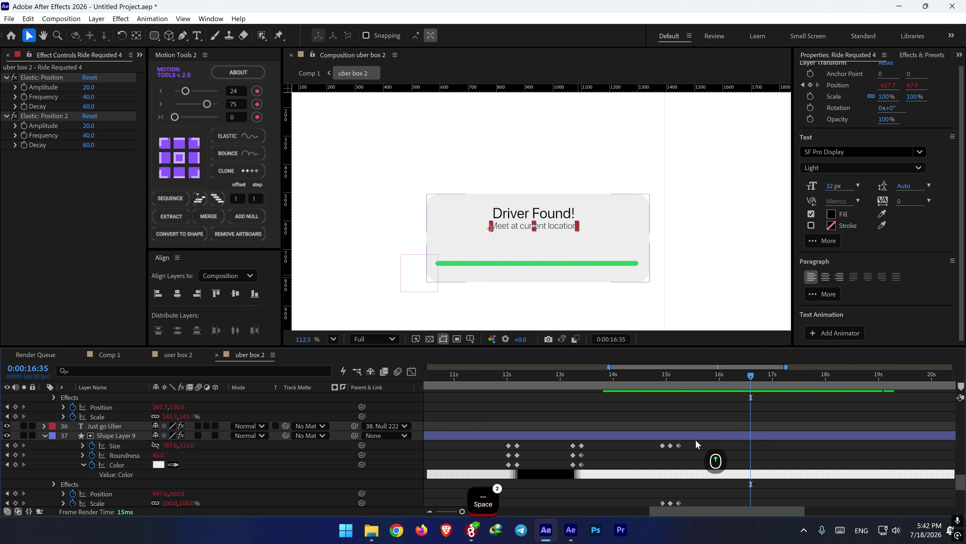
{"action": "left_click_drag", "start_coordinate": [17, 447], "coordinate": [18, 466]}
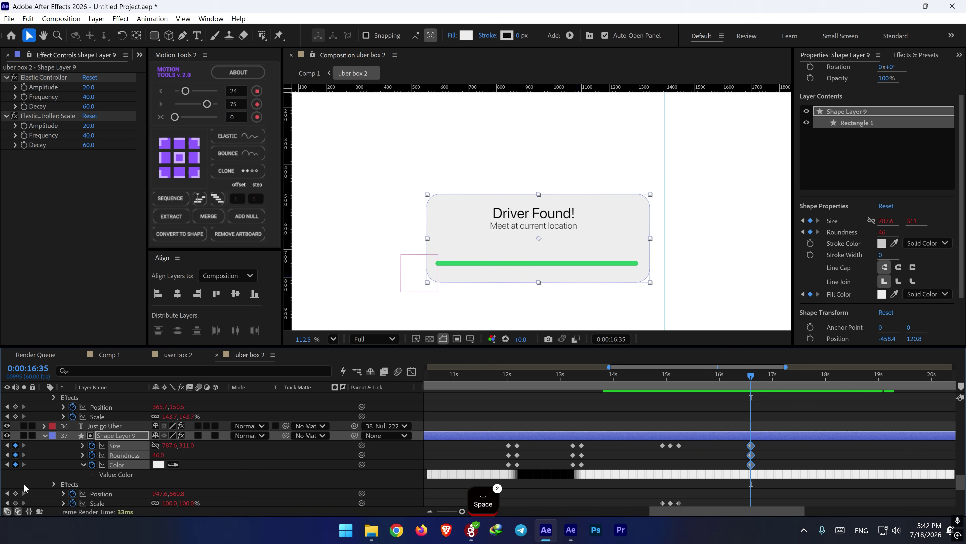
- At 16:45, shrink Shape Layer 9's rectangle to about 683.6 by 140, set its roundness to 33, and preview the change
{"action": "key", "text": "shift+Page_Down"}
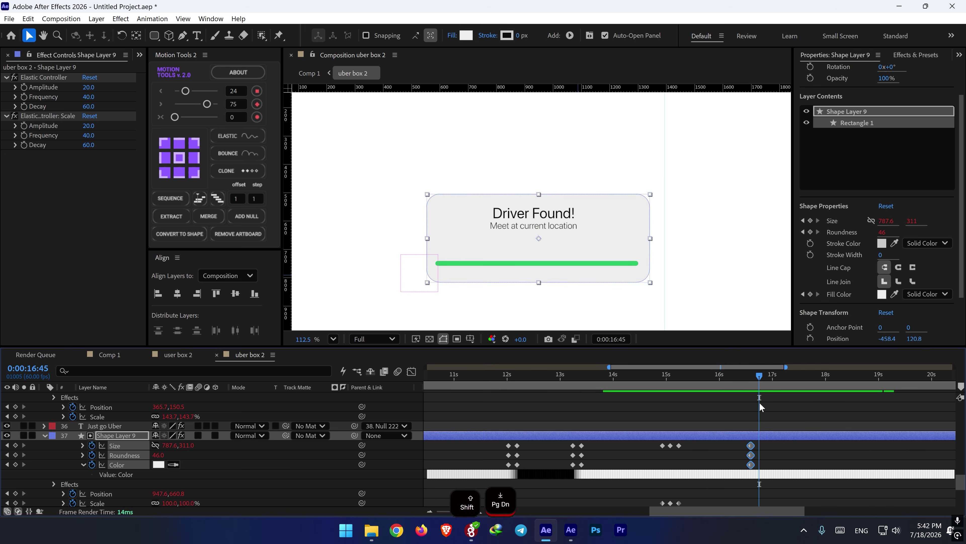
{"action": "left_click_drag", "start_coordinate": [184, 445], "coordinate": [99, 442]}
{"action": "mouse_move", "coordinate": [168, 445]}
{"action": "left_mouse_down"}
{"action": "mouse_move", "coordinate": [109, 442]}
{"action": "mouse_move", "coordinate": [174, 446]}
{"action": "left_mouse_up"}
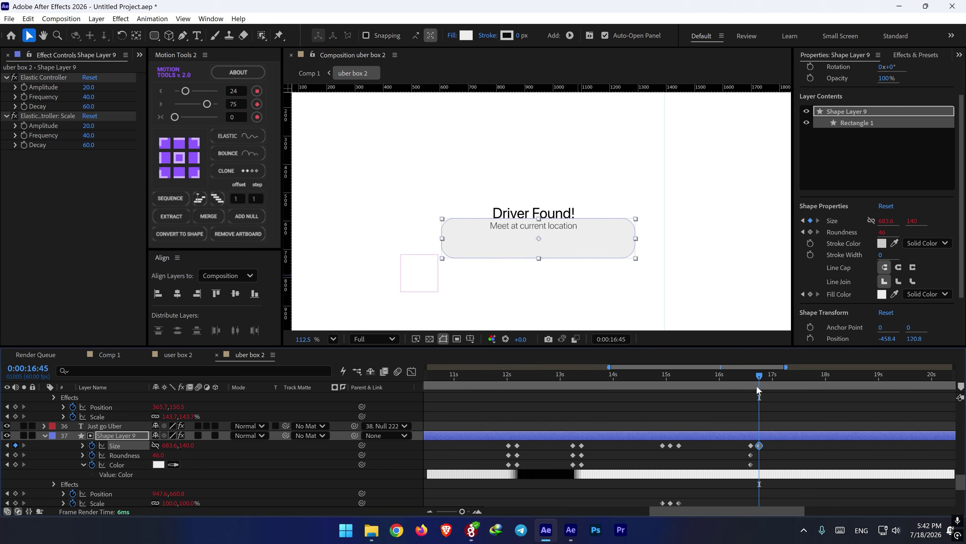
{"action": "left_click_drag", "start_coordinate": [158, 456], "coordinate": [147, 454]}
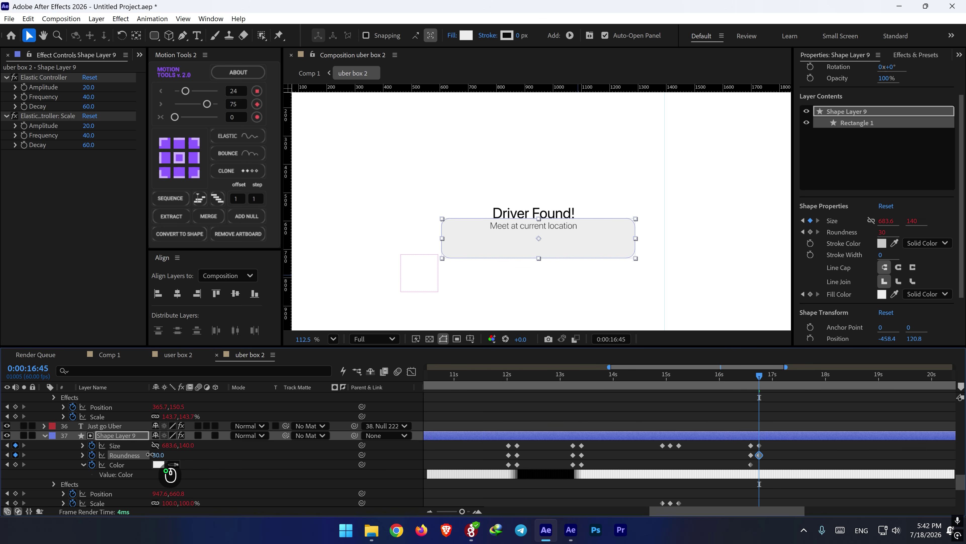
{"action": "mouse_move", "coordinate": [763, 375]}
{"action": "left_mouse_down"}
{"action": "mouse_move", "coordinate": [787, 375]}
{"action": "mouse_move", "coordinate": [739, 376]}
{"action": "mouse_move", "coordinate": [763, 375]}
{"action": "left_mouse_up"}
{"action": "key", "text": "space"}
{"action": "left_click", "coordinate": [750, 376], "text": "shift"}
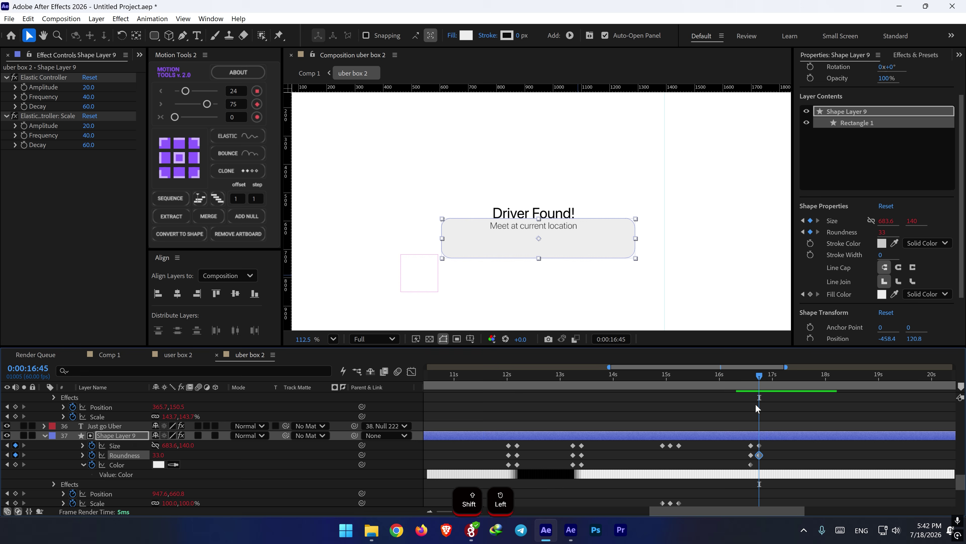
- Use Shape Layer 9 as the track matte for the "Ride Requsted 4" and "Ride Requsted 3" text layers and check it past 17 seconds
{"action": "scroll", "coordinate": [645, 441], "scroll_direction": "up", "scroll_amount": 10}
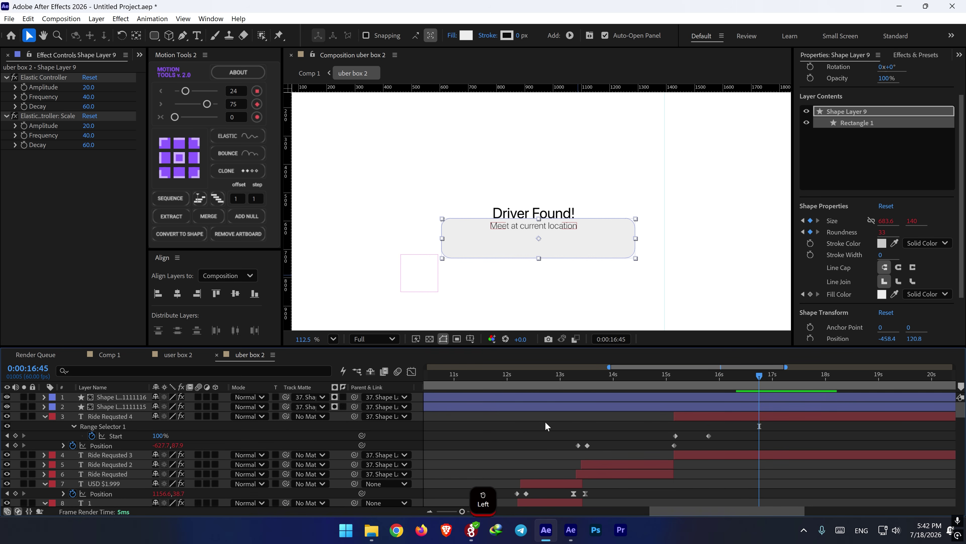
{"action": "left_click", "coordinate": [45, 416]}
{"action": "left_click", "coordinate": [114, 416], "text": "ctrl"}
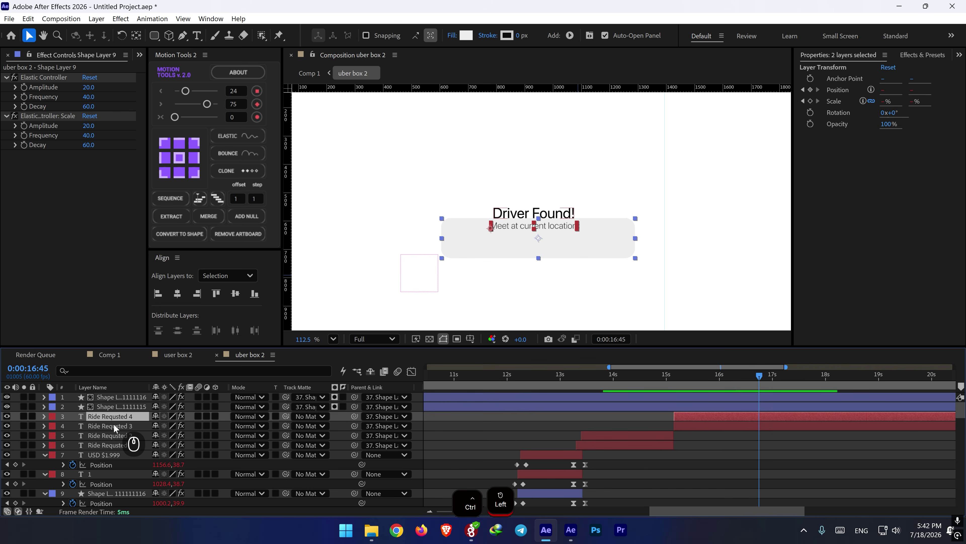
{"action": "left_click", "coordinate": [114, 425], "text": "ctrl"}
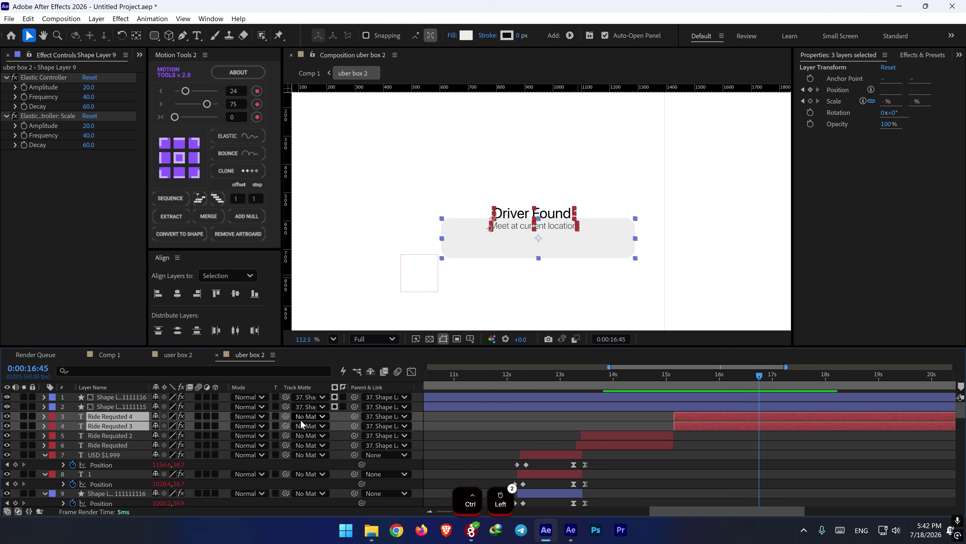
{"action": "left_click_drag", "start_coordinate": [286, 428], "coordinate": [115, 456]}
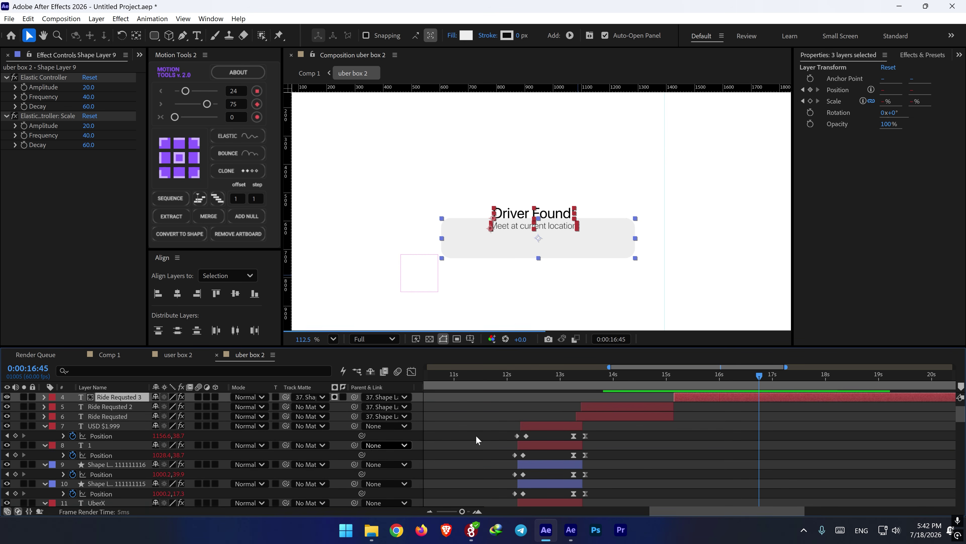
{"action": "left_click_drag", "start_coordinate": [718, 381], "coordinate": [780, 376]}
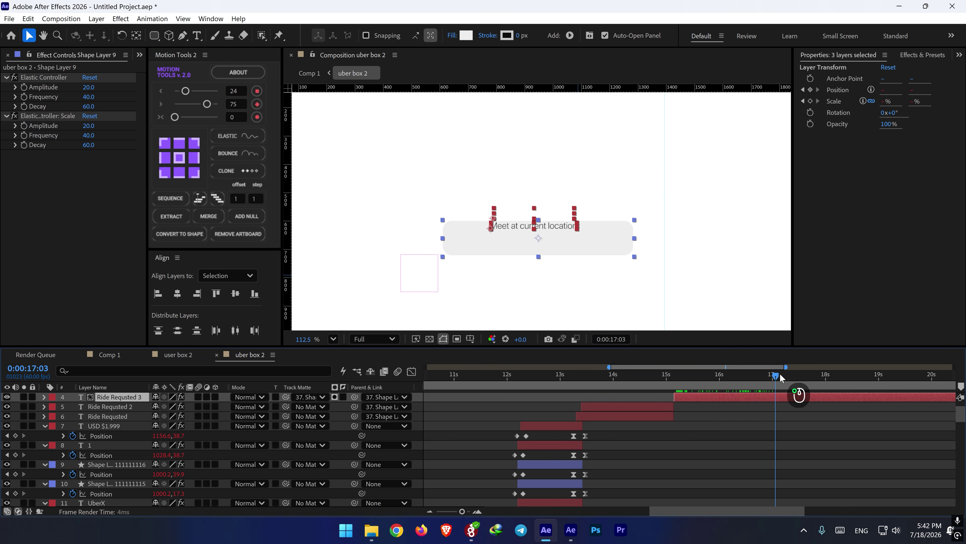
- Add Position keyframes to the "Ride Requsted 4" and "Ride Requsted 3" text layers at 16:35, matching Shape Layer 9's keyframes
{"action": "scroll", "coordinate": [758, 403], "scroll_direction": "down", "scroll_amount": 5}
{"action": "scroll", "coordinate": [758, 418], "scroll_direction": "down", "scroll_amount": 8}
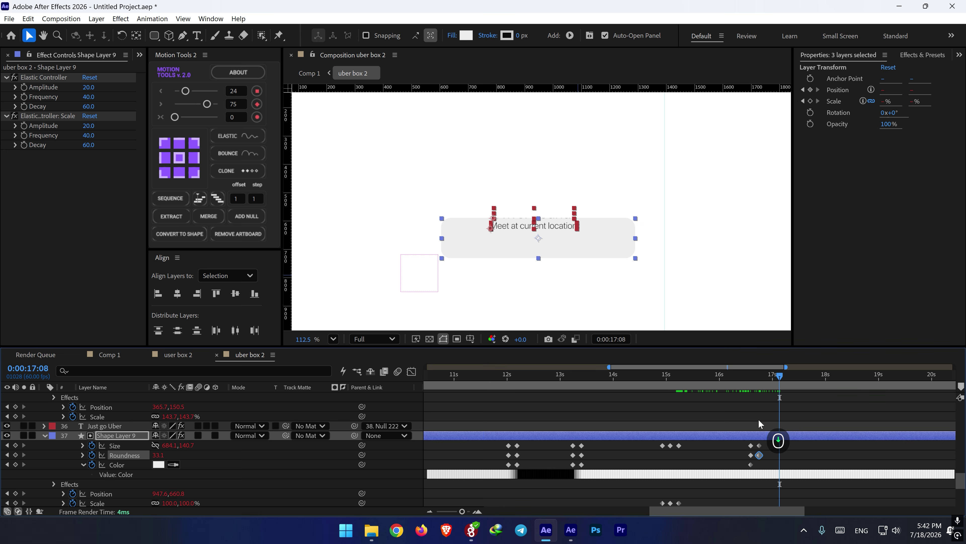
{"action": "left_click", "coordinate": [749, 383], "text": "shift"}
{"action": "scroll", "coordinate": [731, 428], "scroll_direction": "up", "scroll_amount": 6}
{"action": "scroll", "coordinate": [731, 430], "scroll_direction": "up", "scroll_amount": 7}
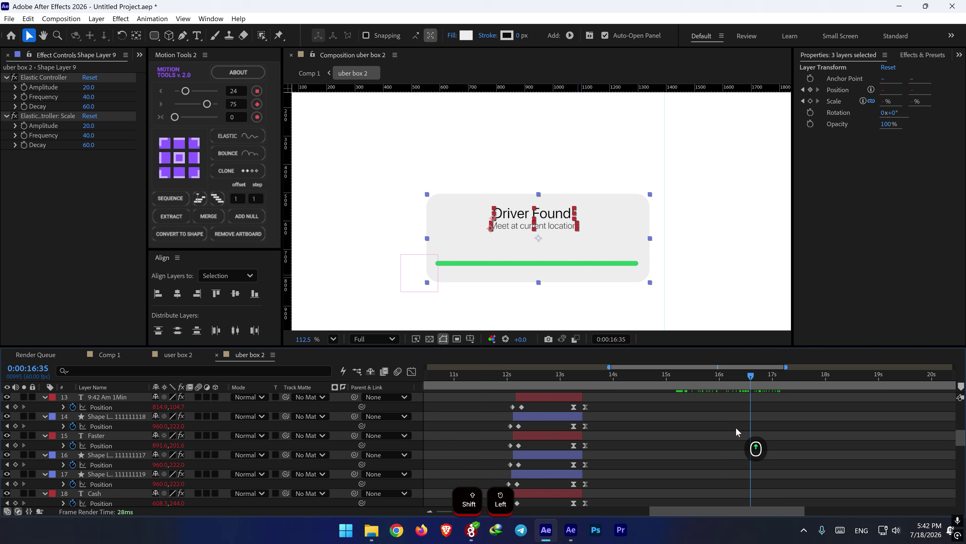
{"action": "key", "text": "p"}
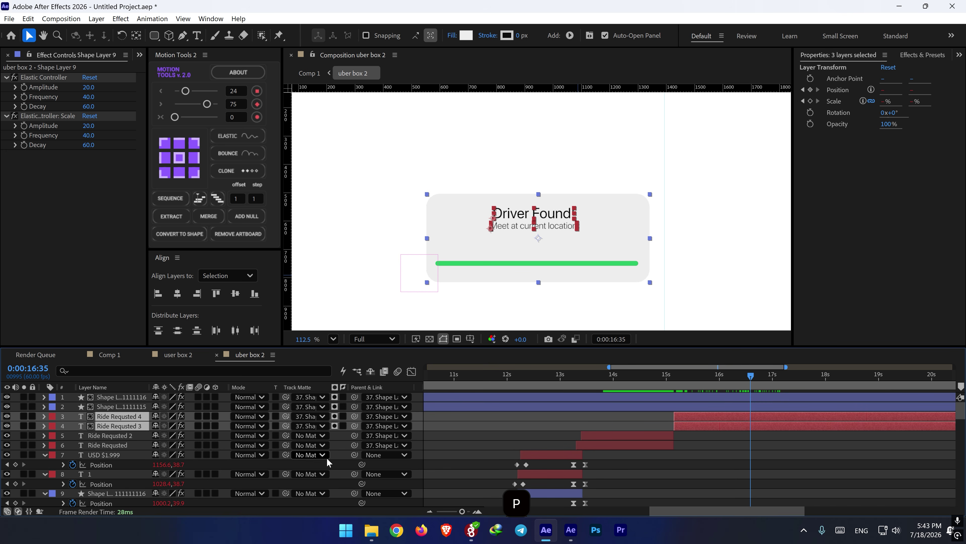
{"action": "key", "text": "p"}
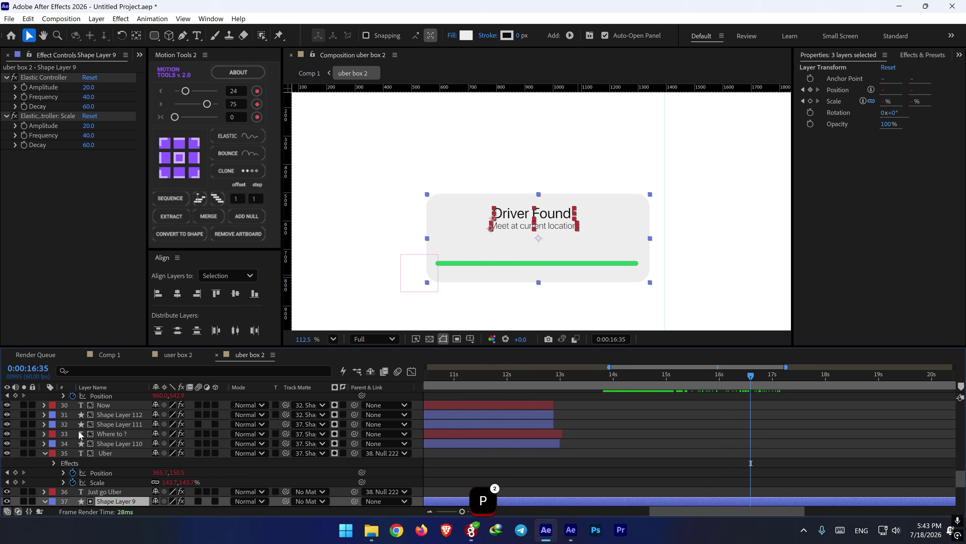
{"action": "scroll", "coordinate": [445, 457], "scroll_direction": "up", "scroll_amount": 10}
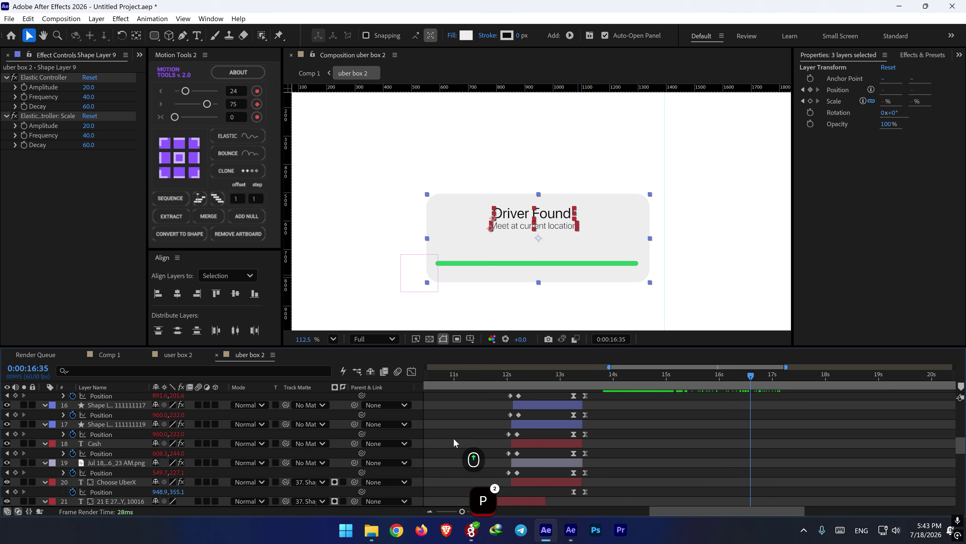
{"action": "left_click", "coordinate": [736, 445]}
{"action": "left_click", "coordinate": [747, 417]}
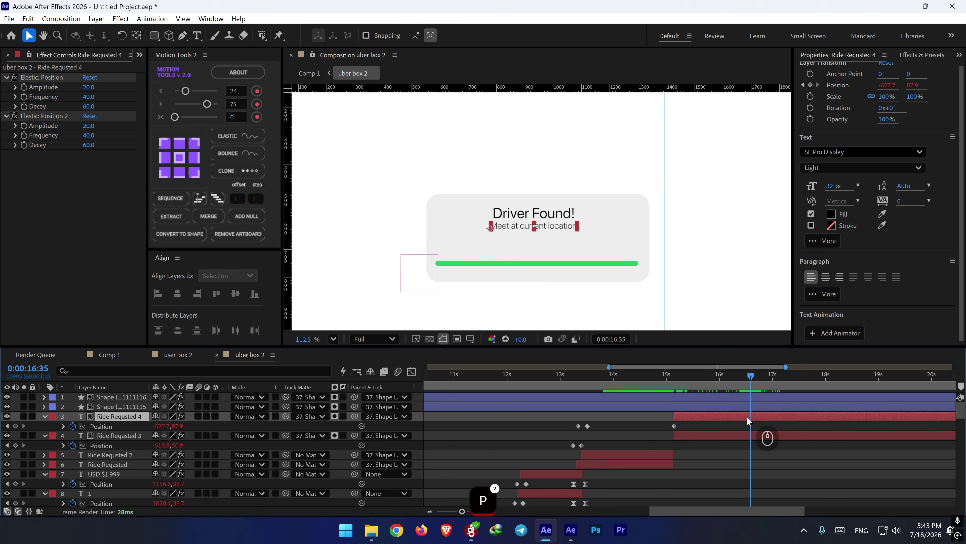
{"action": "left_click", "coordinate": [709, 435], "text": "shift"}
{"action": "left_click", "coordinate": [15, 426]}
{"action": "left_click", "coordinate": [15, 445], "text": "shift"}
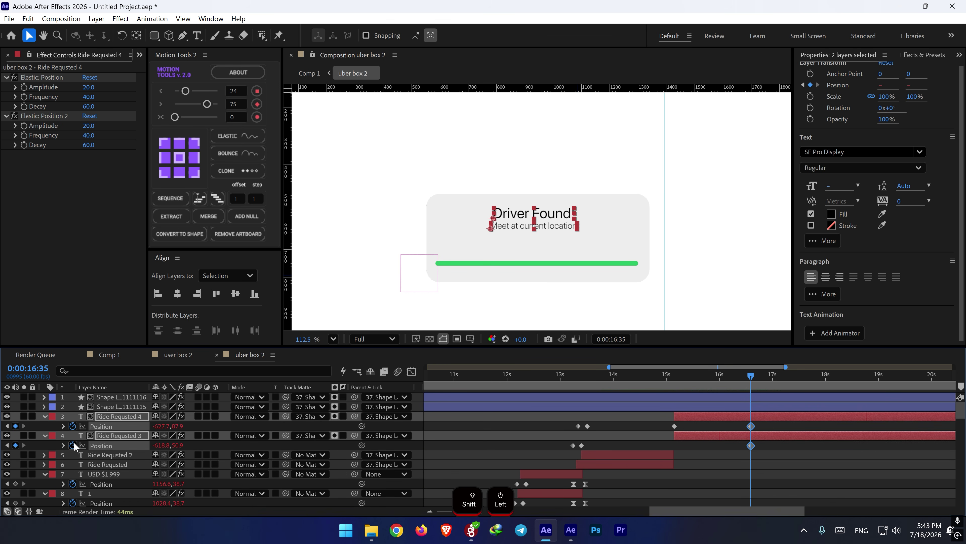
- At 16:45, move both "Ride Requsted" text layers up out of the card, trim their ends there, and preview the exit
{"action": "key", "text": "shift+Page_Down"}
{"action": "left_click_drag", "start_coordinate": [180, 444], "coordinate": [146, 445]}
{"action": "key", "text": "alt+]"}
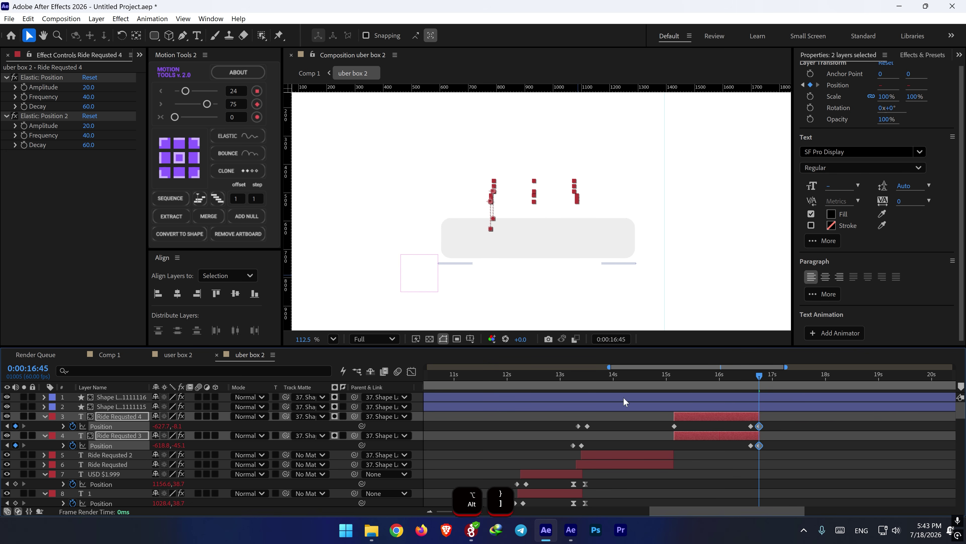
{"action": "left_click", "coordinate": [737, 386]}
{"action": "key", "text": "space"}
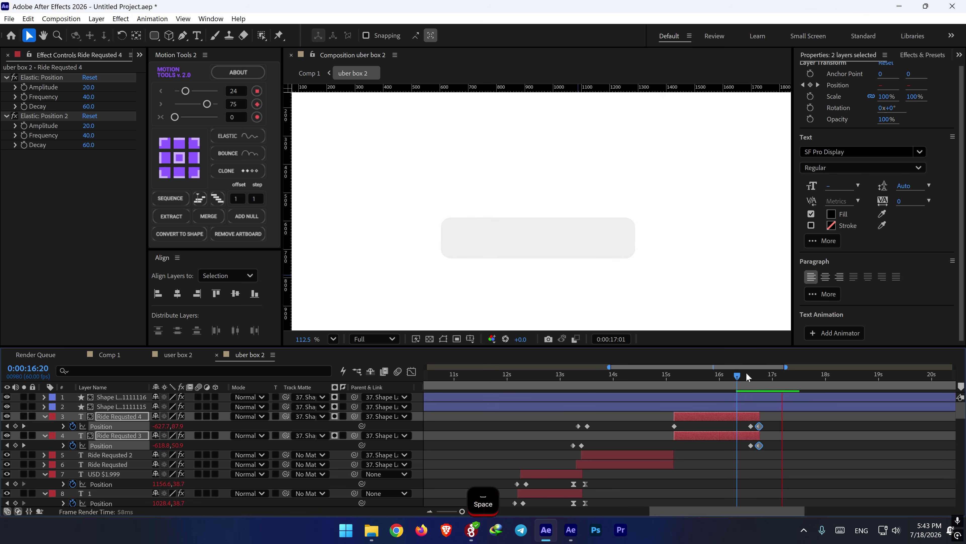
{"action": "key", "text": "space"}
{"action": "left_click", "coordinate": [751, 383]}
{"action": "key", "text": "space"}
{"action": "key", "text": "space"}
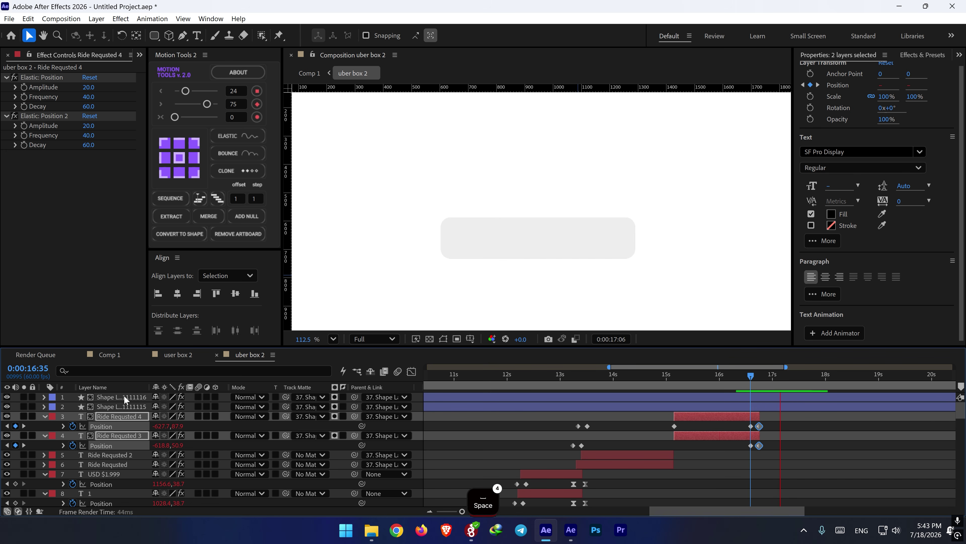
- Copy the new message text and paste it as a new text layer reading "Driver is Arriving Now!" over the card
{"action": "key", "text": "ctrl+c"}
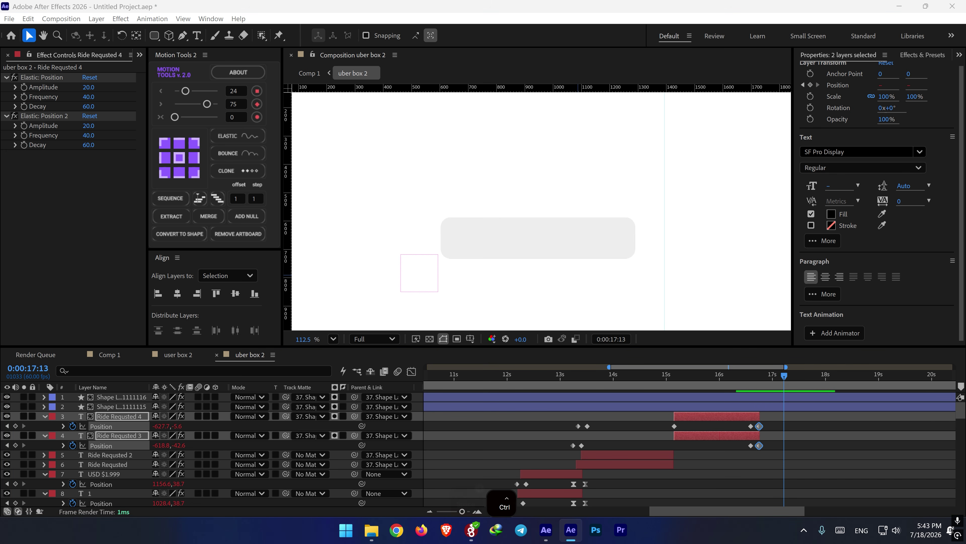
{"action": "left_click", "coordinate": [739, 427]}
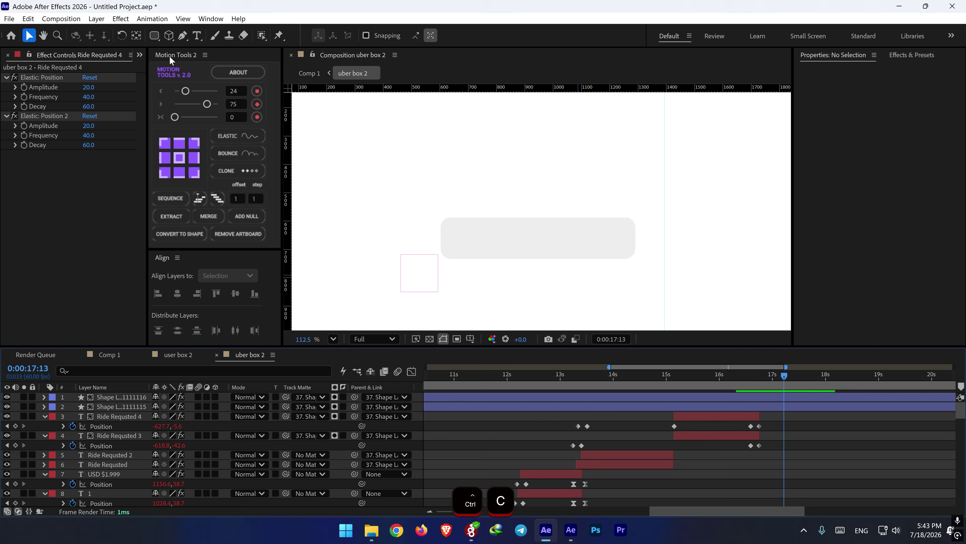
{"action": "left_click", "coordinate": [196, 37]}
{"action": "left_click", "coordinate": [540, 249]}
{"action": "key", "text": "ctrl+v"}
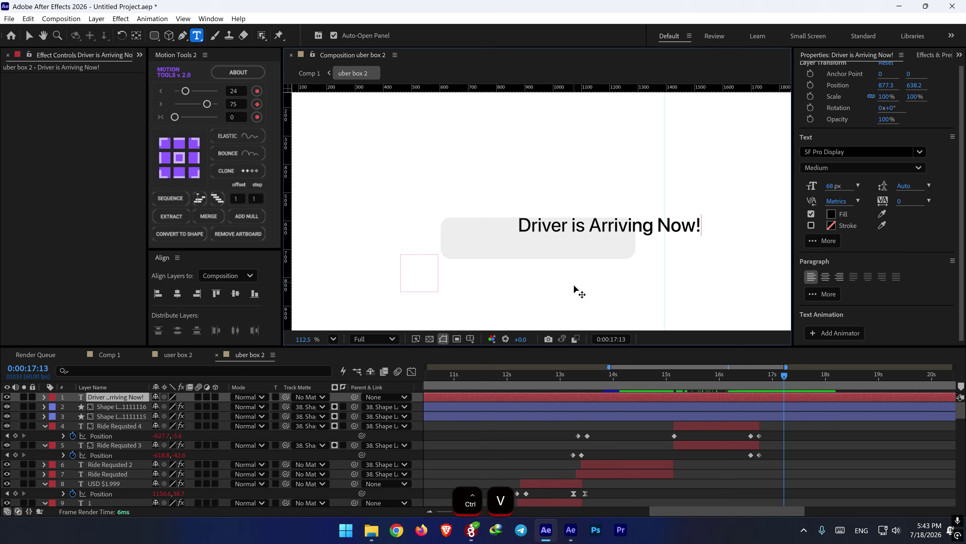
- Set "Driver is Arriving Now!" to Regular at 46 px and move it to the card's upper part, about 726, 641
{"action": "key", "text": "ctrl+a"}
{"action": "left_click", "coordinate": [840, 172]}
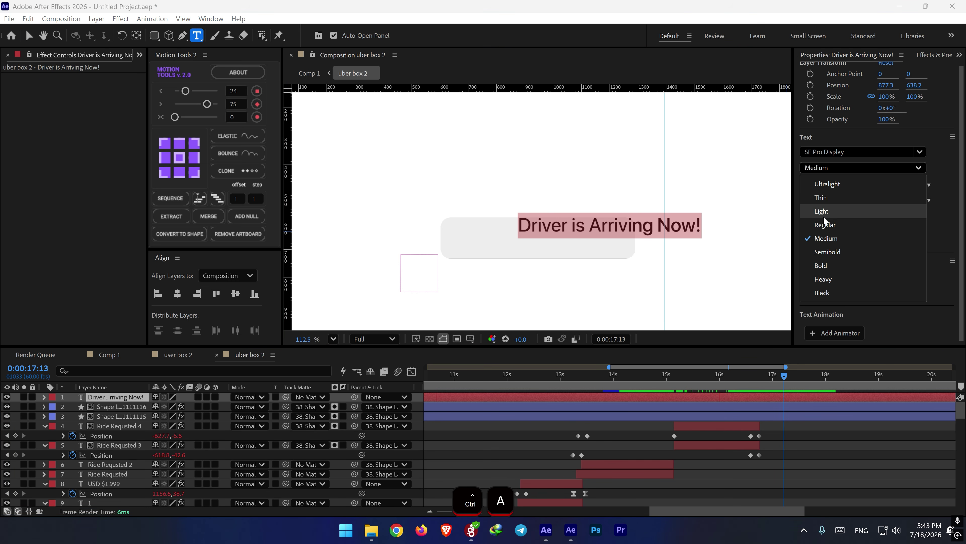
{"action": "left_click", "coordinate": [824, 216]}
{"action": "left_click_drag", "start_coordinate": [829, 187], "coordinate": [817, 186]}
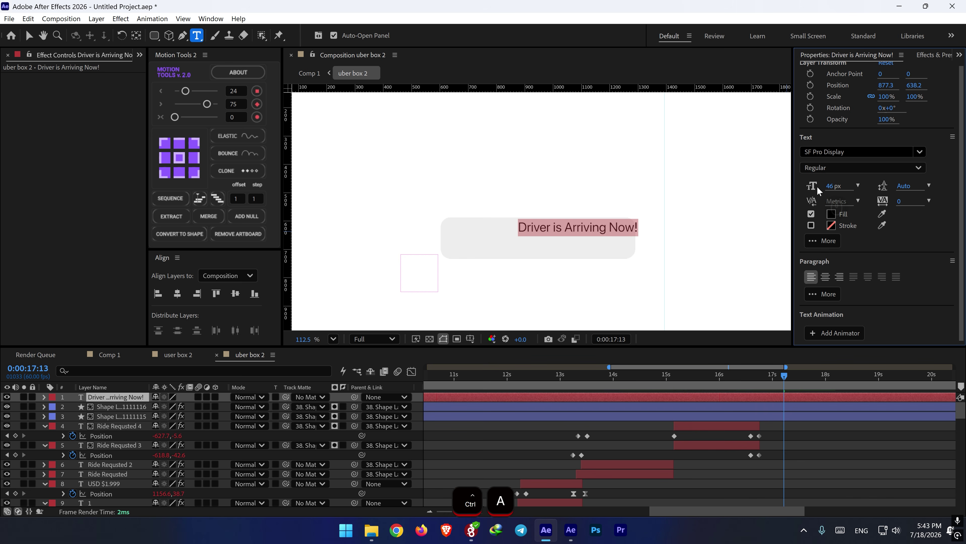
{"action": "left_click_drag", "start_coordinate": [567, 292], "coordinate": [523, 295]}
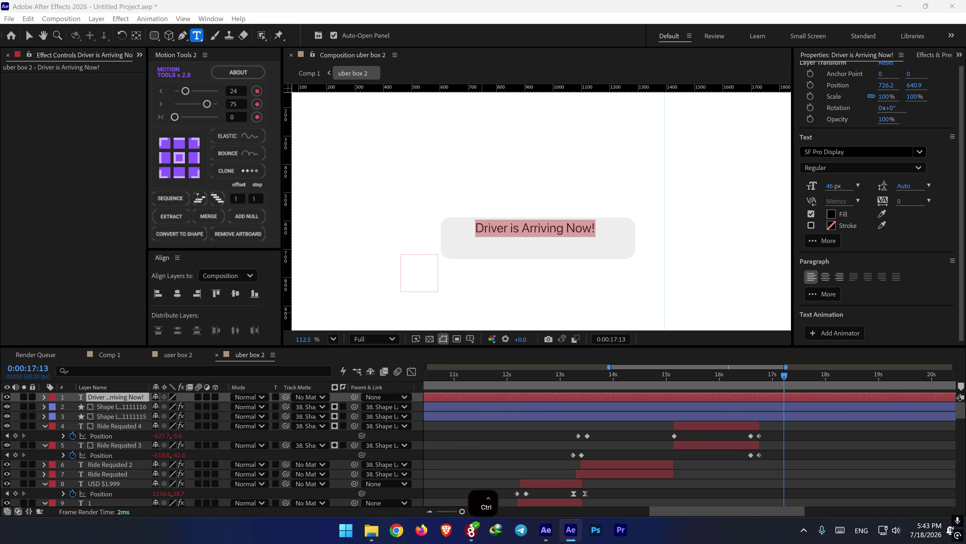
- Duplicate the "Driver is Arriving Now!" layer, move the copy below it, and replace its text with "Leave now to meet driver!" in Light
{"action": "key", "text": "ctrl+c"}
{"action": "left_click", "coordinate": [704, 397]}
{"action": "key", "text": "ctrl+d"}
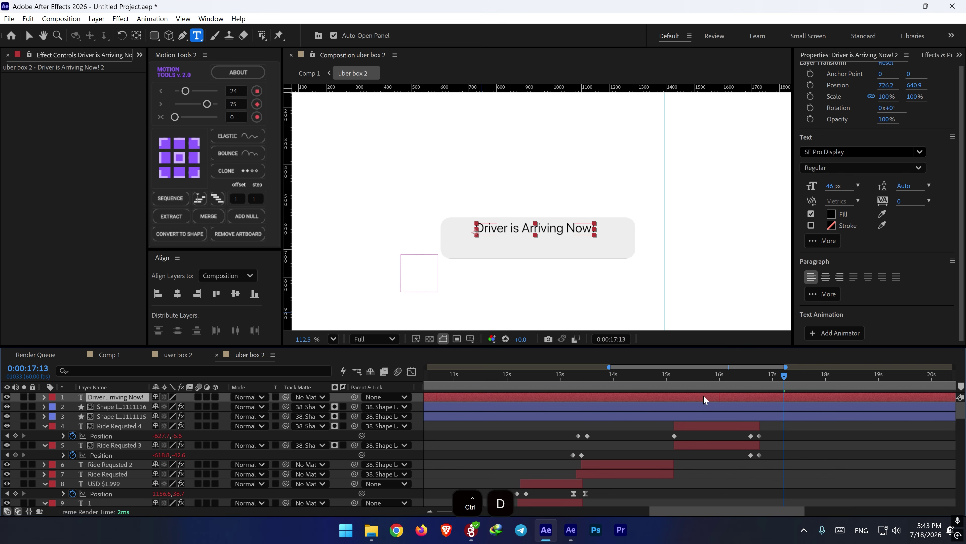
{"action": "key", "text": "v"}
{"action": "left_click_drag", "start_coordinate": [547, 230], "coordinate": [546, 247]}
{"action": "double_click", "coordinate": [546, 247]}
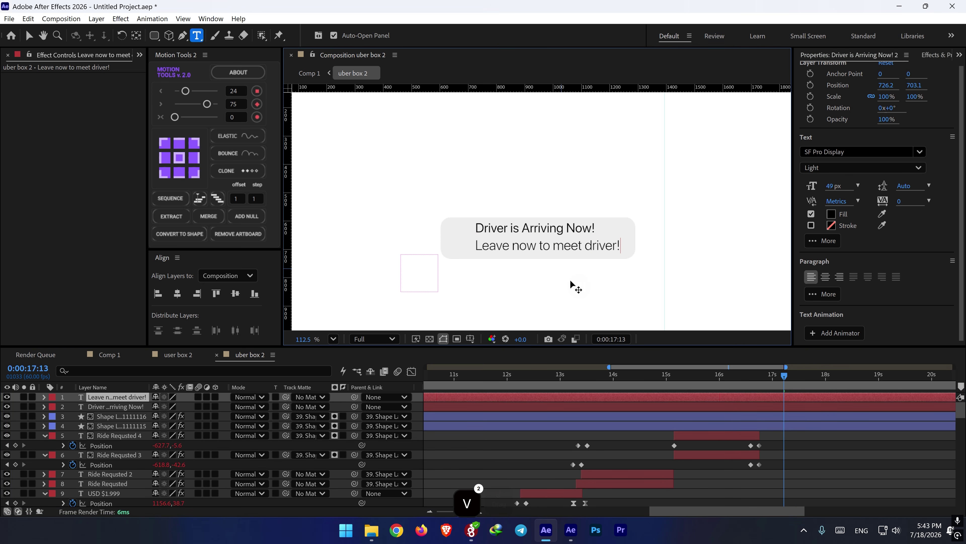
- Set the "Leave now to meet driver!" subtitle to 36 px and center it horizontally beneath the title
{"action": "key", "text": "v"}
{"action": "left_click_drag", "start_coordinate": [579, 293], "coordinate": [570, 291]}
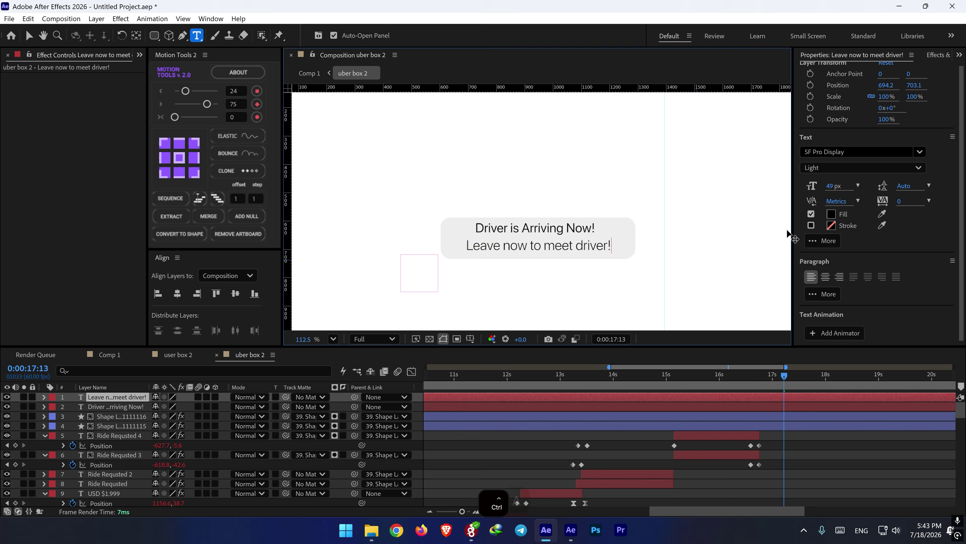
{"action": "key", "text": "ctrl+a"}
{"action": "left_click_drag", "start_coordinate": [832, 186], "coordinate": [824, 185]}
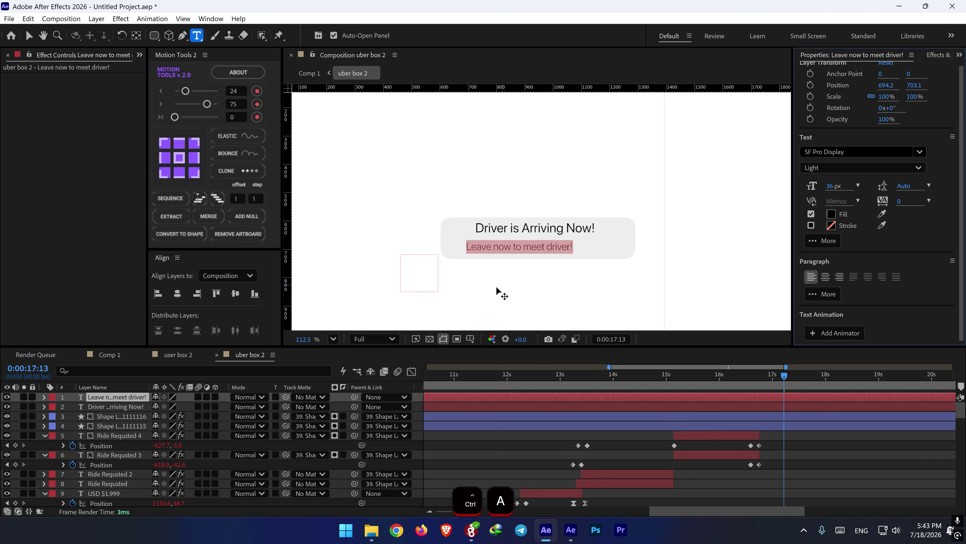
{"action": "mouse_move", "coordinate": [489, 288]}
{"action": "left_mouse_down"}
{"action": "mouse_move", "coordinate": [513, 288]}
{"action": "mouse_move", "coordinate": [504, 288]}
{"action": "left_mouse_up"}
- Bring the two text lines closer together vertically, with the title at about Y 652 and the subtitle at about Y 698
{"action": "left_click", "coordinate": [724, 407]}
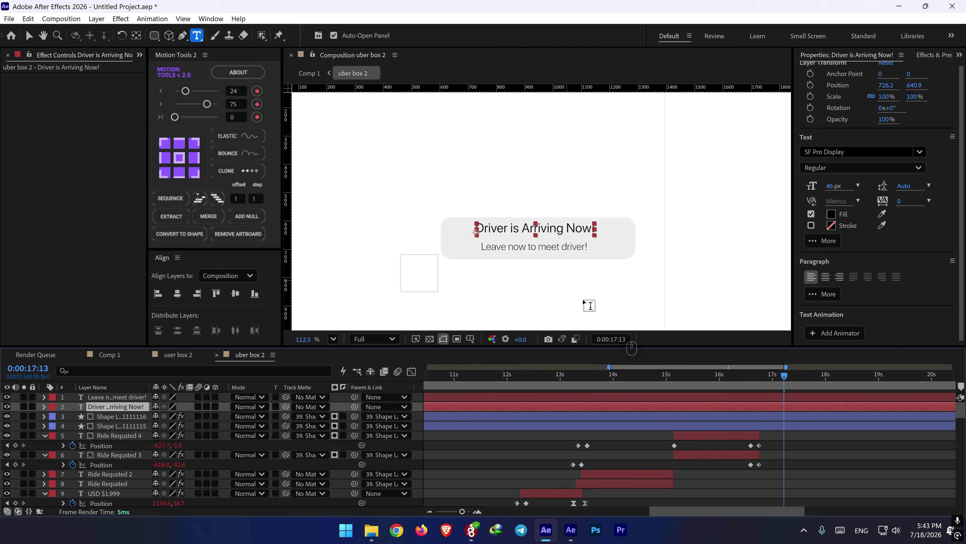
{"action": "key", "text": "v"}
{"action": "left_click_drag", "start_coordinate": [561, 229], "coordinate": [552, 247]}
- Trim the start of both new text layers to about 16:45, where the previous message ends
{"action": "left_click", "coordinate": [710, 407]}
{"action": "left_click", "coordinate": [713, 396], "text": "ctrl"}
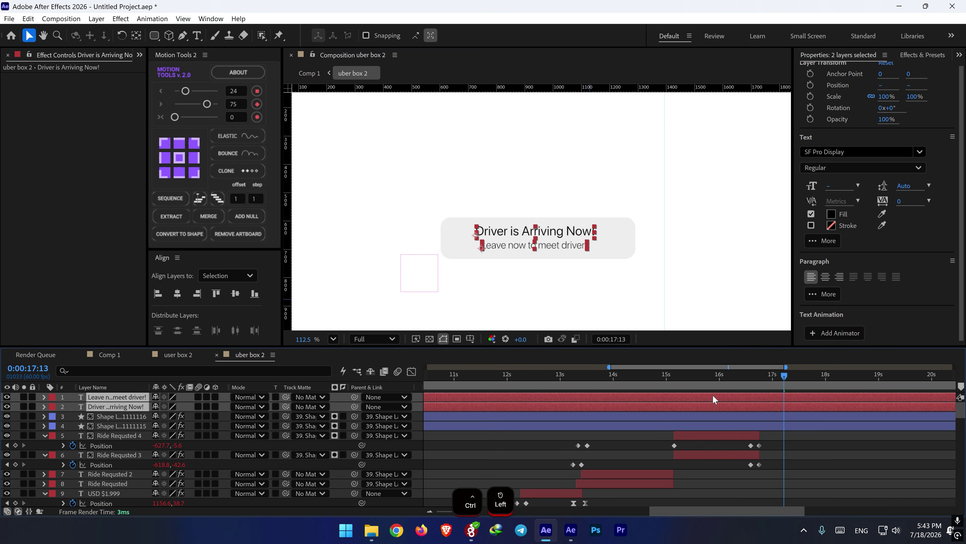
{"action": "key", "text": "alt+bracketleft"}
{"action": "left_click_drag", "start_coordinate": [784, 406], "coordinate": [760, 407]}
{"action": "left_click", "coordinate": [751, 407]}
- Apply the saved text animation preset from the Desktop folder to the "Driver is Arriving Now!" layer
{"action": "left_click", "coordinate": [769, 406]}
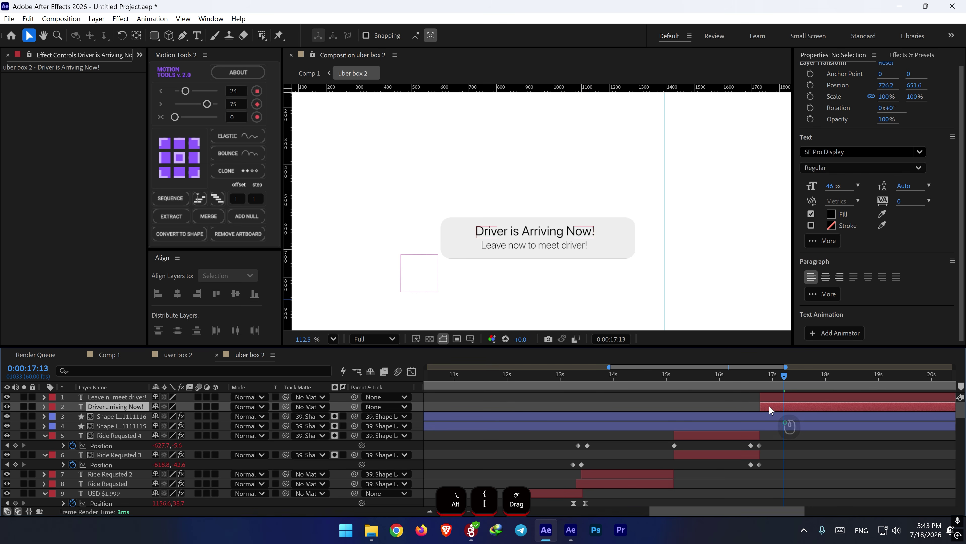
{"action": "left_click", "coordinate": [146, 20]}
{"action": "left_click", "coordinate": [173, 41]}
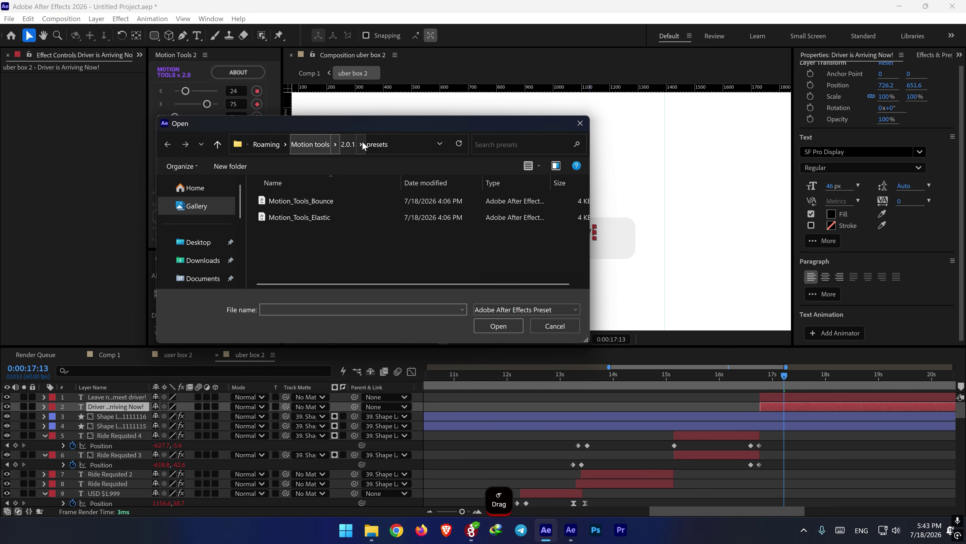
{"action": "left_click", "coordinate": [192, 240]}
{"action": "double_click", "coordinate": [422, 206]}
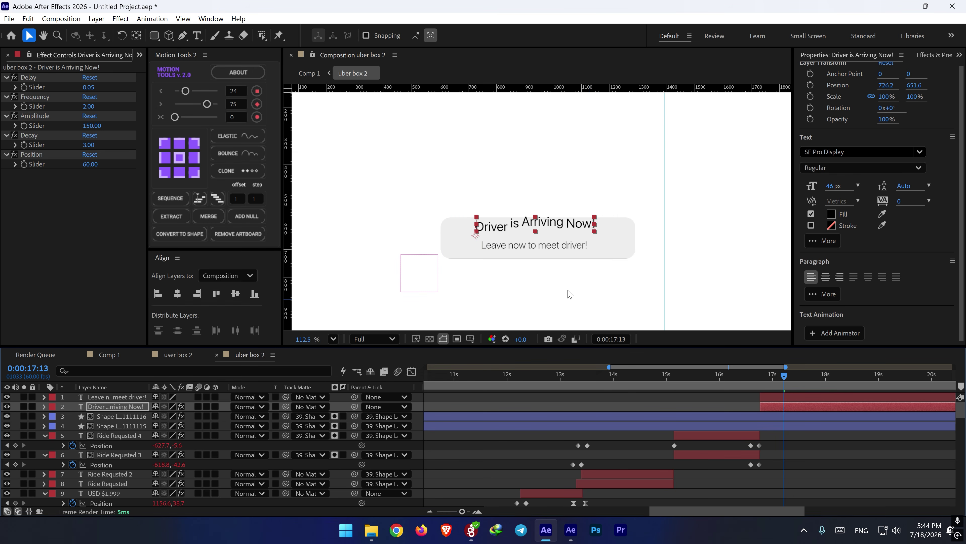
- Apply the same text animation preset to the "Leave now to meet driver!" layer
{"action": "left_click", "coordinate": [769, 398]}
{"action": "left_click", "coordinate": [143, 21]}
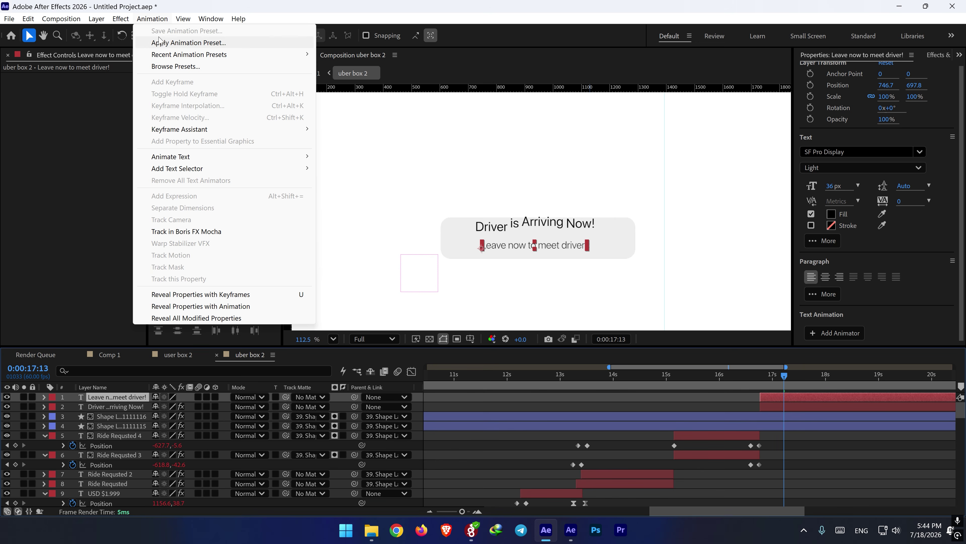
{"action": "left_click", "coordinate": [161, 42]}
{"action": "double_click", "coordinate": [431, 233]}
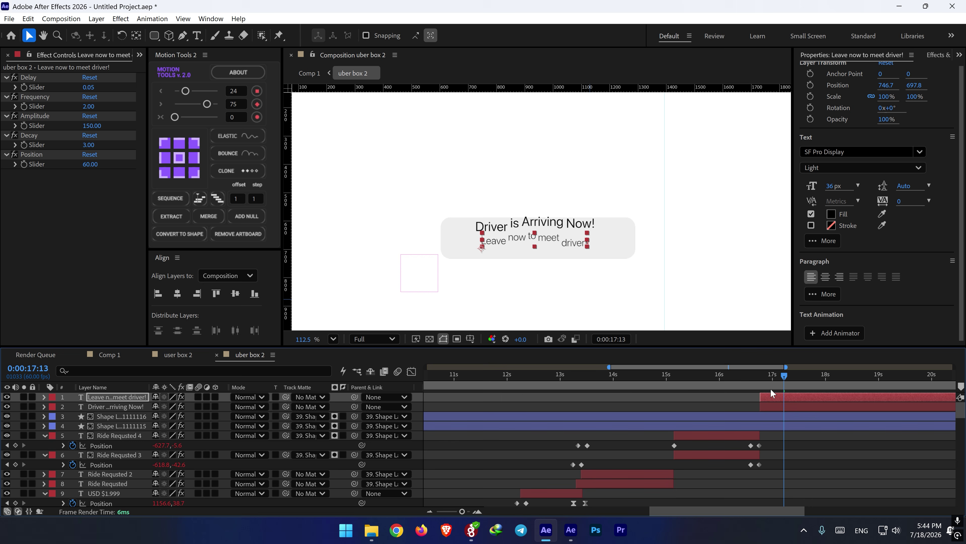
- Shift the "Leave now to meet driver!" layer a few frames later and set its Position slider to -40
{"action": "left_click_drag", "start_coordinate": [776, 395], "coordinate": [779, 395]}
{"action": "left_click", "coordinate": [91, 164]}
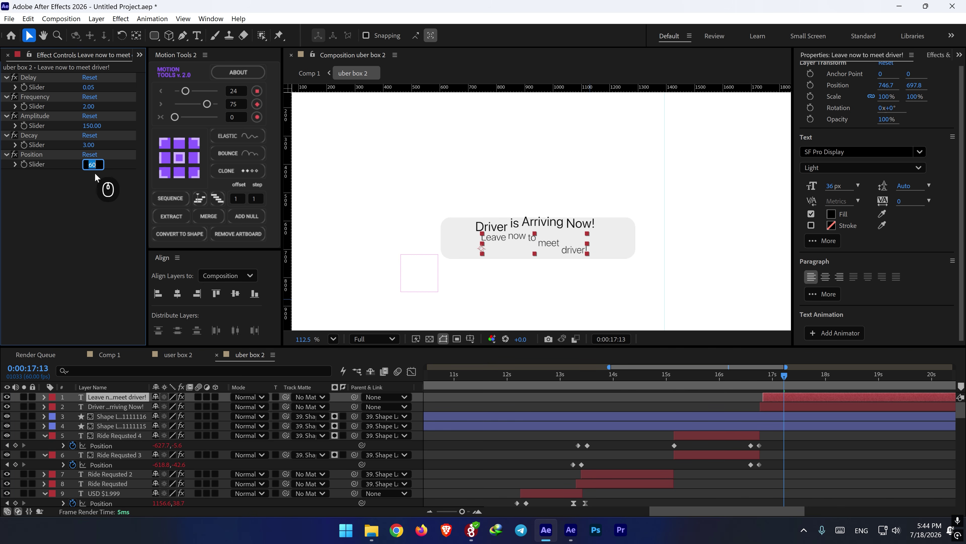
{"action": "type", "text": "-40"}
{"action": "key", "text": "Return"}
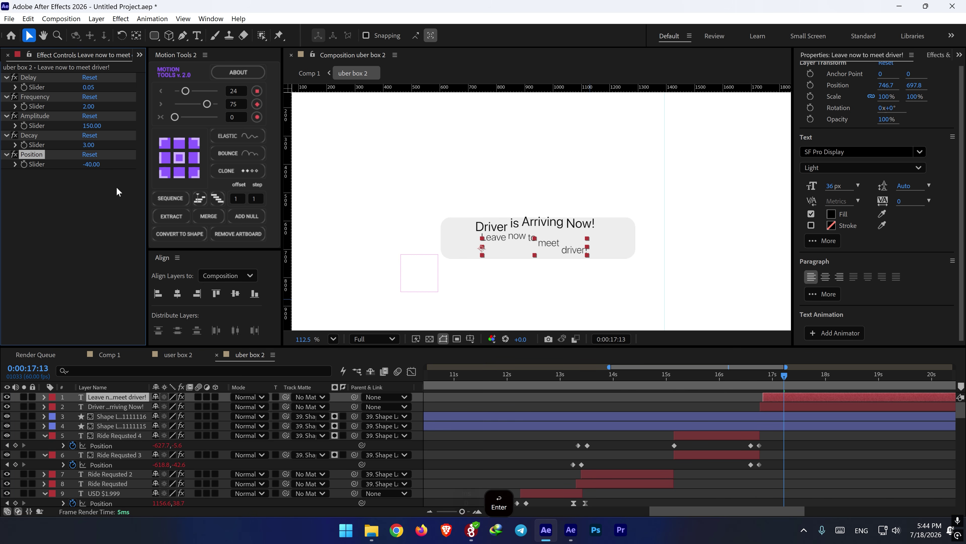
- Shift the "Driver is Arriving Now!" layer slightly later, set its Position slider to 40, and preview from about 16:31
{"action": "left_click_drag", "start_coordinate": [771, 407], "coordinate": [773, 407]}
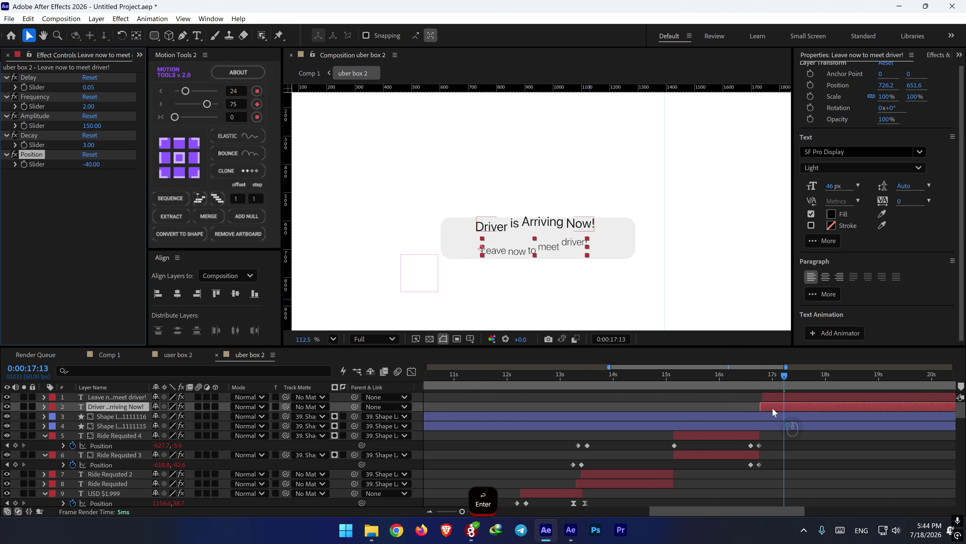
{"action": "left_click", "coordinate": [92, 165]}
{"action": "type", "text": "40"}
{"action": "key", "text": "Return"}
{"action": "left_click", "coordinate": [748, 379]}
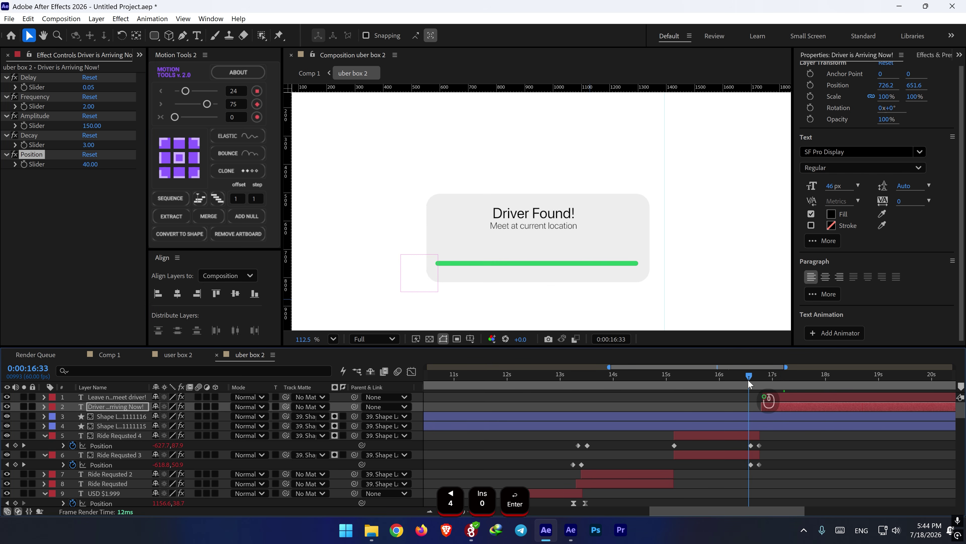
{"action": "key", "text": "space"}
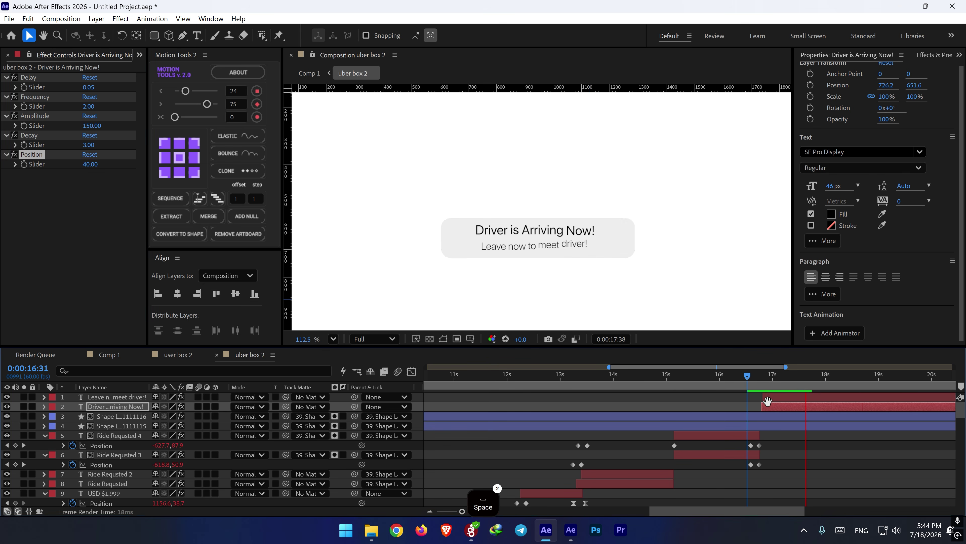
- Use Shape Layer 9 as the track matte for both new text layers and preview the transition from 16:37
{"action": "left_click", "coordinate": [776, 395], "text": "ctrl"}
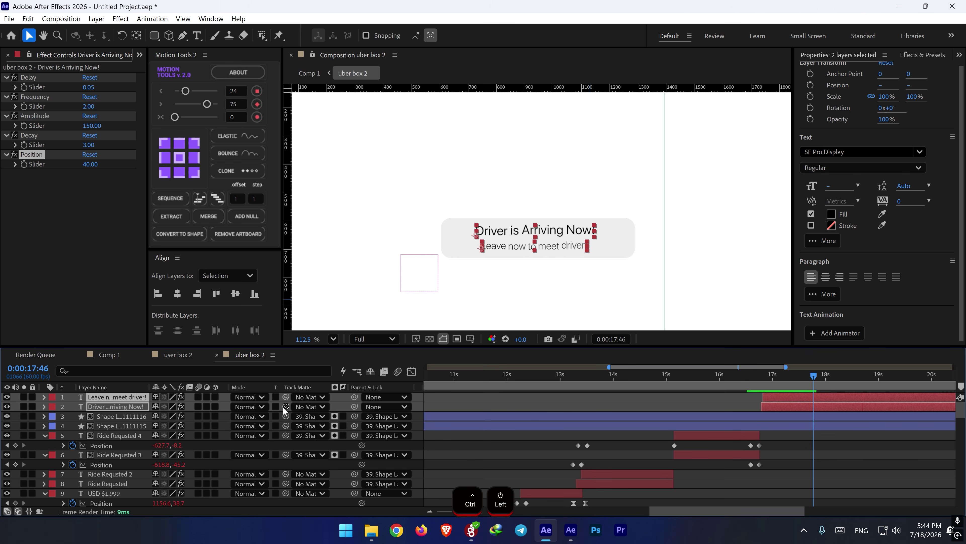
{"action": "left_click_drag", "start_coordinate": [285, 406], "coordinate": [110, 486]}
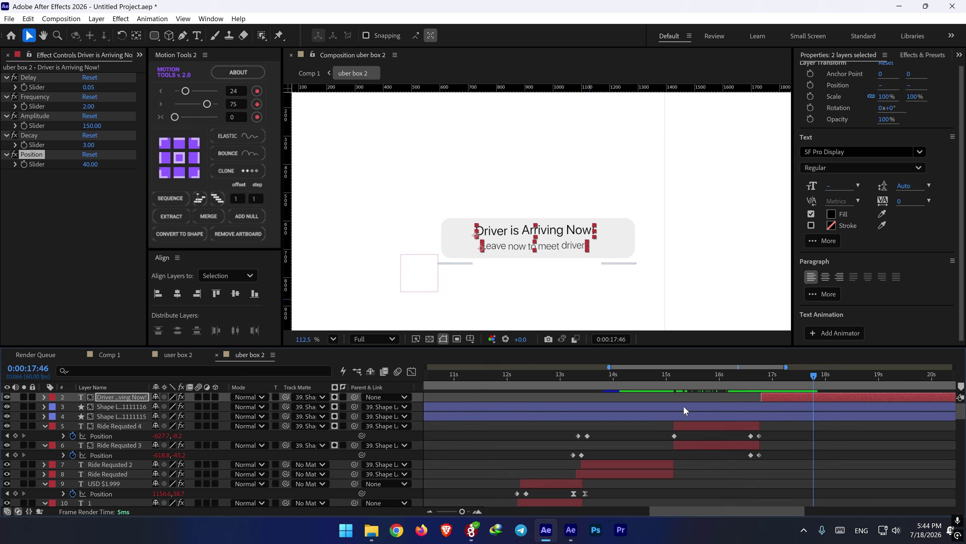
{"action": "scroll", "coordinate": [783, 426], "scroll_direction": "up", "scroll_amount": 2}
{"action": "left_click", "coordinate": [752, 380]}
{"action": "key", "text": "space"}
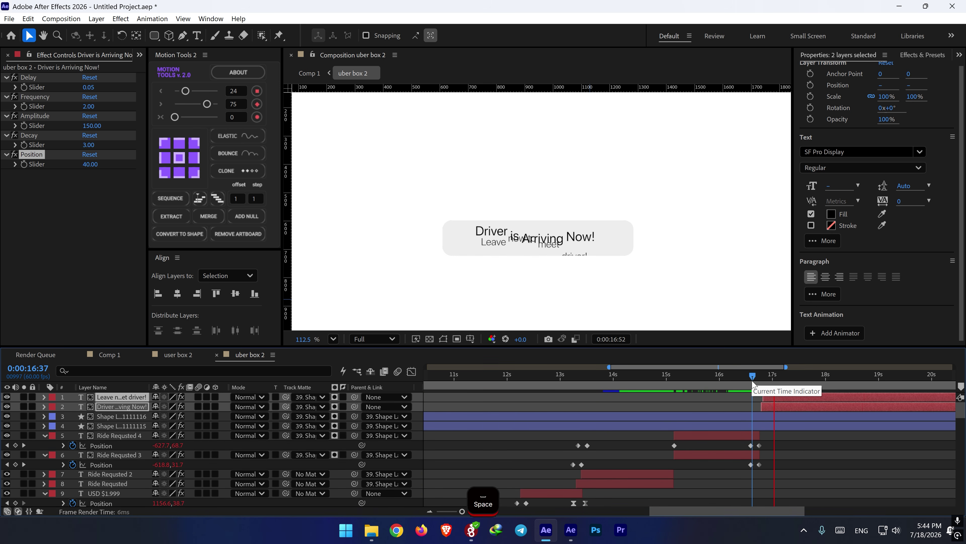
- Set the Position slider of the "Driver is Arriving Now!" text layer to 30
{"action": "key", "text": "space"}
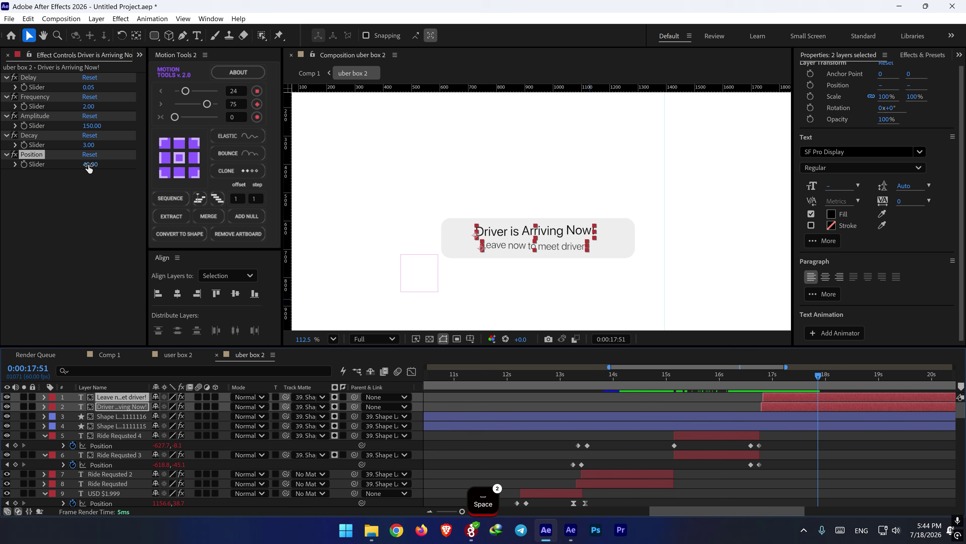
{"action": "left_click", "coordinate": [88, 165]}
{"action": "type", "text": "30"}
{"action": "key", "text": "Return"}
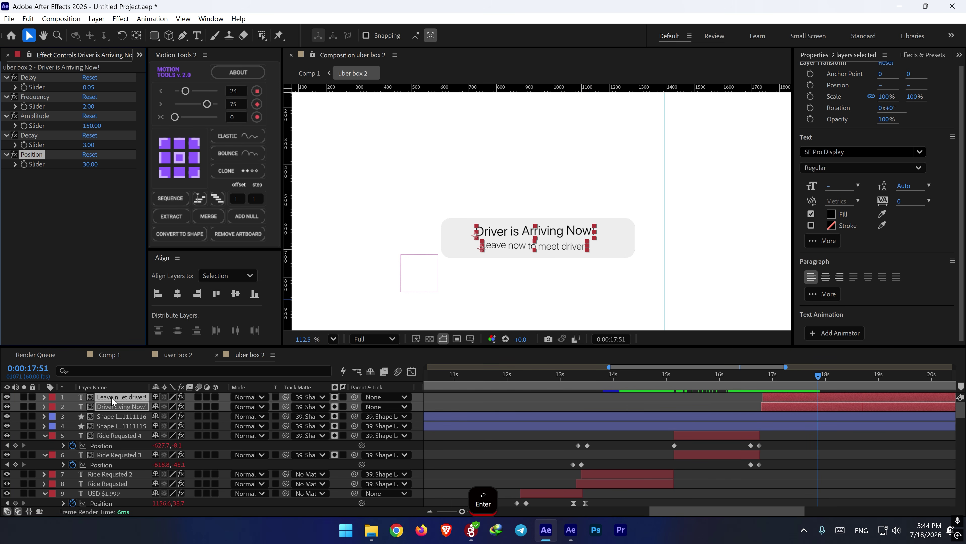
{"action": "left_click", "coordinate": [116, 416]}
{"action": "left_click", "coordinate": [116, 407]}
{"action": "left_click", "coordinate": [90, 163]}
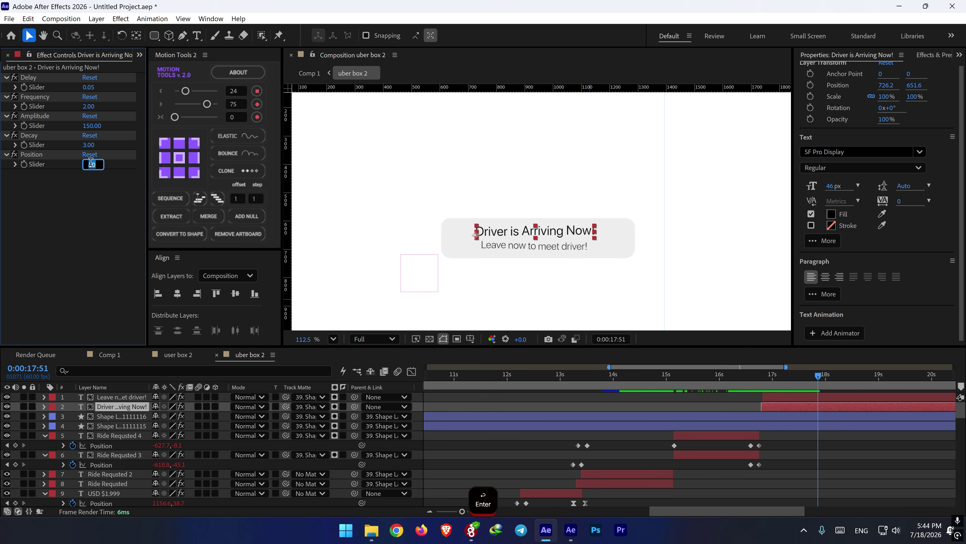
{"action": "type", "text": "-30"}
{"action": "key", "text": "Return"}
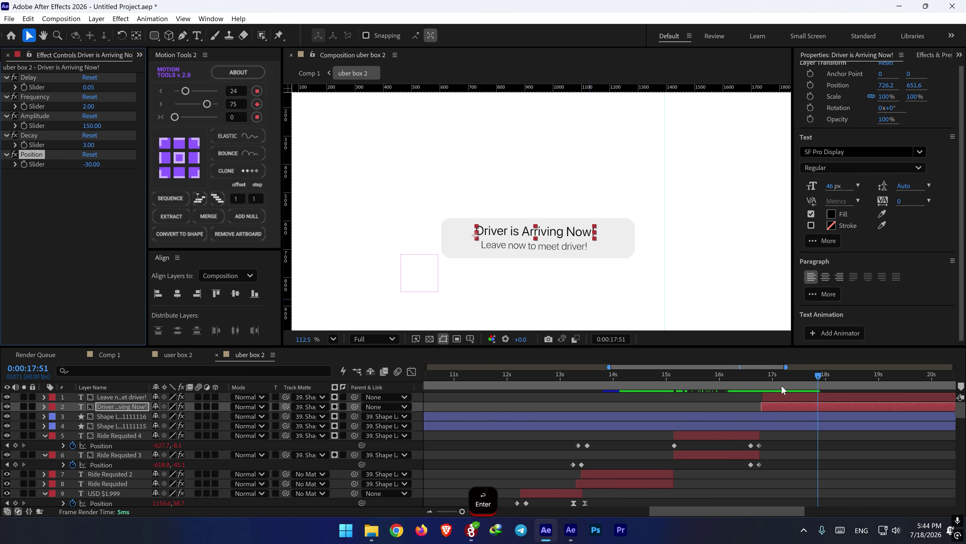
{"action": "type", "text": "30"}
{"action": "key", "text": "Return"}
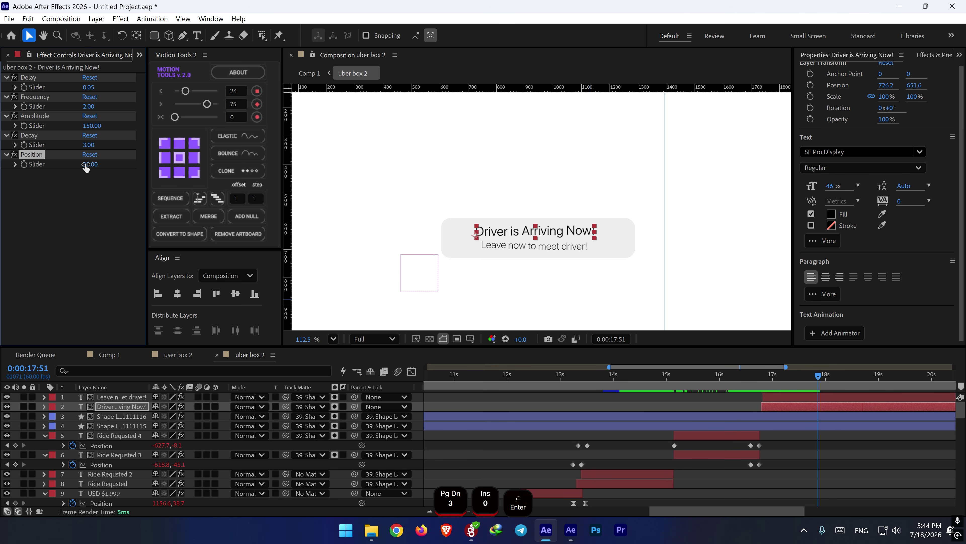
- Set the Position slider of the "Leave now to meet driver!" text layer to -30
{"action": "left_click", "coordinate": [143, 398]}
{"action": "left_click", "coordinate": [90, 165]}
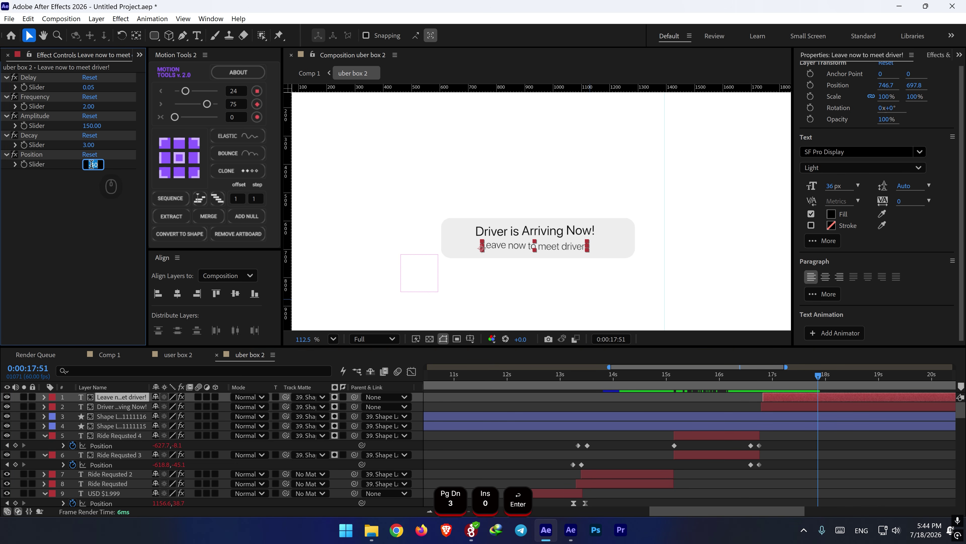
{"action": "type", "text": "-30"}
{"action": "key", "text": "Return"}
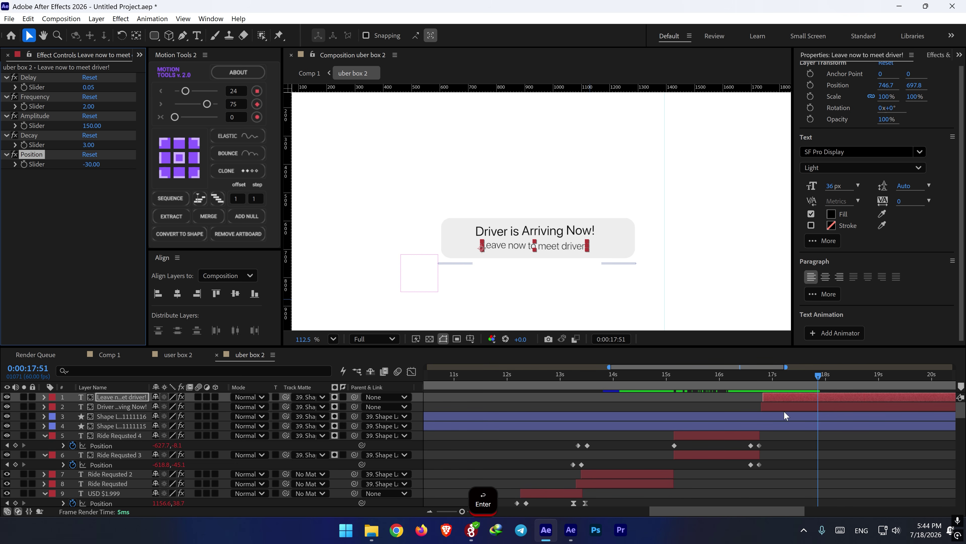
- Preview the transition from "Driver Found!" to the two new text lines, starting from about 16:38
{"action": "left_click", "coordinate": [758, 378]}
{"action": "key", "text": "space"}
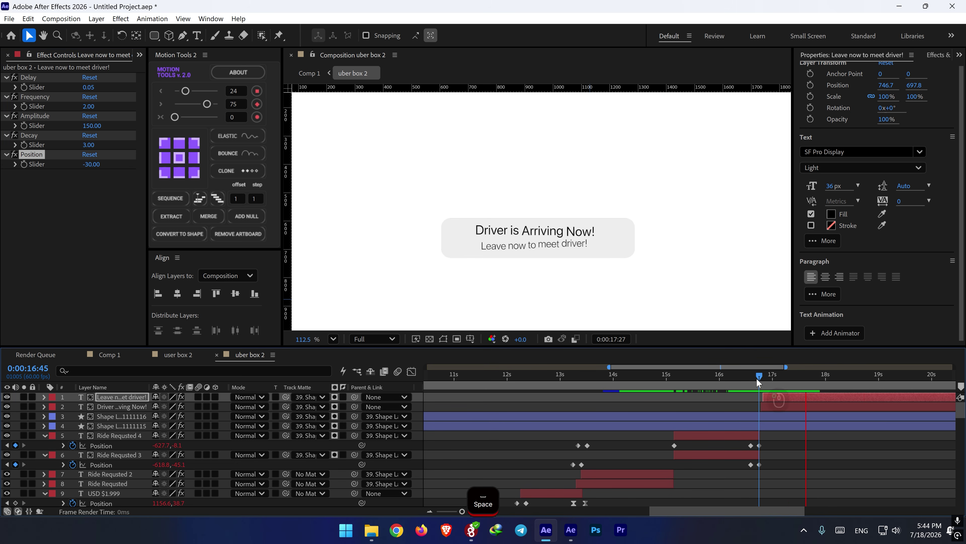
{"action": "left_click", "coordinate": [749, 378]}
{"action": "key", "text": "space"}
{"action": "key", "text": "space"}
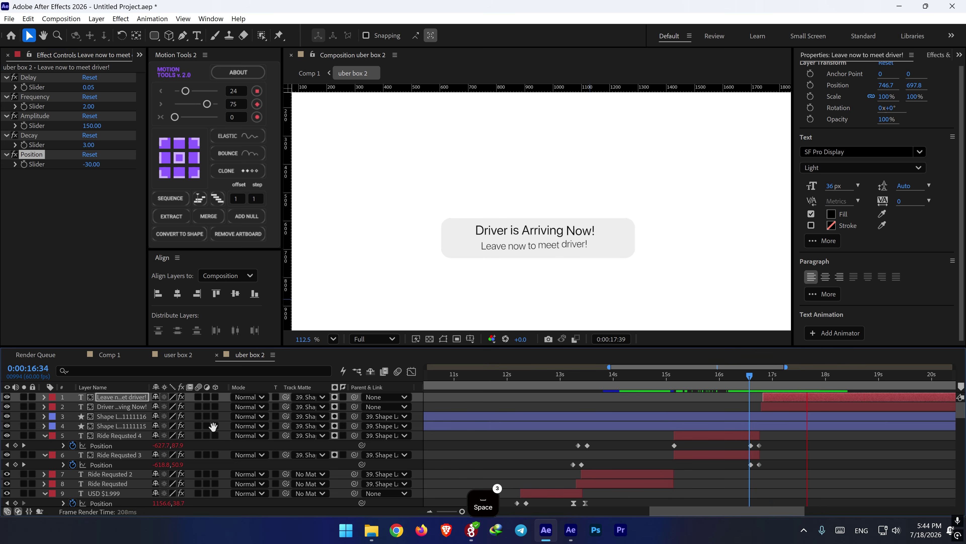
{"action": "key", "text": "alt+Tab"}
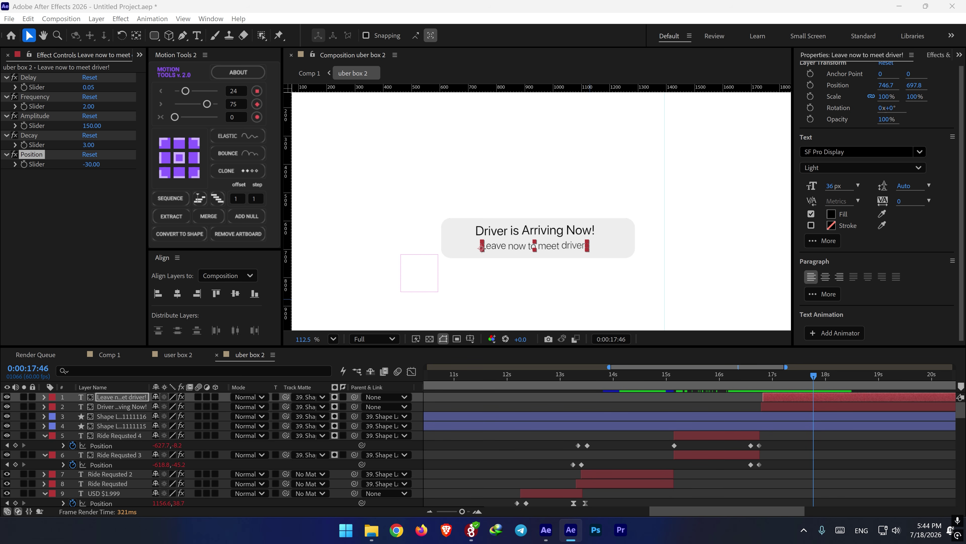
{"action": "left_click", "coordinate": [755, 379]}
{"action": "key", "text": "space"}
{"action": "left_click", "coordinate": [766, 378]}
{"action": "left_click_drag", "start_coordinate": [766, 377], "coordinate": [753, 379]}
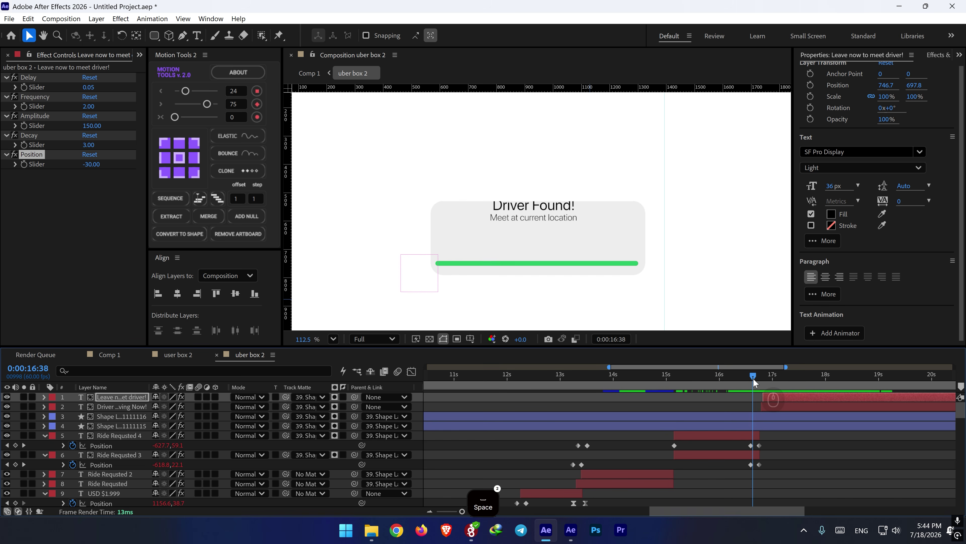
{"action": "key", "text": "space"}
{"action": "key", "text": "space"}
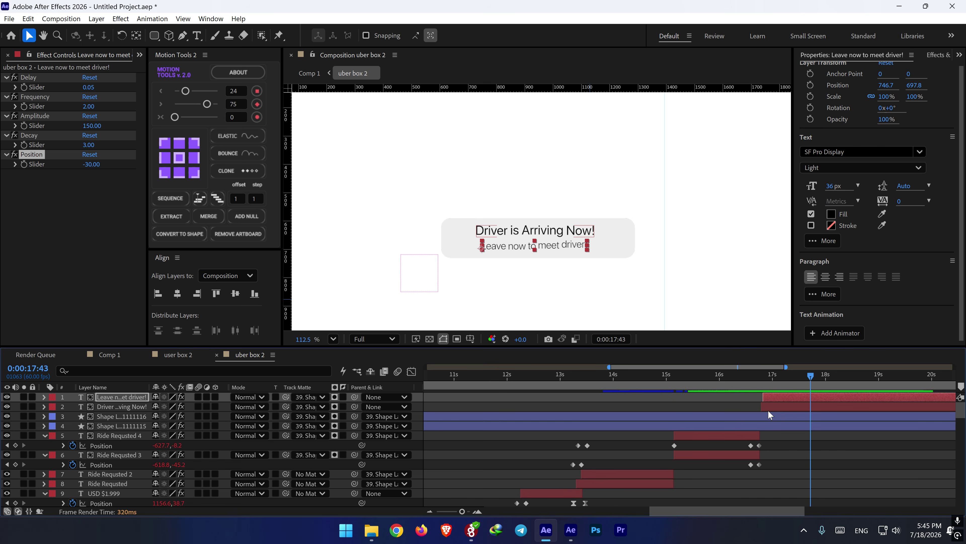
{"action": "key", "text": "space"}
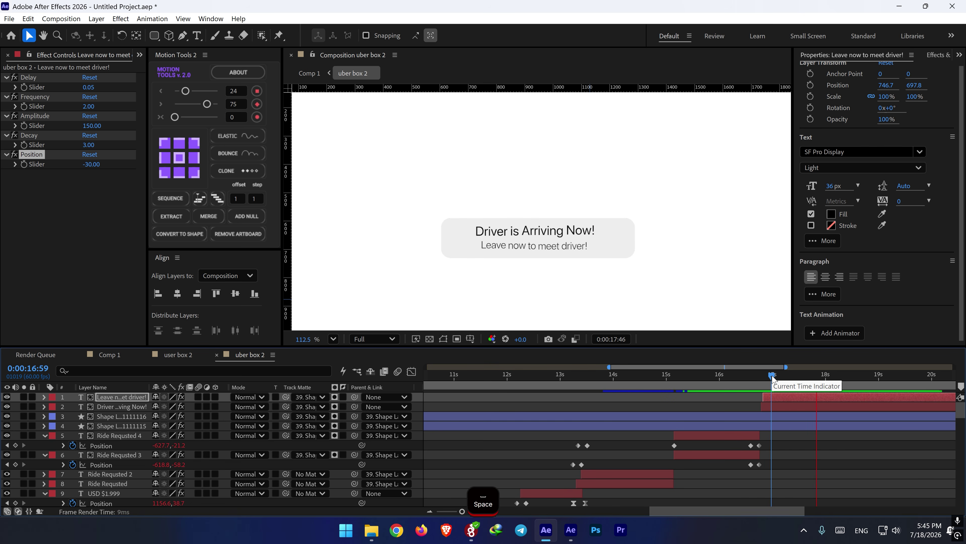
{"action": "key", "text": "space"}
- Add Scale keyframes at 100% to both new text layers at 18:14 and 18:24, and return to 18:14
{"action": "left_click", "coordinate": [827, 406], "text": "ctrl"}
{"action": "key", "text": "s"}
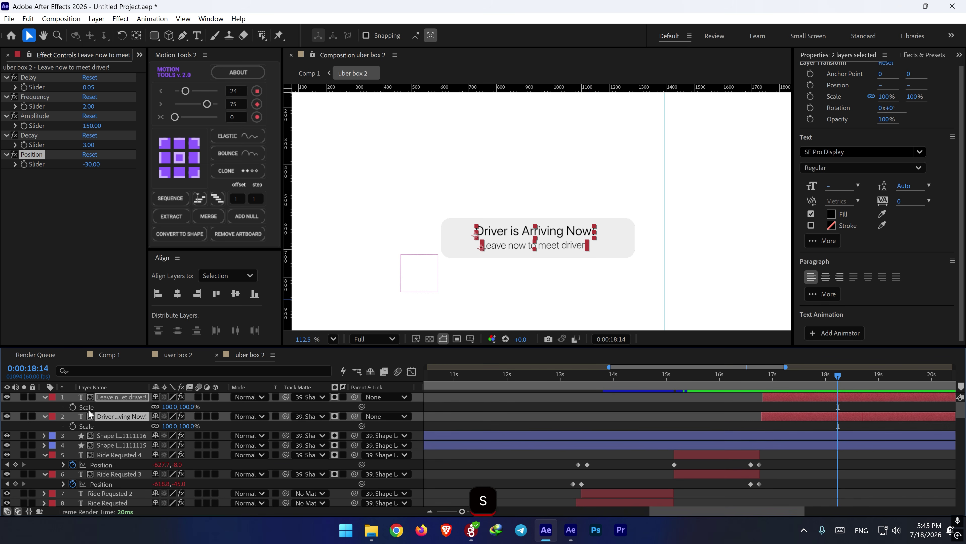
{"action": "left_click", "coordinate": [75, 407]}
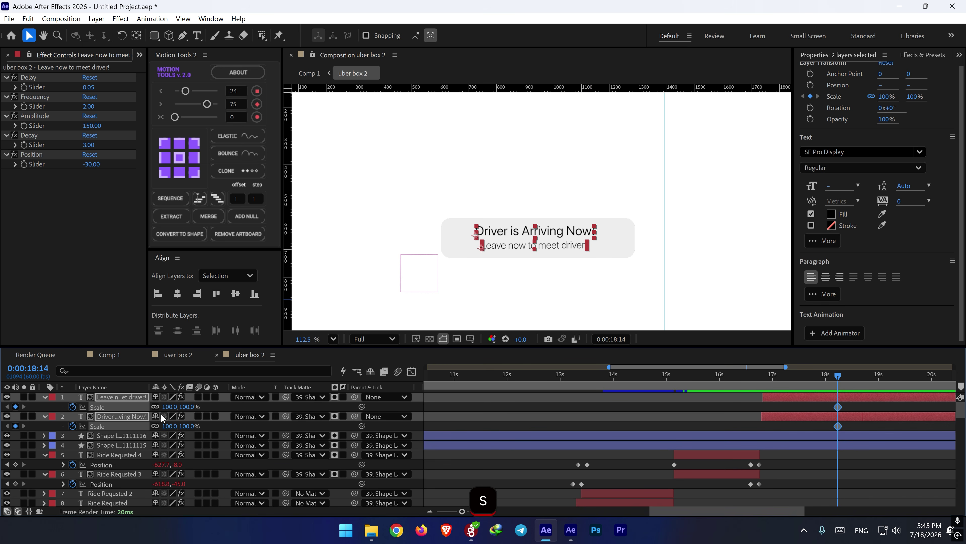
{"action": "key", "text": "shift+Page_Down"}
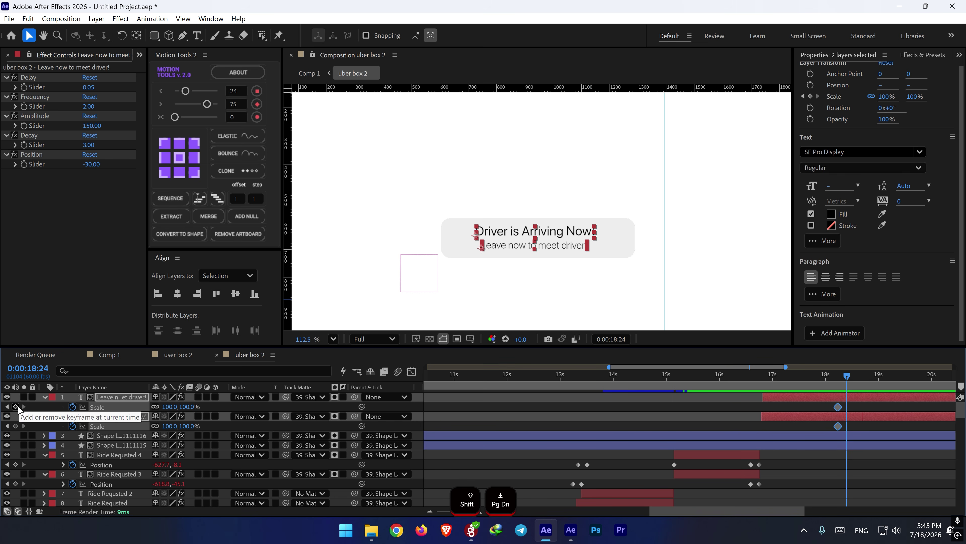
{"action": "left_click", "coordinate": [16, 406]}
{"action": "left_click", "coordinate": [836, 380], "text": "shift"}
- Keyframe the Scale of Shape Layer 9 from 100% at 18:14 to 0% at 18:24, and preview the shrink
{"action": "scroll", "coordinate": [810, 469], "scroll_direction": "down", "scroll_amount": 20}
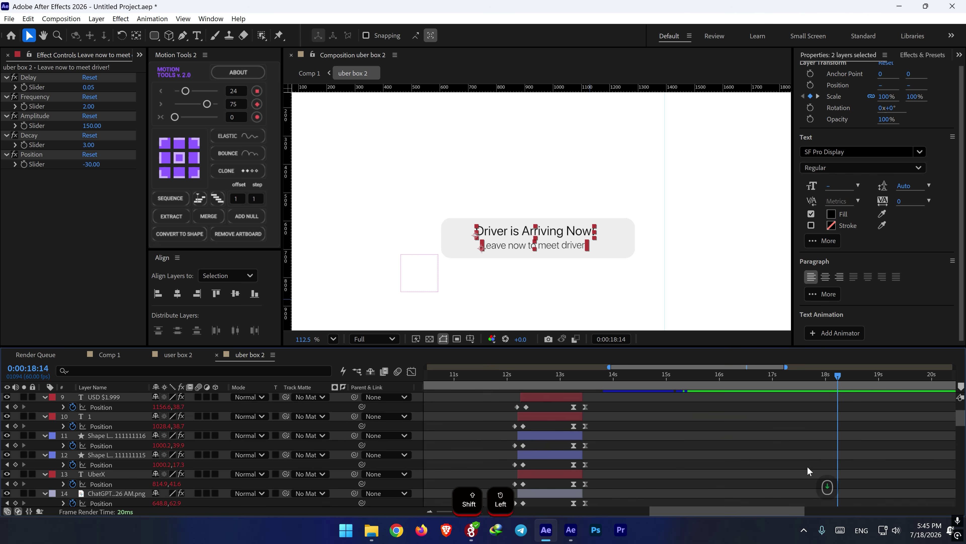
{"action": "left_click", "coordinate": [835, 442]}
{"action": "key", "text": "s"}
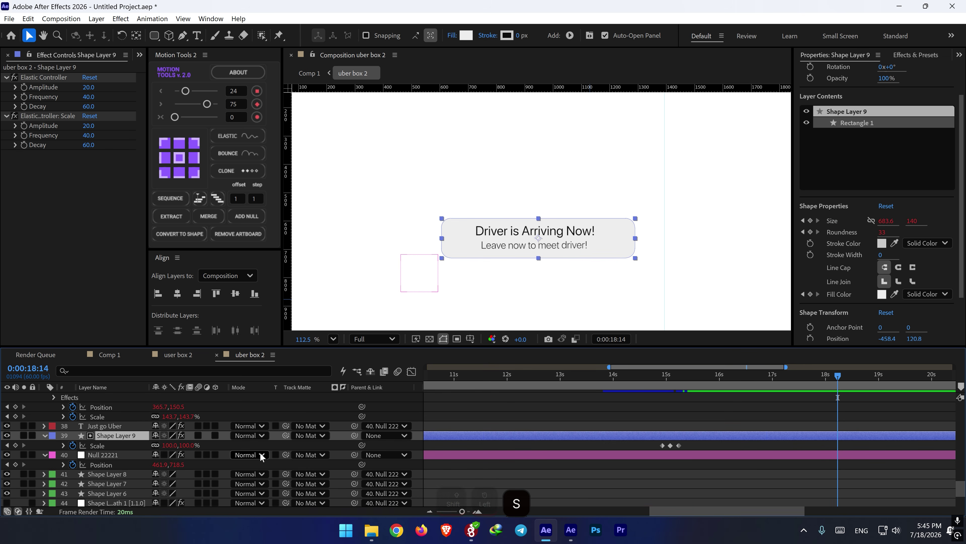
{"action": "left_click", "coordinate": [16, 444]}
{"action": "key", "text": "shift+Page_Down"}
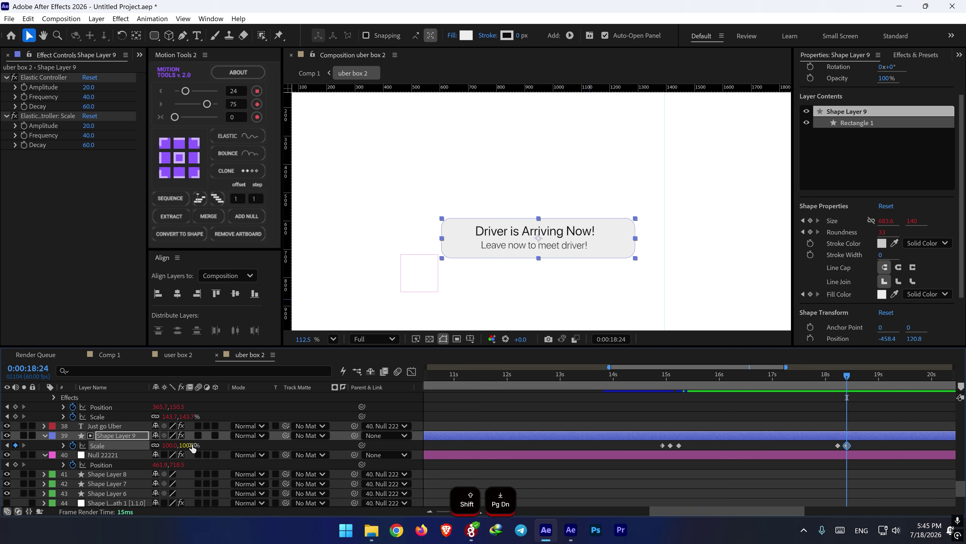
{"action": "left_click_drag", "start_coordinate": [192, 448], "coordinate": [106, 445]}
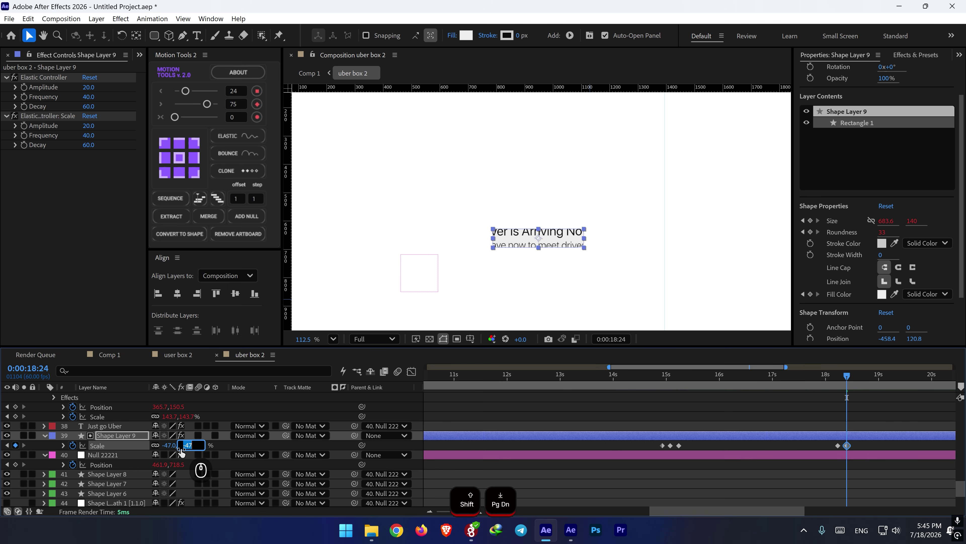
{"action": "type", "text": "0"}
{"action": "key", "text": "Return"}
{"action": "left_click_drag", "start_coordinate": [894, 444], "coordinate": [835, 453]}
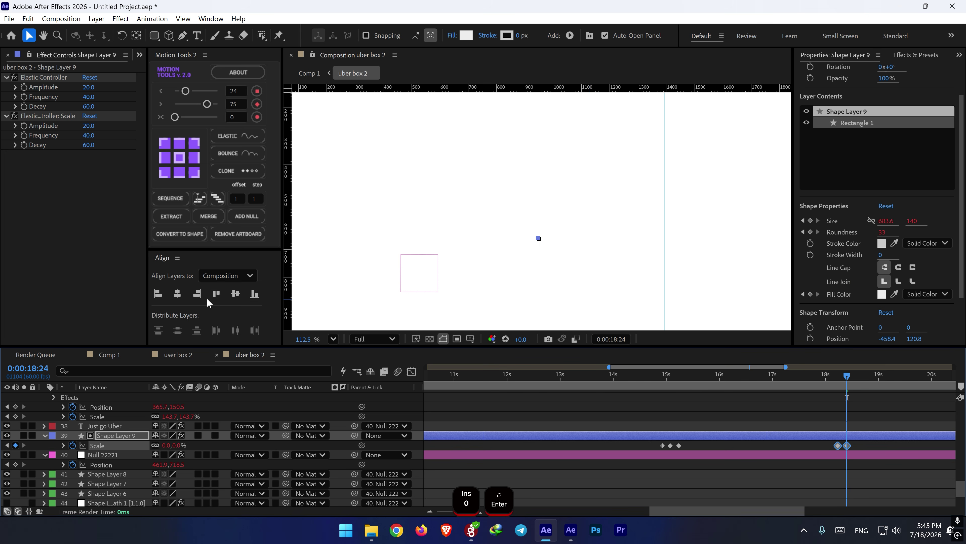
{"action": "left_click", "coordinate": [831, 378]}
{"action": "key", "text": "space"}
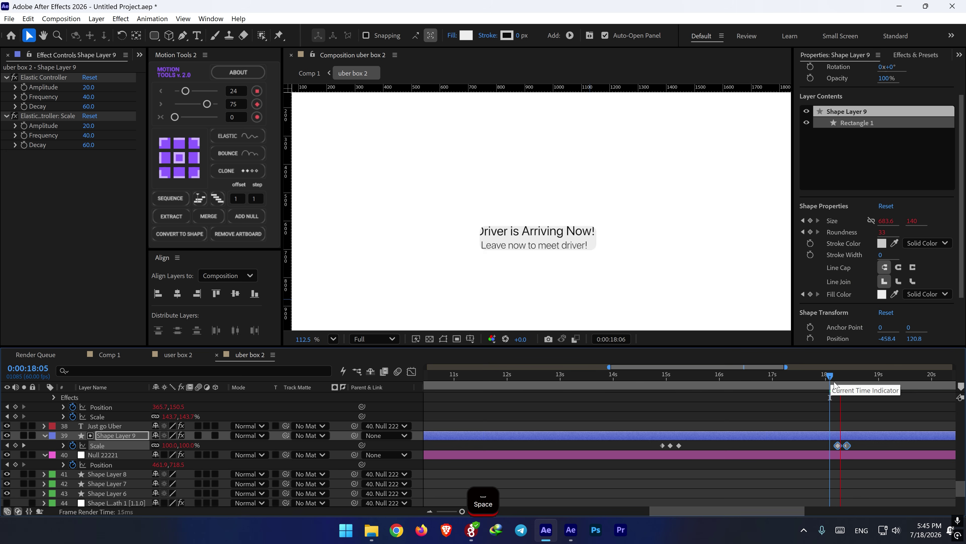
- Trim the ends of Shape Layer 9 and both new text layers to 18:22
{"action": "left_click_drag", "start_coordinate": [839, 383], "coordinate": [845, 396]}
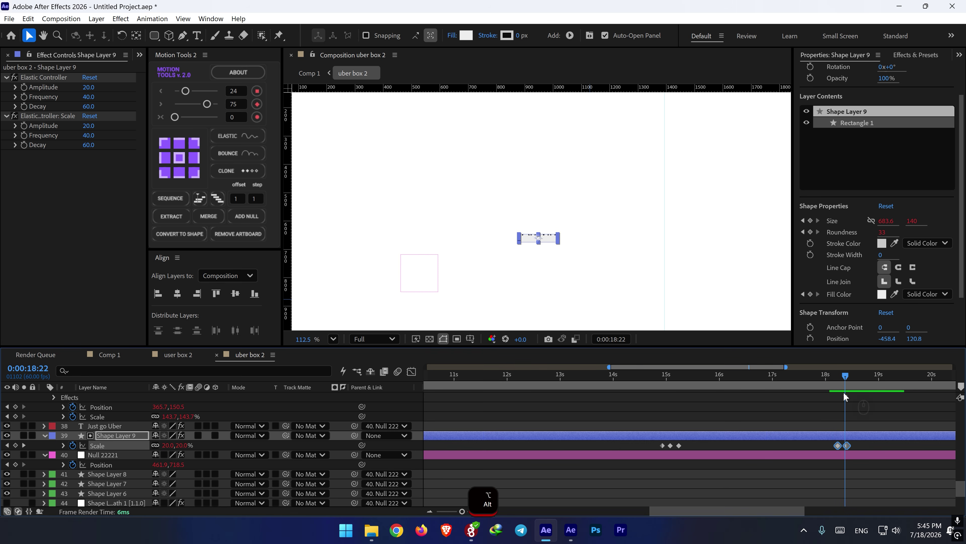
{"action": "key", "text": "alt+bracketright"}
{"action": "scroll", "coordinate": [852, 446], "scroll_direction": "up", "scroll_amount": 15}
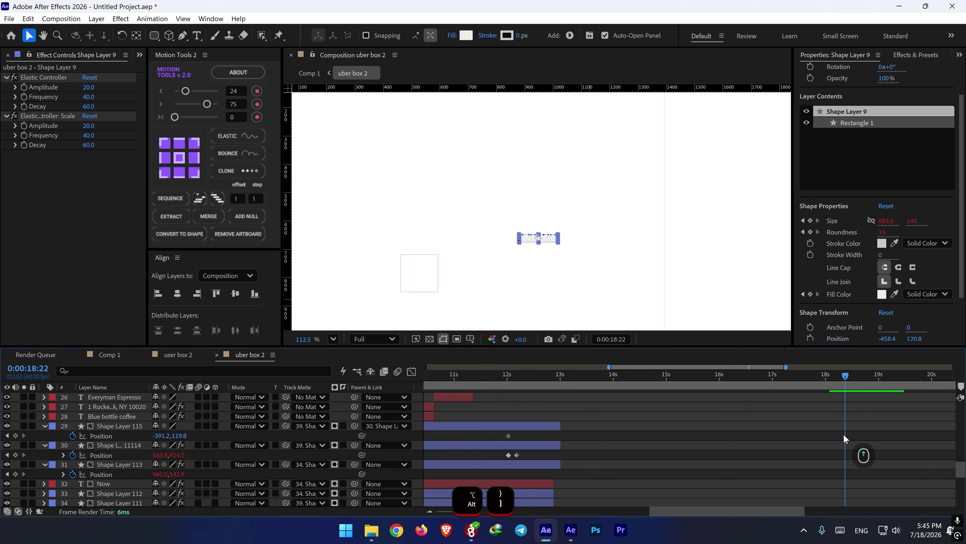
{"action": "left_click", "coordinate": [850, 398]}
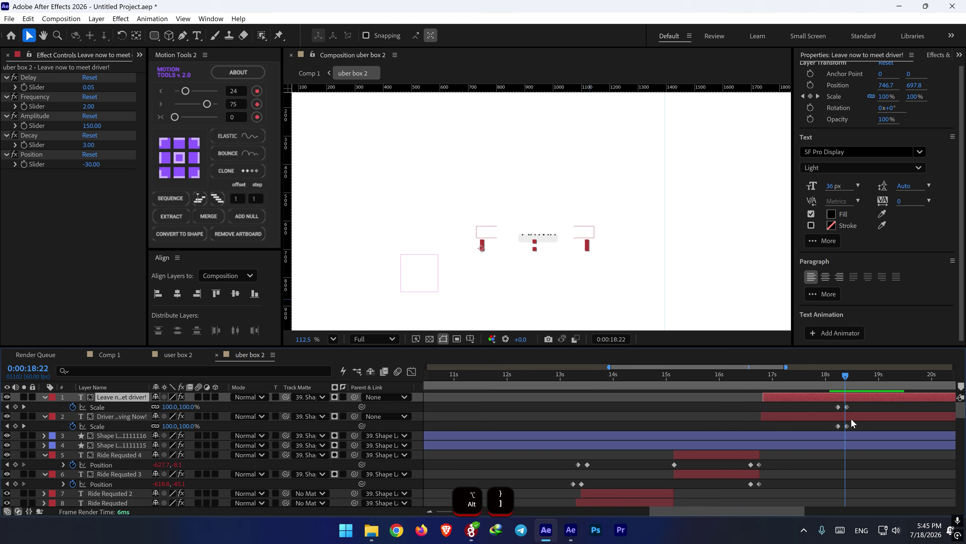
{"action": "left_click", "coordinate": [851, 420], "text": "ctrl"}
{"action": "key", "text": "alt+bracketright"}
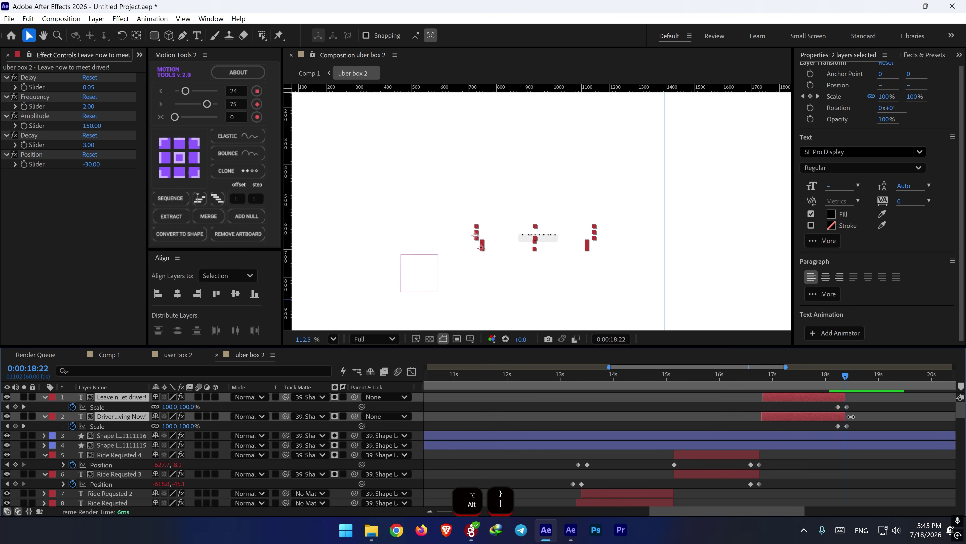
- Preview the card's shrinking exit repeatedly from about 18:05
{"action": "left_click", "coordinate": [830, 379]}
{"action": "key", "text": "space"}
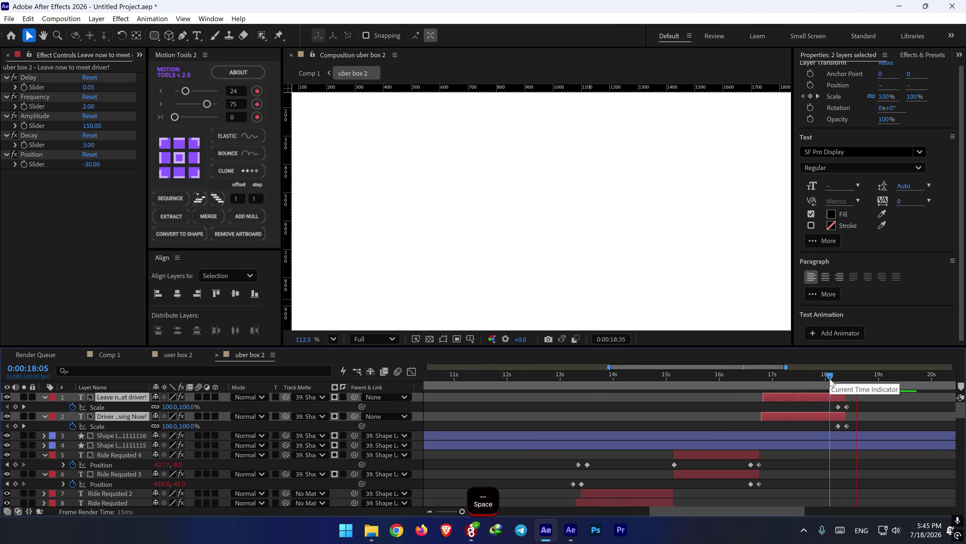
{"action": "left_click", "coordinate": [831, 380]}
{"action": "key", "text": "space"}
{"action": "left_click_drag", "start_coordinate": [832, 379], "coordinate": [836, 379]}
{"action": "key", "text": "space"}
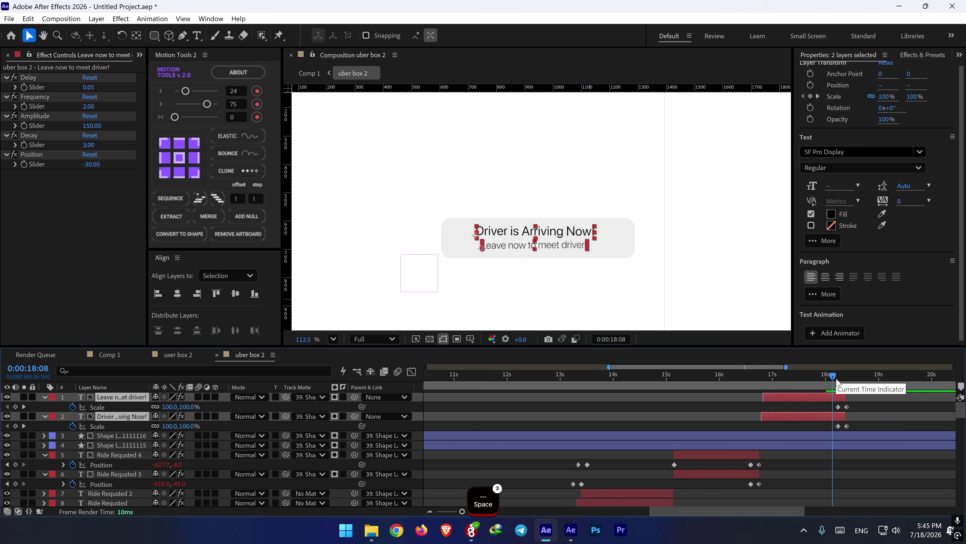
{"action": "key", "text": "space"}
{"action": "key", "text": "space"}
- Check the Uber card in Comp 1 around 6:49 and reopen the uber box 2 composition
{"action": "left_click", "coordinate": [117, 355]}
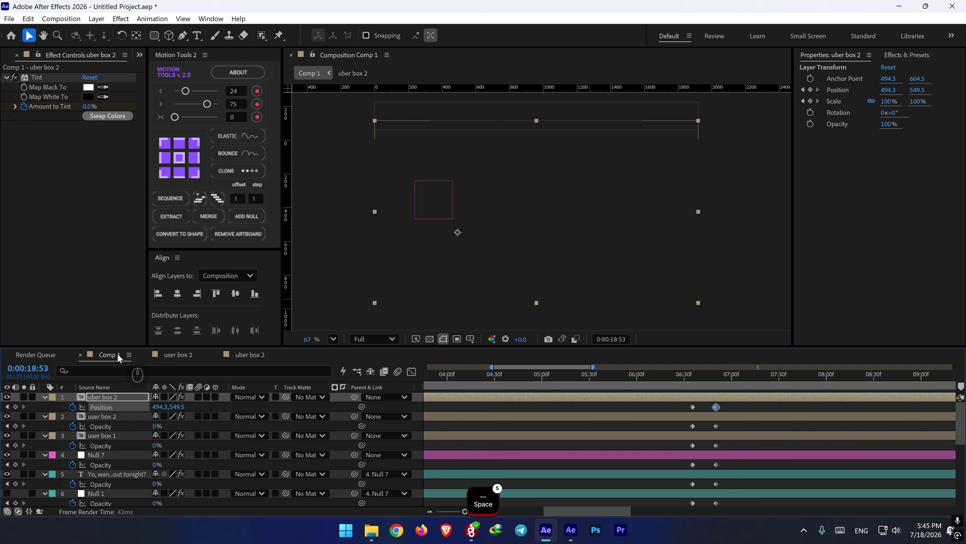
{"action": "left_click_drag", "start_coordinate": [694, 379], "coordinate": [715, 380]}
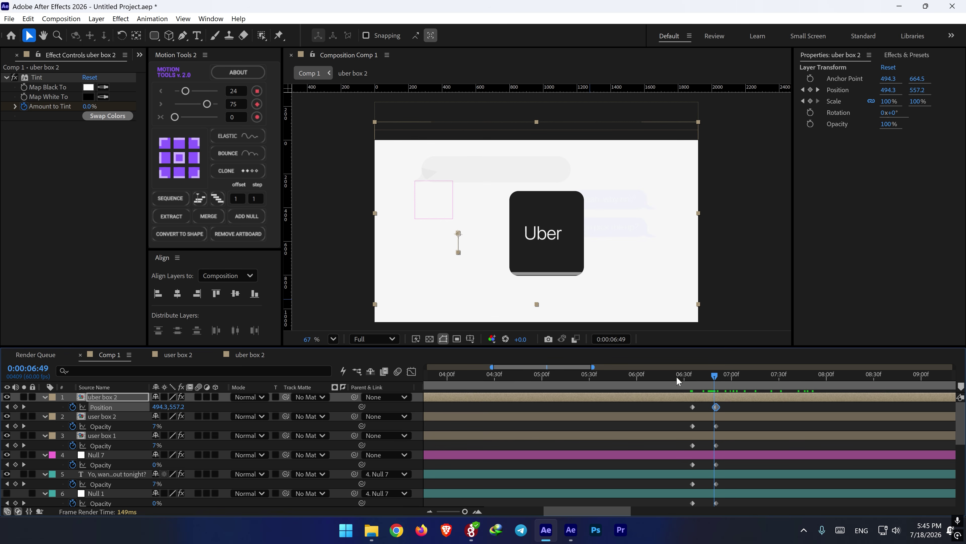
{"action": "double_click", "coordinate": [693, 398]}
{"action": "scroll", "coordinate": [536, 414], "scroll_direction": "down", "scroll_amount": 3}
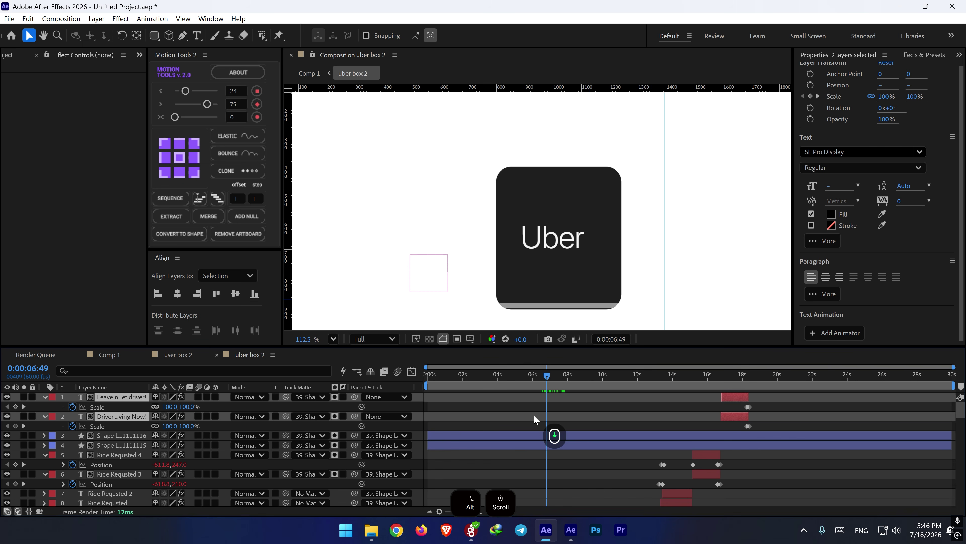
- Trim Shape Layers 111111116 and 111111115 to start at about 12:30 and end at 18:09
{"action": "left_click", "coordinate": [530, 433]}
{"action": "left_click", "coordinate": [519, 447]}
{"action": "left_click", "coordinate": [432, 434]}
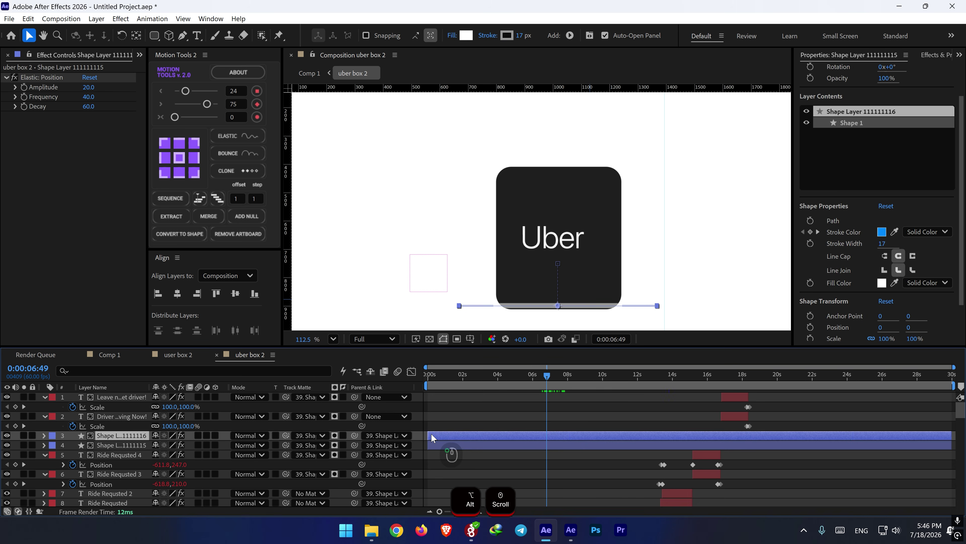
{"action": "left_click", "coordinate": [432, 444], "text": "shift"}
{"action": "left_click_drag", "start_coordinate": [427, 437], "coordinate": [646, 439]}
{"action": "left_click_drag", "start_coordinate": [625, 377], "coordinate": [745, 382]}
{"action": "key", "text": "alt+]"}
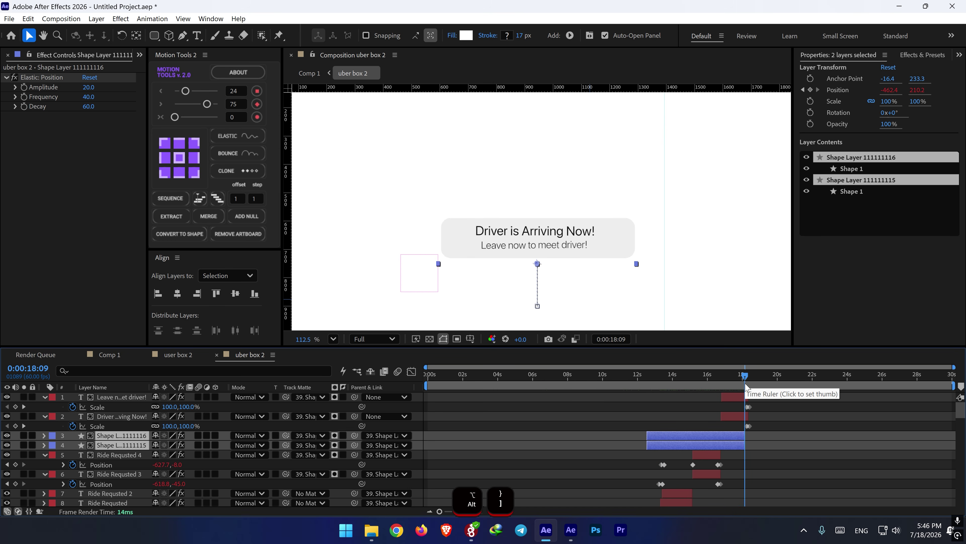
- Return to Comp 1 and scrub through the Uber card animation up to 12:30
{"action": "left_click", "coordinate": [111, 355]}
{"action": "left_click_drag", "start_coordinate": [684, 384], "coordinate": [813, 397]}
{"action": "scroll", "coordinate": [796, 429], "scroll_direction": "down", "scroll_amount": 6}
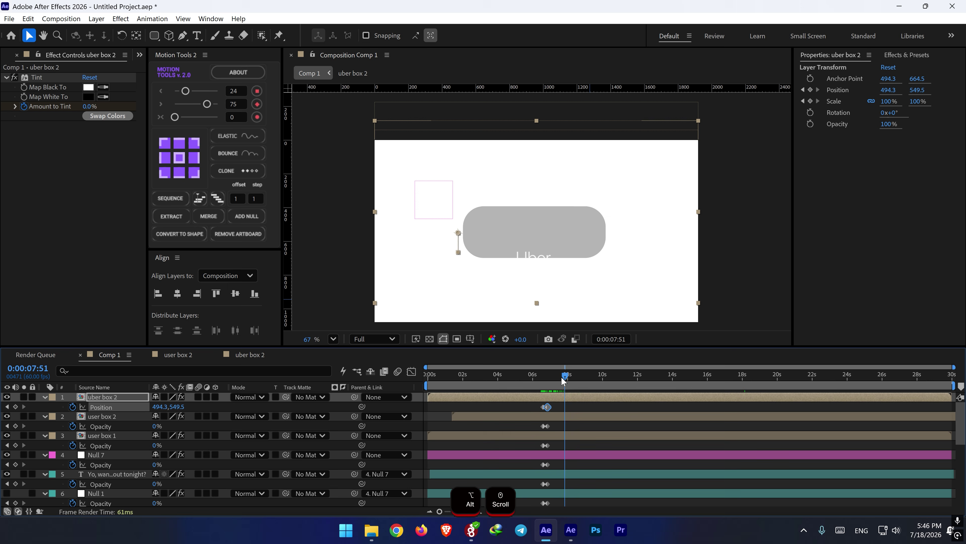
{"action": "left_click_drag", "start_coordinate": [575, 383], "coordinate": [647, 378]}
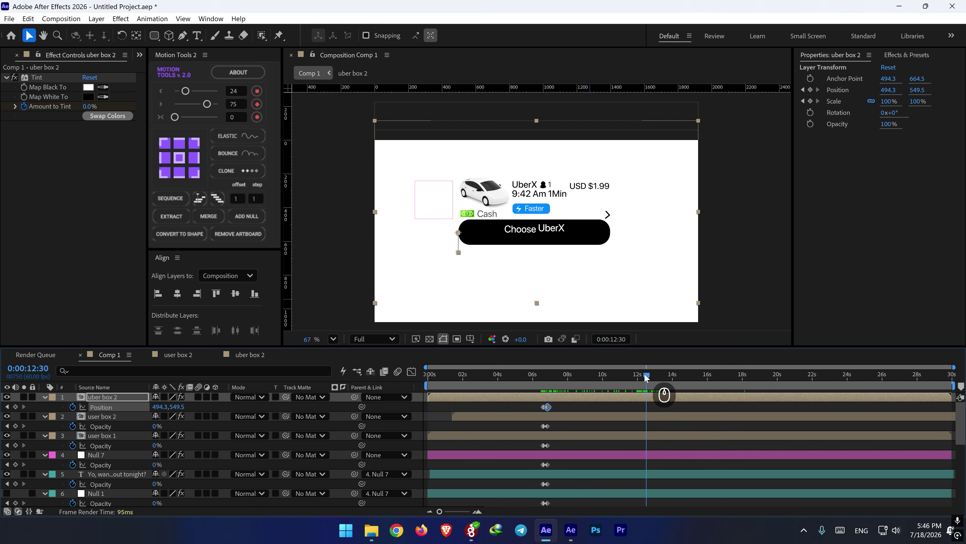
- Scrub the uber box 2 composition to 12:07 to find the start of the card's transition, and return to Comp 1
{"action": "left_click", "coordinate": [241, 357]}
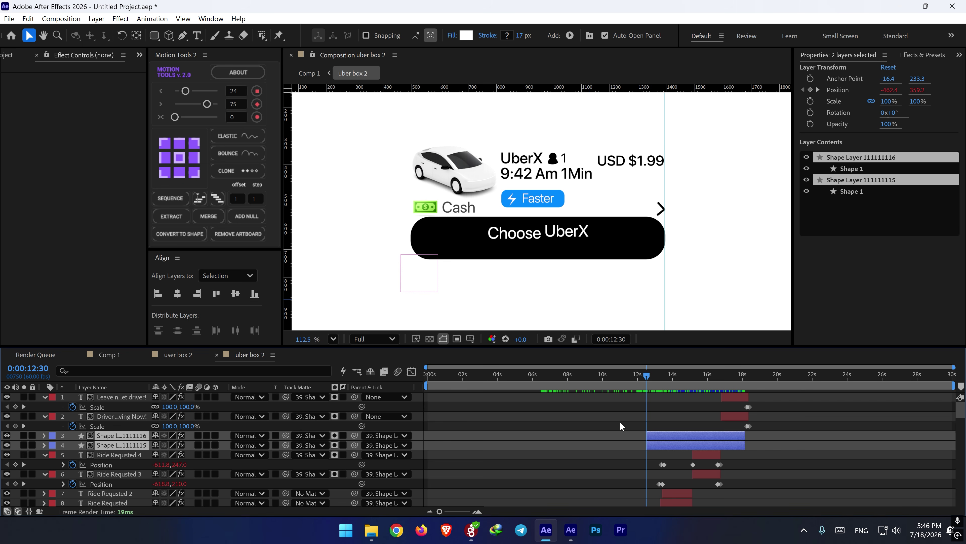
{"action": "scroll", "coordinate": [620, 421], "scroll_direction": "down", "scroll_amount": 2}
{"action": "left_click_drag", "start_coordinate": [644, 379], "coordinate": [638, 375]}
{"action": "left_click", "coordinate": [108, 357]}
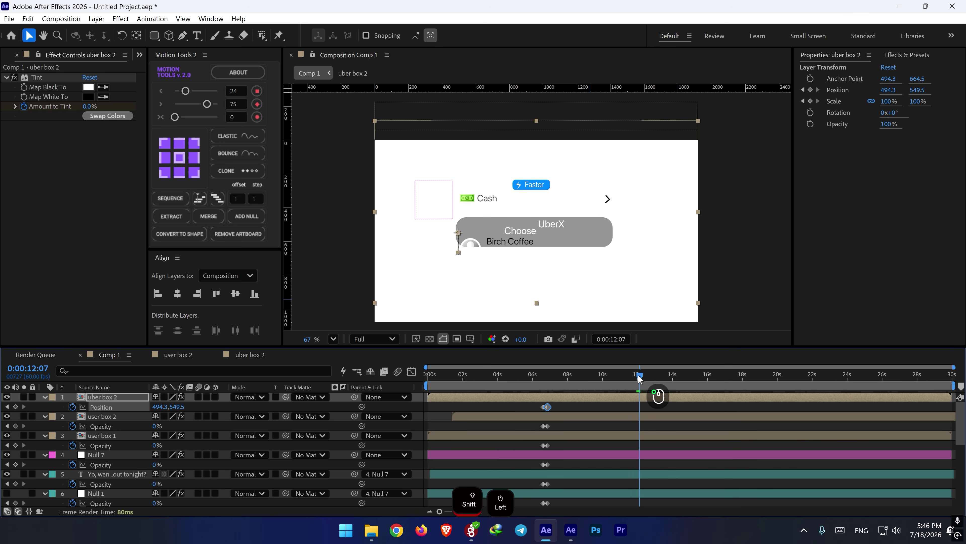
- Keyframe the uber box 2 layer's Position at 12:07 and set its Y position to 696.5 ten frames on, at 12:17
{"action": "left_click", "coordinate": [14, 407]}
{"action": "key", "text": "shift+Page_Down"}
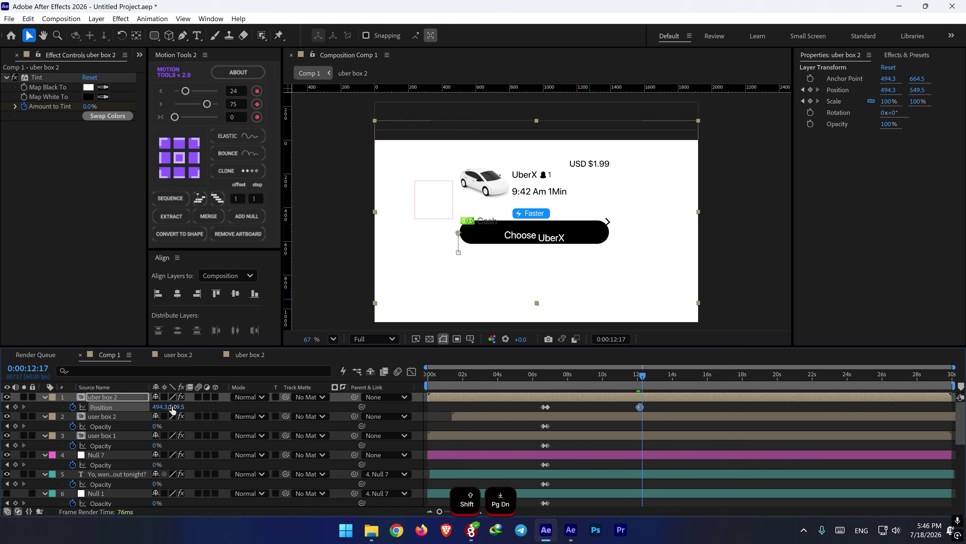
{"action": "left_click_drag", "start_coordinate": [172, 407], "coordinate": [274, 433]}
- Apply the Elastic motion to uber box 2's two Position keyframes at 12:07 and 12:17, and preview from about 12:01
{"action": "scroll", "coordinate": [653, 406], "scroll_direction": "up", "scroll_amount": 4, "text": "alt"}
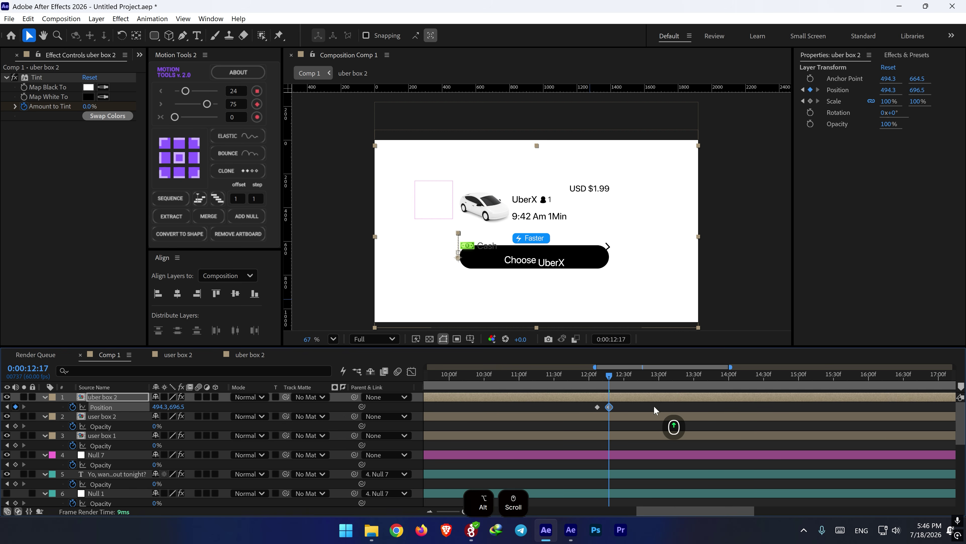
{"action": "left_click_drag", "start_coordinate": [621, 403], "coordinate": [574, 414]}
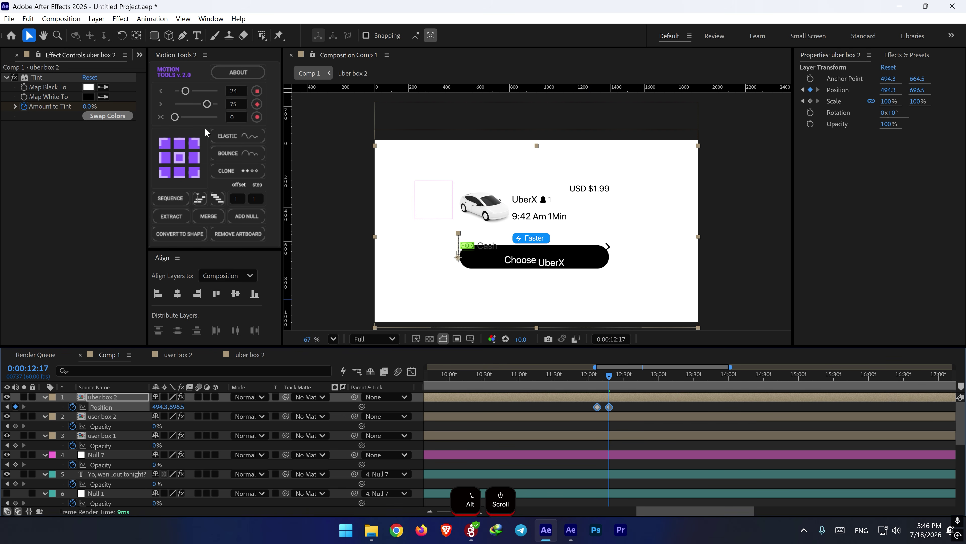
{"action": "left_click", "coordinate": [234, 137]}
{"action": "left_click_drag", "start_coordinate": [609, 376], "coordinate": [590, 380]}
{"action": "key", "text": "space"}
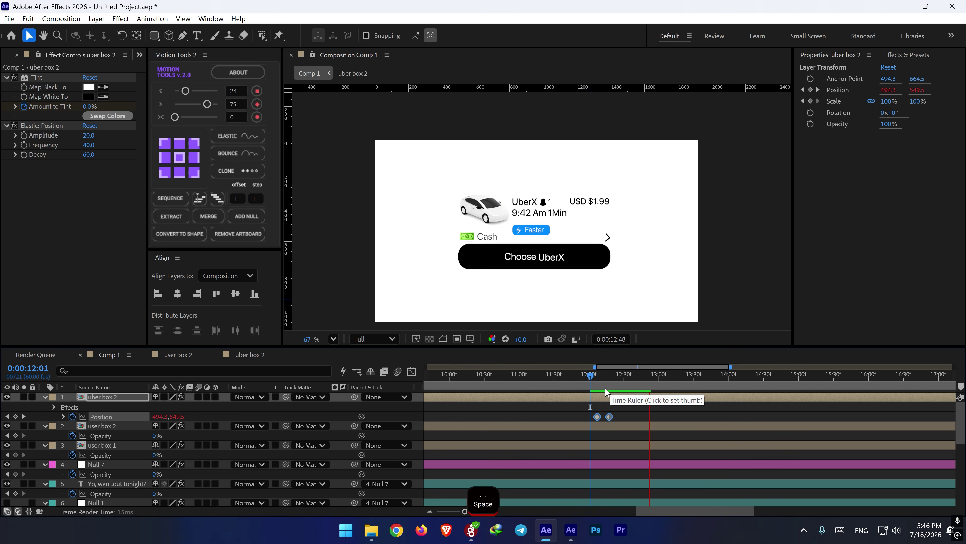
{"action": "left_click", "coordinate": [594, 381]}
{"action": "key", "text": "space"}
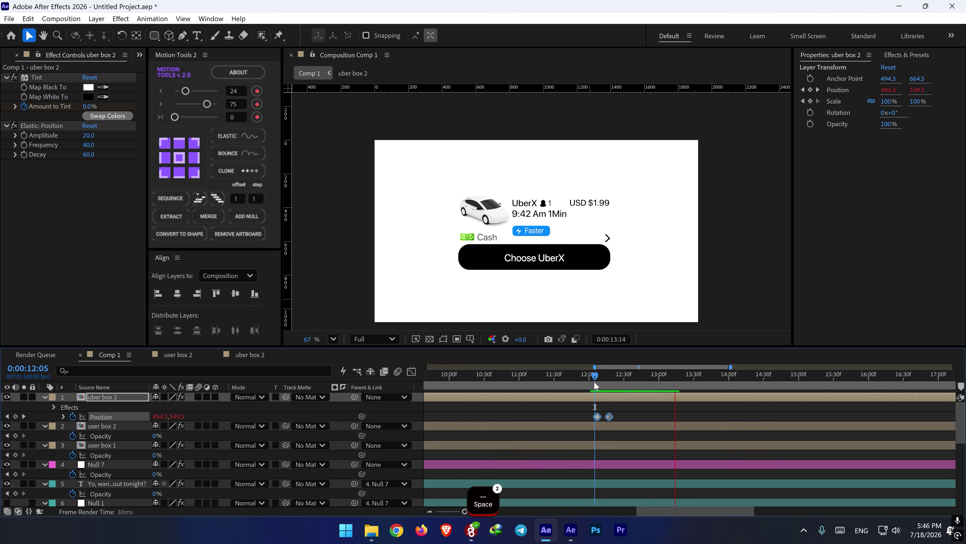
{"action": "key", "text": "space"}
- Hold uber box 2's Position with a keyframe at 13:16 and paste the 12:07 keyframe at 13:26
{"action": "left_click_drag", "start_coordinate": [710, 382], "coordinate": [678, 380]}
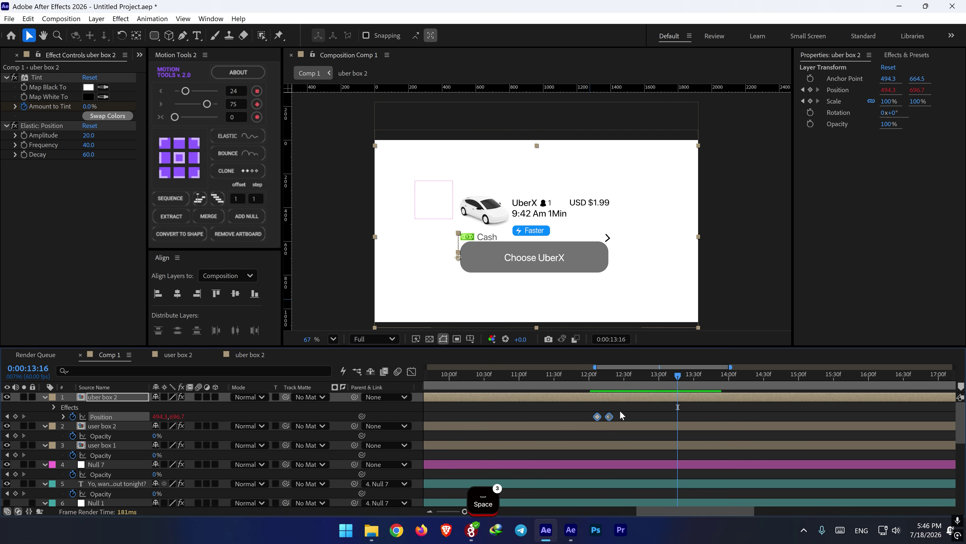
{"action": "key", "text": "shift+Page_Down"}
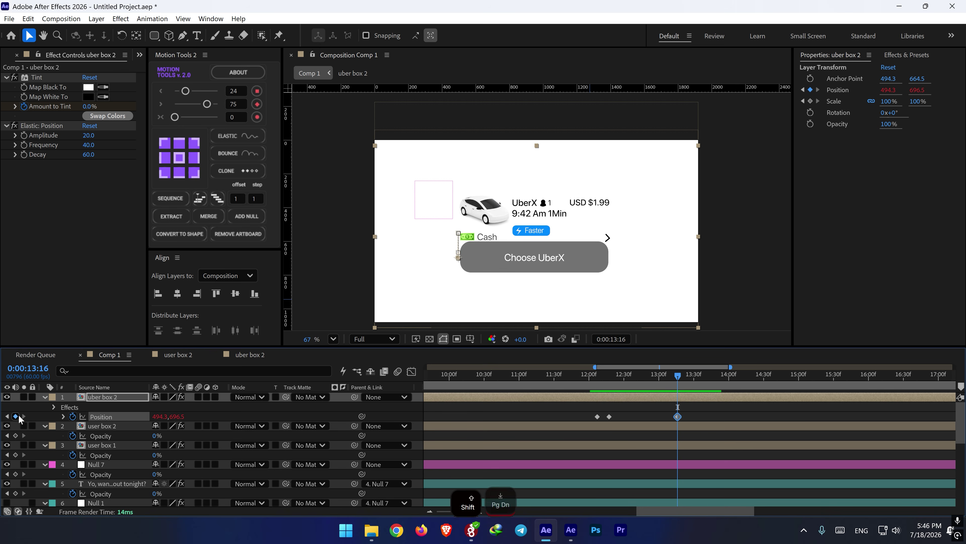
{"action": "left_click_drag", "start_coordinate": [178, 417], "coordinate": [107, 415]}
{"action": "left_click_drag", "start_coordinate": [602, 413], "coordinate": [594, 418]}
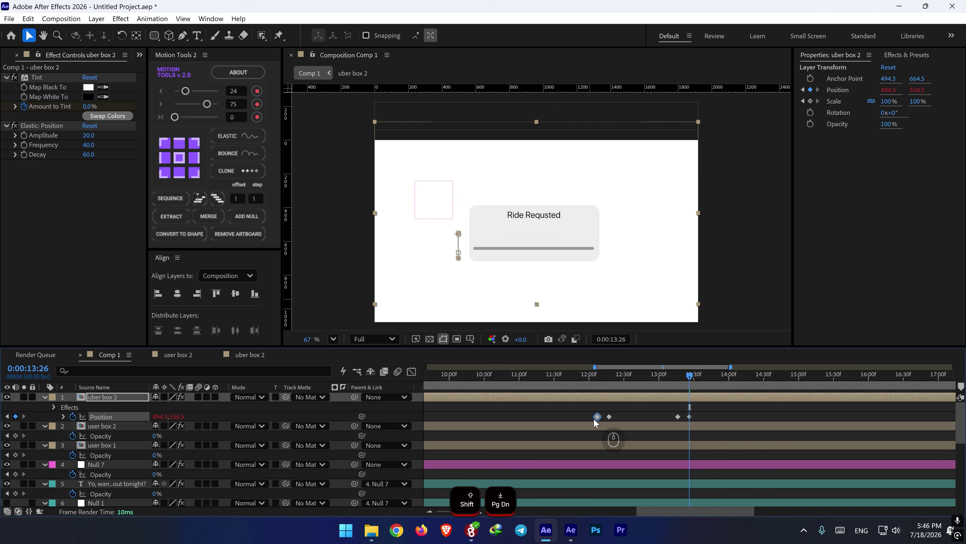
{"action": "key", "text": "ctrl+c"}
{"action": "key", "text": "ctrl+v"}
{"action": "left_click", "coordinate": [699, 410]}
- Preview the card's position changes in Comp 1 from 13:11 and 11:47, and scrub on to 18:21
{"action": "left_click", "coordinate": [672, 374]}
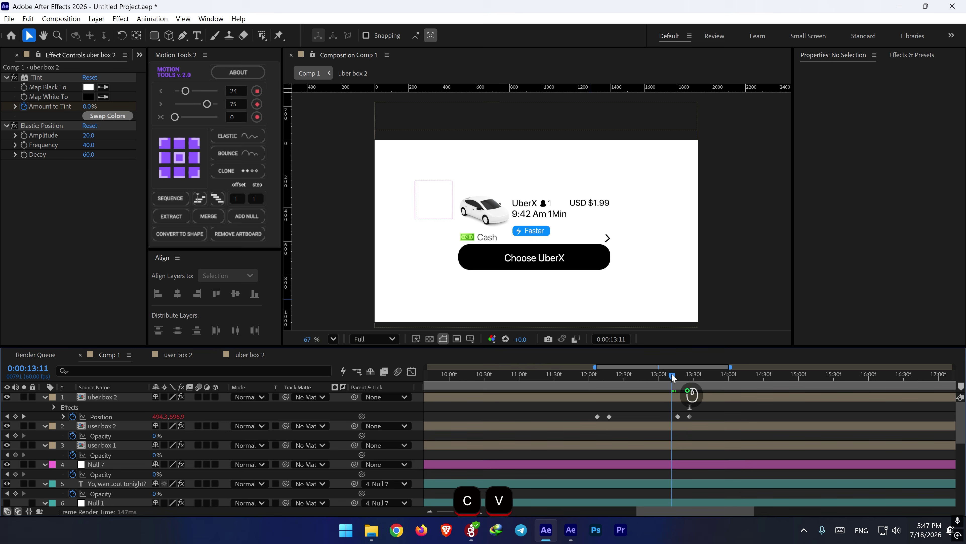
{"action": "key", "text": "space"}
{"action": "left_click_drag", "start_coordinate": [593, 375], "coordinate": [574, 375]}
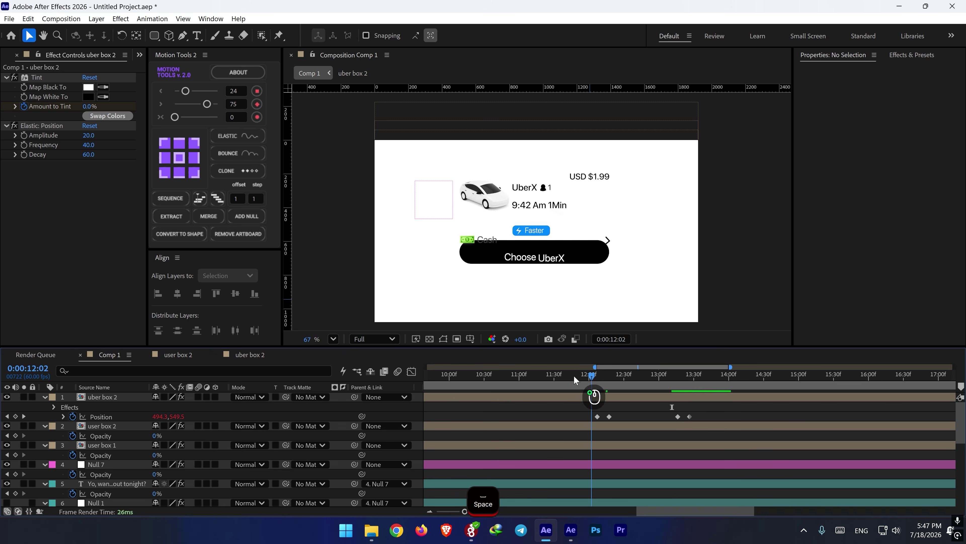
{"action": "key", "text": "space"}
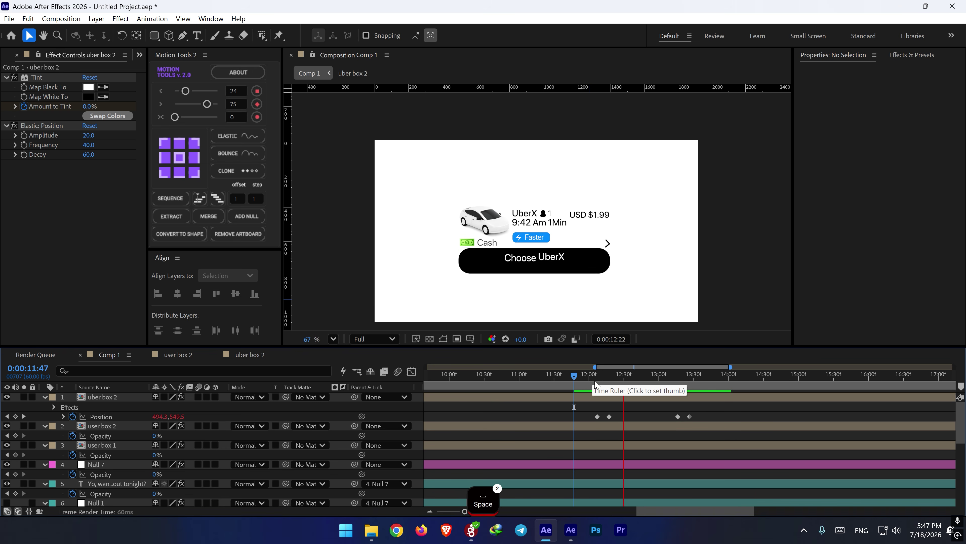
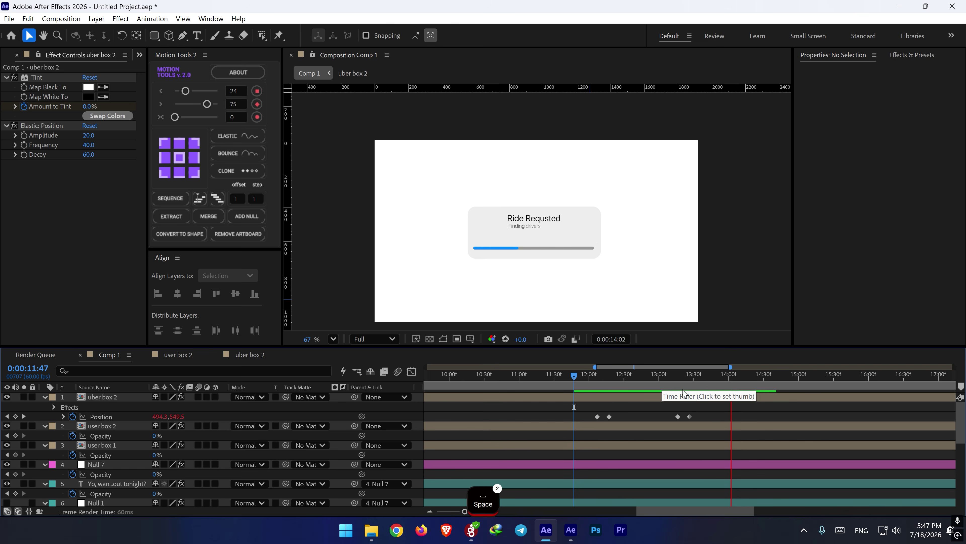
{"action": "scroll", "coordinate": [685, 417], "scroll_direction": "down", "scroll_amount": 3, "text": "alt"}
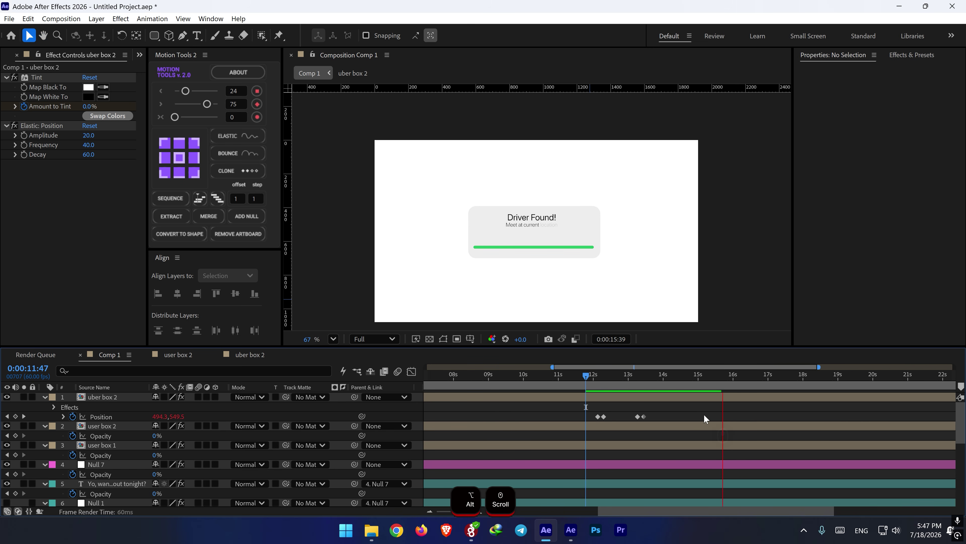
{"action": "left_click_drag", "start_coordinate": [733, 377], "coordinate": [815, 375]}
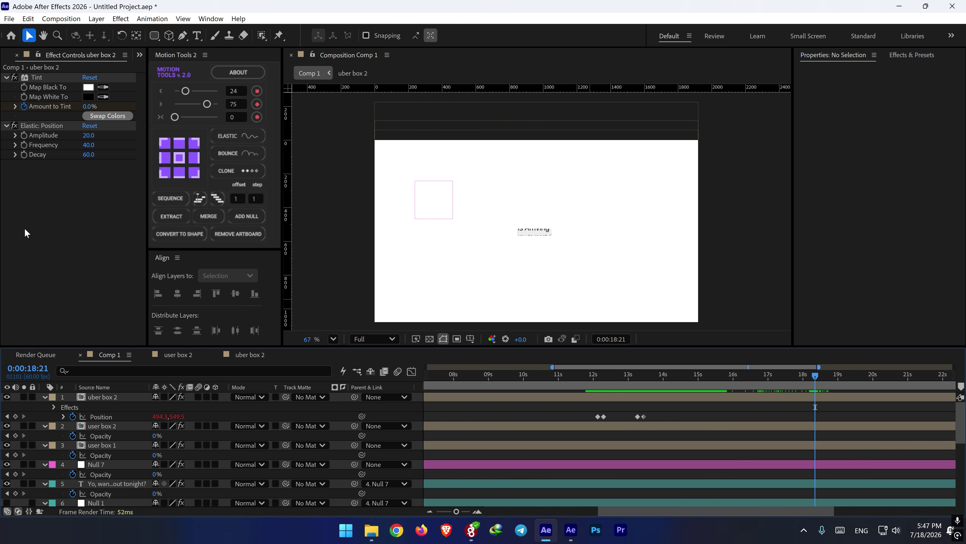
- Import the map screenshot 114124.png, a second ChatGPT PNG and Uber-Logo.wine.png from File Explorer into the project
{"action": "left_click", "coordinate": [8, 57]}
{"action": "double_click", "coordinate": [61, 267]}
{"action": "left_click_drag", "start_coordinate": [313, 39], "coordinate": [473, 19]}
{"action": "key", "text": "Escape"}
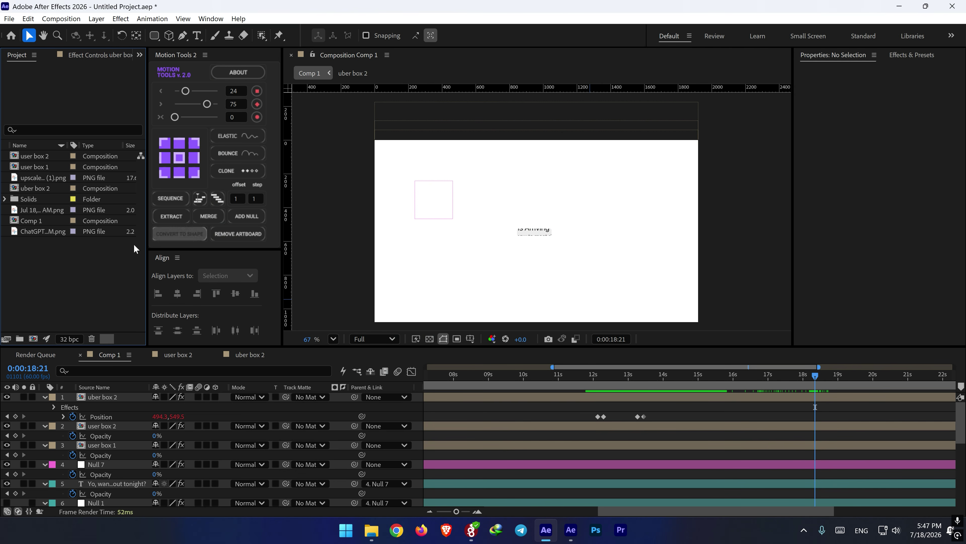
{"action": "key", "text": "super+e"}
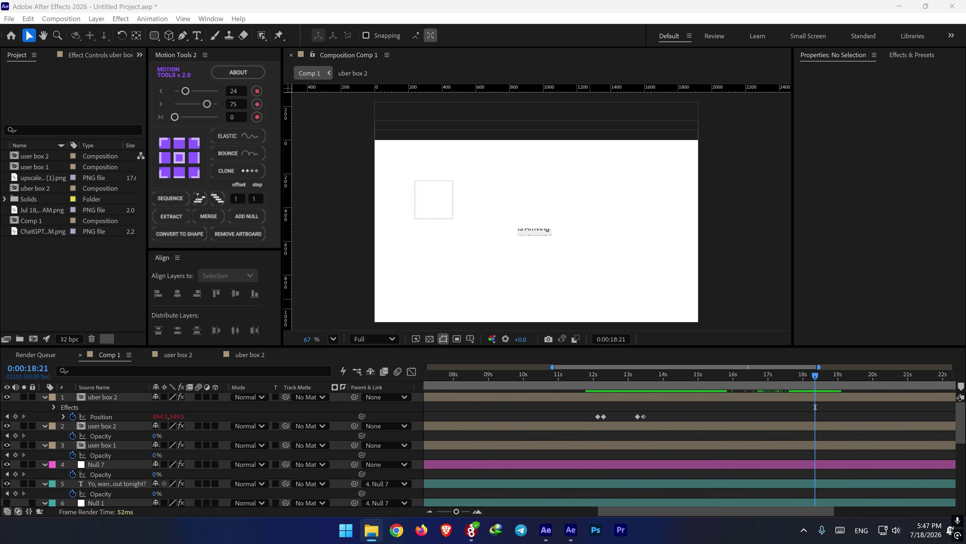
{"action": "left_click_drag", "start_coordinate": [2, 324], "coordinate": [72, 292]}
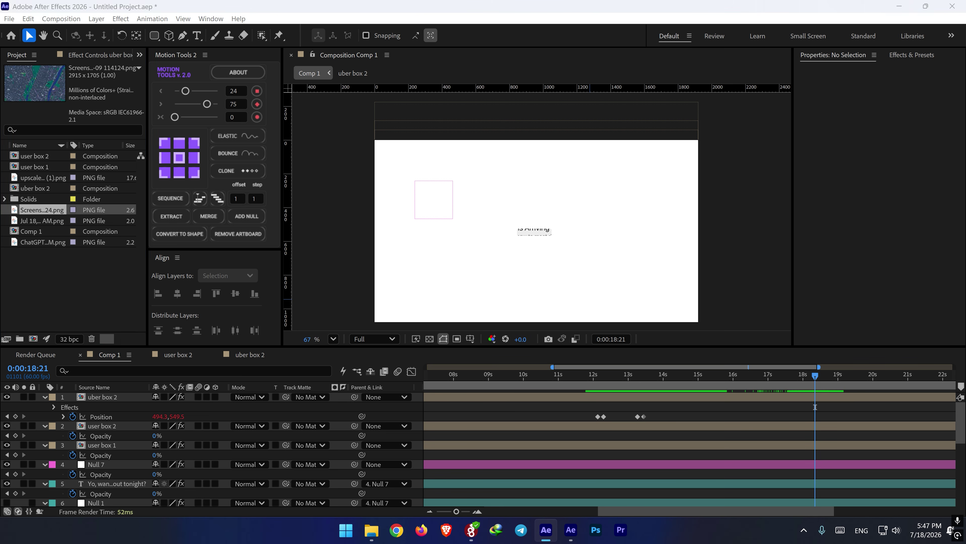
{"action": "left_click_drag", "start_coordinate": [1, 328], "coordinate": [71, 300]}
{"action": "left_click_drag", "start_coordinate": [1, 321], "coordinate": [71, 295]}
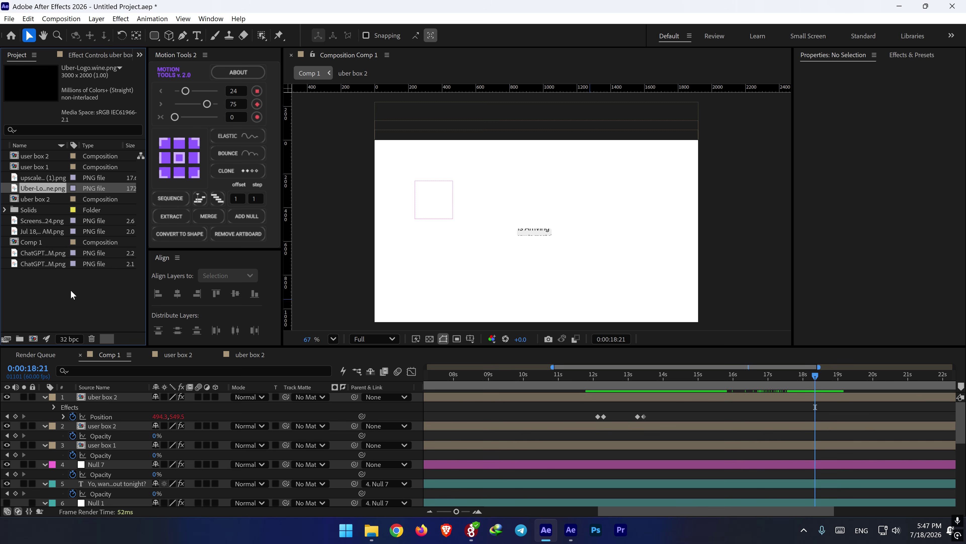
- Add the imported map screenshot to Comp 1 as the top layer
{"action": "key", "text": "Up"}
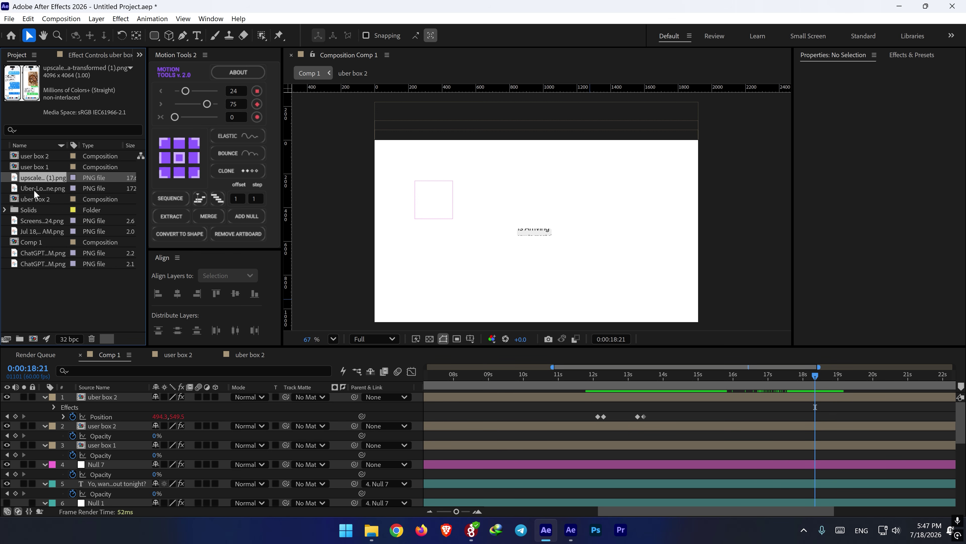
{"action": "left_click", "coordinate": [38, 221]}
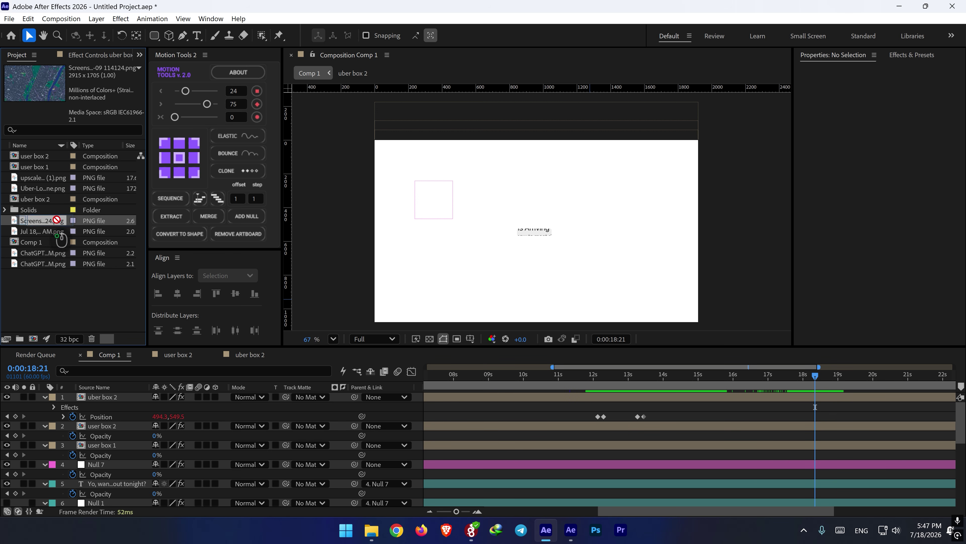
{"action": "left_click_drag", "start_coordinate": [57, 220], "coordinate": [524, 304]}
- Scale the map layer to 385%, rotate it to -22° and reposition it at 668.7, 389.6
{"action": "key", "text": "s"}
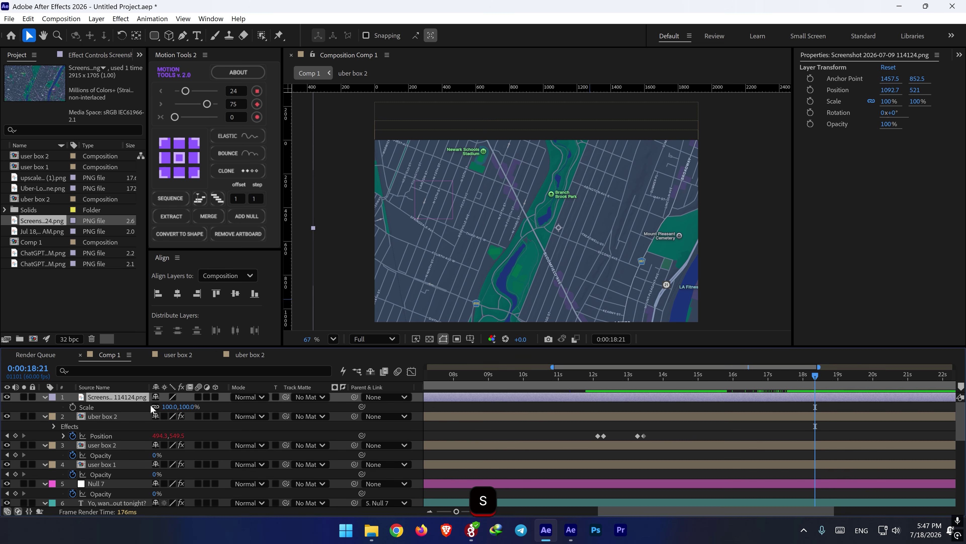
{"action": "key", "text": "r"}
{"action": "left_click_drag", "start_coordinate": [166, 406], "coordinate": [154, 406]}
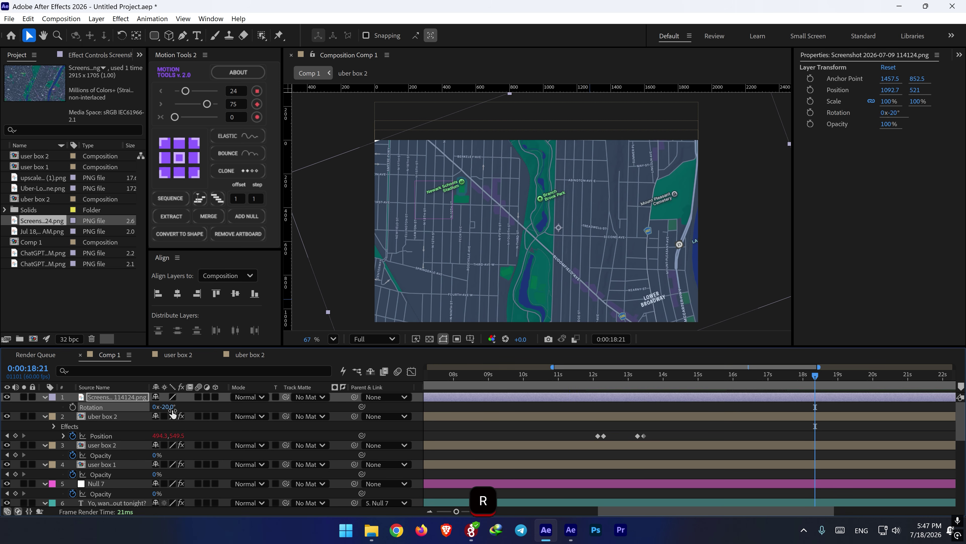
{"action": "key", "text": "s"}
{"action": "left_click_drag", "start_coordinate": [167, 406], "coordinate": [333, 413]}
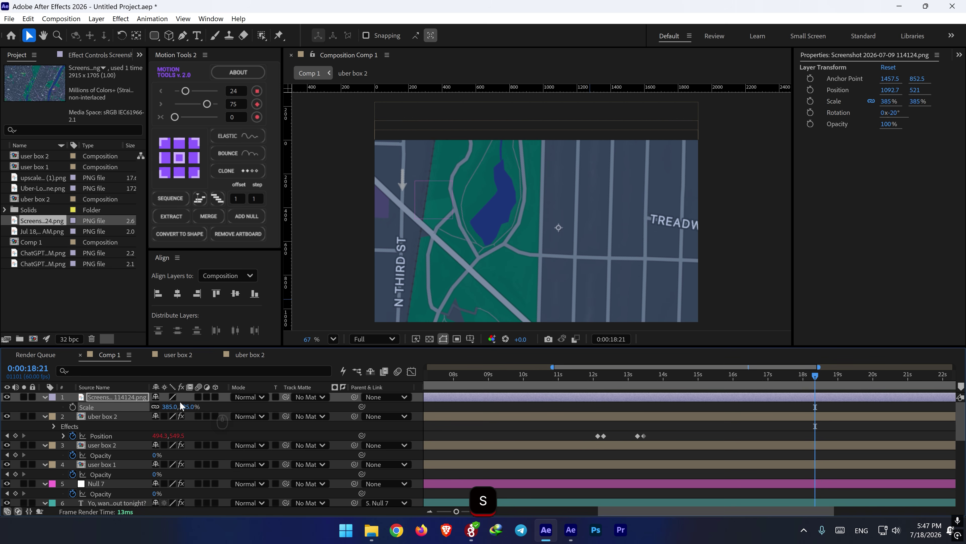
{"action": "key", "text": "r"}
{"action": "left_click_drag", "start_coordinate": [166, 406], "coordinate": [188, 428]}
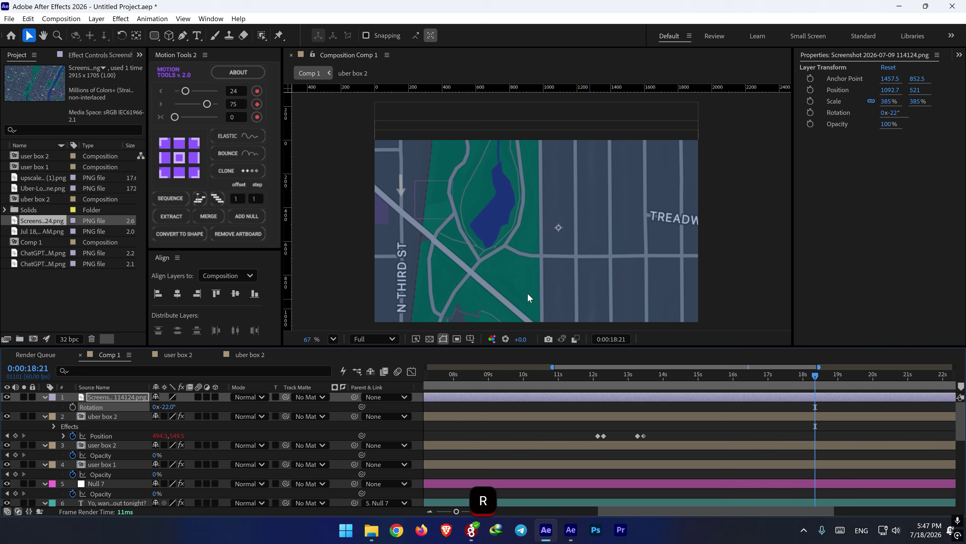
{"action": "left_click_drag", "start_coordinate": [529, 294], "coordinate": [463, 269]}
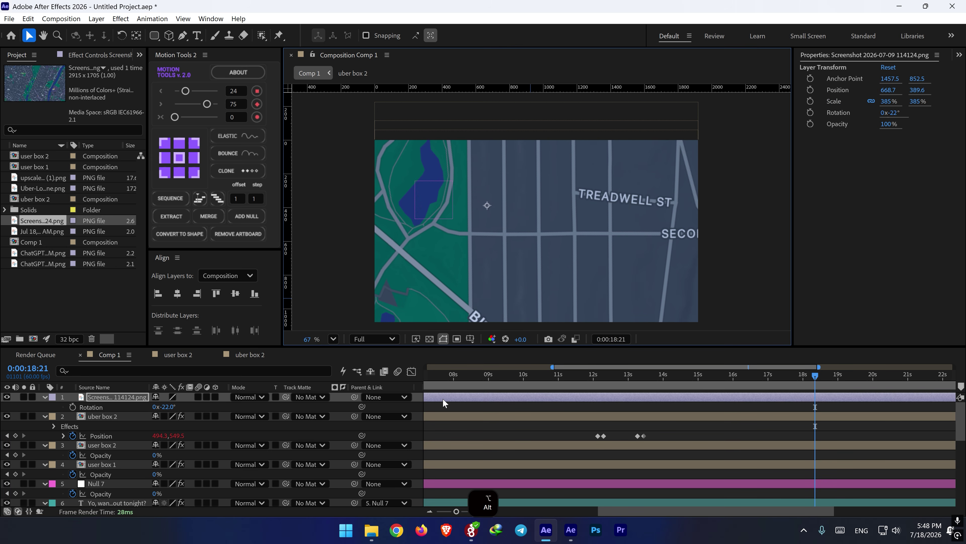
- Trim the map layer to start at about 18:25, as the Uber card disappears, and preview the cut
{"action": "key", "text": "alt+bracketleft"}
{"action": "left_click_drag", "start_coordinate": [791, 381], "coordinate": [816, 376]}
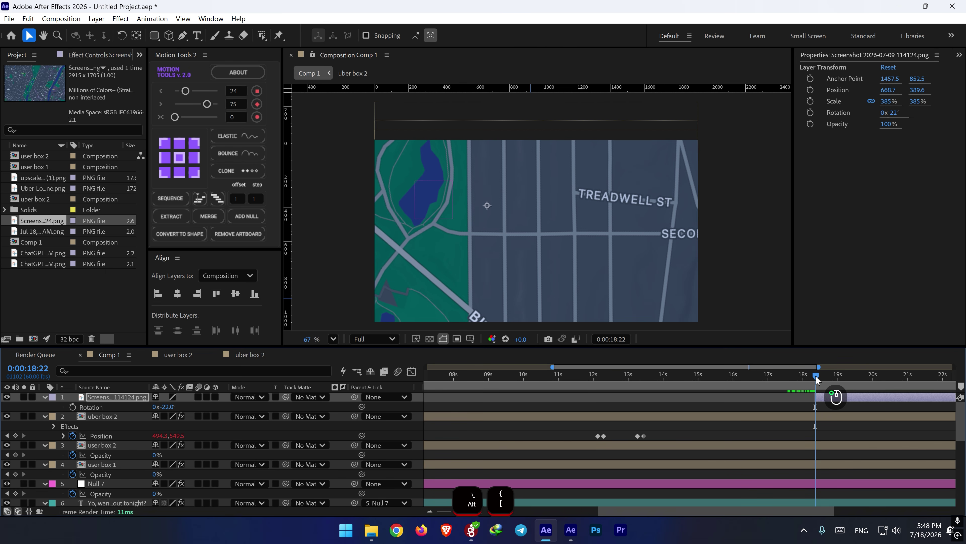
{"action": "key", "text": "space"}
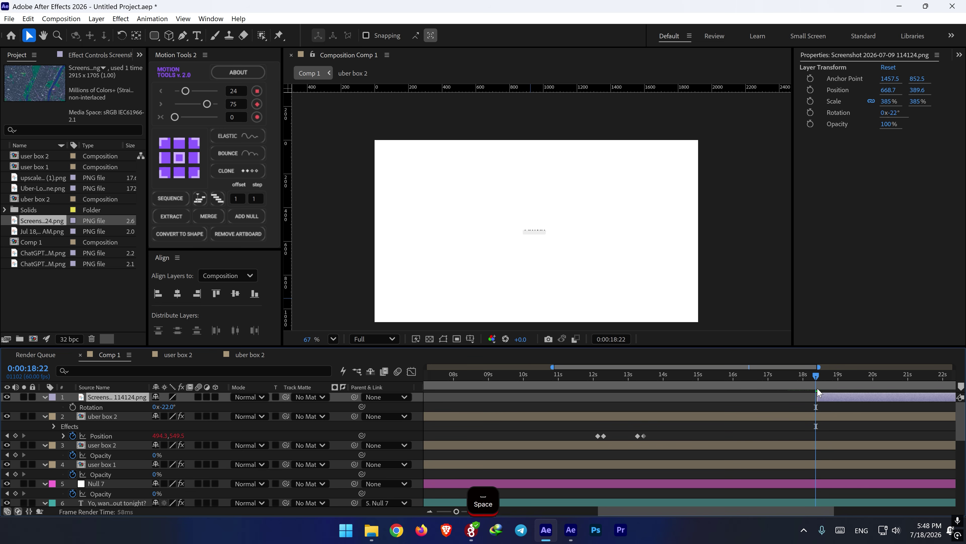
- Set the map layer's scale to 257% and move its anchor point onto the Second Ave crossing below Treadwell St
{"action": "key", "text": "s"}
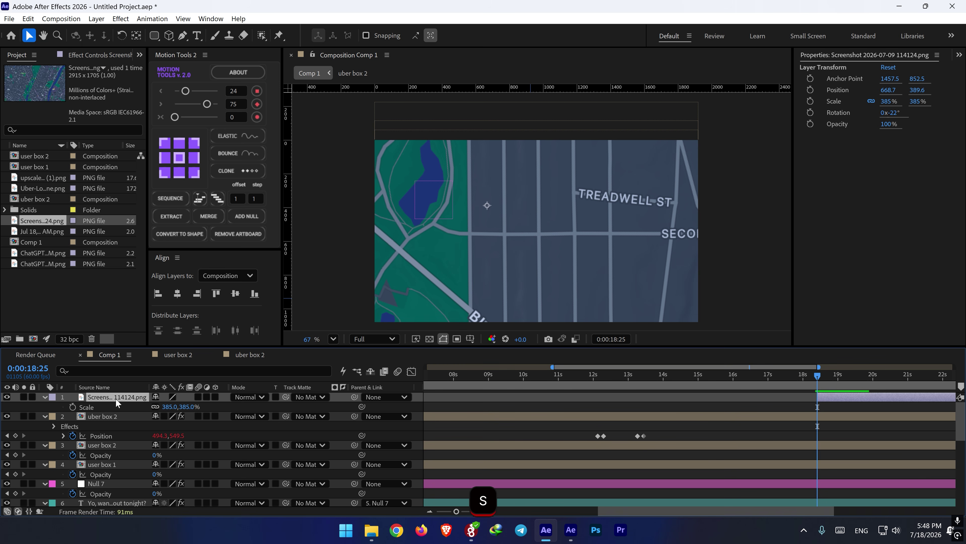
{"action": "left_click_drag", "start_coordinate": [176, 411], "coordinate": [123, 425]}
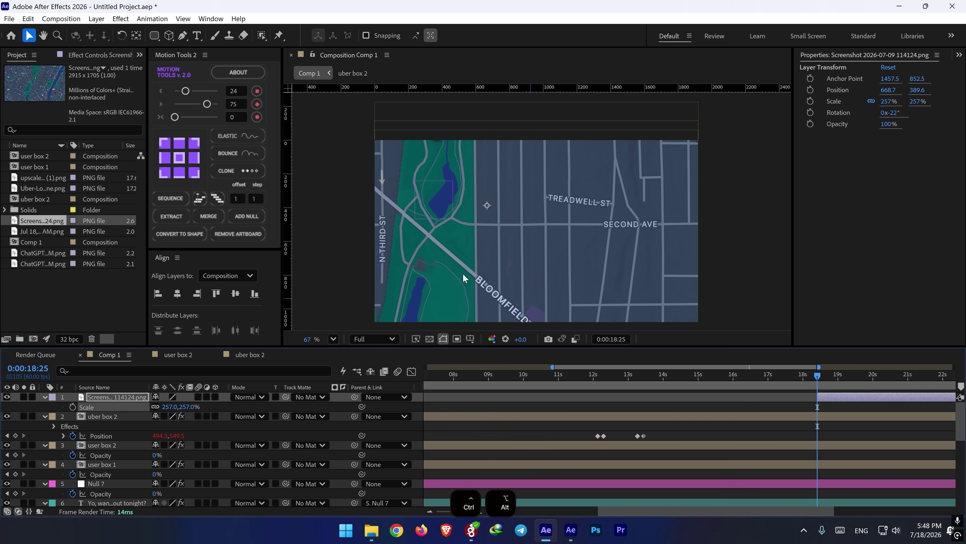
{"action": "key", "text": "ctrl+alt+Home"}
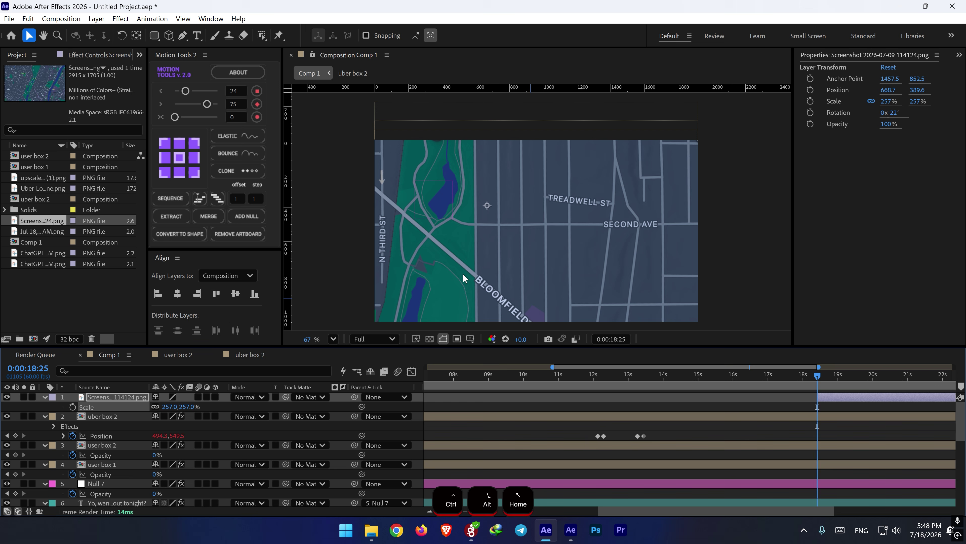
{"action": "left_click", "coordinate": [137, 35]}
{"action": "left_click_drag", "start_coordinate": [485, 215], "coordinate": [544, 225]}
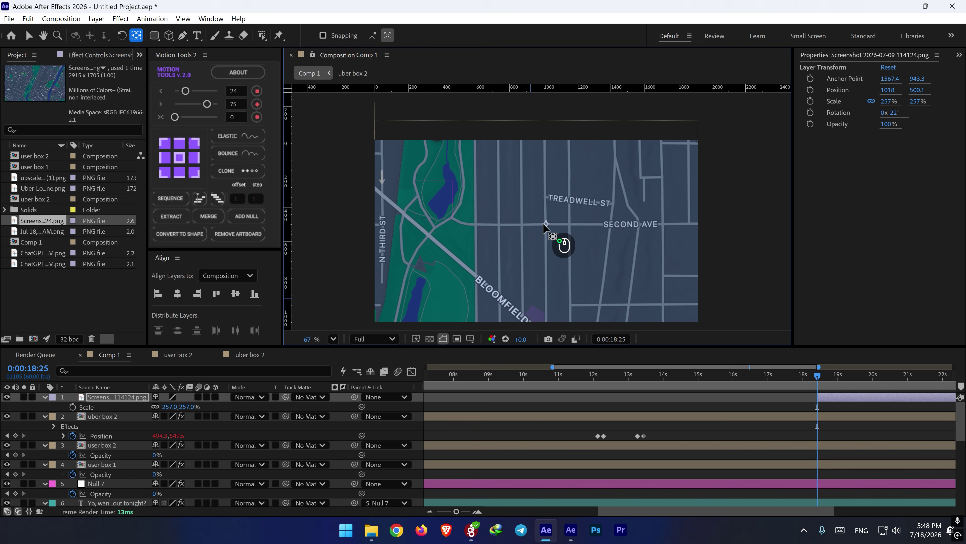
- Move the map so its anchor crossing sits at 964.3, 541.9, and add a Scale keyframe at 18:25
{"action": "key", "text": "v"}
{"action": "left_click_drag", "start_coordinate": [580, 252], "coordinate": [572, 257]}
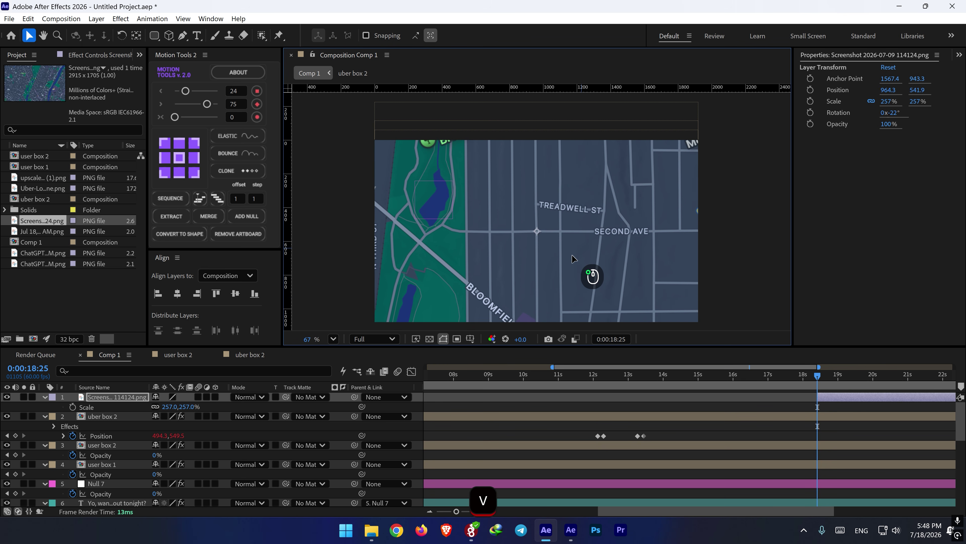
{"action": "left_click", "coordinate": [73, 407]}
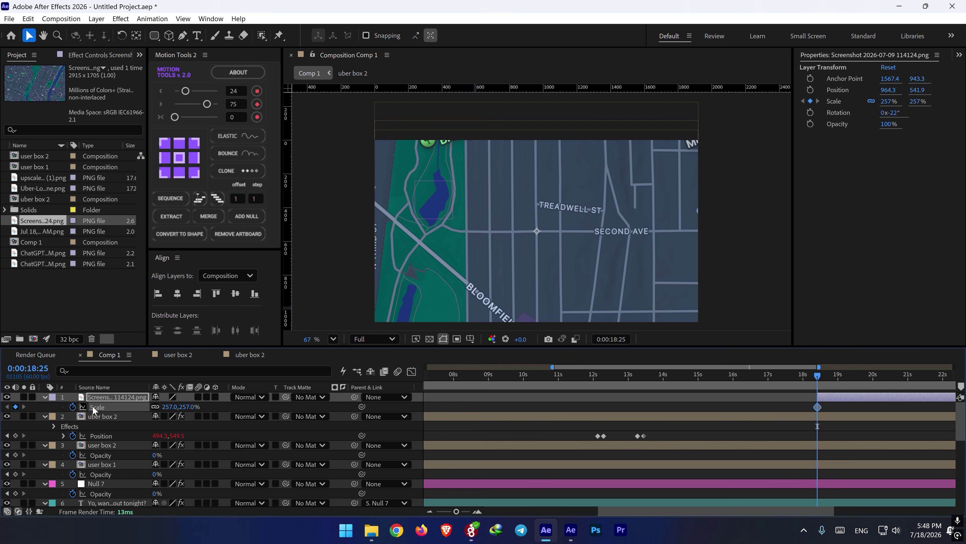
- Add a 280% Scale keyframe to the map layer at 18:35 and apply Elastic to both its Scale keyframes
{"action": "key", "text": "shift+Page_Down"}
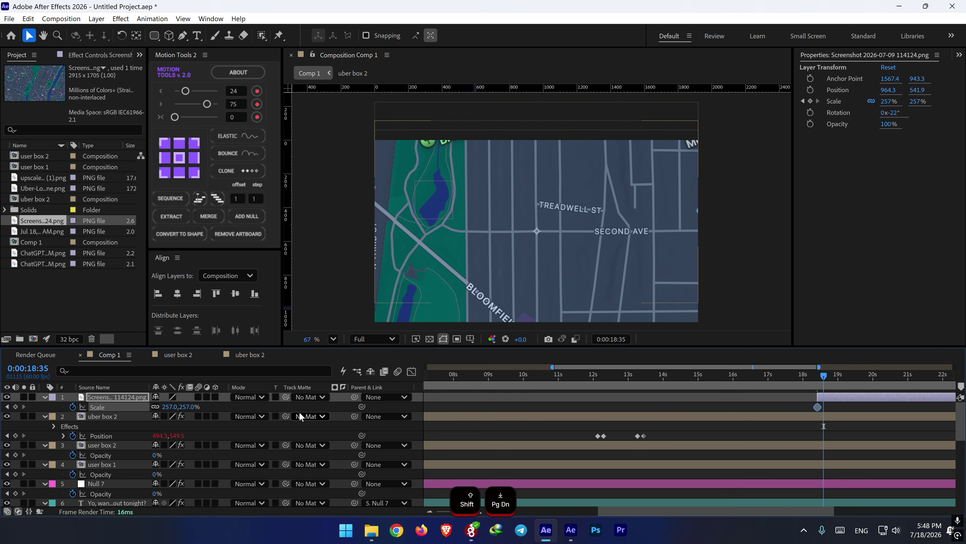
{"action": "left_click_drag", "start_coordinate": [188, 406], "coordinate": [200, 406]}
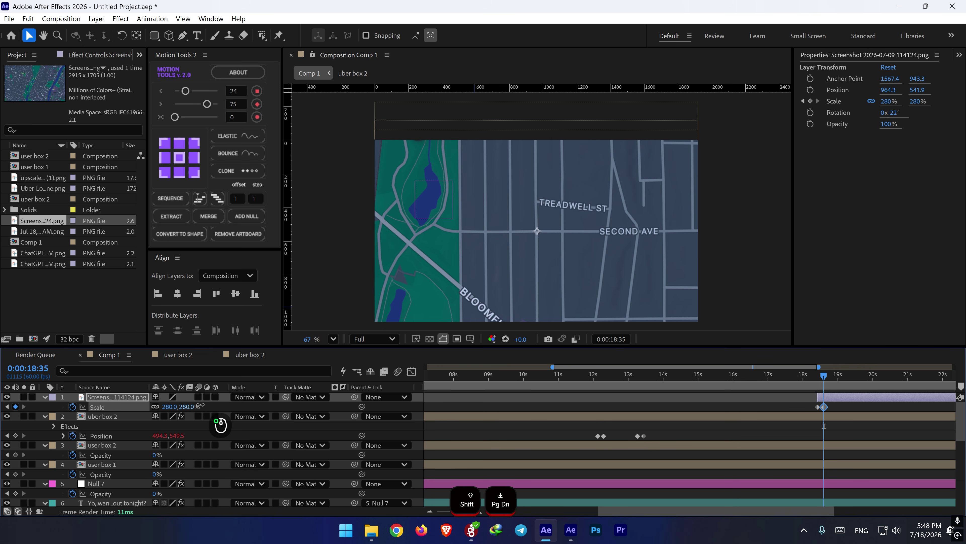
{"action": "left_click_drag", "start_coordinate": [851, 411], "coordinate": [797, 405]}
{"action": "left_click", "coordinate": [237, 138]}
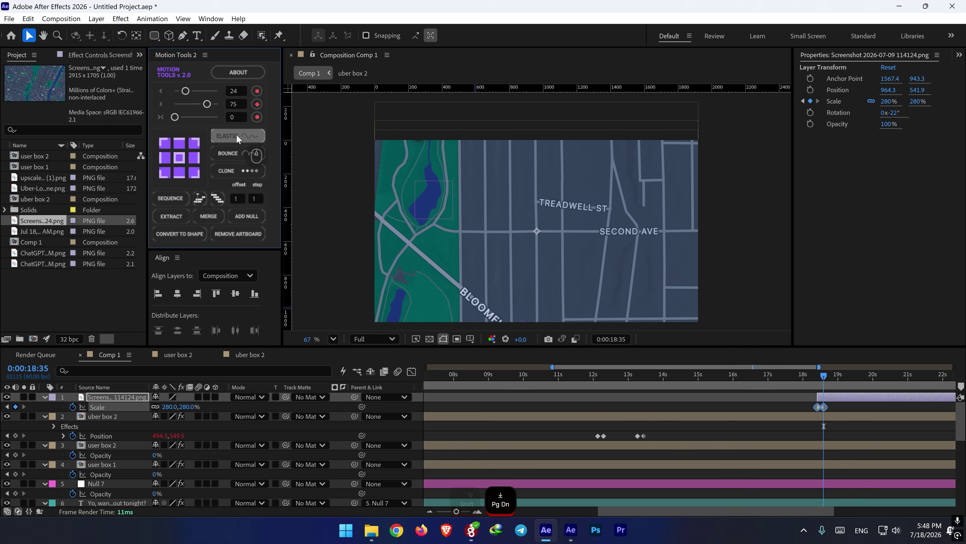
- Preview the map's elastic scale animation from just before the map appears
{"action": "left_click", "coordinate": [808, 377]}
{"action": "key", "text": "space"}
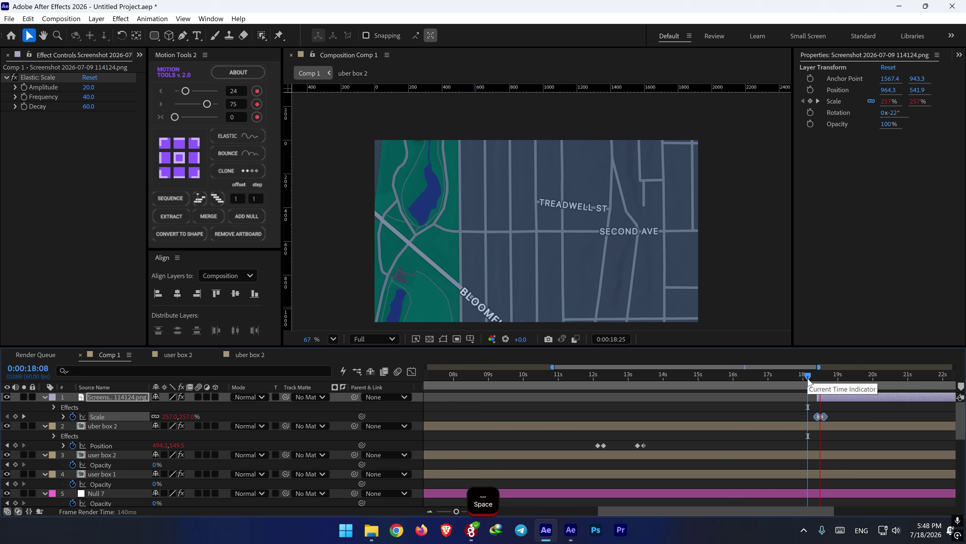
{"action": "key", "text": "space"}
{"action": "left_click", "coordinate": [812, 378]}
{"action": "key", "text": "space"}
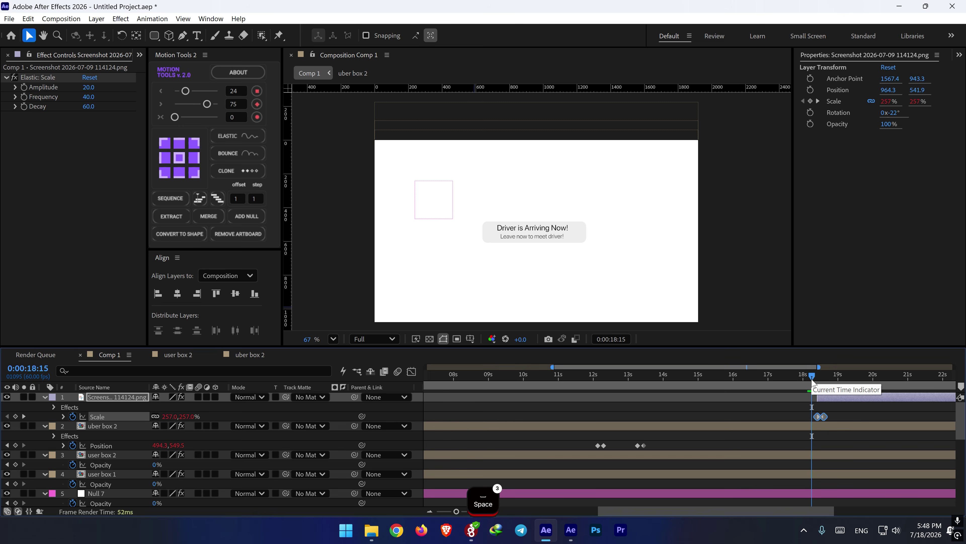
{"action": "key", "text": "space"}
- Time-reverse the map layer's two Scale keyframes so it starts at 280% and ends at 257%
{"action": "left_click", "coordinate": [822, 379], "text": "shift"}
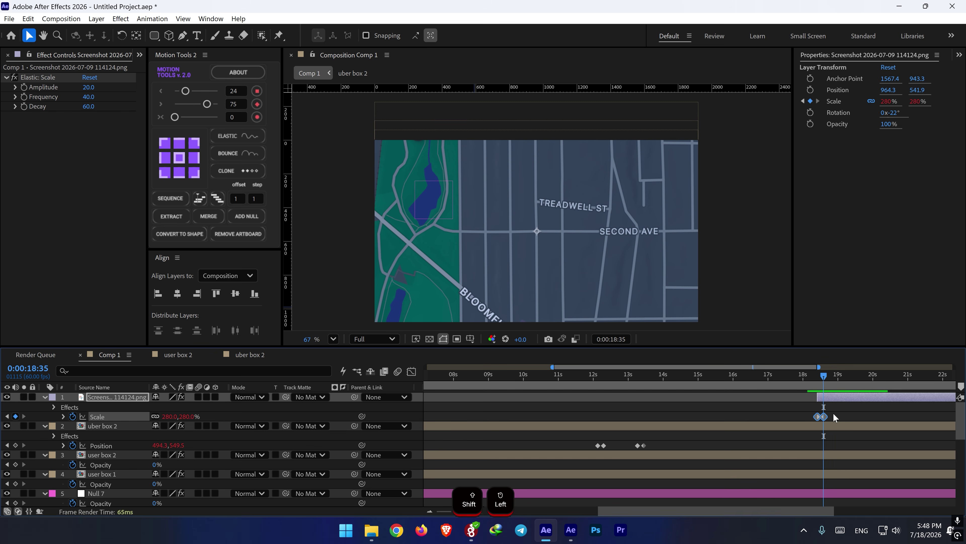
{"action": "left_click", "coordinate": [835, 415]}
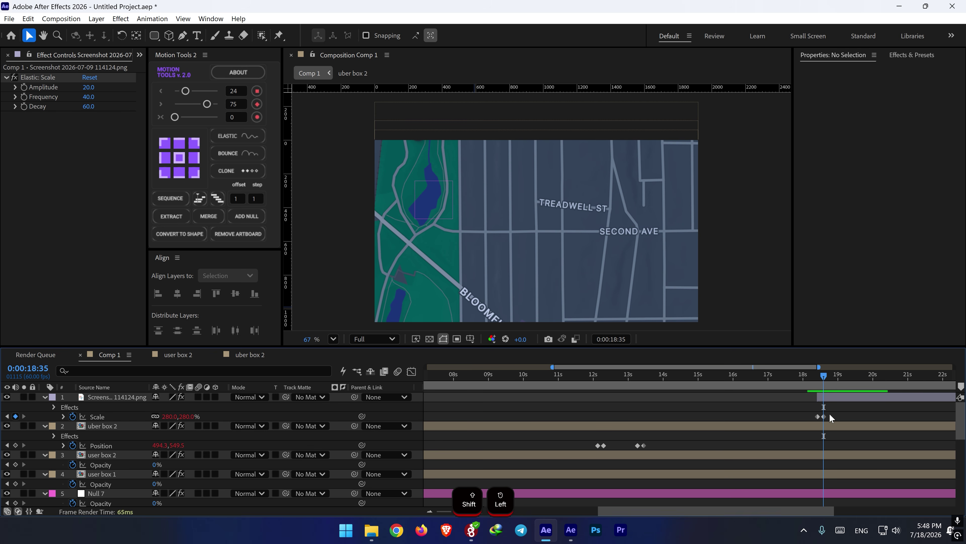
{"action": "left_click_drag", "start_coordinate": [830, 415], "coordinate": [814, 419]}
{"action": "right_click", "coordinate": [818, 416]}
{"action": "mouse_move", "coordinate": [875, 413]}
{"action": "left_click", "coordinate": [742, 411]}
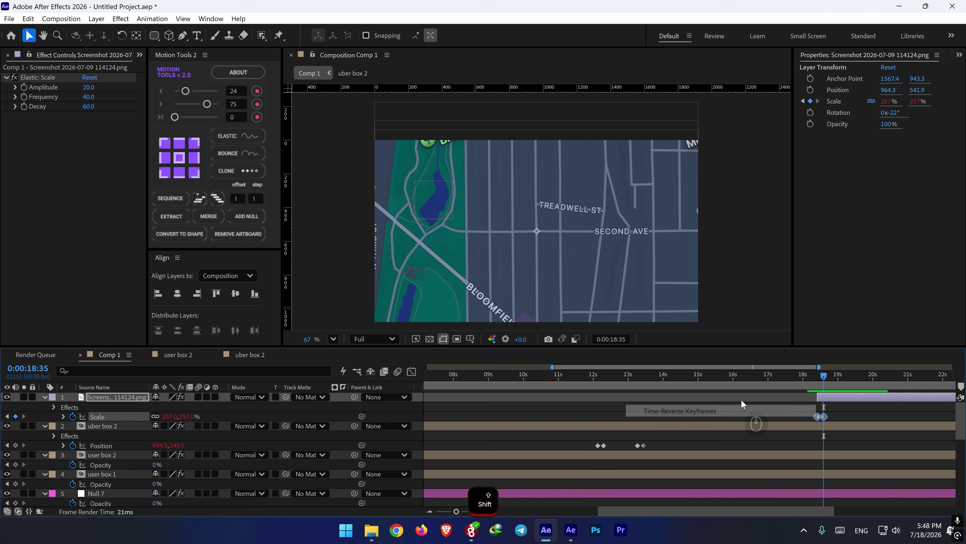
- Preview the reversed map zoom around the 18:25 cut
{"action": "left_click", "coordinate": [812, 379]}
{"action": "key", "text": "space"}
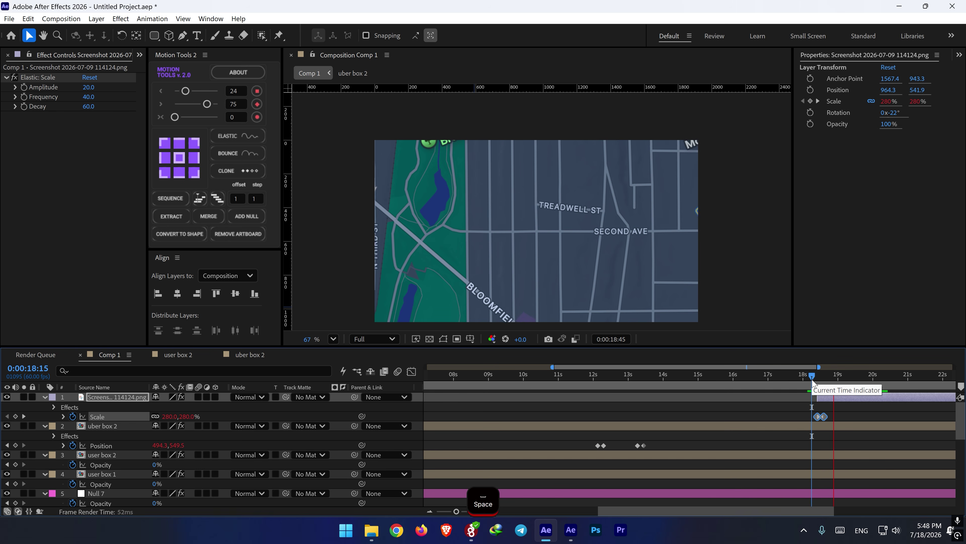
{"action": "key", "text": "space"}
{"action": "scroll", "coordinate": [831, 421], "scroll_direction": "up", "scroll_amount": 1}
{"action": "left_click_drag", "start_coordinate": [831, 420], "coordinate": [807, 419]}
{"action": "left_click", "coordinate": [774, 383]}
{"action": "key", "text": "space"}
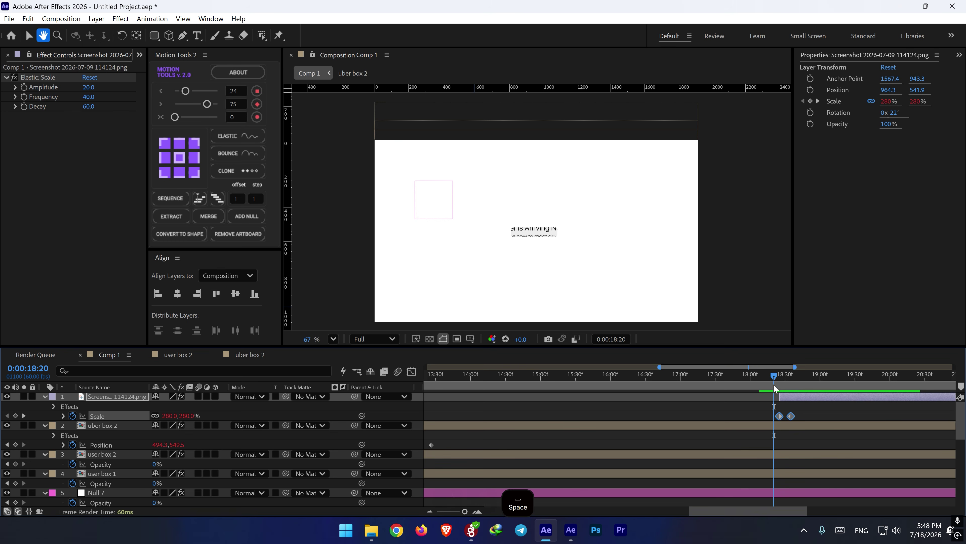
{"action": "key", "text": "space"}
{"action": "left_click", "coordinate": [779, 382]}
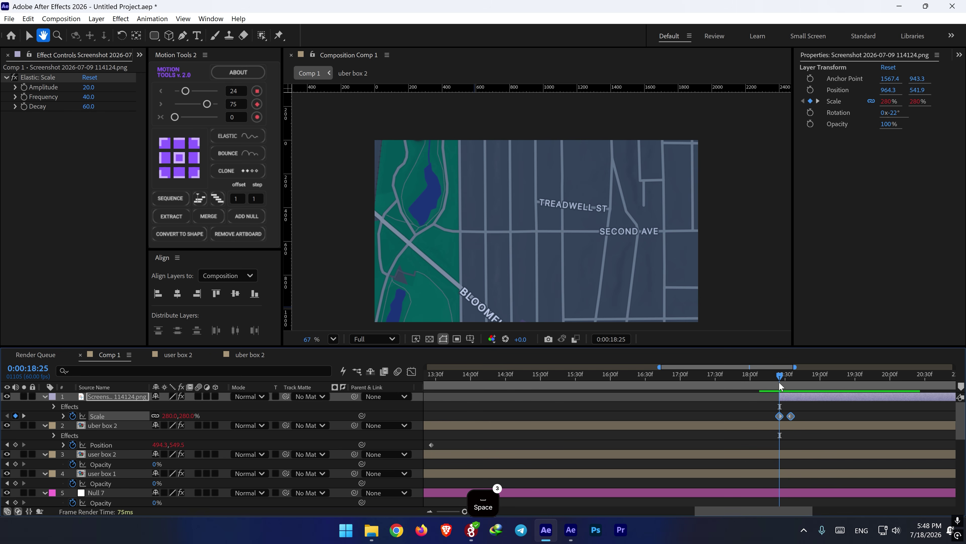
{"action": "key", "text": "space"}
{"action": "key", "text": "space"}
- Draw a circle about 91 px wide over the Second Ave crossing as a new shape layer and center its anchor point
{"action": "left_click", "coordinate": [761, 411]}
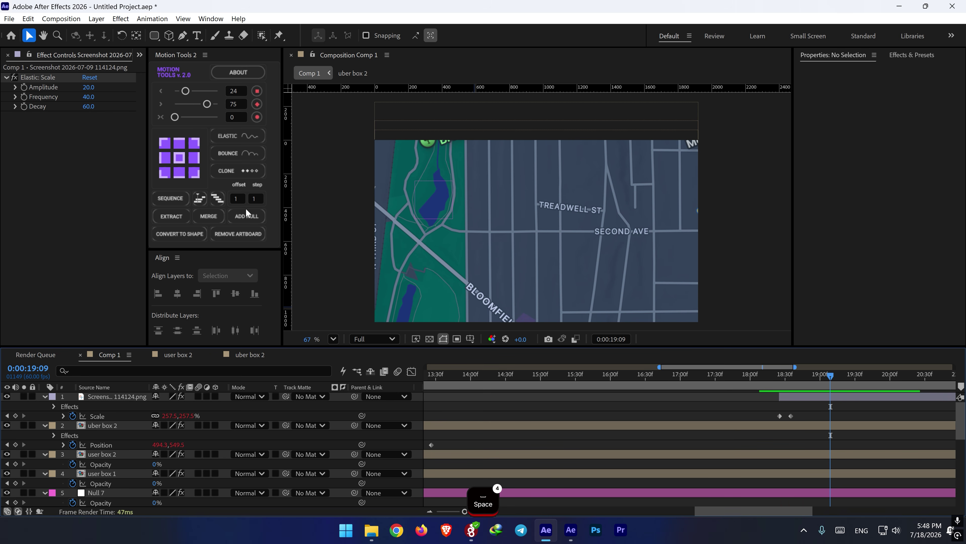
{"action": "left_click", "coordinate": [155, 37]}
{"action": "left_click", "coordinate": [189, 64]}
{"action": "scroll", "coordinate": [511, 219], "scroll_direction": "up", "scroll_amount": 2}
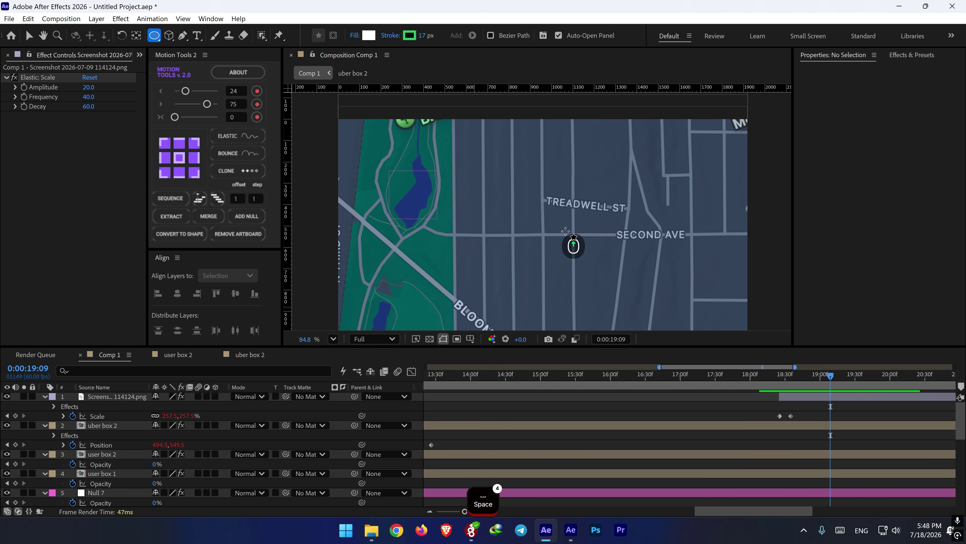
{"action": "left_click", "coordinate": [792, 396]}
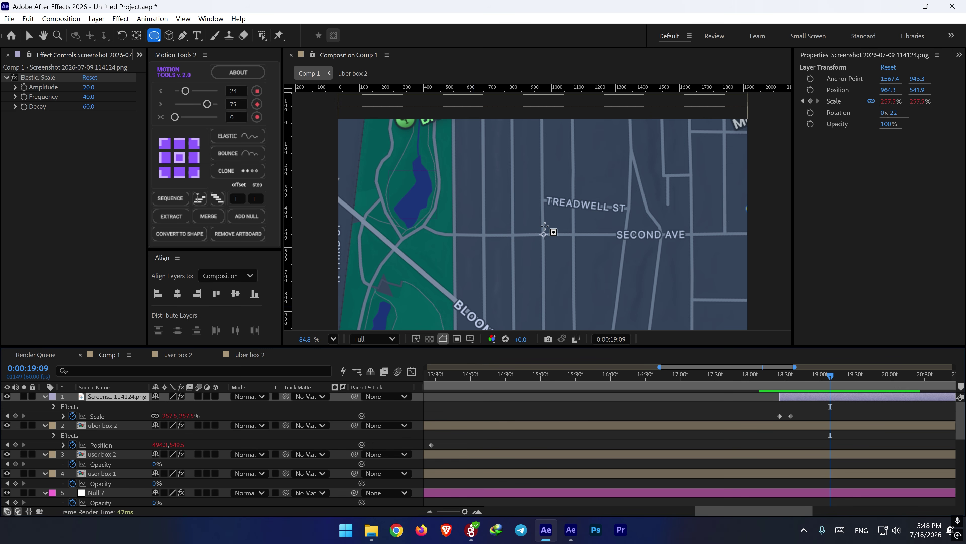
{"action": "left_click", "coordinate": [730, 403]}
{"action": "left_click_drag", "start_coordinate": [549, 226], "coordinate": [536, 243]}
{"action": "key", "text": "space"}
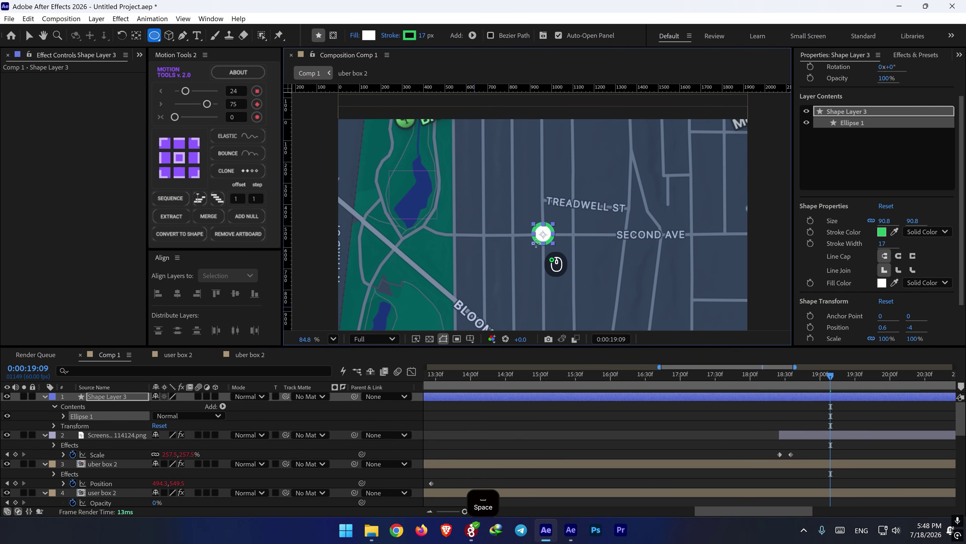
{"action": "key", "text": "ctrl+alt+Home"}
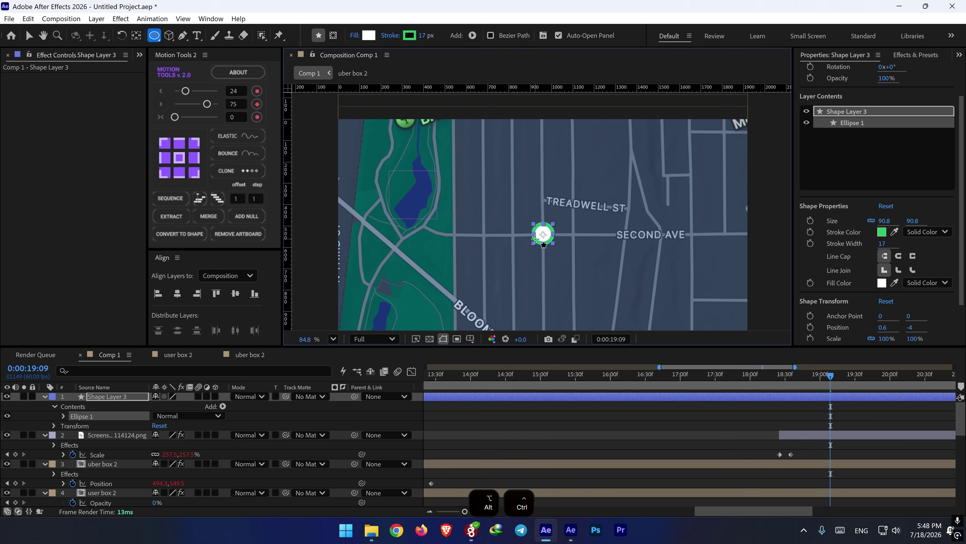
- Give the circle a bright blue fill and a white stroke 8 px wide
{"action": "left_click", "coordinate": [882, 282]}
{"action": "left_click", "coordinate": [513, 346]}
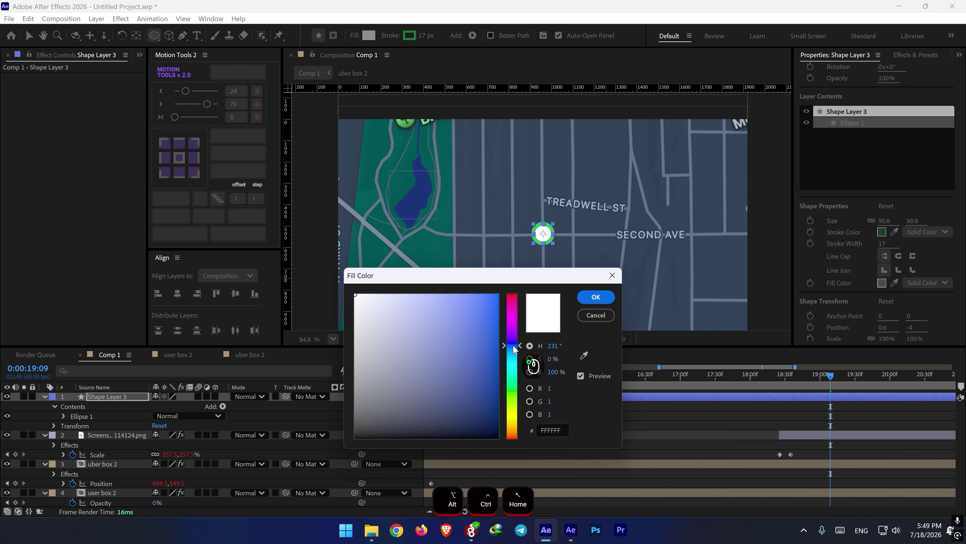
{"action": "left_click", "coordinate": [497, 296]}
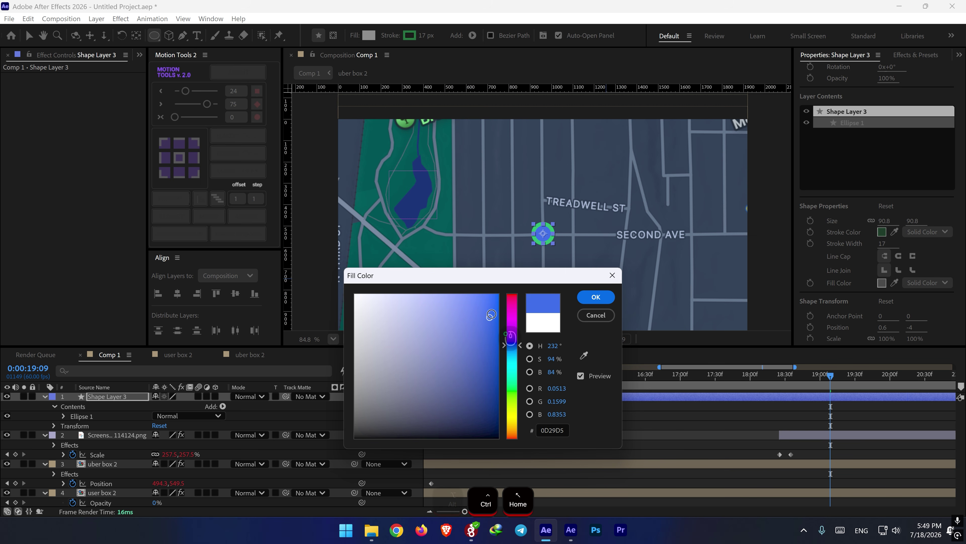
{"action": "left_click", "coordinate": [596, 297]}
{"action": "left_click", "coordinate": [881, 233]}
{"action": "left_click_drag", "start_coordinate": [400, 351], "coordinate": [303, 263]}
{"action": "left_click", "coordinate": [595, 298]}
{"action": "left_click_drag", "start_coordinate": [882, 244], "coordinate": [872, 243]}
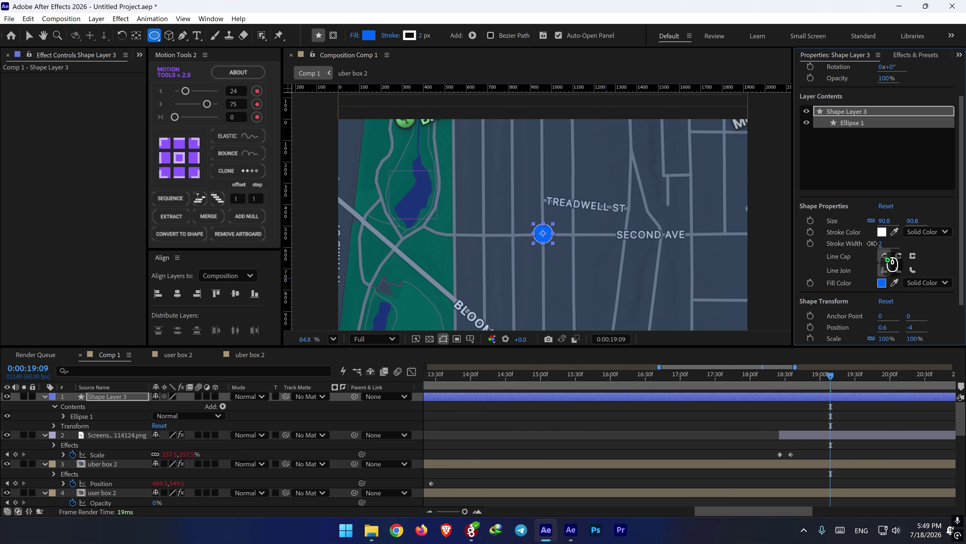
- Draw a blue triangle on a new shape layer with the Pen tool, its tip at the circle and widening westward, with stroke width 0
{"action": "left_click", "coordinate": [699, 421]}
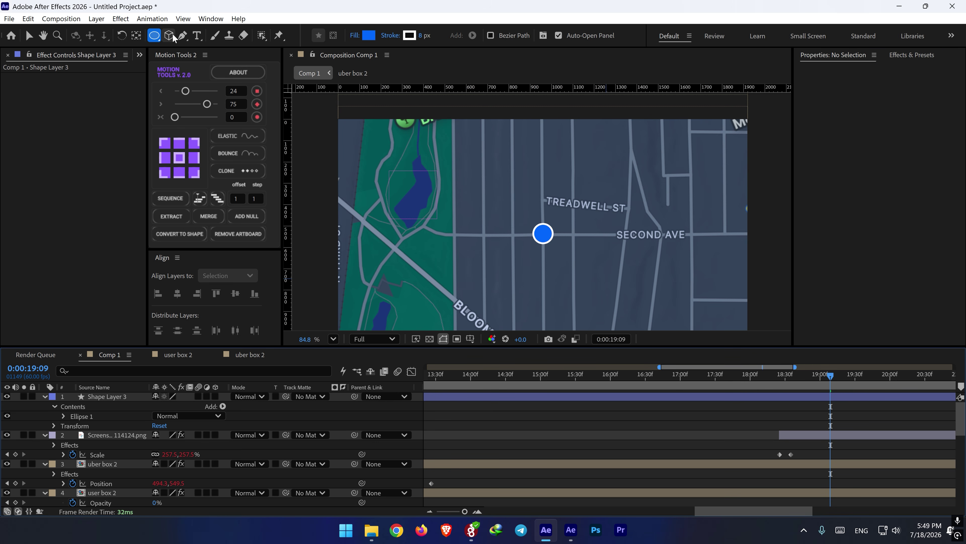
{"action": "left_click", "coordinate": [183, 35]}
{"action": "left_click", "coordinate": [542, 230]}
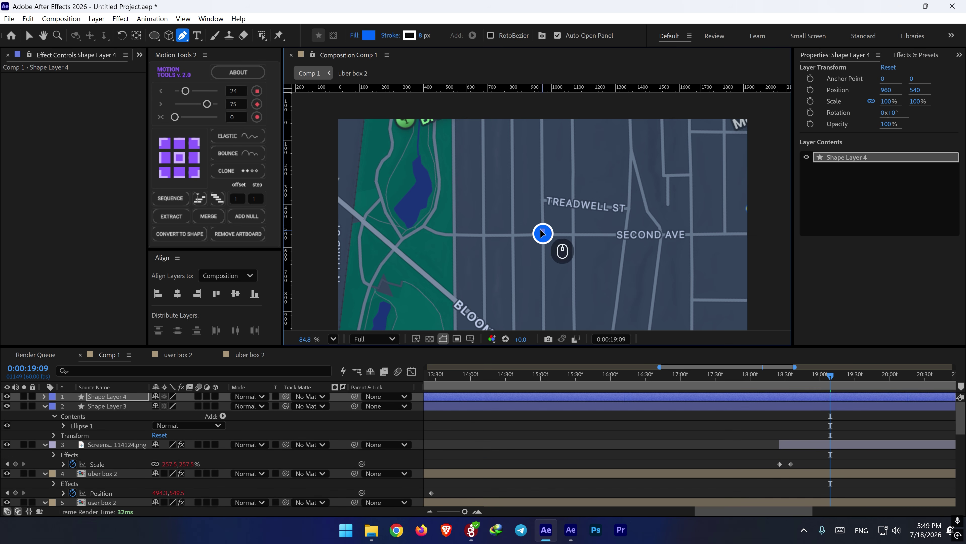
{"action": "left_click", "coordinate": [501, 210]}
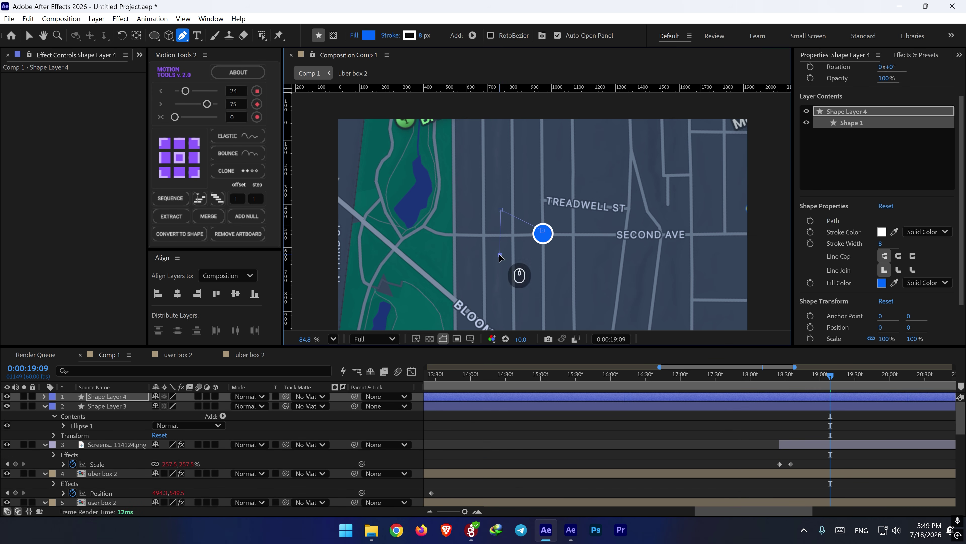
{"action": "left_click", "coordinate": [500, 254]}
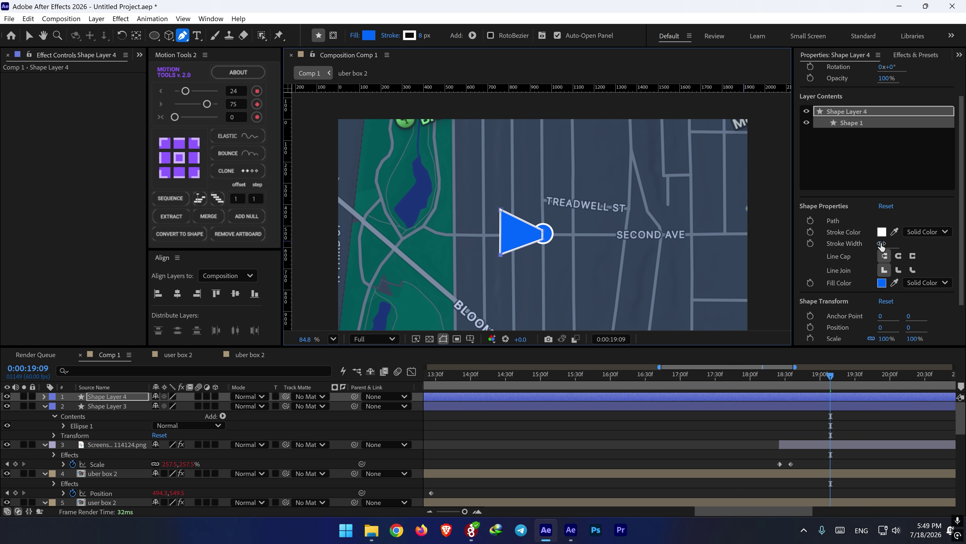
{"action": "left_click_drag", "start_coordinate": [881, 244], "coordinate": [819, 242]}
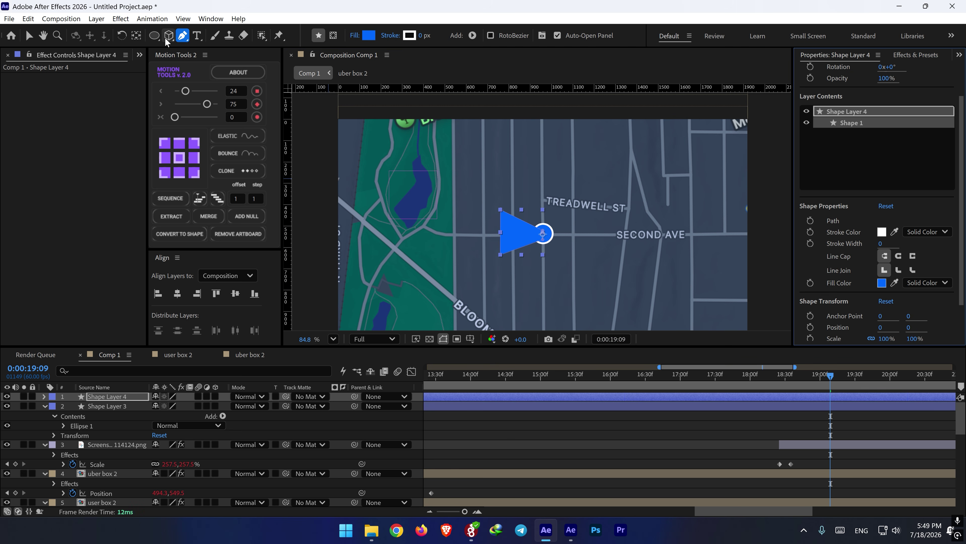
- Mask the triangle's outer end with a rectangle around the circle and feather the mask about 124 pixels
{"action": "left_click", "coordinate": [157, 37]}
{"action": "left_click", "coordinate": [186, 37]}
{"action": "left_click", "coordinate": [333, 36]}
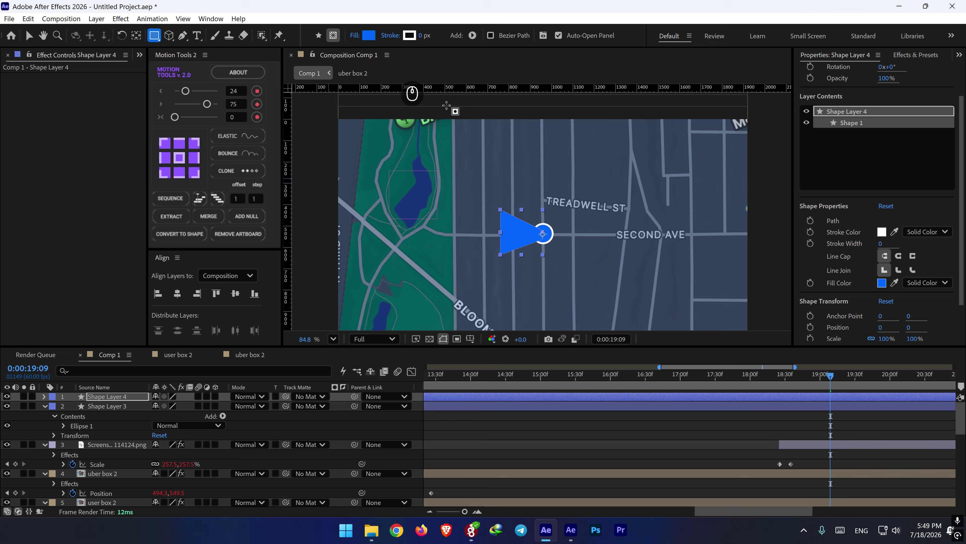
{"action": "left_click_drag", "start_coordinate": [568, 196], "coordinate": [517, 286]}
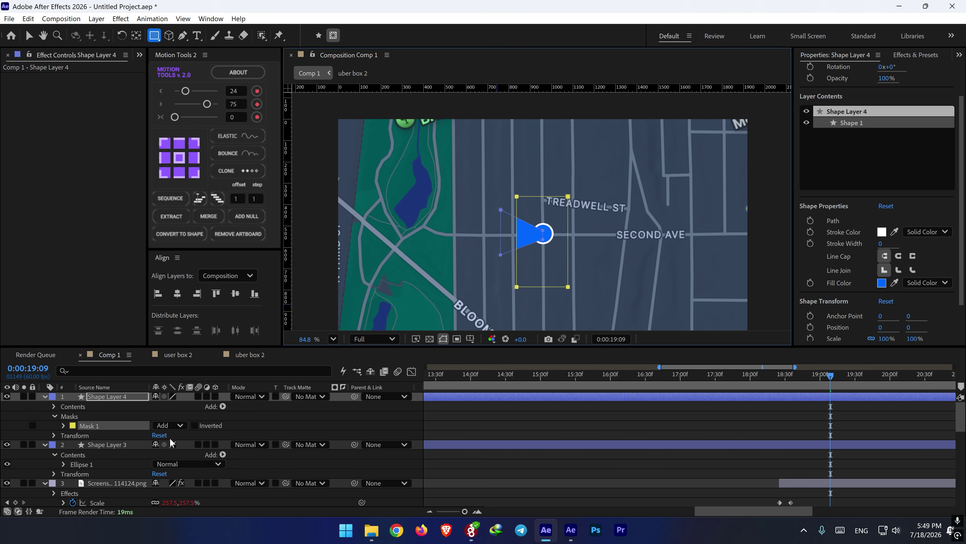
{"action": "key", "text": "f"}
{"action": "left_click_drag", "start_coordinate": [172, 416], "coordinate": [238, 412]}
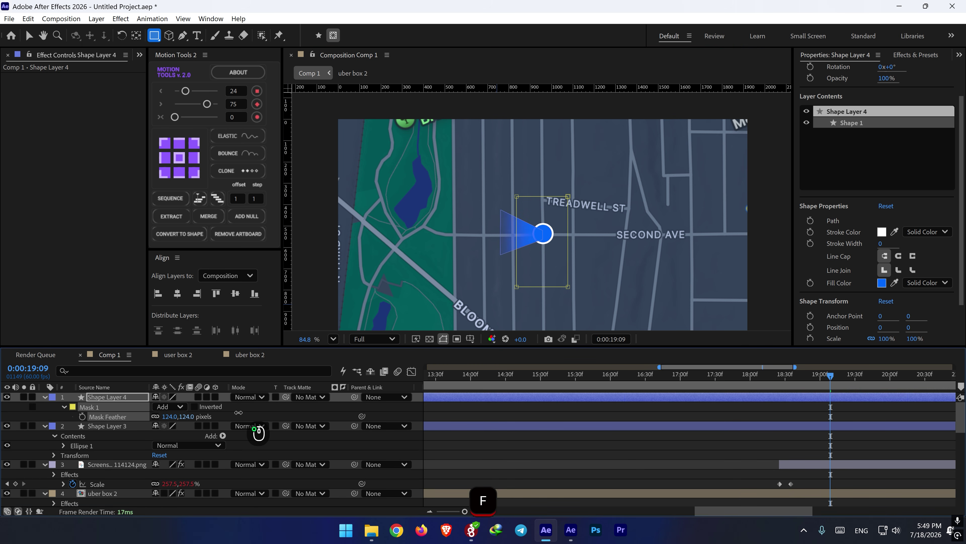
- Place the triangle layer Shape Layer 4 below Shape Layer 3 and parent it to Shape Layer 3
{"action": "left_click", "coordinate": [44, 396]}
{"action": "left_click_drag", "start_coordinate": [103, 397], "coordinate": [103, 409]}
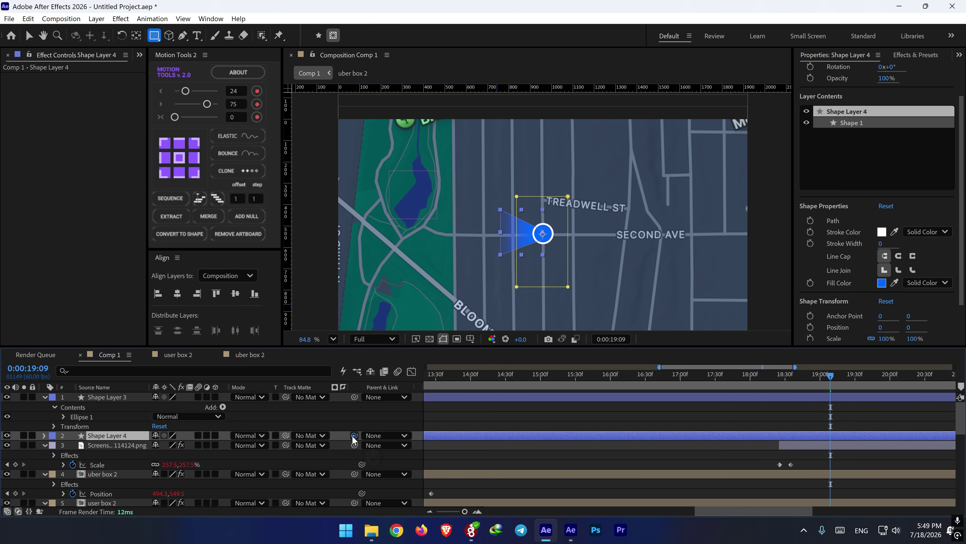
{"action": "left_click_drag", "start_coordinate": [355, 436], "coordinate": [116, 402]}
- Trim Shape Layer 3 and Shape Layer 4 to start at 18:25 and parent both to the map layer
{"action": "left_click_drag", "start_coordinate": [789, 380], "coordinate": [782, 383]}
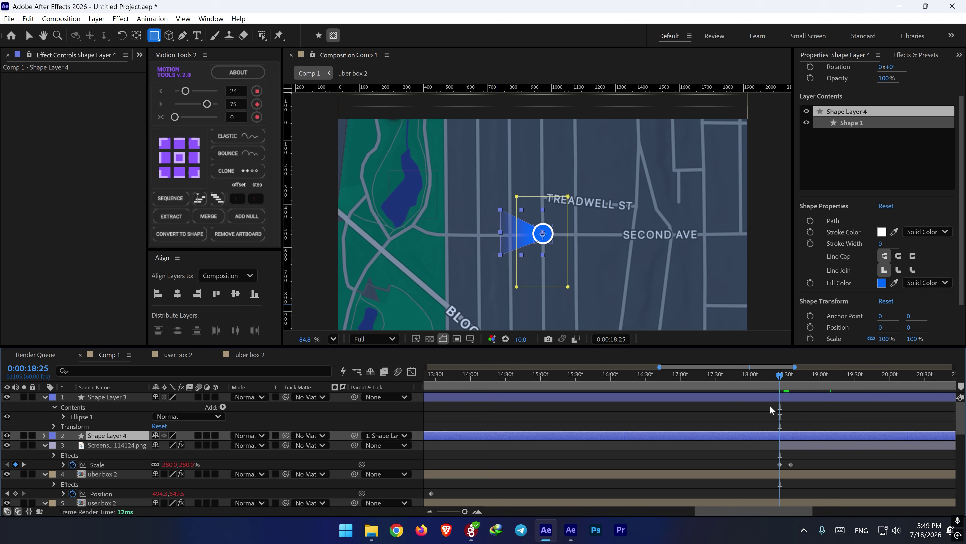
{"action": "left_click", "coordinate": [769, 397], "text": "shift"}
{"action": "key", "text": "alt+bracketleft"}
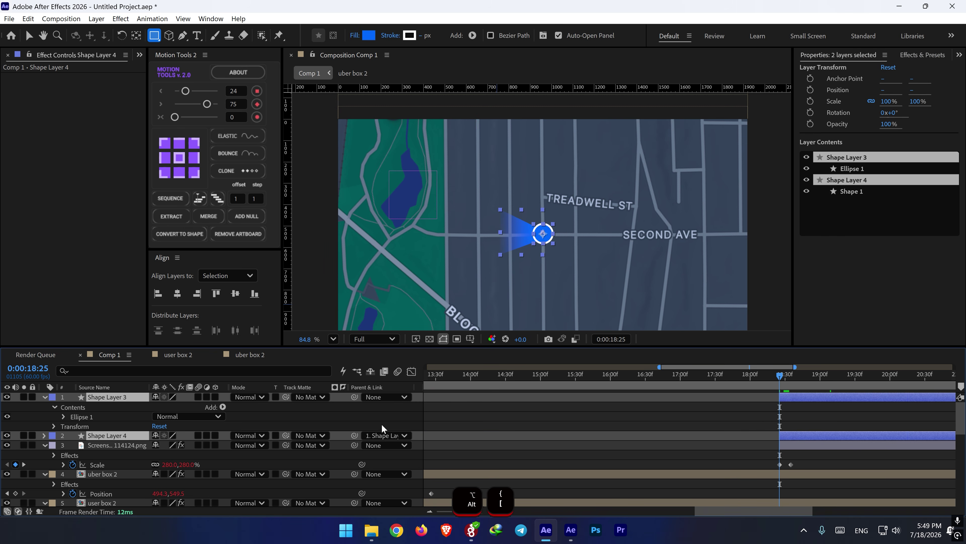
{"action": "left_click_drag", "start_coordinate": [255, 429], "coordinate": [114, 446]}
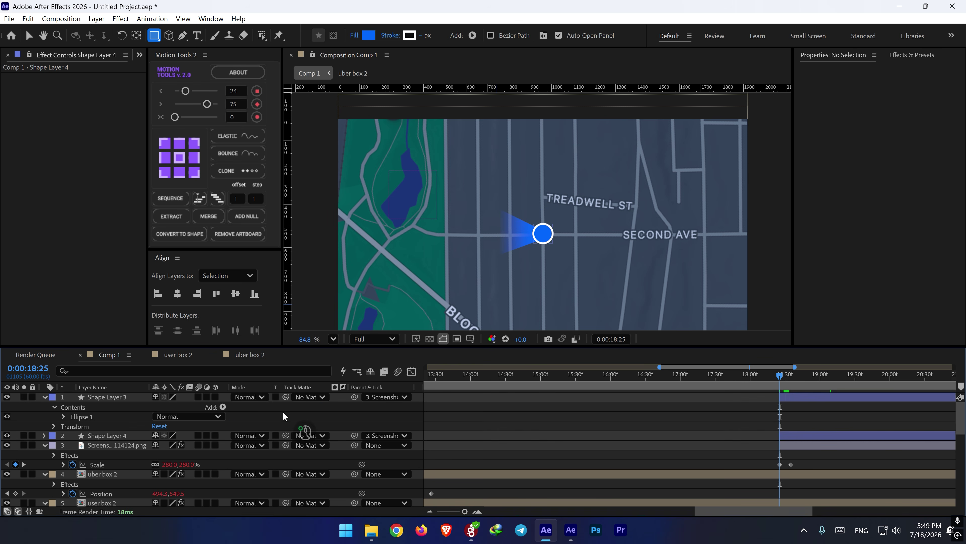
- Keyframe Shape Layer 3's rotation at 18:25, add a 1x+22° keyframe at 18:52, and preview the spin
{"action": "left_click", "coordinate": [91, 397]}
{"action": "key", "text": "r"}
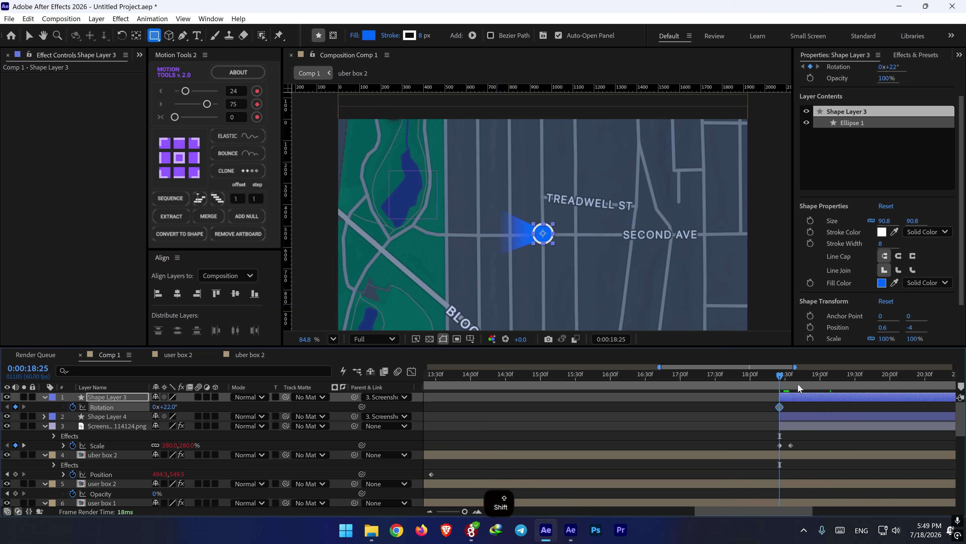
{"action": "left_click_drag", "start_coordinate": [792, 377], "coordinate": [810, 384]}
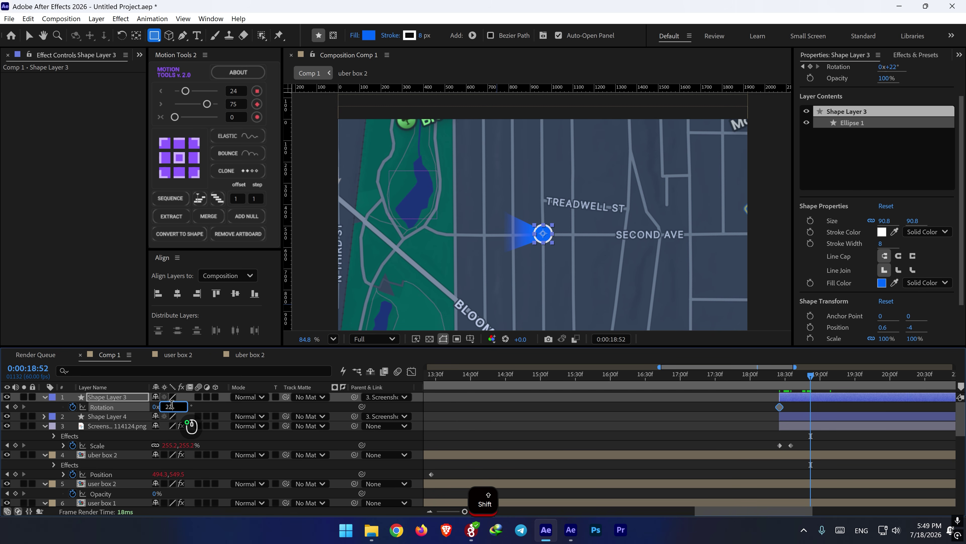
{"action": "left_click", "coordinate": [201, 409]}
{"action": "type", "text": "1"}
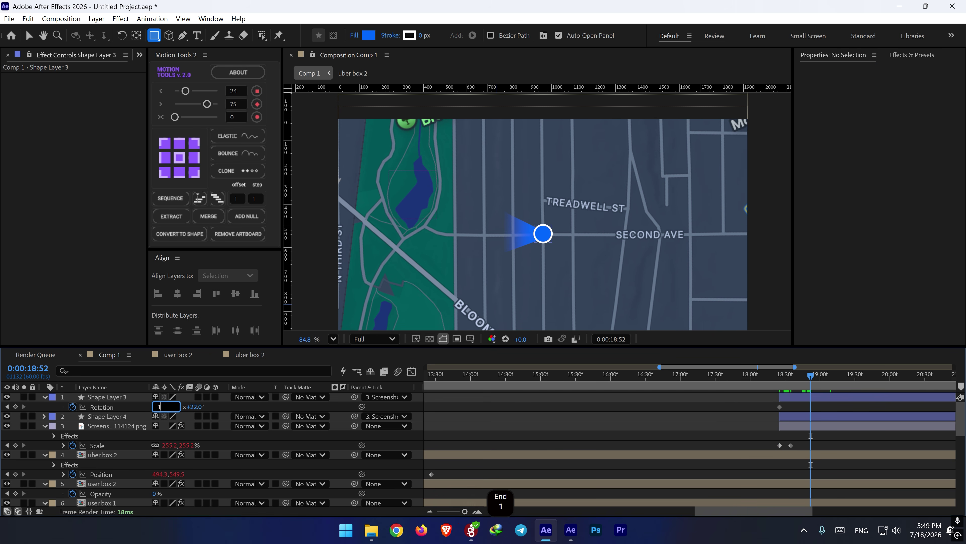
{"action": "key", "text": "Return"}
{"action": "left_click", "coordinate": [777, 376]}
{"action": "key", "text": "space"}
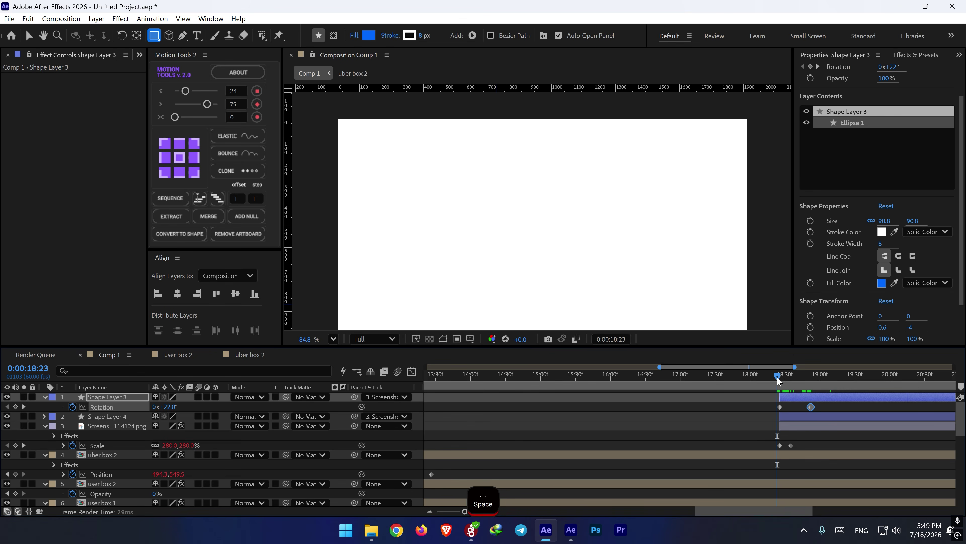
- Play back the marker spin, move to 18:52 and parent Shape Layer 4 to Shape Layer 3
{"action": "key", "text": "space"}
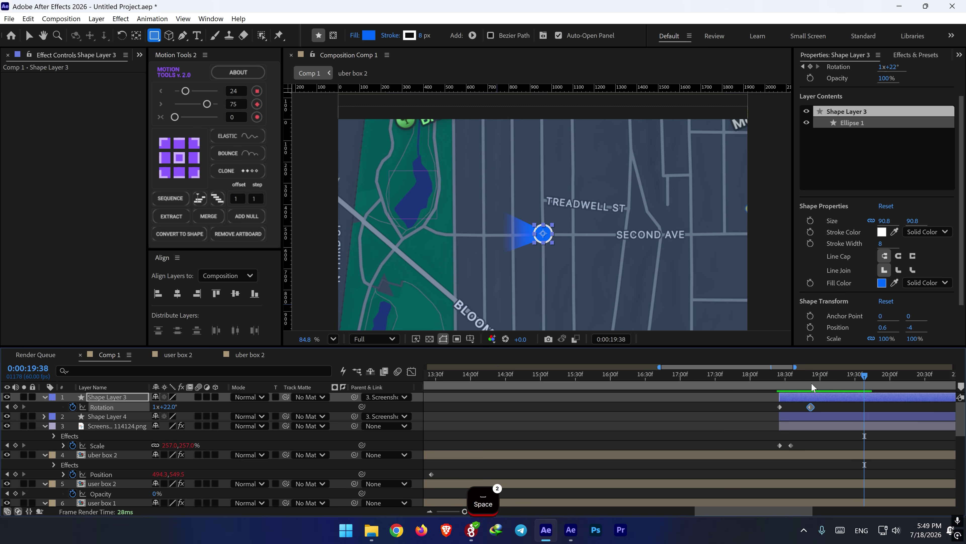
{"action": "left_click_drag", "start_coordinate": [820, 383], "coordinate": [792, 382]}
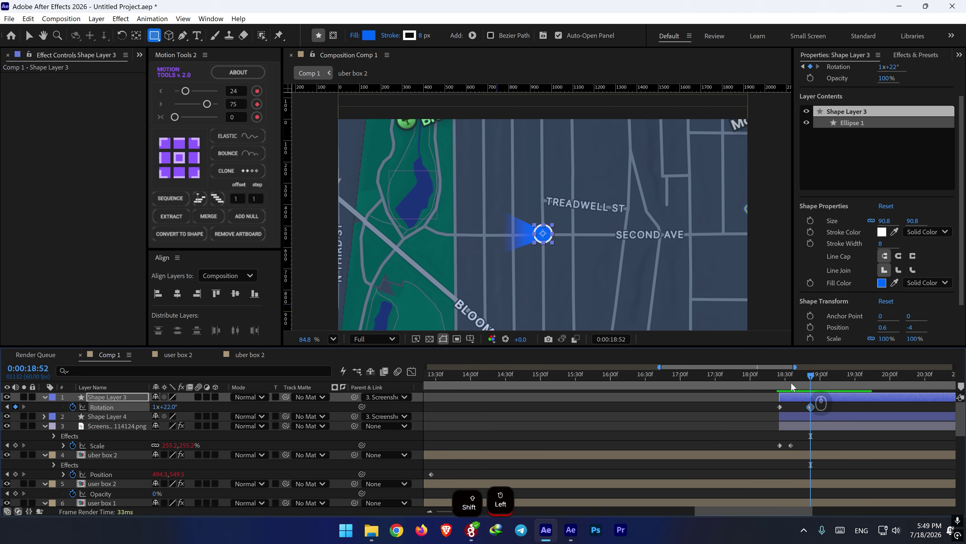
{"action": "left_click", "coordinate": [342, 406]}
{"action": "left_click_drag", "start_coordinate": [354, 416], "coordinate": [104, 400]}
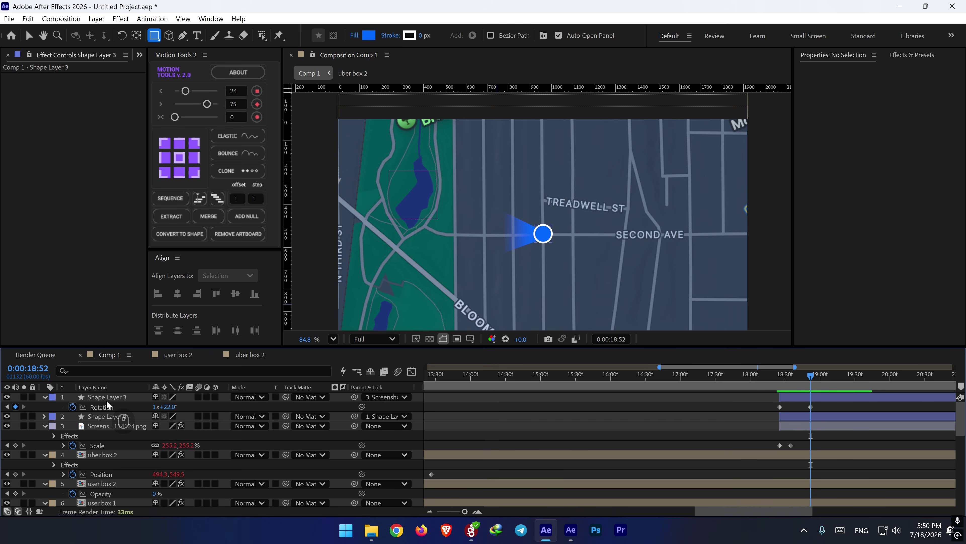
- Move Shape Layer 3's end rotation keyframe to 19:28 and apply Easy Ease to both rotation keyframes
{"action": "left_click_drag", "start_coordinate": [792, 377], "coordinate": [754, 413]}
{"action": "key", "text": "space"}
{"action": "key", "text": "space"}
{"action": "right_click", "coordinate": [778, 408]}
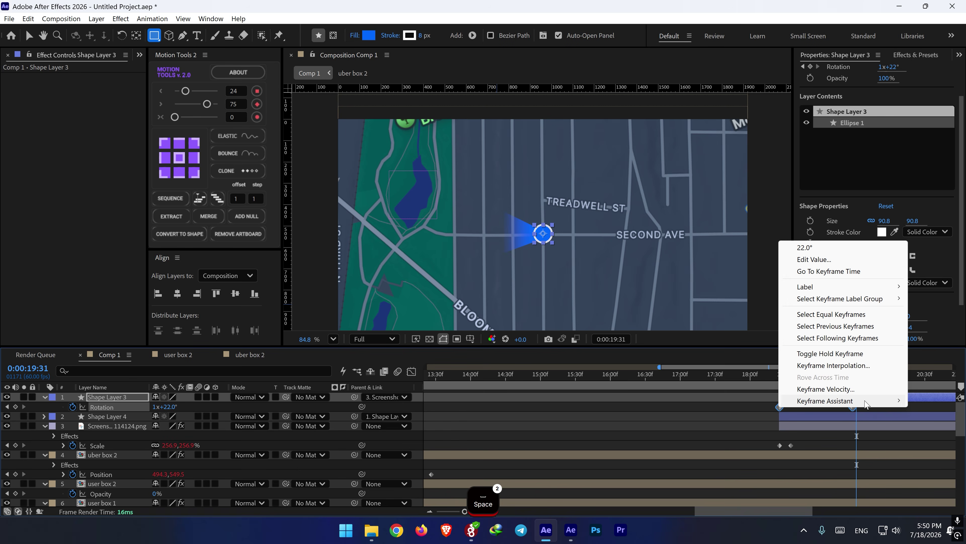
{"action": "mouse_move", "coordinate": [818, 402]}
{"action": "left_click", "coordinate": [624, 282]}
{"action": "left_click_drag", "start_coordinate": [833, 433], "coordinate": [672, 438]}
- Play back the transition from the driver-arrival card into the map several times to check the eased marker rotation
{"action": "left_click_drag", "start_coordinate": [624, 374], "coordinate": [610, 376]}
{"action": "key", "text": "space"}
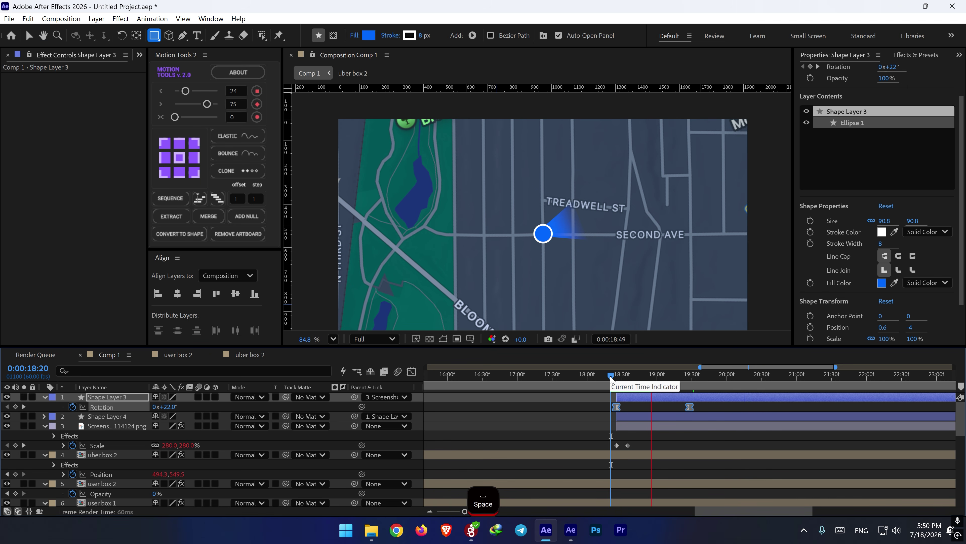
{"action": "left_click", "coordinate": [608, 376]}
{"action": "key", "text": "space"}
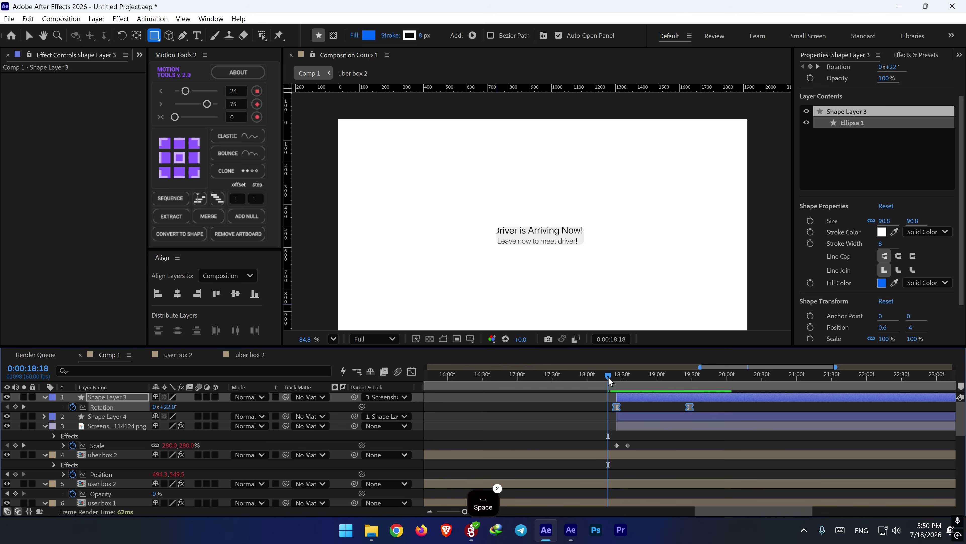
{"action": "left_click_drag", "start_coordinate": [613, 376], "coordinate": [575, 376]}
{"action": "key", "text": "space"}
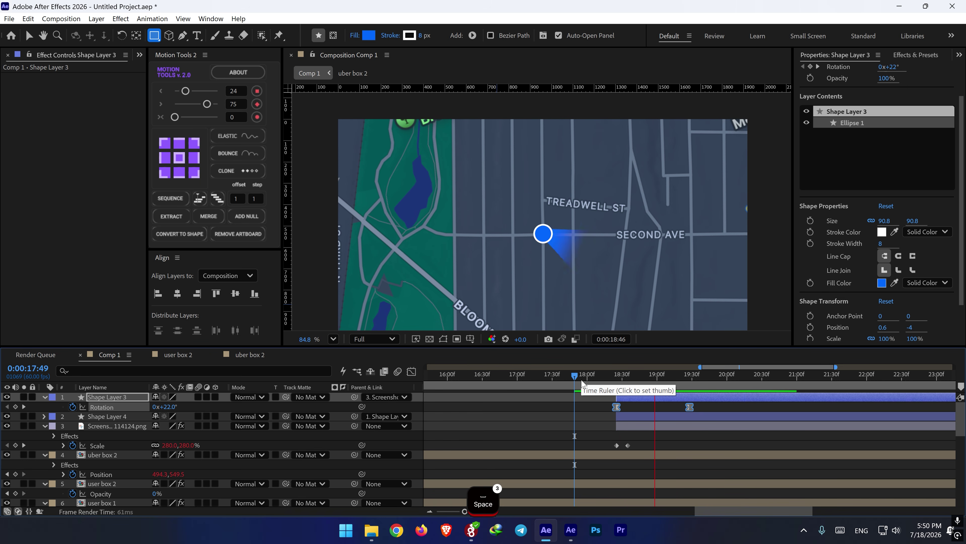
{"action": "key", "text": "space"}
{"action": "left_click_drag", "start_coordinate": [624, 378], "coordinate": [595, 376]}
{"action": "key", "text": "space"}
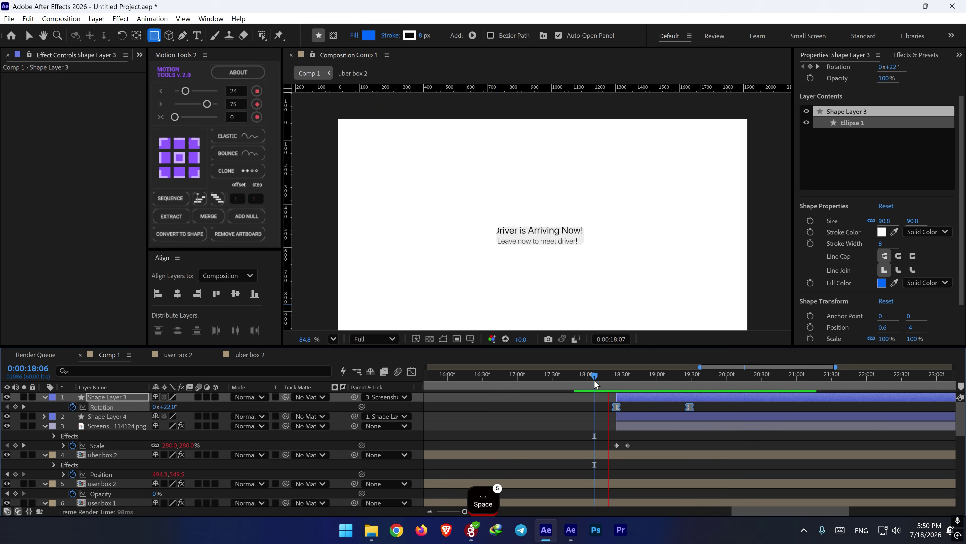
- Set the map layer's scale keyframe at 18:35 to 227% and preview the zoom
{"action": "left_click", "coordinate": [627, 381], "text": "shift"}
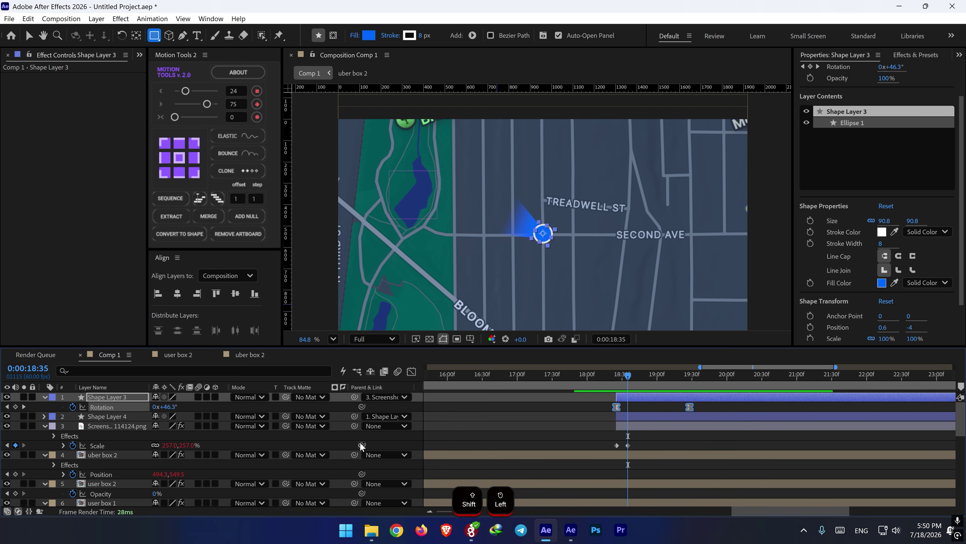
{"action": "left_click_drag", "start_coordinate": [187, 444], "coordinate": [170, 445]}
{"action": "left_click_drag", "start_coordinate": [619, 376], "coordinate": [605, 376]}
{"action": "key", "text": "space"}
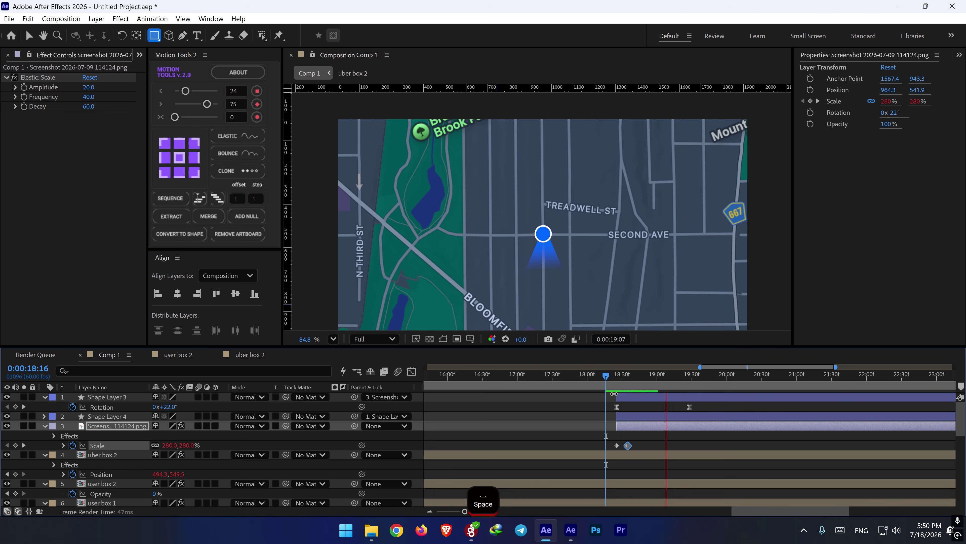
{"action": "left_click_drag", "start_coordinate": [645, 380], "coordinate": [665, 380]}
- Find the white car image ChatGPT Image Jul 18, 2026, 02_58_10 PM.png among the project files and add it to Comp 1
{"action": "left_click", "coordinate": [140, 55]}
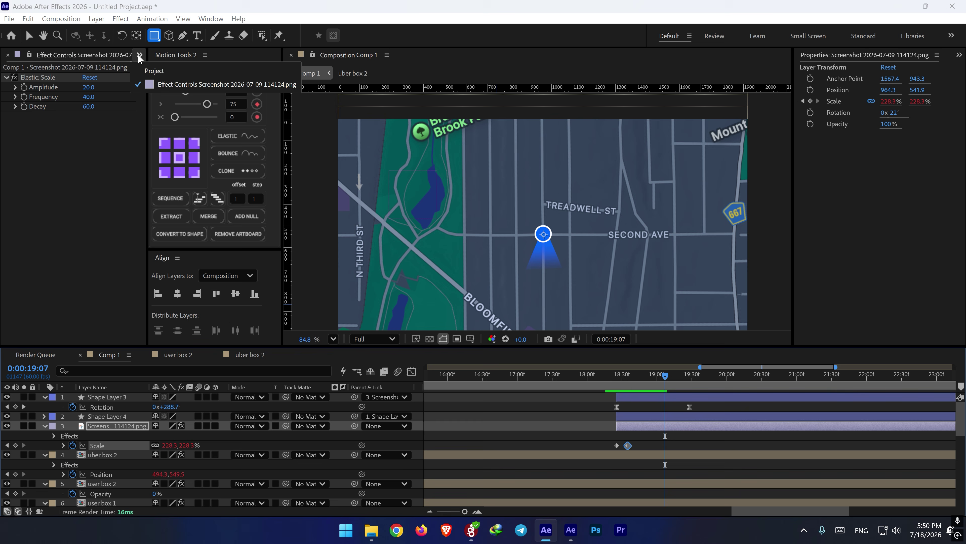
{"action": "left_click", "coordinate": [153, 70]}
{"action": "left_click", "coordinate": [40, 190]}
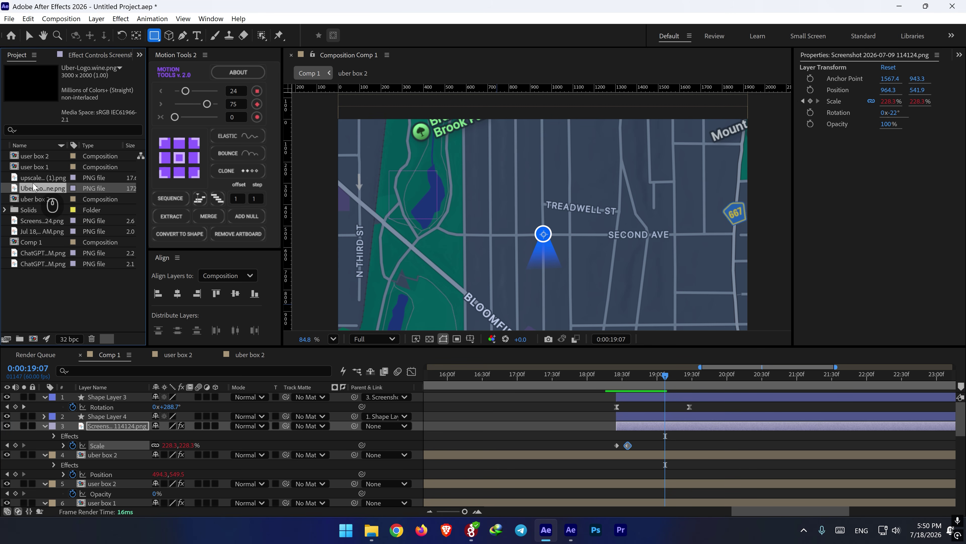
{"action": "left_click", "coordinate": [47, 178]}
{"action": "left_click", "coordinate": [33, 263]}
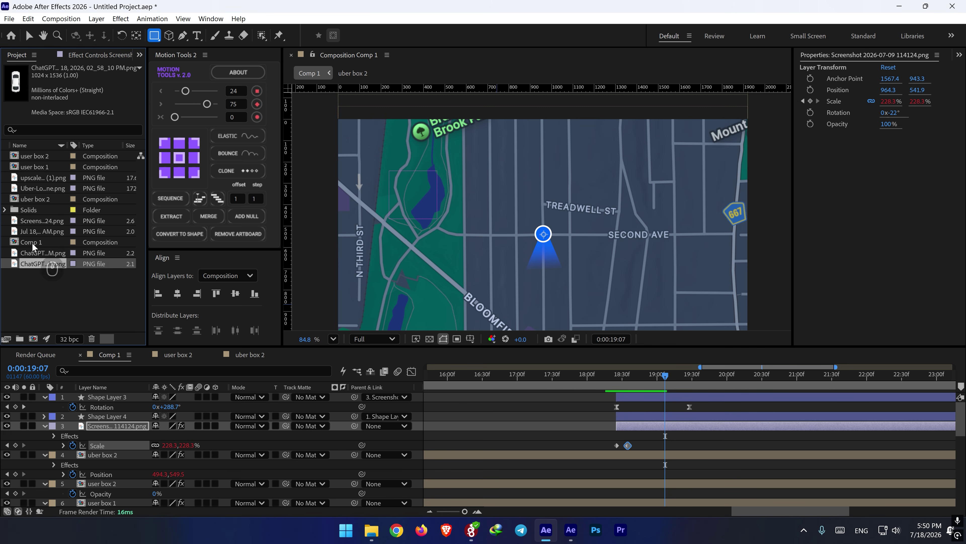
{"action": "left_click_drag", "start_coordinate": [33, 263], "coordinate": [512, 254]}
- Scale the car layer to 22% and place it beside the blue marker at position 835, 553.2
{"action": "key", "text": "s"}
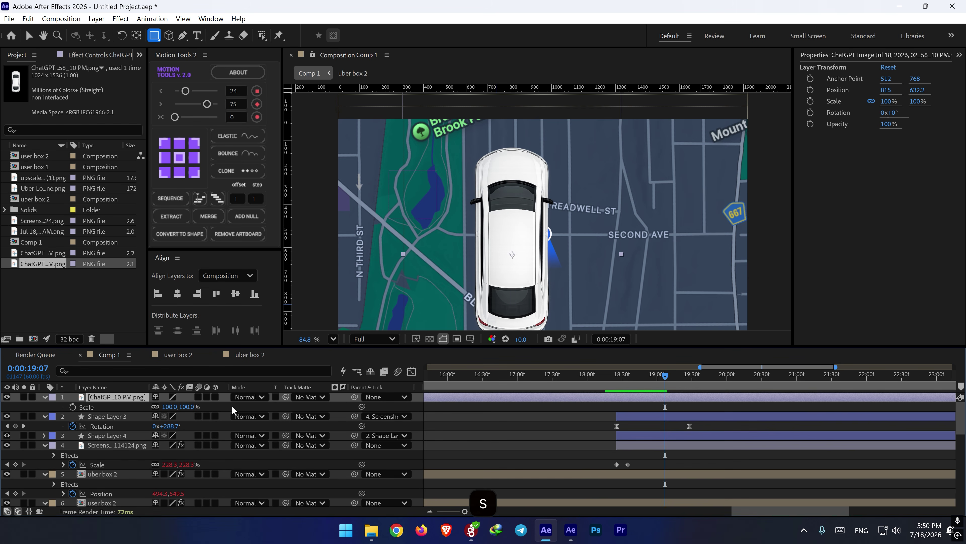
{"action": "left_click_drag", "start_coordinate": [191, 410], "coordinate": [160, 424]}
{"action": "key", "text": "v"}
{"action": "left_click_drag", "start_coordinate": [510, 263], "coordinate": [514, 247]}
- Keyframe the car's position at 19:28, and set its Y position to 1261.2 at 18:25 so it starts below the frame
{"action": "left_click_drag", "start_coordinate": [680, 379], "coordinate": [689, 380]}
{"action": "left_click", "coordinate": [99, 398]}
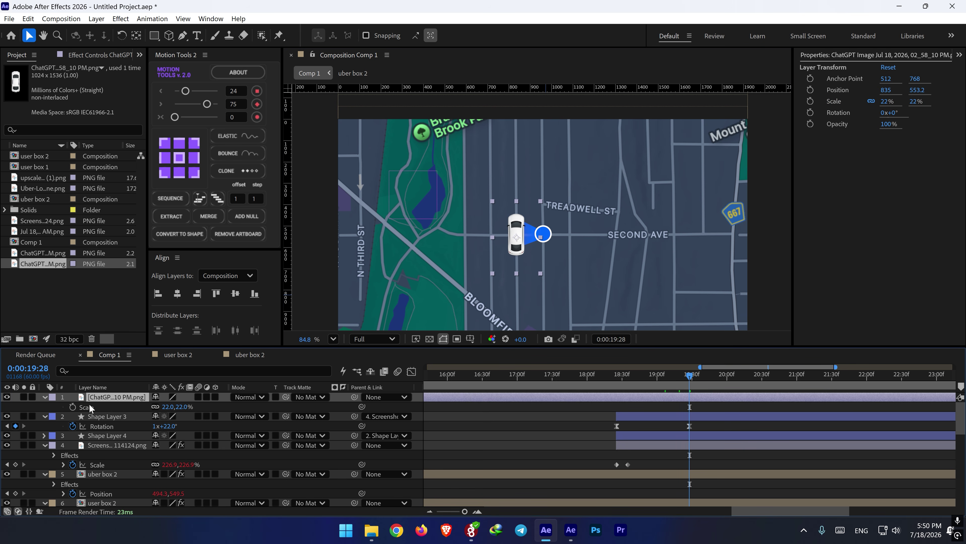
{"action": "key", "text": "p"}
{"action": "left_click", "coordinate": [72, 407]}
{"action": "left_click_drag", "start_coordinate": [642, 387], "coordinate": [615, 386]}
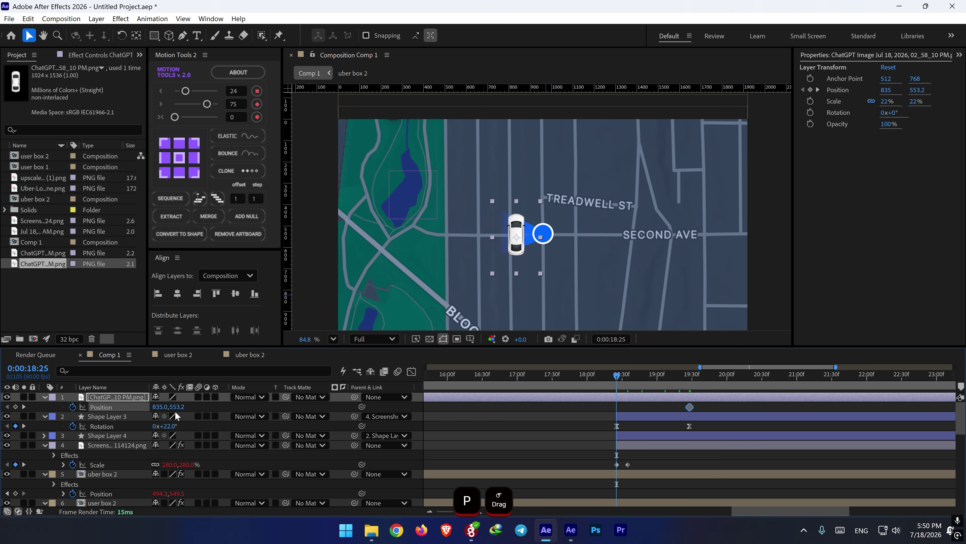
{"action": "left_click_drag", "start_coordinate": [176, 408], "coordinate": [577, 427]}
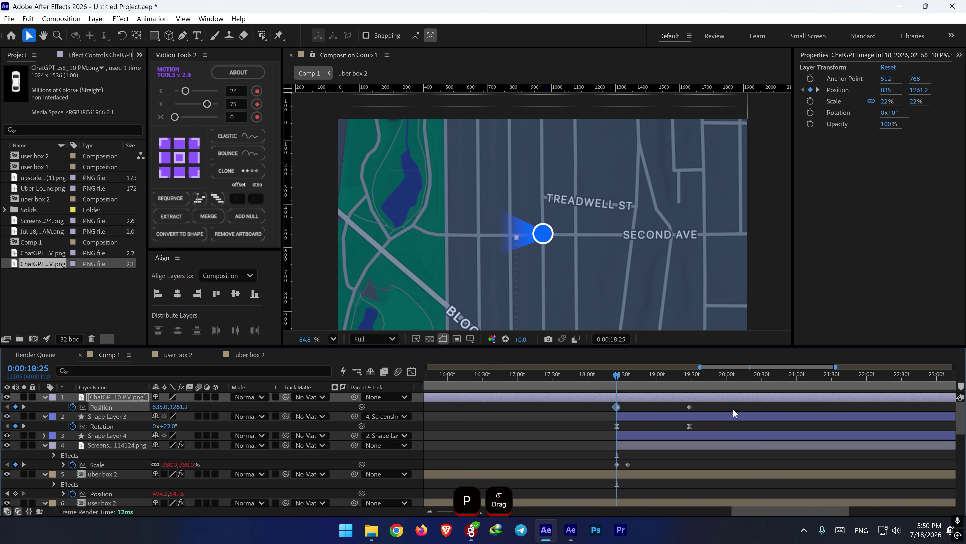
- Apply Easy Ease to both of the car layer's position keyframes
{"action": "left_click_drag", "start_coordinate": [727, 406], "coordinate": [592, 414]}
{"action": "right_click", "coordinate": [615, 409]}
{"action": "mouse_move", "coordinate": [678, 405]}
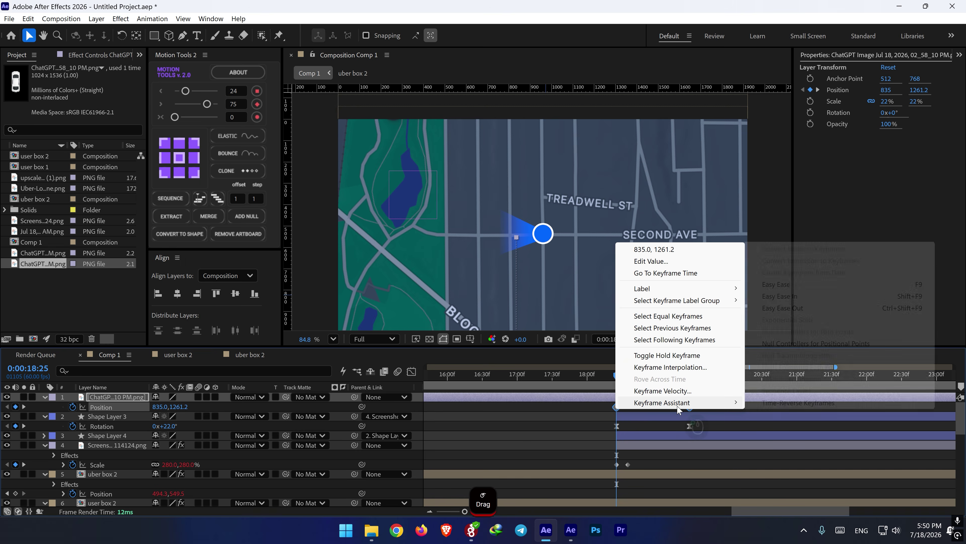
{"action": "left_click", "coordinate": [786, 289]}
- Trim the car layer to start at 18:25, place it below Shape Layer 4, and preview the drive-in
{"action": "left_click_drag", "start_coordinate": [110, 397], "coordinate": [108, 423]}
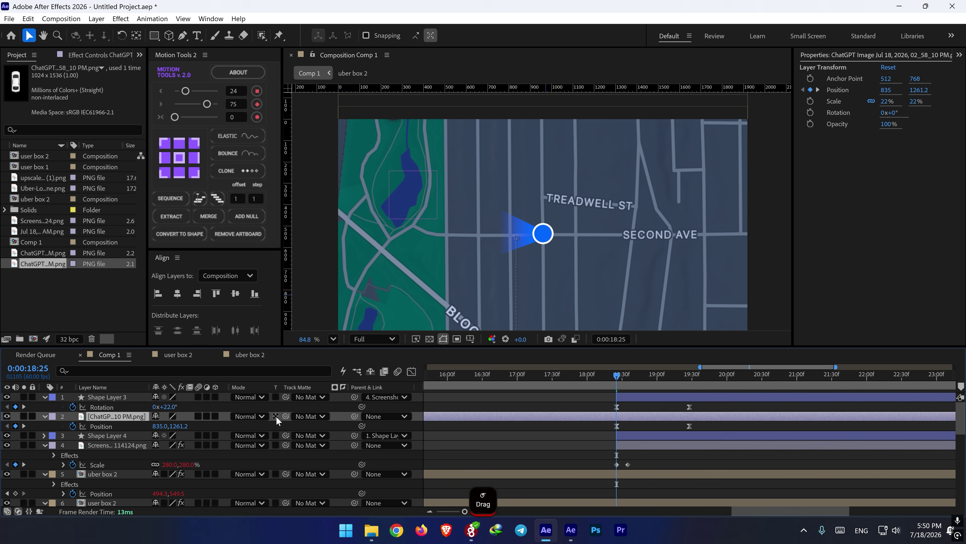
{"action": "key", "text": "alt+["}
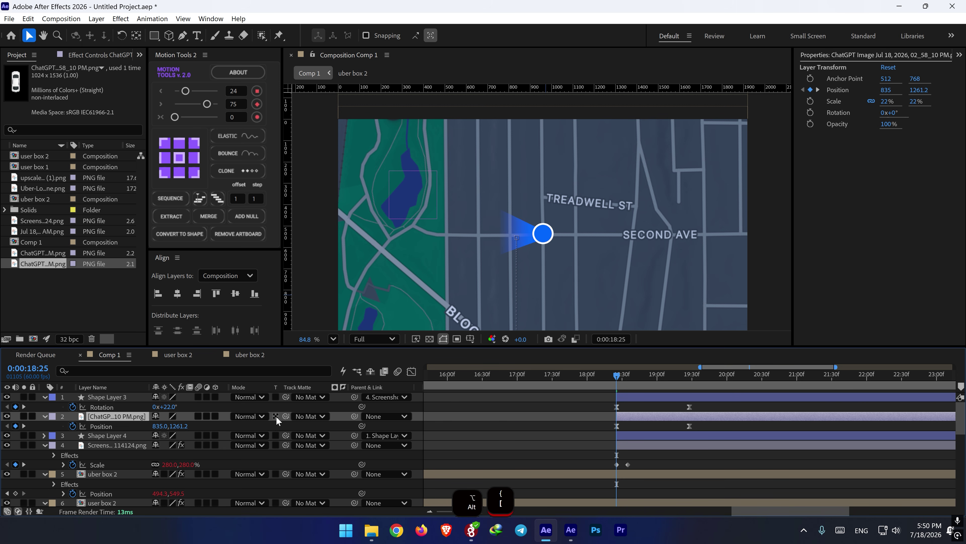
{"action": "left_click_drag", "start_coordinate": [117, 416], "coordinate": [117, 437]}
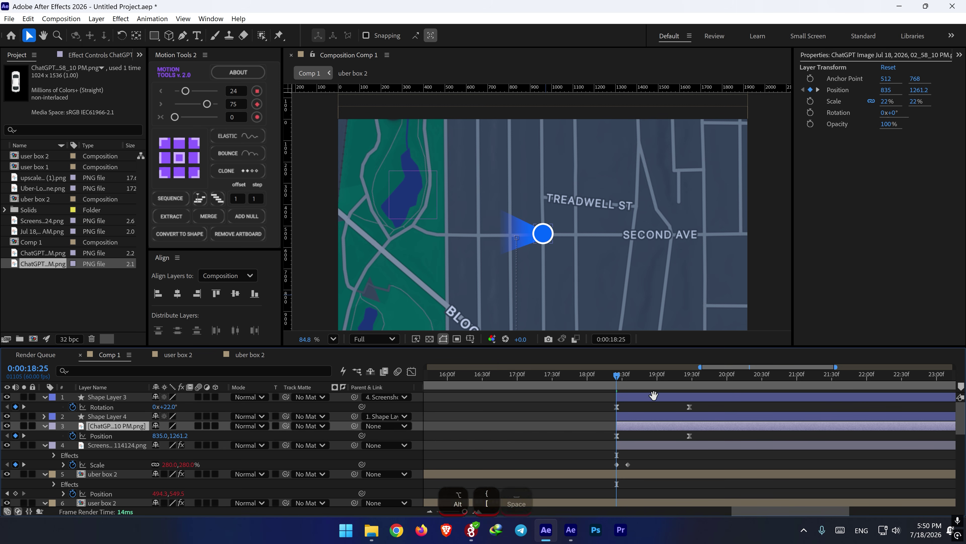
{"action": "key", "text": "space"}
{"action": "key", "text": "space"}
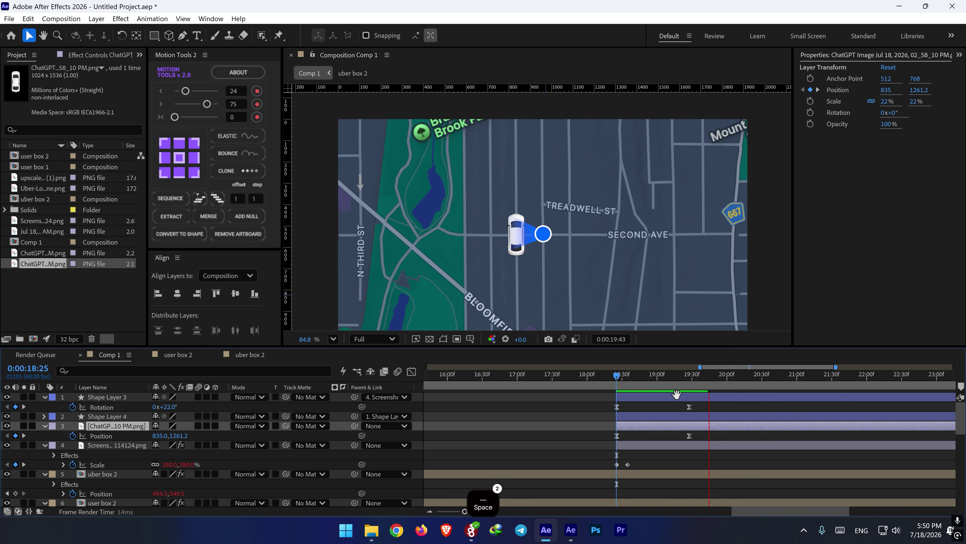
- Move the end keyframes of the car's position and Shape Layer 3's rotation to about 19:49 and preview the slower motion
{"action": "left_click_drag", "start_coordinate": [689, 435], "coordinate": [614, 385]}
{"action": "key", "text": "space"}
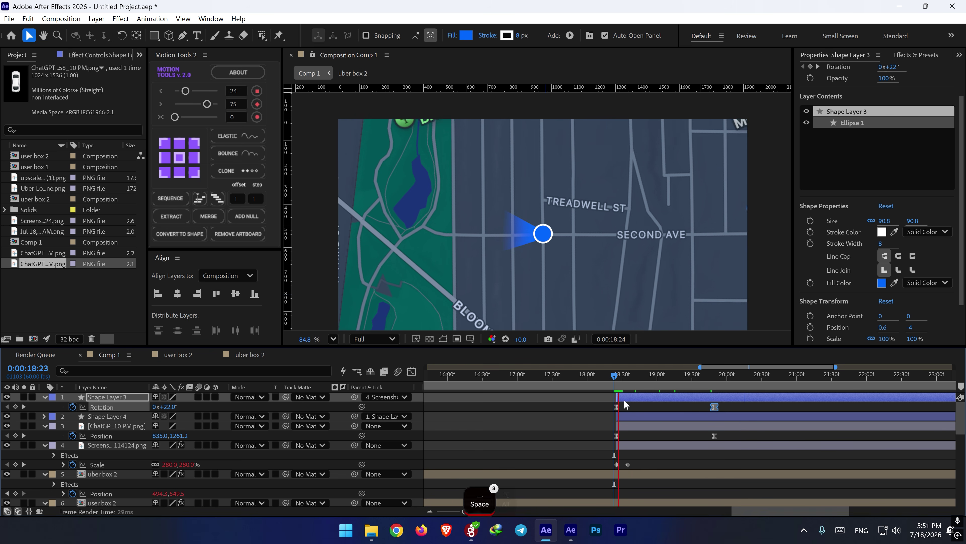
{"action": "scroll", "coordinate": [626, 410], "scroll_direction": "down", "scroll_amount": 3, "text": "alt"}
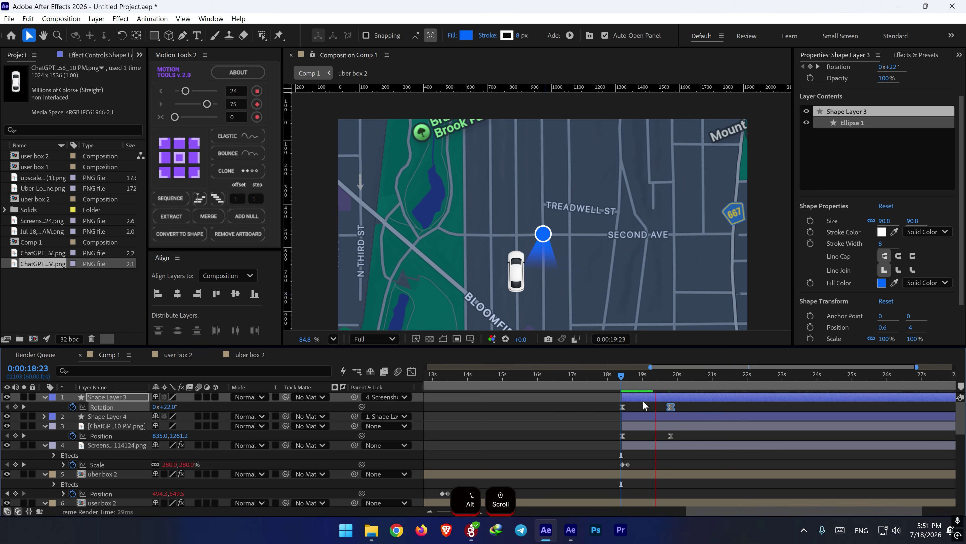
{"action": "left_click_drag", "start_coordinate": [633, 384], "coordinate": [622, 381]}
{"action": "key", "text": "space"}
{"action": "key", "text": "space"}
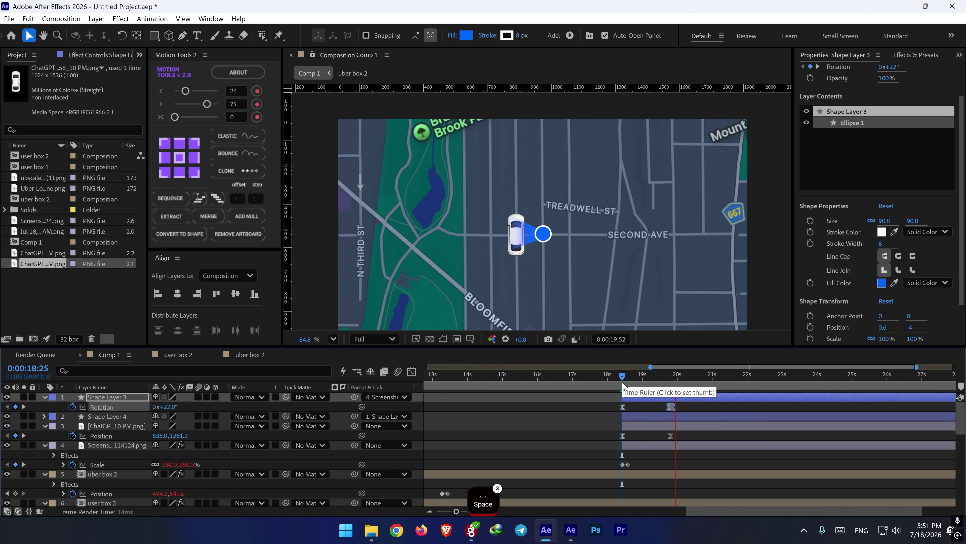
{"action": "key", "text": "space"}
- Fit the composition in the viewer and add a new adjustment layer above all other layers
{"action": "scroll", "coordinate": [560, 271], "scroll_direction": "down", "scroll_amount": 1}
{"action": "key", "text": "shift+slash"}
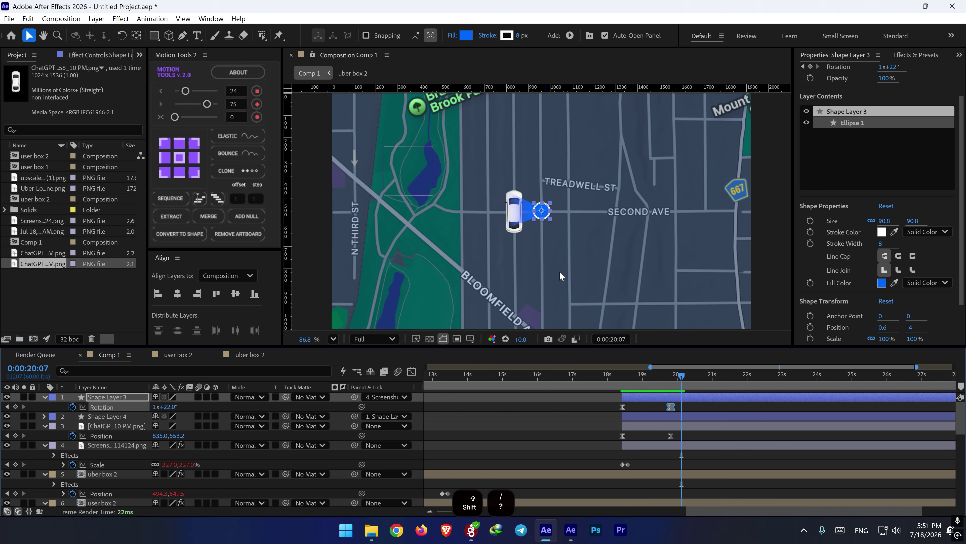
{"action": "left_click", "coordinate": [574, 416]}
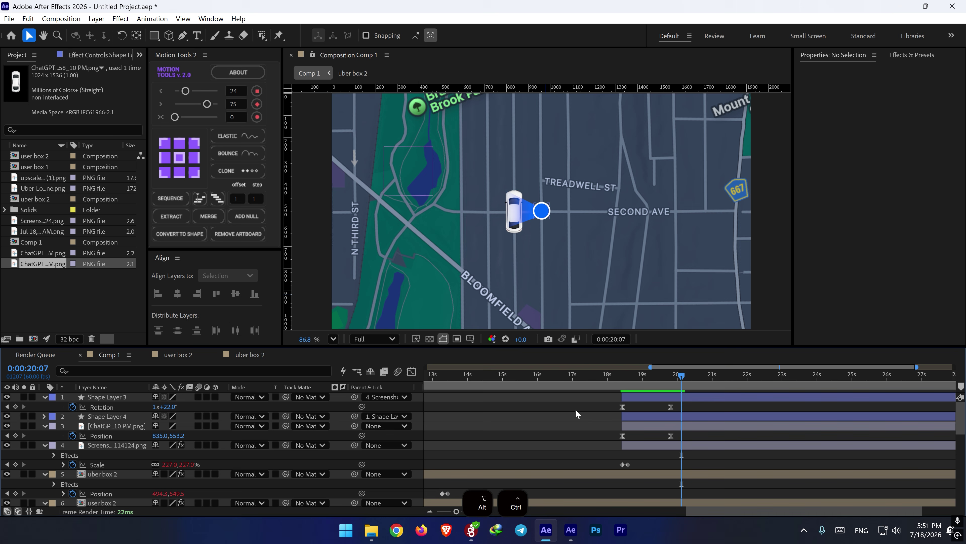
{"action": "key", "text": "ctrl+alt+y"}
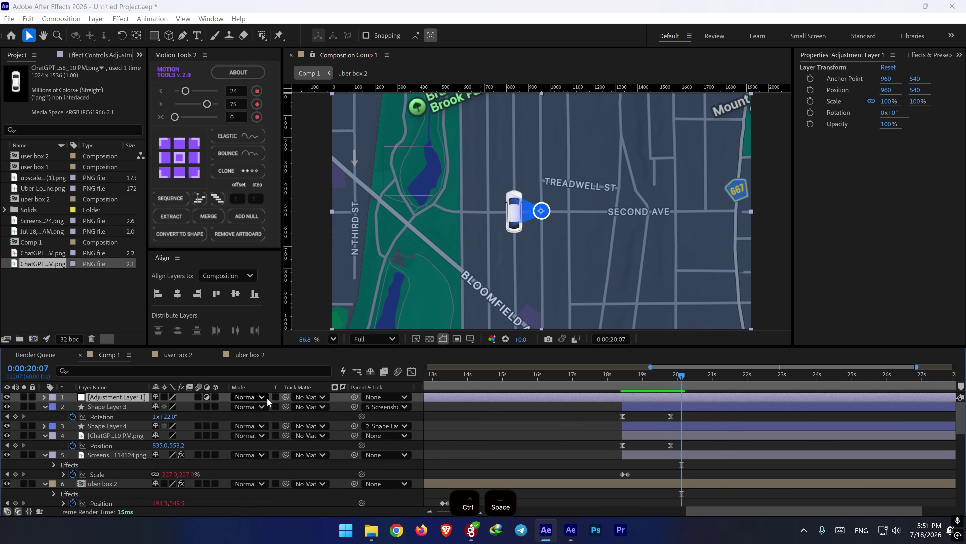
{"action": "key", "text": "ctrl+space"}
{"action": "left_click", "coordinate": [583, 407]}
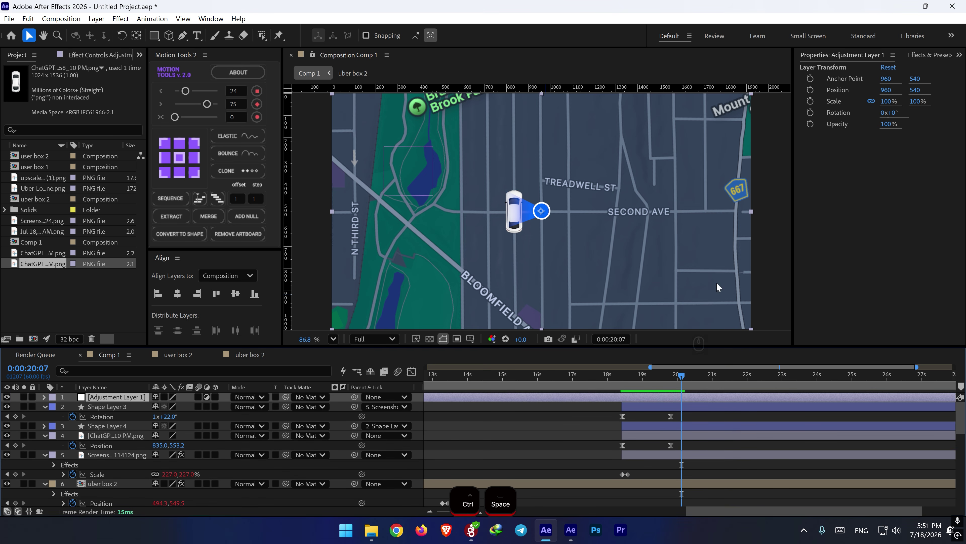
- Apply the Fast Box Blur and Brightness & Contrast effects to the adjustment layer
{"action": "left_click", "coordinate": [929, 57]}
{"action": "left_click_drag", "start_coordinate": [851, 68], "coordinate": [767, 73]}
{"action": "type", "text": "fas"}
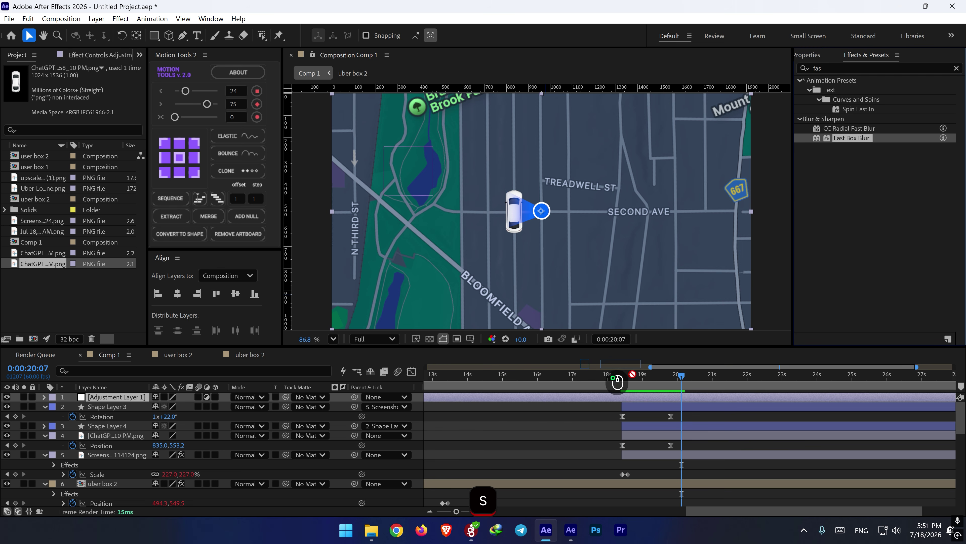
{"action": "left_click_drag", "start_coordinate": [617, 380], "coordinate": [685, 396]}
{"action": "type", "text": "brigh"}
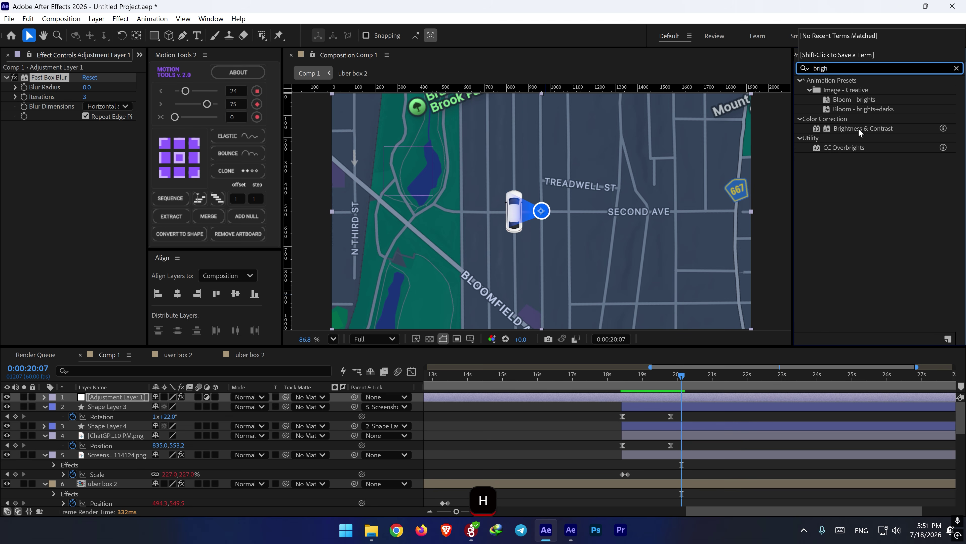
{"action": "left_click_drag", "start_coordinate": [861, 131], "coordinate": [86, 193]}
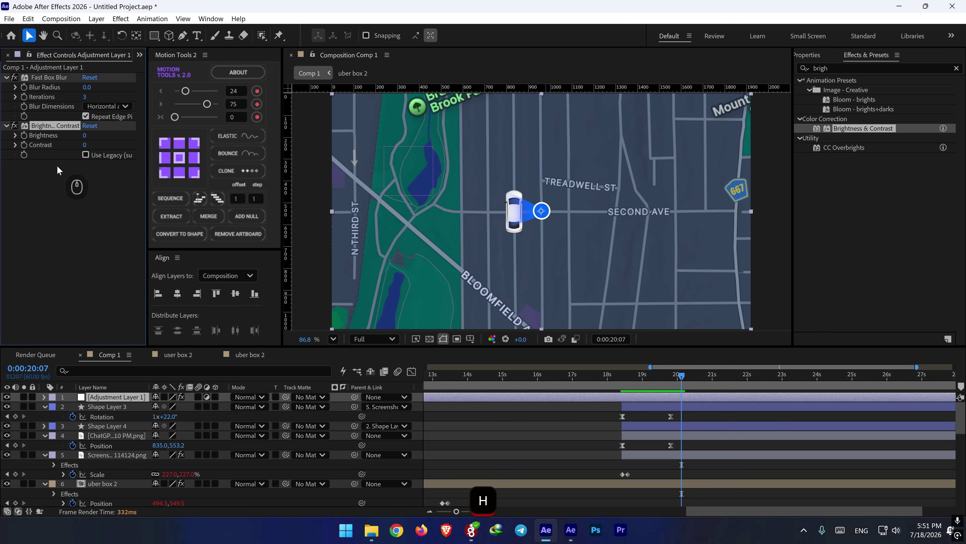
- Keyframe the adjustment layer's Blur Radius, Brightness and Contrast at 0, place the keyframes at about 20:40, and move to 21:15
{"action": "left_click", "coordinate": [20, 90]}
{"action": "left_click", "coordinate": [25, 146]}
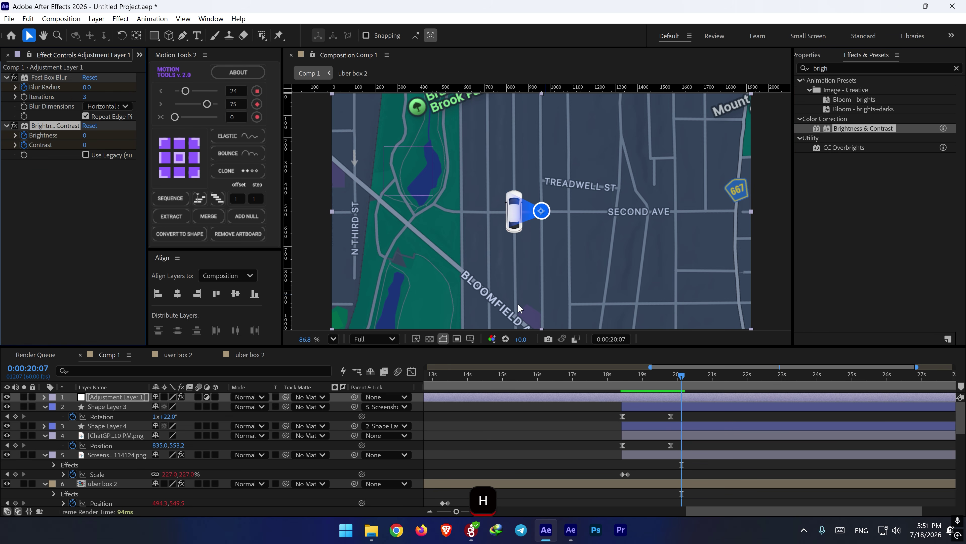
{"action": "key", "text": "u"}
{"action": "left_click_drag", "start_coordinate": [692, 411], "coordinate": [704, 445]}
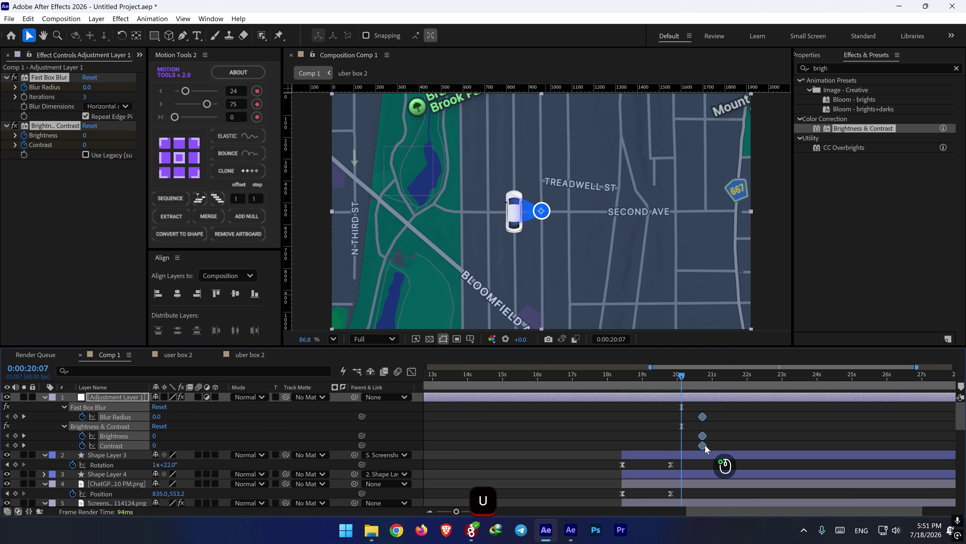
{"action": "left_click", "coordinate": [722, 381]}
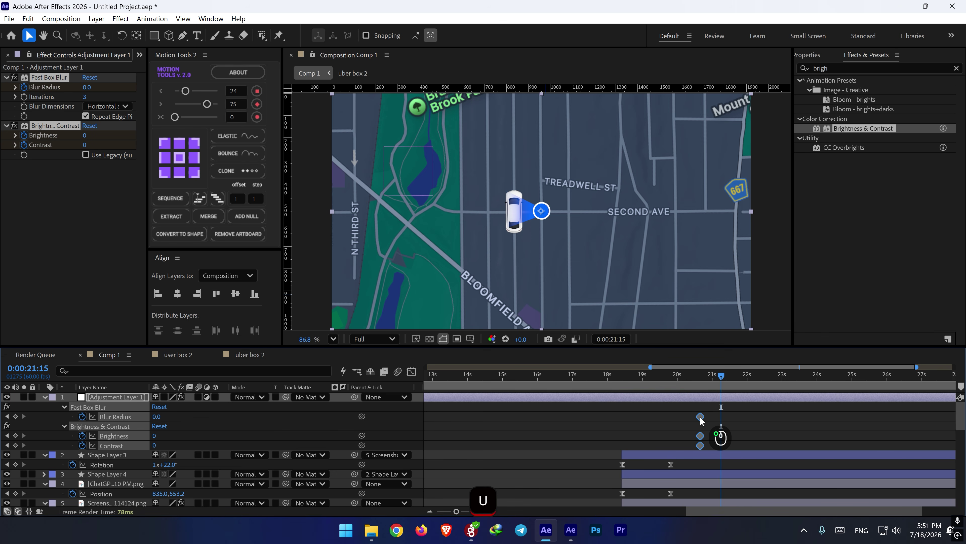
- At 20:55, set the adjustment layer's Blur Radius to 5, Brightness to -57 and Contrast to 67
{"action": "key", "text": "Page_Down"}
{"action": "key", "text": "Page_Down"}
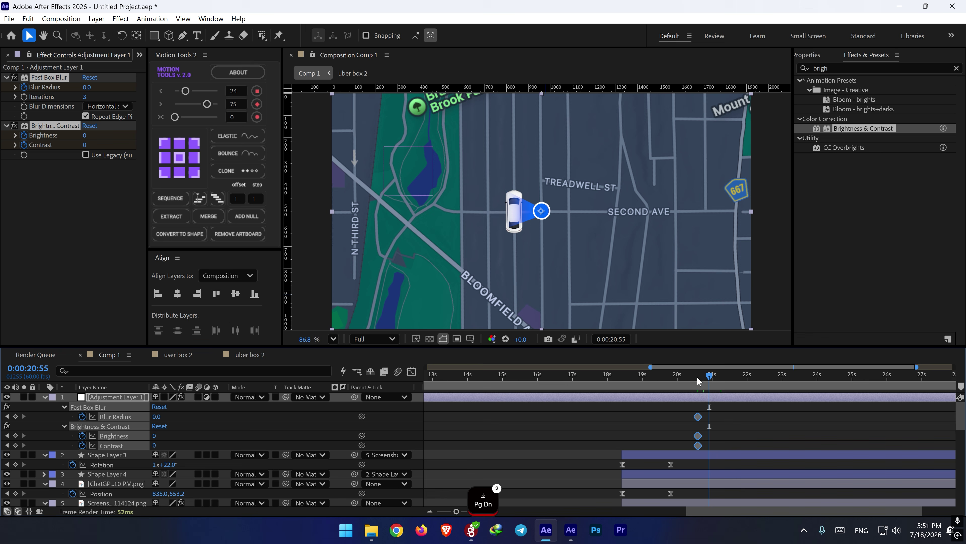
{"action": "left_click", "coordinate": [89, 87]}
{"action": "type", "text": "5"}
{"action": "key", "text": "Return"}
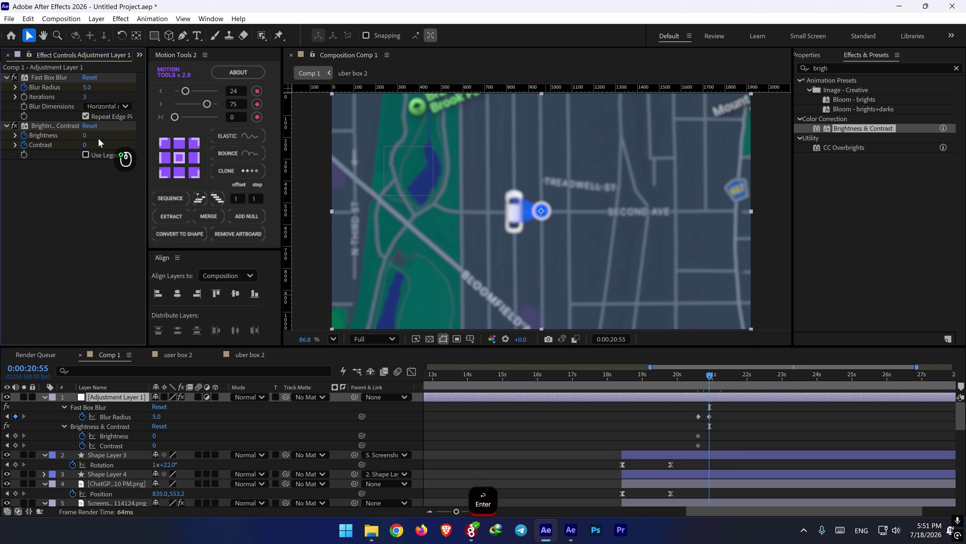
{"action": "left_click_drag", "start_coordinate": [84, 136], "coordinate": [101, 148]}
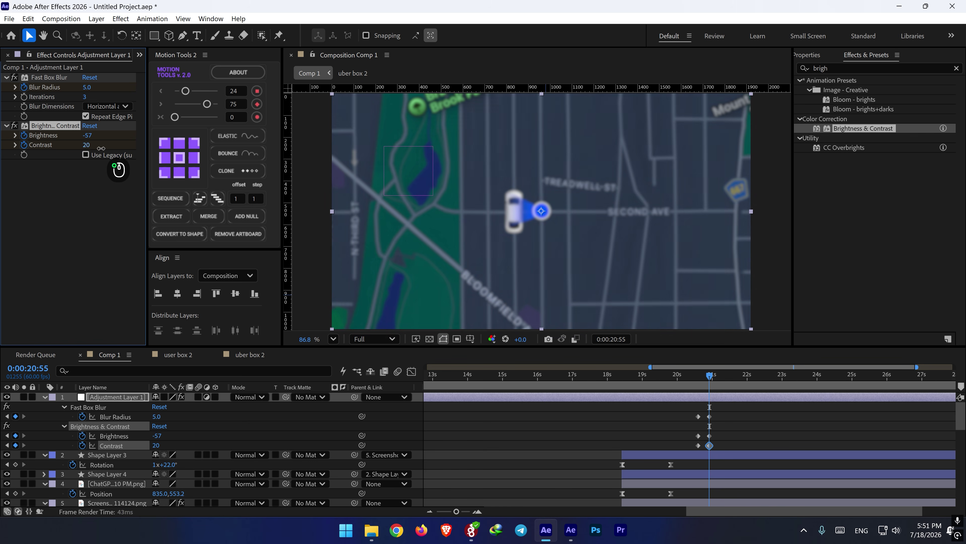
- Preview the blur and darkening transition and move all the adjustment layer's keyframes earlier so they start at 19:54
{"action": "left_click", "coordinate": [670, 380]}
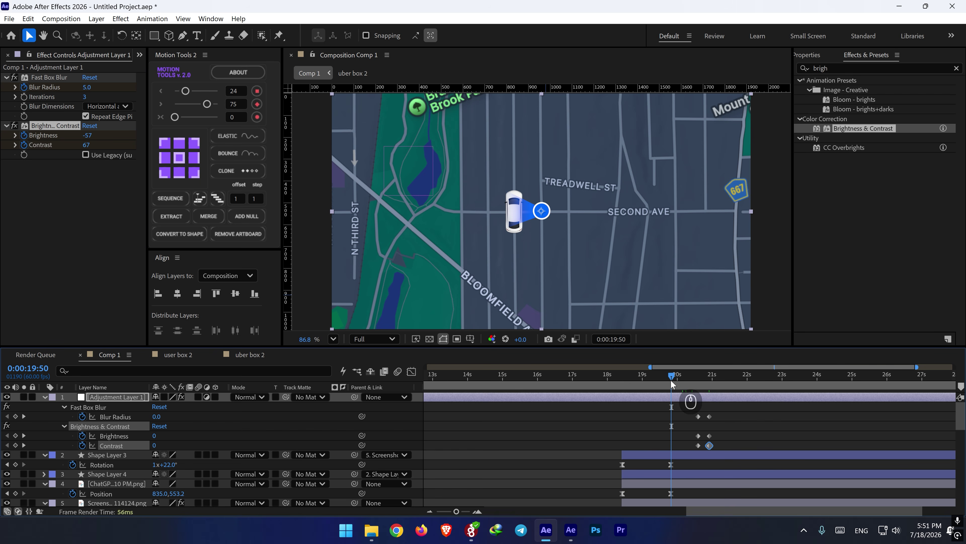
{"action": "key", "text": "space"}
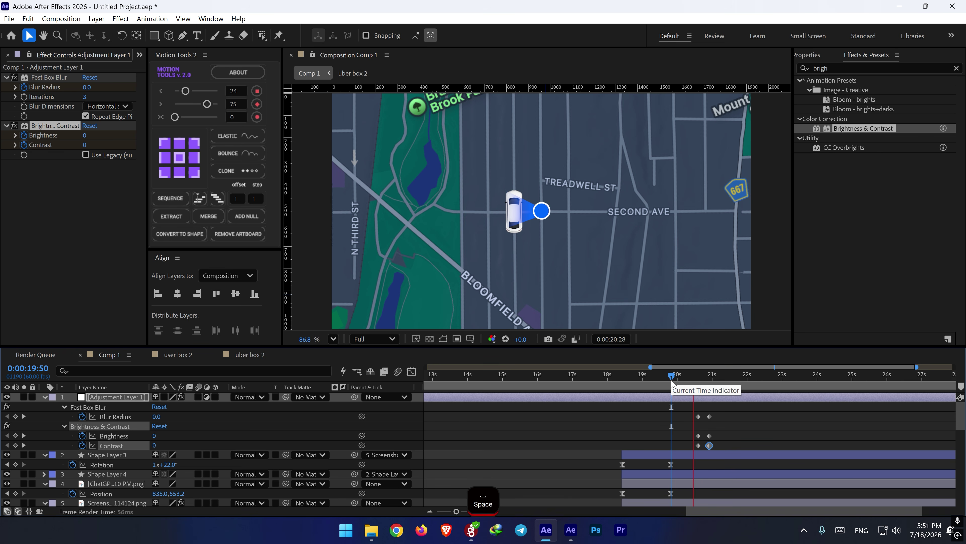
{"action": "key", "text": "space"}
{"action": "left_click_drag", "start_coordinate": [675, 383], "coordinate": [660, 383]}
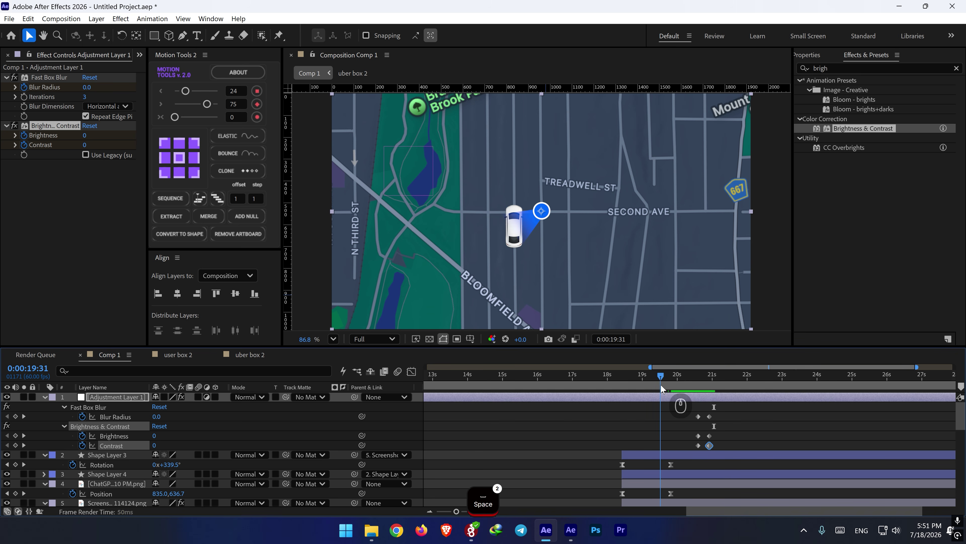
{"action": "key", "text": "space"}
{"action": "key", "text": "space"}
{"action": "left_click_drag", "start_coordinate": [728, 407], "coordinate": [673, 447]}
{"action": "mouse_move", "coordinate": [653, 381]}
{"action": "left_mouse_down"}
{"action": "mouse_move", "coordinate": [643, 380]}
{"action": "mouse_move", "coordinate": [672, 385]}
{"action": "left_mouse_up"}
{"action": "key", "text": "space"}
{"action": "key", "text": "space"}
{"action": "left_click", "coordinate": [674, 383], "text": "shift"}
{"action": "scroll", "coordinate": [671, 453], "scroll_direction": "down", "scroll_amount": 2}
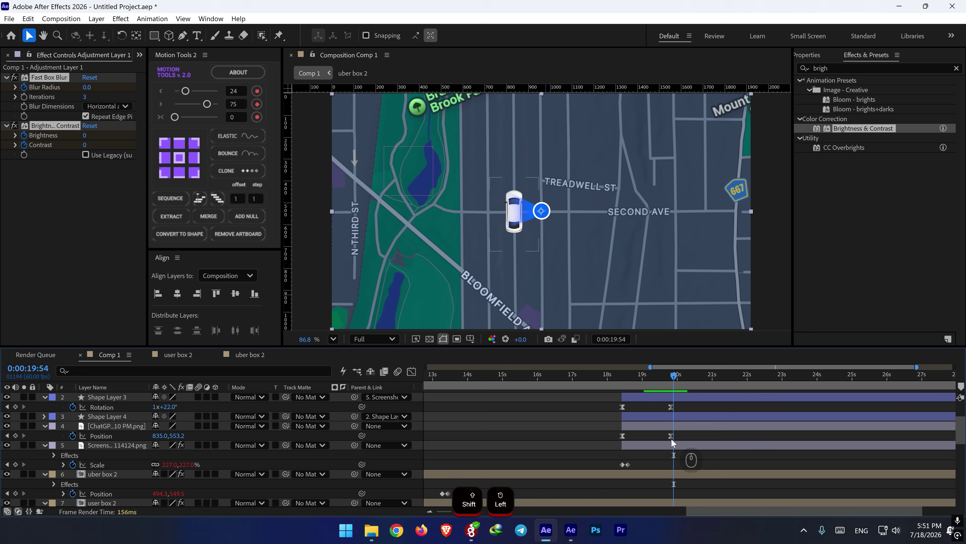
{"action": "left_click", "coordinate": [678, 446]}
{"action": "key", "text": "s"}
{"action": "left_click", "coordinate": [16, 474]}
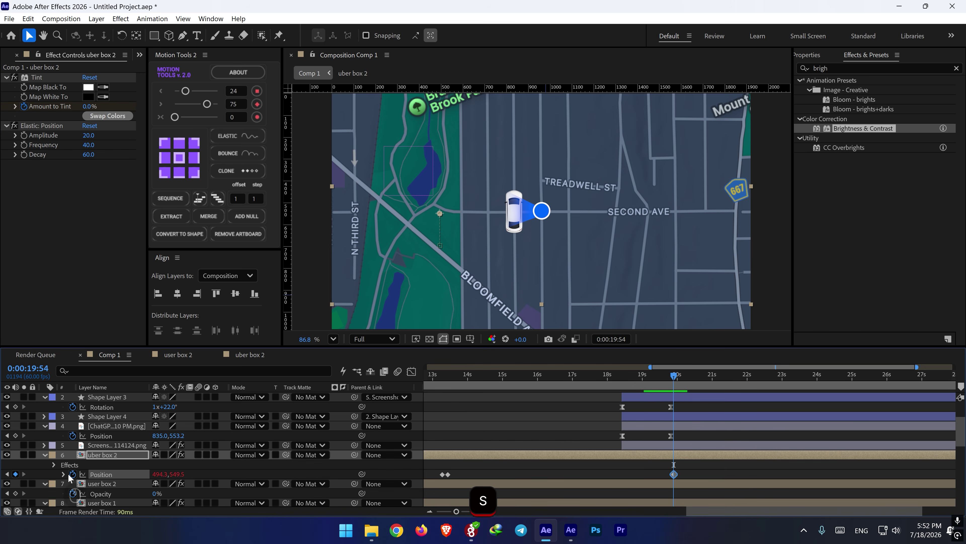
- Keyframe the map screenshot's Scale at 19:54, set it to 192% at 20:14, and return to 19:54
{"action": "left_click", "coordinate": [115, 445]}
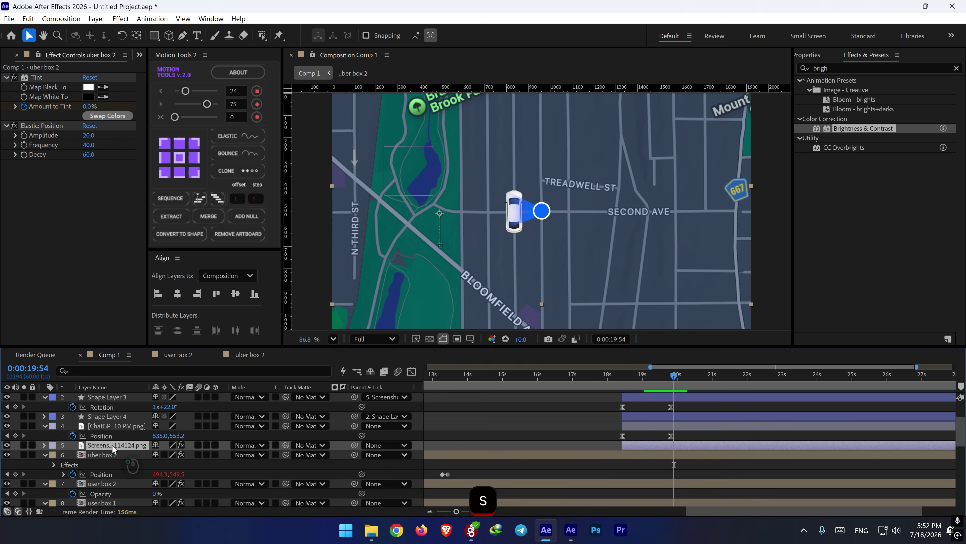
{"action": "key", "text": "s"}
{"action": "left_click", "coordinate": [15, 455]}
{"action": "scroll", "coordinate": [646, 424], "scroll_direction": "up", "scroll_amount": 2}
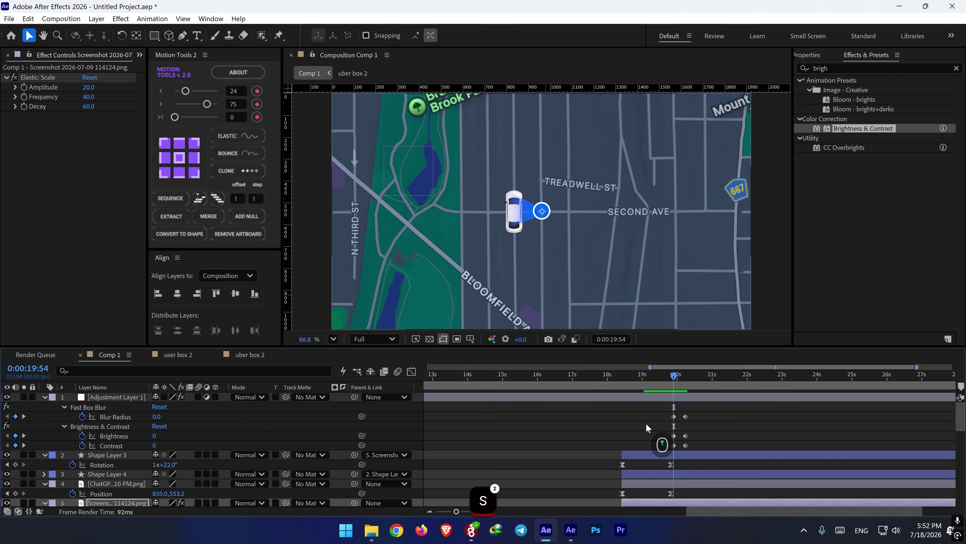
{"action": "left_click", "coordinate": [686, 383]}
{"action": "scroll", "coordinate": [280, 460], "scroll_direction": "down", "scroll_amount": 3}
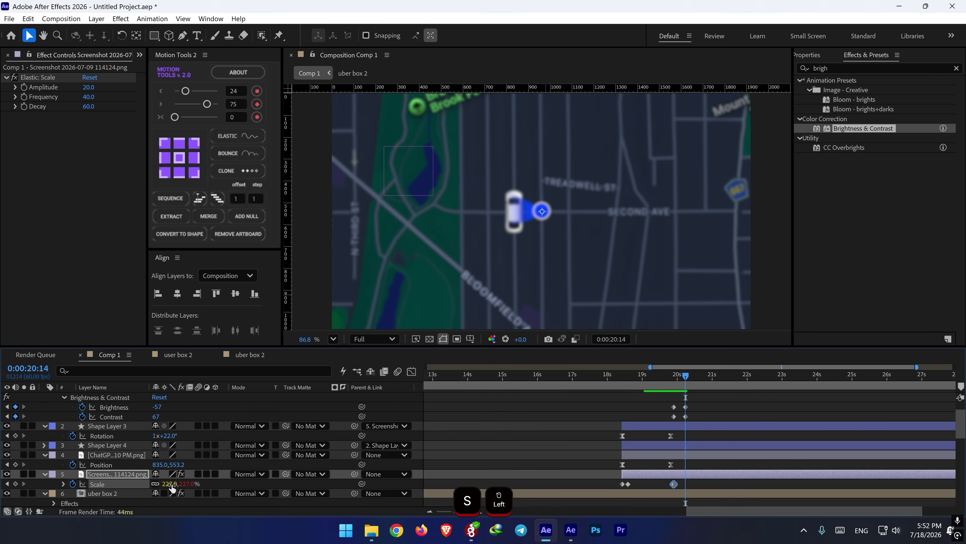
{"action": "left_click_drag", "start_coordinate": [172, 489], "coordinate": [159, 488]}
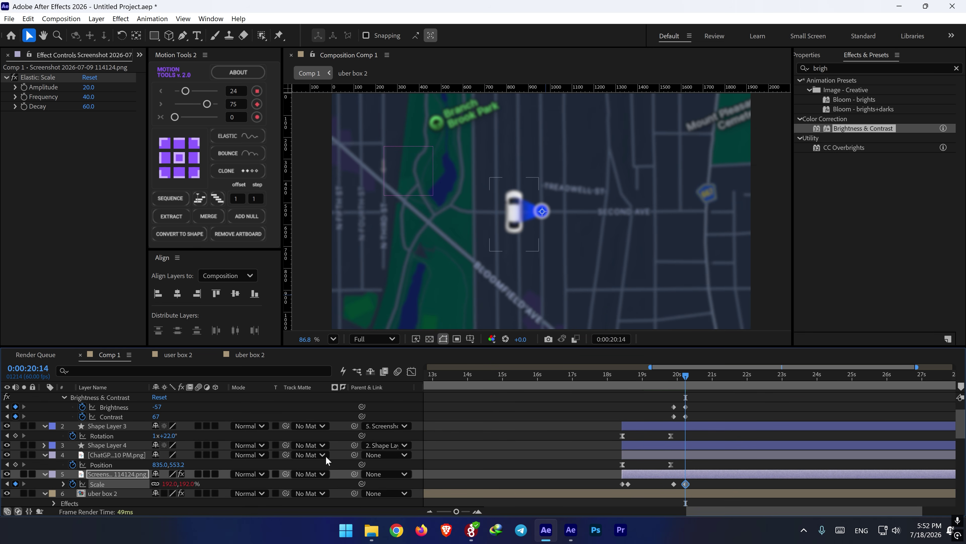
{"action": "left_click", "coordinate": [681, 383], "text": "shift"}
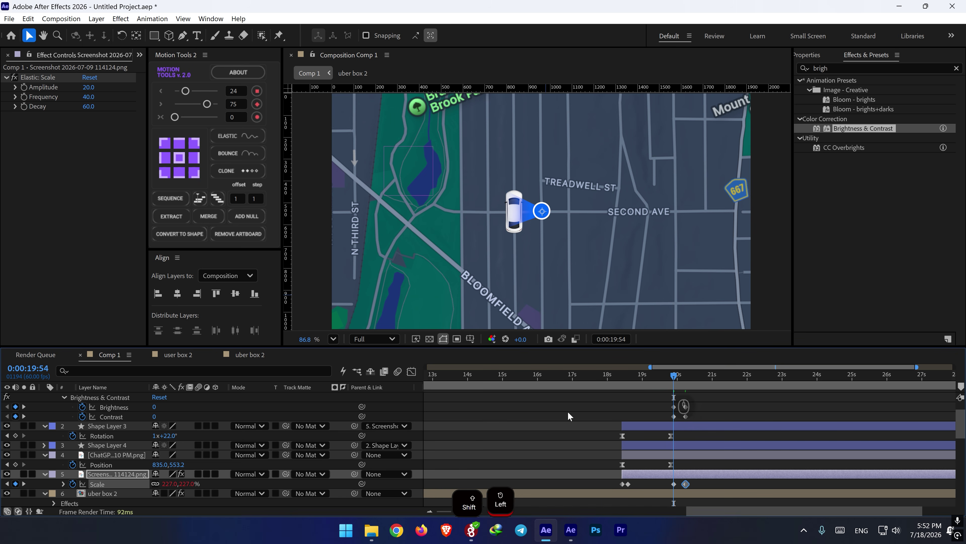
- Try parenting the adjustment layer to the map screenshot layer and check the result at 20:14
{"action": "scroll", "coordinate": [280, 464], "scroll_direction": "up", "scroll_amount": 3}
{"action": "left_click_drag", "start_coordinate": [354, 396], "coordinate": [118, 433]}
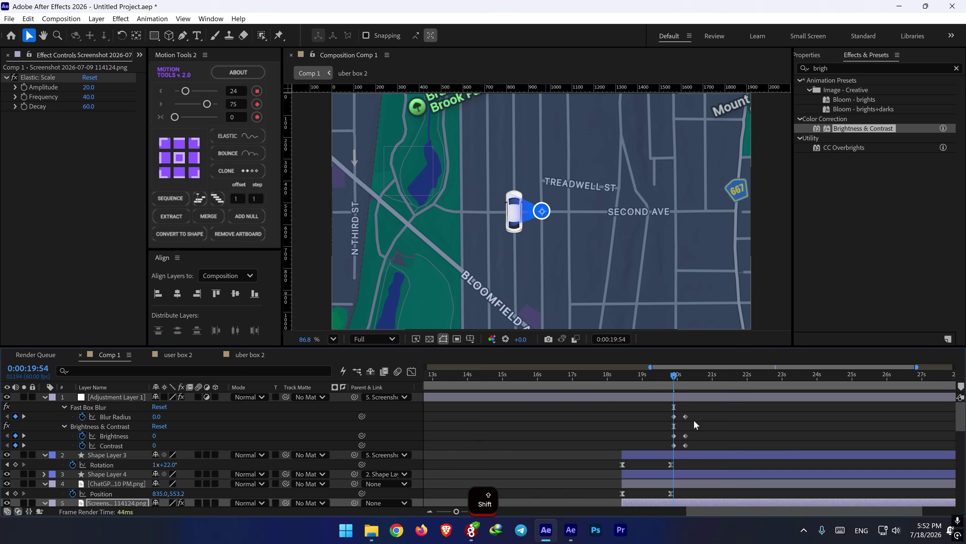
{"action": "left_click", "coordinate": [688, 385], "text": "shift"}
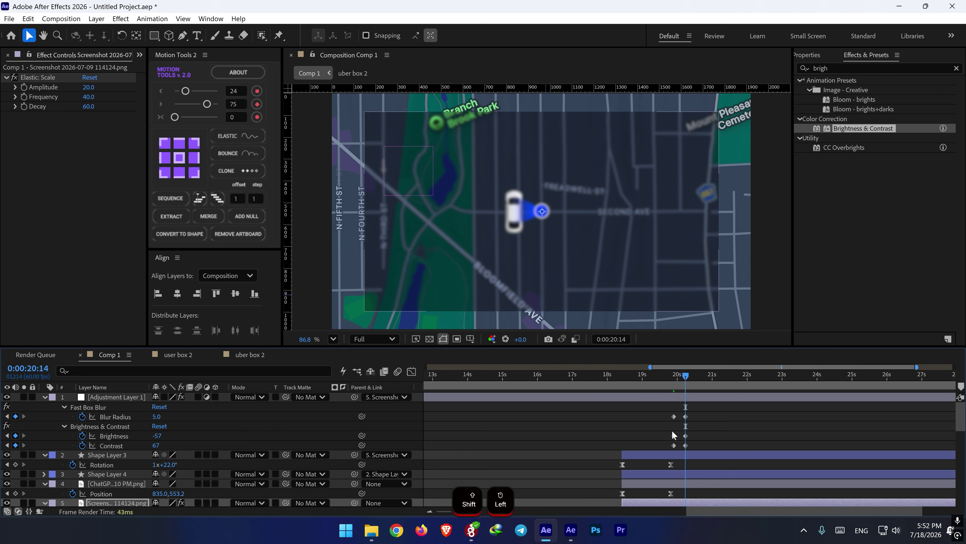
{"action": "key", "text": "ctrl+z"}
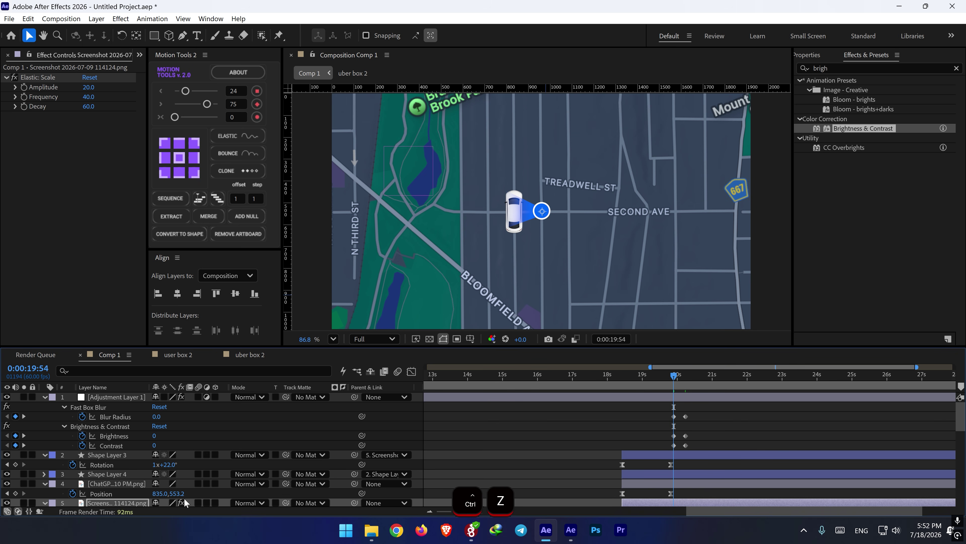
- Parent the car image layer to the map screenshot layer and preview the zoom-out
{"action": "left_click", "coordinate": [135, 486]}
{"action": "scroll", "coordinate": [381, 492], "scroll_direction": "down", "scroll_amount": 1}
{"action": "left_click_drag", "start_coordinate": [355, 454], "coordinate": [126, 477]}
{"action": "key", "text": "space"}
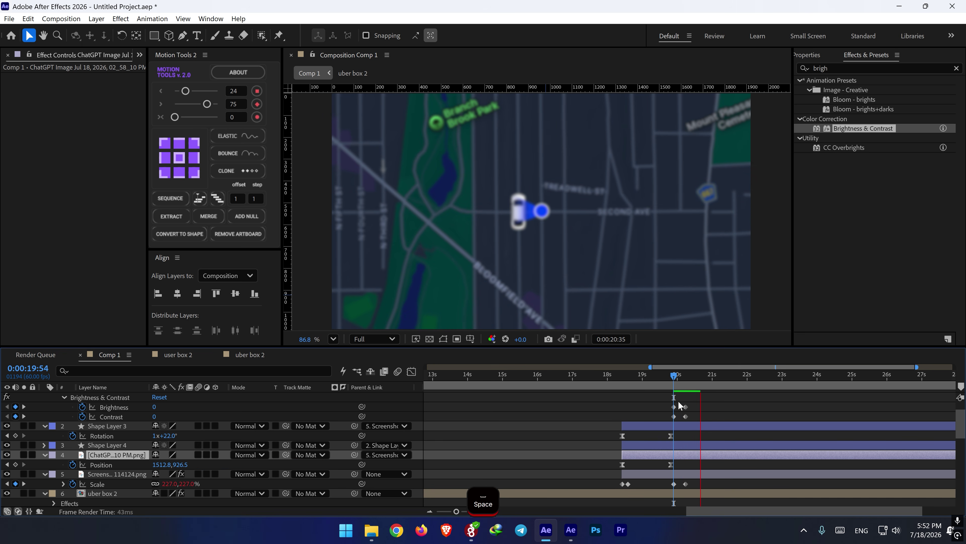
{"action": "left_click_drag", "start_coordinate": [677, 378], "coordinate": [673, 377]}
{"action": "key", "text": "space"}
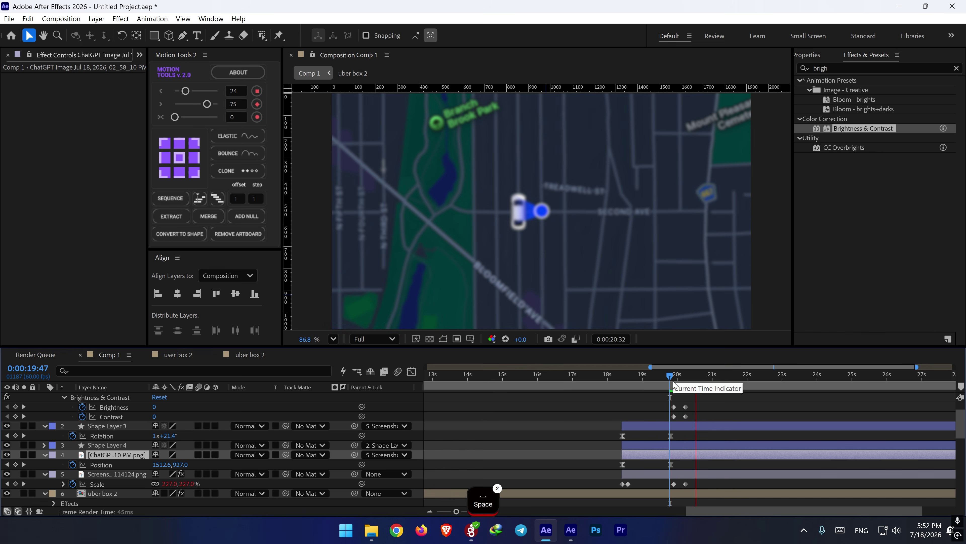
{"action": "key", "text": "space"}
- Move the map screenshot's last Scale keyframe to about 20:07 and lower its value to 179%
{"action": "left_click", "coordinate": [684, 483]}
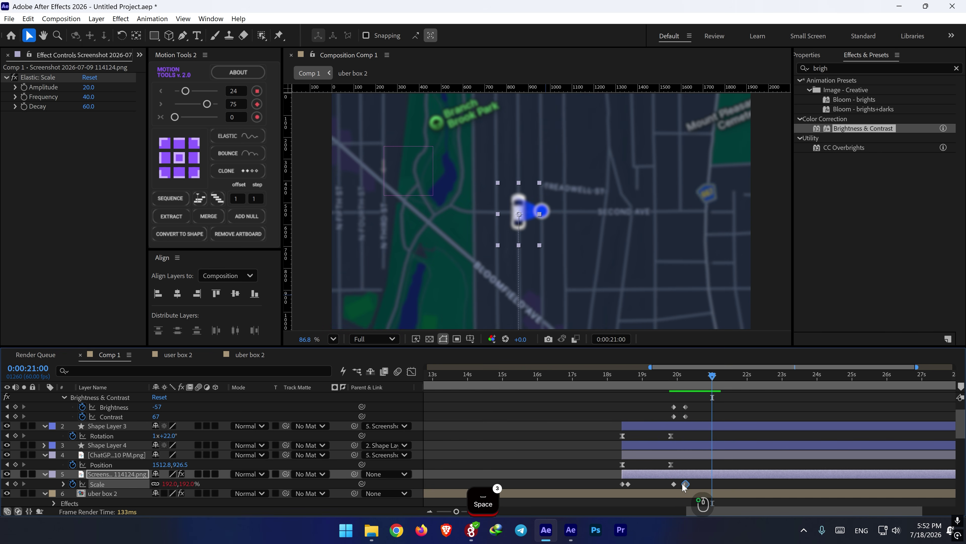
{"action": "left_click", "coordinate": [675, 378]}
{"action": "key", "text": "space"}
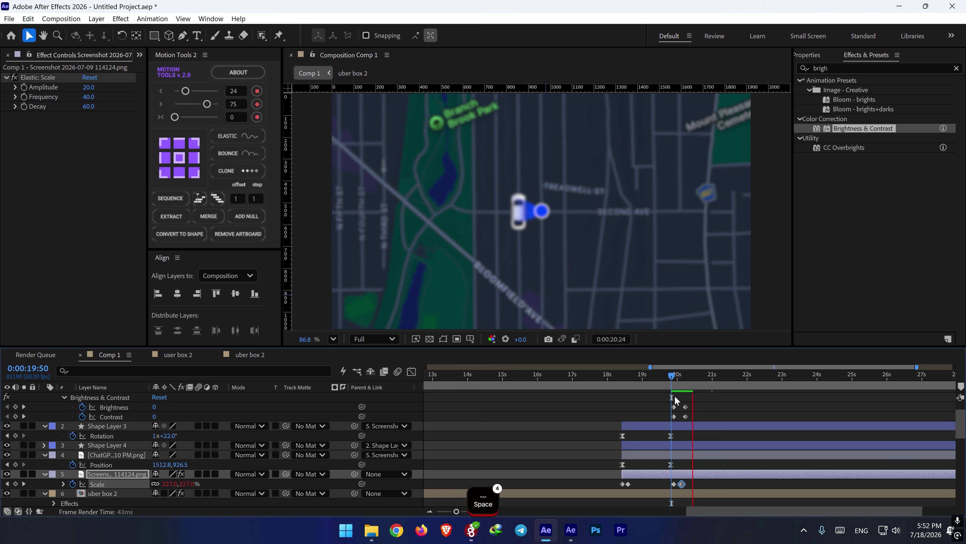
{"action": "left_click_drag", "start_coordinate": [183, 485], "coordinate": [178, 485]}
- Preview the faster map zoom-out together with the blur and darkening from around 19:32 onward
{"action": "left_click", "coordinate": [677, 375]}
{"action": "key", "text": "space"}
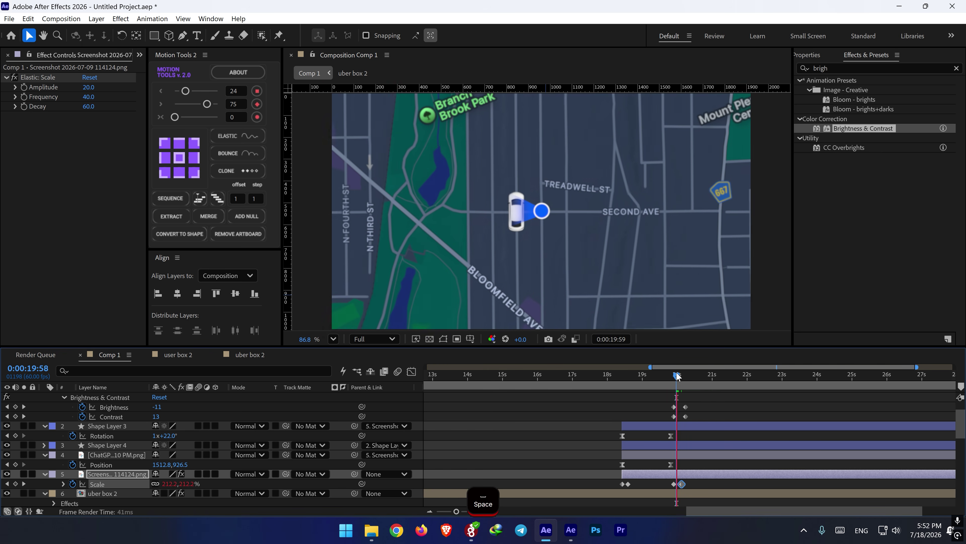
{"action": "left_click_drag", "start_coordinate": [672, 381], "coordinate": [664, 380]}
{"action": "key", "text": "space"}
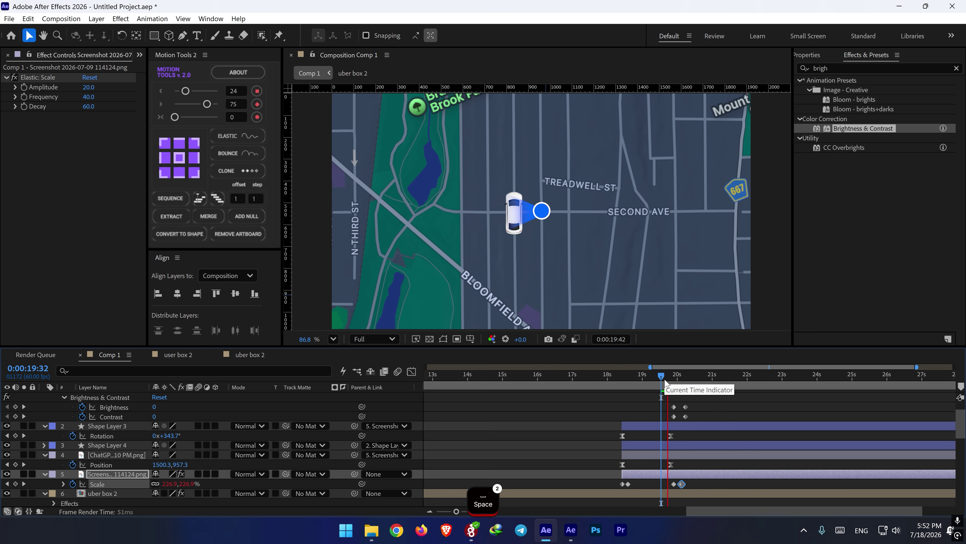
{"action": "key", "text": "space"}
{"action": "left_click_drag", "start_coordinate": [673, 380], "coordinate": [667, 380]}
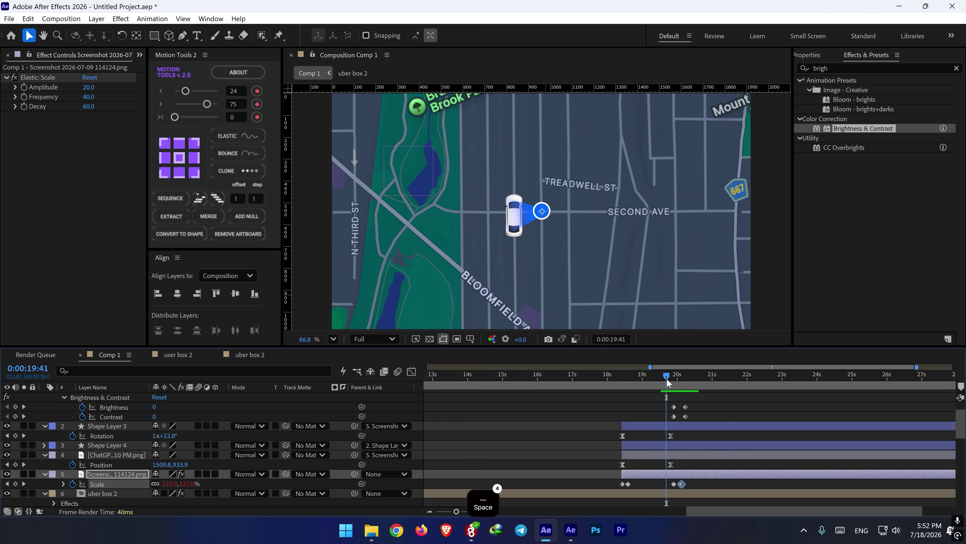
{"action": "key", "text": "space"}
{"action": "key", "text": "space"}
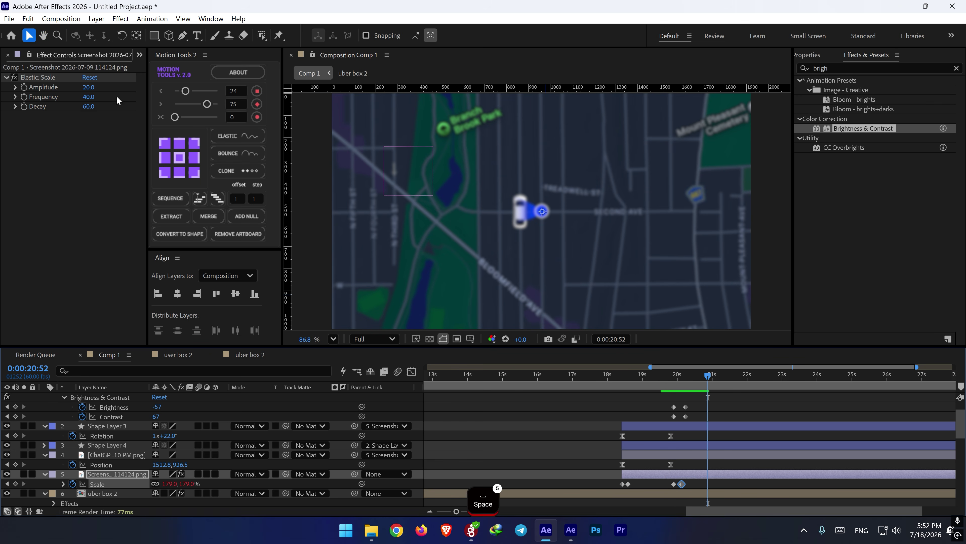
- Draw a rounded rectangle about 939 by 323 px over the middle of the map as a new shape layer
{"action": "left_click", "coordinate": [154, 35]}
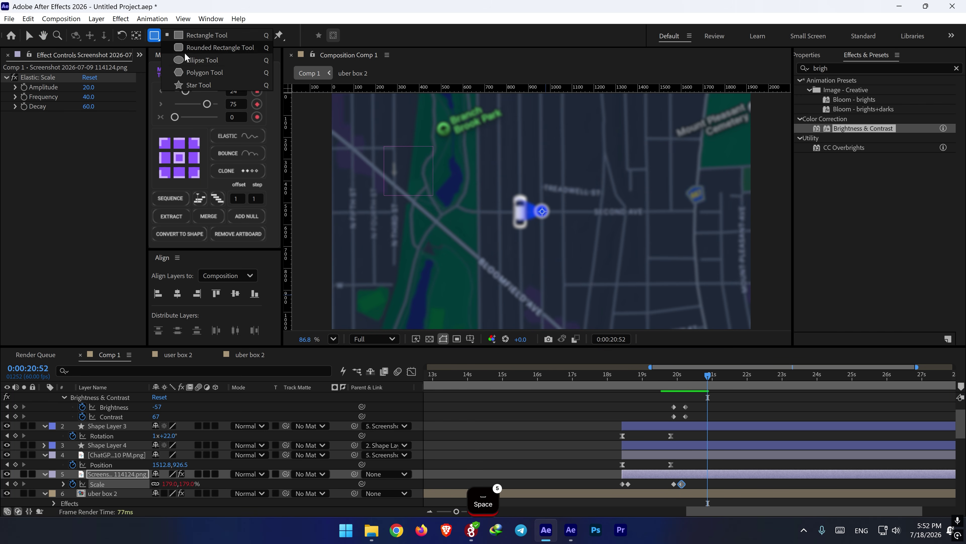
{"action": "left_click", "coordinate": [198, 47]}
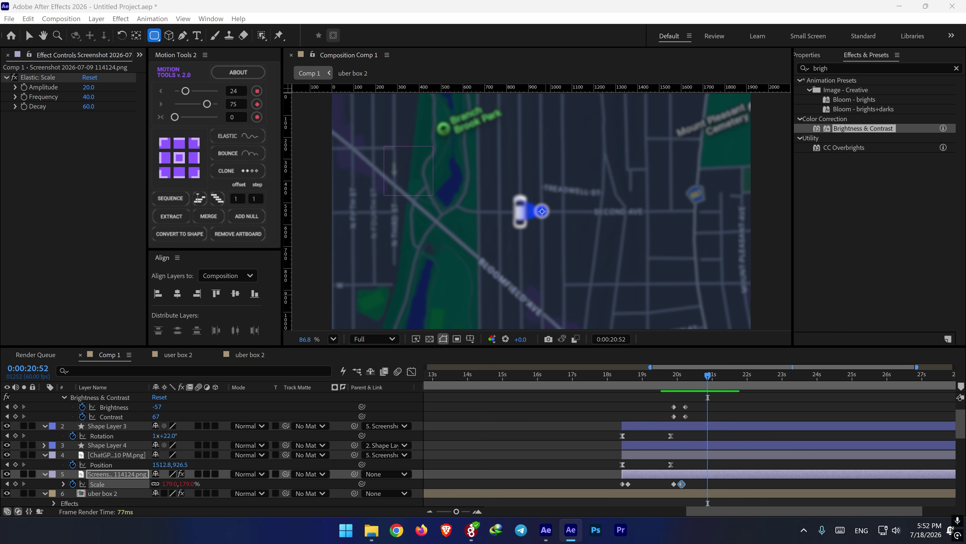
{"action": "left_click", "coordinate": [620, 393]}
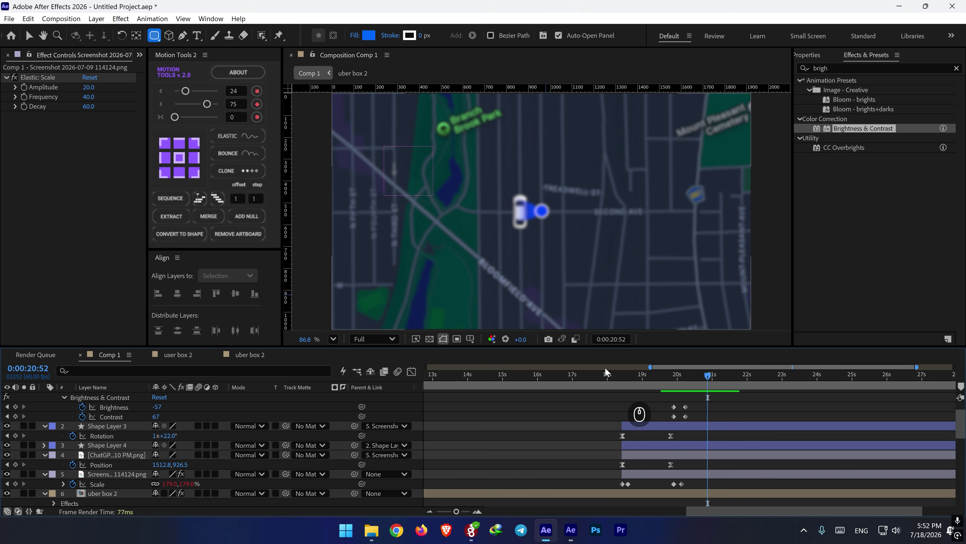
{"action": "left_click_drag", "start_coordinate": [634, 181], "coordinate": [427, 251]}
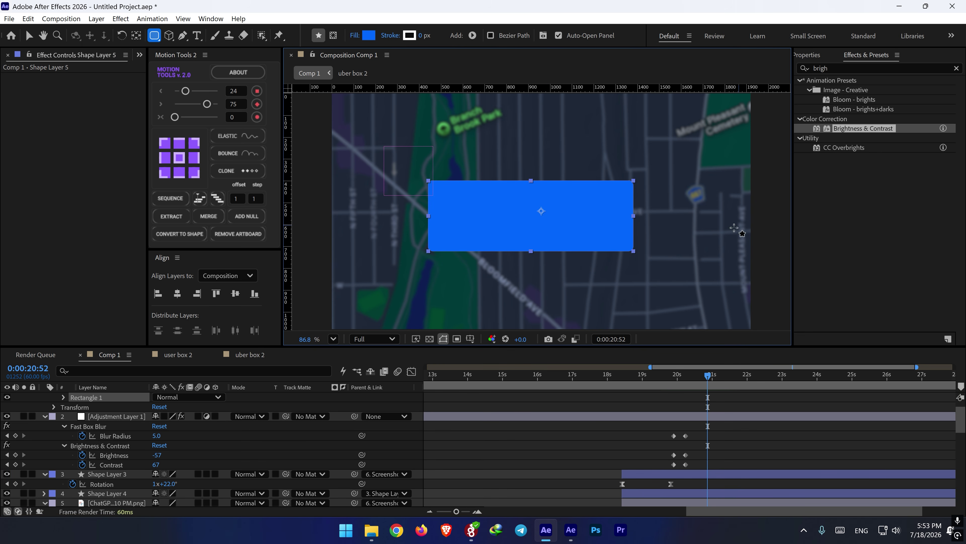
{"action": "scroll", "coordinate": [609, 415], "scroll_direction": "up", "scroll_amount": 1}
- Change the fill color of the rounded rectangle on Shape Layer 5 to white
{"action": "left_click", "coordinate": [628, 414]}
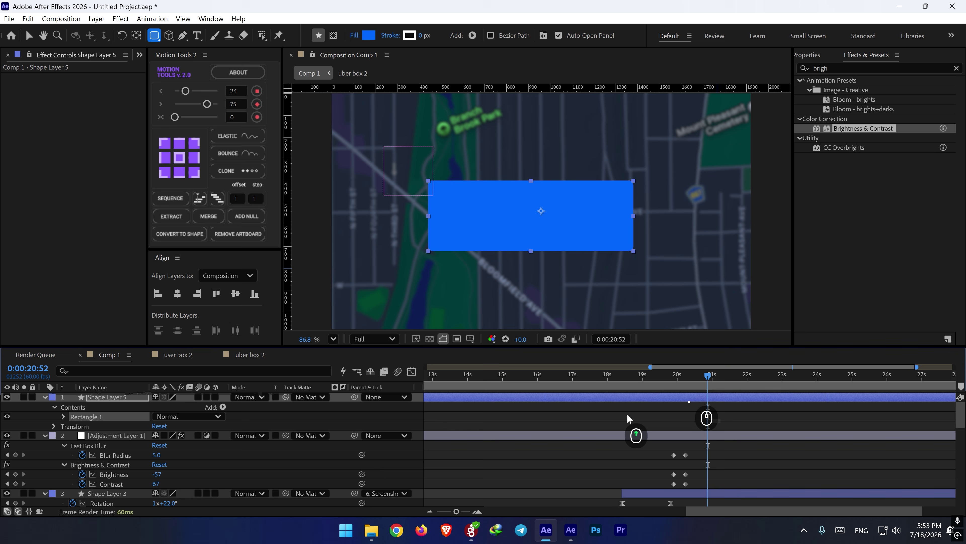
{"action": "left_click", "coordinate": [687, 397]}
{"action": "left_click", "coordinate": [818, 57]}
{"action": "scroll", "coordinate": [864, 225], "scroll_direction": "down", "scroll_amount": 1}
{"action": "left_click", "coordinate": [883, 295]}
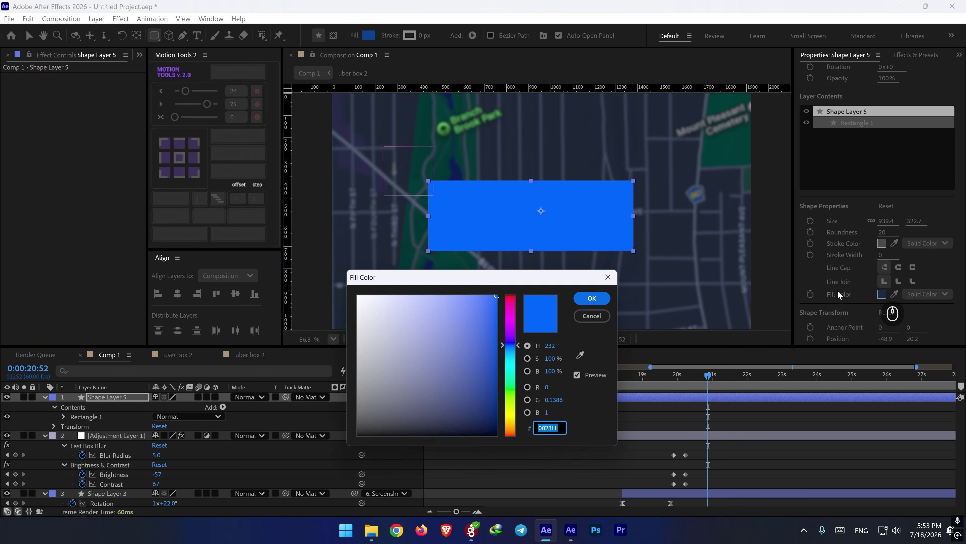
{"action": "left_click", "coordinate": [363, 310]}
{"action": "left_click", "coordinate": [582, 300]}
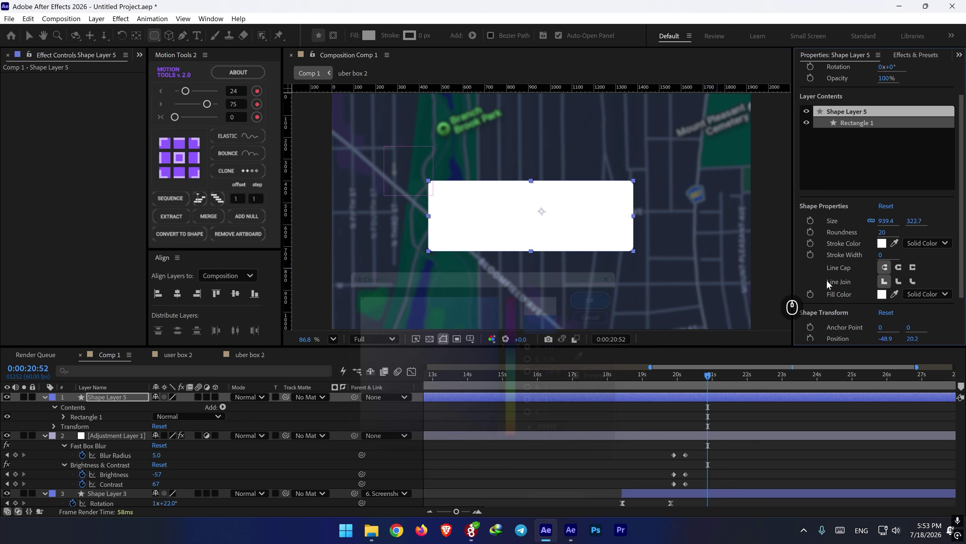
- Set the white rectangle's roundness to 59 and its size to 895.4 by 261.9 with unlinked proportions
{"action": "left_click_drag", "start_coordinate": [882, 231], "coordinate": [897, 231]}
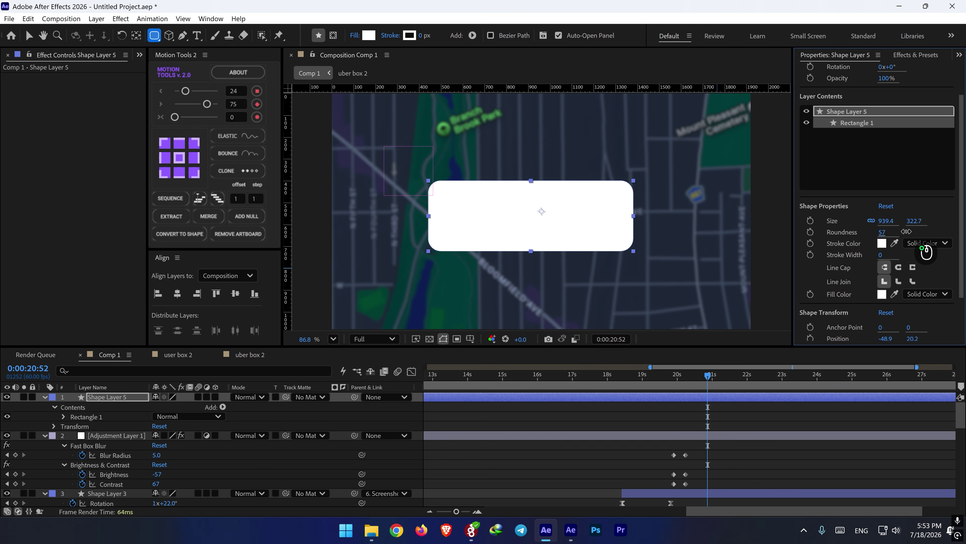
{"action": "left_click_drag", "start_coordinate": [875, 220], "coordinate": [871, 220]}
{"action": "key", "text": "v"}
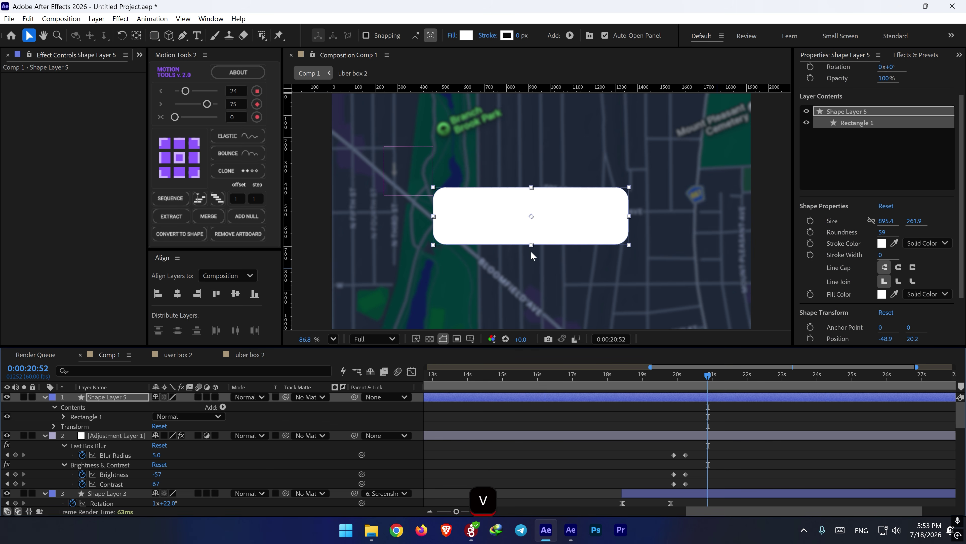
- Center Shape Layer 5's anchor point on the rectangle and align the layer to the composition's center both ways
{"action": "left_click", "coordinate": [118, 398]}
{"action": "key", "text": "ctrl+alt+Home"}
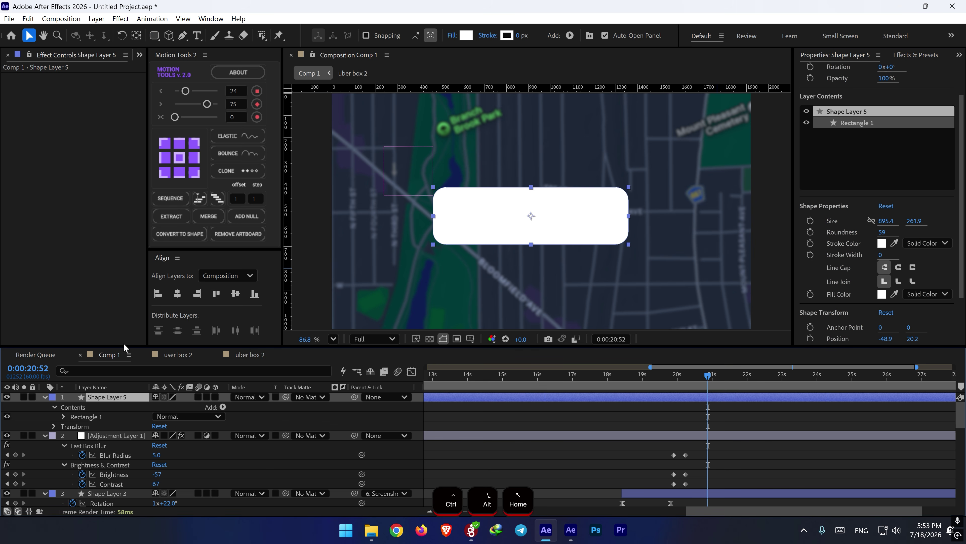
{"action": "left_click", "coordinate": [176, 294]}
{"action": "left_click", "coordinate": [236, 295]}
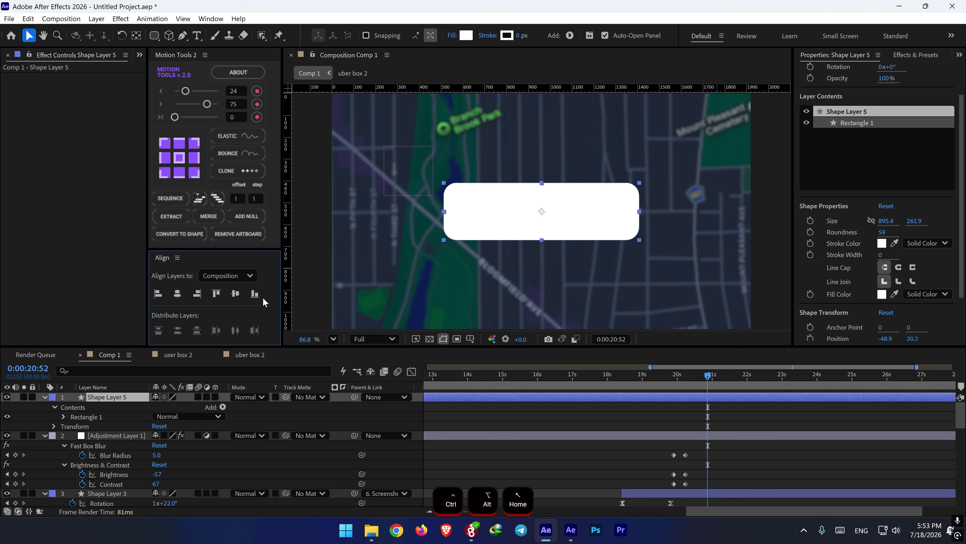
- Start keyframing the size of Shape Layer 5's rectangle and place its full-size keyframe at 0:00:21:02
{"action": "left_click", "coordinate": [811, 221]}
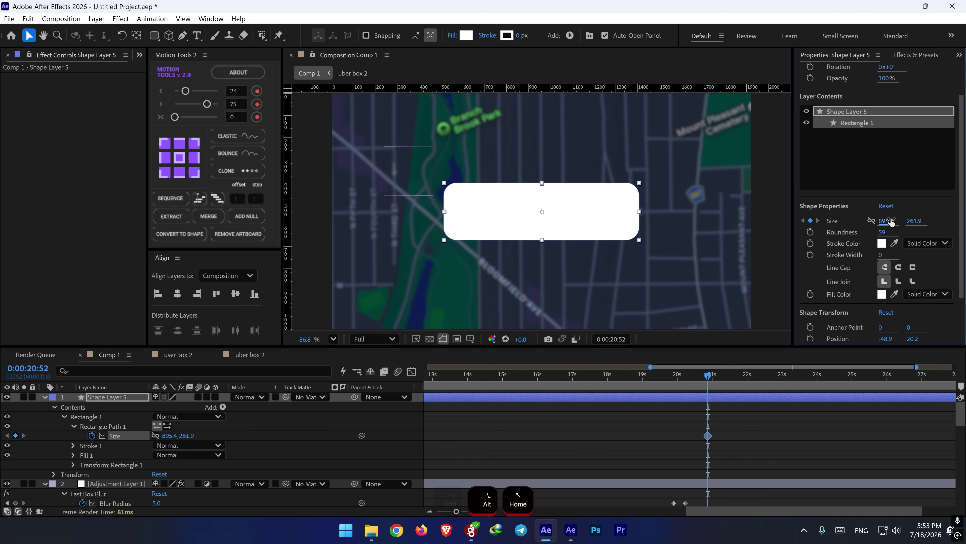
{"action": "left_click_drag", "start_coordinate": [892, 222], "coordinate": [886, 237]}
{"action": "key", "text": "ctrl+z"}
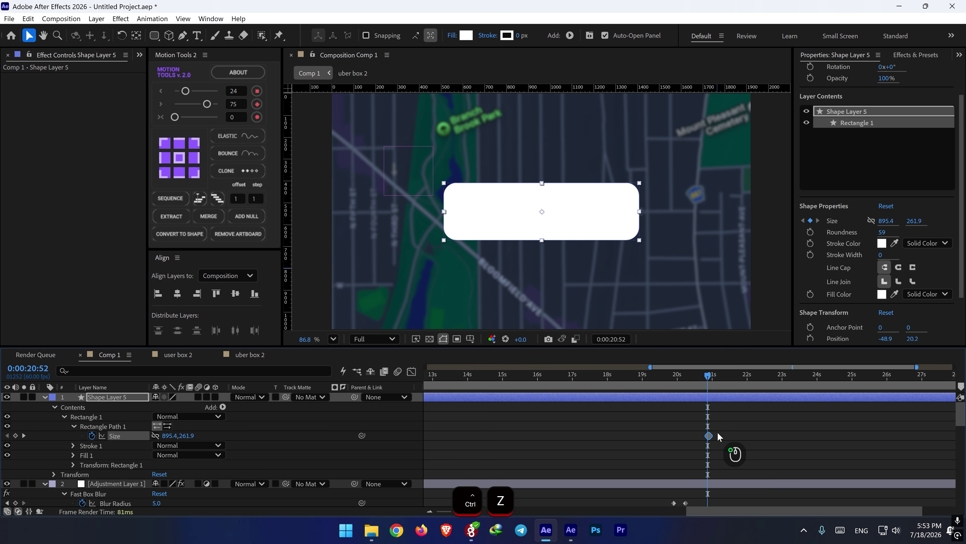
{"action": "left_click_drag", "start_coordinate": [718, 433], "coordinate": [730, 433]}
{"action": "key", "text": "shift+Page_Up"}
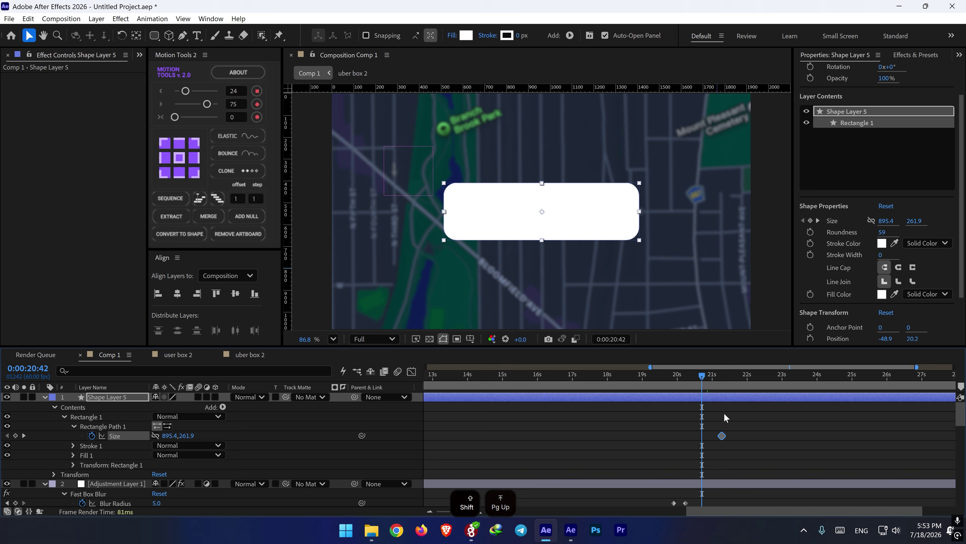
{"action": "key", "text": "shift+Page_Down"}
{"action": "key", "text": "shift+Page_Down"}
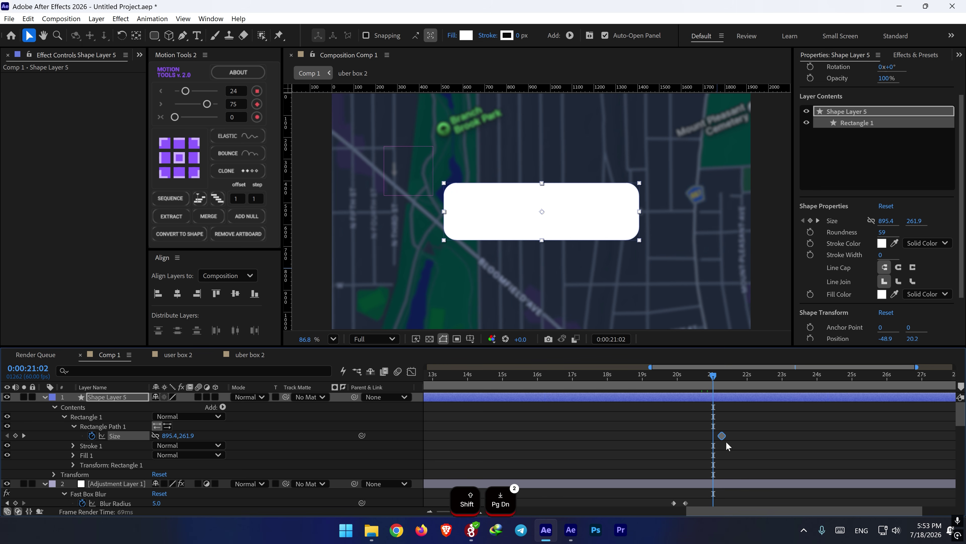
{"action": "left_click_drag", "start_coordinate": [721, 435], "coordinate": [715, 437]}
- Set the white rectangle's height to 0 at 0:00:20:52 and apply the Elastic preset to both size keyframes
{"action": "key", "text": "shift+Page_Up"}
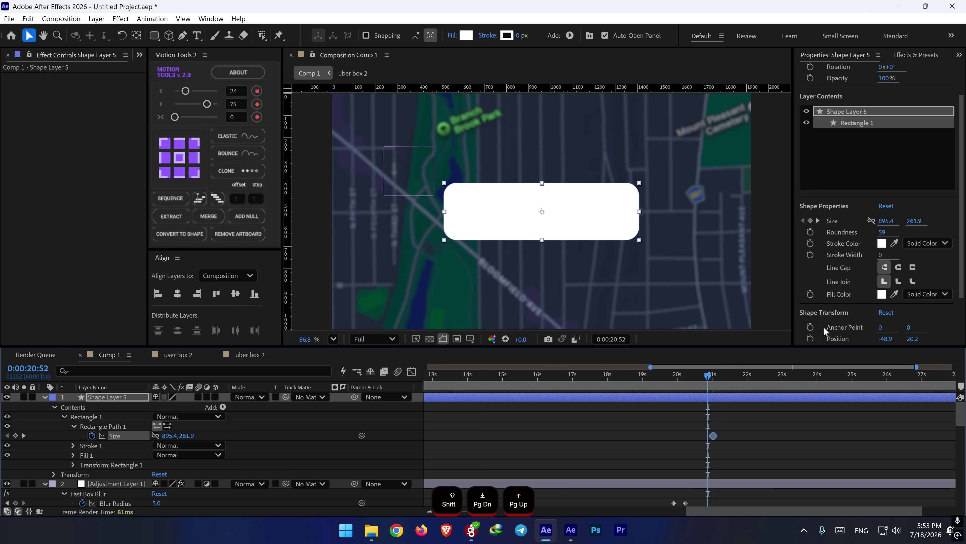
{"action": "left_click_drag", "start_coordinate": [915, 223], "coordinate": [687, 235]}
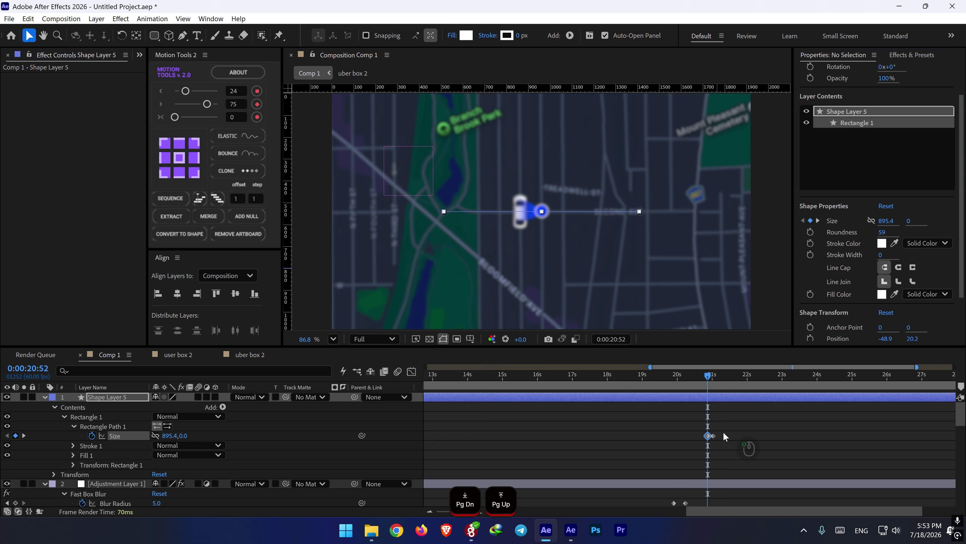
{"action": "left_click_drag", "start_coordinate": [724, 432], "coordinate": [655, 443]}
{"action": "left_click", "coordinate": [222, 140]}
- Shift both size keyframes of Shape Layer 5 earlier so the card's opening starts with the blur at 0:00:19:54
{"action": "scroll", "coordinate": [693, 394], "scroll_direction": "down", "scroll_amount": 2}
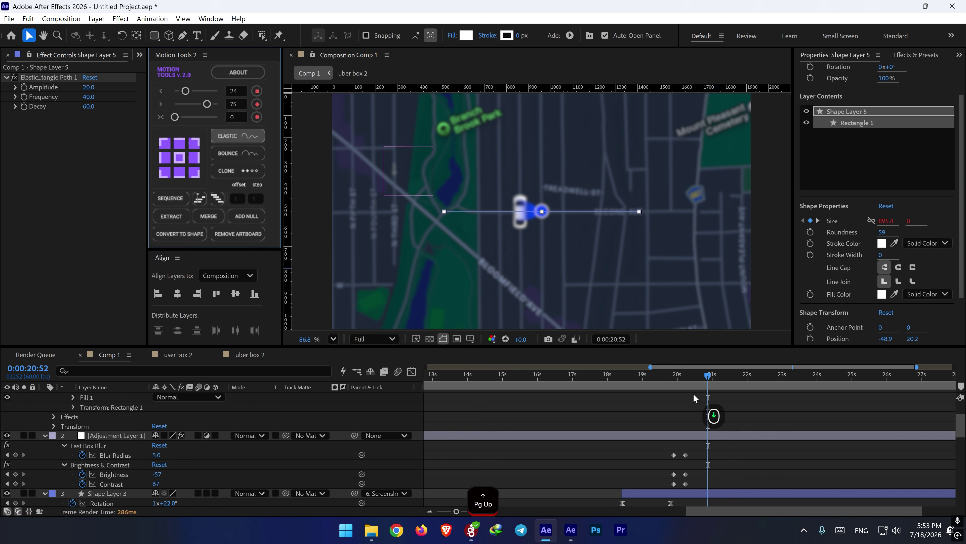
{"action": "left_click_drag", "start_coordinate": [692, 375], "coordinate": [679, 375]}
{"action": "scroll", "coordinate": [694, 405], "scroll_direction": "up", "scroll_amount": 2}
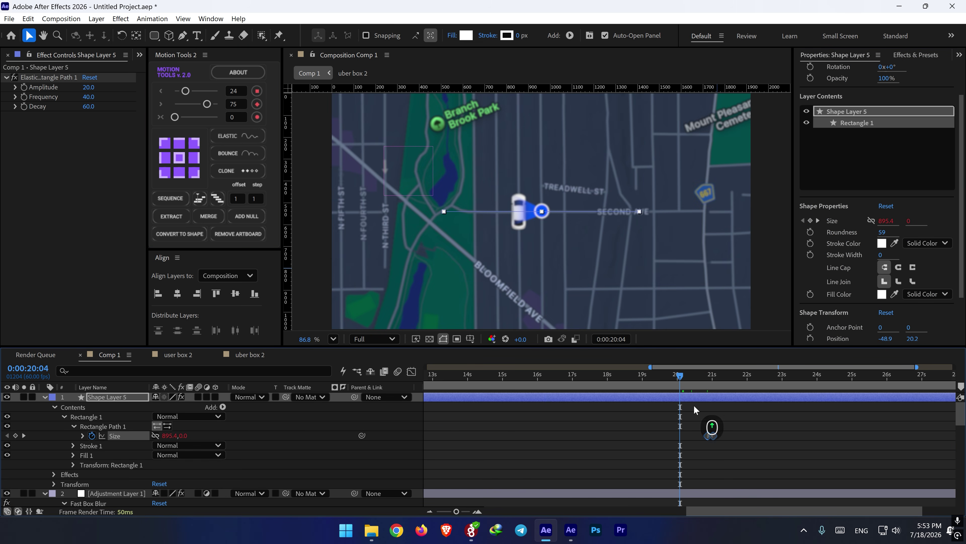
{"action": "left_click_drag", "start_coordinate": [723, 428], "coordinate": [699, 443]}
{"action": "scroll", "coordinate": [696, 438], "scroll_direction": "down", "scroll_amount": 2}
{"action": "scroll", "coordinate": [677, 404], "scroll_direction": "down", "scroll_amount": 4}
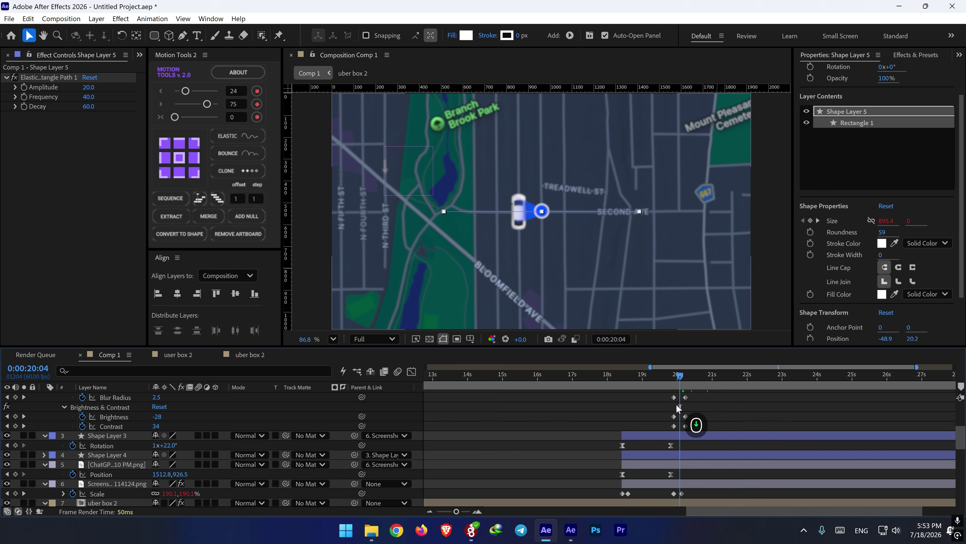
{"action": "left_click_drag", "start_coordinate": [679, 378], "coordinate": [674, 381]}
{"action": "scroll", "coordinate": [684, 408], "scroll_direction": "up", "scroll_amount": 5}
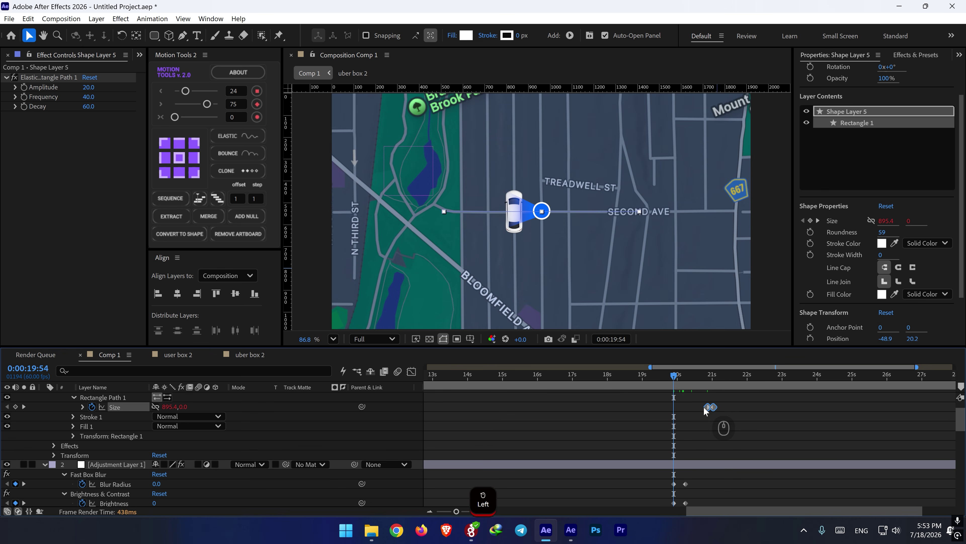
{"action": "left_click_drag", "start_coordinate": [705, 408], "coordinate": [672, 408]}
- Preview the white card's elastic opening together with the blur transition from about 0:00:19:54
{"action": "key", "text": "space"}
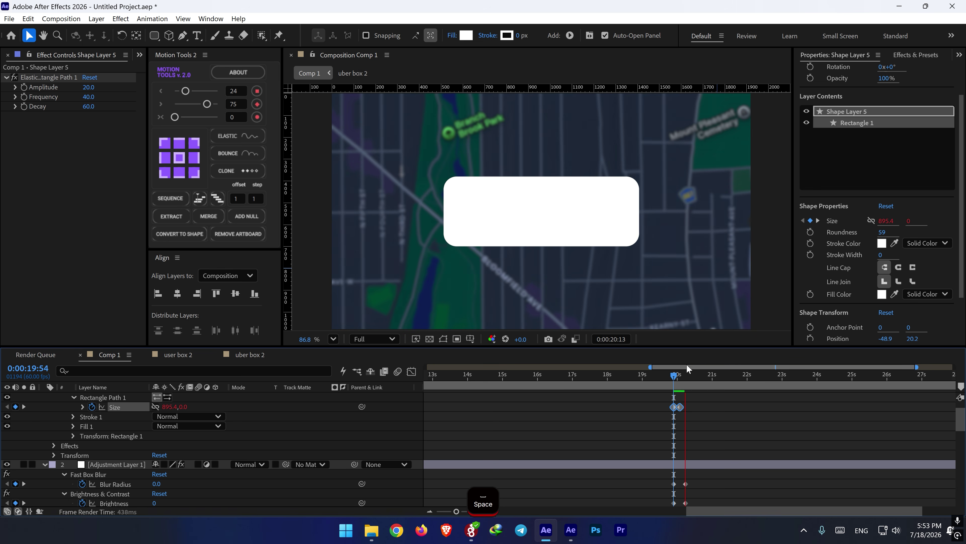
{"action": "left_click_drag", "start_coordinate": [674, 377], "coordinate": [671, 377]}
{"action": "key", "text": "space"}
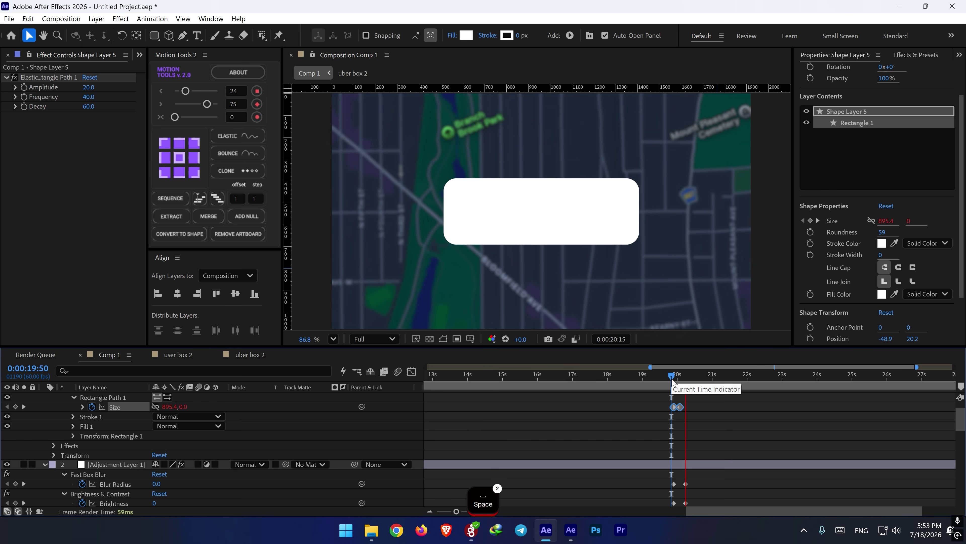
{"action": "left_click", "coordinate": [673, 378]}
{"action": "key", "text": "space"}
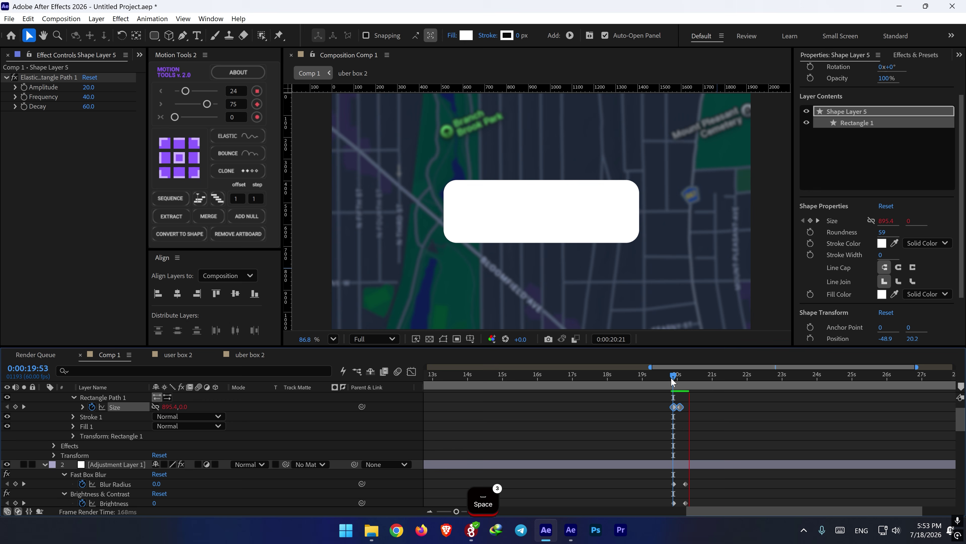
{"action": "key", "text": "space"}
{"action": "left_click", "coordinate": [673, 378]}
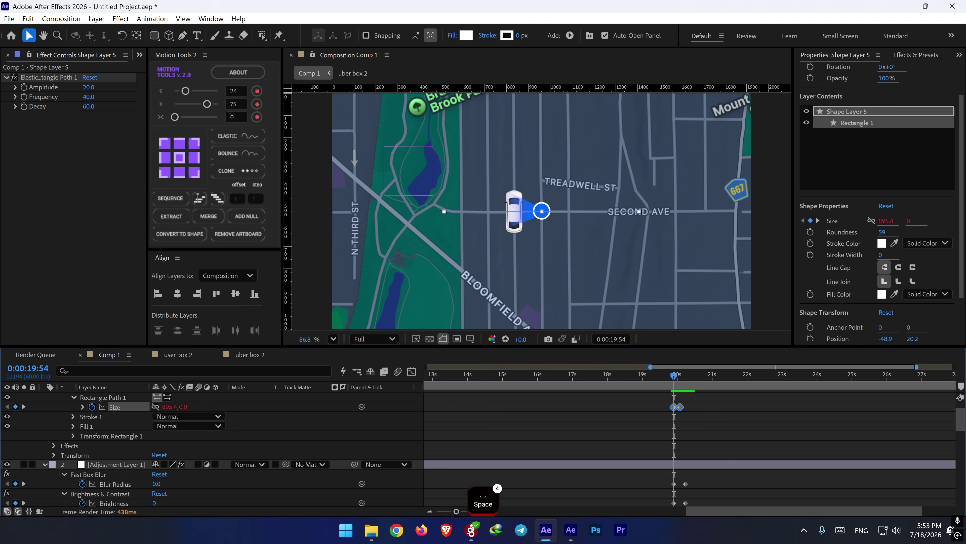
- Show the list of project files instead of the effect settings for Shape Layer 5
{"action": "left_click", "coordinate": [139, 55]}
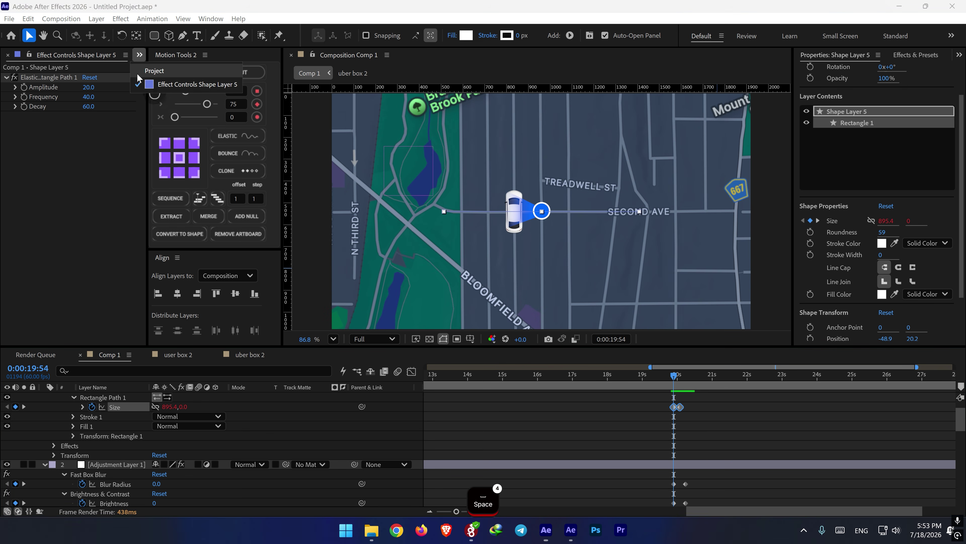
{"action": "left_click", "coordinate": [147, 73]}
{"action": "left_click", "coordinate": [102, 251]}
{"action": "left_click", "coordinate": [57, 301]}
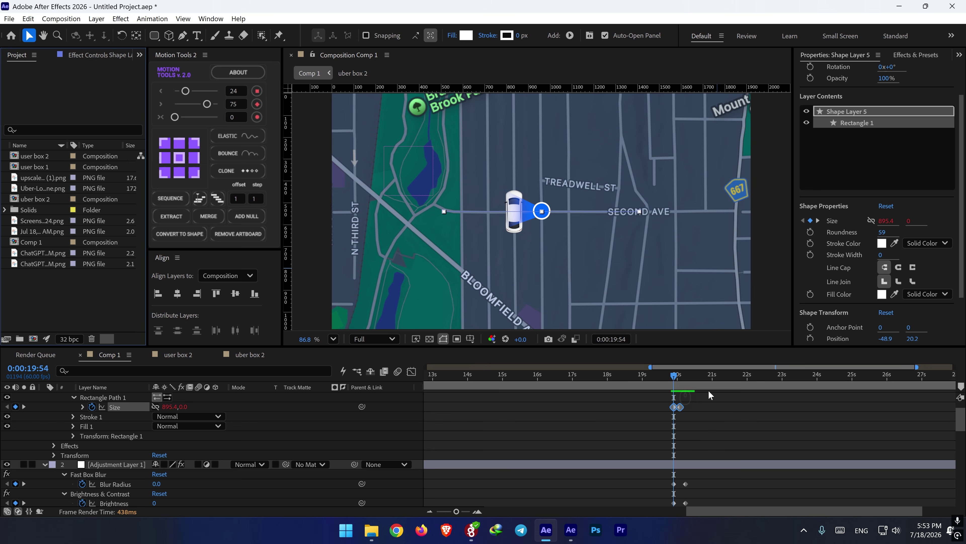
- At 0:00:20:44, draw a rounded square of about 75 px in the white card's upper-left corner as a new shape layer
{"action": "left_click", "coordinate": [679, 379]}
{"action": "scroll", "coordinate": [675, 398], "scroll_direction": "up", "scroll_amount": 2}
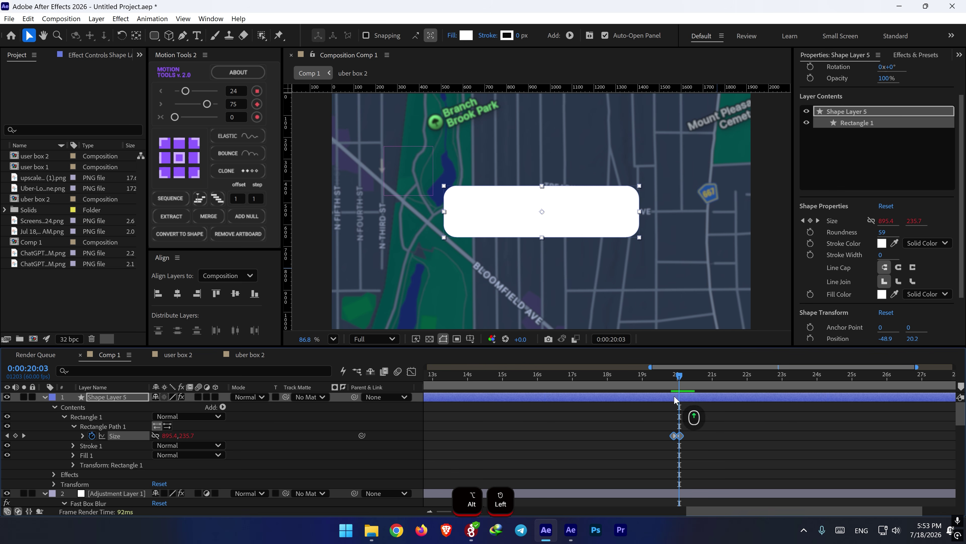
{"action": "scroll", "coordinate": [712, 444], "scroll_direction": "up", "scroll_amount": 1}
{"action": "left_click_drag", "start_coordinate": [649, 380], "coordinate": [696, 383]}
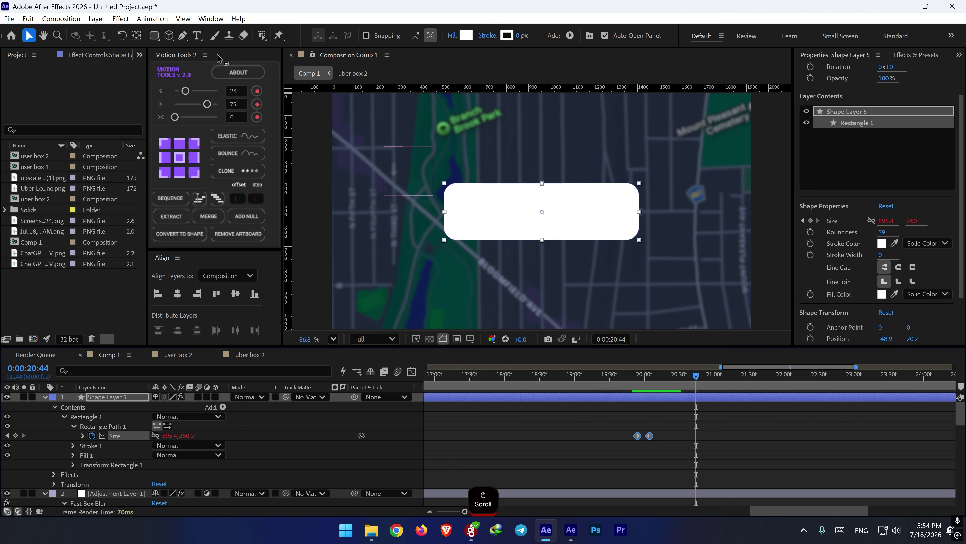
{"action": "left_click", "coordinate": [159, 35]}
{"action": "scroll", "coordinate": [464, 202], "scroll_direction": "up", "scroll_amount": 2}
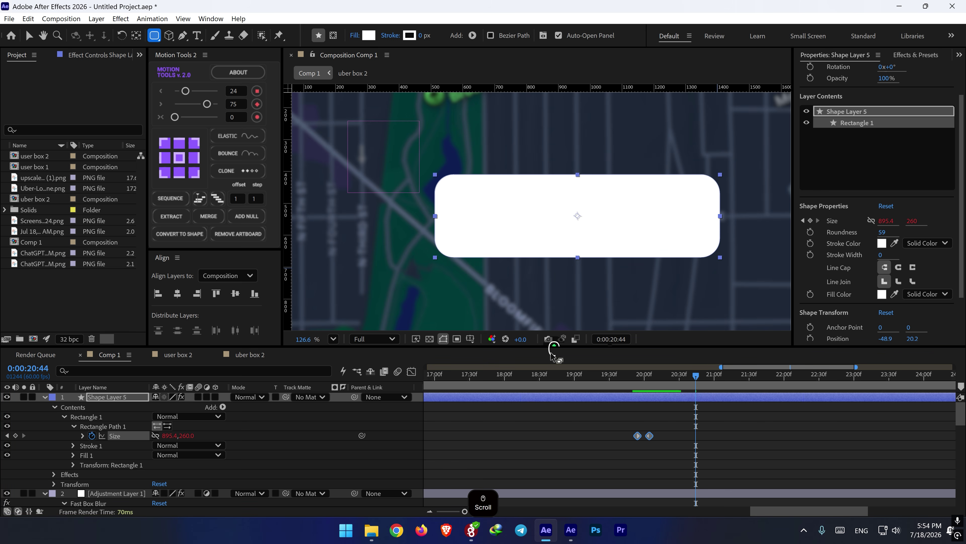
{"action": "left_click", "coordinate": [589, 408]}
{"action": "left_click_drag", "start_coordinate": [447, 203], "coordinate": [445, 206]}
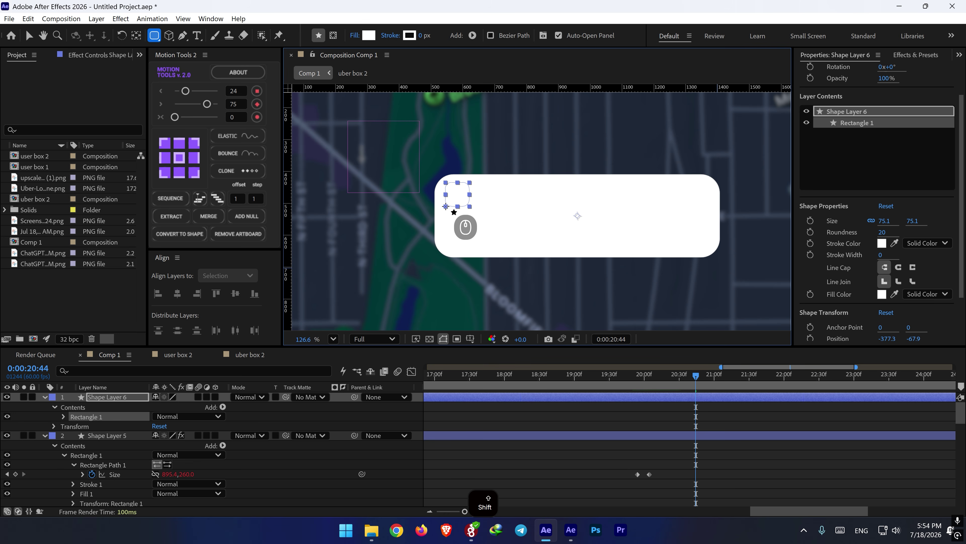
- Change the small rounded square's fill color to black and center its anchor point
{"action": "left_click", "coordinate": [369, 35]}
{"action": "left_click_drag", "start_coordinate": [385, 367], "coordinate": [316, 484]}
{"action": "left_click", "coordinate": [596, 297]}
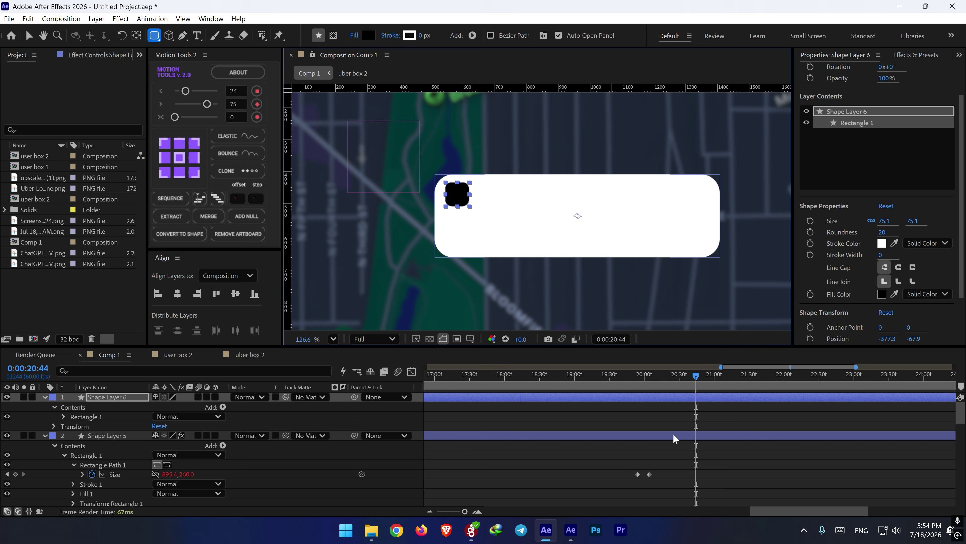
{"action": "key", "text": "v"}
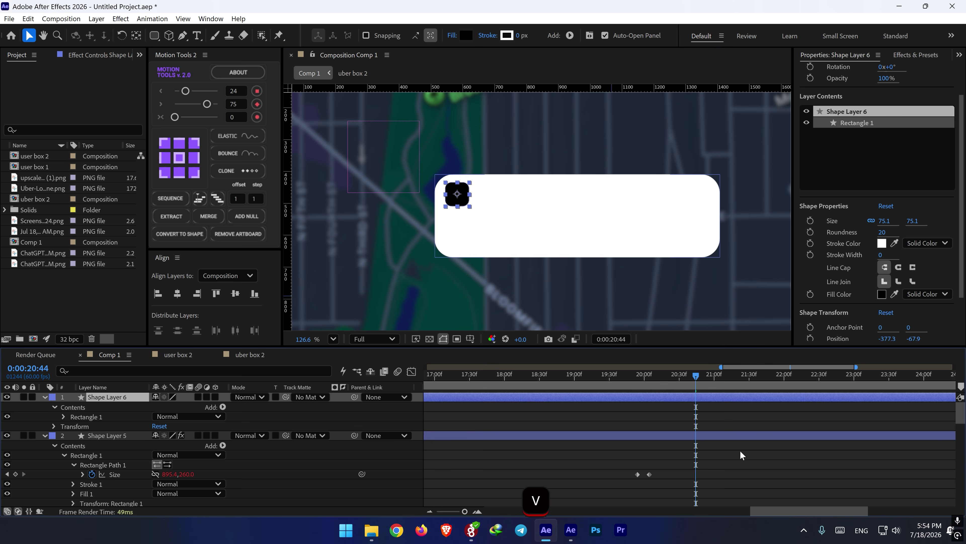
- Reduce the corner roundness of the white card on Shape Layer 5
{"action": "left_click", "coordinate": [702, 436]}
{"action": "left_click", "coordinate": [884, 233]}
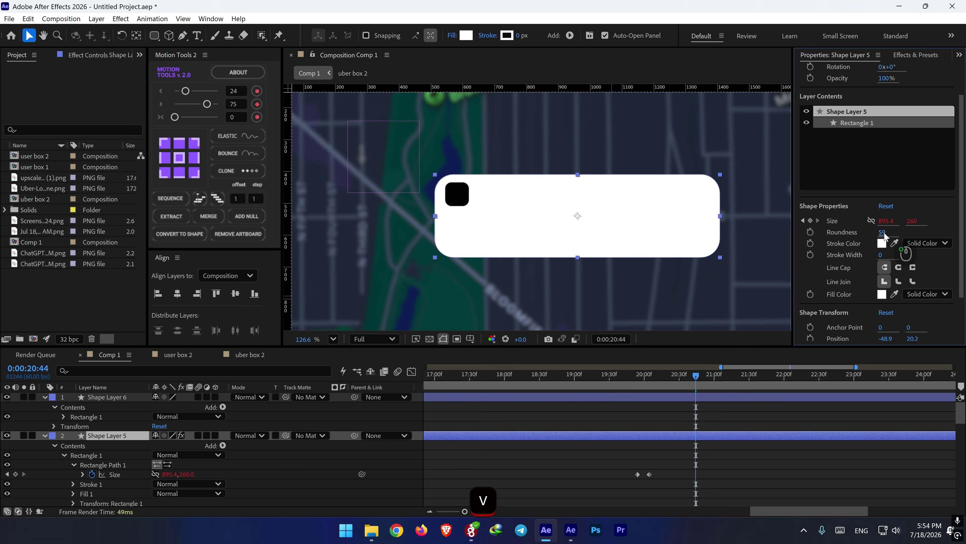
{"action": "left_click_drag", "start_coordinate": [883, 234], "coordinate": [868, 231]}
- Move the black square on Shape Layer 6 slightly closer to the white card's upper-left corner
{"action": "left_click", "coordinate": [688, 398]}
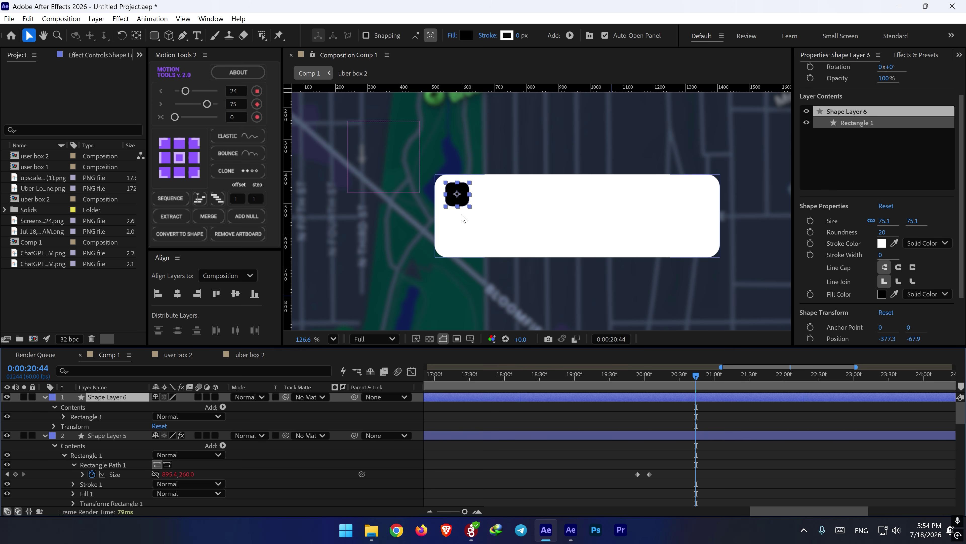
{"action": "scroll", "coordinate": [457, 212], "scroll_direction": "up", "scroll_amount": 1}
{"action": "left_click_drag", "start_coordinate": [456, 190], "coordinate": [454, 191]}
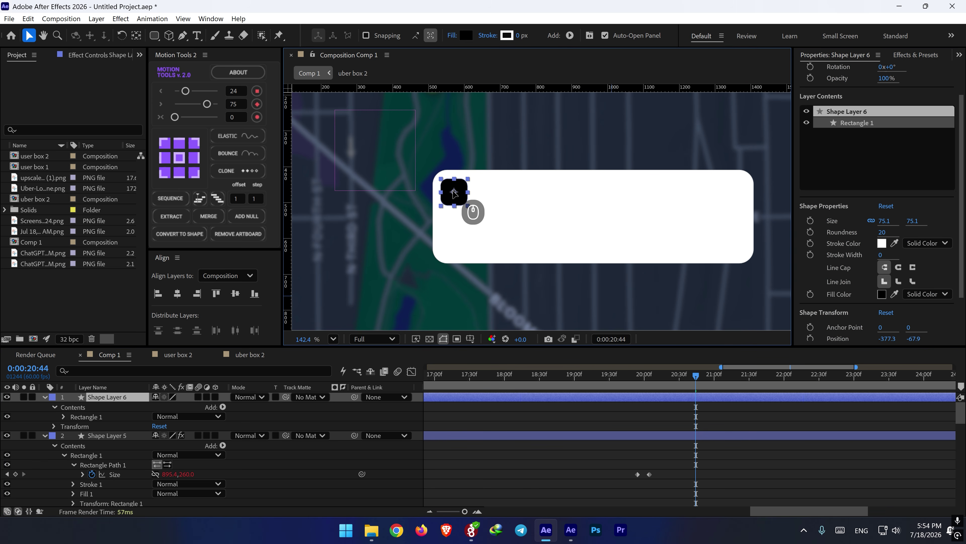
- Find the Uber logo PNG among the project files, add it to Comp 1 over the card and scale it to 13%
{"action": "left_click", "coordinate": [31, 187]}
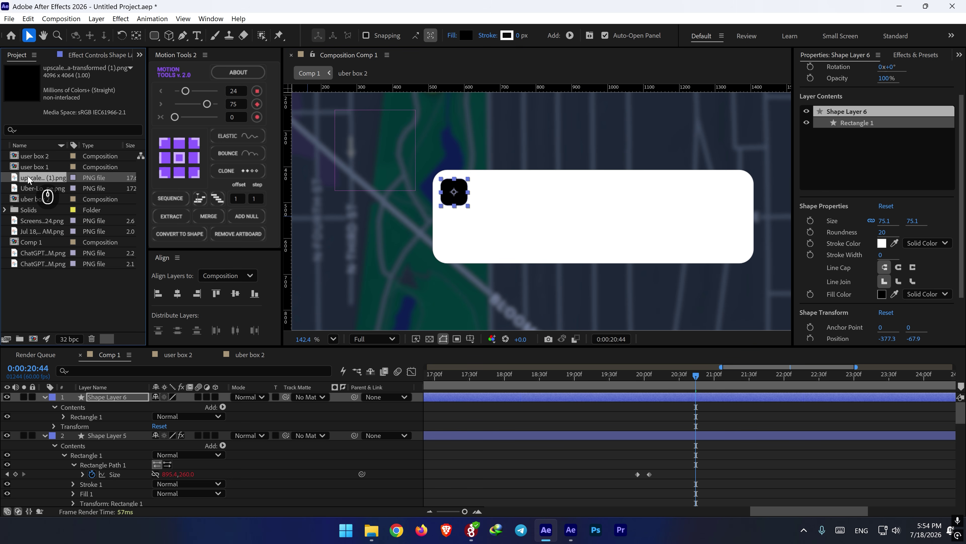
{"action": "left_click", "coordinate": [34, 222]}
{"action": "left_click", "coordinate": [34, 232]}
{"action": "left_click", "coordinate": [31, 254]}
{"action": "left_click", "coordinate": [30, 264]}
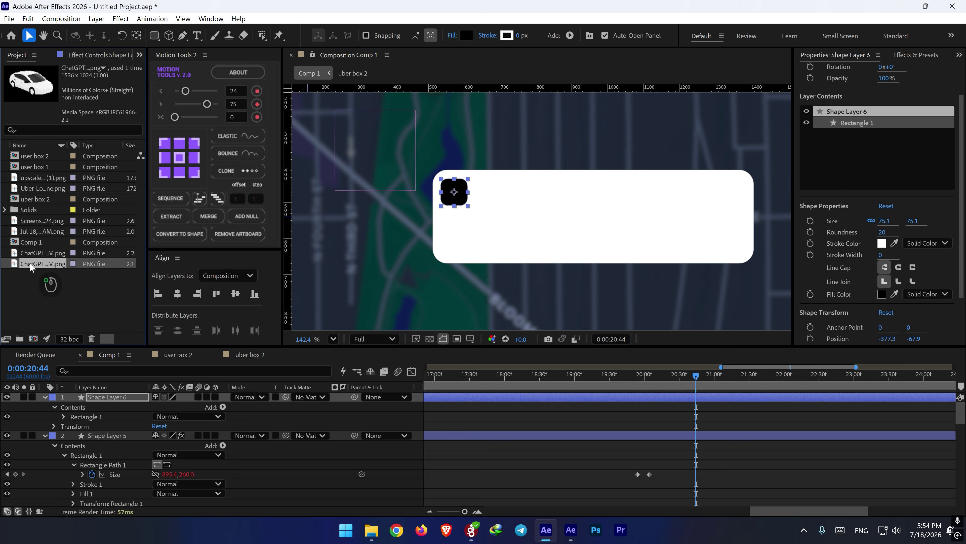
{"action": "left_click", "coordinate": [35, 189]}
{"action": "left_click_drag", "start_coordinate": [33, 190], "coordinate": [537, 201]}
{"action": "key", "text": "s"}
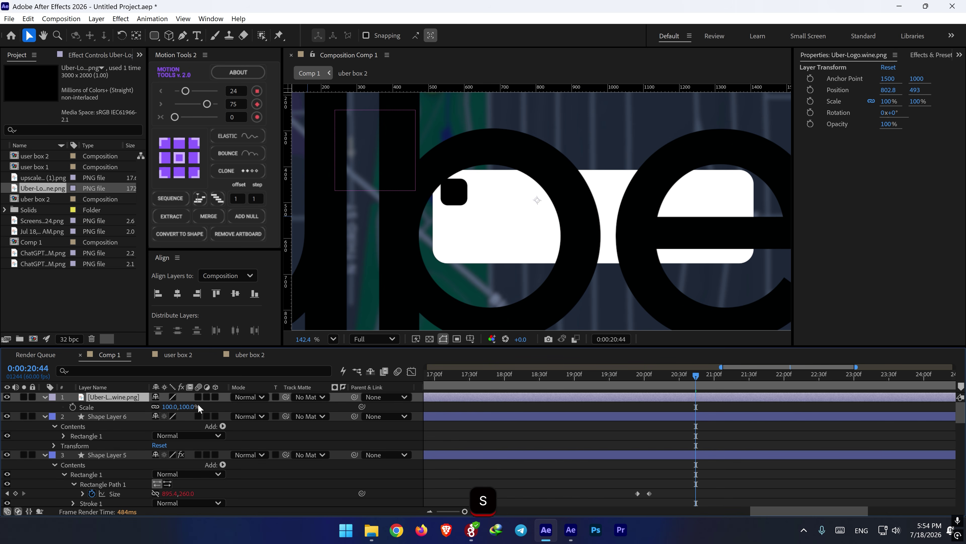
{"action": "left_click_drag", "start_coordinate": [199, 408], "coordinate": [142, 408]}
- Apply the Fill effect to the Uber logo and set its color to white (FFFFFF)
{"action": "left_click", "coordinate": [926, 56]}
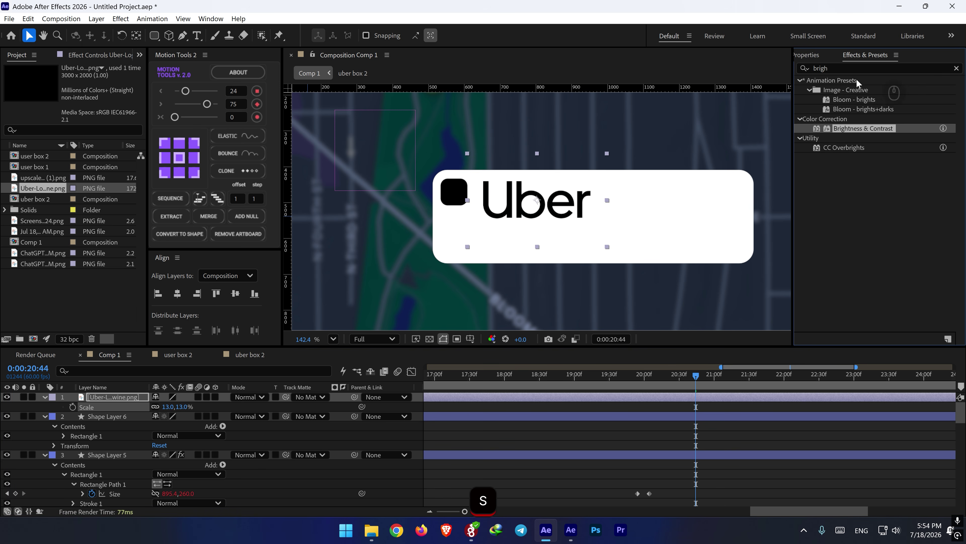
{"action": "left_click_drag", "start_coordinate": [844, 70], "coordinate": [805, 68]}
{"action": "type", "text": "fill"}
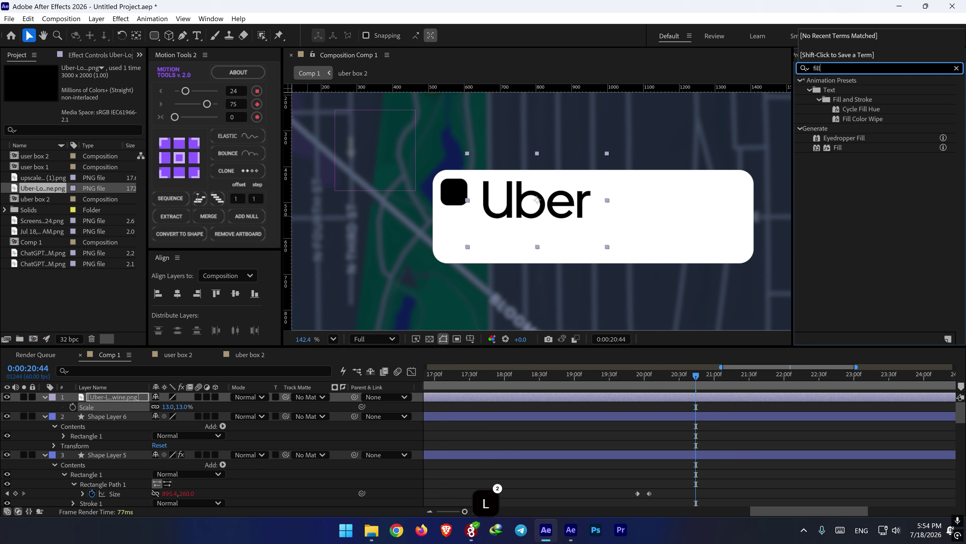
{"action": "left_click_drag", "start_coordinate": [842, 149], "coordinate": [555, 200]}
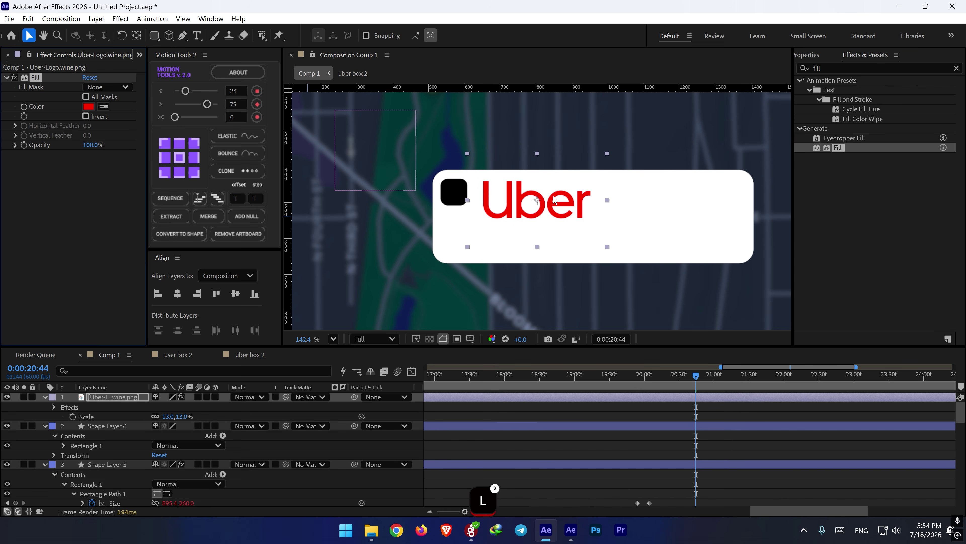
{"action": "left_click", "coordinate": [89, 107]}
{"action": "left_click_drag", "start_coordinate": [365, 308], "coordinate": [337, 292]}
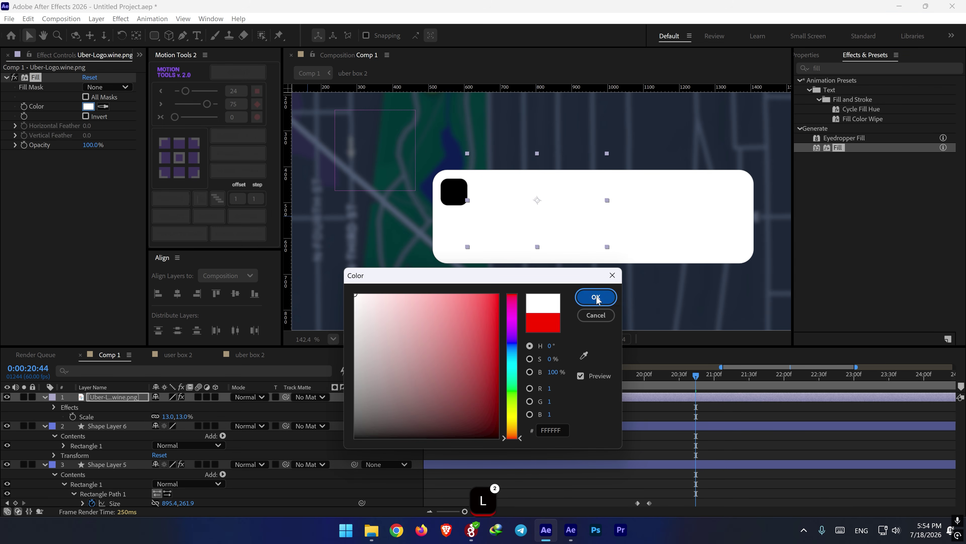
{"action": "left_click", "coordinate": [595, 298]}
- Scale the white Uber logo to 2% and position it on the small black square
{"action": "key", "text": "s"}
{"action": "key", "text": "s"}
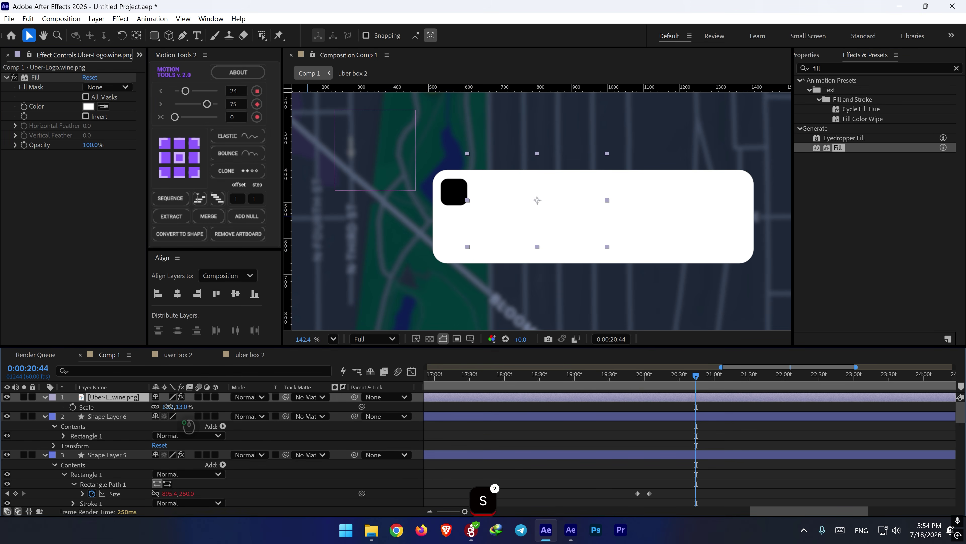
{"action": "left_click", "coordinate": [169, 406]}
{"action": "type", "text": "20"}
{"action": "key", "text": "Return"}
{"action": "left_click_drag", "start_coordinate": [540, 204], "coordinate": [462, 196]}
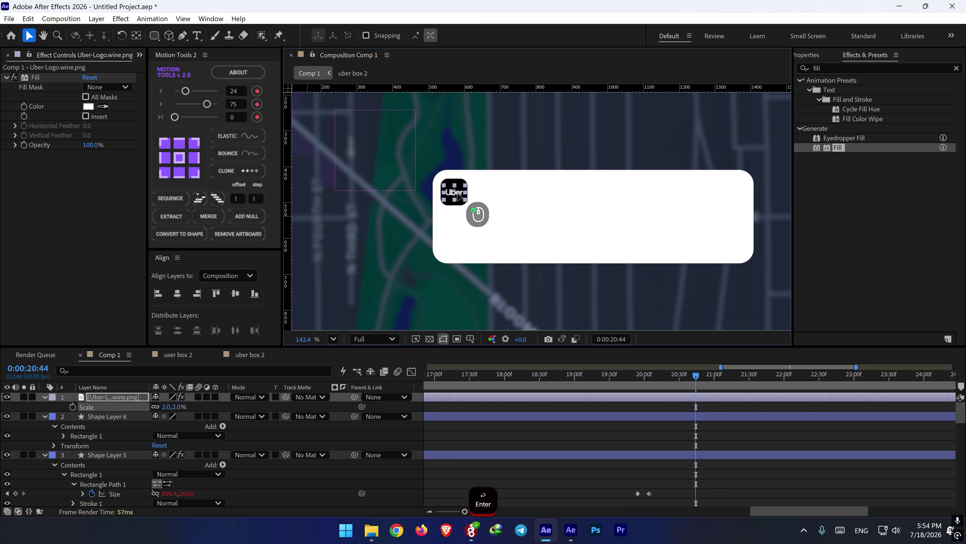
- Duplicate the white Uber logo, place the copy just beside the black square and set its Fill color to black
{"action": "key", "text": "ctrl+d"}
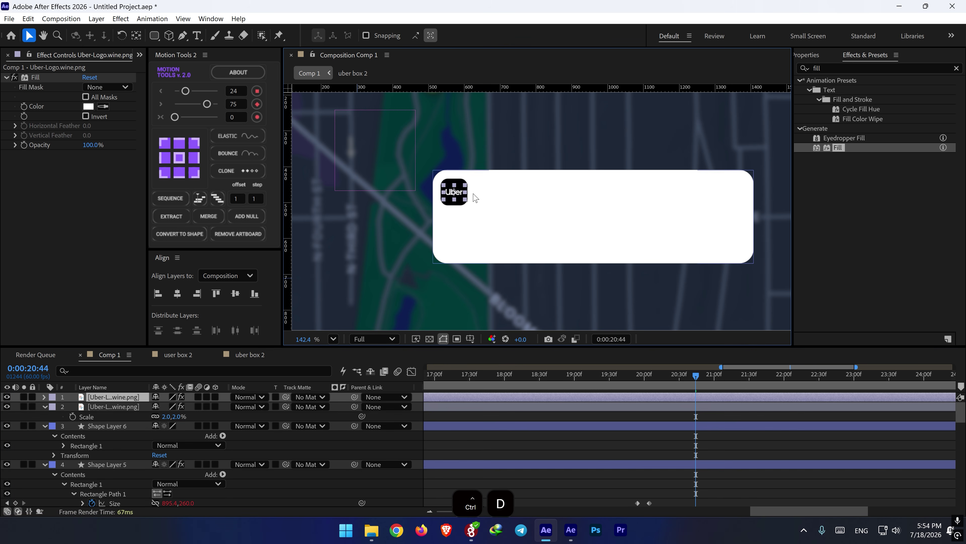
{"action": "left_click_drag", "start_coordinate": [461, 196], "coordinate": [487, 196]}
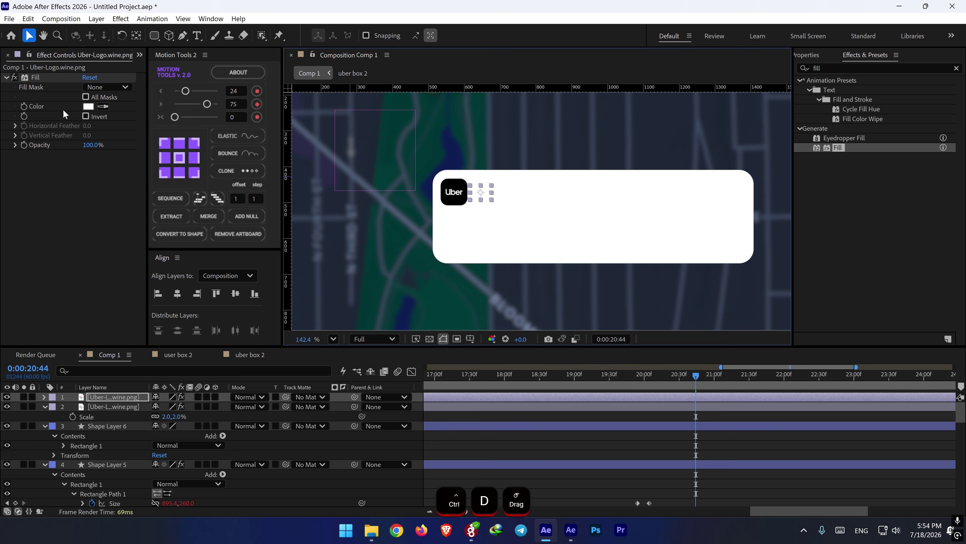
{"action": "left_click", "coordinate": [88, 107]}
{"action": "left_click", "coordinate": [377, 403]}
{"action": "left_click", "coordinate": [582, 302]}
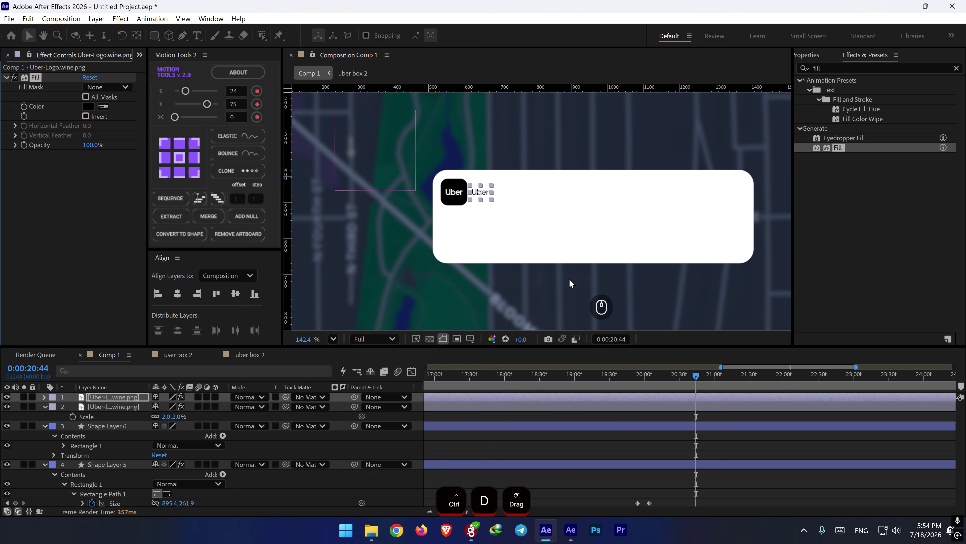
- Scale the black Uber logo copy to 3% and shift it to leave a small gap beside the black square
{"action": "key", "text": "s"}
{"action": "left_click", "coordinate": [175, 407]}
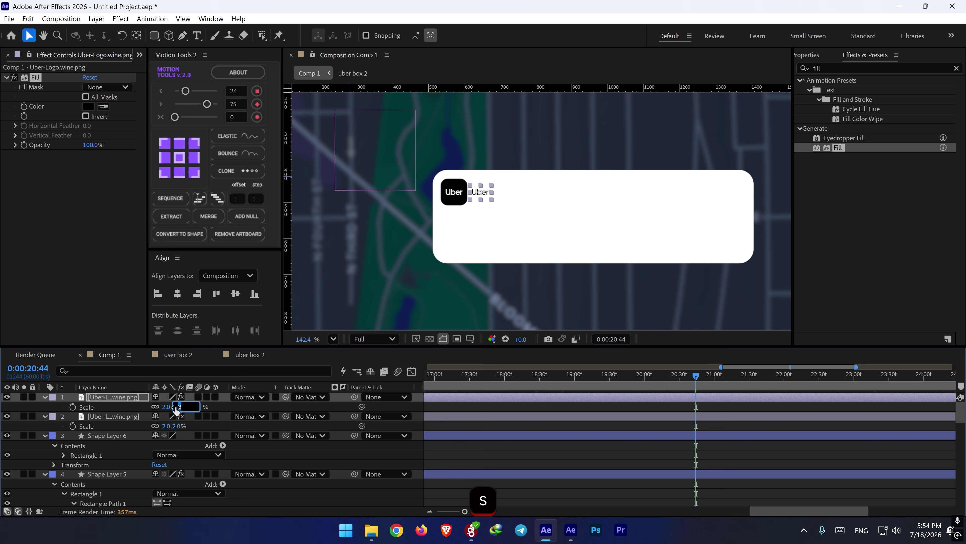
{"action": "type", "text": "3.0,3.0"}
{"action": "key", "text": "Return"}
{"action": "left_click", "coordinate": [475, 269]}
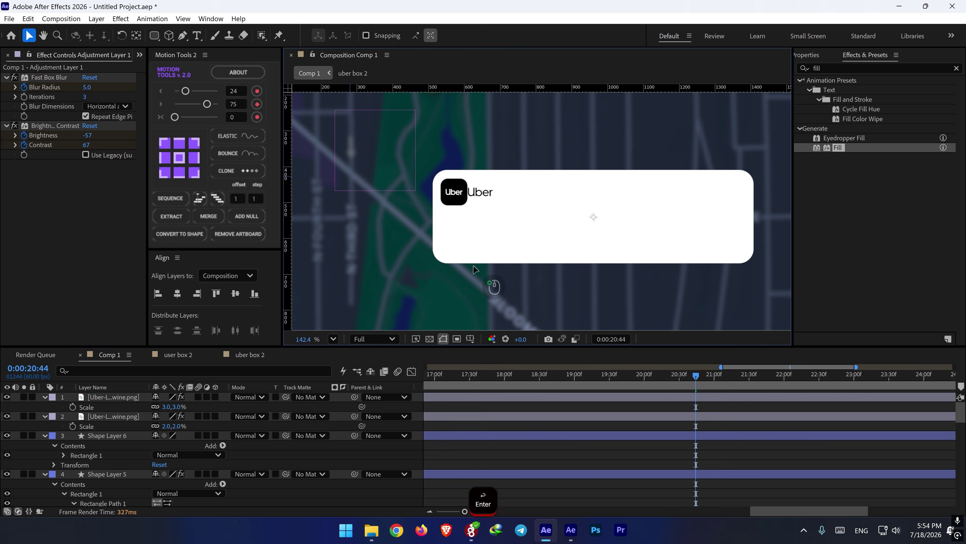
{"action": "key", "text": "ctrl+z"}
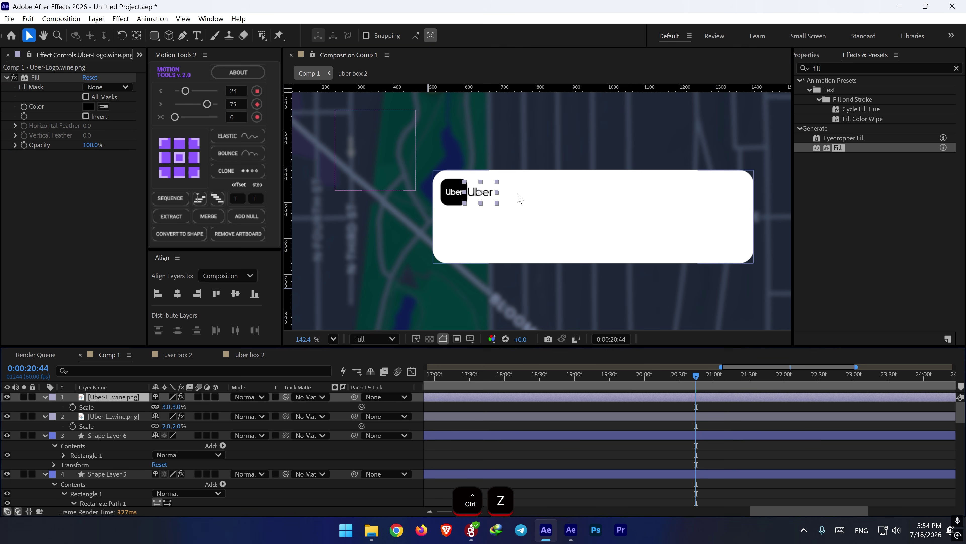
{"action": "left_click_drag", "start_coordinate": [480, 196], "coordinate": [490, 195]}
{"action": "key", "text": "ctrl+z"}
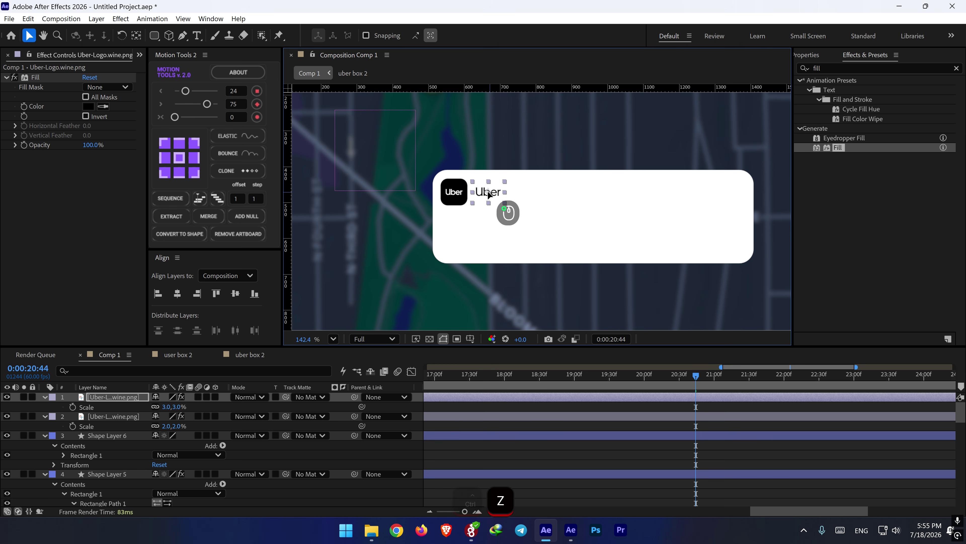
- Add the text "Now" to the white card and place it near the upper-right corner, level with the Uber logo
{"action": "left_click", "coordinate": [197, 36]}
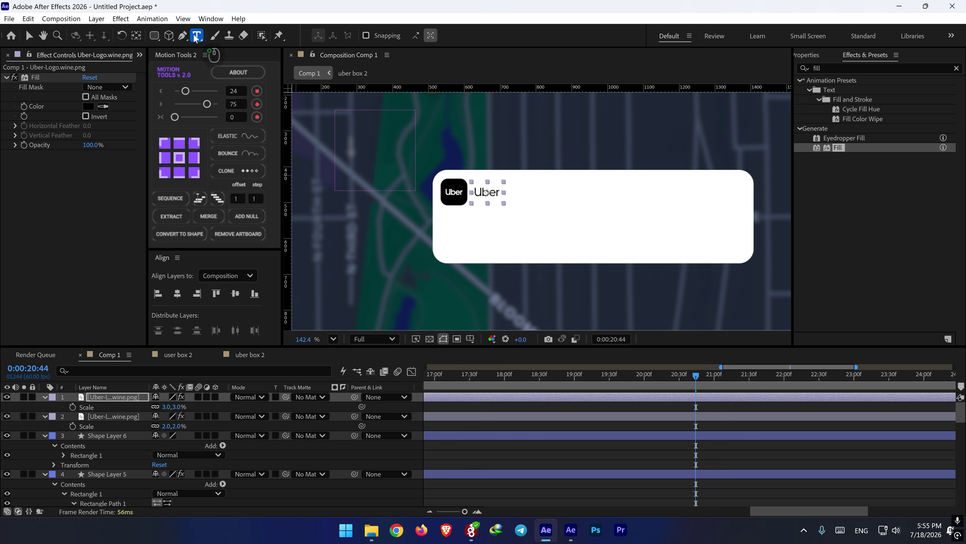
{"action": "left_click", "coordinate": [666, 206]}
{"action": "type", "text": "Now"}
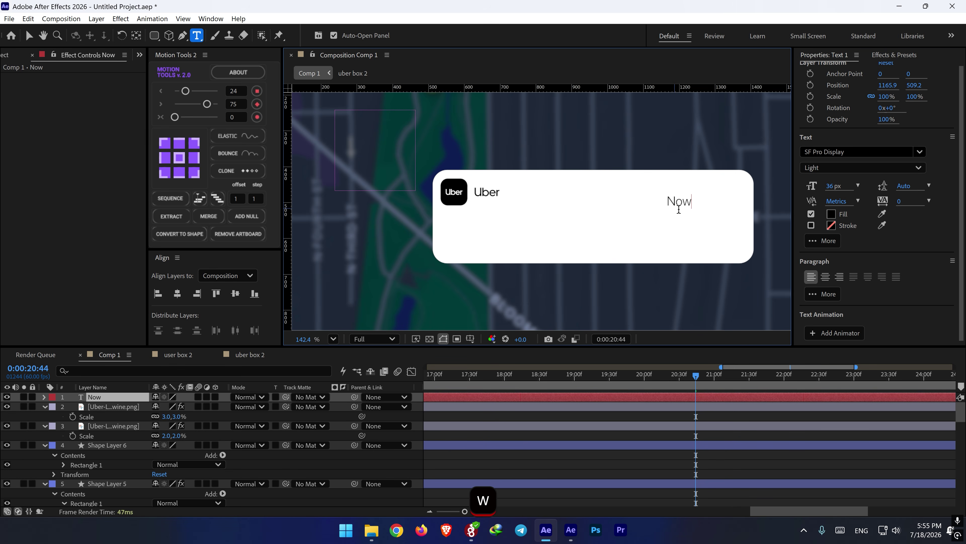
{"action": "left_click", "coordinate": [683, 233]}
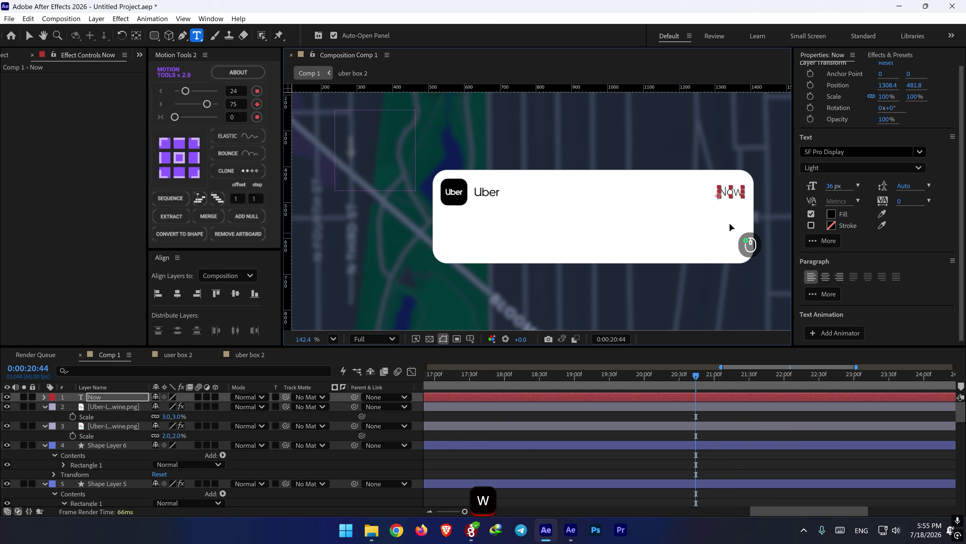
{"action": "left_click_drag", "start_coordinate": [730, 223], "coordinate": [729, 224]}
- Change the fill color of the whole "Now" text to dark gray (202020)
{"action": "left_click", "coordinate": [832, 214]}
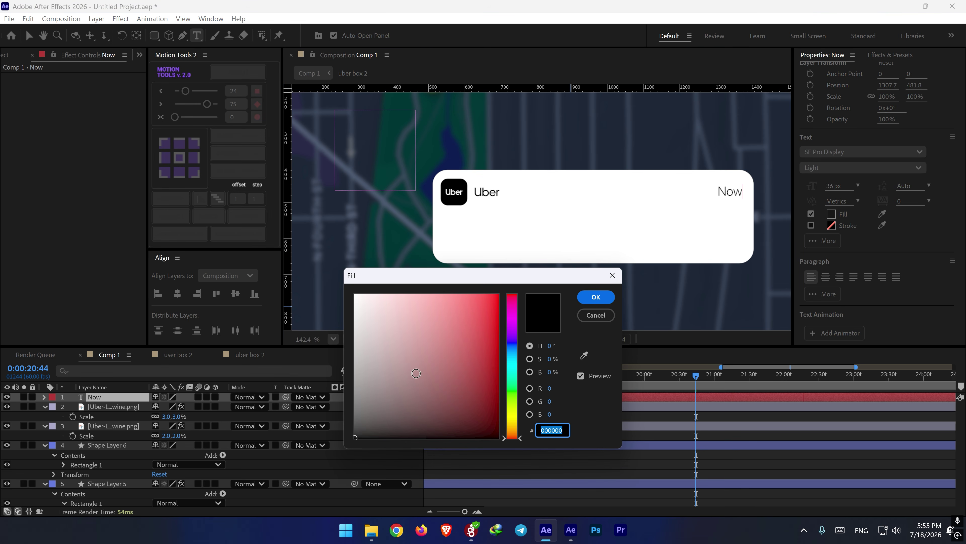
{"action": "left_click", "coordinate": [588, 314]}
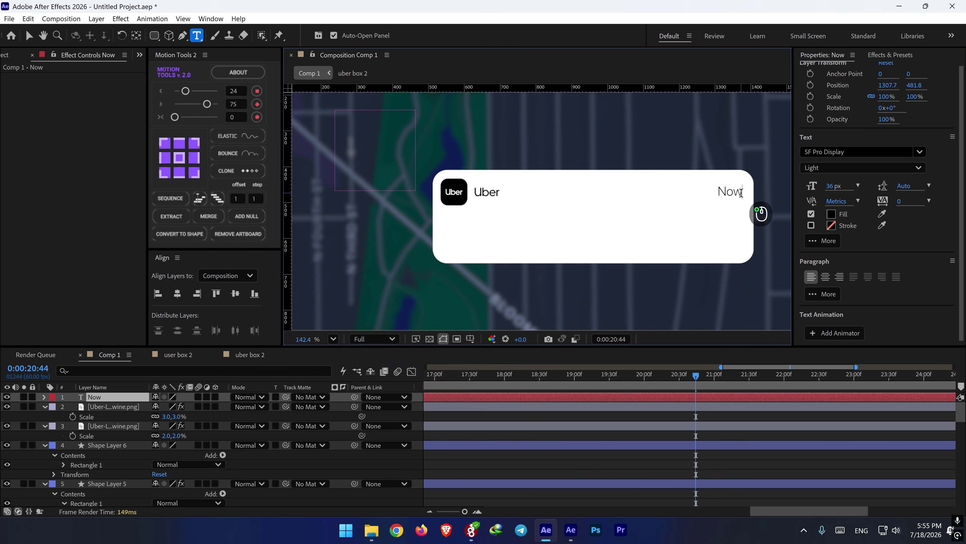
{"action": "key", "text": "ctrl+a"}
{"action": "left_click", "coordinate": [831, 214]}
{"action": "left_click", "coordinate": [353, 418]}
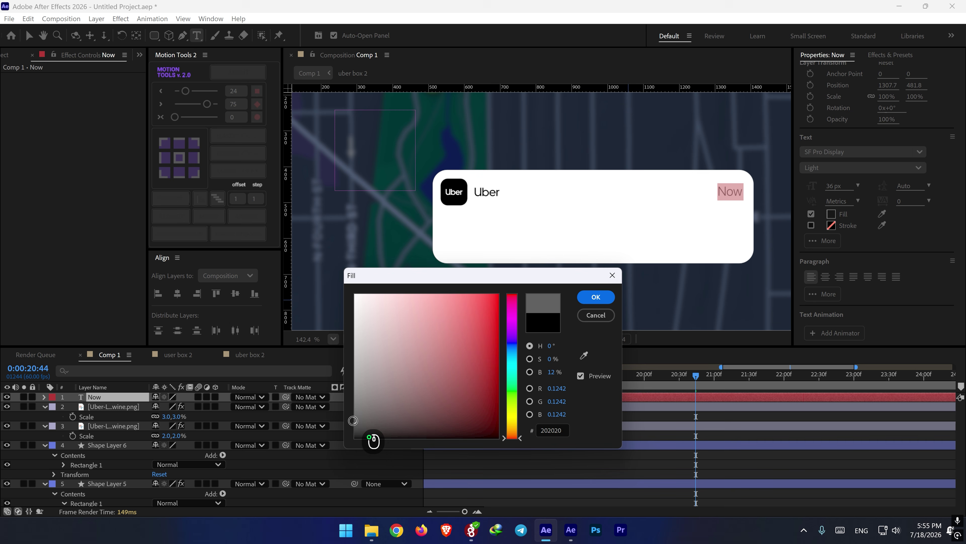
{"action": "left_click", "coordinate": [598, 296]}
- Copy the driver message heading from the other After Effects project and add it as the text "Message from Driver" on the card
{"action": "left_click", "coordinate": [615, 444]}
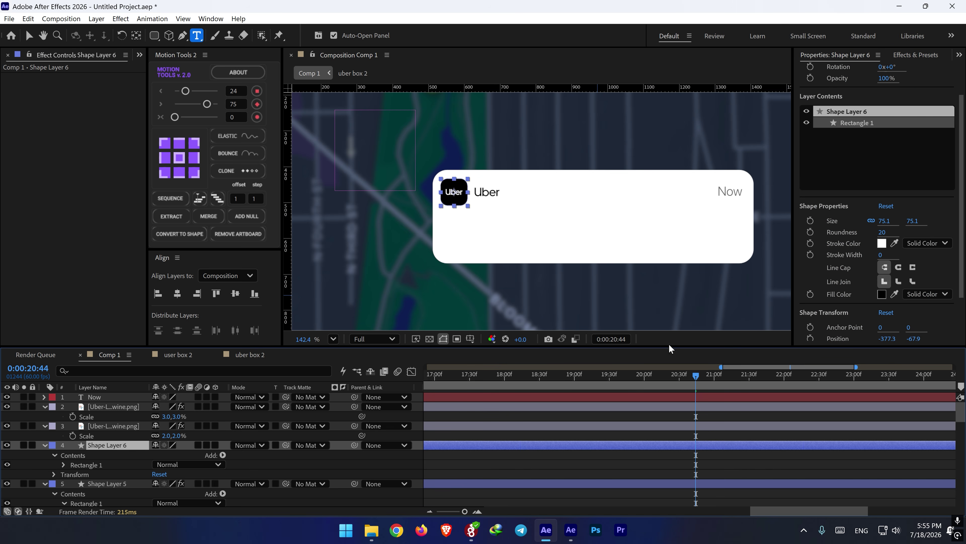
{"action": "key", "text": "v"}
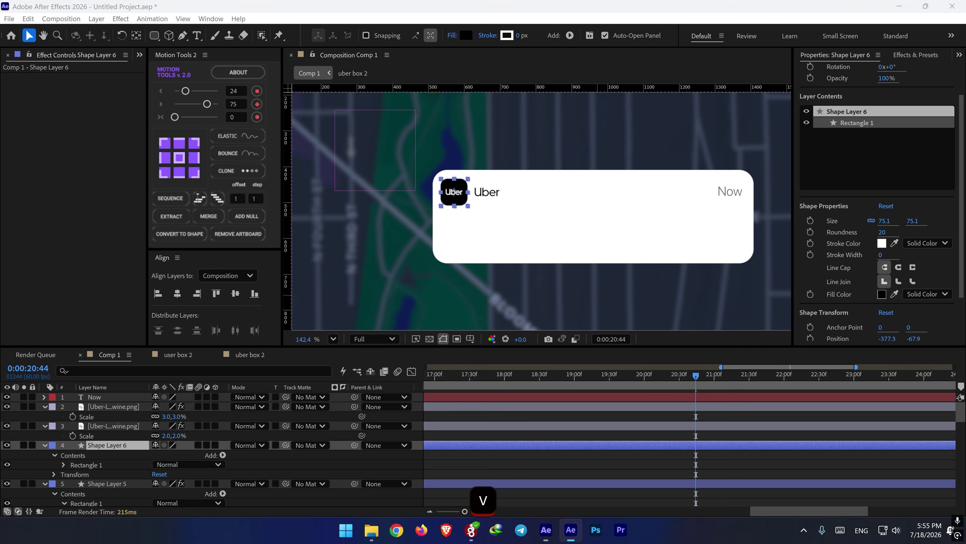
{"action": "key", "text": "ctrl+c"}
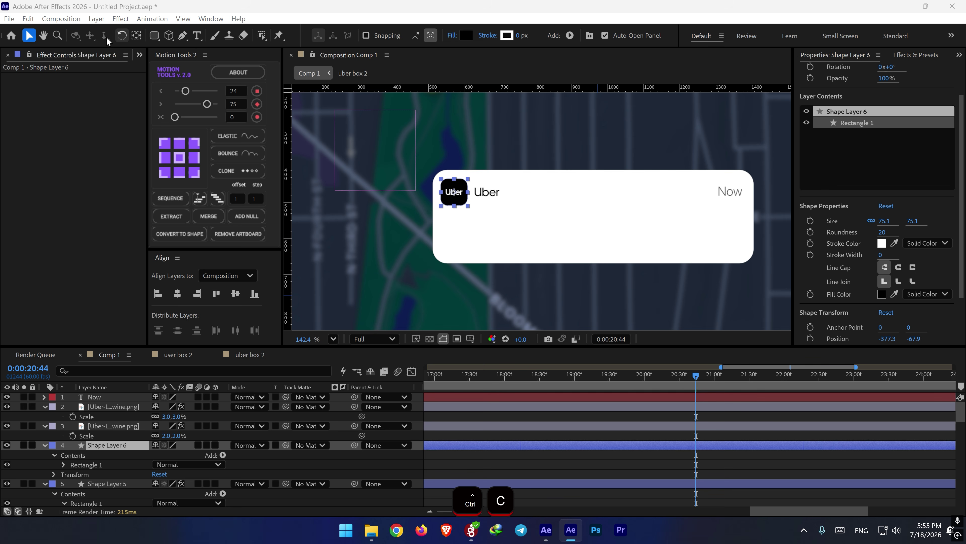
{"action": "left_click", "coordinate": [195, 36]}
{"action": "left_click", "coordinate": [457, 225]}
{"action": "key", "text": "ctrl+v"}
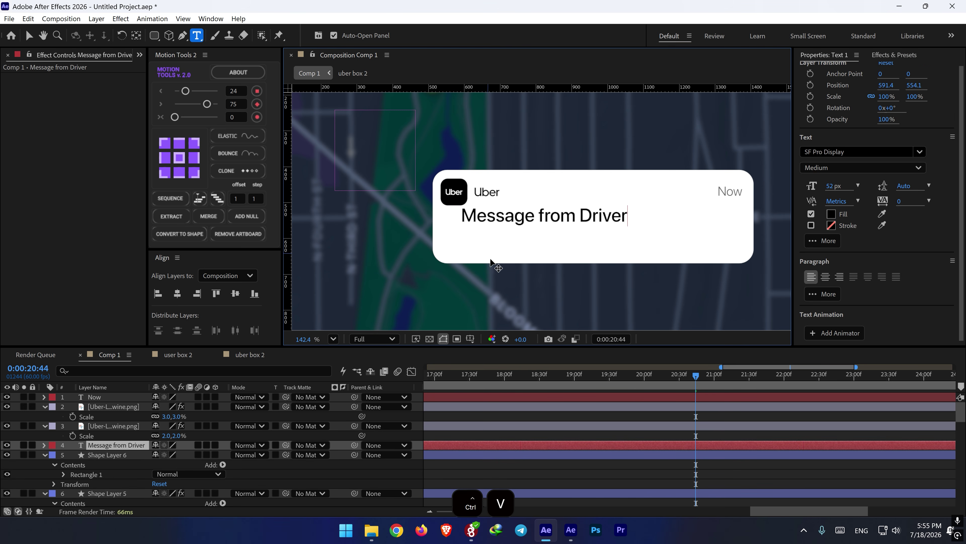
- Set the "Message from Driver" text to Regular at 36 px and position it below the Uber logo
{"action": "key", "text": "ctrl+a"}
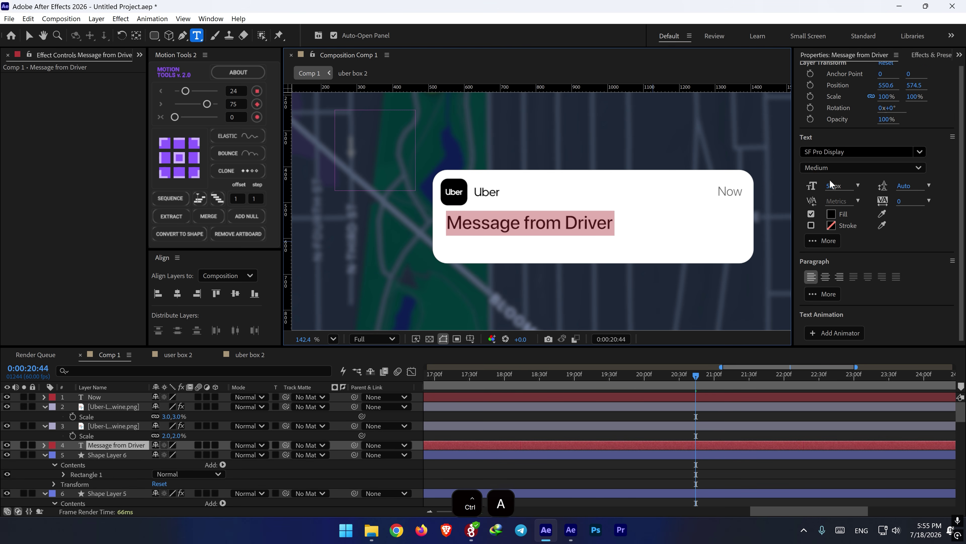
{"action": "left_click", "coordinate": [860, 167]}
{"action": "left_click", "coordinate": [826, 225]}
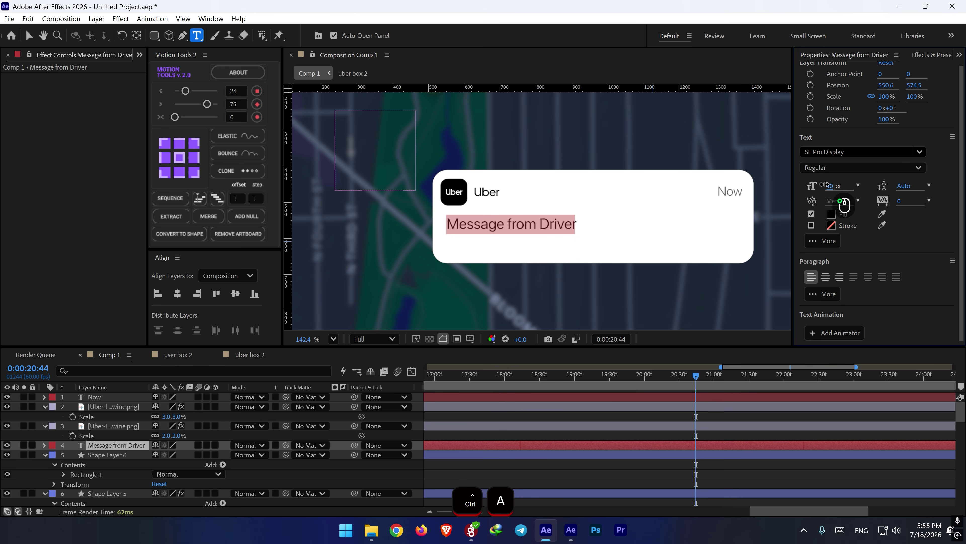
{"action": "left_click_drag", "start_coordinate": [823, 185], "coordinate": [820, 185]}
{"action": "left_click_drag", "start_coordinate": [510, 289], "coordinate": [510, 286]}
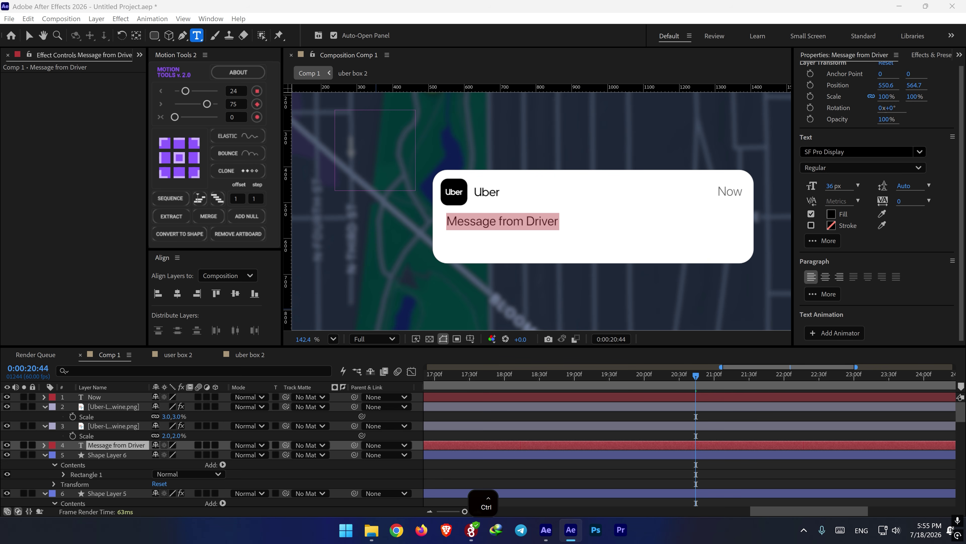
- Duplicate the "Message from Driver" text just below itself and replace the copy's wording with the copied text "I have arrived"
{"action": "key", "text": "ctrl+c"}
{"action": "left_click", "coordinate": [613, 412]}
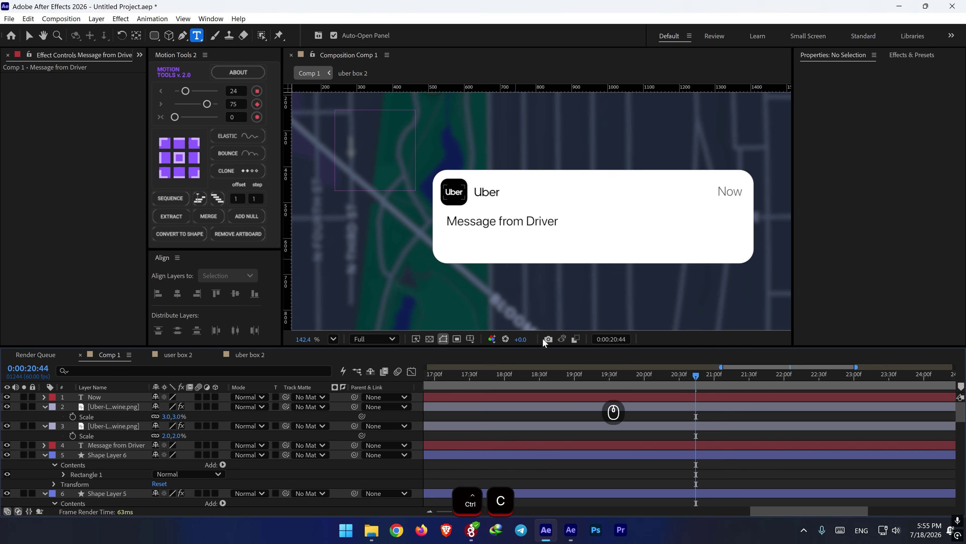
{"action": "key", "text": "v"}
{"action": "left_click", "coordinate": [488, 223]}
{"action": "key", "text": "ctrl+d"}
{"action": "left_click_drag", "start_coordinate": [488, 223], "coordinate": [499, 236]}
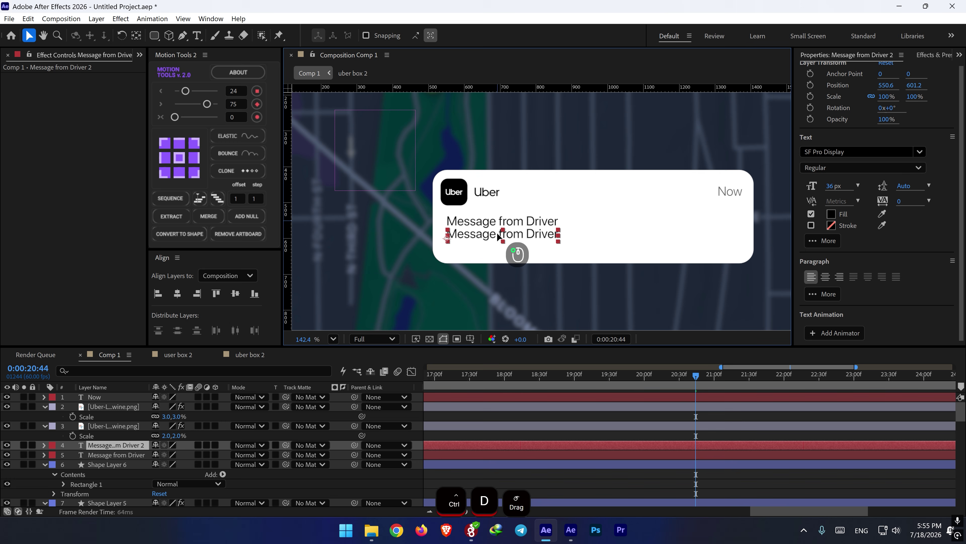
{"action": "double_click", "coordinate": [504, 235]}
{"action": "key", "text": "ctrl+v"}
- Set the "I have arrived" text to Light at 32 px and align it under "Message from Driver"
{"action": "key", "text": "ctrl+a"}
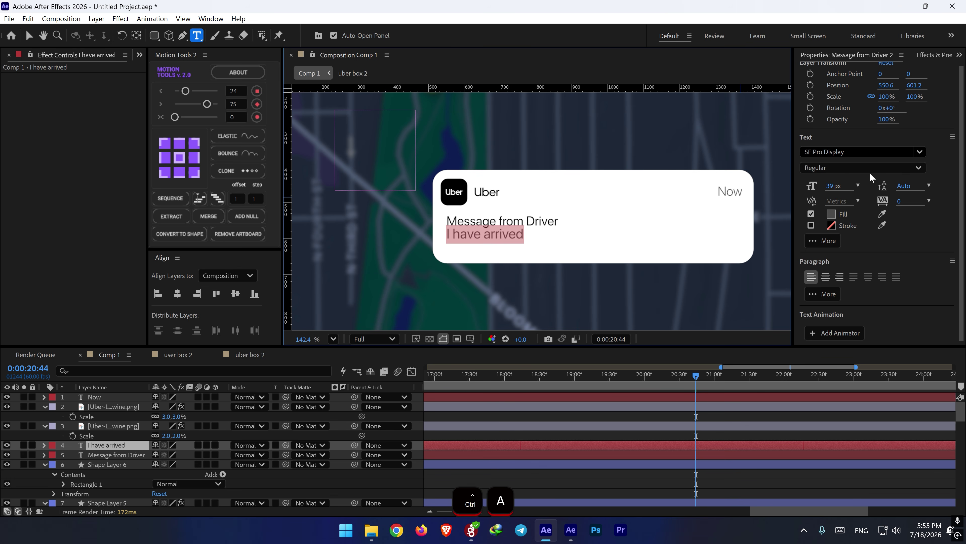
{"action": "left_click_drag", "start_coordinate": [835, 185], "coordinate": [825, 185]}
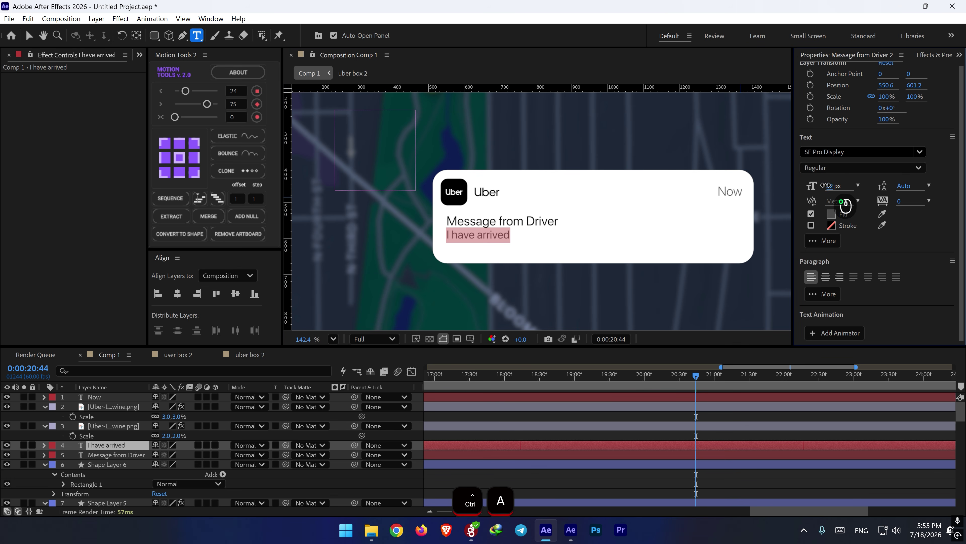
{"action": "left_click", "coordinate": [839, 170]}
{"action": "left_click", "coordinate": [831, 212]}
{"action": "left_click_drag", "start_coordinate": [480, 285], "coordinate": [480, 285]}
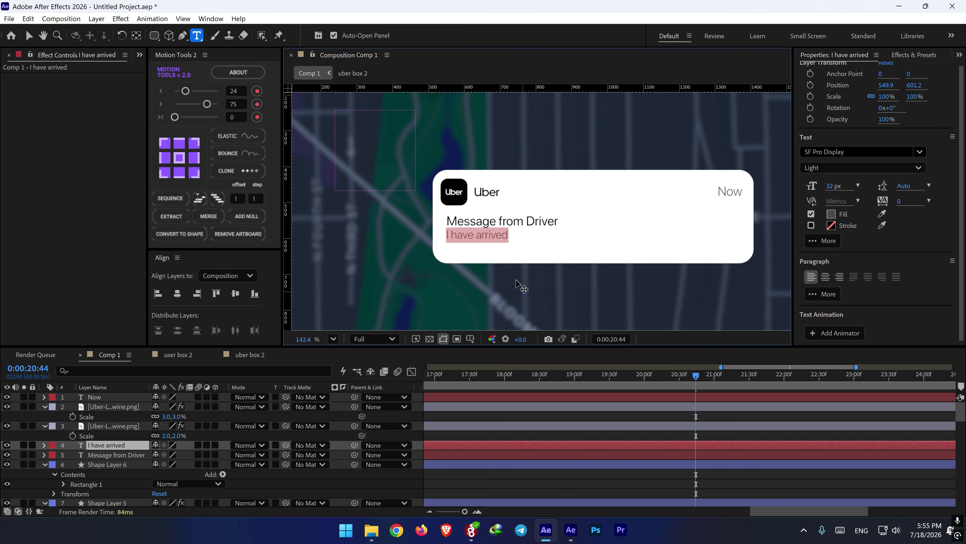
{"action": "type", "text": "v"}
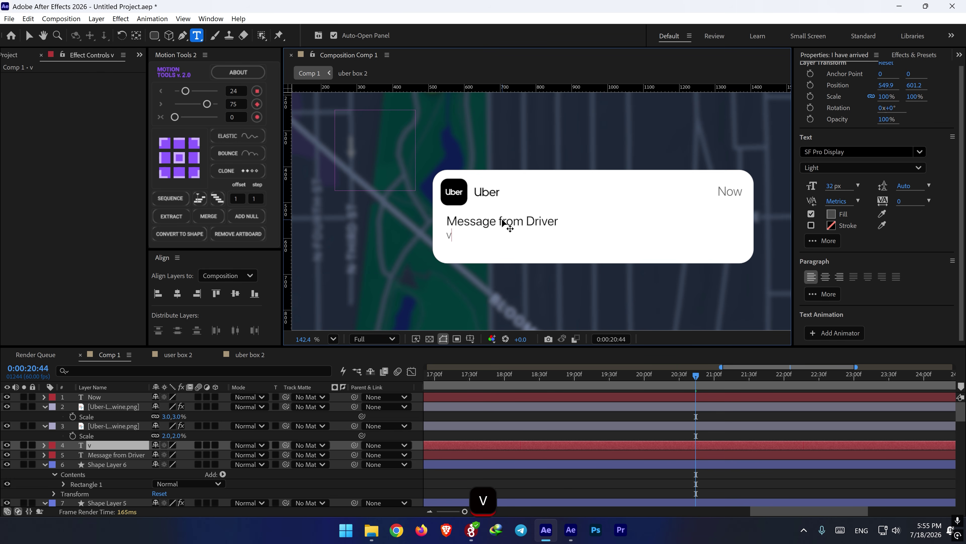
{"action": "key", "text": "ctrl+z"}
- At the second Size keyframe of Shape Layer 5 (0:00:20:04), reduce the white card's height to 230.9
{"action": "scroll", "coordinate": [716, 457], "scroll_direction": "down", "scroll_amount": 3}
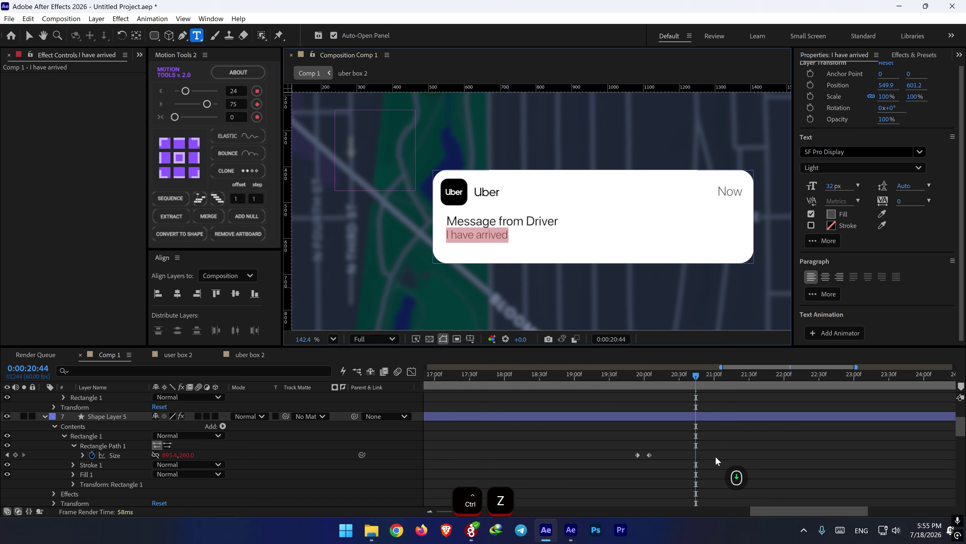
{"action": "left_click", "coordinate": [676, 417]}
{"action": "left_click", "coordinate": [646, 378], "text": "shift"}
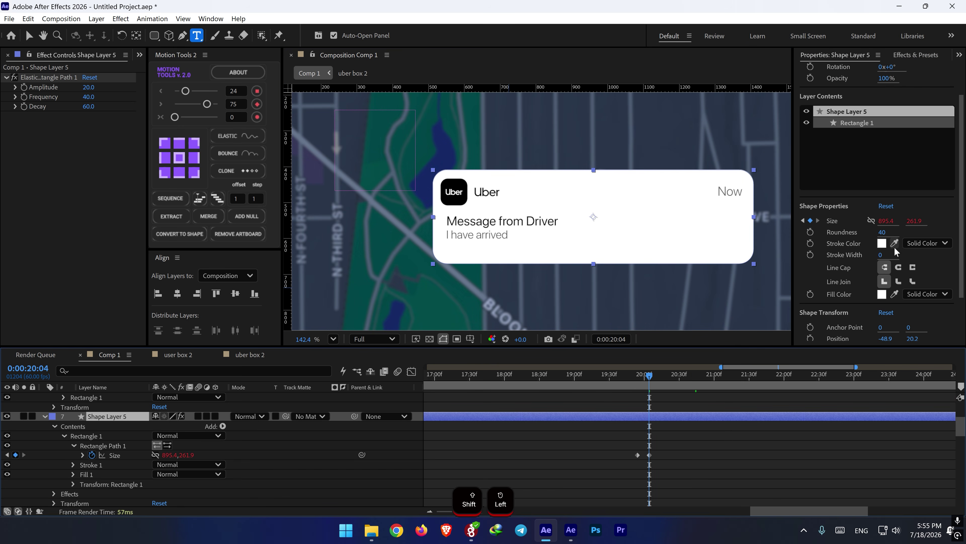
{"action": "left_click_drag", "start_coordinate": [911, 221], "coordinate": [887, 214]}
{"action": "scroll", "coordinate": [613, 389], "scroll_direction": "up", "scroll_amount": 3}
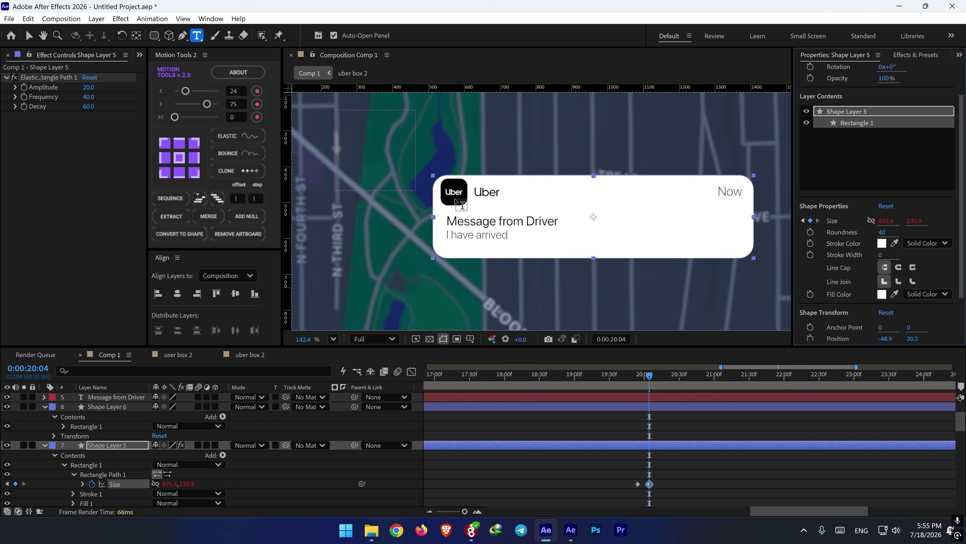
- Select Shape Layer 6, both Uber logos and the "Now" text, and nudge them down together by 10 px
{"action": "key", "text": "v"}
{"action": "scroll", "coordinate": [114, 456], "scroll_direction": "up", "scroll_amount": 3}
{"action": "left_click", "coordinate": [98, 465]}
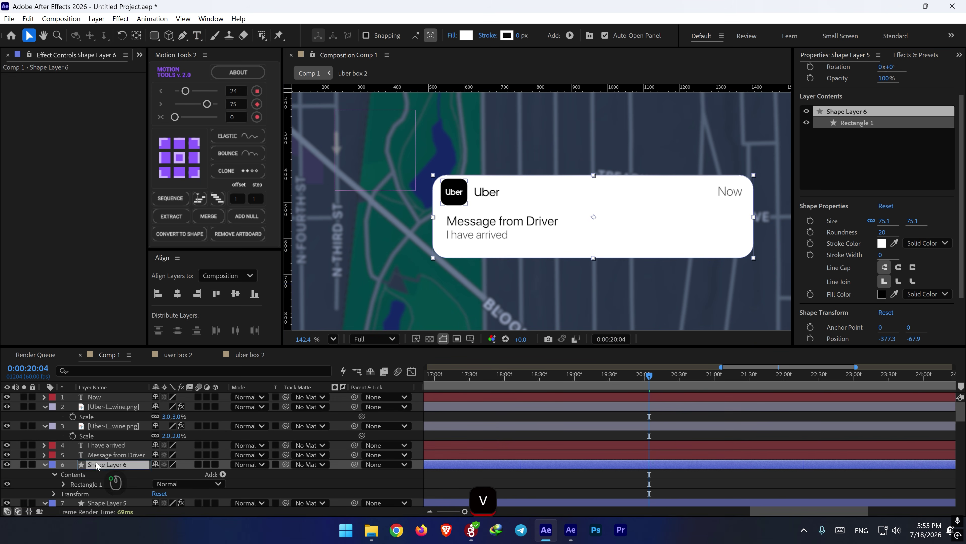
{"action": "left_click", "coordinate": [102, 427], "text": "ctrl"}
{"action": "left_click", "coordinate": [101, 405], "text": "ctrl"}
{"action": "left_click", "coordinate": [102, 398], "text": "ctrl"}
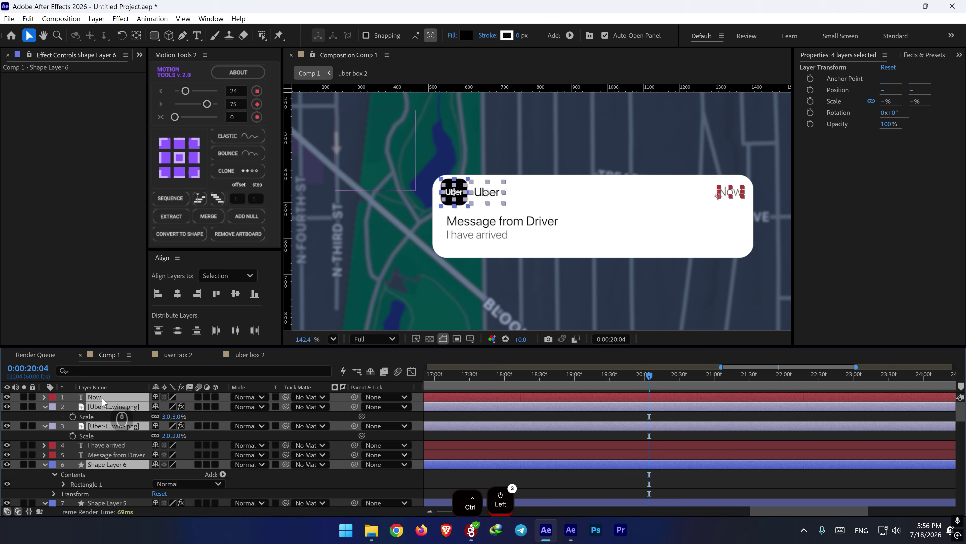
{"action": "key", "text": "shift+Down"}
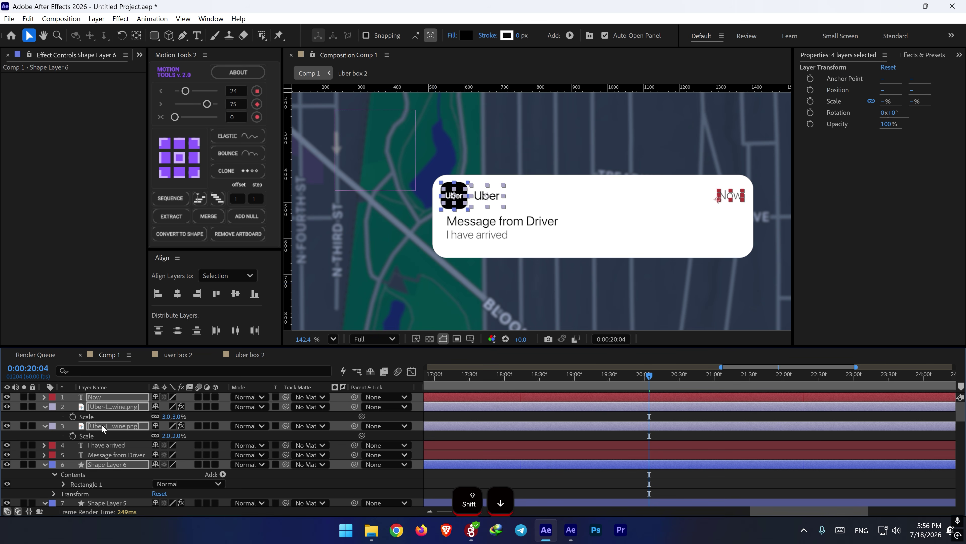
- Move the "I have arrived" and "Message from Driver" layers to the top of the layer stack and nudge both texts slightly down
{"action": "left_click", "coordinate": [100, 445]}
{"action": "left_click", "coordinate": [98, 454], "text": "ctrl"}
{"action": "left_click_drag", "start_coordinate": [98, 455], "coordinate": [107, 394]}
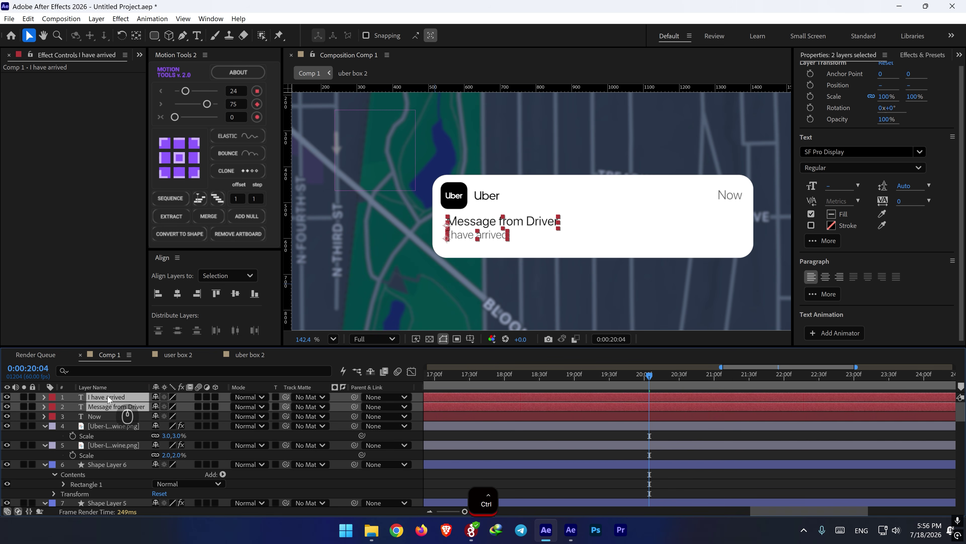
{"action": "key", "text": "shift+Down"}
{"action": "key", "text": "shift+Up"}
{"action": "key", "text": "Up"}
{"action": "key", "text": "Up"}
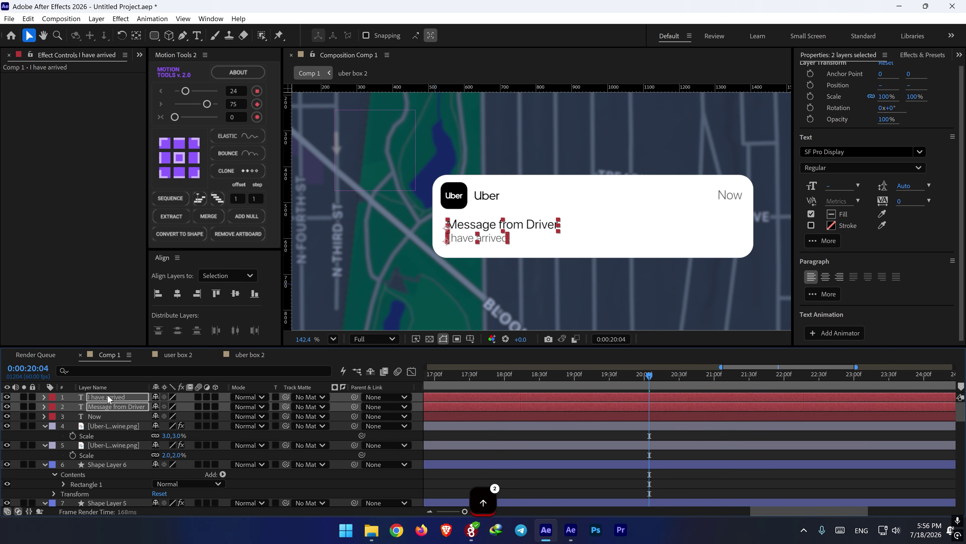
{"action": "scroll", "coordinate": [627, 450], "scroll_direction": "down", "scroll_amount": 6}
{"action": "scroll", "coordinate": [643, 445], "scroll_direction": "up", "scroll_amount": 2}
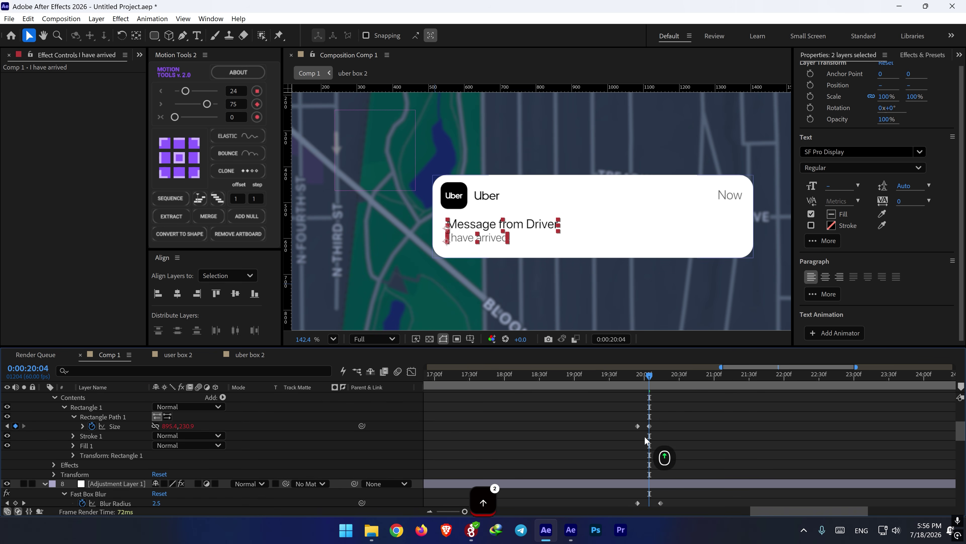
- At 0:00:19:54, add Position keyframes to all seven notification layers, from Shape Layer 5 up to "I have arrived"
{"action": "left_click", "coordinate": [639, 376]}
{"action": "scroll", "coordinate": [55, 421], "scroll_direction": "up", "scroll_amount": 4}
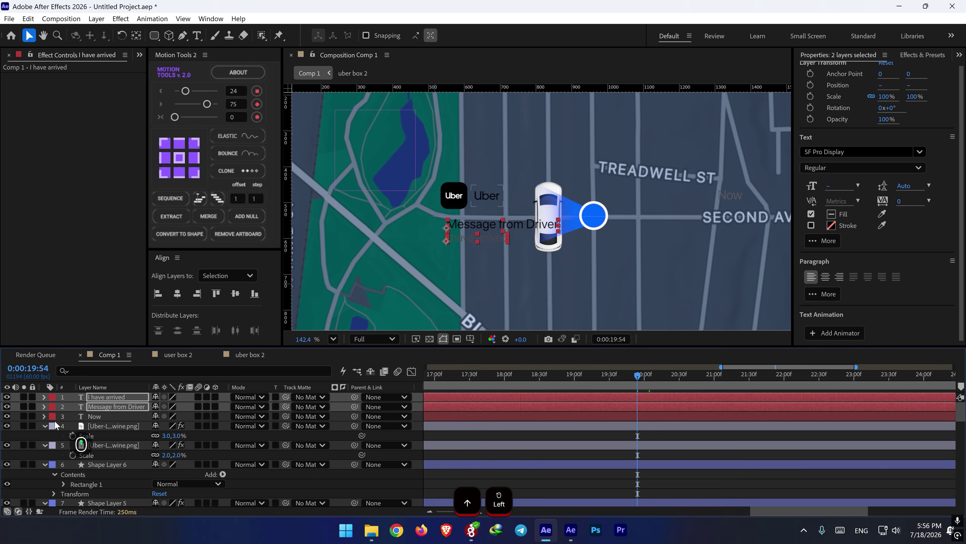
{"action": "left_click", "coordinate": [43, 426]}
{"action": "left_click", "coordinate": [44, 436]}
{"action": "left_click", "coordinate": [44, 445]}
{"action": "left_click", "coordinate": [45, 454]}
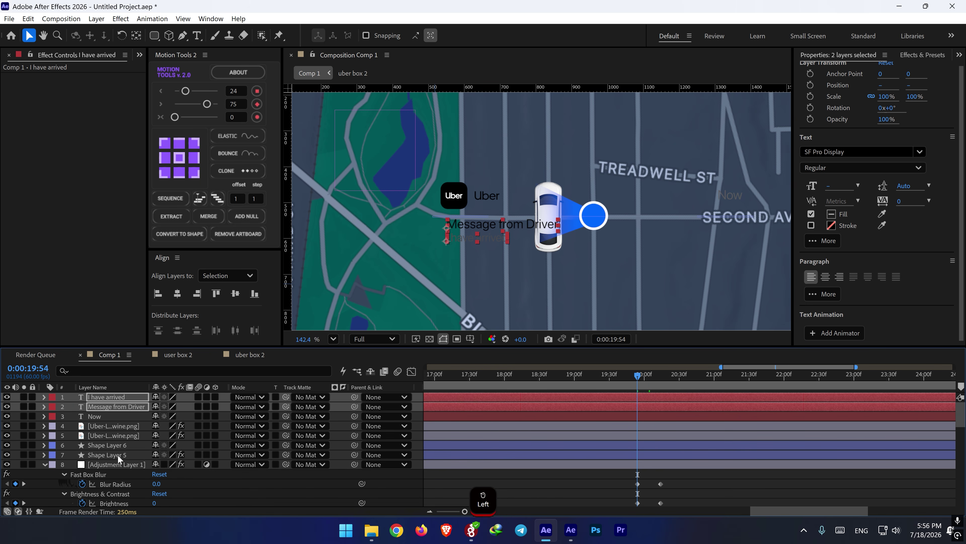
{"action": "left_click", "coordinate": [118, 455]}
{"action": "left_click", "coordinate": [114, 400], "text": "shift"}
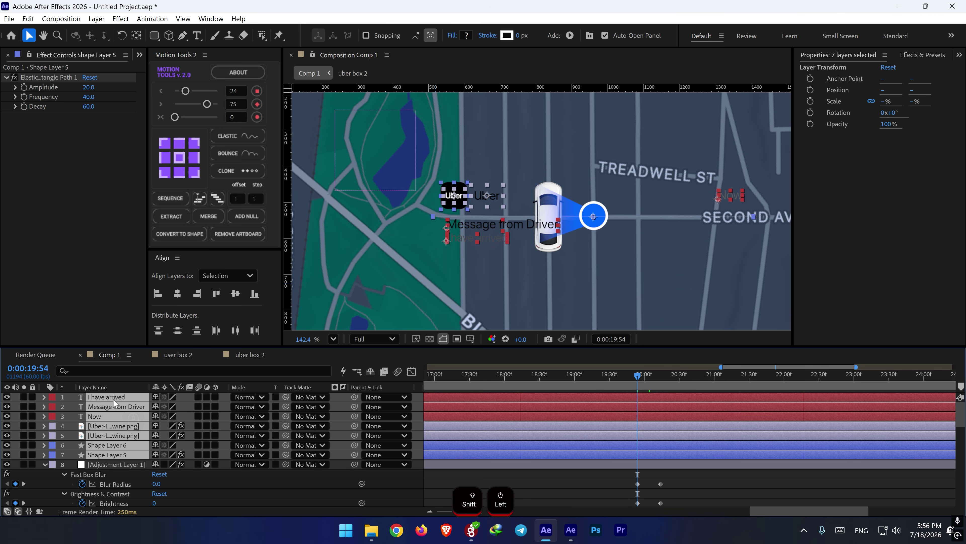
{"action": "key", "text": "p"}
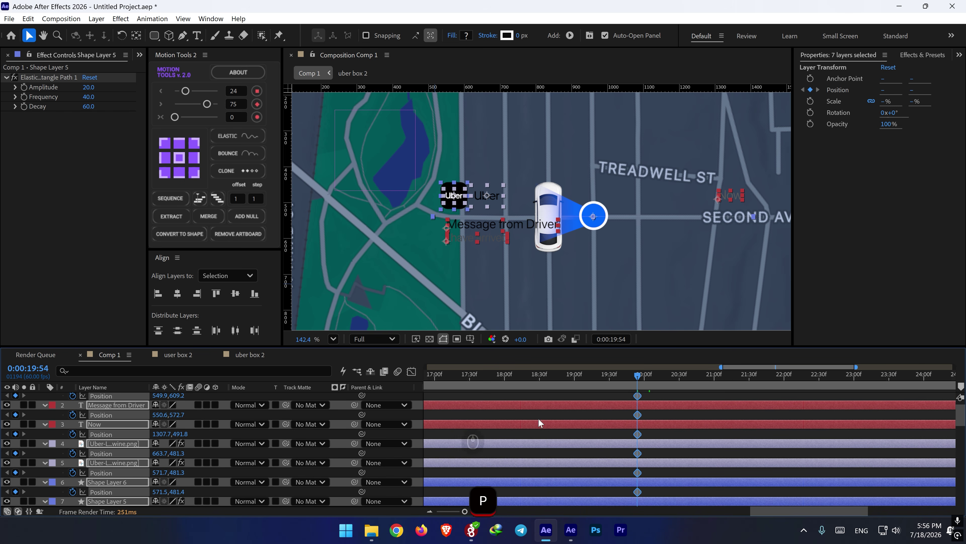
- At 0:00:20:07, add a second Position keyframe to the seven notification layers
{"action": "scroll", "coordinate": [664, 415], "scroll_direction": "down", "scroll_amount": 6}
{"action": "left_click_drag", "start_coordinate": [653, 375], "coordinate": [660, 375]}
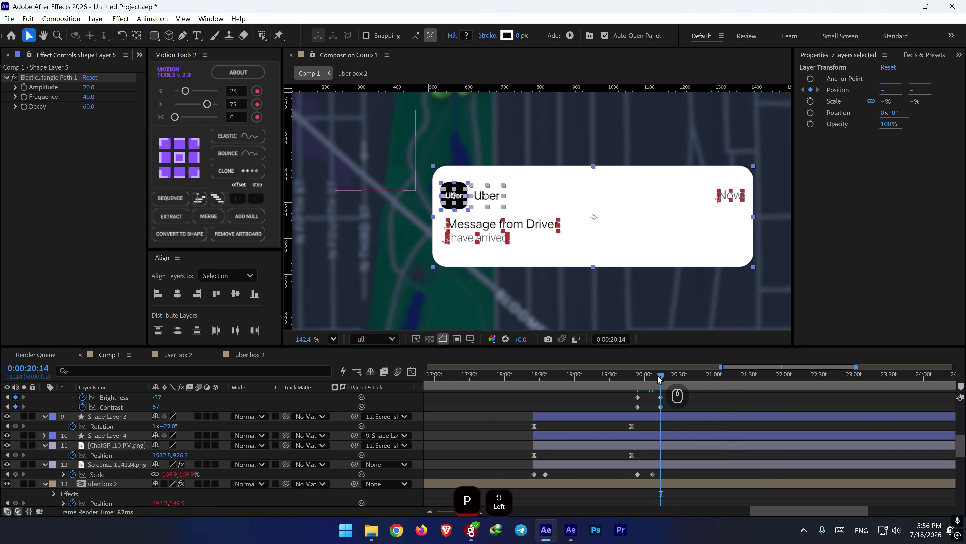
{"action": "scroll", "coordinate": [651, 393], "scroll_direction": "up", "scroll_amount": 4}
{"action": "scroll", "coordinate": [664, 413], "scroll_direction": "down", "scroll_amount": 5}
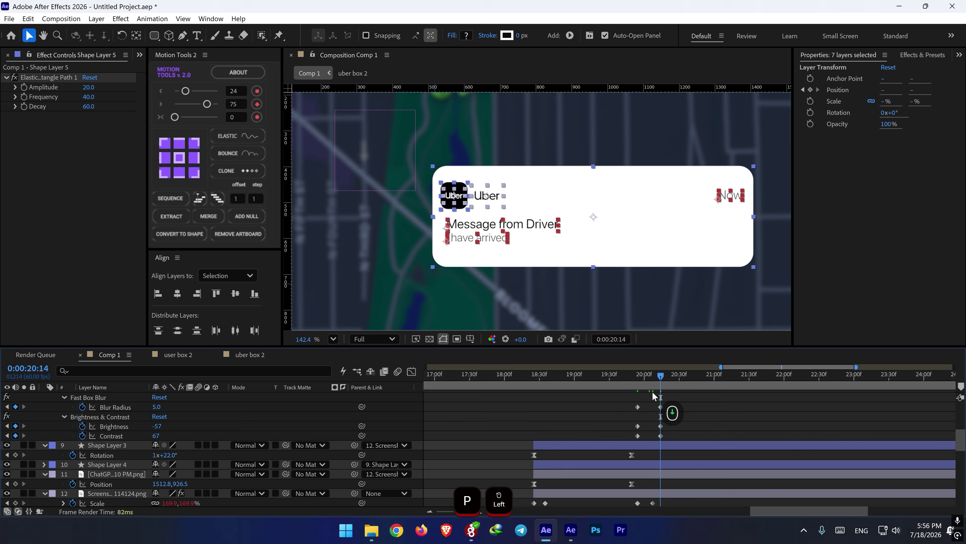
{"action": "left_click", "coordinate": [652, 382], "text": "shift"}
{"action": "scroll", "coordinate": [620, 413], "scroll_direction": "up", "scroll_amount": 8}
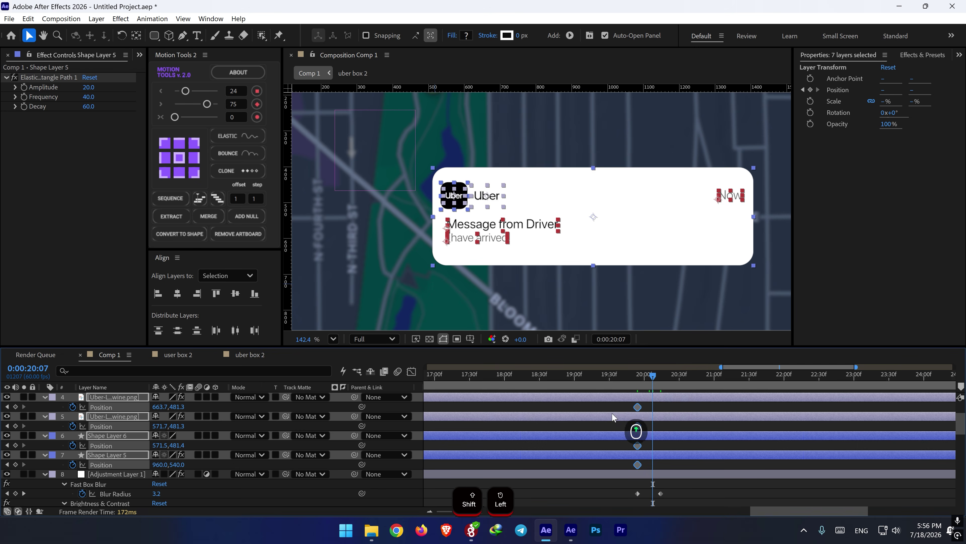
{"action": "left_click", "coordinate": [15, 406]}
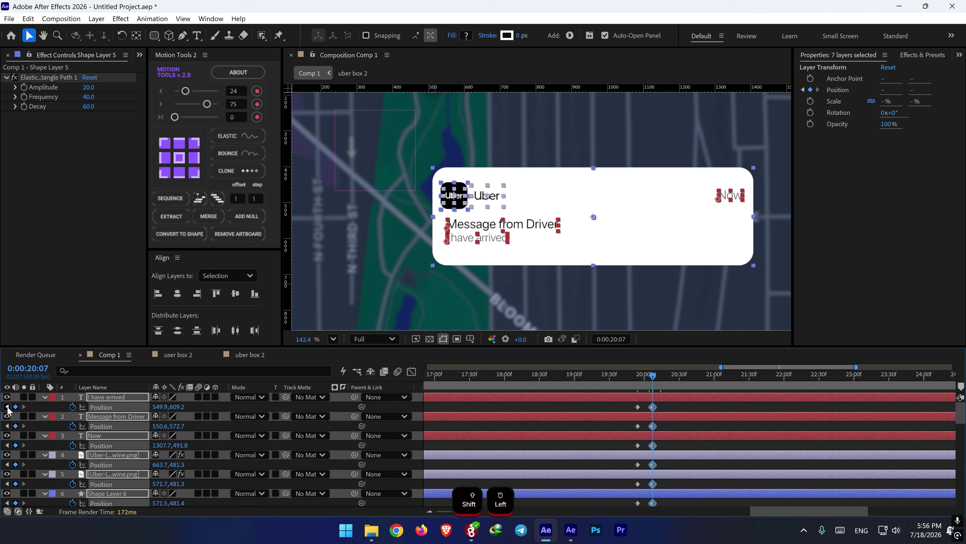
- At the first Position keyframes, raise "Now", both Uber logos and Shape Layer 6 by 116 px and lower both message texts by 86 px
{"action": "left_click", "coordinate": [8, 407]}
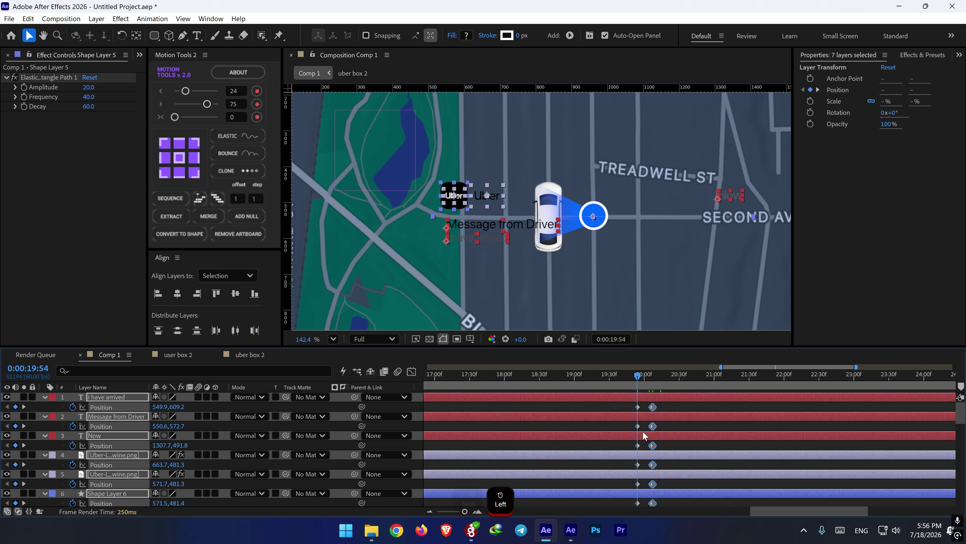
{"action": "left_click_drag", "start_coordinate": [642, 442], "coordinate": [625, 499]}
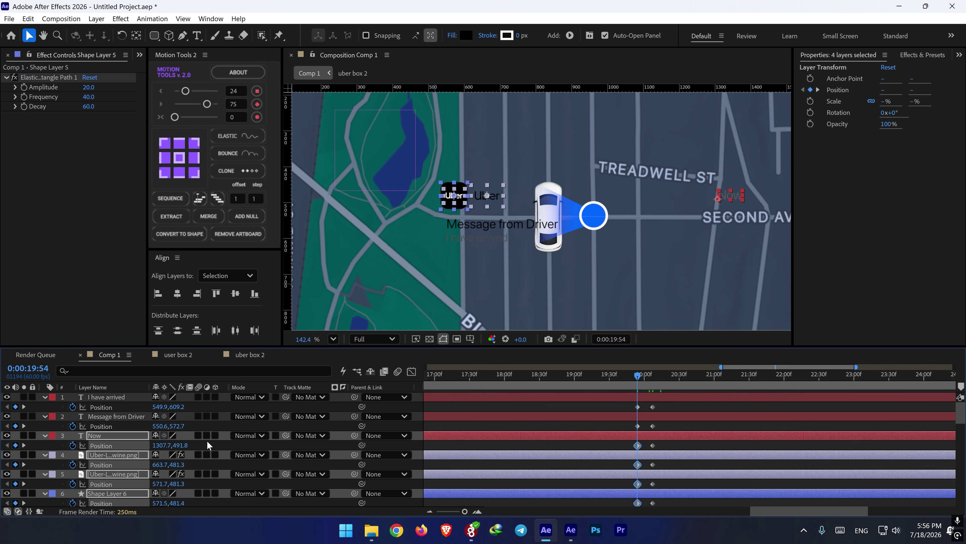
{"action": "left_click_drag", "start_coordinate": [171, 446], "coordinate": [142, 436]}
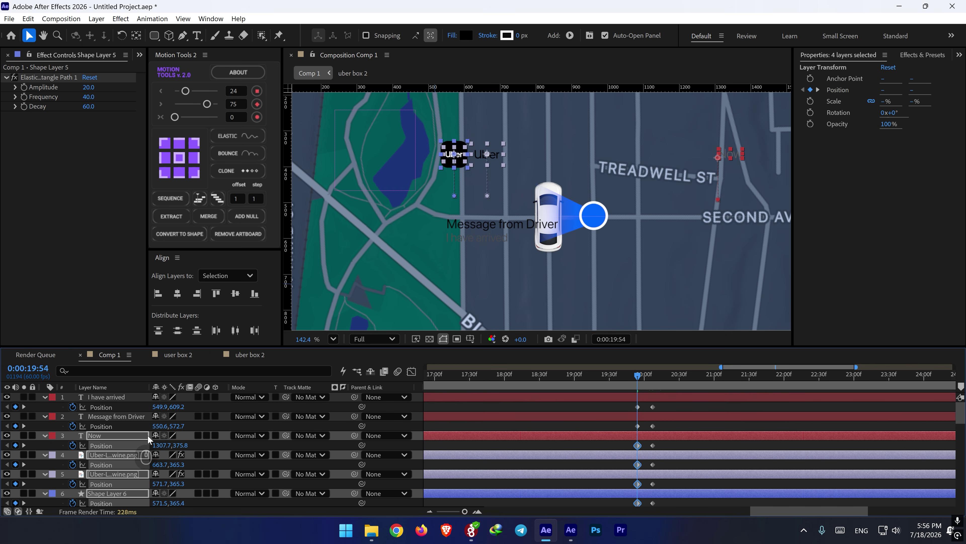
{"action": "left_click_drag", "start_coordinate": [645, 404], "coordinate": [632, 429]}
{"action": "left_click_drag", "start_coordinate": [176, 407], "coordinate": [214, 415]}
- Apply the Motion Tools Elastic effect to the Position keyframes of all seven notification layers, and collapse the layers
{"action": "left_click_drag", "start_coordinate": [669, 404], "coordinate": [627, 442]}
{"action": "left_click", "coordinate": [241, 140]}
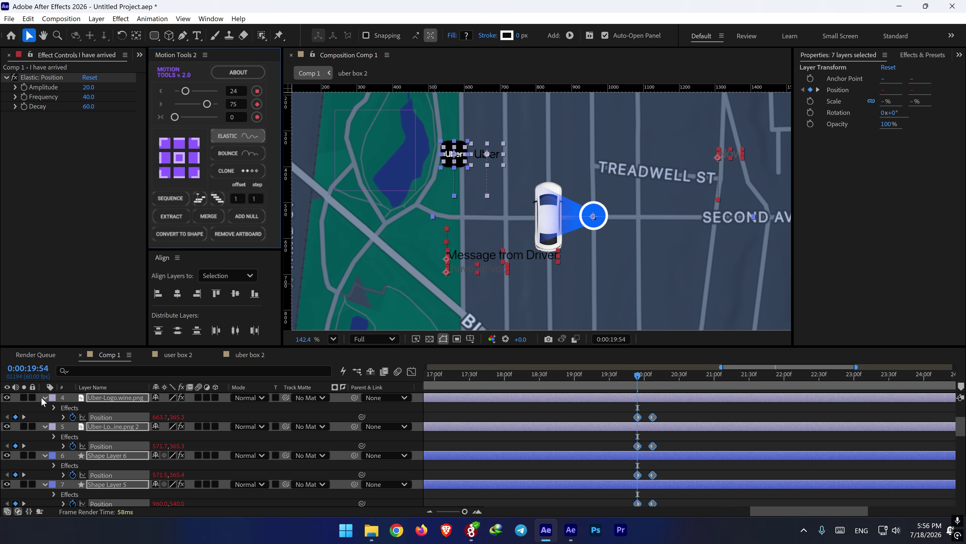
{"action": "left_click", "coordinate": [43, 398]}
{"action": "scroll", "coordinate": [83, 408], "scroll_direction": "up", "scroll_amount": 4}
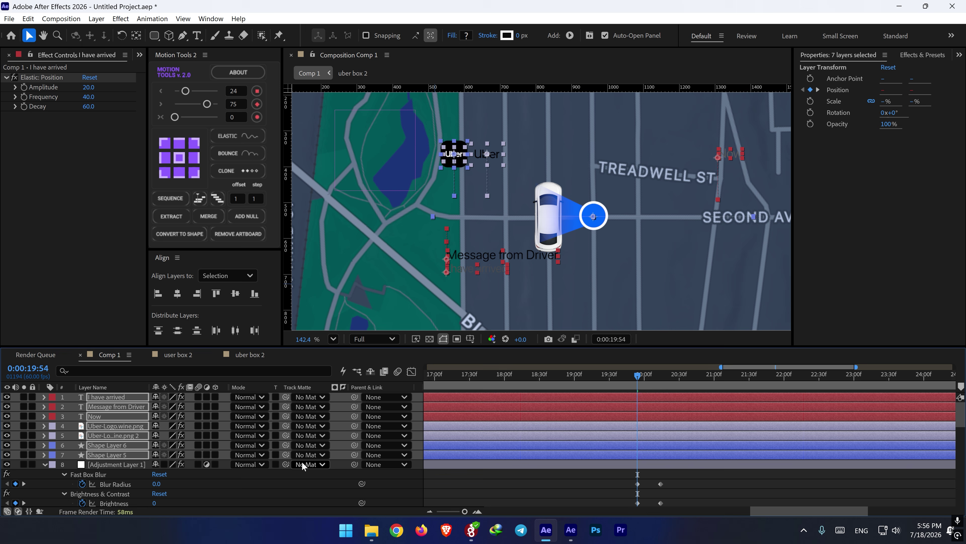
- Reveal Shape Layer 5's keyframes and delete both of its Position keyframes, keeping the Size keyframes
{"action": "left_click_drag", "start_coordinate": [213, 478], "coordinate": [286, 465]}
{"action": "left_click", "coordinate": [108, 465]}
{"action": "left_click", "coordinate": [108, 454]}
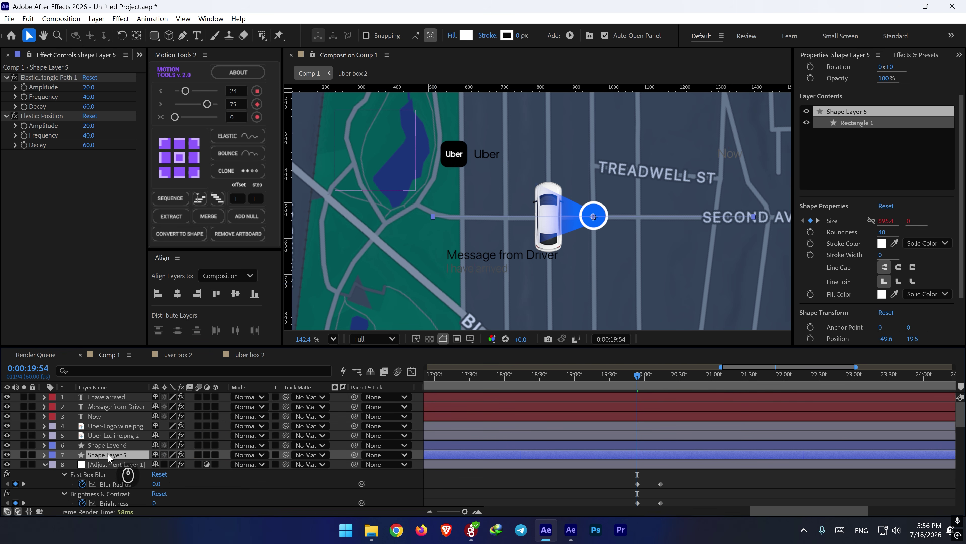
{"action": "key", "text": "u"}
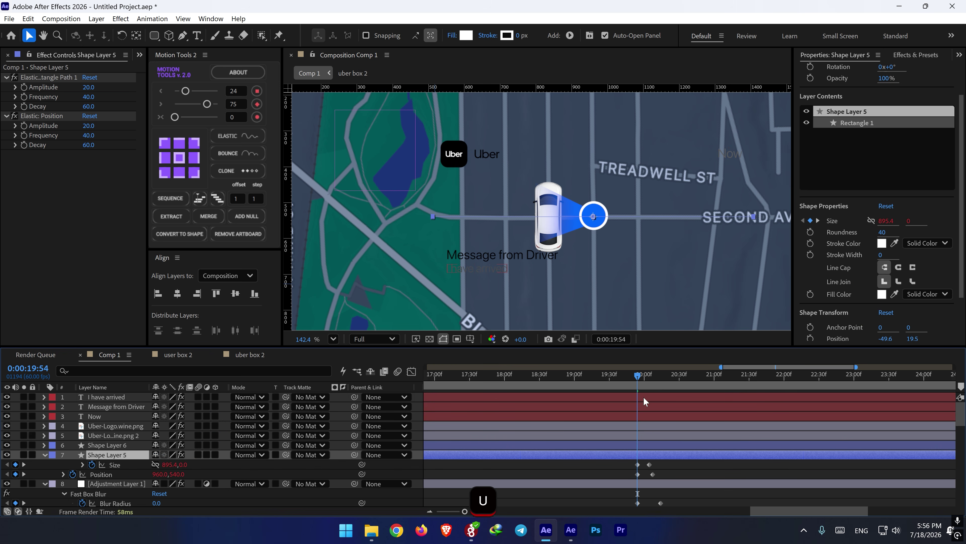
{"action": "left_click", "coordinate": [654, 376], "text": "shift"}
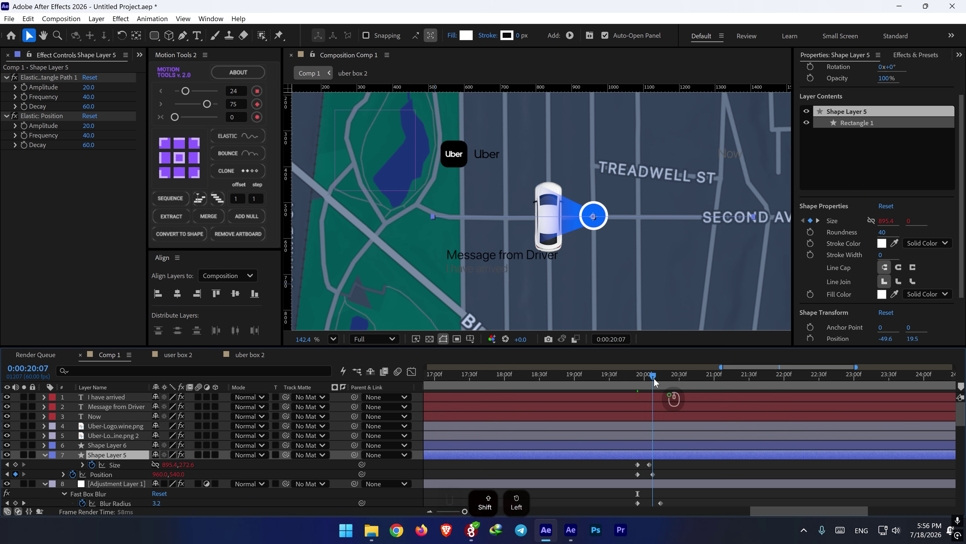
{"action": "scroll", "coordinate": [666, 241], "scroll_direction": "down", "scroll_amount": 3}
{"action": "scroll", "coordinate": [667, 241], "scroll_direction": "down", "scroll_amount": 2}
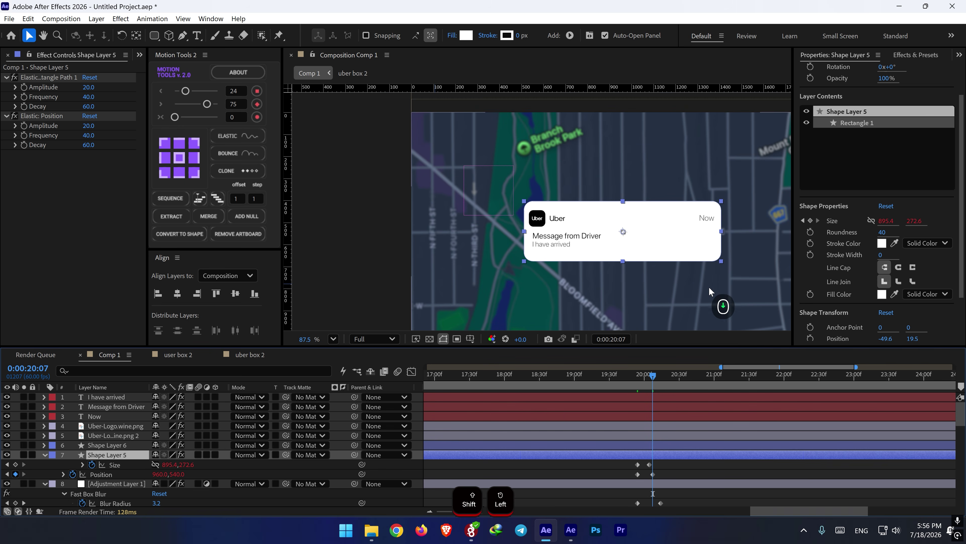
{"action": "left_click_drag", "start_coordinate": [709, 286], "coordinate": [617, 263]}
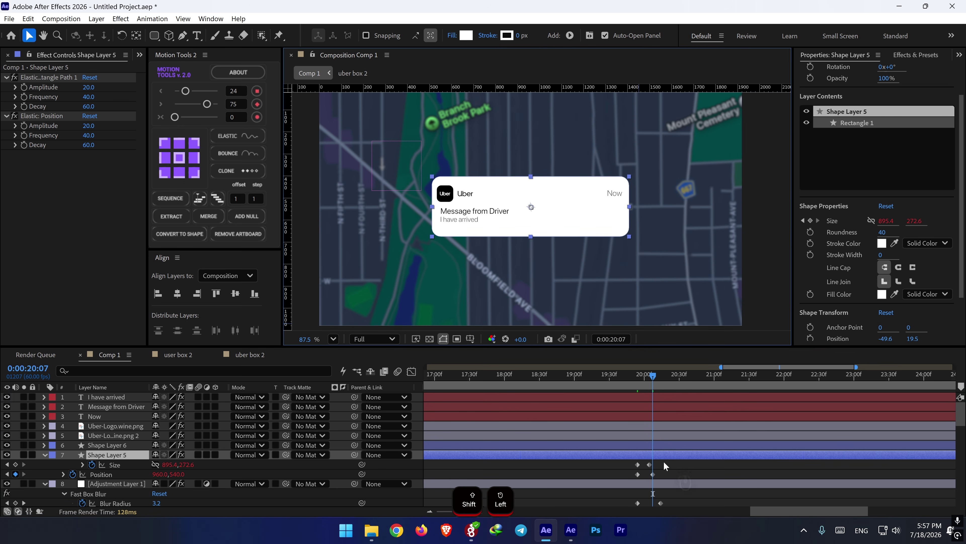
{"action": "left_click_drag", "start_coordinate": [664, 462], "coordinate": [628, 473]}
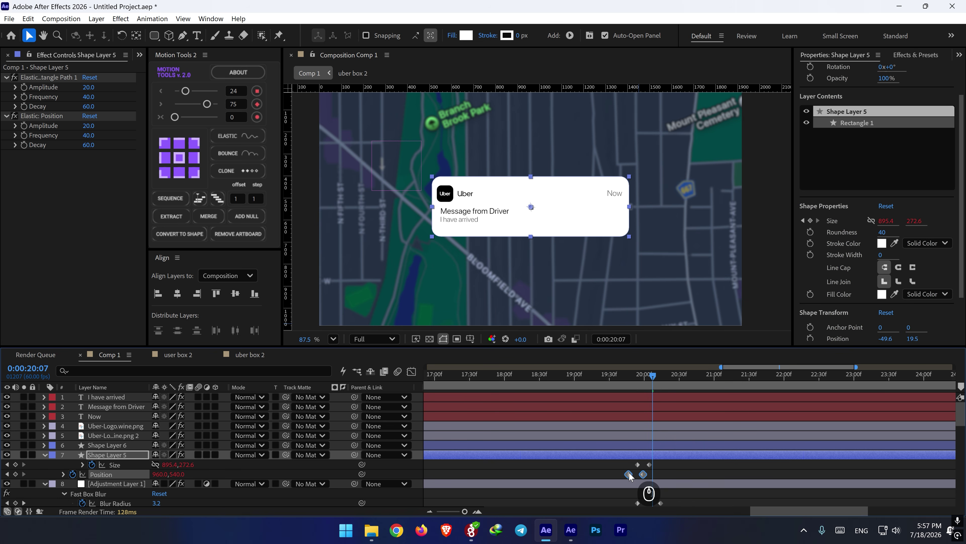
{"action": "key", "text": "ctrl+z"}
{"action": "key", "text": "Delete"}
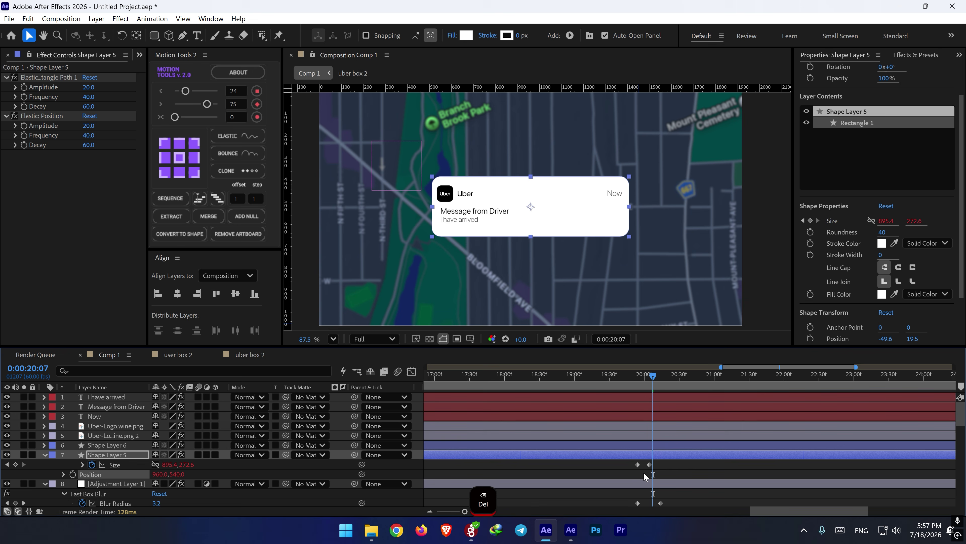
- Set Shape Layer 5 as the track matte of the six content layers, make it visible again and preview the card opening
{"action": "left_click", "coordinate": [624, 446]}
{"action": "left_click", "coordinate": [115, 396], "text": "shift"}
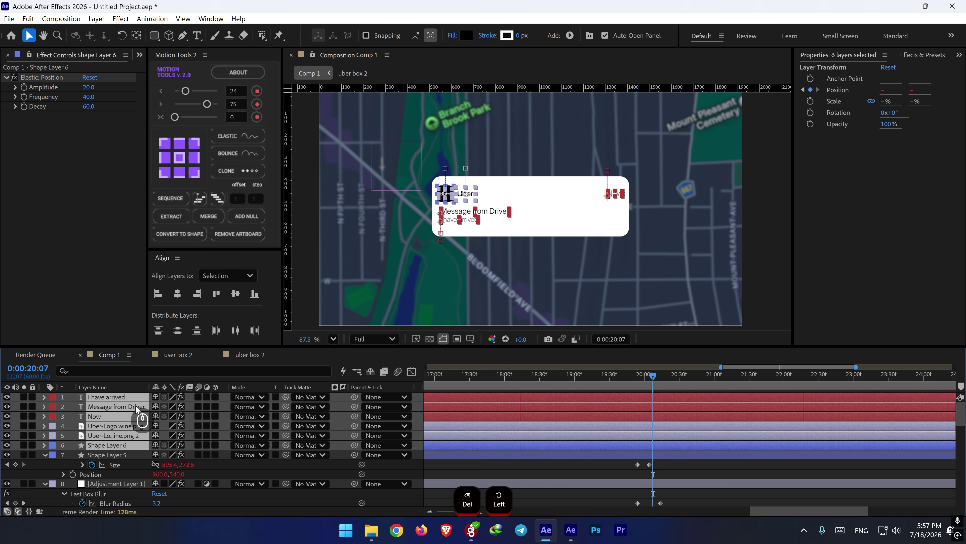
{"action": "left_click_drag", "start_coordinate": [272, 452], "coordinate": [113, 455]}
{"action": "left_click", "coordinate": [113, 455]}
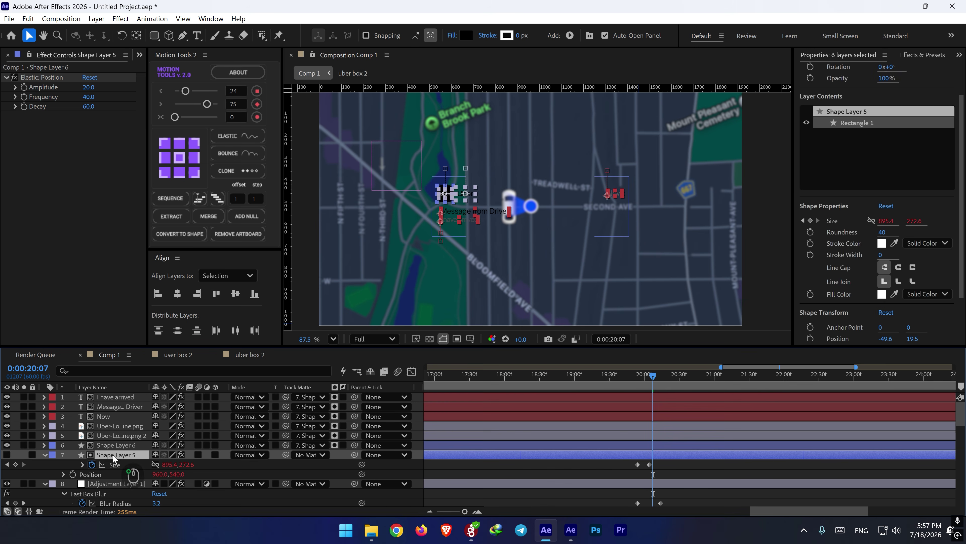
{"action": "left_click", "coordinate": [6, 455]}
{"action": "key", "text": "space"}
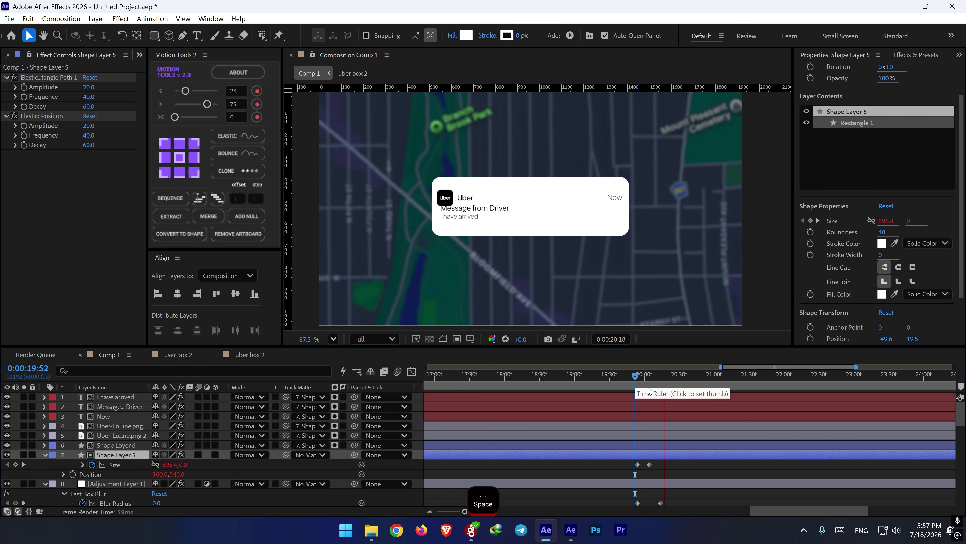
{"action": "left_click", "coordinate": [641, 381]}
{"action": "key", "text": "space"}
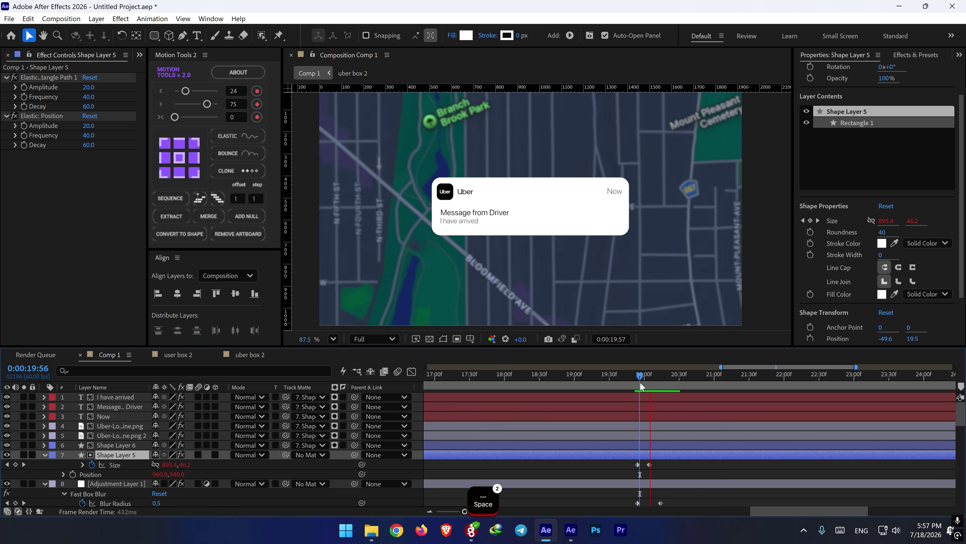
{"action": "key", "text": "space"}
- Reveal the Position keyframes of both Uber logo layers and Shape Layer 6
{"action": "left_click", "coordinate": [643, 429]}
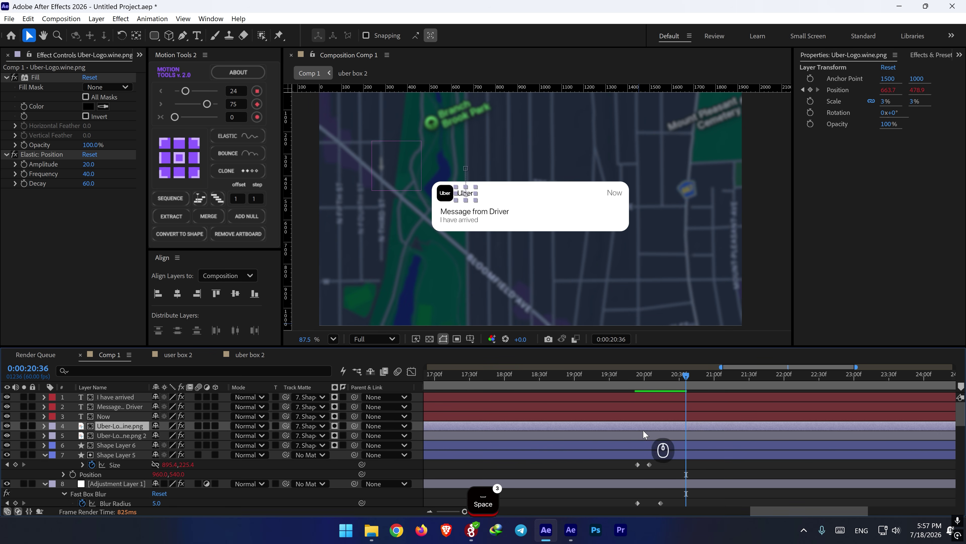
{"action": "left_click", "coordinate": [642, 447], "text": "shift"}
{"action": "key", "text": "u"}
{"action": "left_click", "coordinate": [673, 461]}
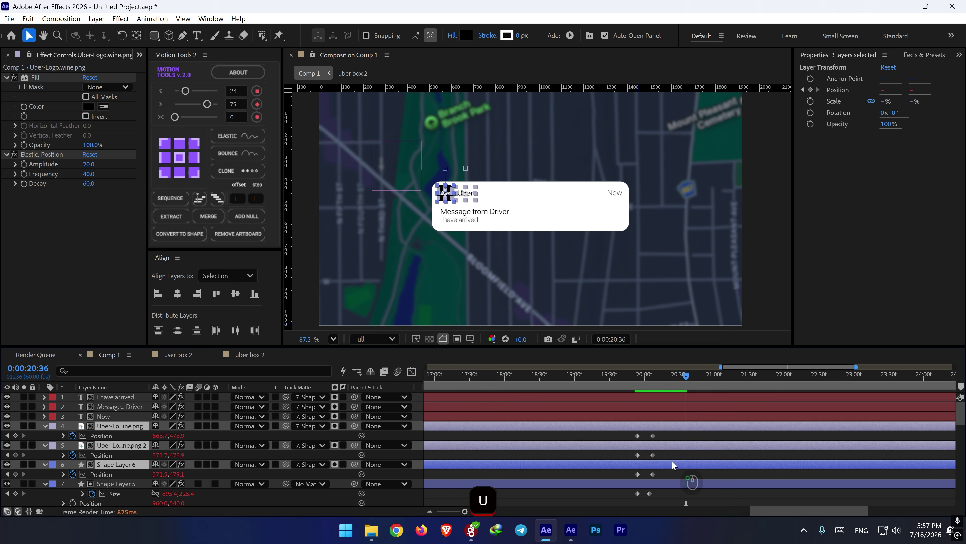
- Try to offset the two Uber logo layers slightly later in time, and undo both shifts
{"action": "left_click", "coordinate": [647, 452]}
{"action": "left_click_drag", "start_coordinate": [642, 447], "coordinate": [649, 428]}
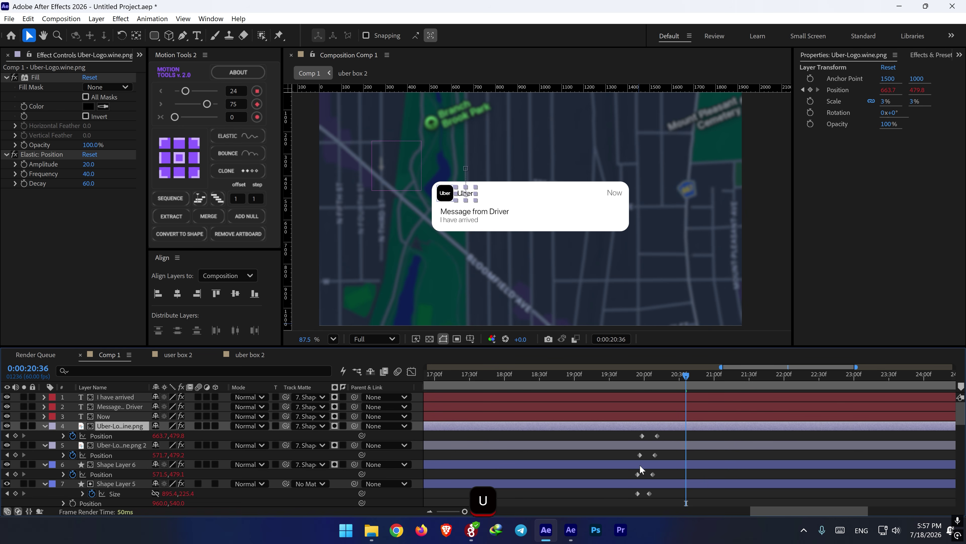
{"action": "key", "text": "ctrl+z"}
{"action": "key", "text": "ctrl+z"}
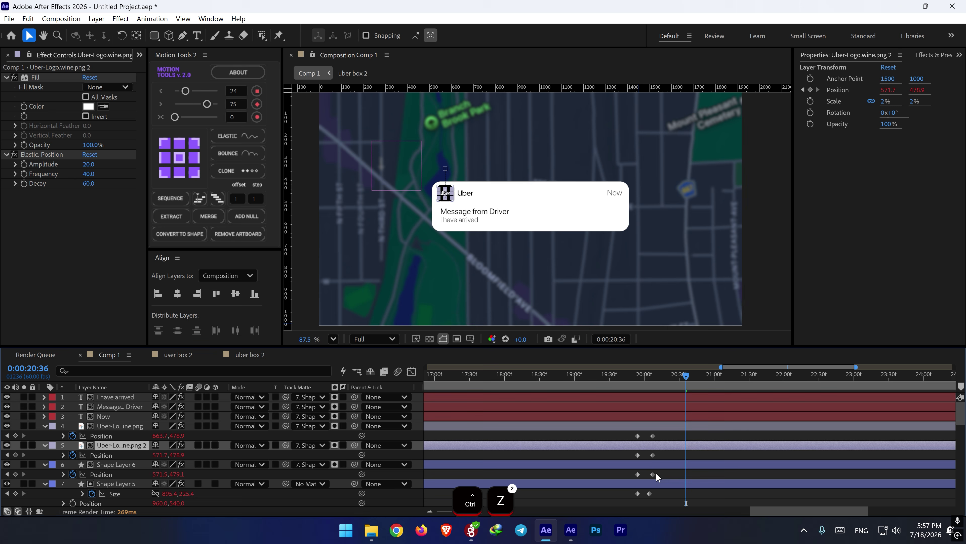
- Stagger the entrances by shifting the Uber wordmark, "Now", "Message from Driver" and "I have arrived" layers a few frames later
{"action": "left_click_drag", "start_coordinate": [645, 426], "coordinate": [648, 425]}
{"action": "left_click", "coordinate": [643, 416]}
{"action": "key", "text": "u"}
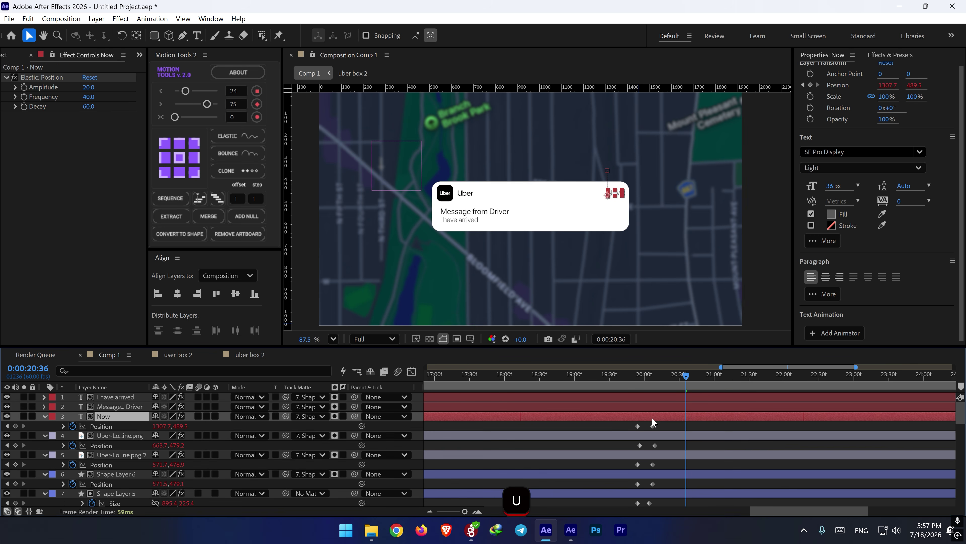
{"action": "left_click", "coordinate": [652, 407]}
{"action": "key", "text": "u"}
{"action": "left_click_drag", "start_coordinate": [653, 405], "coordinate": [659, 406]}
{"action": "left_click", "coordinate": [653, 396]}
{"action": "key", "text": "u"}
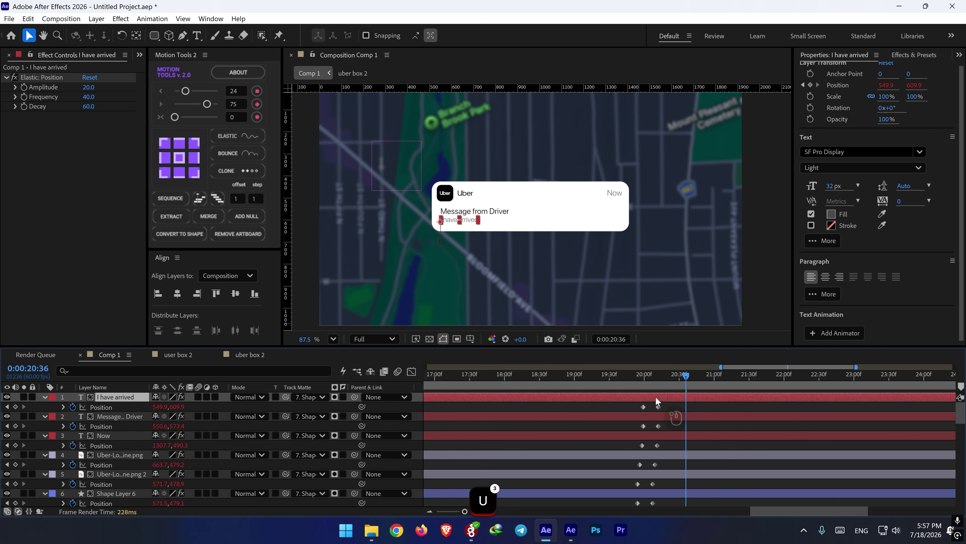
- Play back the notification card's staggered entrance several times from around 0:00:19:50 to check the timing
{"action": "left_click", "coordinate": [632, 376]}
{"action": "key", "text": "space"}
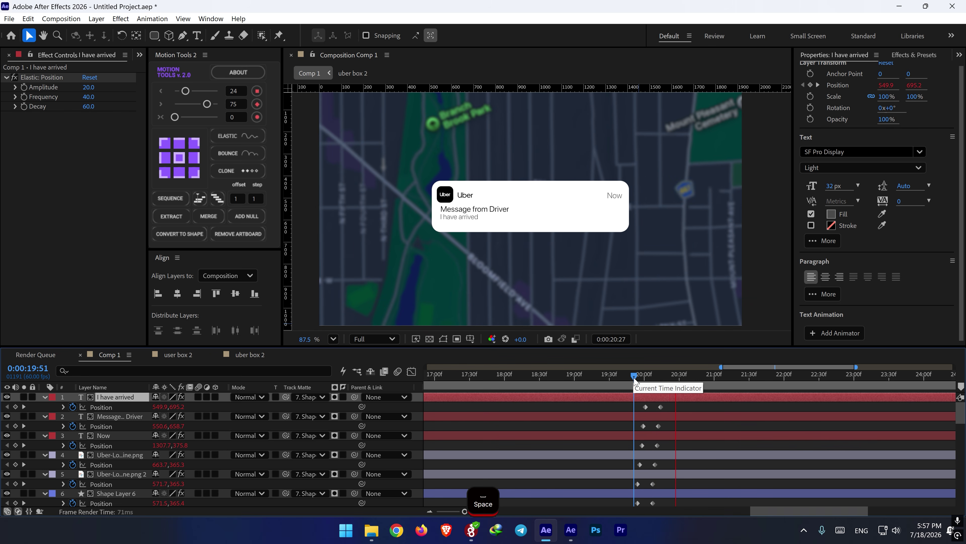
{"action": "left_click", "coordinate": [635, 381]}
{"action": "key", "text": "space"}
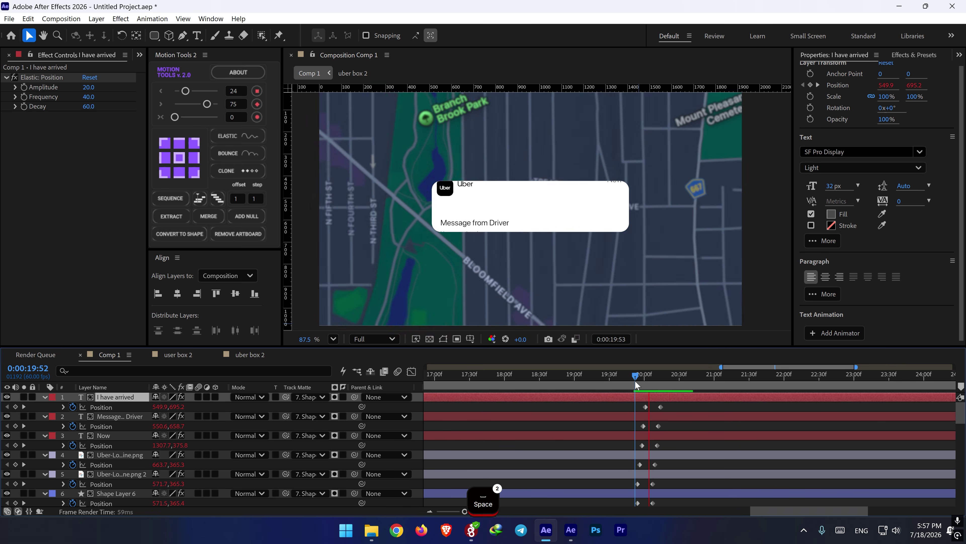
{"action": "left_click_drag", "start_coordinate": [635, 380], "coordinate": [630, 380]}
{"action": "key", "text": "space"}
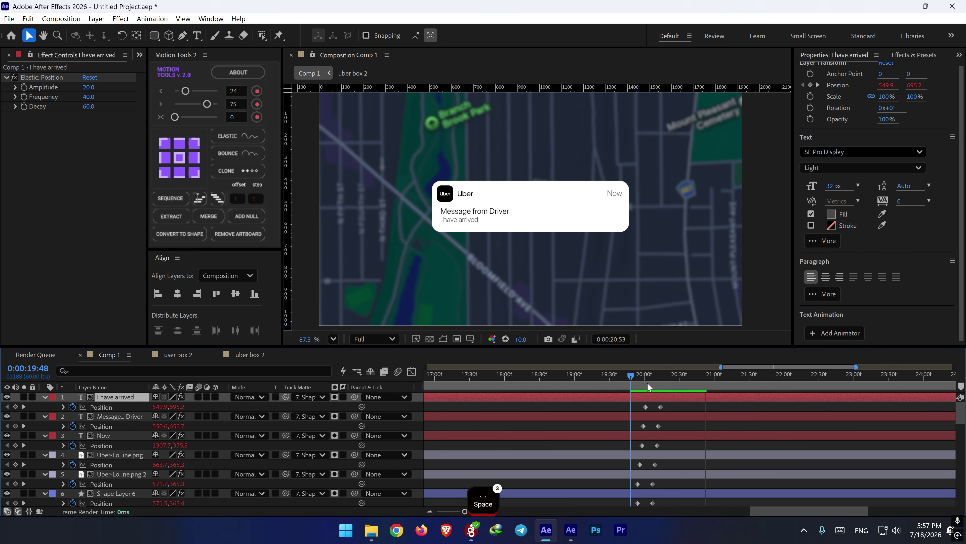
{"action": "key", "text": "space"}
{"action": "key", "text": "space"}
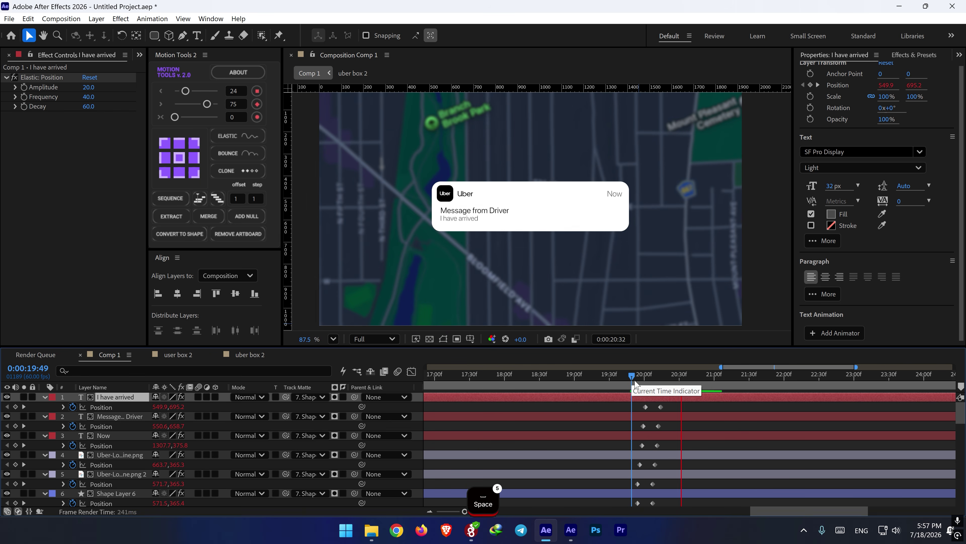
- Add a 1920 x 1080 px black solid (000000) above all layers and trim its start to 0:00:21:54
{"action": "left_click_drag", "start_coordinate": [730, 380], "coordinate": [785, 381]}
{"action": "scroll", "coordinate": [761, 404], "scroll_direction": "down", "scroll_amount": 3}
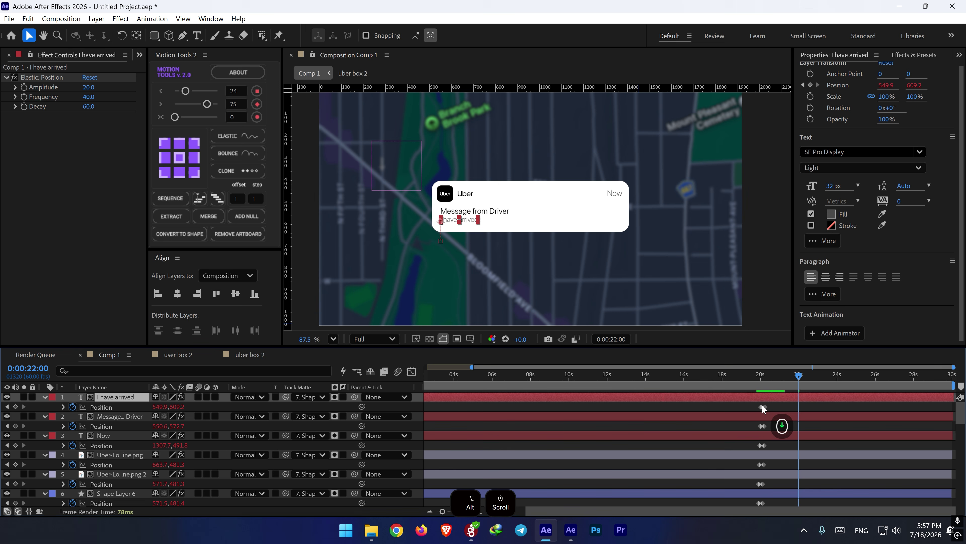
{"action": "scroll", "coordinate": [762, 399], "scroll_direction": "up", "scroll_amount": 3}
{"action": "scroll", "coordinate": [761, 400], "scroll_direction": "down", "scroll_amount": 3}
{"action": "middle_click", "coordinate": [738, 407]}
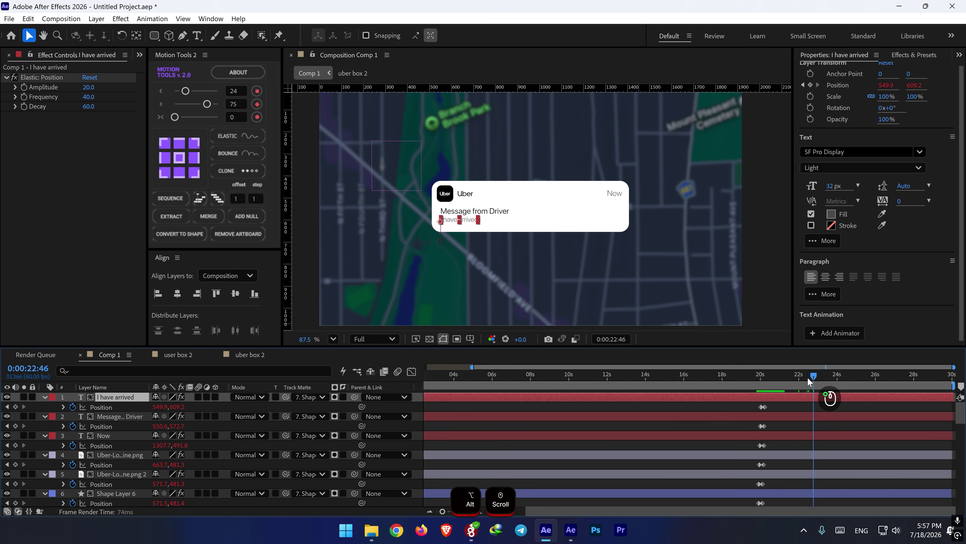
{"action": "left_click", "coordinate": [798, 377]}
{"action": "key", "text": "ctrl+shift+y"}
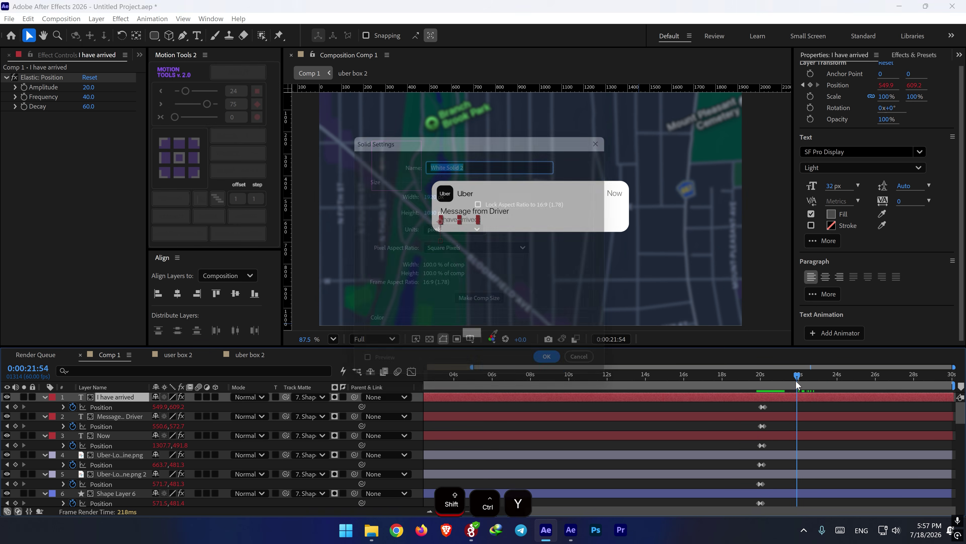
{"action": "left_click", "coordinate": [469, 345]}
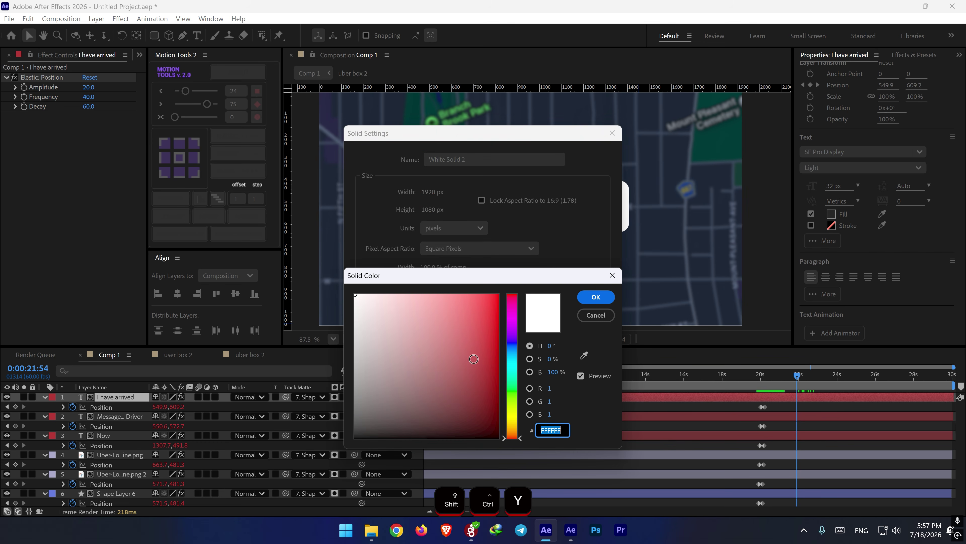
{"action": "mouse_move", "coordinate": [404, 392]}
{"action": "left_mouse_down"}
{"action": "mouse_move", "coordinate": [323, 425]}
{"action": "mouse_move", "coordinate": [344, 450]}
{"action": "left_mouse_up"}
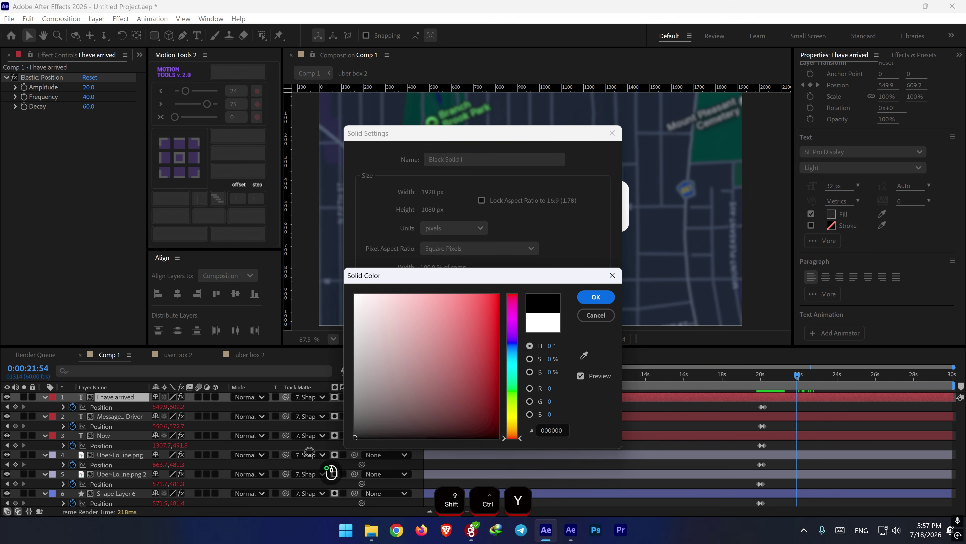
{"action": "left_click", "coordinate": [602, 299]}
{"action": "left_click", "coordinate": [556, 369]}
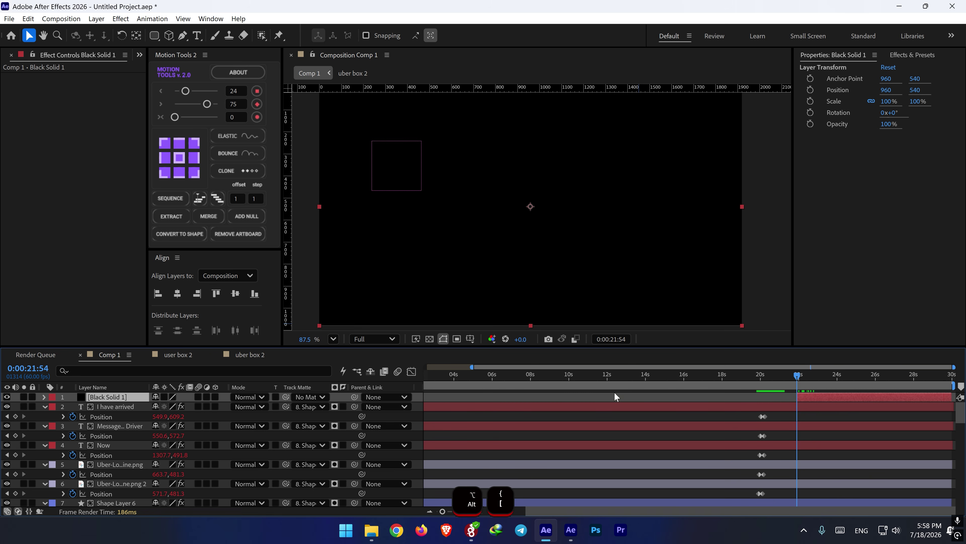
{"action": "left_click", "coordinate": [1, 427]}
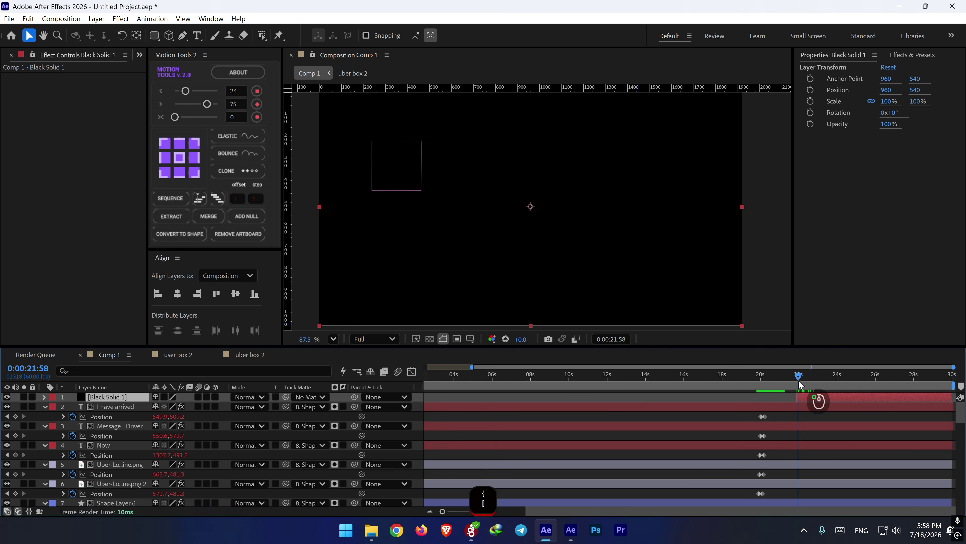
{"action": "mouse_move", "coordinate": [798, 381]}
{"action": "left_mouse_down"}
{"action": "mouse_move", "coordinate": [782, 383]}
{"action": "mouse_move", "coordinate": [791, 382]}
{"action": "left_mouse_up"}
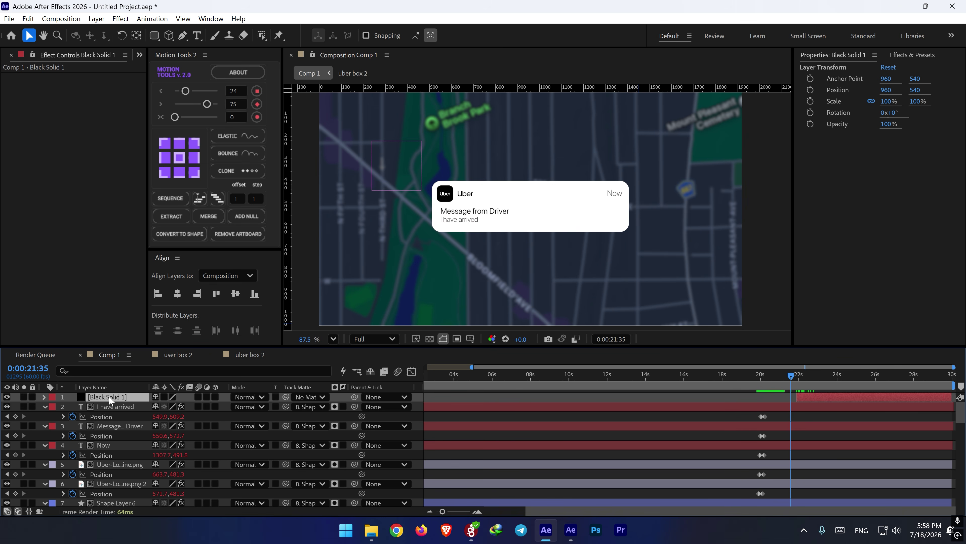
- Place the Uber-Logo.wine.png footage from the project near the frame's centre, above the black solid, and go to 0:00:23:09
{"action": "left_click", "coordinate": [139, 55]}
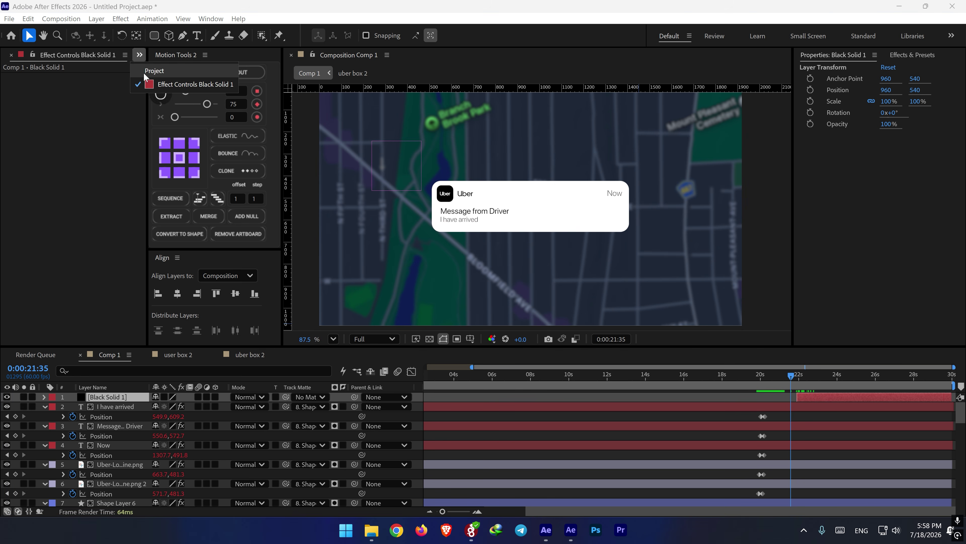
{"action": "left_click", "coordinate": [145, 72]}
{"action": "left_click_drag", "start_coordinate": [31, 189], "coordinate": [526, 211]}
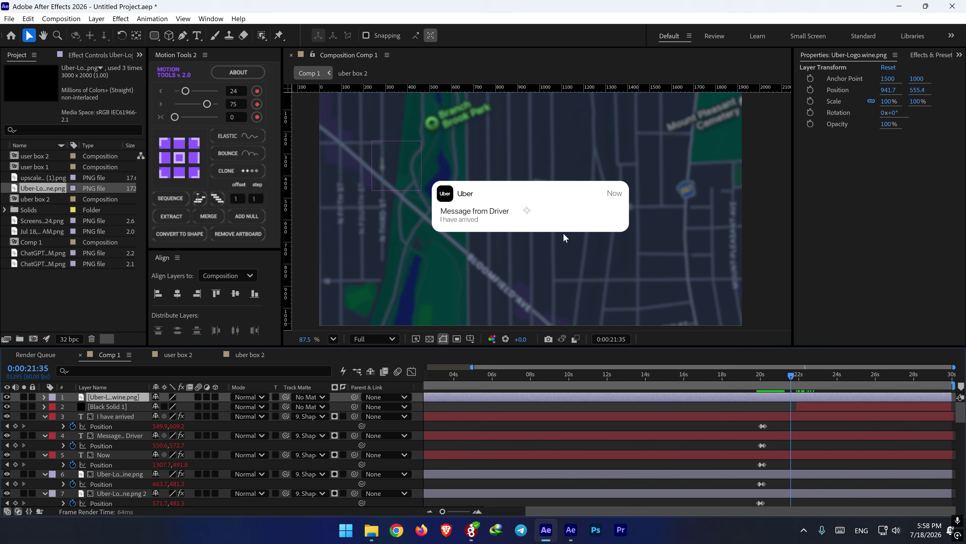
{"action": "left_click", "coordinate": [811, 382]}
{"action": "left_click", "coordinate": [820, 385]}
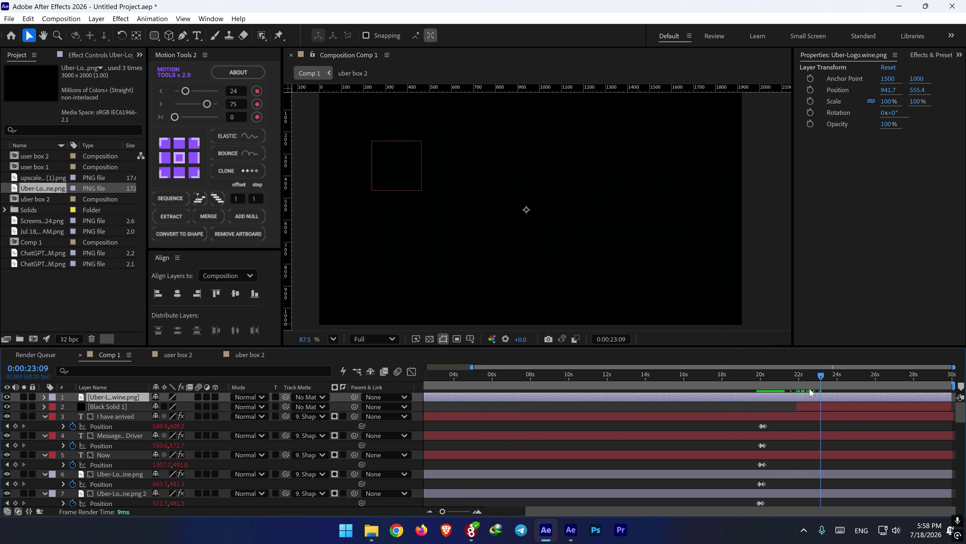
- Apply the Fill effect to the new Uber logo layer and set its color to white
{"action": "left_click", "coordinate": [923, 55]}
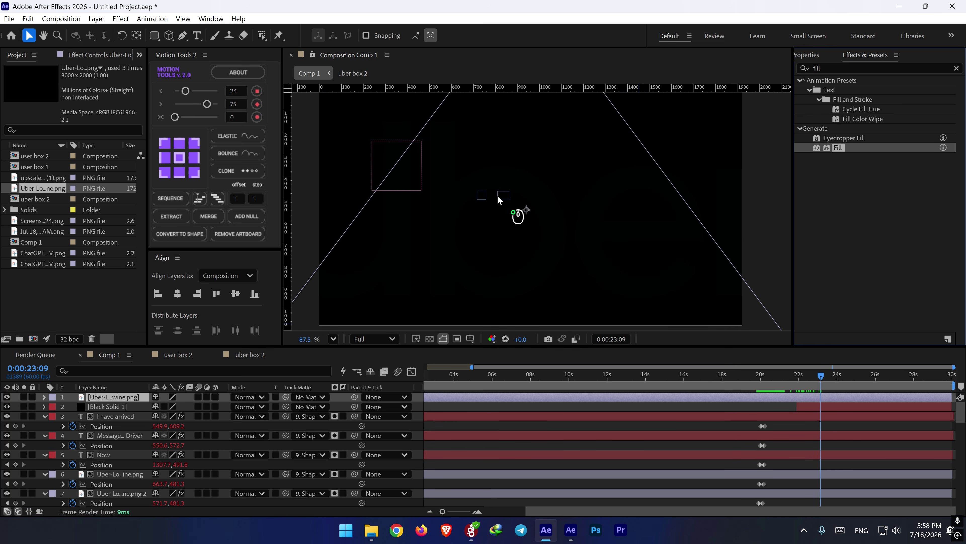
{"action": "left_click_drag", "start_coordinate": [499, 199], "coordinate": [500, 201]}
{"action": "left_click", "coordinate": [89, 106]}
{"action": "left_click_drag", "start_coordinate": [381, 331], "coordinate": [358, 290]}
{"action": "left_click", "coordinate": [597, 300]}
- Scale the white Uber logo to 19% and centre it horizontally and vertically in the composition
{"action": "key", "text": "s"}
{"action": "left_click", "coordinate": [179, 406]}
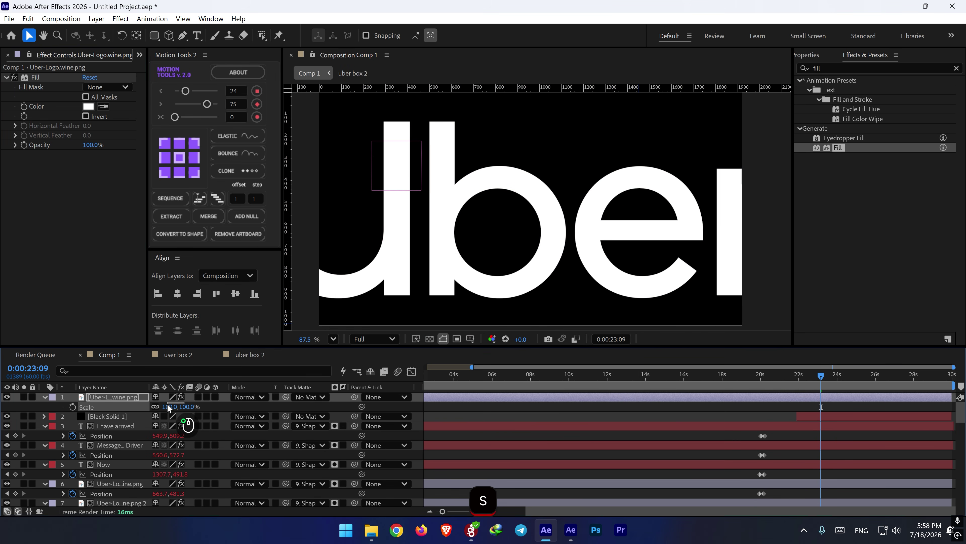
{"action": "left_click", "coordinate": [178, 406]}
{"action": "left_click_drag", "start_coordinate": [167, 406], "coordinate": [135, 397]}
{"action": "left_click", "coordinate": [178, 294]}
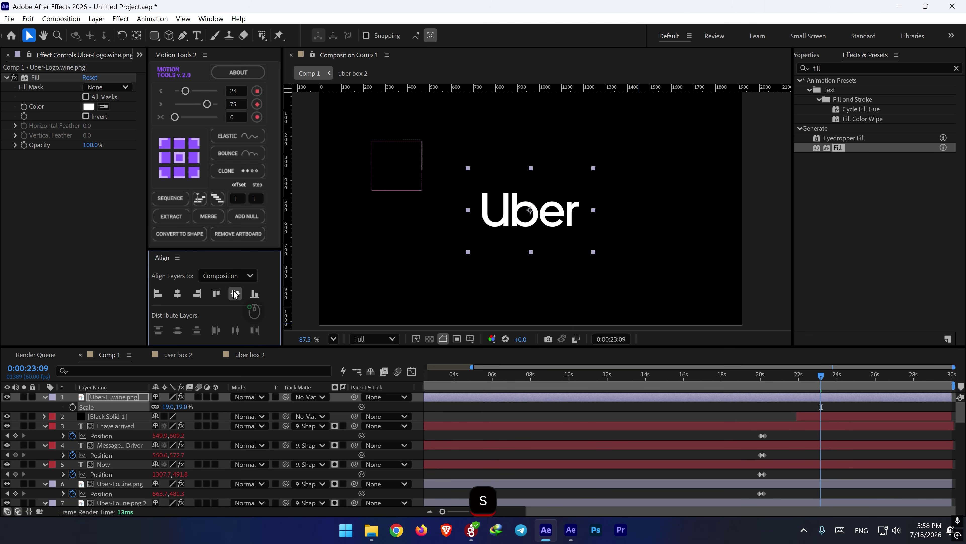
{"action": "left_click", "coordinate": [235, 293]}
- Make the white Uber logo layer start together with the black solid, and preview the cut from 0:00:20:54
{"action": "key", "text": "alt+bracketleft"}
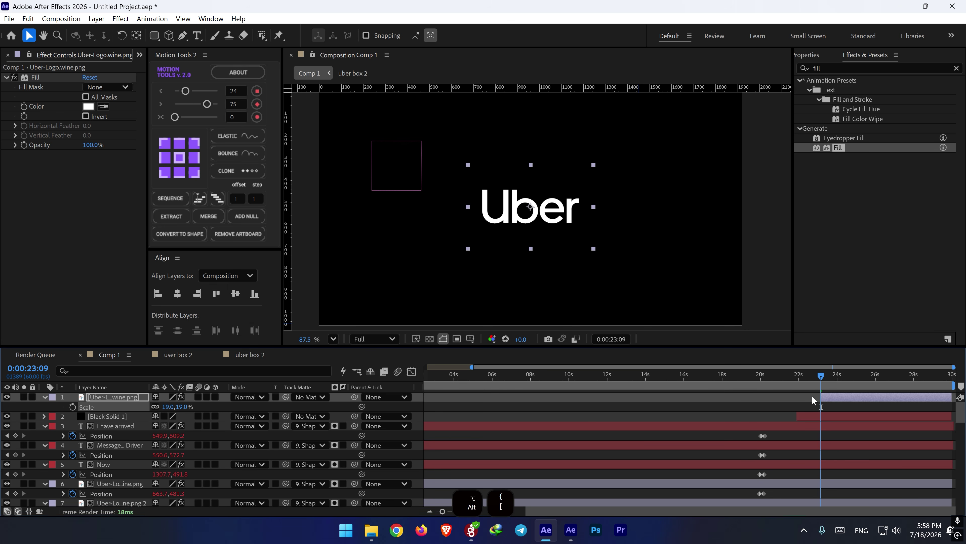
{"action": "left_click_drag", "start_coordinate": [821, 396], "coordinate": [778, 374]}
{"action": "key", "text": "space"}
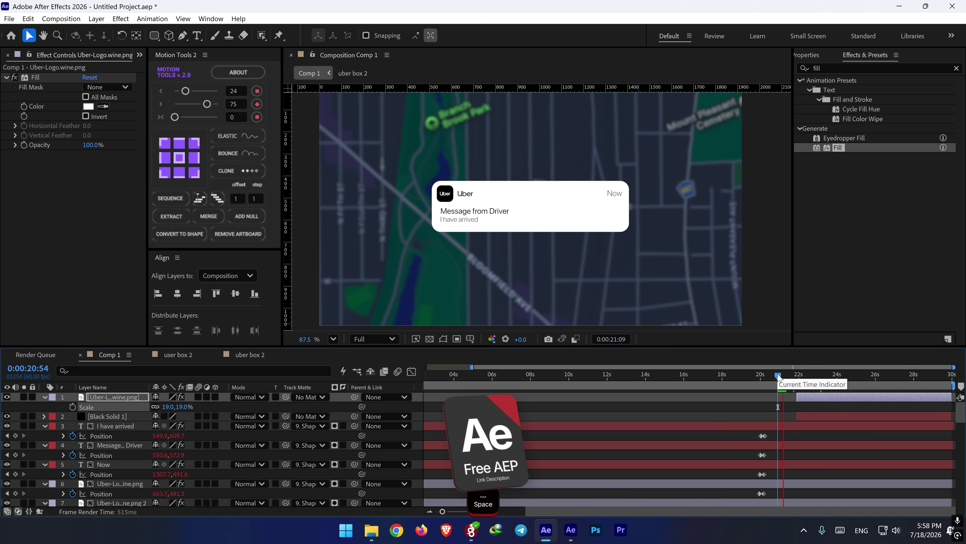